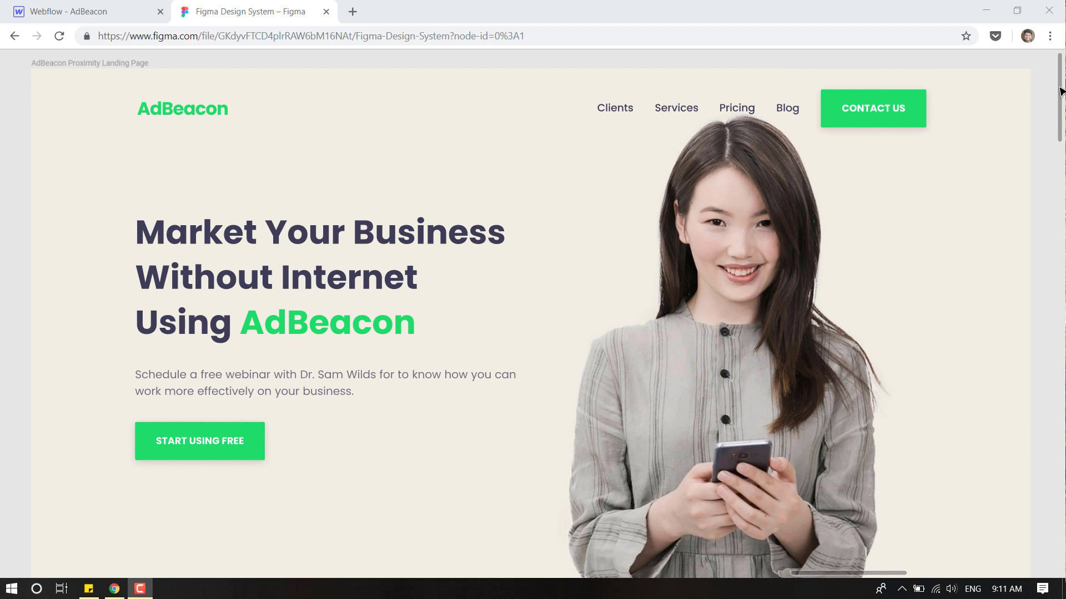
# Scroll through the landing page design to review its layout.
pyautogui.moveTo(1060, 90); pyautogui.dragTo(1060, 106)
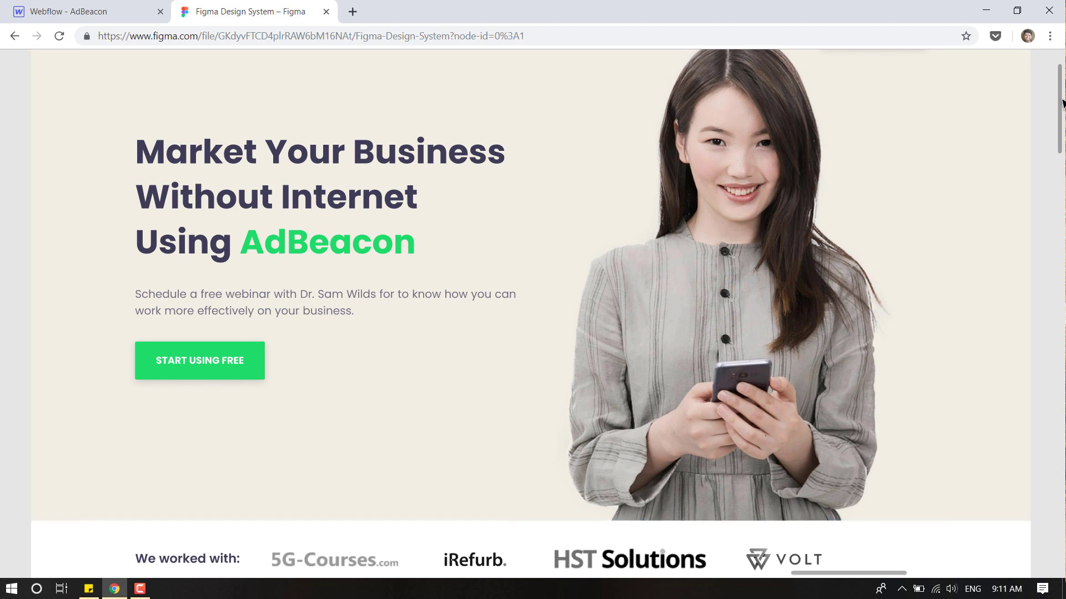
pyautogui.moveTo(1061, 106); pyautogui.dragTo(1062, 98)
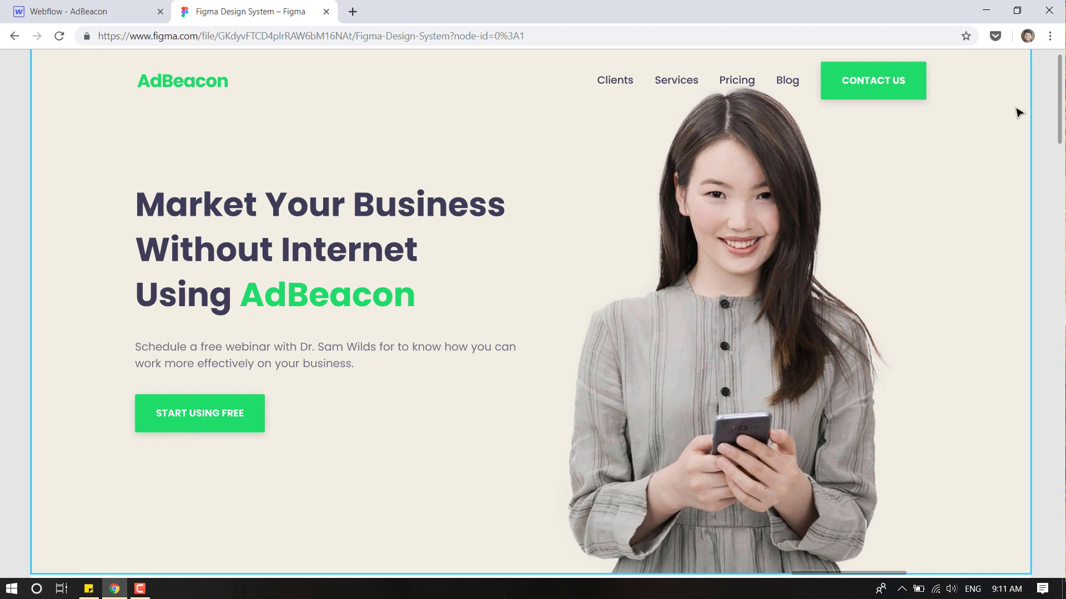
pyautogui.scroll(2, 1060, 94)
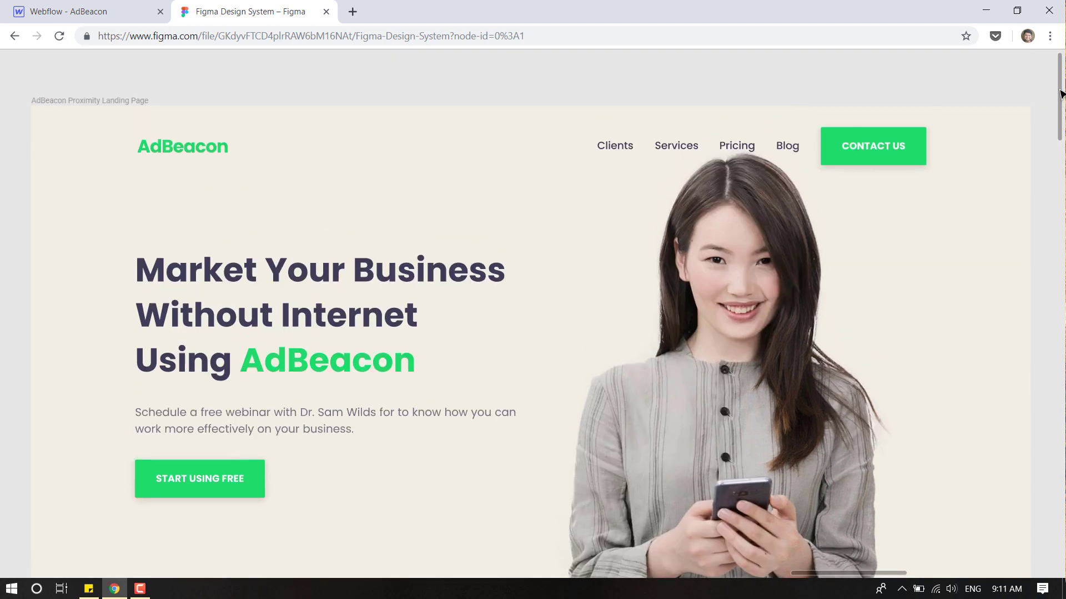
pyautogui.scroll(-1, 1060, 97)
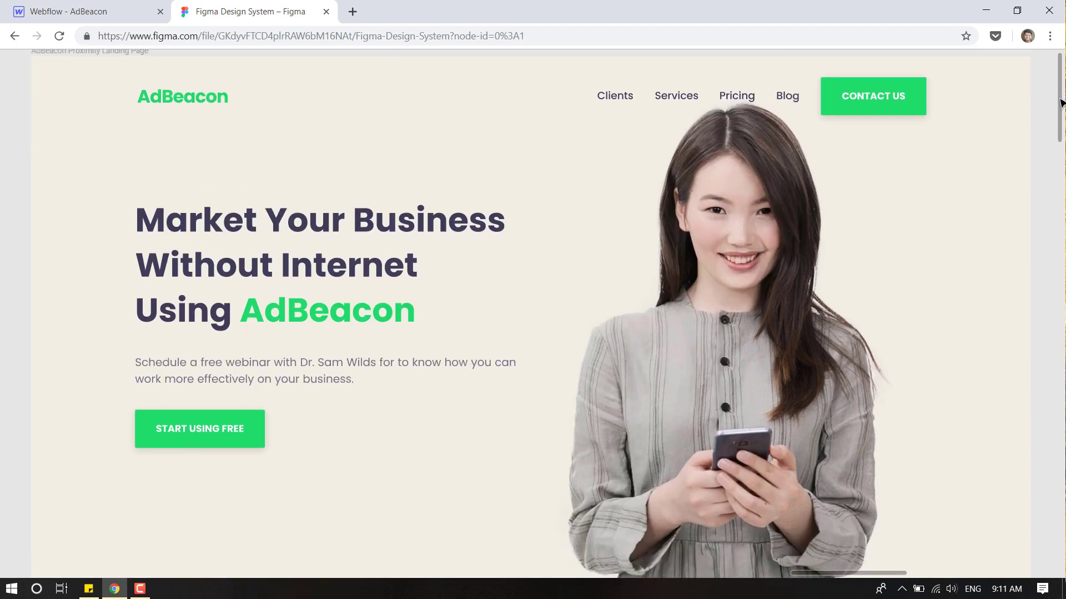
pyautogui.moveTo(1060, 103); pyautogui.dragTo(1058, 97)
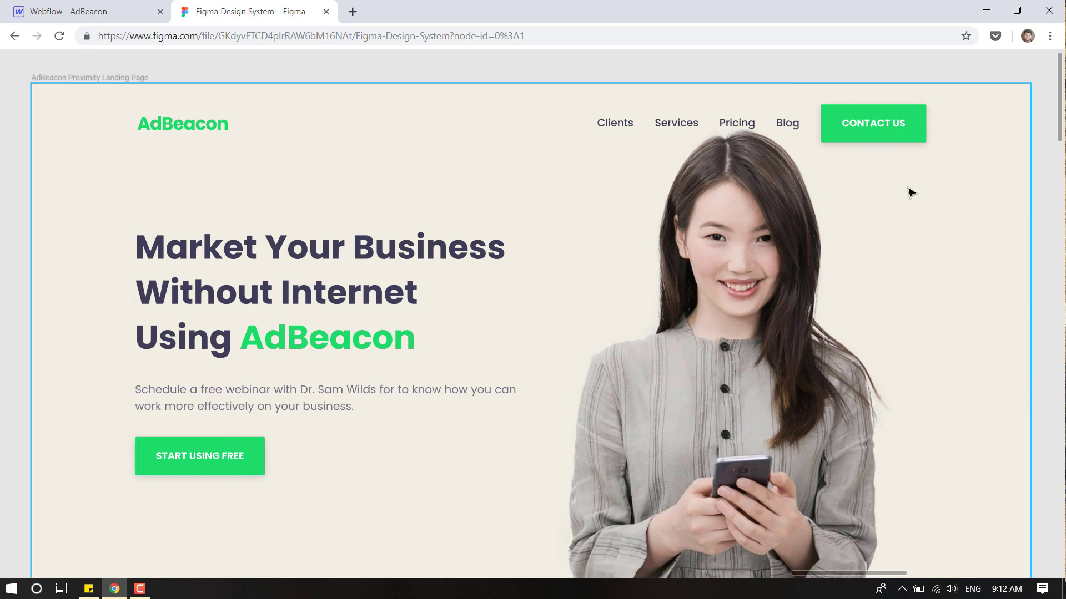
pyautogui.moveTo(1060, 119); pyautogui.dragTo(1060, 172)
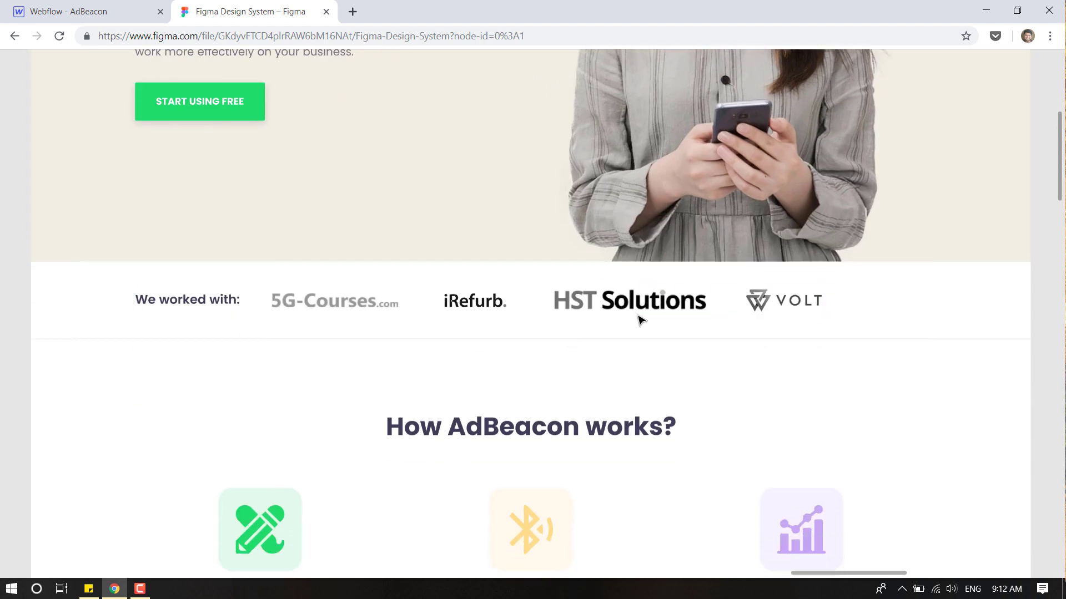
pyautogui.moveTo(1058, 162)
pyautogui.mouseDown()
pyautogui.moveTo(1062, 149)
pyautogui.moveTo(1061, 176)
pyautogui.mouseUp()
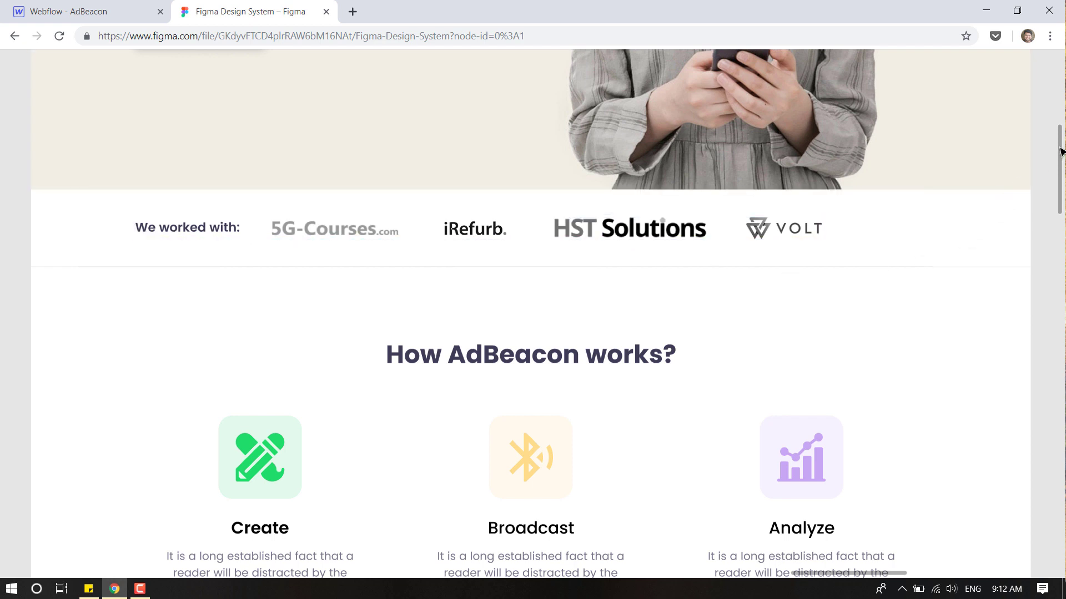
pyautogui.moveTo(1061, 148); pyautogui.dragTo(1061, 127)
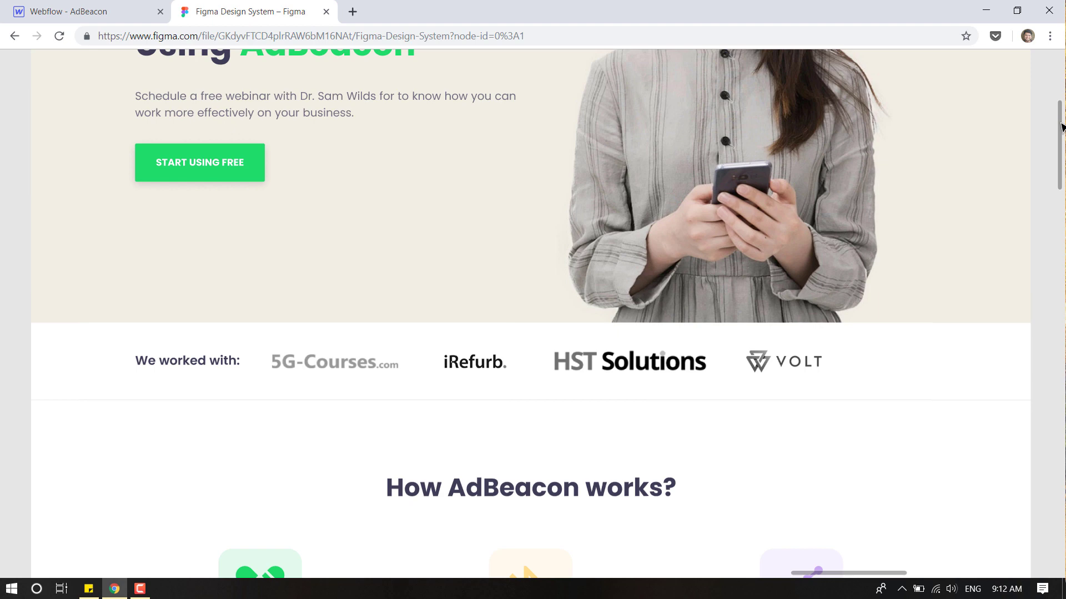
pyautogui.moveTo(1061, 127); pyautogui.dragTo(1061, 198)
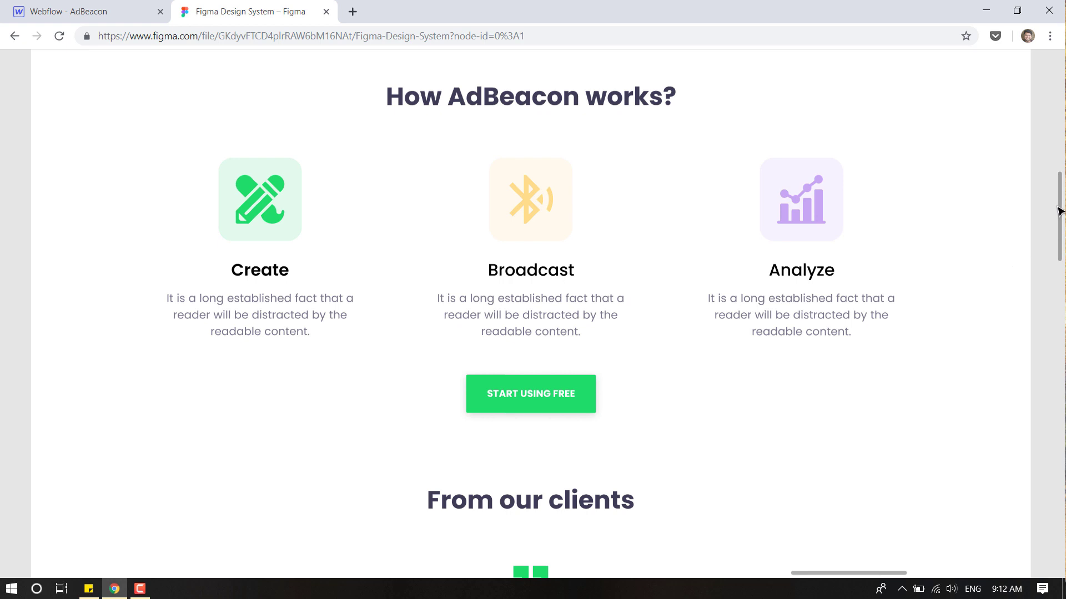
pyautogui.moveTo(1060, 210); pyautogui.dragTo(1059, 283)
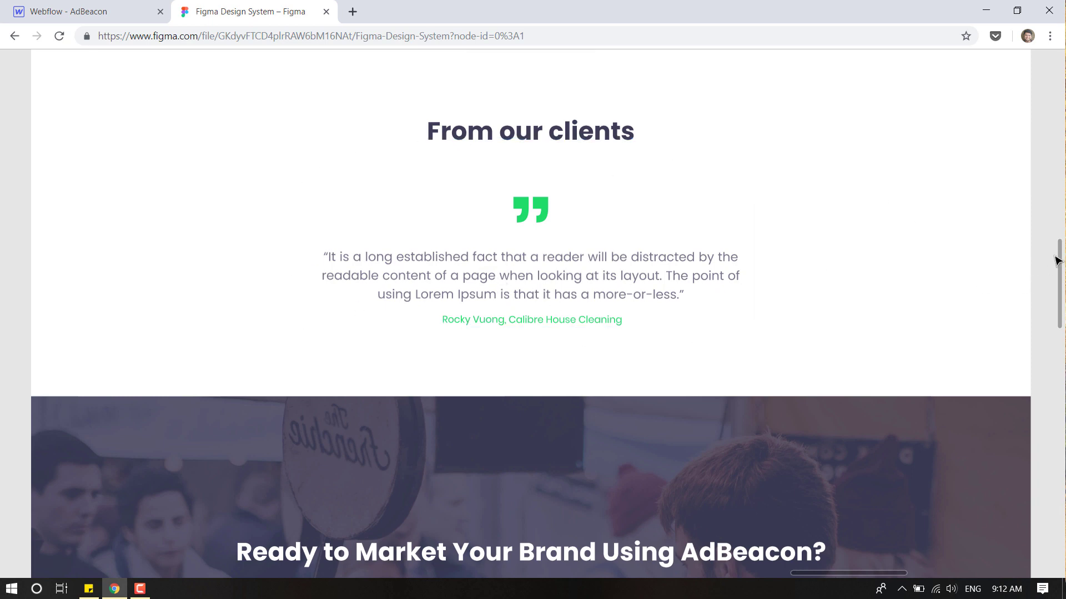
pyautogui.moveTo(1059, 263); pyautogui.dragTo(1054, 317)
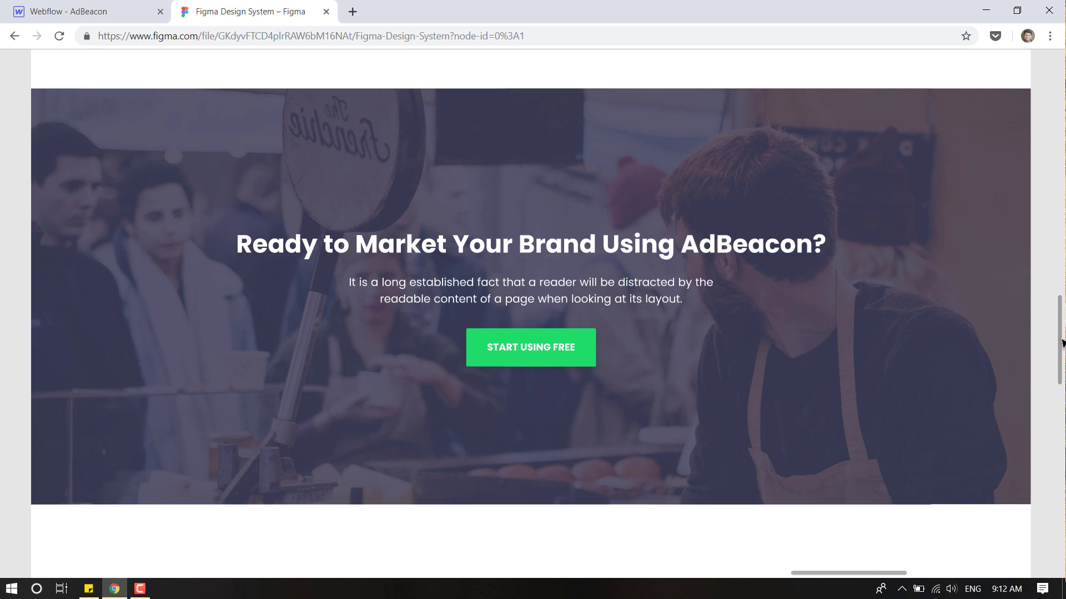
pyautogui.moveTo(1060, 348); pyautogui.dragTo(1060, 364)
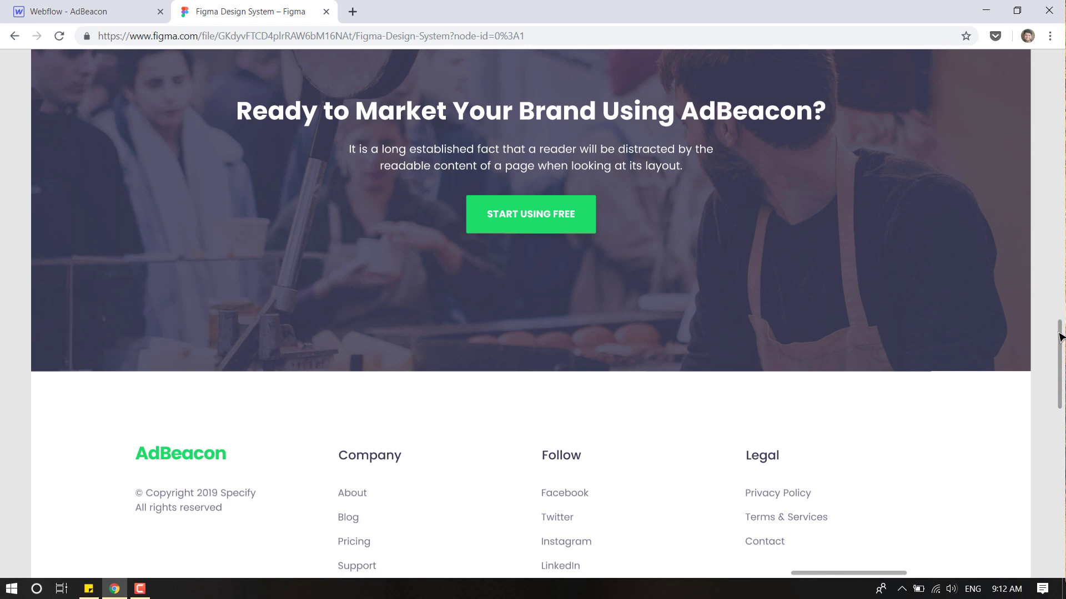
pyautogui.moveTo(1062, 338); pyautogui.dragTo(1061, 314)
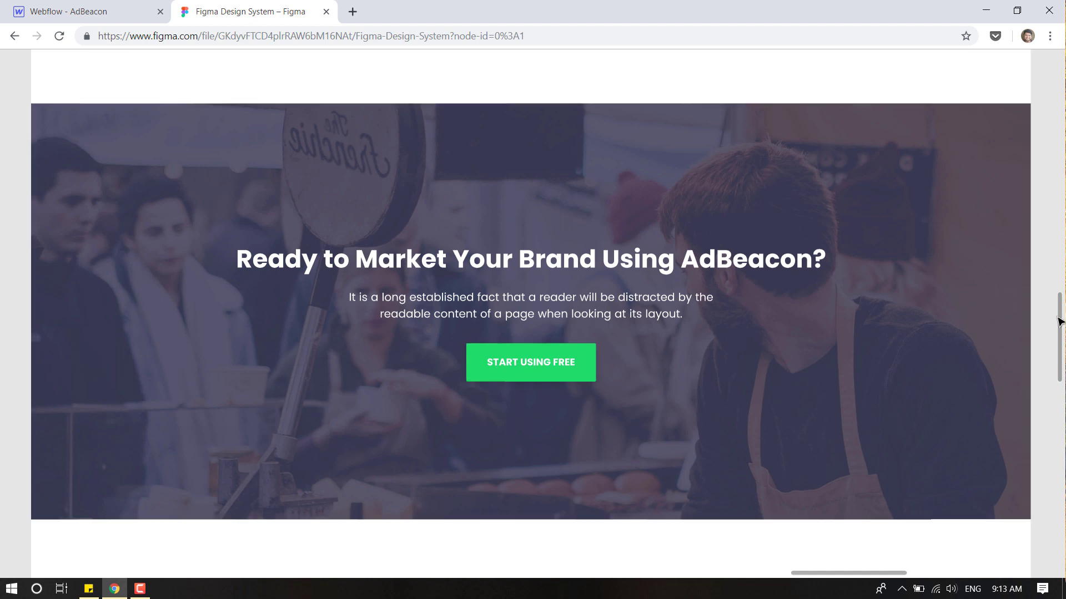
pyautogui.moveTo(1061, 319); pyautogui.dragTo(1055, 61)
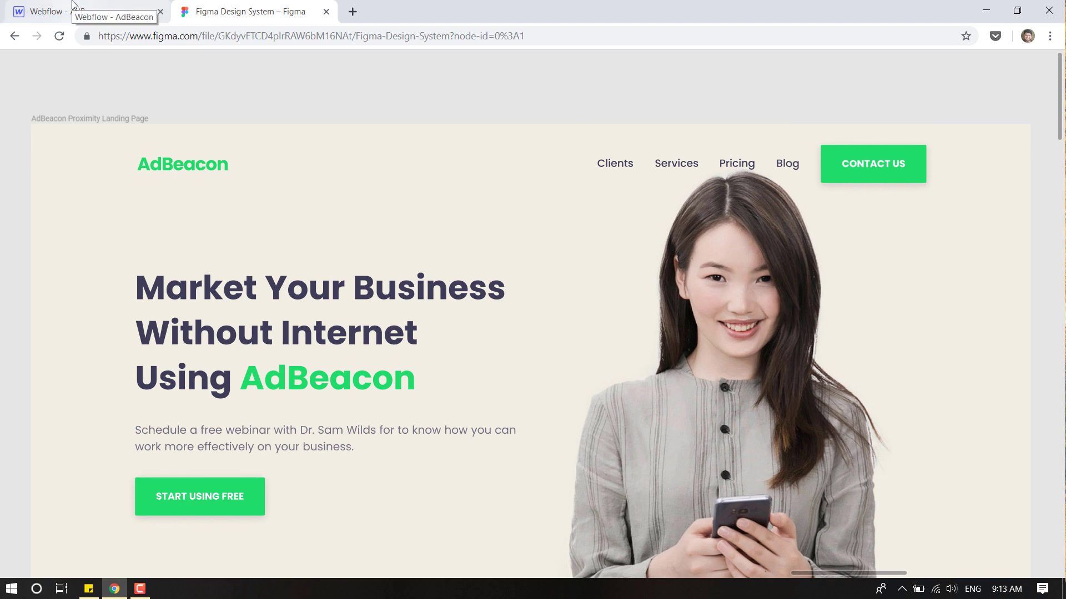
# Check Webflow's uploaded image assets against the Figma design, then open the Add Elements panel.
pyautogui.click(73, 5)
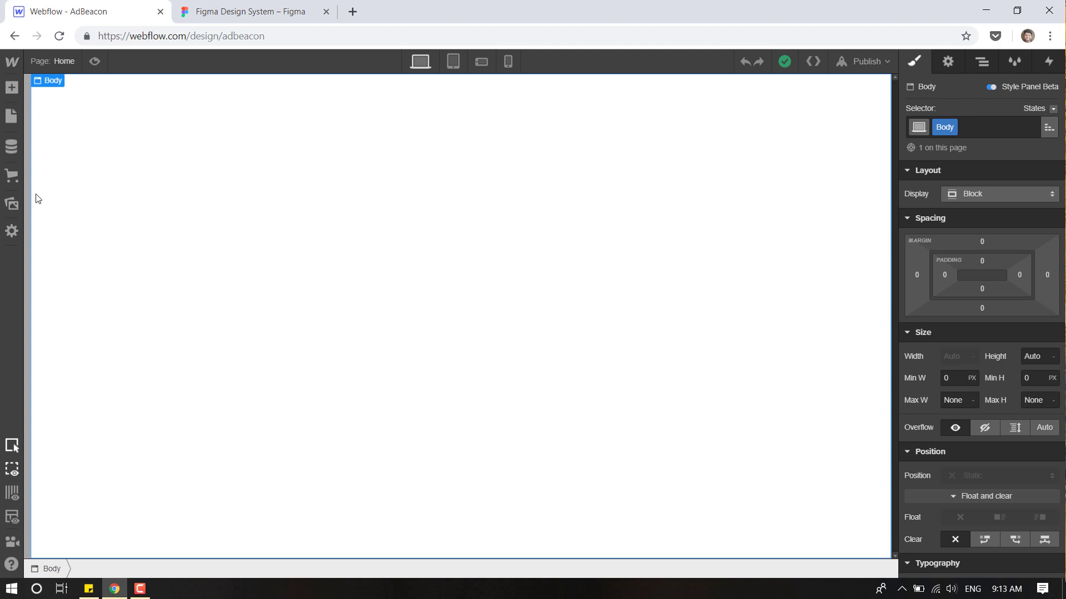
pyautogui.click(12, 203)
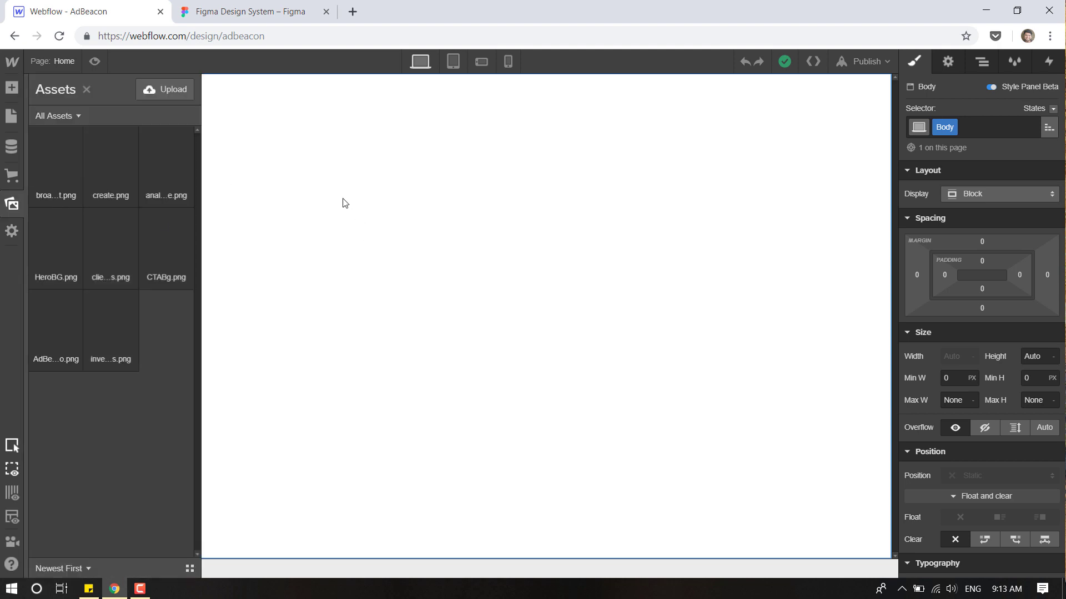
pyautogui.click(250, 11)
pyautogui.click(102, 17)
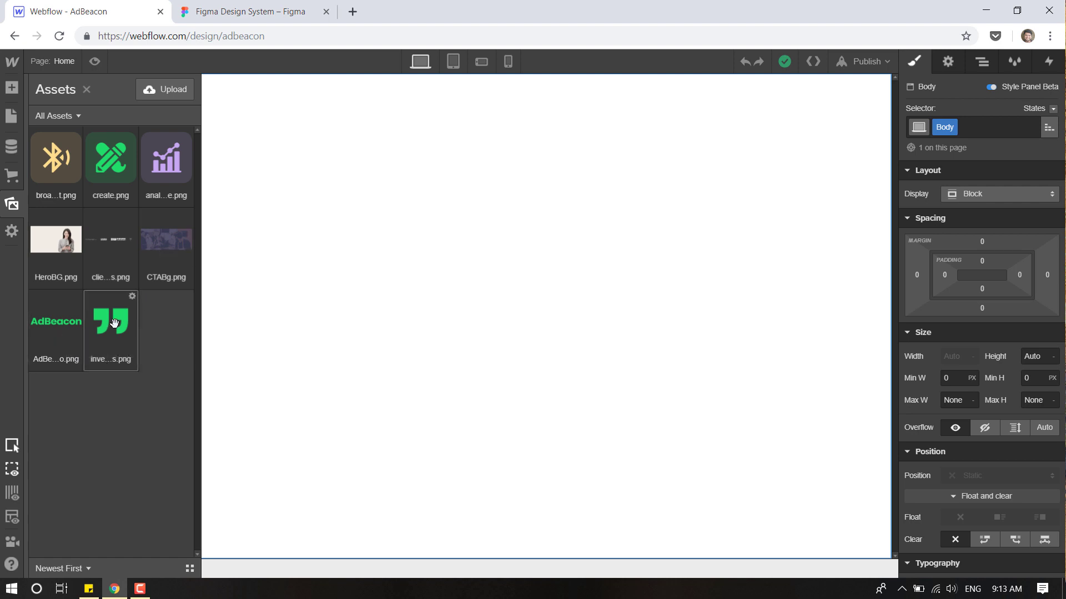
pyautogui.click(12, 203)
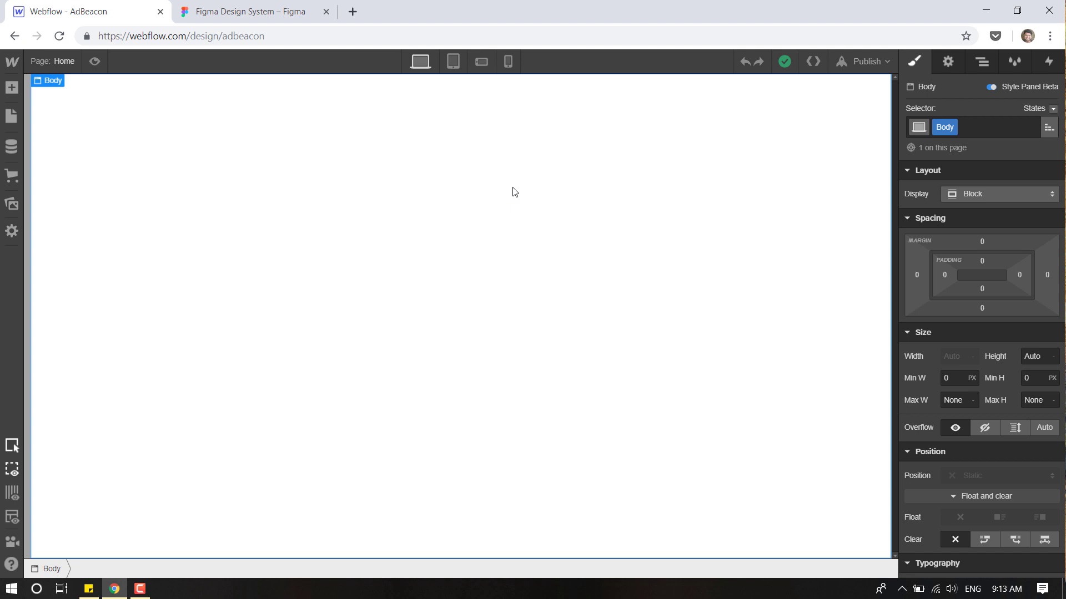
pyautogui.click(262, 4)
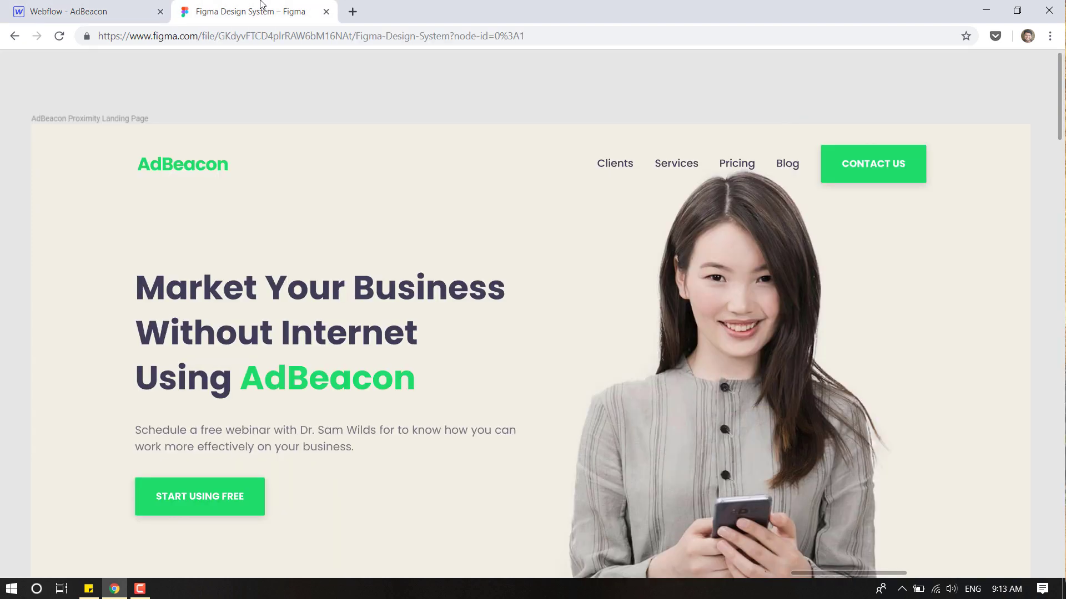
pyautogui.click(101, 12)
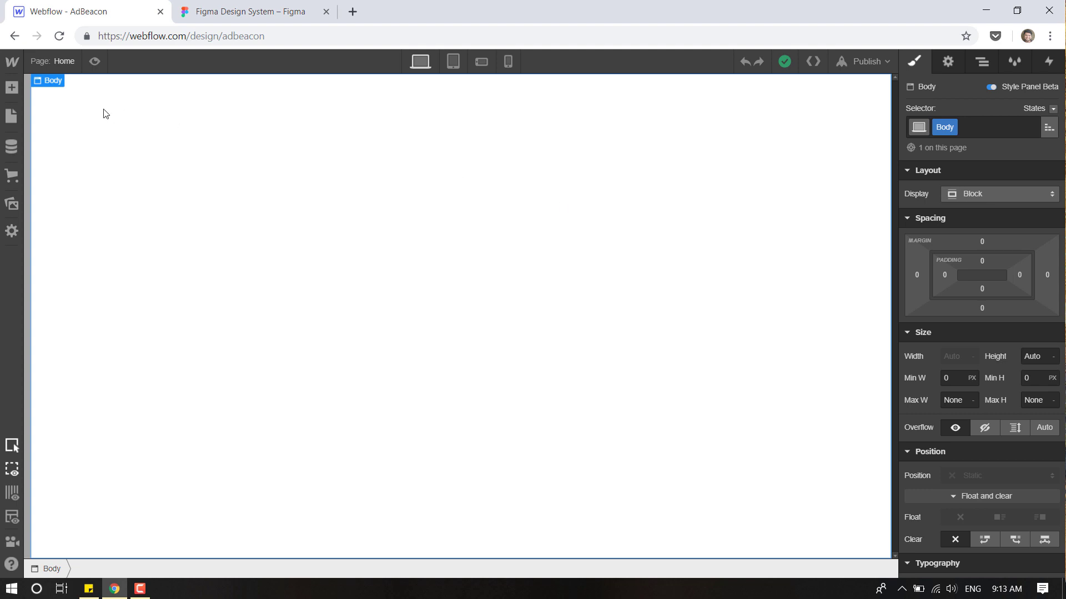
pyautogui.click(14, 90)
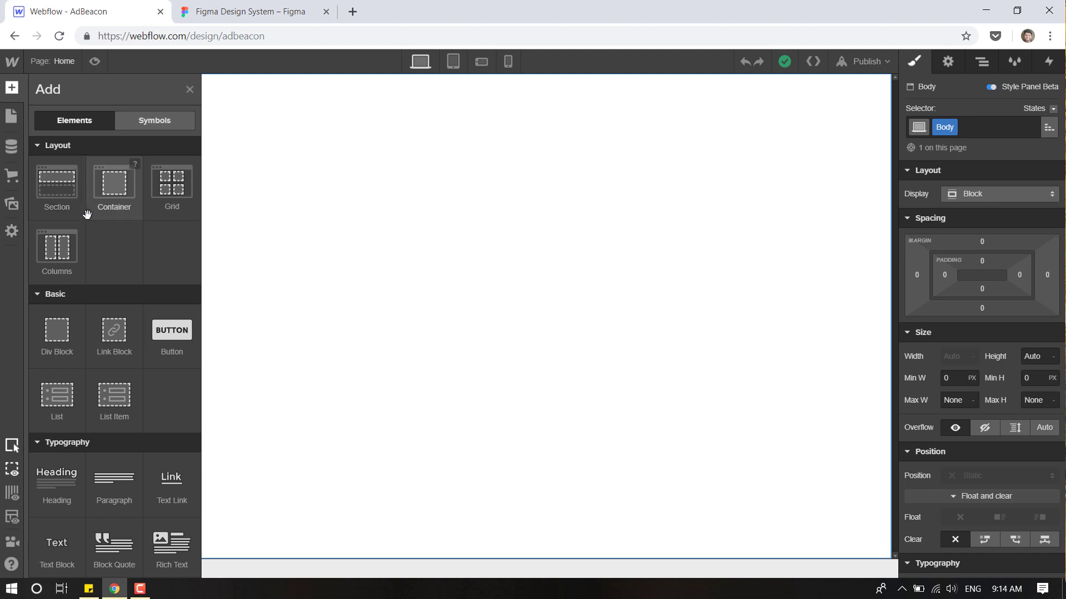
# Add a Section at the top of the page and give it the class Hero.
pyautogui.moveTo(55, 187); pyautogui.dragTo(294, 255)
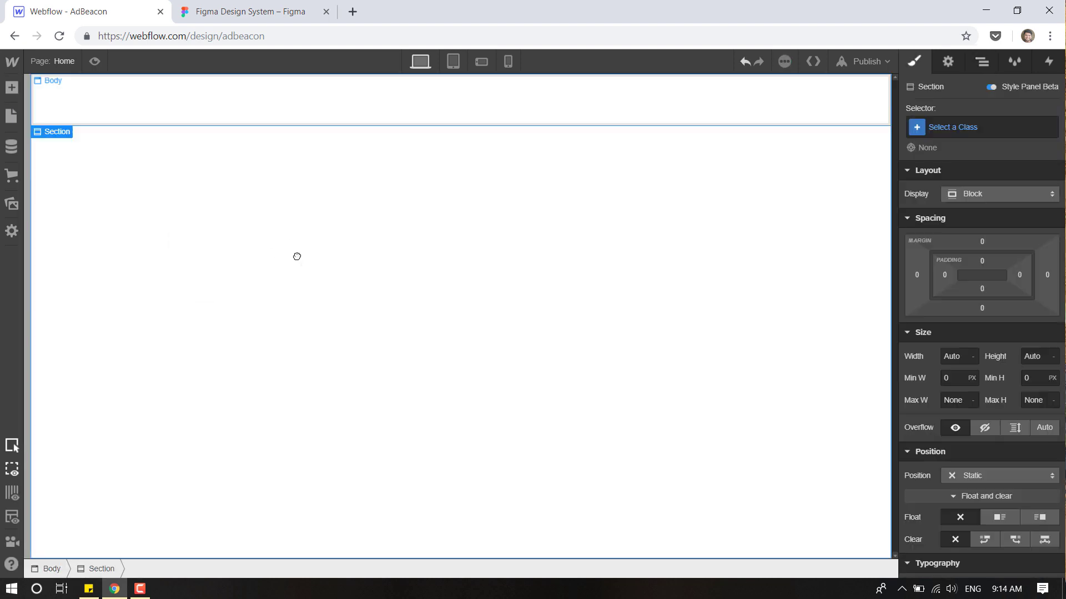
pyautogui.click(983, 64)
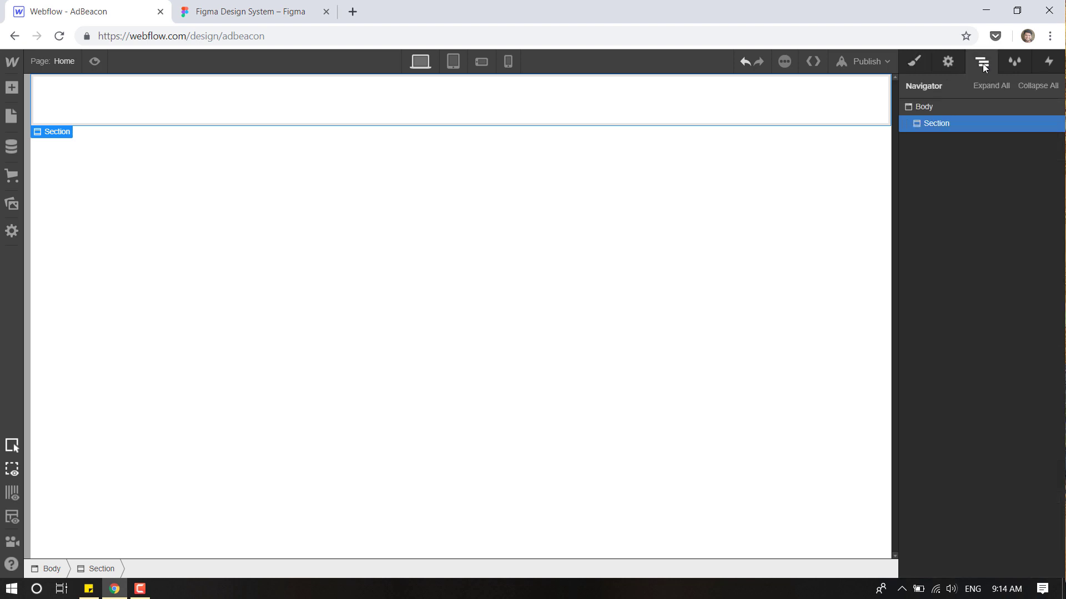
pyautogui.click(915, 61)
pyautogui.click(973, 125)
pyautogui.write('Hero')
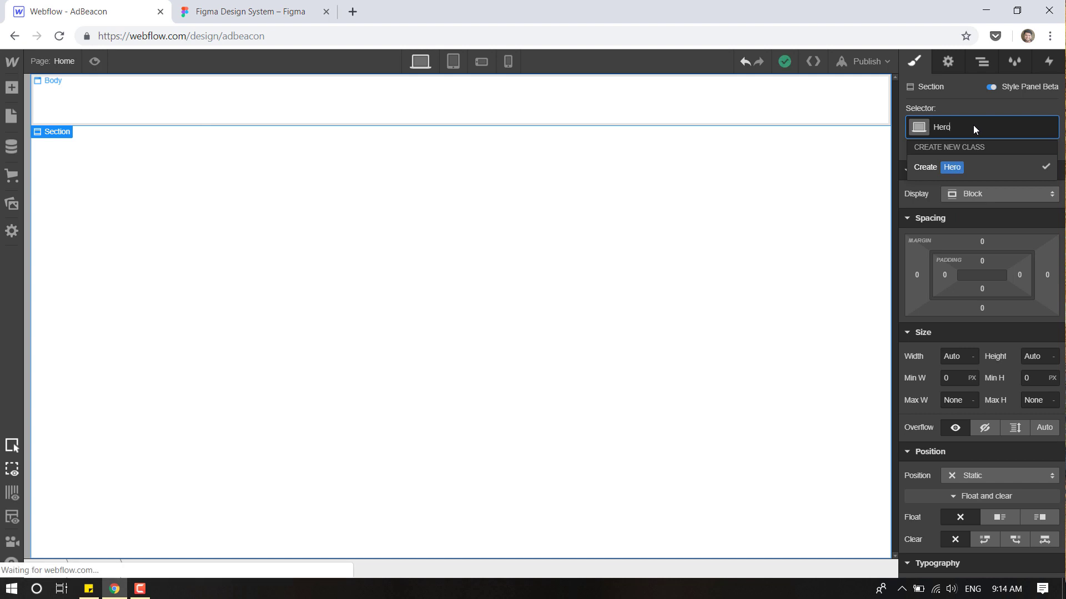
pyautogui.press('Return')
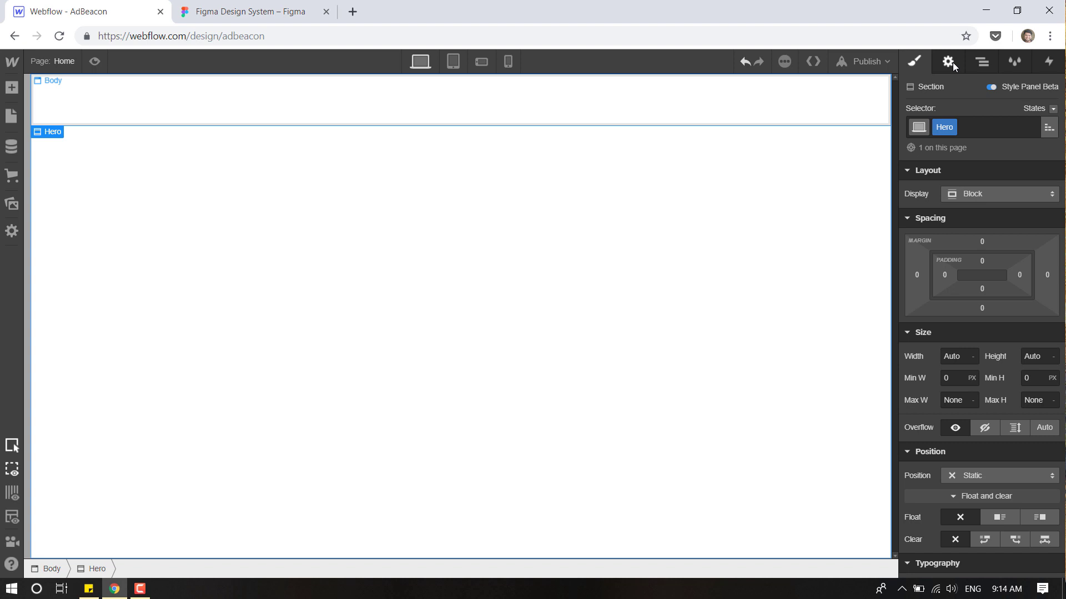
# Set the Hero section's HTML tag to Header.
pyautogui.click(952, 63)
pyautogui.click(954, 133)
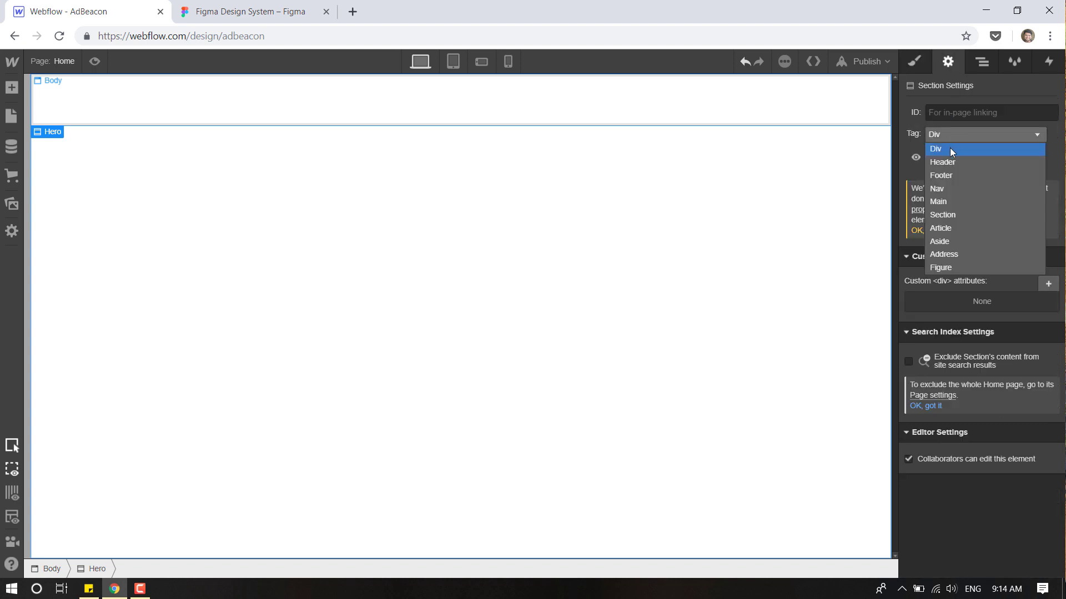
pyautogui.click(949, 162)
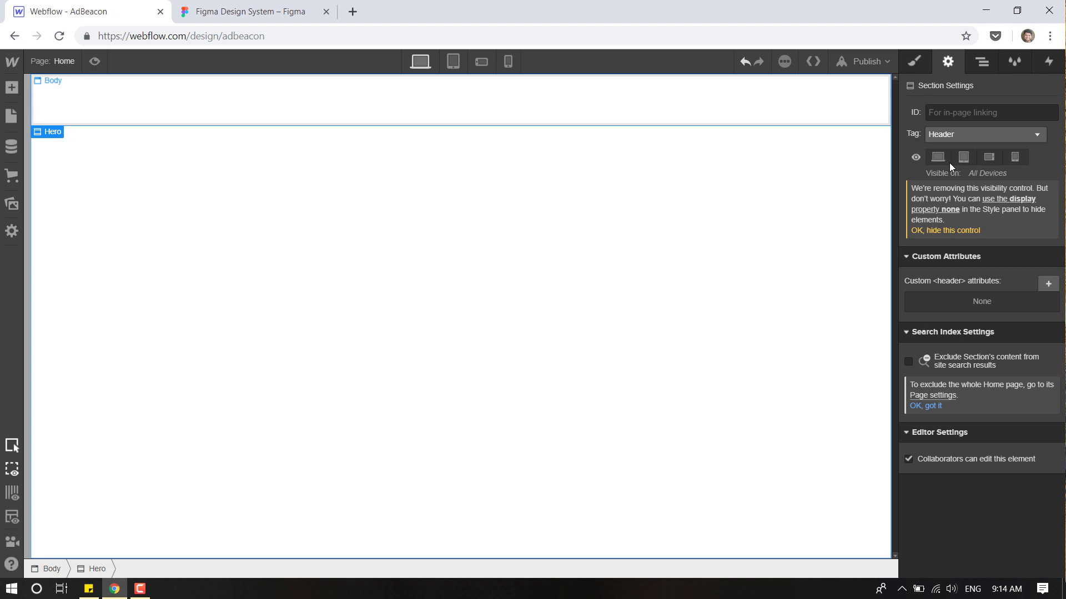
pyautogui.click(914, 66)
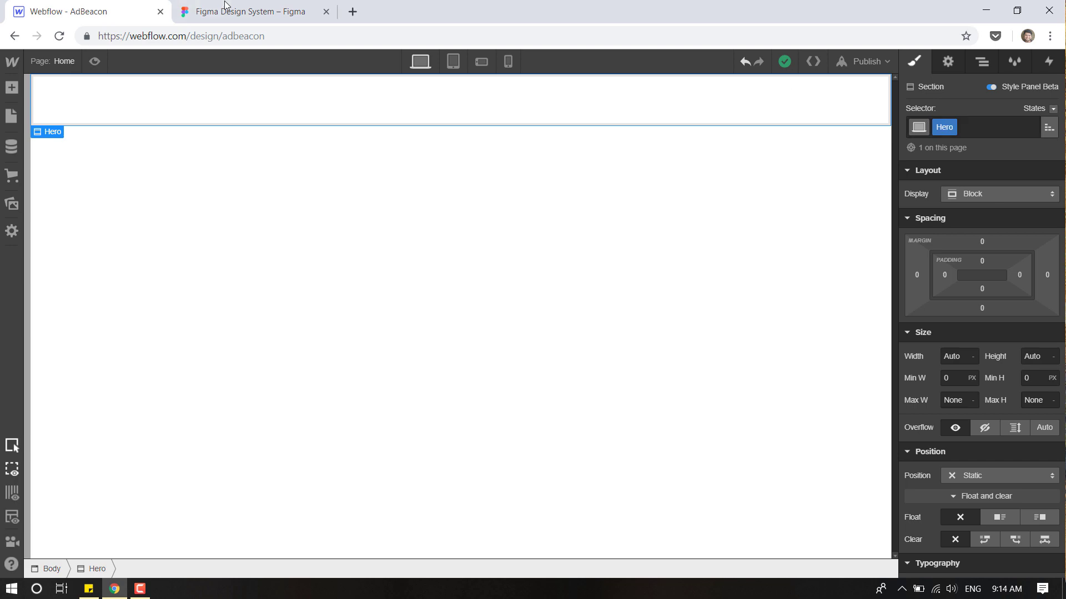
pyautogui.click(237, 15)
# Pan around Figma's 1440×768 hero frame with panels restored, then return to Webflow.
pyautogui.click(400, 200)
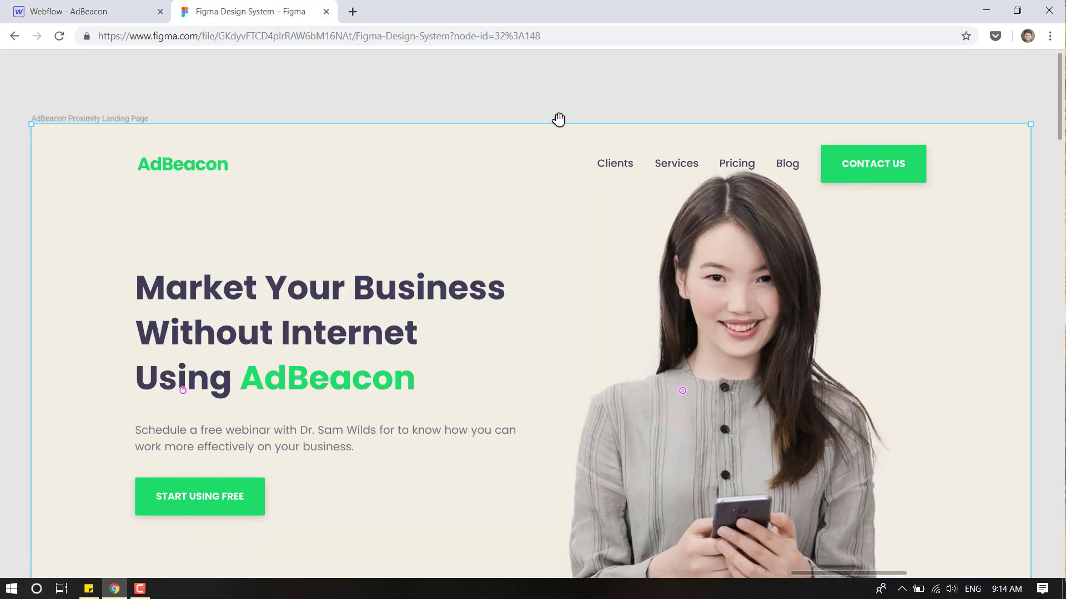
pyautogui.scroll(-3, 567, 156)
pyautogui.moveTo(569, 166); pyautogui.dragTo(567, 268)
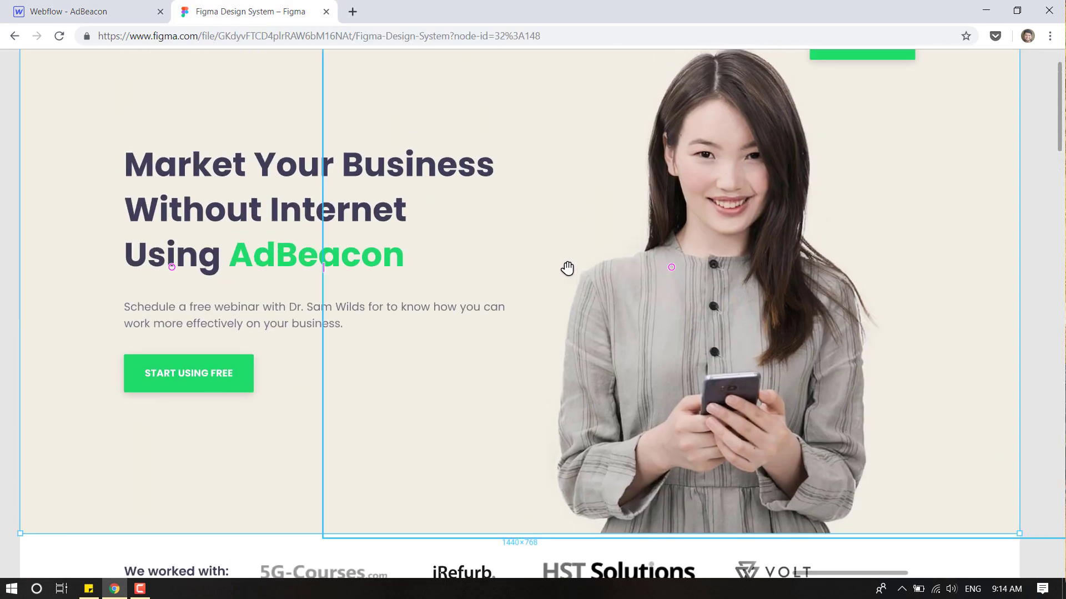
pyautogui.hotkey('ctrl', '\\')
pyautogui.moveTo(578, 221); pyautogui.dragTo(594, 335)
pyautogui.scroll(-3, 595, 335)
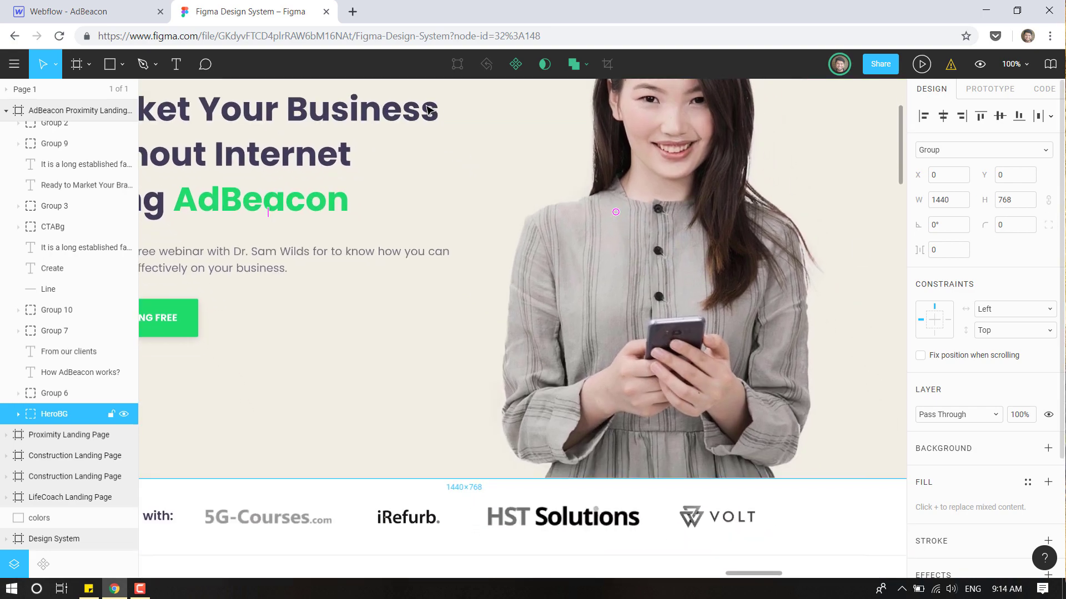
pyautogui.click(92, 8)
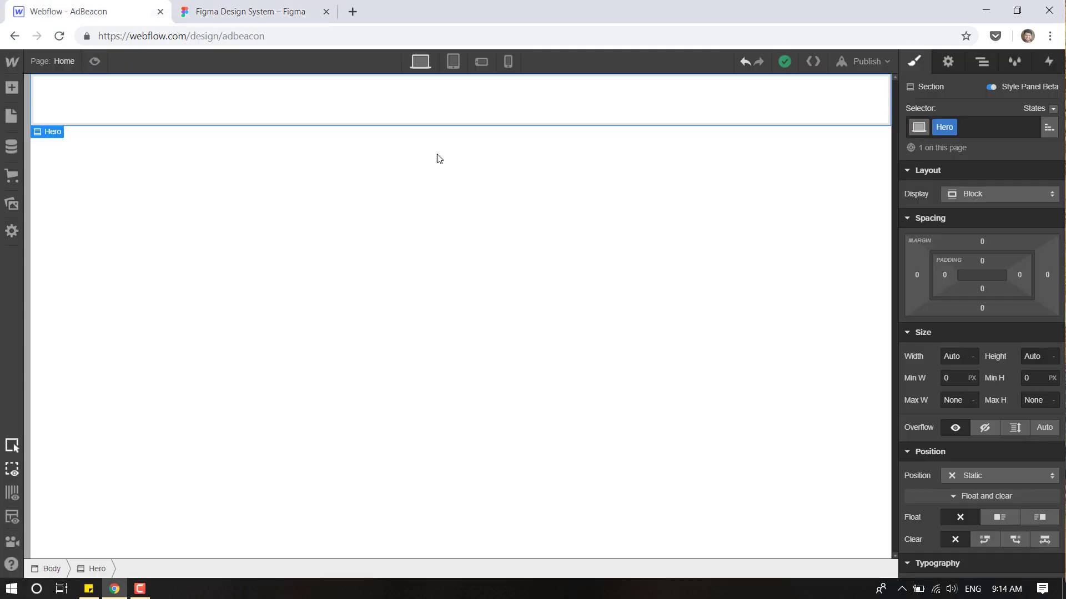
# Try Hero section heights of 70vh and 80vh and preview the result.
pyautogui.click(962, 356)
pyautogui.press('Tab')
pyautogui.press('Left')
pyautogui.write('70')
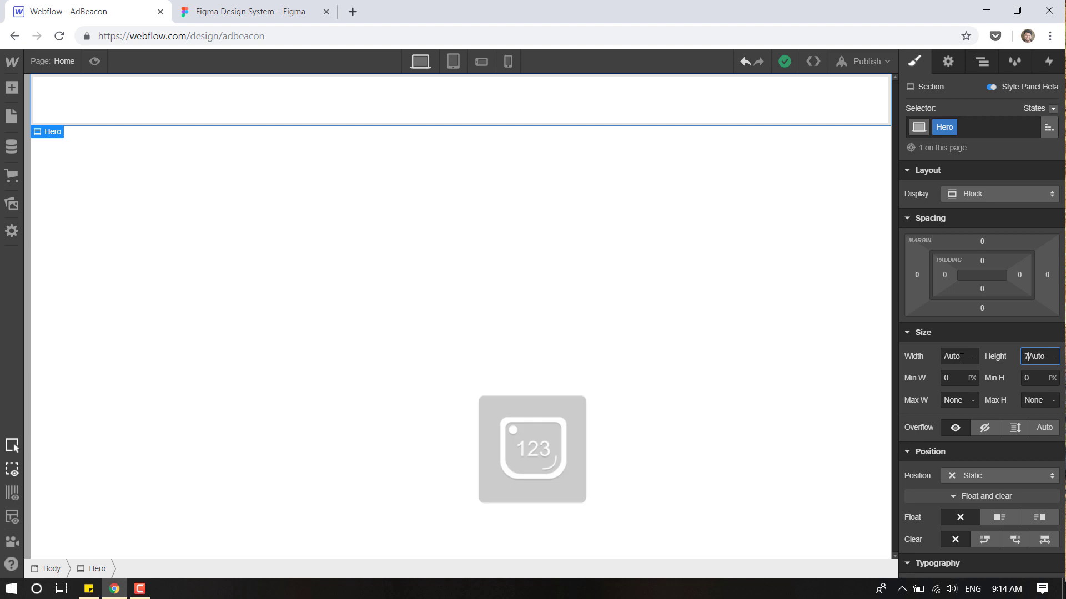
pyautogui.hotkey('ctrl', 'a')
pyautogui.write('70')
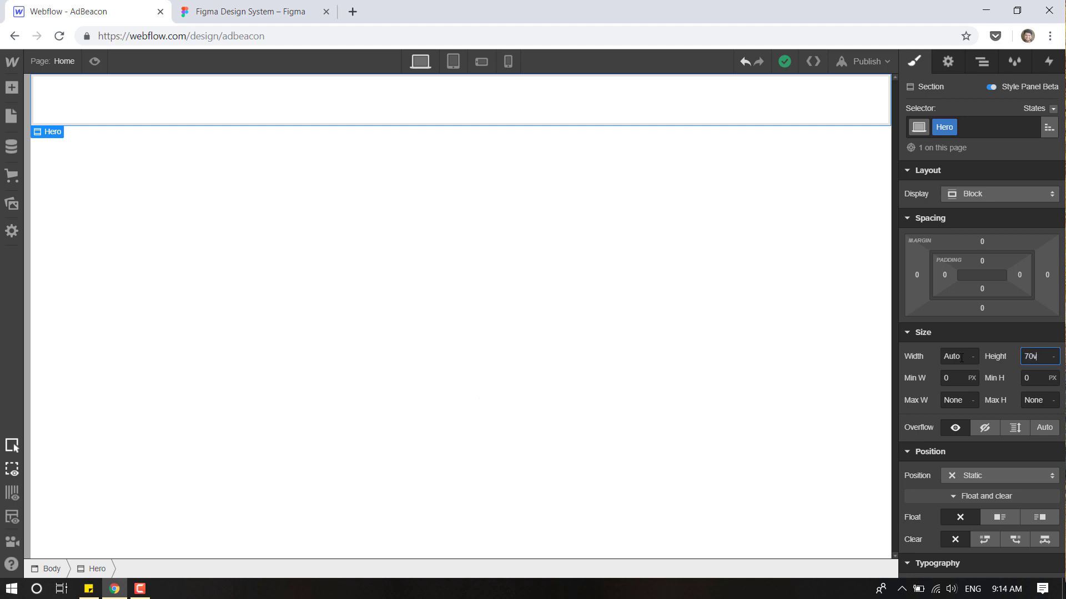
pyautogui.press('Return')
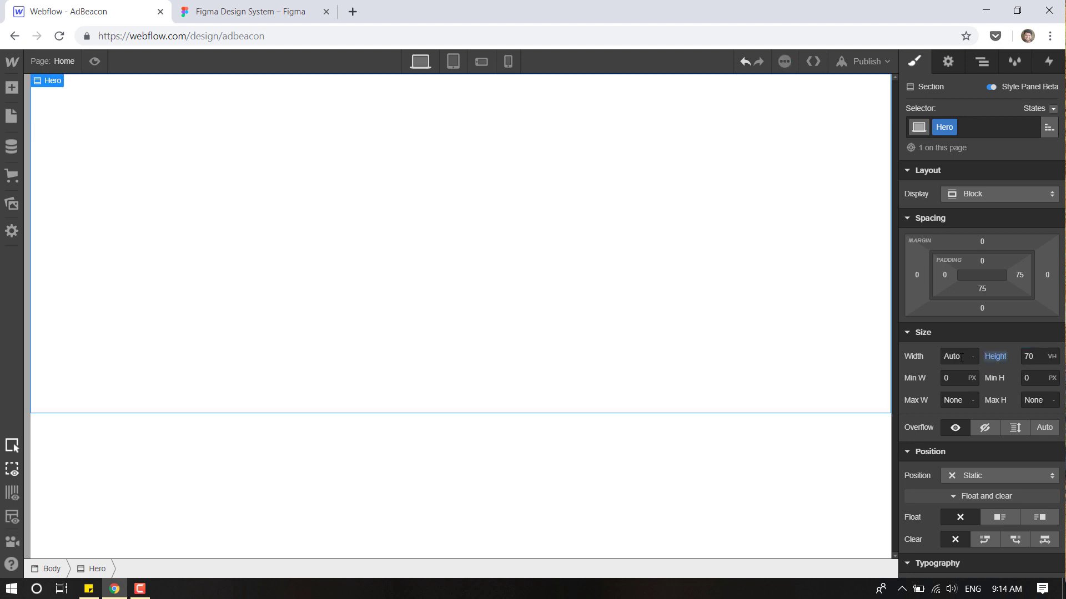
pyautogui.click(1041, 357)
pyautogui.write('80')
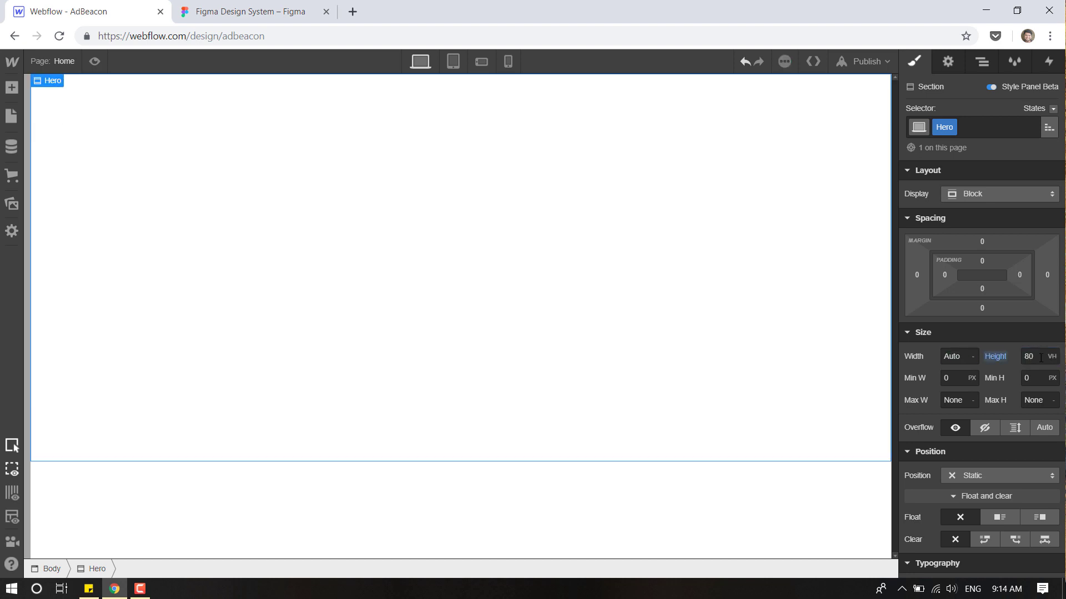
pyautogui.click(1040, 357)
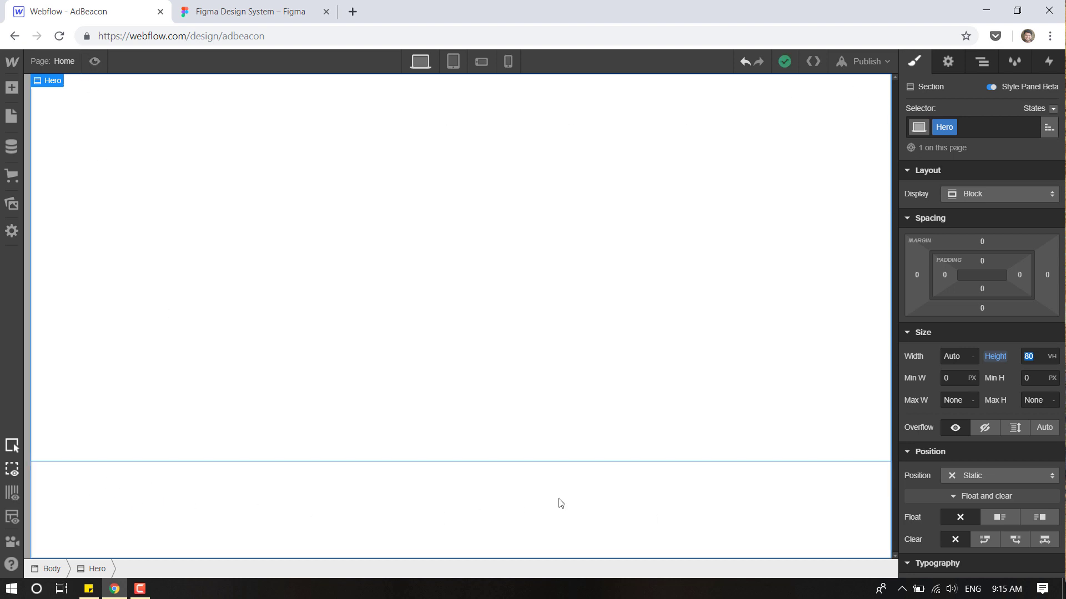
pyautogui.click(88, 68)
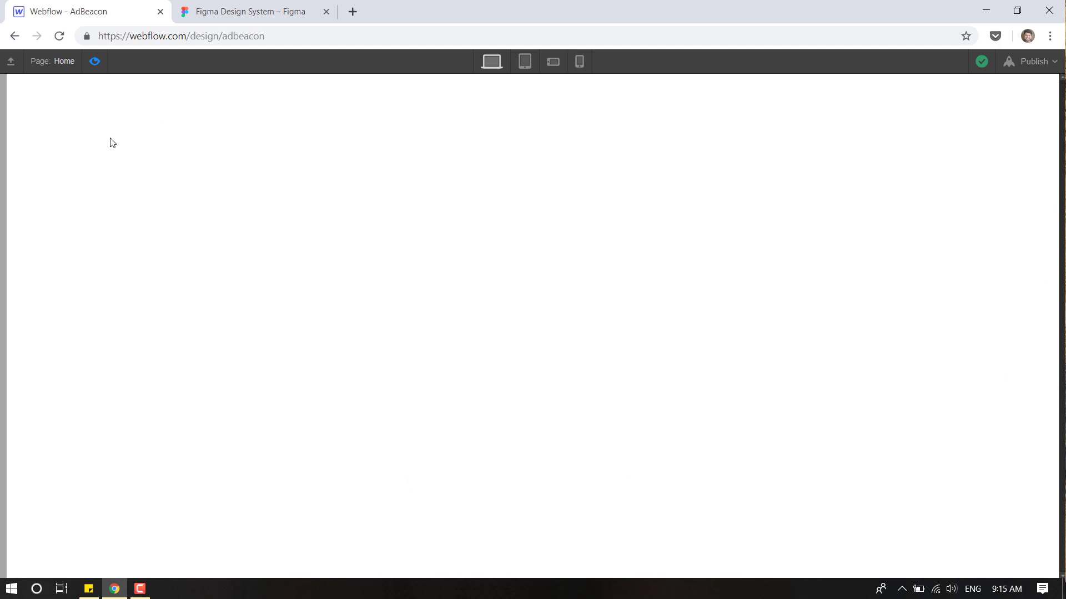
pyautogui.click(93, 61)
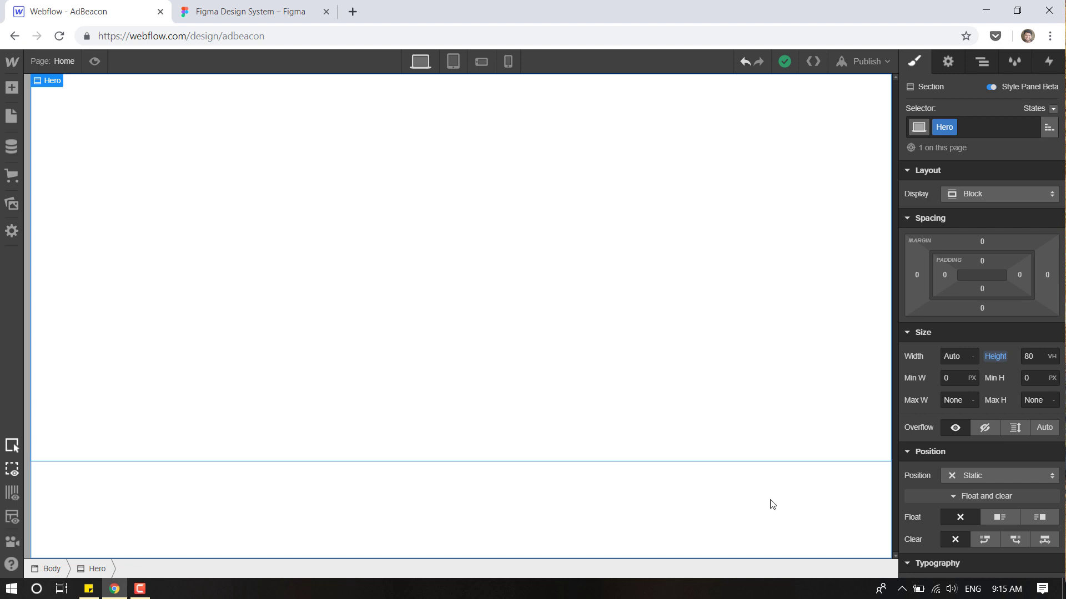
# Set the Hero section height to 90vh.
pyautogui.click(1021, 356)
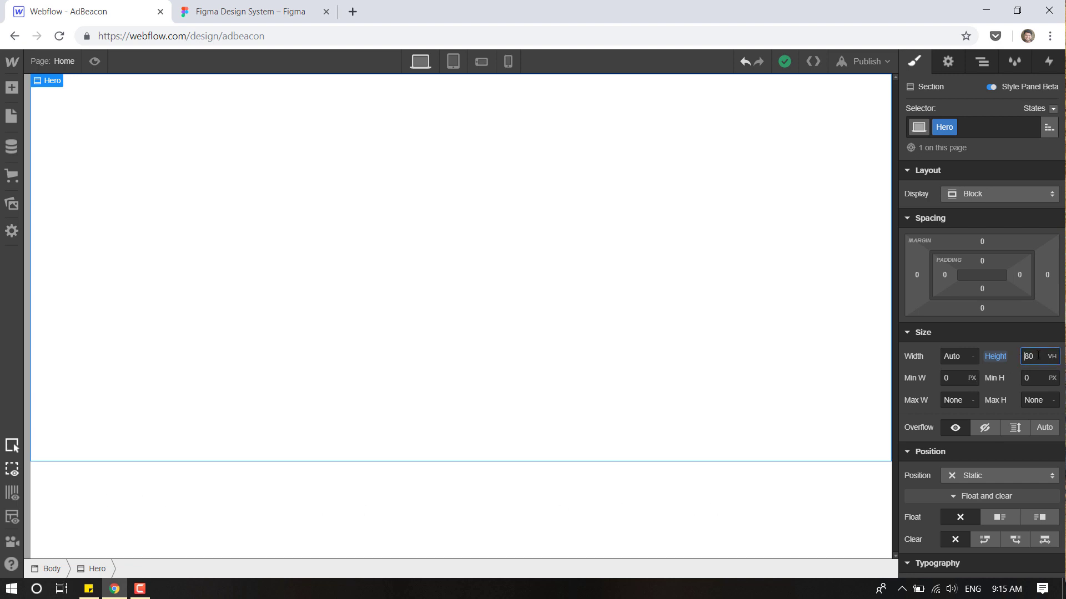
pyautogui.hotkey('ctrl', 'a')
pyautogui.write('90')
pyautogui.press('Return')
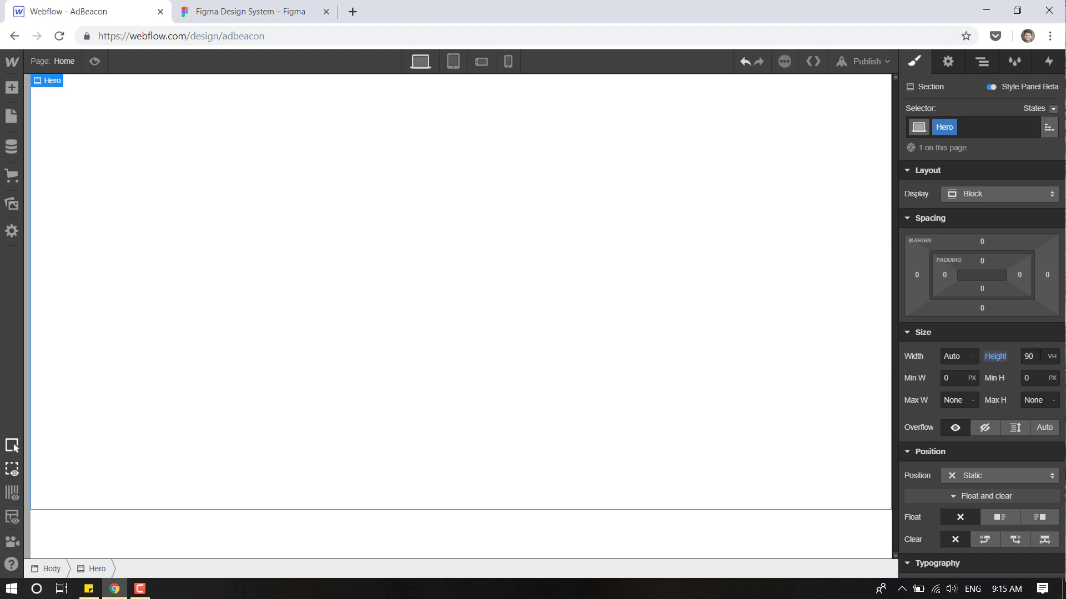
pyautogui.scroll(-5, 956, 269)
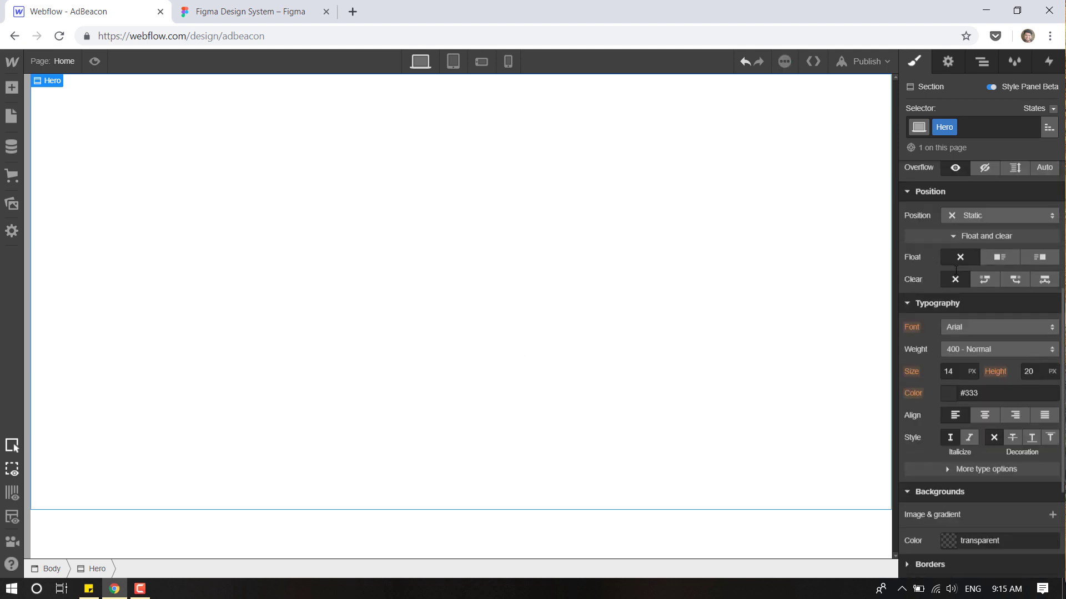
pyautogui.scroll(-3, 972, 291)
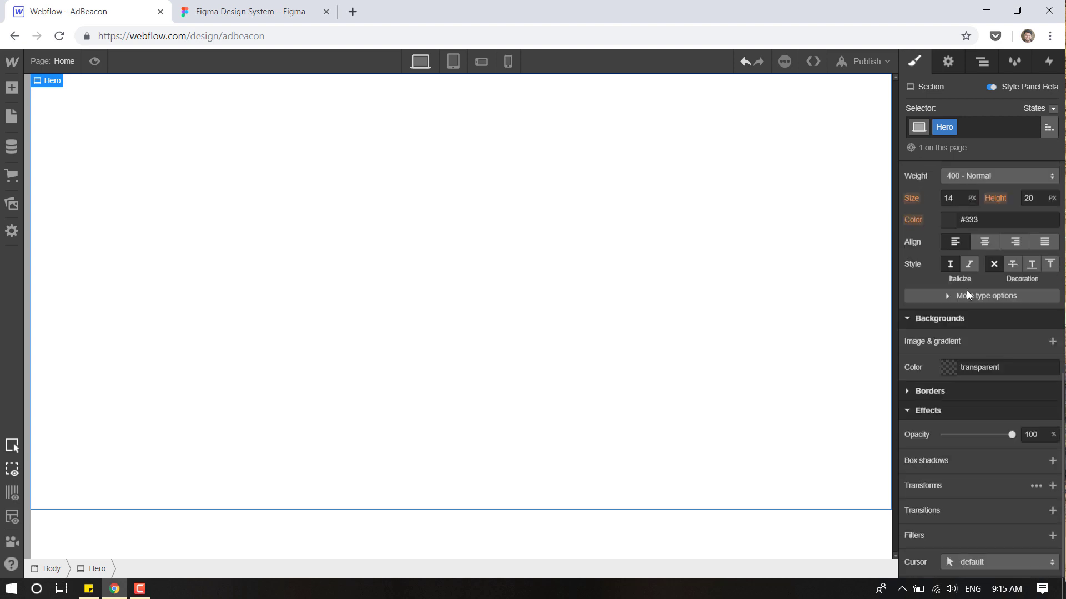
# Add HeroBG.png as a centred, cover-sized, non-repeating background and preview it.
pyautogui.click(1051, 342)
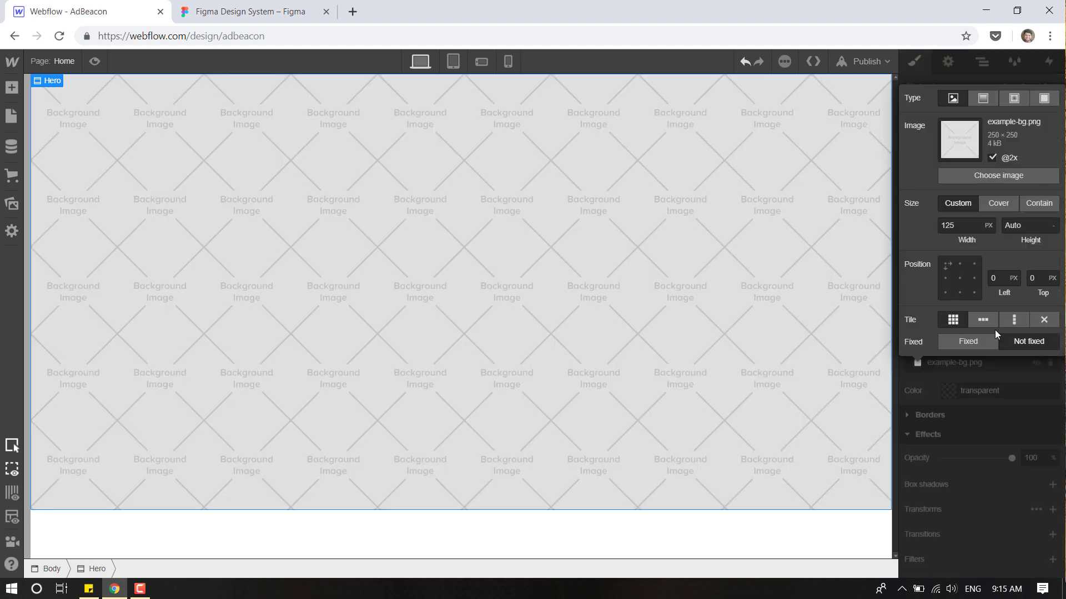
pyautogui.click(992, 157)
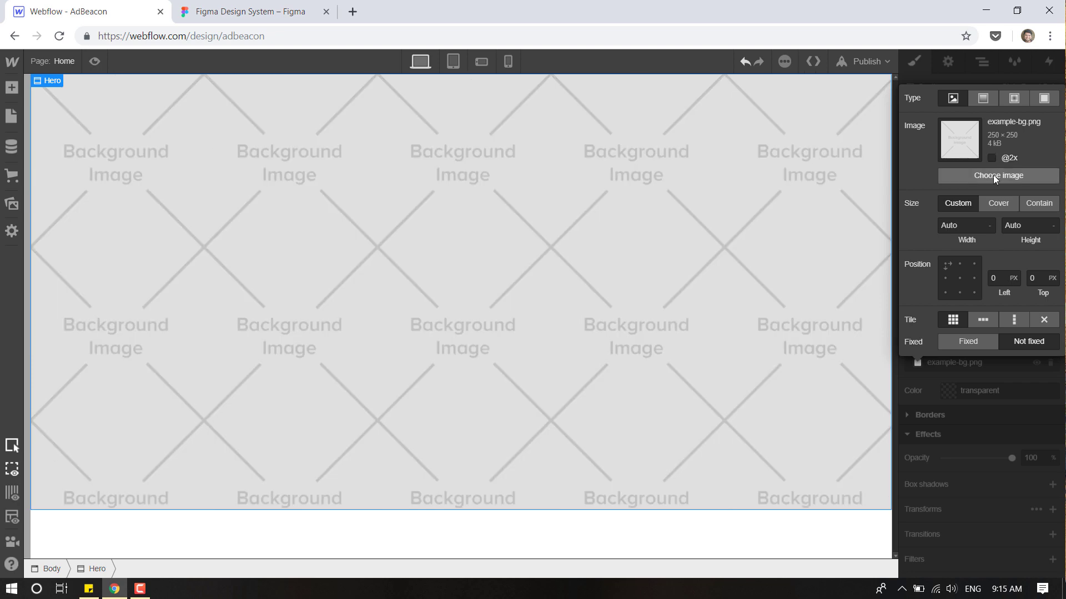
pyautogui.click(993, 175)
pyautogui.click(56, 239)
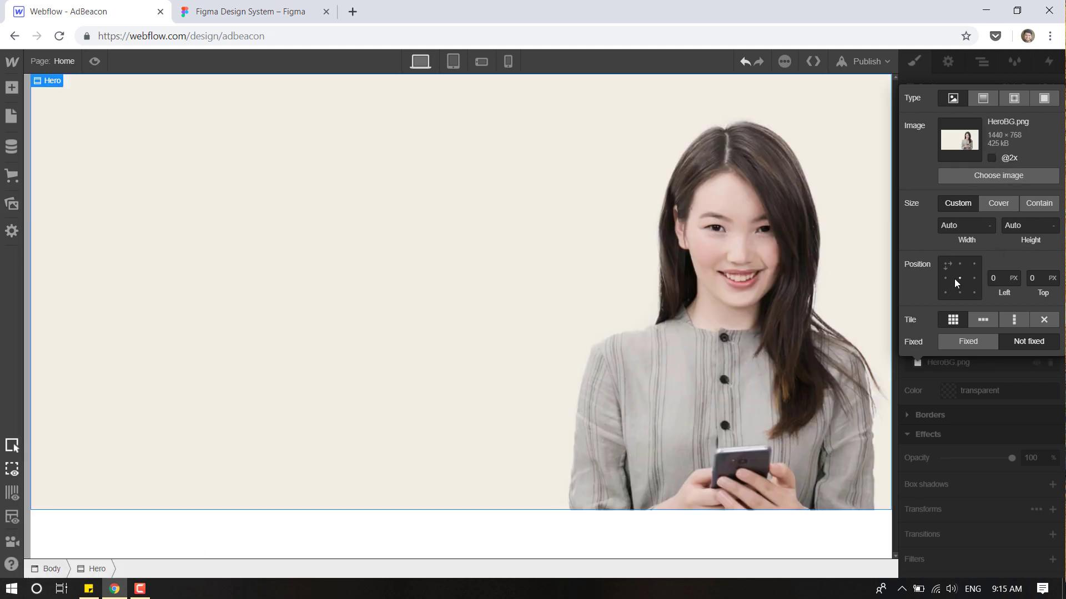
pyautogui.click(997, 204)
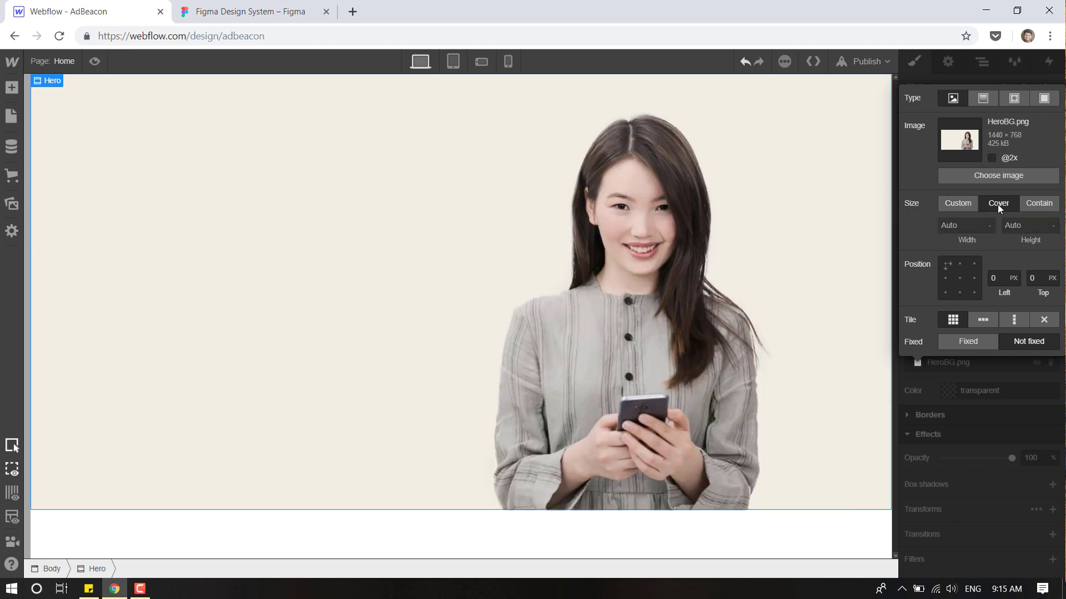
pyautogui.click(959, 279)
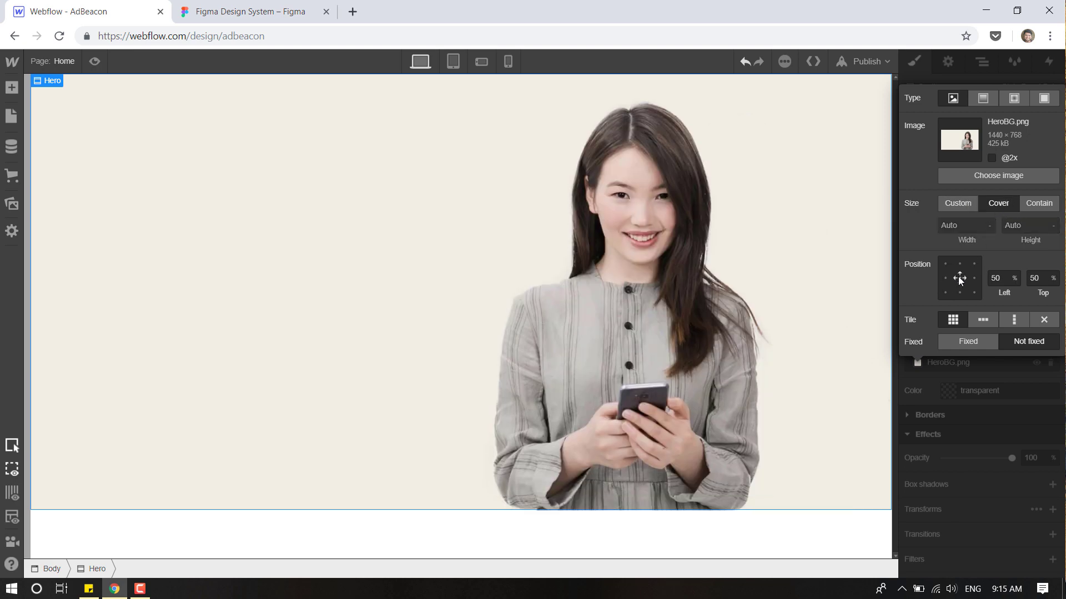
pyautogui.click(1042, 321)
pyautogui.click(1014, 370)
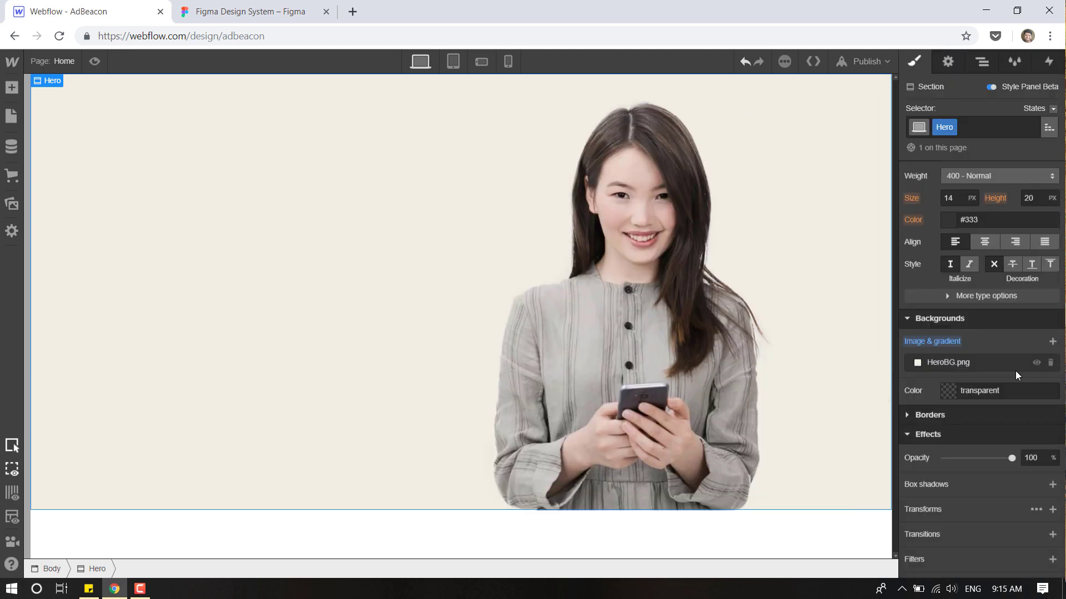
pyautogui.click(96, 63)
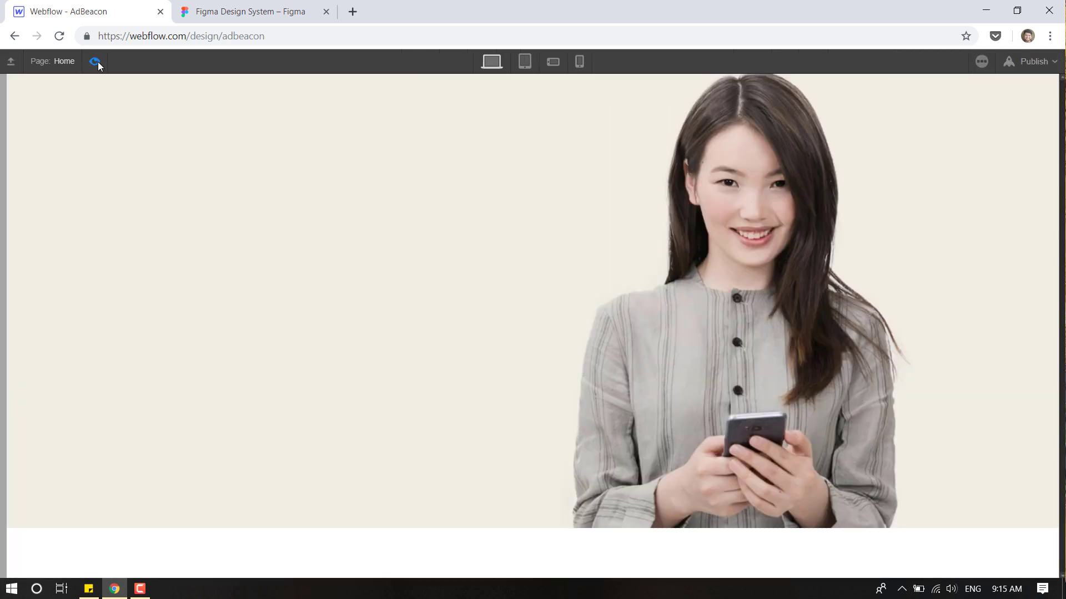
pyautogui.click(98, 65)
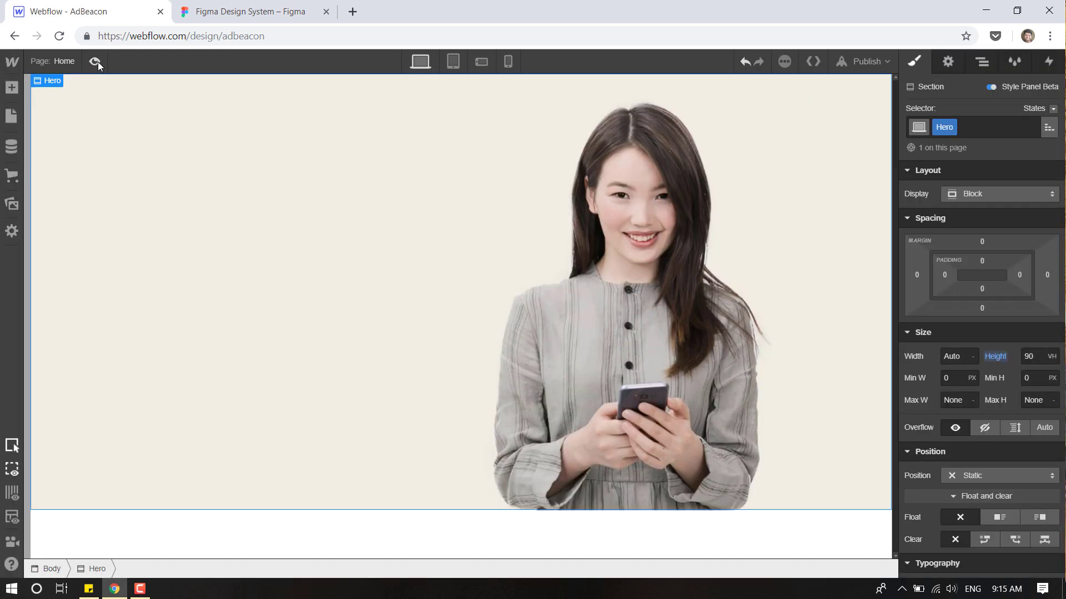
pyautogui.click(97, 63)
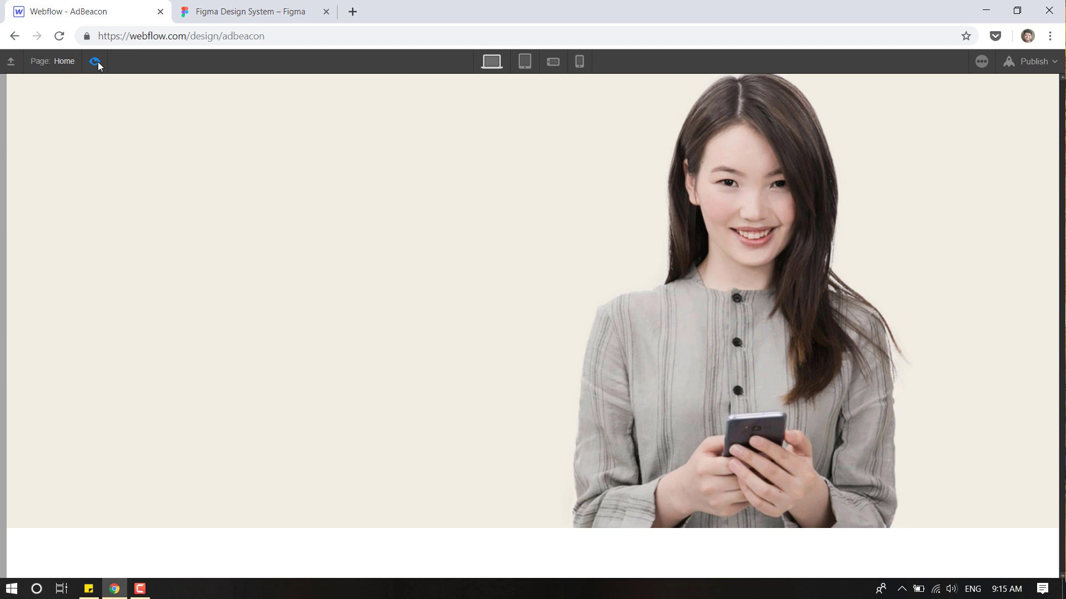
pyautogui.click(96, 62)
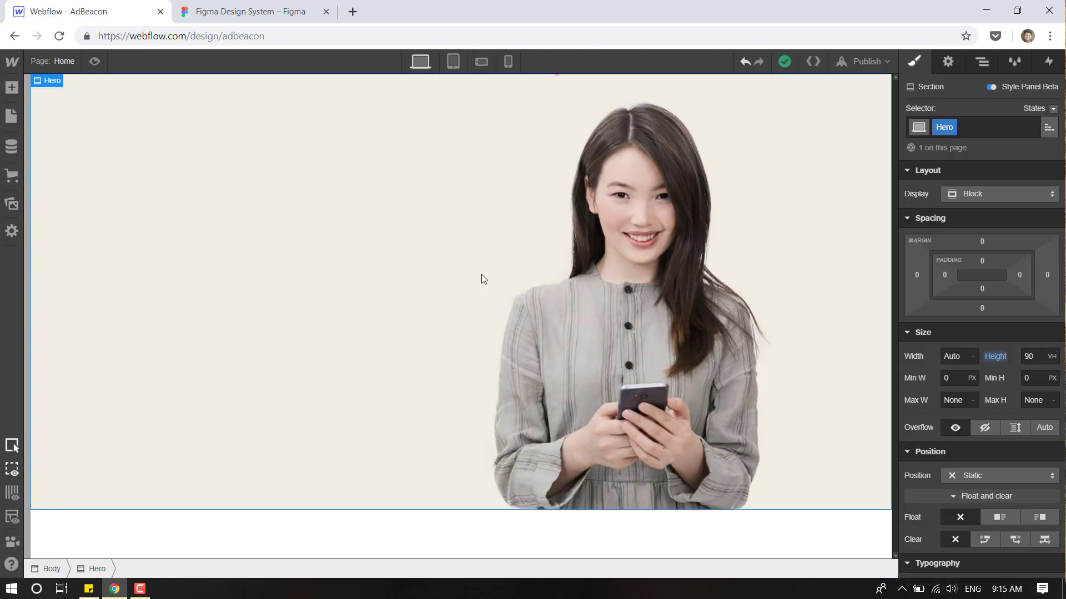
# Read the Figma hero text group (Group 4) measurements: 555×362 at X 150, Y 203.
pyautogui.click(217, 5)
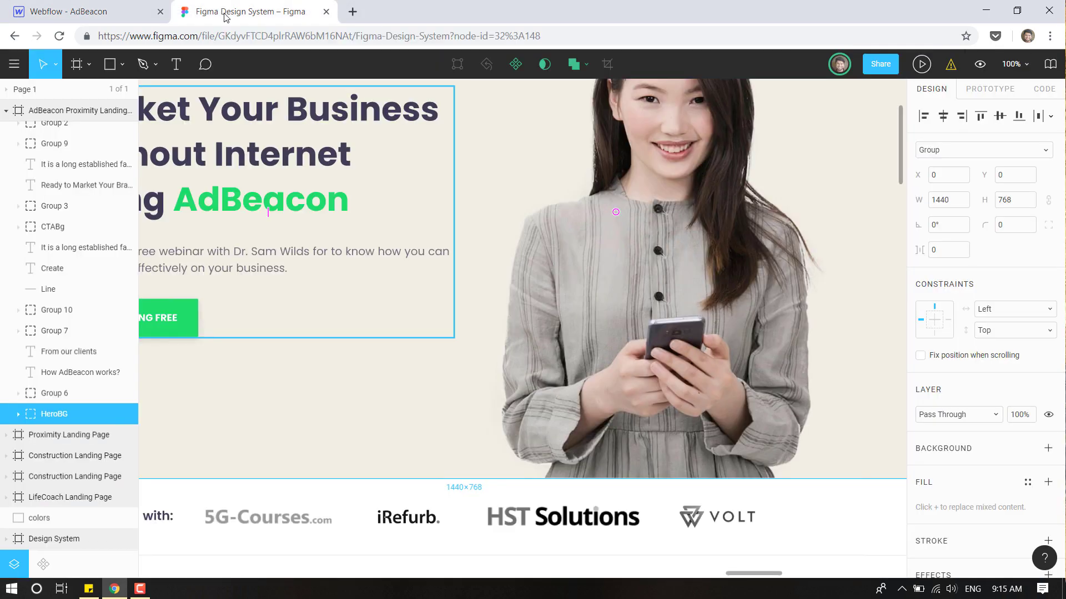
pyautogui.scroll(2, 590, 387)
pyautogui.scroll(3, 590, 386)
pyautogui.hscroll(-4, 535, 352)
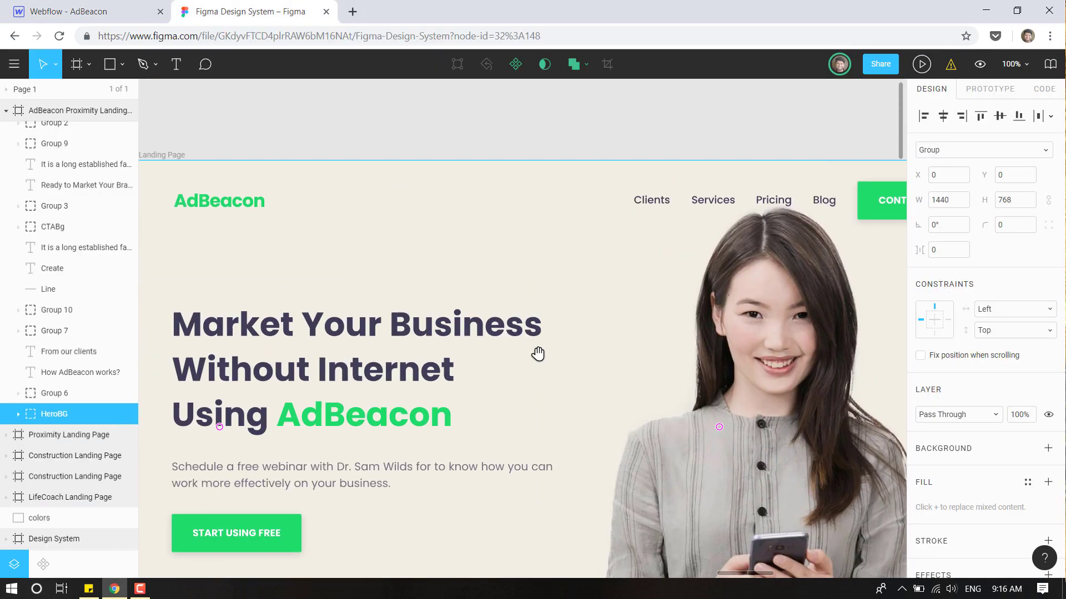
pyautogui.click(342, 115)
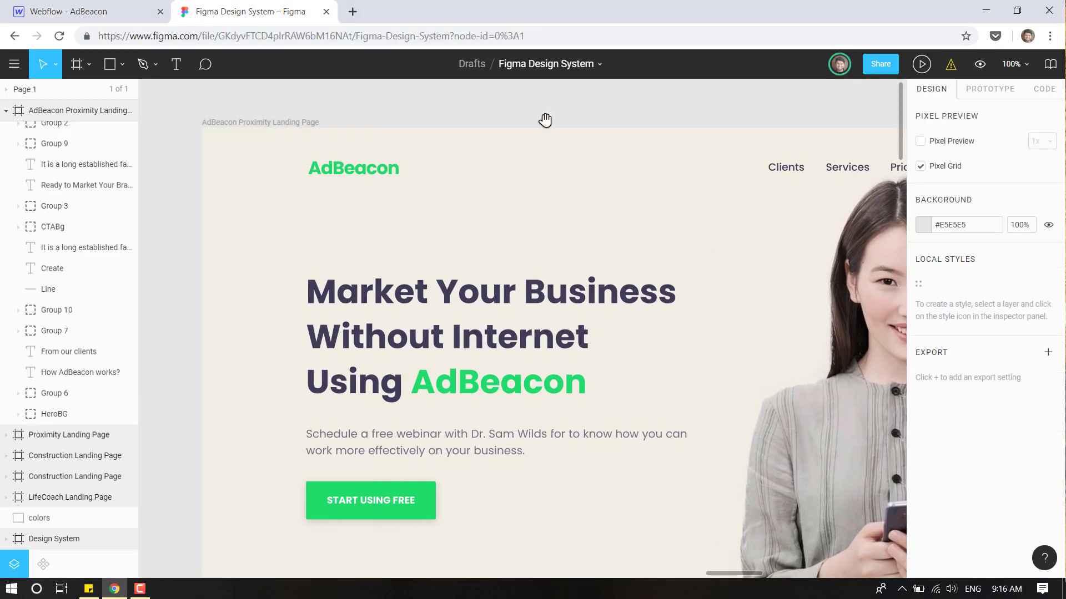
pyautogui.scroll(-10, 676, 209)
pyautogui.scroll(1, 622, 187)
pyautogui.scroll(6, 623, 187)
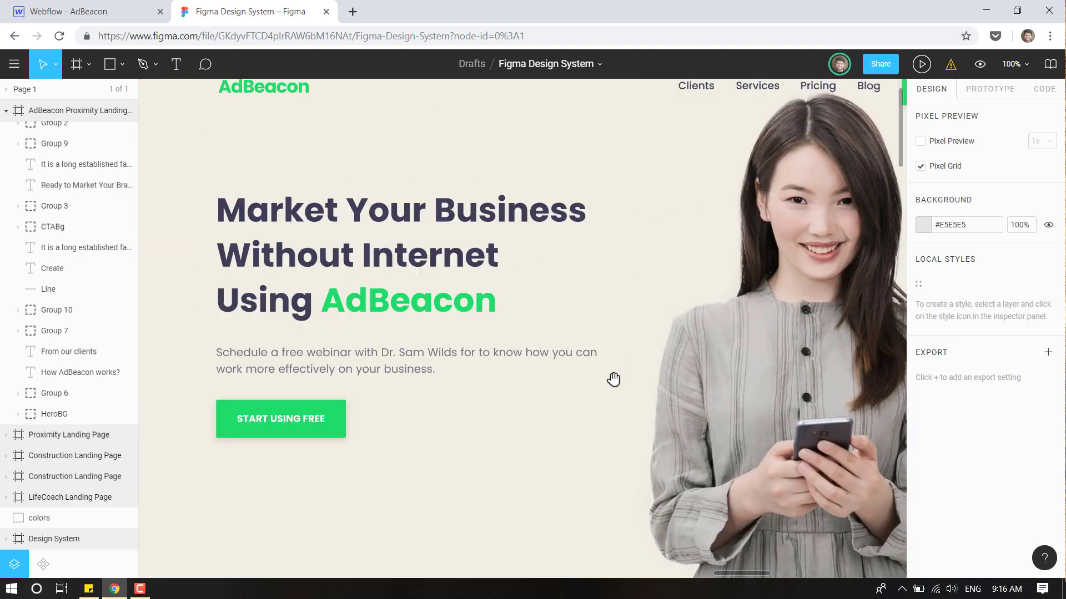
pyautogui.hscroll(3, 611, 349)
pyautogui.scroll(-2, 531, 338)
pyautogui.hscroll(-4, 545, 324)
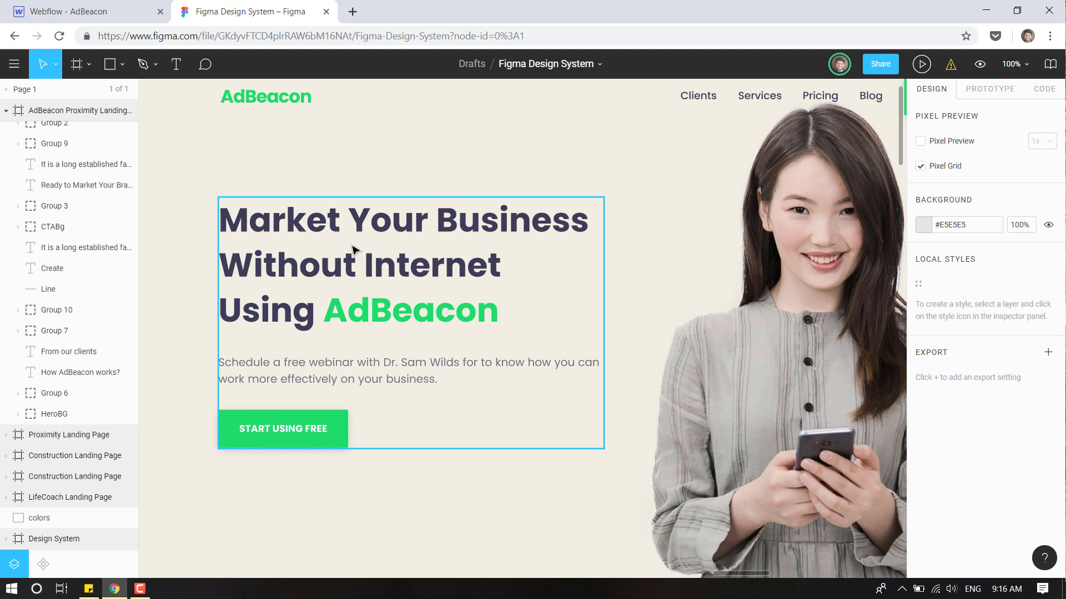
pyautogui.click(353, 256)
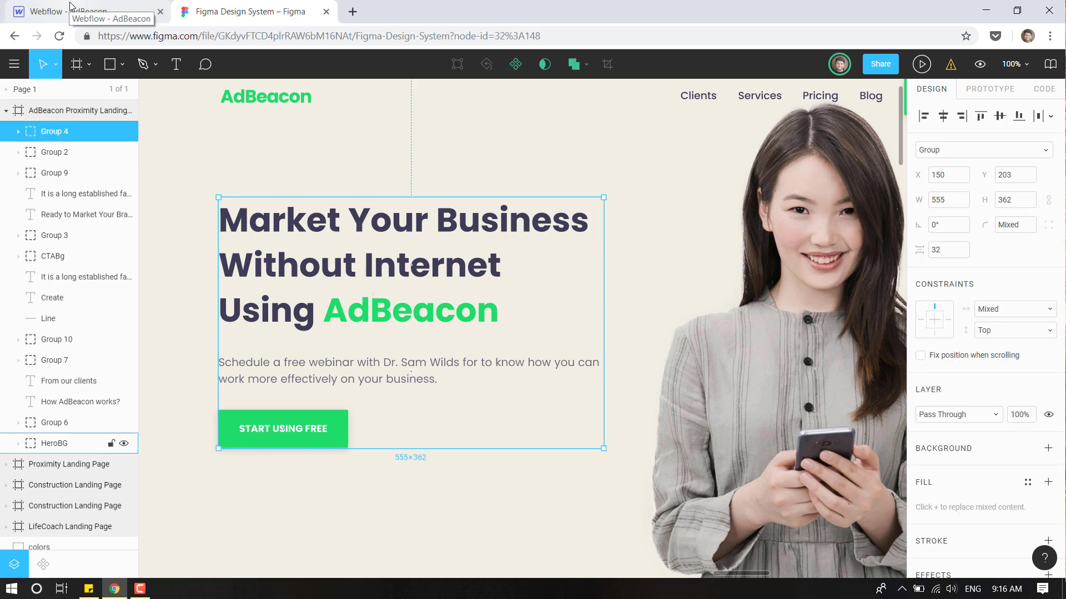
pyautogui.click(38, 5)
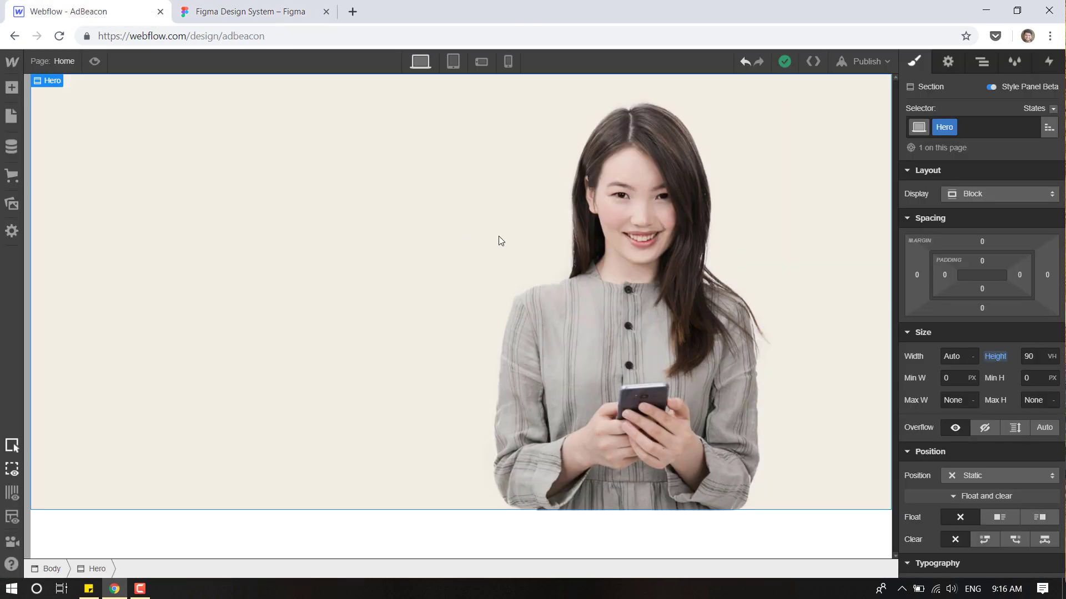
# Set Hero's display to Flex with Align Center and Justify Center.
pyautogui.click(1004, 194)
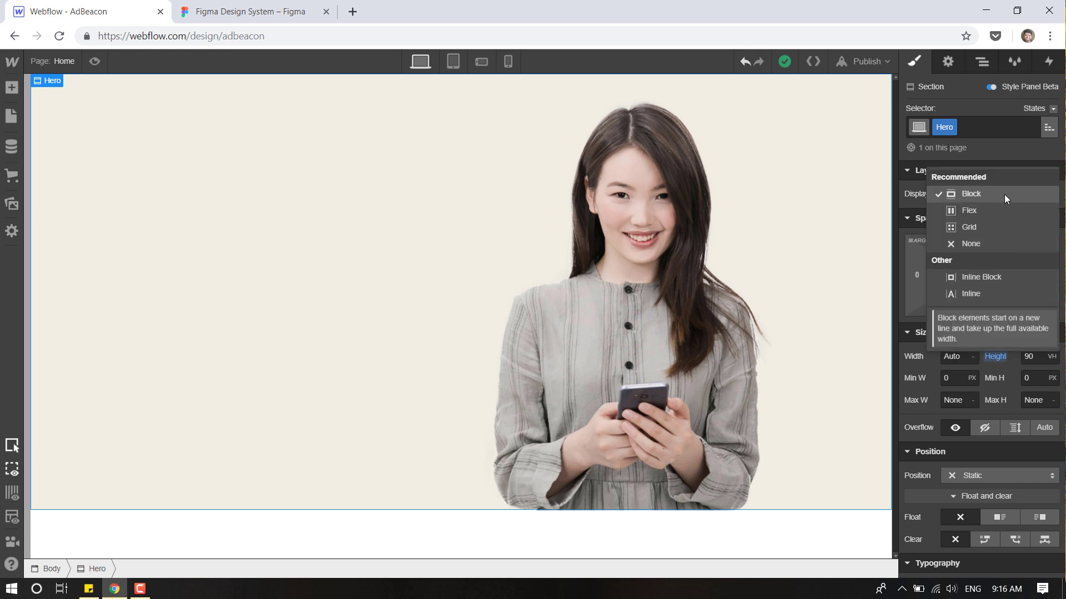
pyautogui.click(913, 194)
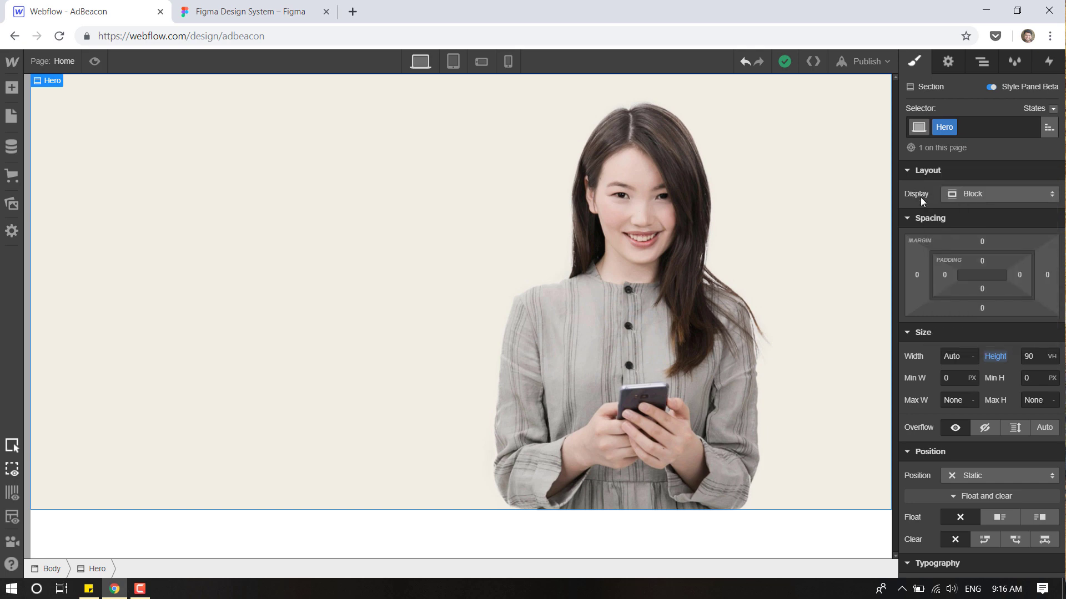
pyautogui.click(1001, 197)
pyautogui.click(991, 213)
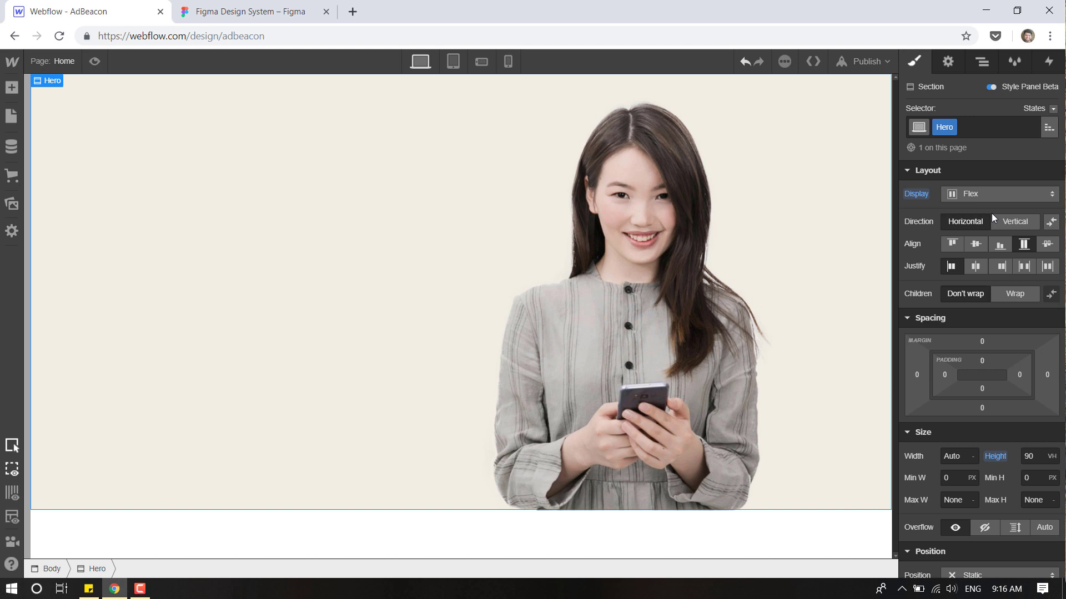
pyautogui.click(976, 244)
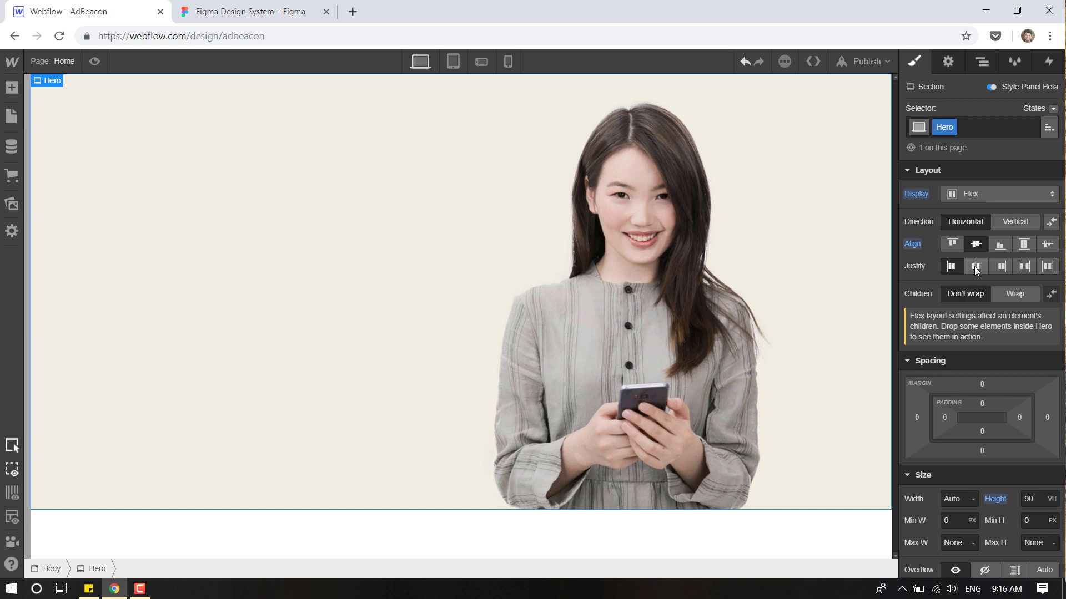
pyautogui.click(976, 268)
pyautogui.click(982, 62)
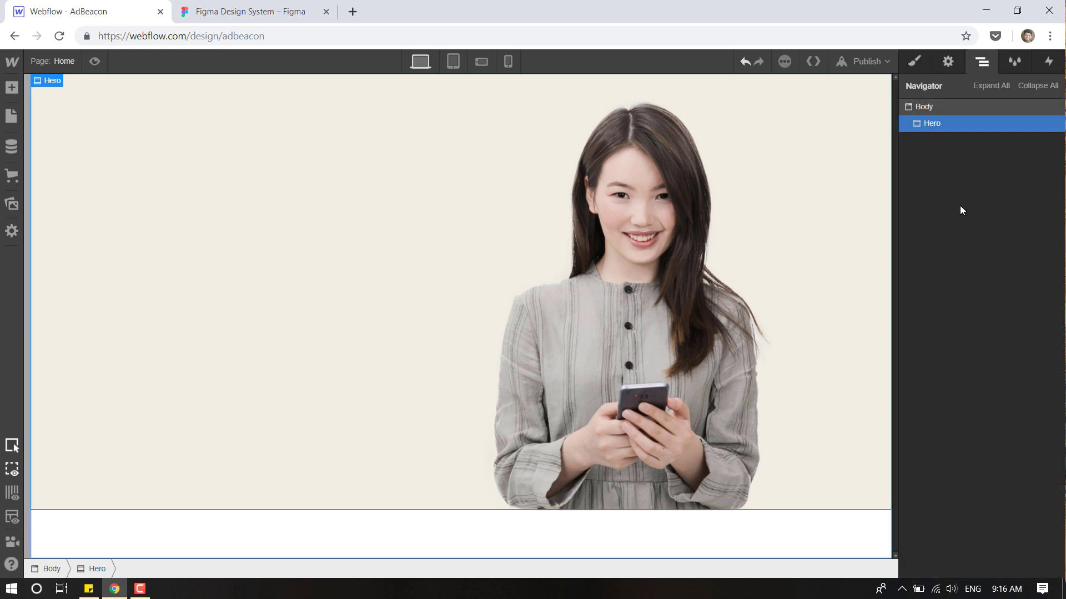
# Add a Div Block inside Hero with class HeroContent and Flex Child Sizing set to Grow.
pyautogui.click(12, 87)
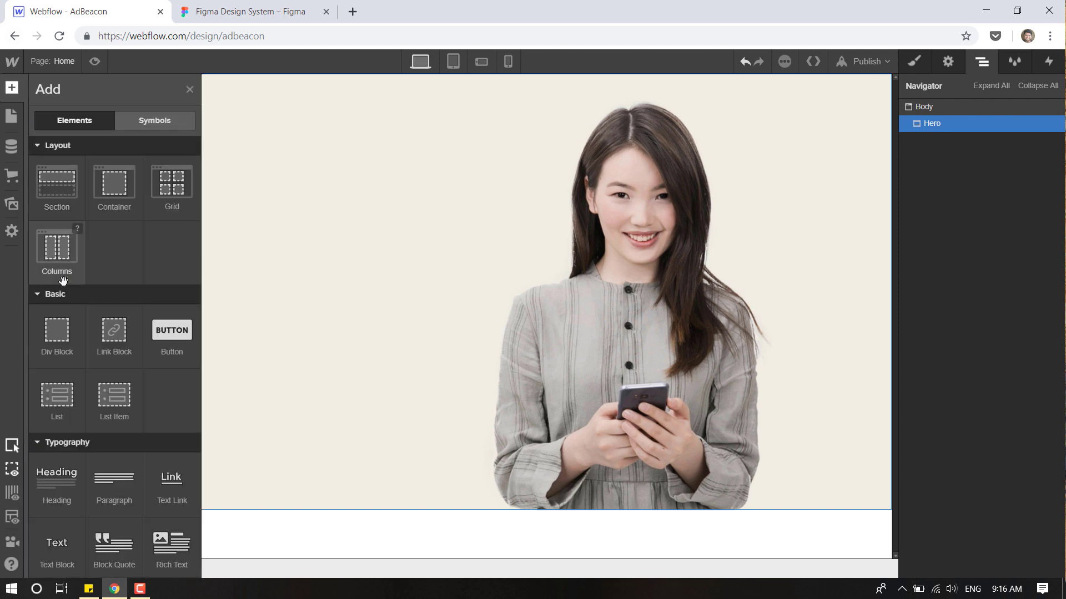
pyautogui.moveTo(54, 335); pyautogui.dragTo(961, 138)
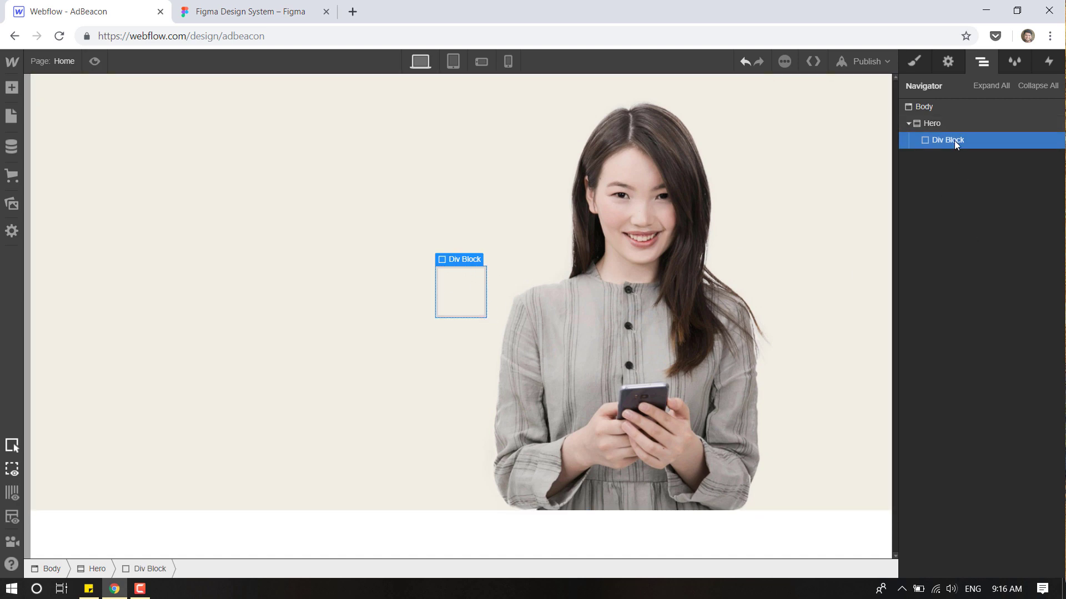
pyautogui.click(915, 60)
pyautogui.click(974, 128)
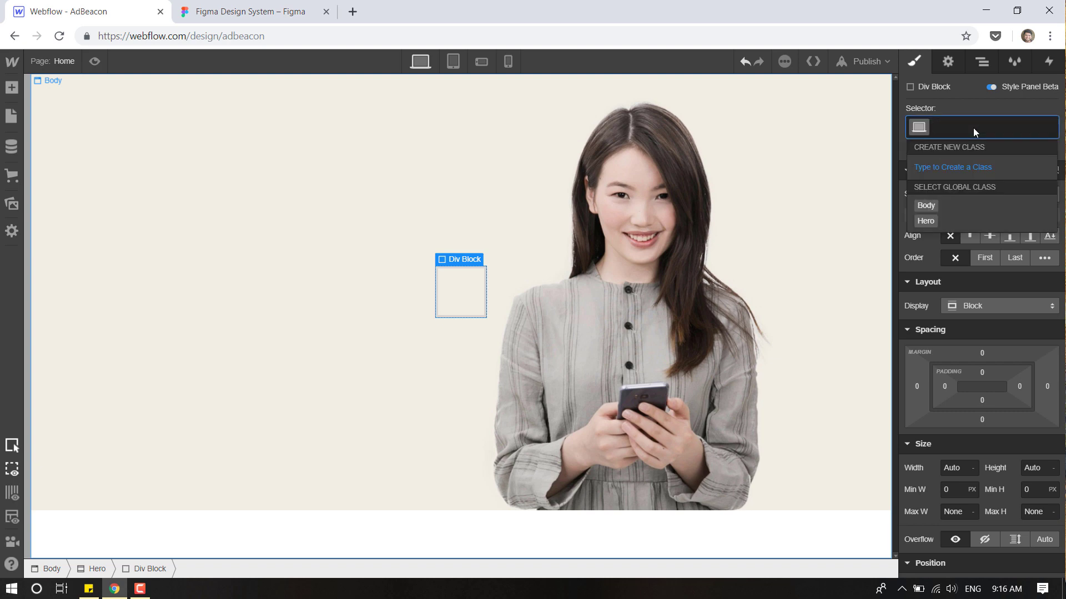
pyautogui.write('Hero')
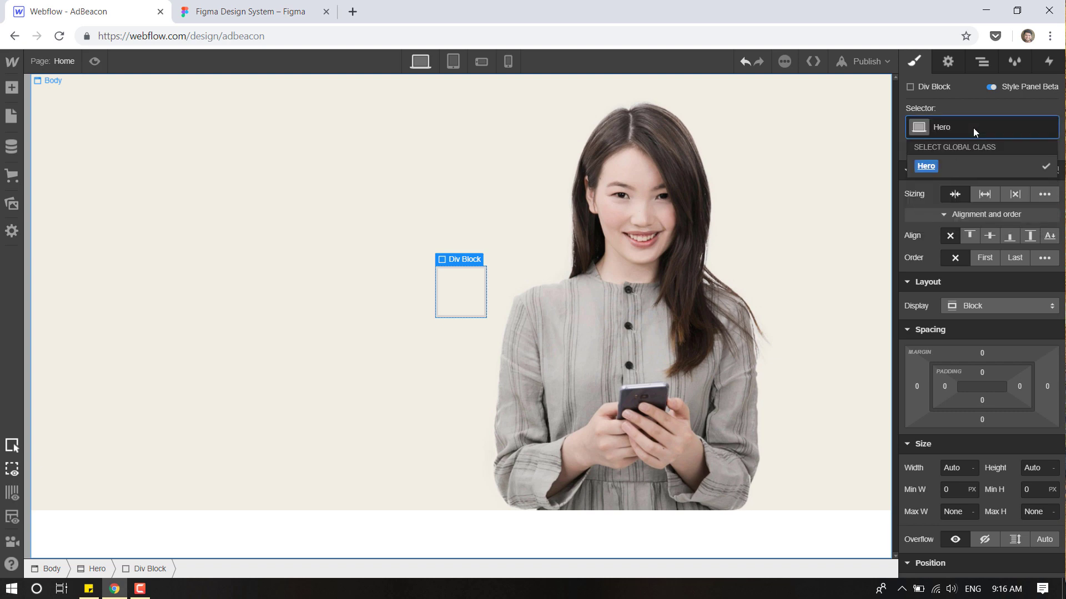
pyautogui.write('Content')
pyautogui.press('Return')
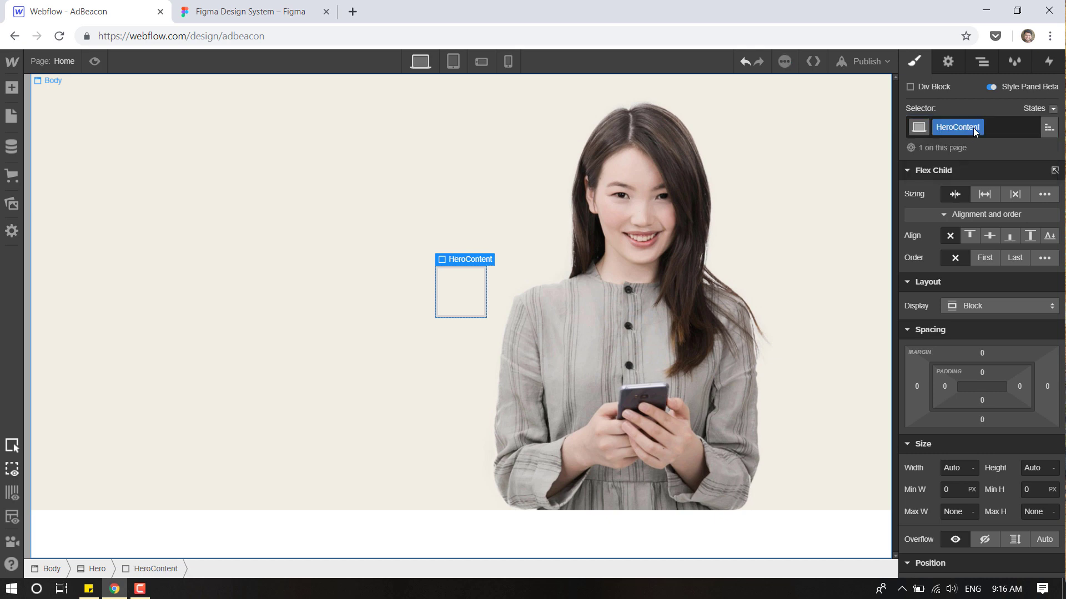
pyautogui.click(981, 199)
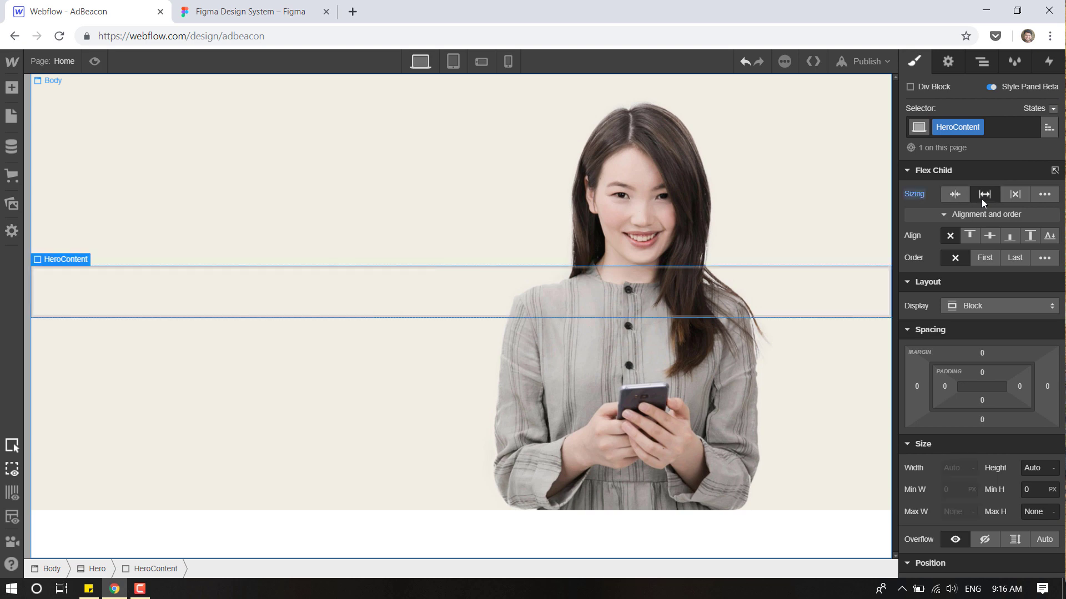
# Insert another empty Div Block above HeroContent inside Hero.
pyautogui.click(981, 61)
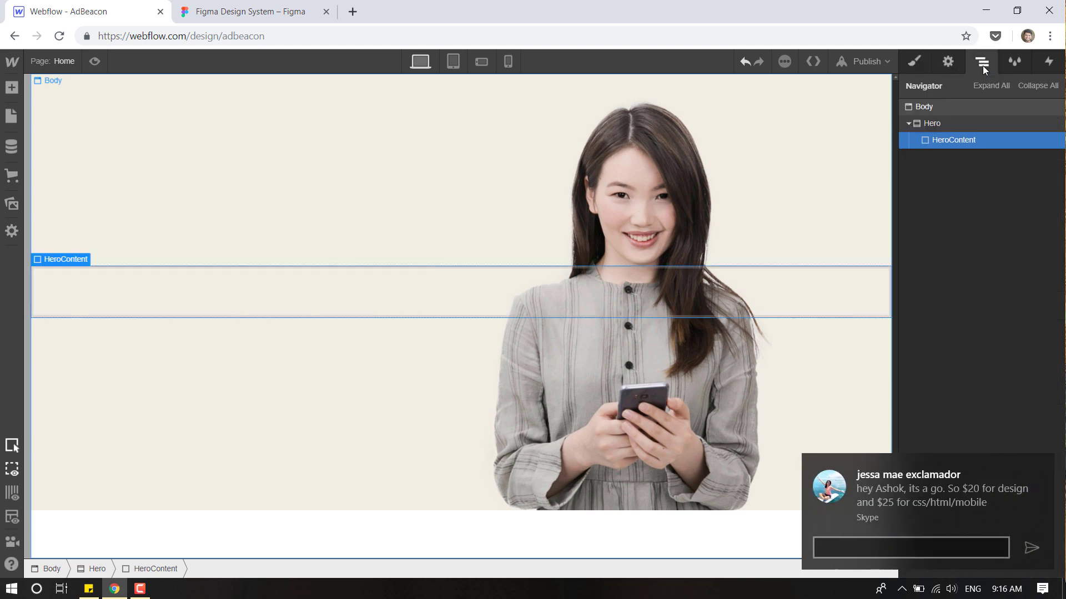
pyautogui.click(1041, 466)
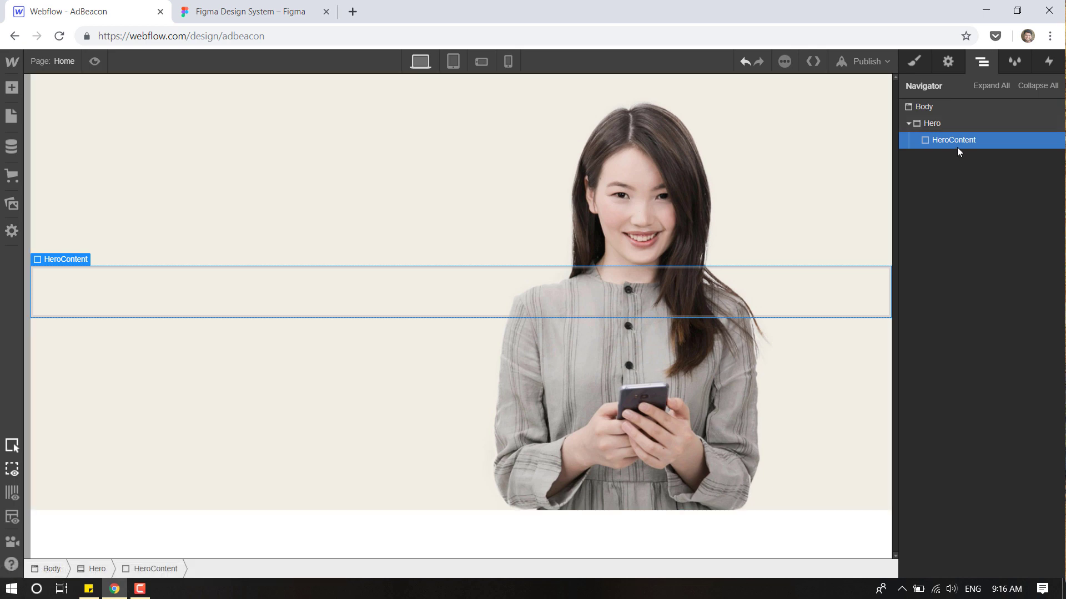
pyautogui.click(10, 90)
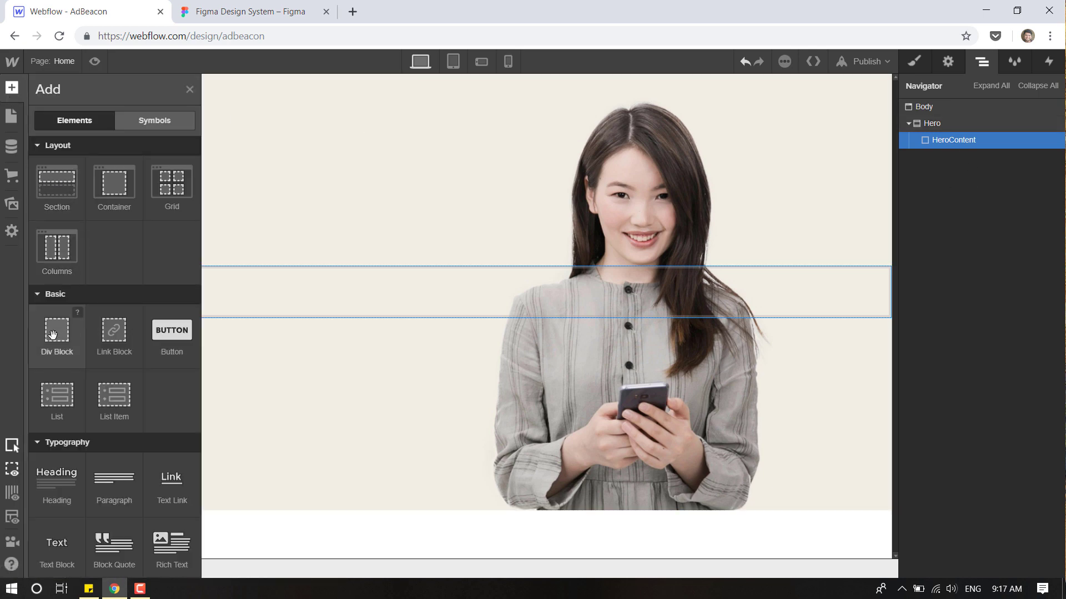
pyautogui.moveTo(53, 335); pyautogui.dragTo(956, 143)
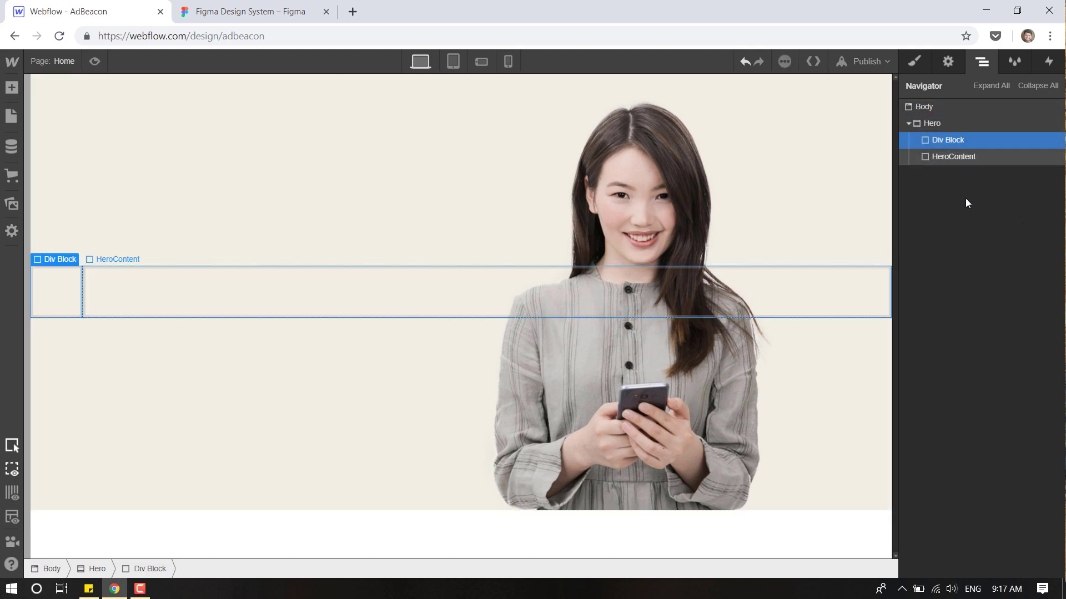
pyautogui.click(183, 8)
# Pan across Figma's hero heading, paragraph and START USING FREE button, then return to Webflow.
pyautogui.moveTo(259, 266); pyautogui.dragTo(333, 251)
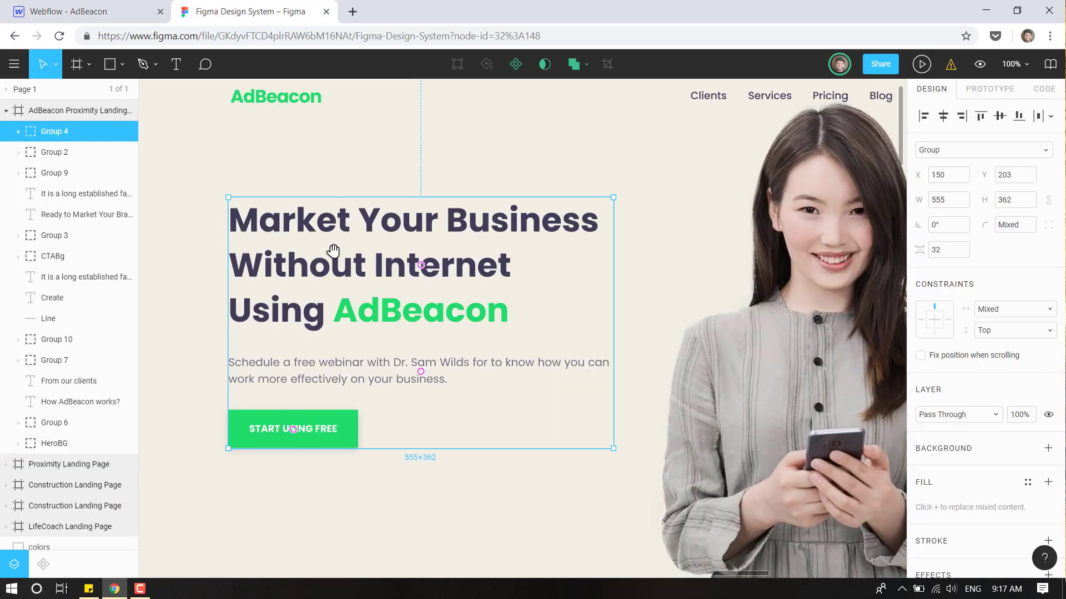
pyautogui.hscroll(-5, 378, 166)
pyautogui.hscroll(15, 435, 238)
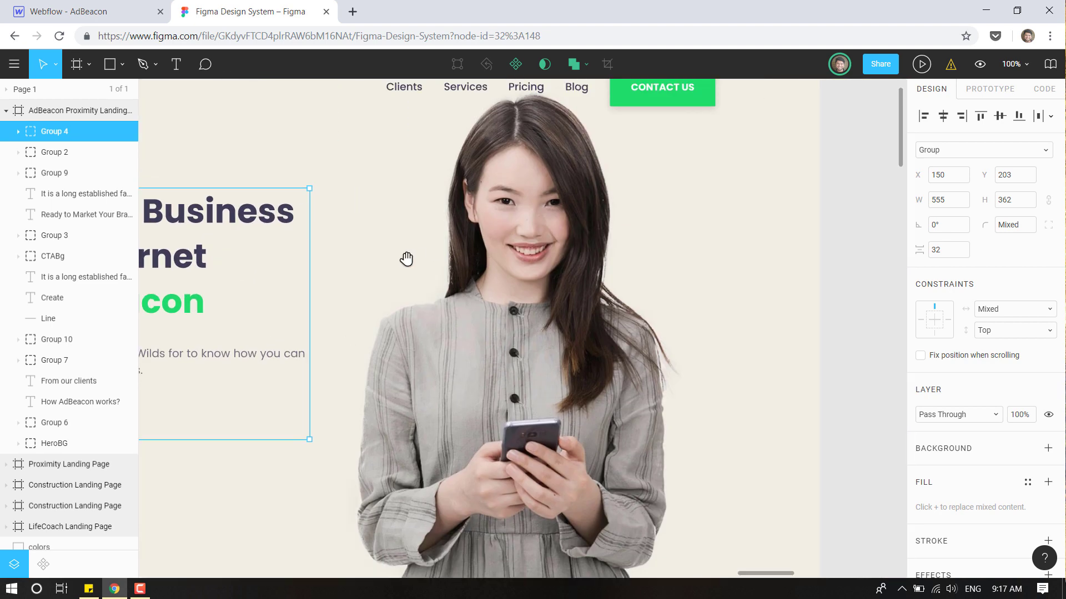
pyautogui.hscroll(-10, 406, 259)
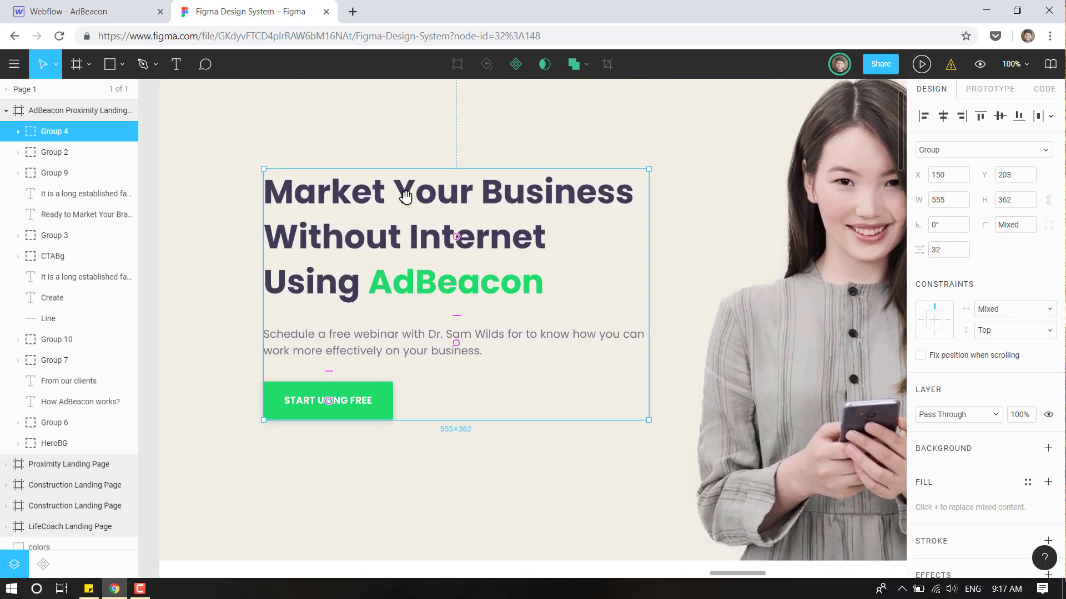
pyautogui.click(70, 11)
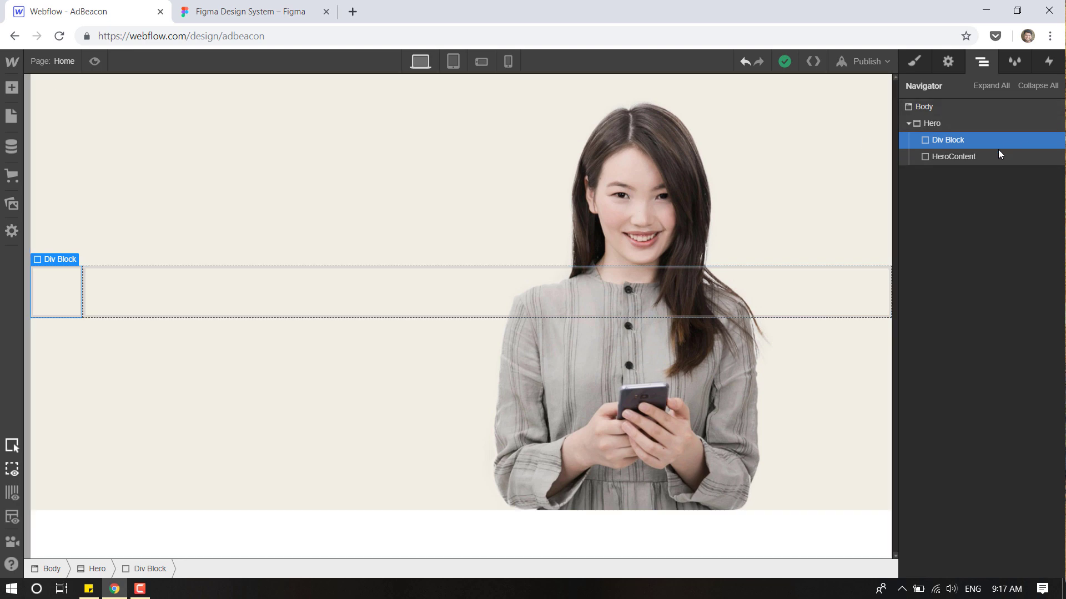
# Give the new empty Div Block the class SiteContainer.
pyautogui.click(910, 65)
pyautogui.click(980, 127)
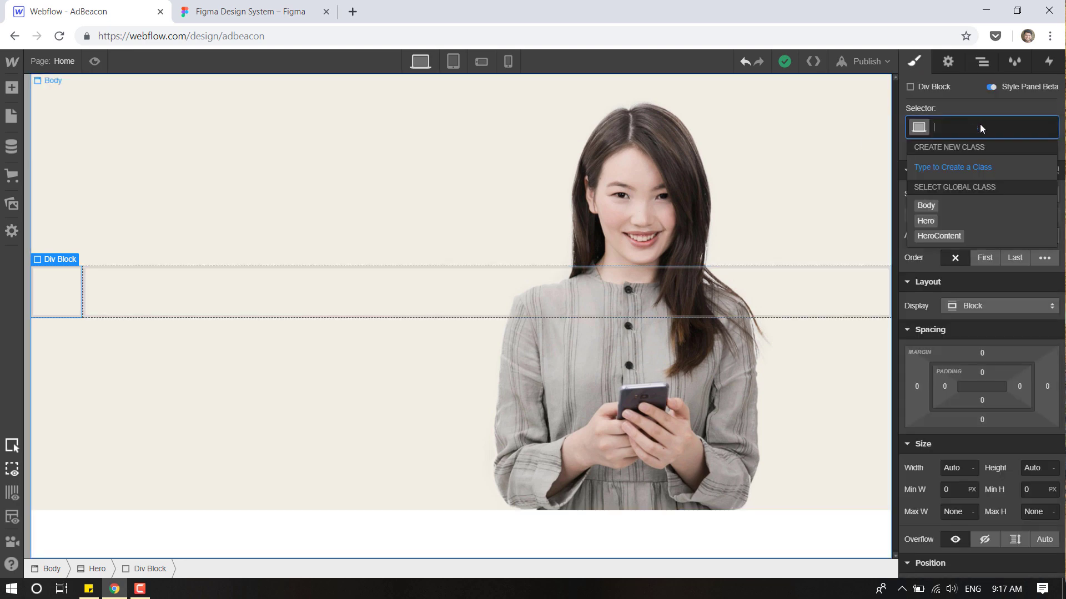
pyautogui.write('Sit')
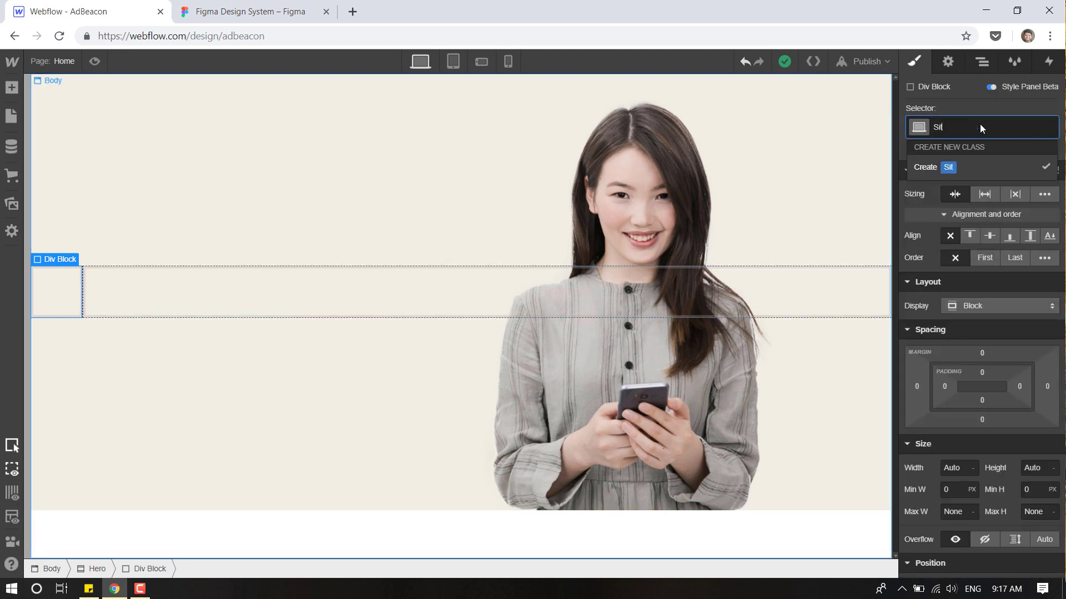
pyautogui.write('eContainer')
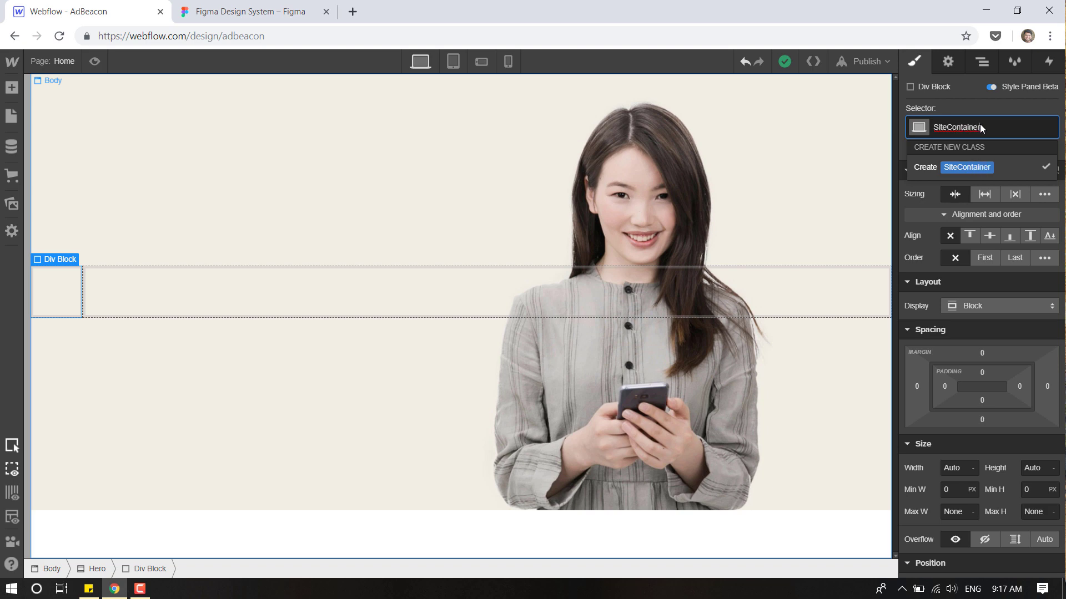
pyautogui.press('Return')
# Set SiteContainer to 90% width, 1200 px max width and auto left/right margins.
pyautogui.scroll(-3, 1026, 348)
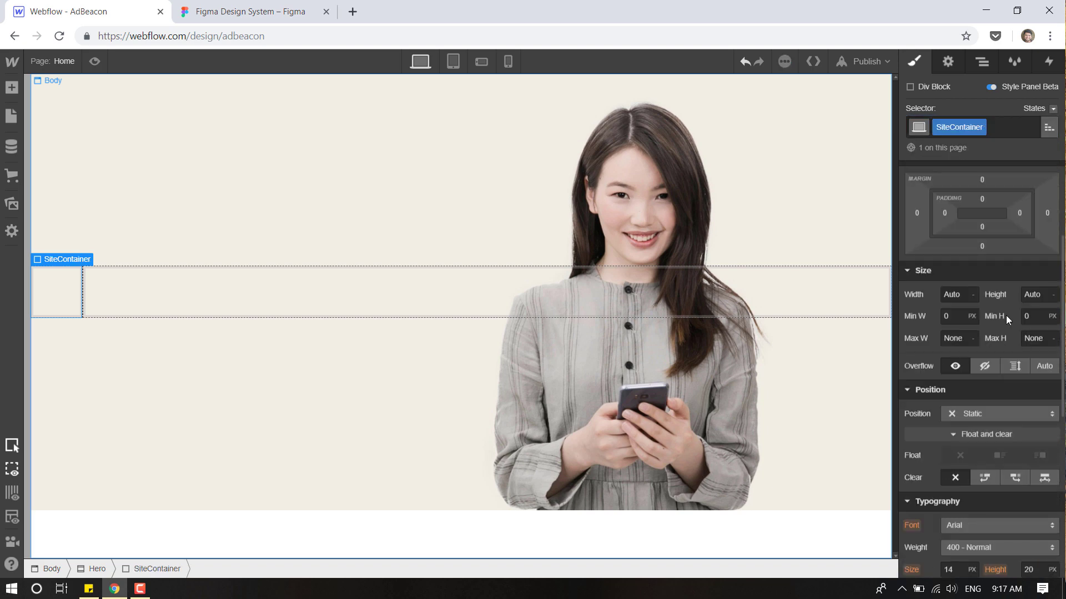
pyautogui.click(955, 294)
pyautogui.write('90')
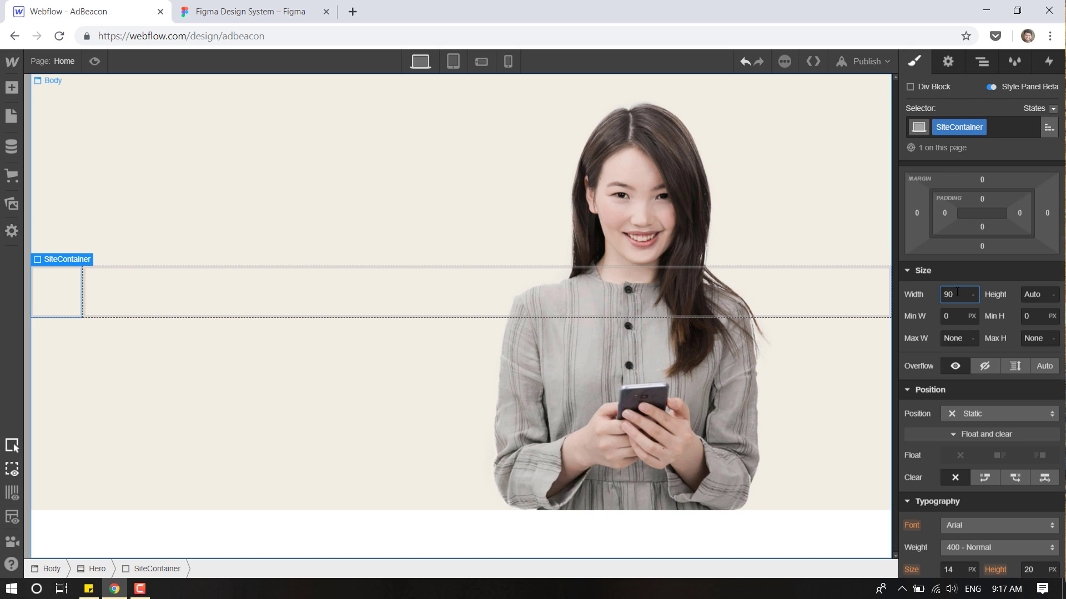
pyautogui.press('Return')
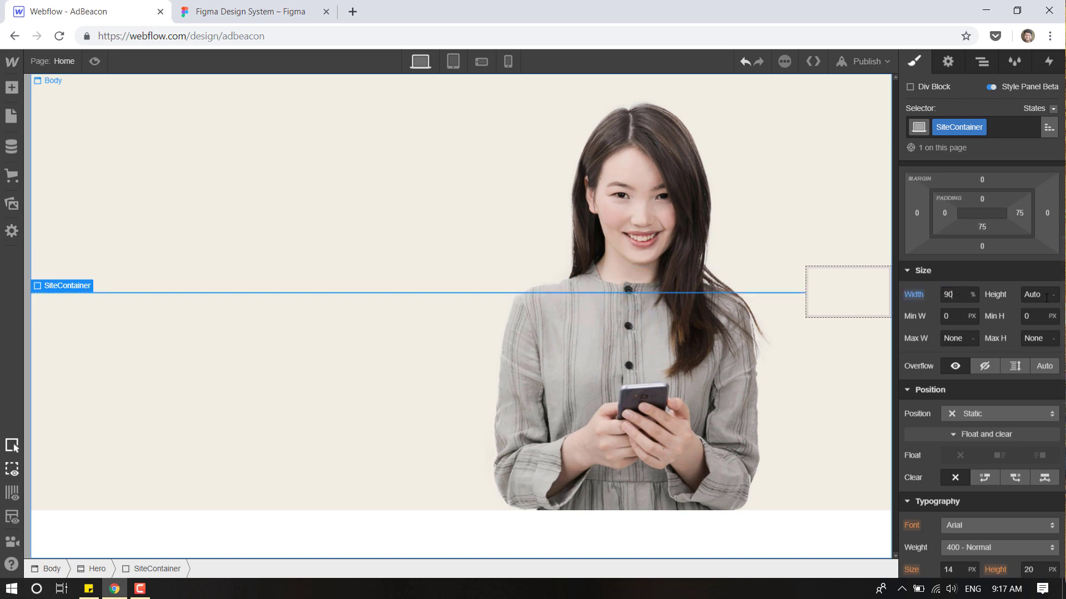
pyautogui.click(1046, 297)
pyautogui.click(954, 340)
pyautogui.write('12')
pyautogui.write('00')
pyautogui.press('Return')
pyautogui.click(917, 214)
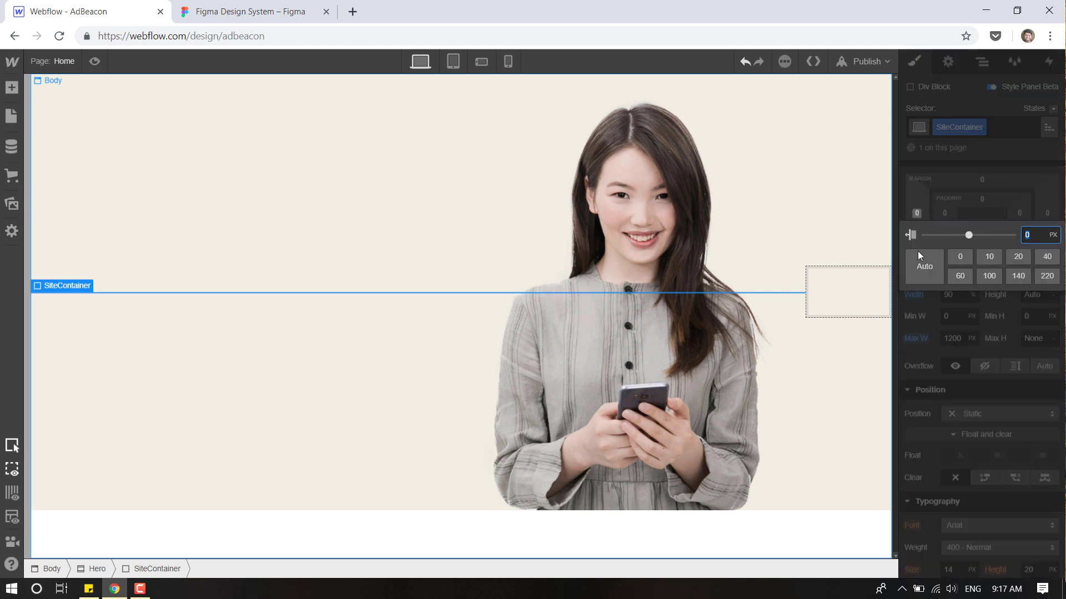
pyautogui.click(927, 269)
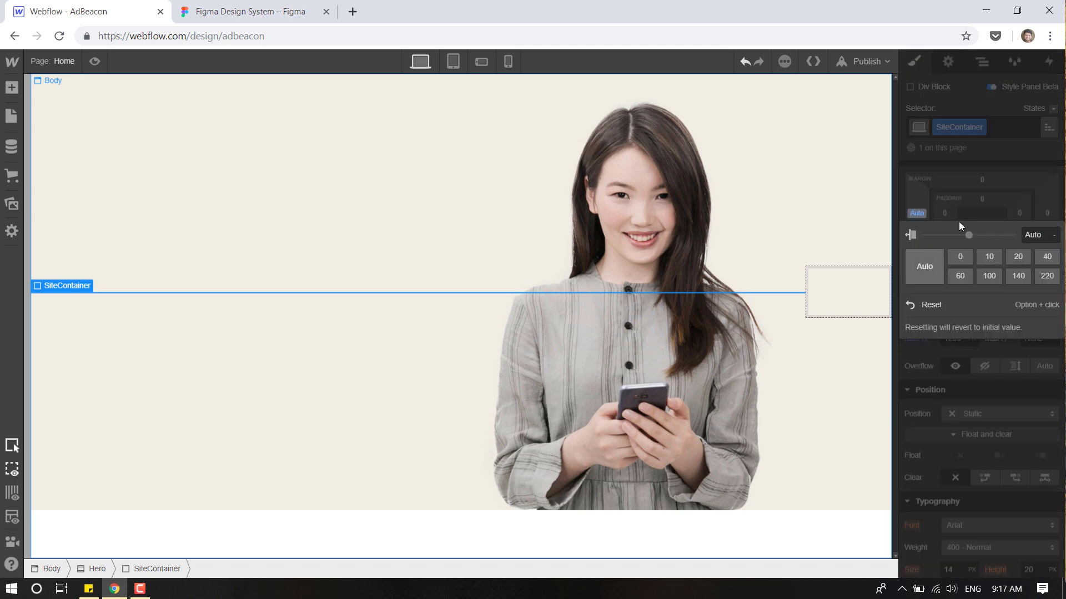
pyautogui.click(1047, 214)
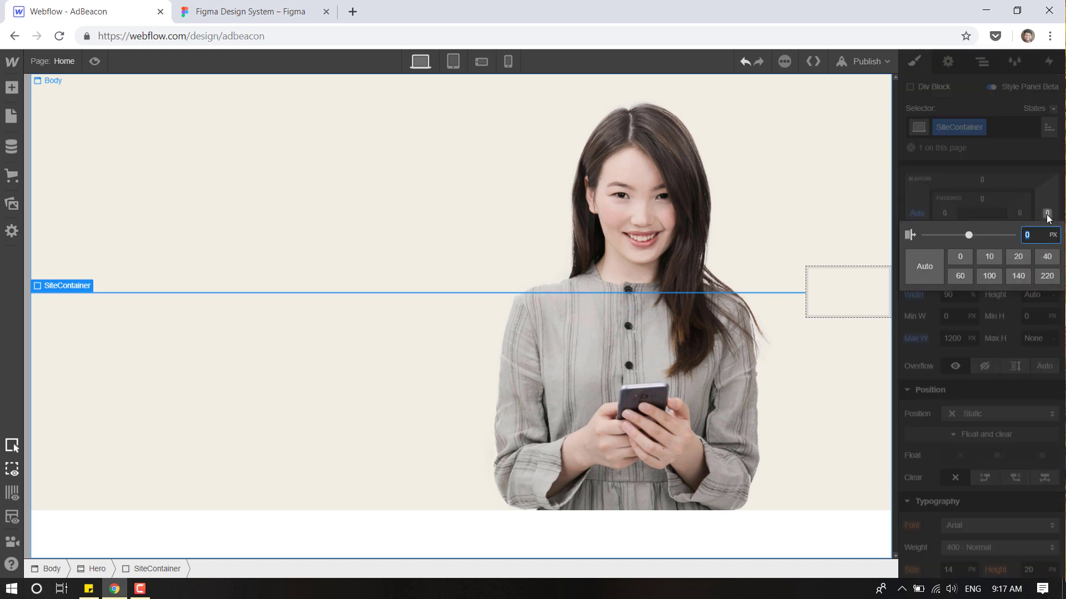
pyautogui.click(910, 265)
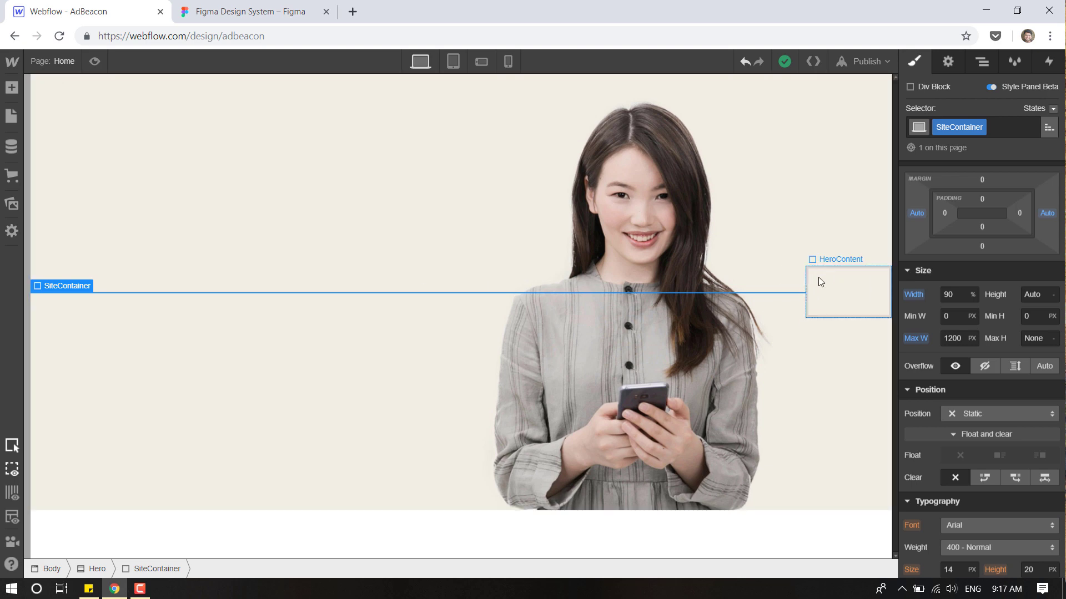
# Nest HeroContent inside SiteContainer in the Navigator and compare the hero with Figma.
pyautogui.click(976, 65)
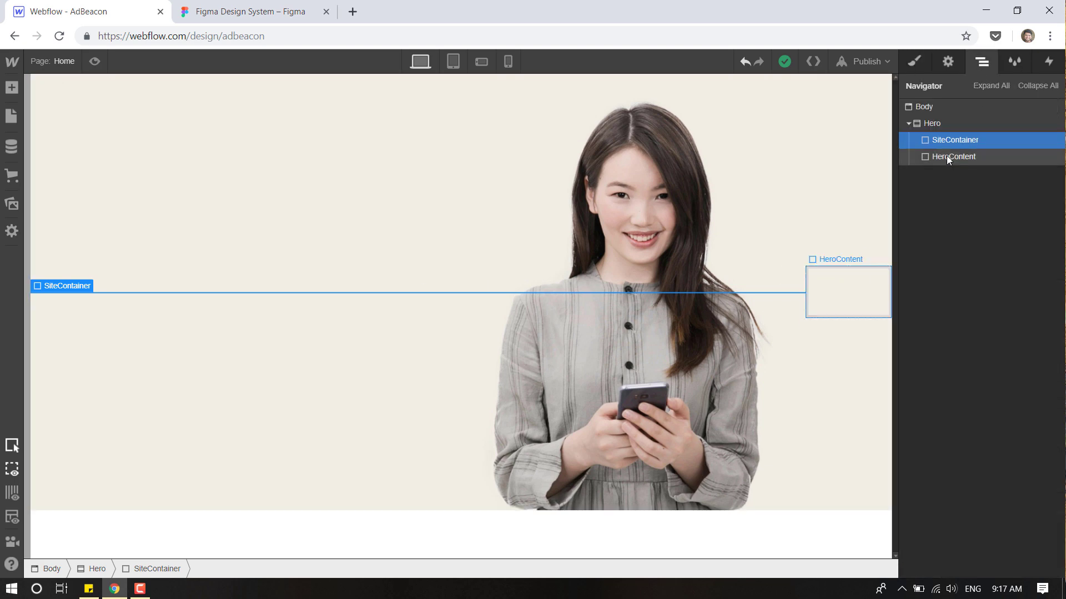
pyautogui.moveTo(946, 158); pyautogui.dragTo(969, 150)
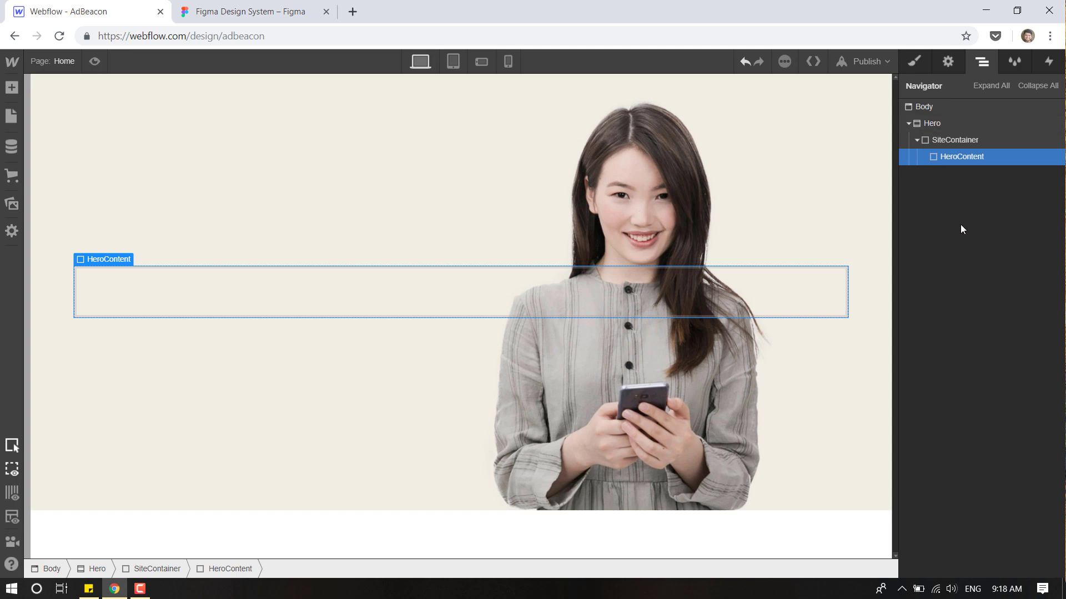
pyautogui.click(204, 4)
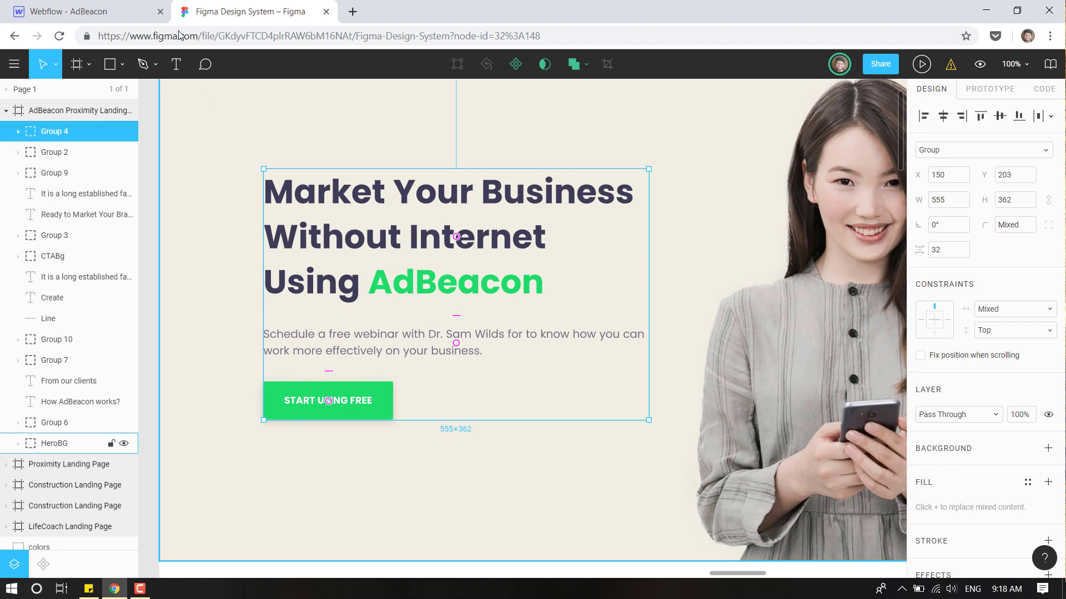
pyautogui.click(100, 11)
# Place a Heading 1, a Lorem ipsum paragraph and a 'Button Text' button inside HeroContent.
pyautogui.click(12, 88)
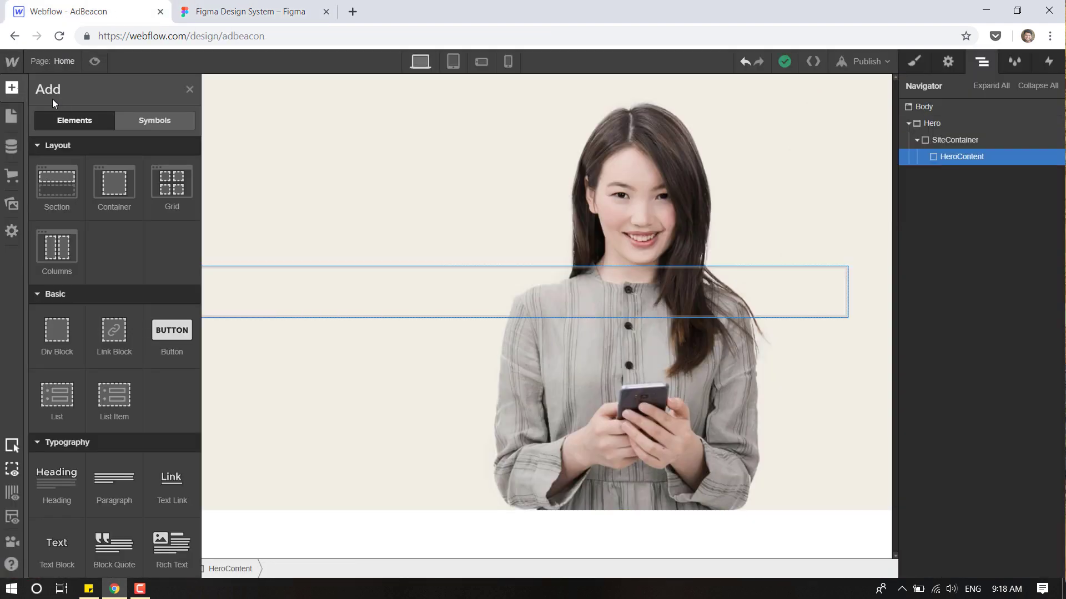
pyautogui.scroll(-3, 67, 260)
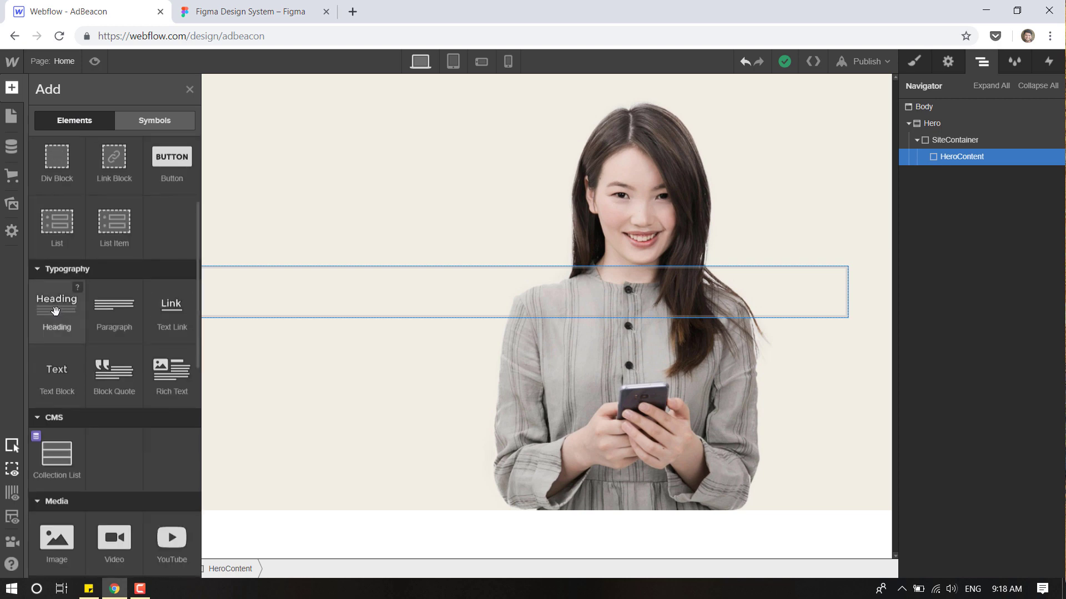
pyautogui.moveTo(55, 308); pyautogui.dragTo(1001, 161)
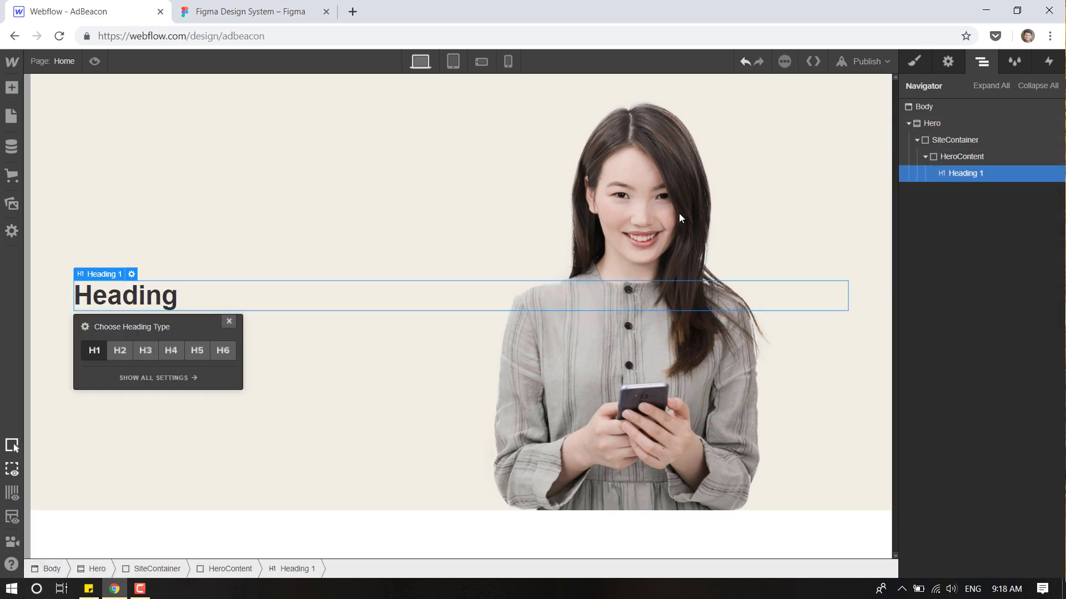
pyautogui.click(12, 87)
pyautogui.scroll(-2, 56, 477)
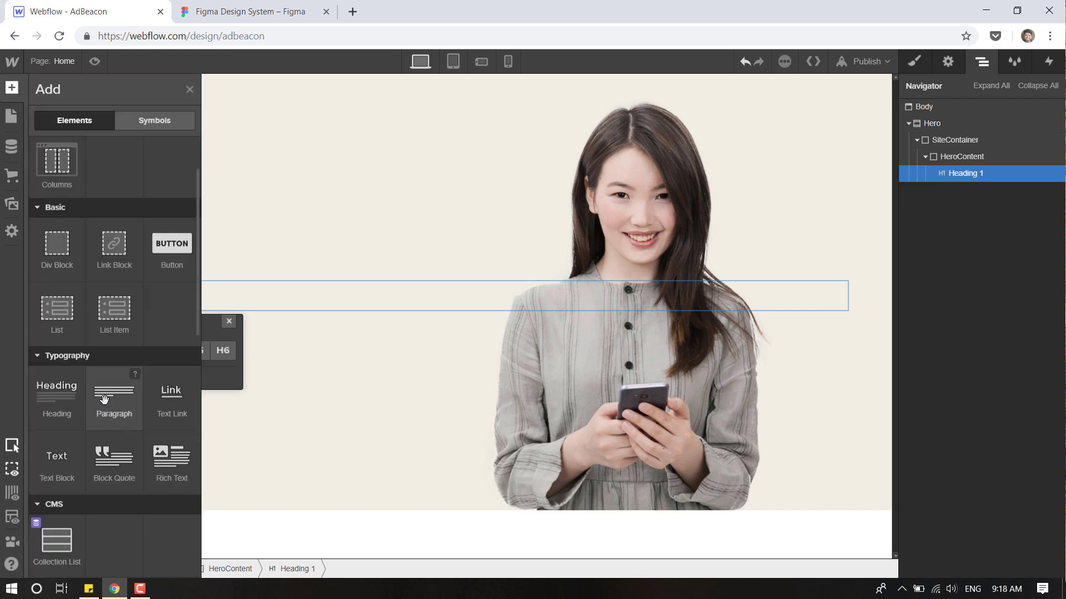
pyautogui.moveTo(104, 398); pyautogui.dragTo(984, 201)
pyautogui.click(11, 88)
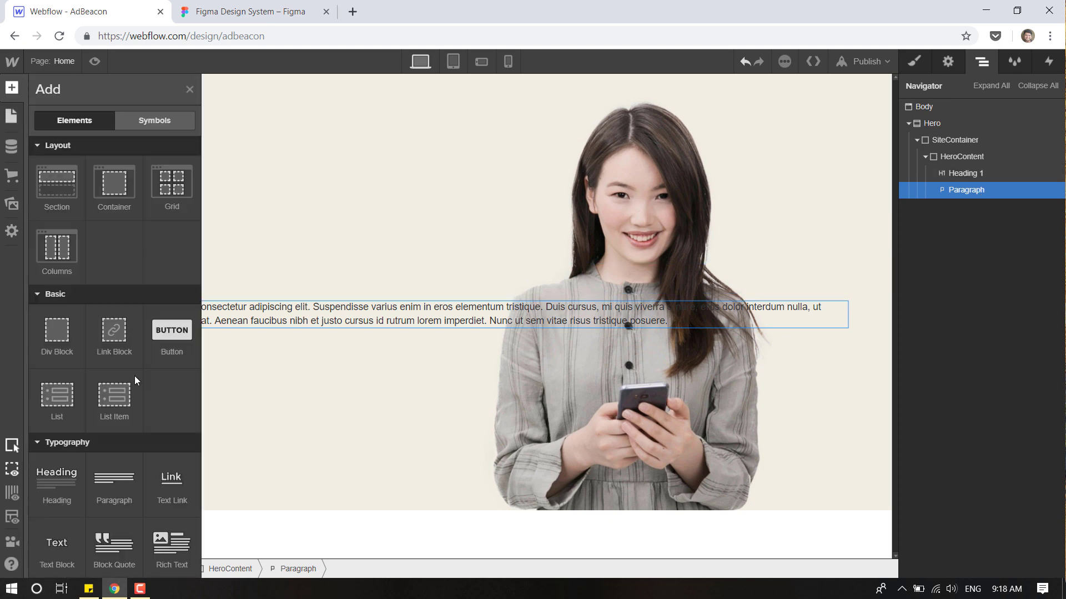
pyautogui.moveTo(156, 304); pyautogui.dragTo(958, 212)
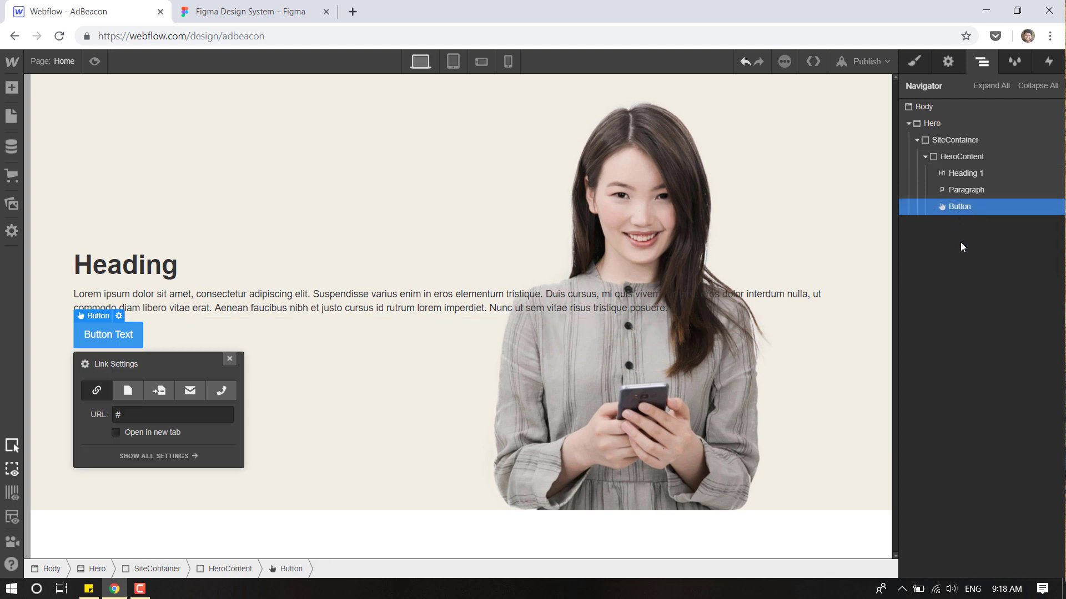
pyautogui.click(911, 121)
# Select the page Body in the Style panel and bring up its Typography font list.
pyautogui.click(910, 121)
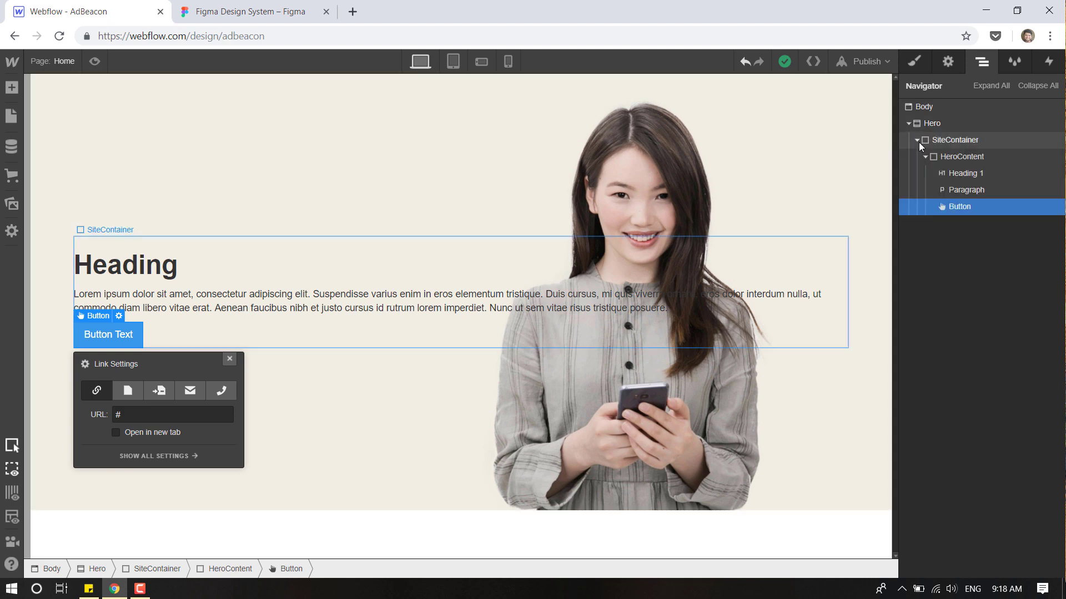
pyautogui.click(918, 141)
pyautogui.click(918, 141)
pyautogui.click(914, 61)
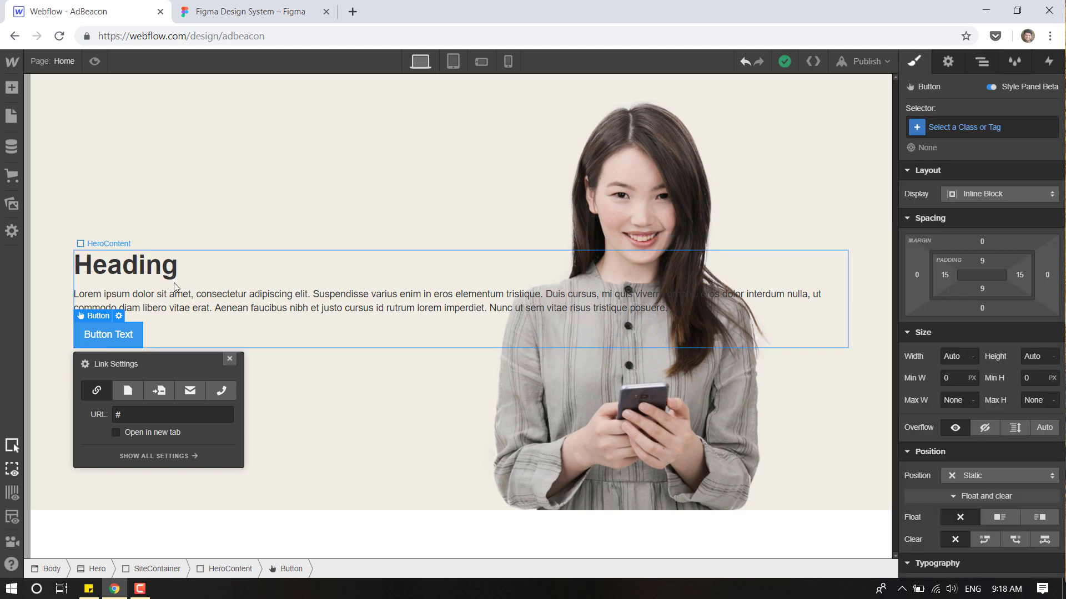
pyautogui.click(128, 265)
pyautogui.scroll(-2, 967, 352)
pyautogui.scroll(-3, 940, 355)
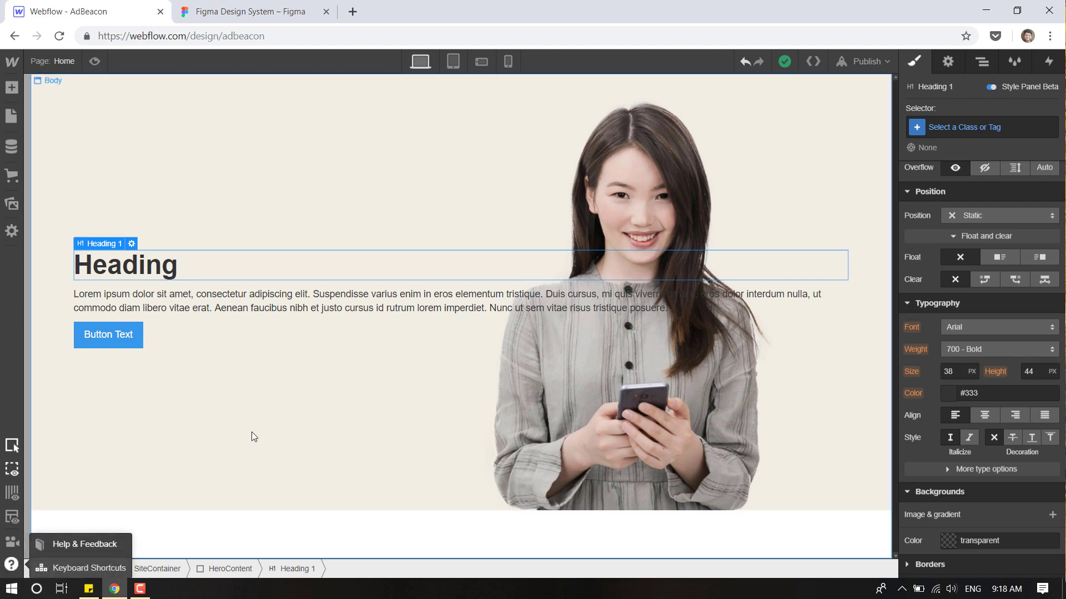
pyautogui.click(55, 566)
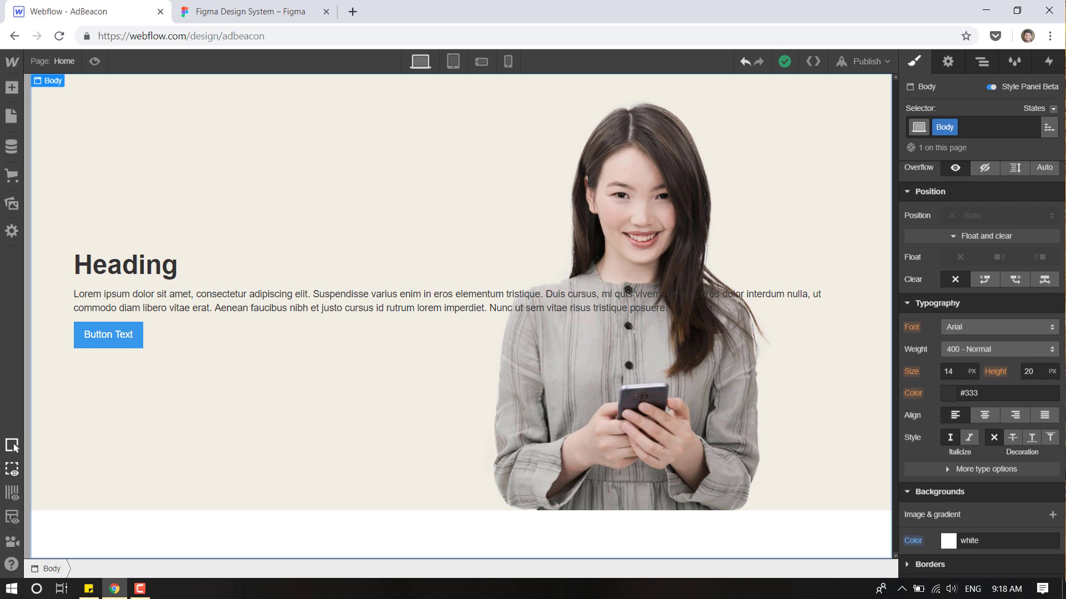
pyautogui.click(979, 325)
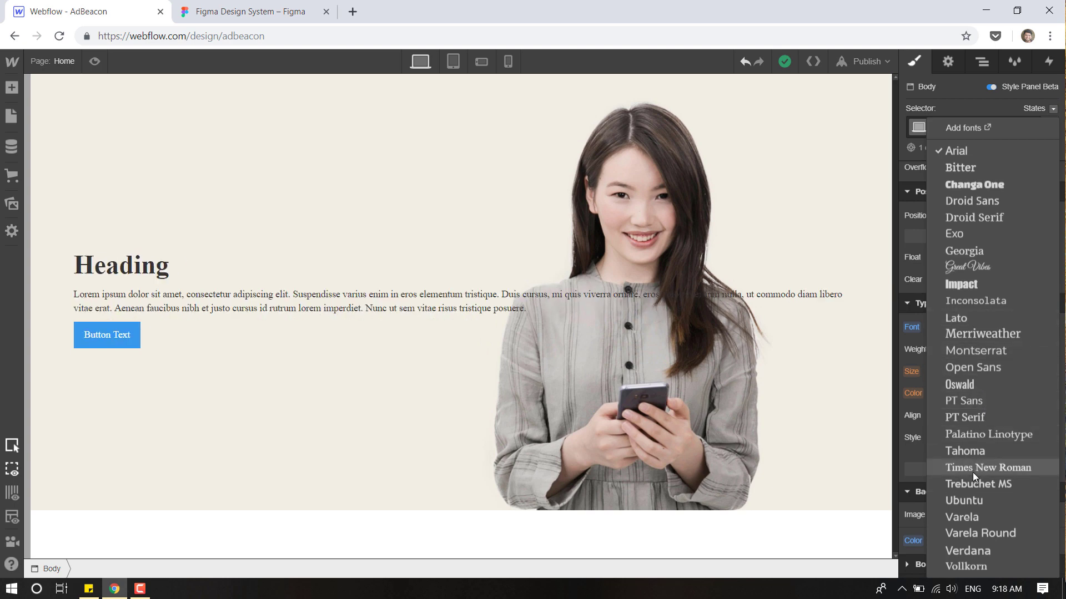
# In the project's font settings, choose Poppins from Google Fonts.
pyautogui.click(953, 131)
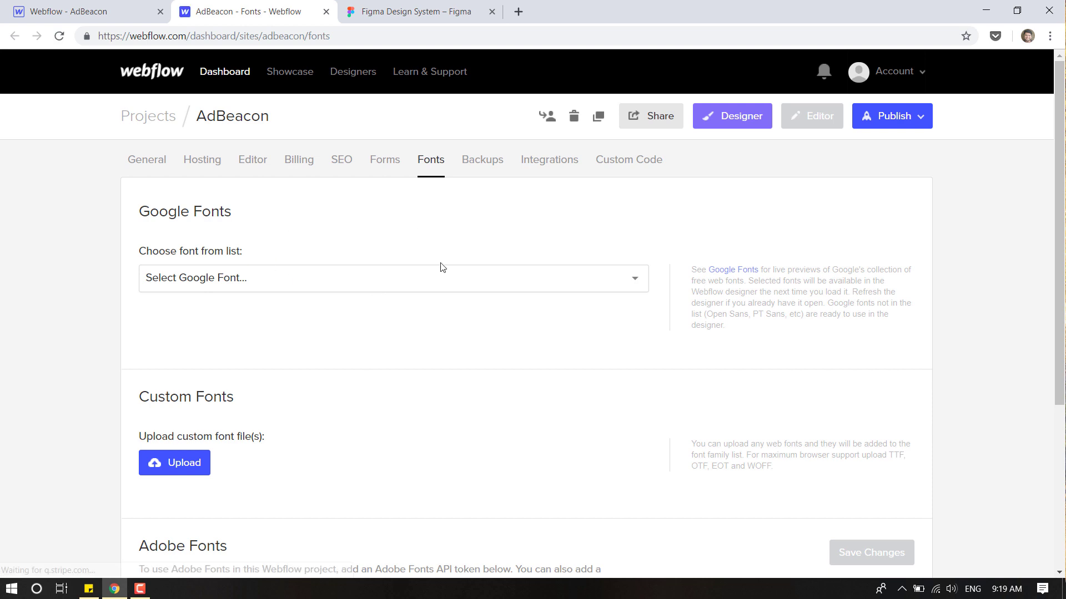
pyautogui.scroll(-1, 442, 267)
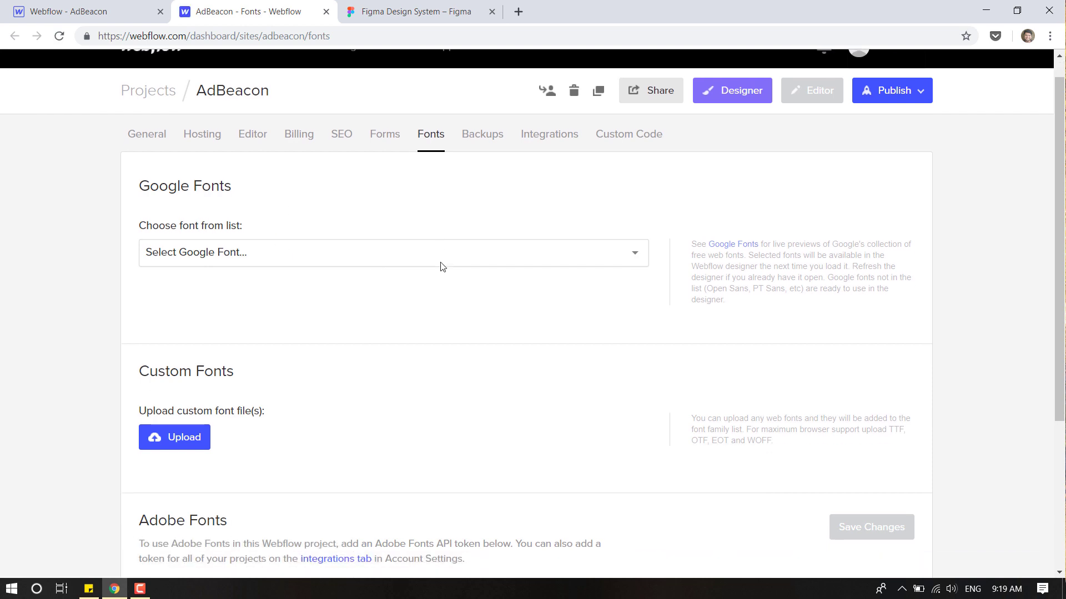
pyautogui.click(418, 209)
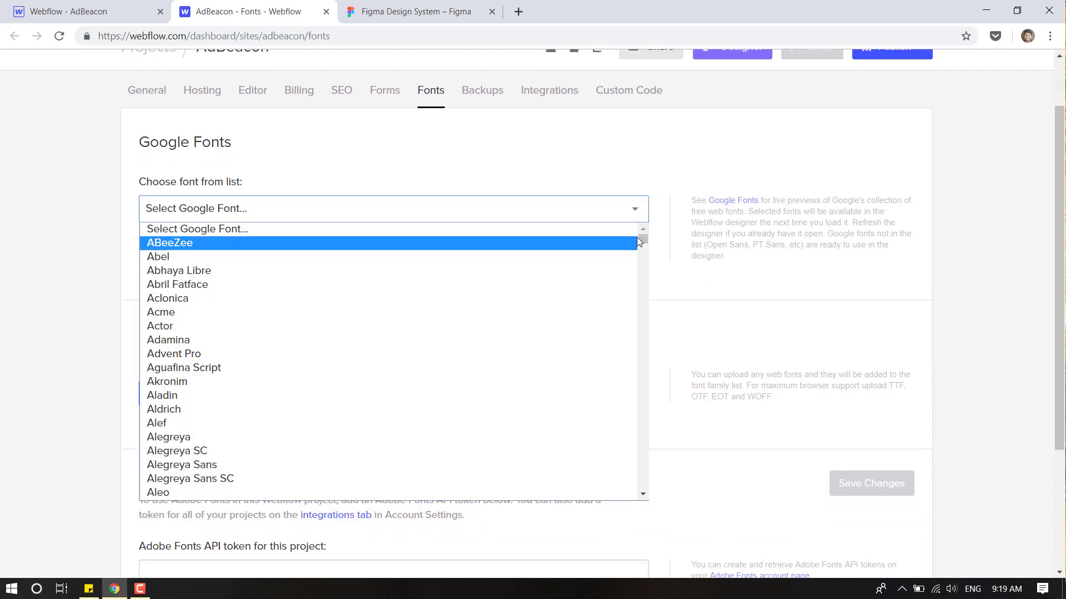
pyautogui.moveTo(643, 238); pyautogui.dragTo(657, 433)
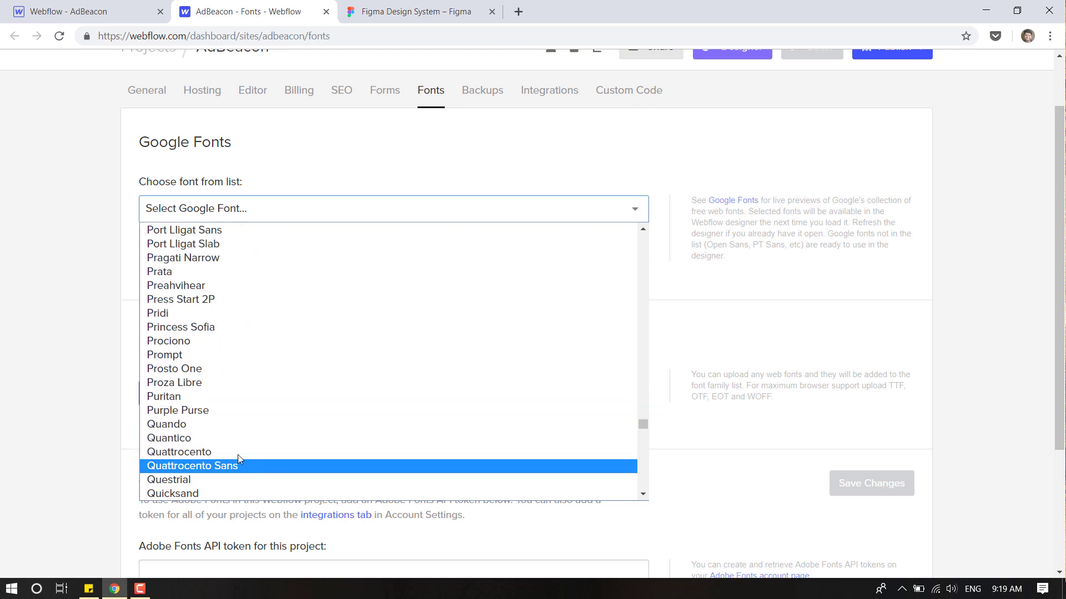
pyautogui.scroll(5, 266, 299)
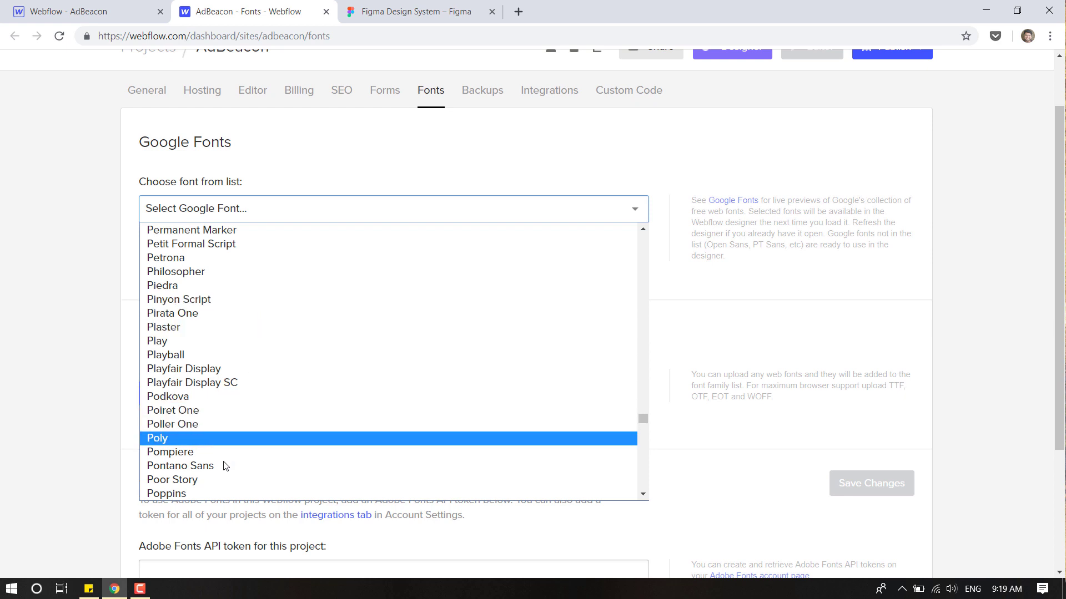
pyautogui.click(162, 466)
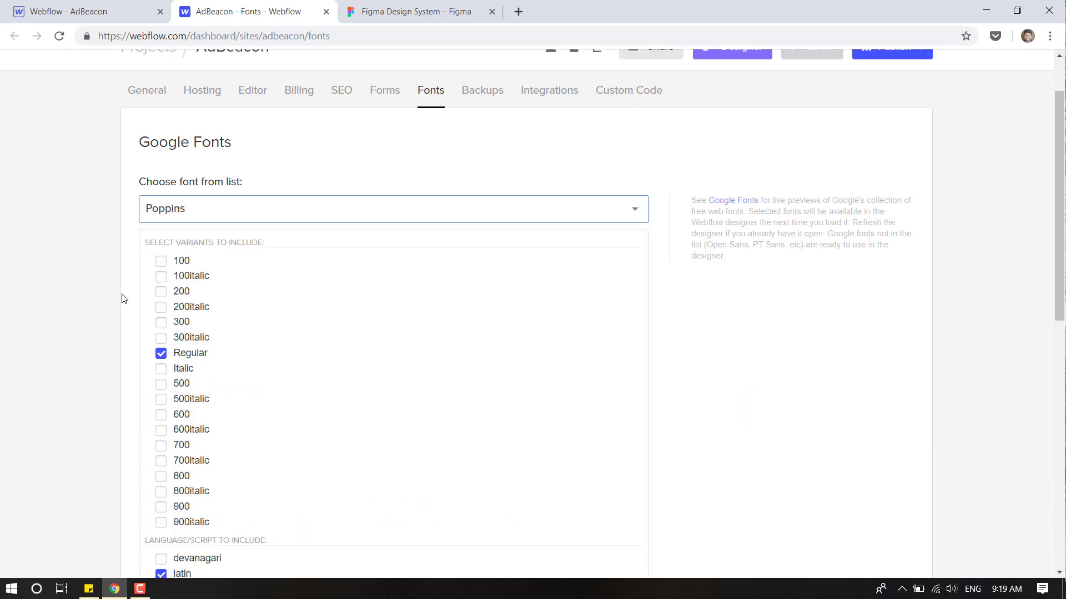
# Add Poppins with weights 500, 600, 700, 800 and 900, then return to the Designer.
pyautogui.scroll(-1, 101, 331)
pyautogui.scroll(-1, 96, 327)
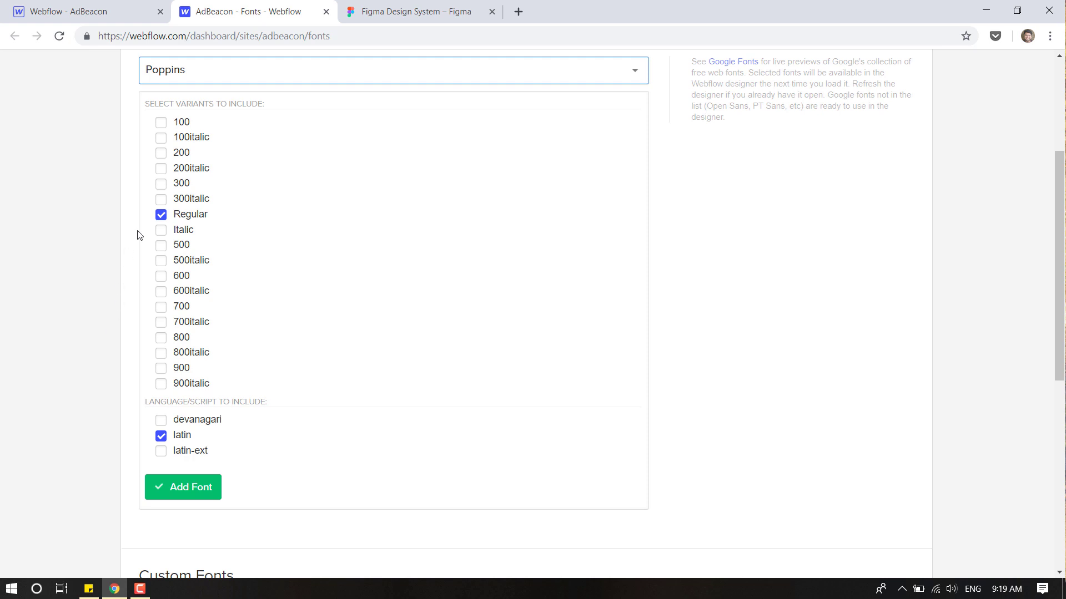
pyautogui.click(161, 247)
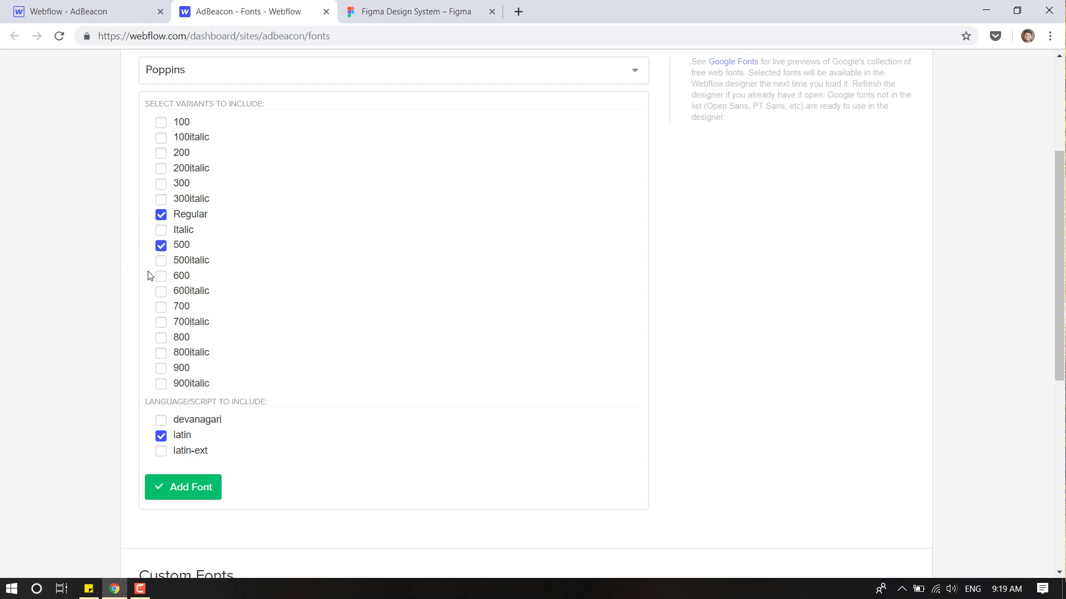
pyautogui.click(161, 276)
pyautogui.click(161, 307)
pyautogui.click(160, 338)
pyautogui.click(160, 369)
pyautogui.click(179, 488)
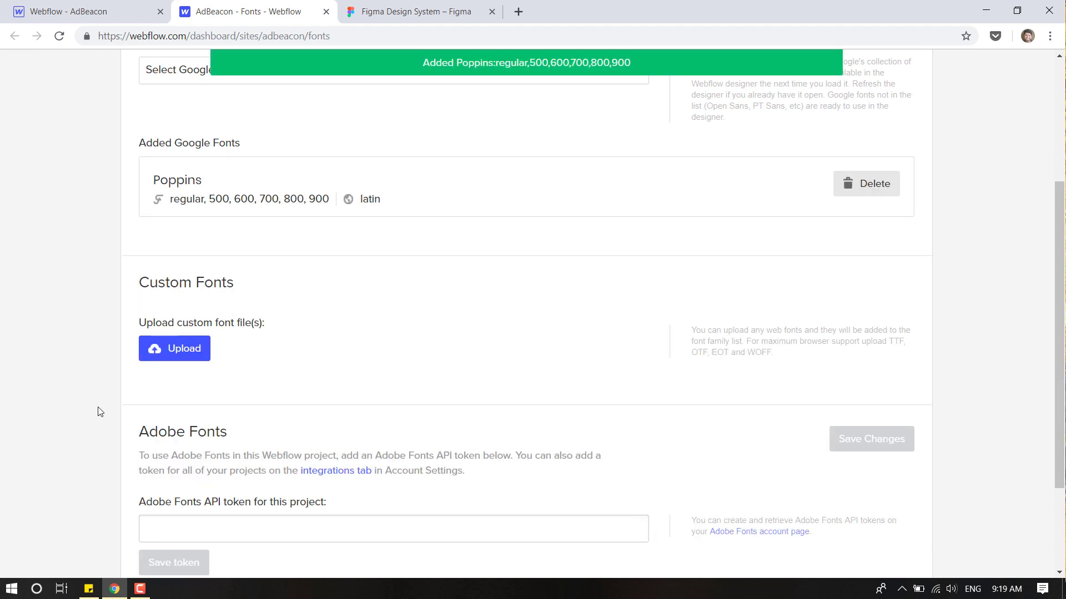
pyautogui.scroll(4, 124, 325)
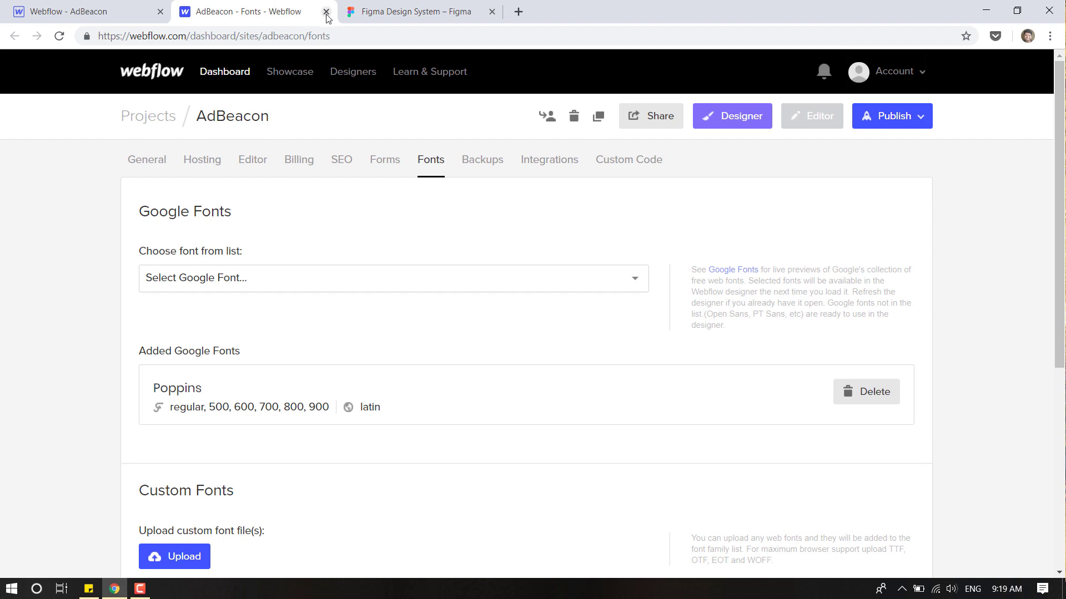
pyautogui.hotkey('ctrl', 'w')
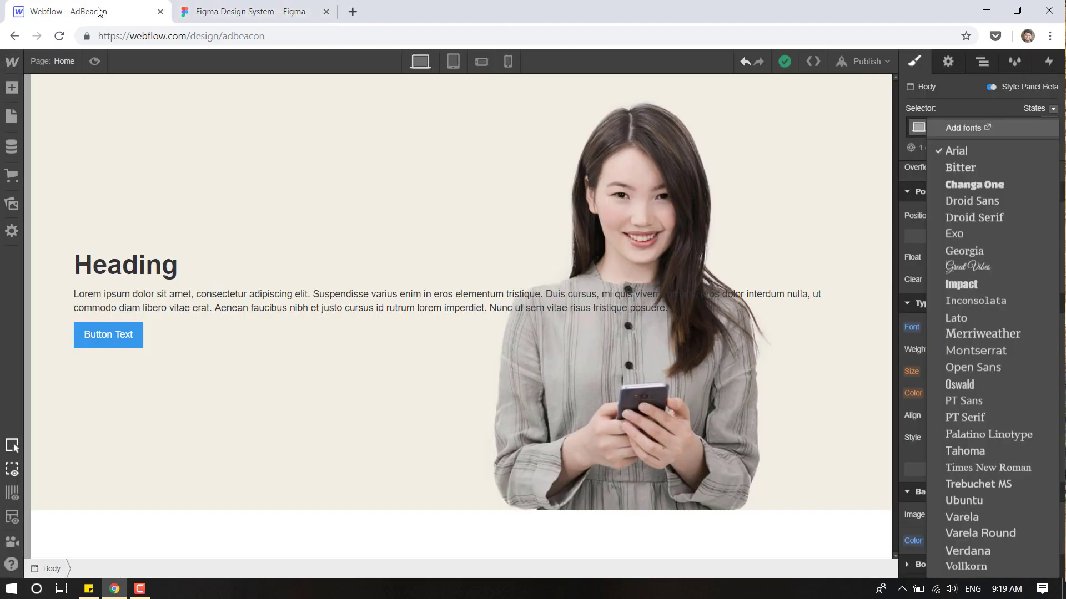
pyautogui.press('F5')
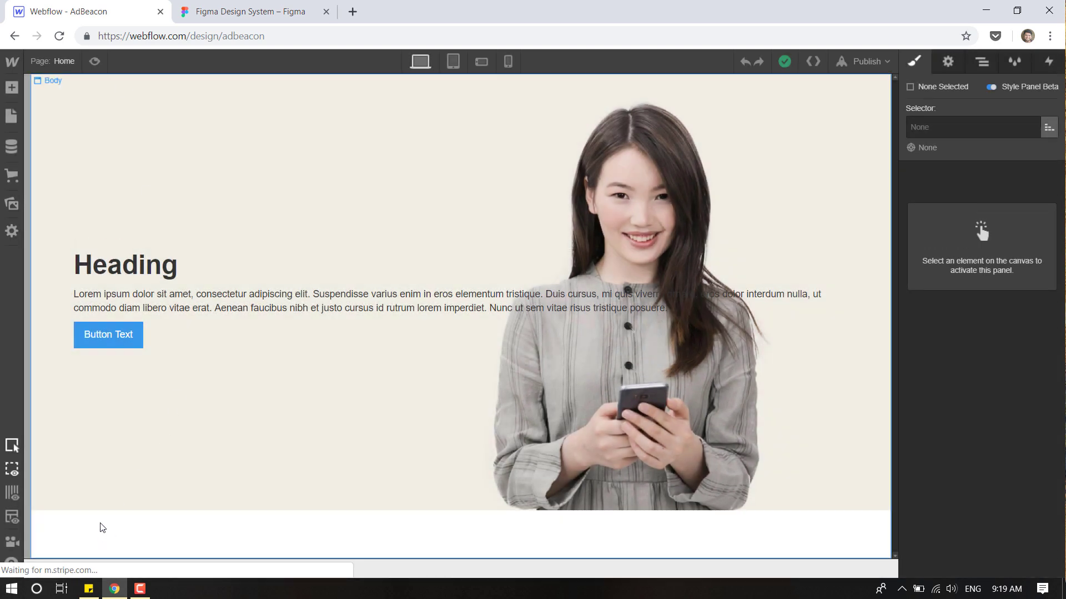
pyautogui.click(128, 455)
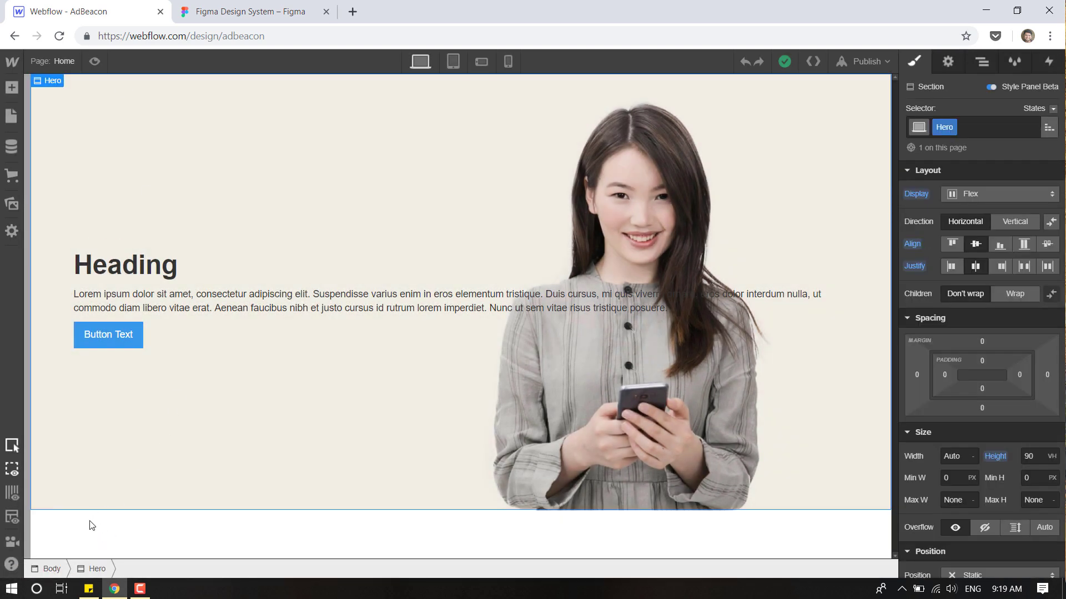
pyautogui.click(53, 571)
pyautogui.scroll(-6, 1011, 369)
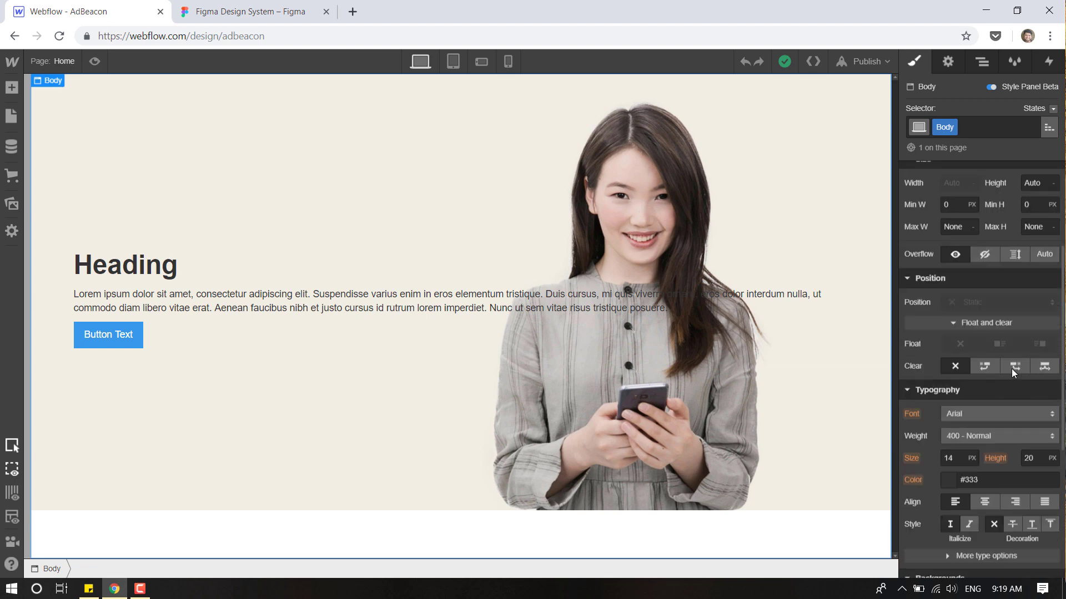
pyautogui.click(975, 326)
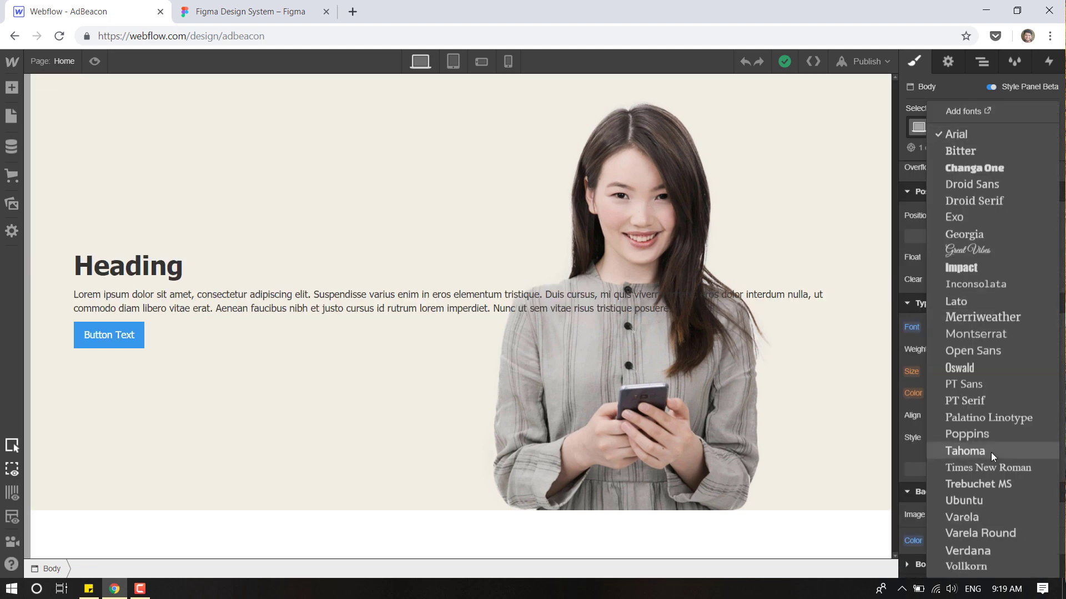
pyautogui.click(973, 440)
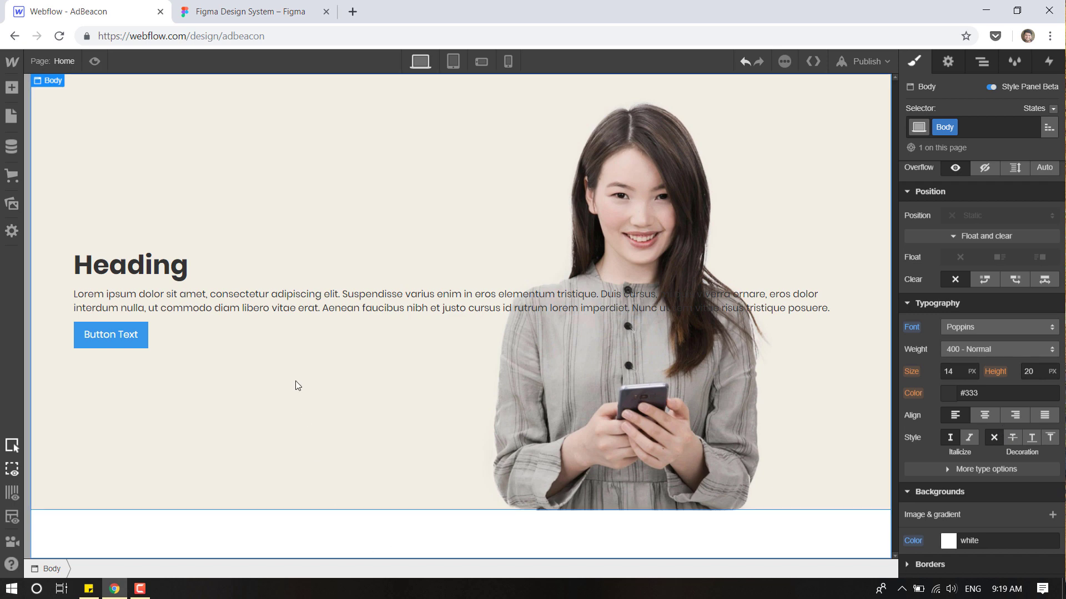
pyautogui.click(265, 305)
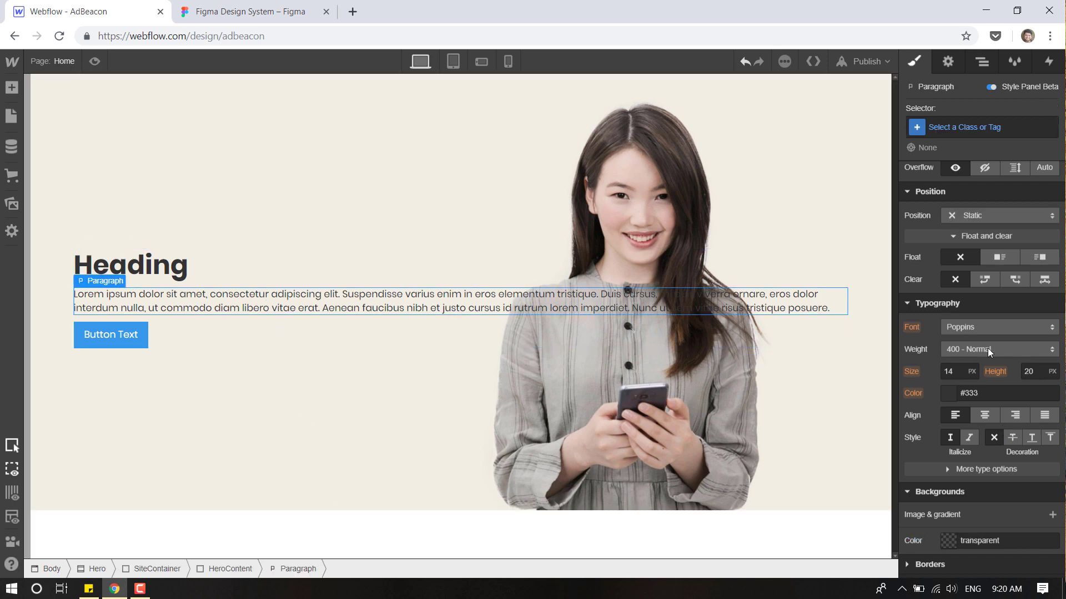
pyautogui.click(154, 270)
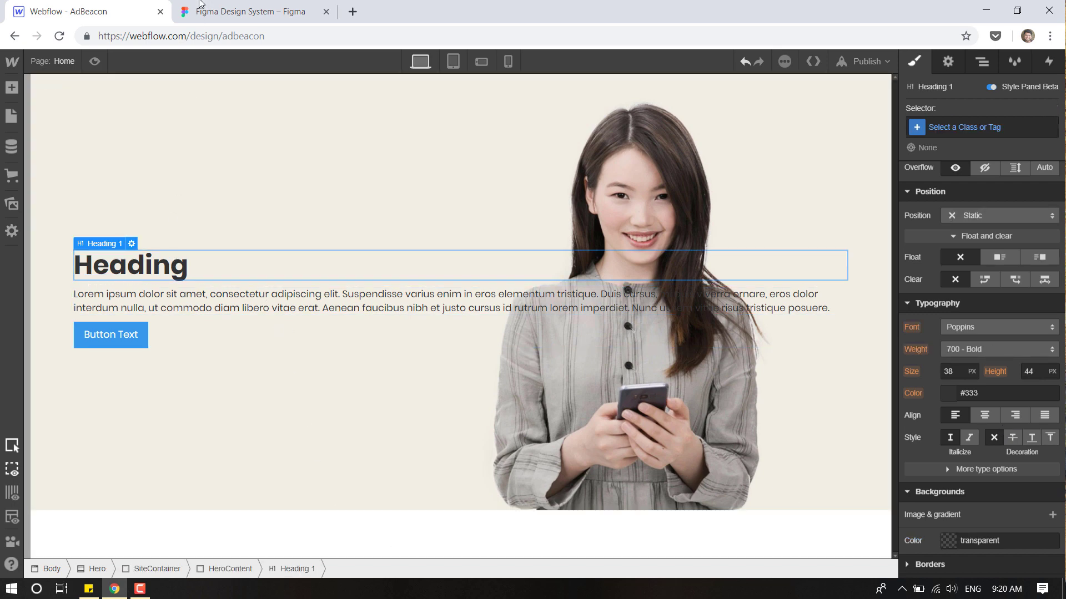
# Paste Figma's headline 'Market Your Business Without Internet Using AdBeacon' over the Heading placeholder.
pyautogui.click(250, 11)
pyautogui.doubleClick(413, 213)
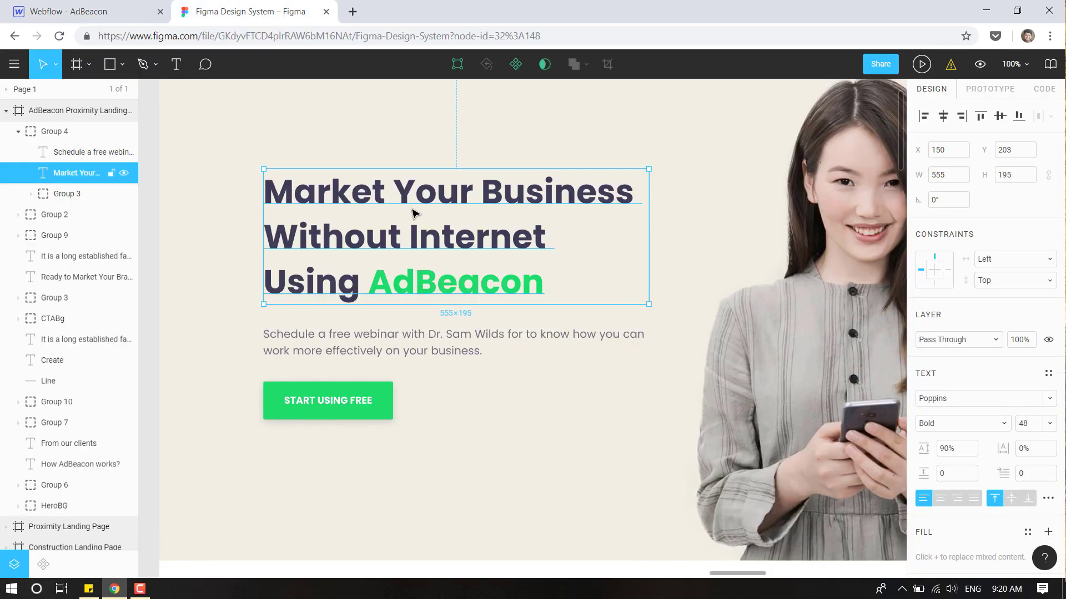
pyautogui.doubleClick(444, 201)
pyautogui.hotkey('ctrl', 'c')
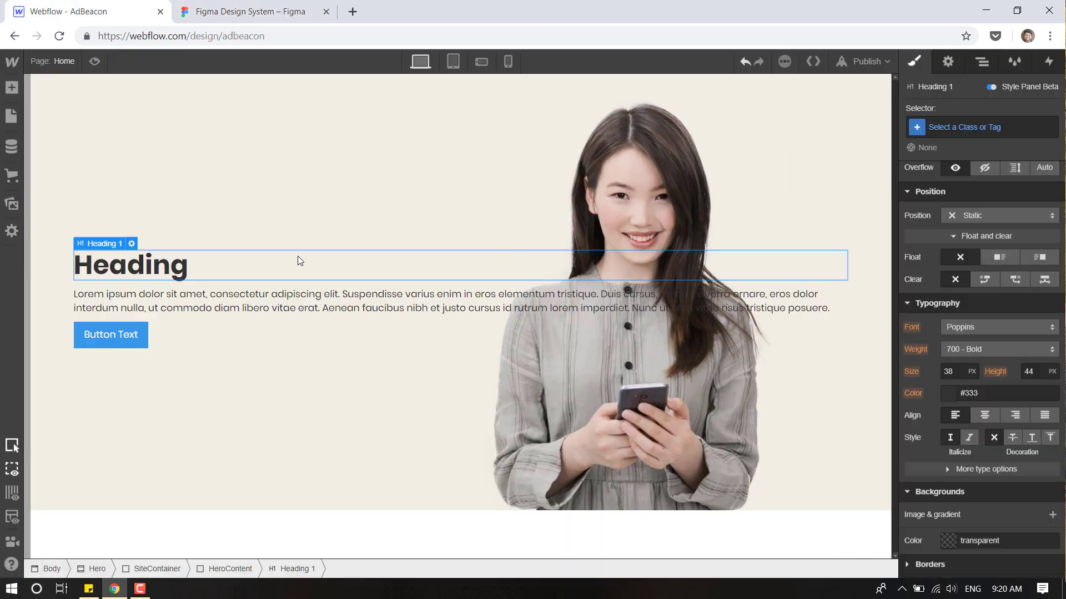
pyautogui.click(111, 11)
pyautogui.doubleClick(179, 267)
pyautogui.doubleClick(179, 267)
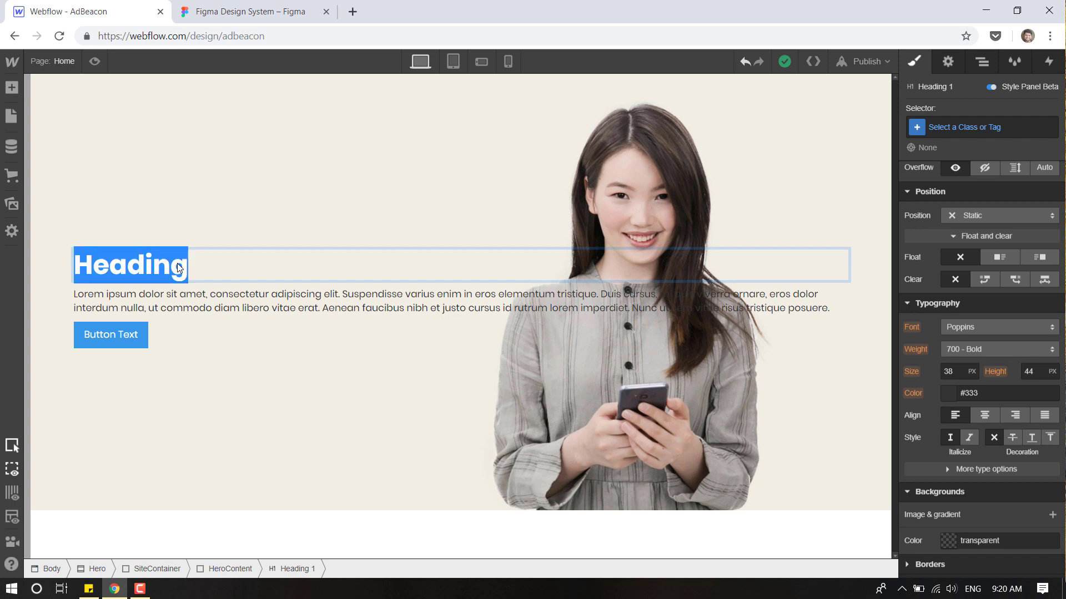
pyautogui.hotkey('ctrl', 'v')
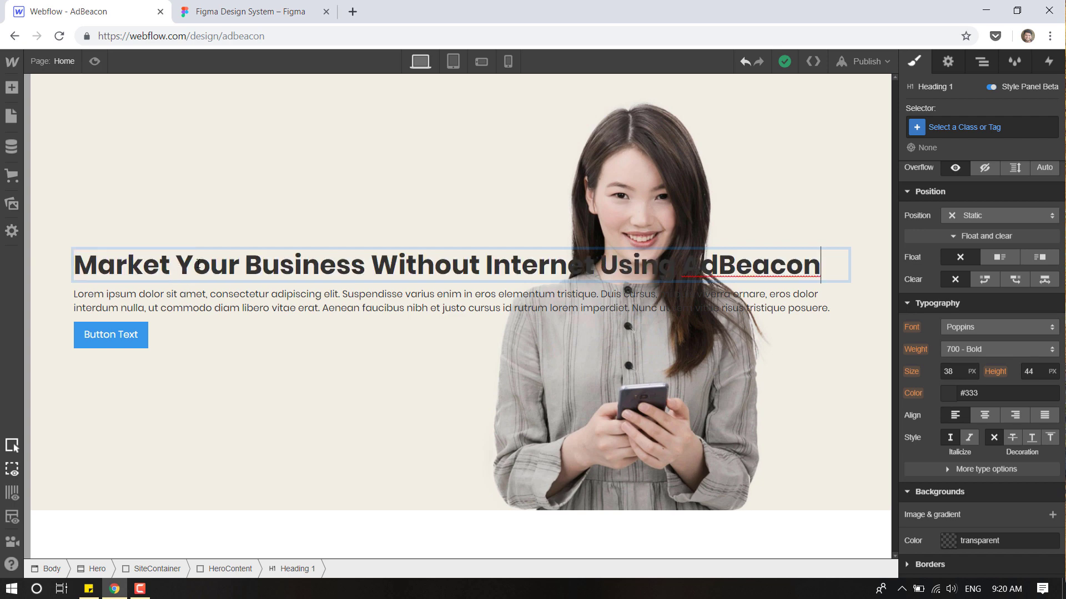
# Compare the Webflow heading with Figma's headline and its width.
pyautogui.click(244, 11)
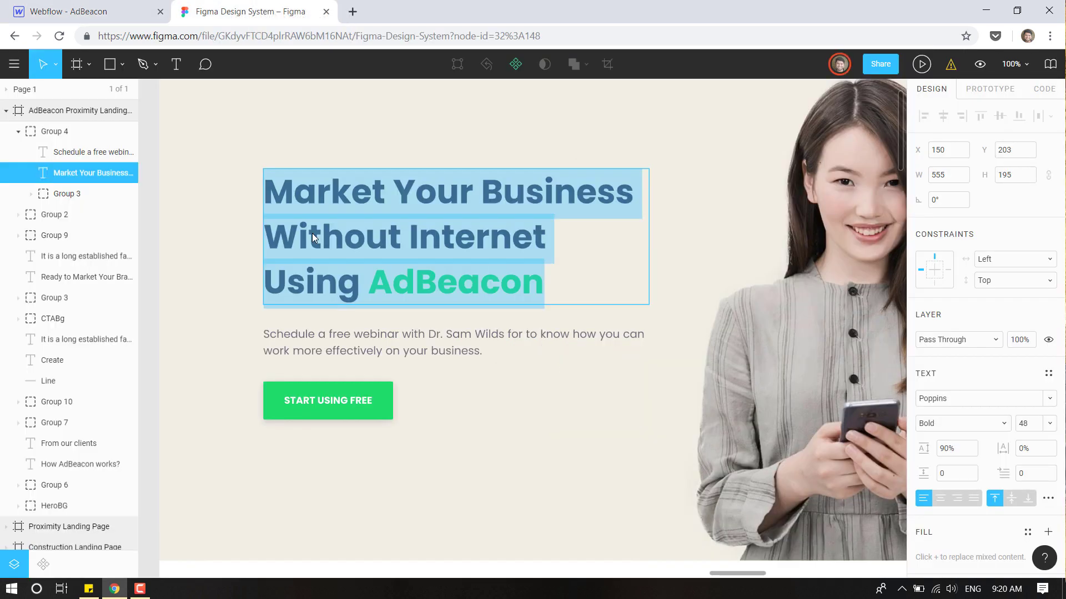
pyautogui.click(48, 9)
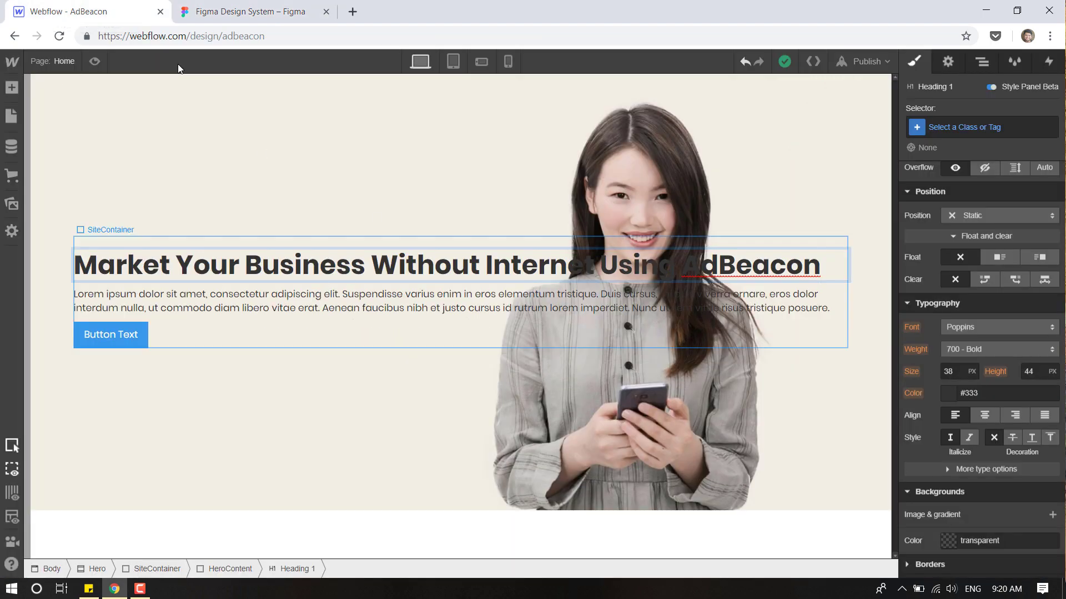
pyautogui.click(244, 7)
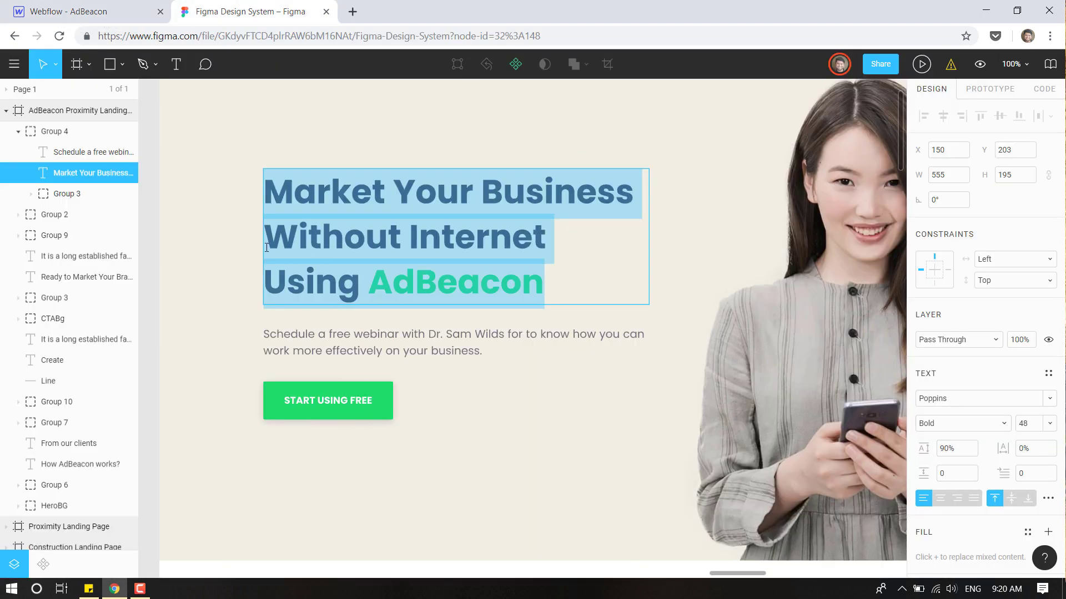
pyautogui.click(111, 10)
pyautogui.click(240, 9)
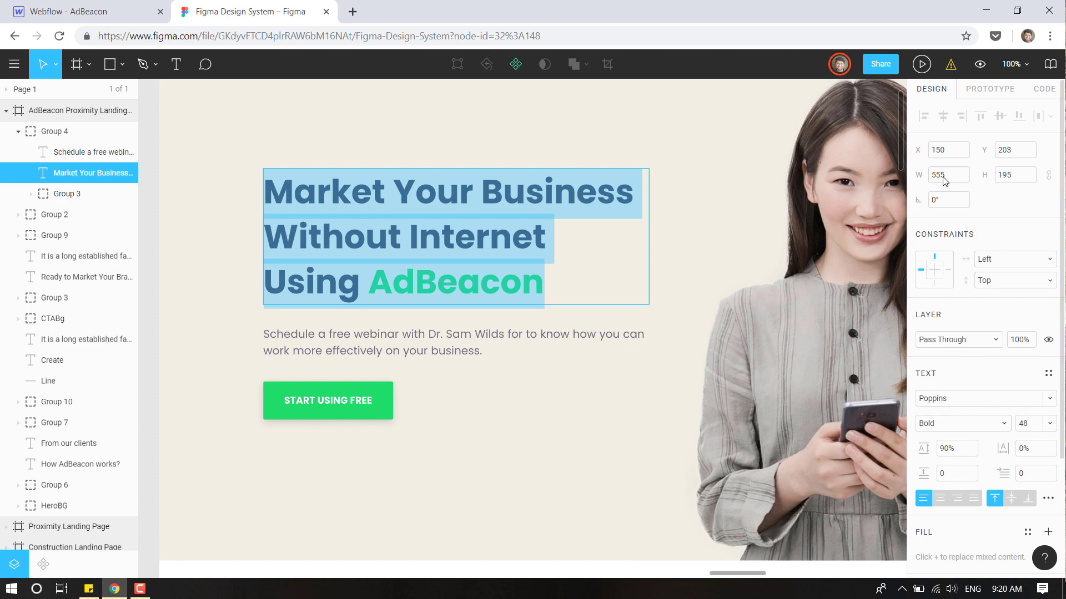
pyautogui.click(105, 11)
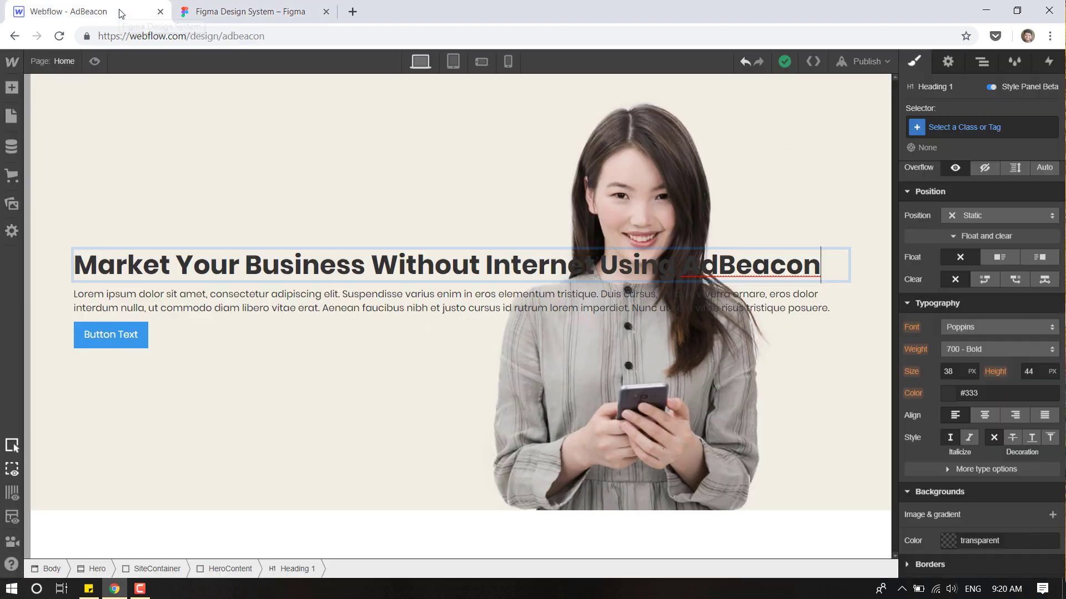
pyautogui.click(272, 7)
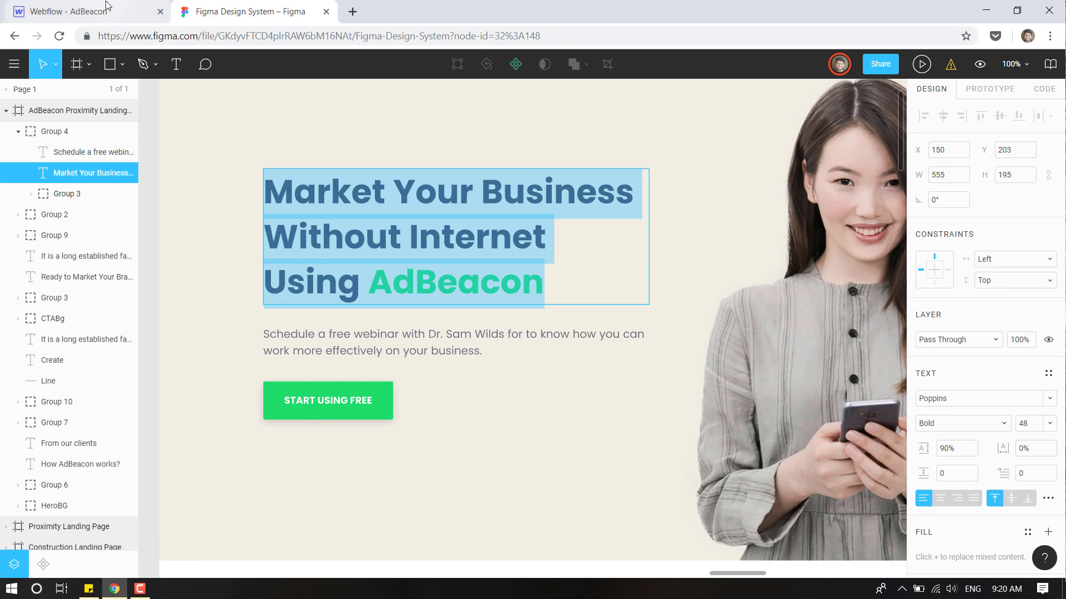
# Give the hero heading a 555 px maximum width and check it against Figma.
pyautogui.click(106, 7)
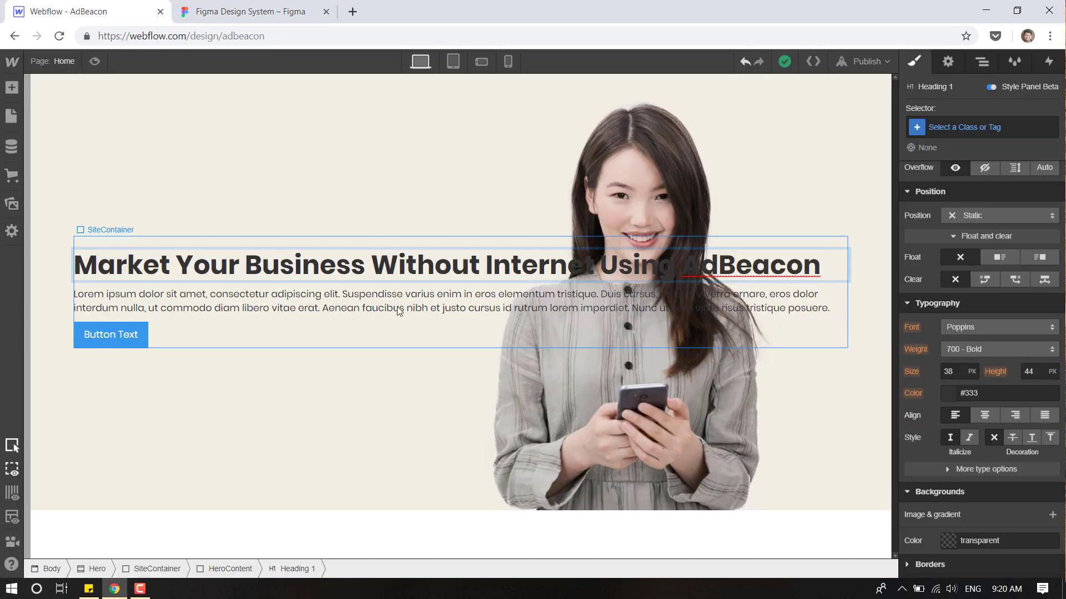
pyautogui.click(363, 342)
pyautogui.click(344, 271)
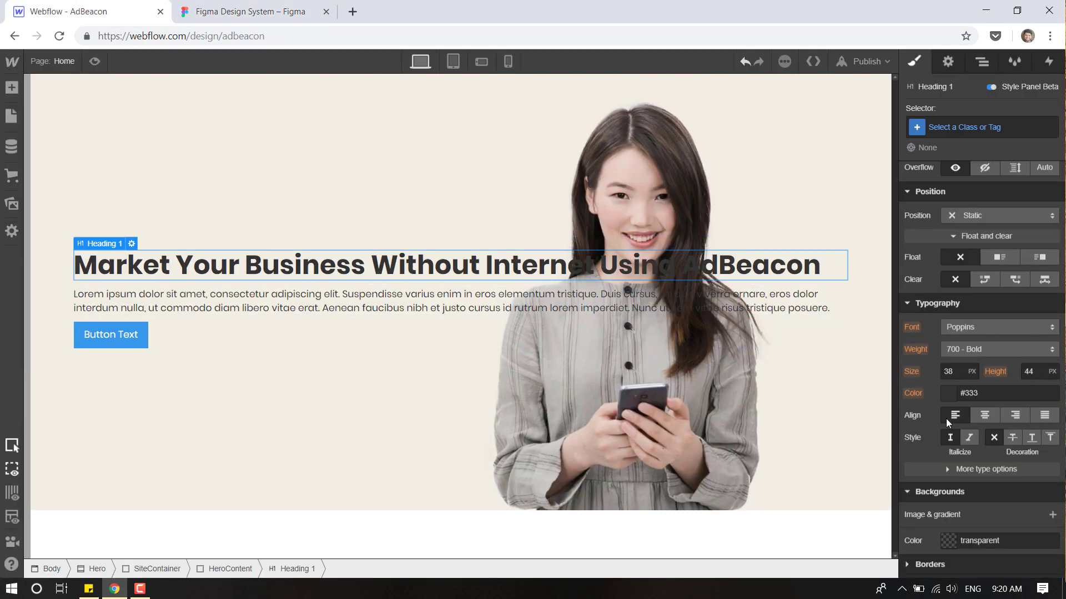
pyautogui.scroll(5, 967, 288)
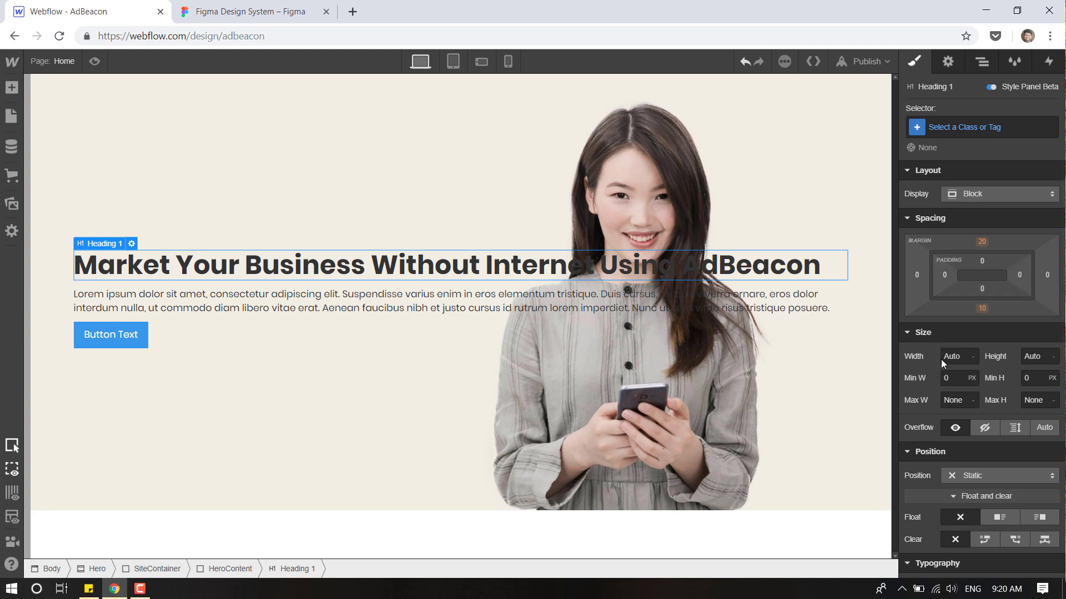
pyautogui.click(953, 402)
pyautogui.write('555')
pyautogui.press('Return')
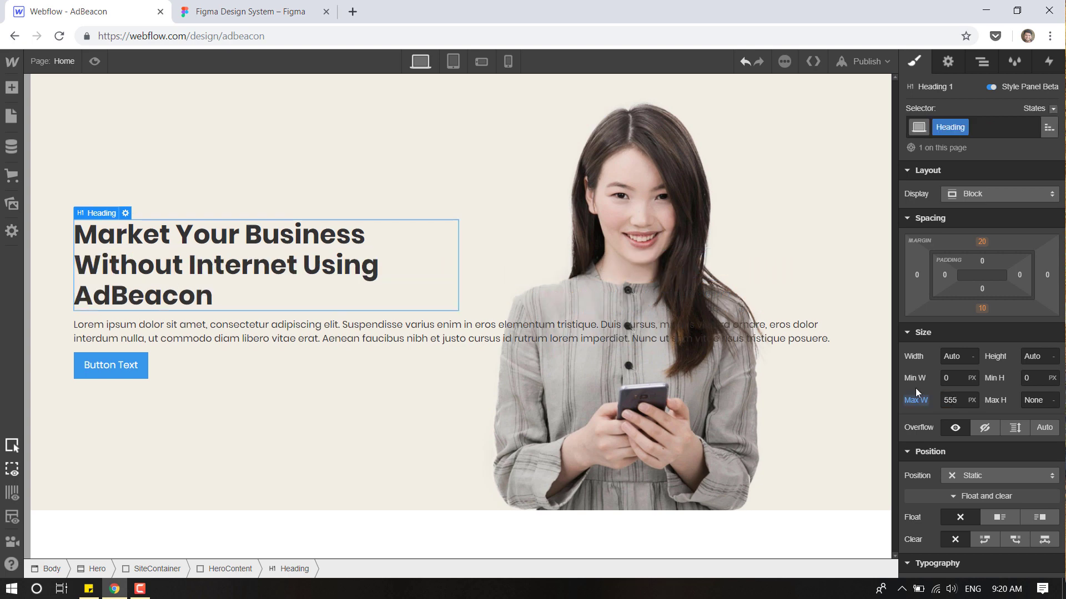
pyautogui.click(250, 11)
pyautogui.click(111, 17)
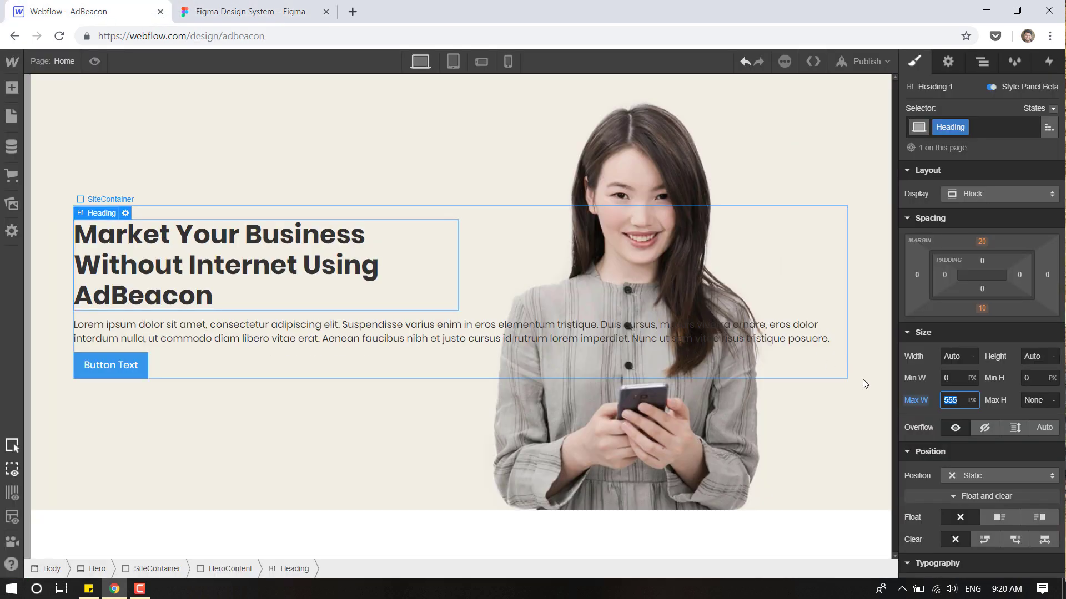
# Try narrower and wider heading max widths, then restore it to 555 px.
pyautogui.click(956, 401)
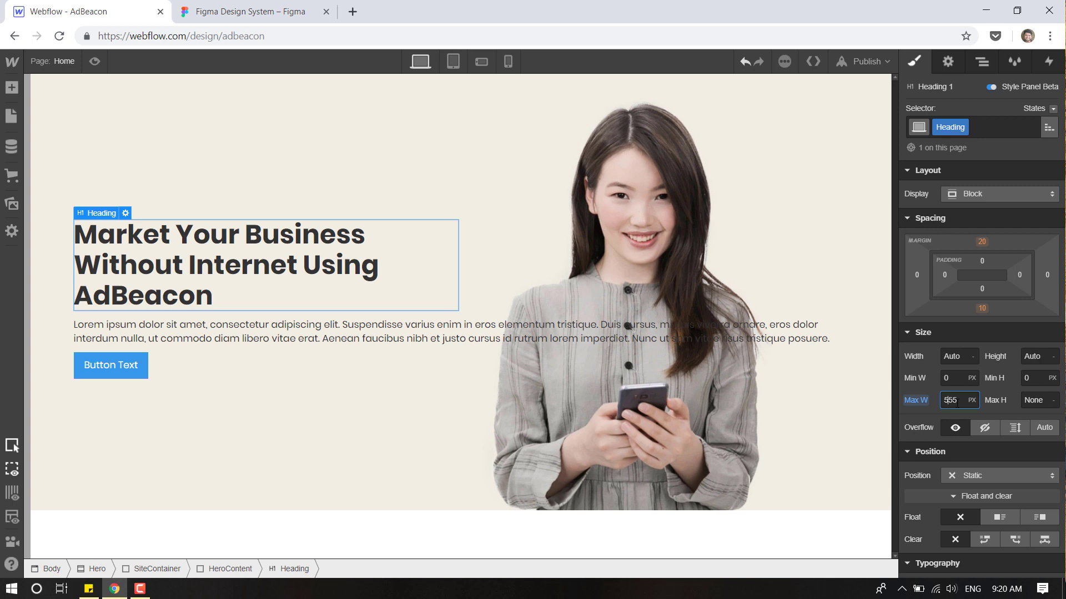
pyautogui.press('Up')
pyautogui.press('Up')
pyautogui.press('Up')
pyautogui.press('Up')
pyautogui.press('Up')
pyautogui.press('Down')
pyautogui.press('Down')
pyautogui.press('Down')
pyautogui.press('Down')
pyautogui.press('Down')
pyautogui.press('Down')
pyautogui.press('Down')
pyautogui.press('Down')
pyautogui.press('Down')
pyautogui.press('Down')
pyautogui.press('Down')
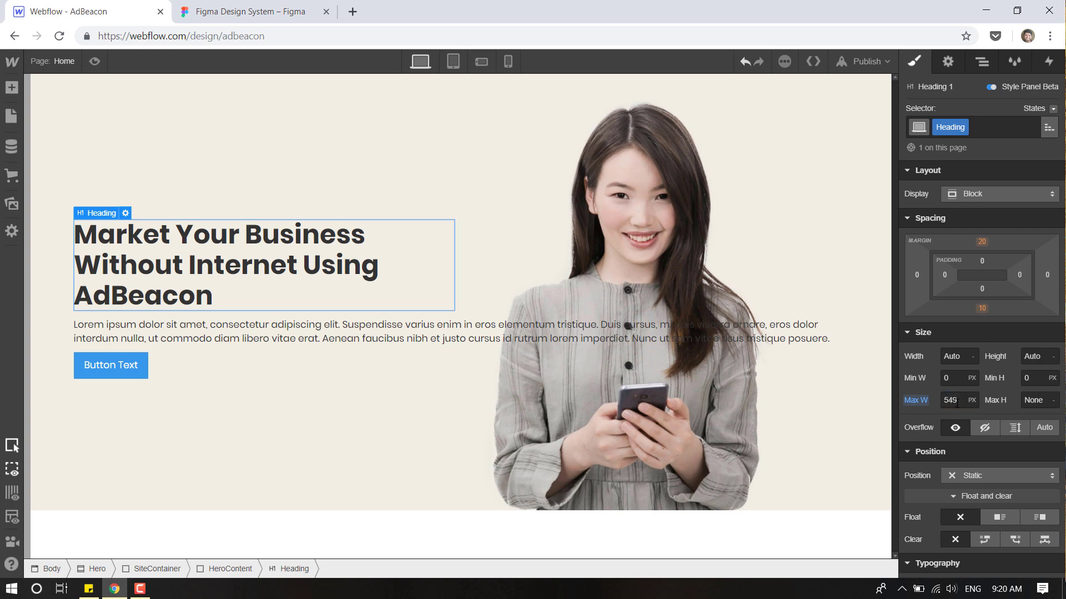
pyautogui.press('Down')
pyautogui.press('Down')
pyautogui.press('Down')
pyautogui.press('Down')
pyautogui.press('Down')
pyautogui.press('Down')
pyautogui.press('Down')
pyautogui.press('Down')
pyautogui.press('Down')
pyautogui.press('Down')
pyautogui.press('Down')
pyautogui.press('Down')
pyautogui.press('Down')
pyautogui.press('Down')
pyautogui.press('Down')
pyautogui.press('Down')
pyautogui.press('Down')
pyautogui.press('Down')
pyautogui.press('Down')
pyautogui.press('Down')
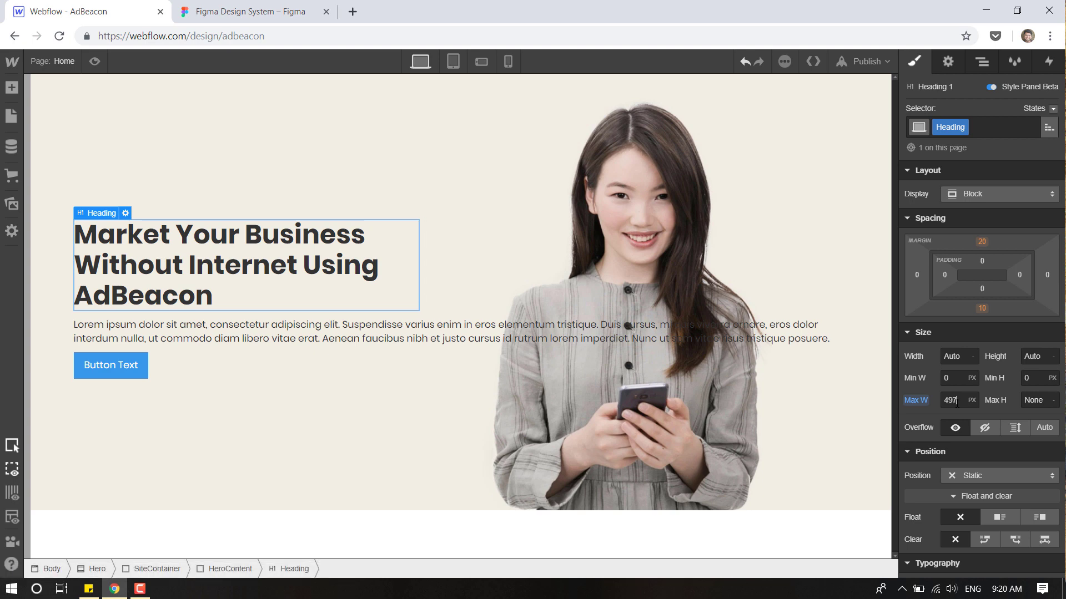
pyautogui.press('Down')
pyautogui.press('Down')
pyautogui.press('Down')
pyautogui.press('Down')
pyautogui.press('Down')
pyautogui.press('Down')
pyautogui.press('Down')
pyautogui.press('Down')
pyautogui.press('Down')
pyautogui.press('Down')
pyautogui.press('Down')
pyautogui.press('Down')
pyautogui.press('Down')
pyautogui.press('Down')
pyautogui.press('Down')
pyautogui.press('Down')
pyautogui.press('Down')
pyautogui.press('Down')
pyautogui.press('Down')
pyautogui.press('Down')
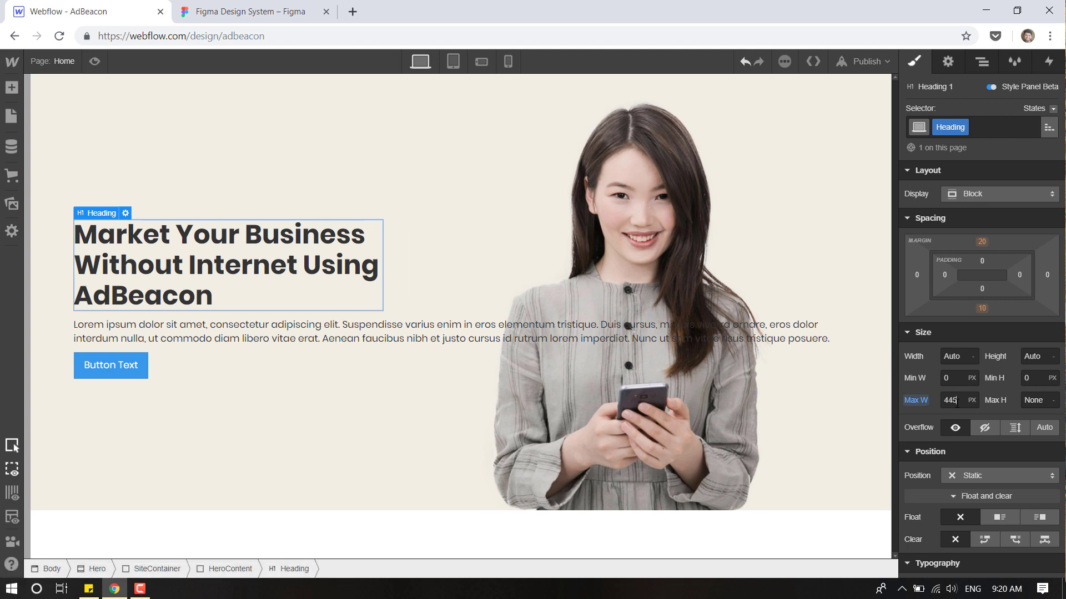
pyautogui.press('Down')
pyautogui.press('Down')
pyautogui.press('Down')
pyautogui.press('Down')
pyautogui.press('Down')
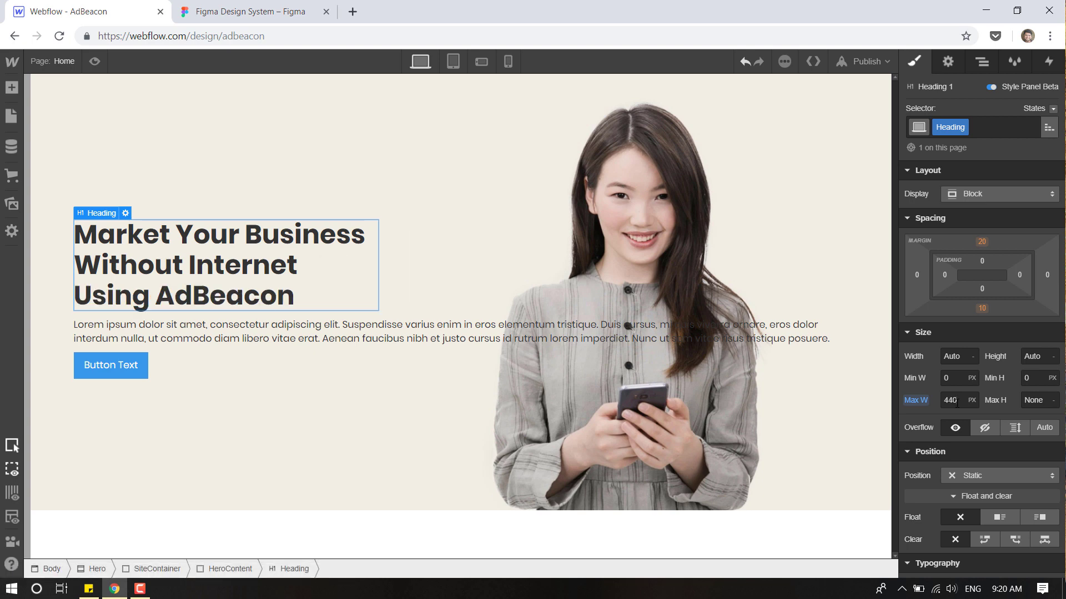
pyautogui.doubleClick(950, 400)
pyautogui.write('555')
pyautogui.press('Return')
# Set the hero heading's font size to 48 px, checking Figma's heading styles.
pyautogui.click(222, 10)
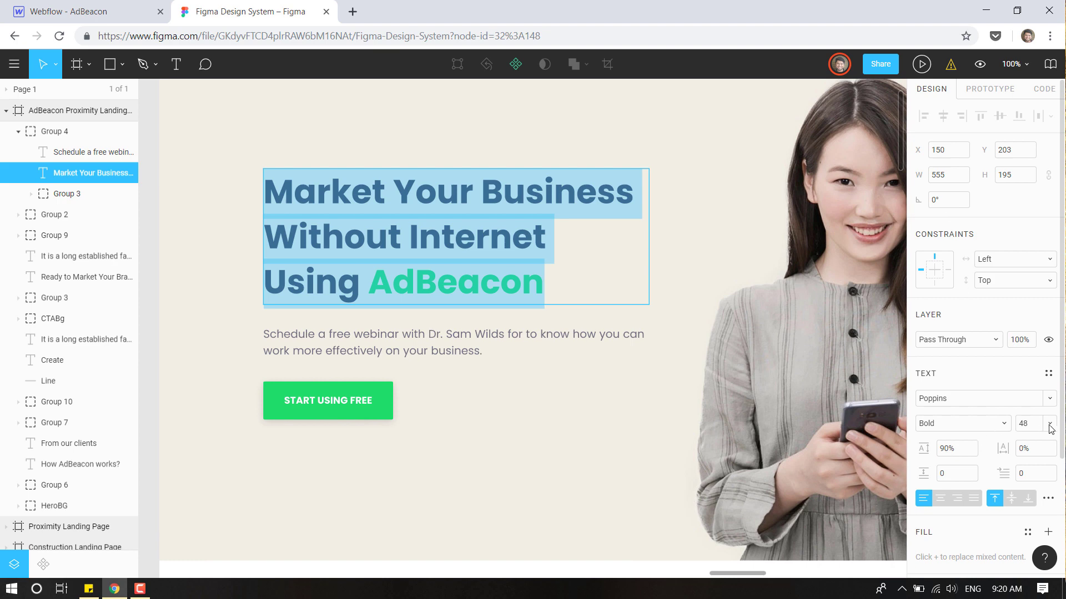
pyautogui.click(117, 4)
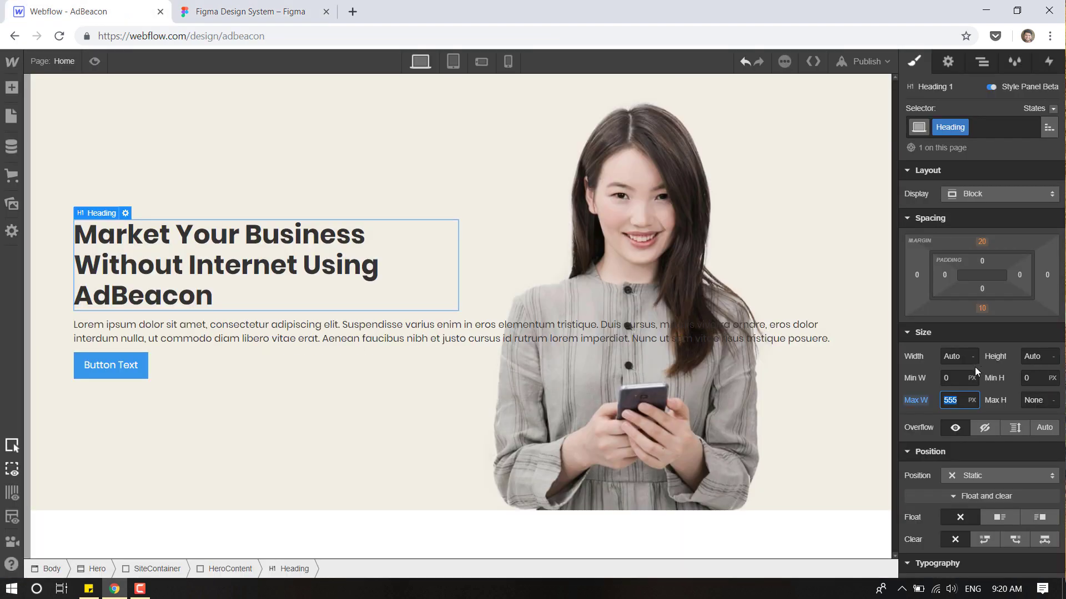
pyautogui.scroll(-5, 999, 438)
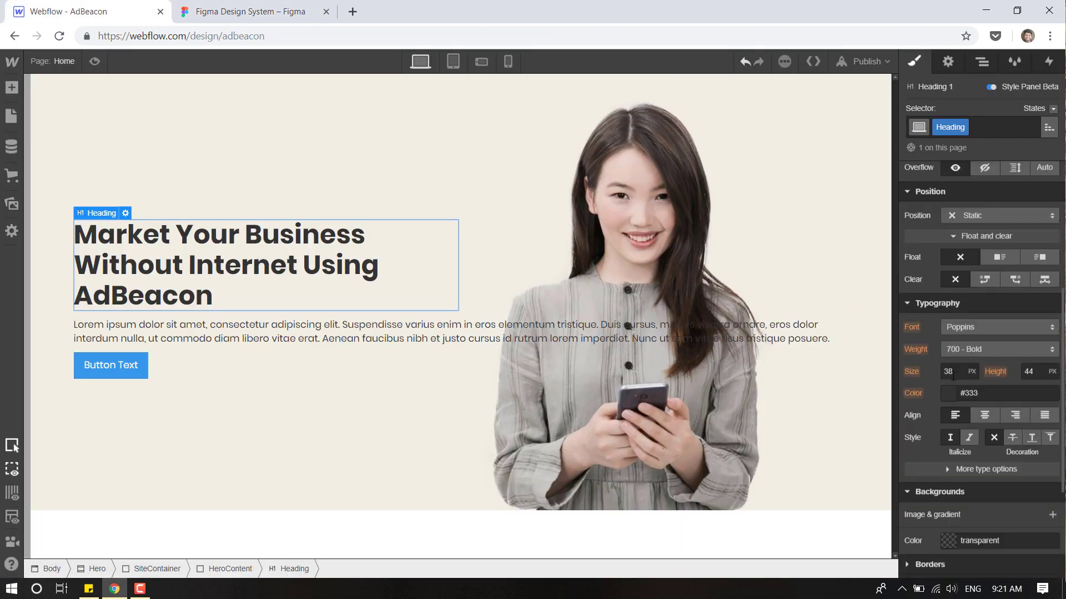
pyautogui.click(950, 371)
pyautogui.write('48')
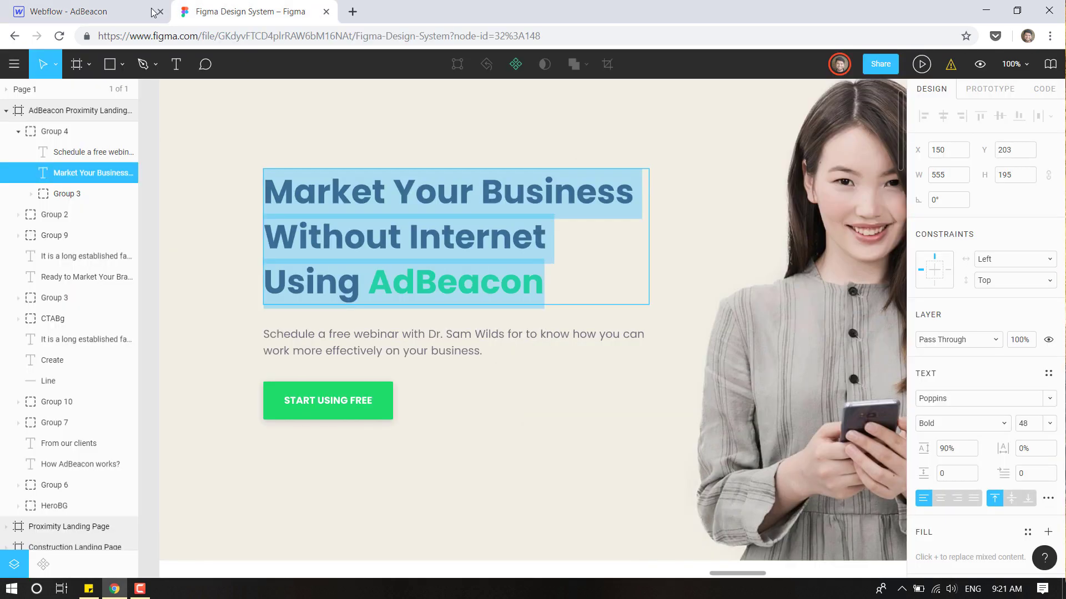
pyautogui.click(250, 12)
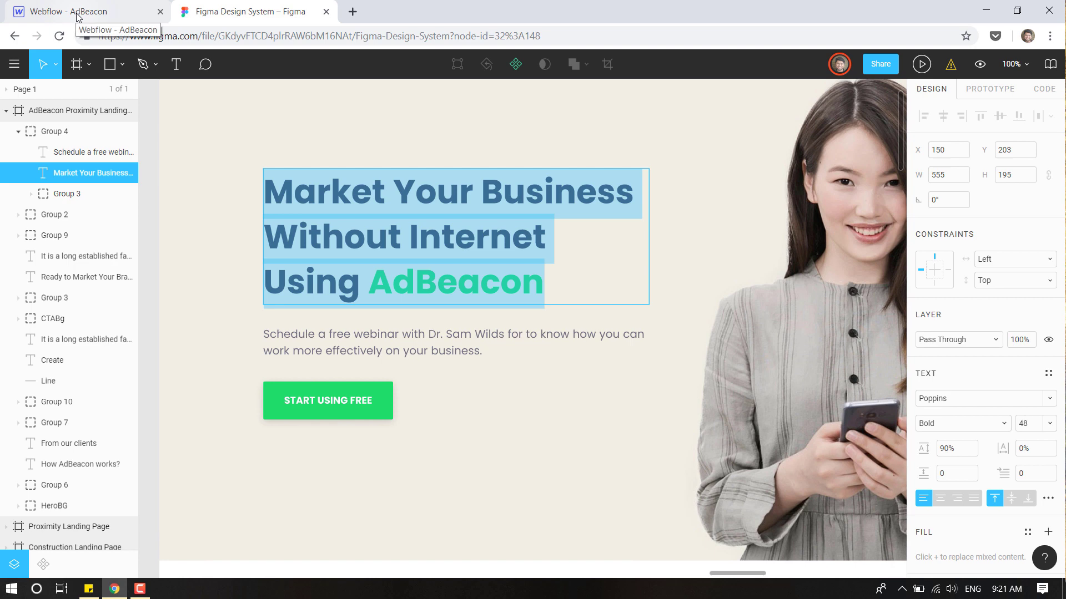
pyautogui.click(76, 13)
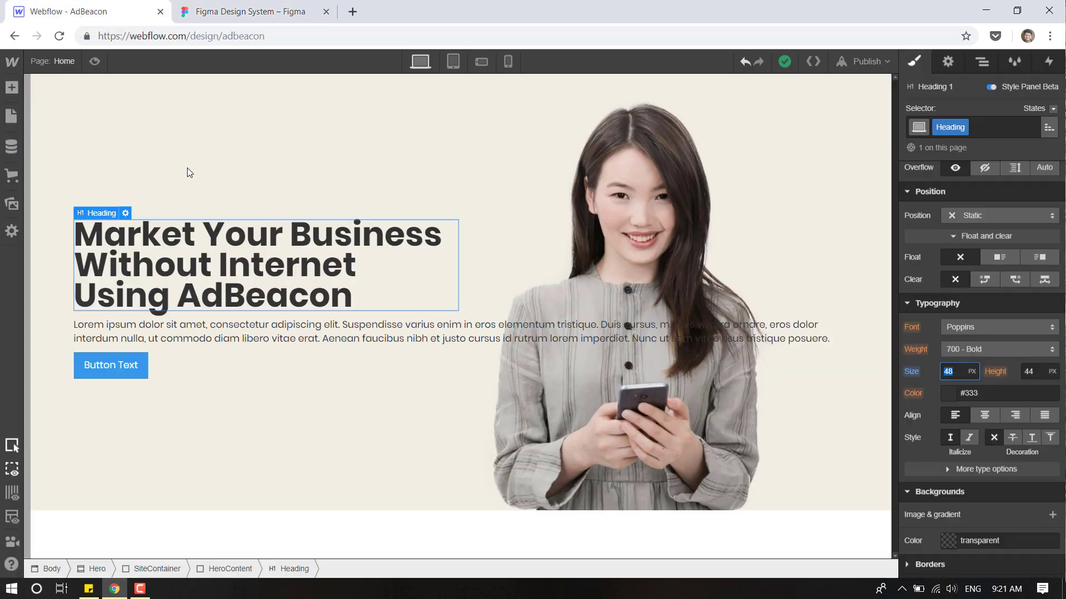
# Set the heading's line height to 58 px, nudging it to 59 and back.
pyautogui.click(1042, 372)
pyautogui.write('45')
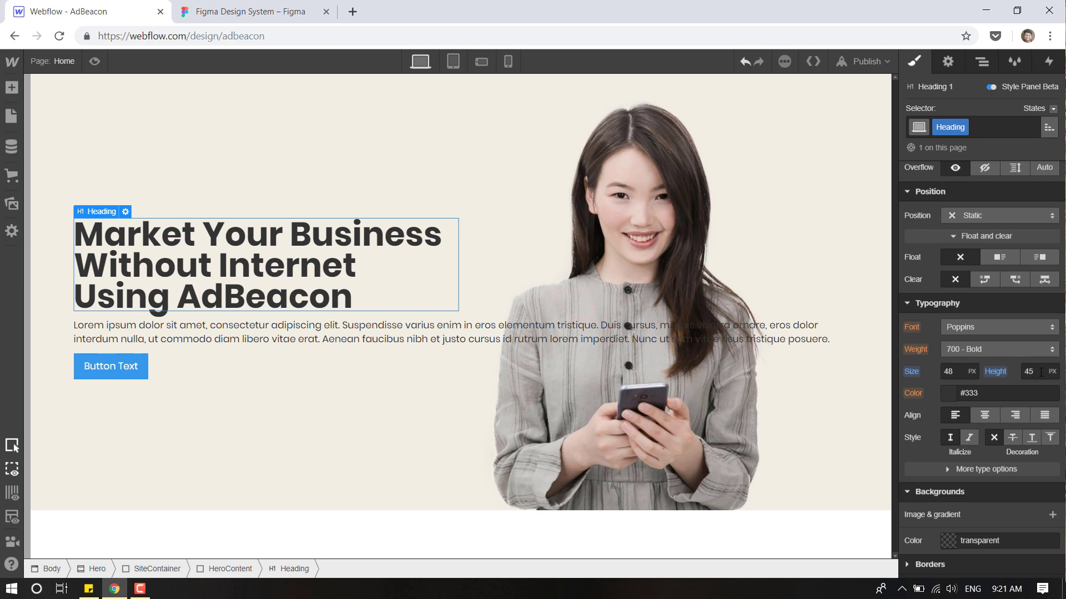
pyautogui.press('Up')
pyautogui.press('Up')
pyautogui.press('Up')
pyautogui.press('Up')
pyautogui.press('Up')
pyautogui.press('Up')
pyautogui.press('Up')
pyautogui.press('Up')
pyautogui.press('Up')
pyautogui.press('Up')
pyautogui.press('Up')
pyautogui.press('Up')
pyautogui.press('Up')
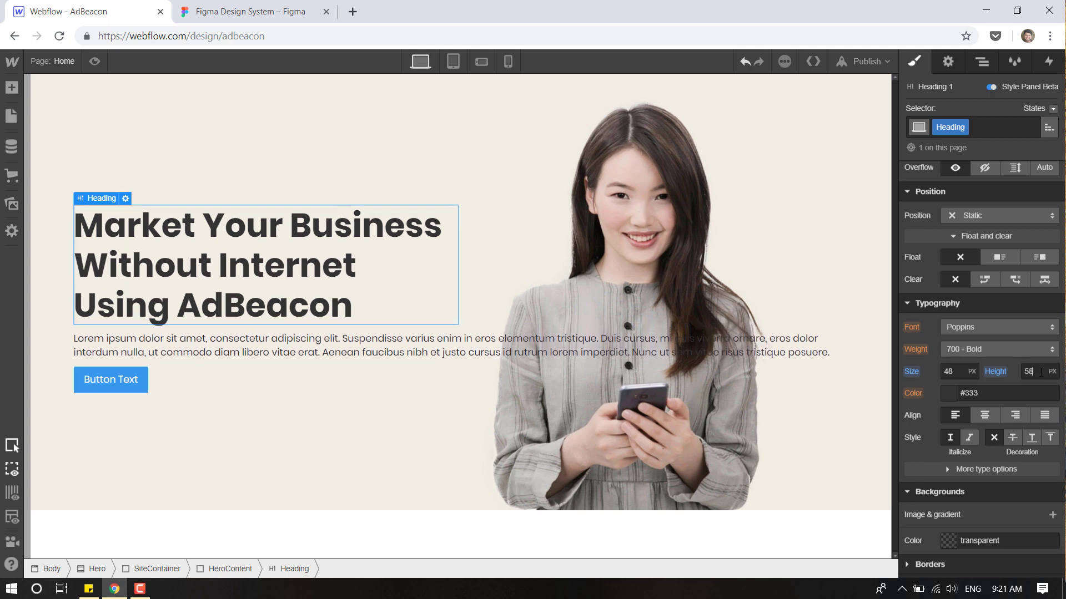
pyautogui.press('Up')
pyautogui.press('Down')
# Select the word AdBeacon in the heading text, then stop editing.
pyautogui.doubleClick(190, 305)
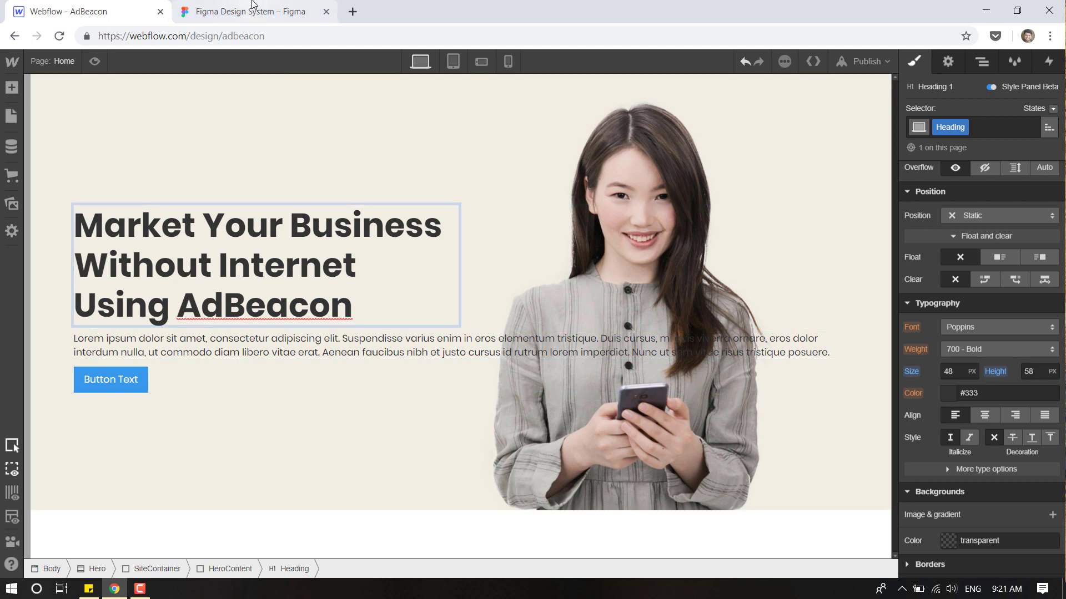
pyautogui.click(267, 11)
pyautogui.click(100, 5)
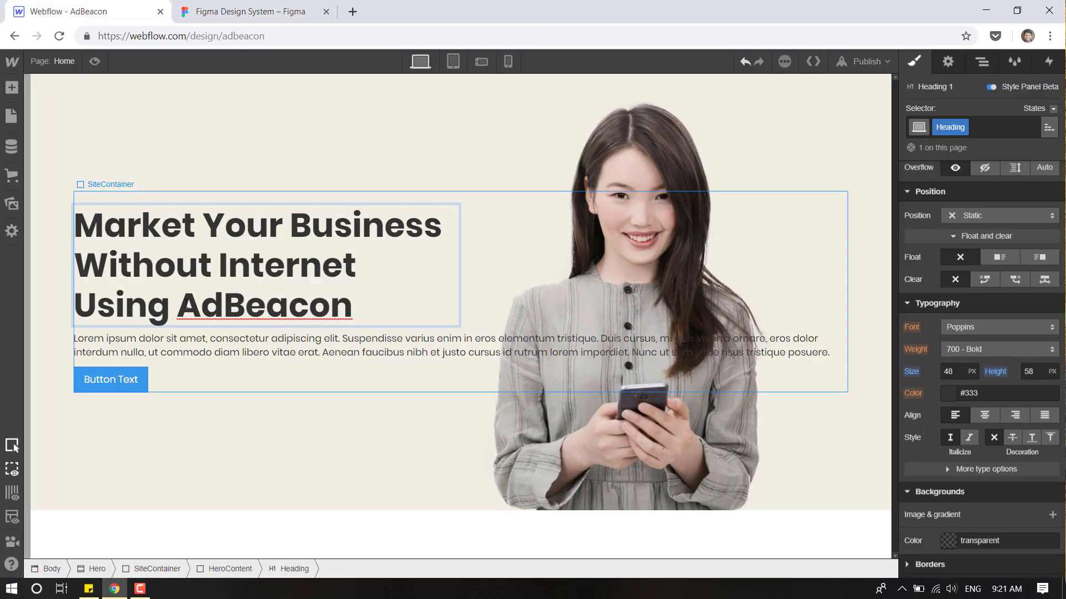
pyautogui.moveTo(178, 305); pyautogui.dragTo(390, 306)
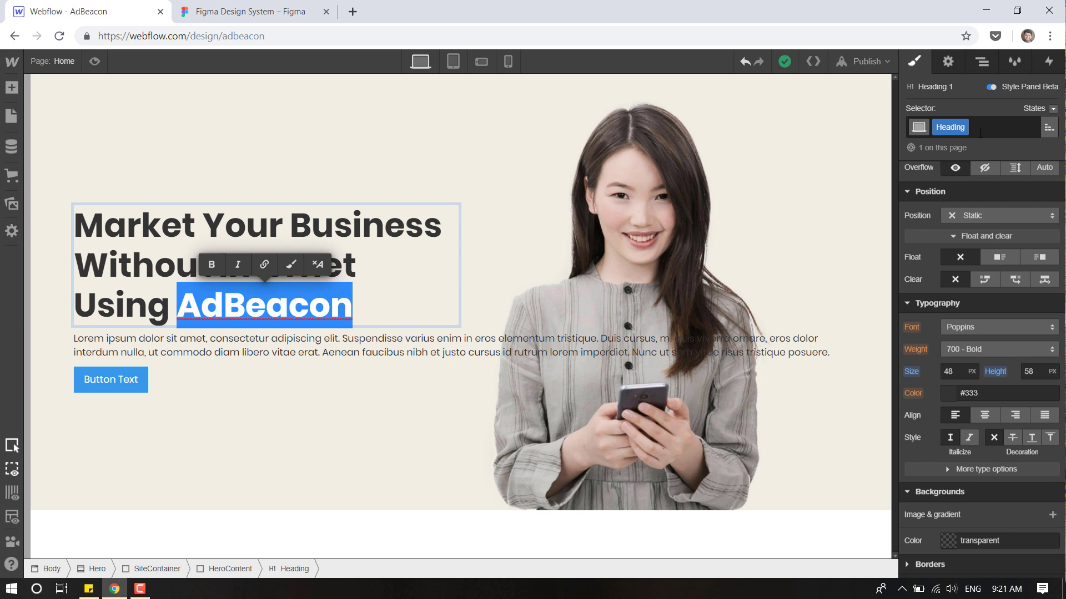
pyautogui.press('Escape')
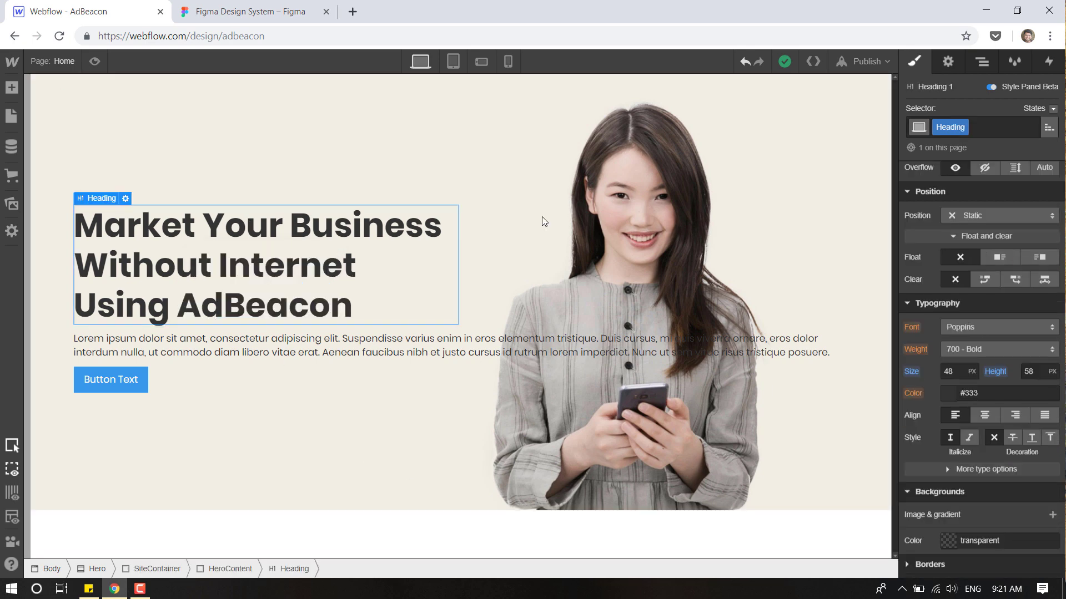
# Rename the heading's class to HeroHeading, dismissing the combo class options.
pyautogui.doubleClick(947, 129)
pyautogui.write('HeroHe')
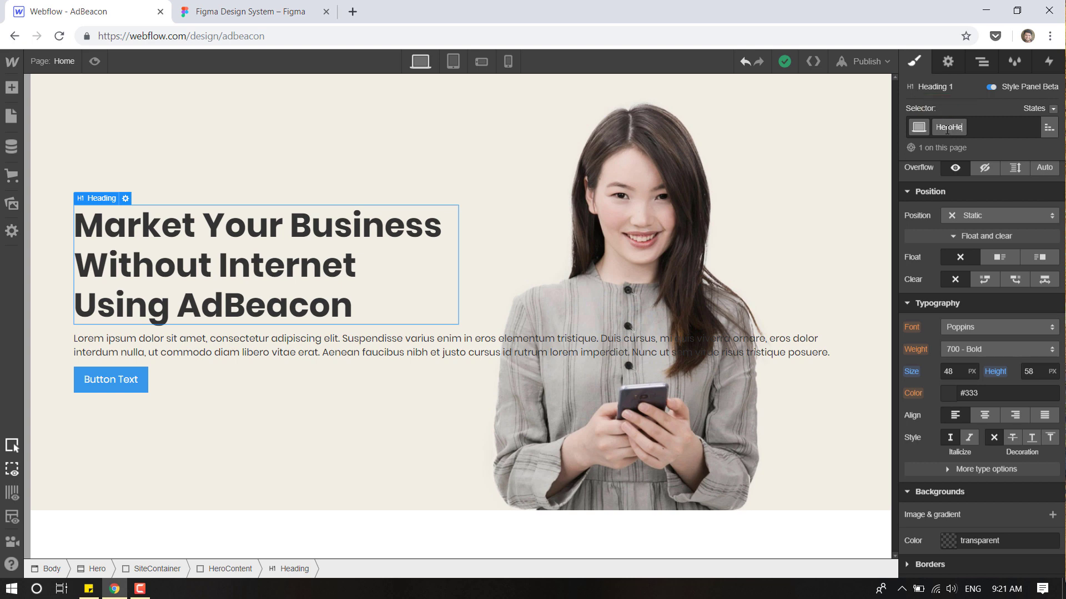
pyautogui.write('ading')
pyautogui.press('Return')
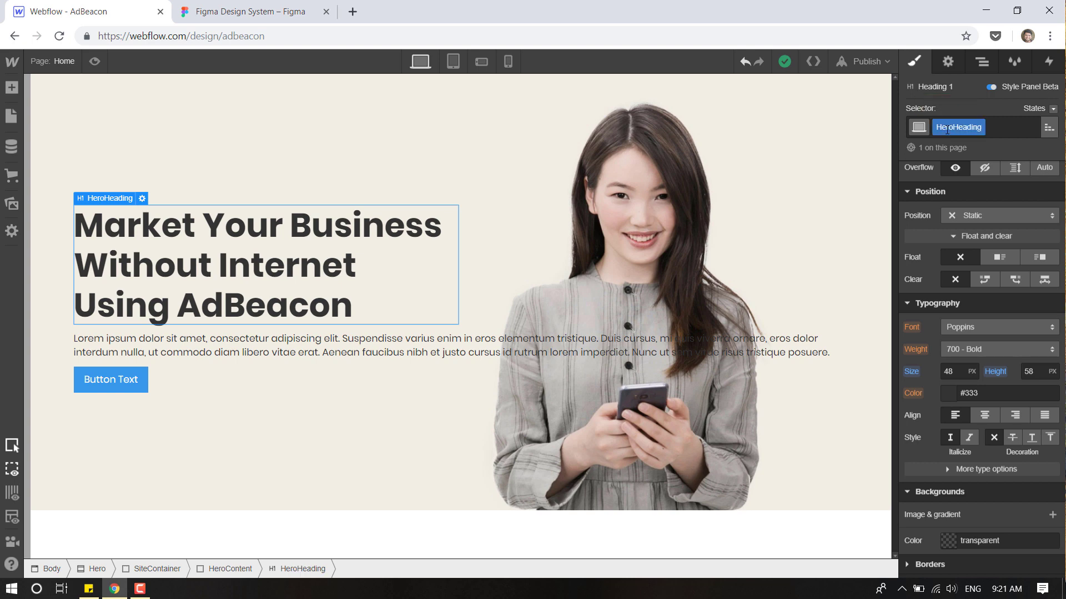
pyautogui.doubleClick(309, 308)
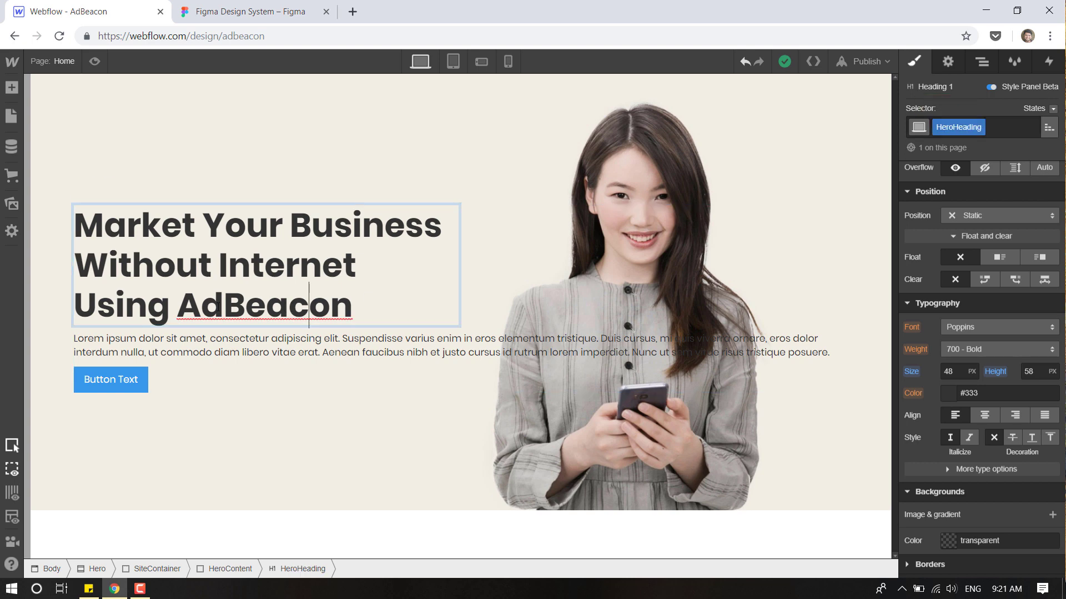
pyautogui.moveTo(177, 306); pyautogui.dragTo(409, 303)
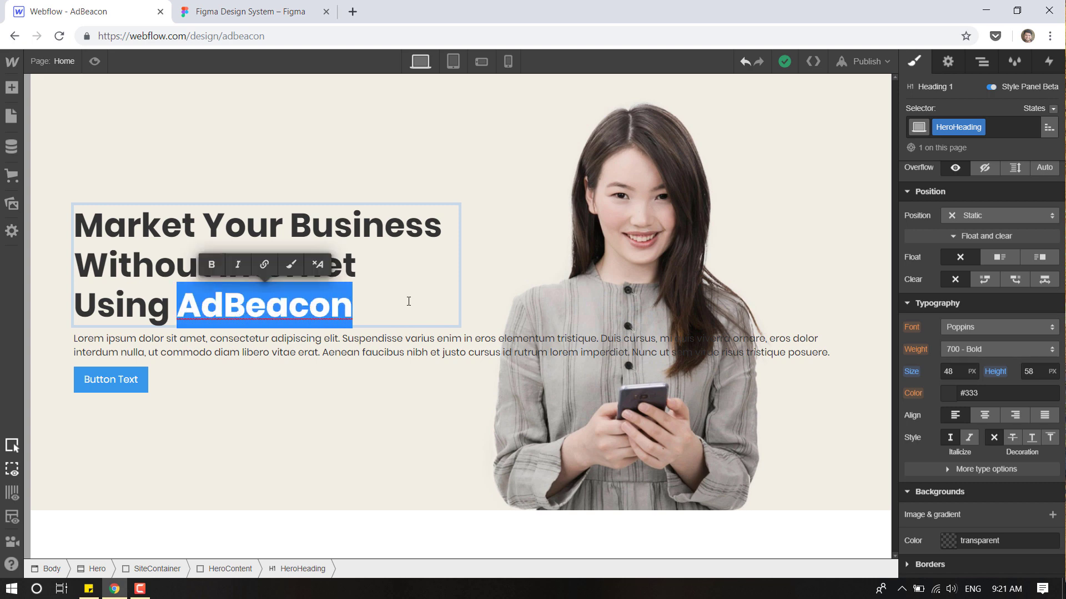
pyautogui.click(1010, 128)
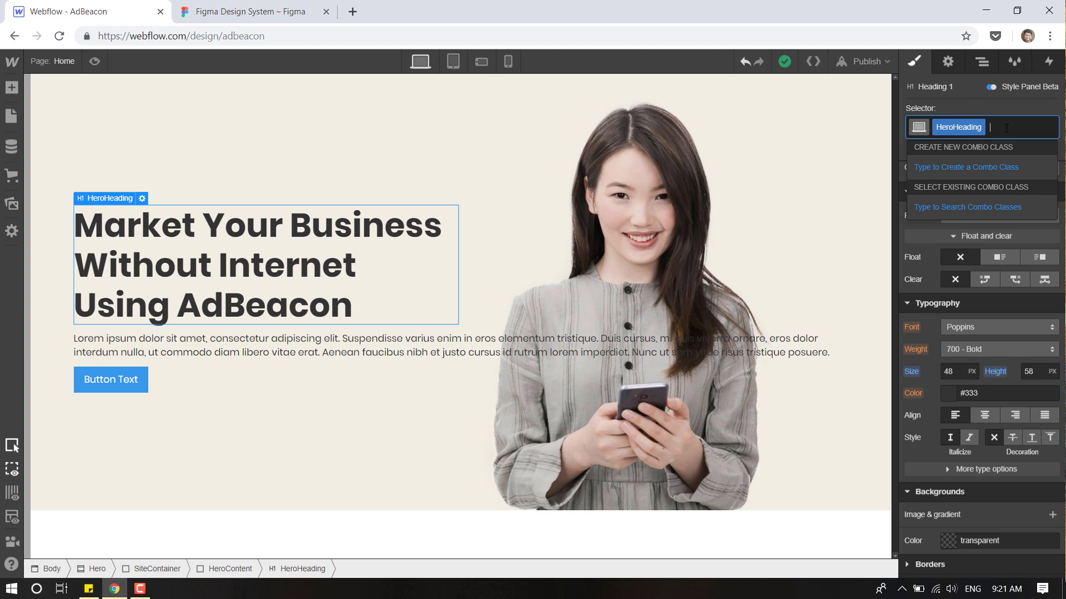
pyautogui.click(224, 311)
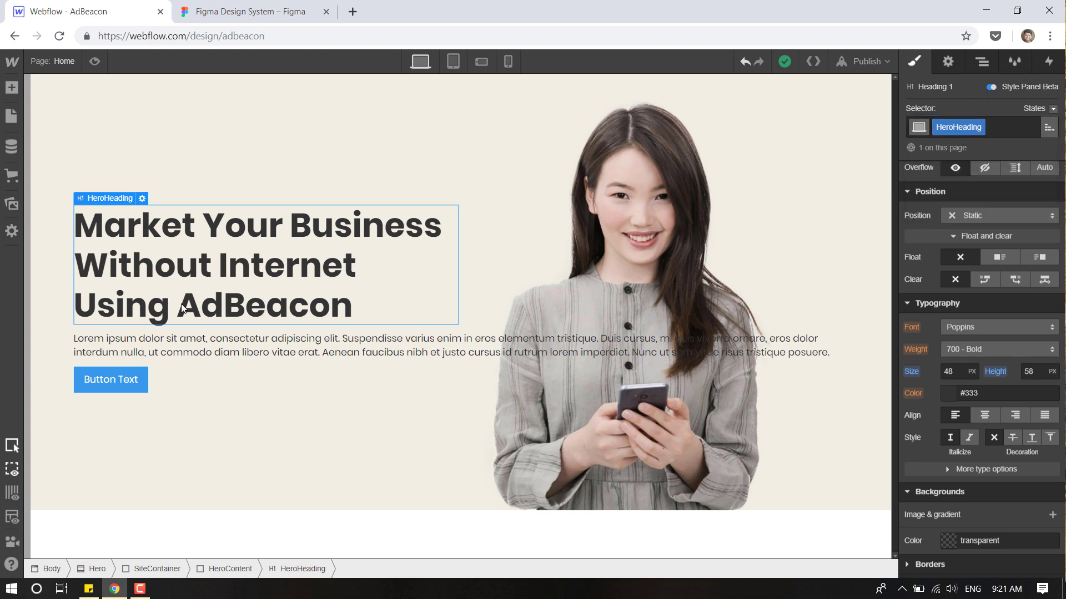
# Colour the heading text Dark Slate Blue from the swatches after trying lime green.
pyautogui.doubleClick(223, 307)
pyautogui.moveTo(179, 305); pyautogui.dragTo(405, 302)
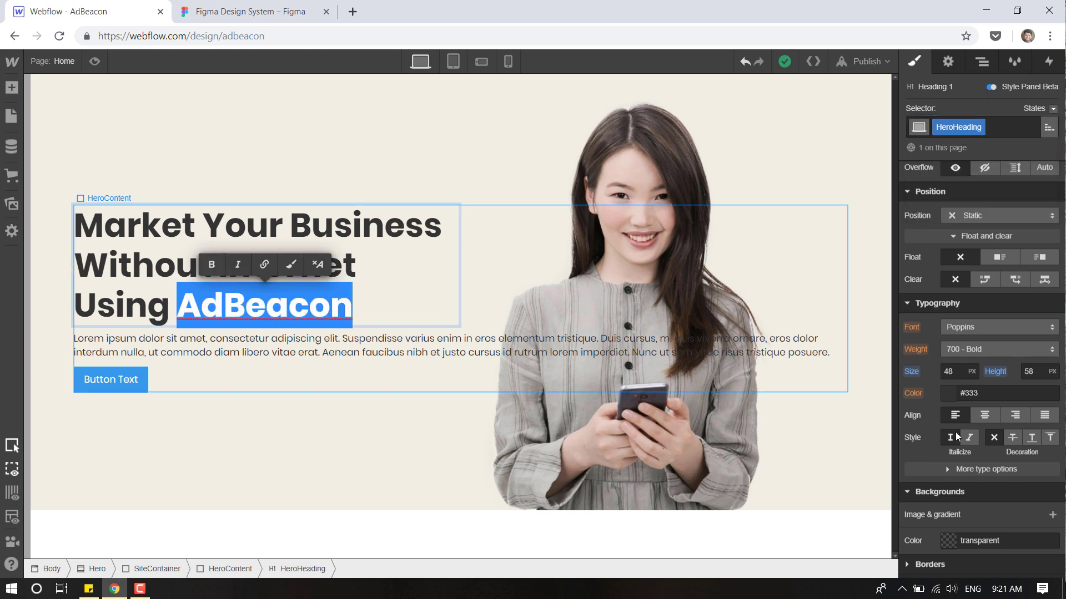
pyautogui.scroll(-2, 985, 436)
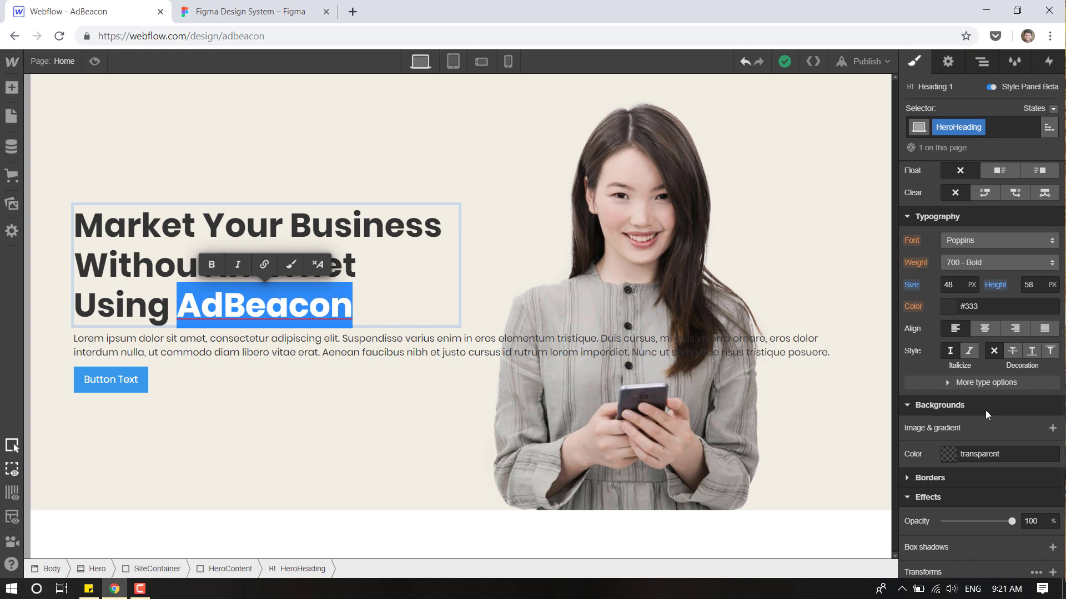
pyautogui.click(946, 306)
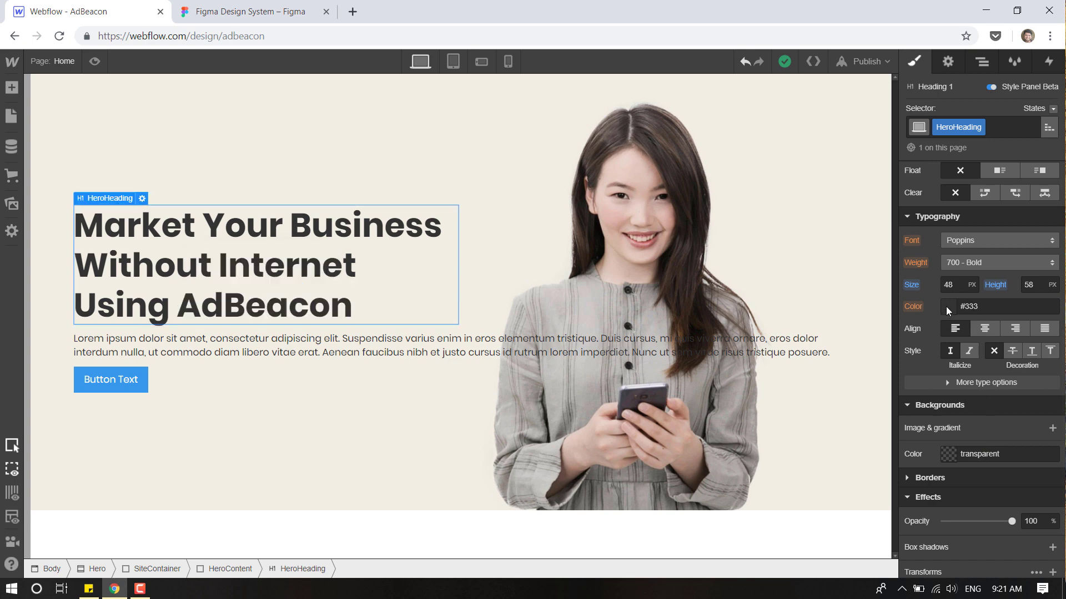
pyautogui.click(971, 524)
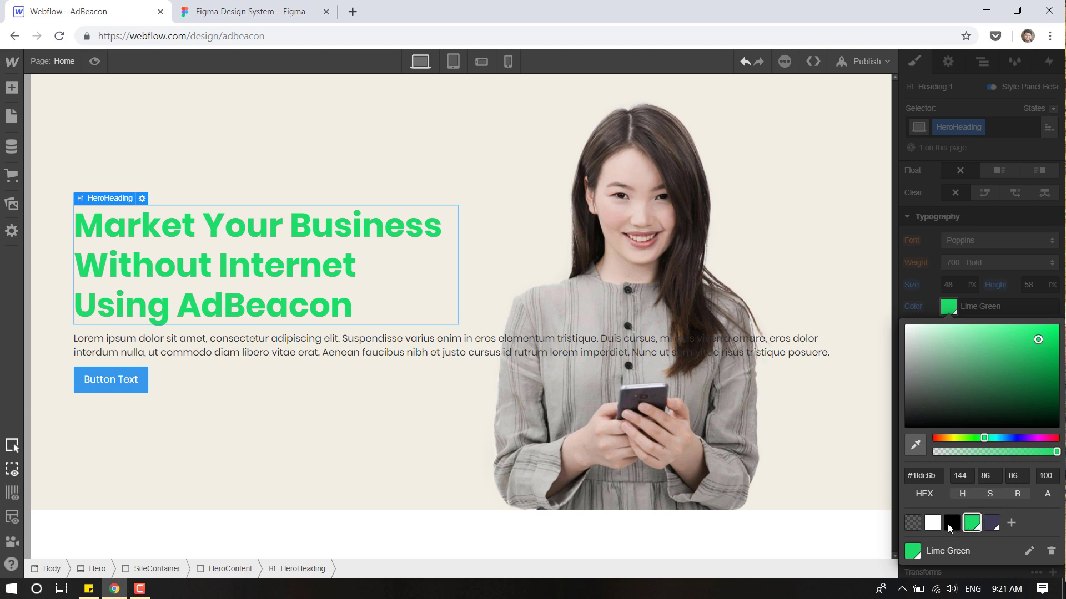
pyautogui.click(992, 524)
pyautogui.click(262, 425)
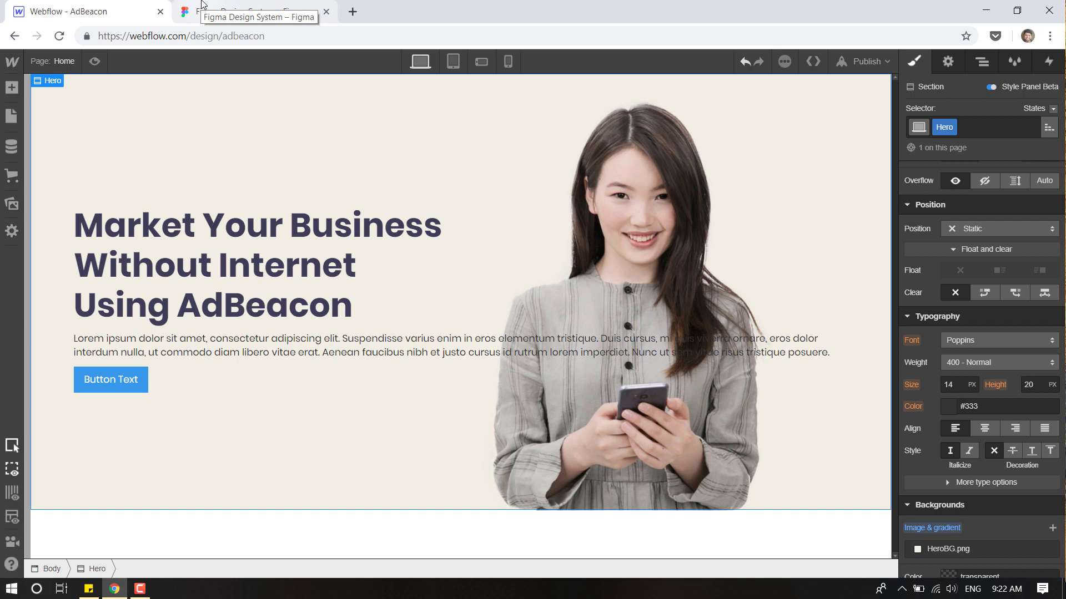
# Select the hero paragraph and inspect the Figma paragraph's size and spacing.
pyautogui.click(238, 346)
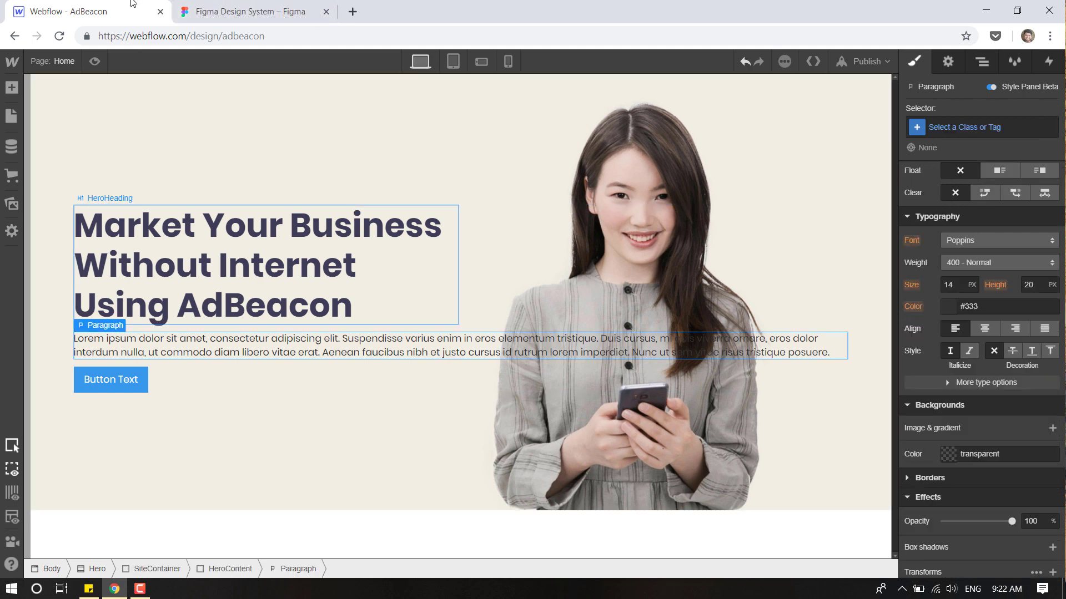
pyautogui.click(230, 11)
pyautogui.press('Escape')
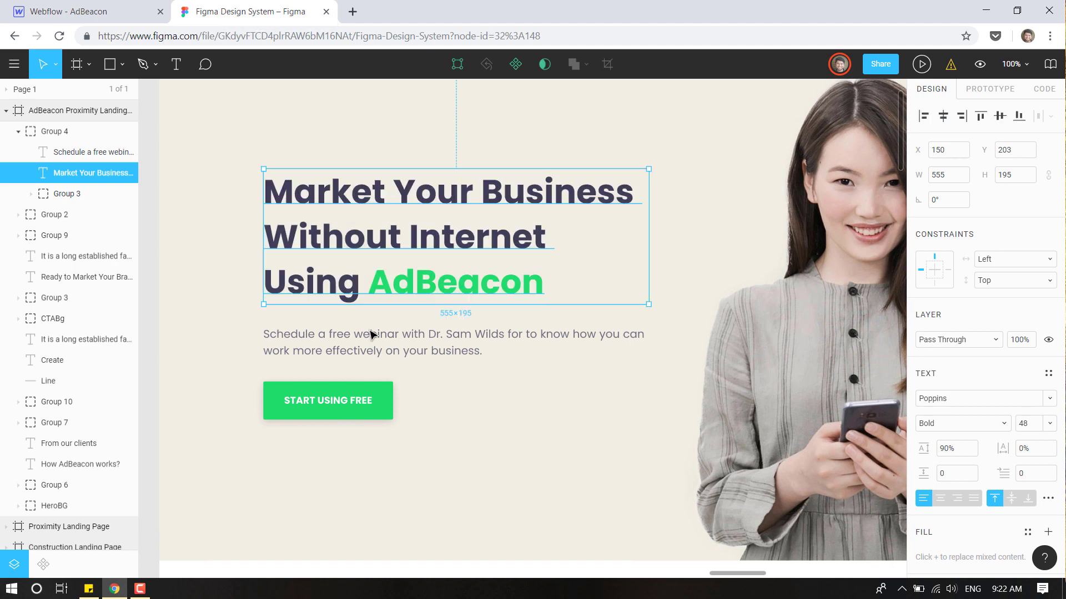
pyautogui.click(371, 333)
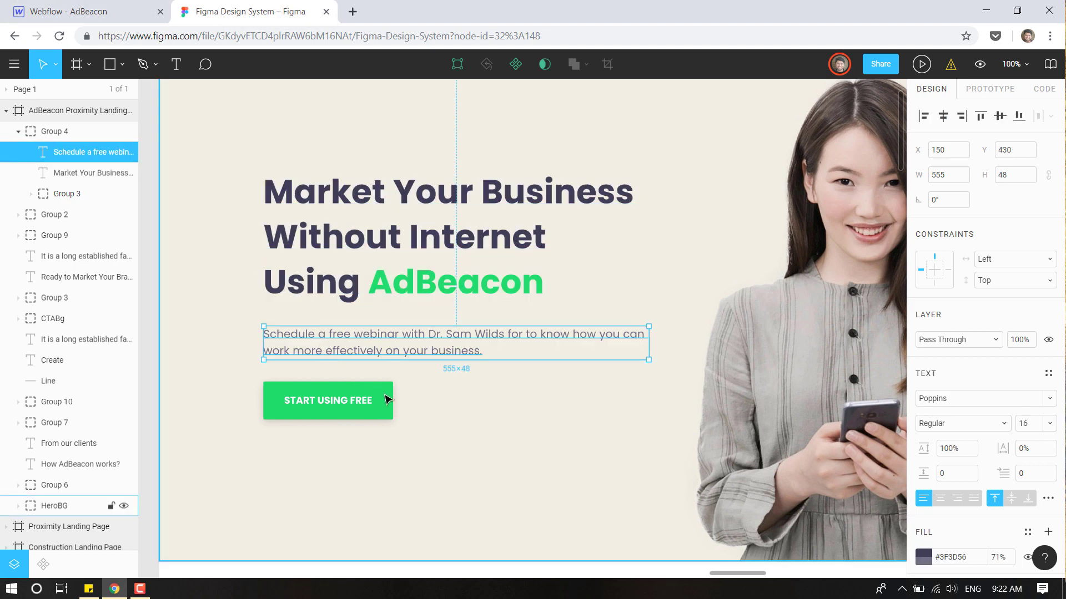
pyautogui.hotkey('ctrl', 'Tab')
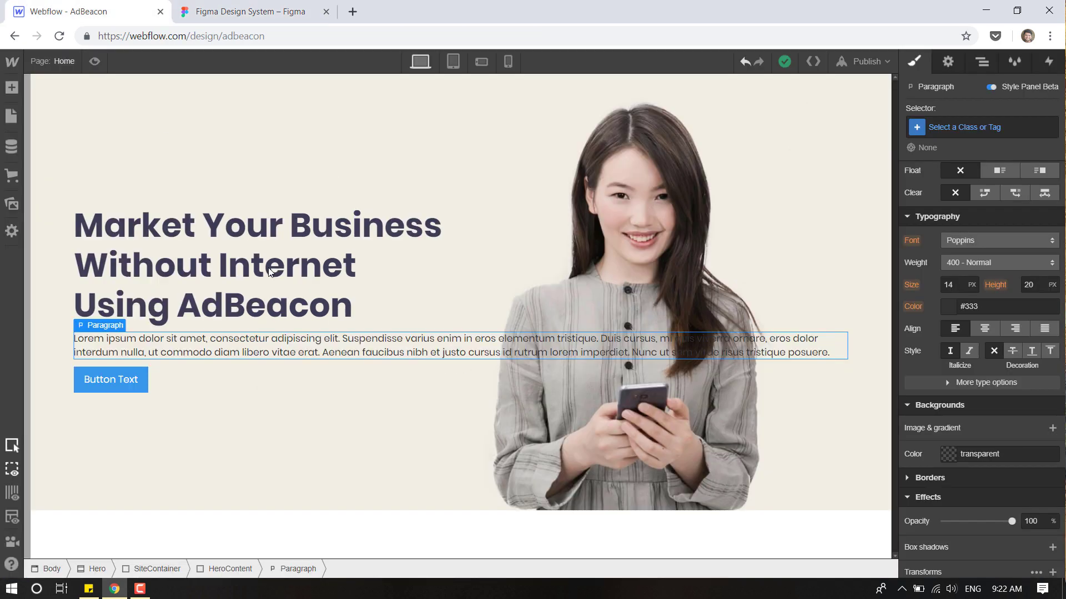
pyautogui.scroll(6, 994, 382)
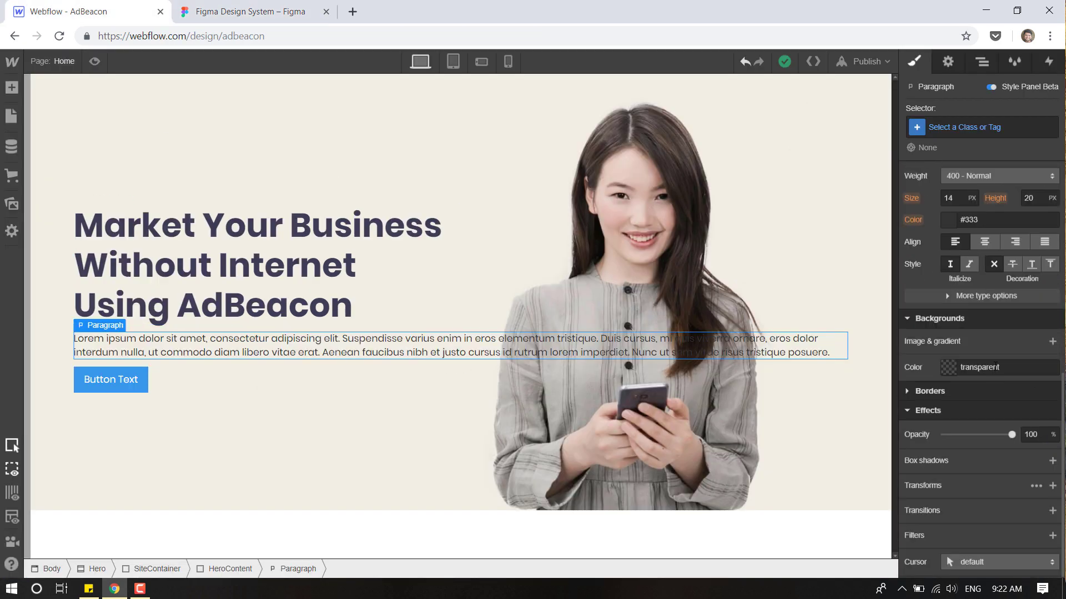
# Give the paragraph 32 px top padding and a 32 px bottom margin.
pyautogui.click(981, 261)
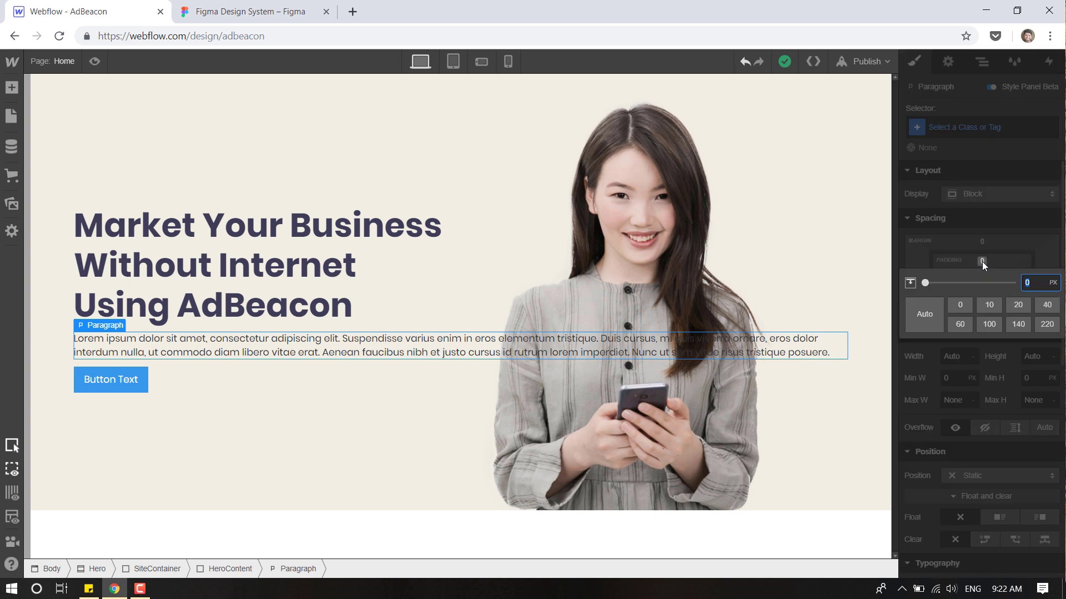
pyautogui.write('40')
pyautogui.press('Return')
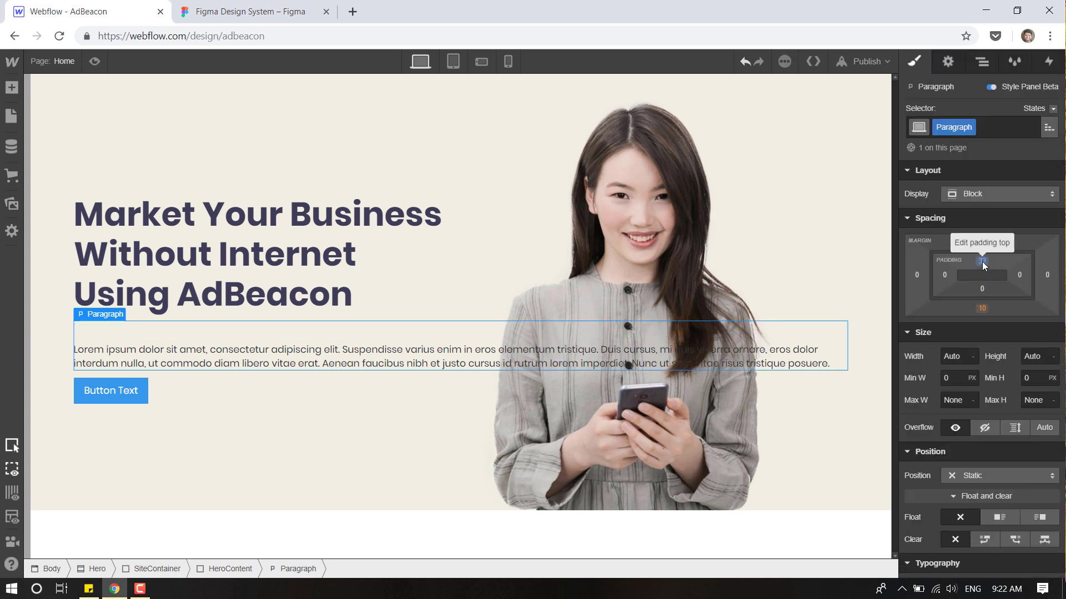
pyautogui.click(981, 261)
pyautogui.press('Escape')
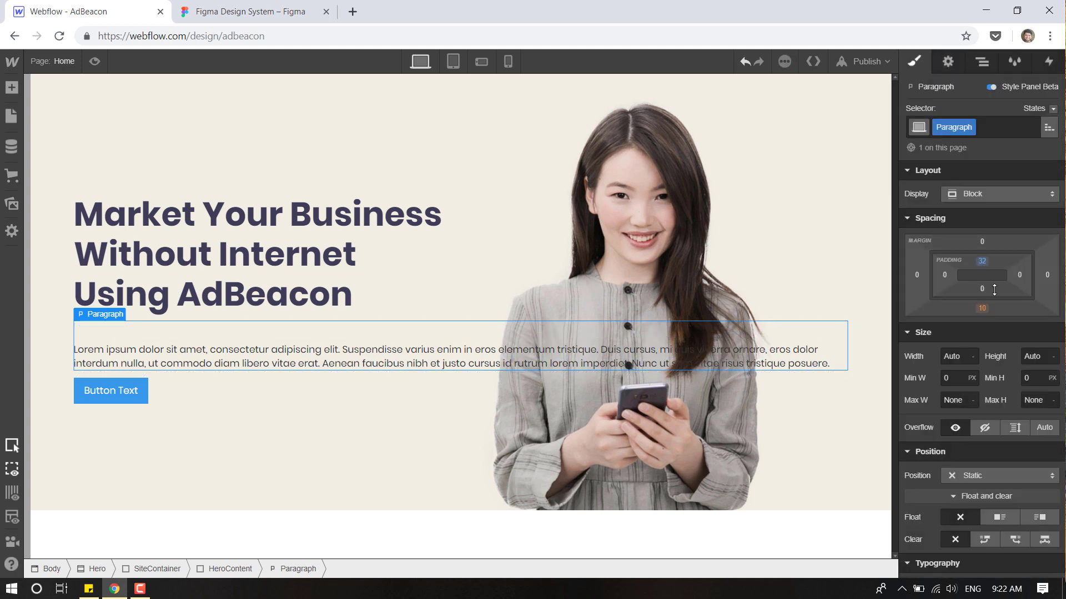
pyautogui.click(982, 308)
pyautogui.write('32')
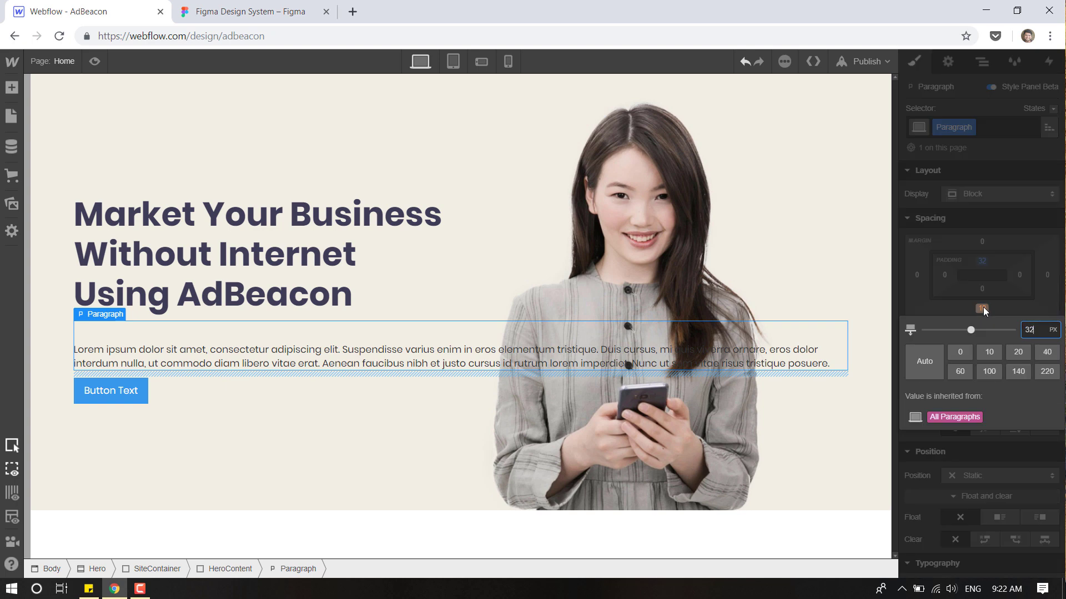
pyautogui.press('Return')
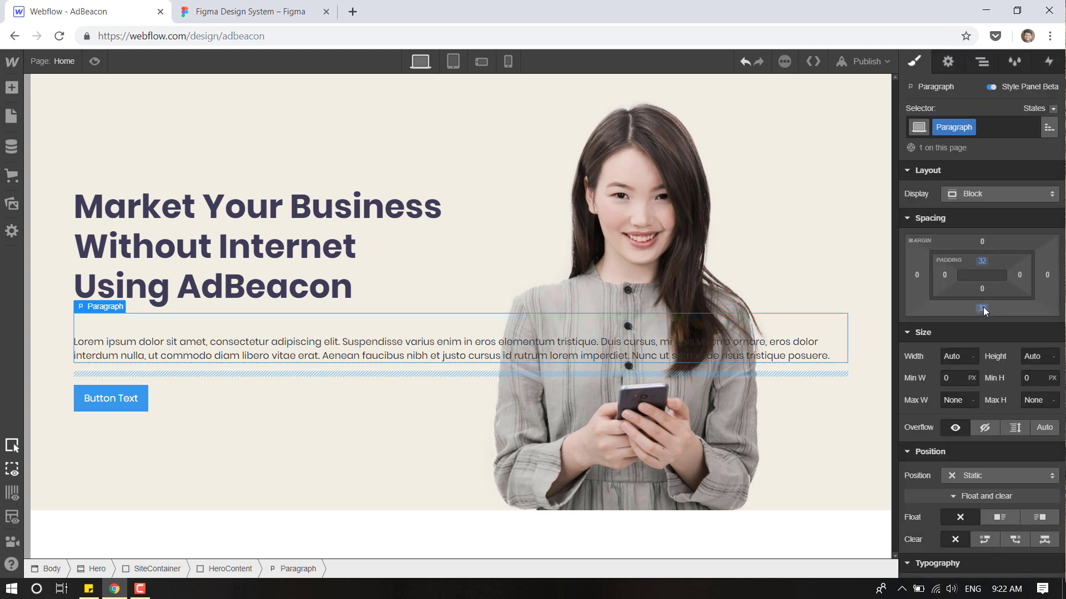
pyautogui.click(250, 278)
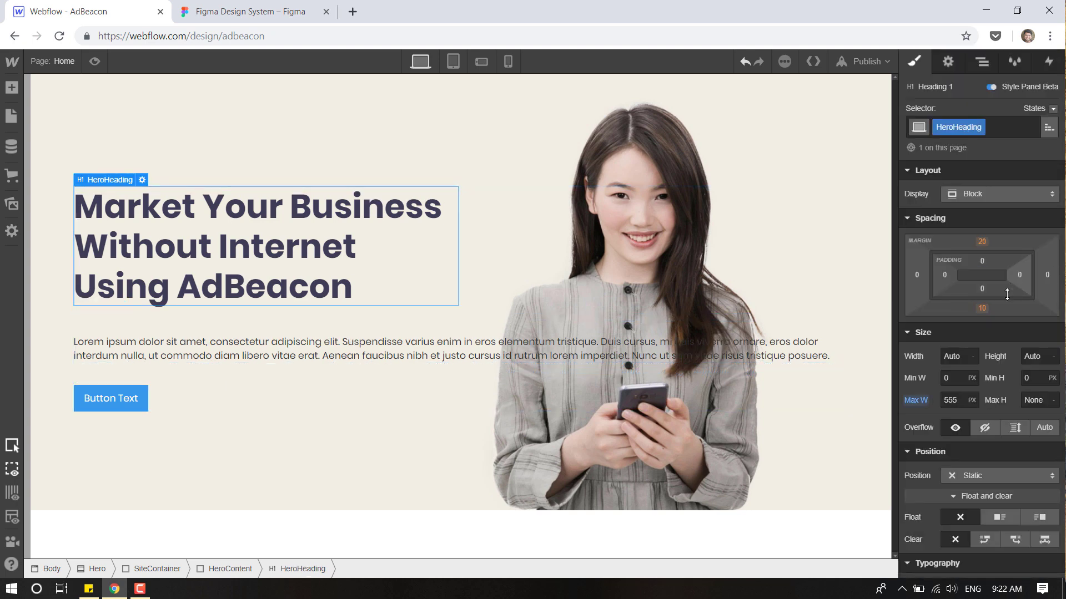
# Remove the hero heading's top and bottom margins.
pyautogui.click(982, 308)
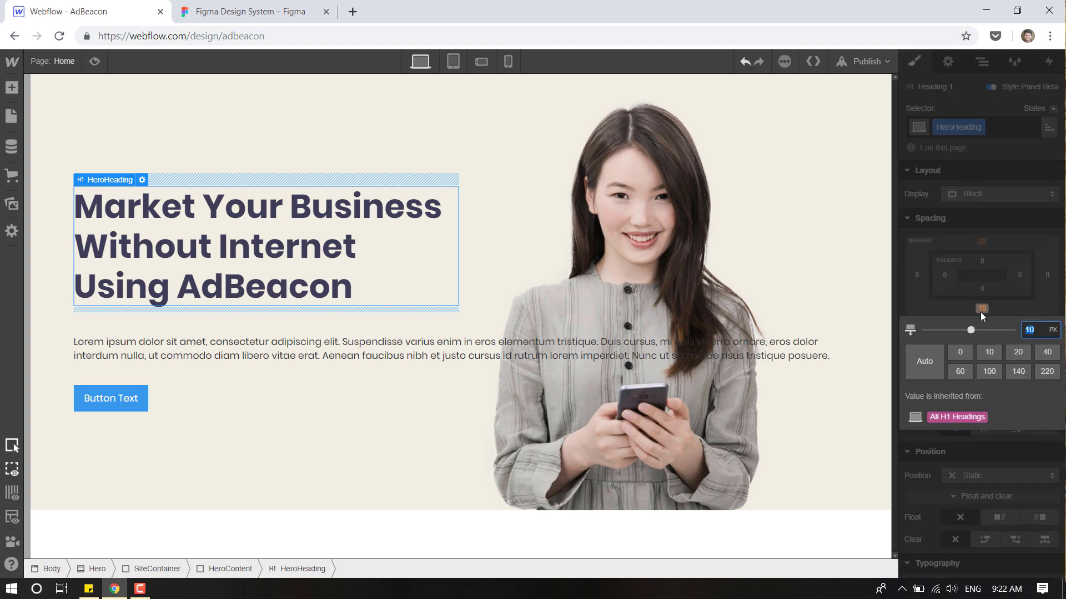
pyautogui.click(955, 352)
pyautogui.click(981, 242)
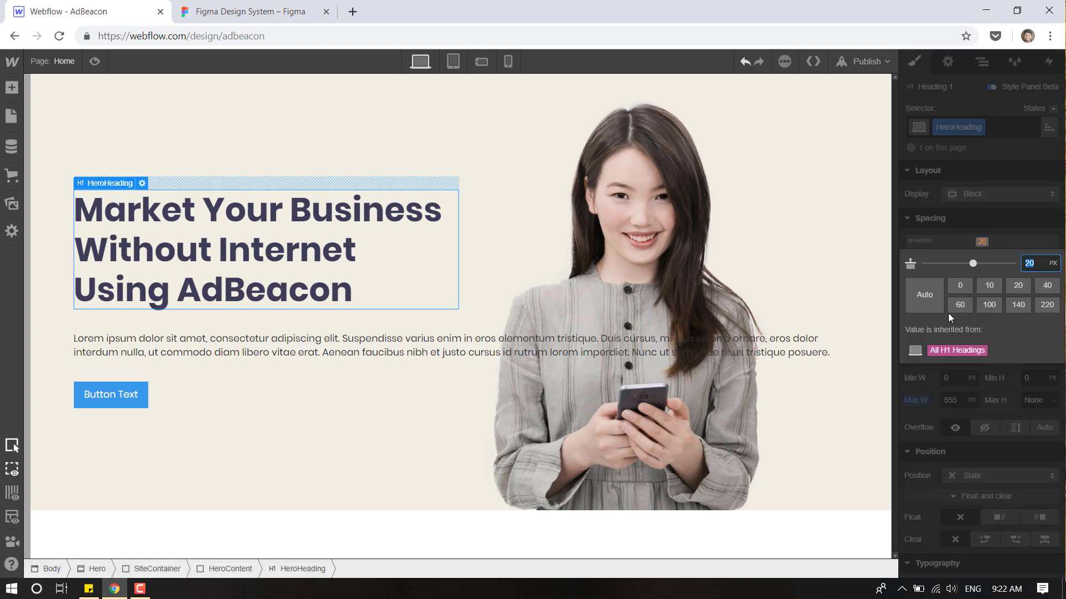
pyautogui.click(954, 285)
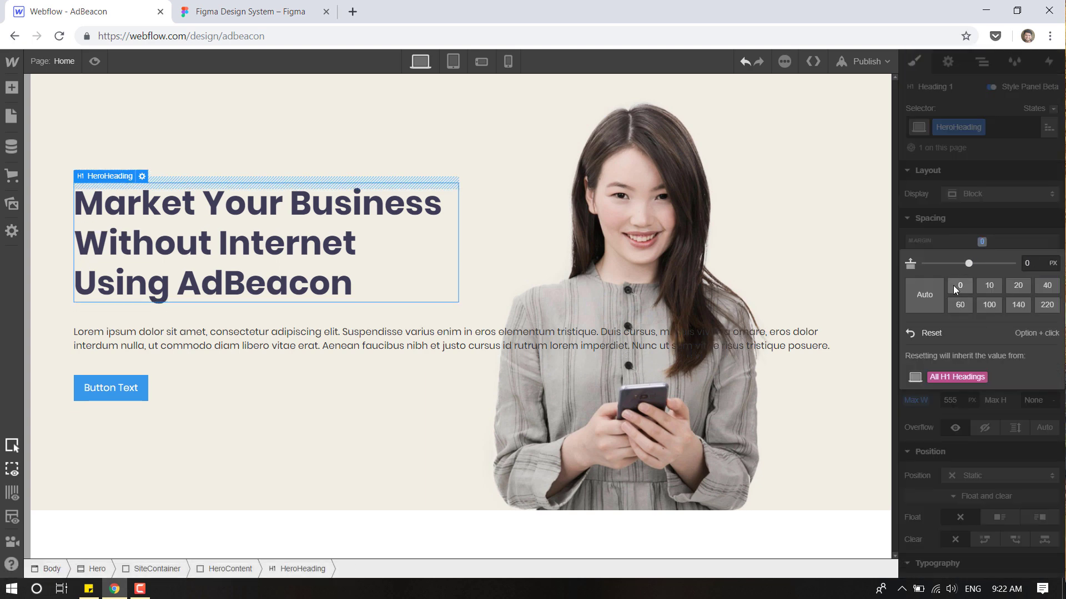
pyautogui.click(111, 388)
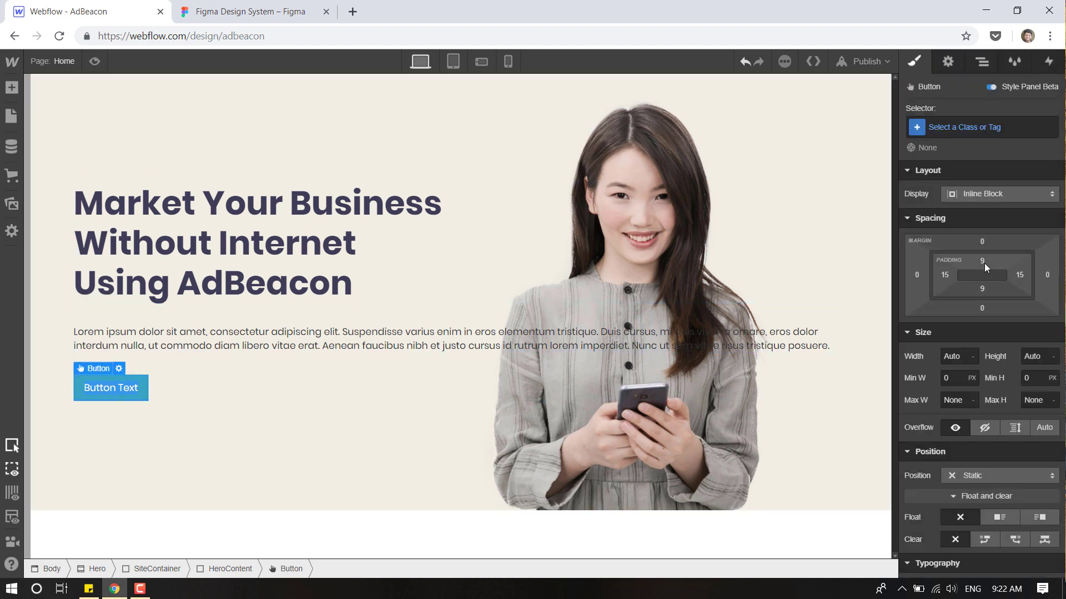
# Set the hero paragraph's maximum width to 555 px, comparing with Figma.
pyautogui.click(387, 341)
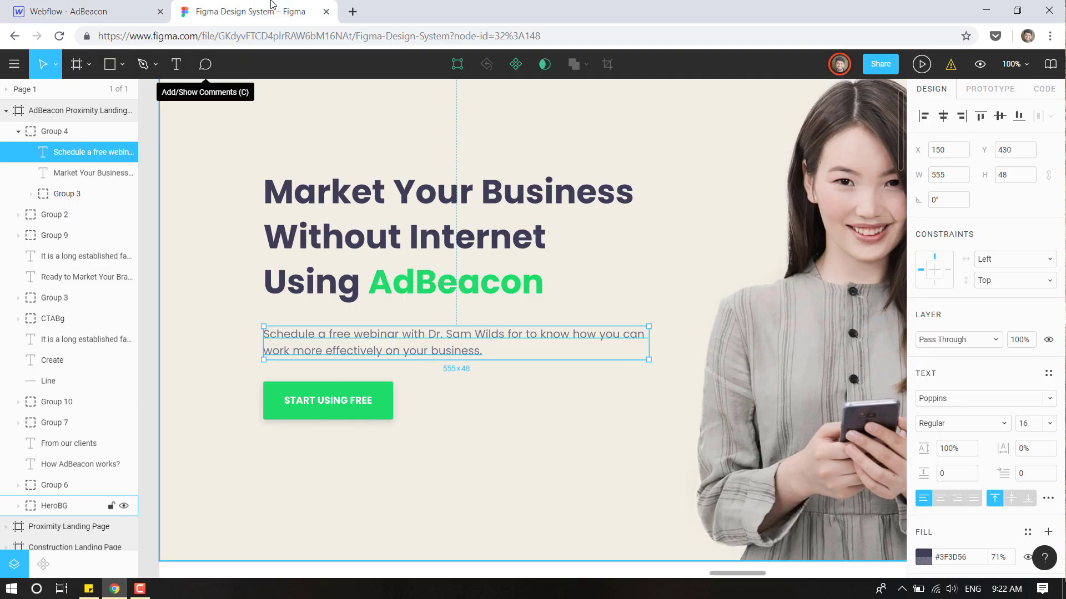
pyautogui.click(242, 11)
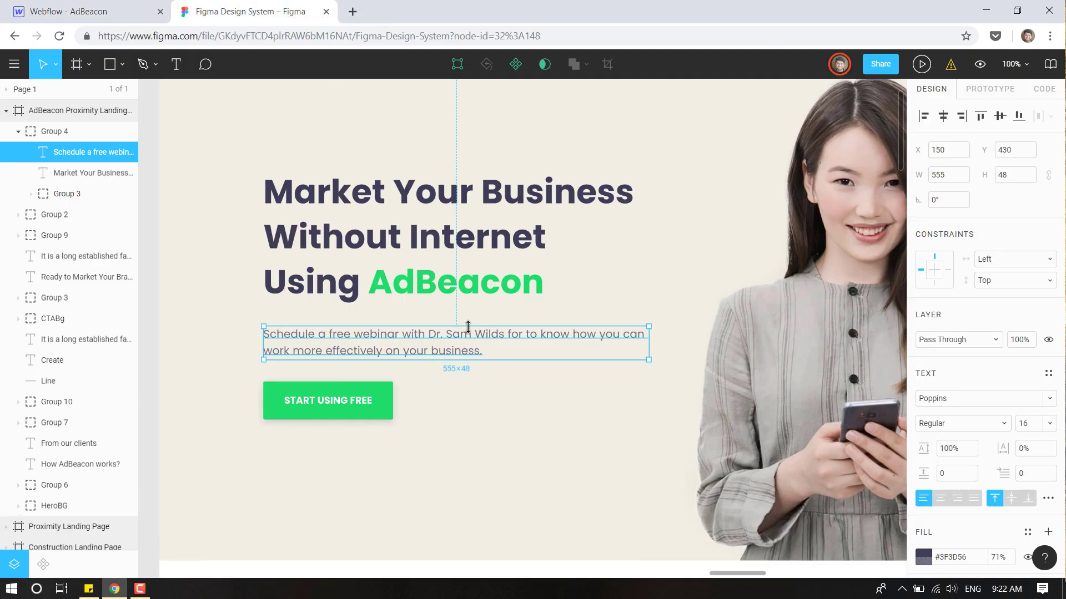
pyautogui.click(120, 11)
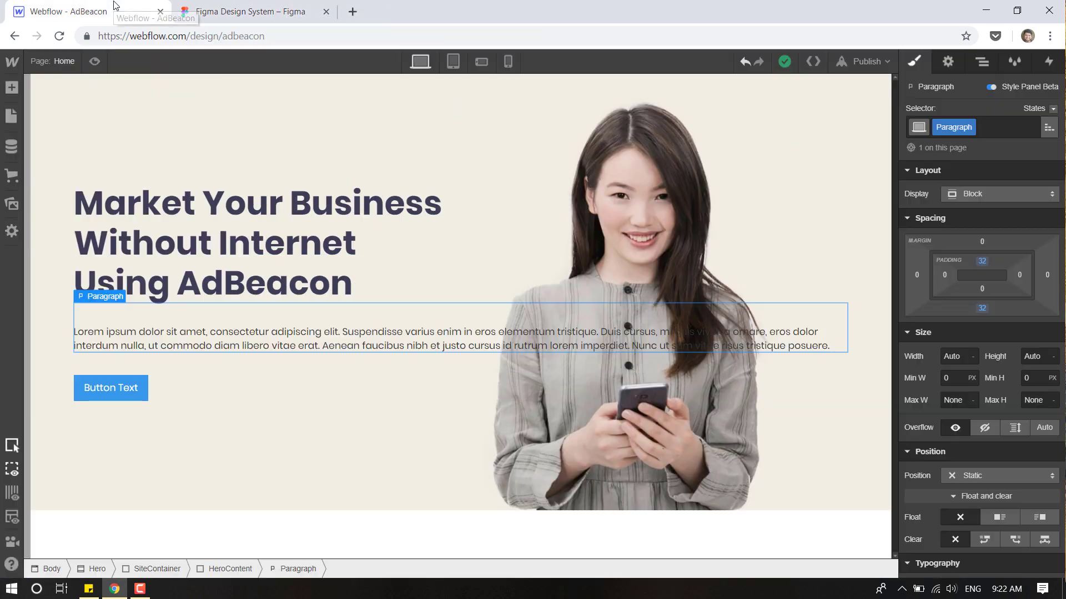
pyautogui.click(959, 407)
pyautogui.write('555')
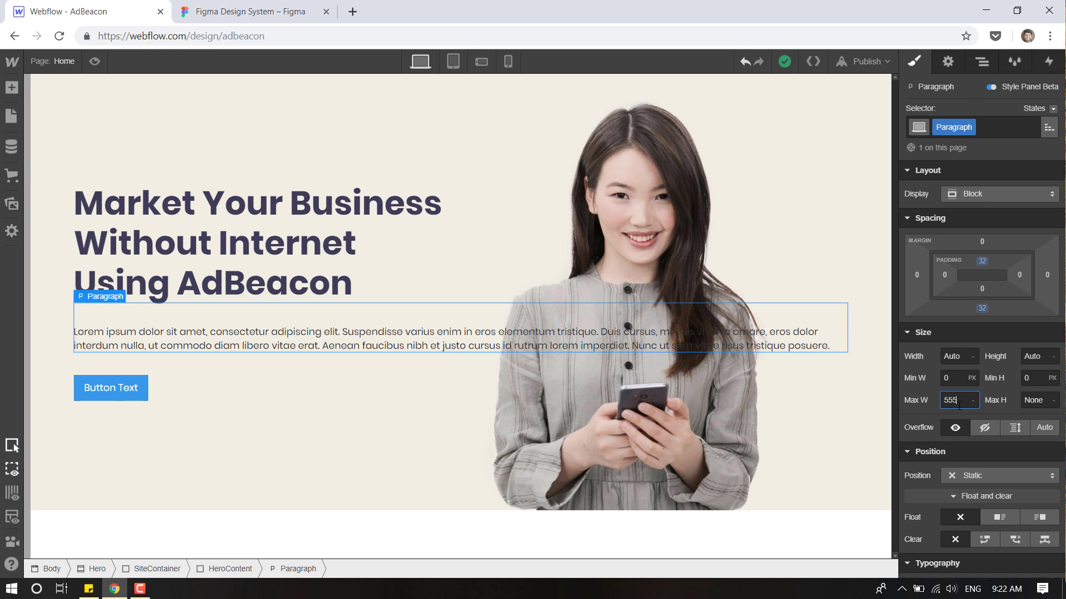
pyautogui.press('Return')
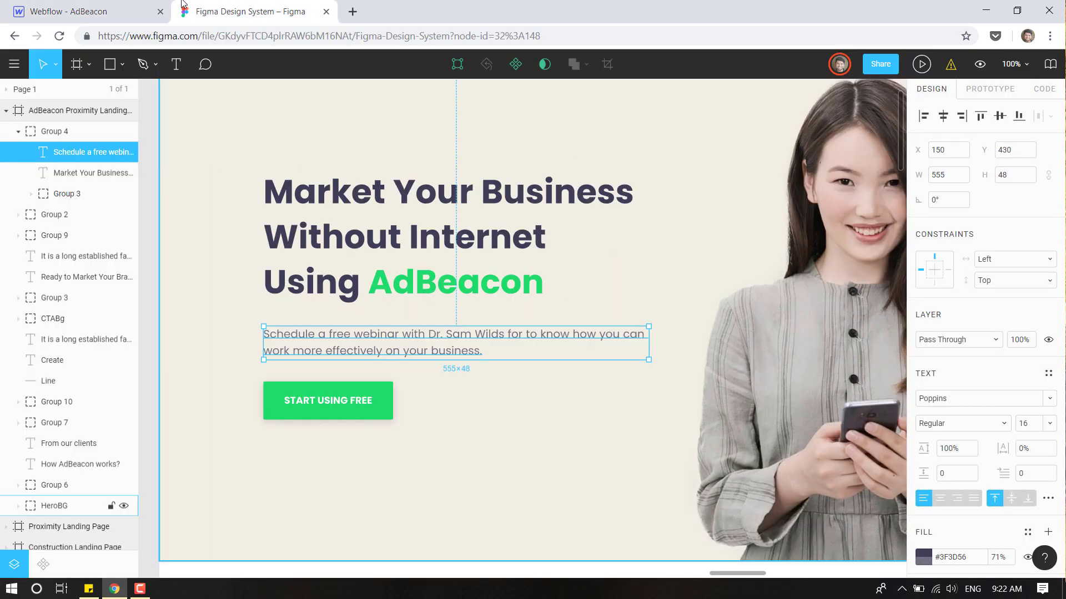
pyautogui.click(238, 11)
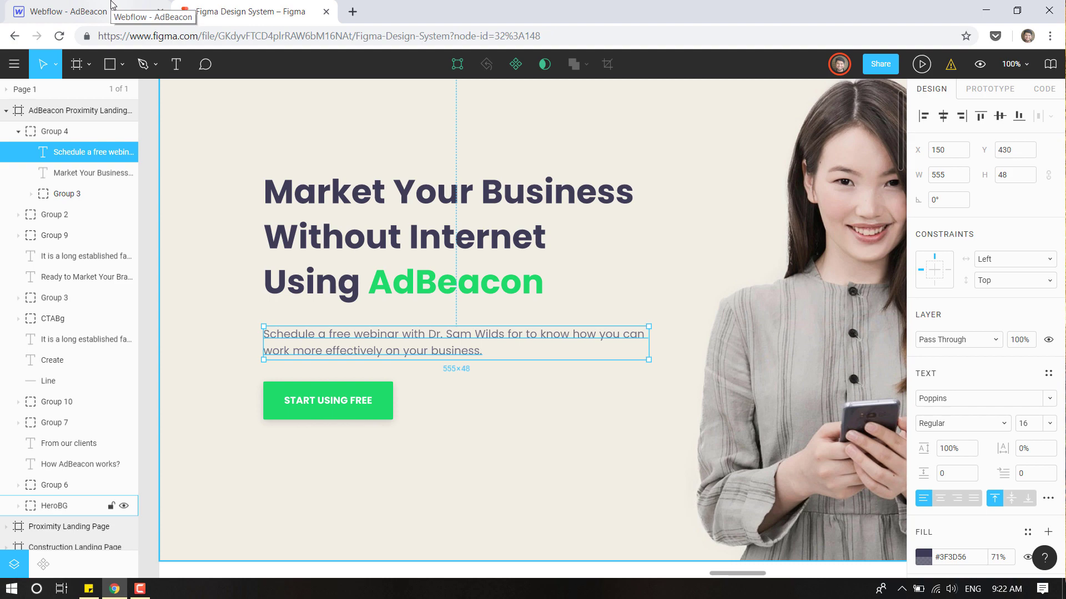
# Replace the paragraph's lorem ipsum with the webinar invitation text copied from Figma.
pyautogui.click(113, 4)
pyautogui.hotkey('ctrl', 'Tab')
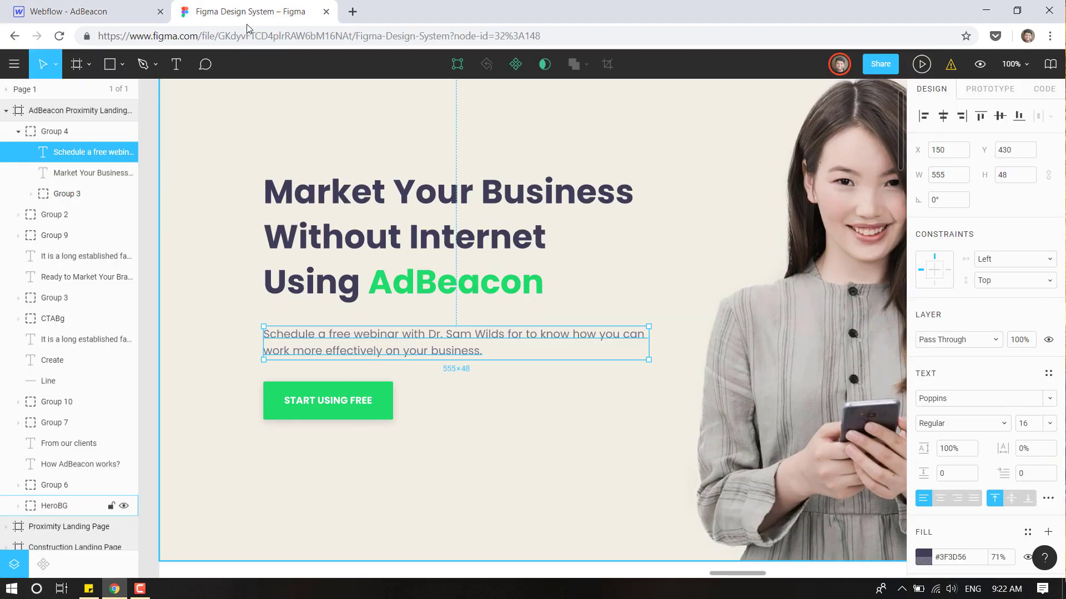
pyautogui.doubleClick(289, 344)
pyautogui.hotkey('ctrl', 'c')
pyautogui.hotkey('ctrl', 'Tab')
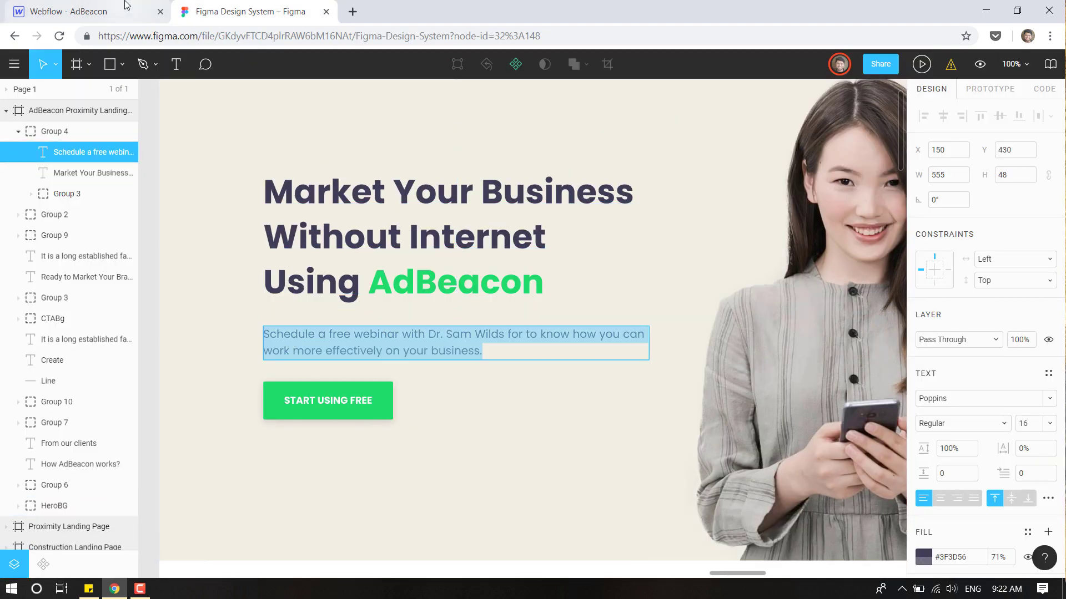
pyautogui.hotkey('ctrl', 'a')
pyautogui.hotkey('ctrl', 'v')
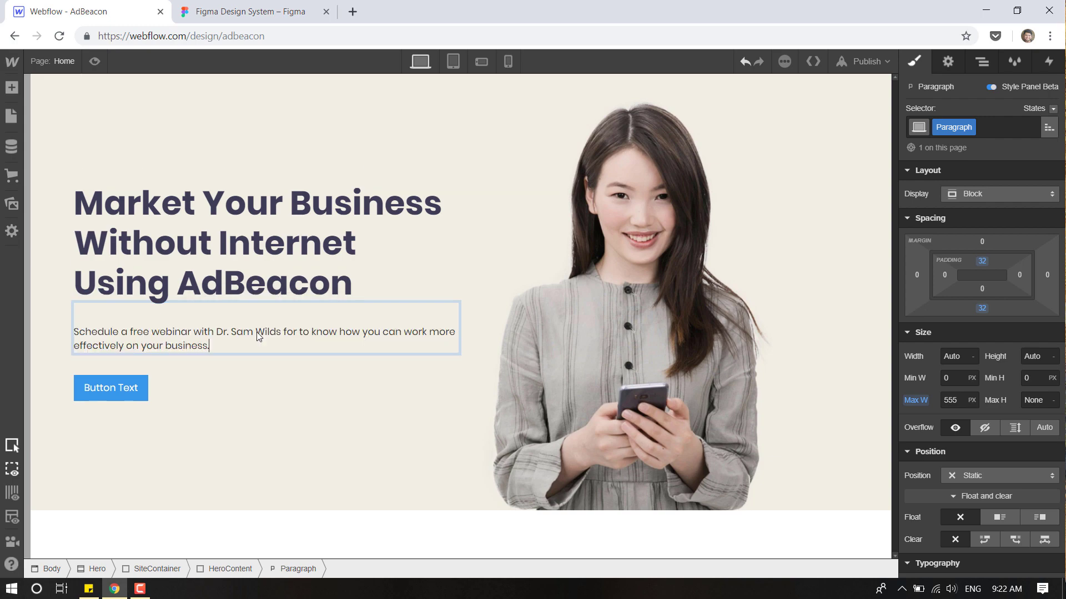
pyautogui.press('Escape')
pyautogui.click(299, 8)
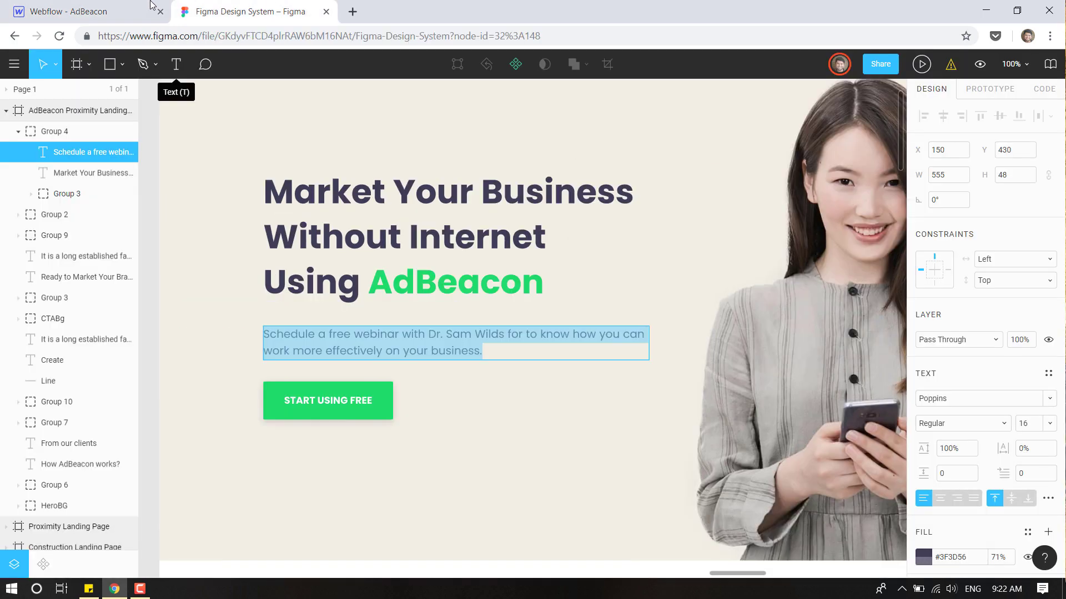
pyautogui.click(125, 7)
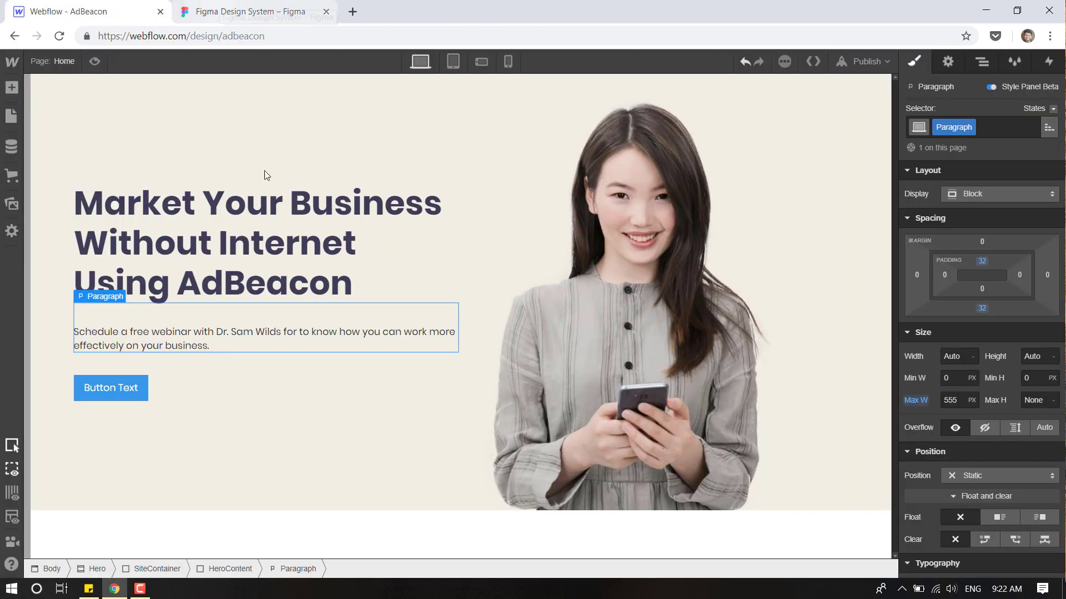
# Narrow the paragraph's maximum width to 475 px so it wraps after 'how you can'.
pyautogui.click(951, 400)
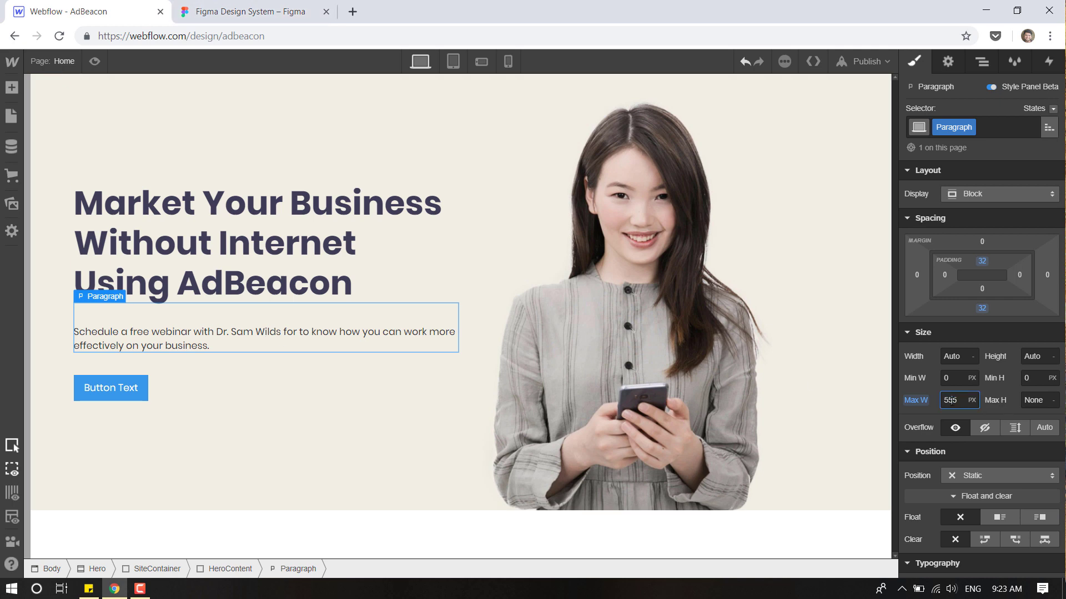
pyautogui.press('Down')
pyautogui.press('Down')
pyautogui.press('Down')
pyautogui.press('Down')
pyautogui.press('Down')
pyautogui.press('Down')
pyautogui.press('Down')
pyautogui.press('Down')
pyautogui.press('Down')
pyautogui.press('Down')
pyautogui.press('Down')
pyautogui.press('Down')
pyautogui.press('Down')
pyautogui.press('Down')
pyautogui.press('Down')
pyautogui.press('Down')
pyautogui.press('Down')
pyautogui.press('Down')
pyautogui.press('Down')
pyautogui.press('Down')
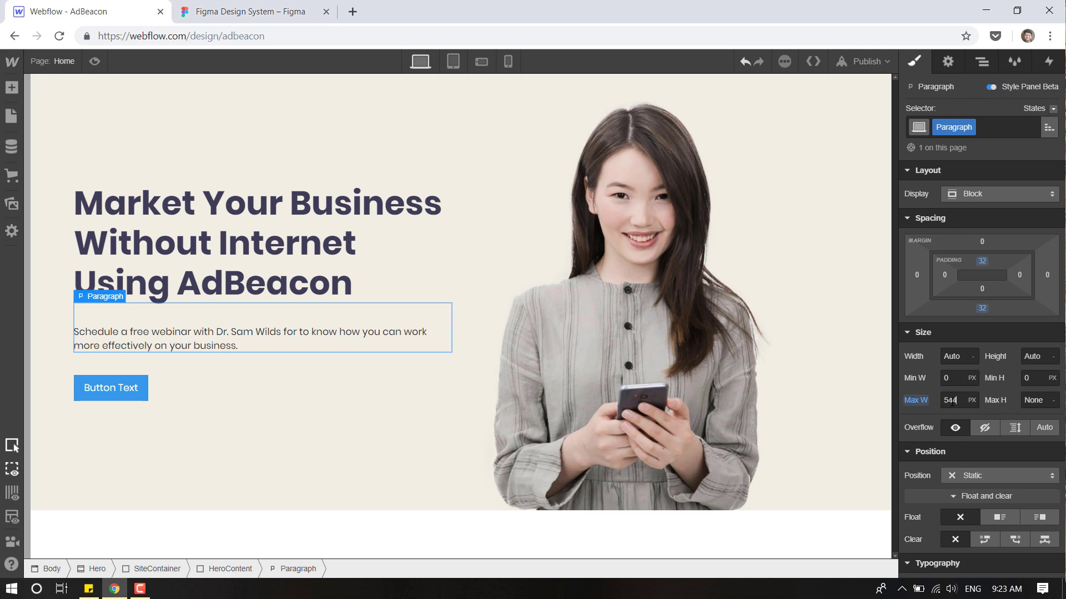
pyautogui.press('Down')
pyautogui.press('Down')
pyautogui.press('Down')
pyautogui.press('Down')
pyautogui.press('Down')
pyautogui.press('Down')
pyautogui.press('Down')
pyautogui.press('Down')
pyautogui.press('Down')
pyautogui.press('Down')
pyautogui.press('Down')
pyautogui.press('Down')
pyautogui.press('Down')
pyautogui.press('Down')
pyautogui.press('Down')
pyautogui.press('Down')
pyautogui.press('Down')
pyautogui.press('Down')
pyautogui.press('Down')
pyautogui.press('Down')
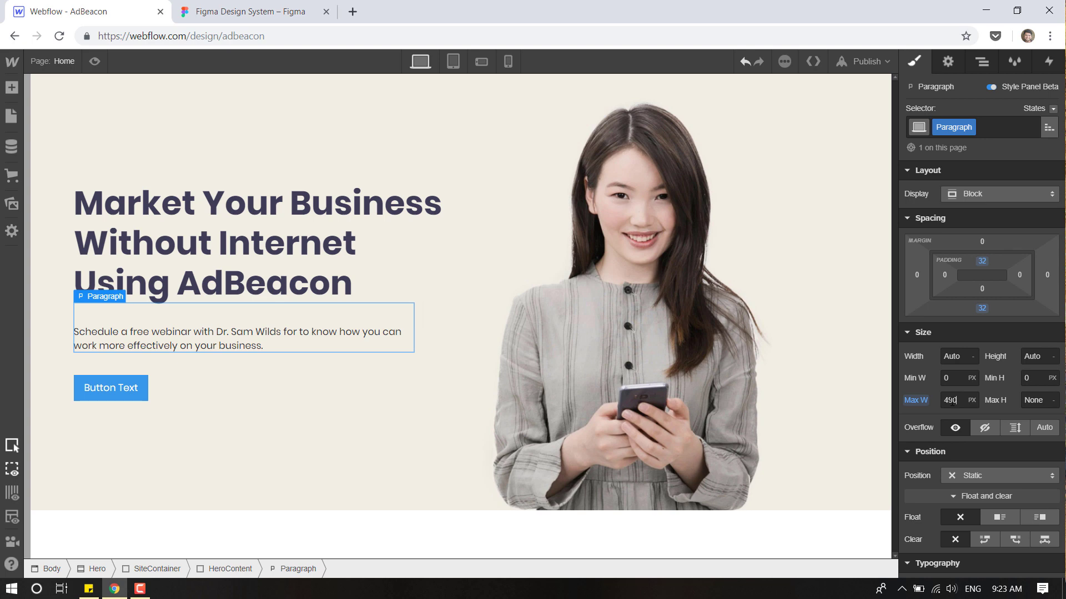
pyautogui.press('Down')
pyautogui.press('Down')
pyautogui.press('Down')
pyautogui.press('Down')
pyautogui.press('Down')
pyautogui.press('Down')
pyautogui.click(191, 8)
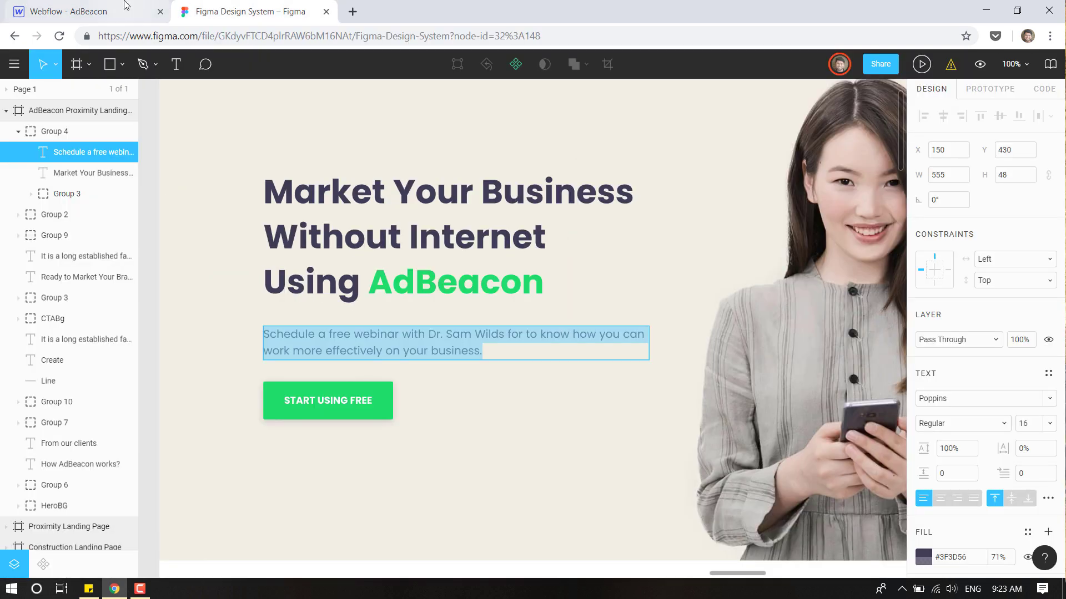
pyautogui.click(122, 4)
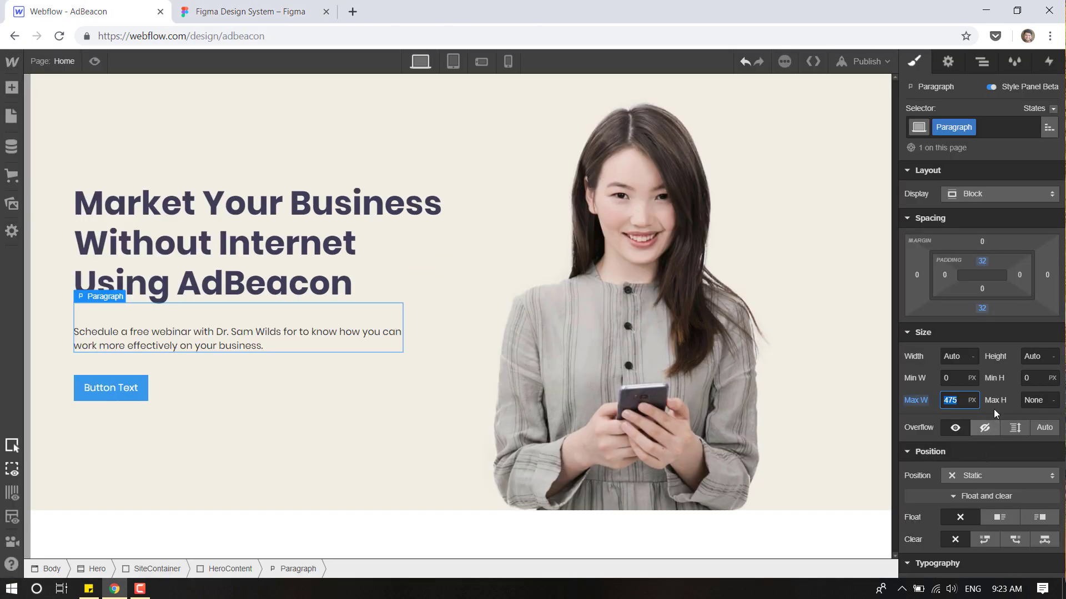
# Set the hero paragraph's line height to 24 px and its colour to Dark Slate Blue.
pyautogui.scroll(-3, 1017, 412)
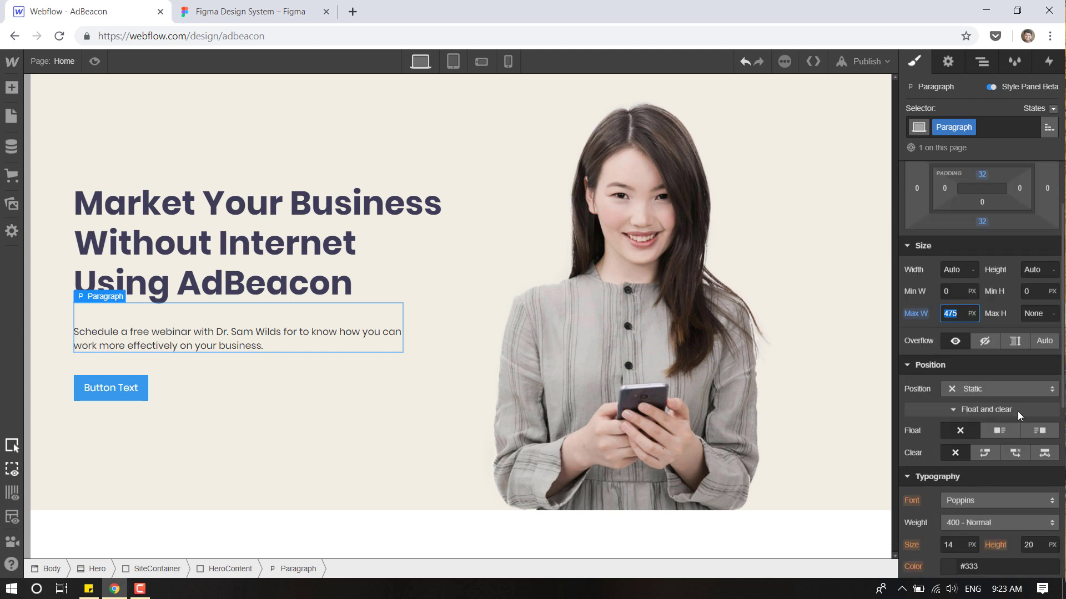
pyautogui.click(1035, 463)
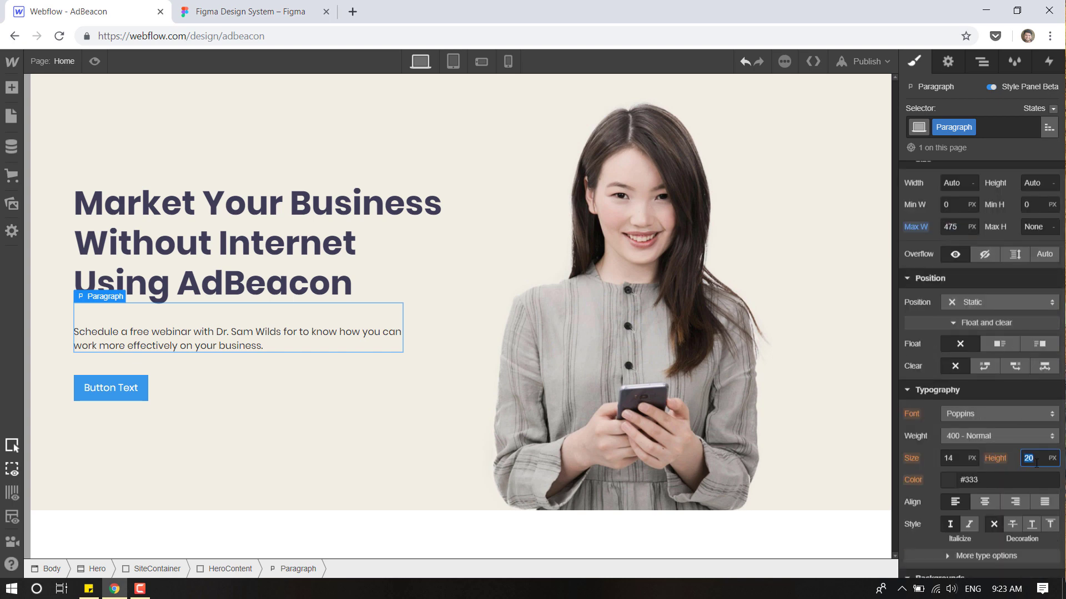
pyautogui.press('Up')
pyautogui.press('Up')
pyautogui.press('Up')
pyautogui.press('Up')
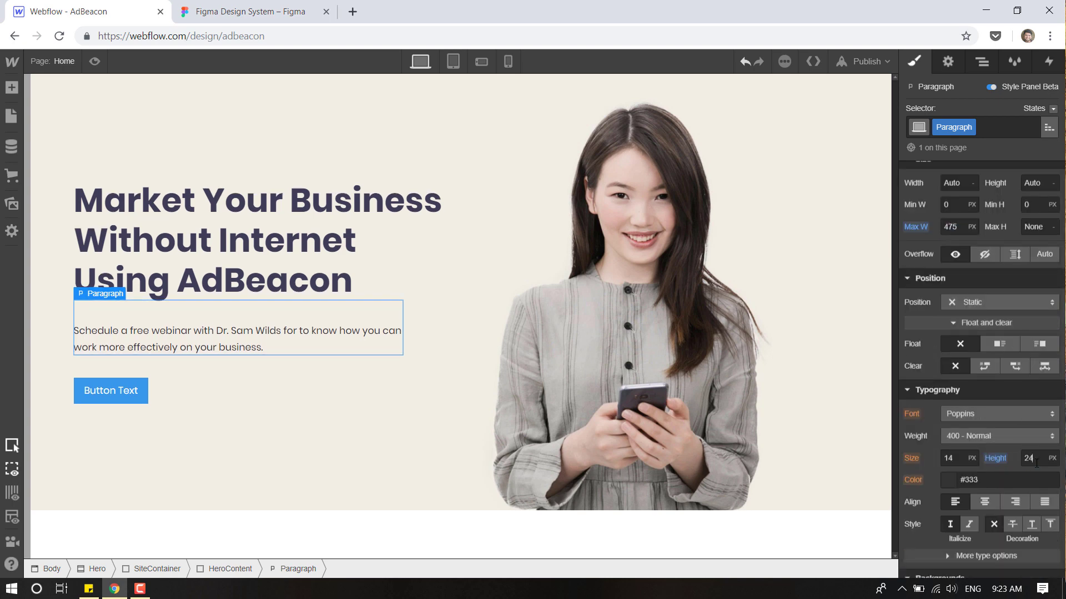
pyautogui.click(950, 480)
pyautogui.click(991, 455)
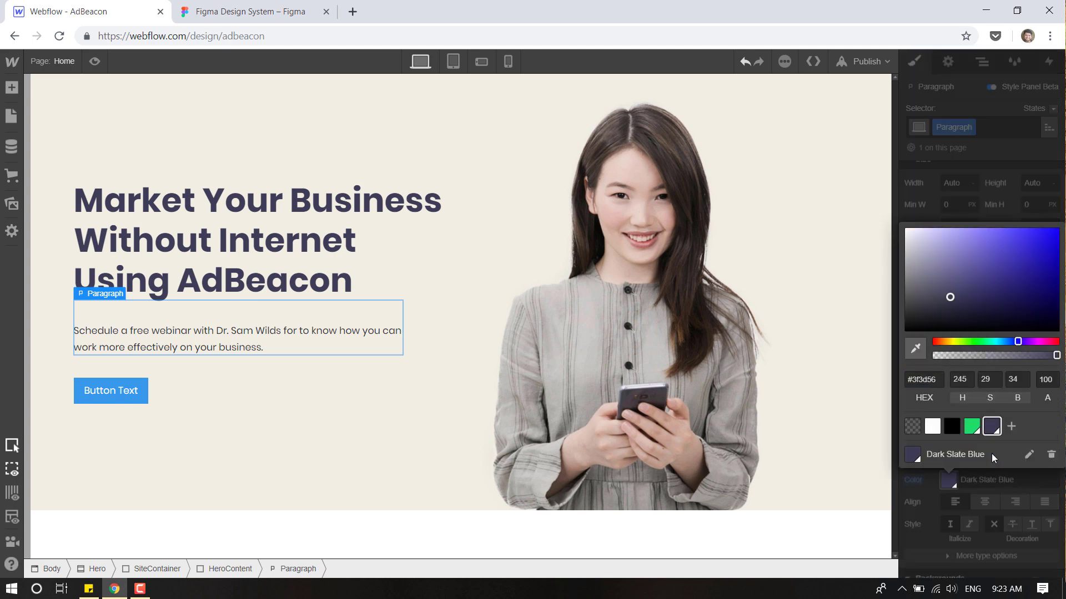
# Check the Figma text colour, then set the paragraph colour's opacity to 71%.
pyautogui.click(253, 11)
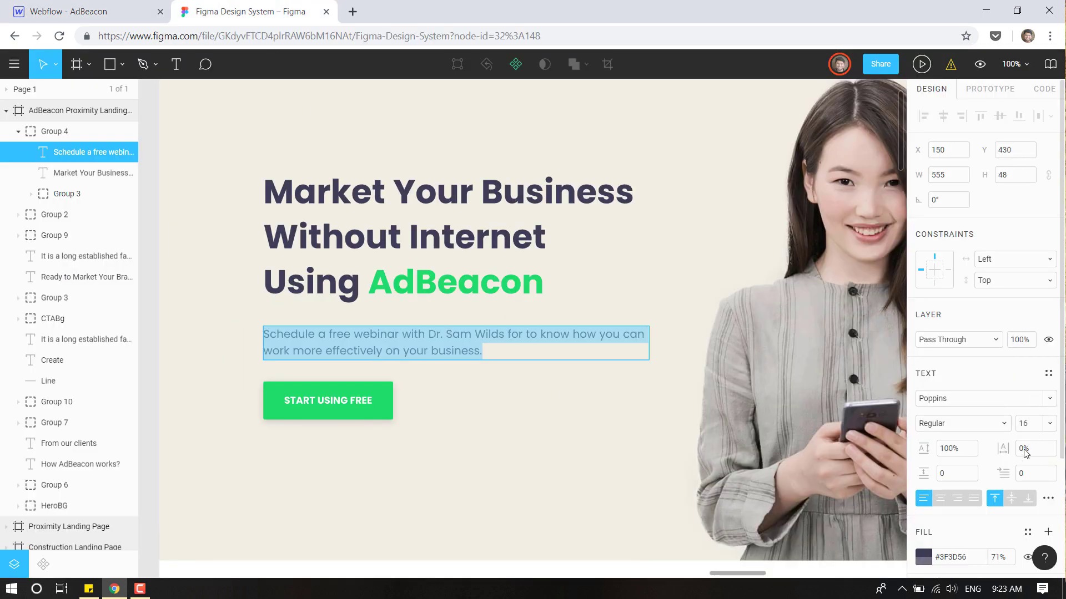
pyautogui.scroll(-1, 1026, 371)
pyautogui.scroll(-2, 1026, 370)
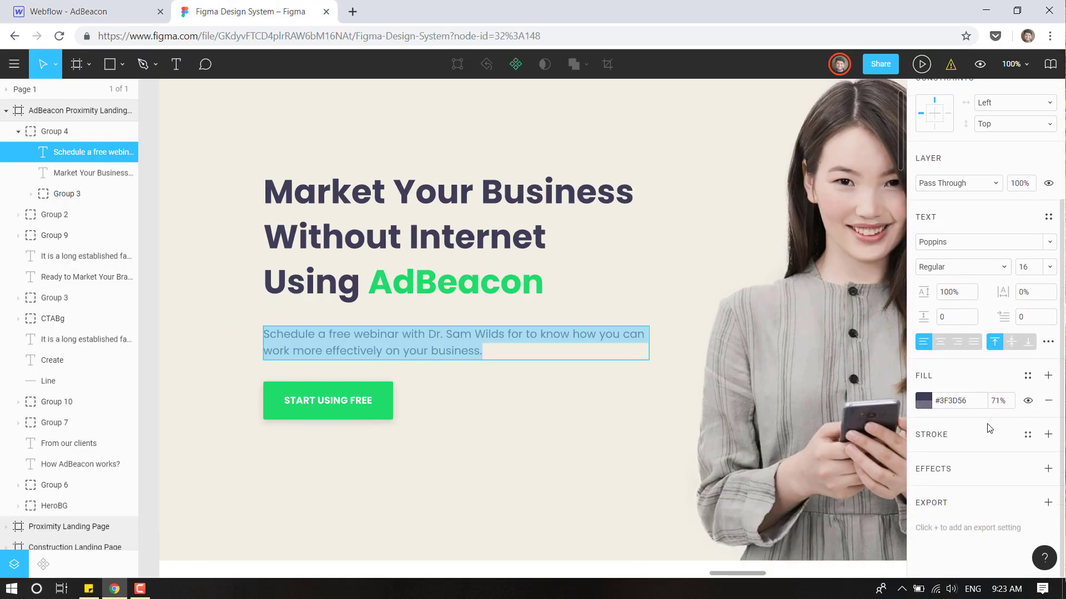
pyautogui.click(89, 11)
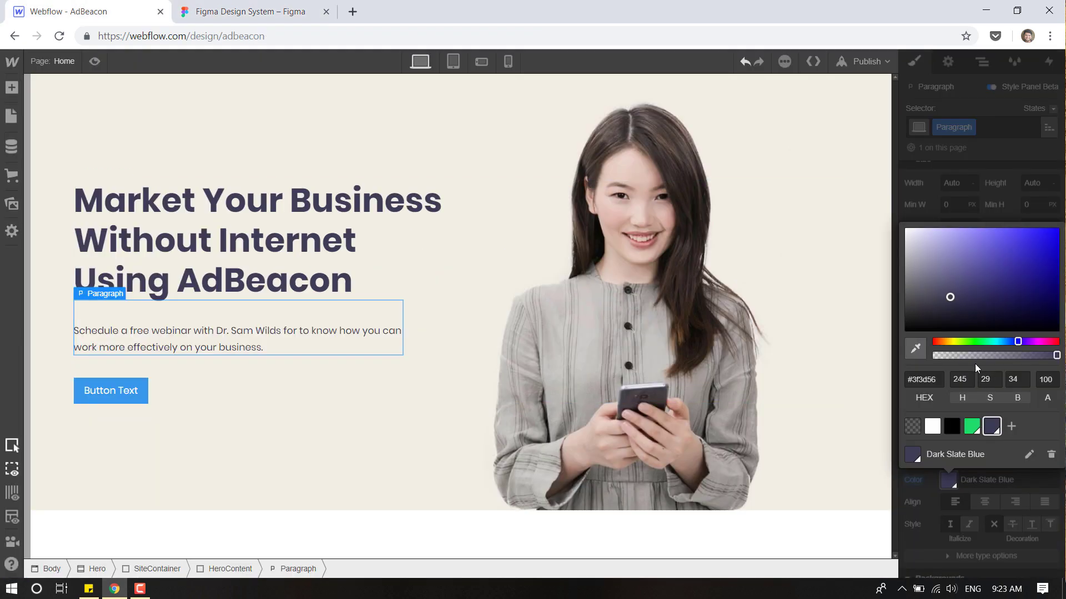
pyautogui.click(1052, 380)
pyautogui.doubleClick(1052, 380)
pyautogui.write('71')
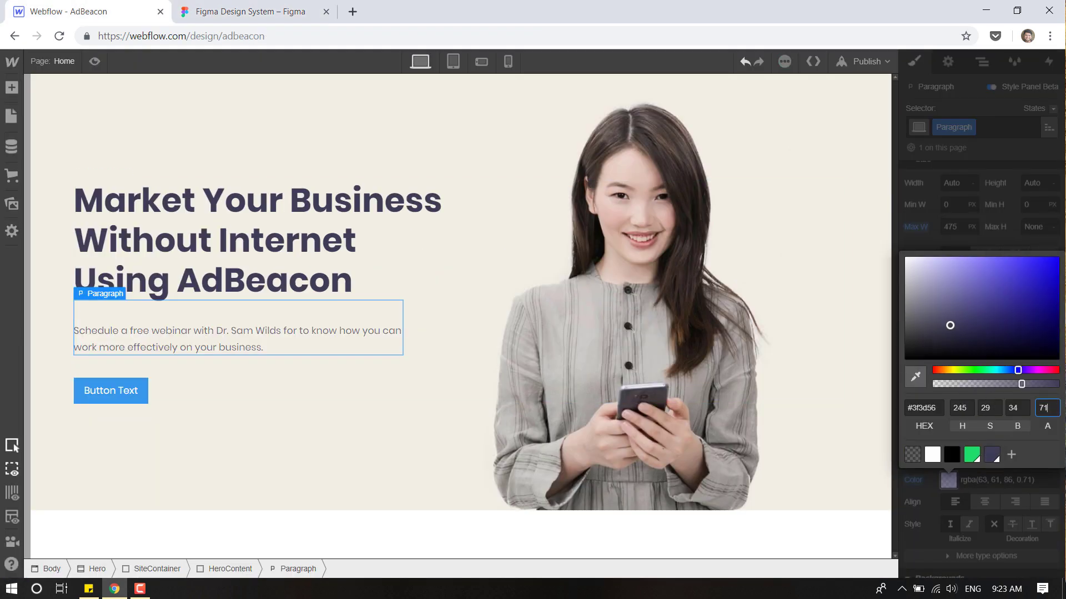
# Set the hero paragraph's font size to 16 px after rechecking the Figma text settings.
pyautogui.click(216, 8)
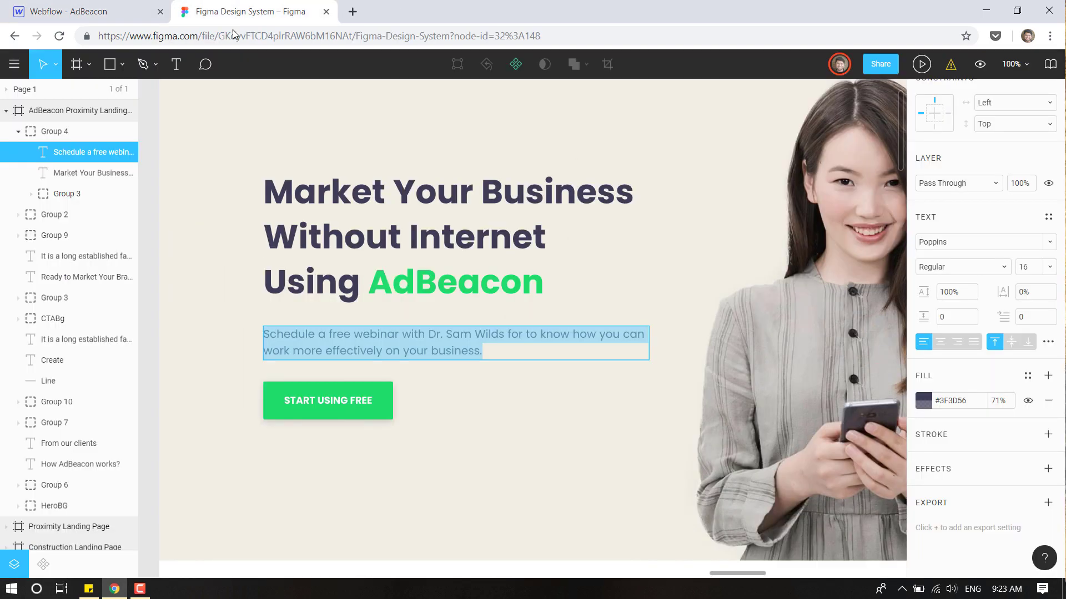
pyautogui.click(83, 5)
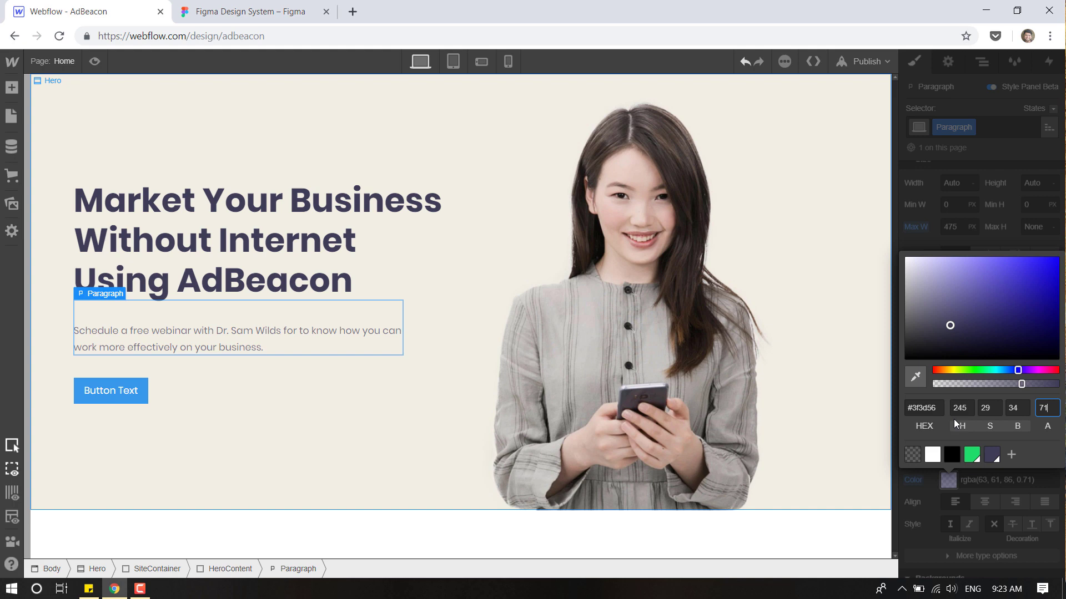
pyautogui.click(1037, 489)
pyautogui.click(957, 459)
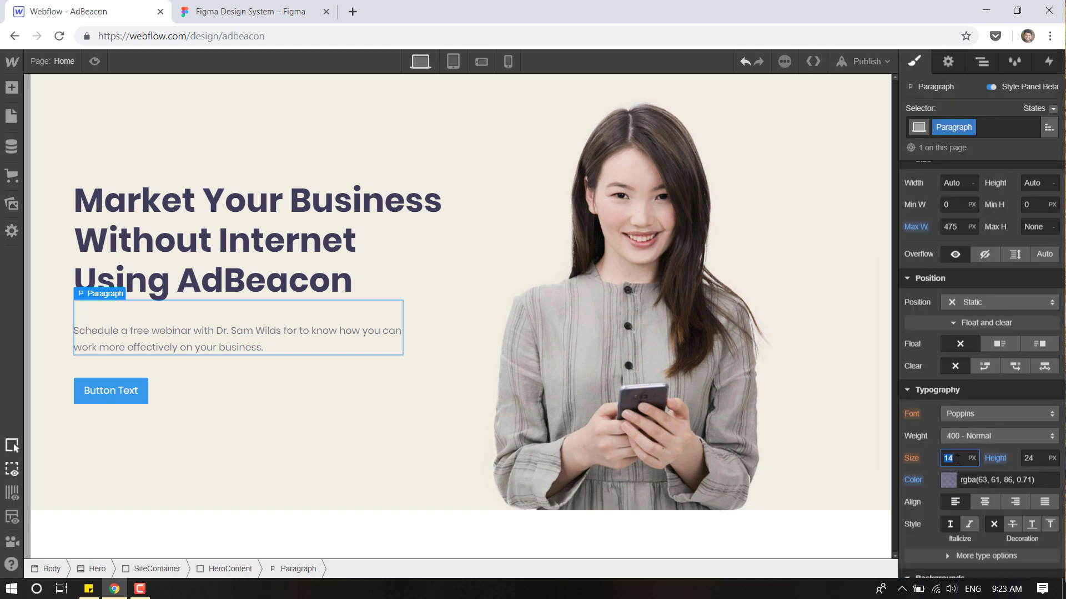
pyautogui.write('16')
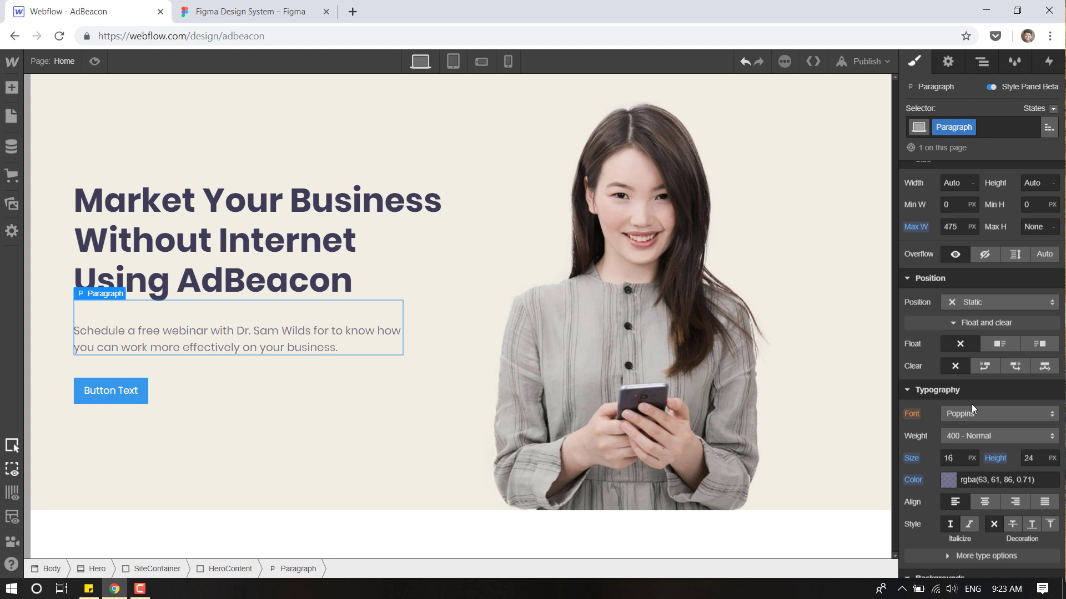
pyautogui.click(983, 388)
pyautogui.click(953, 227)
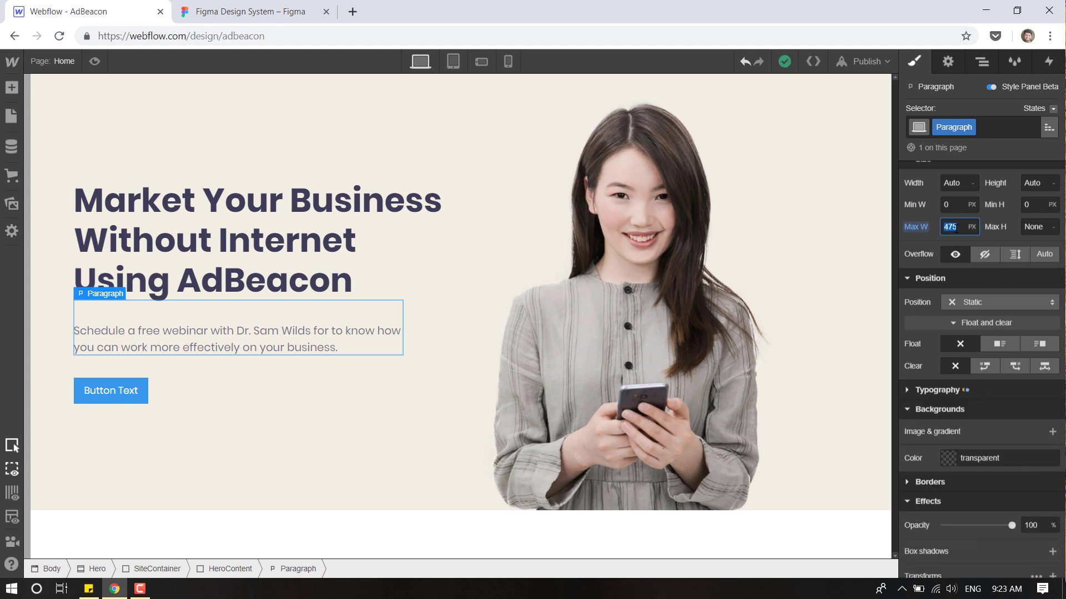
# Adjust the hero paragraph's maximum width to 545 px and check its wrapping.
pyautogui.press('Up')
pyautogui.press('Up')
pyautogui.press('Up')
pyautogui.press('Up')
pyautogui.press('Up')
pyautogui.press('Up')
pyautogui.press('Up')
pyautogui.press('Up')
pyautogui.press('Up')
pyautogui.press('Up')
pyautogui.press('Up')
pyautogui.press('Up')
pyautogui.press('Up')
pyautogui.press('Up')
pyautogui.press('Up')
pyautogui.press('Up')
pyautogui.press('Up')
pyautogui.press('Up')
pyautogui.press('Up')
pyautogui.press('Up')
pyautogui.press('Up')
pyautogui.press('Up')
pyautogui.press('Up')
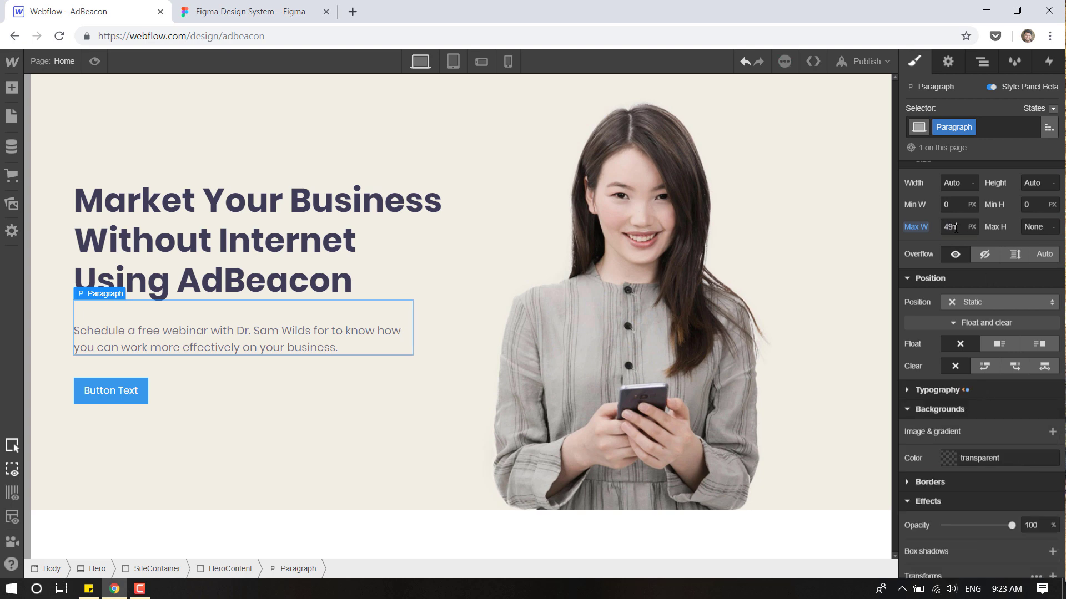
pyautogui.press('Up')
pyautogui.press('Up')
pyautogui.press('Up')
pyautogui.press('Up')
pyautogui.press('Up')
pyautogui.press('Up')
pyautogui.press('Up')
pyautogui.press('Up')
pyautogui.press('Up')
pyautogui.press('Up')
pyautogui.press('Up')
pyautogui.press('Up')
pyautogui.press('Up')
pyautogui.press('Up')
pyautogui.press('Up')
pyautogui.press('Up')
pyautogui.press('Up')
pyautogui.press('Up')
pyautogui.press('Up')
pyautogui.press('Up')
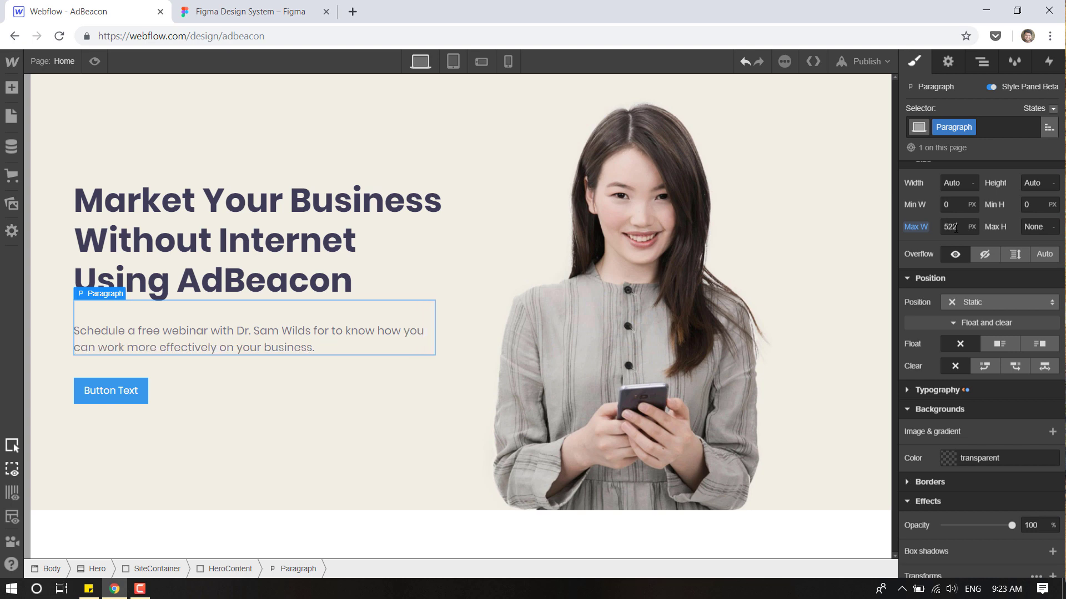
pyautogui.press('Down')
pyautogui.press('Down')
pyautogui.press('Down')
pyautogui.press('Down')
pyautogui.press('Down')
pyautogui.press('Down')
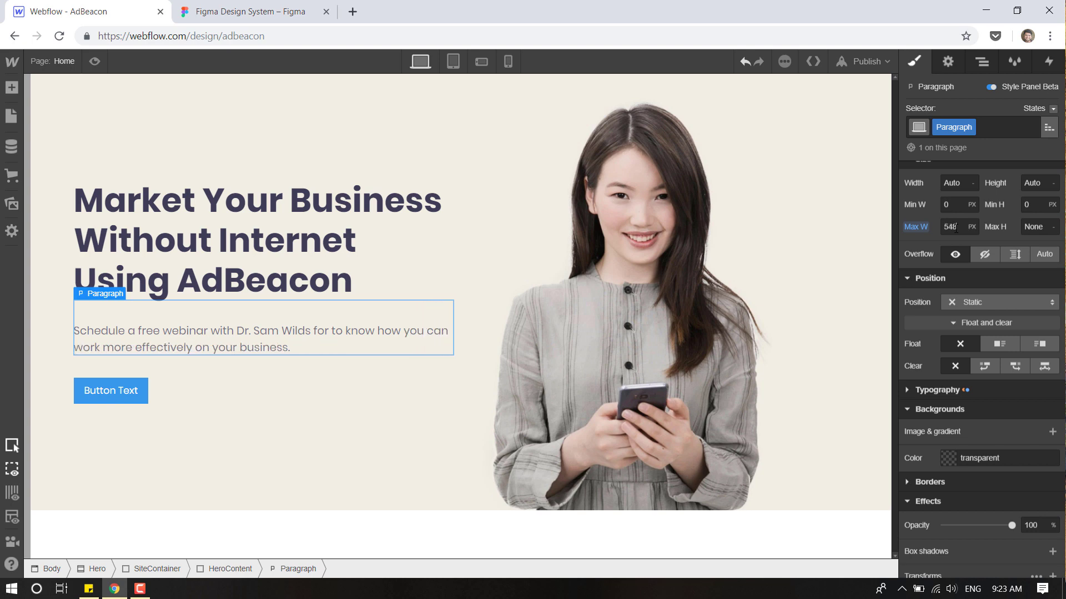
pyautogui.press('Down')
pyautogui.press('Down')
pyautogui.press('Up')
pyautogui.press('Up')
pyautogui.press('Up')
pyautogui.press('Up')
pyautogui.click(210, 462)
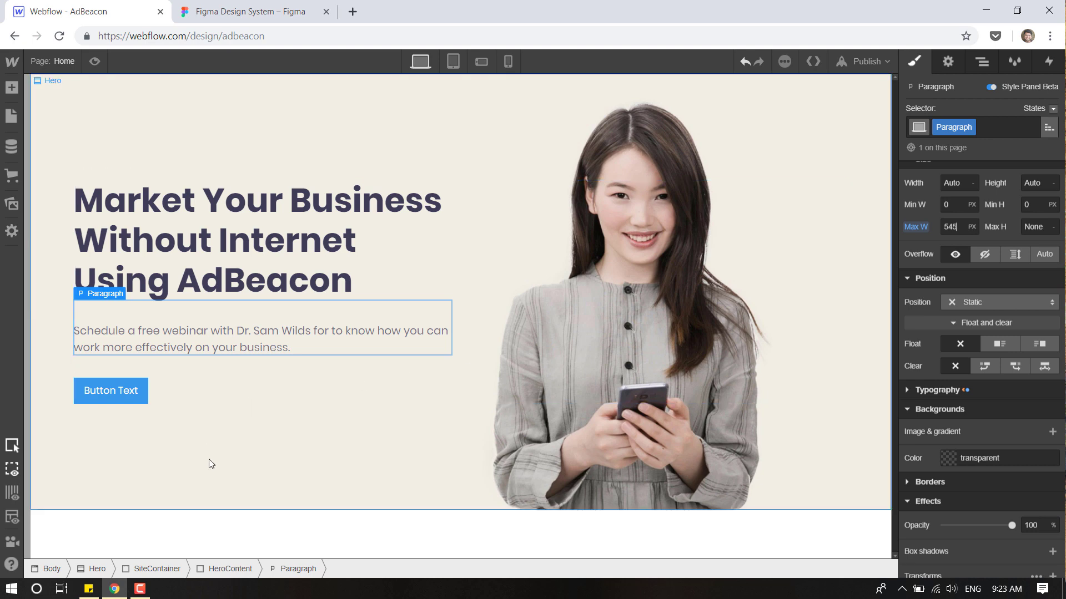
pyautogui.click(185, 338)
# Change the hero paragraph's line height to 26 px.
pyautogui.scroll(-3, 994, 401)
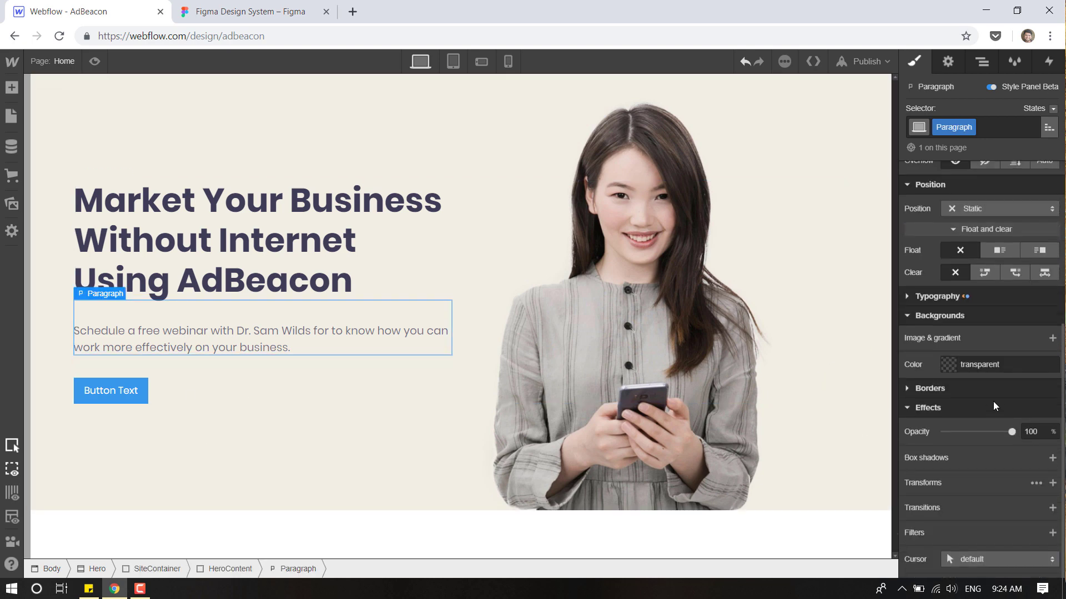
pyautogui.scroll(5, 994, 402)
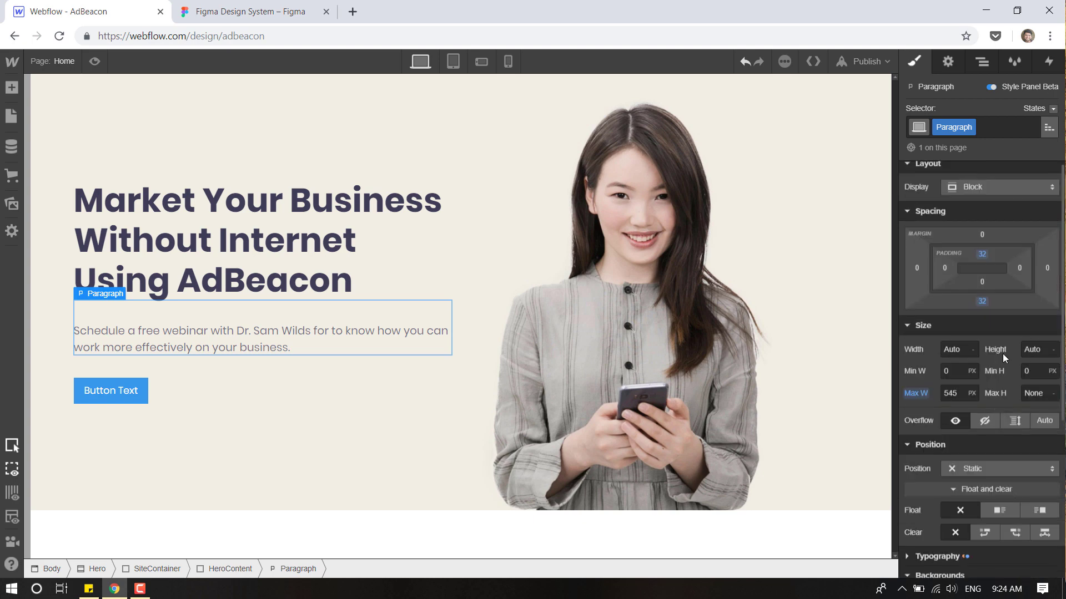
pyautogui.scroll(-5, 1005, 397)
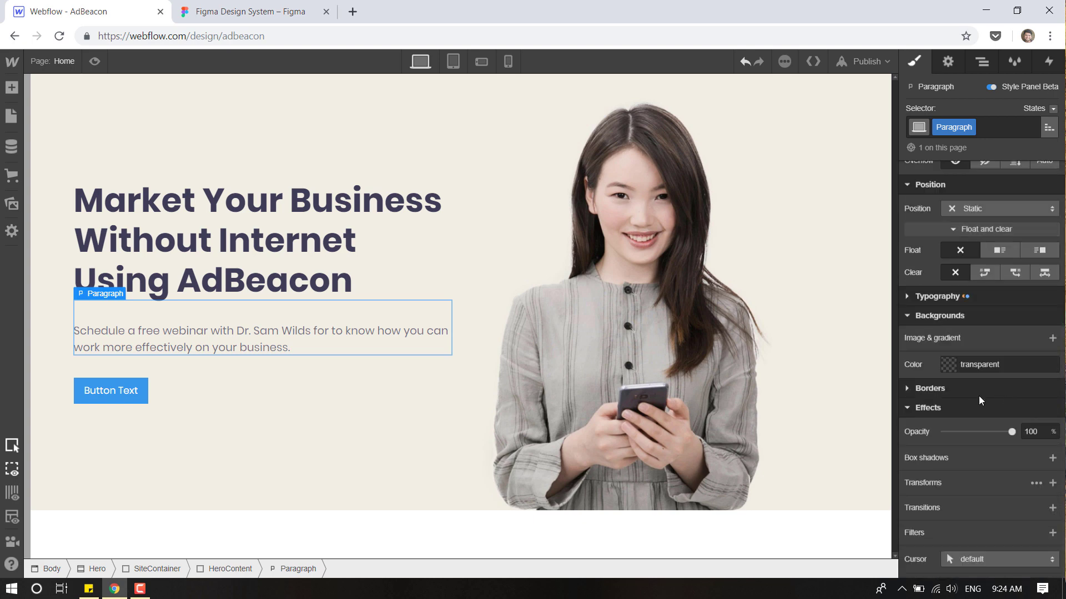
pyautogui.click(941, 295)
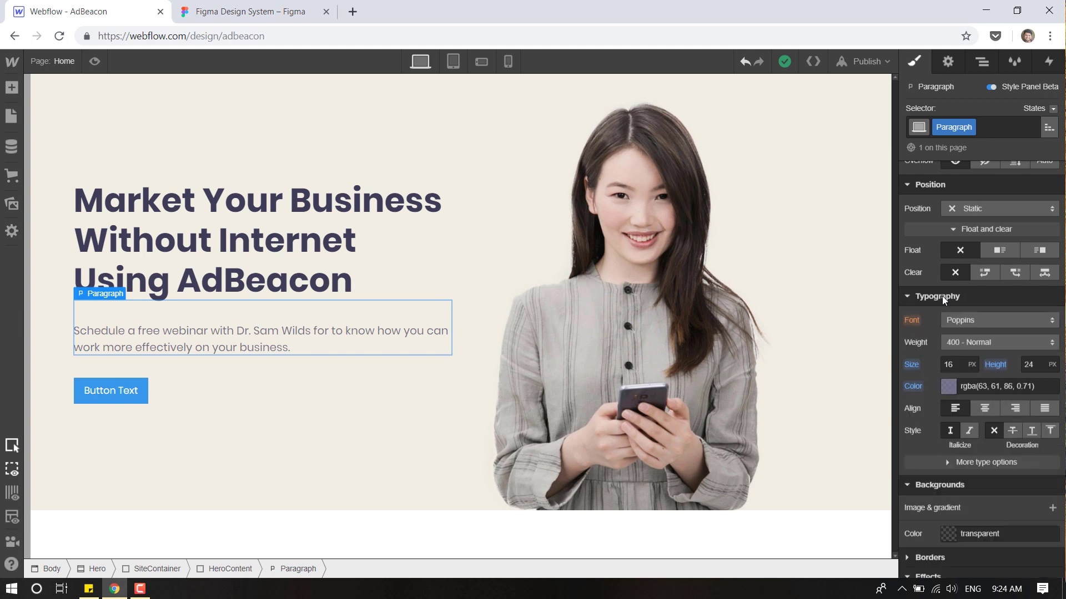
pyautogui.click(1039, 361)
pyautogui.write('26')
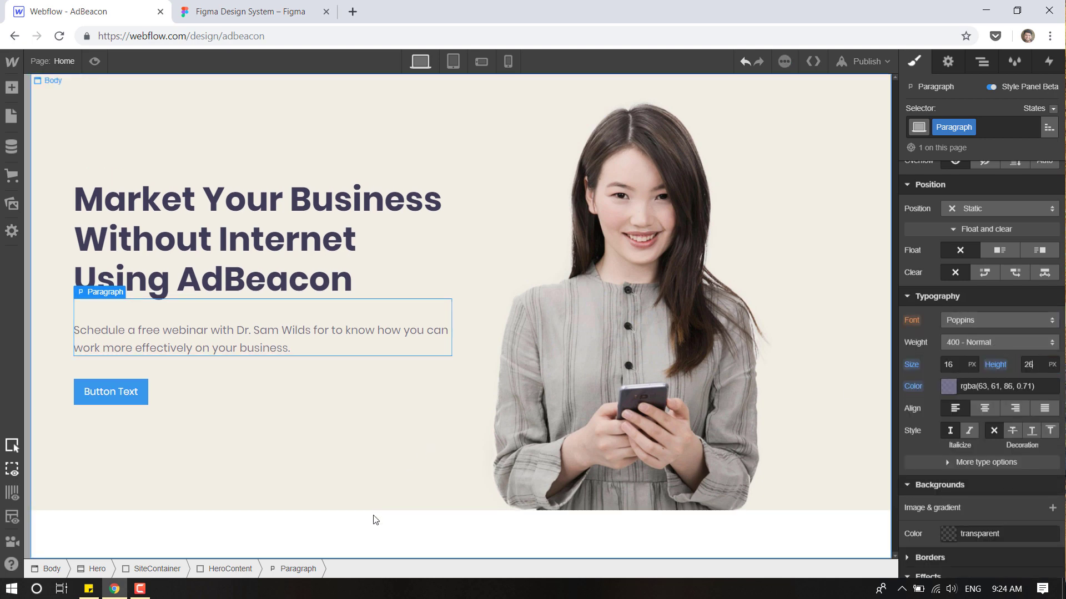
pyautogui.click(368, 532)
# Preview the Webflow page and compare it with the Figma design.
pyautogui.click(95, 59)
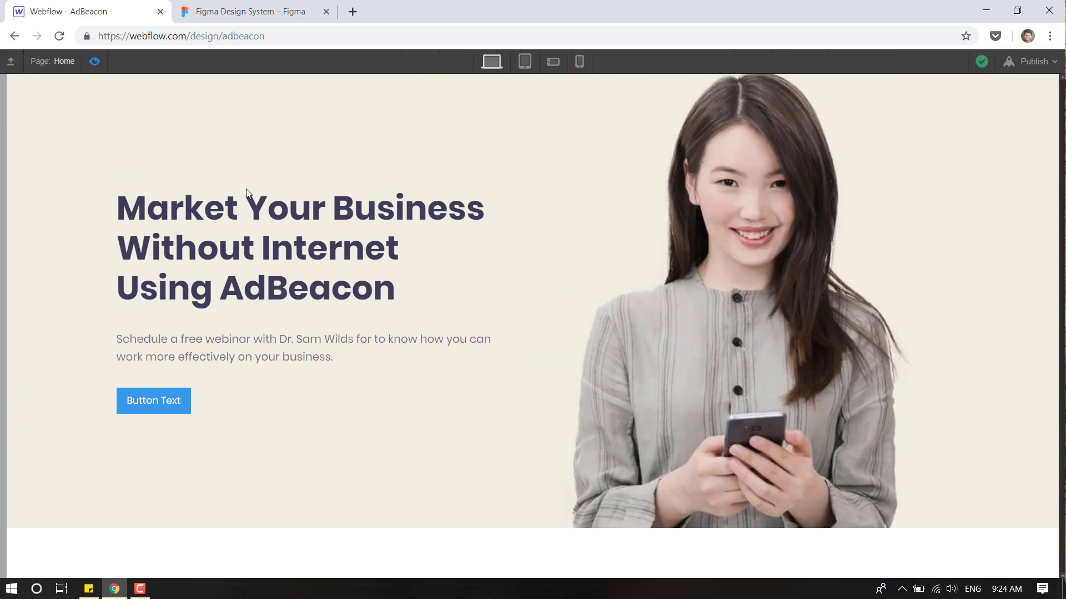
pyautogui.hotkey('ctrl', 'Tab')
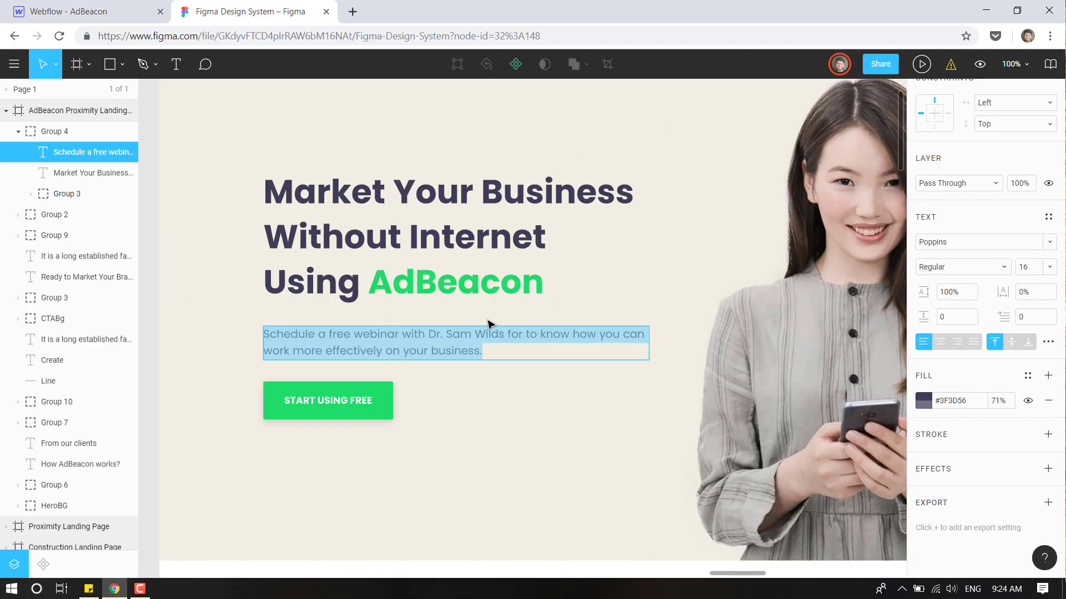
pyautogui.click(118, 4)
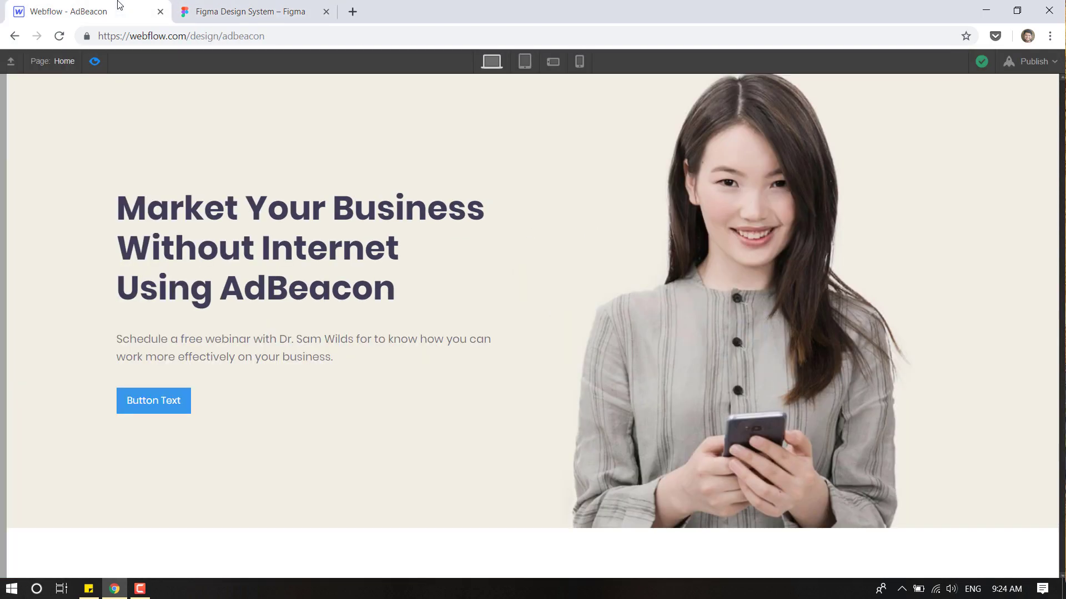
pyautogui.click(232, 4)
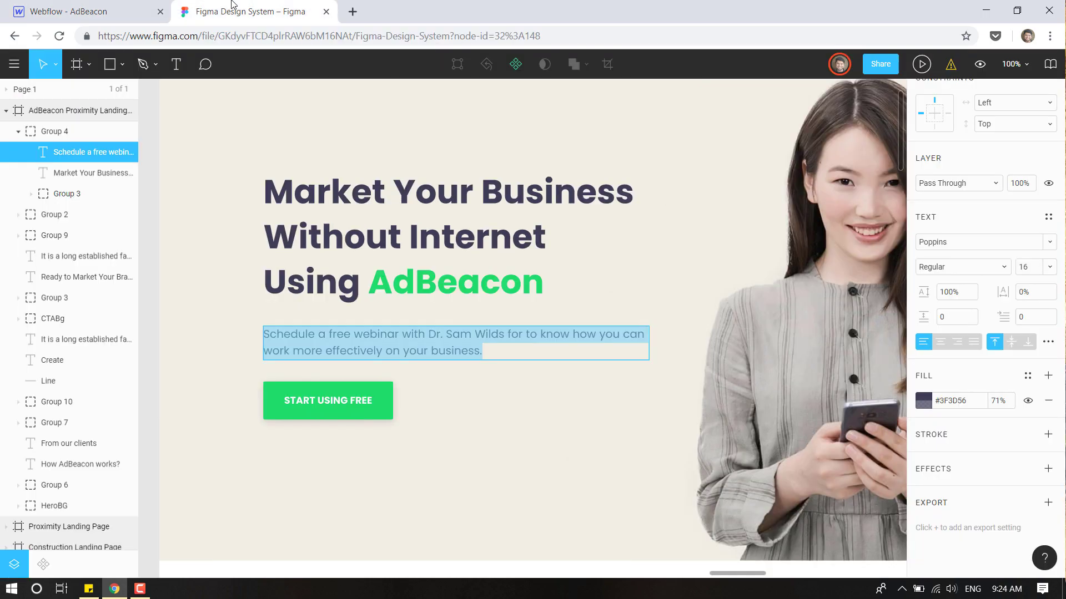
pyautogui.click(105, 5)
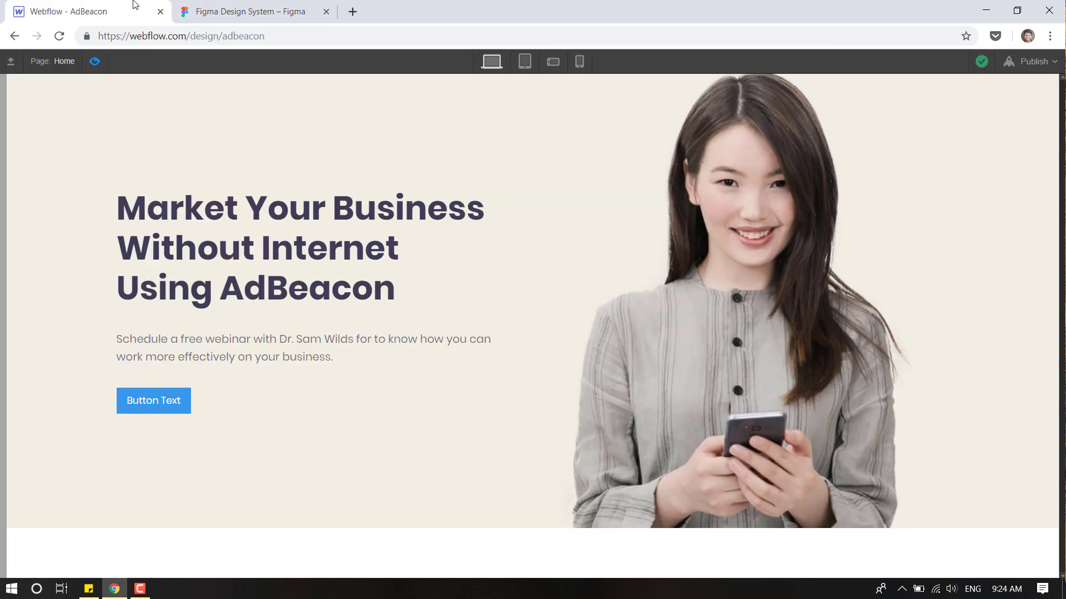
pyautogui.click(198, 5)
pyautogui.press('Escape')
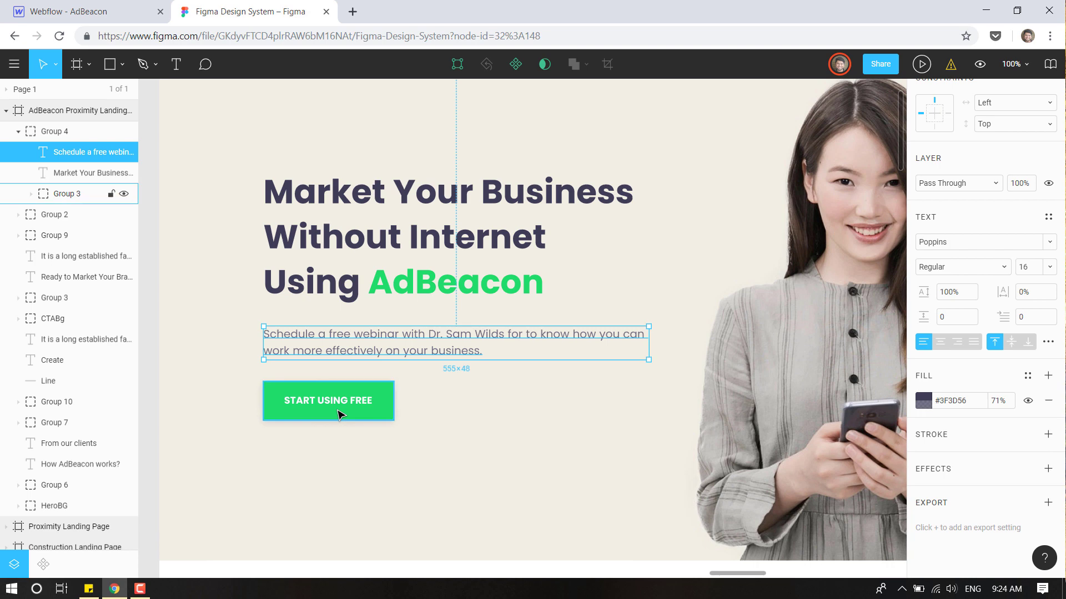
pyautogui.click(293, 418)
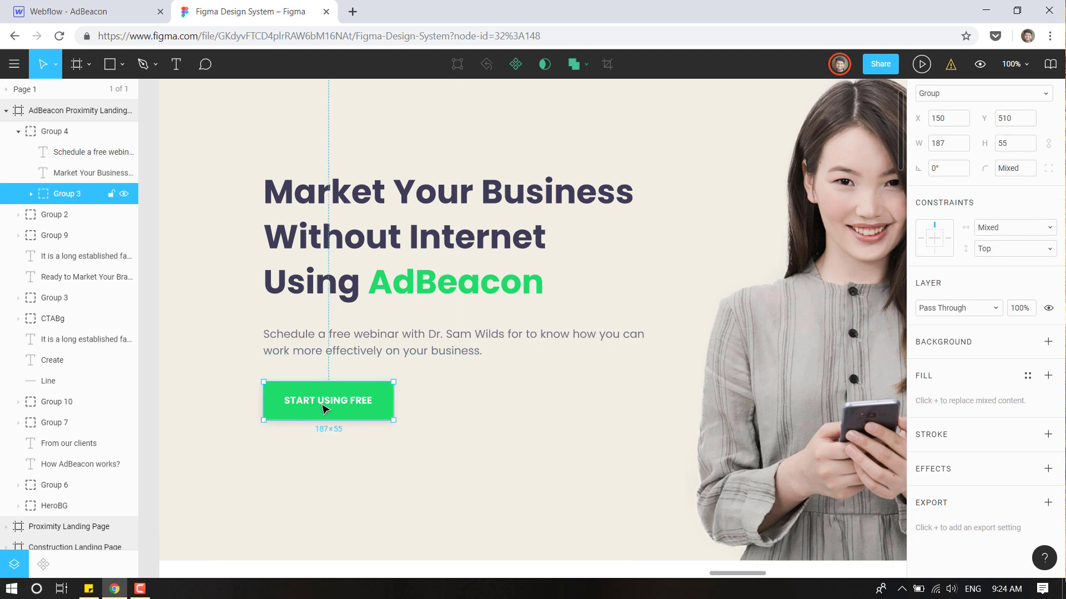
pyautogui.click(105, 6)
pyautogui.click(221, 5)
pyautogui.click(83, 11)
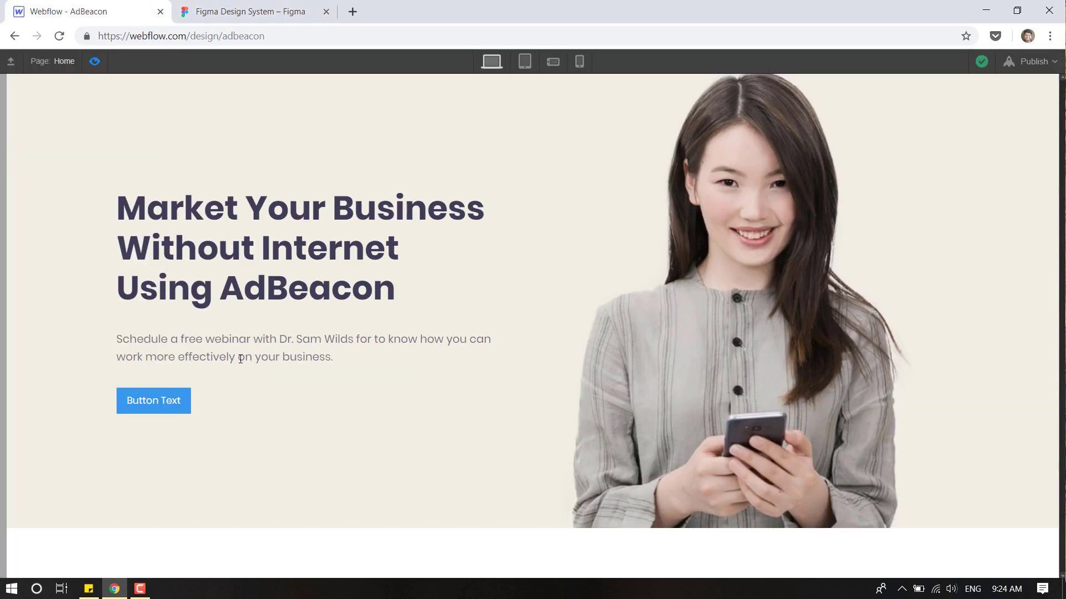
# Leave preview and give the hero button a new class named 'button'.
pyautogui.click(95, 62)
pyautogui.click(119, 392)
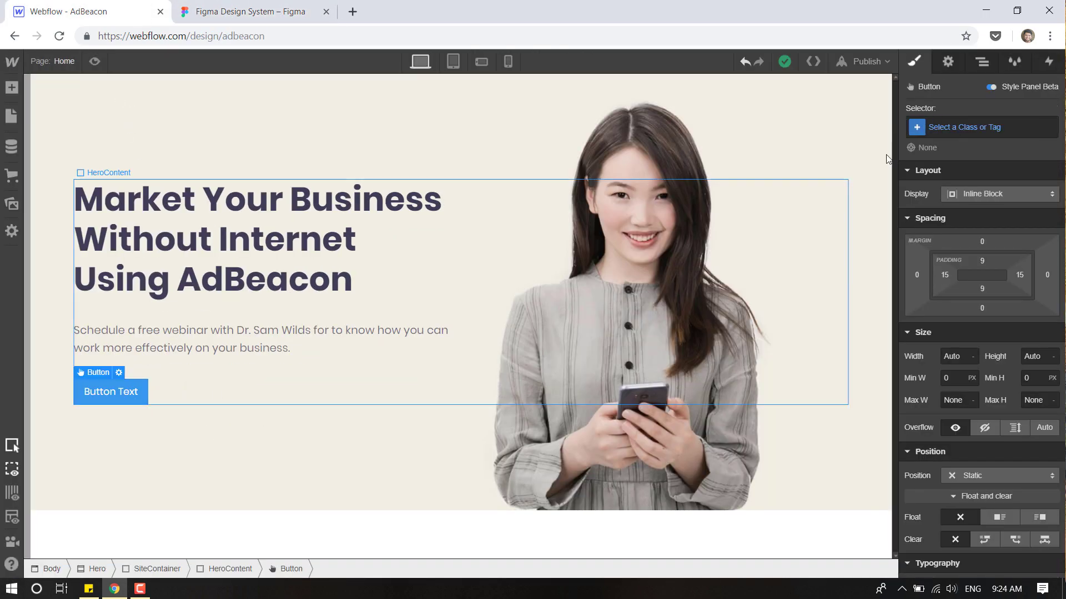
pyautogui.click(942, 127)
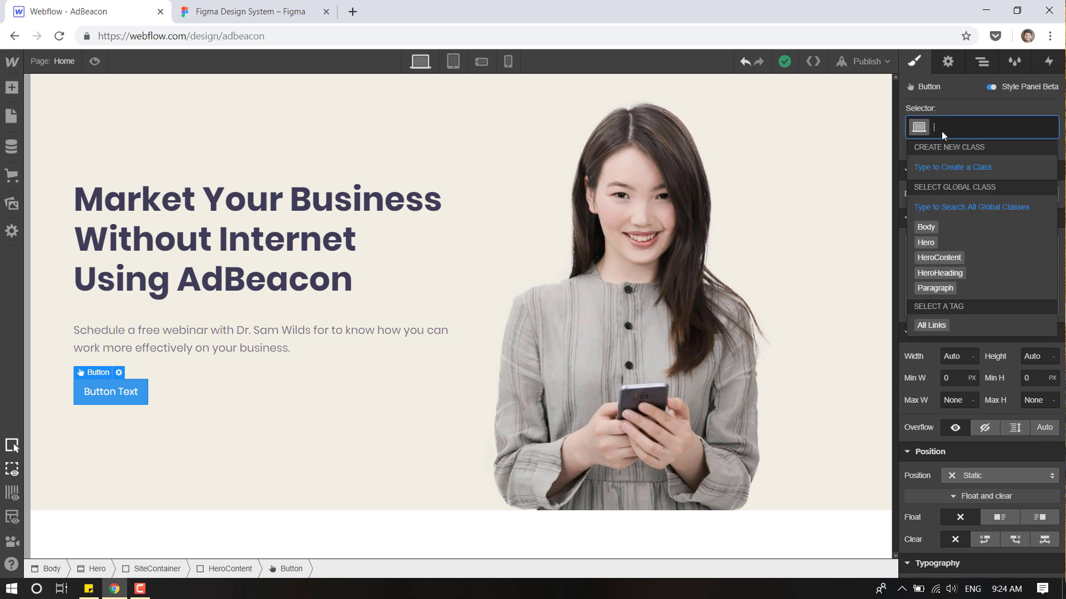
pyautogui.write('button')
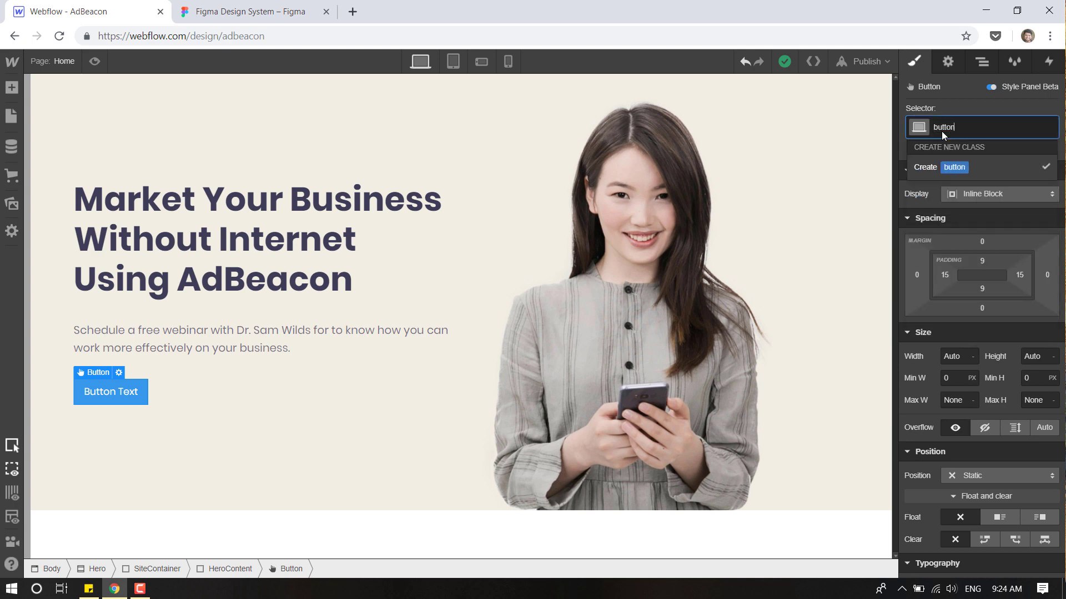
pyautogui.press('Return')
# Make the button background Lime Green.
pyautogui.scroll(-8, 980, 390)
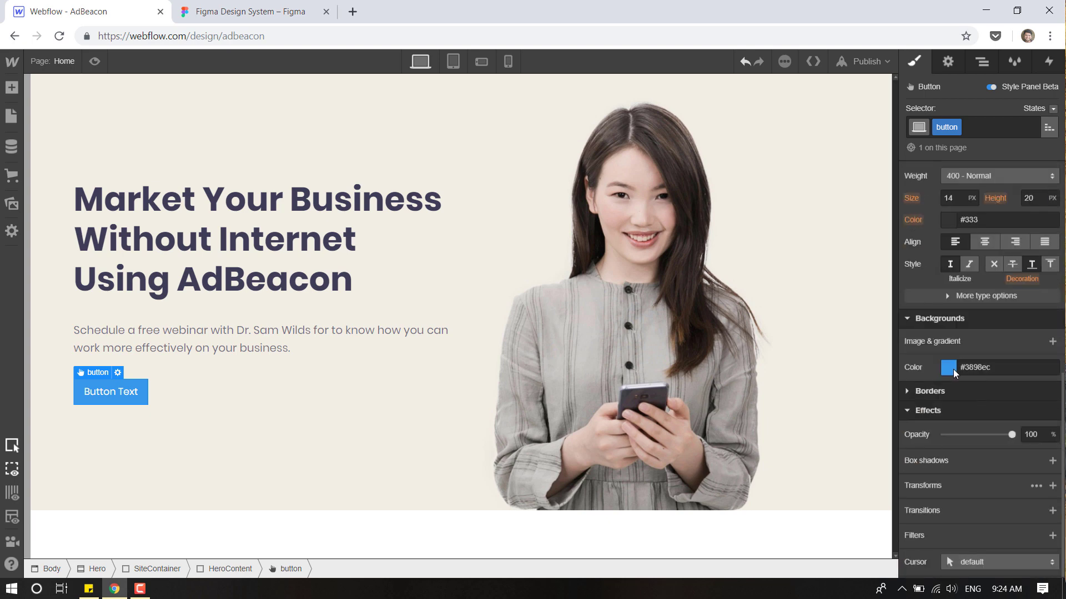
pyautogui.click(953, 369)
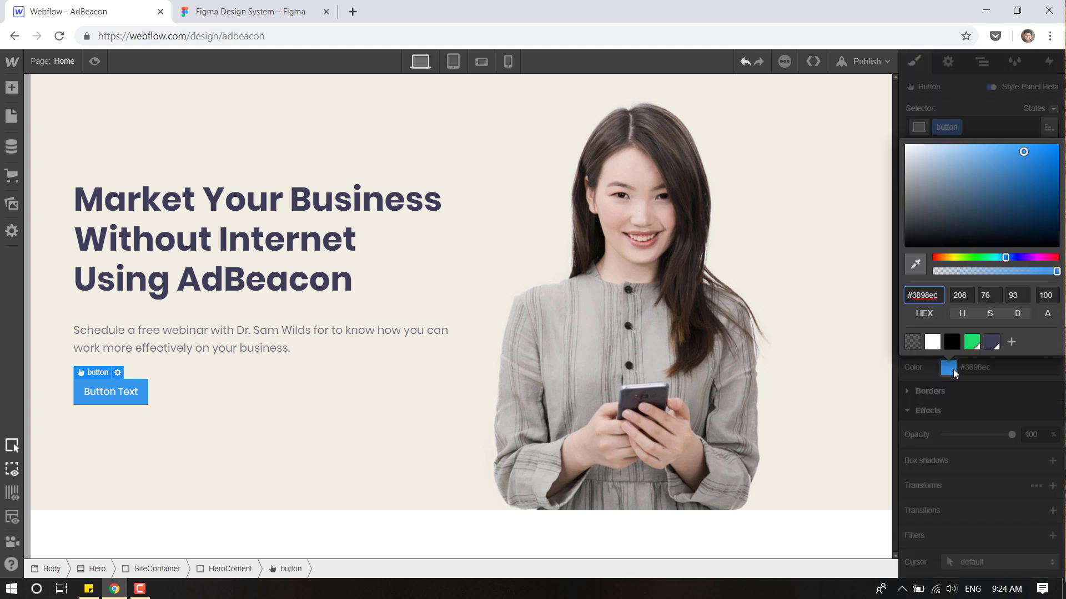
pyautogui.click(971, 342)
pyautogui.click(992, 381)
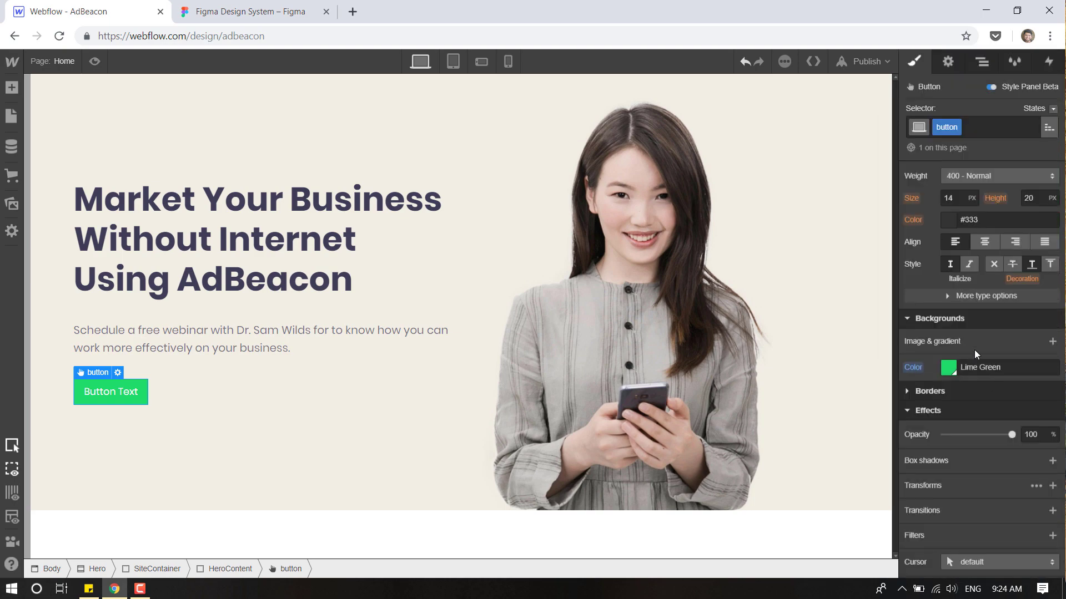
pyautogui.scroll(2, 974, 350)
# Check the Figma button text and make the button text 700 - Bold.
pyautogui.click(238, 11)
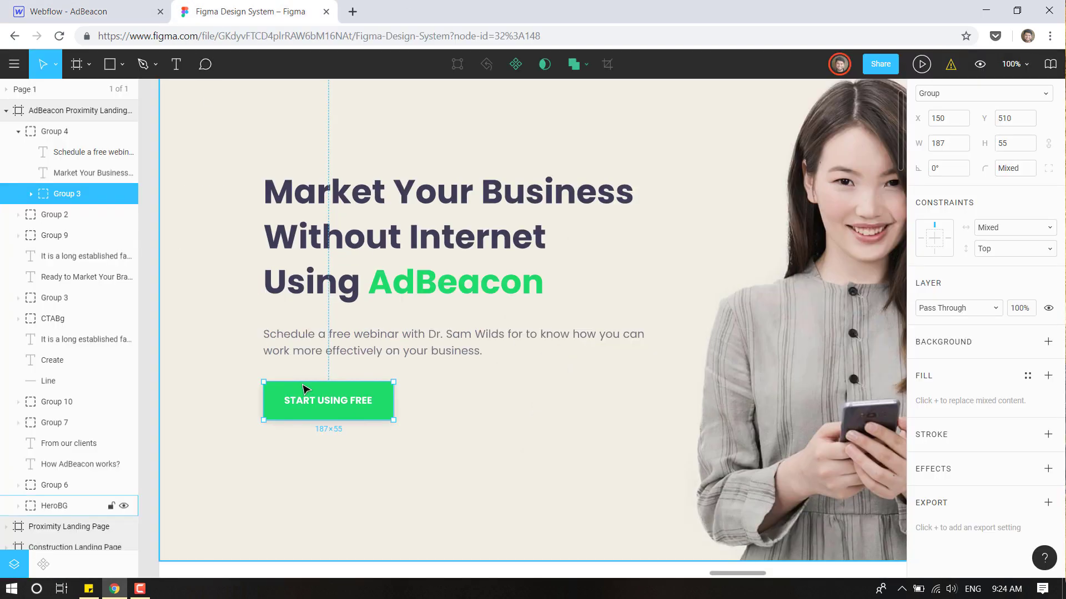
pyautogui.doubleClick(331, 400)
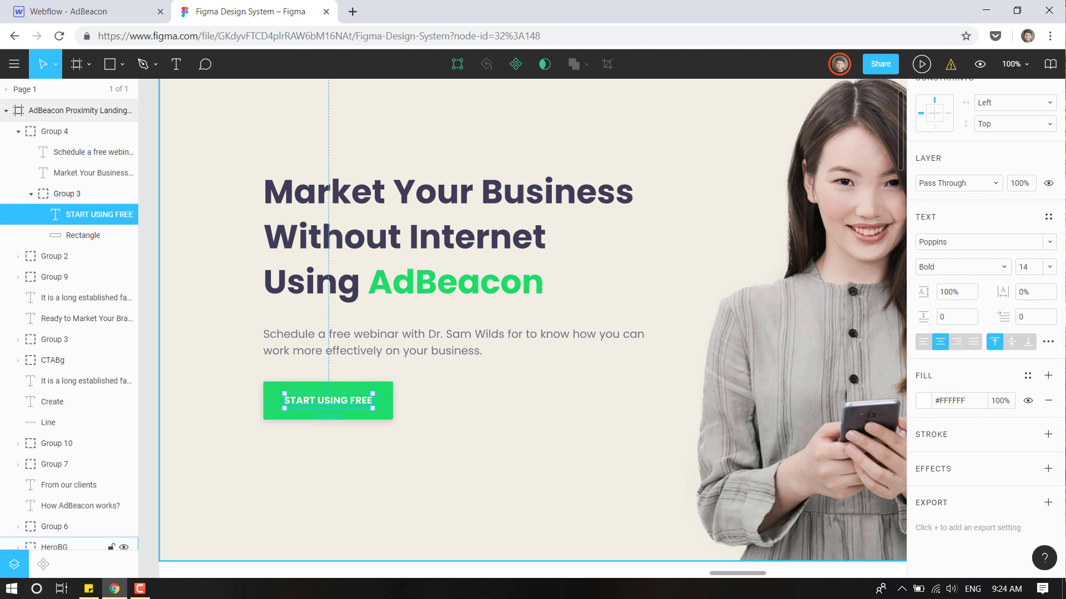
pyautogui.click(61, 11)
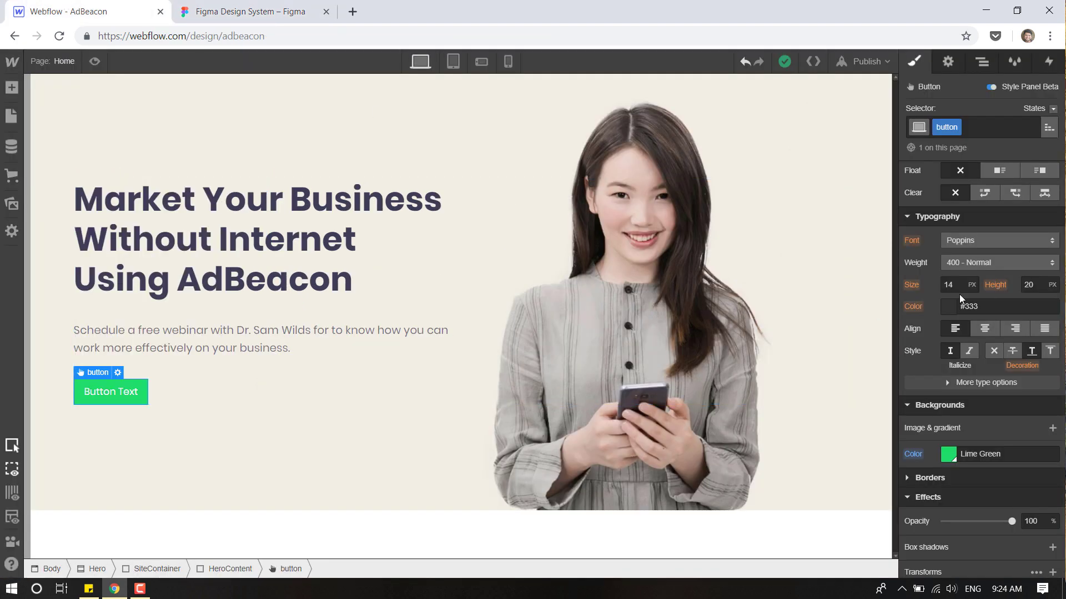
pyautogui.click(994, 267)
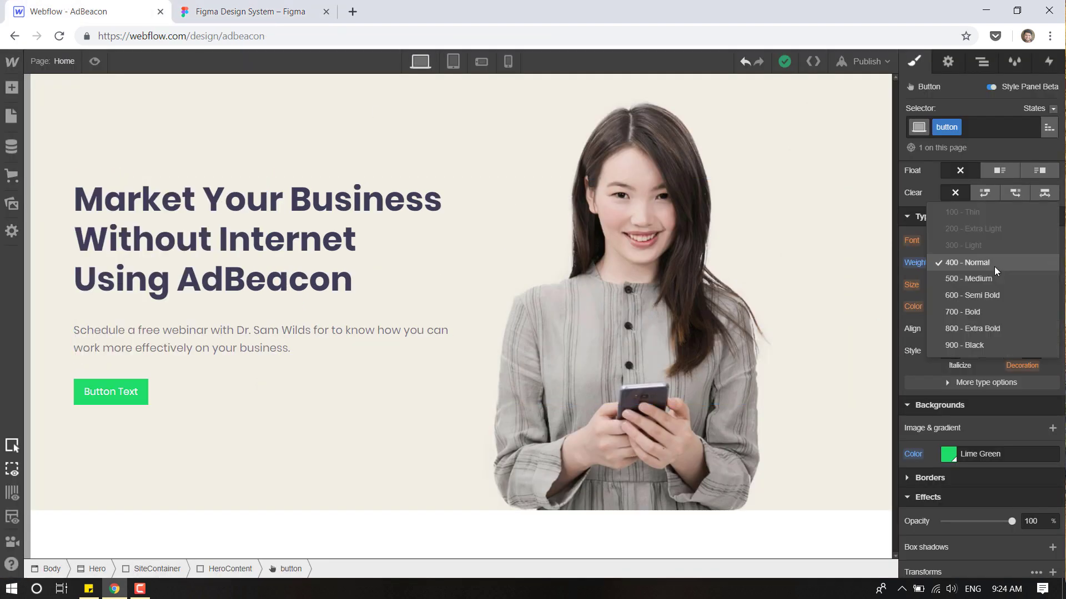
pyautogui.click(975, 313)
# Compare the button with the design and measure its 17 and 30 px padding in Figma.
pyautogui.click(216, 6)
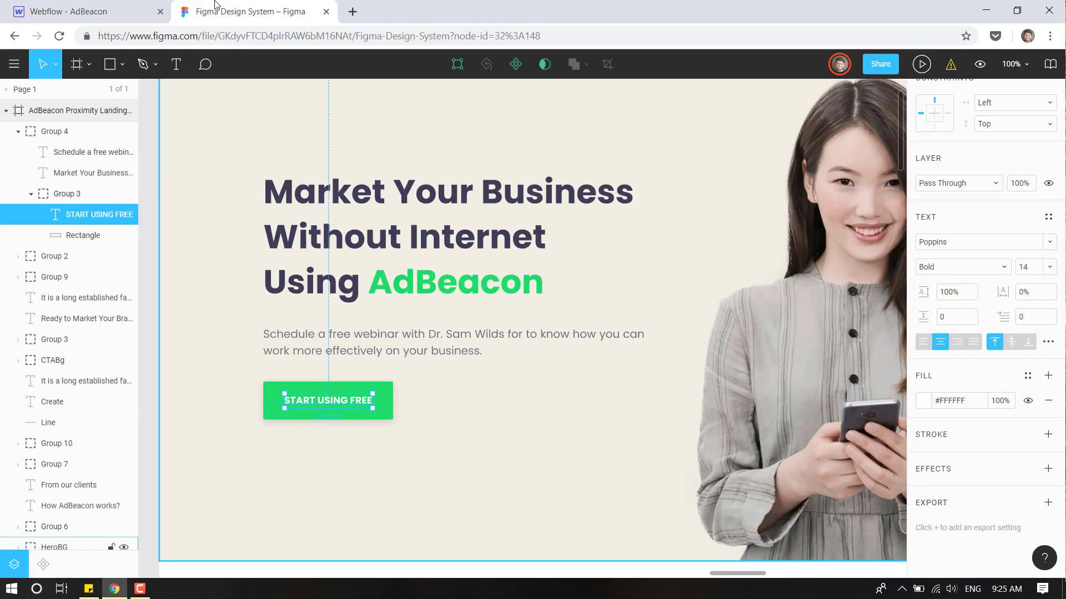
pyautogui.click(146, 8)
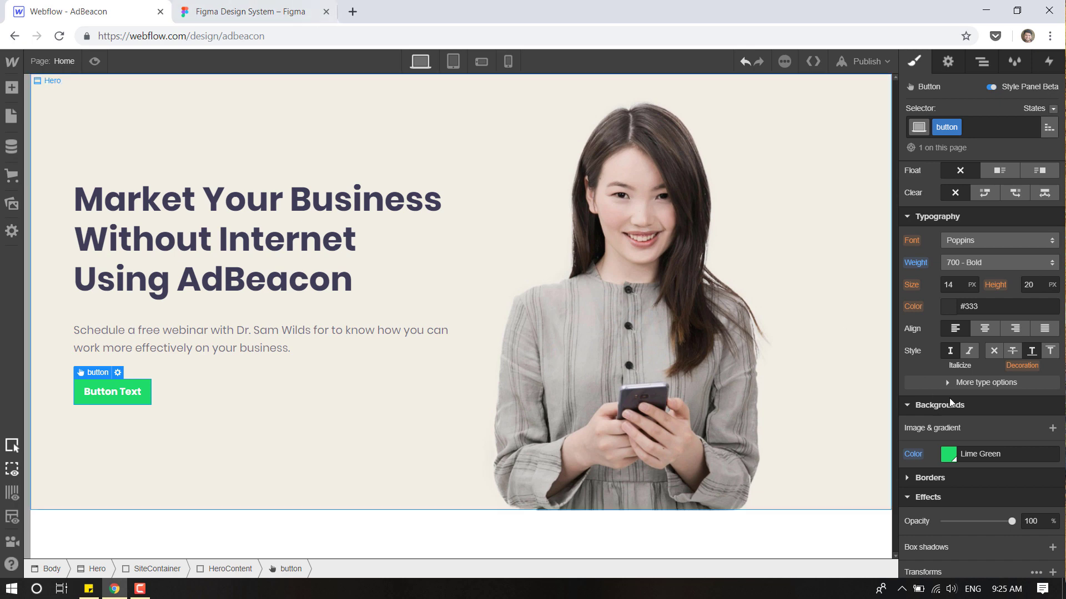
pyautogui.click(238, 6)
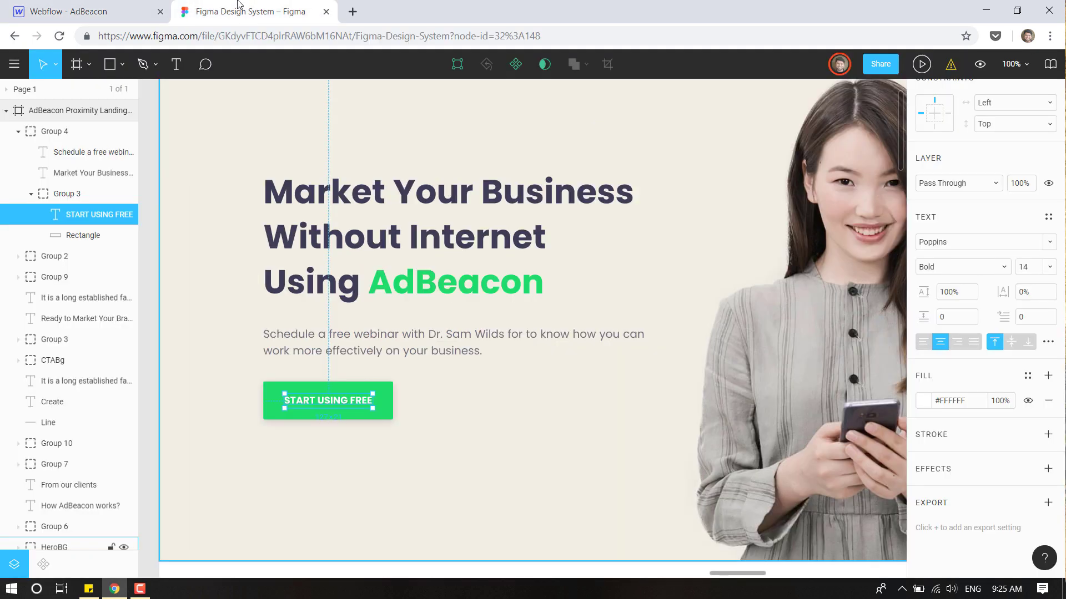
pyautogui.click(110, 6)
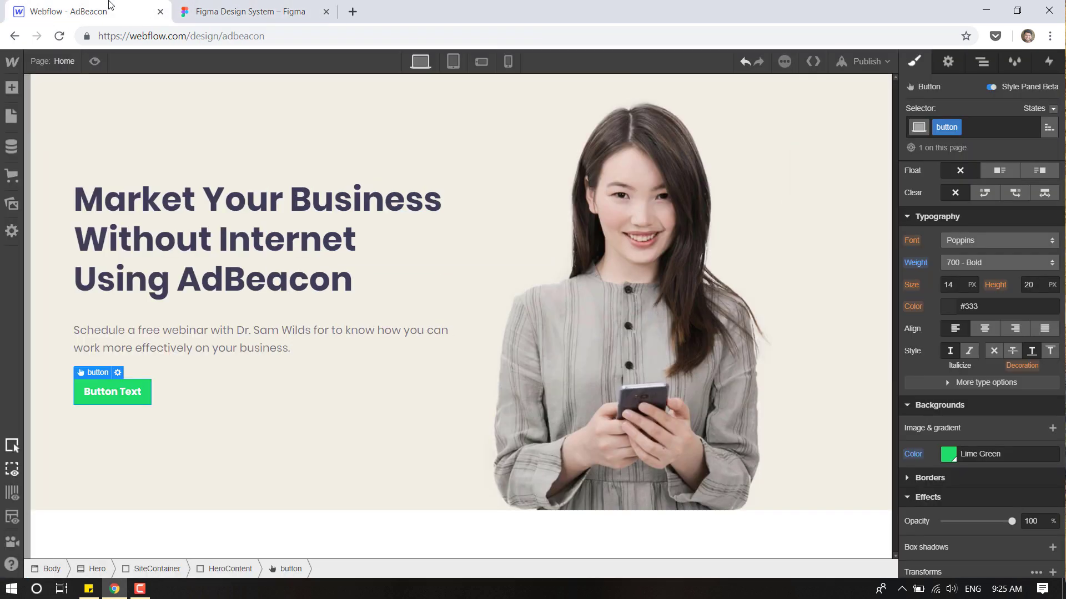
pyautogui.click(249, 11)
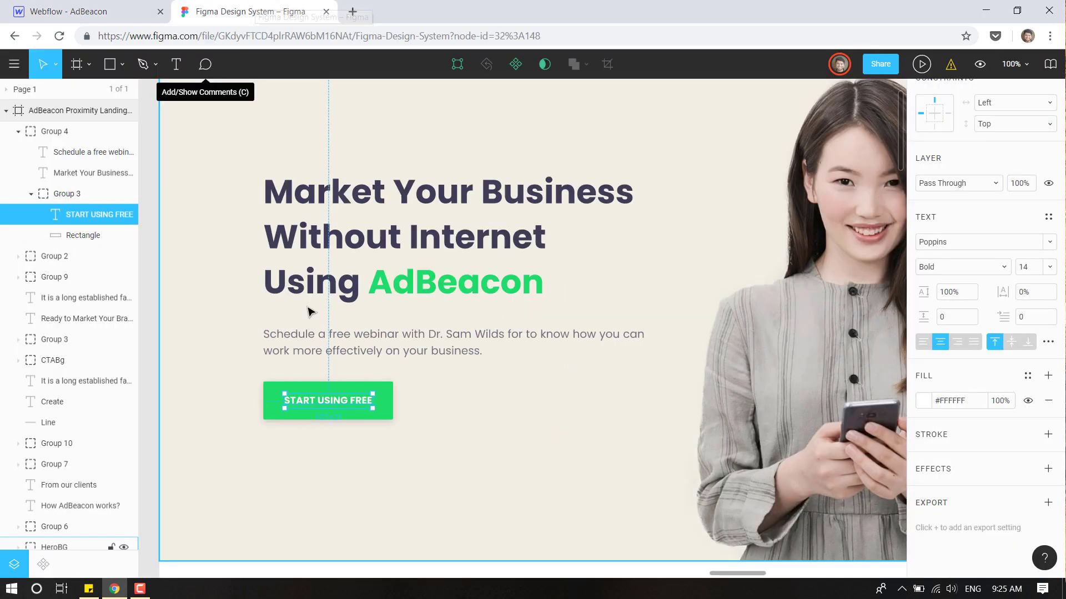
pyautogui.press('alt')
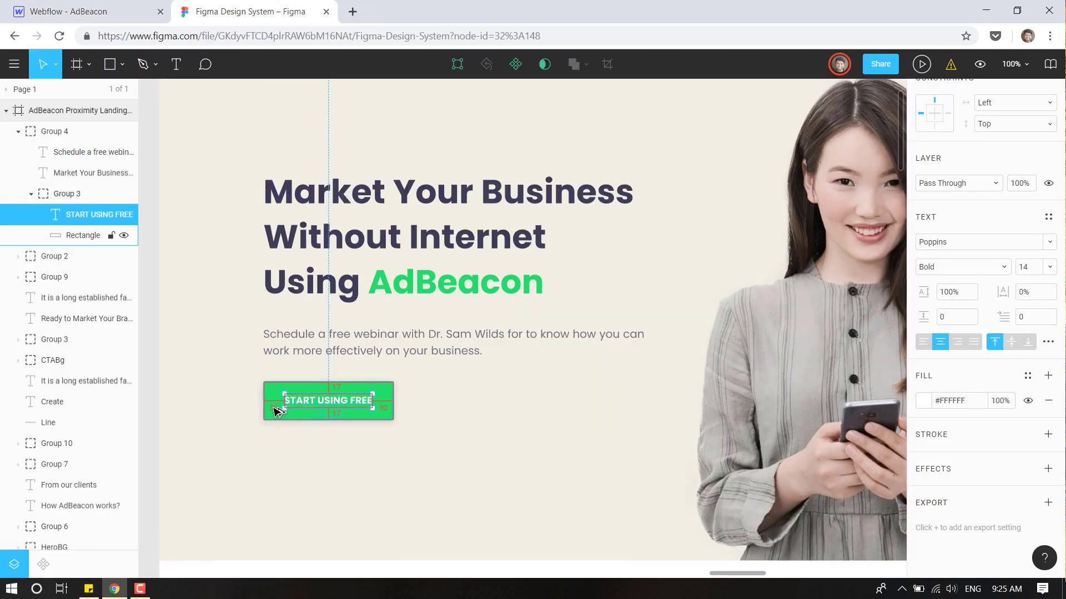
pyautogui.click(89, 11)
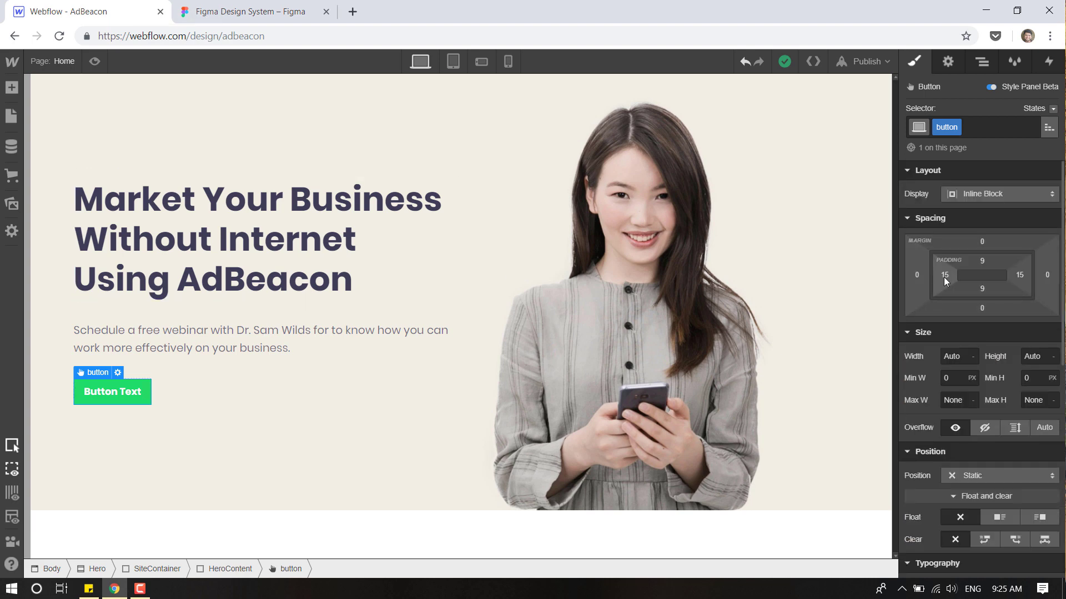
# Set the button's left padding to 30 px, also entering 30 in the right margin.
pyautogui.click(945, 276)
pyautogui.write('30')
pyautogui.press('Return')
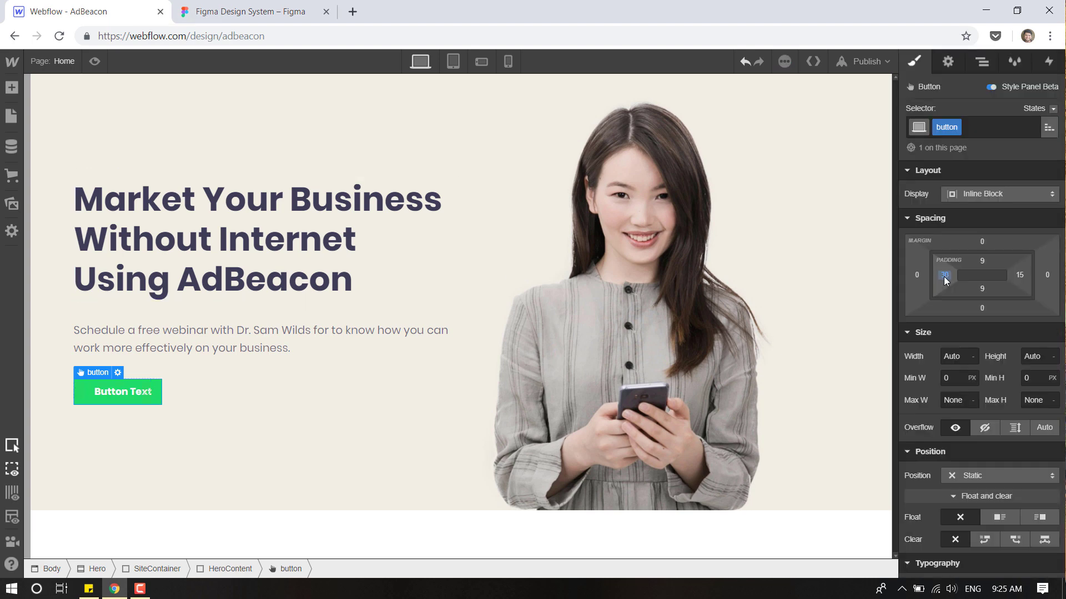
pyautogui.click(1047, 275)
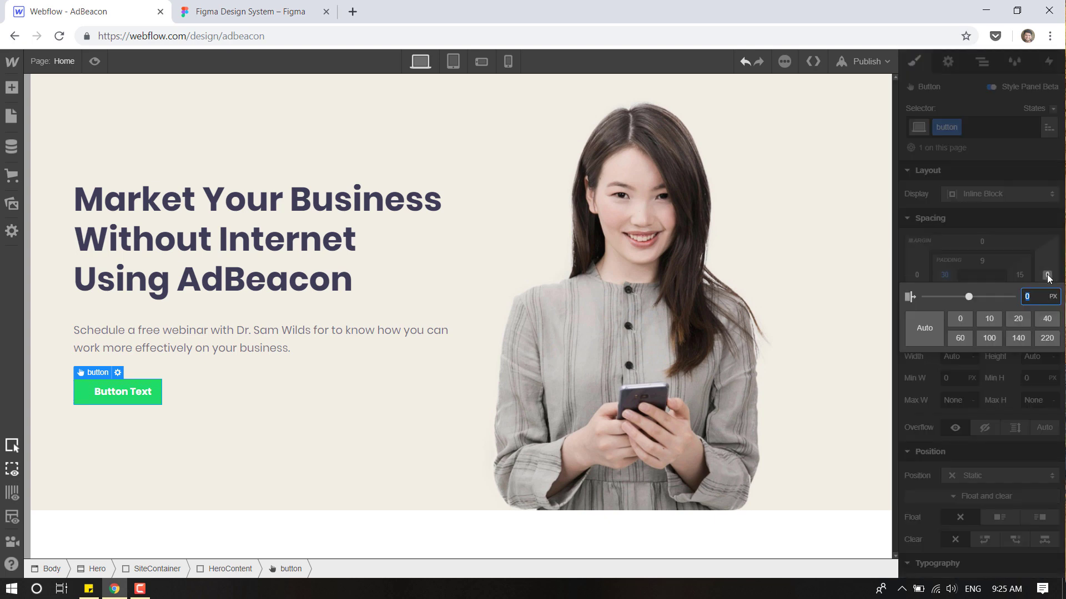
pyautogui.write('30')
pyautogui.press('Return')
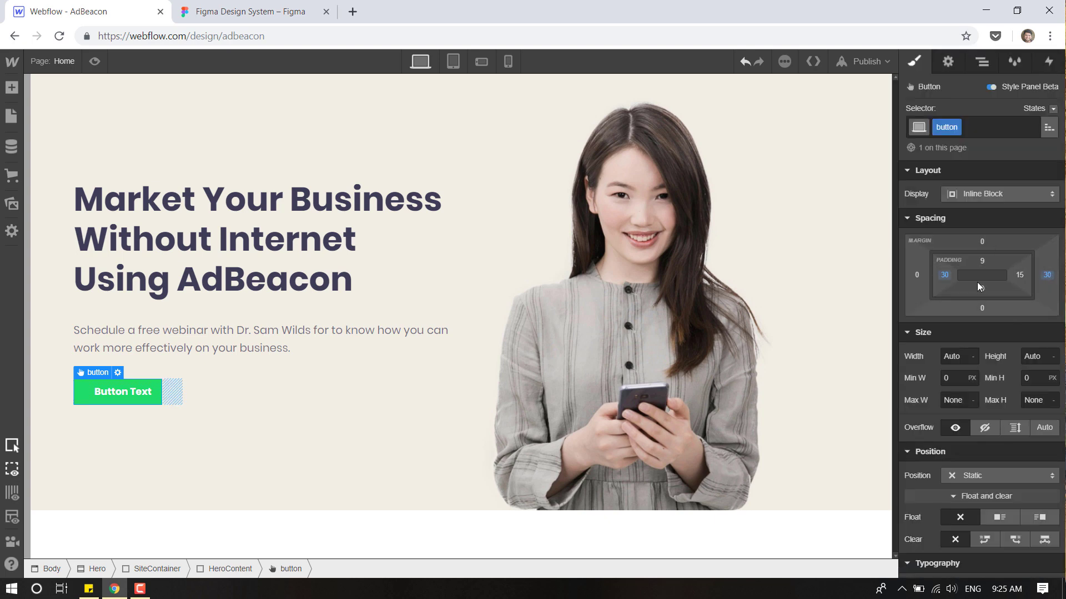
# Give the button 17 px top and bottom padding.
pyautogui.click(982, 260)
pyautogui.write('17')
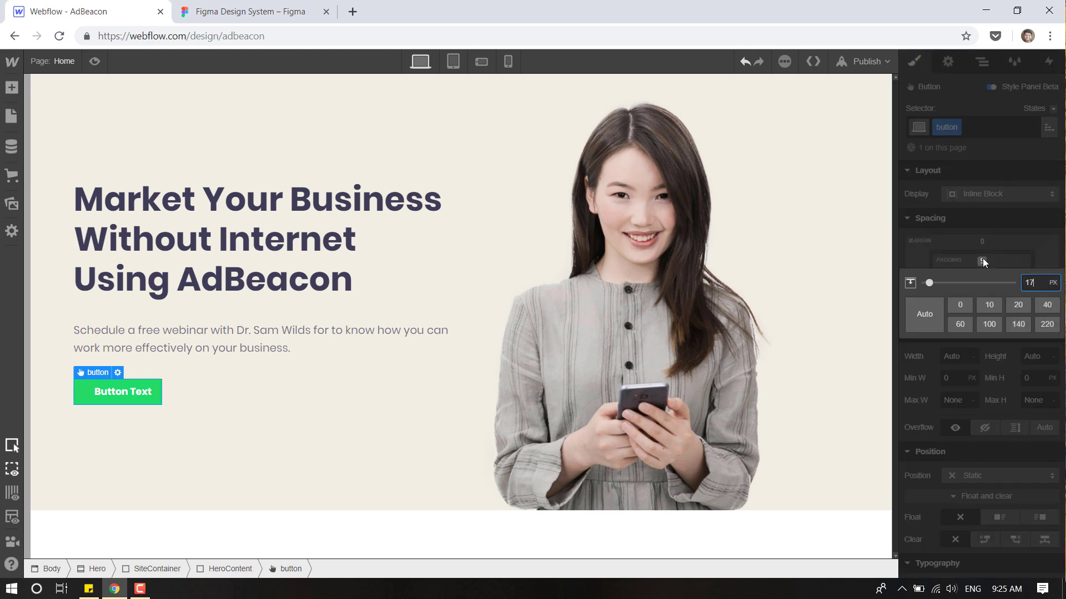
pyautogui.press('Return')
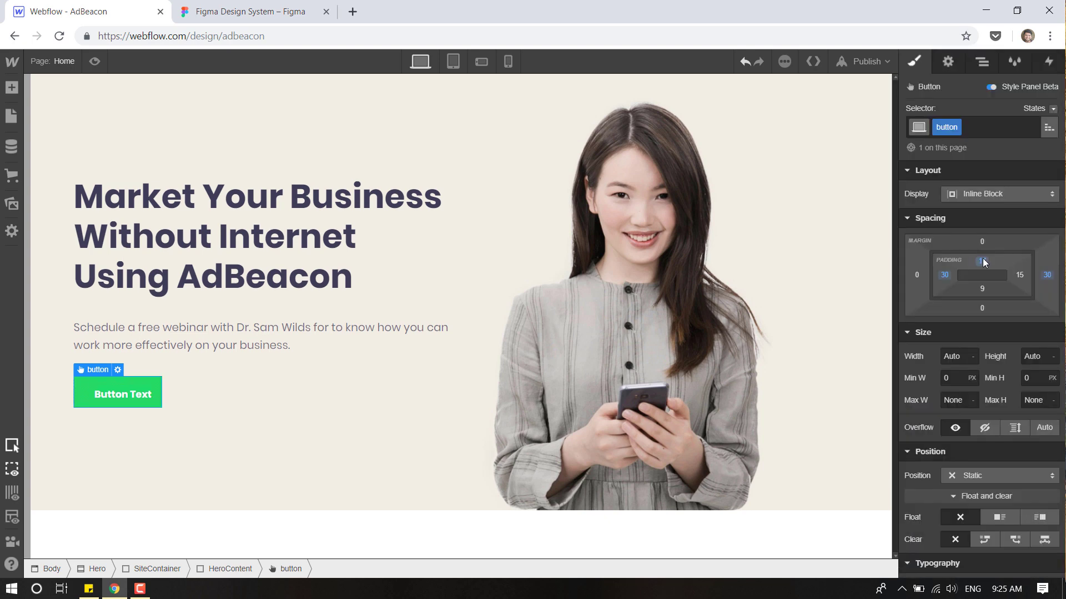
pyautogui.click(982, 308)
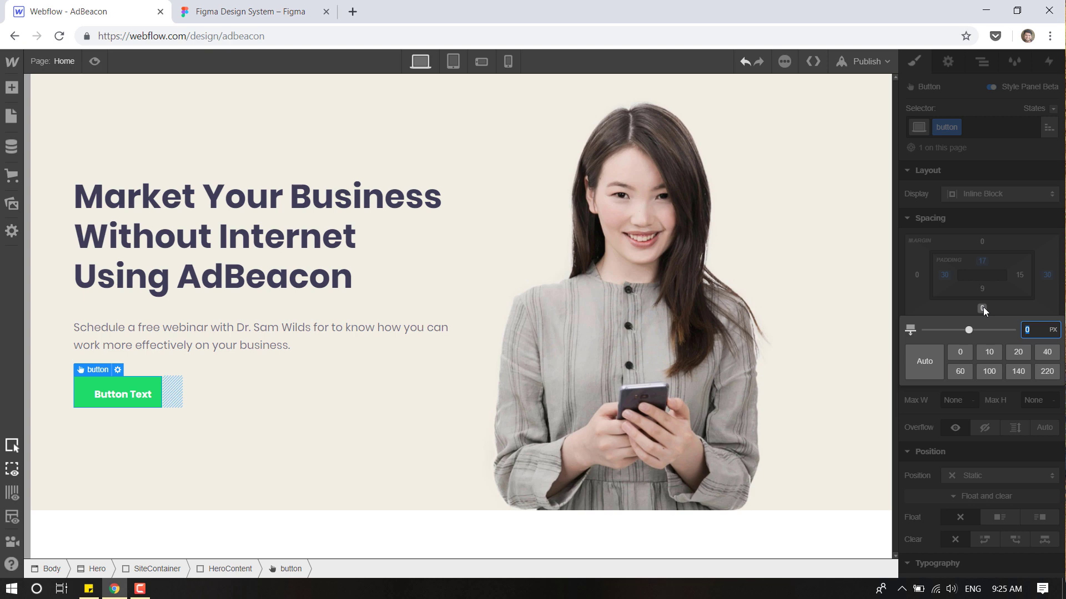
pyautogui.click(981, 298)
pyautogui.click(982, 289)
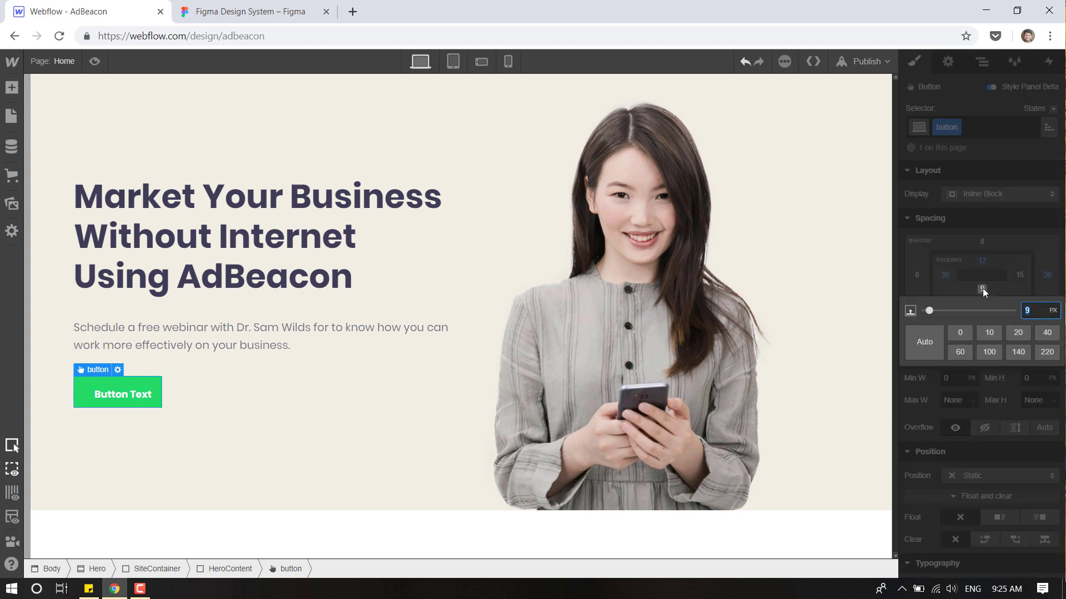
pyautogui.write('17')
pyautogui.press('Return')
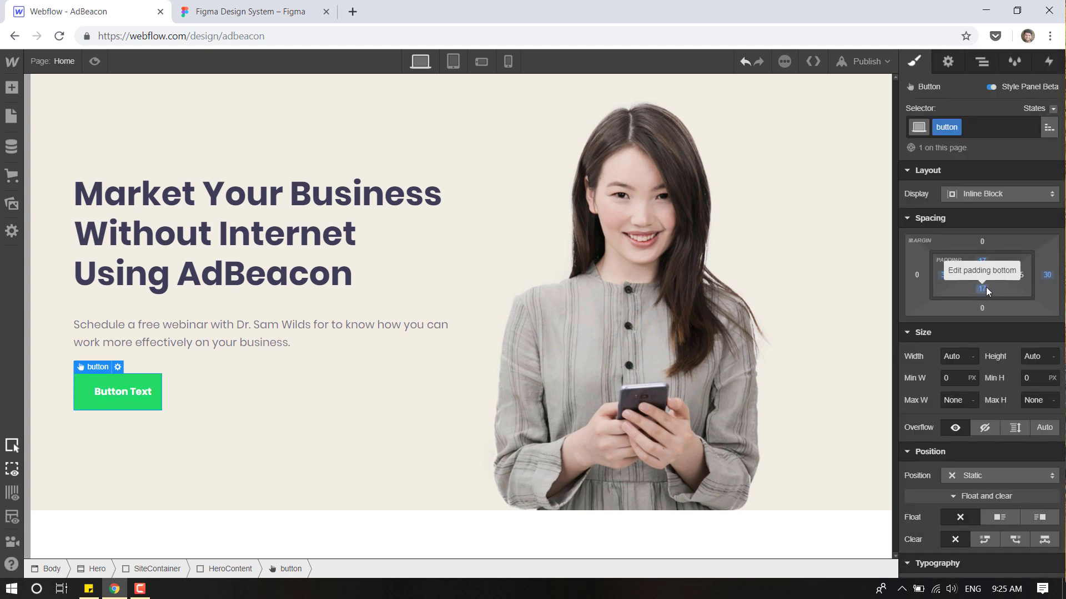
# Set the button's right padding to 30 px and reset its right margin to 0.
pyautogui.click(1020, 275)
pyautogui.write('3')
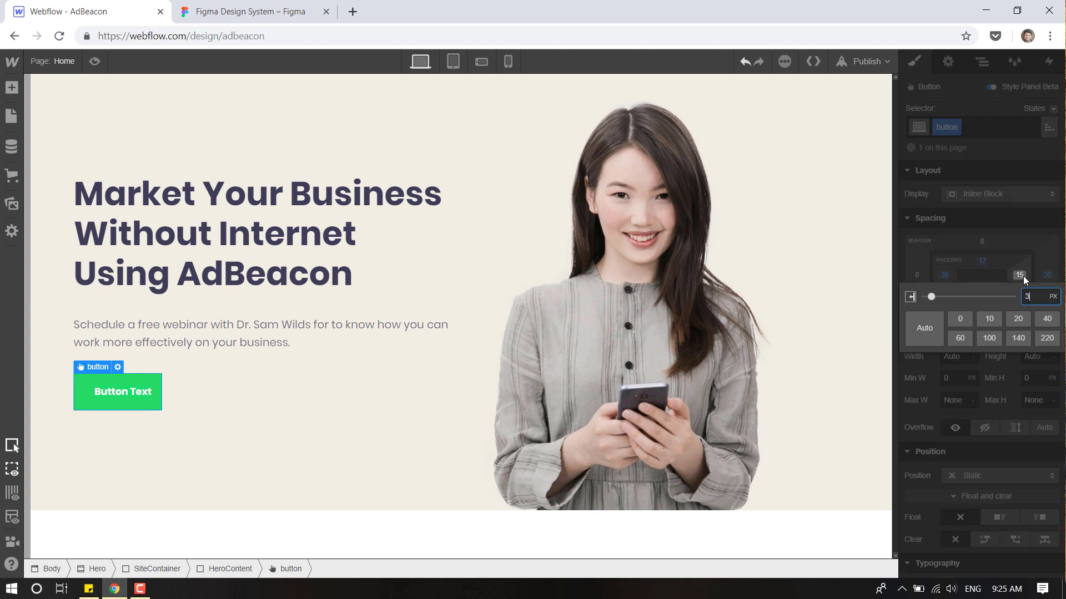
pyautogui.write('0')
pyautogui.press('Return')
pyautogui.click(1047, 276)
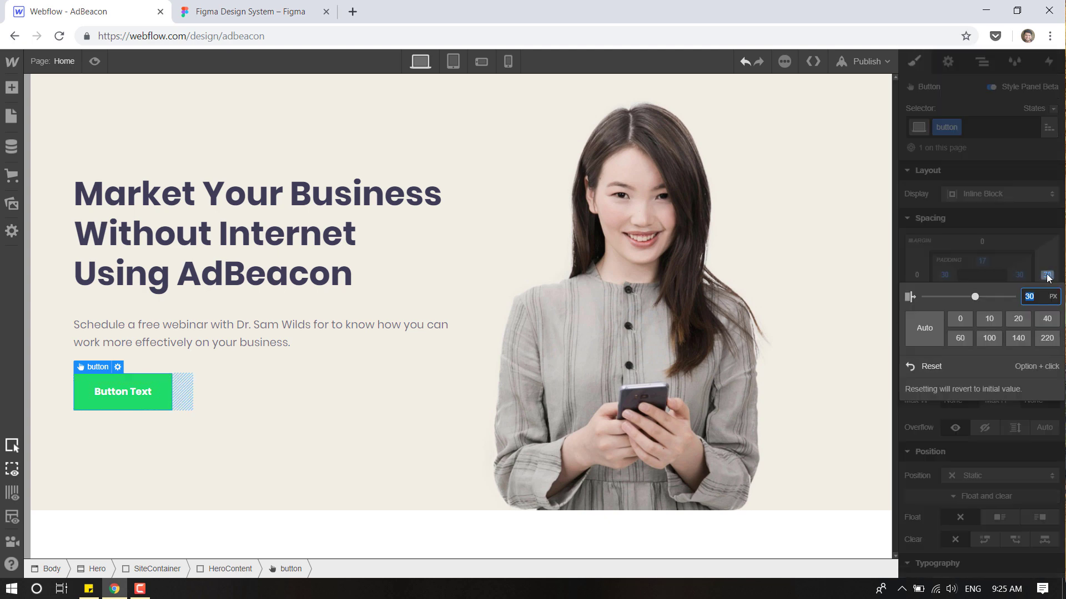
pyautogui.click(955, 319)
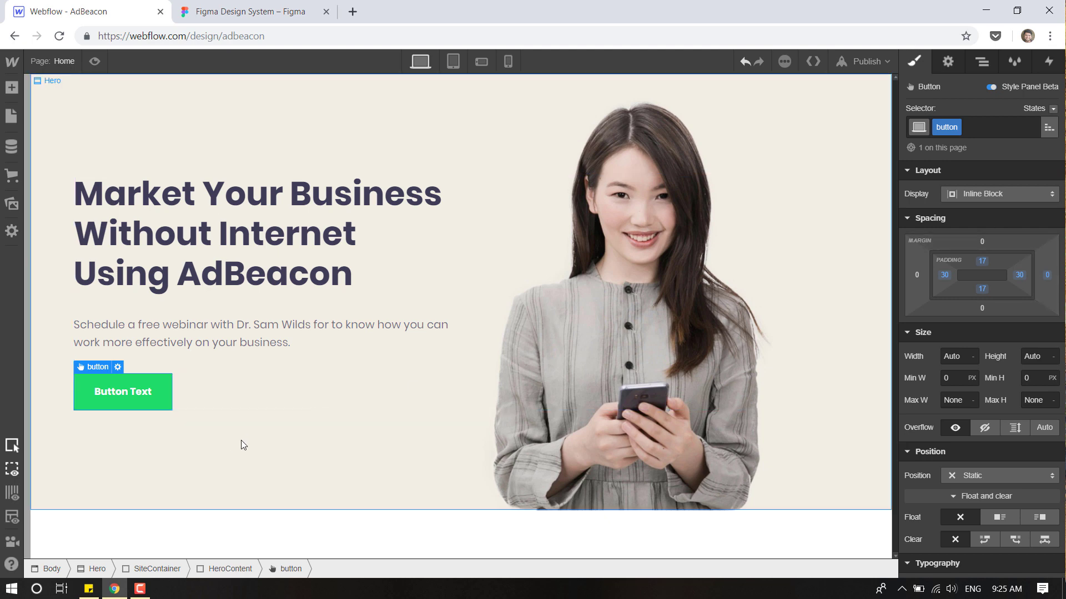
pyautogui.click(305, 7)
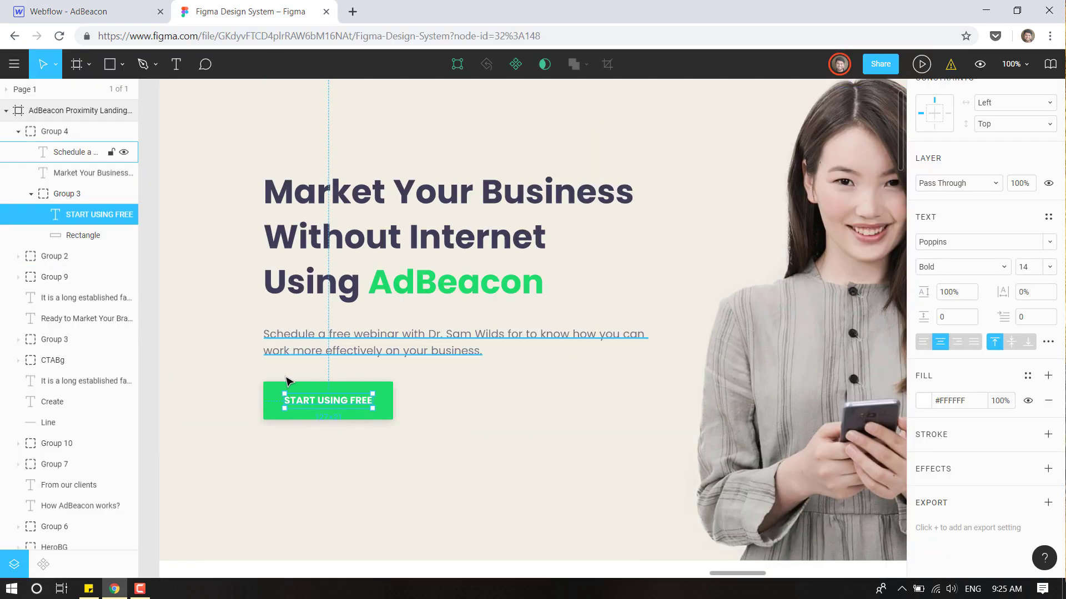
# Copy 'START USING FREE' from Figma and paste it as the button's label.
pyautogui.doubleClick(321, 407)
pyautogui.hotkey('ctrl', 'c')
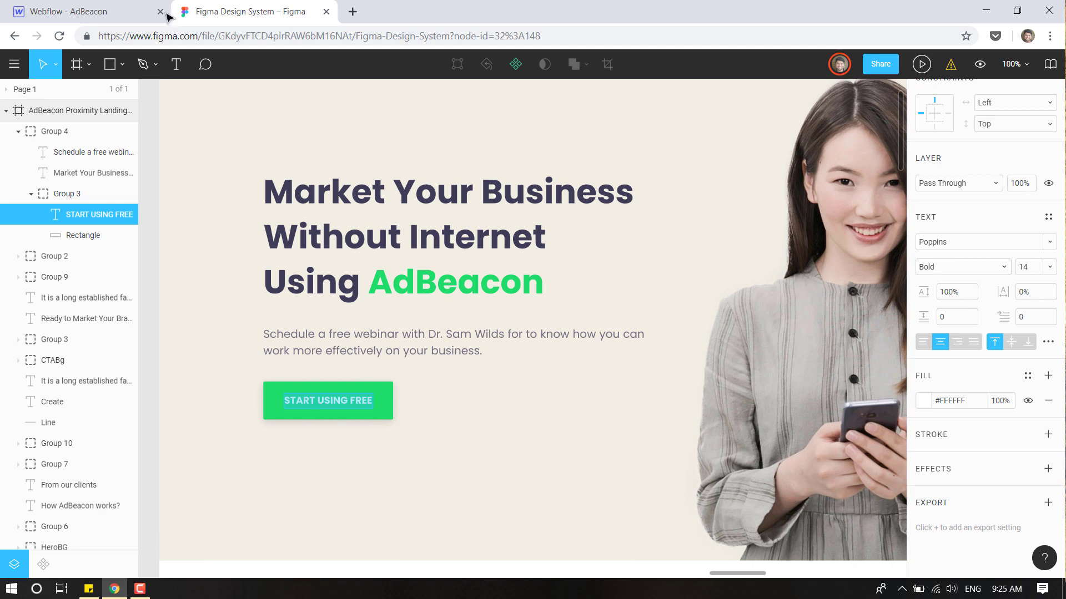
pyautogui.click(118, 6)
pyautogui.doubleClick(131, 391)
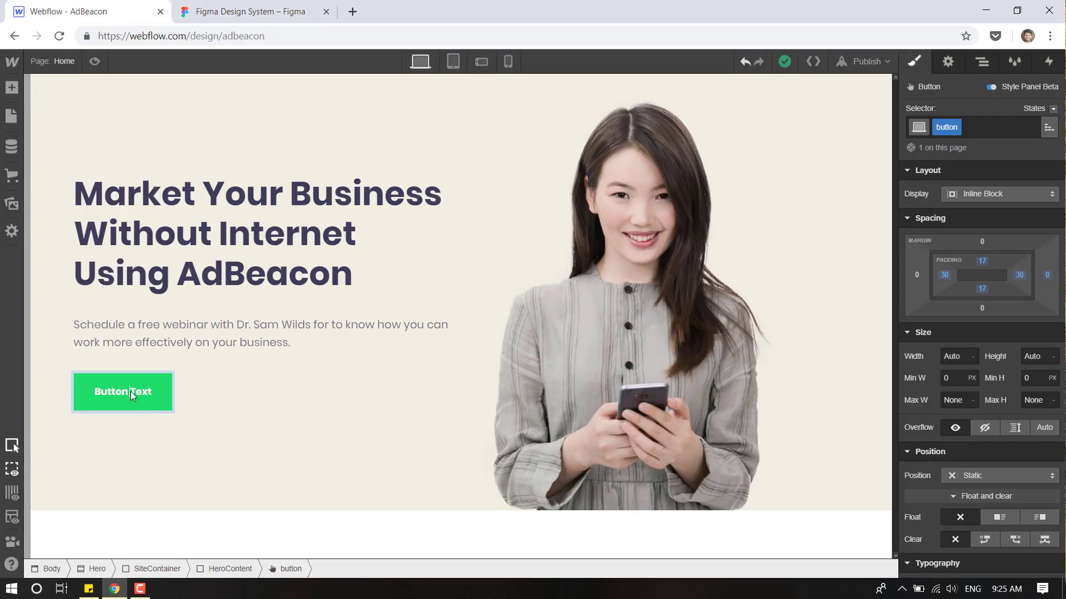
pyautogui.hotkey('ctrl', 'v')
pyautogui.press('Escape')
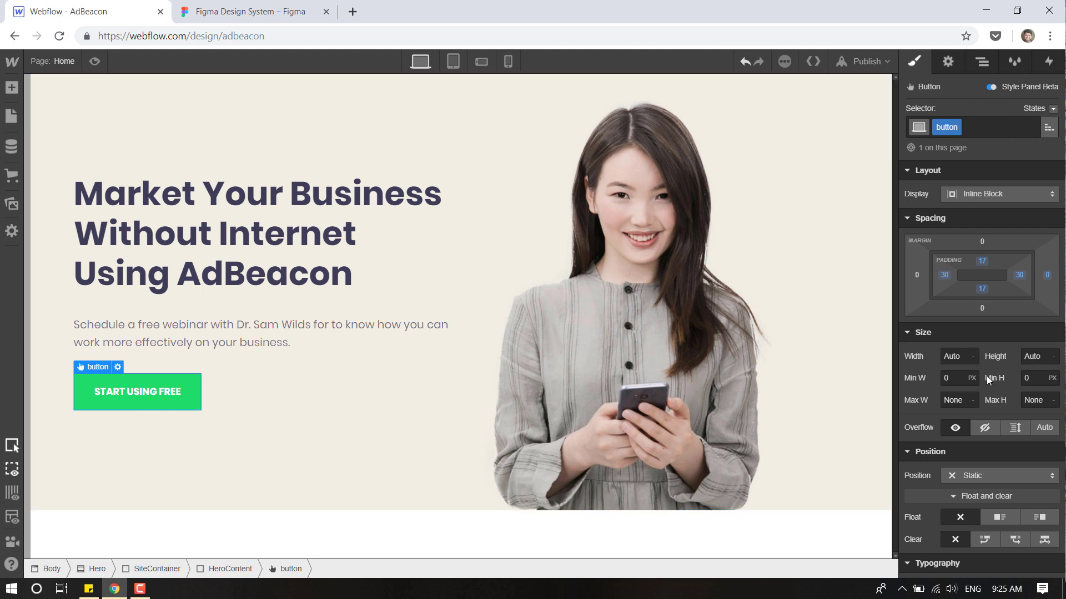
# Set the button text to uppercase in the extra typography options.
pyautogui.scroll(-3, 977, 372)
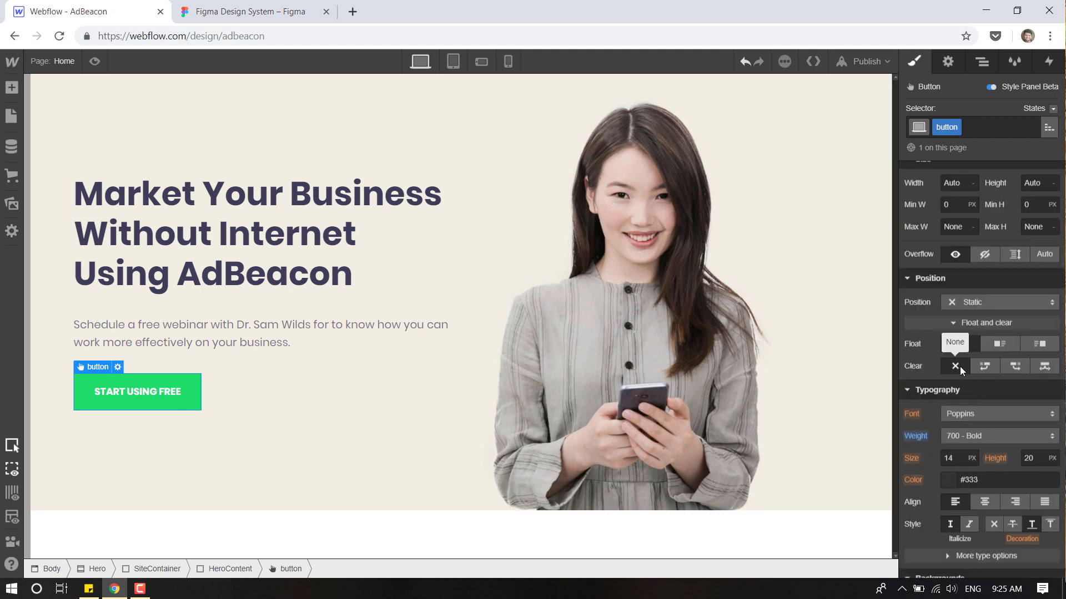
pyautogui.scroll(-3, 960, 366)
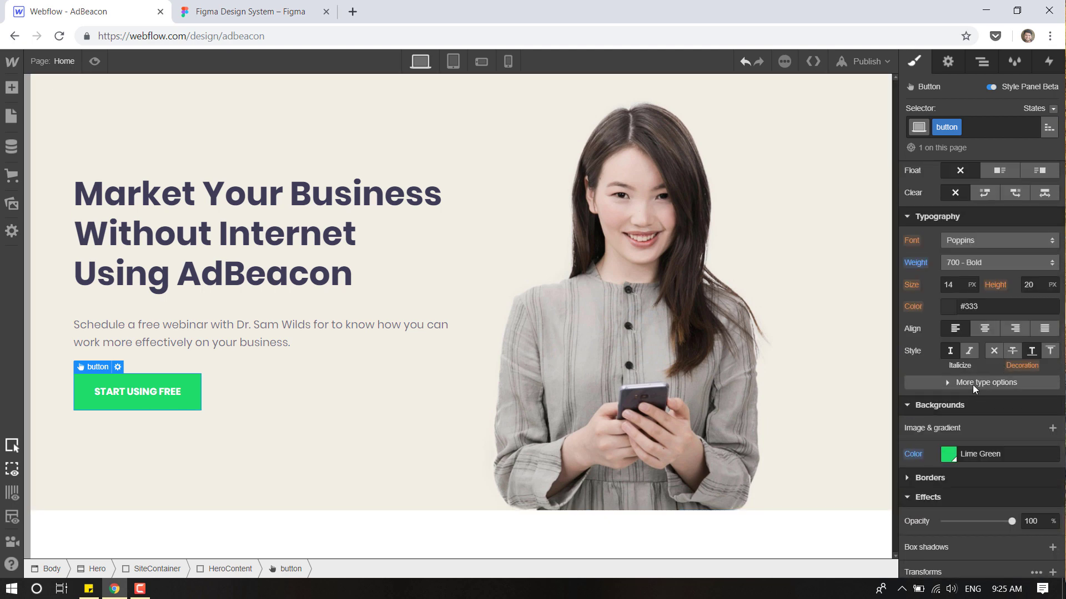
pyautogui.click(973, 385)
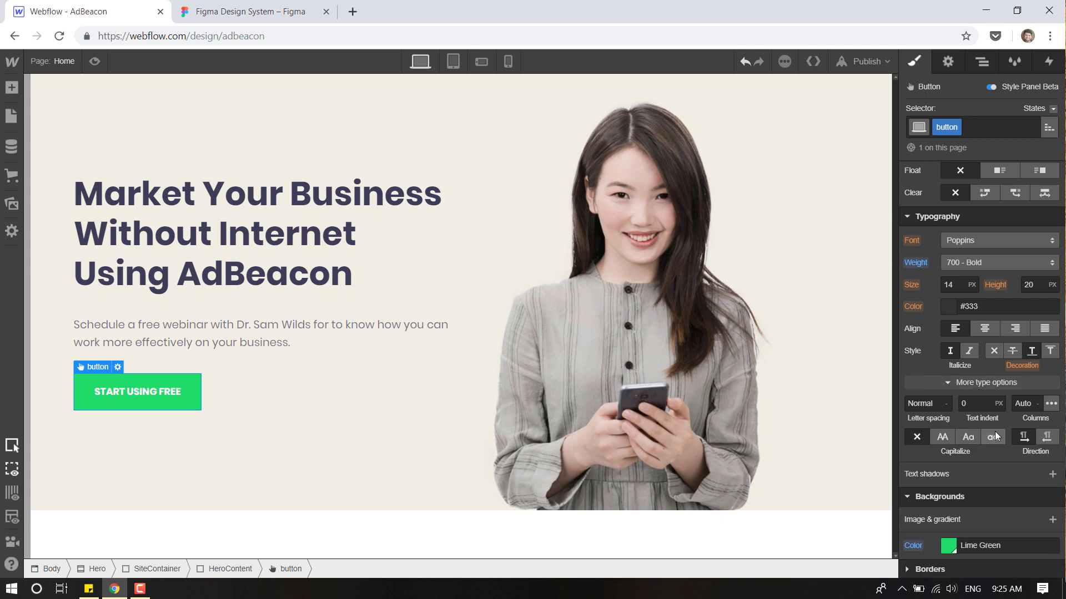
pyautogui.click(947, 435)
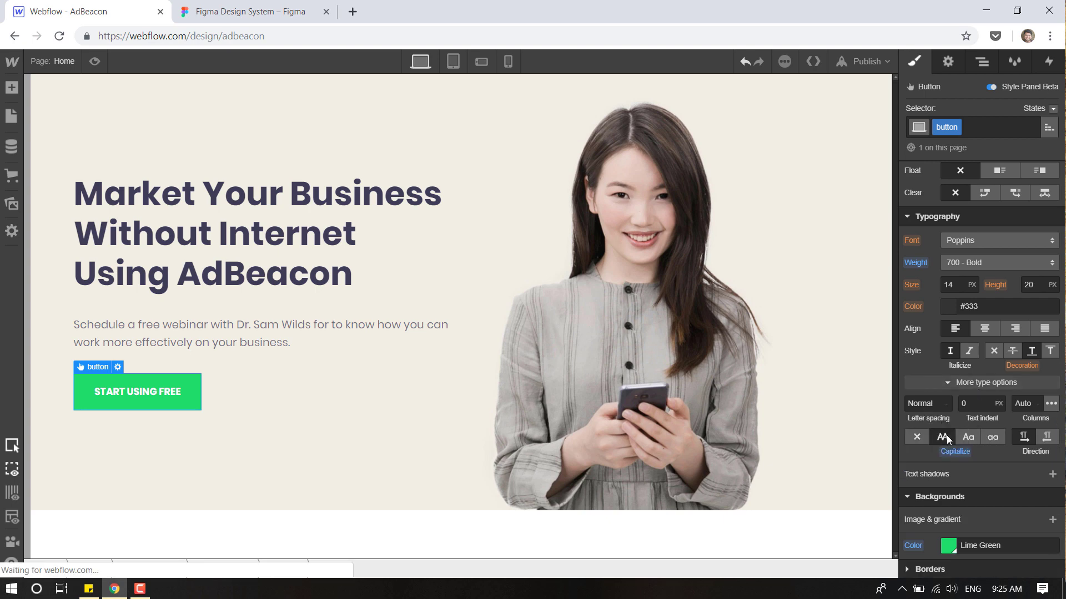
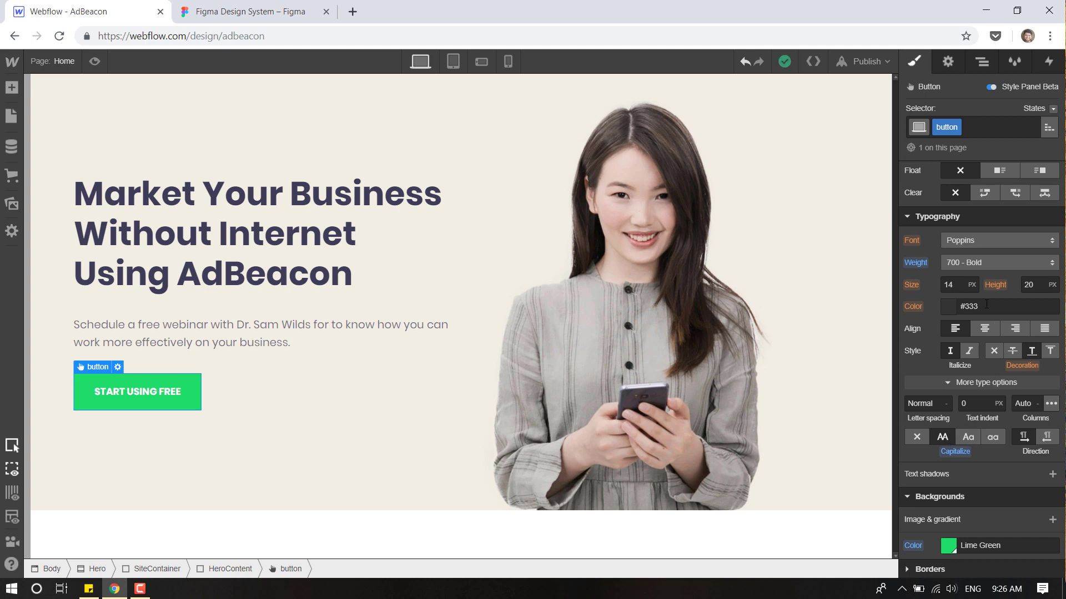
# Set the START USING FREE button's letter spacing to 1 px, then select the page Body.
pyautogui.scroll(2, 973, 370)
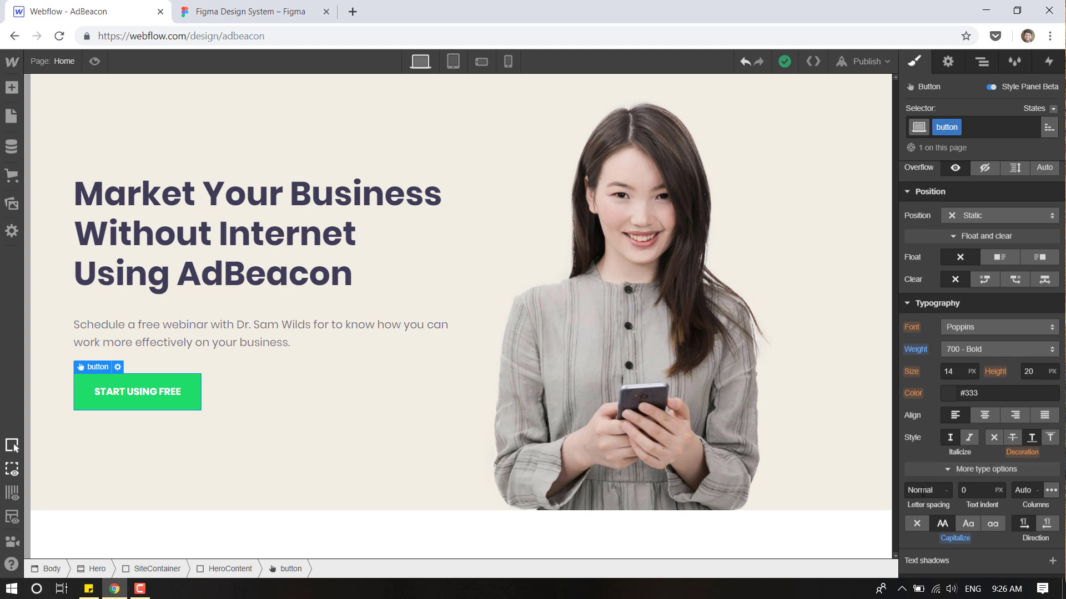
pyautogui.click(922, 490)
pyautogui.write('2')
pyautogui.press('BackSpace')
pyautogui.write('1')
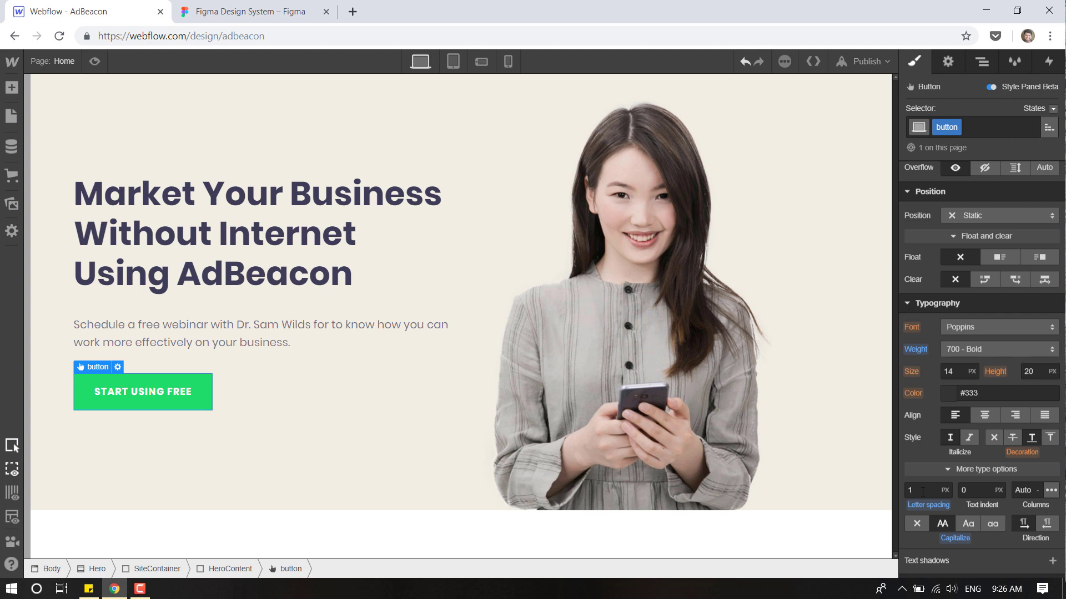
pyautogui.click(381, 546)
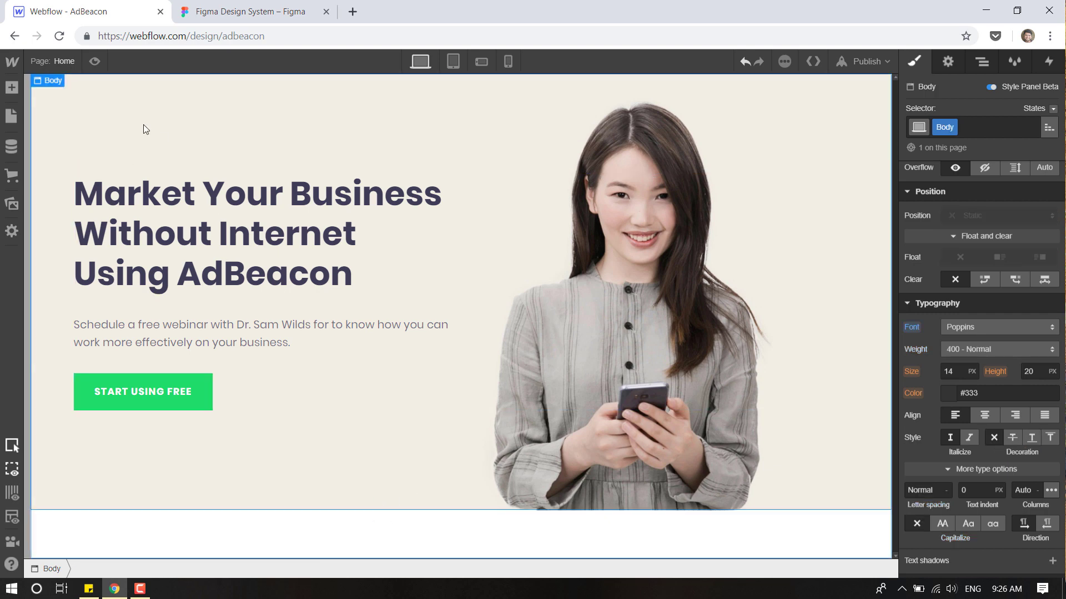
# Preview the Webflow page against the Figma design, then select the START USING FREE button.
pyautogui.click(94, 62)
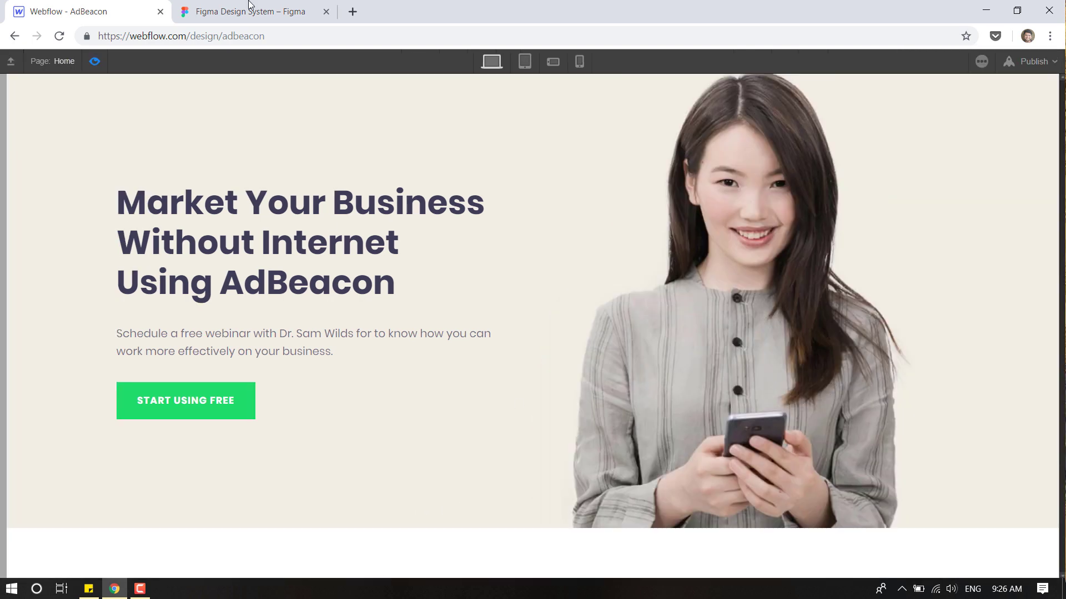
pyautogui.click(251, 7)
pyautogui.click(114, 4)
pyautogui.click(218, 8)
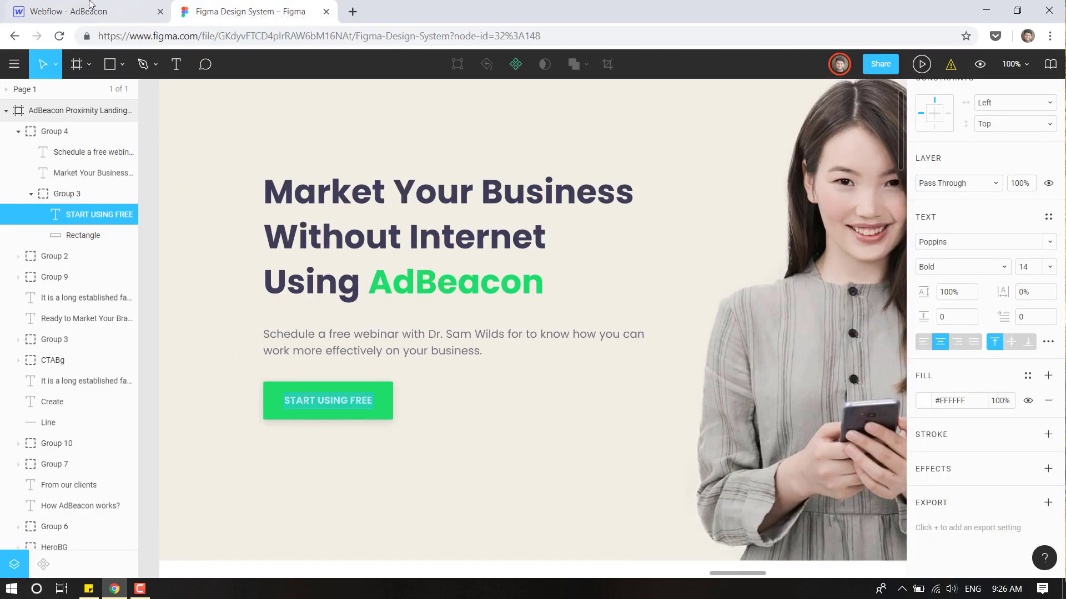
pyautogui.click(95, 11)
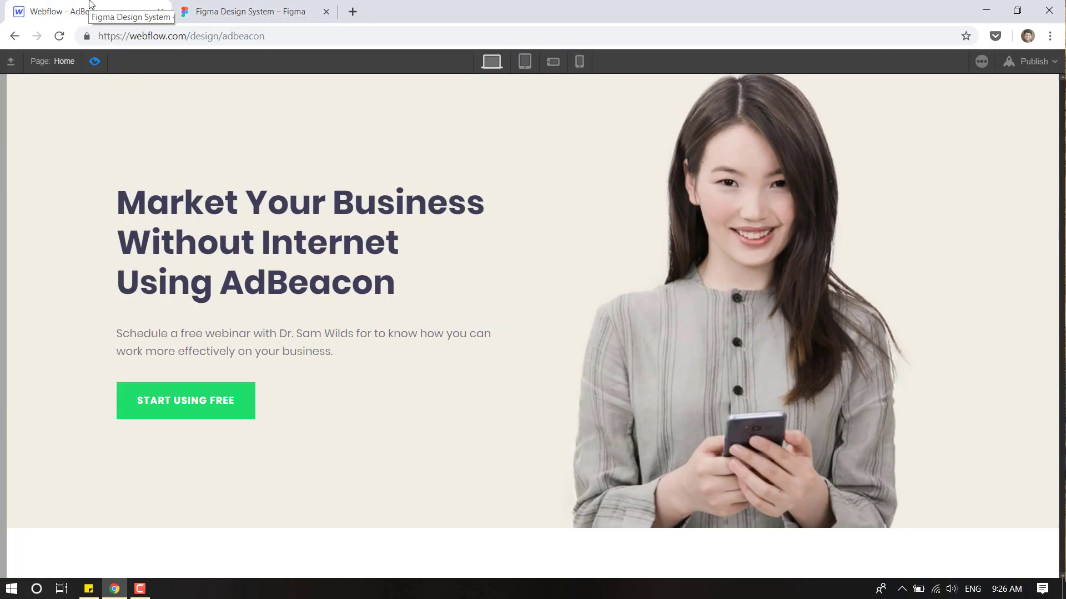
pyautogui.click(94, 61)
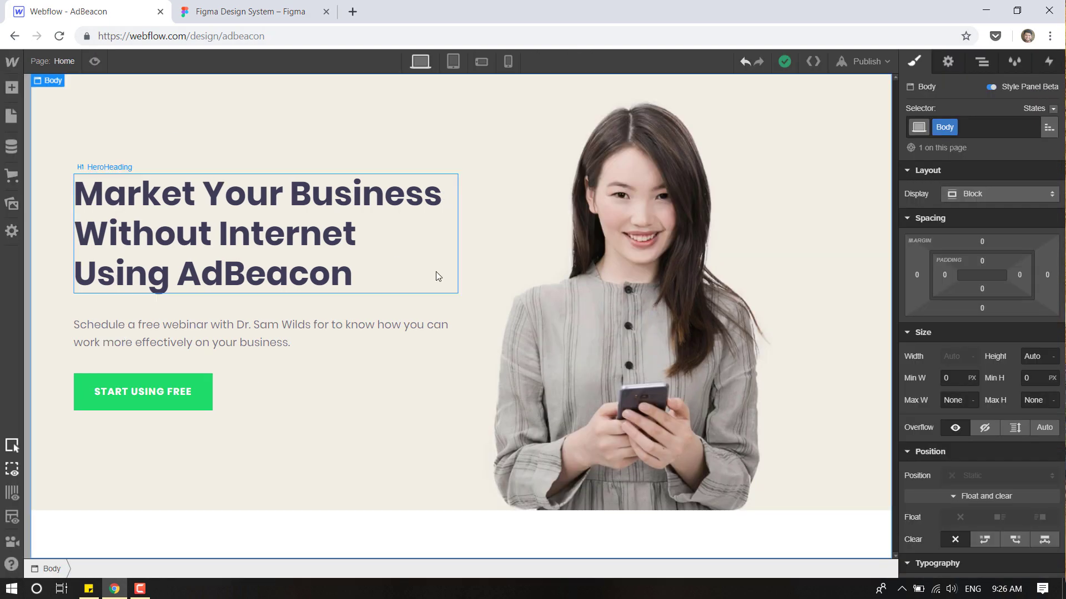
pyautogui.click(195, 395)
pyautogui.click(286, 9)
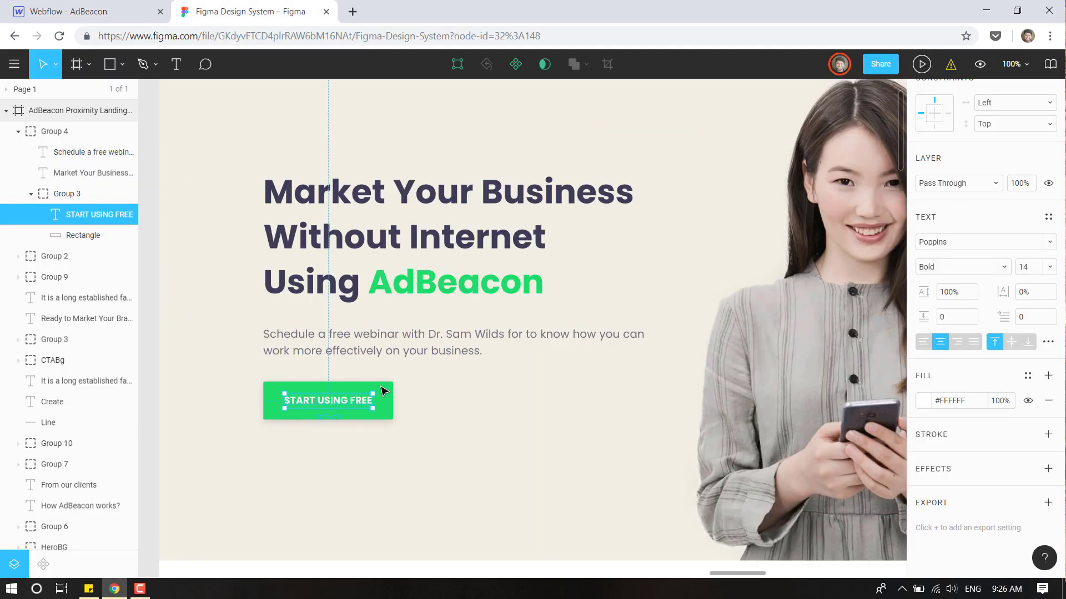
# In Figma, select the button's Rectangle layer and inspect its box-shadow CSS.
pyautogui.click(393, 417)
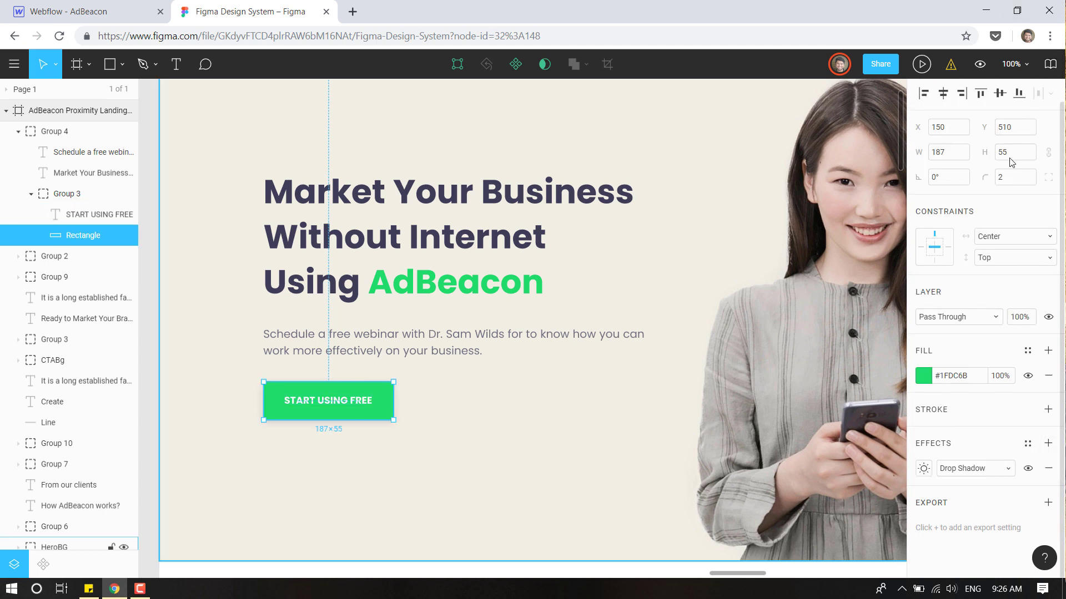
pyautogui.scroll(1, 1007, 160)
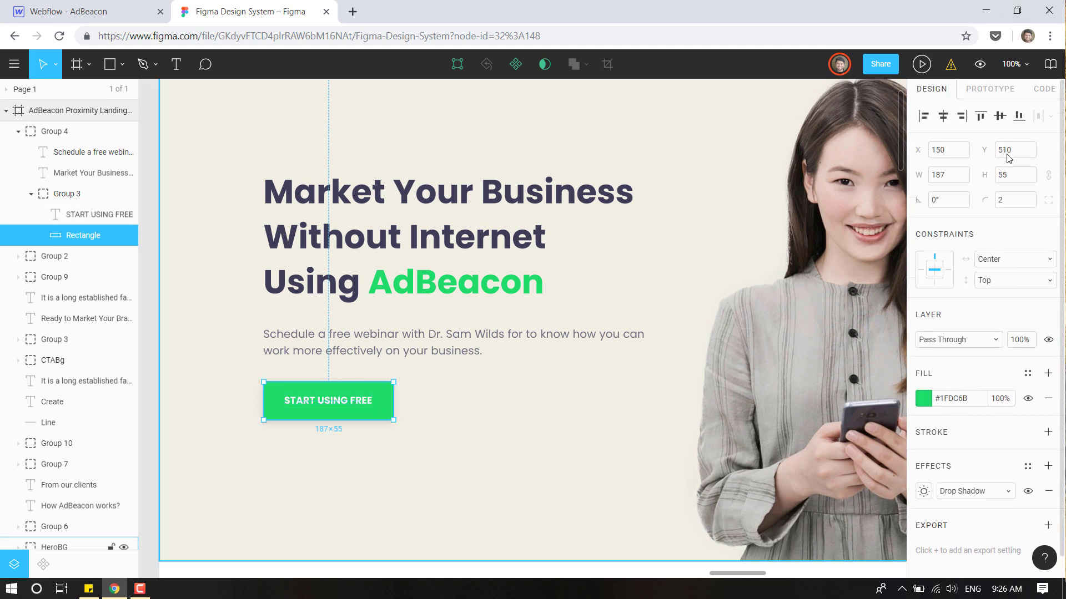
pyautogui.click(1044, 92)
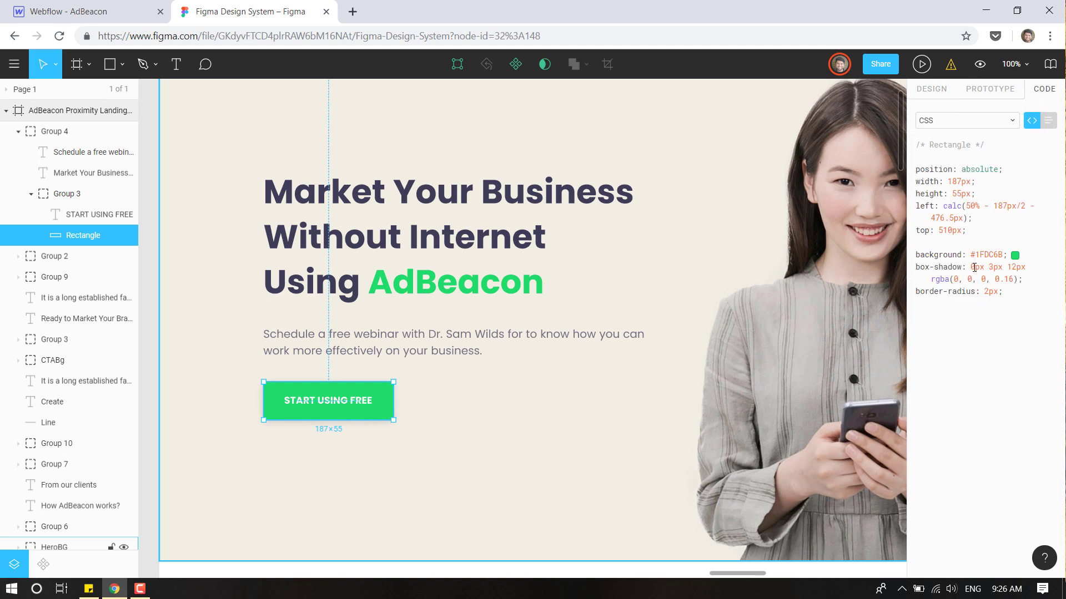
pyautogui.moveTo(989, 267); pyautogui.dragTo(999, 267)
pyautogui.click(1014, 268)
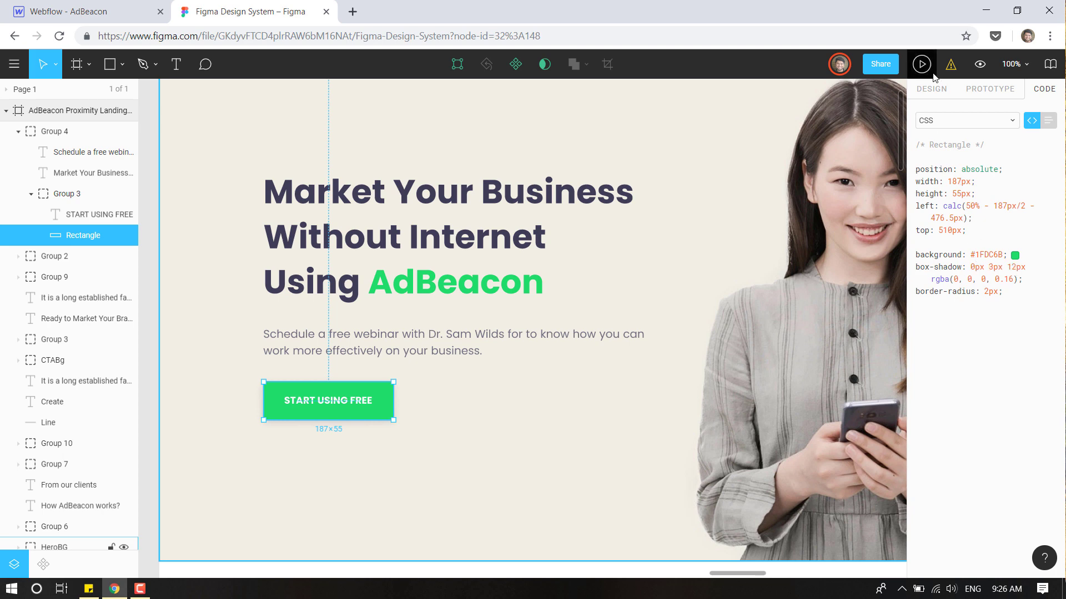
# Open the Rectangle's drop shadow settings (blur 12, offset 0/3, black 16%) and compare with Webflow.
pyautogui.click(935, 90)
pyautogui.scroll(-1, 1034, 450)
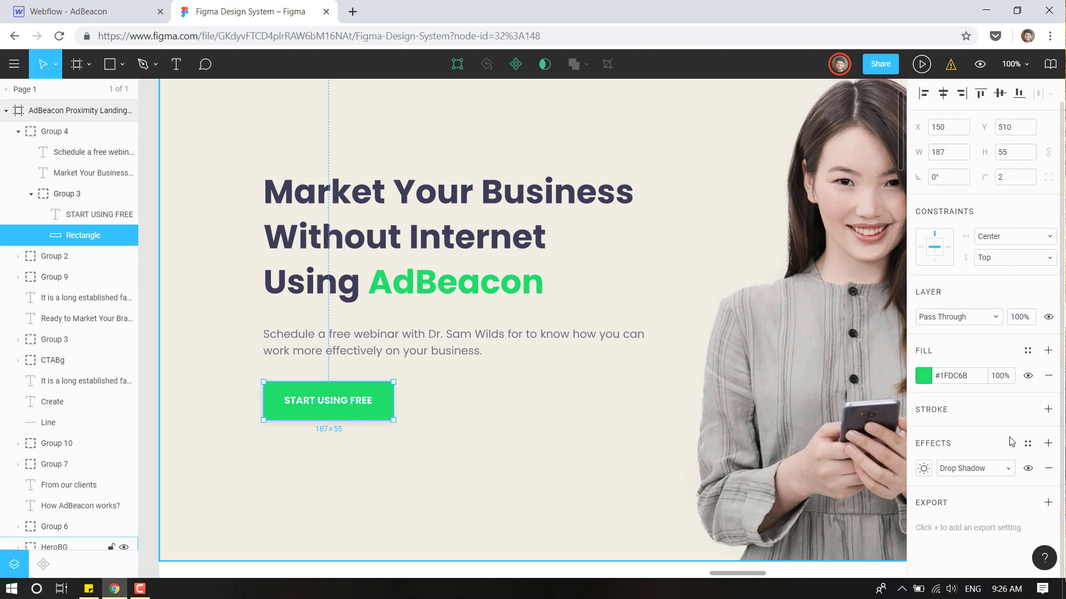
pyautogui.click(923, 468)
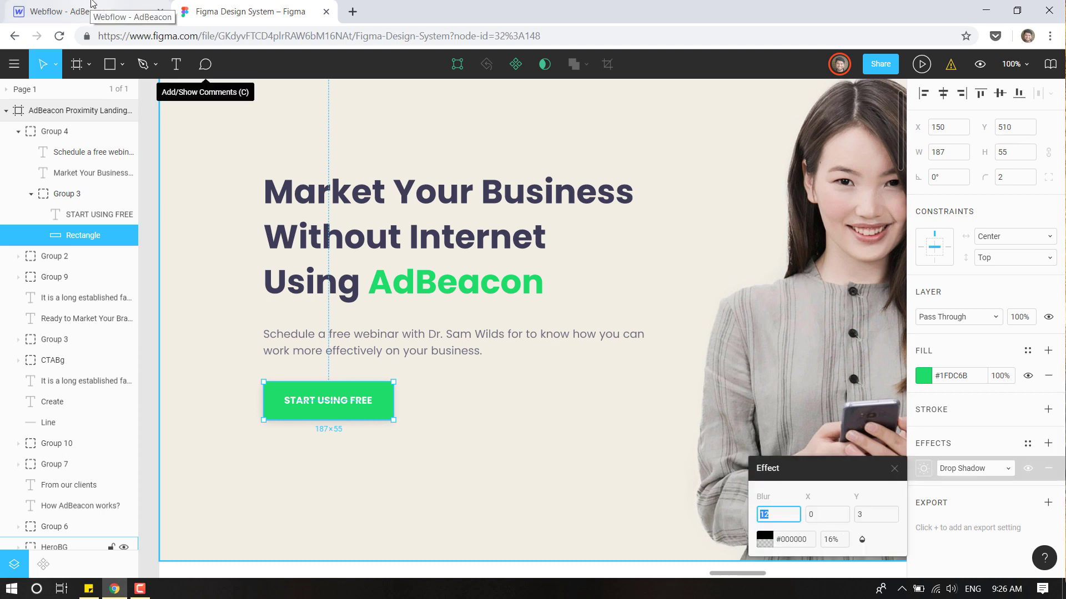
pyautogui.click(91, 4)
pyautogui.scroll(-3, 955, 466)
pyautogui.click(291, 5)
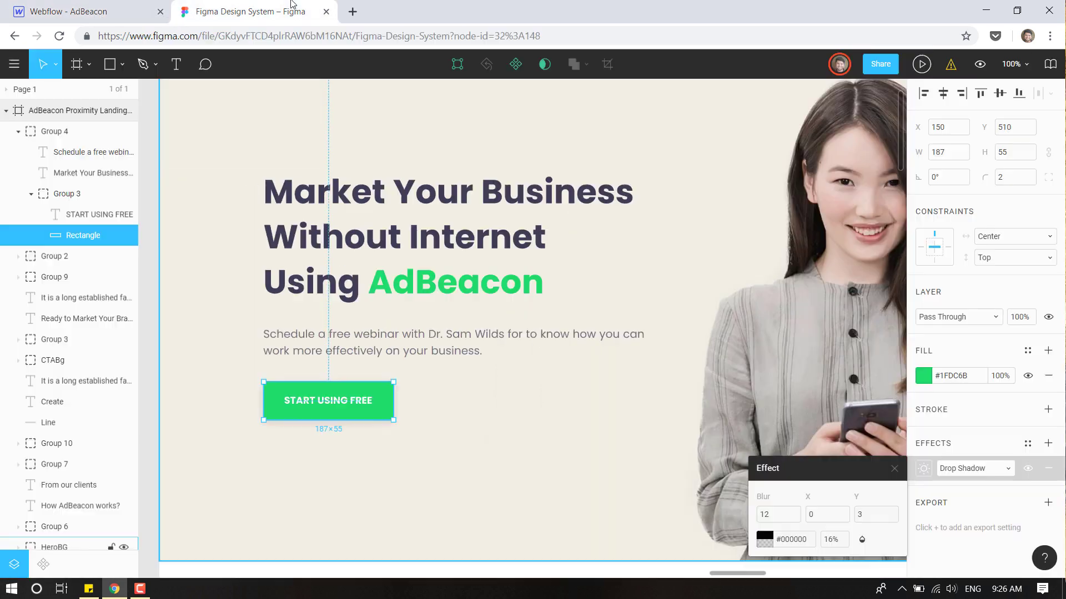
# Add a box shadow to the button with its colour at 16% opacity.
pyautogui.click(93, 5)
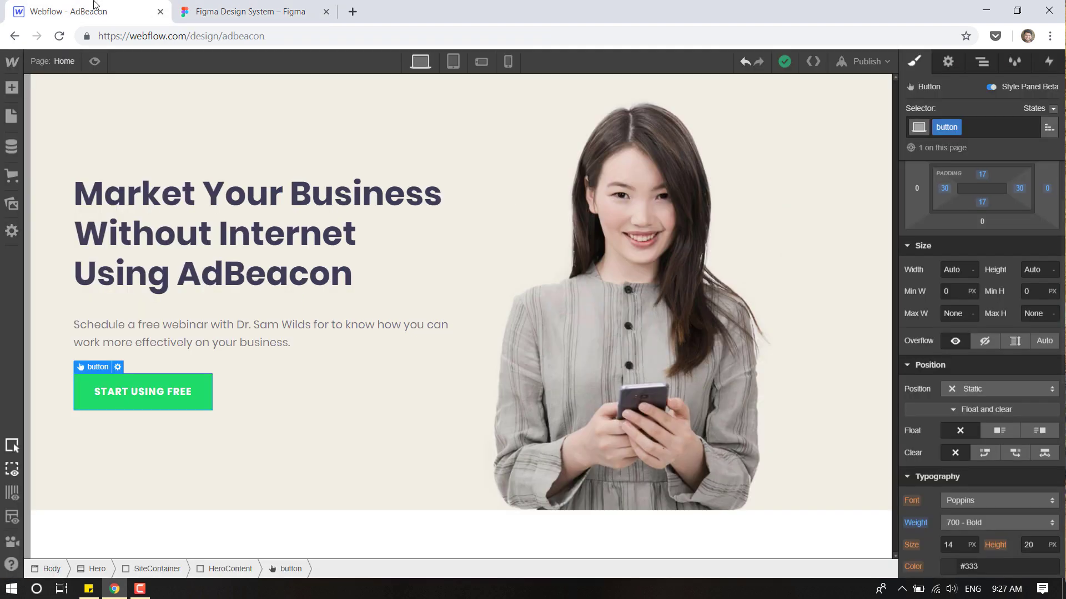
pyautogui.click(230, 3)
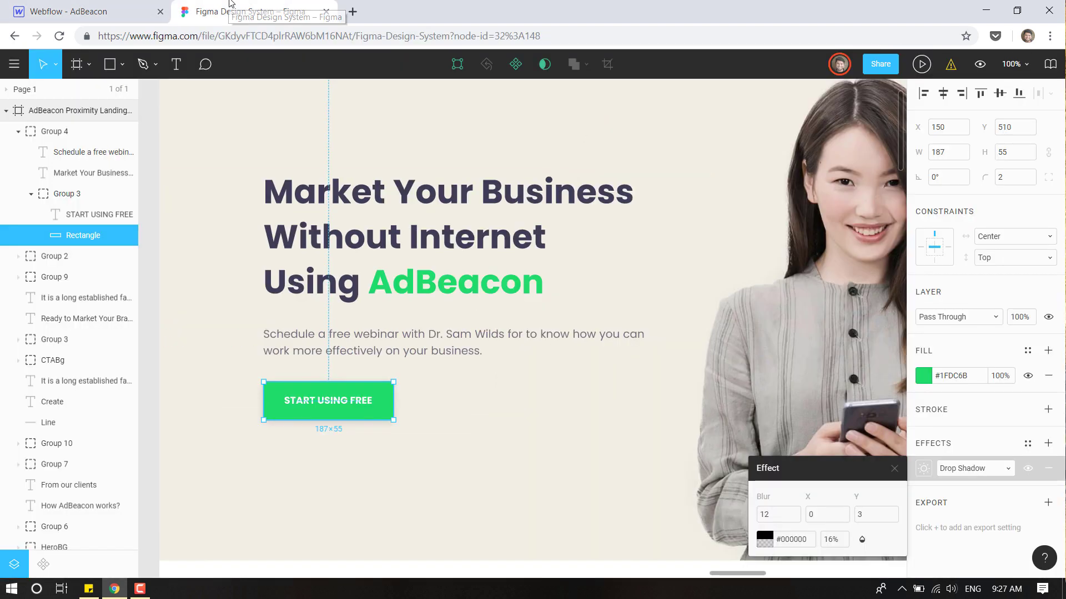
pyautogui.click(91, 5)
pyautogui.scroll(-3, 1000, 415)
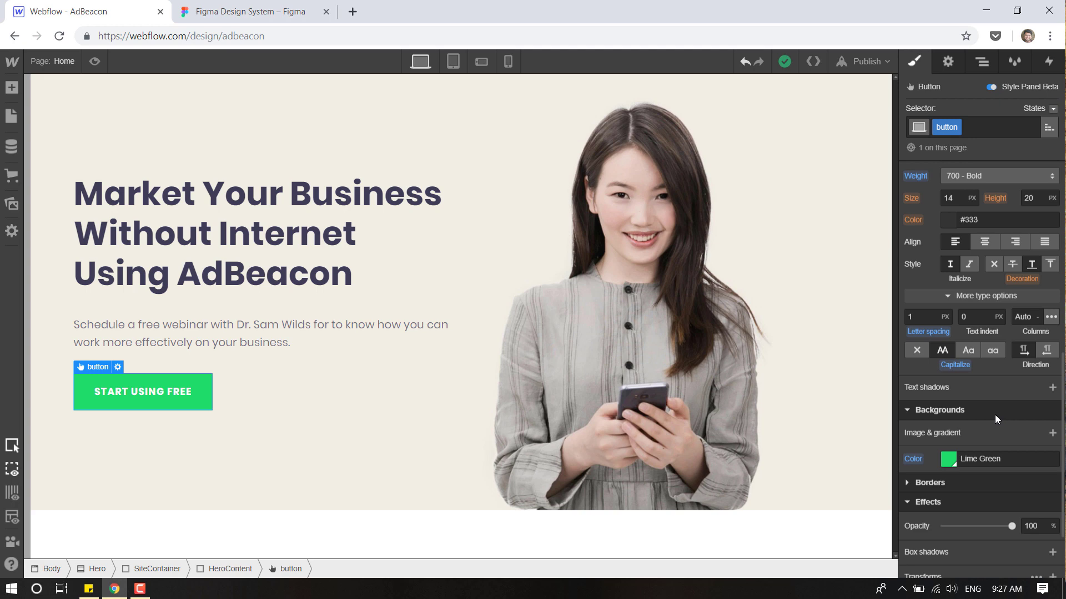
pyautogui.scroll(-2, 994, 415)
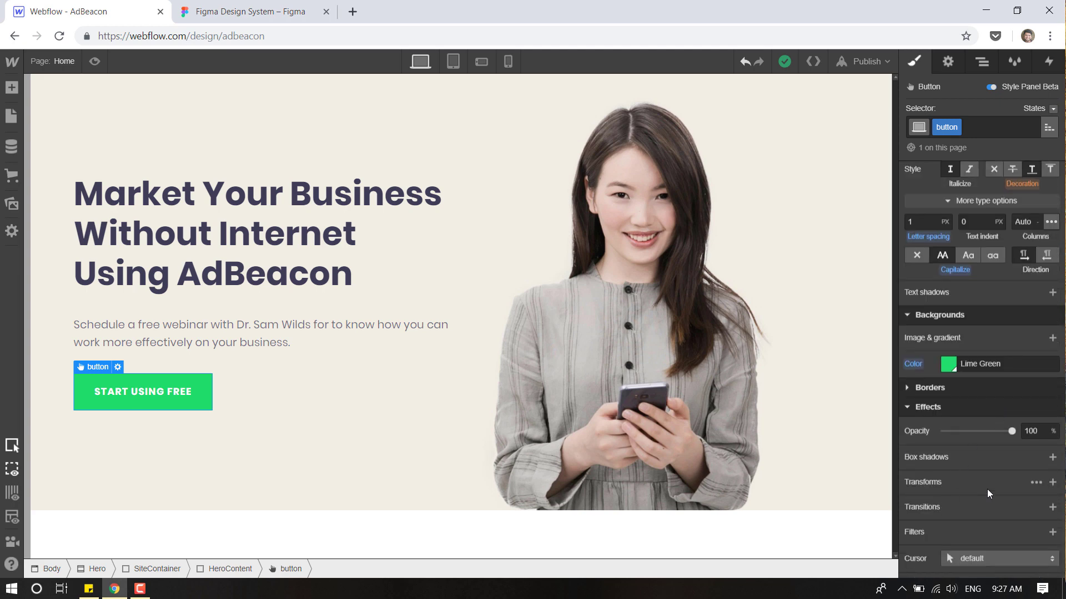
pyautogui.scroll(3, 944, 407)
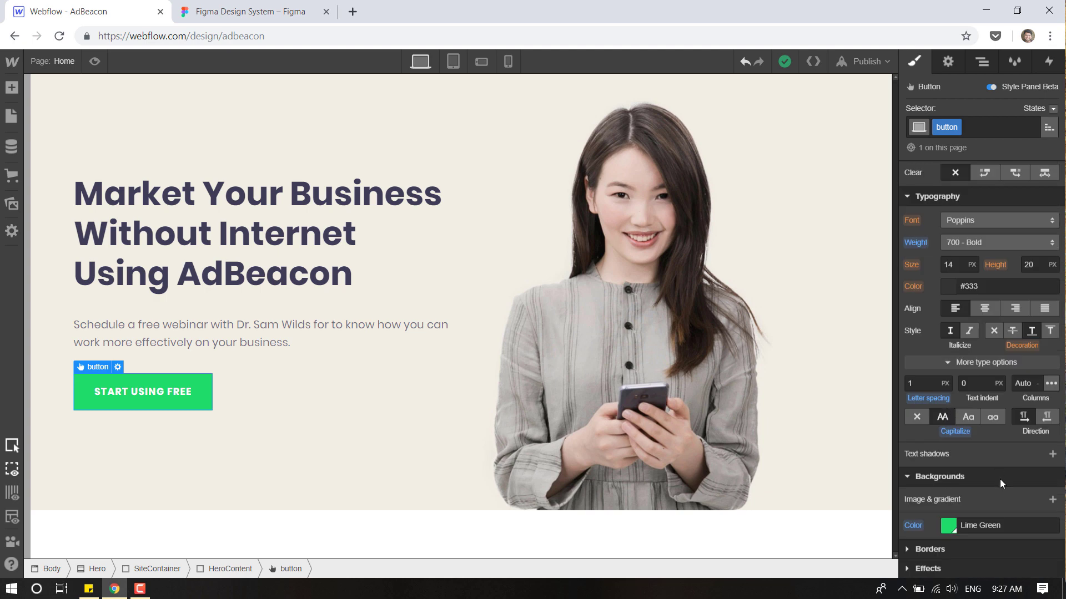
pyautogui.scroll(-3, 927, 577)
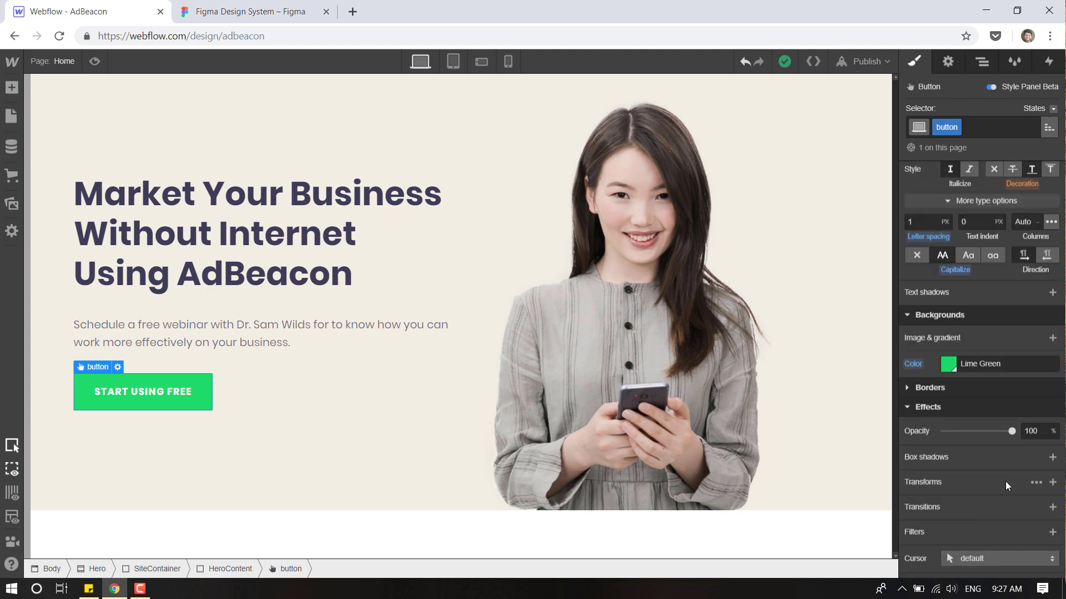
pyautogui.click(1052, 457)
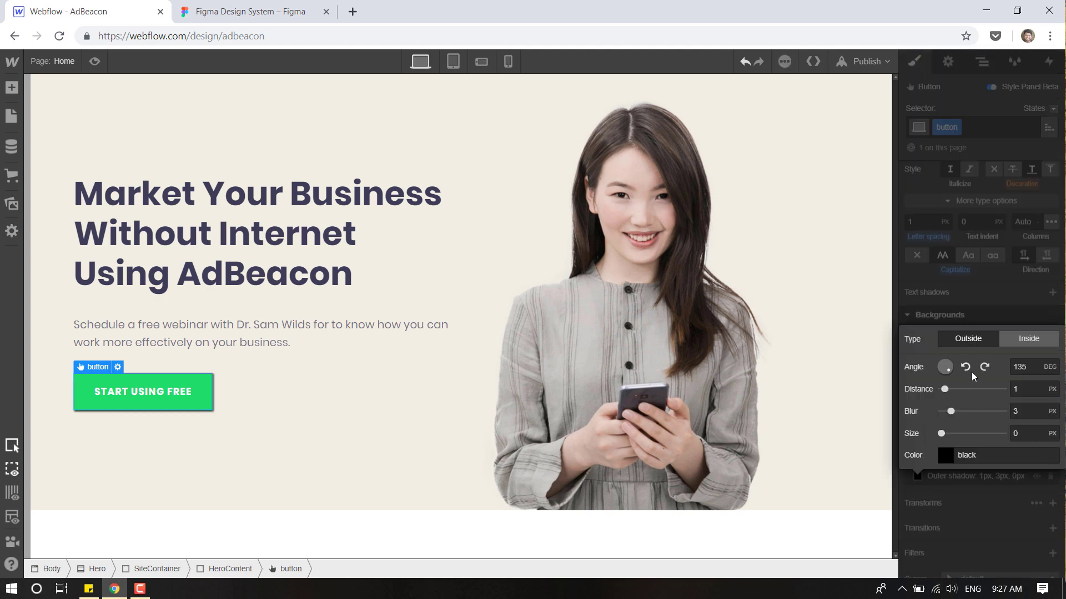
pyautogui.click(945, 455)
pyautogui.click(1040, 383)
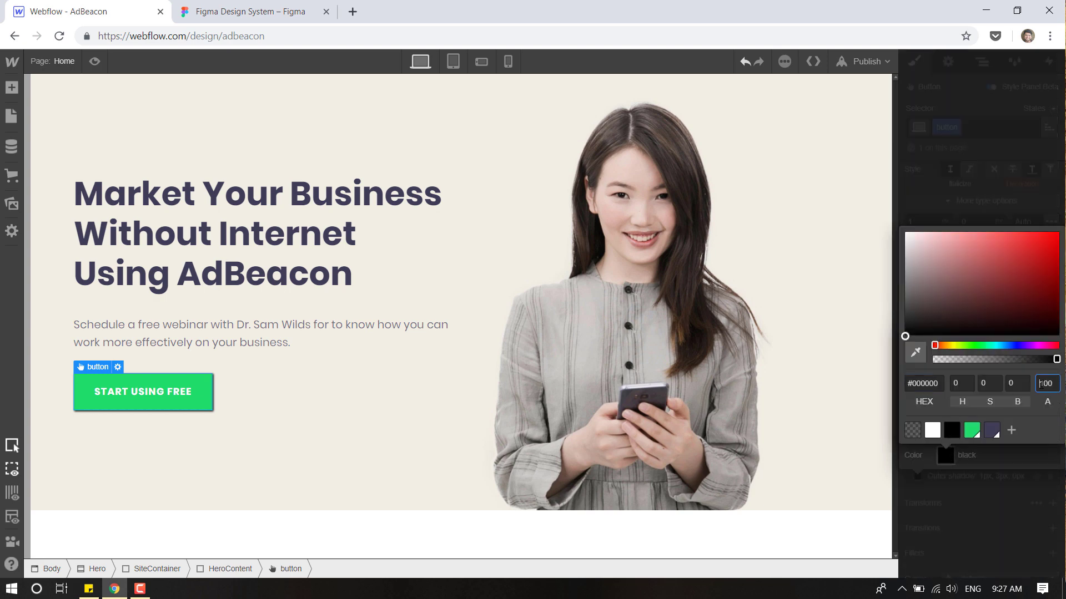
pyautogui.hotkey('ctrl', 'a')
pyautogui.write('16')
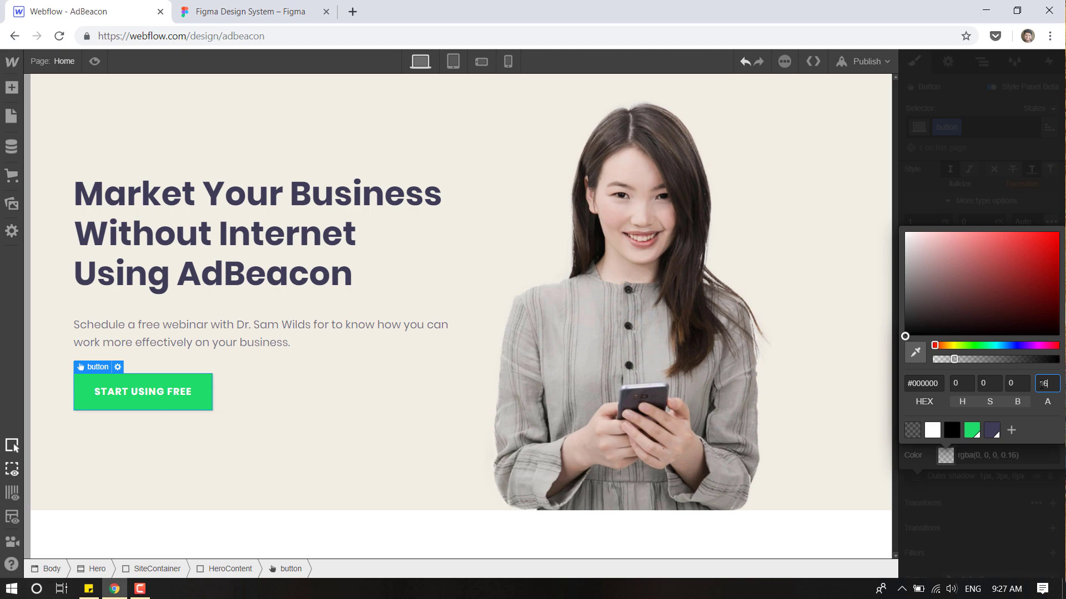
pyautogui.click(1002, 509)
# Set the shadow blur to 12, angle 180° and distance 0, checking values in Figma.
pyautogui.click(1030, 409)
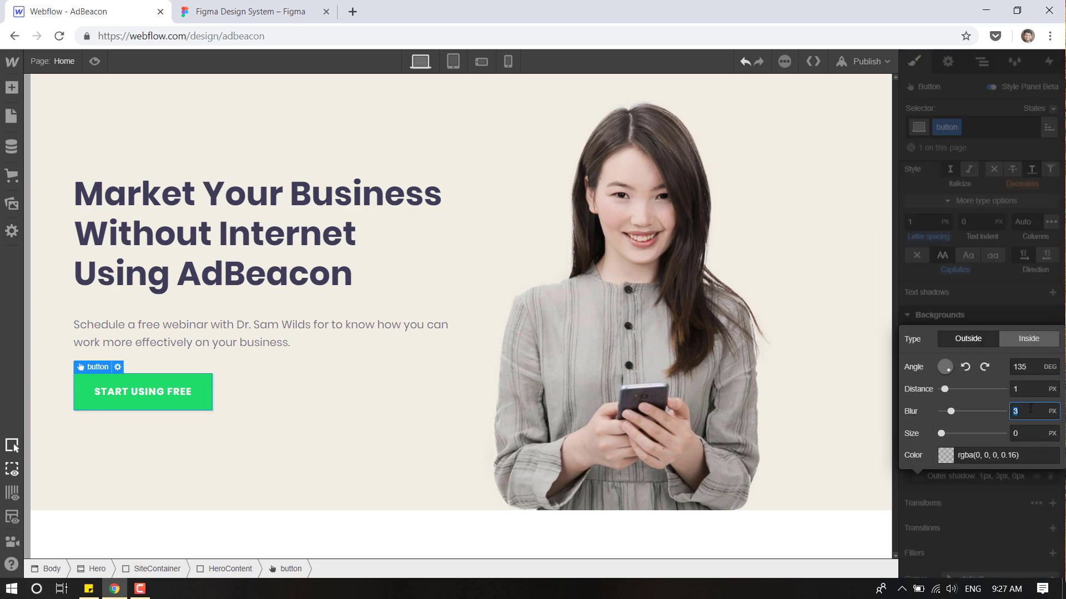
pyautogui.write('12')
pyautogui.click(242, 5)
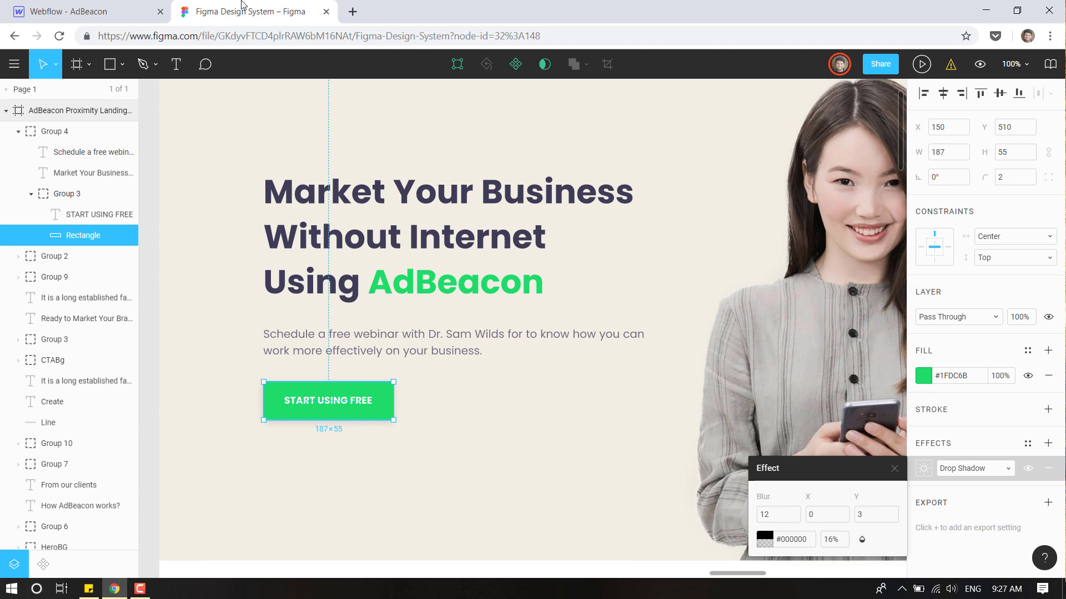
pyautogui.click(84, 8)
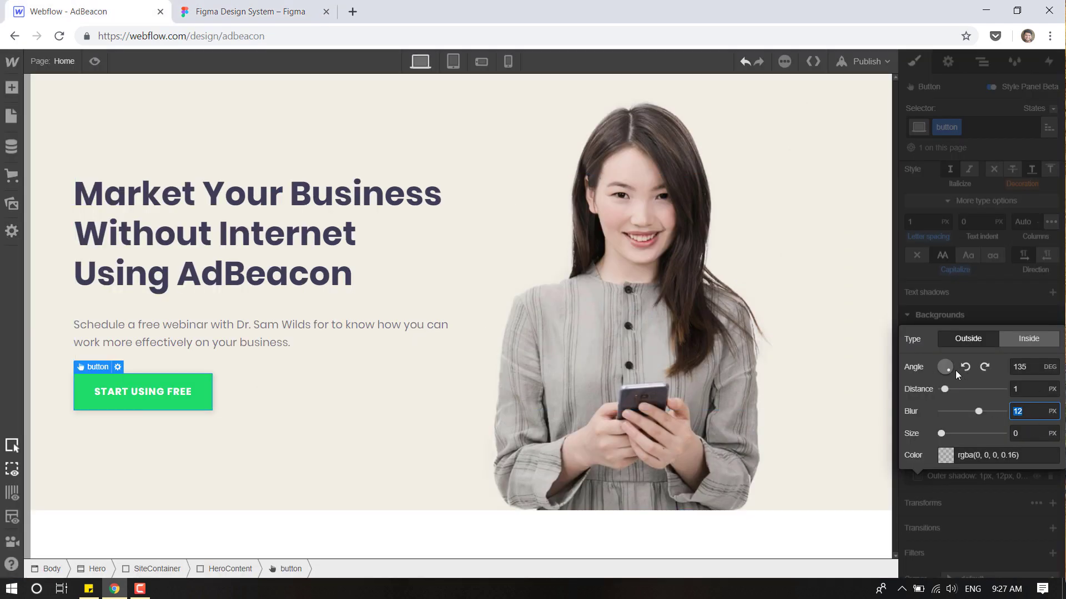
pyautogui.click(1034, 367)
pyautogui.write('180')
pyautogui.press('Return')
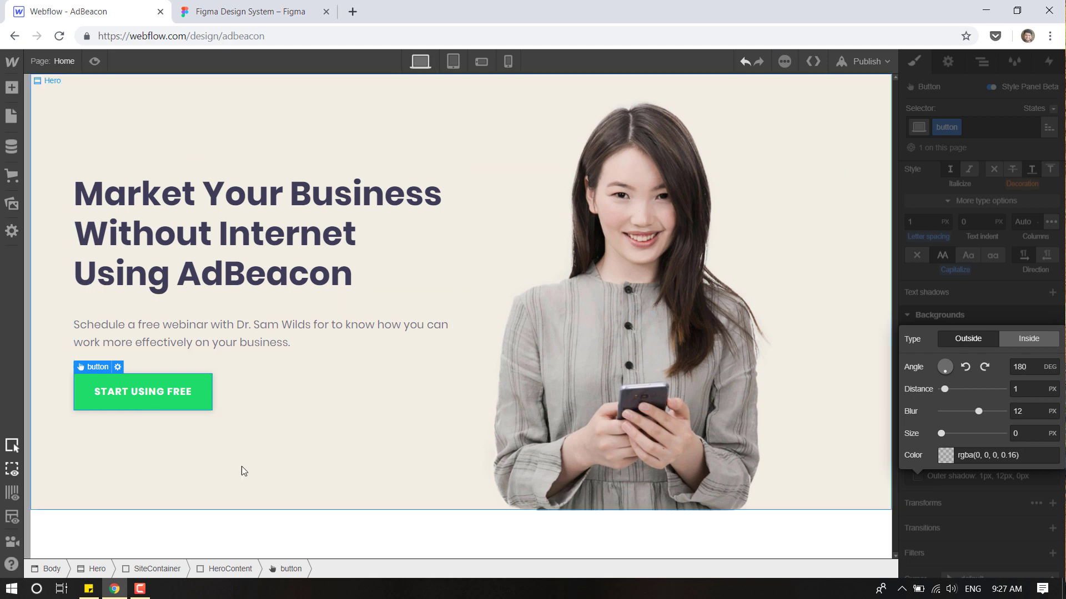
pyautogui.click(1028, 389)
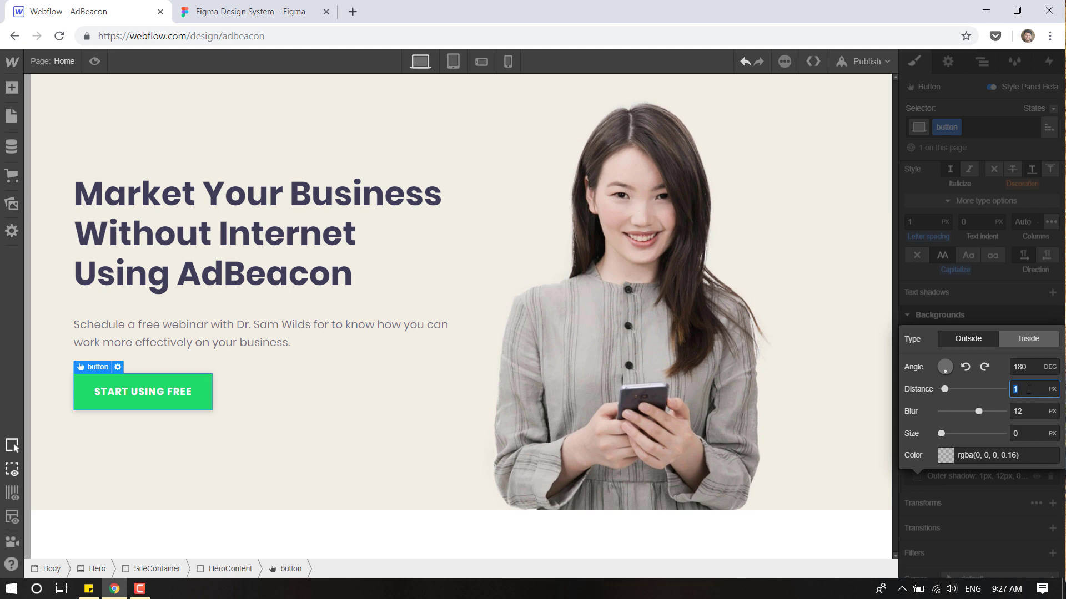
pyautogui.write('0')
# Set the shadow size to 3 and preview the page without the editor.
pyautogui.click(1028, 433)
pyautogui.write('2')
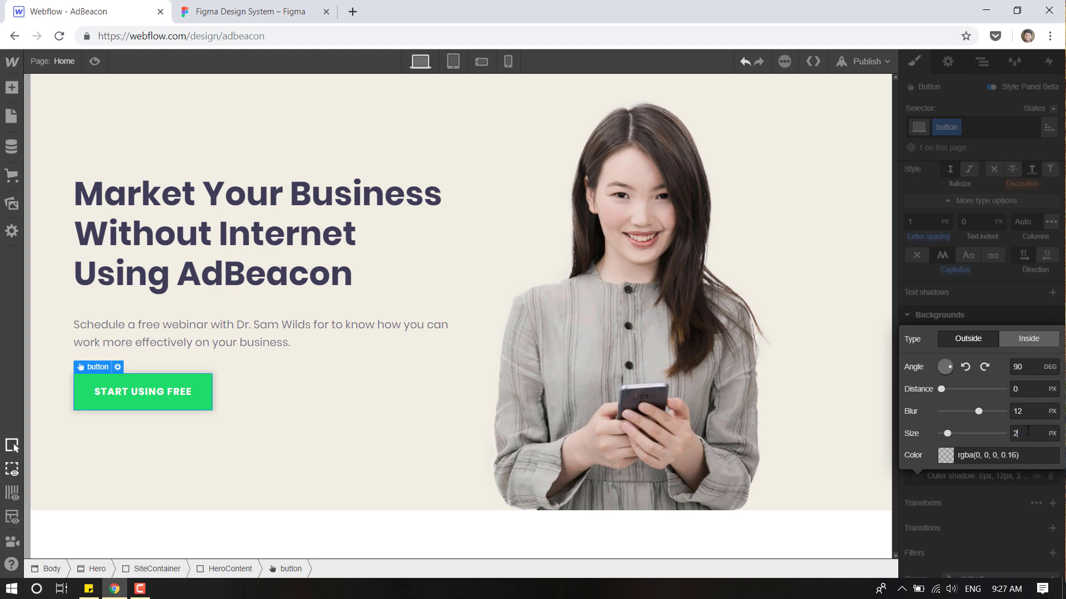
pyautogui.press('Up')
pyautogui.click(995, 495)
pyautogui.click(96, 61)
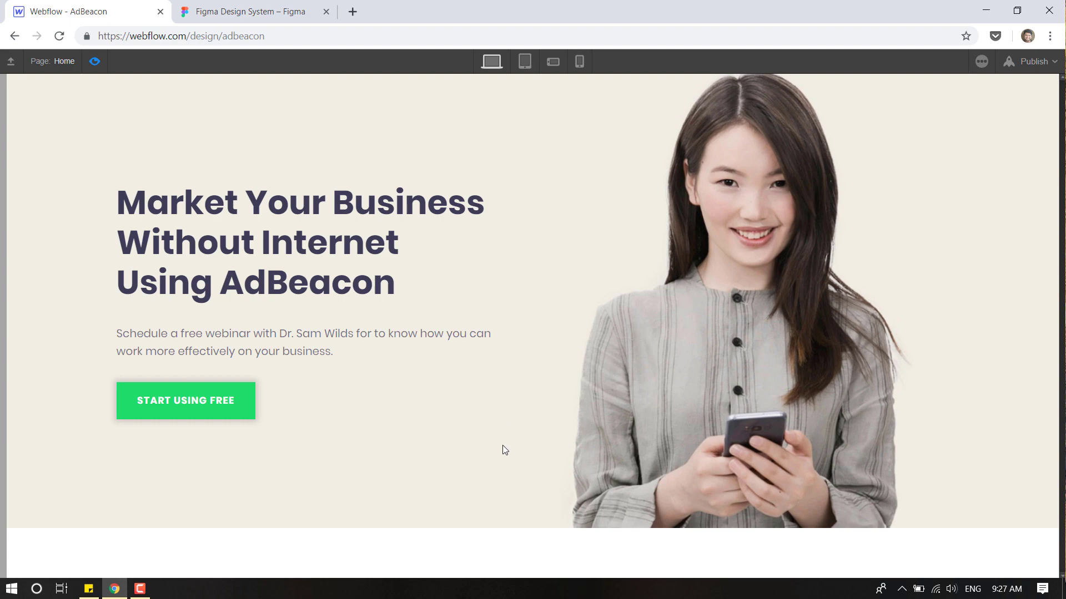
pyautogui.click(247, 10)
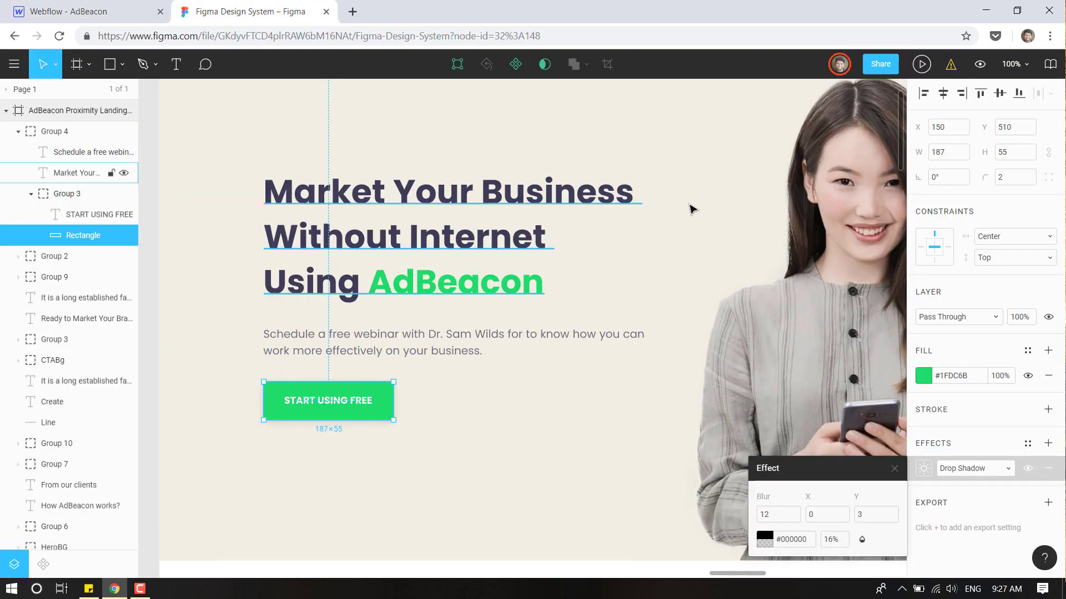
pyautogui.click(693, 209)
pyautogui.scroll(3, 681, 266)
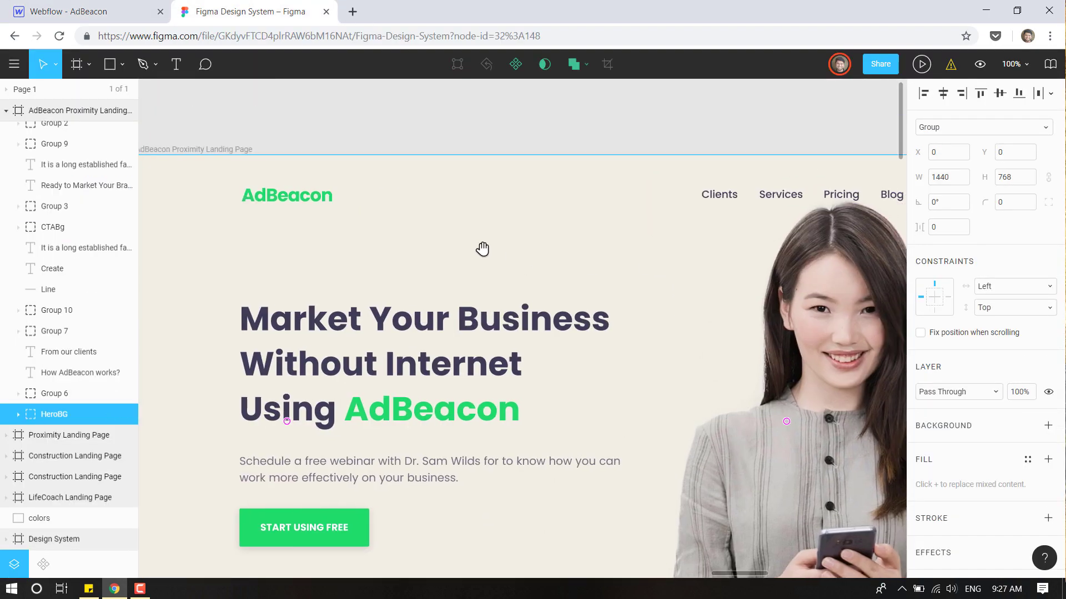
pyautogui.hscroll(3, 484, 248)
pyautogui.hscroll(-2, 555, 245)
pyautogui.scroll(1, 627, 264)
pyautogui.hscroll(1, 614, 266)
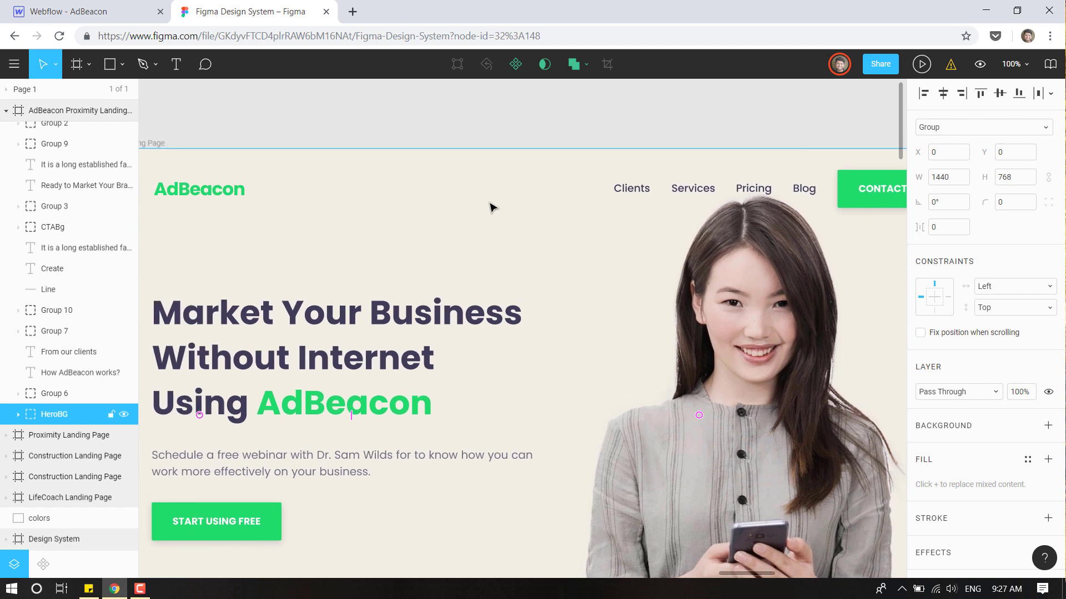
pyautogui.click(306, 118)
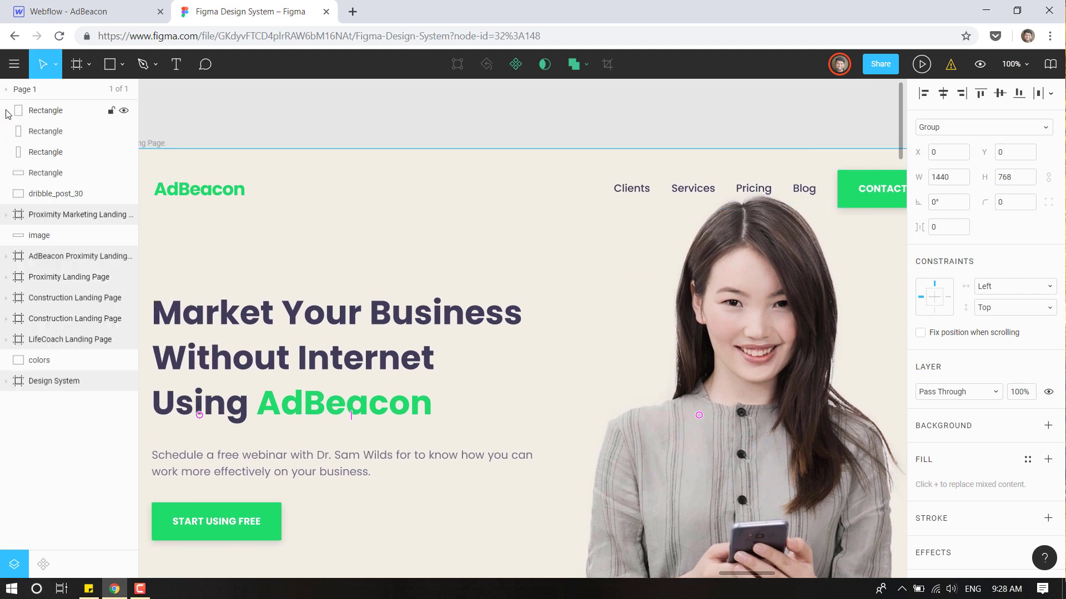
pyautogui.hscroll(-3, 483, 174)
pyautogui.hscroll(5, 506, 172)
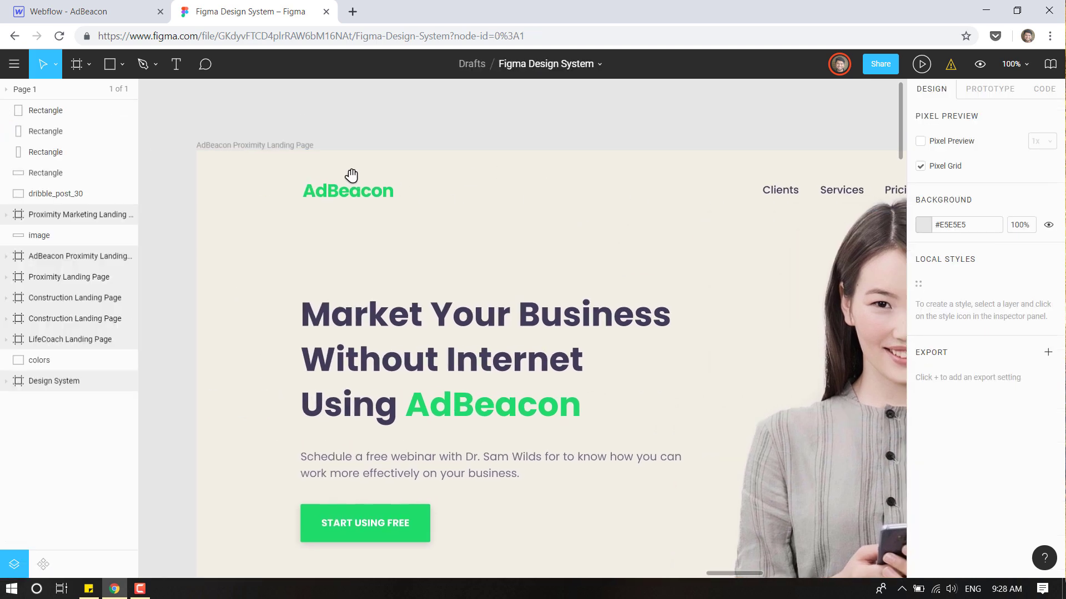
pyautogui.hscroll(-3, 252, 174)
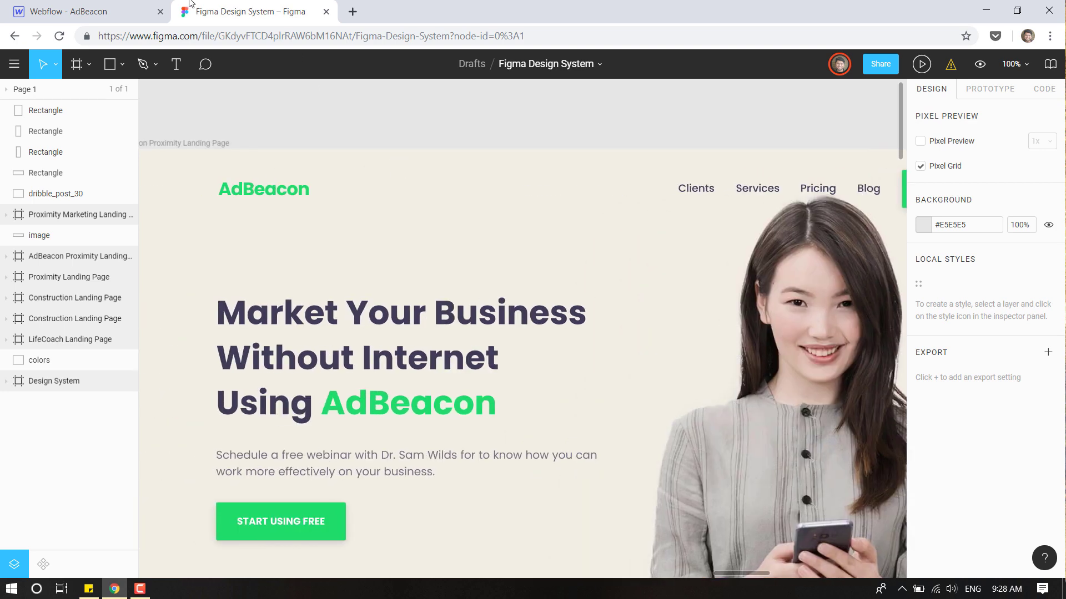
pyautogui.click(138, 6)
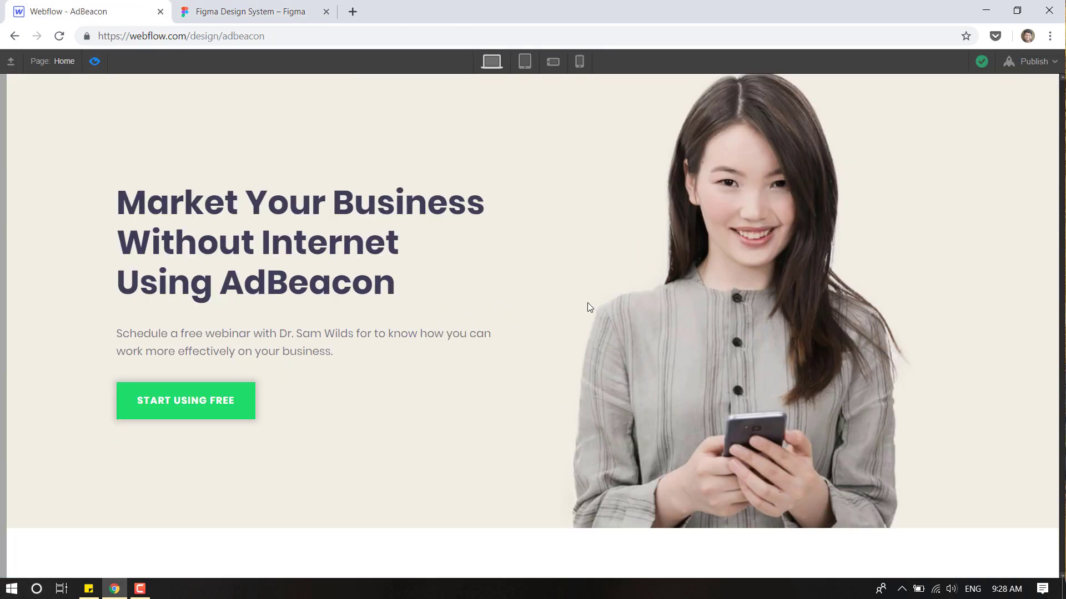
# Exit preview, open the Navigator with SiteContainer and Hero collapsed, and select Hero.
pyautogui.click(96, 63)
pyautogui.click(980, 63)
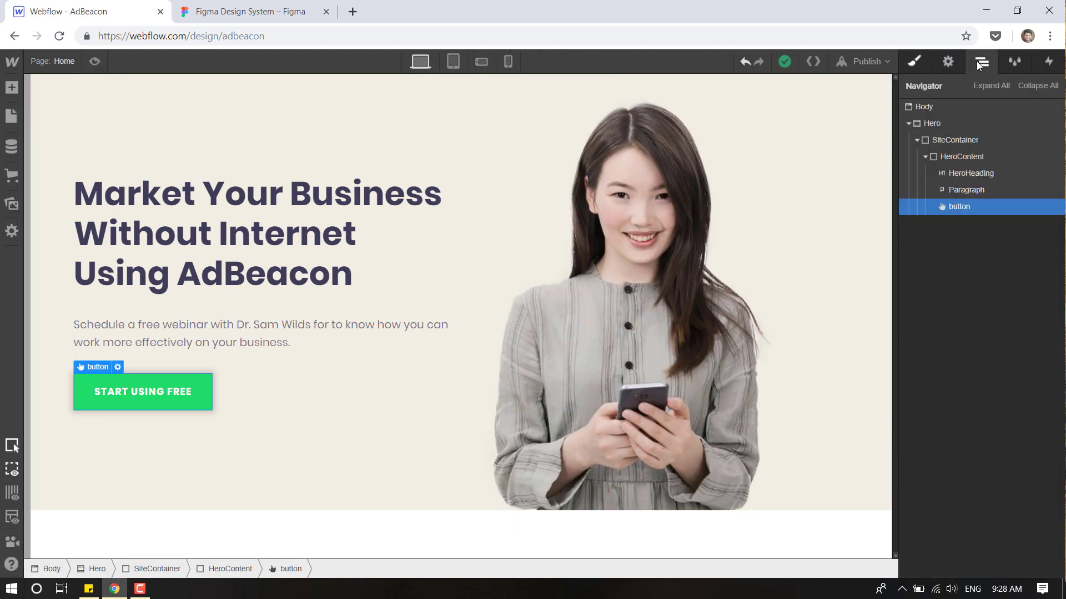
pyautogui.click(916, 140)
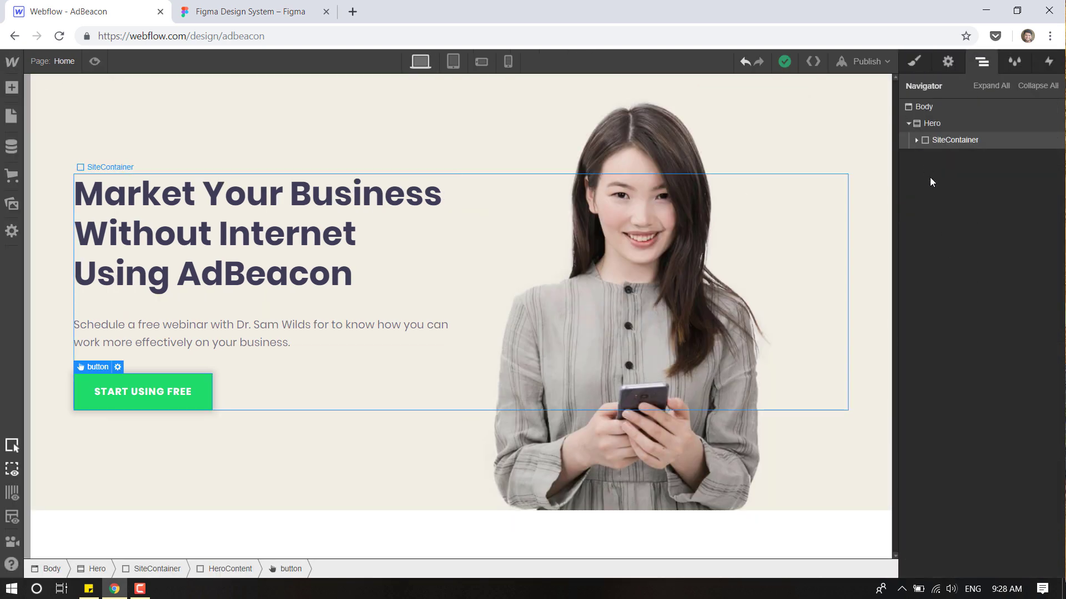
pyautogui.click(908, 124)
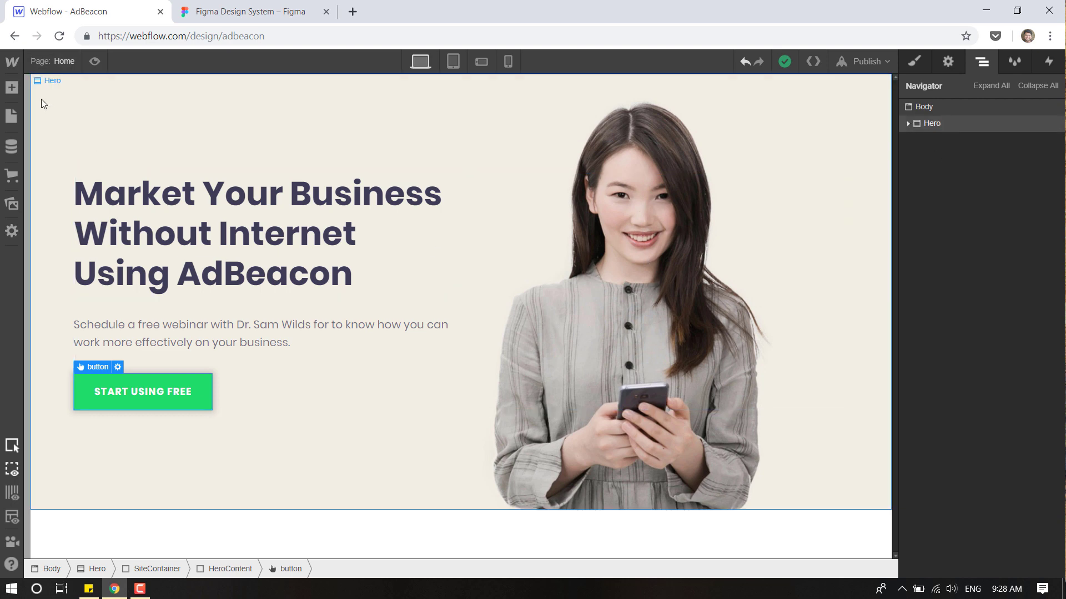
pyautogui.click(13, 88)
pyautogui.scroll(-3, 172, 484)
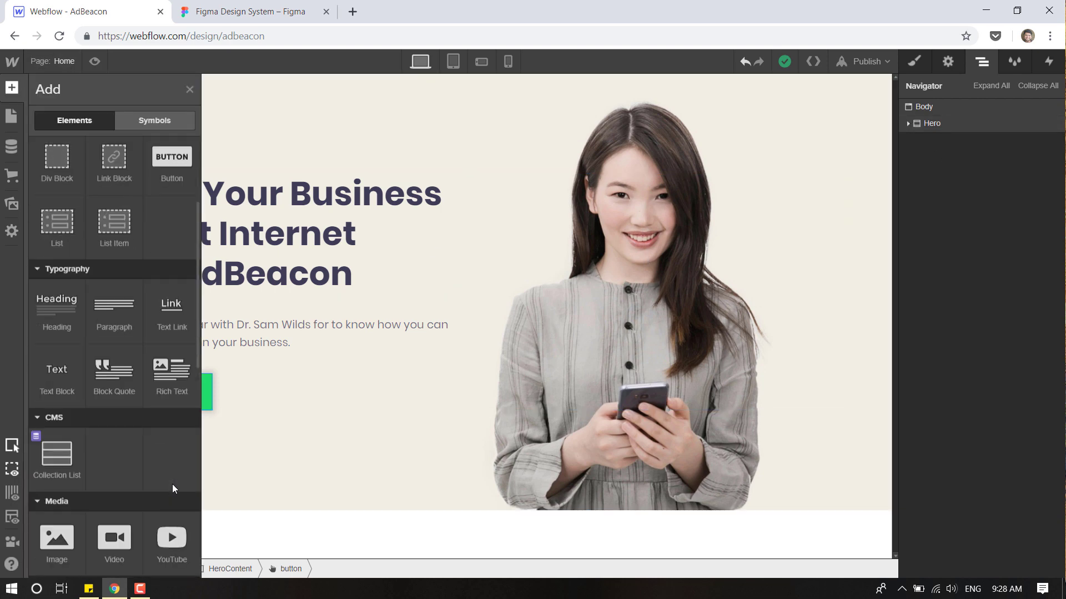
pyautogui.scroll(-3, 172, 484)
pyautogui.click(477, 486)
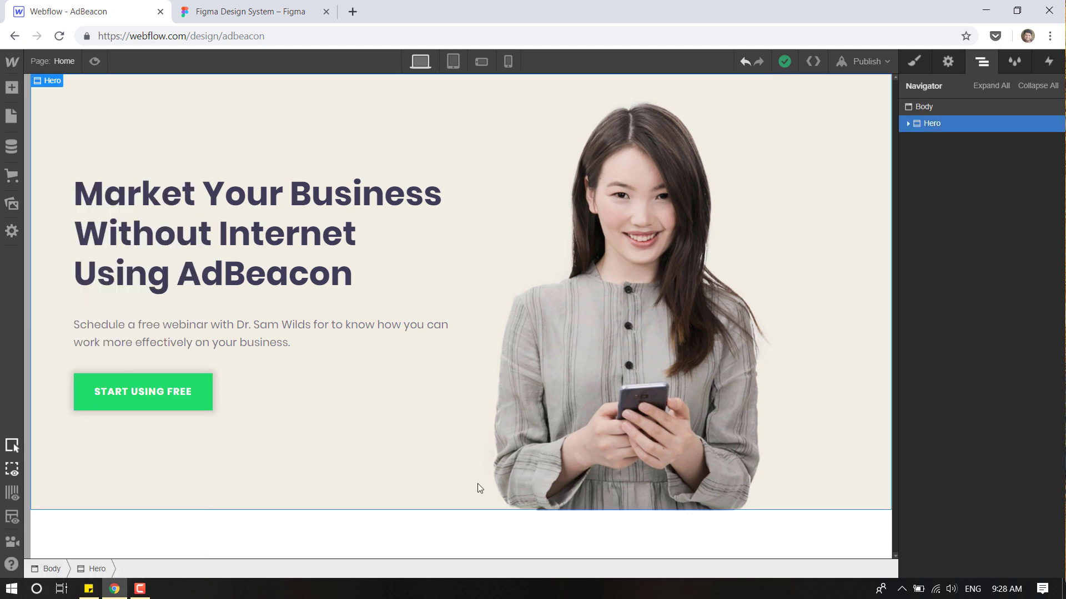
# Add a Navbar via Quick Find and move it directly into the Body after Hero.
pyautogui.hotkey('ctrl', 'e')
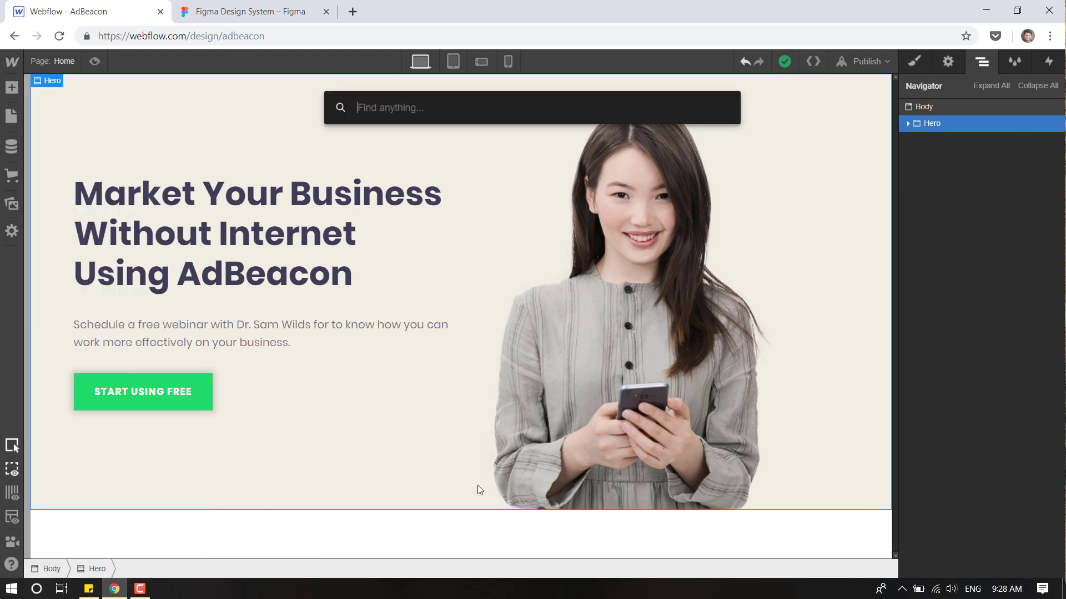
pyautogui.write('navba')
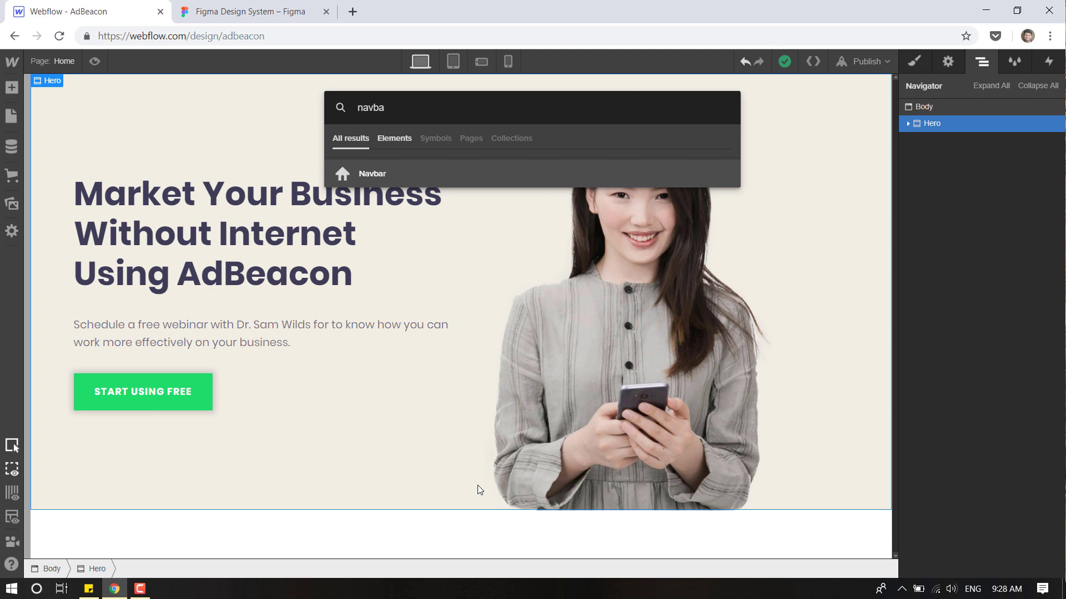
pyautogui.moveTo(369, 174); pyautogui.dragTo(945, 248)
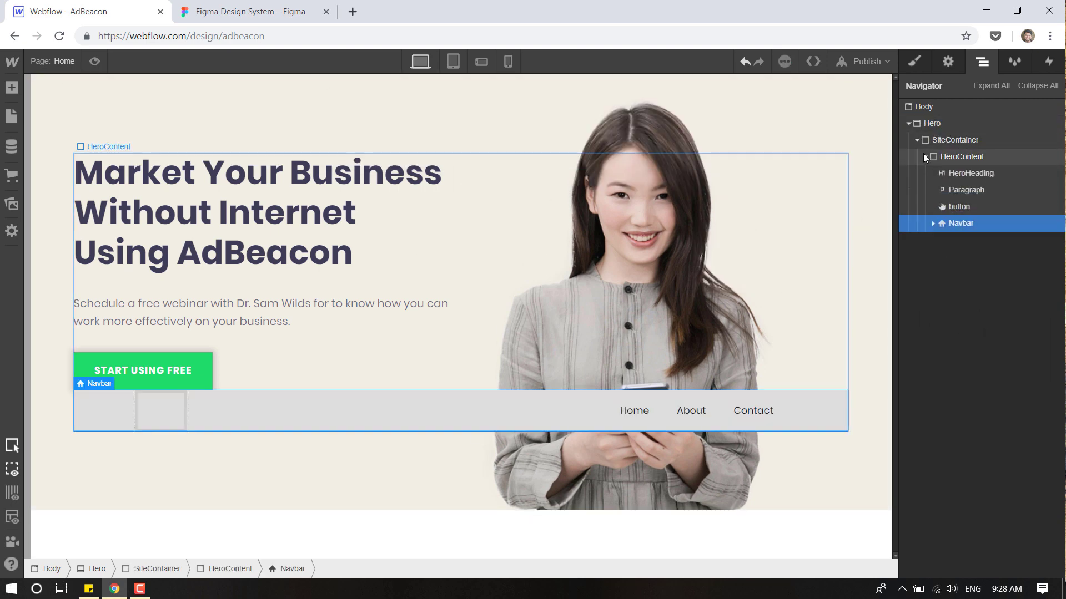
pyautogui.click(917, 139)
pyautogui.click(917, 139)
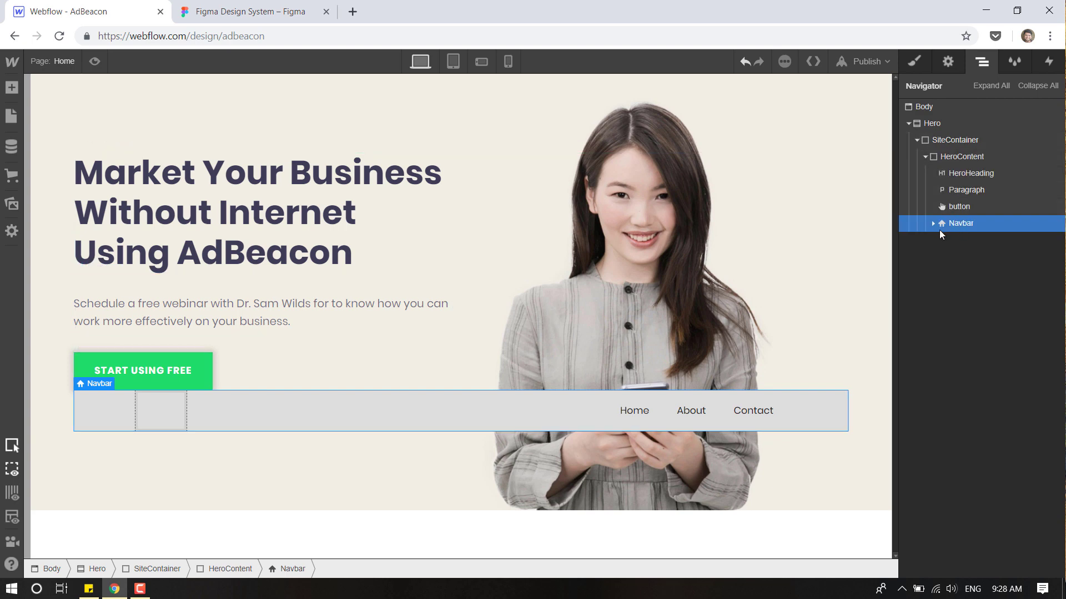
pyautogui.moveTo(940, 231)
pyautogui.mouseDown()
pyautogui.moveTo(921, 233)
pyautogui.moveTo(907, 220)
pyautogui.moveTo(928, 226)
pyautogui.mouseUp()
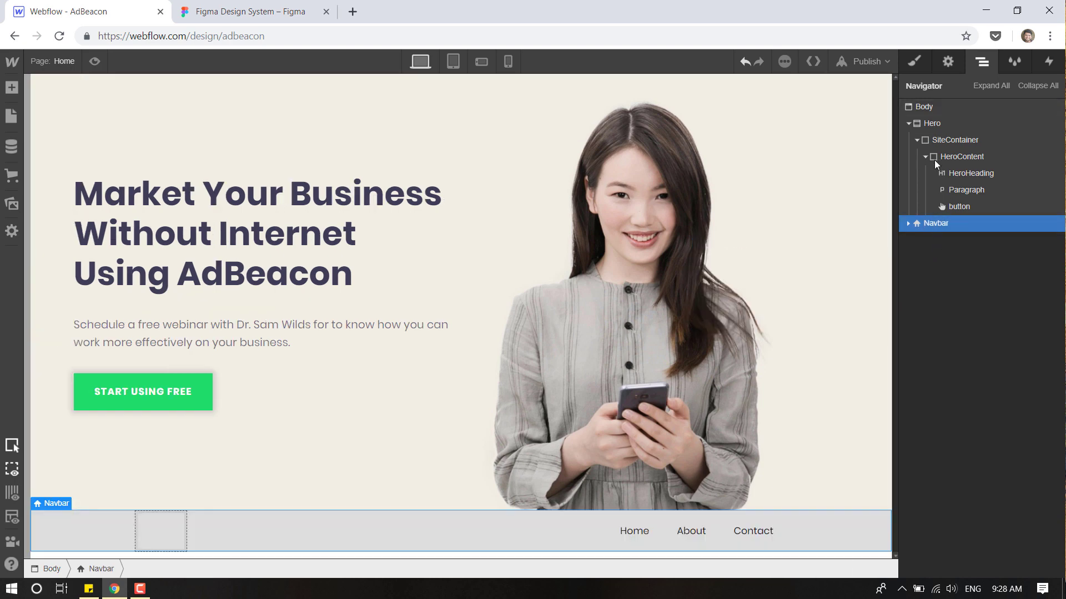
pyautogui.click(917, 140)
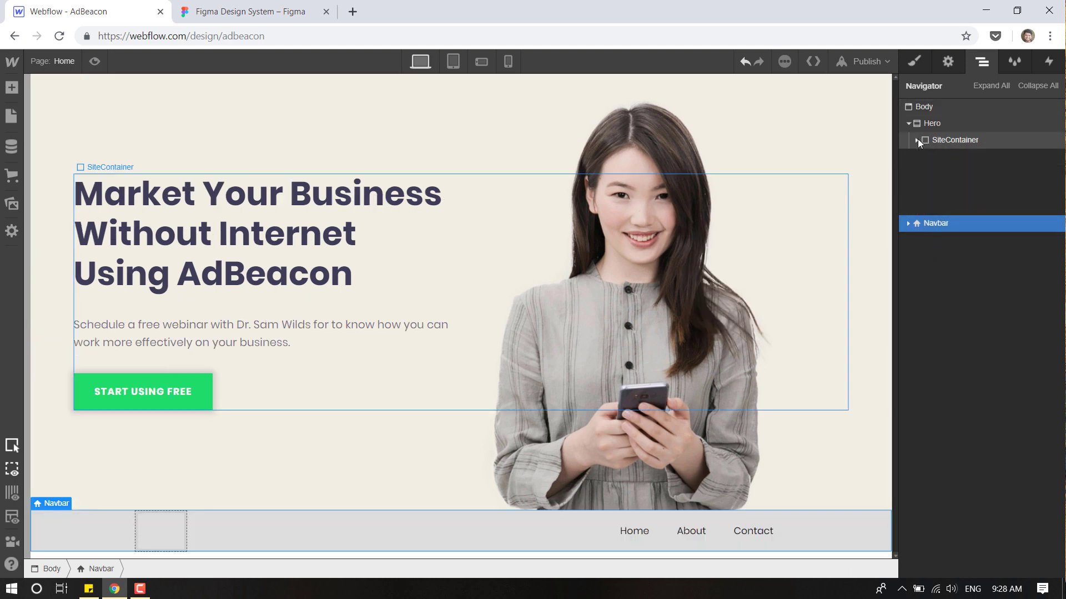
# Give the navbar a new class named HeroNav.
pyautogui.click(910, 61)
pyautogui.click(979, 127)
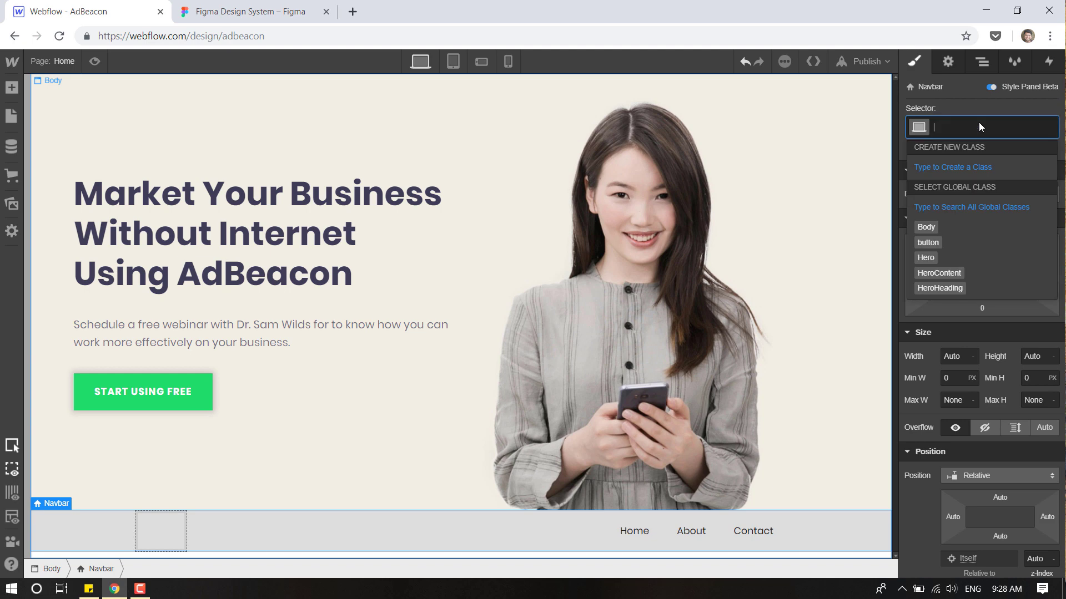
pyautogui.write('HeroNav')
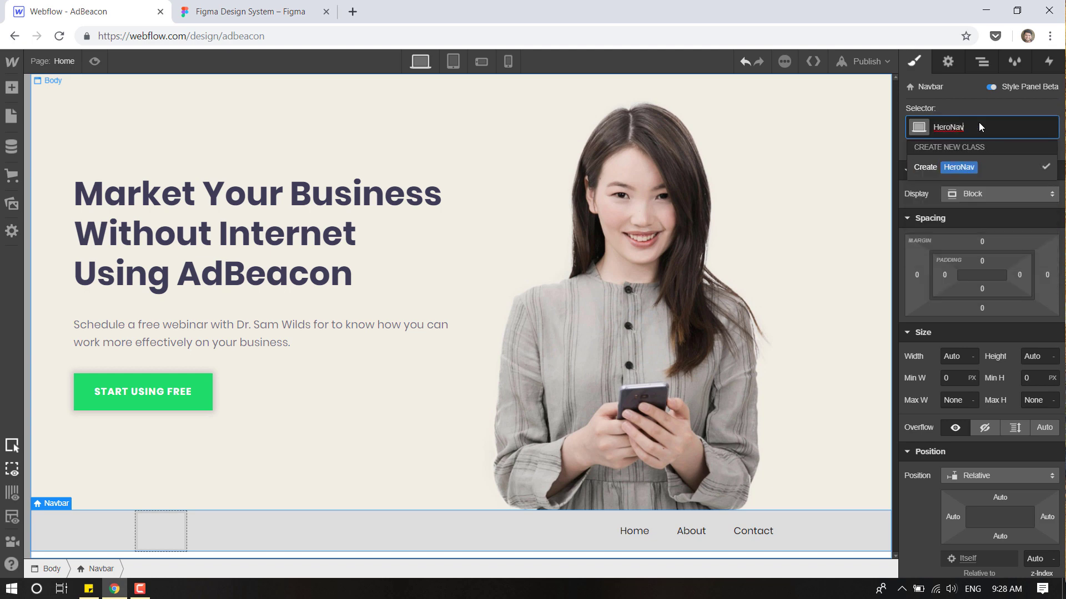
pyautogui.press('Return')
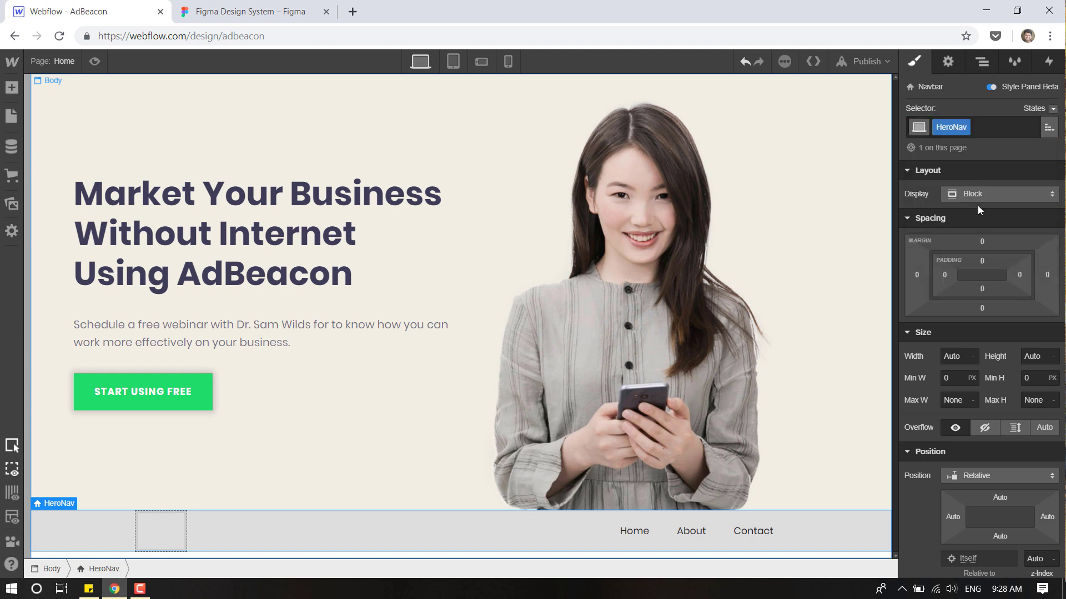
# Set HeroNav to absolute position pinned full width along the top.
pyautogui.scroll(-5, 1014, 201)
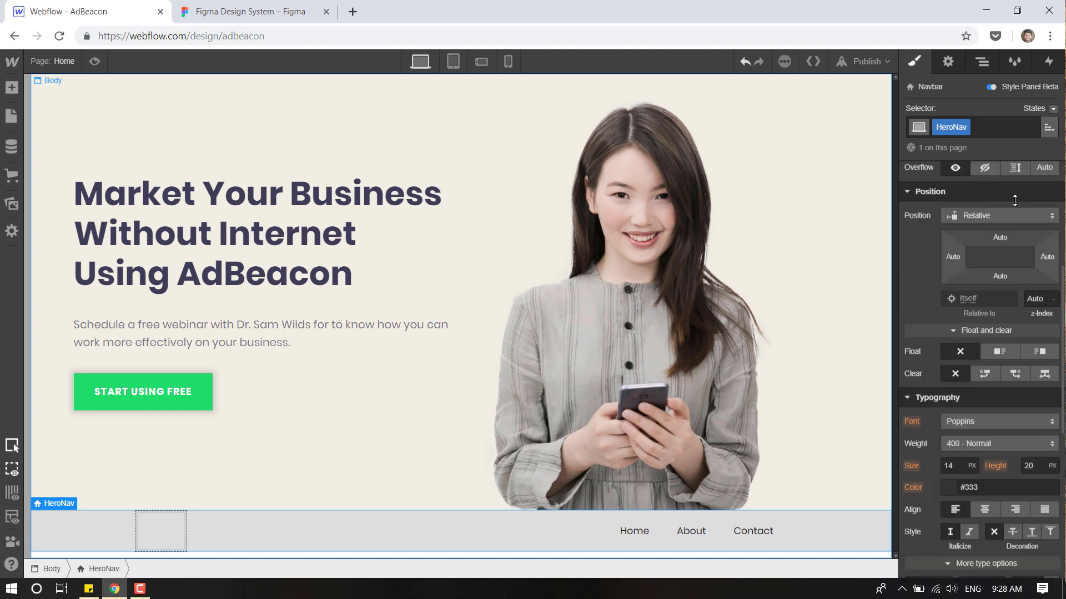
pyautogui.click(980, 216)
pyautogui.click(975, 232)
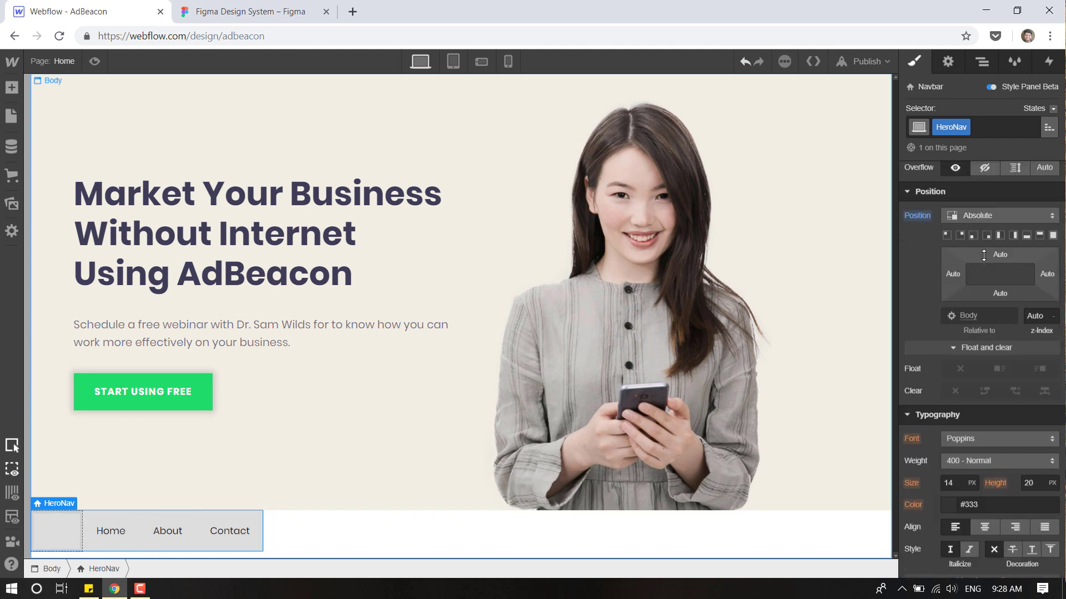
pyautogui.click(1039, 236)
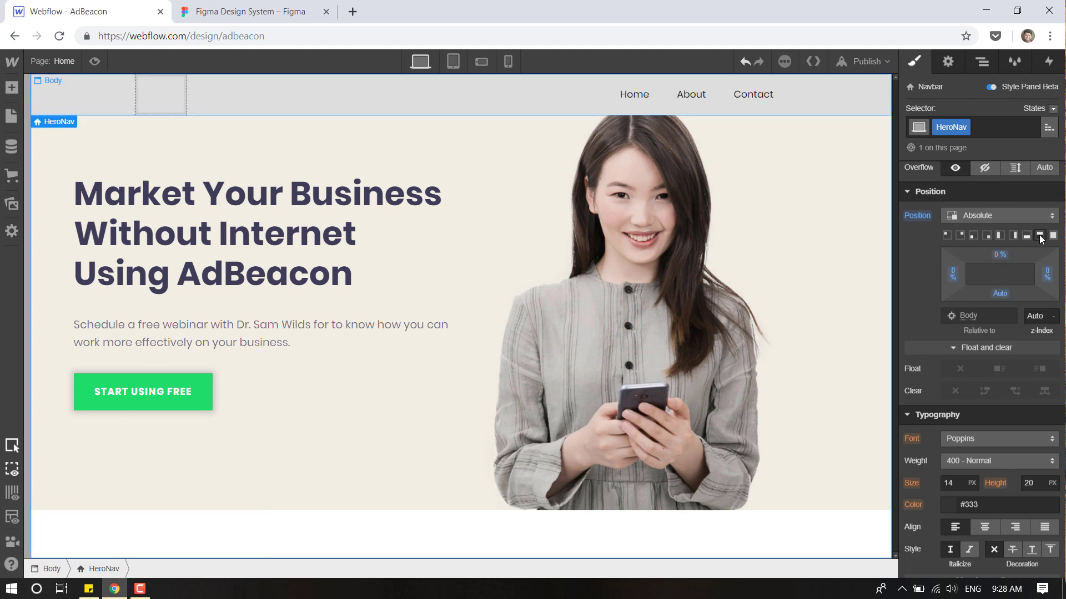
pyautogui.scroll(3, 996, 229)
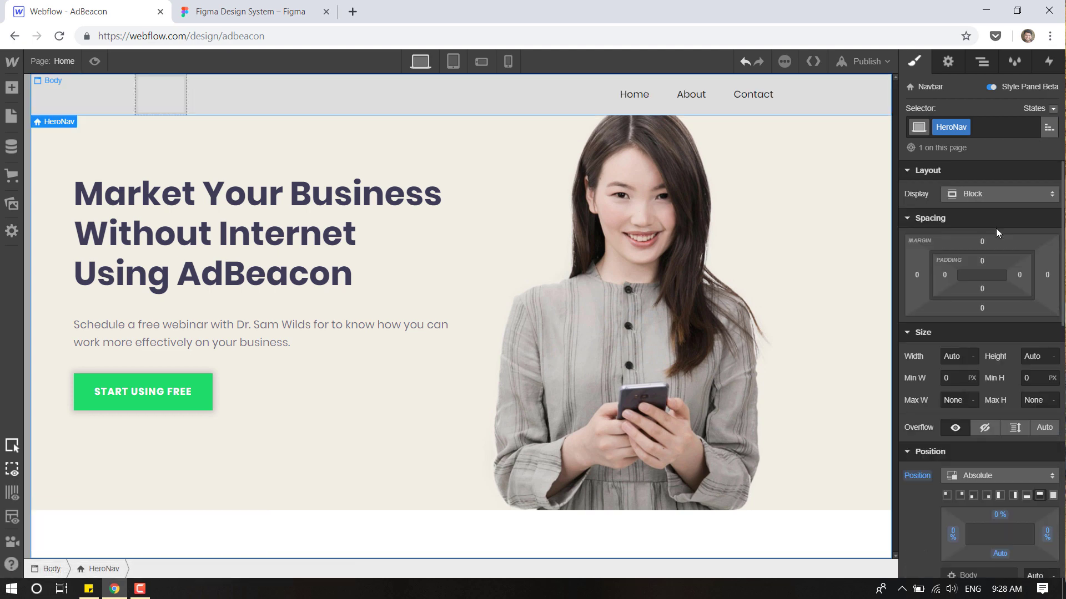
pyautogui.scroll(-6, 996, 228)
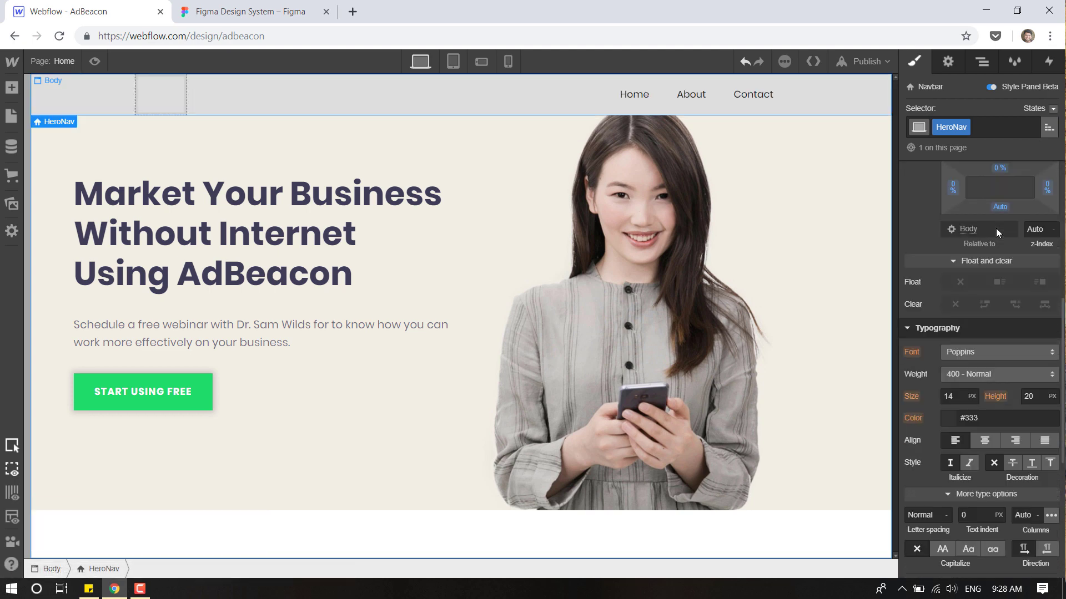
# Check the Figma navigation bar group, then select the navbar's Brand link in Webflow.
pyautogui.click(237, 5)
pyautogui.click(276, 194)
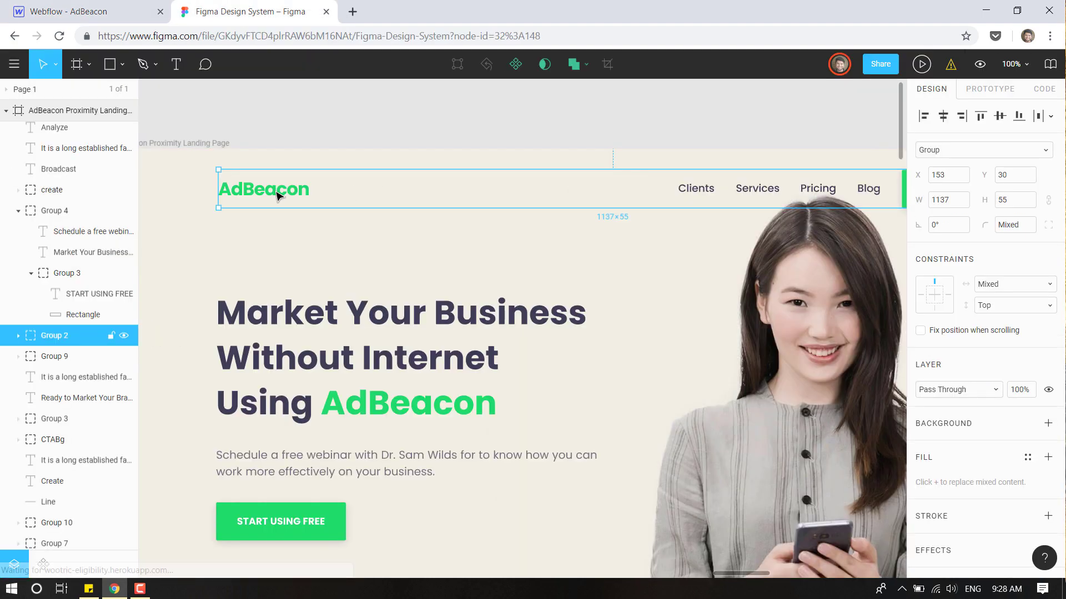
pyautogui.click(105, 7)
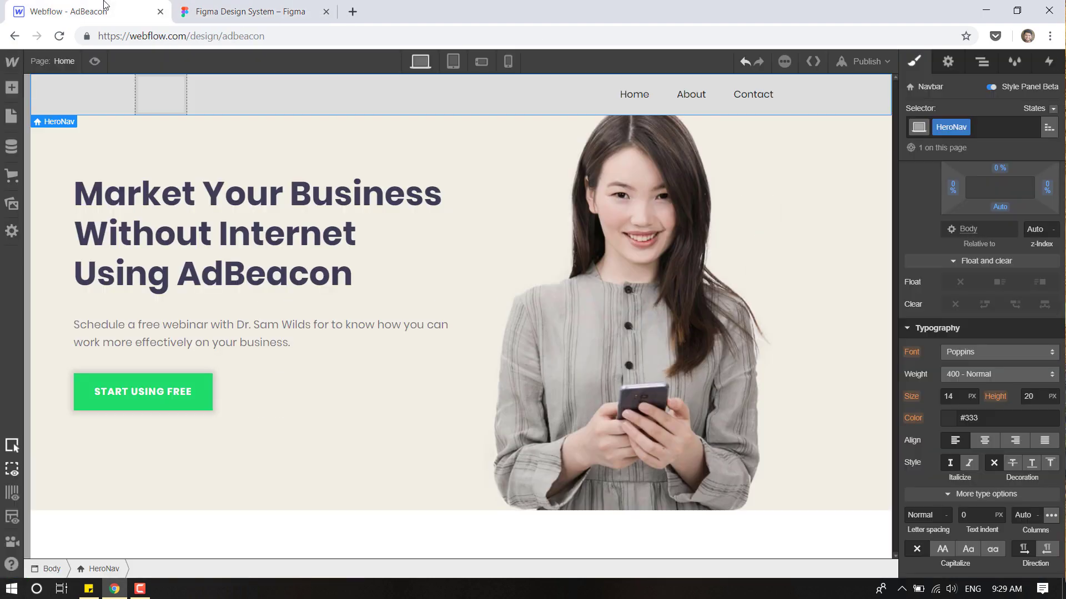
pyautogui.click(160, 110)
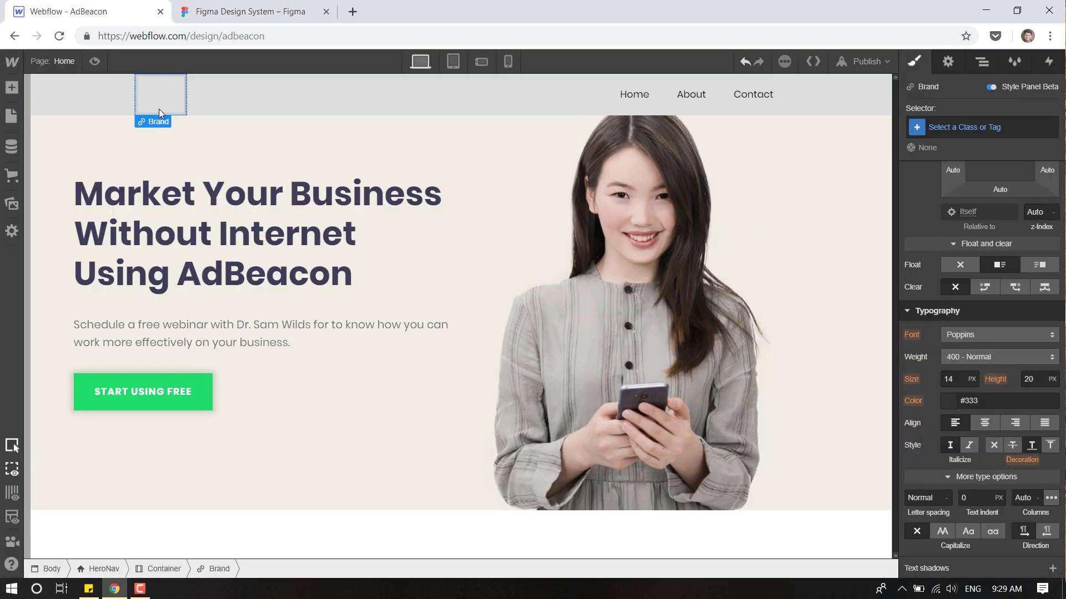
# Place the AdBeacon logo from Assets into the Brand link, then select HeroNav.
pyautogui.click(12, 204)
pyautogui.moveTo(47, 336); pyautogui.dragTo(146, 101)
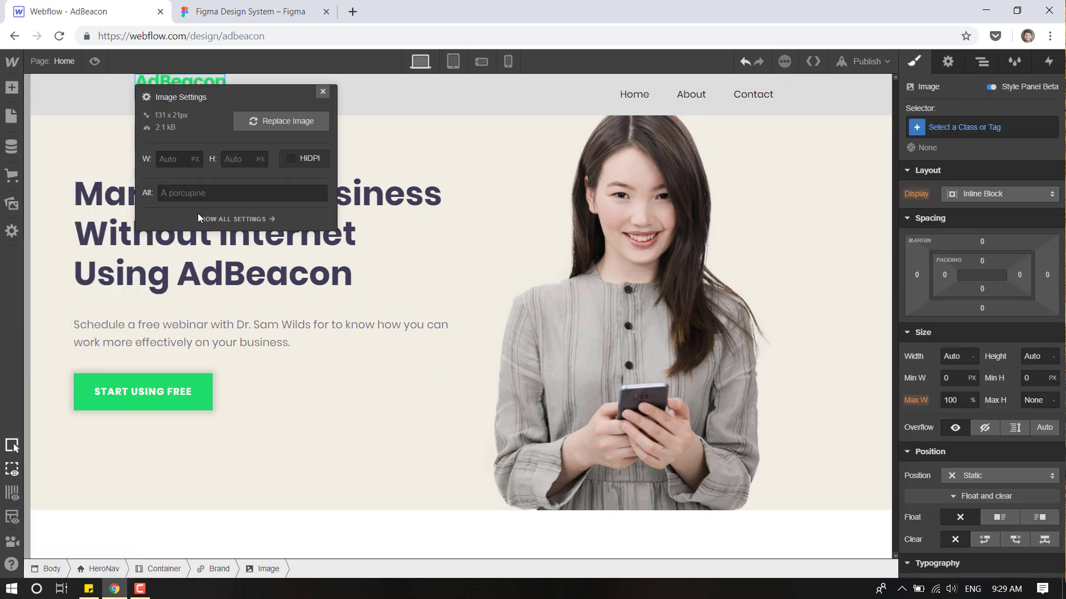
pyautogui.click(197, 194)
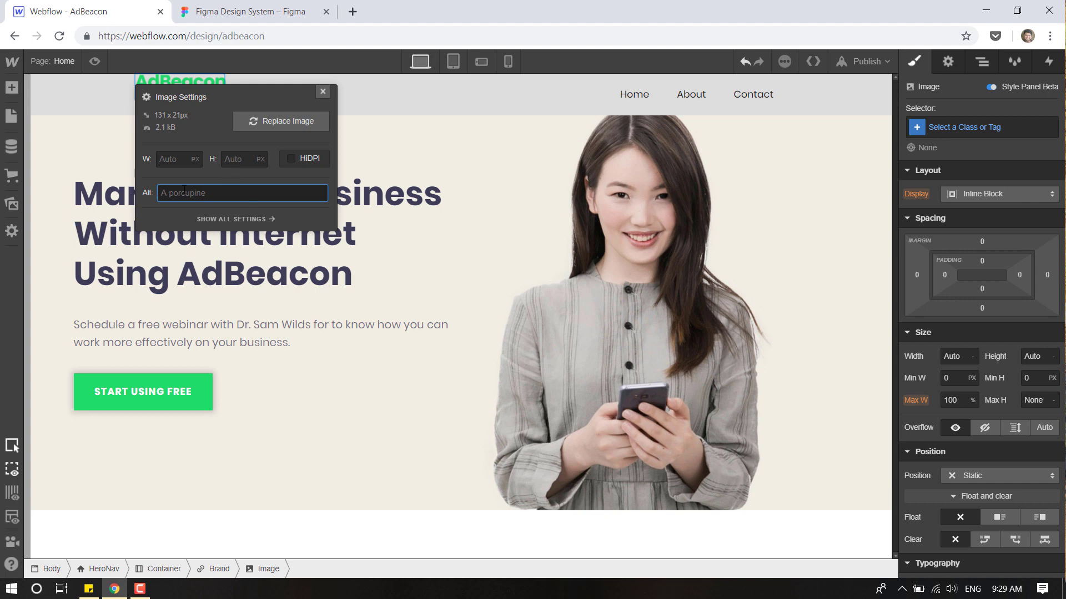
pyautogui.click(488, 153)
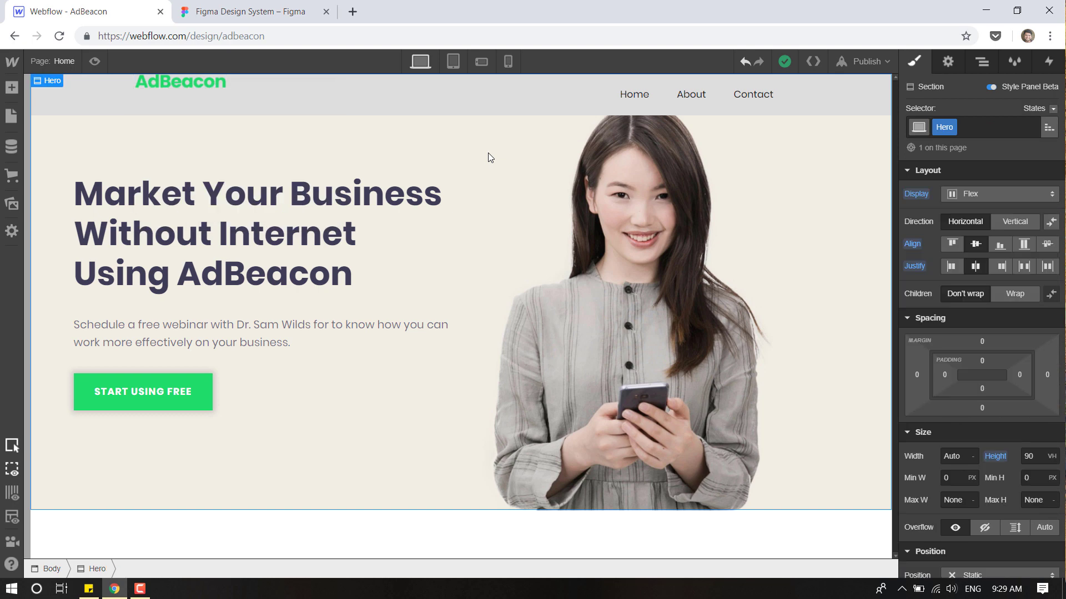
pyautogui.click(156, 79)
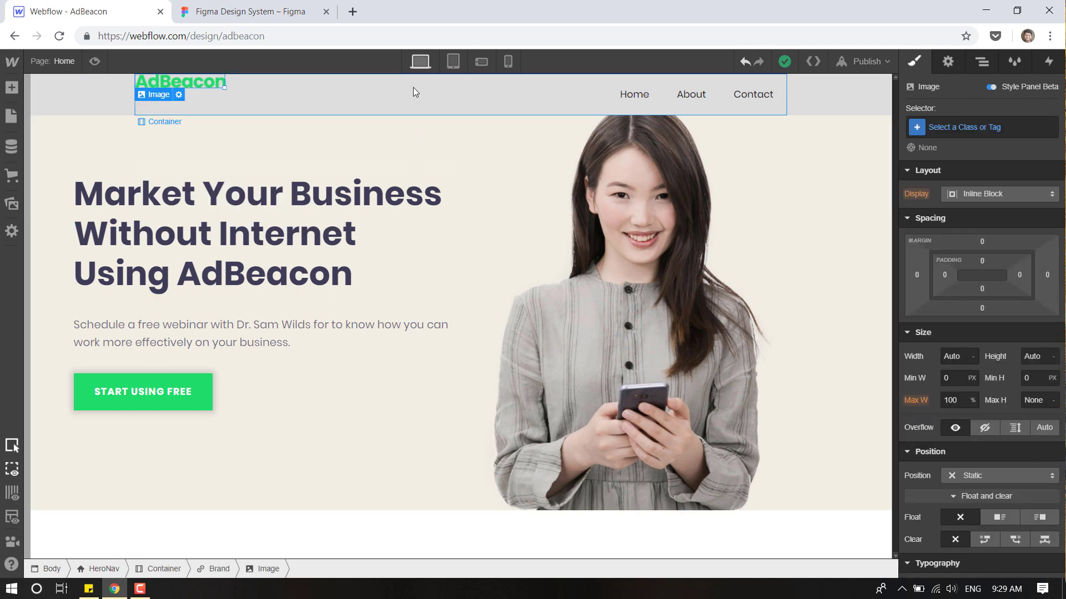
pyautogui.click(79, 104)
# Set the HeroNav background colour to Transparent.
pyautogui.scroll(-8, 1009, 410)
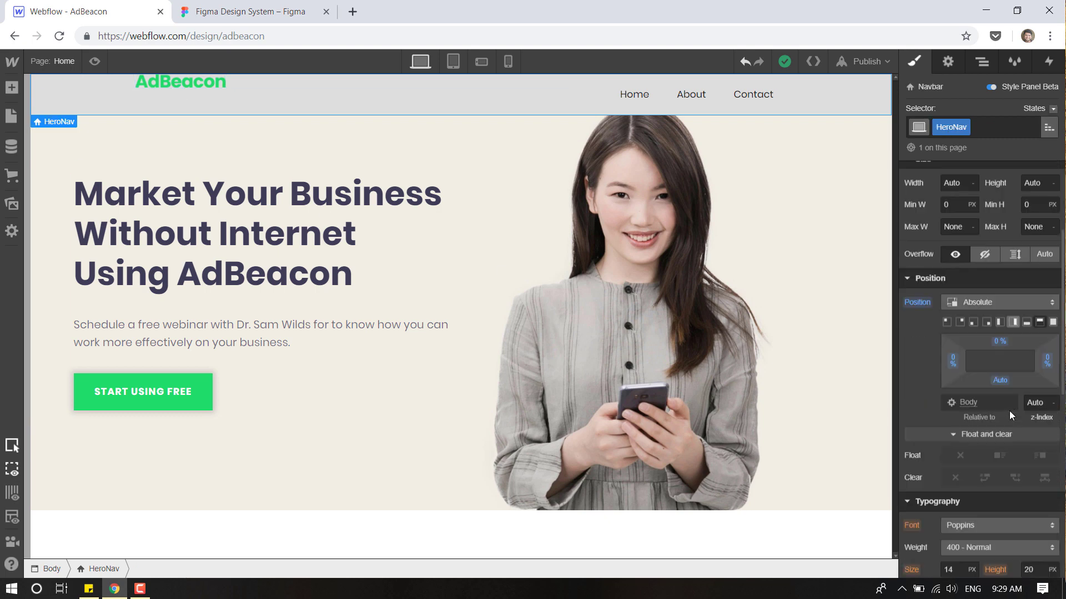
pyautogui.scroll(-3, 985, 382)
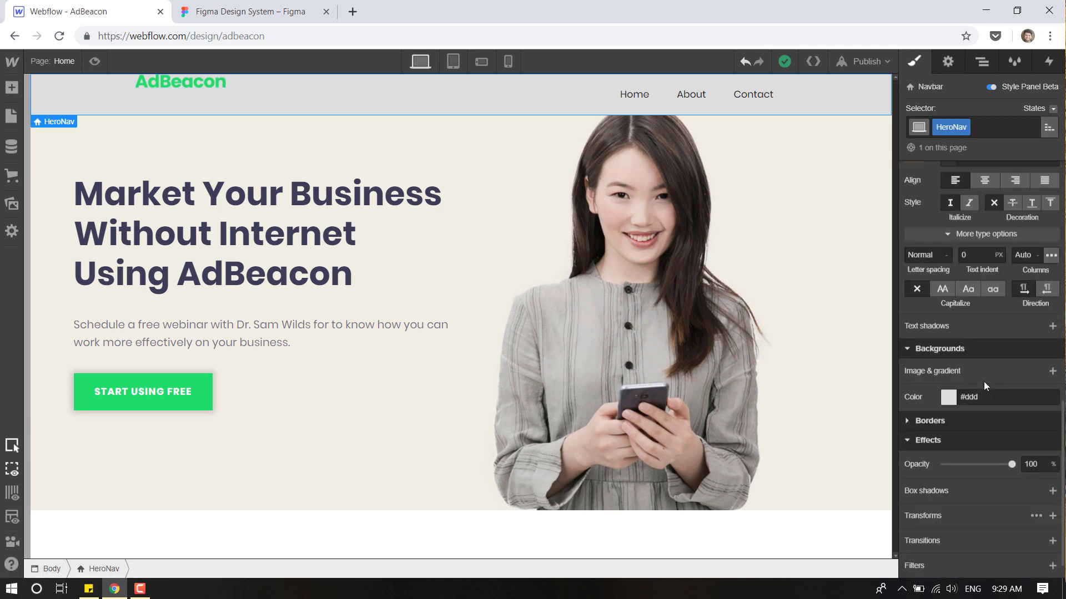
pyautogui.click(945, 402)
pyautogui.click(921, 371)
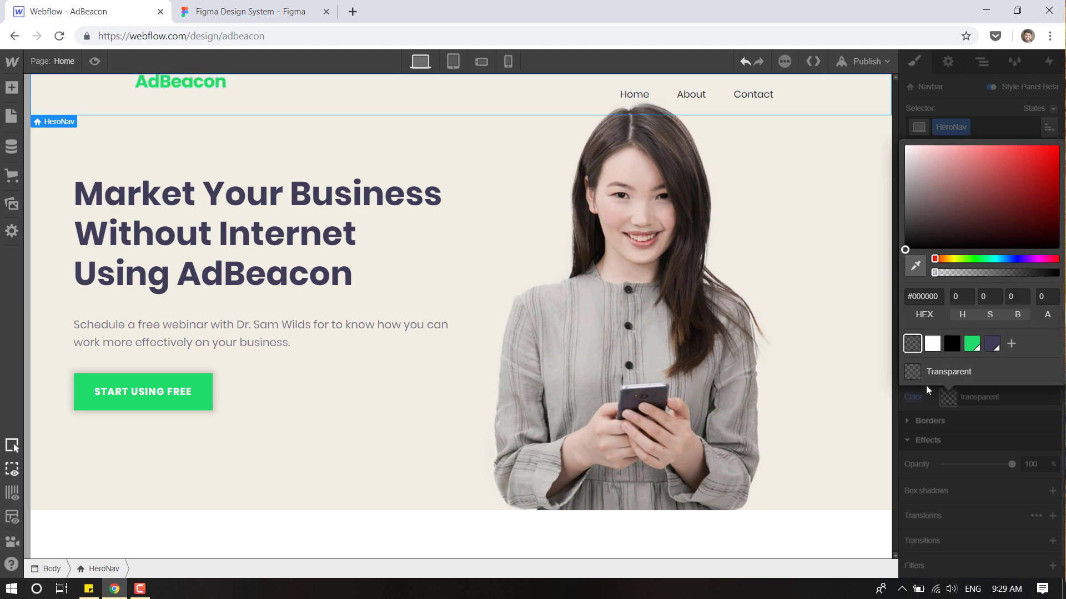
# Inspect the Clients nav text styling in the Figma design.
pyautogui.click(277, 4)
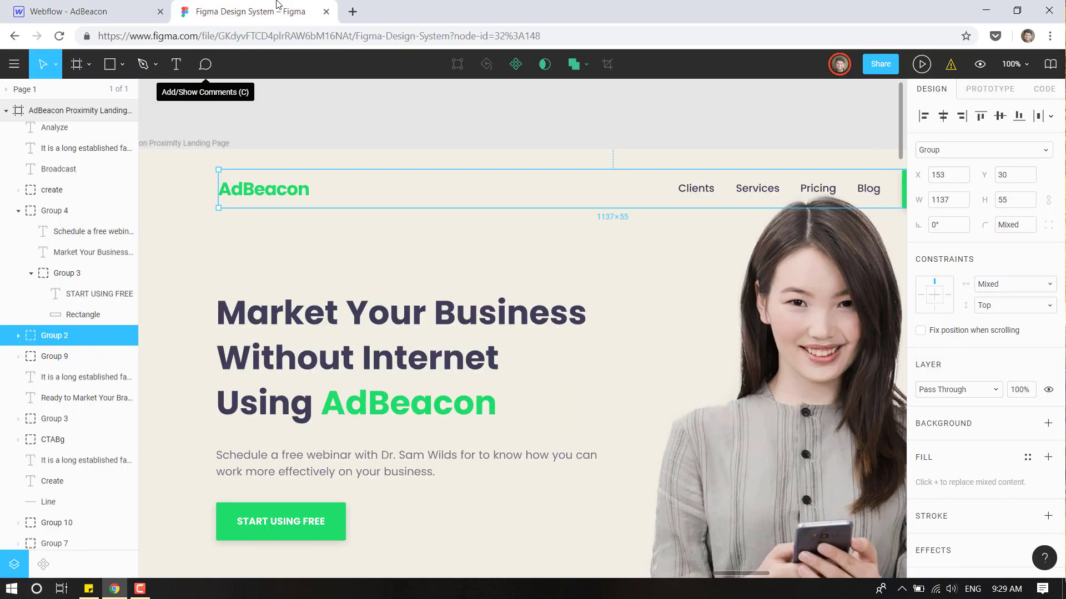
pyautogui.click(99, 10)
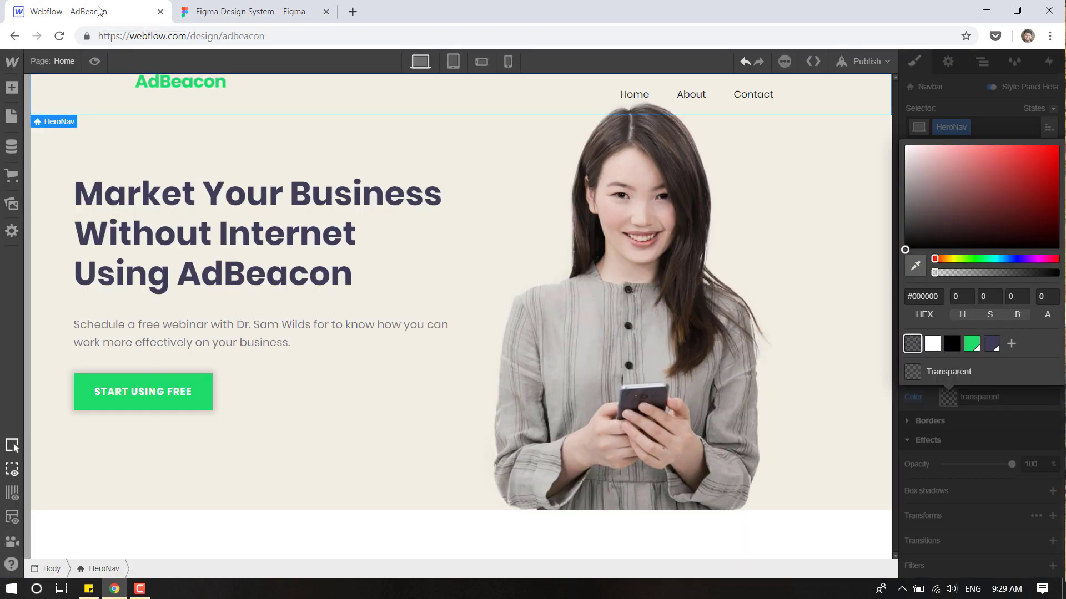
pyautogui.click(265, 10)
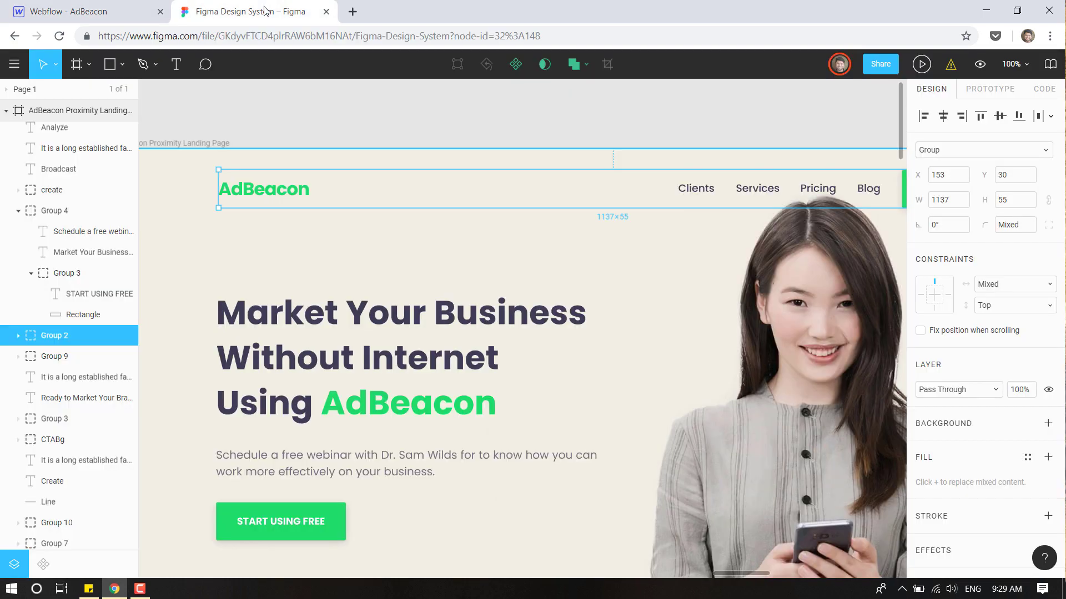
pyautogui.doubleClick(704, 193)
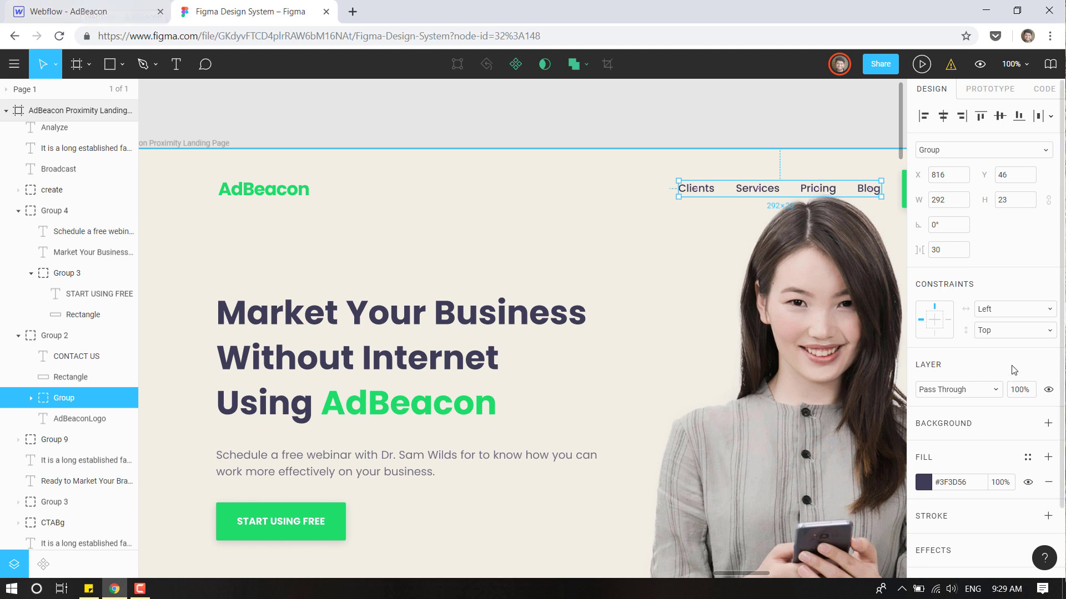
pyautogui.scroll(-2, 922, 280)
pyautogui.scroll(3, 922, 280)
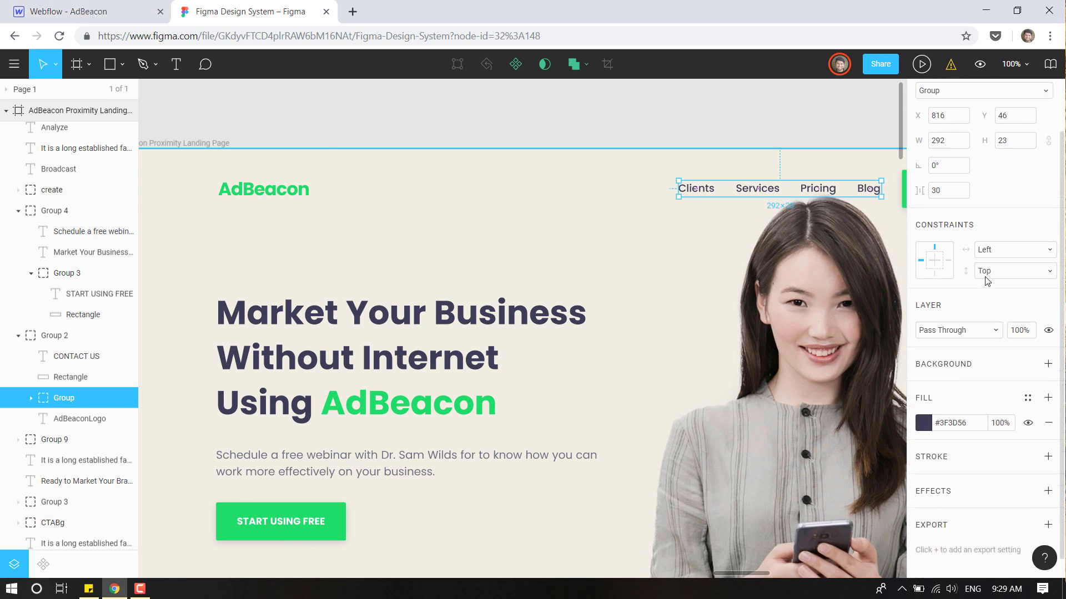
pyautogui.doubleClick(697, 189)
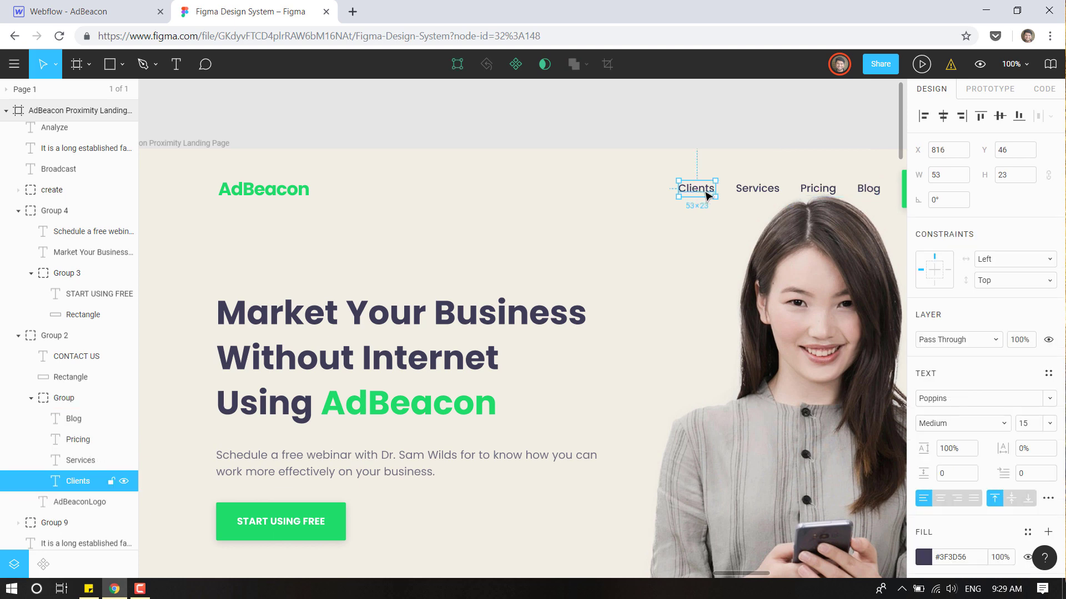
pyautogui.scroll(-3, 1005, 302)
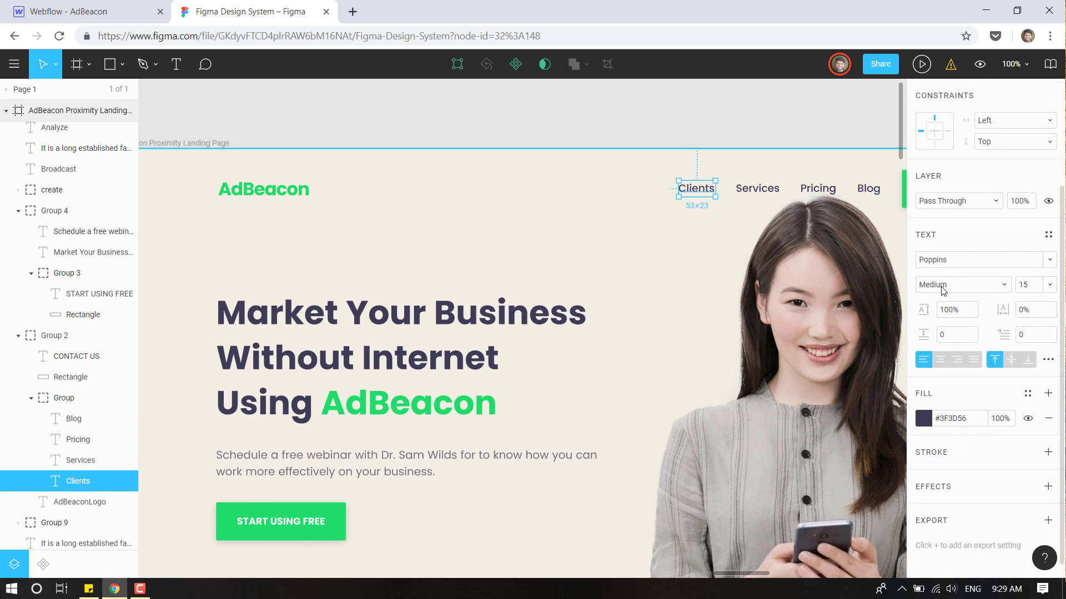
pyautogui.click(78, 11)
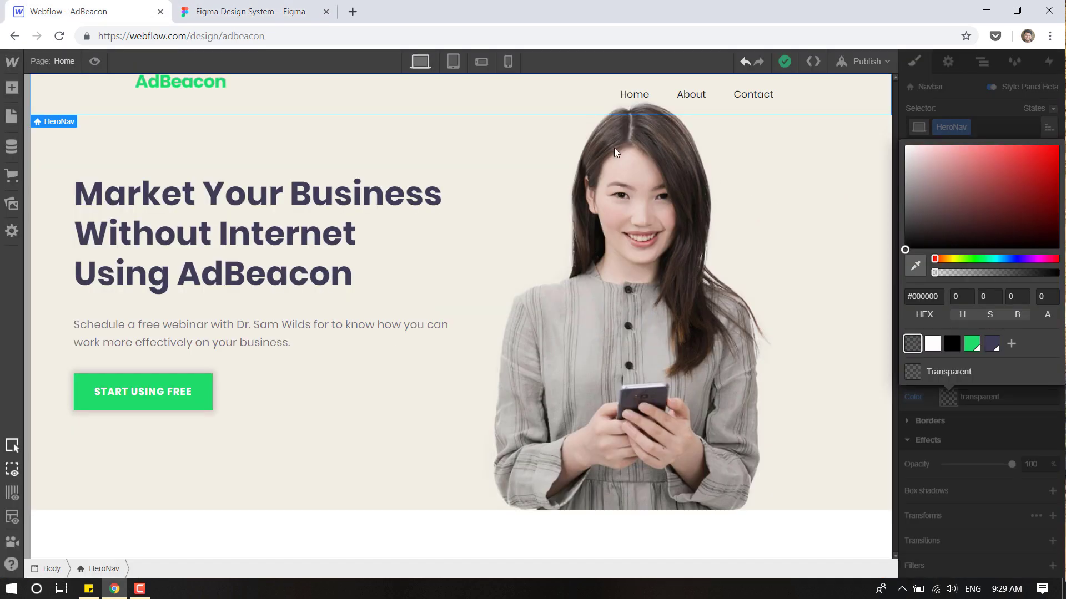
# Give the Home nav link a new NavLink class.
pyautogui.click(642, 98)
pyautogui.scroll(5, 1014, 342)
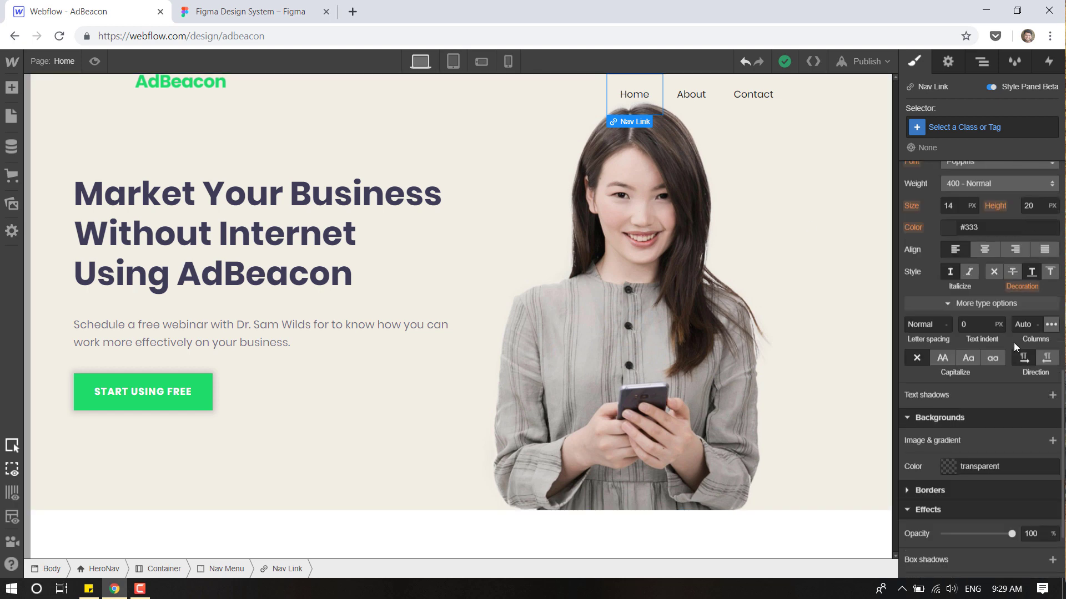
pyautogui.click(970, 128)
pyautogui.write('NavLink')
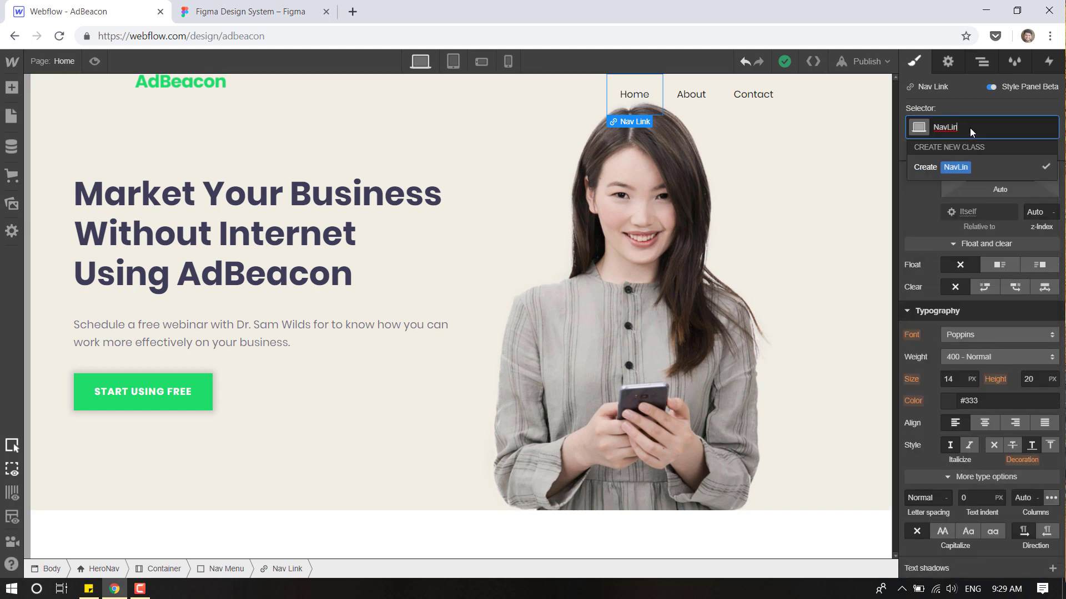
pyautogui.press('Return')
pyautogui.scroll(-3, 956, 175)
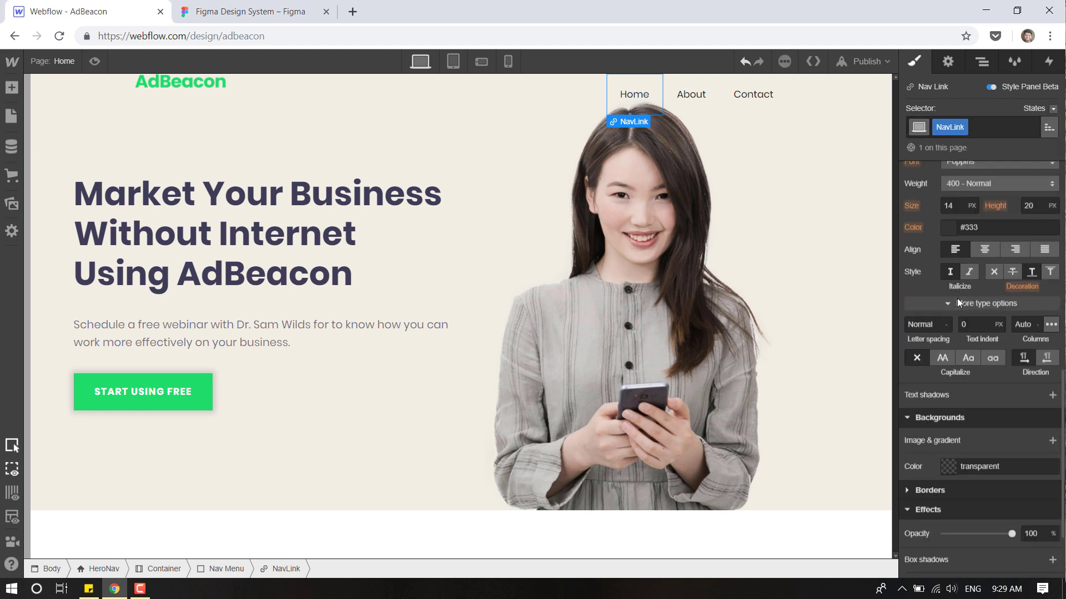
pyautogui.scroll(1, 955, 308)
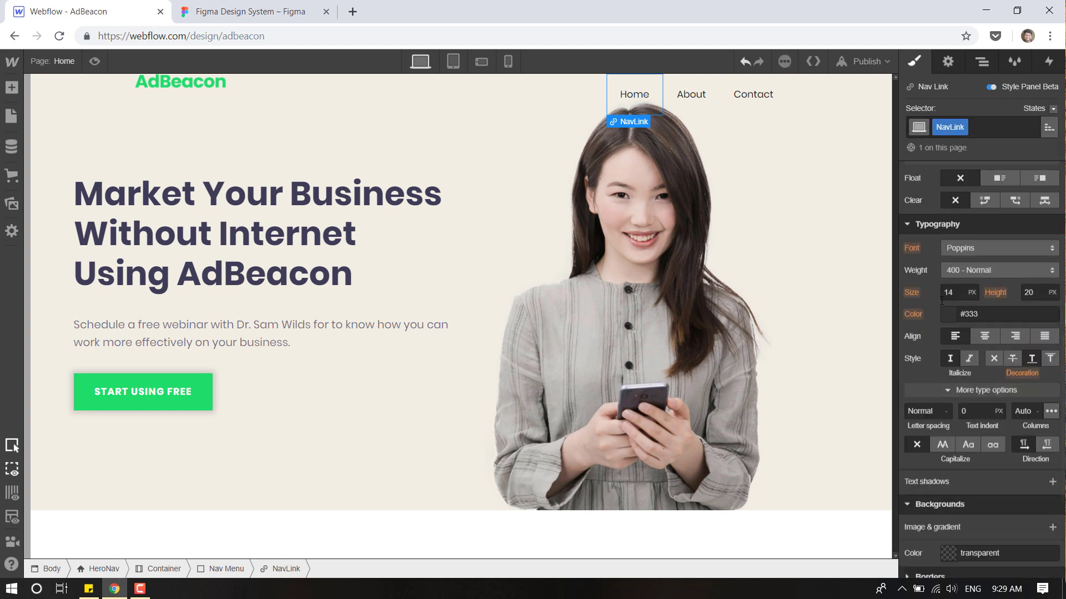
# Style NavLink as 500 Medium weight, 15 px size, Dark Slate Blue colour.
pyautogui.click(974, 272)
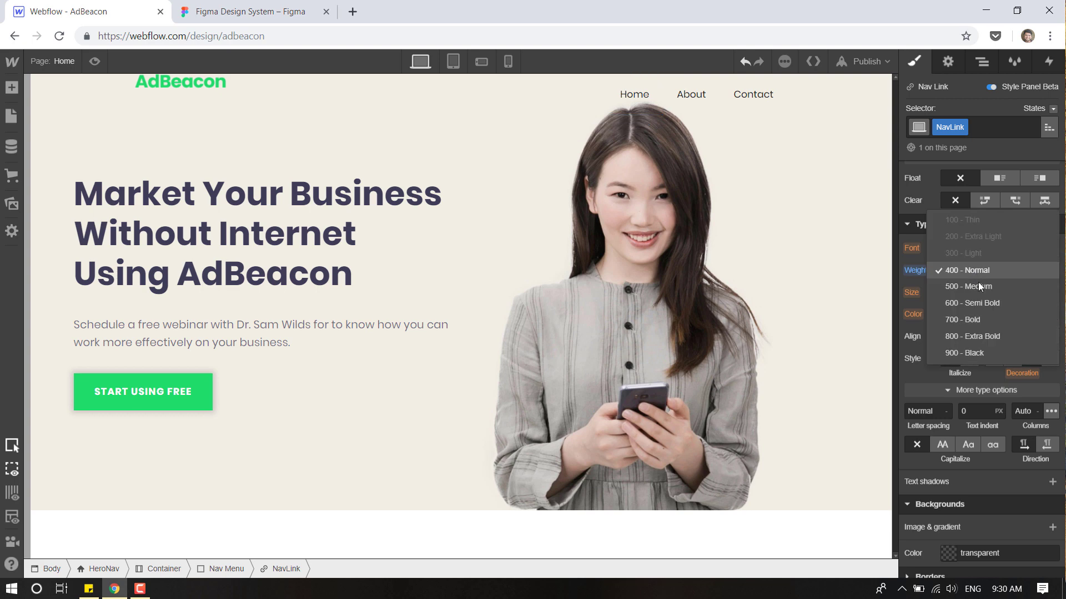
pyautogui.click(979, 284)
pyautogui.click(955, 295)
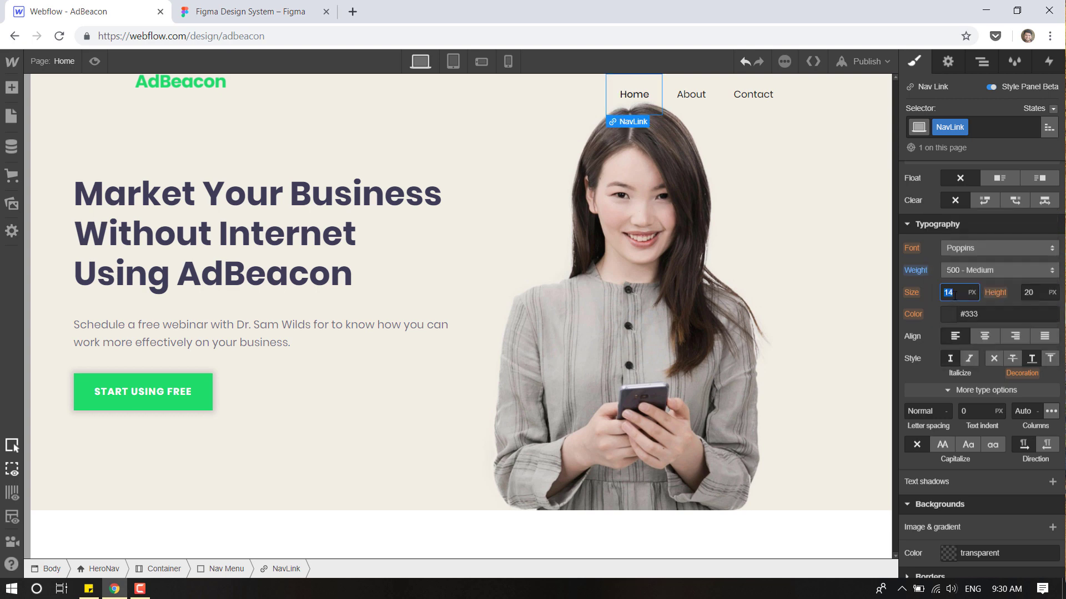
pyautogui.write('15')
pyautogui.click(954, 311)
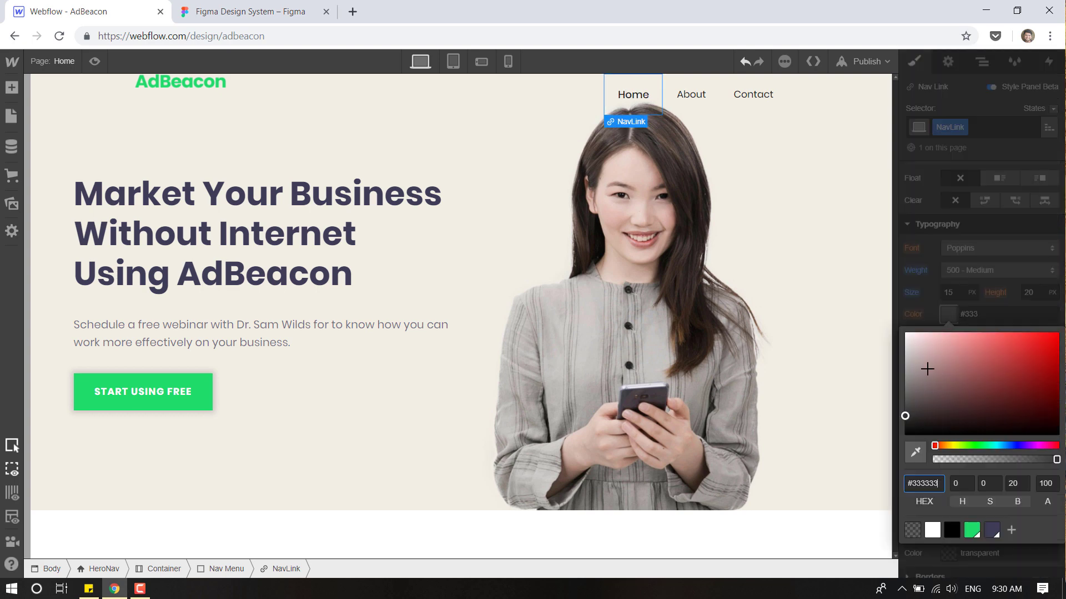
pyautogui.click(991, 529)
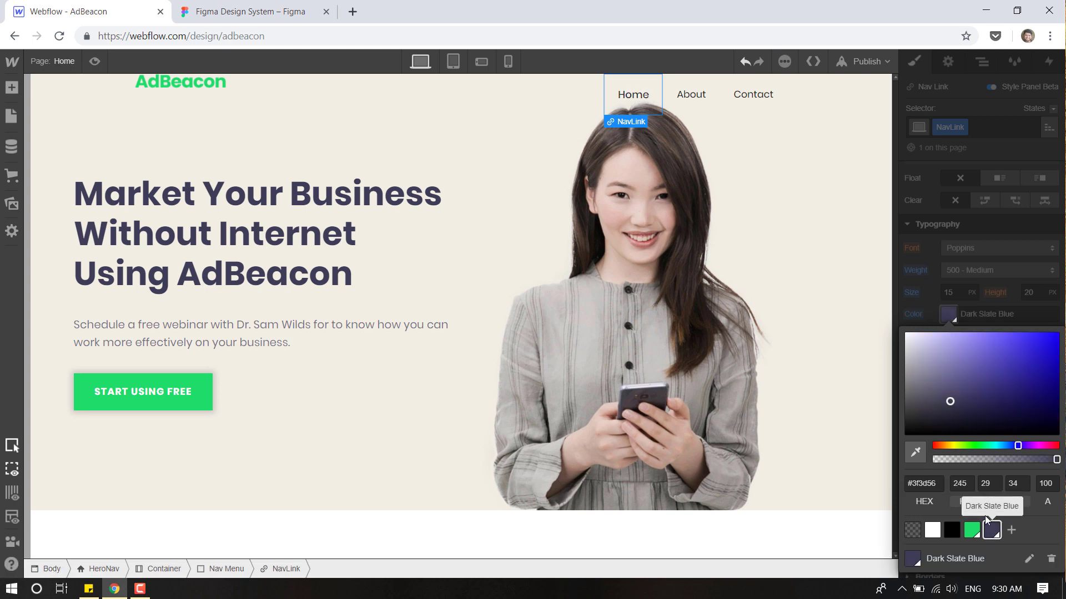
pyautogui.click(810, 338)
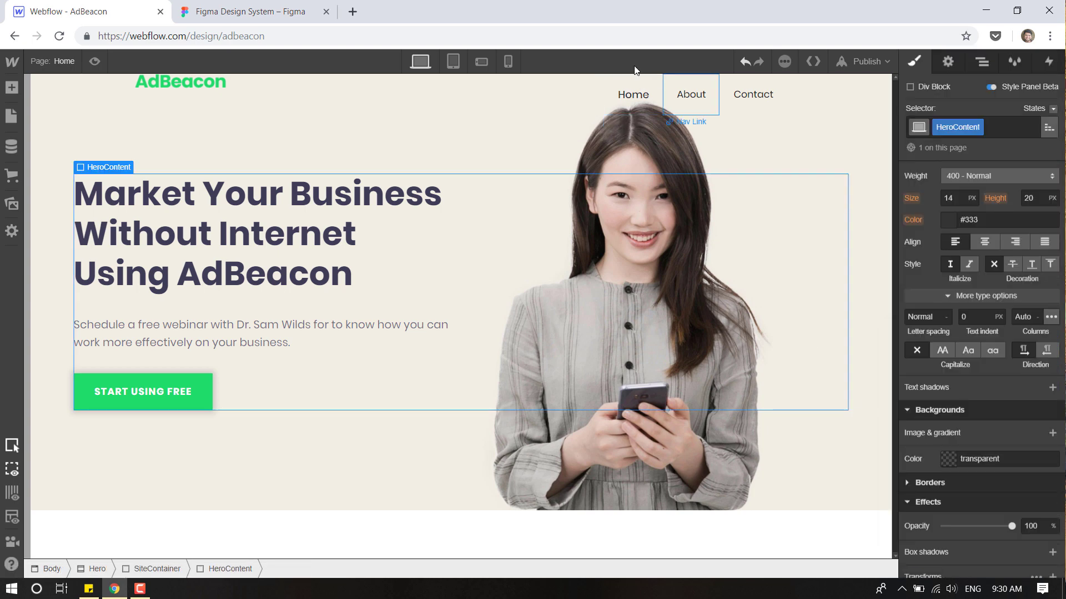
# Delete the About and Contact nav links, leaving only Home.
pyautogui.click(657, 100)
pyautogui.click(691, 96)
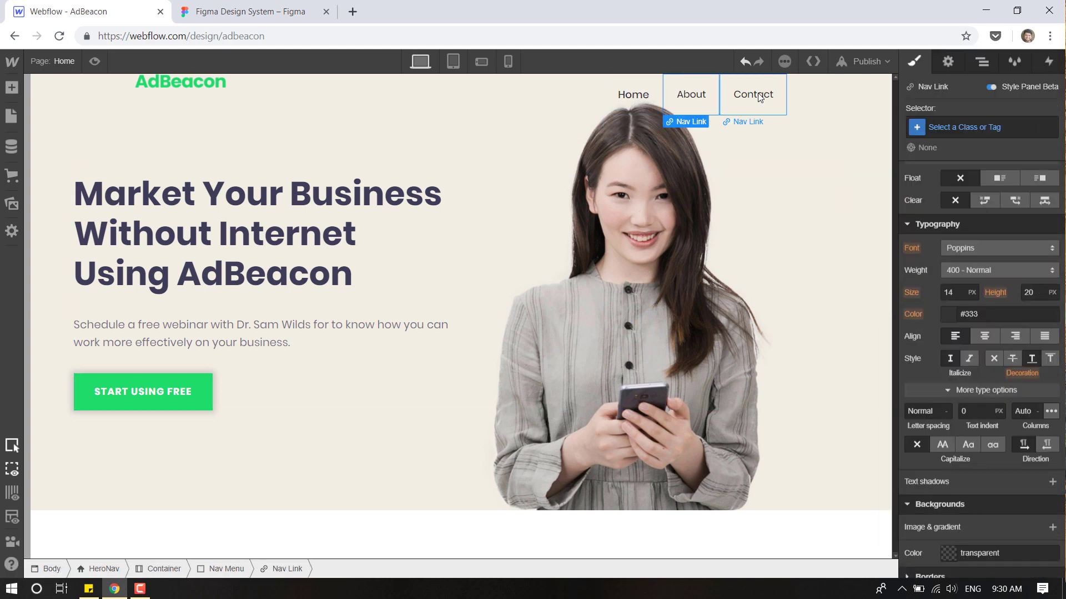
pyautogui.click(759, 98)
pyautogui.press('Delete')
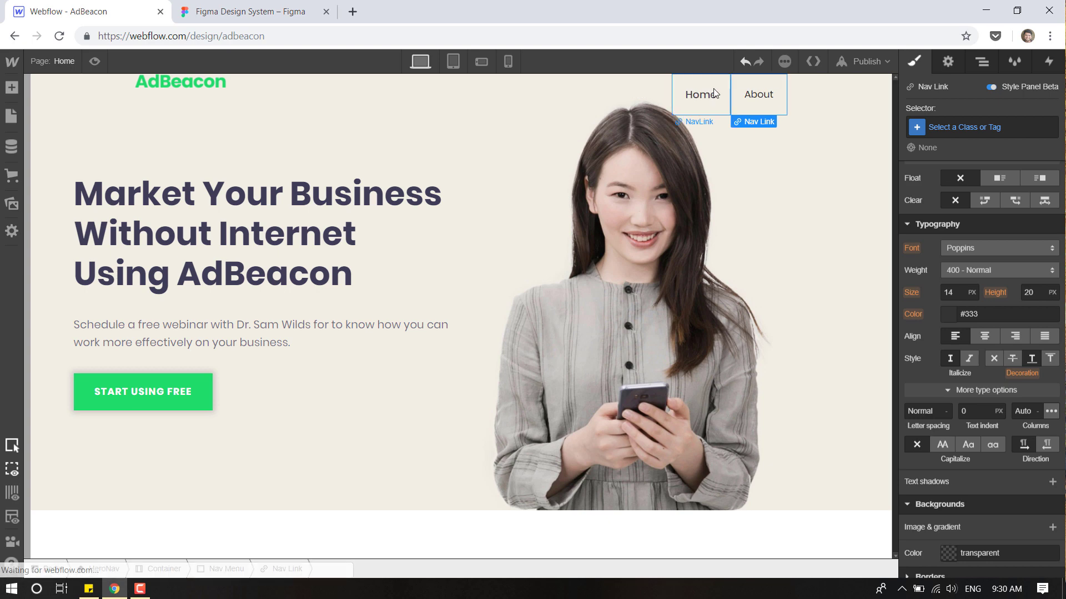
pyautogui.press('Delete')
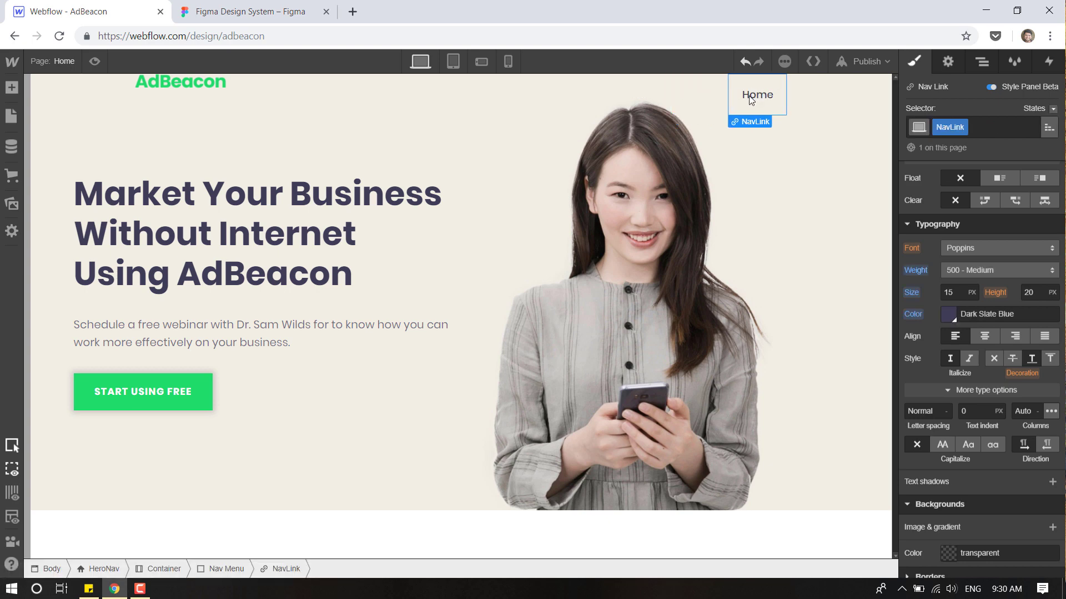
# Review the full Figma nav, then copy and paste the styled Home link.
pyautogui.click(239, 11)
pyautogui.click(688, 139)
pyautogui.moveTo(715, 138); pyautogui.dragTo(596, 141)
pyautogui.hscroll(3, 609, 140)
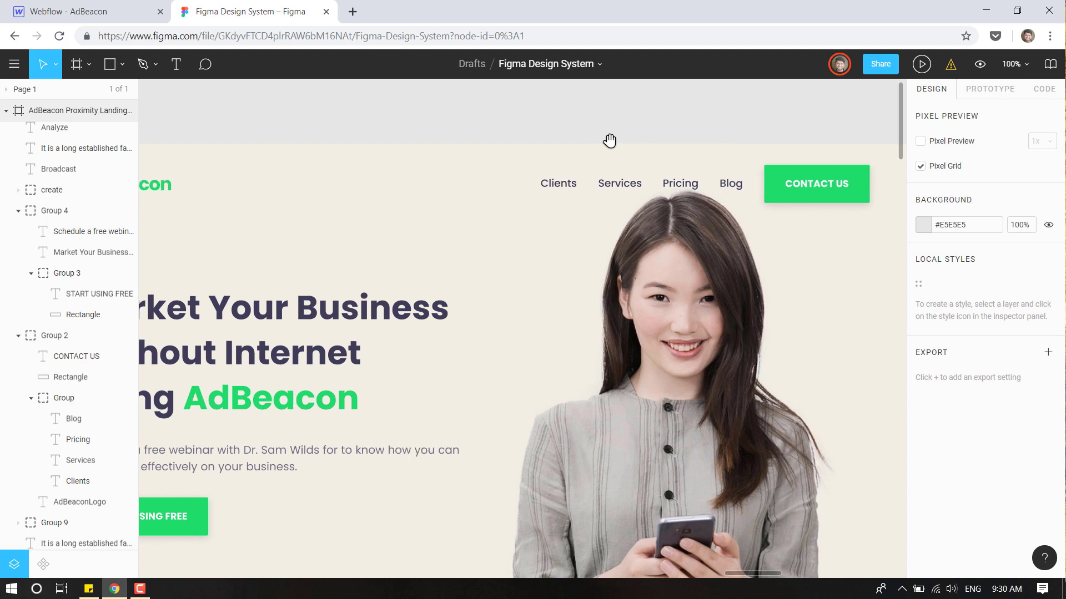
pyautogui.click(89, 4)
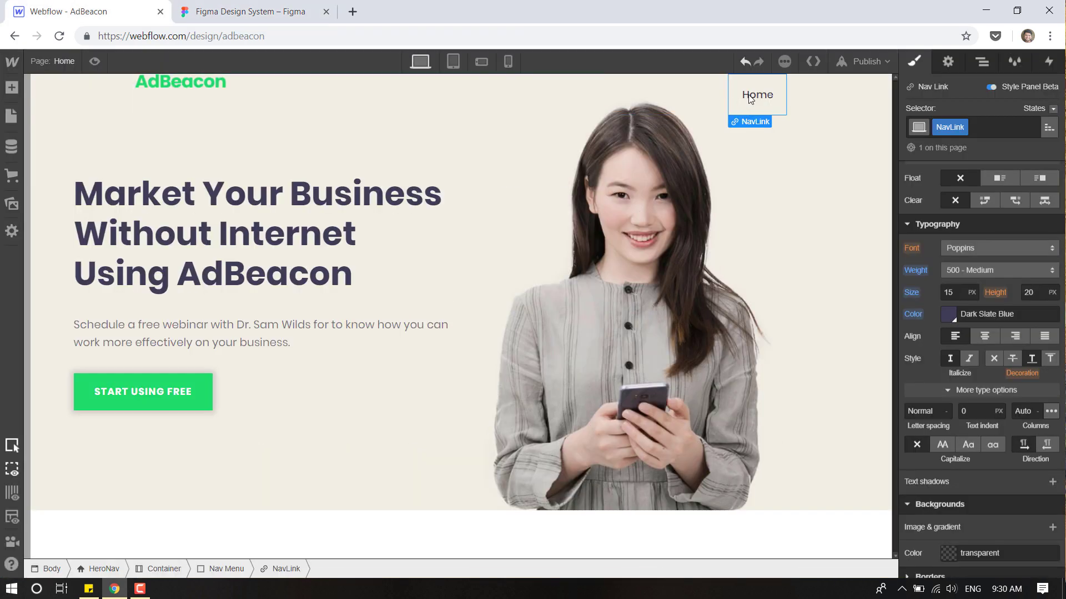
pyautogui.hotkey('ctrl', 'c')
pyautogui.hotkey('ctrl', 'v')
pyautogui.hotkey('ctrl', 'v')
pyautogui.hotkey('ctrl', 'v')
# Rename the first Home nav link to 'Clients', matching the Figma mockup.
pyautogui.click(240, 4)
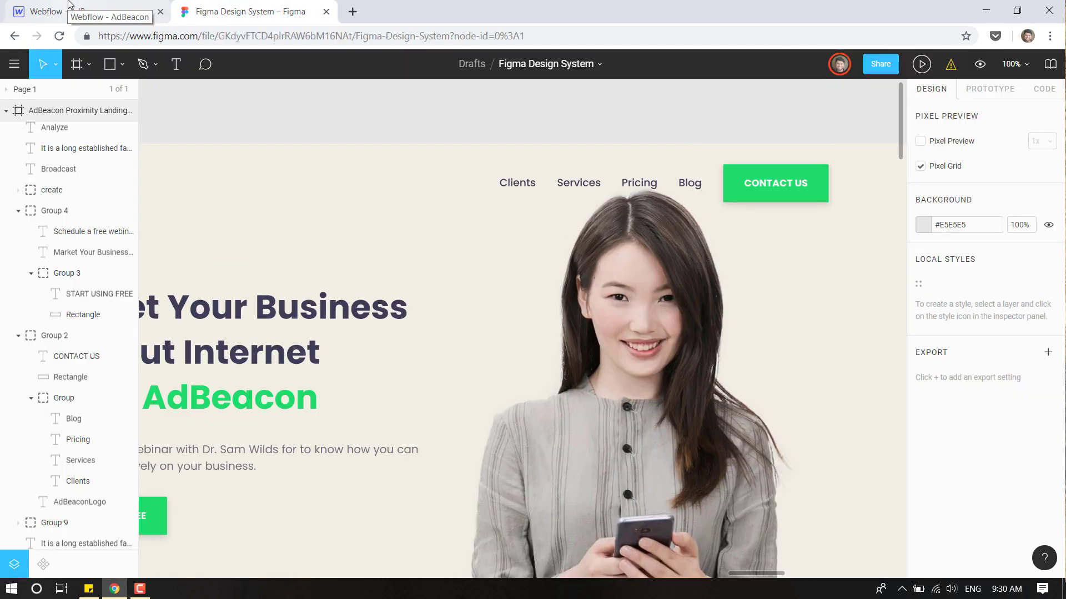
pyautogui.keyDown('ctrl'); pyautogui.click(515, 183); pyautogui.keyUp('ctrl')
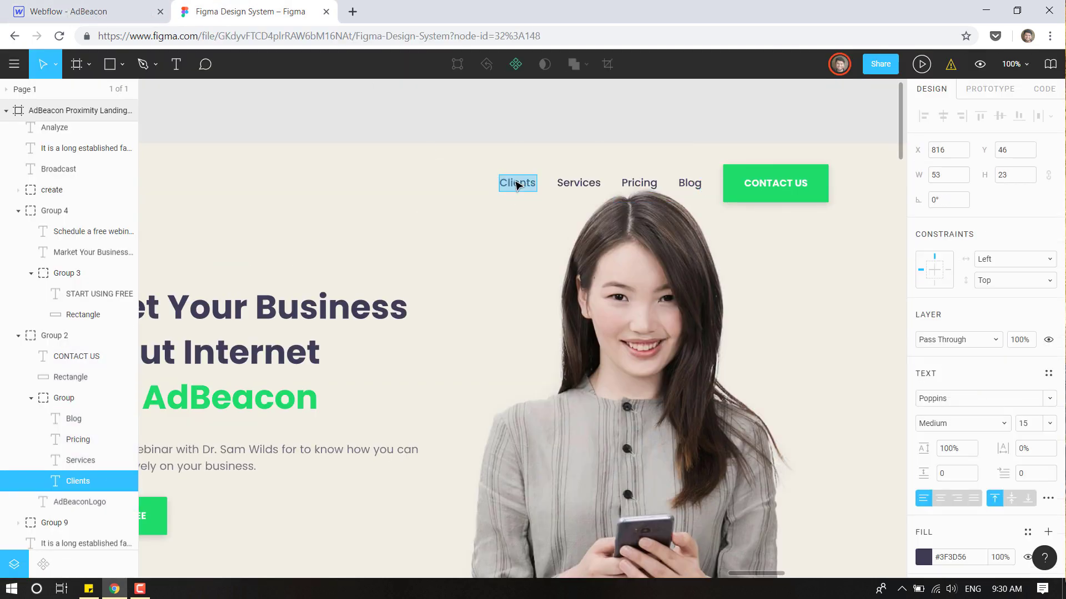
pyautogui.click(123, 5)
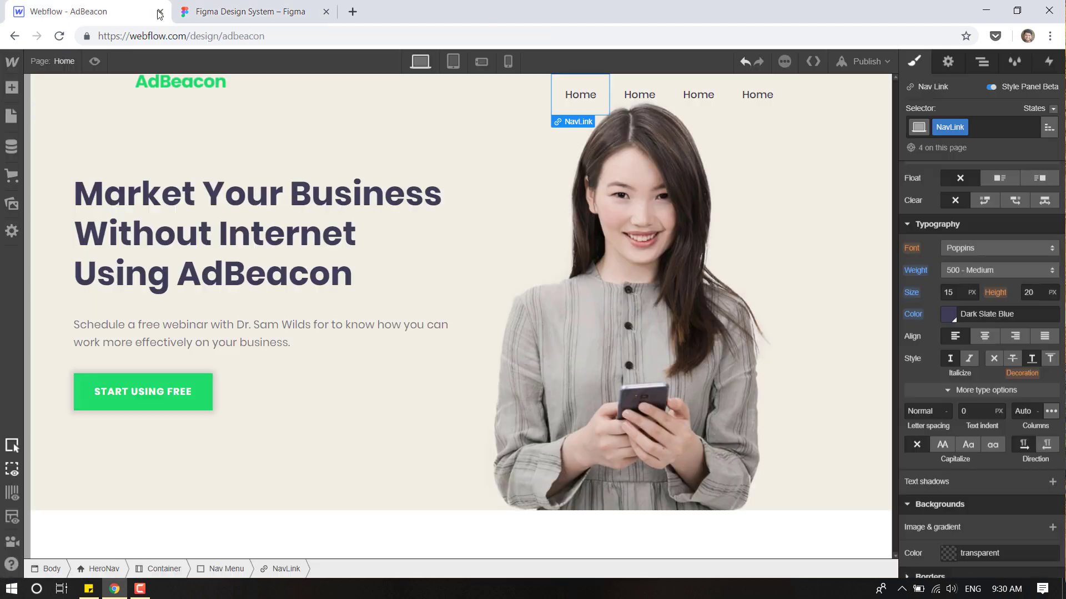
pyautogui.doubleClick(576, 95)
pyautogui.write('Clients')
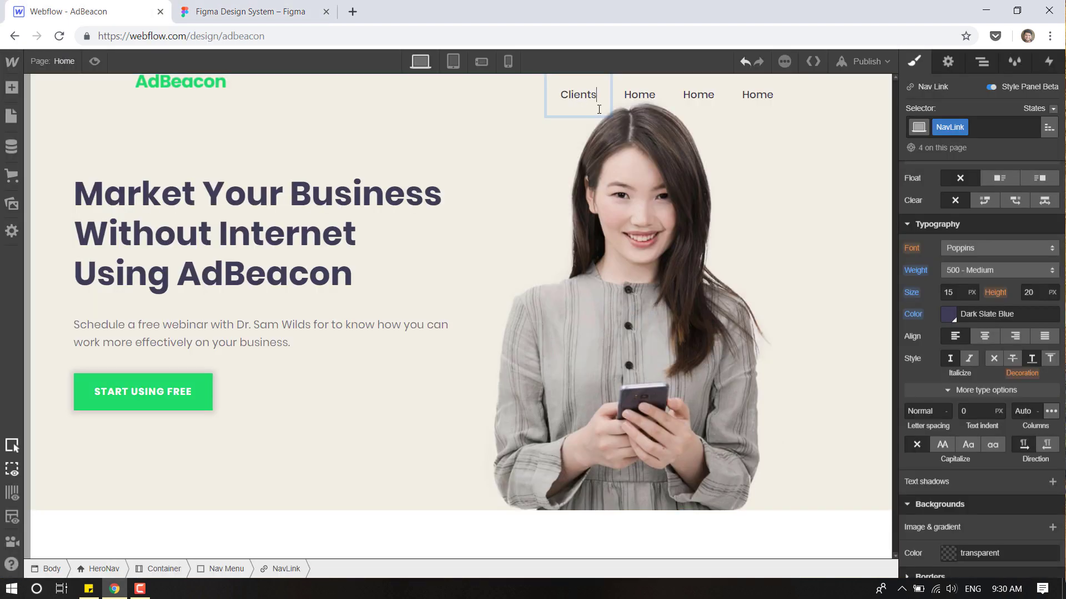
# Rename the second Home nav link to 'Services' after checking its mockup wording.
pyautogui.click(267, 14)
pyautogui.click(580, 189)
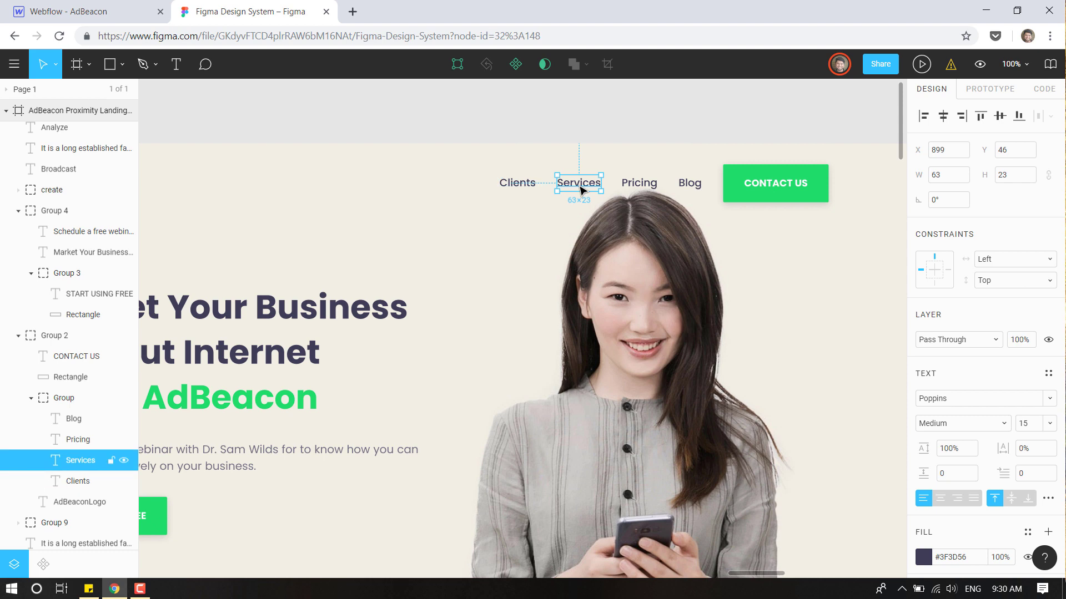
pyautogui.doubleClick(580, 189)
pyautogui.click(116, 10)
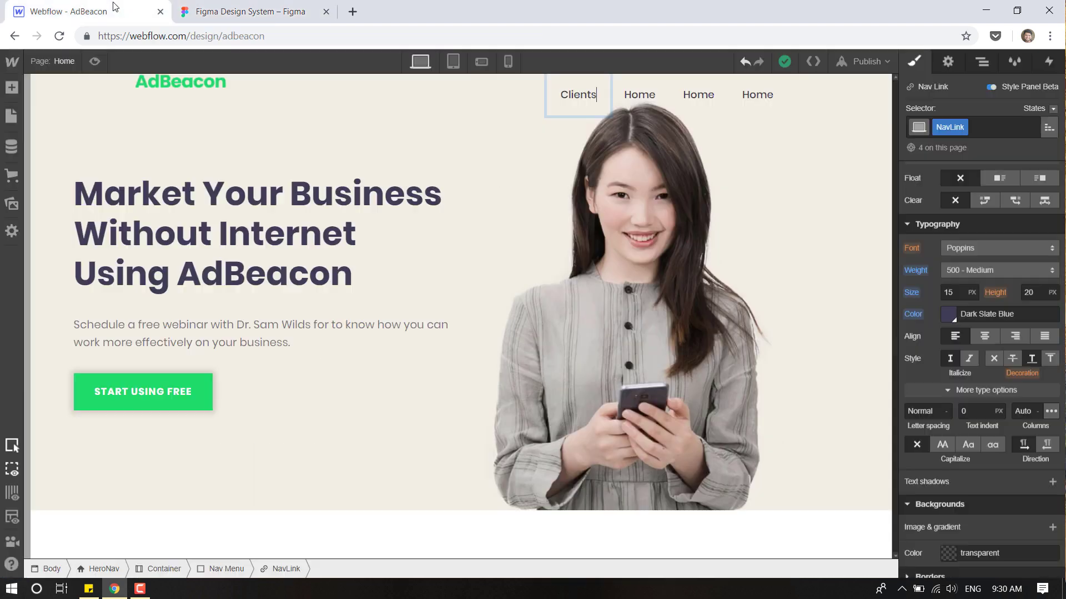
pyautogui.click(629, 95)
pyautogui.doubleClick(629, 94)
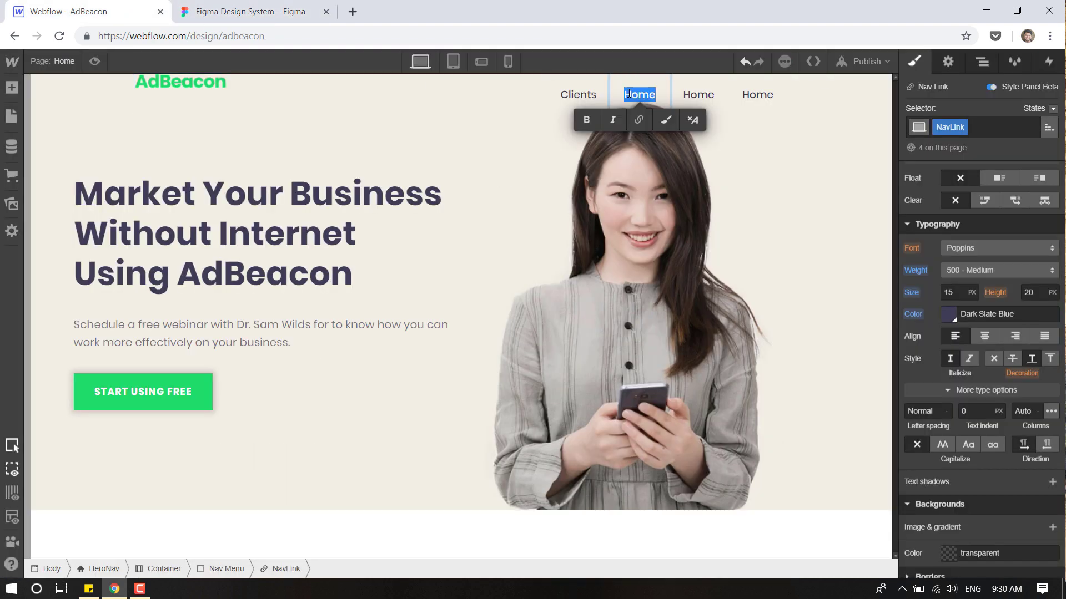
pyautogui.write('Services')
# Rename the third Home nav link to 'Pricing'.
pyautogui.click(261, 12)
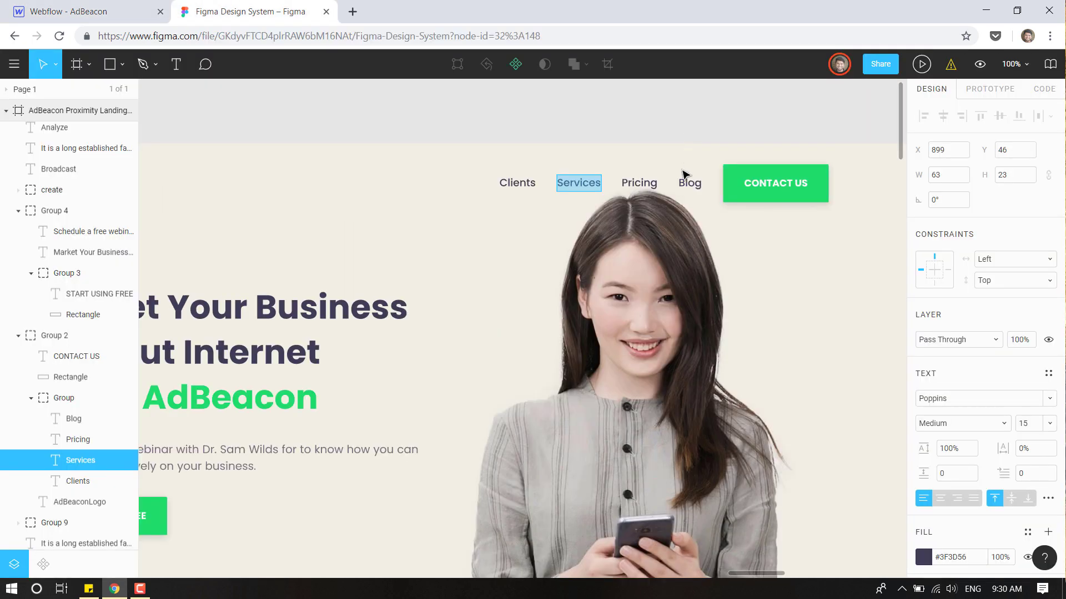
pyautogui.doubleClick(640, 182)
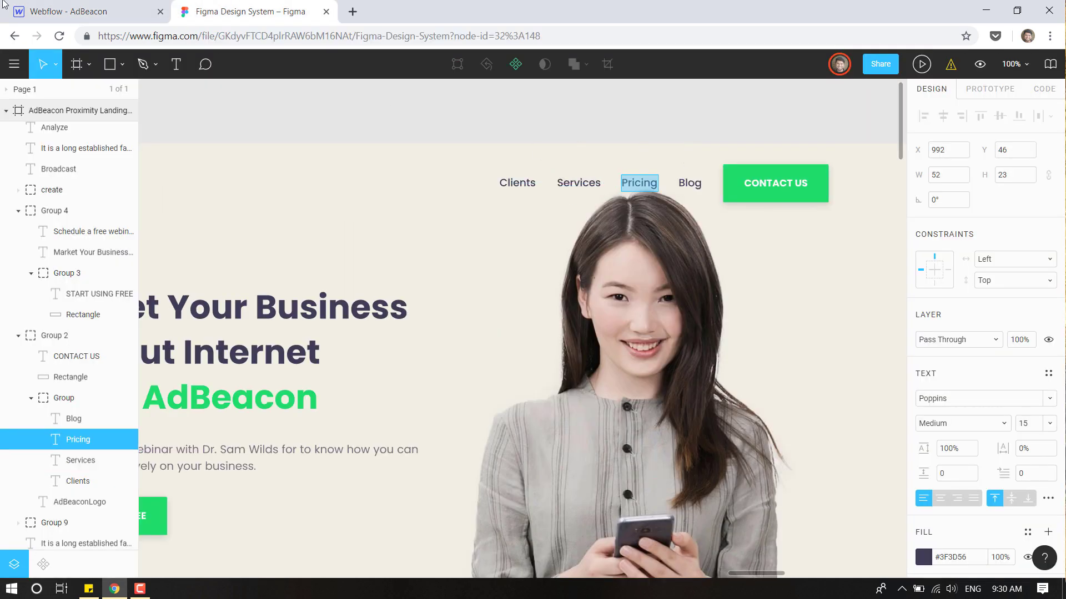
pyautogui.click(83, 10)
pyautogui.click(700, 96)
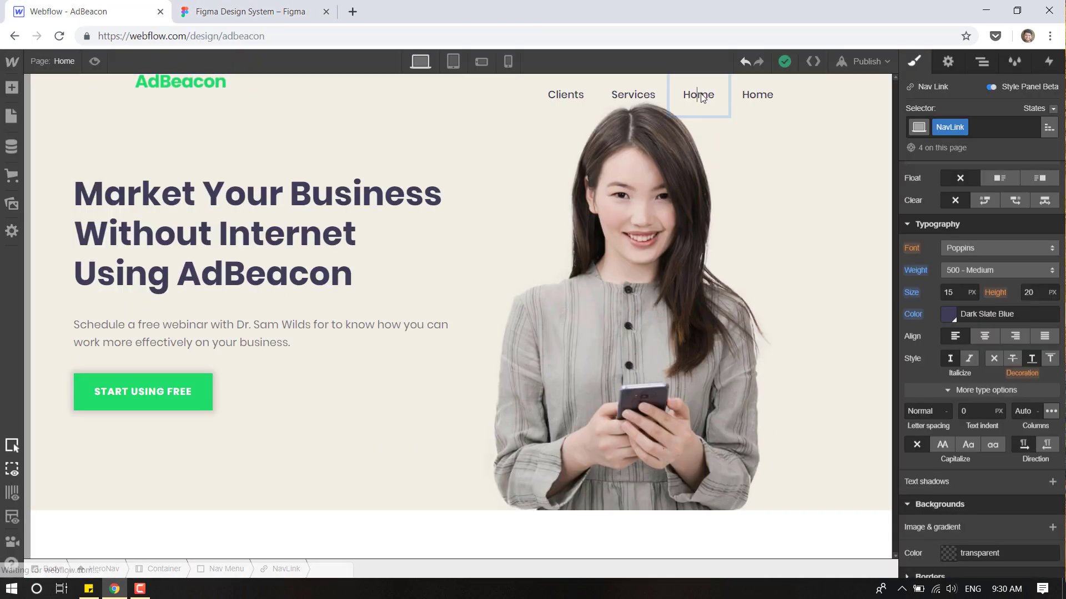
pyautogui.doubleClick(700, 96)
pyautogui.write('Pricing')
# Rename the last Home nav link to 'Blog' by pasting the mockup text.
pyautogui.click(757, 95)
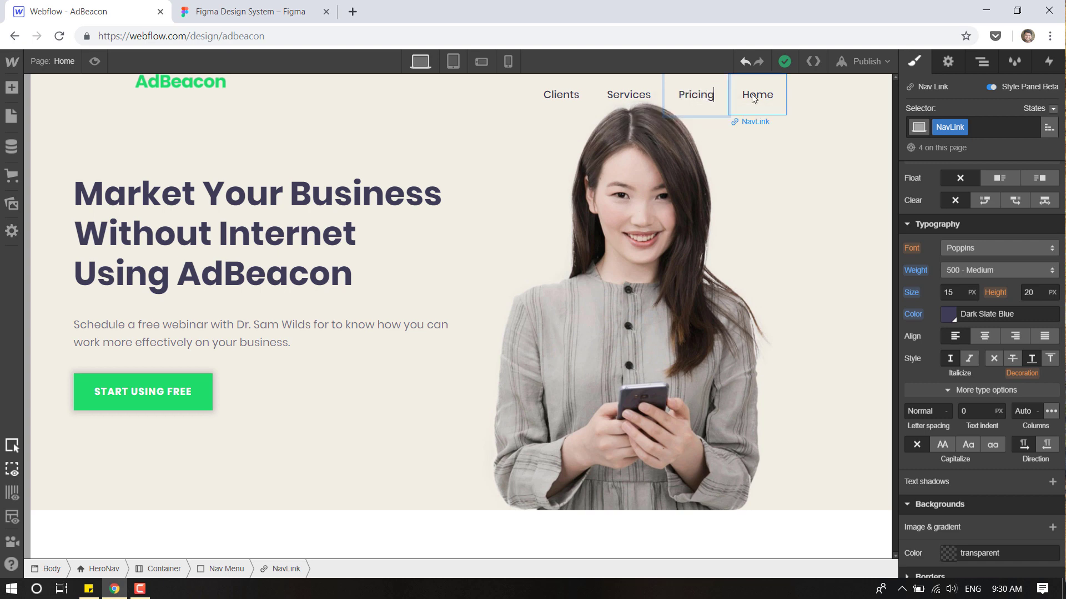
pyautogui.click(206, 5)
pyautogui.doubleClick(690, 183)
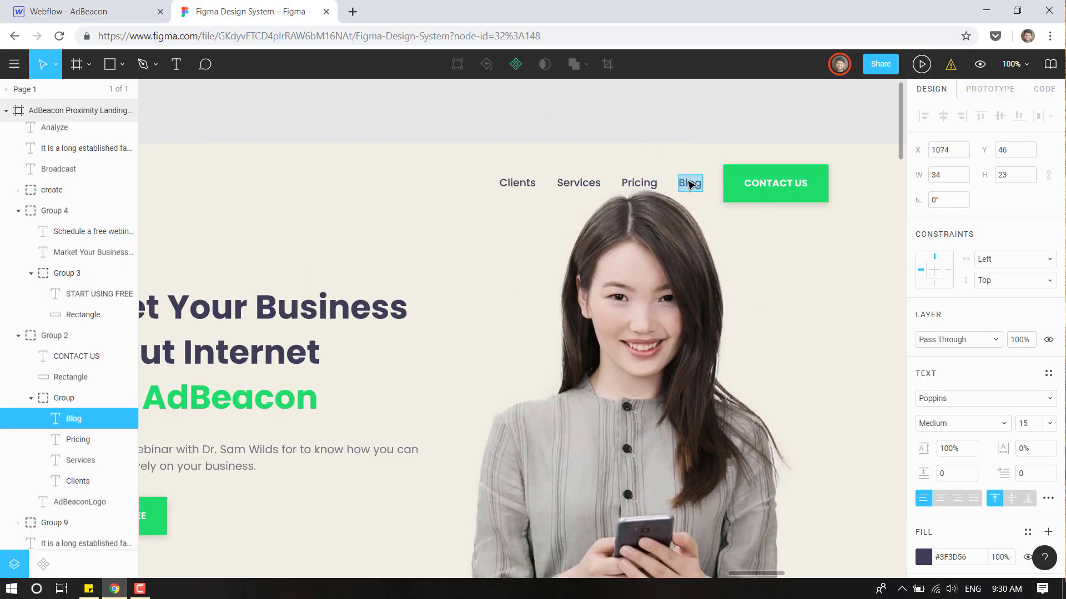
pyautogui.click(84, 10)
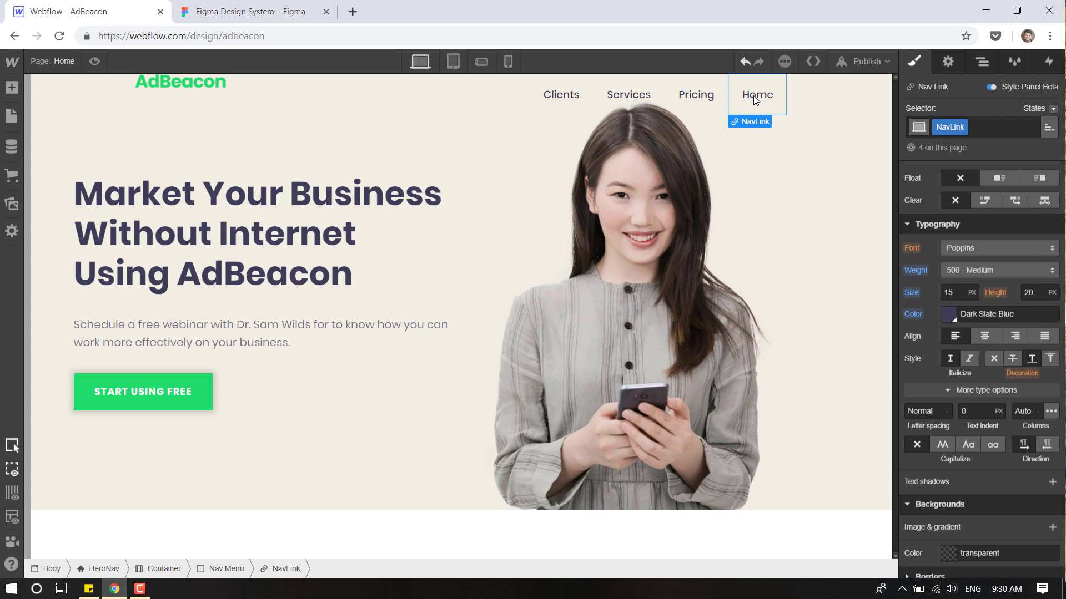
pyautogui.click(755, 99)
pyautogui.doubleClick(755, 96)
pyautogui.hotkey('ctrl', 'v')
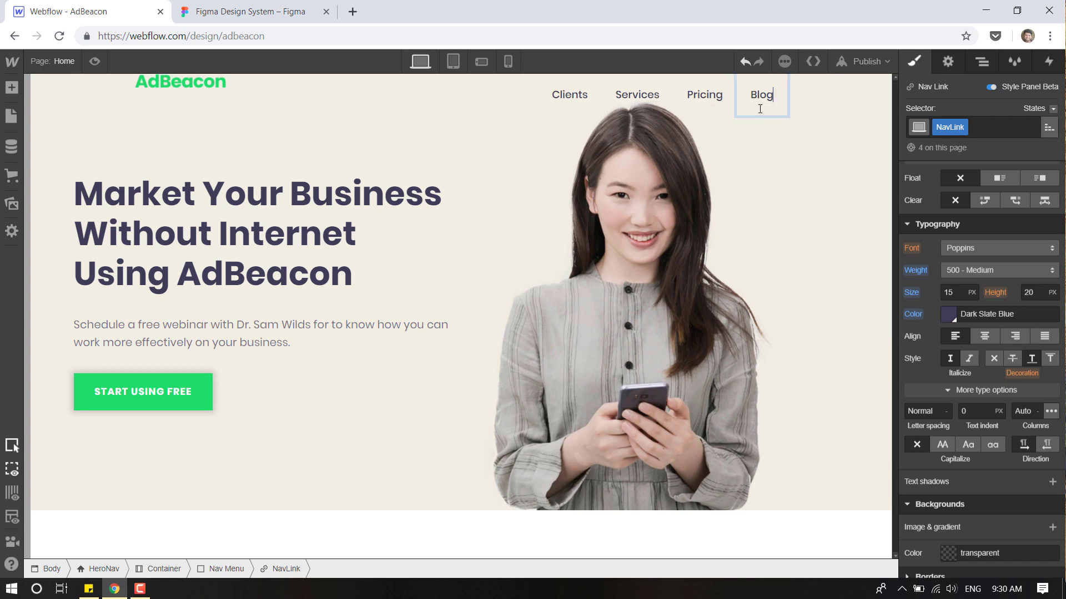
pyautogui.click(774, 165)
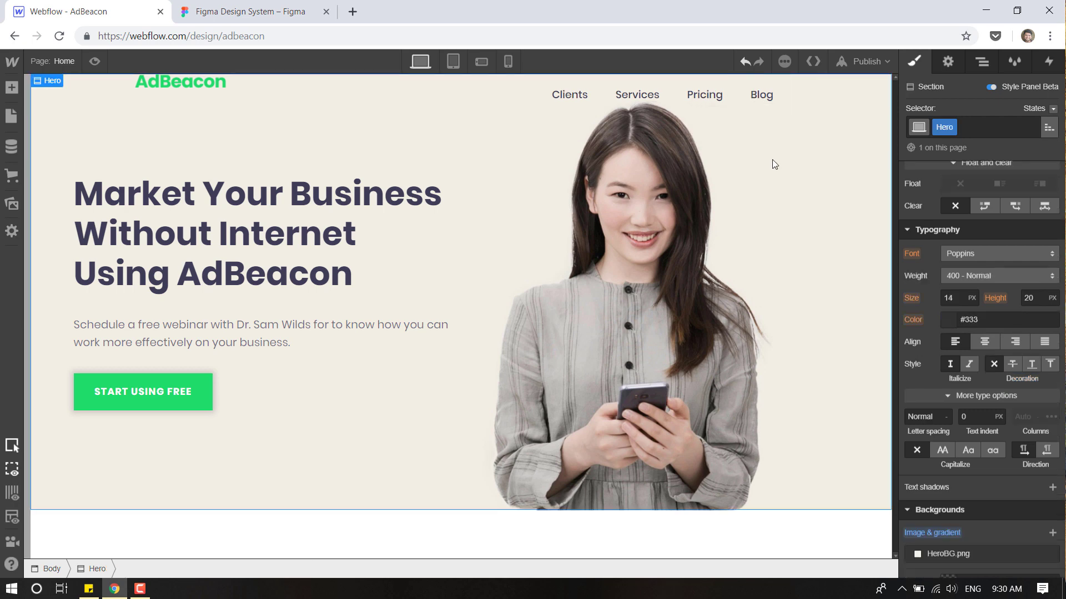
# Select the HeroNav navbar and compare it with the Figma navigation group.
pyautogui.click(270, 110)
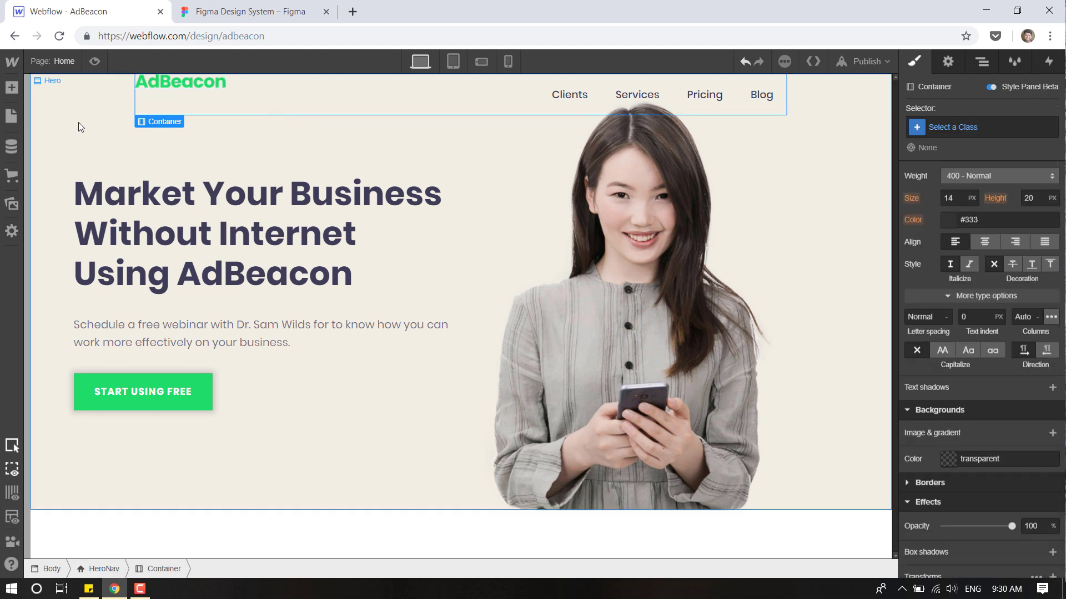
pyautogui.click(47, 114)
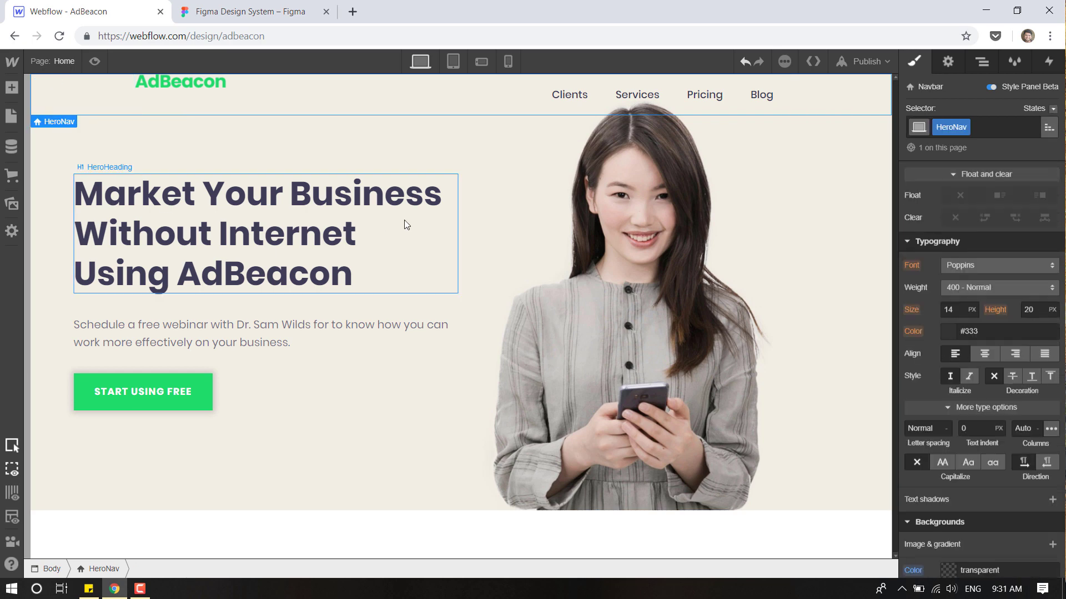
pyautogui.click(225, 10)
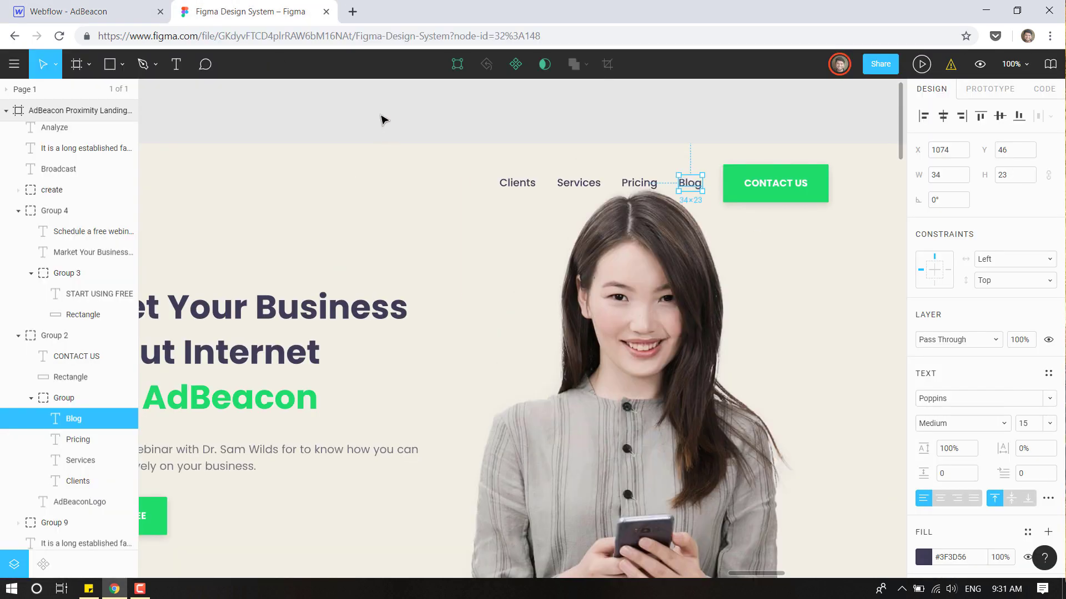
pyautogui.click(380, 118)
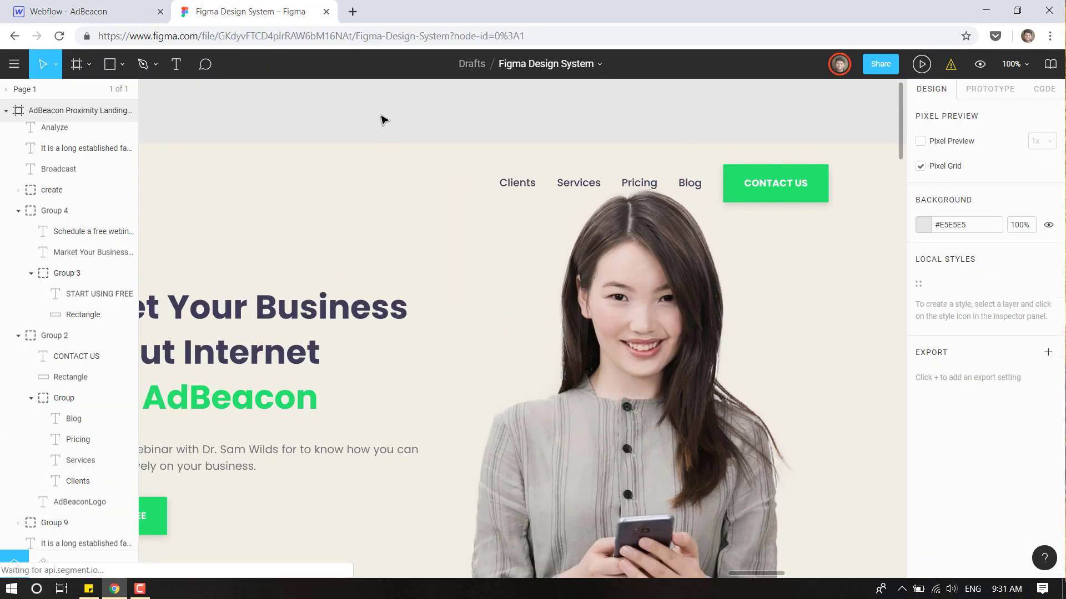
pyautogui.click(774, 184)
pyautogui.press('super')
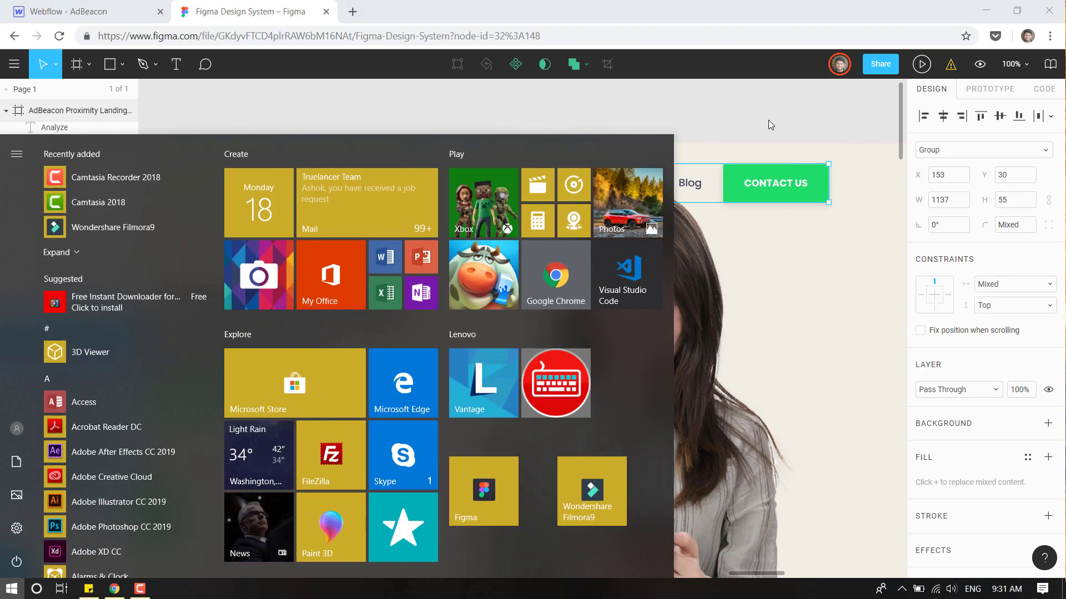
pyautogui.press('Escape')
pyautogui.press('Escape')
pyautogui.click(770, 185)
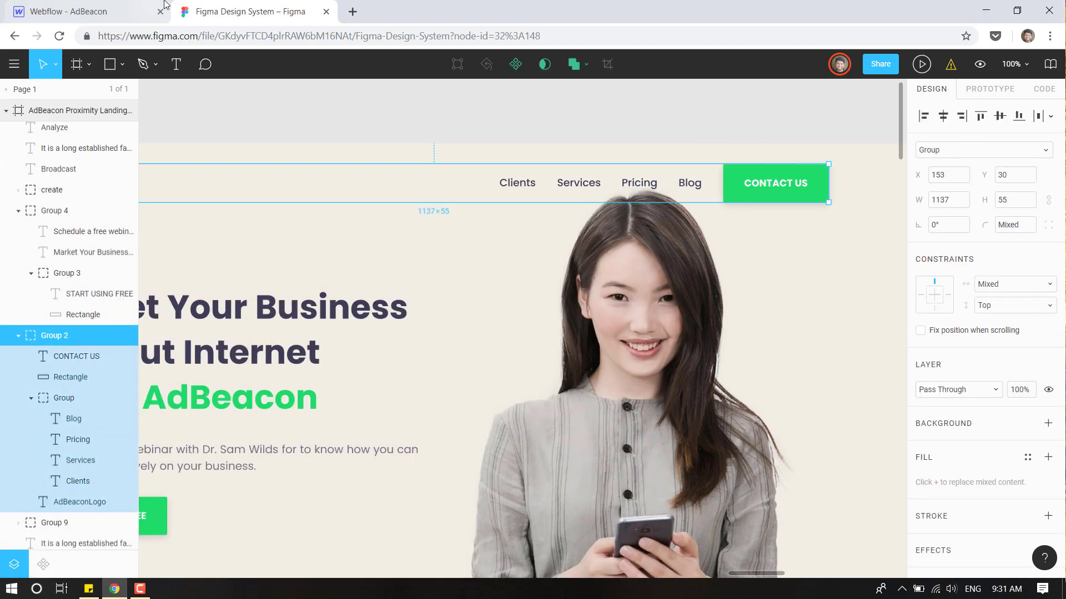
pyautogui.click(83, 11)
# Give HeroNav 30 px of top padding and preview the page.
pyautogui.scroll(5, 982, 289)
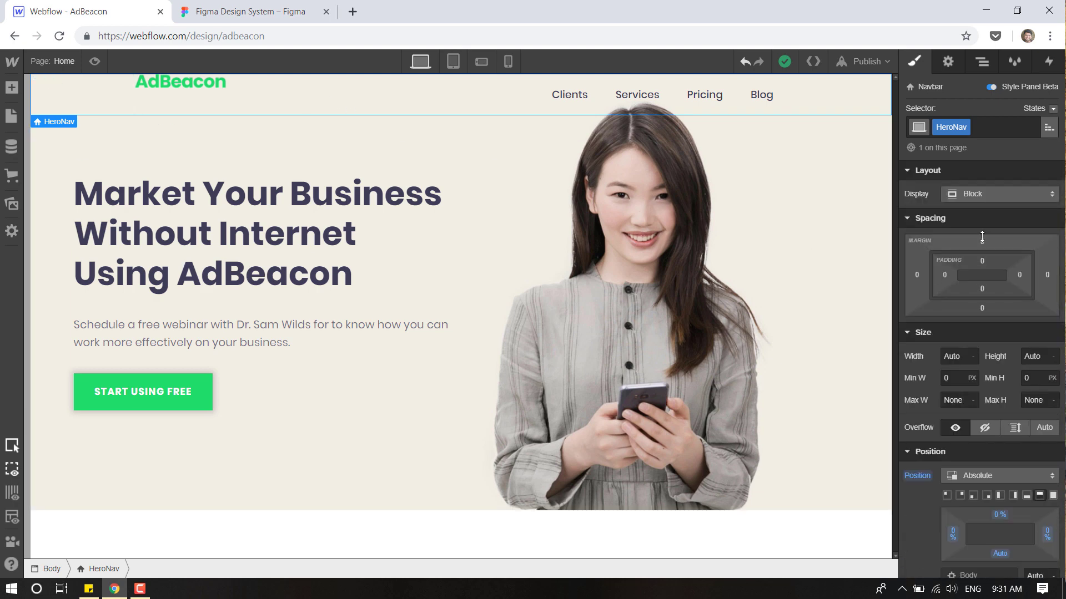
pyautogui.click(982, 260)
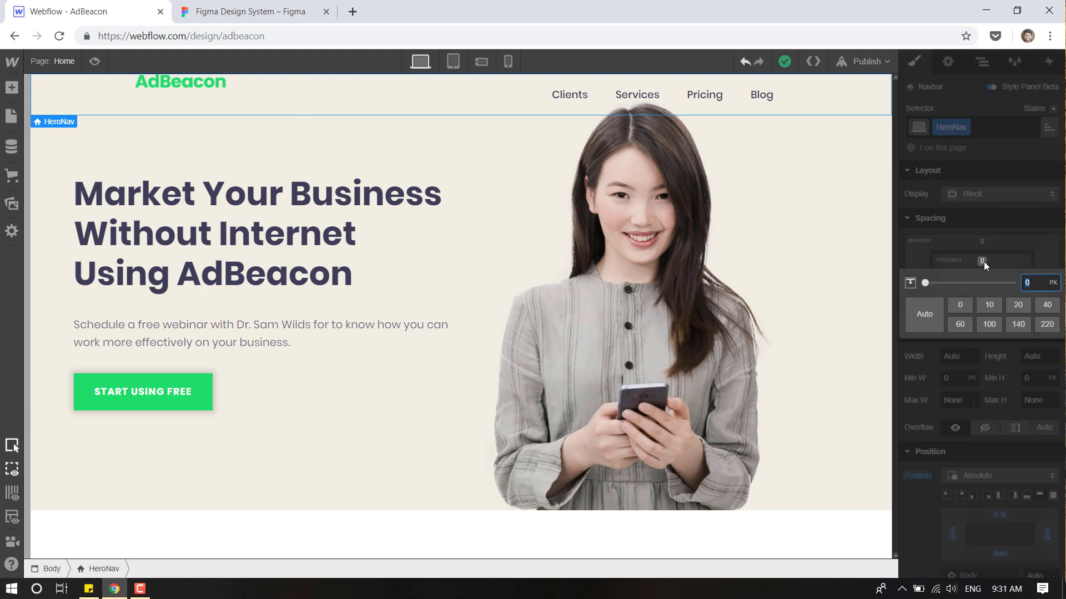
pyautogui.write('30')
pyautogui.press('Return')
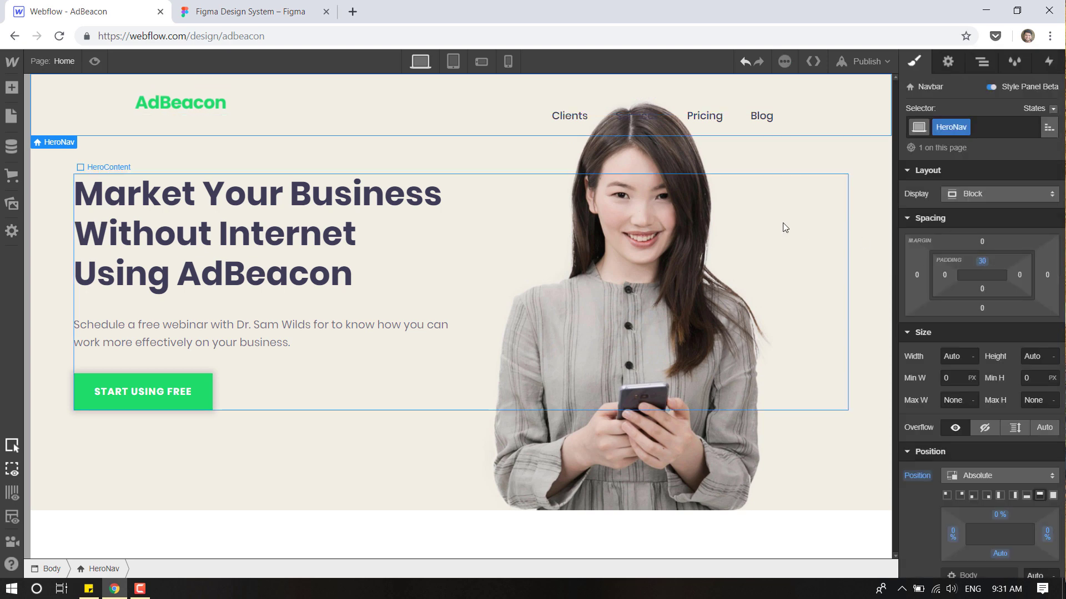
pyautogui.click(246, 7)
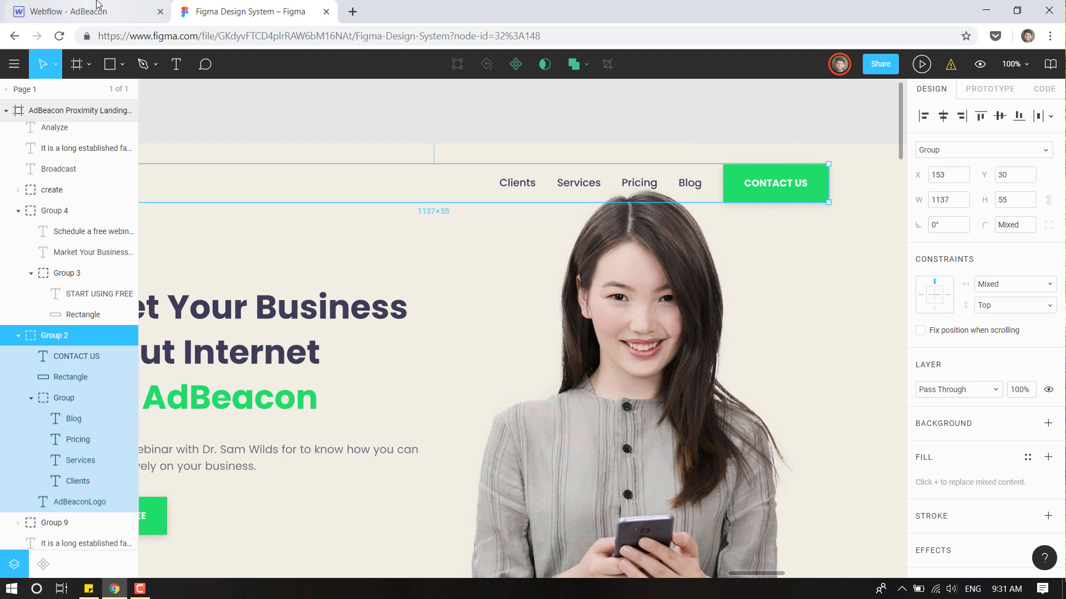
pyautogui.click(84, 11)
pyautogui.click(89, 62)
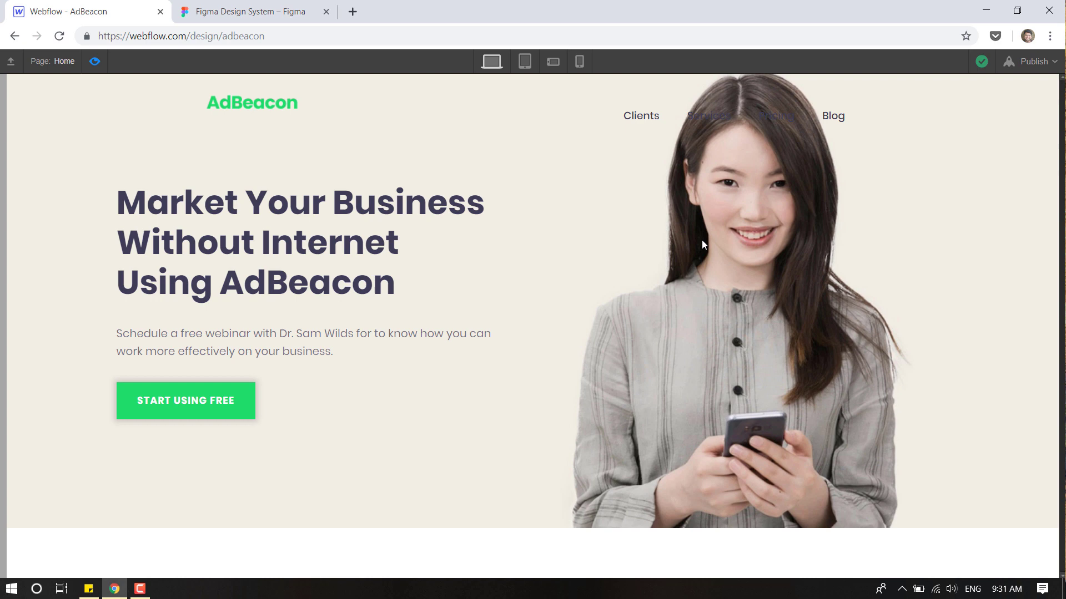
# Exit preview and give the Hero section a fixed 768 px height.
pyautogui.click(94, 62)
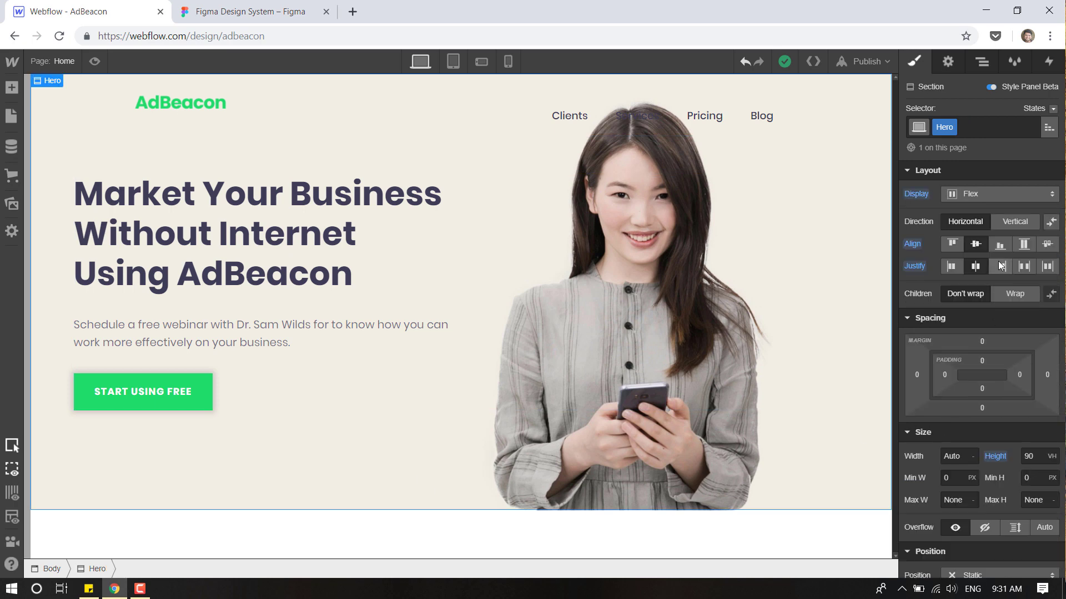
pyautogui.scroll(-2, 997, 297)
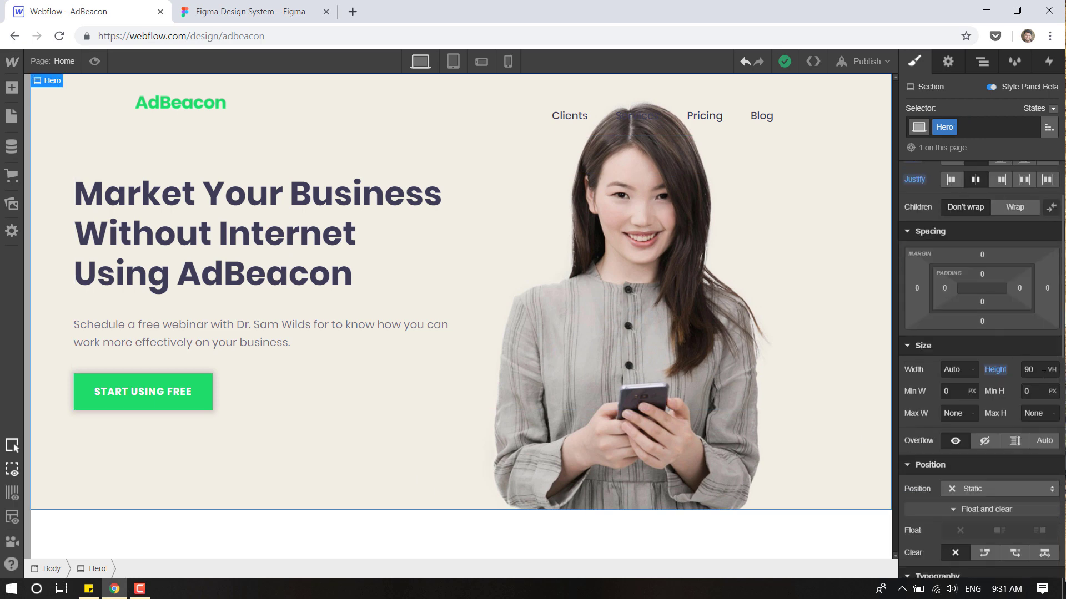
pyautogui.click(1024, 370)
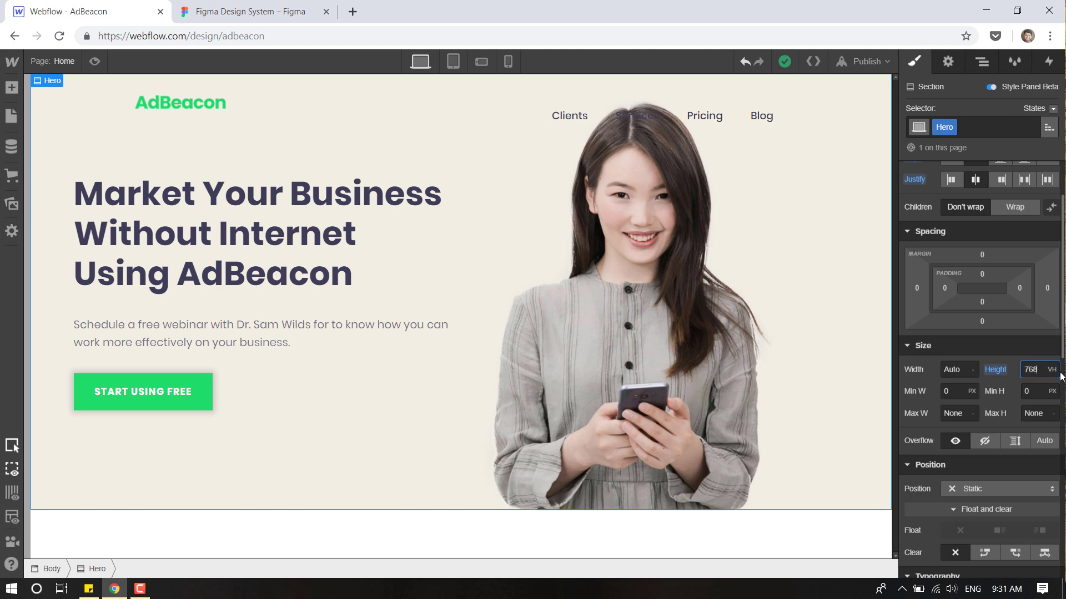
pyautogui.write('768px')
pyautogui.press('Return')
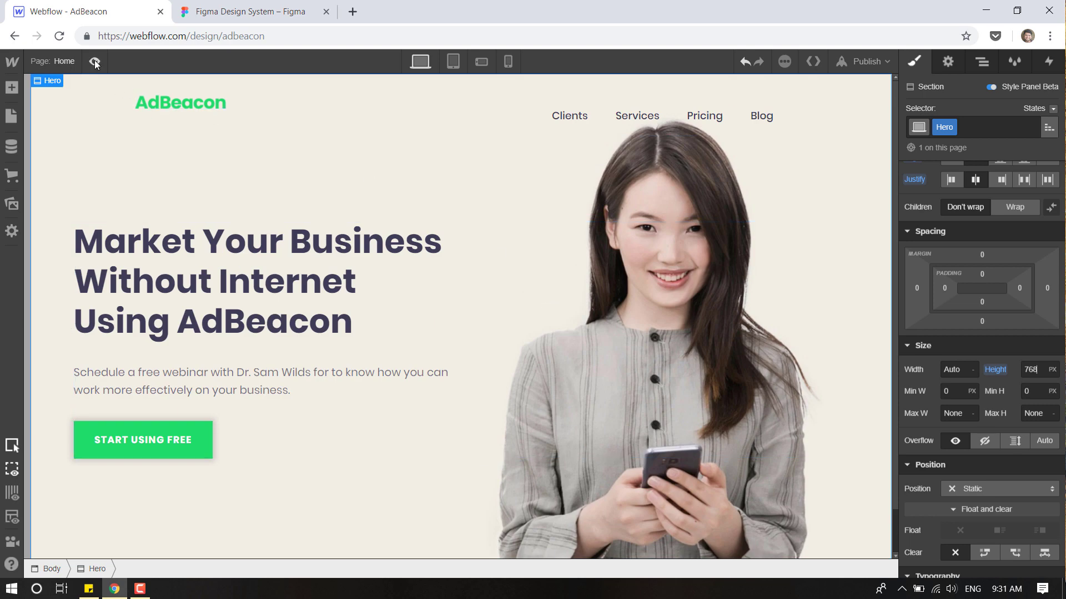
# Preview the taller hero, then return to the Hero's Style panel settings.
pyautogui.hotkey('ctrl', 'shift', 'p')
pyautogui.scroll(-1, 775, 284)
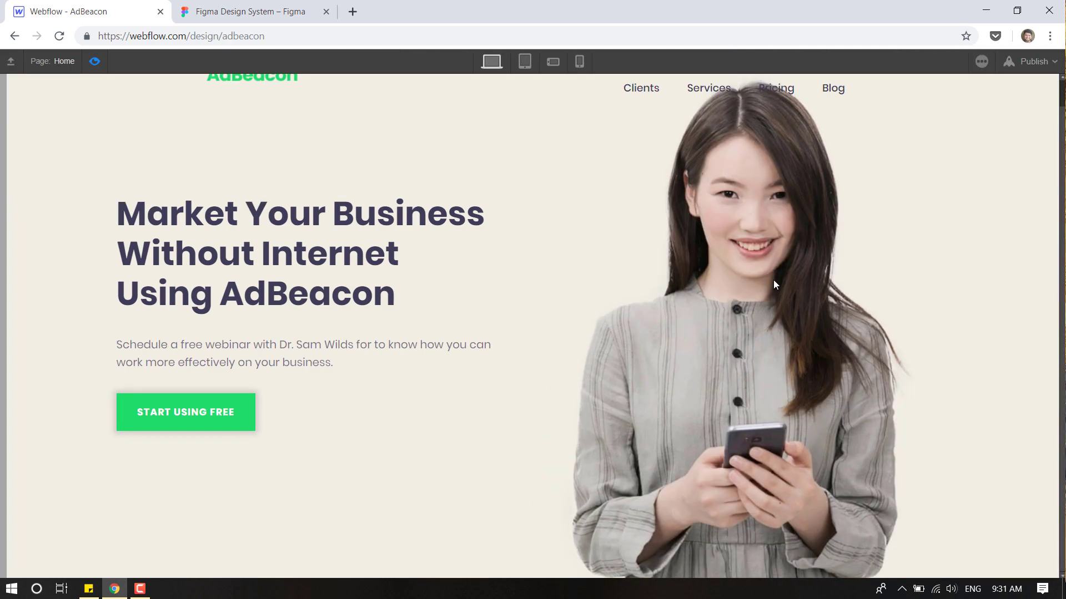
pyautogui.scroll(1, 774, 282)
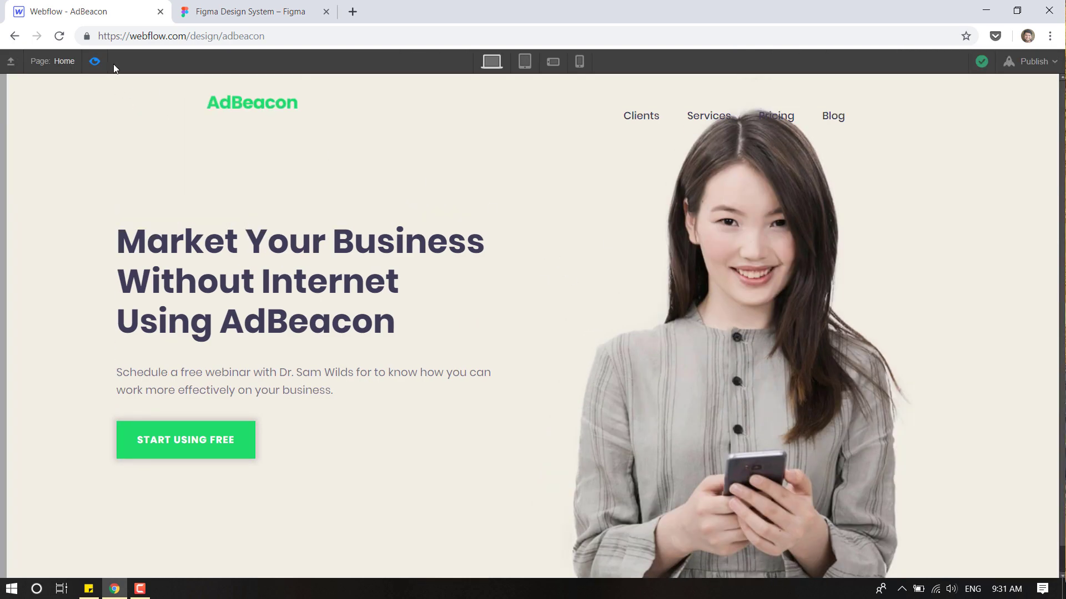
pyautogui.click(99, 62)
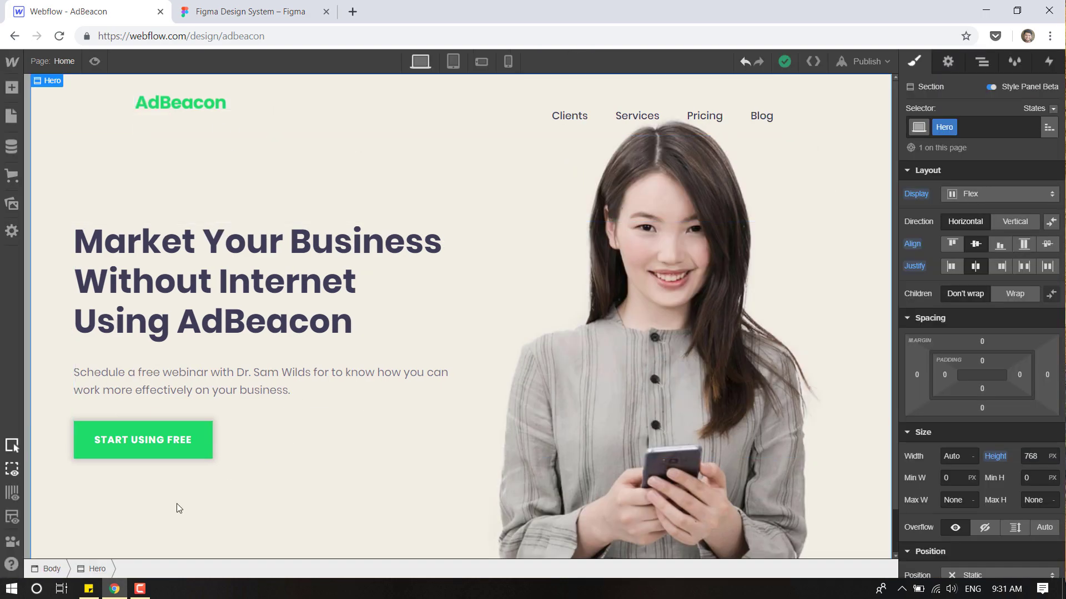
pyautogui.scroll(-3, 975, 422)
pyautogui.scroll(-6, 975, 423)
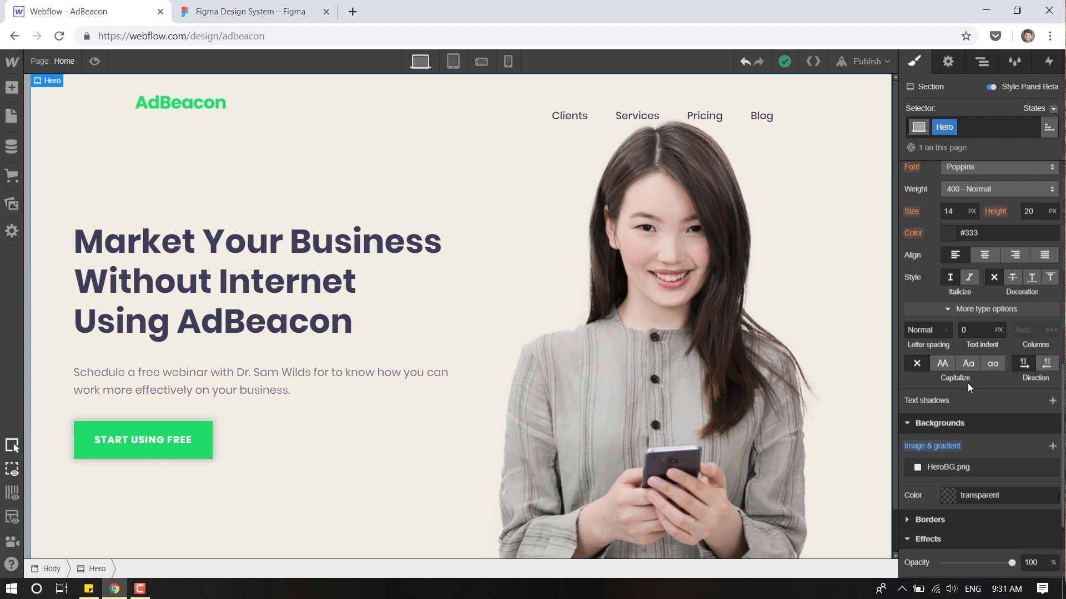
# Try several positions for the HeroBG.png background, settling on bottom centre.
pyautogui.scroll(-2, 975, 403)
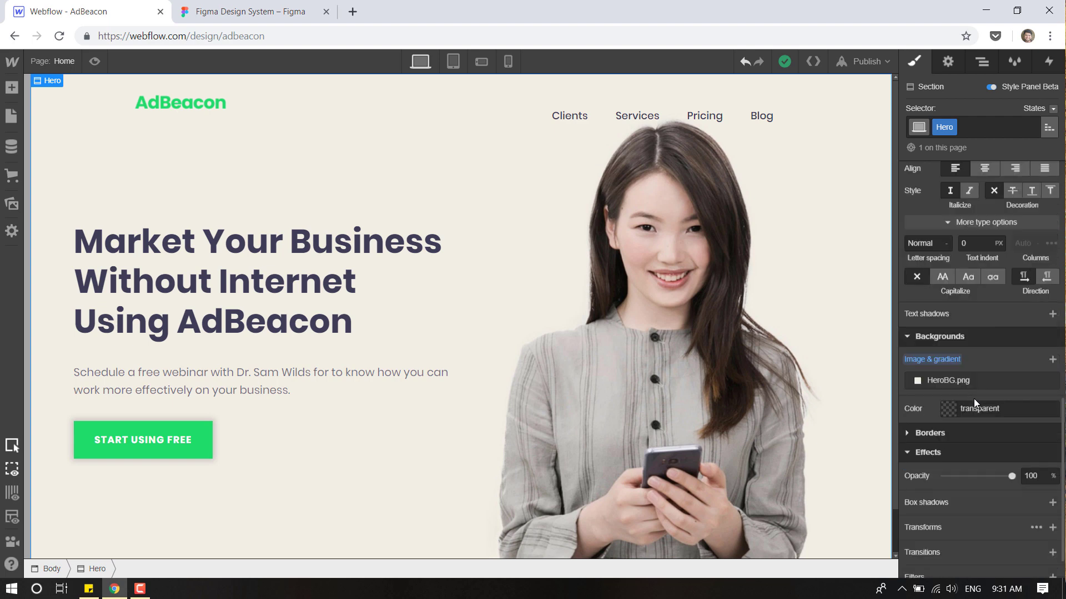
pyautogui.click(939, 381)
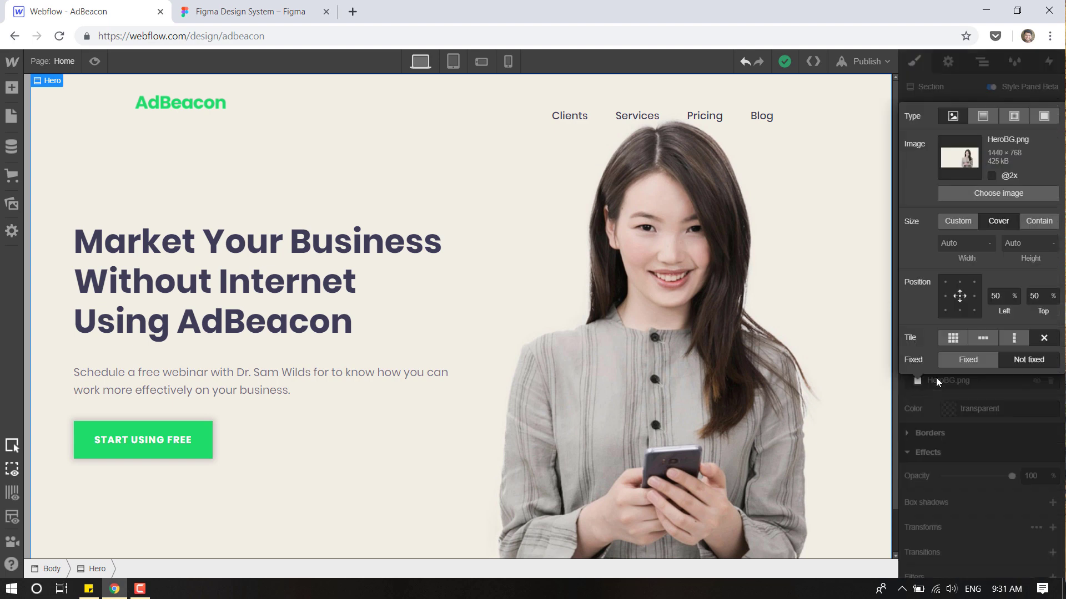
pyautogui.click(960, 310)
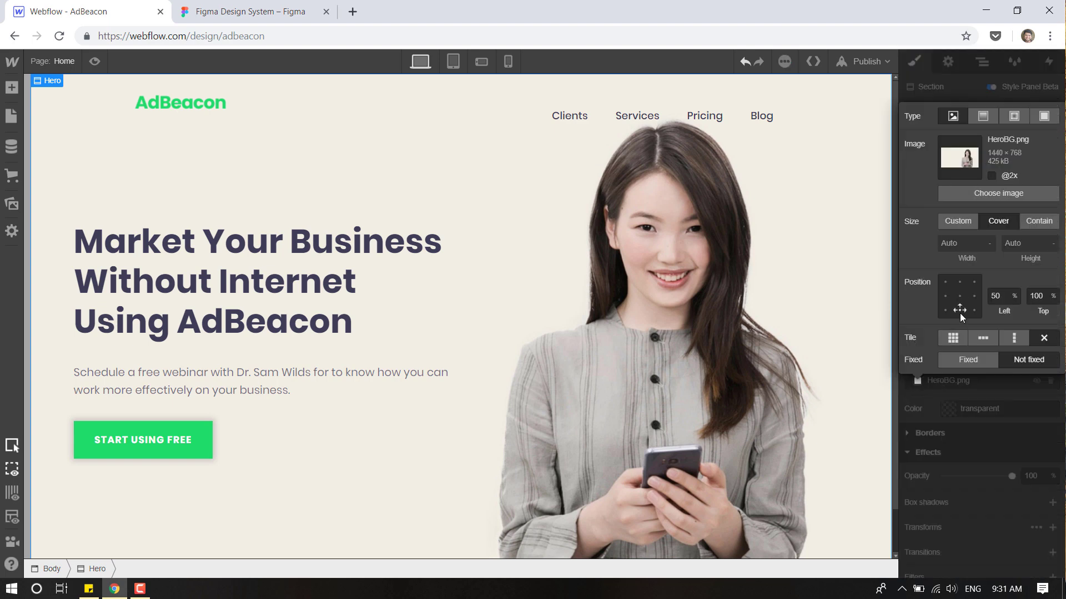
pyautogui.click(958, 284)
pyautogui.click(946, 283)
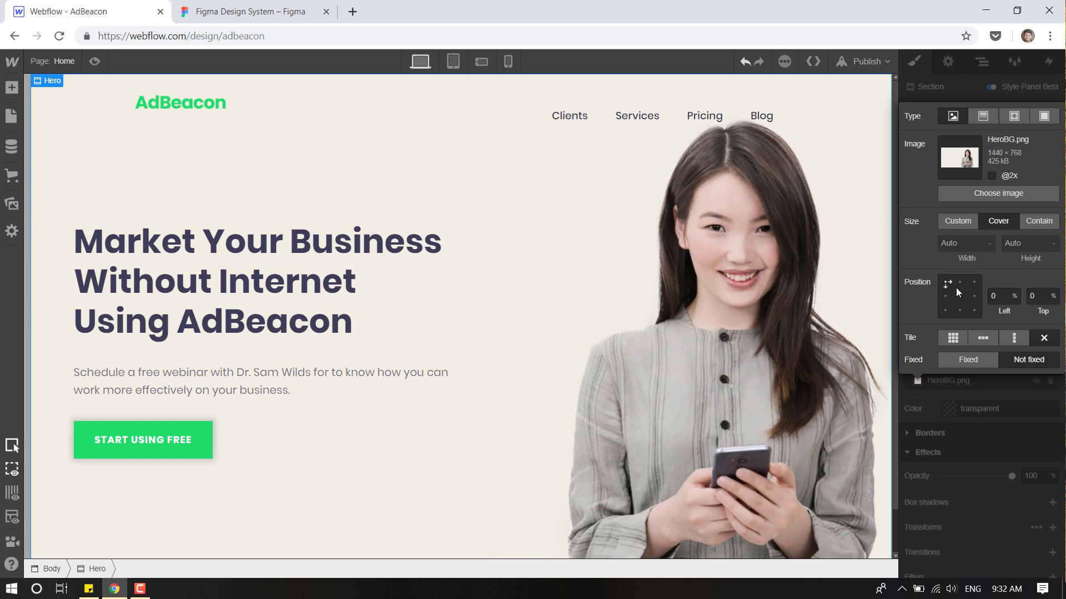
pyautogui.click(974, 311)
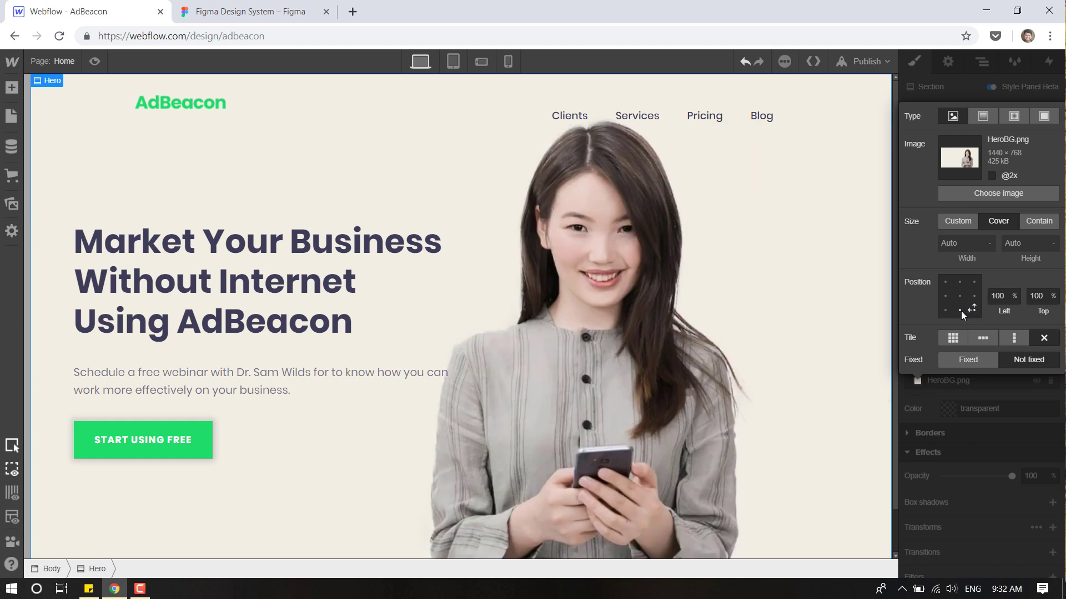
pyautogui.click(960, 310)
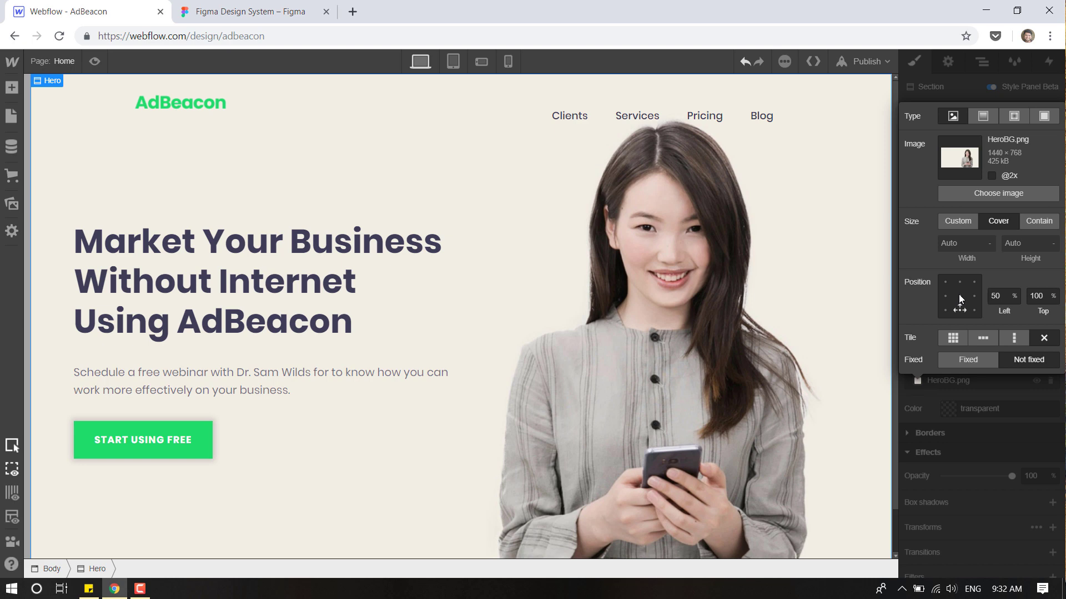
# Preview the page to check the bottom-anchored hero background.
pyautogui.click(96, 62)
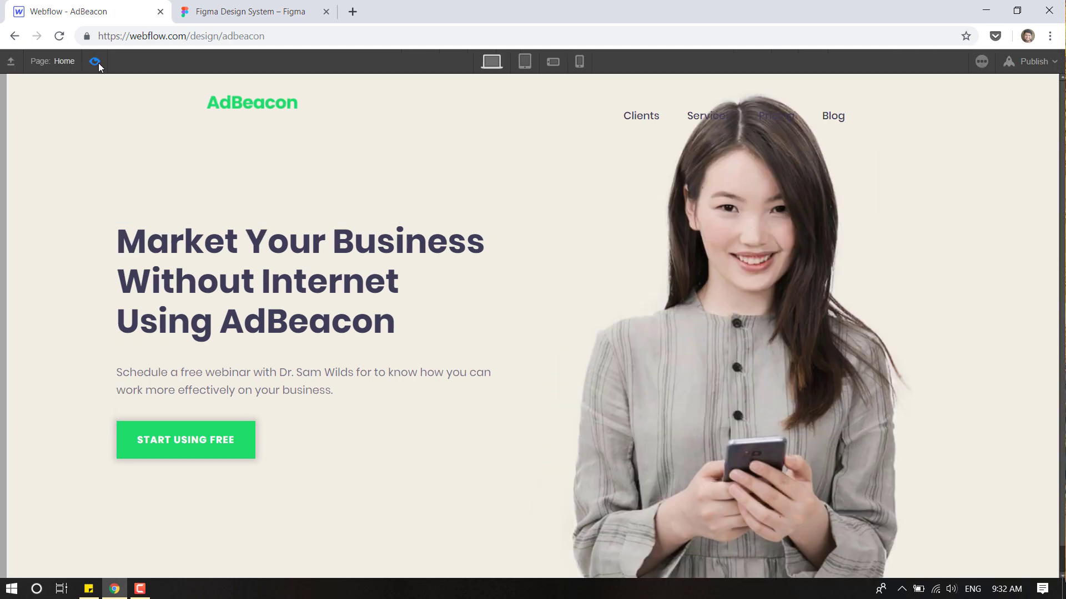
pyautogui.scroll(-1, 721, 285)
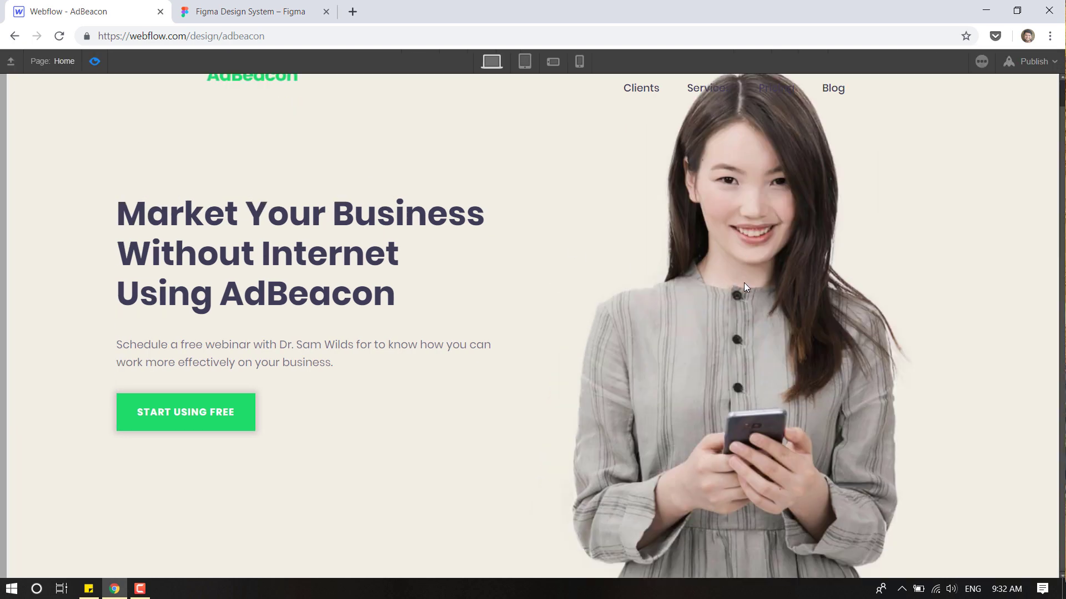
pyautogui.scroll(1, 746, 287)
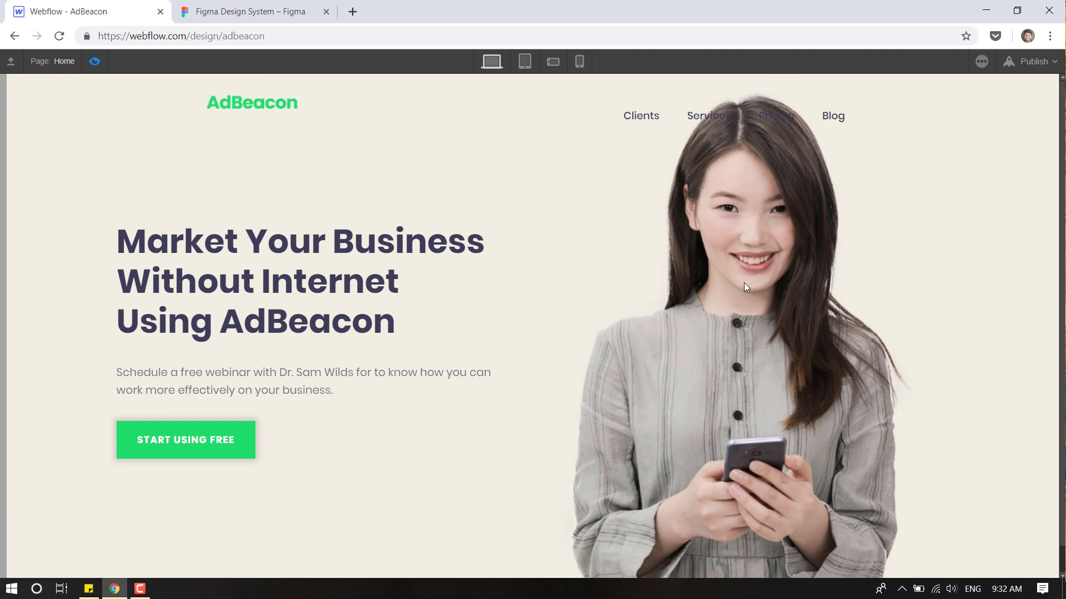
pyautogui.scroll(-1, 745, 287)
pyautogui.scroll(1, 745, 287)
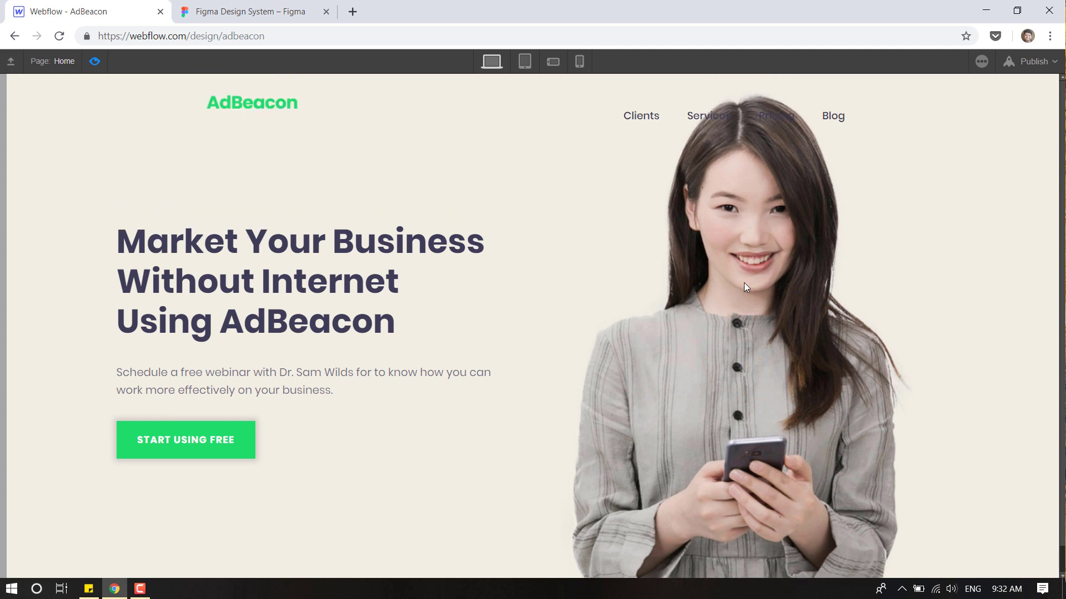
pyautogui.click(94, 61)
# Reselect the Hero, review its HeroBG.png settings, and preview once more.
pyautogui.click(680, 303)
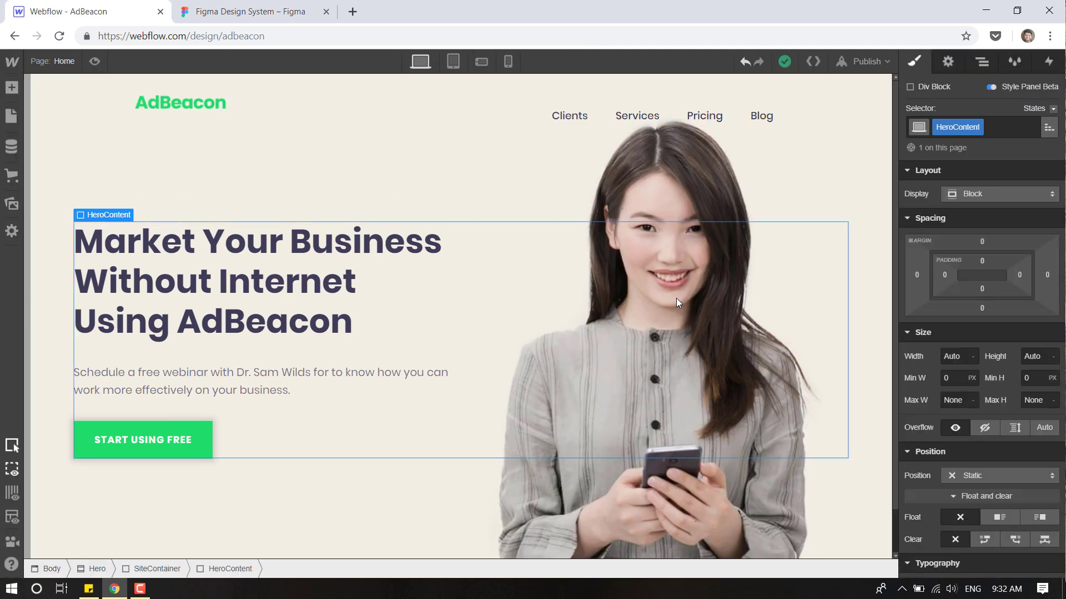
pyautogui.click(372, 512)
pyautogui.scroll(-10, 986, 437)
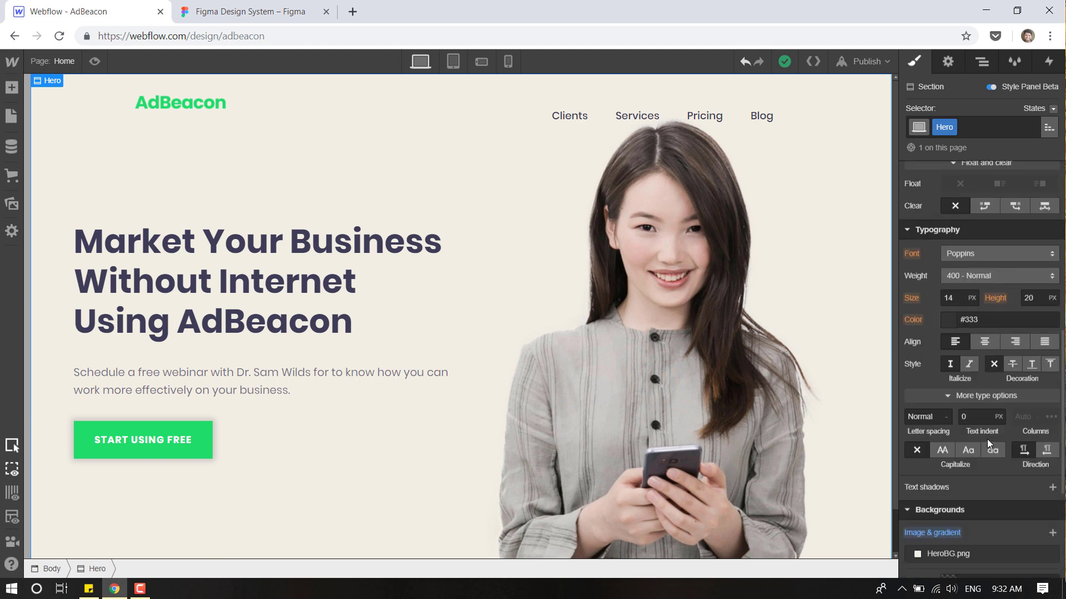
pyautogui.click(938, 382)
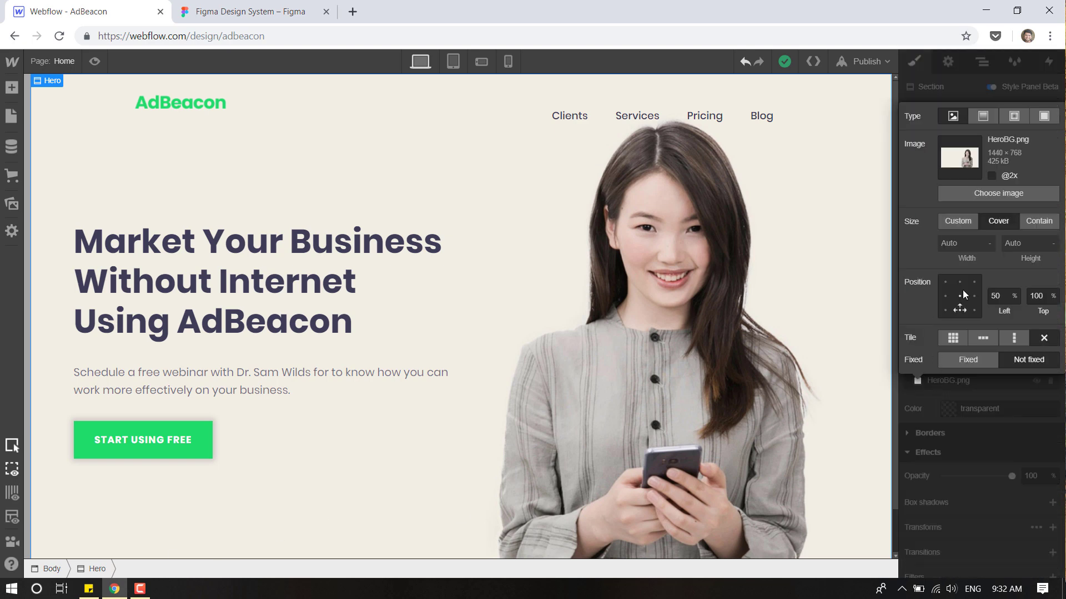
pyautogui.click(972, 433)
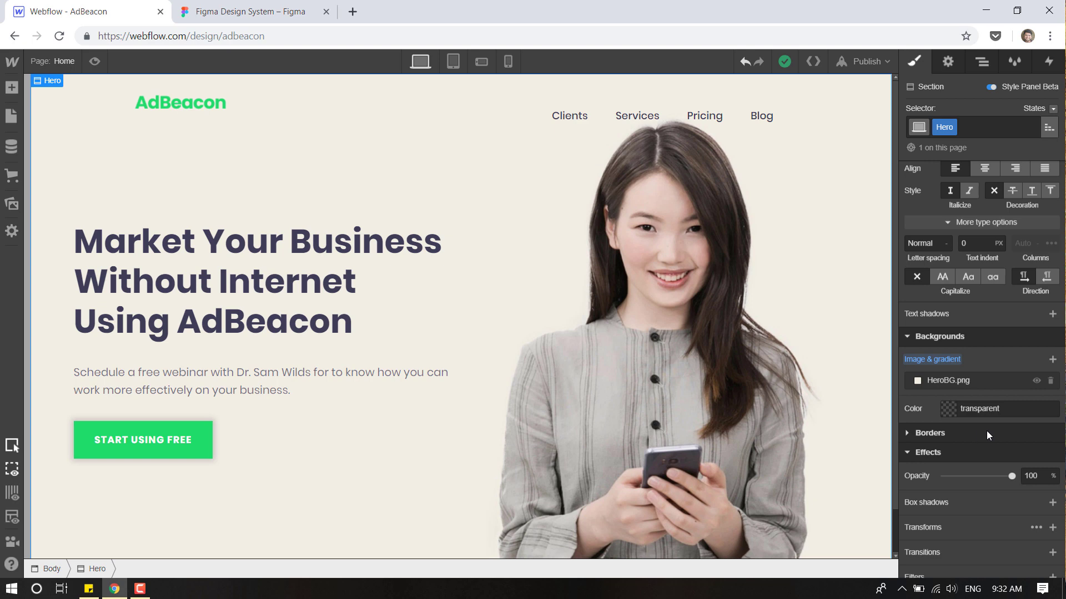
pyautogui.hotkey('ctrl', 'shift', 'p')
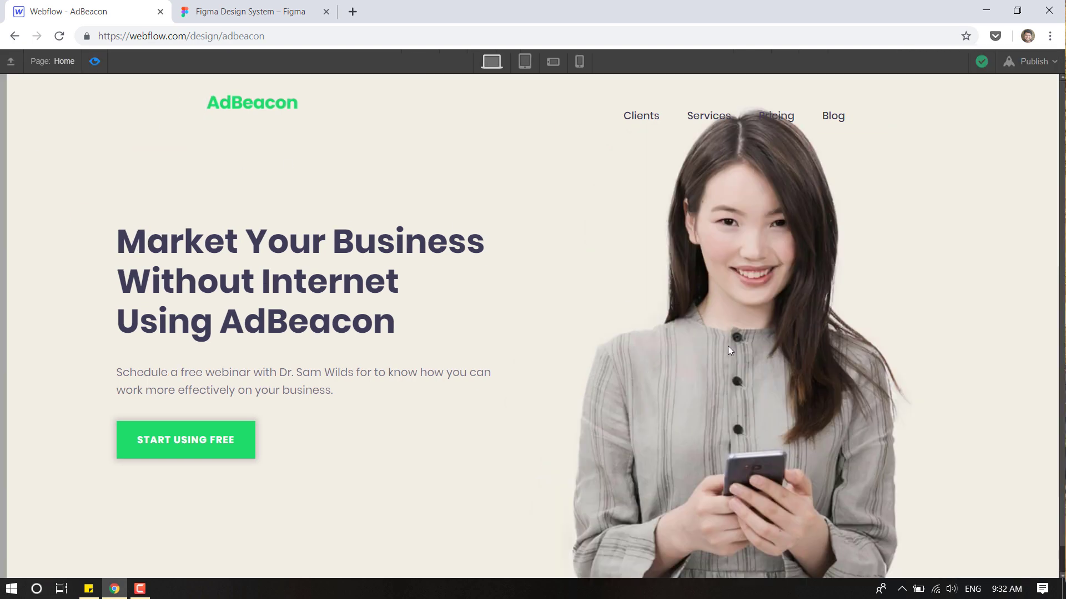
pyautogui.click(95, 64)
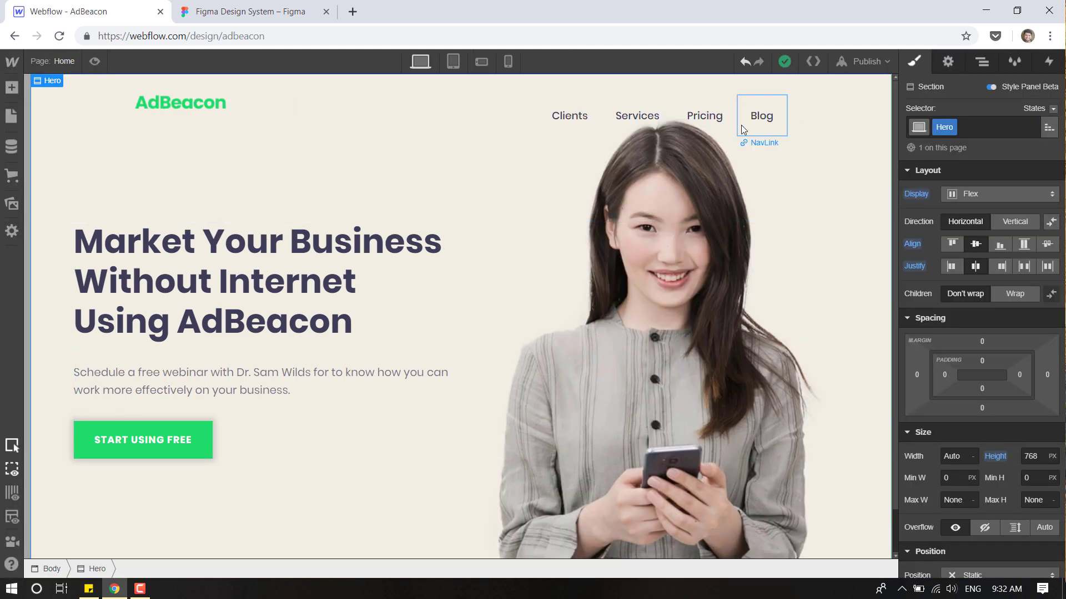
# Show the Navigator and expand HeroNav's Container to reveal Brand and Nav Menu.
pyautogui.click(982, 62)
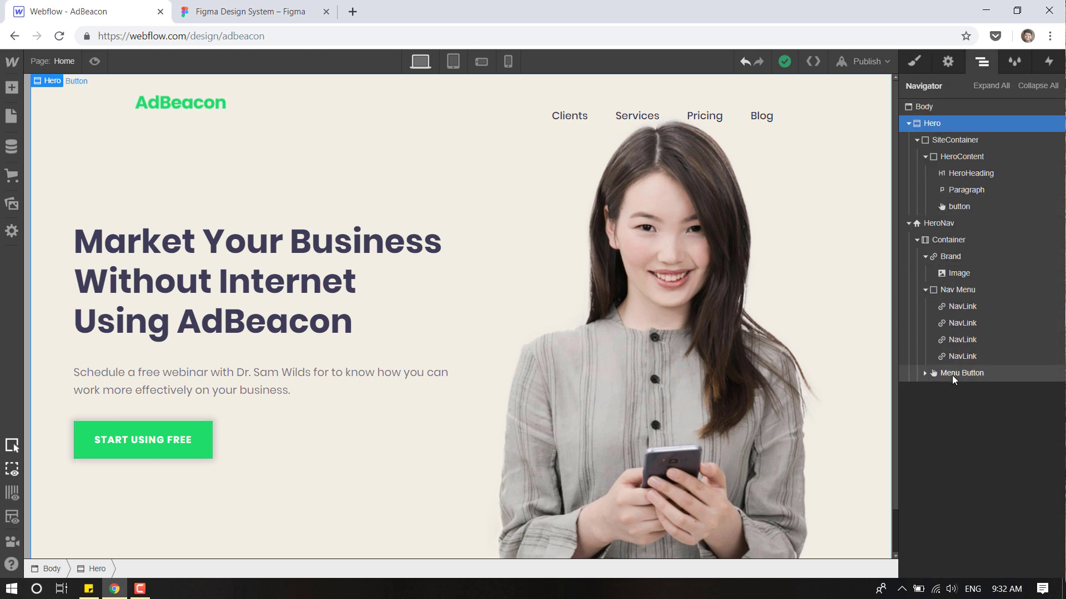
pyautogui.click(925, 291)
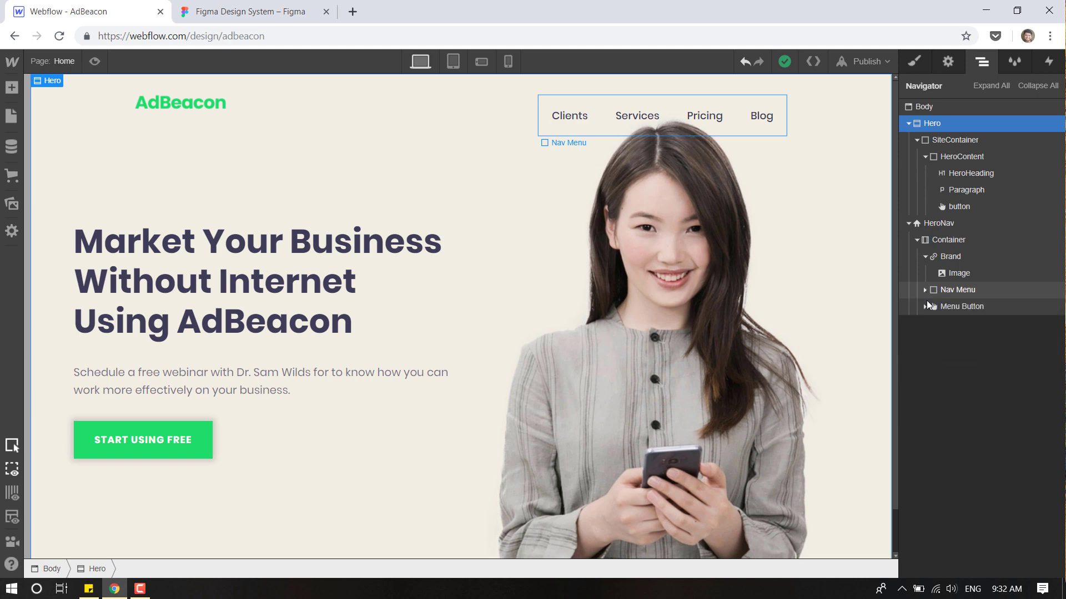
pyautogui.click(917, 241)
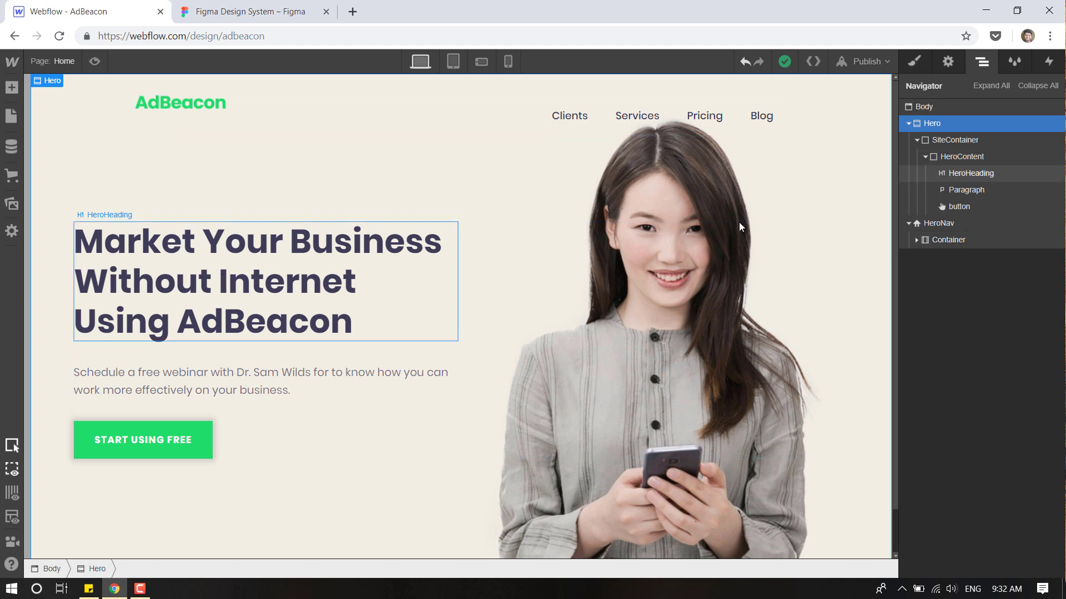
pyautogui.click(917, 240)
pyautogui.click(917, 240)
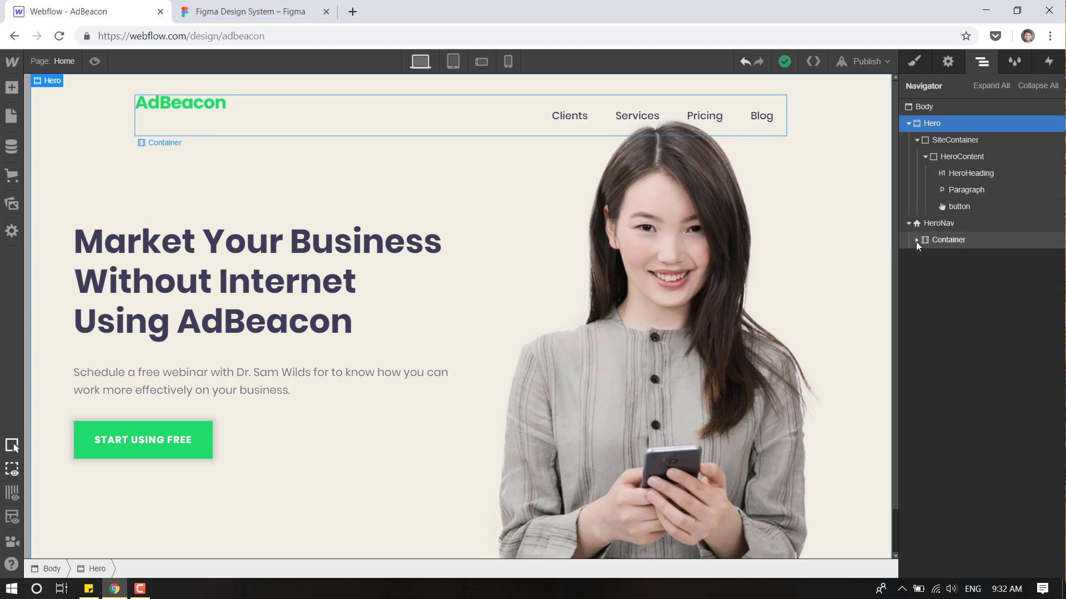
pyautogui.click(917, 240)
pyautogui.click(929, 258)
pyautogui.click(928, 259)
# Move Brand and Nav Menu under HeroNav, delete the empty Container, add a Div Block.
pyautogui.moveTo(929, 261); pyautogui.dragTo(942, 234)
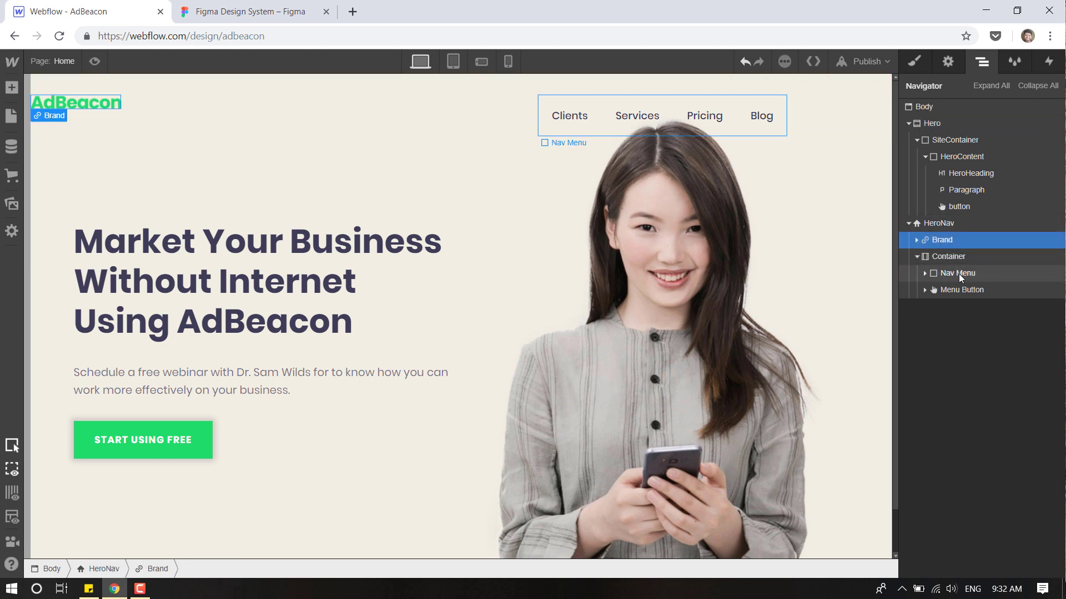
pyautogui.moveTo(959, 275)
pyautogui.mouseDown()
pyautogui.moveTo(947, 247)
pyautogui.moveTo(947, 275)
pyautogui.mouseUp()
pyautogui.click(956, 290)
pyautogui.click(950, 291)
pyautogui.press('Delete')
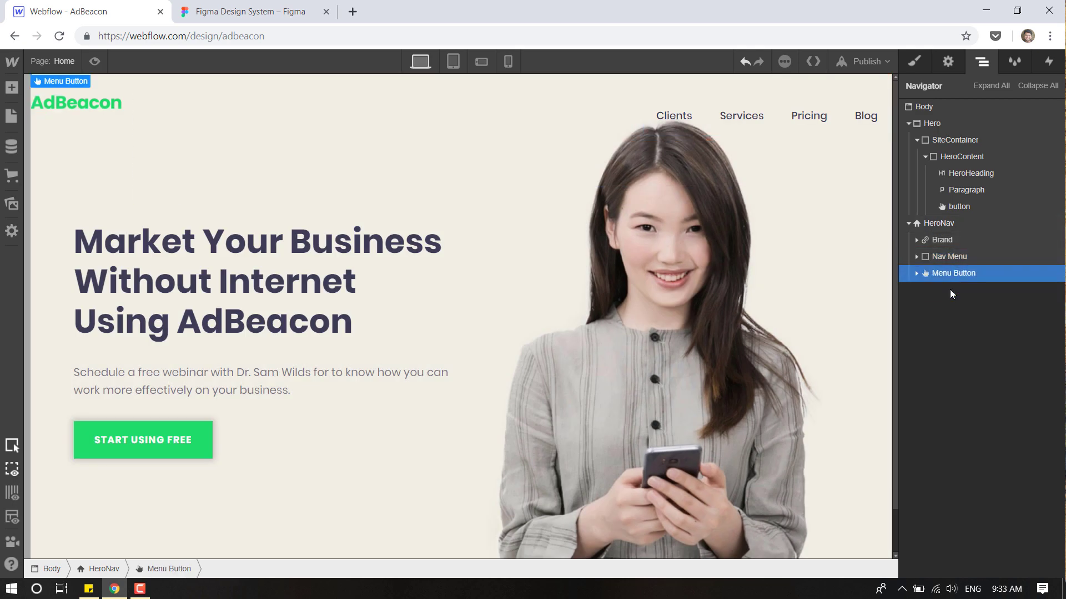
pyautogui.click(16, 90)
pyautogui.moveTo(62, 332); pyautogui.dragTo(984, 236)
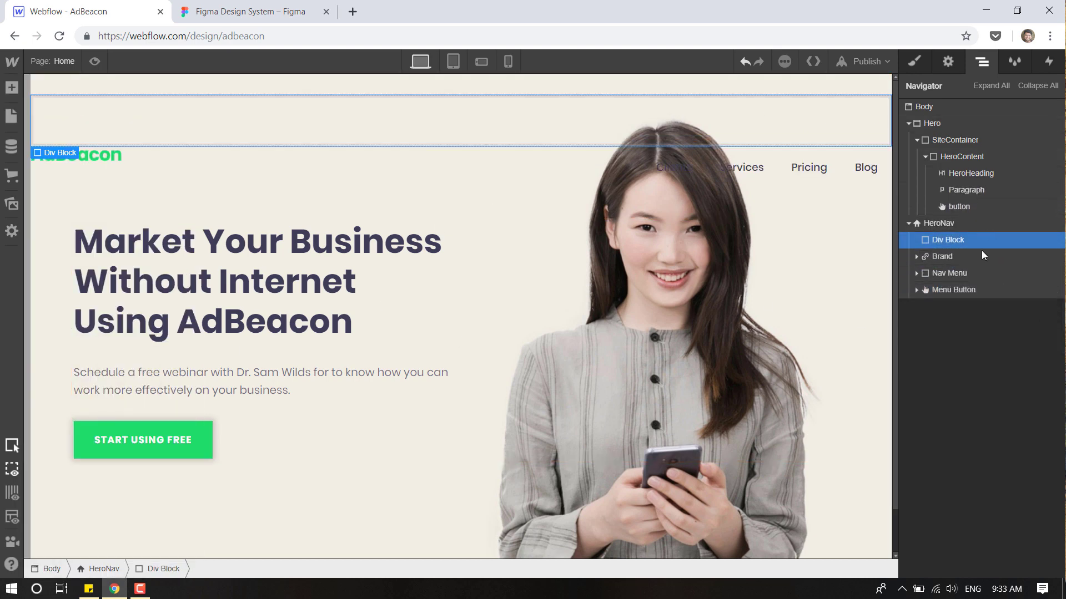
# Apply the SiteContainer class to the new Div Block.
pyautogui.click(915, 61)
pyautogui.click(970, 125)
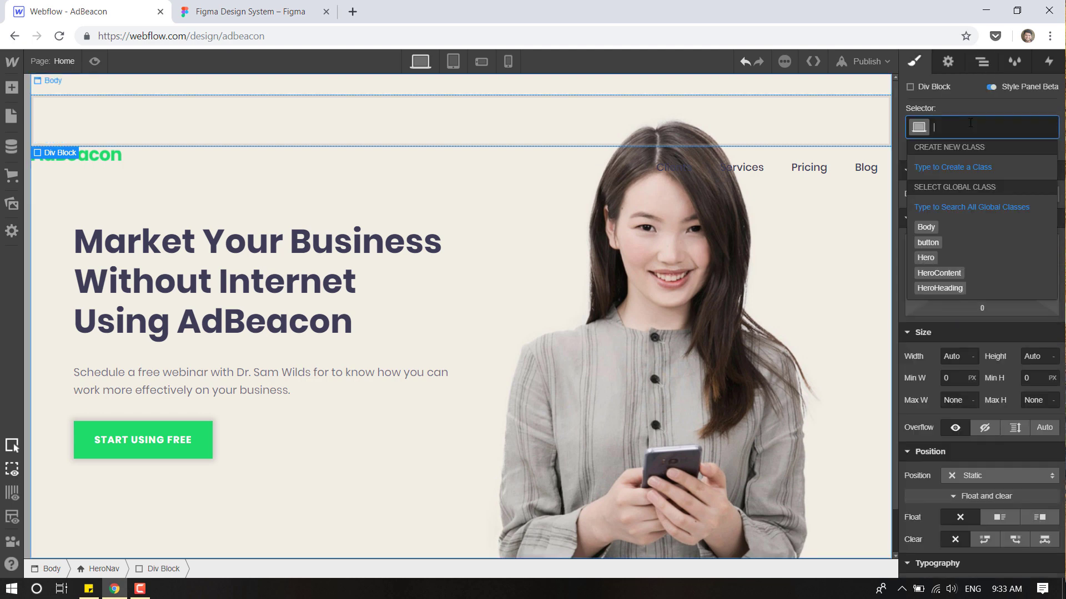
pyautogui.write('sitr')
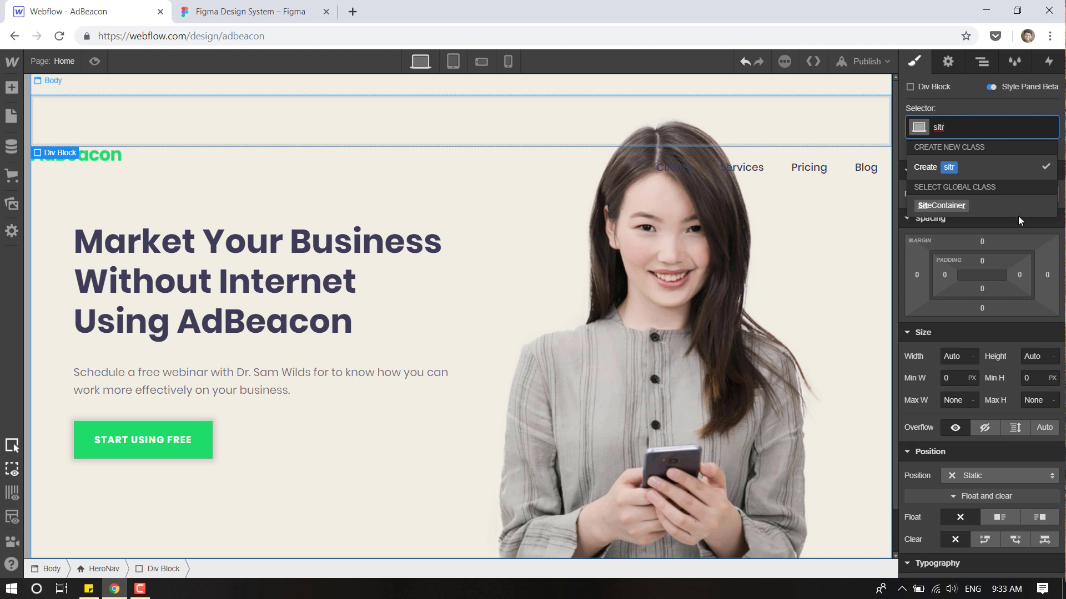
pyautogui.click(942, 207)
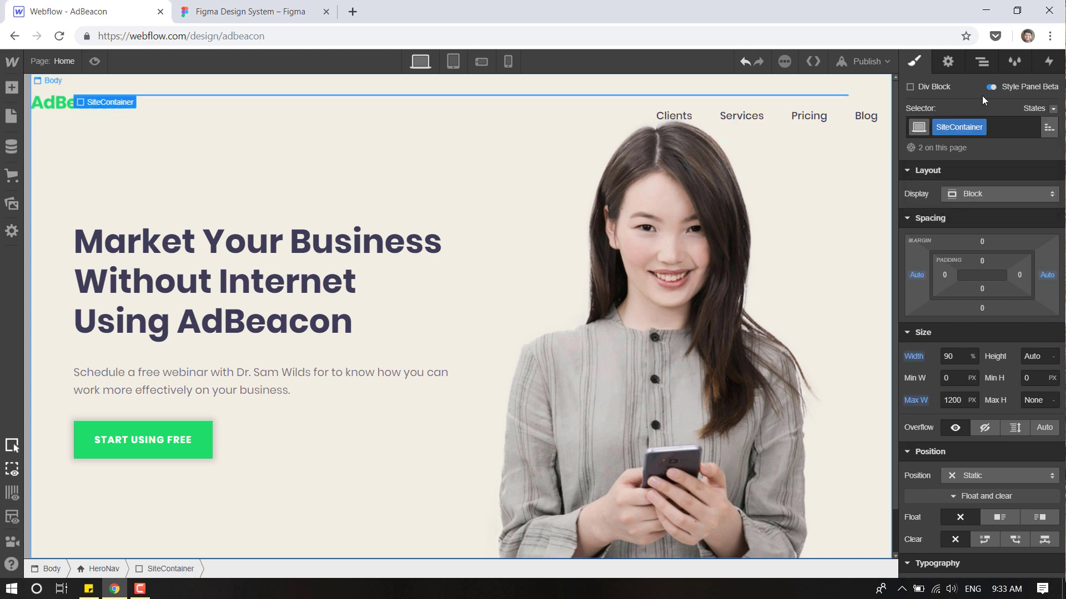
# Nest Brand inside SiteContainer and place Nav Menu right after it.
pyautogui.click(982, 61)
pyautogui.click(945, 258)
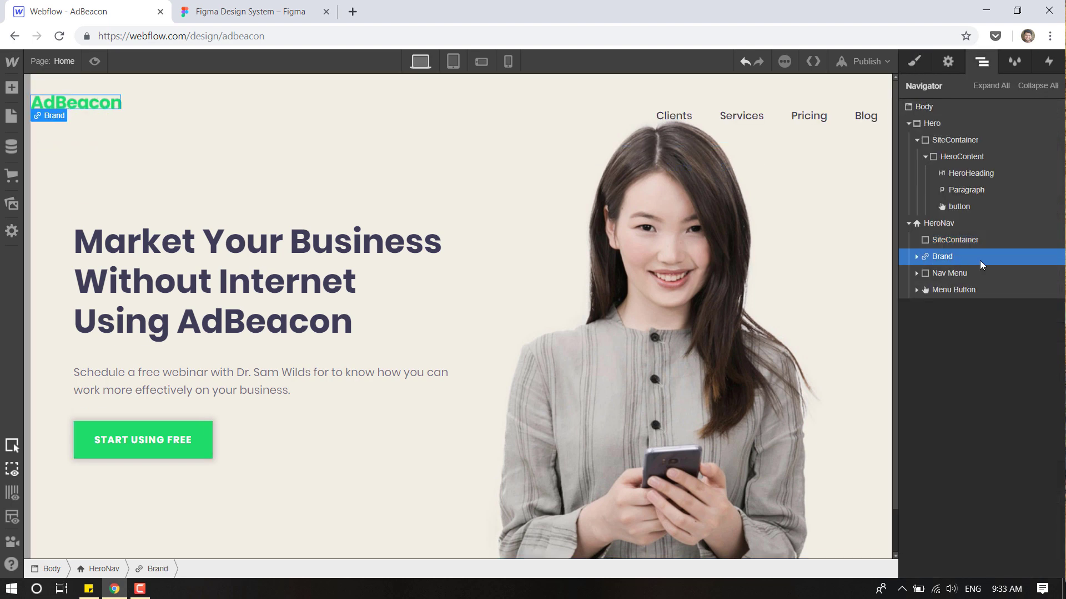
pyautogui.moveTo(944, 259)
pyautogui.mouseDown()
pyautogui.moveTo(947, 244)
pyautogui.moveTo(925, 248)
pyautogui.moveTo(938, 247)
pyautogui.mouseUp()
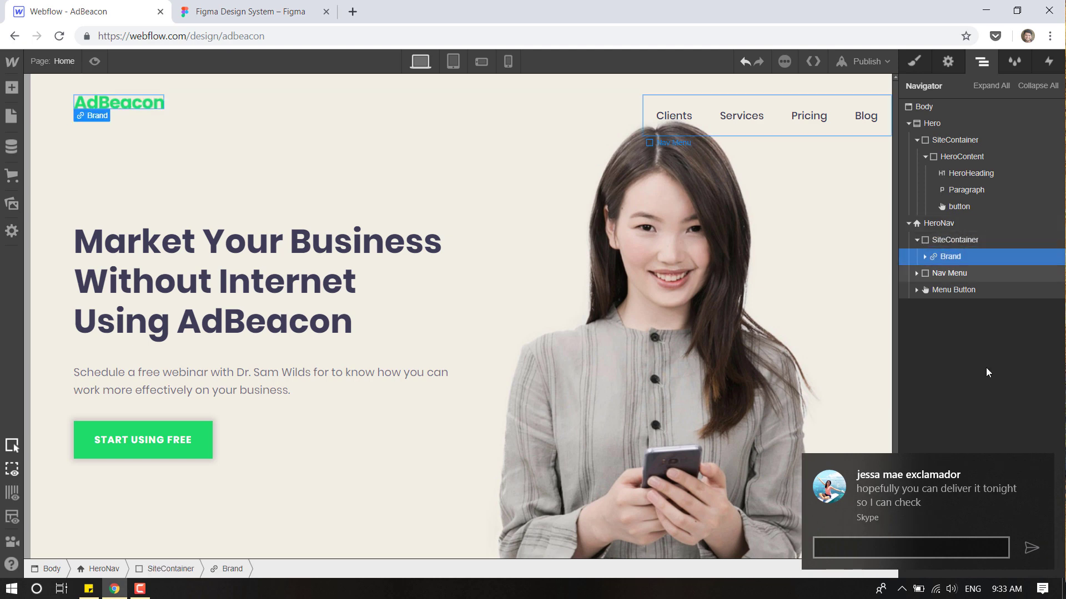
pyautogui.click(1041, 467)
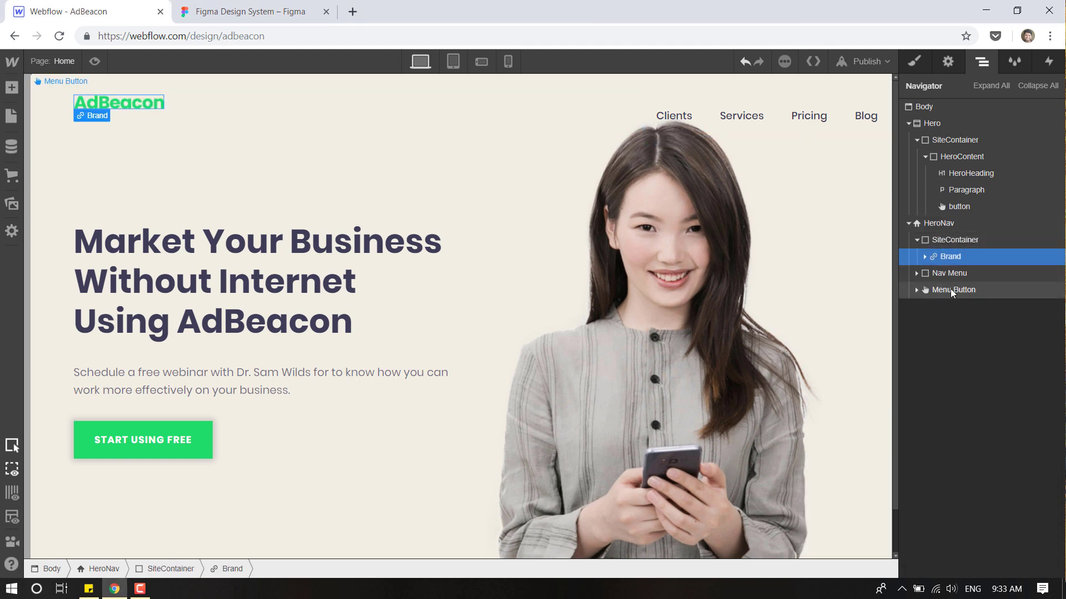
pyautogui.moveTo(950, 278); pyautogui.dragTo(923, 284)
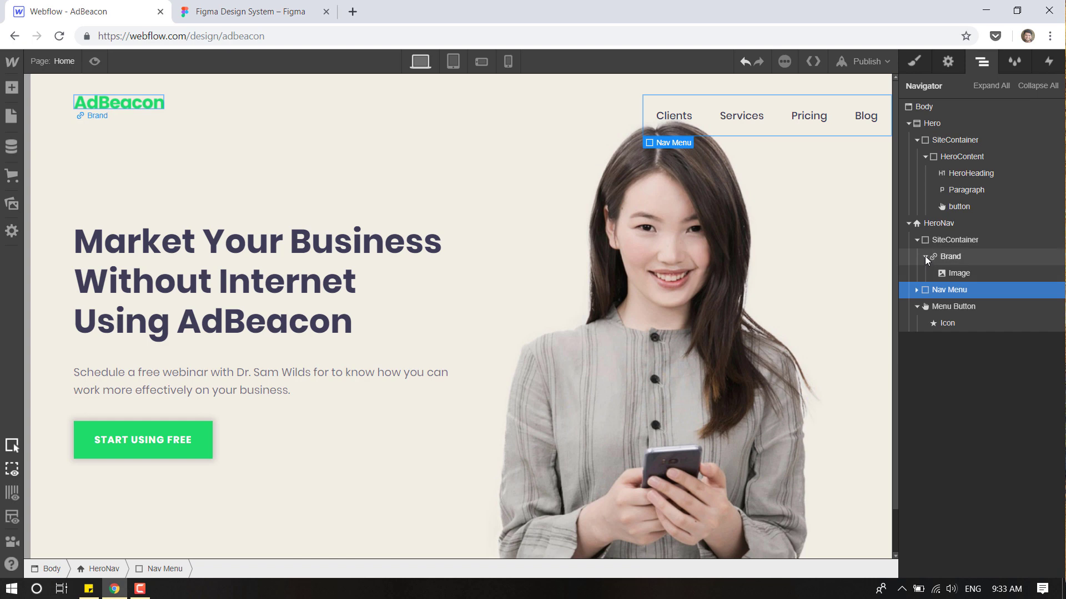
pyautogui.click(925, 256)
pyautogui.moveTo(938, 276); pyautogui.dragTo(974, 295)
pyautogui.click(937, 291)
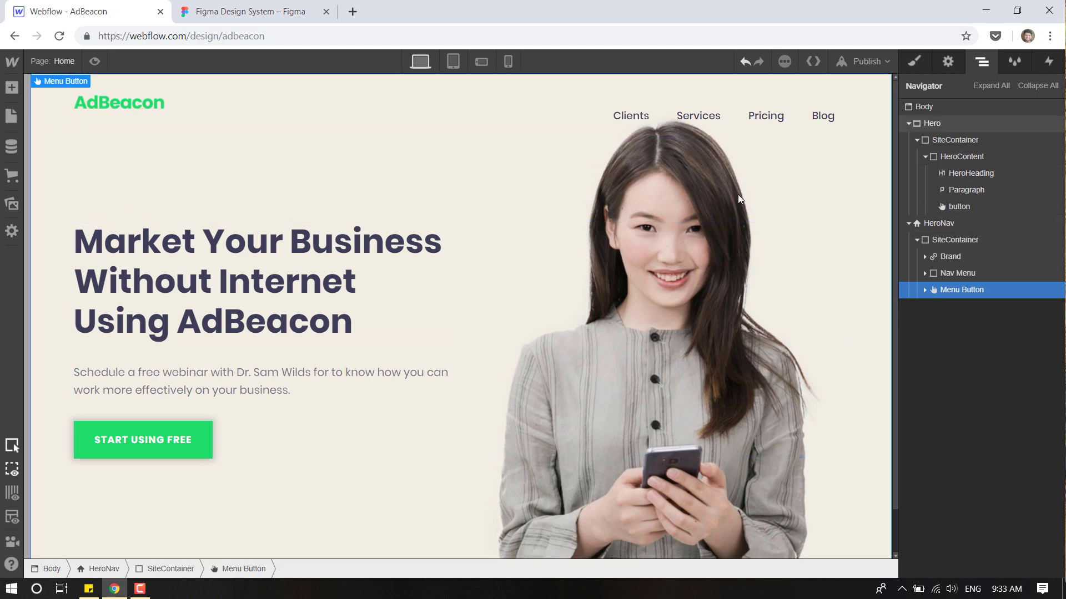
# Preview the header alignment, then select Nav Menu.
pyautogui.click(96, 62)
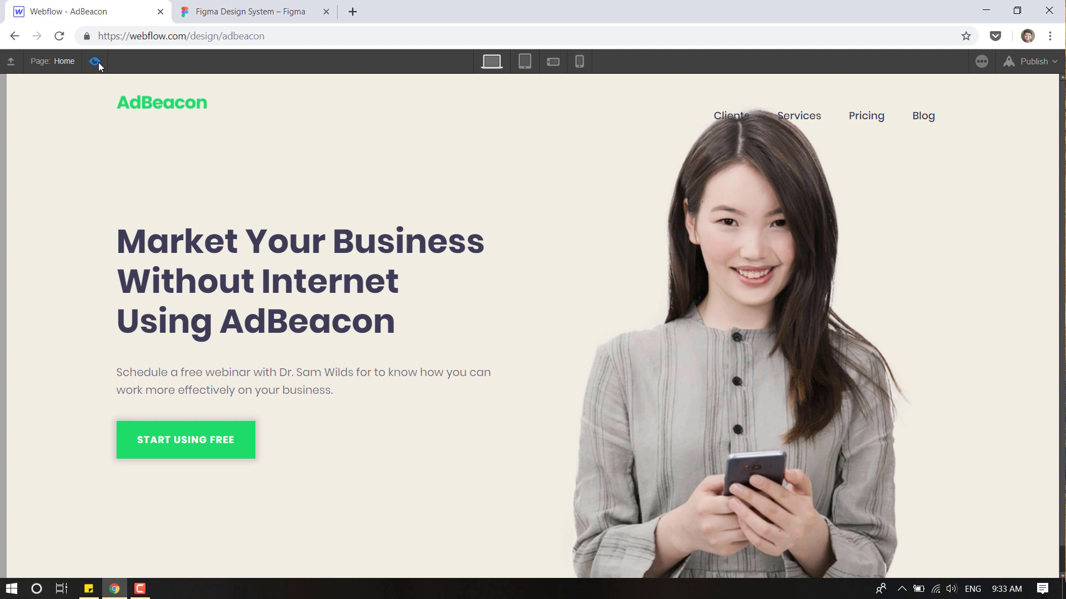
pyautogui.click(97, 62)
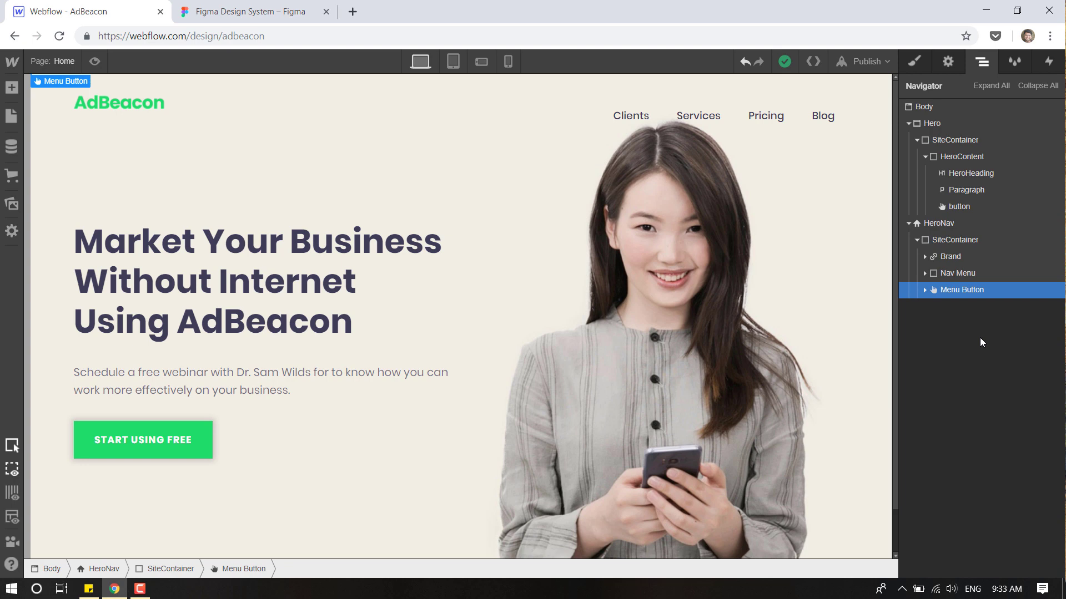
pyautogui.click(957, 274)
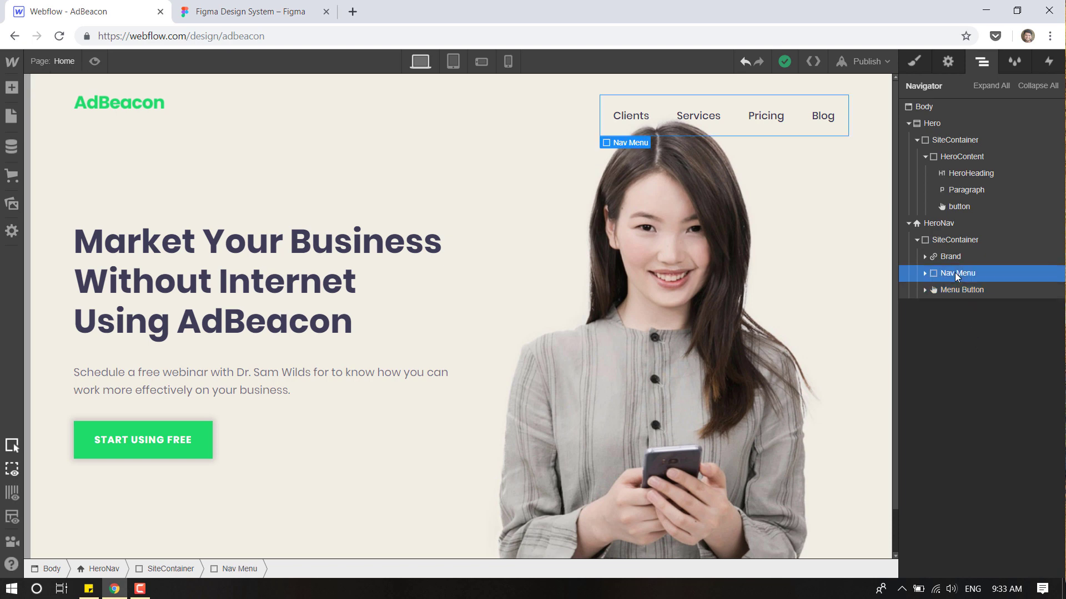
# Add a Button element to HeroNav and move it into Nav Menu ahead of Clients.
pyautogui.click(13, 90)
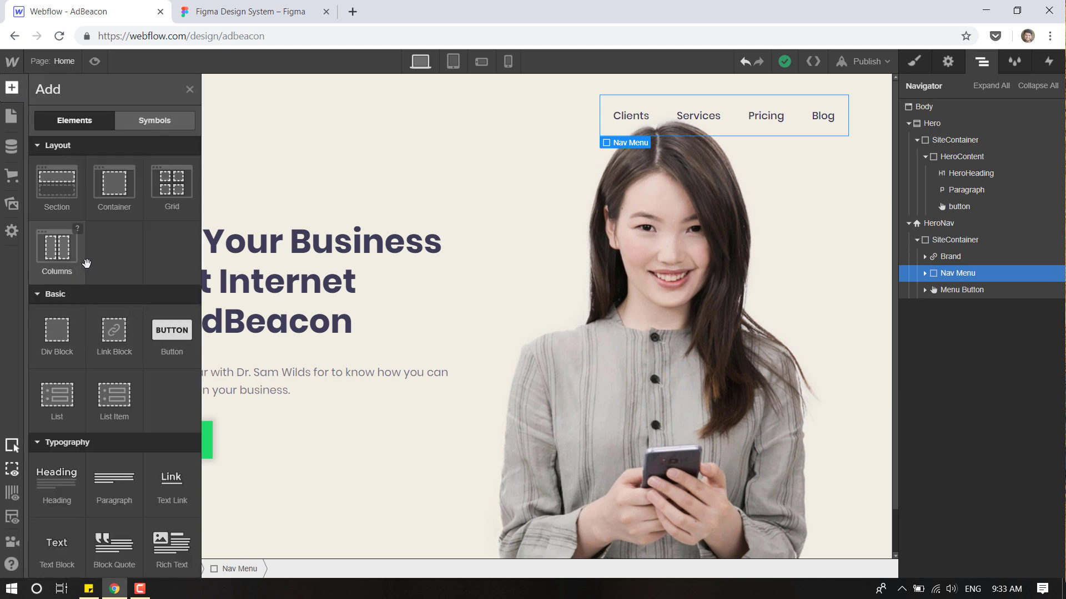
pyautogui.scroll(-5, 105, 305)
pyautogui.scroll(5, 148, 238)
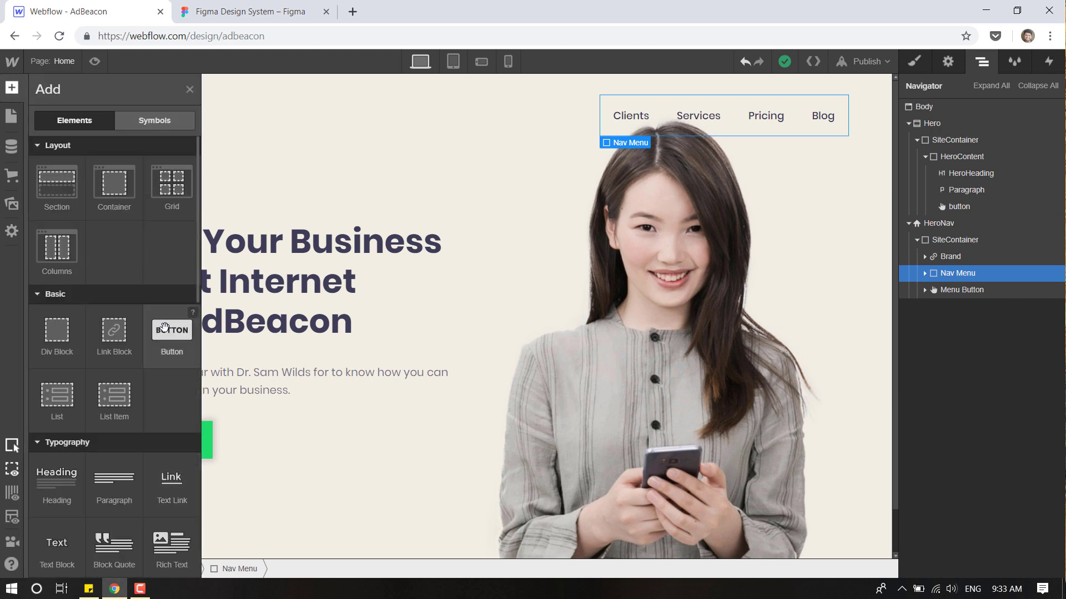
pyautogui.moveTo(163, 334); pyautogui.dragTo(955, 287)
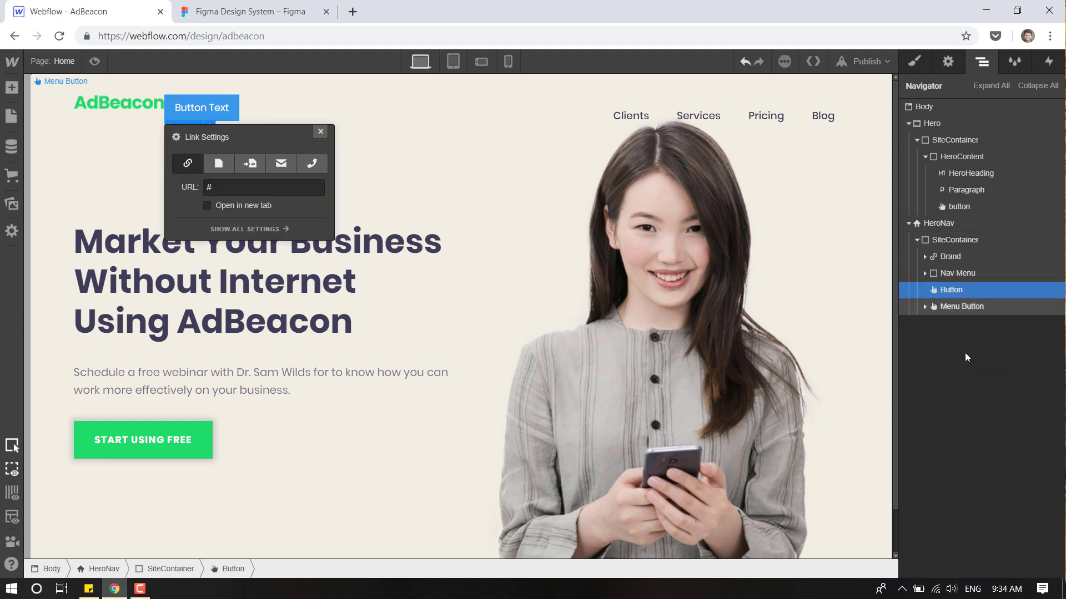
pyautogui.click(961, 271)
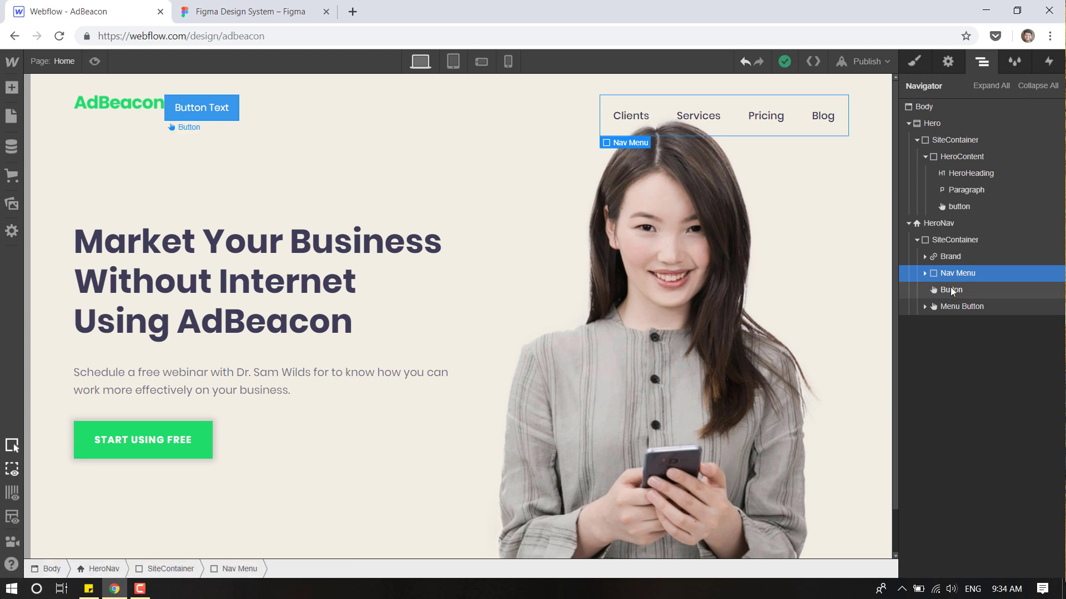
pyautogui.moveTo(951, 290); pyautogui.dragTo(955, 280)
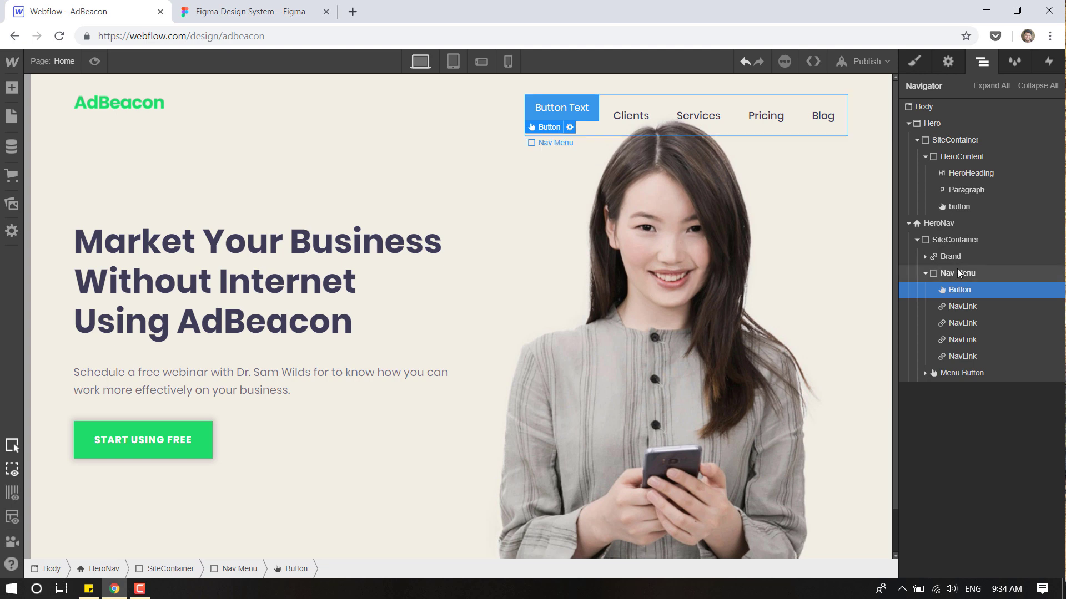
# Set Nav Menu's display to Flex with items aligned to center.
pyautogui.click(958, 273)
pyautogui.click(917, 61)
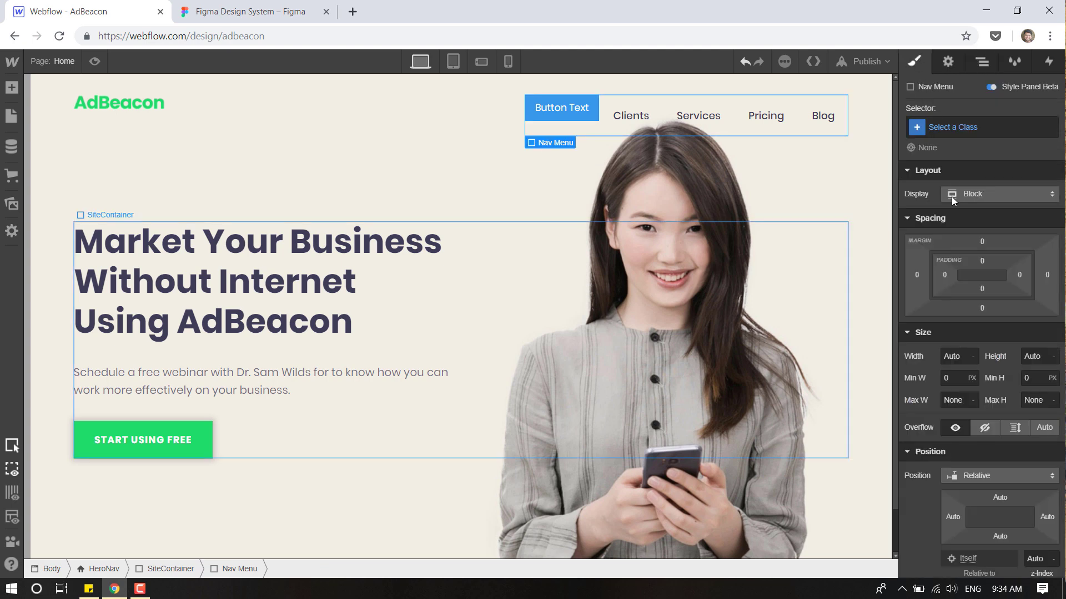
pyautogui.click(986, 192)
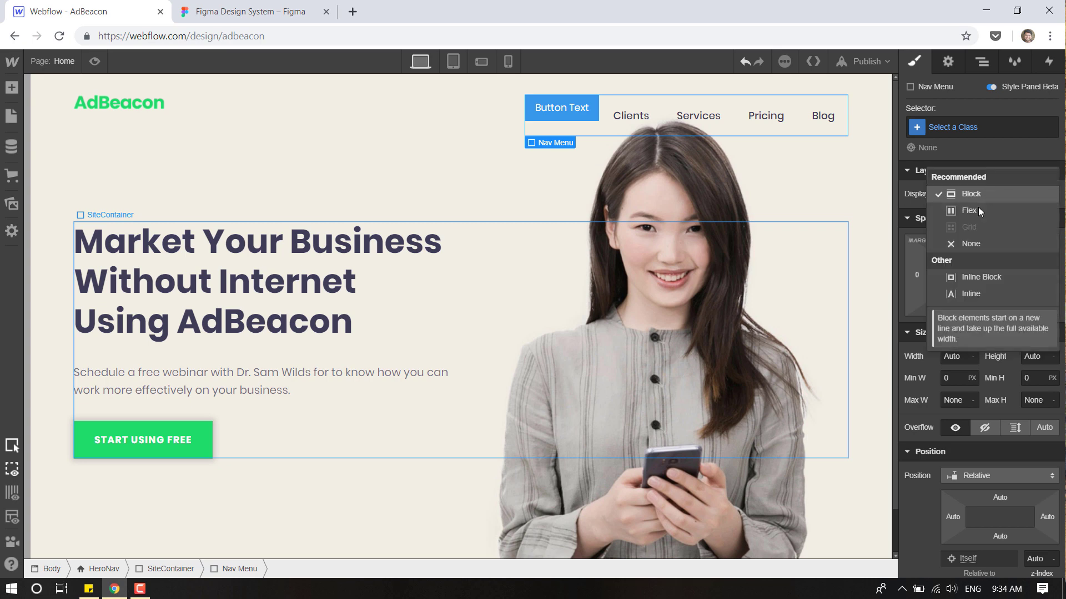
pyautogui.click(975, 214)
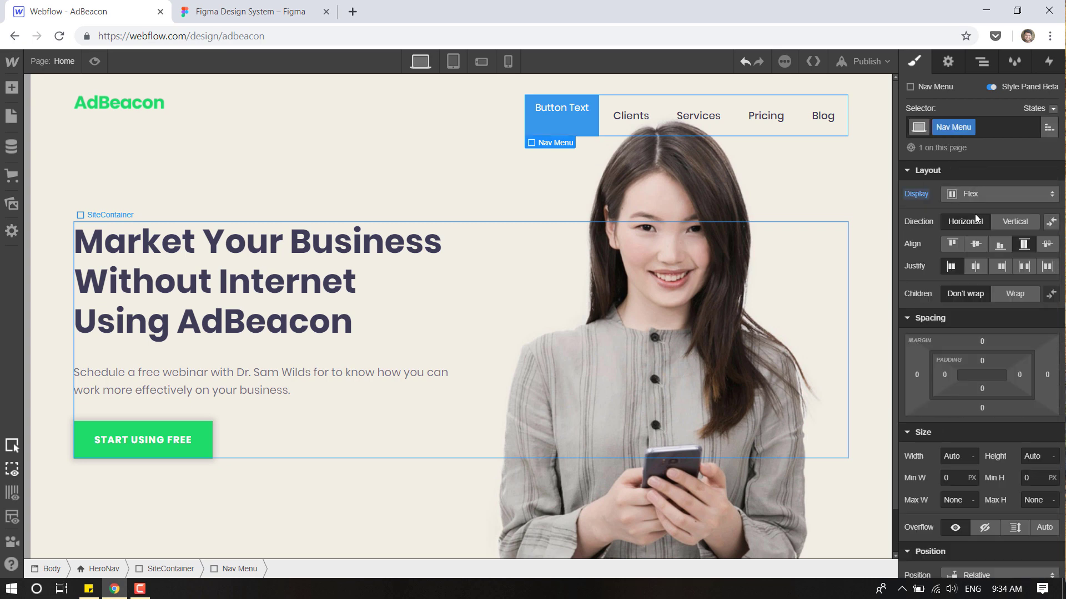
pyautogui.click(976, 244)
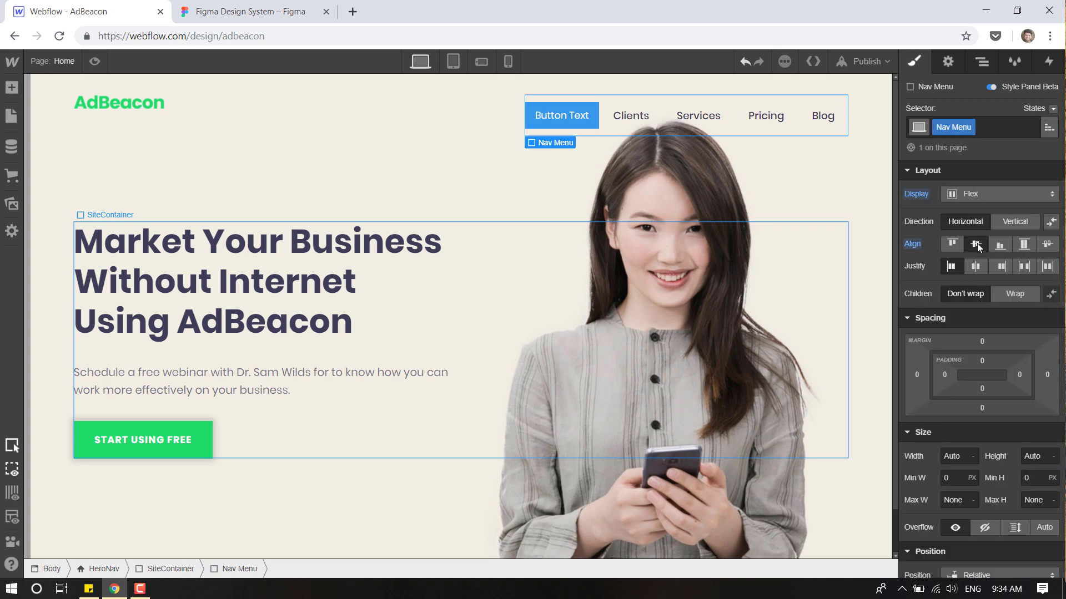
# Move the button after the Blog link and preview the header.
pyautogui.click(981, 64)
pyautogui.moveTo(959, 290); pyautogui.dragTo(973, 369)
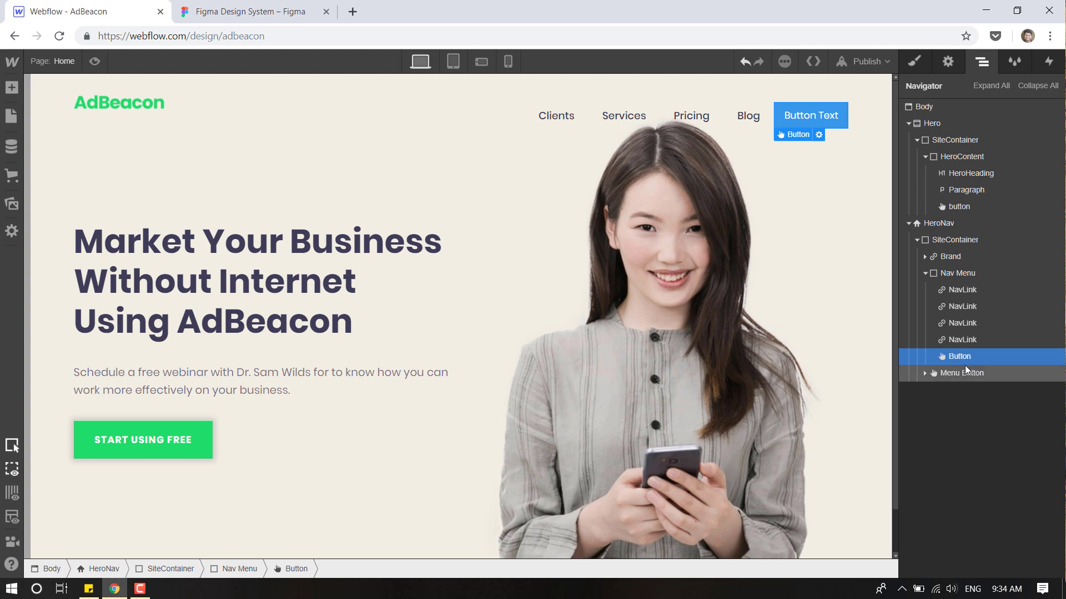
pyautogui.click(924, 273)
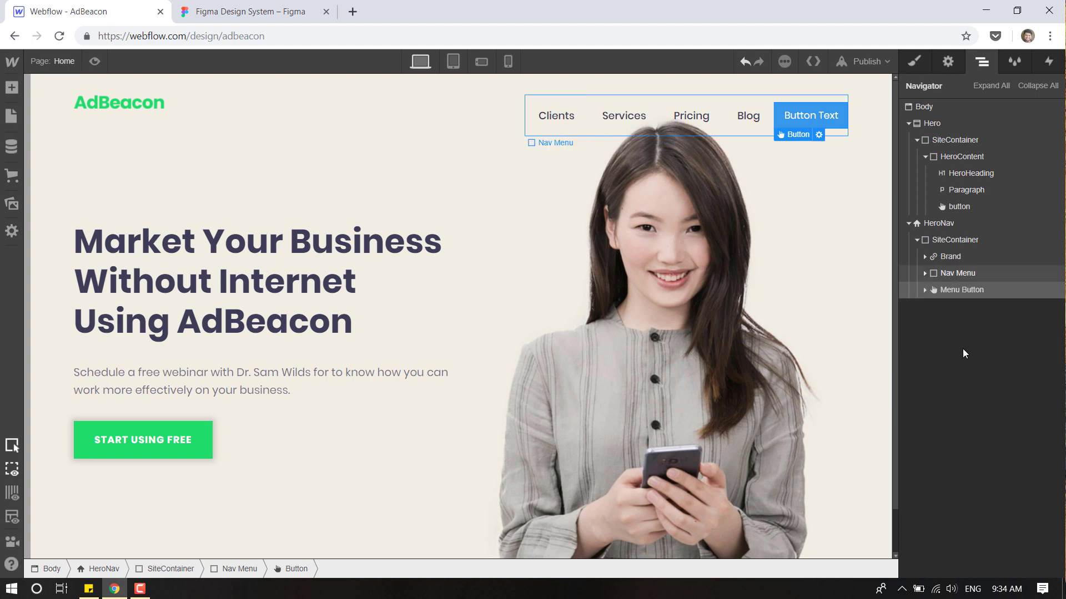
pyautogui.click(96, 61)
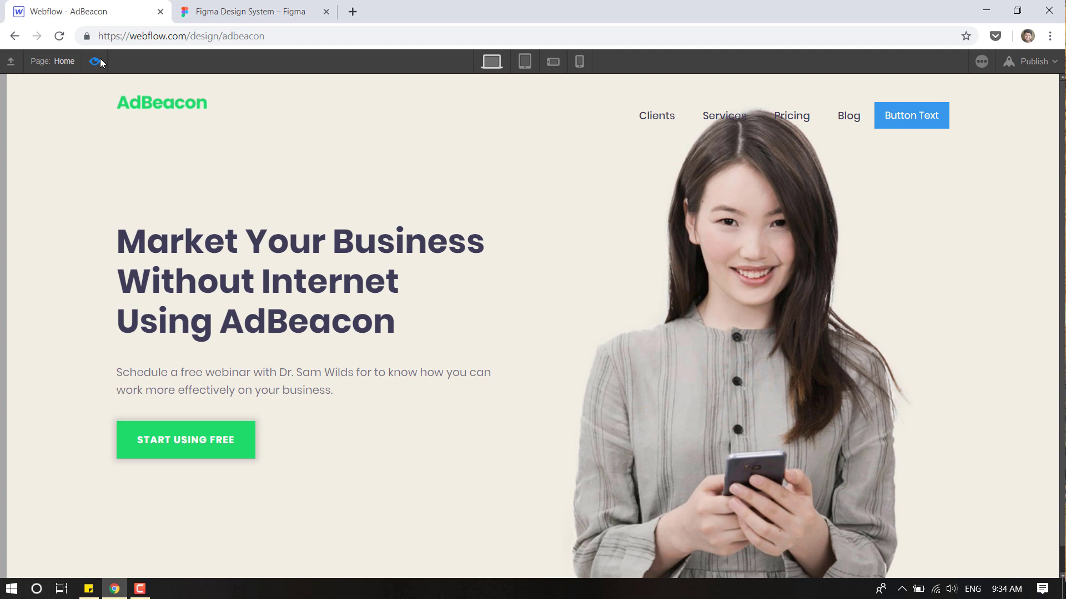
pyautogui.click(96, 61)
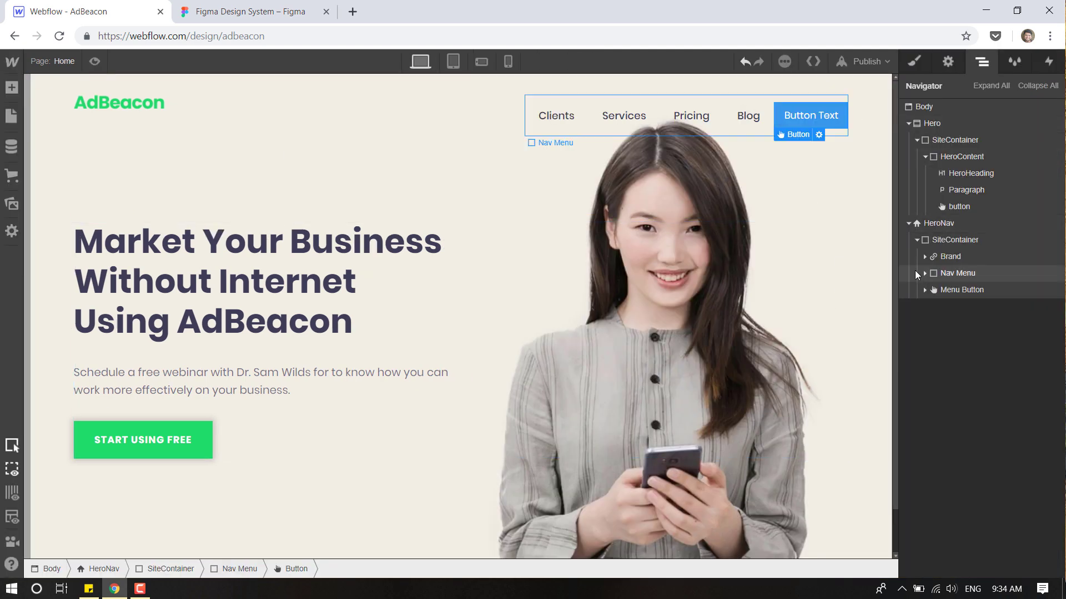
pyautogui.click(925, 273)
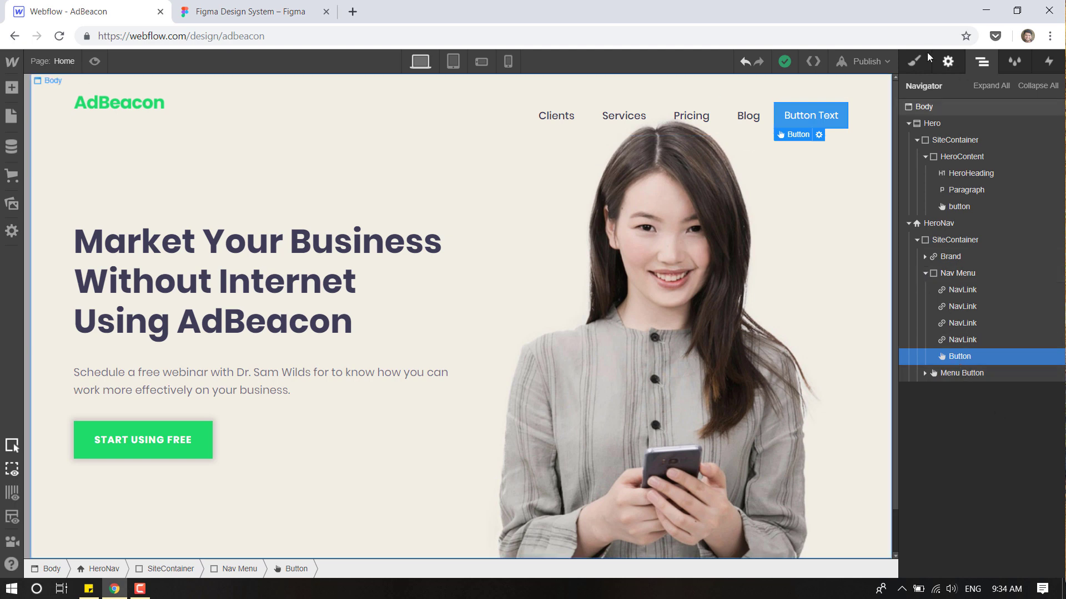
# Give the nav button the existing global 'button' class.
pyautogui.click(914, 61)
pyautogui.click(984, 127)
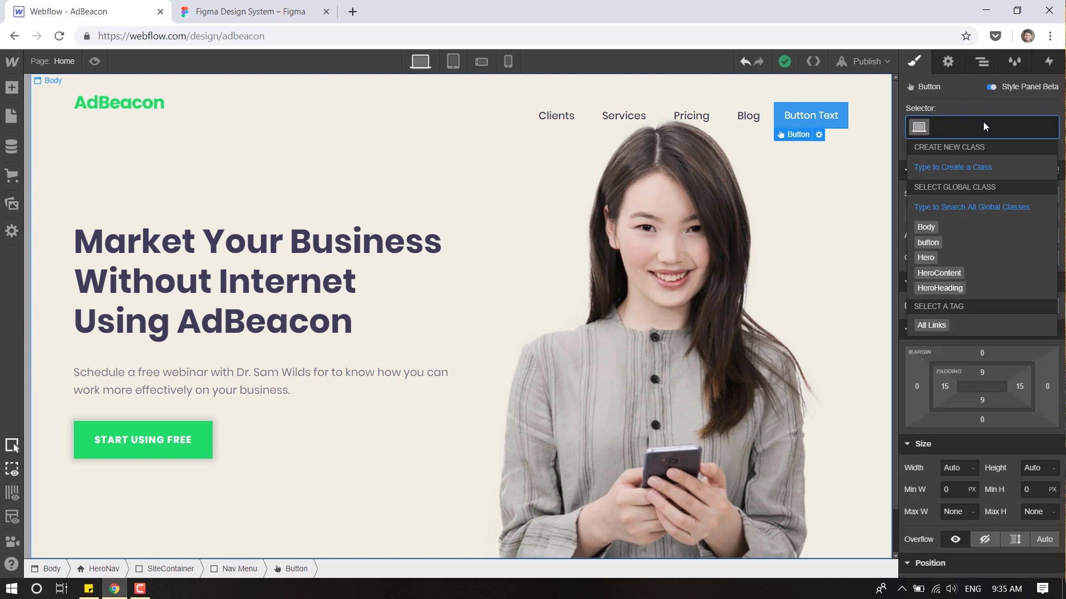
pyautogui.click(927, 242)
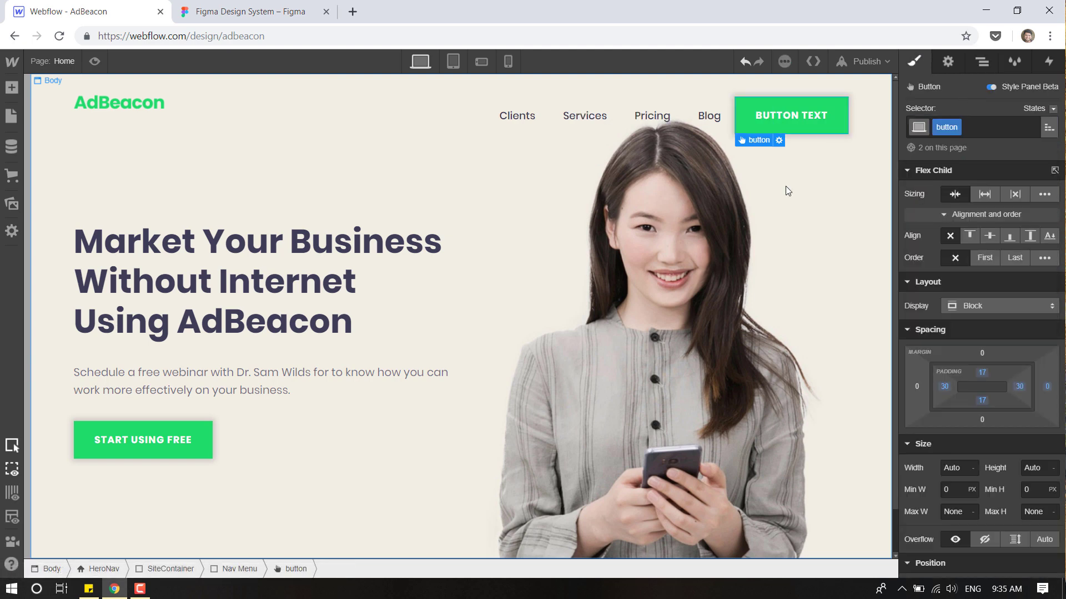
# Copy CONTACT US from the Figma design and paste it as the button label.
pyautogui.click(219, 9)
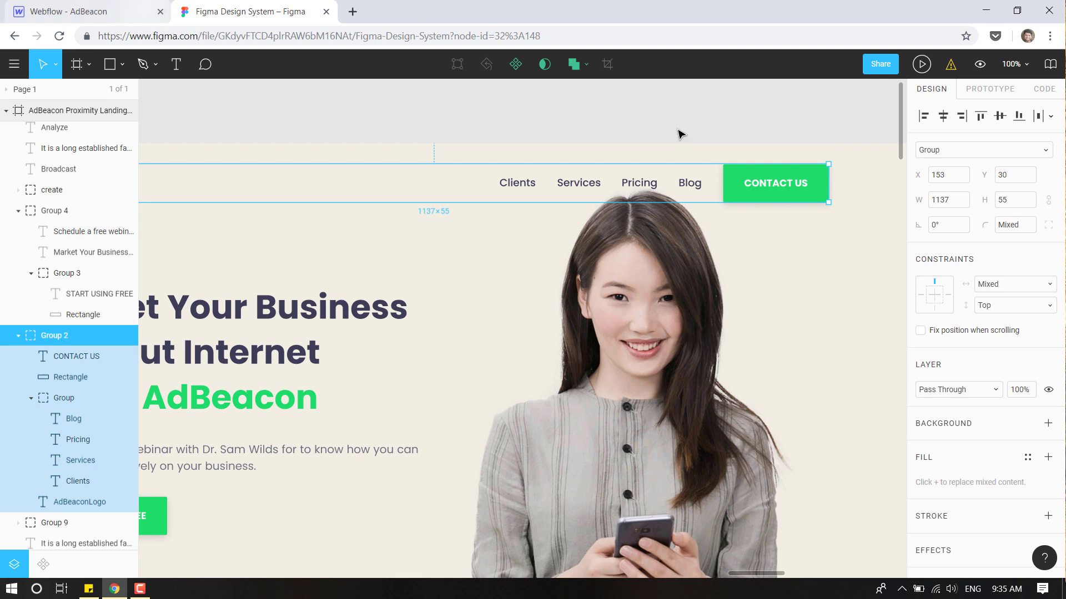
pyautogui.doubleClick(765, 186)
pyautogui.doubleClick(766, 188)
pyautogui.hotkey('ctrl', 'c')
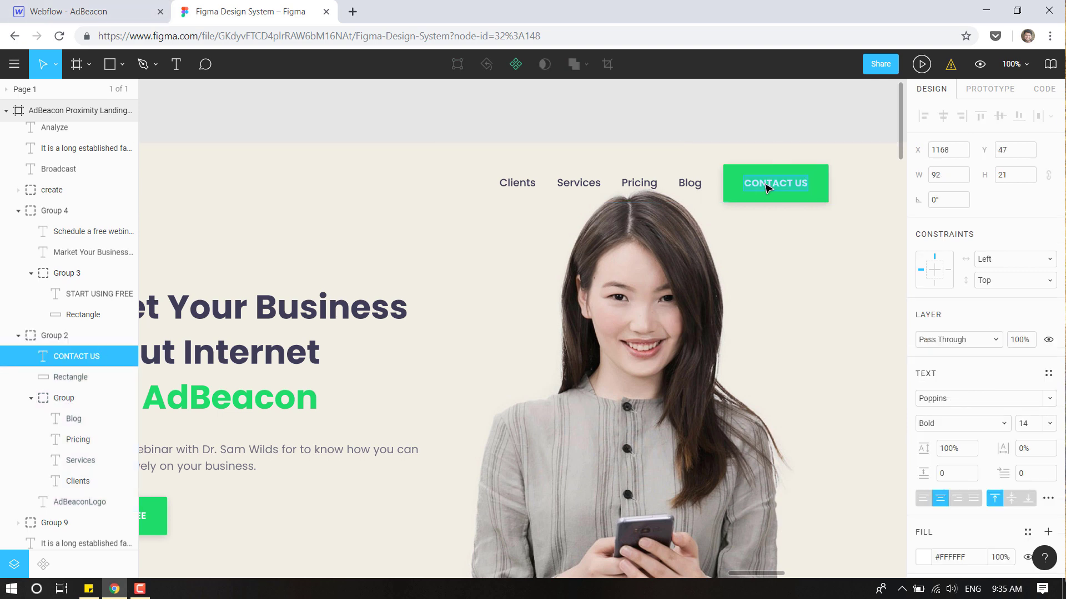
pyautogui.hotkey('ctrl', 'shift', 'Tab')
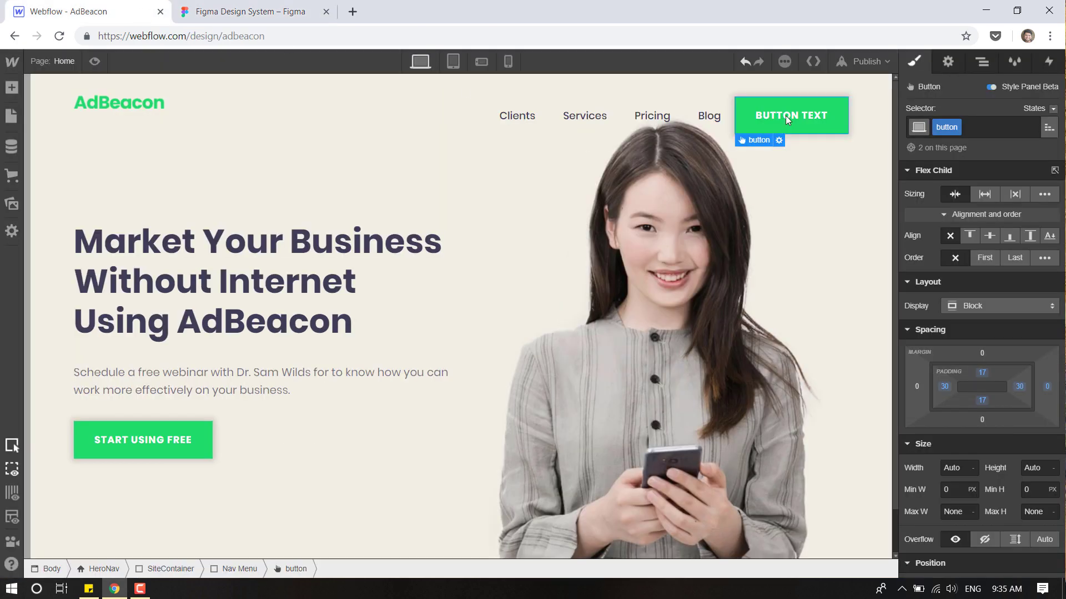
pyautogui.doubleClick(785, 116)
pyautogui.hotkey('ctrl', 'v')
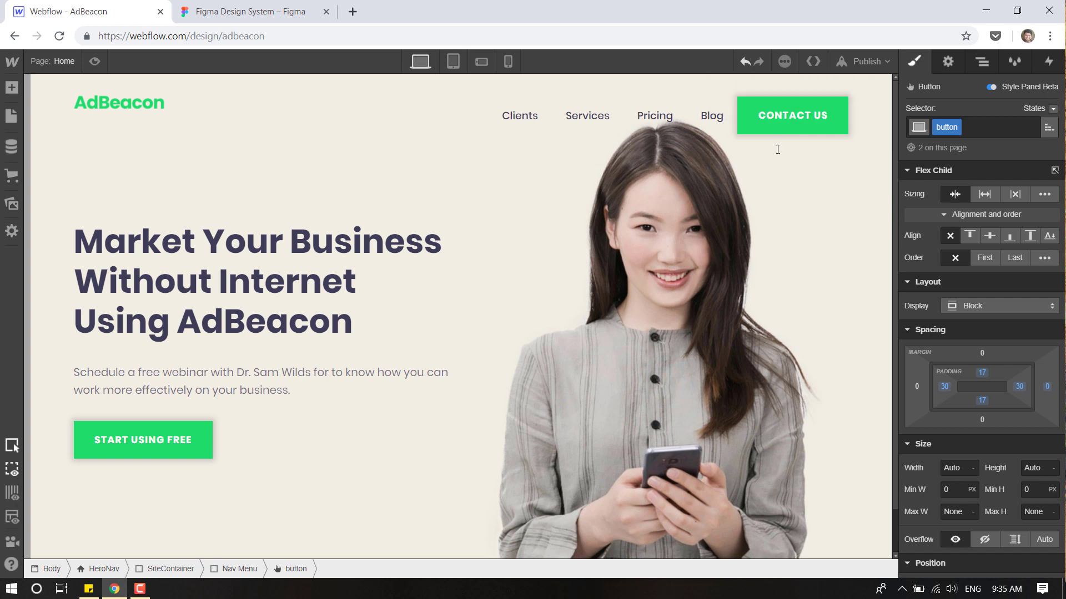
pyautogui.click(778, 149)
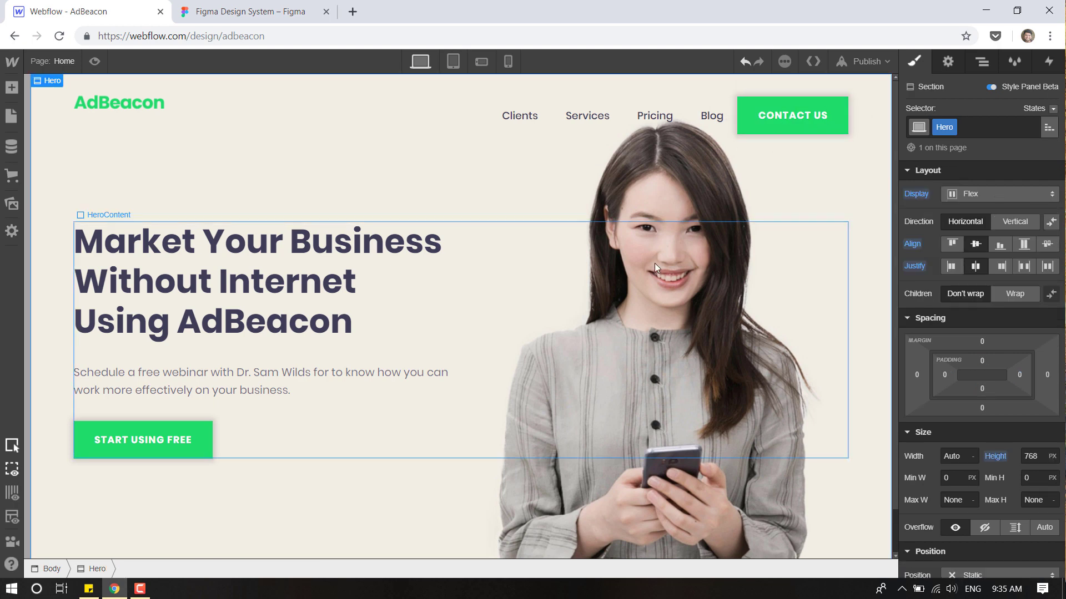
pyautogui.click(284, 8)
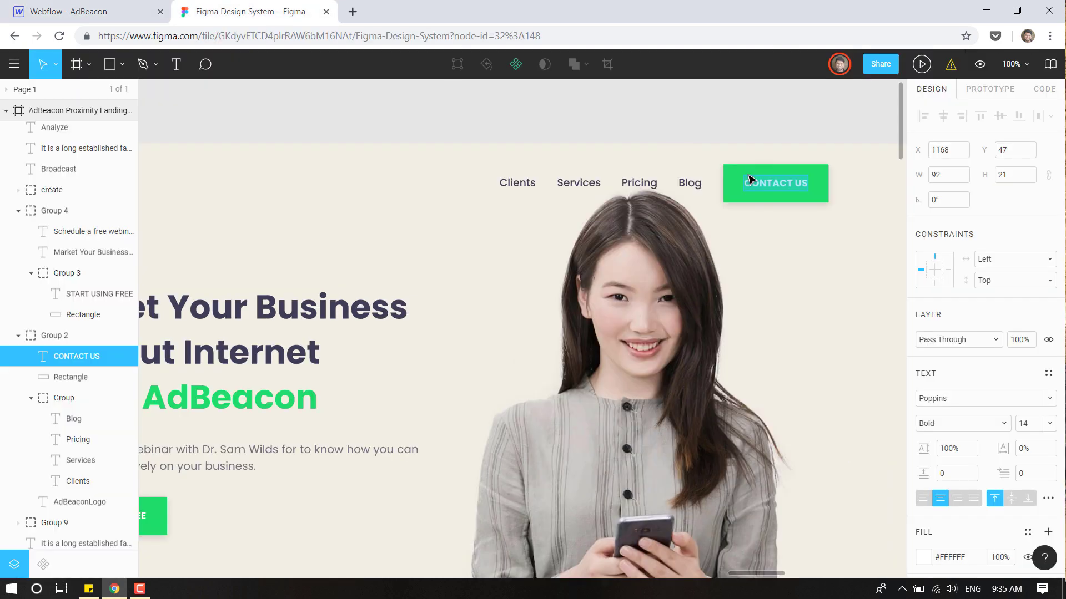
pyautogui.click(692, 183)
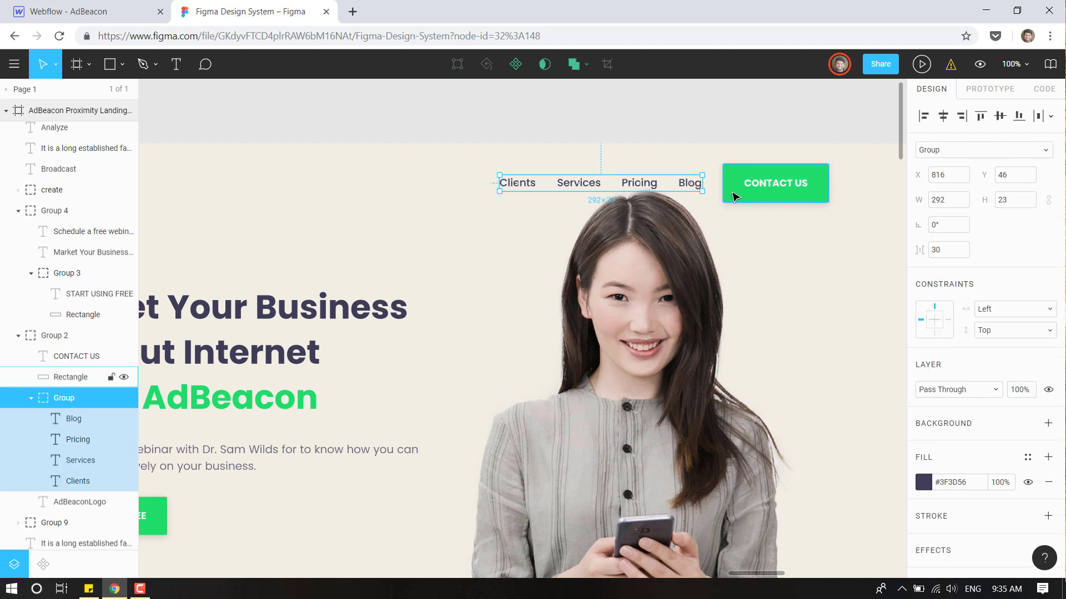
pyautogui.click(648, 185)
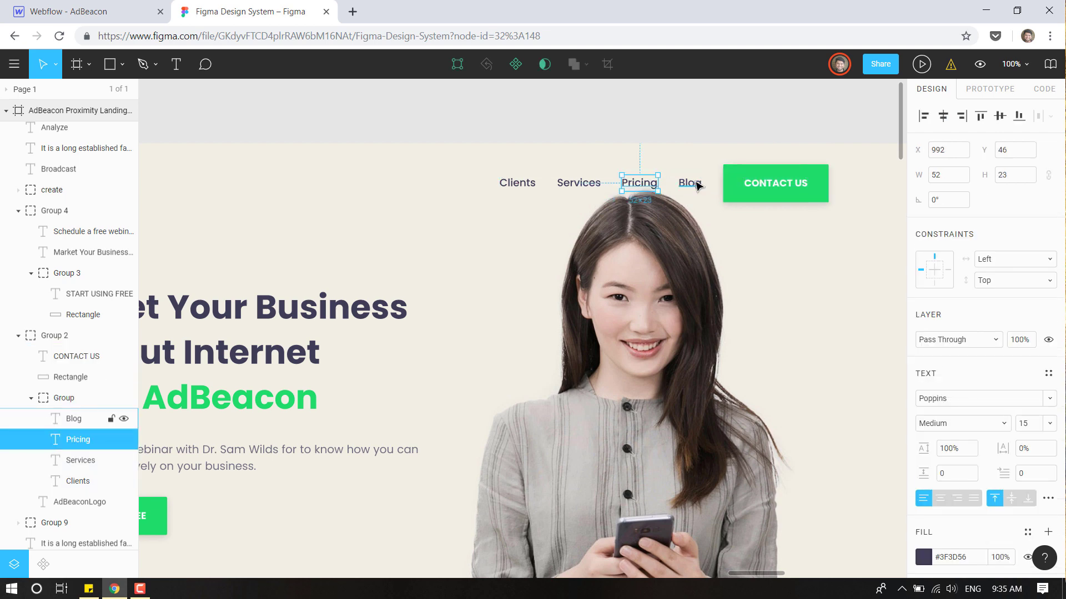
pyautogui.click(103, 6)
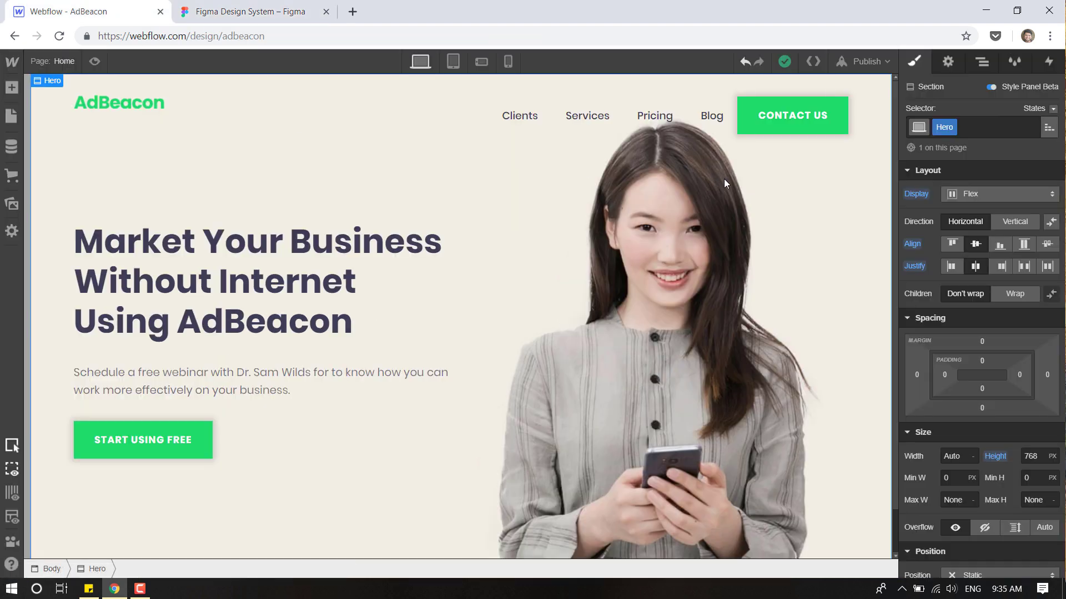
# Set the Clients NavLink's left and right padding to 15 px each.
pyautogui.click(586, 115)
pyautogui.click(505, 118)
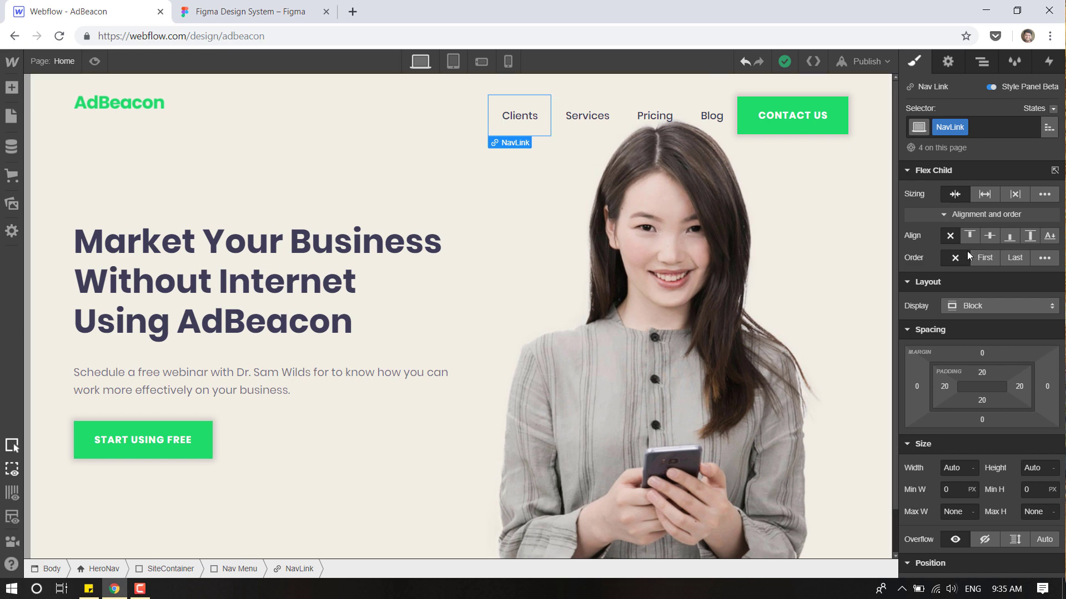
pyautogui.scroll(-2, 971, 251)
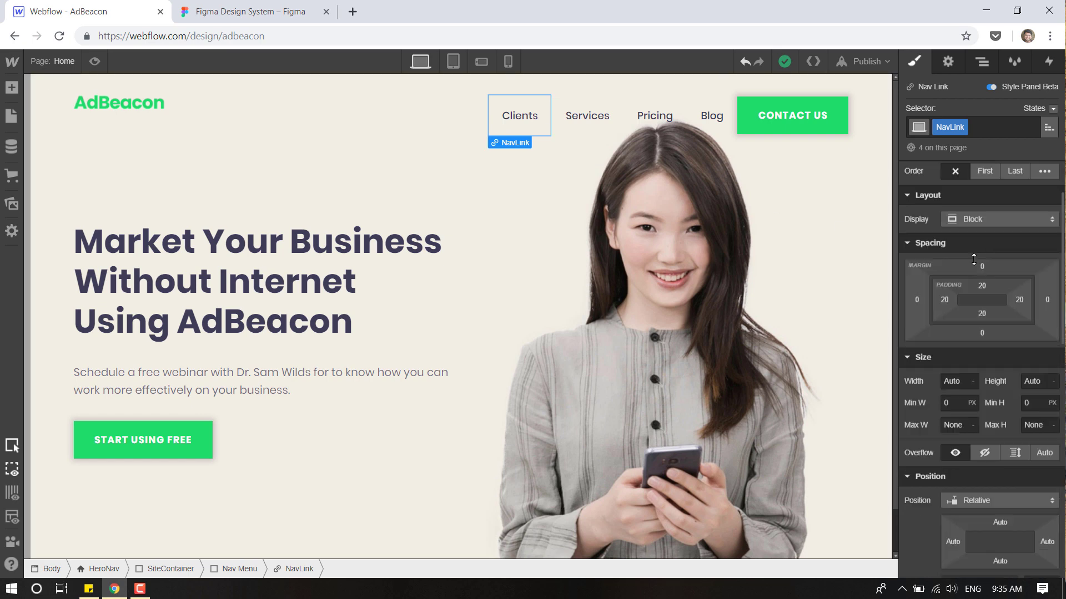
pyautogui.click(945, 301)
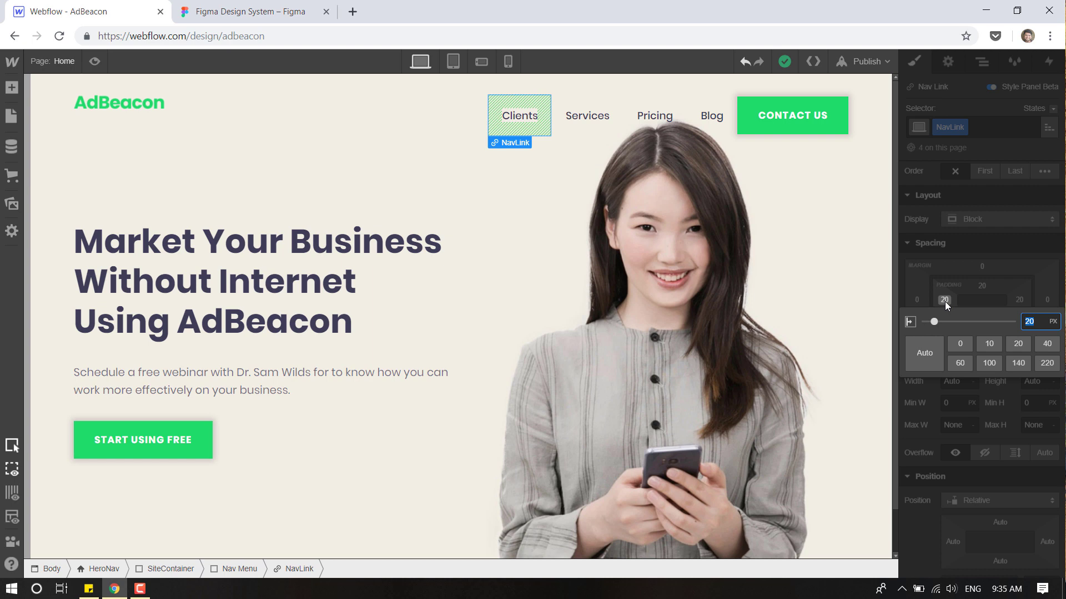
pyautogui.write('15')
pyautogui.press('Return')
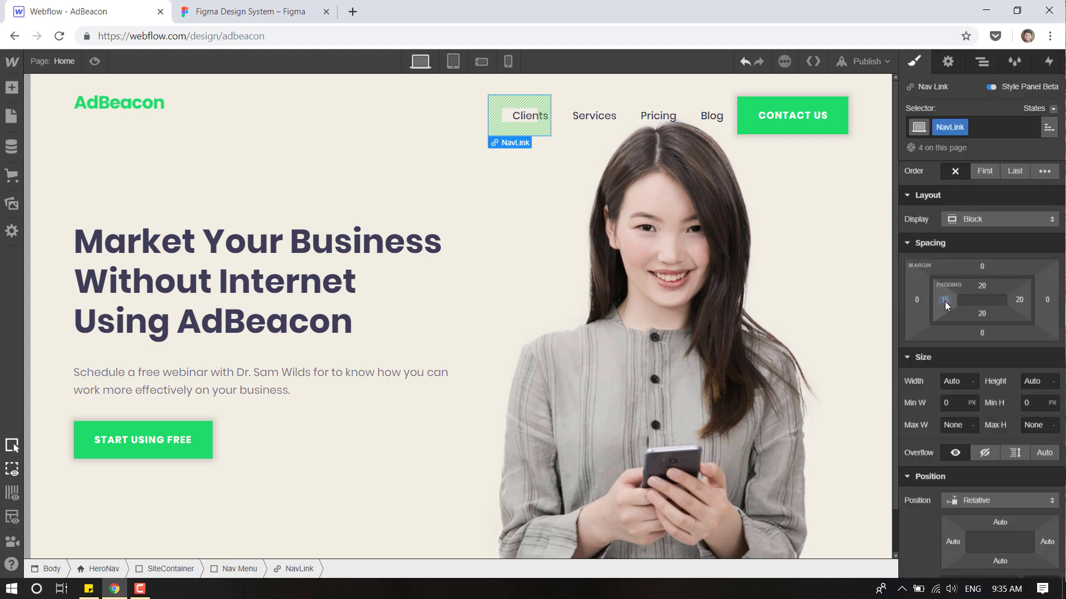
pyautogui.click(1018, 300)
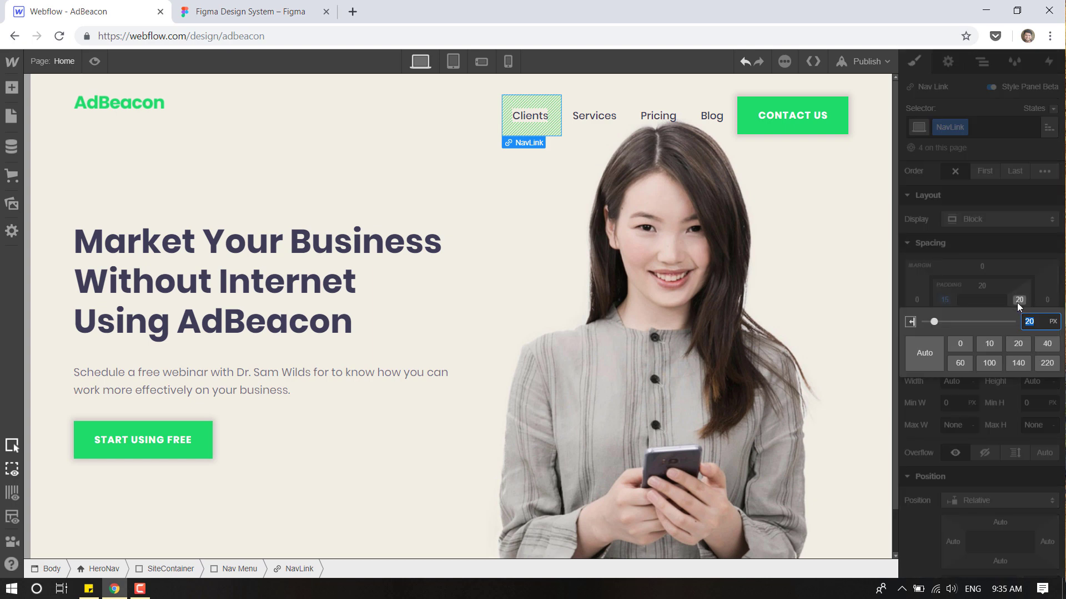
pyautogui.write('15')
pyautogui.press('Return')
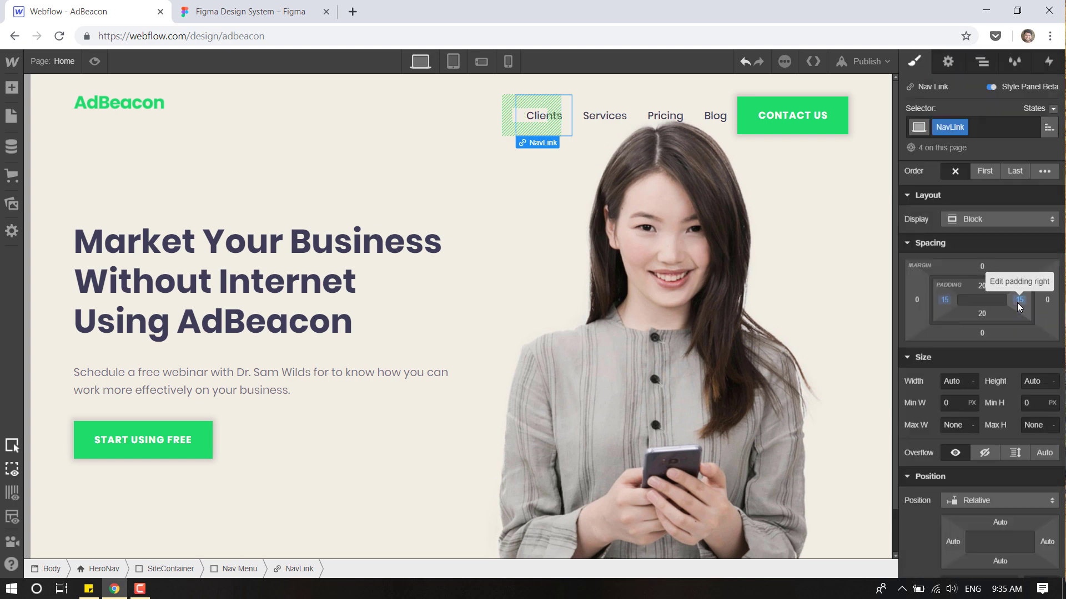
# Give the CONTACT US button a 15 px left margin.
pyautogui.click(708, 118)
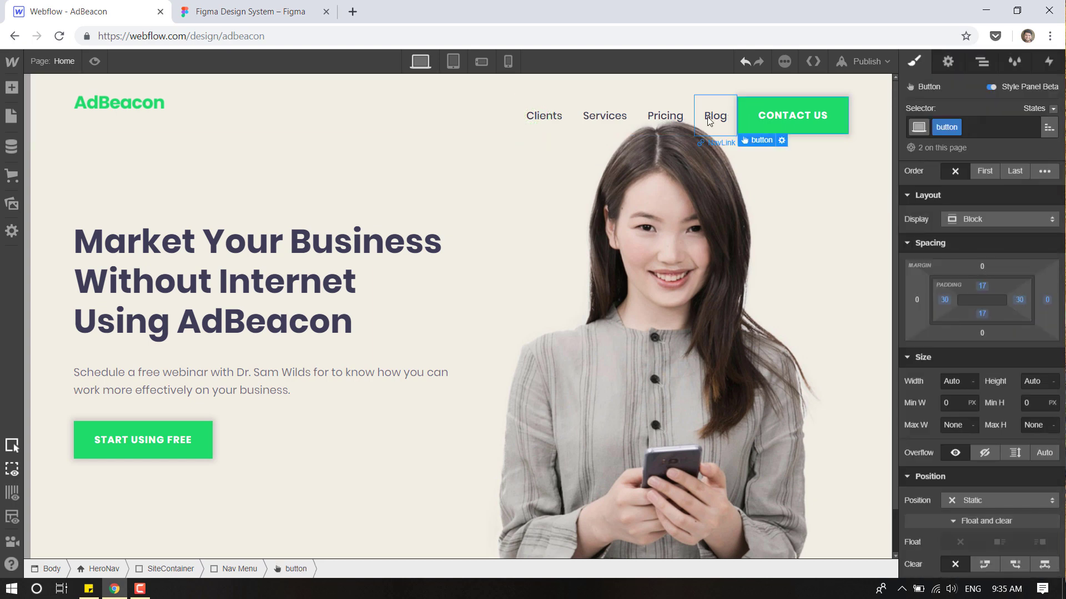
pyautogui.click(745, 111)
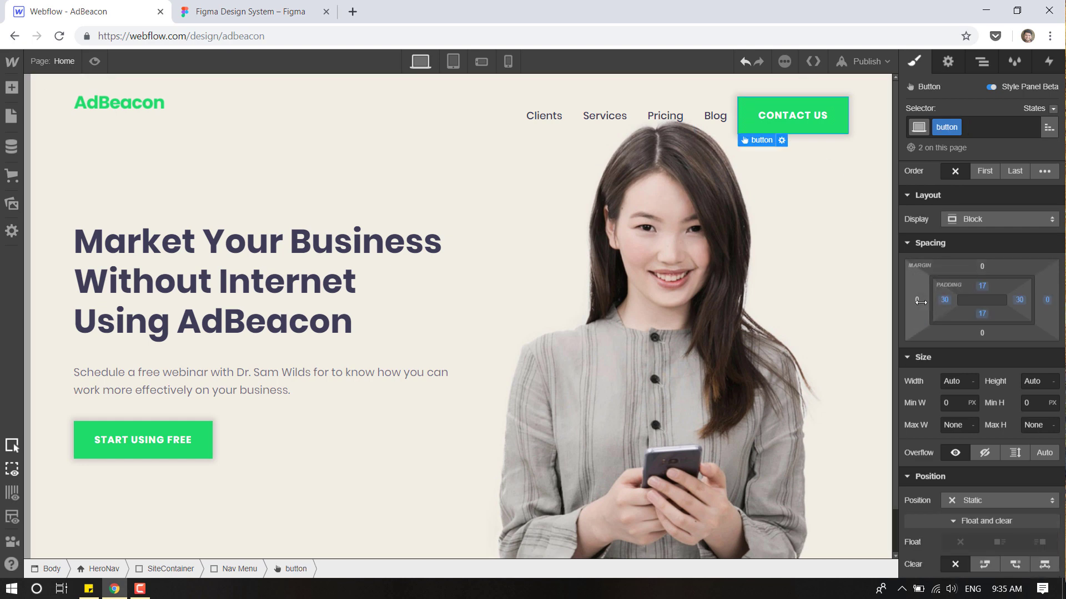
pyautogui.moveTo(921, 301); pyautogui.dragTo(922, 302)
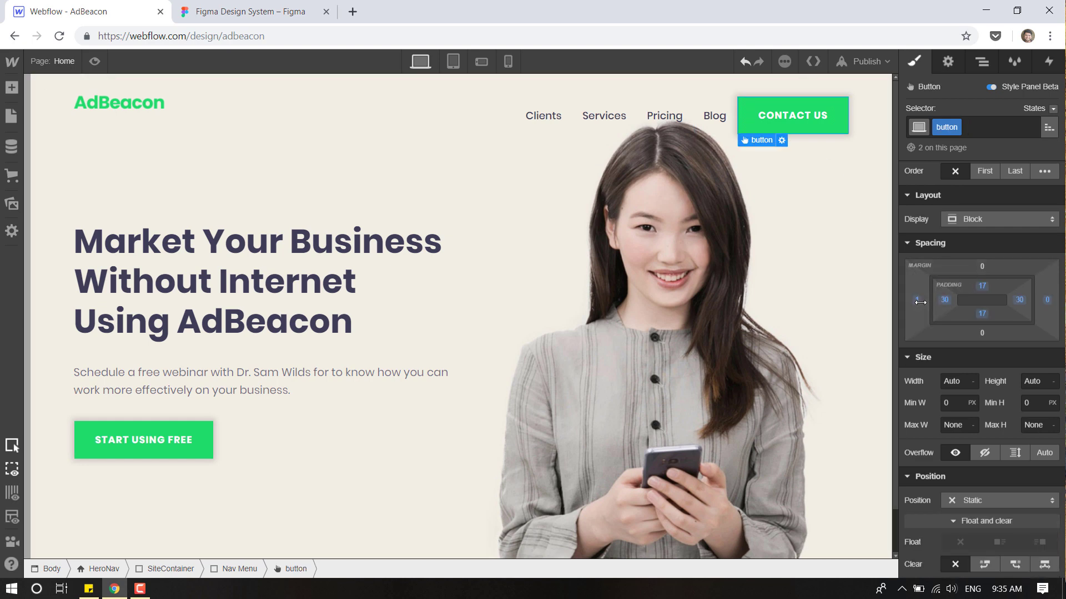
pyautogui.click(918, 301)
pyautogui.write('15')
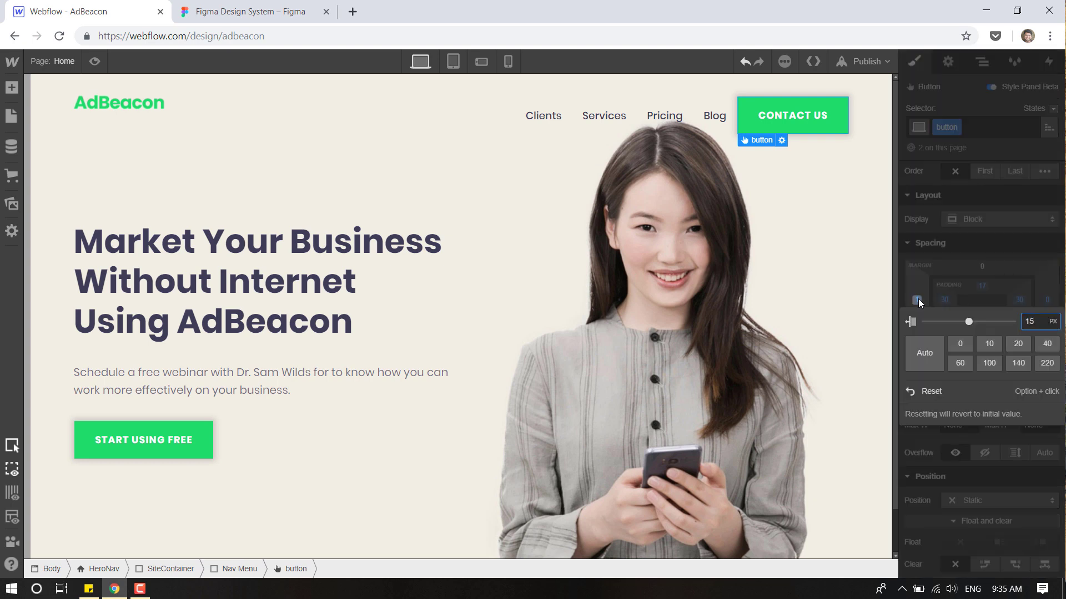
pyautogui.press('Return')
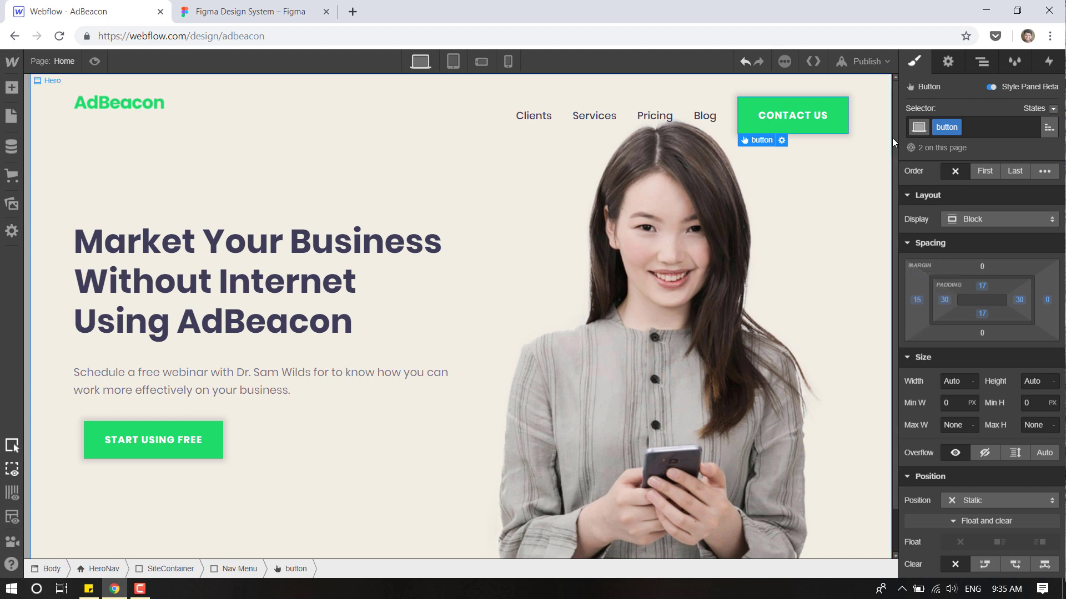
# Add a btnHeader combo class to the CONTACT US button.
pyautogui.click(1001, 123)
pyautogui.write('b')
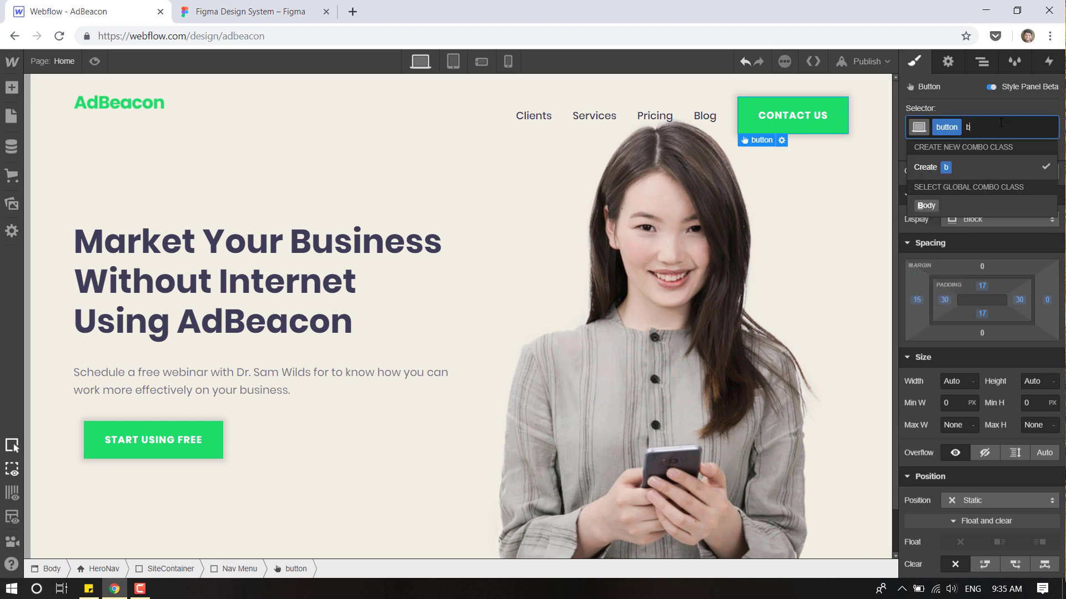
pyautogui.write('tnHe')
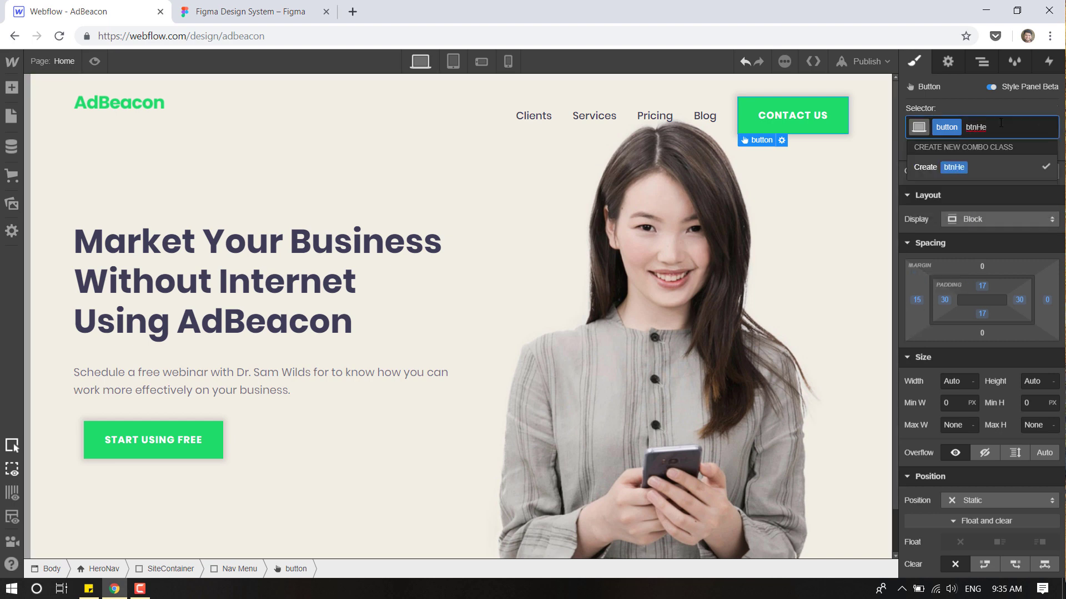
pyautogui.press('BackSpace')
pyautogui.press('BackSpace')
pyautogui.write('Header')
pyautogui.press('Return')
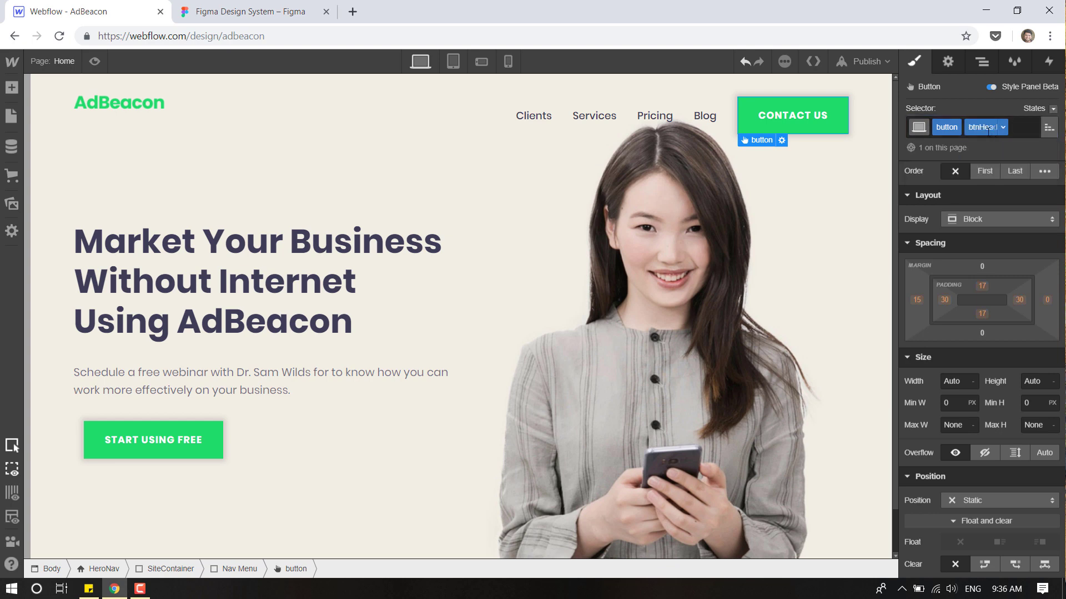
# Reset the shared button left margin to 0 on START USING FREE.
pyautogui.click(188, 451)
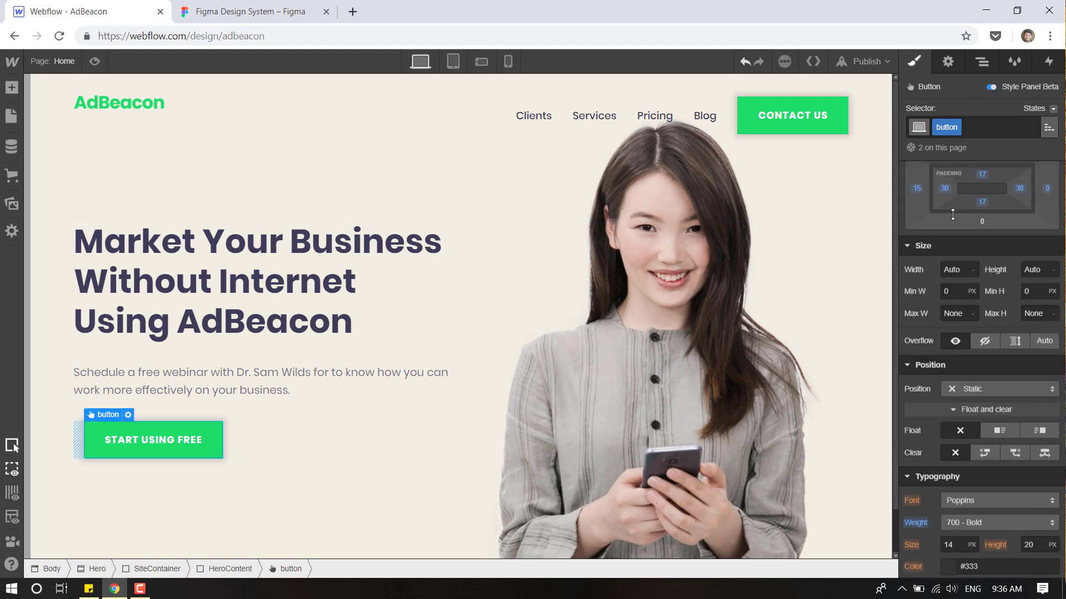
pyautogui.scroll(2, 922, 225)
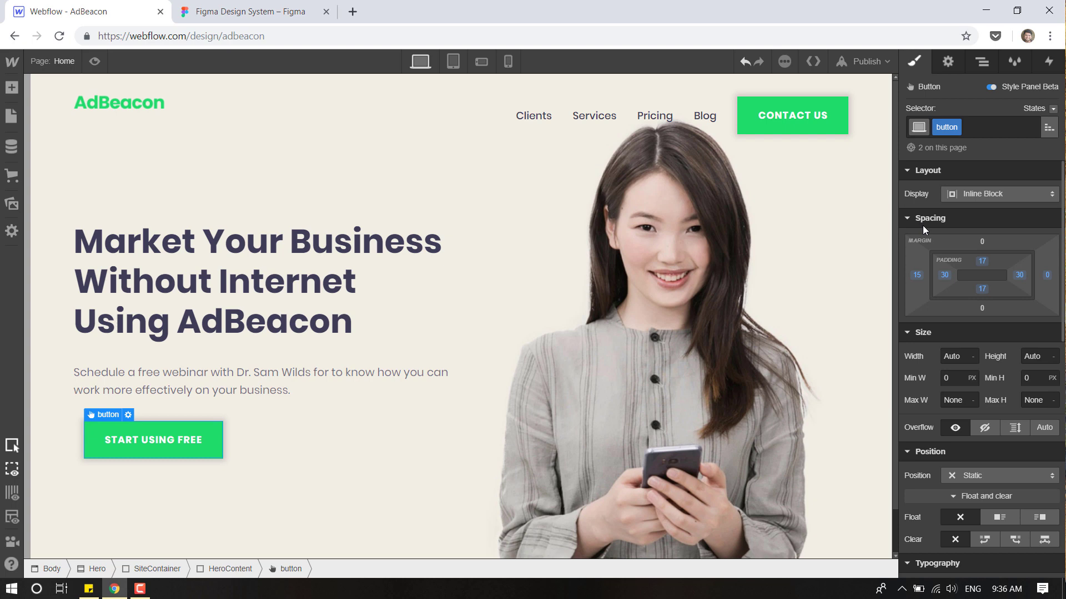
pyautogui.click(919, 275)
pyautogui.click(958, 319)
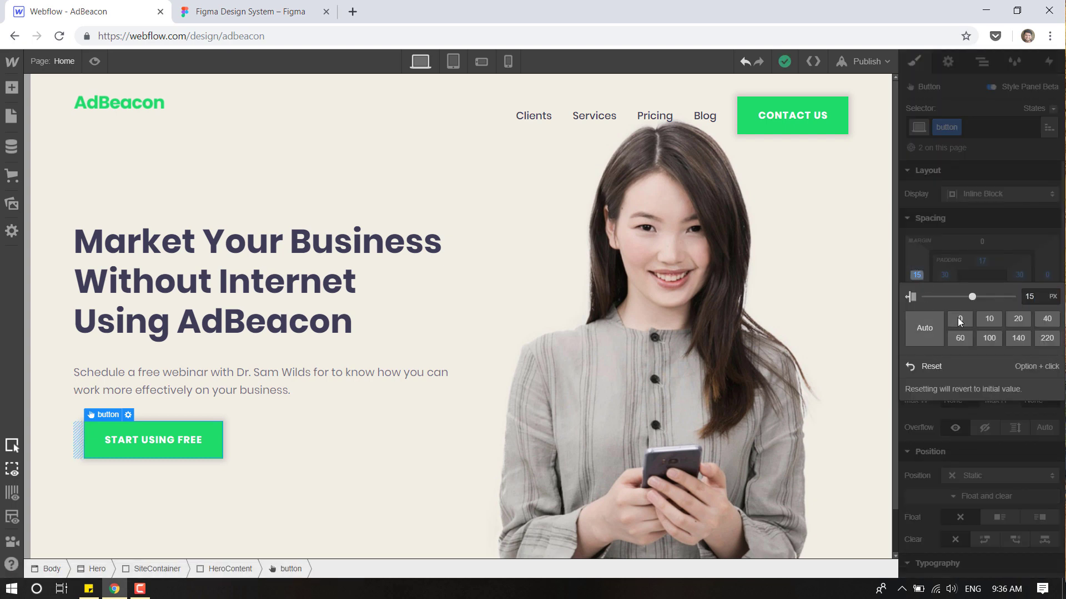
pyautogui.click(951, 415)
# Set a 15 px left margin on the CONTACT US btnHeader button.
pyautogui.click(756, 121)
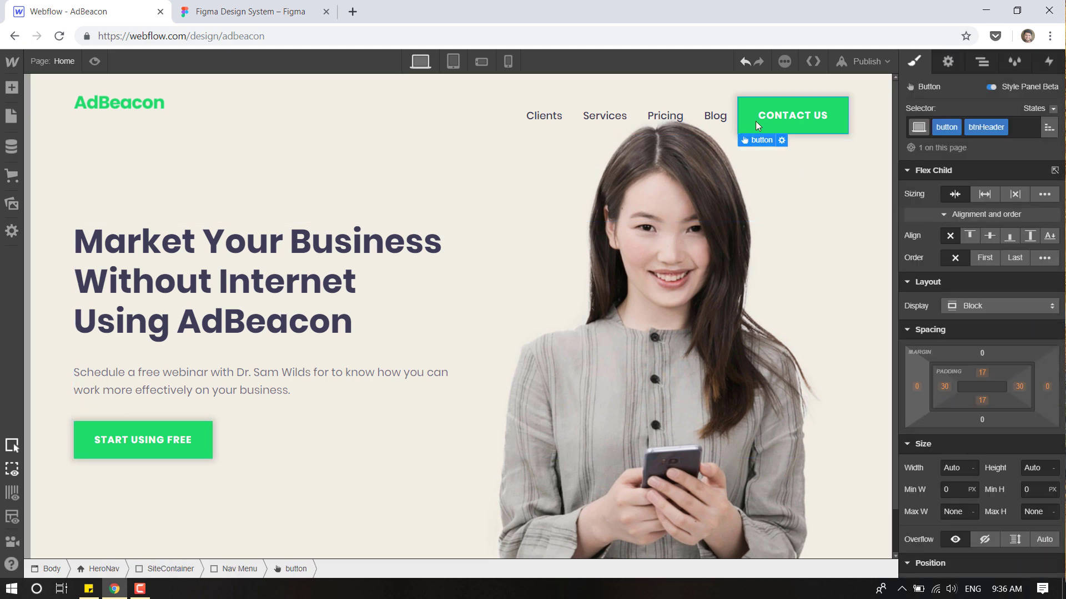
pyautogui.click(918, 386)
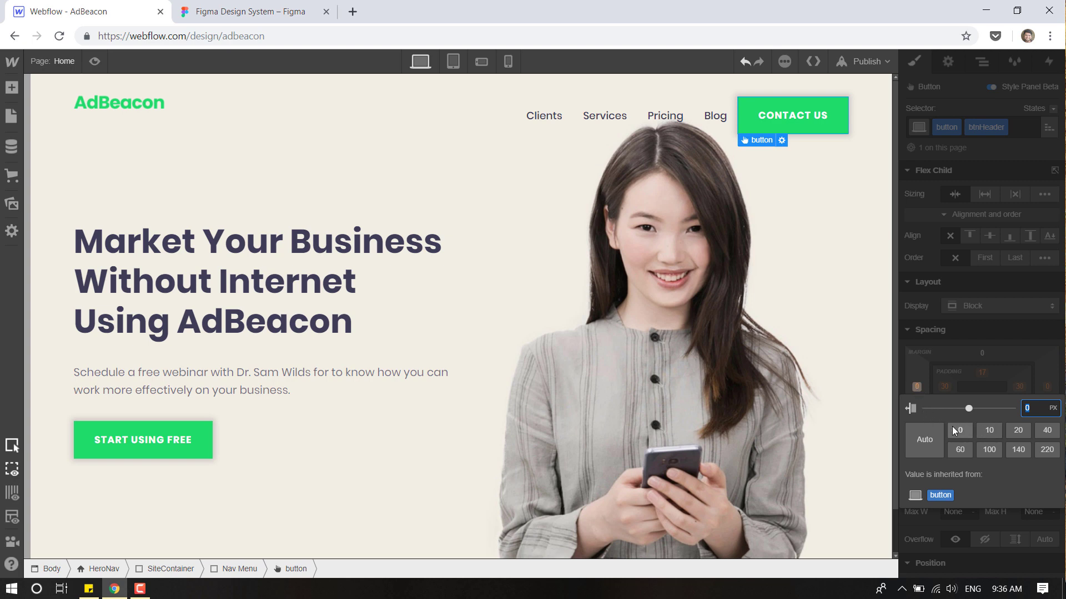
pyautogui.write('15')
pyautogui.press('Return')
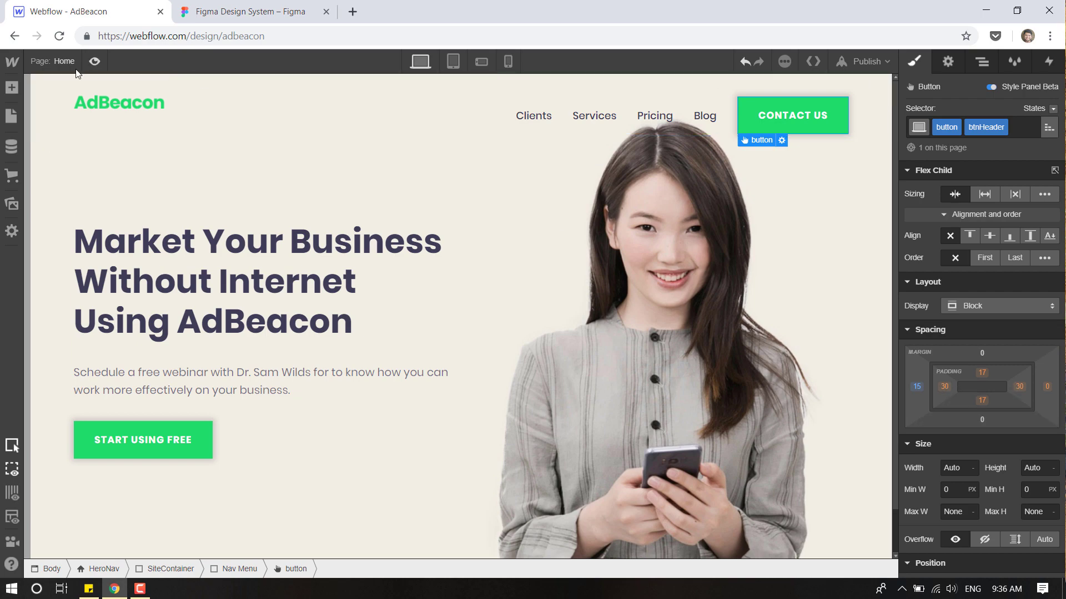
pyautogui.click(95, 61)
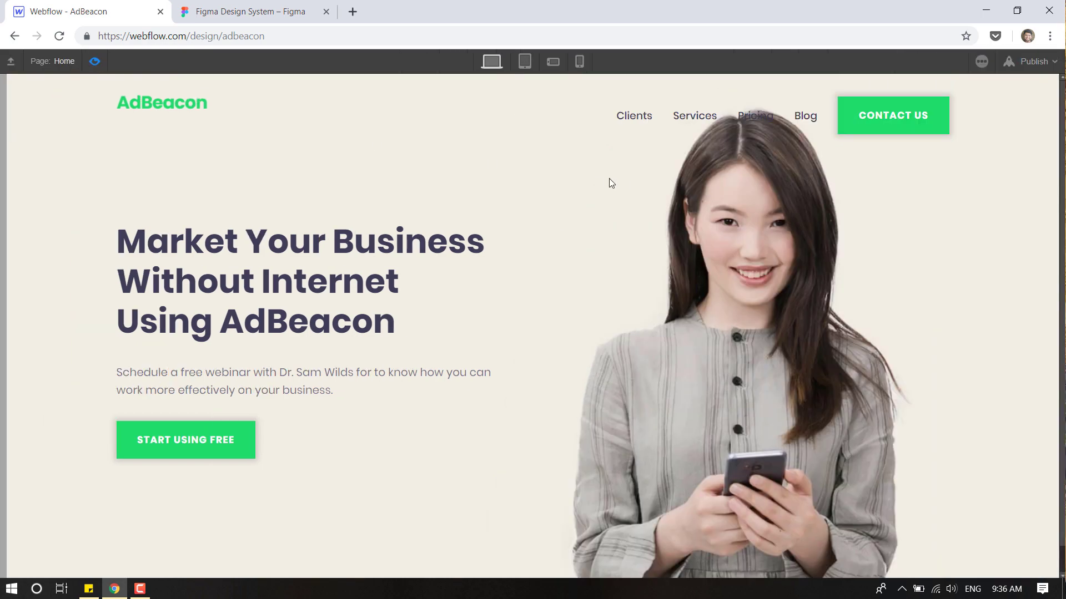
pyautogui.click(303, 10)
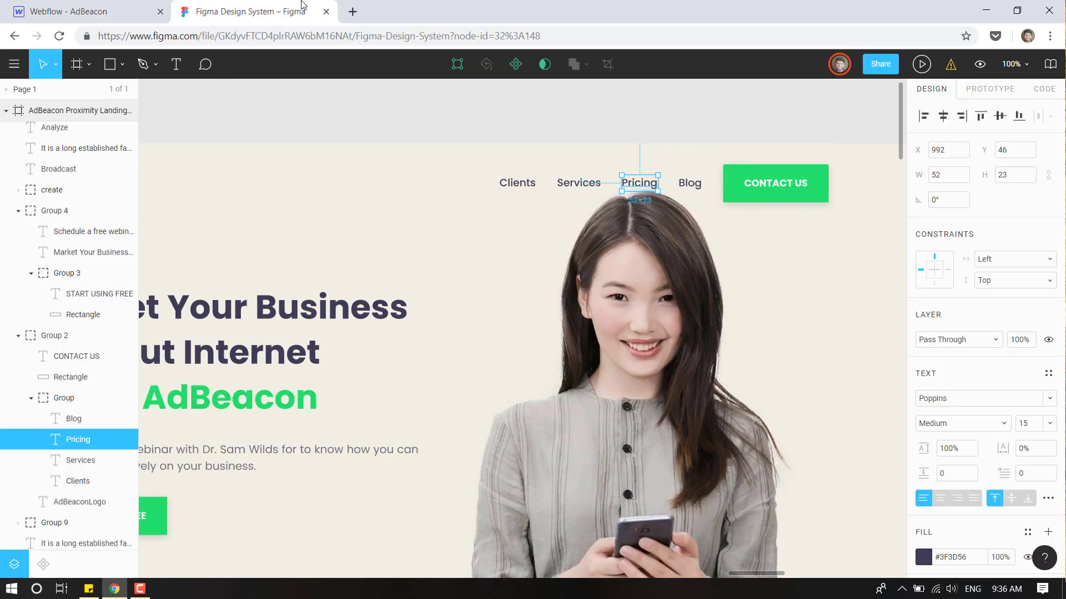
pyautogui.click(136, 7)
pyautogui.scroll(-1, 616, 222)
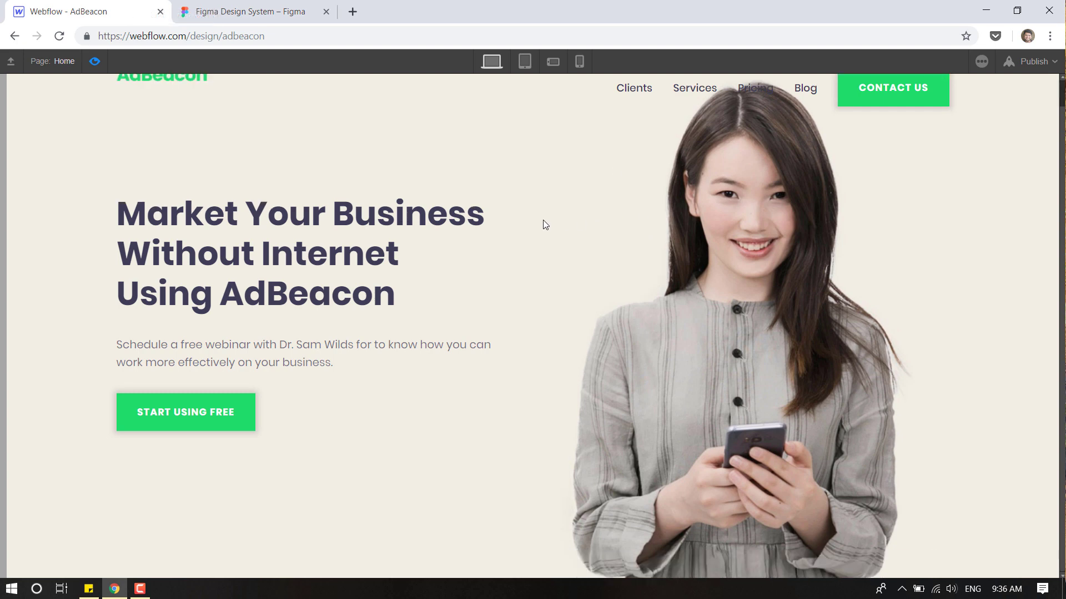
pyautogui.scroll(1, 543, 221)
pyautogui.scroll(-1, 542, 221)
pyautogui.scroll(1, 543, 221)
pyautogui.scroll(-1, 542, 221)
pyautogui.scroll(1, 543, 221)
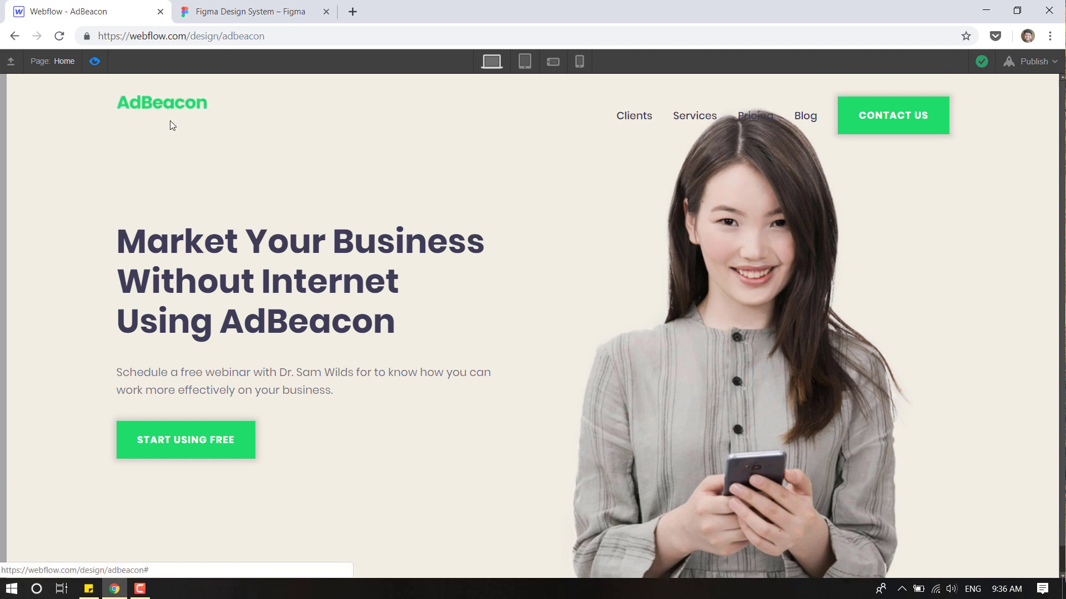
pyautogui.click(247, 11)
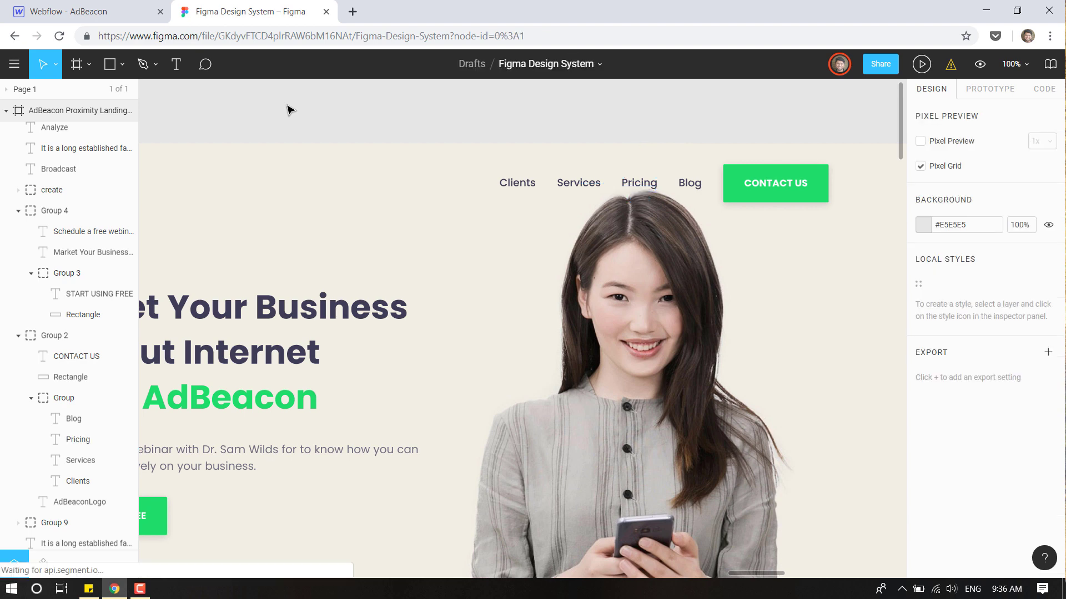
pyautogui.hscroll(-5, 437, 126)
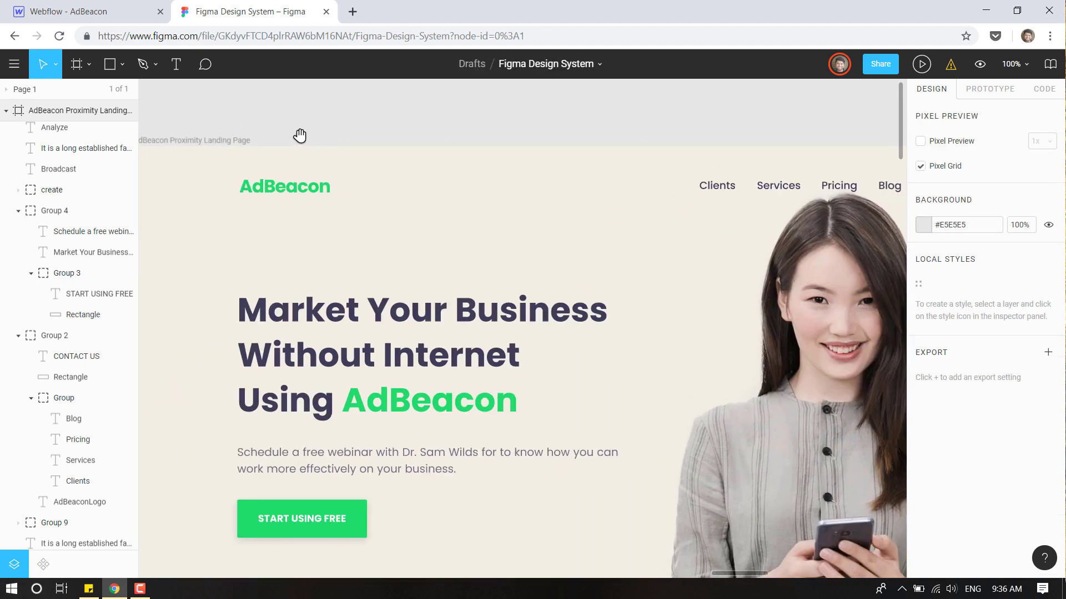
pyautogui.click(114, 10)
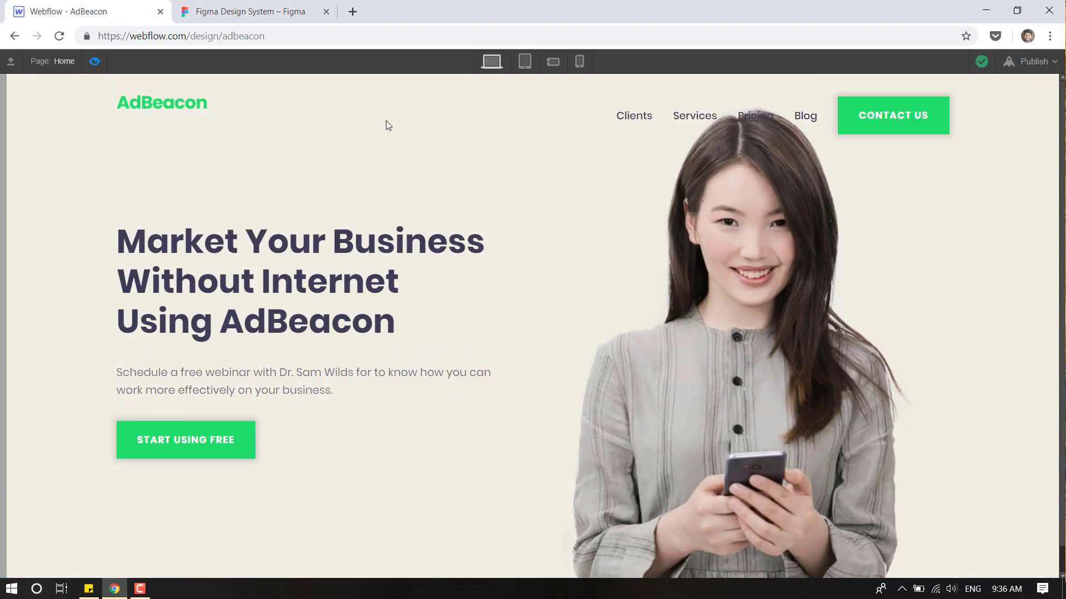
pyautogui.click(95, 62)
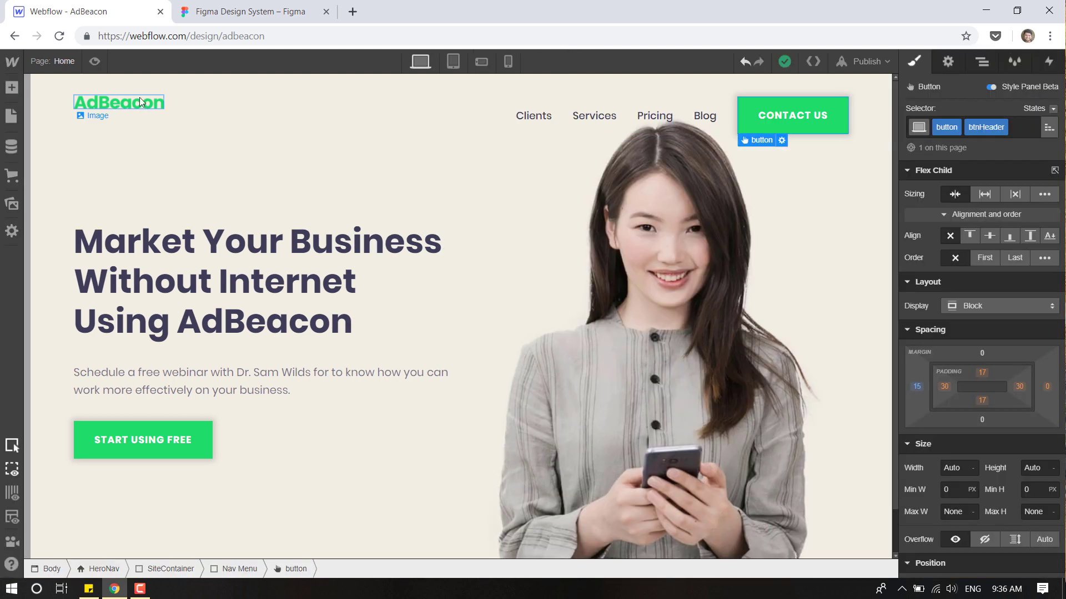
# Raise the AdBeacon logo image's top padding step by step to 22 px.
pyautogui.click(139, 107)
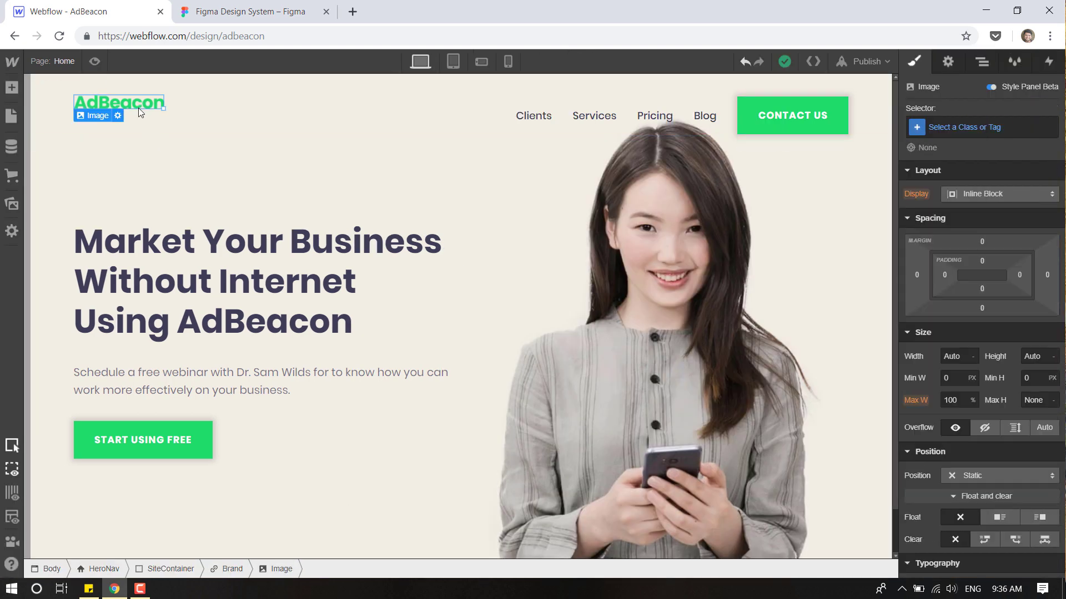
pyautogui.click(981, 261)
pyautogui.write('6')
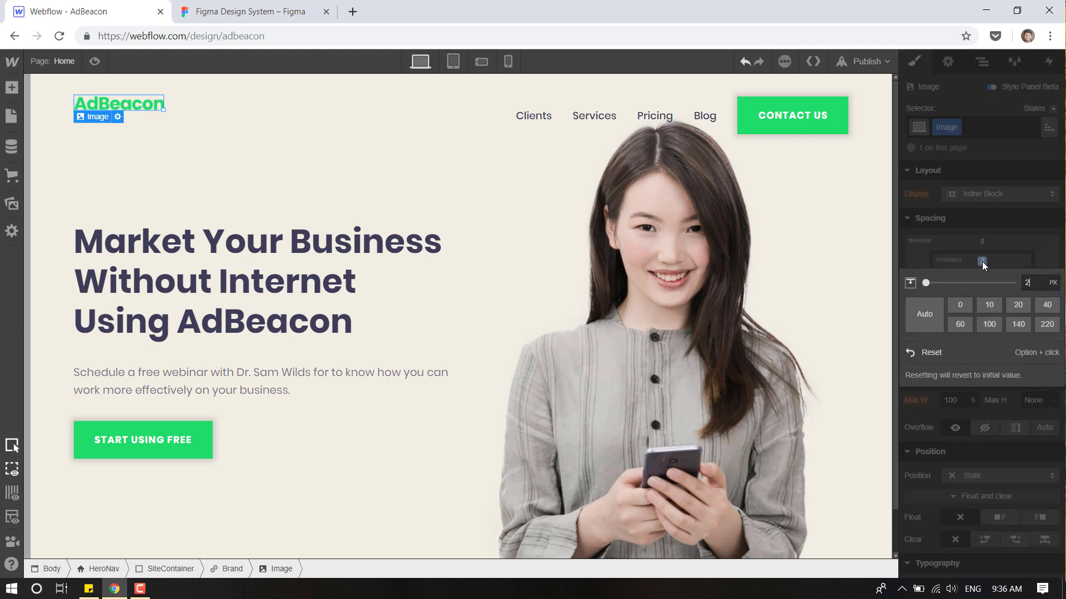
pyautogui.press('Up')
pyautogui.press('Up')
pyautogui.press('Up')
pyautogui.press('Up')
pyautogui.press('Up')
pyautogui.press('Up')
pyautogui.press('Up')
pyautogui.press('Up')
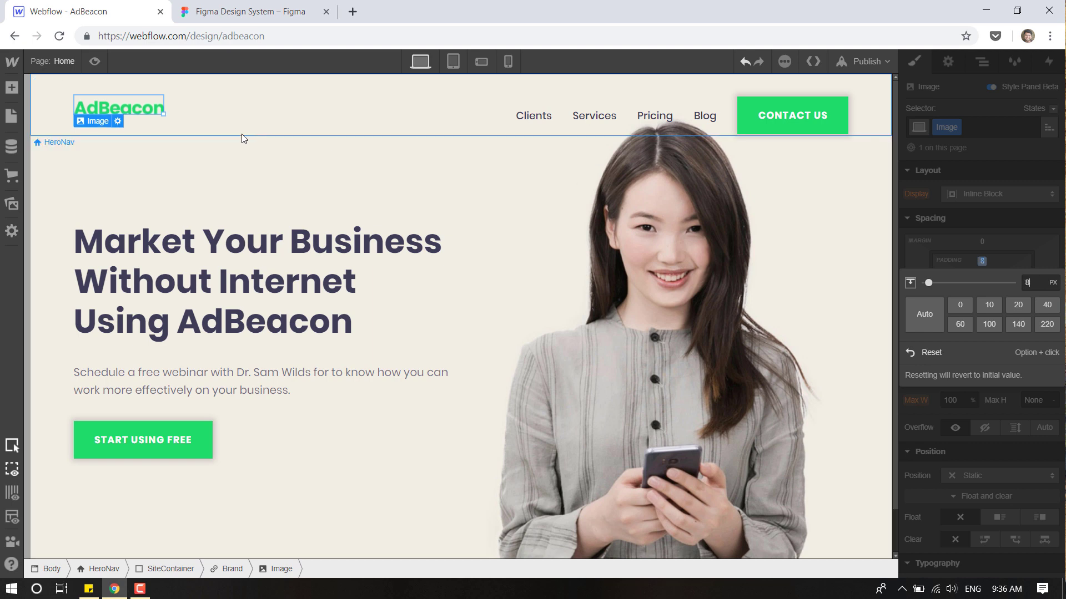
pyautogui.press('Up')
pyautogui.press('Up')
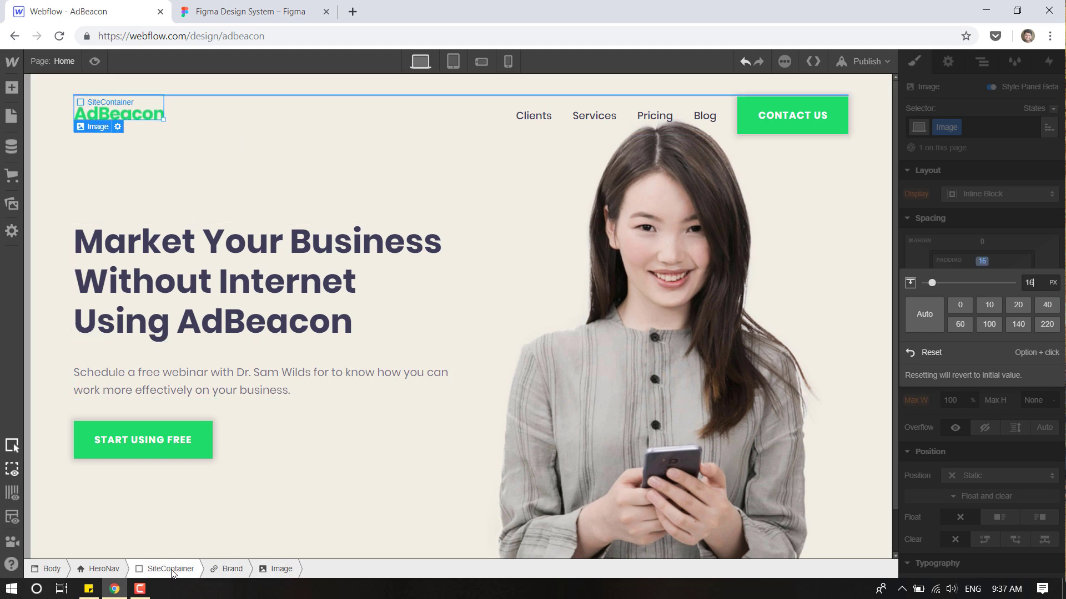
pyautogui.press('Up')
pyautogui.press('Up')
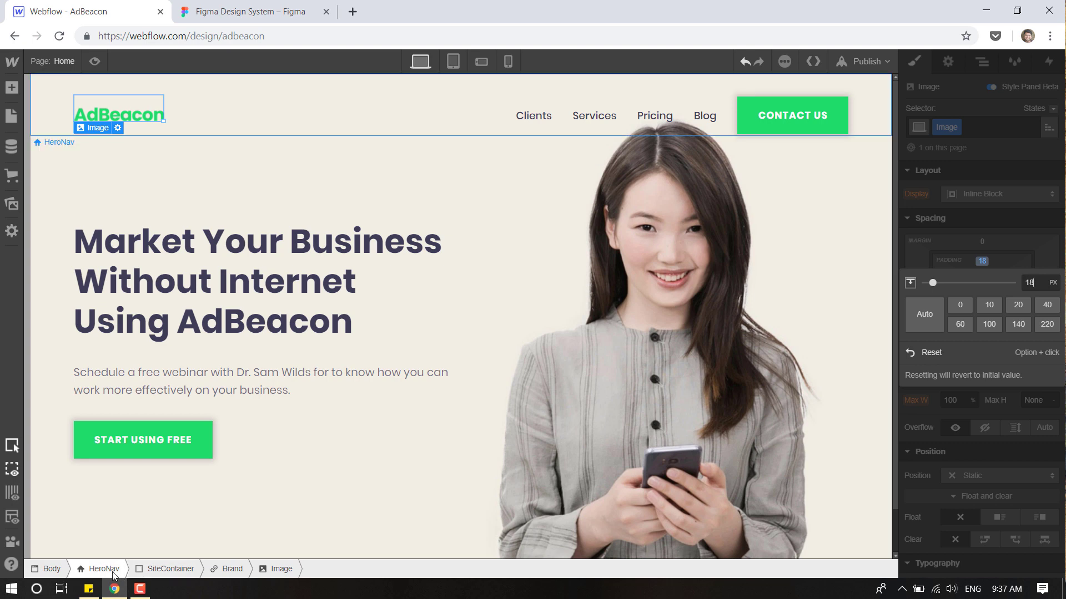
pyautogui.press('Up')
pyautogui.press('Up')
pyautogui.press('Up')
pyautogui.press('Up')
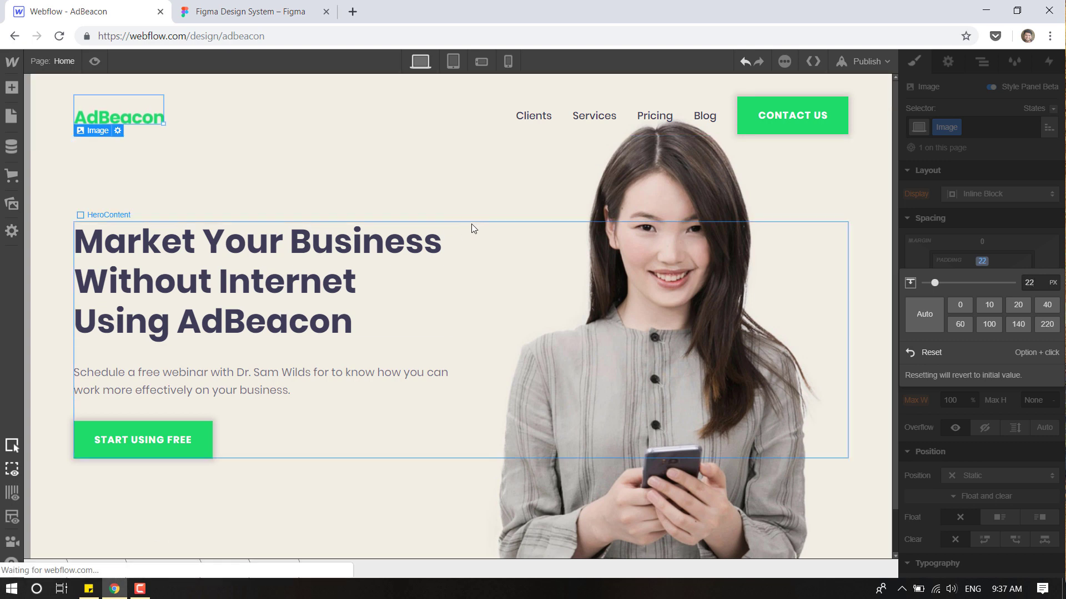
# Preview the header, then set the logo's top padding to exactly 20 px.
pyautogui.click(95, 63)
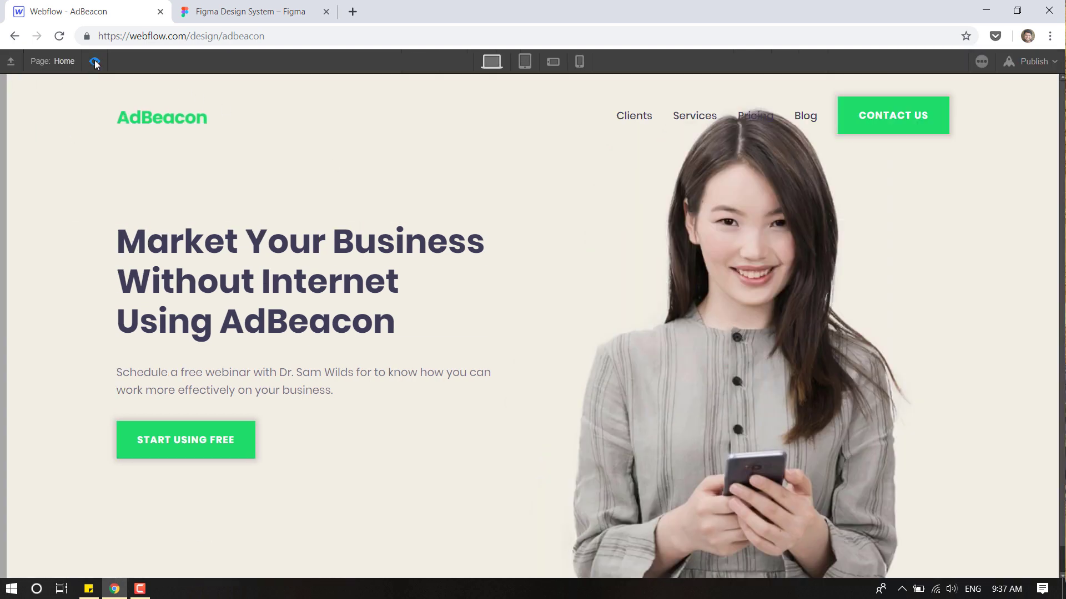
pyautogui.click(95, 62)
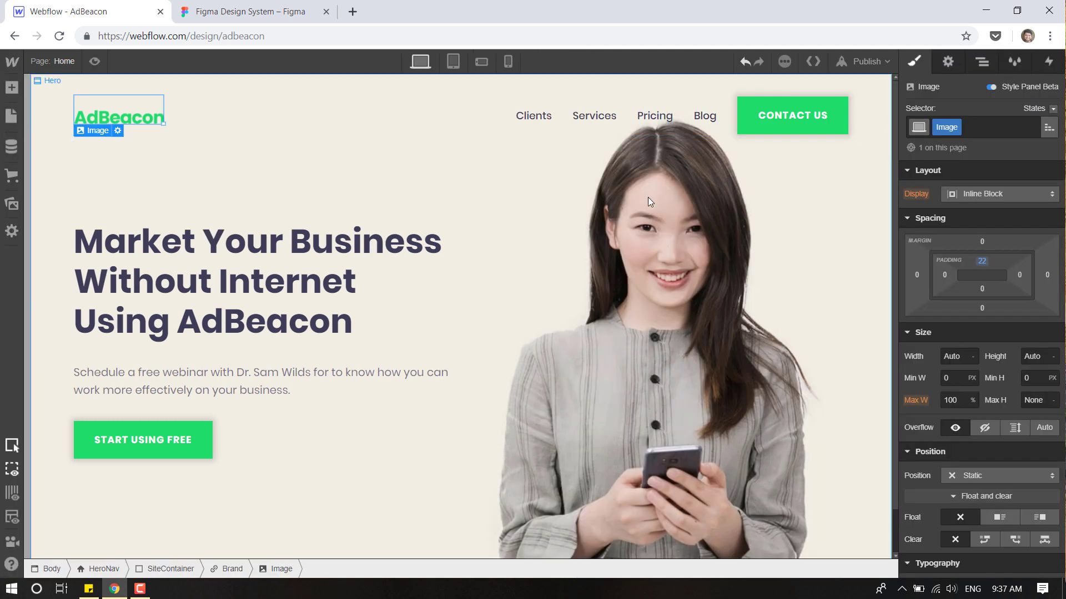
pyautogui.click(984, 262)
pyautogui.write('20')
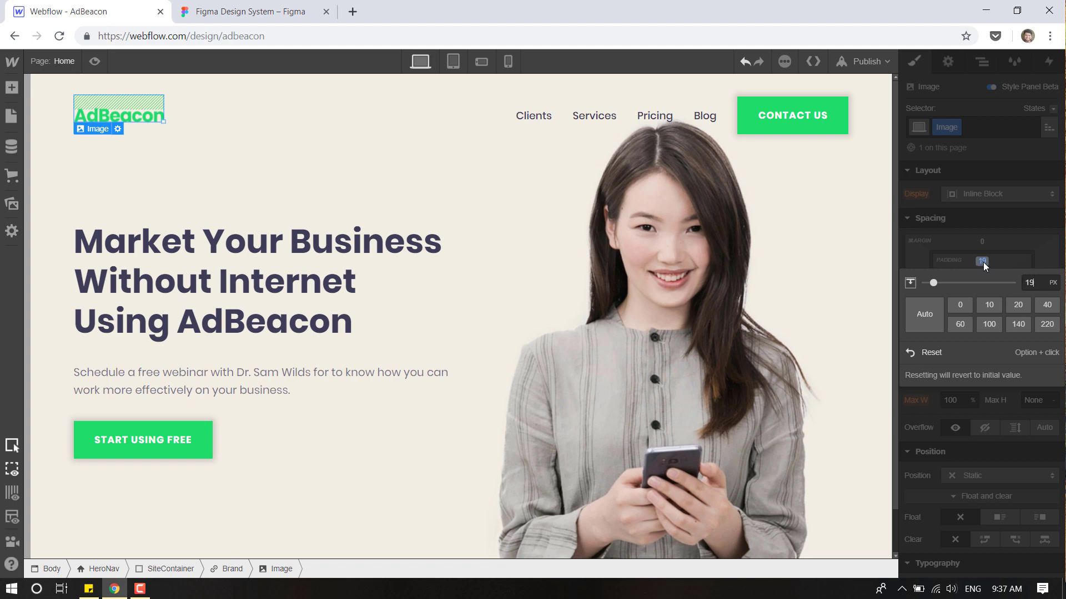
pyautogui.click(427, 211)
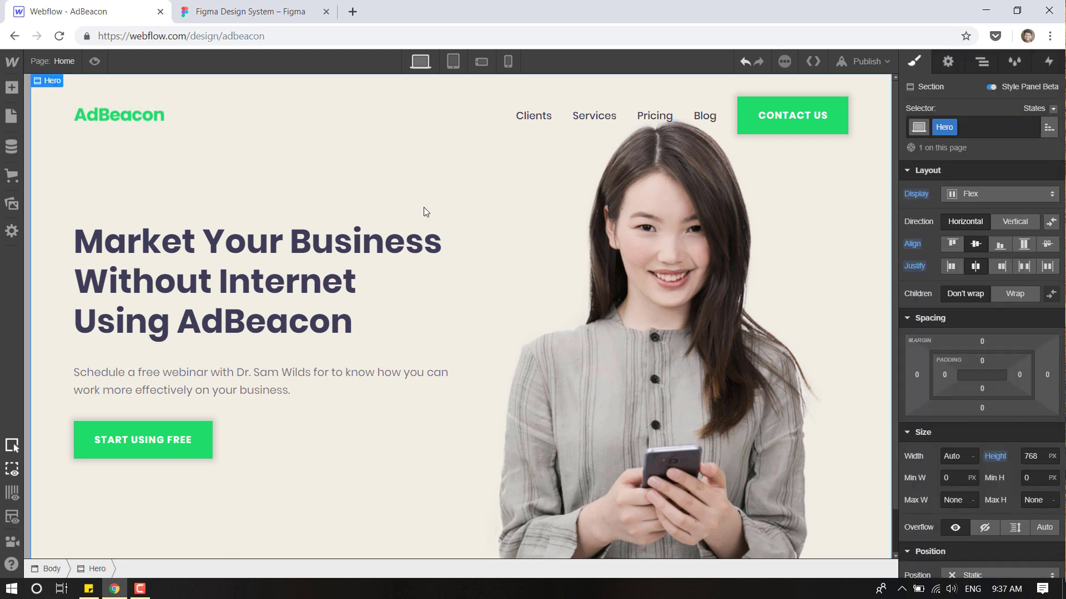
# Preview the page and scroll through it to check the logo spacing and hero.
pyautogui.click(98, 63)
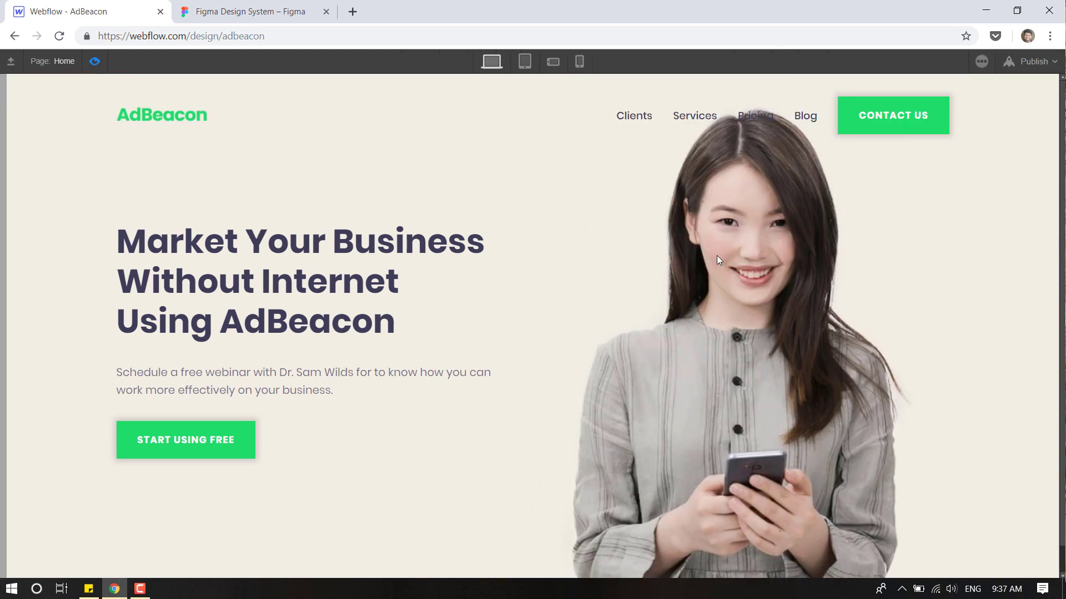
pyautogui.scroll(-1, 595, 288)
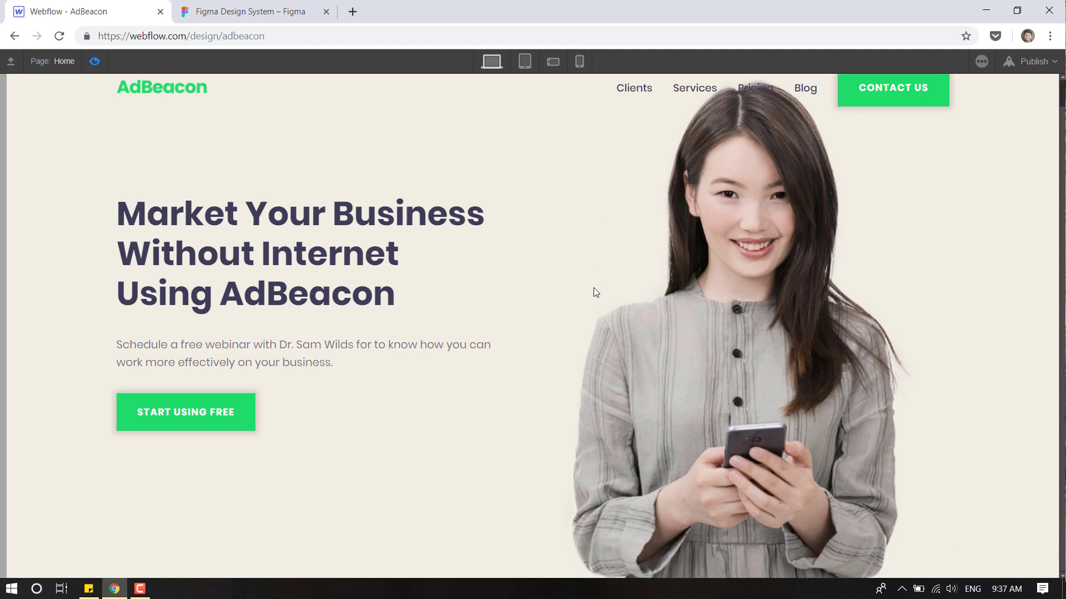
pyautogui.scroll(1, 557, 277)
pyautogui.scroll(-1, 557, 275)
pyautogui.click(233, 11)
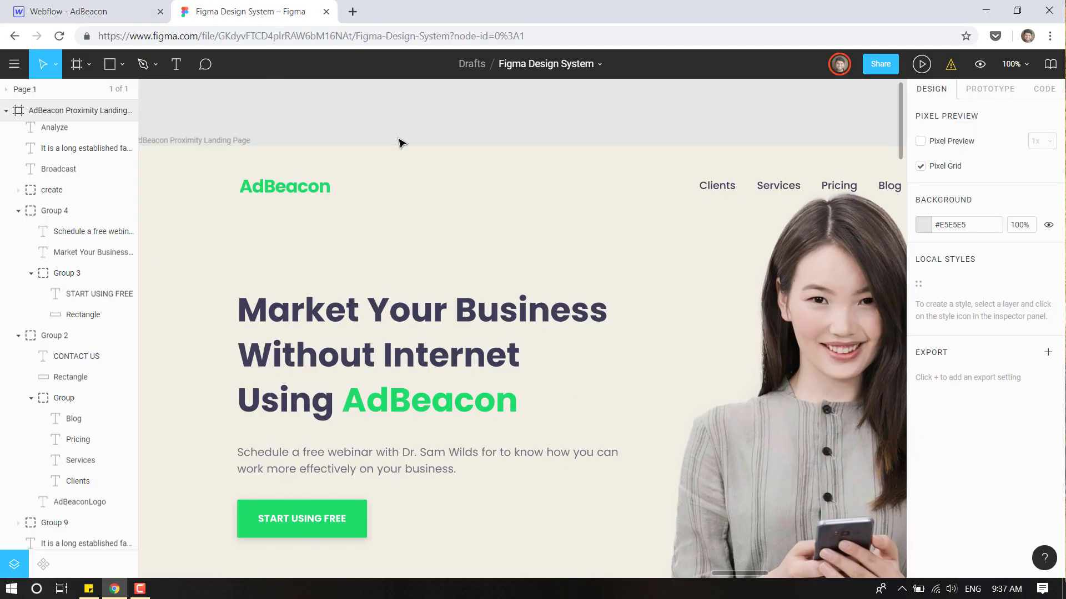
pyautogui.scroll(-4, 477, 250)
pyautogui.scroll(-10, 488, 256)
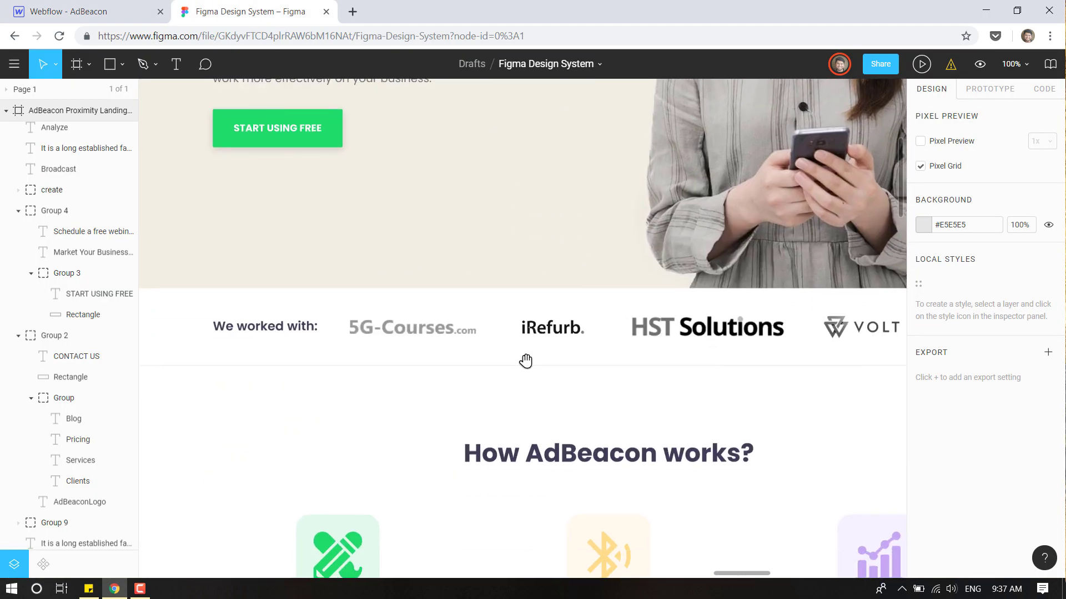
pyautogui.hscroll(-3, 572, 399)
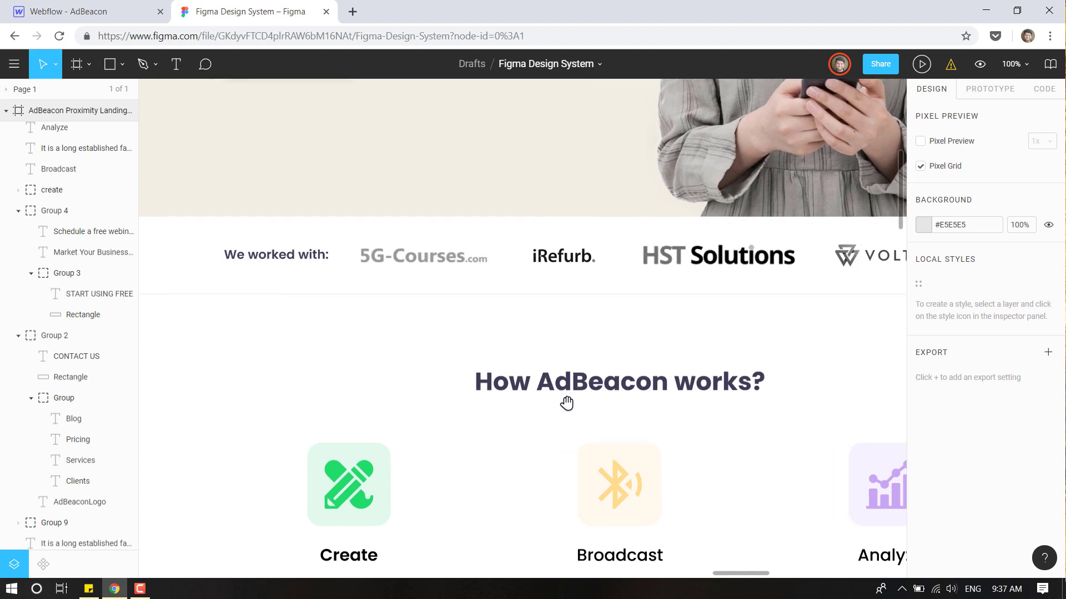
pyautogui.moveTo(567, 396); pyautogui.dragTo(576, 371)
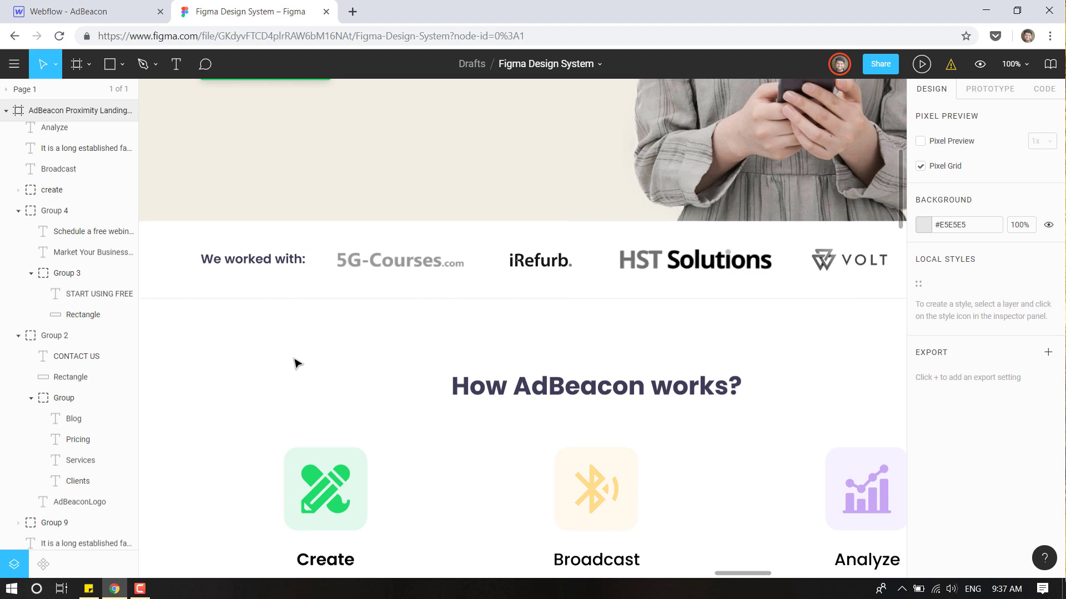
pyautogui.scroll(5, 364, 411)
pyautogui.scroll(-4, 409, 338)
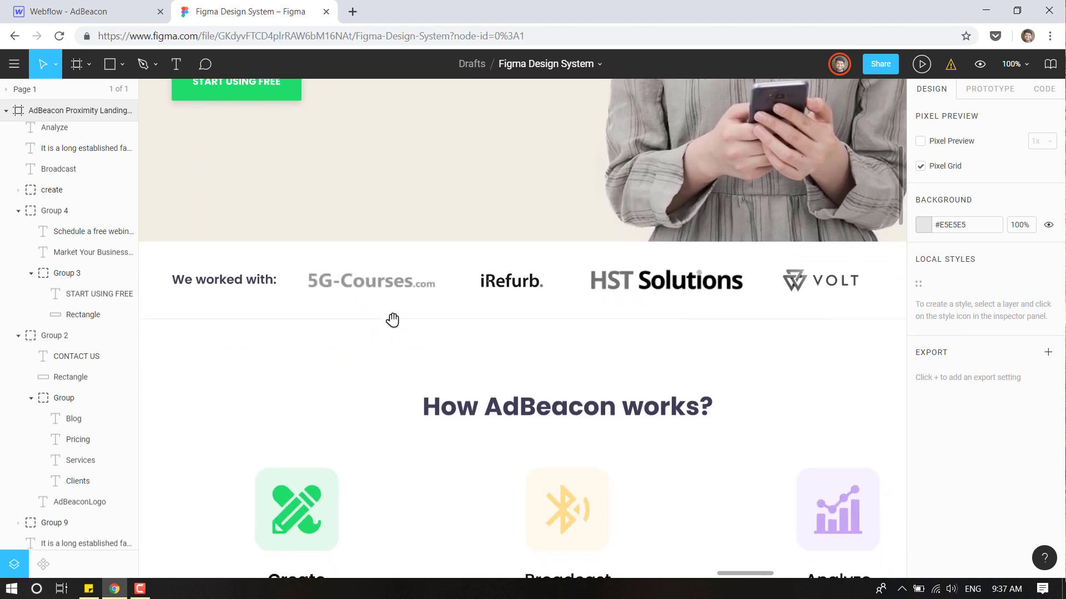
pyautogui.click(103, 4)
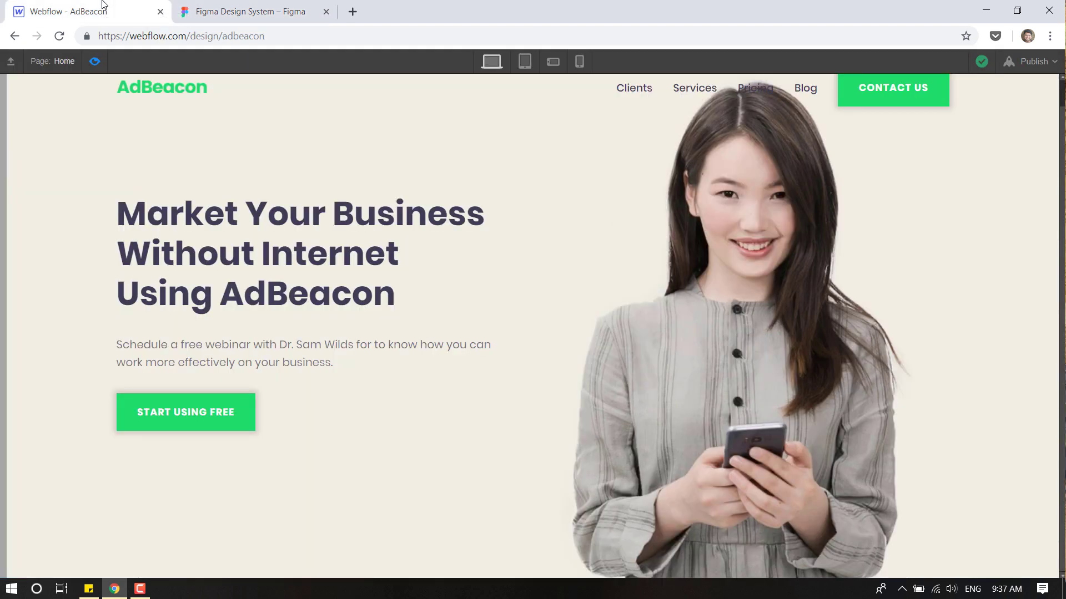
# Return to the Webflow editor and collapse Hero and HeroNav in the Navigator.
pyautogui.click(260, 7)
pyautogui.click(89, 12)
pyautogui.click(95, 61)
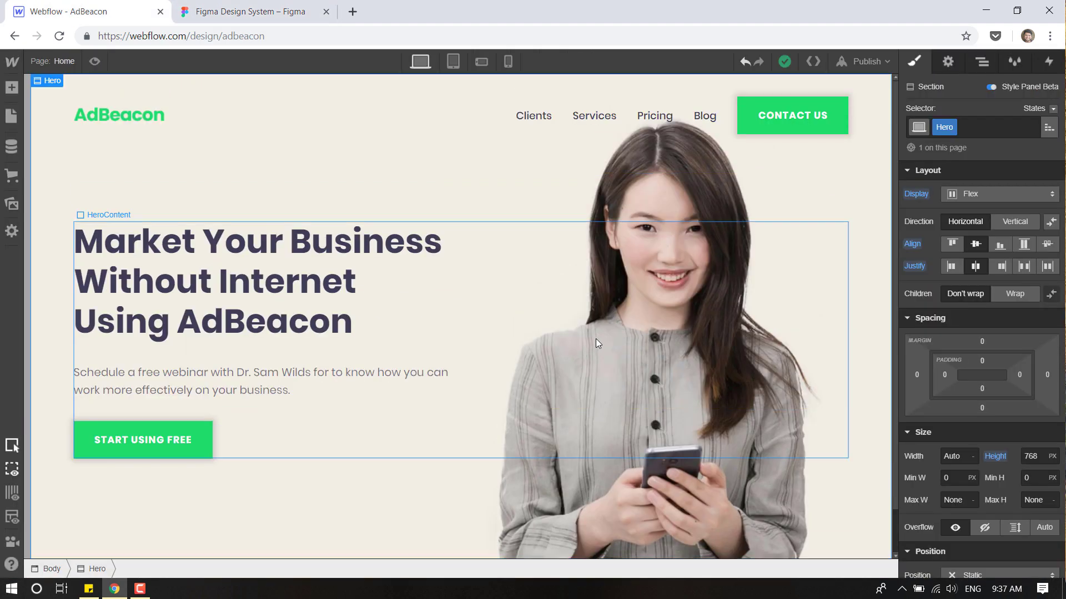
pyautogui.click(982, 61)
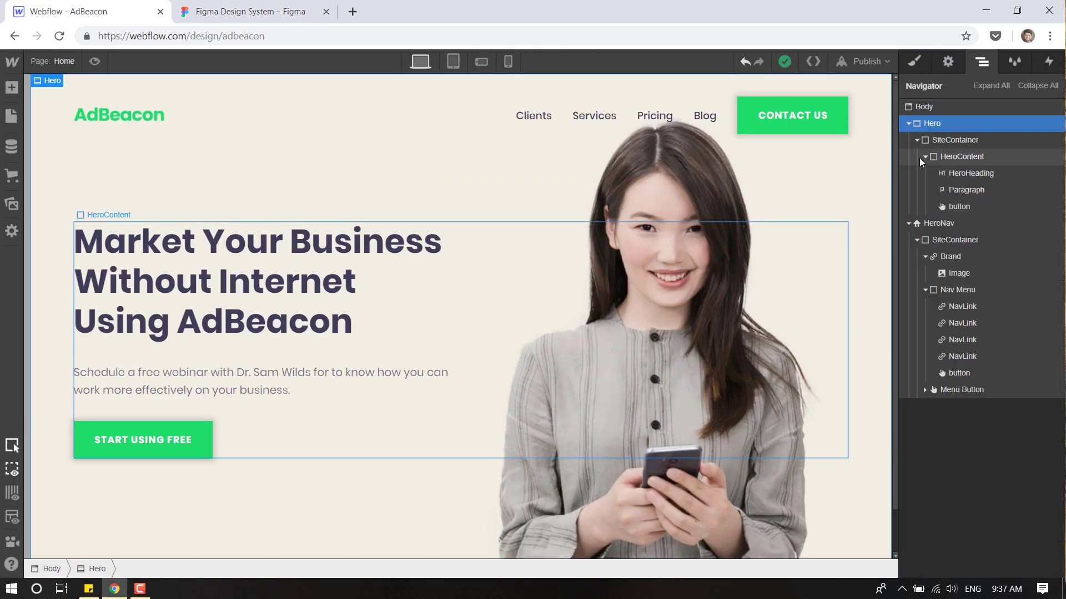
pyautogui.click(908, 124)
pyautogui.click(909, 140)
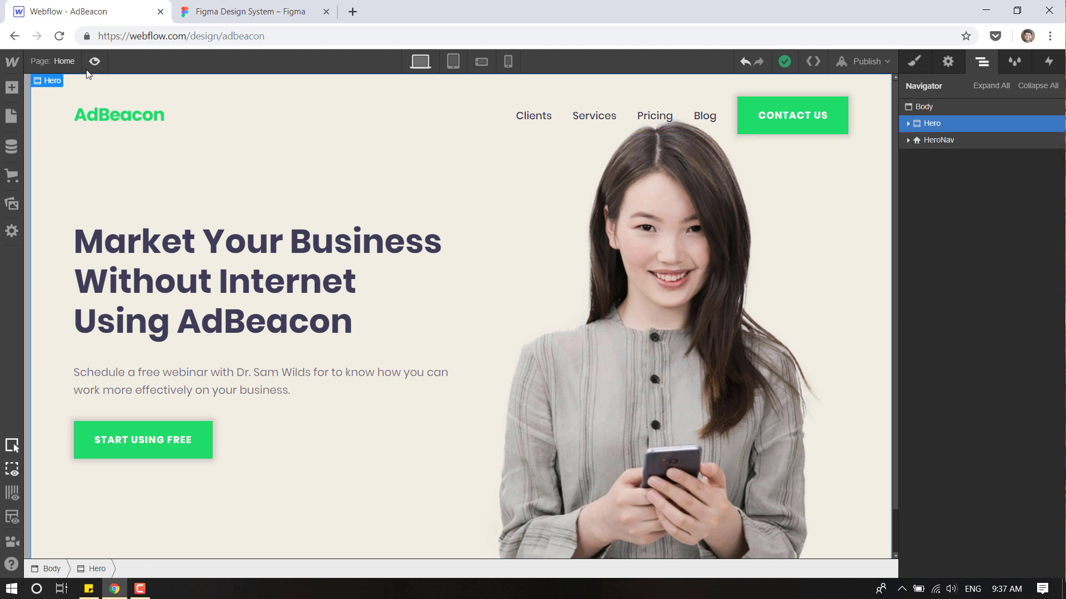
# Add a new Section at the end of Body with the class ClientLogos.
pyautogui.click(13, 88)
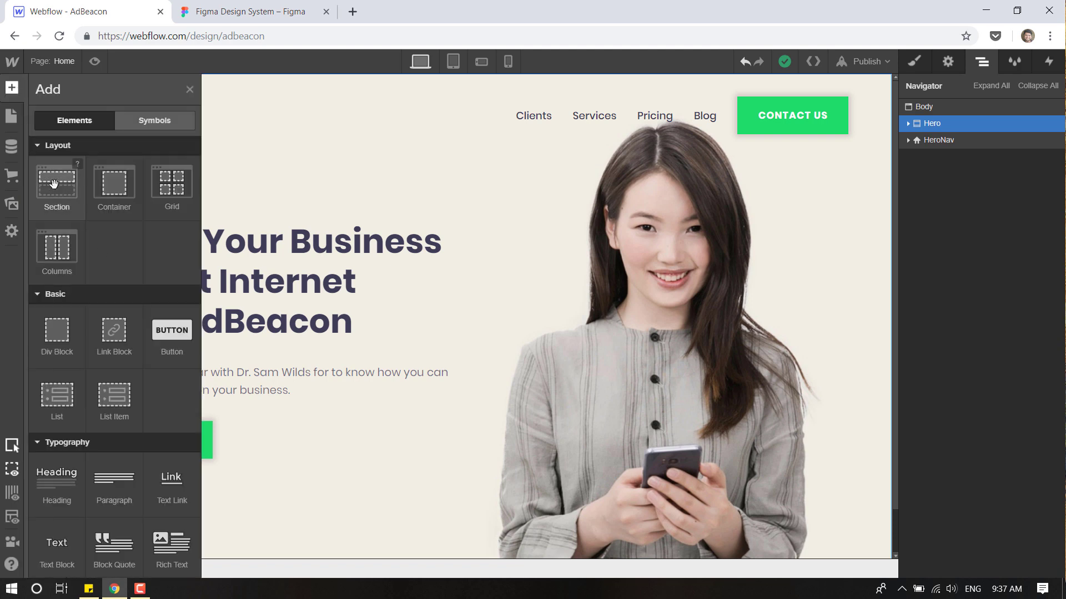
pyautogui.moveTo(56, 182); pyautogui.dragTo(985, 306)
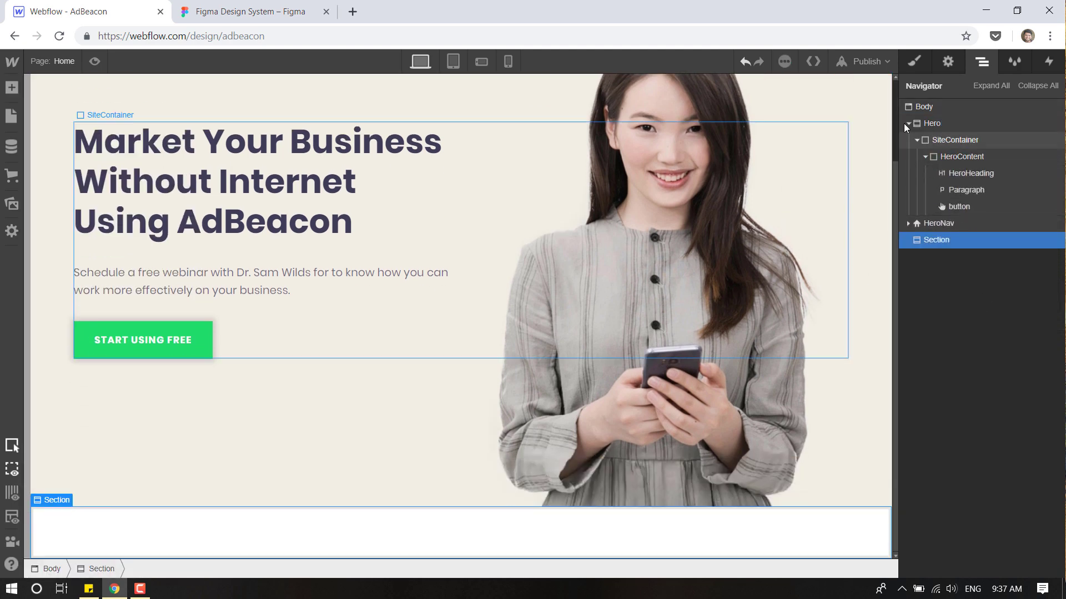
pyautogui.click(907, 123)
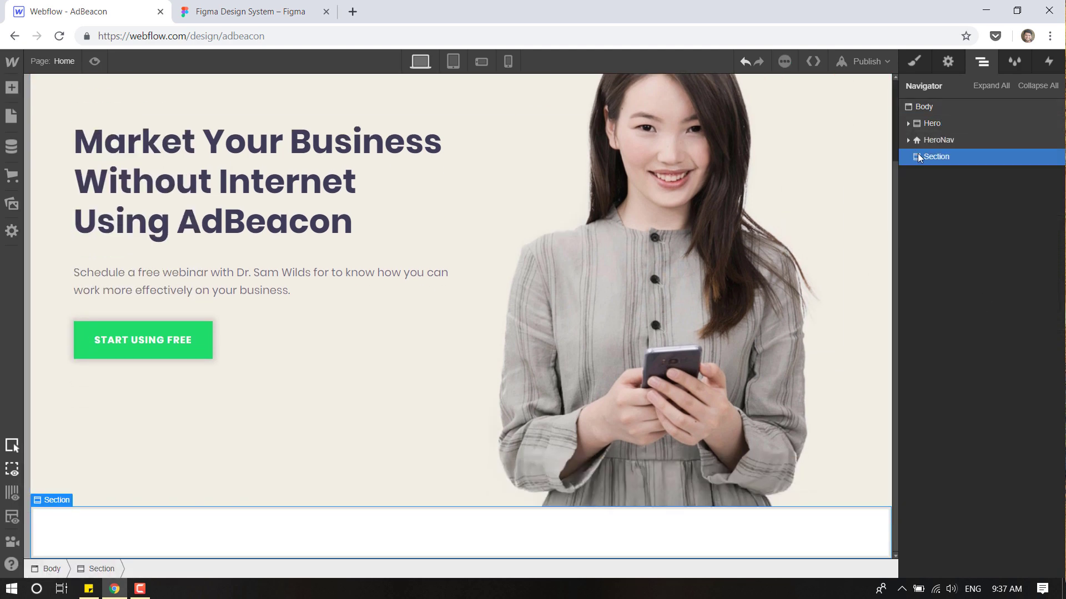
pyautogui.click(914, 62)
pyautogui.click(964, 132)
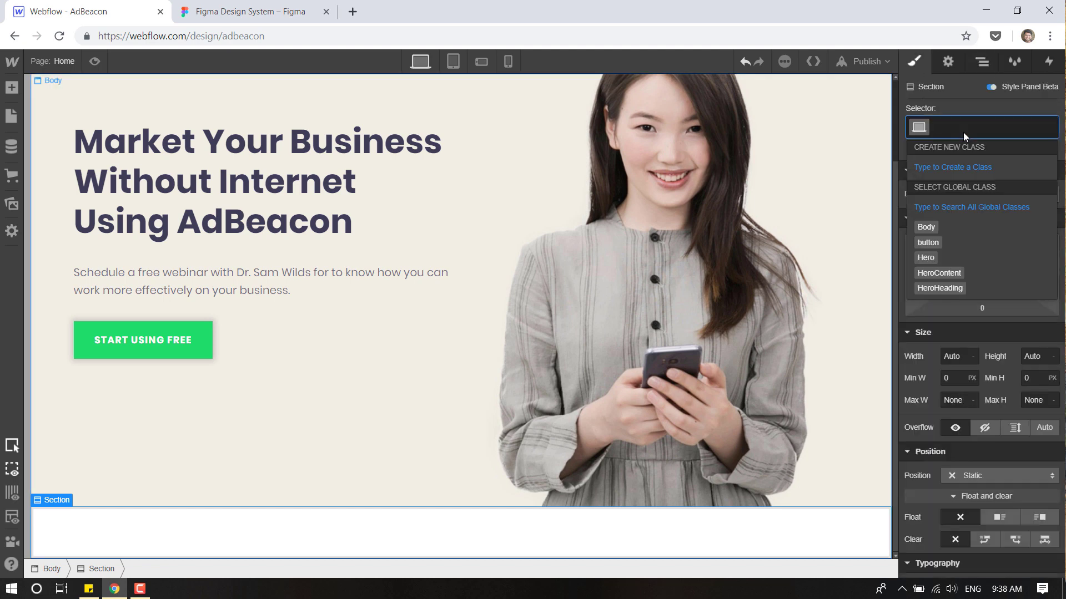
pyautogui.write('ClientL')
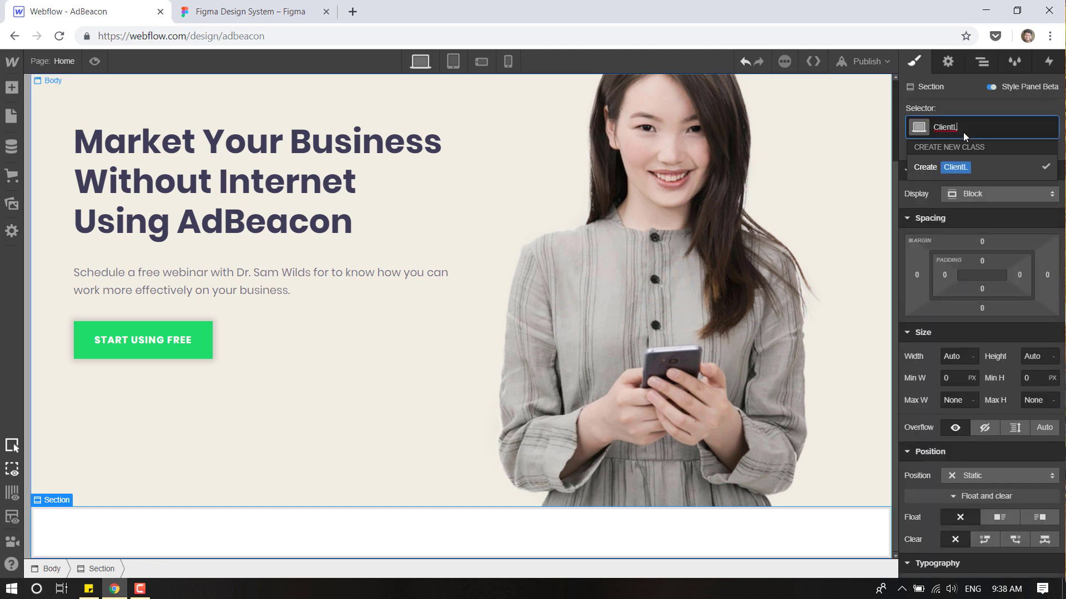
pyautogui.write('ogos')
pyautogui.press('Return')
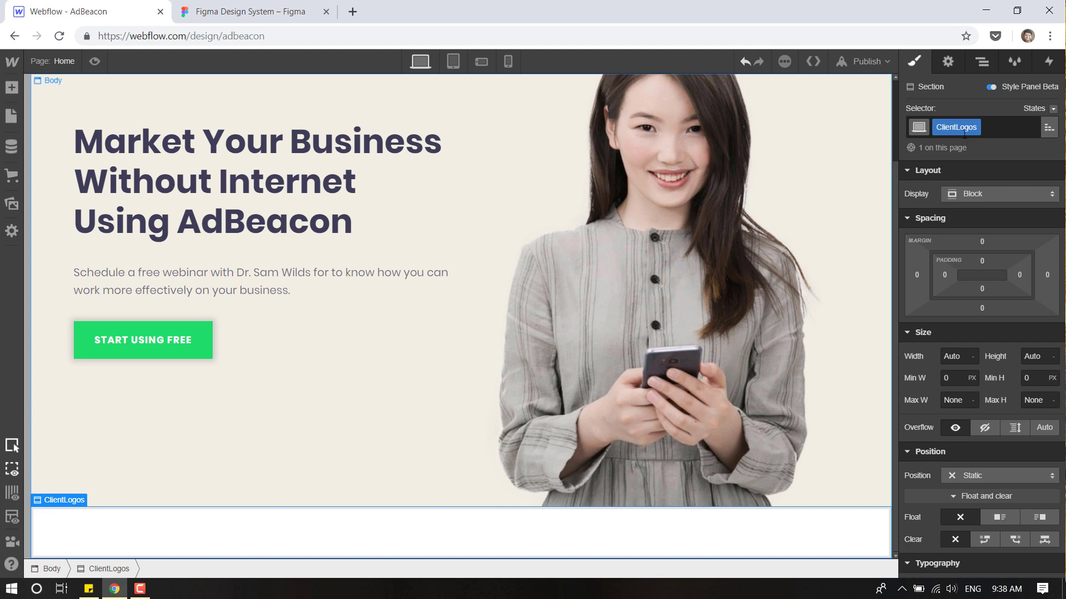
# Put a Div Block inside ClientLogos and apply the existing SiteContainer class.
pyautogui.click(982, 63)
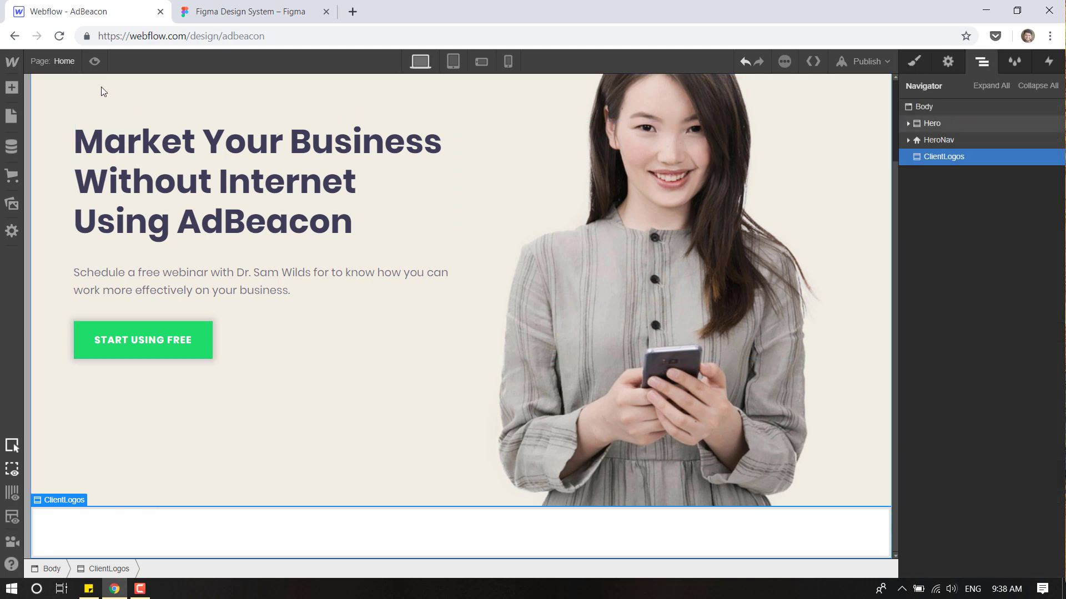
pyautogui.click(12, 87)
pyautogui.moveTo(65, 333); pyautogui.dragTo(964, 242)
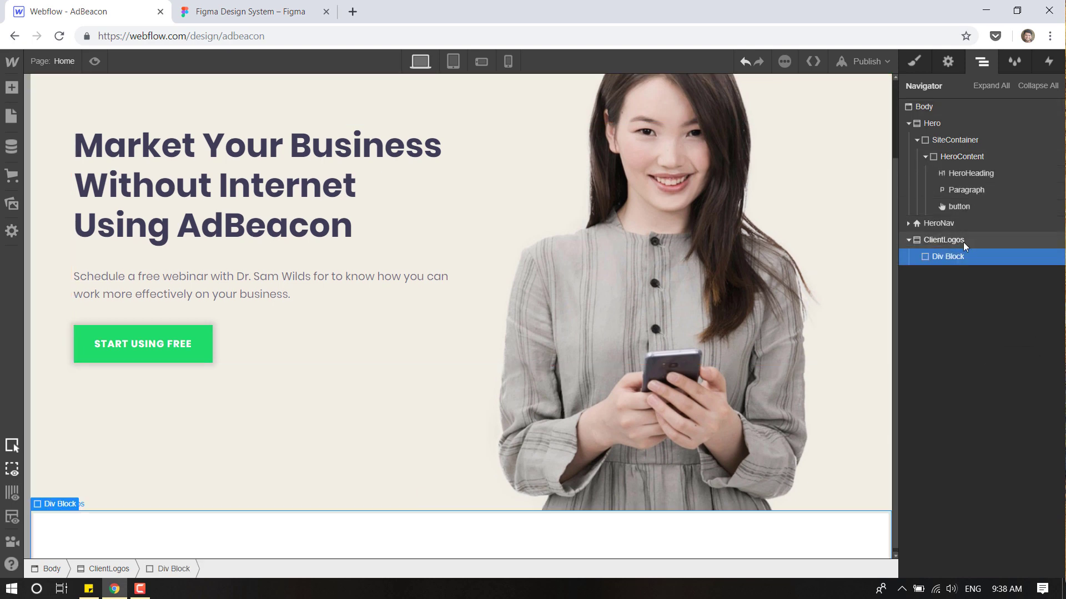
pyautogui.click(908, 123)
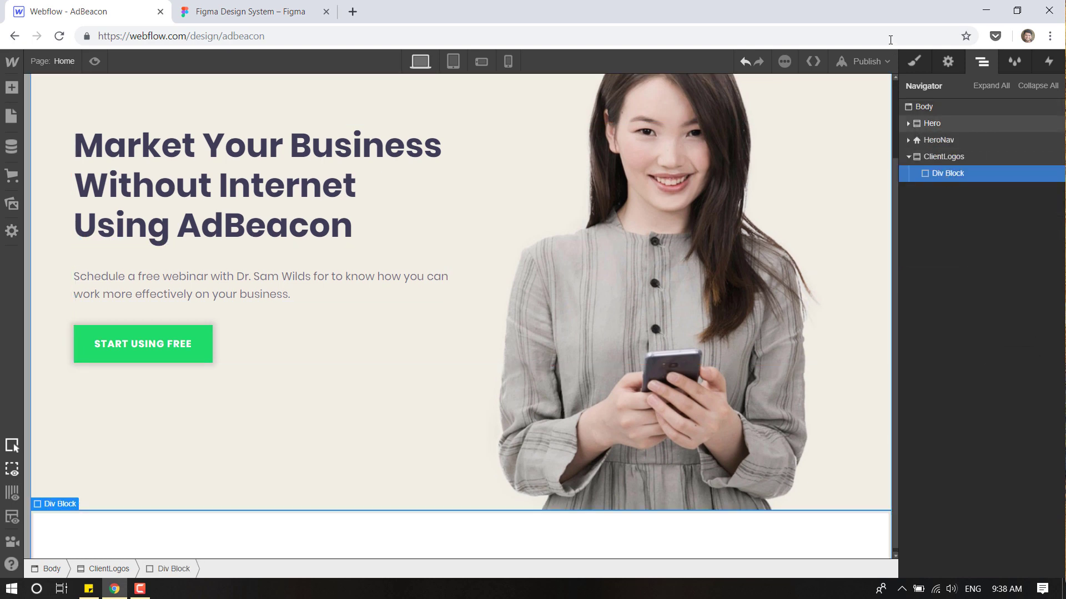
pyautogui.click(917, 61)
pyautogui.click(970, 130)
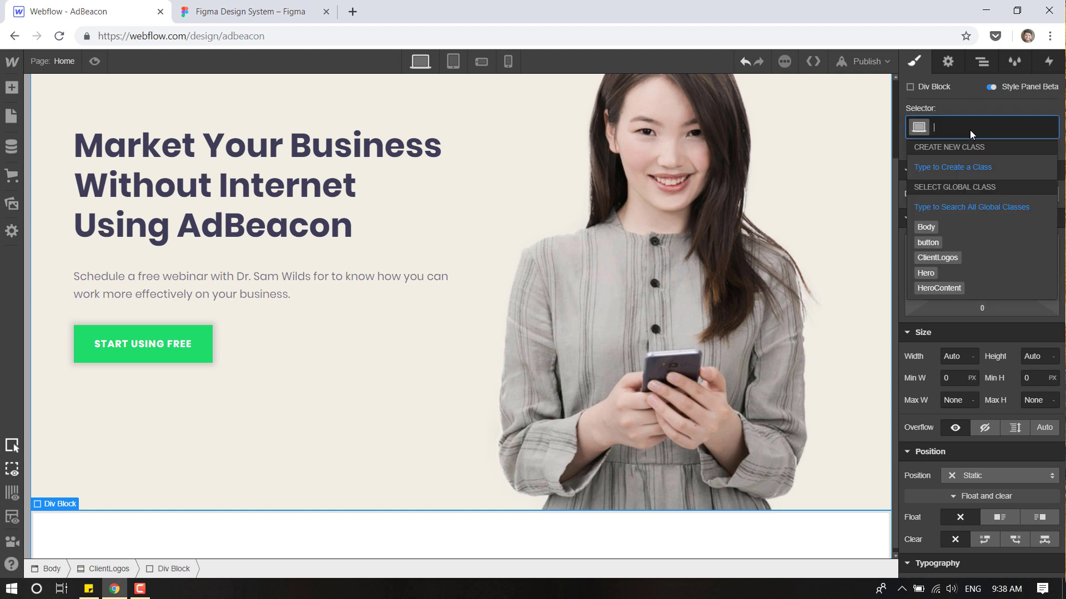
pyautogui.write('site')
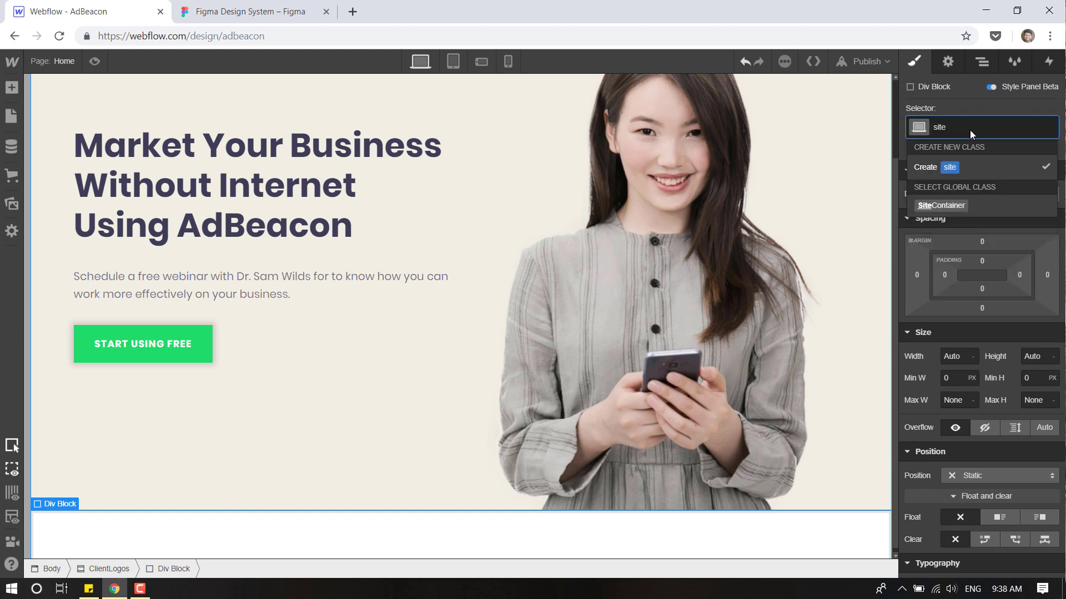
pyautogui.click(957, 205)
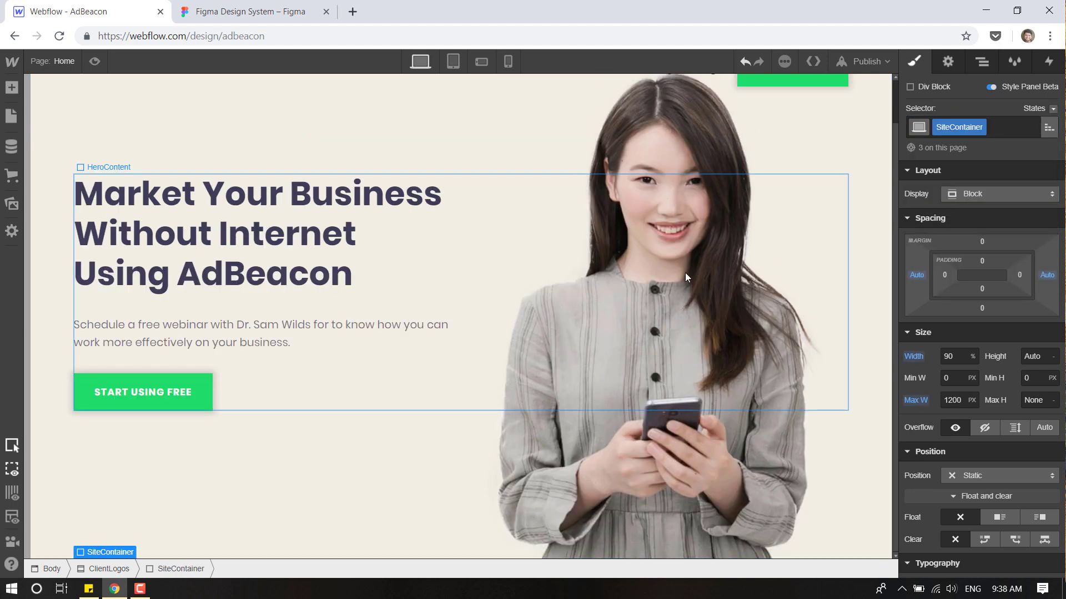
pyautogui.click(982, 61)
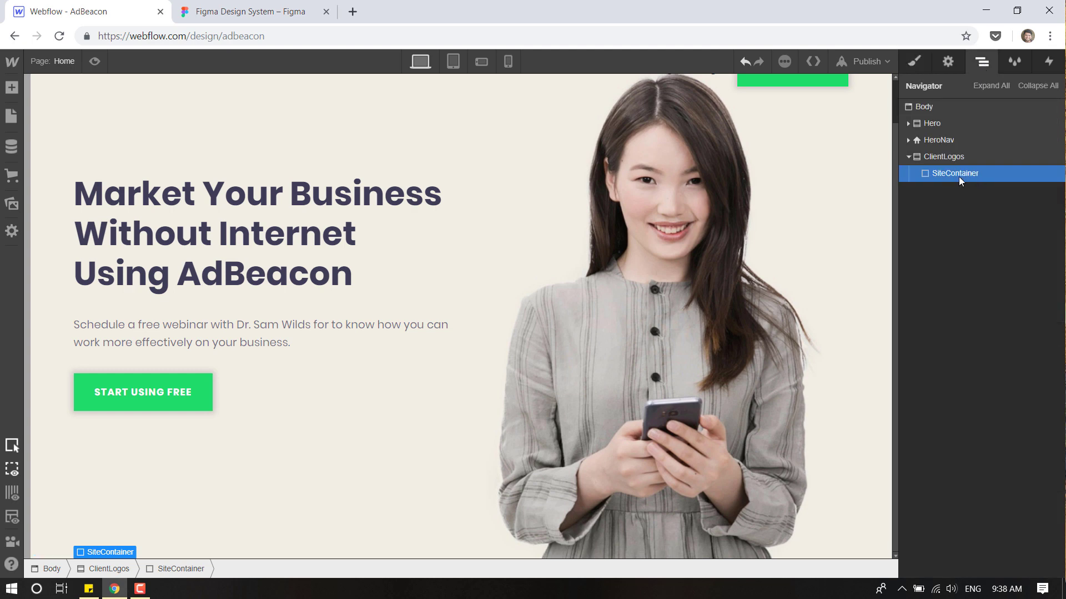
# Place a new Heading inside the ClientLogos SiteContainer.
pyautogui.click(11, 87)
pyautogui.scroll(-3, 61, 314)
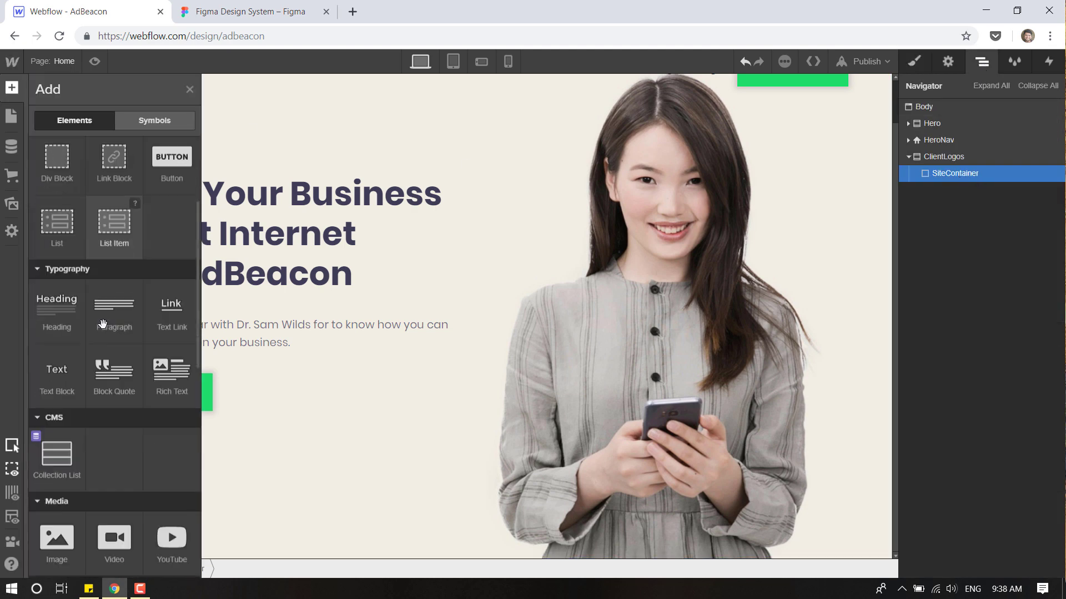
pyautogui.moveTo(54, 306); pyautogui.dragTo(913, 254)
pyautogui.click(909, 123)
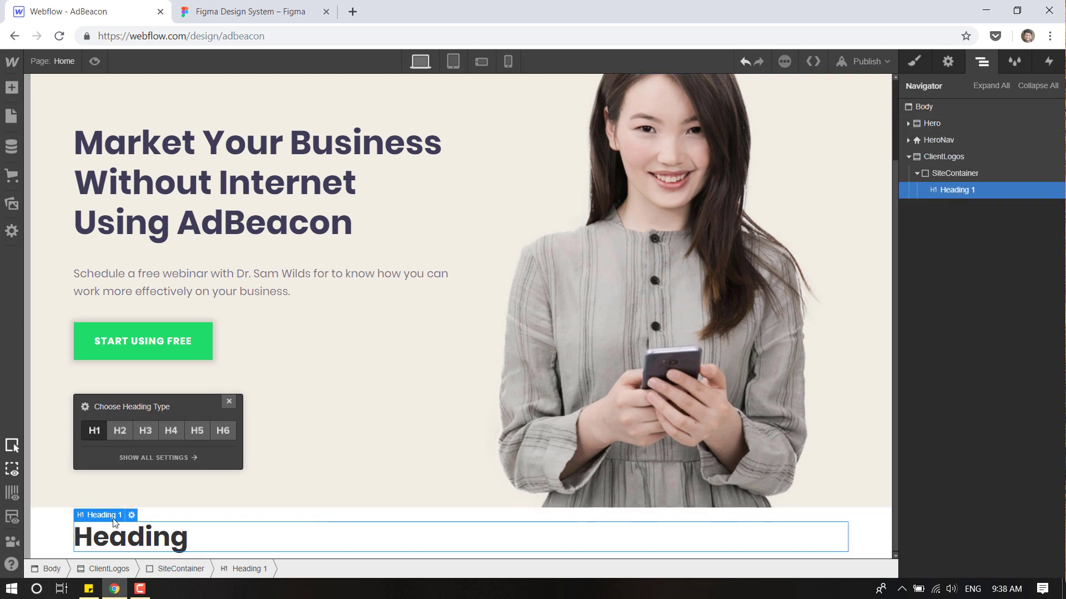
pyautogui.moveTo(106, 522)
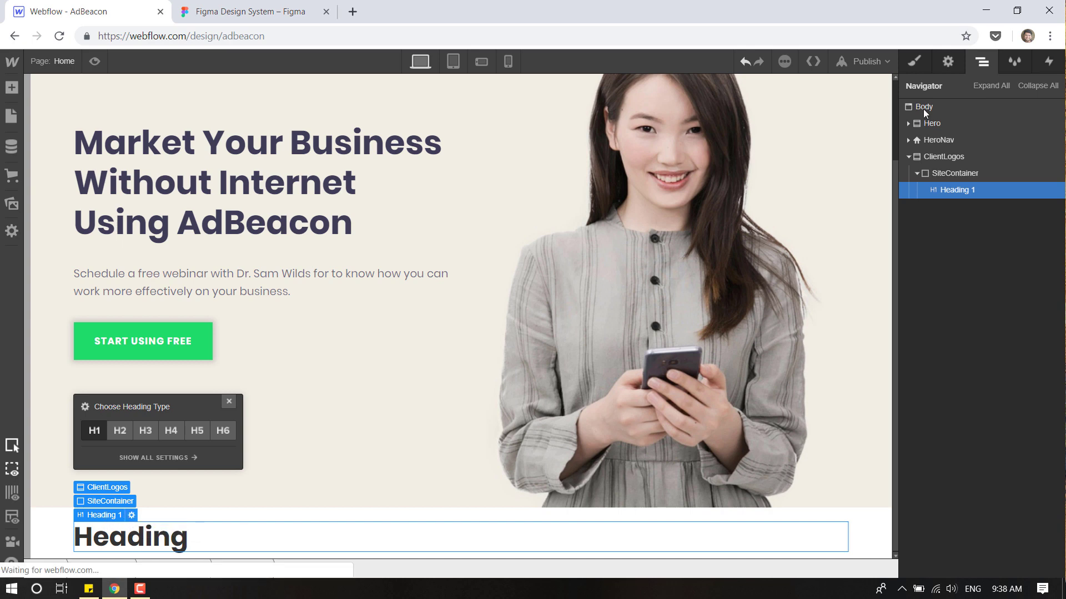
pyautogui.press('s')
pyautogui.scroll(-5, 968, 272)
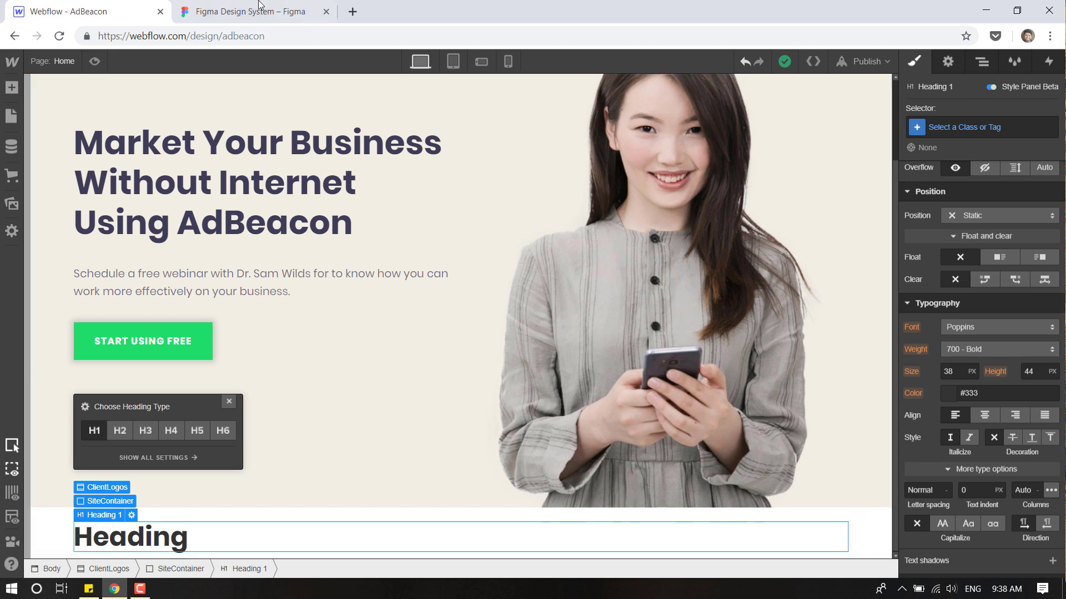
# Make the heading an H3 and switch to the Figma design for reference.
pyautogui.click(984, 69)
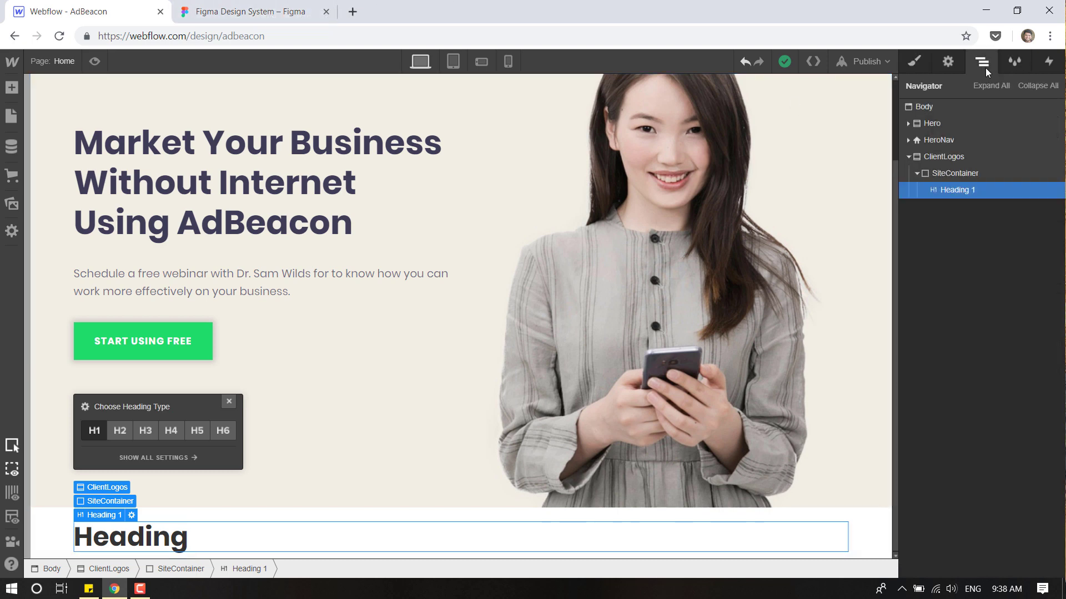
pyautogui.click(952, 66)
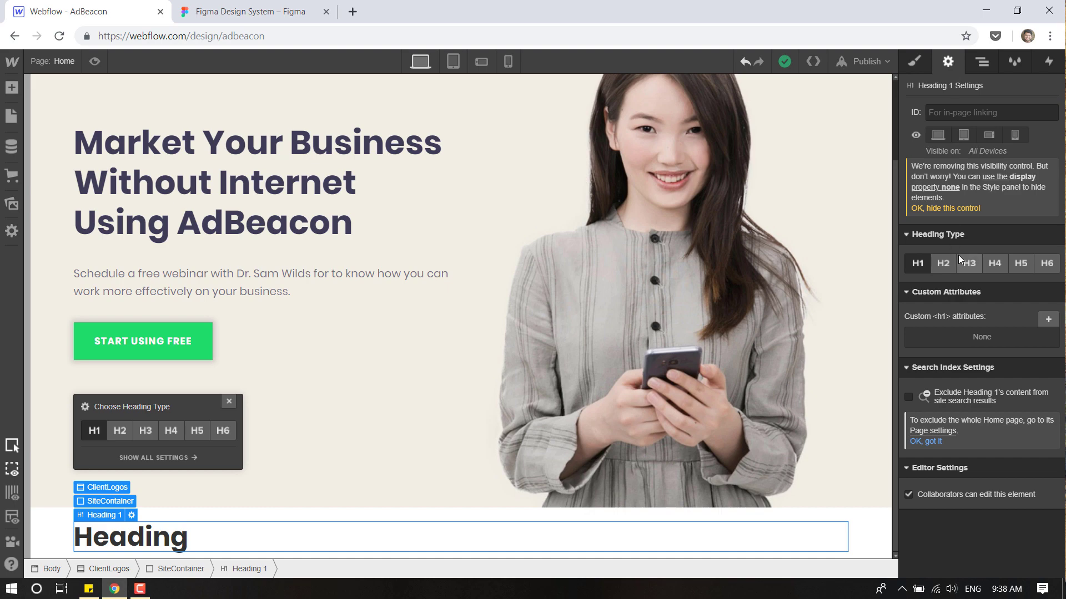
pyautogui.click(969, 264)
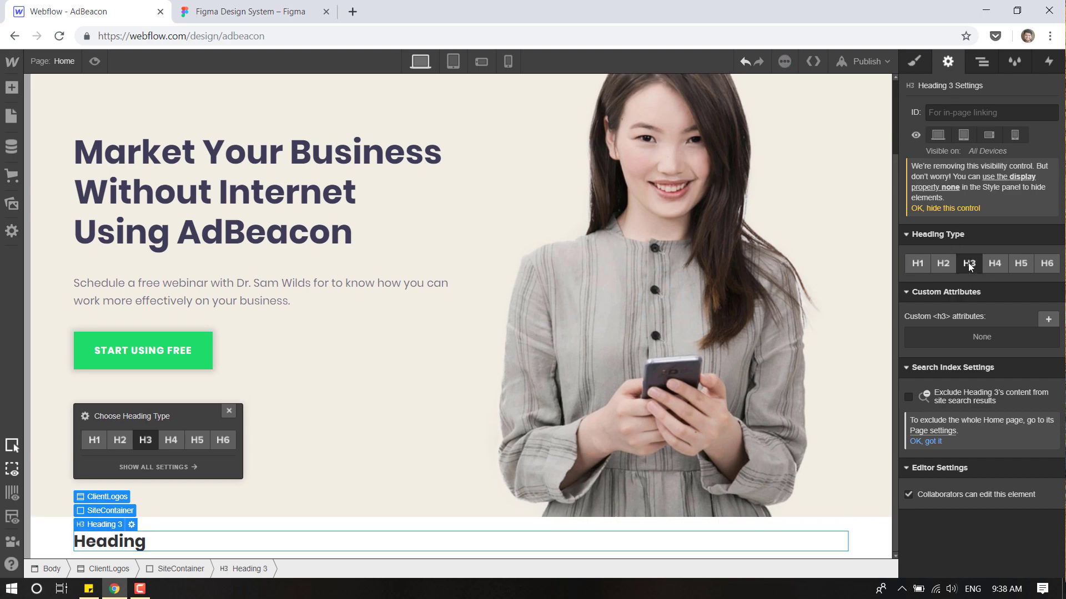
pyautogui.click(915, 61)
pyautogui.scroll(-3, 989, 415)
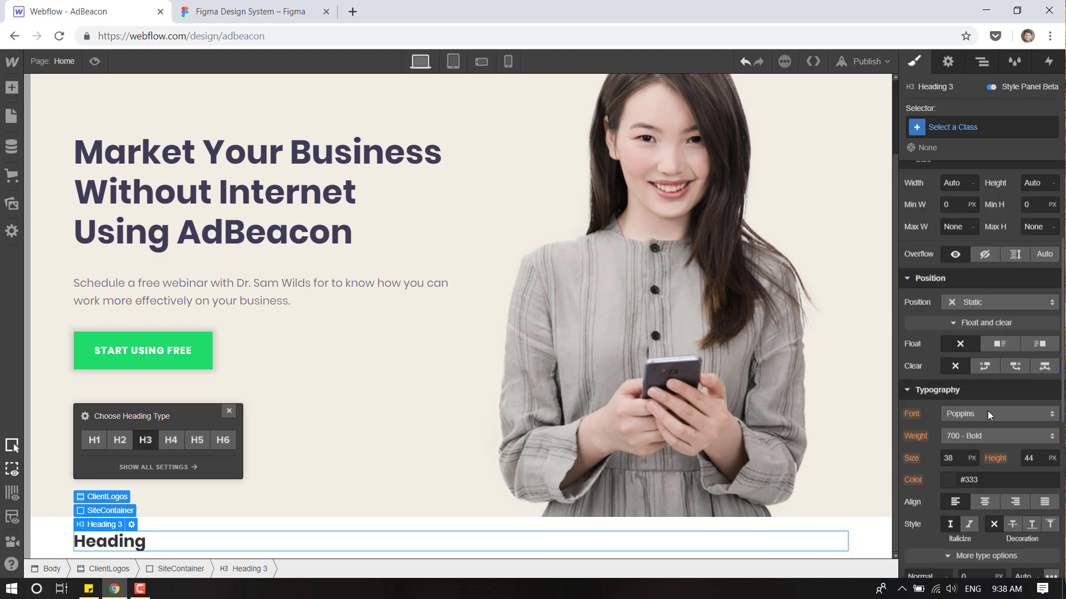
pyautogui.click(250, 11)
# Check Figma's 'We worked with:' text and colour the heading Dark Slate Blue.
pyautogui.click(242, 281)
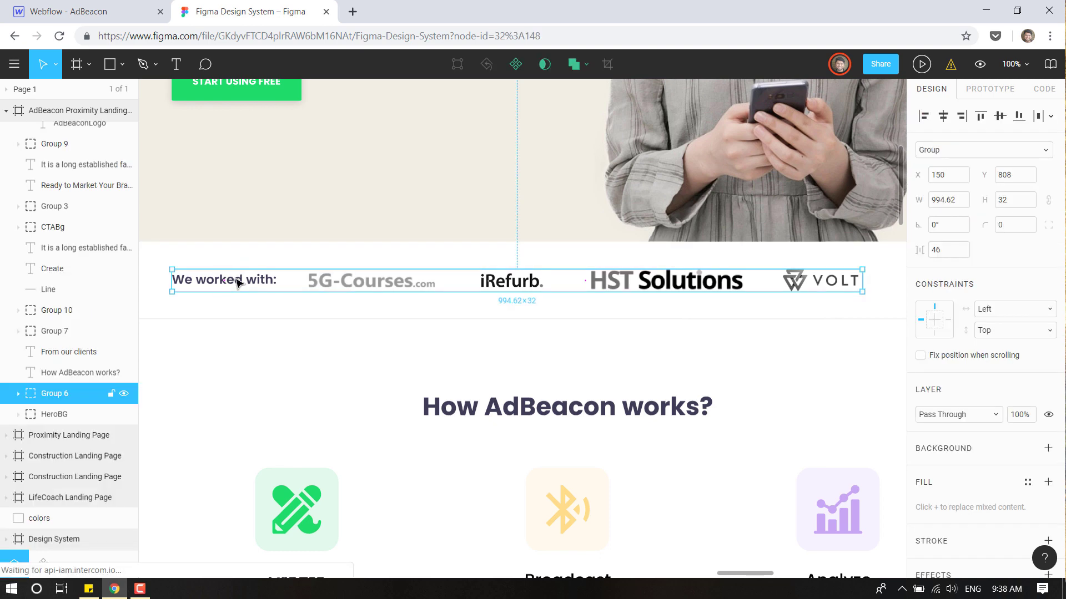
pyautogui.doubleClick(240, 280)
pyautogui.click(83, 11)
pyautogui.scroll(-3, 939, 348)
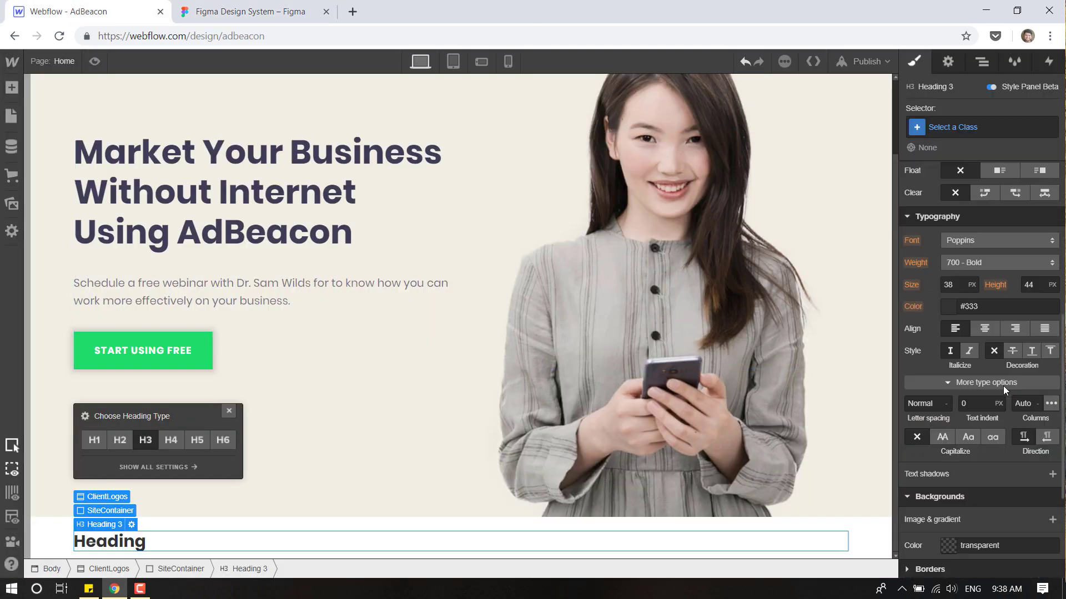
pyautogui.click(943, 315)
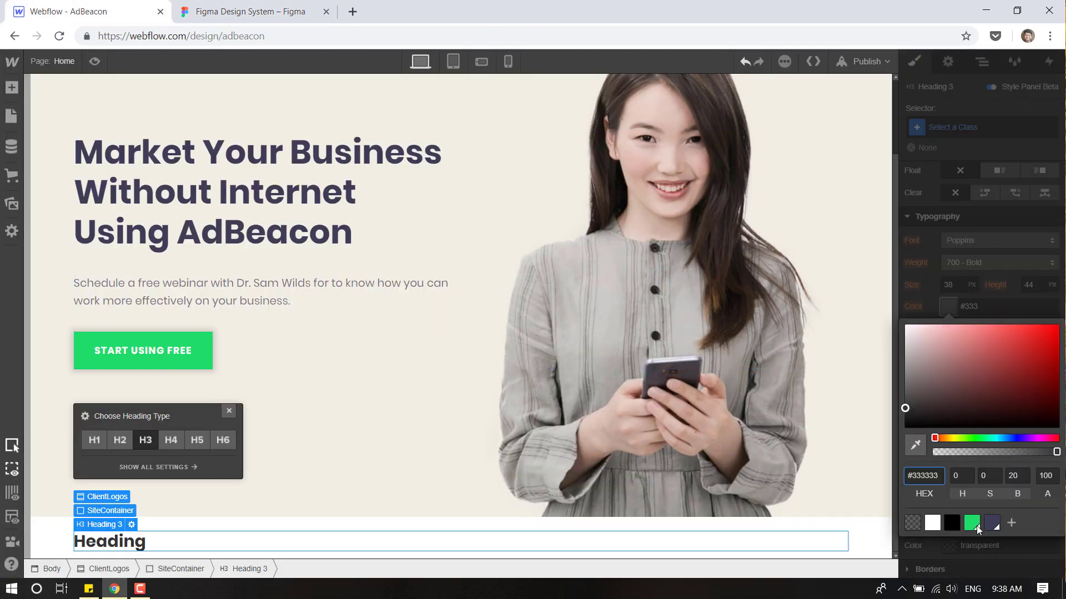
pyautogui.click(993, 523)
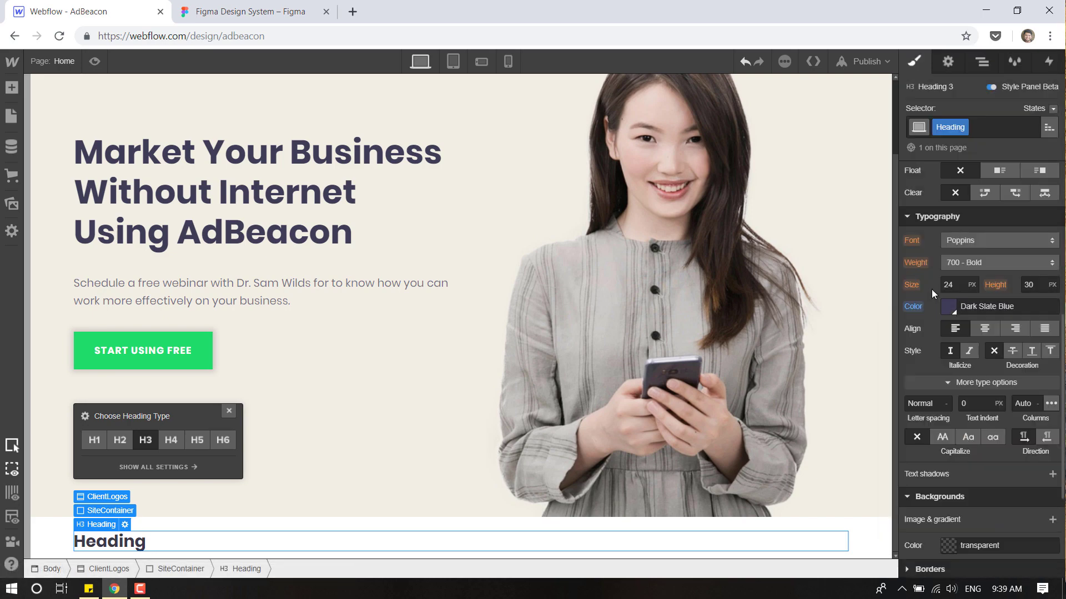
# Set the heading's weight to 600 Semi Bold and size to 18 px.
pyautogui.click(216, 7)
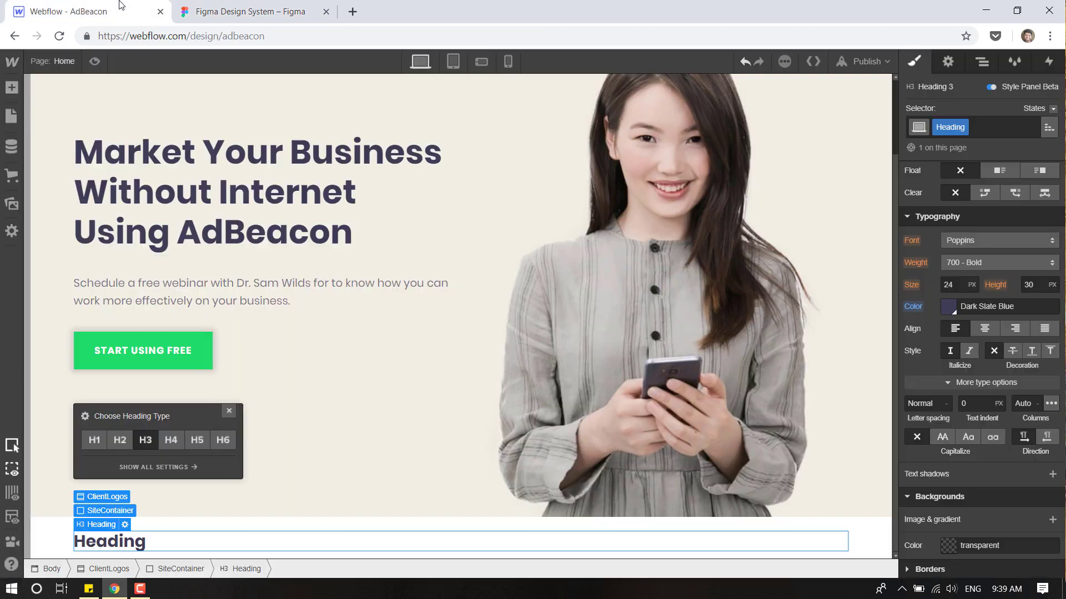
pyautogui.click(122, 7)
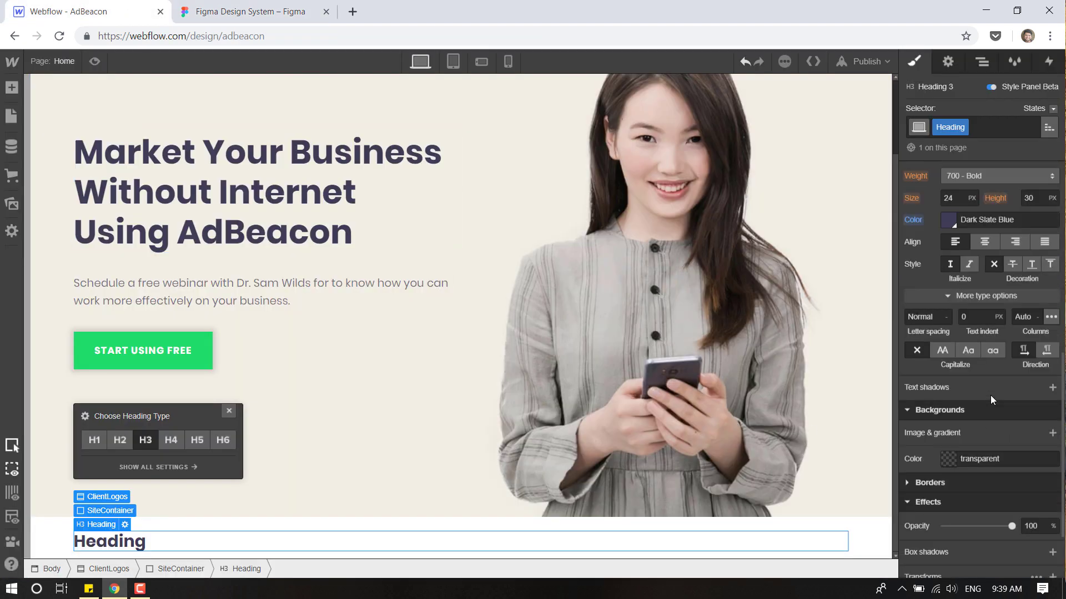
pyautogui.click(974, 177)
pyautogui.click(977, 159)
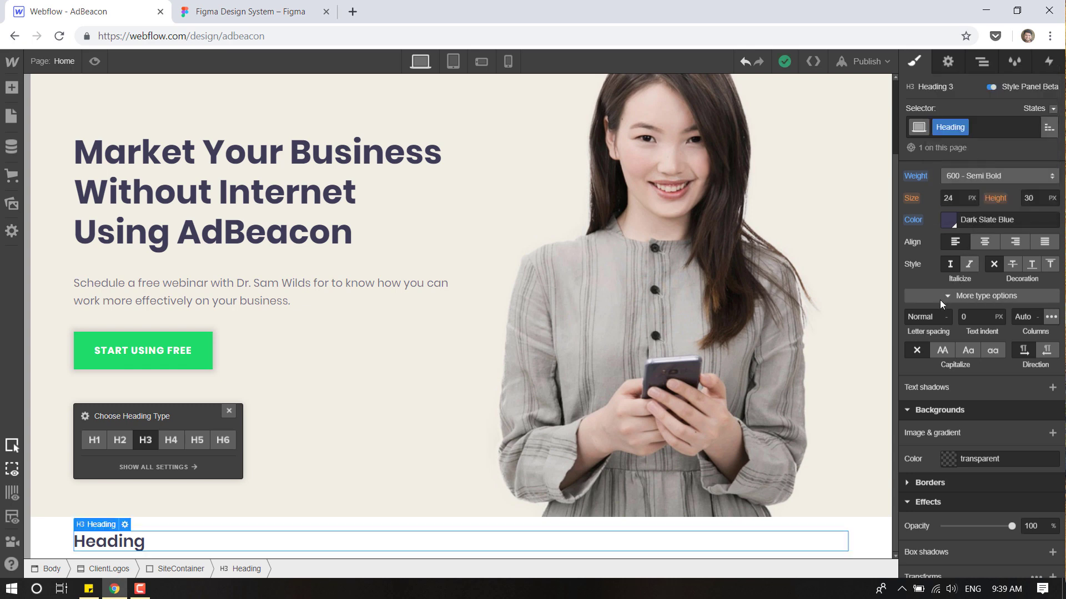
pyautogui.click(959, 194)
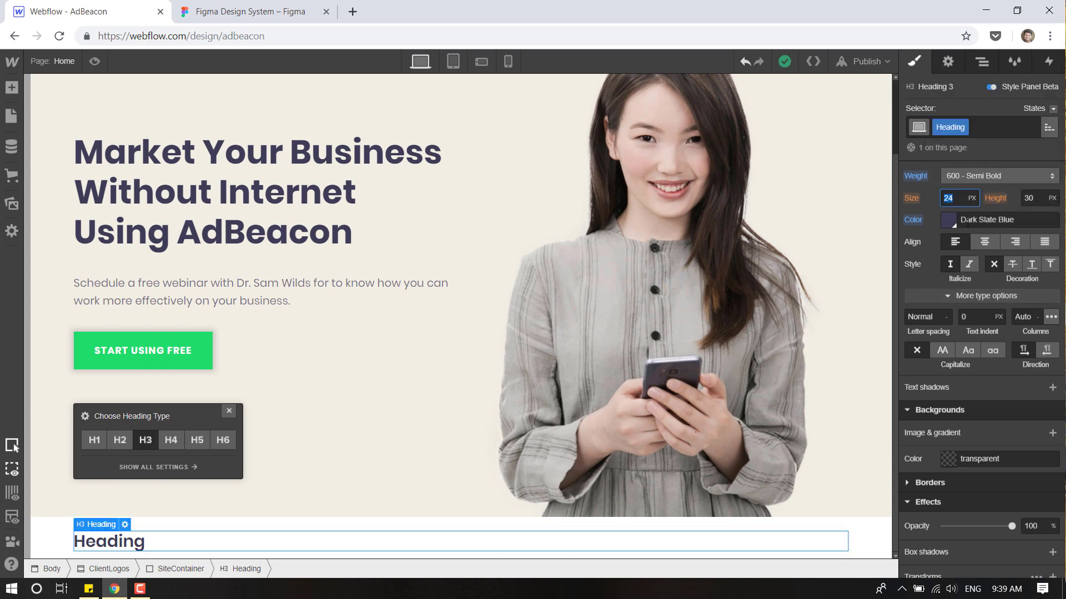
pyautogui.write('18')
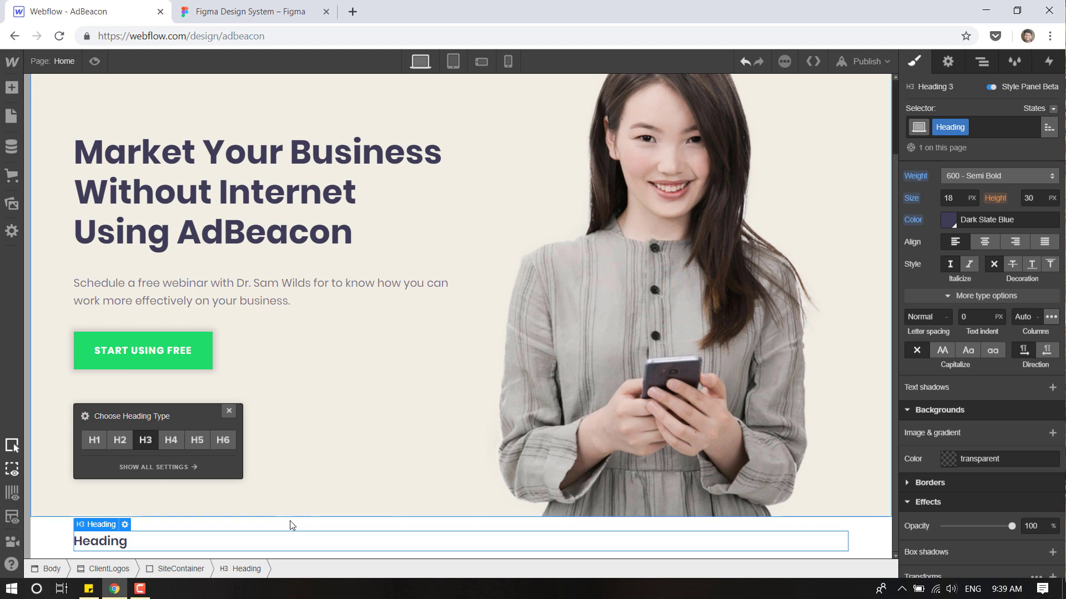
pyautogui.click(219, 7)
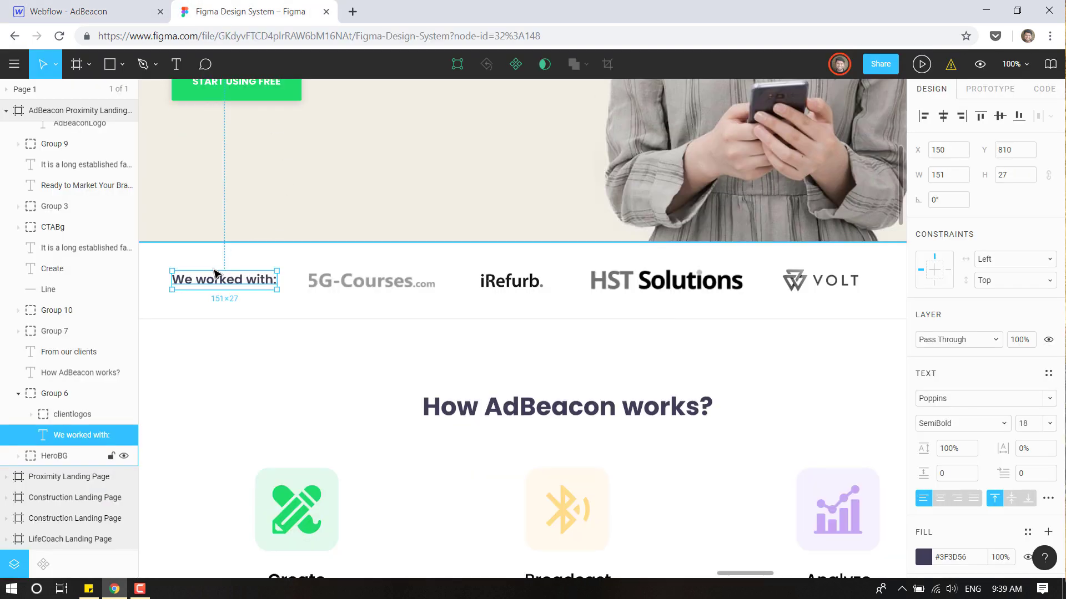
# Copy 'We worked with:' from Figma and paste it over the heading's placeholder text.
pyautogui.doubleClick(214, 282)
pyautogui.hotkey('ctrl', 'c')
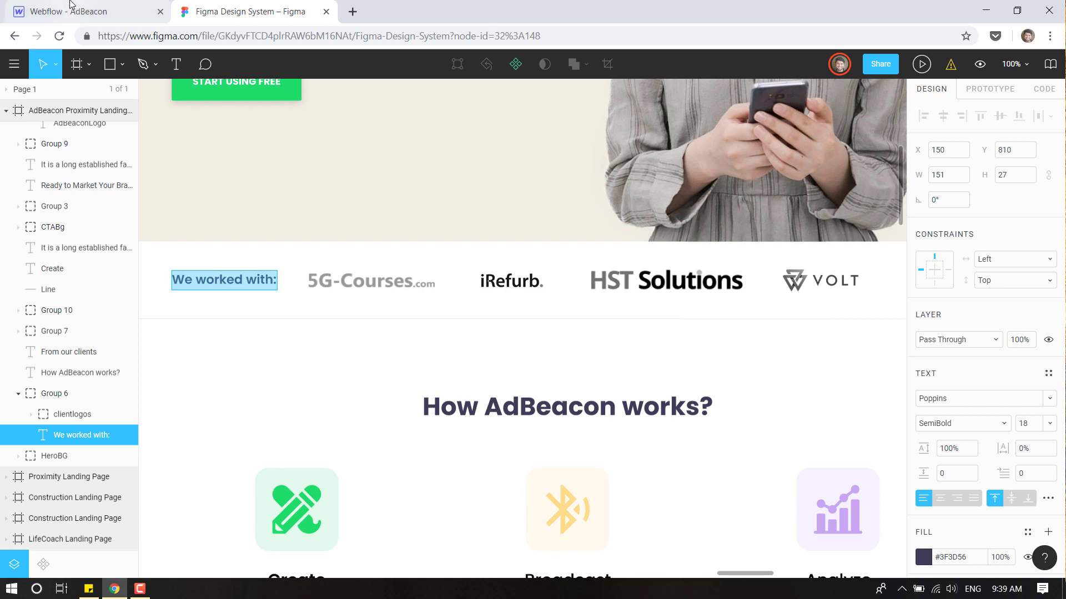
pyautogui.click(72, 8)
pyautogui.doubleClick(108, 543)
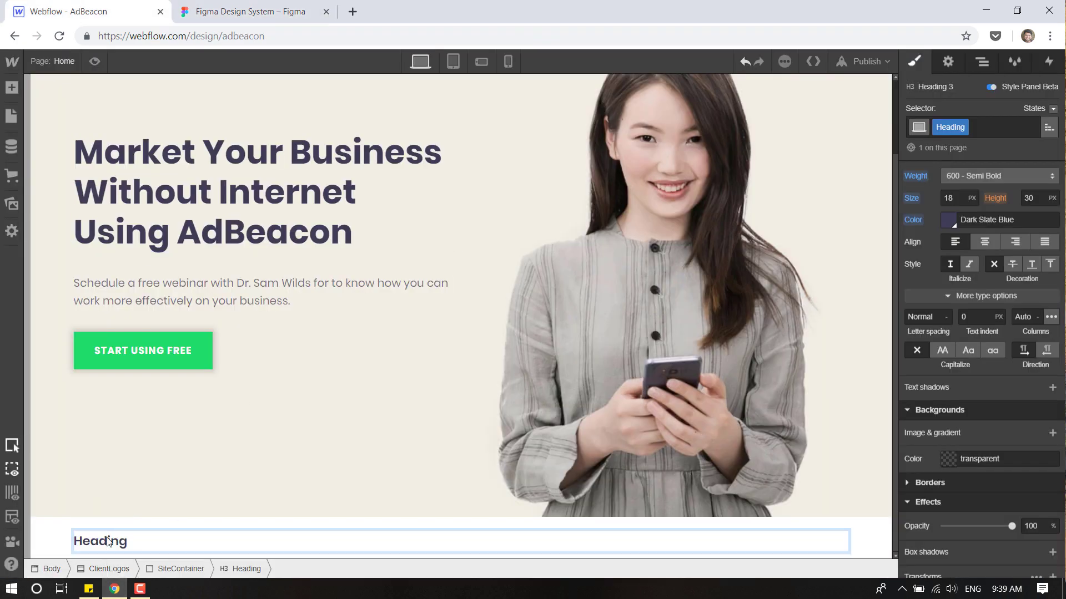
pyautogui.doubleClick(109, 542)
pyautogui.hotkey('ctrl', 'v')
pyautogui.click(48, 545)
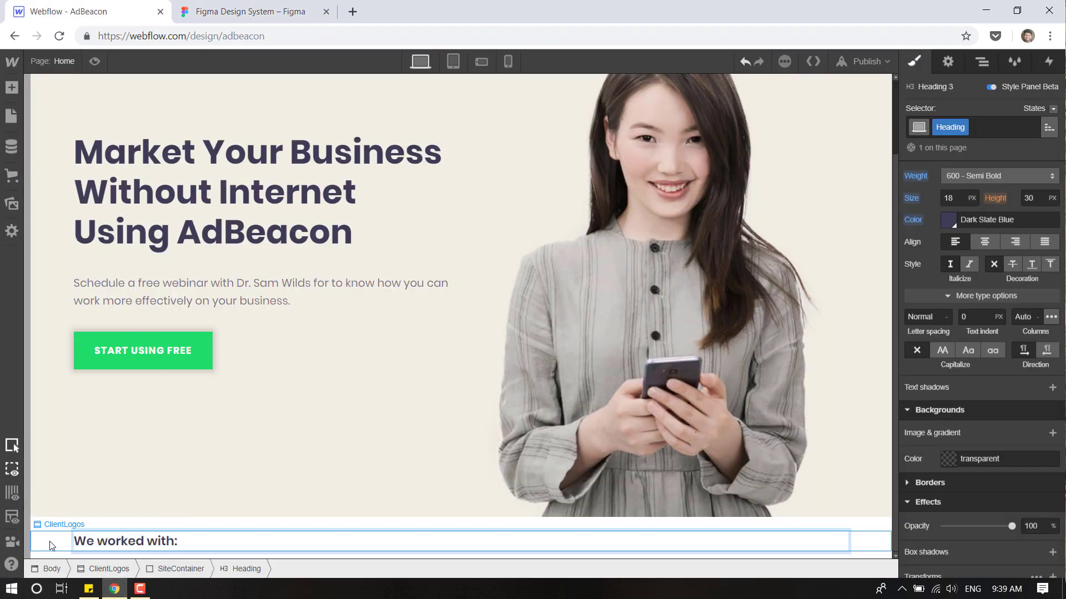
pyautogui.click(93, 546)
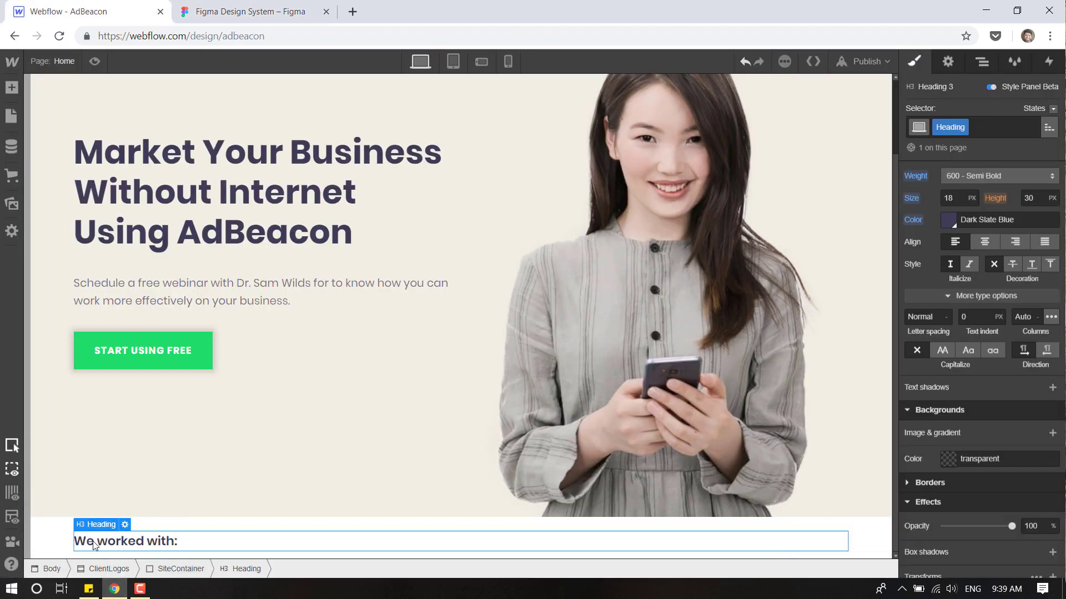
pyautogui.click(982, 61)
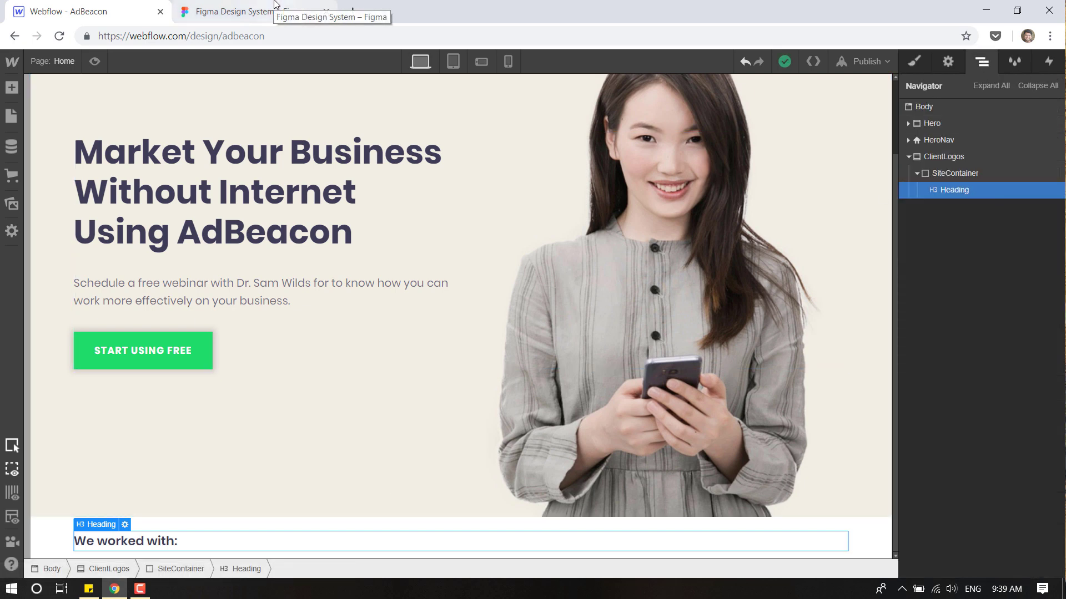
pyautogui.click(274, 4)
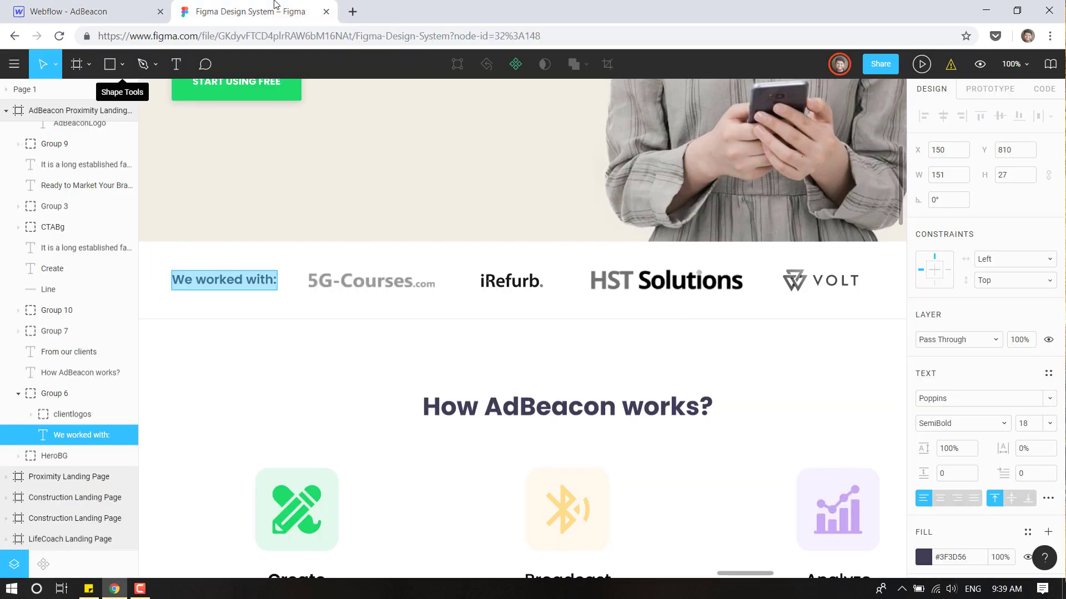
pyautogui.click(111, 4)
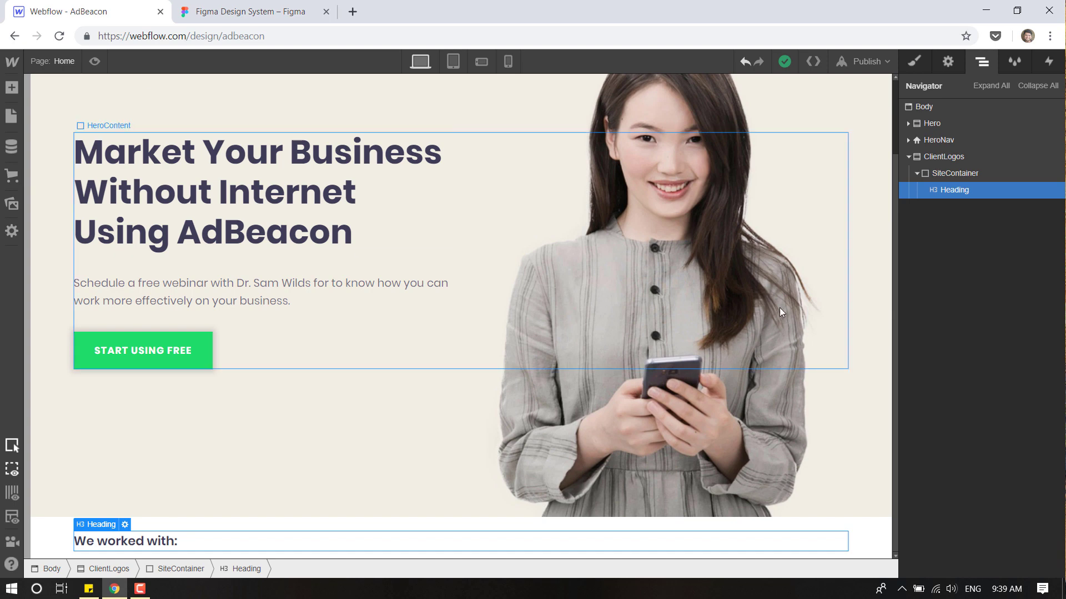
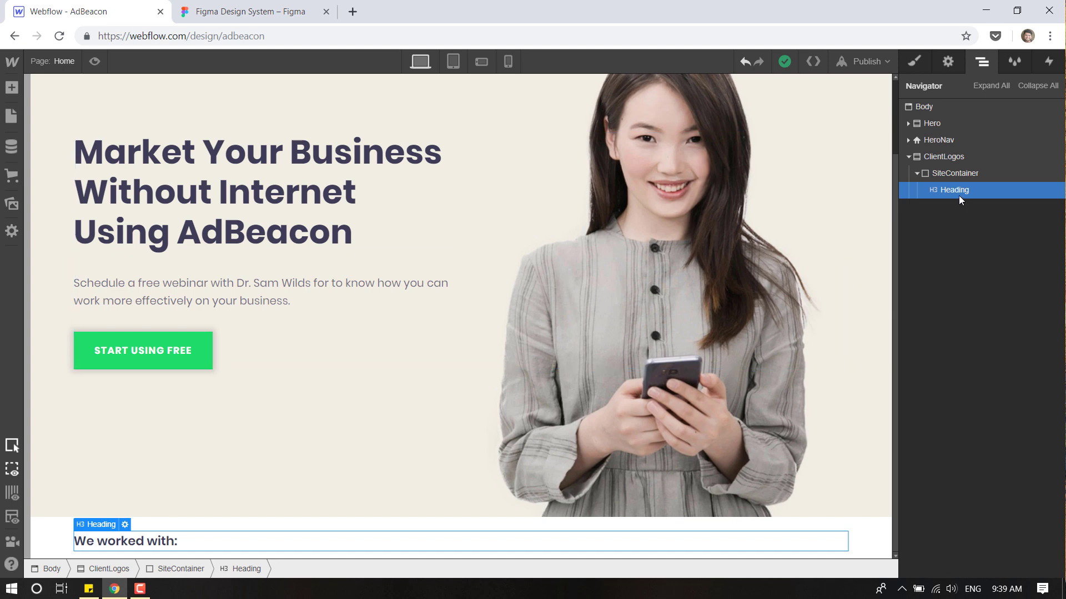
# Place the client logos image under 'We worked with:' and add an empty Div Block above the heading.
pyautogui.click(12, 88)
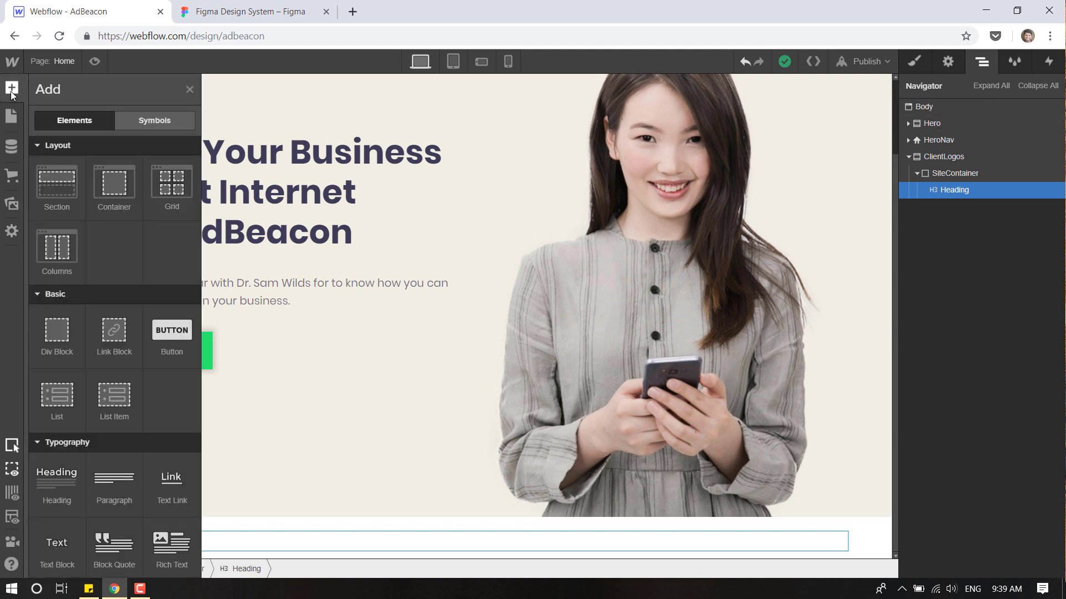
pyautogui.click(12, 205)
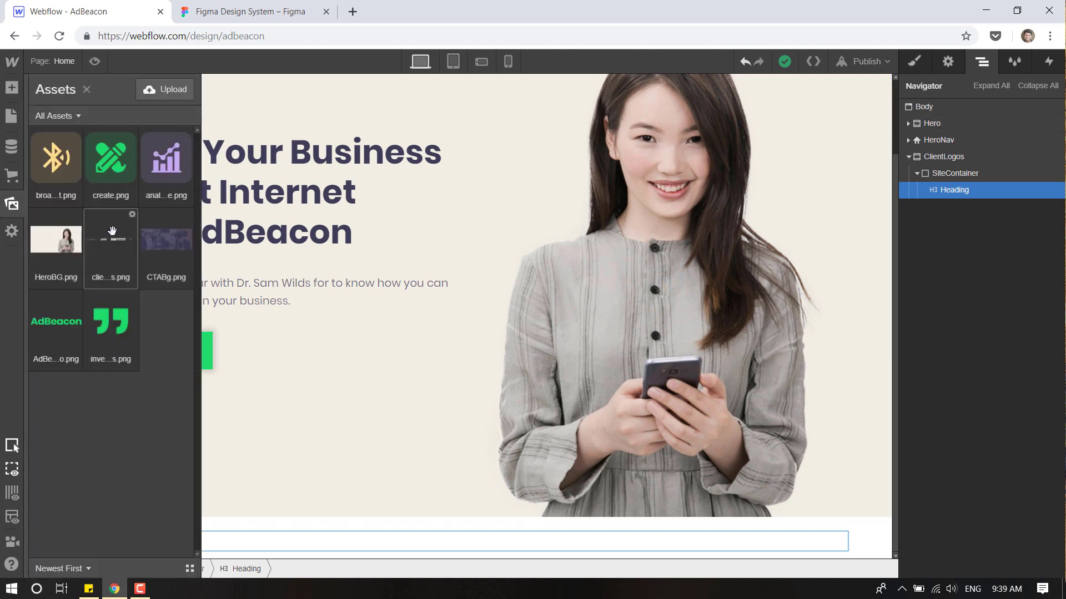
pyautogui.moveTo(111, 239); pyautogui.dragTo(967, 358)
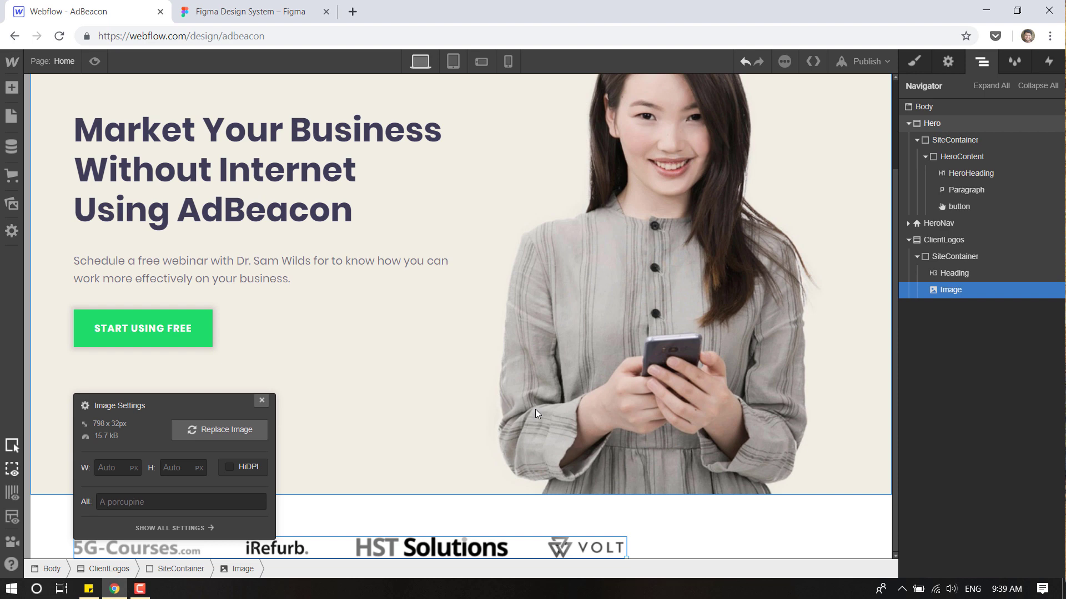
pyautogui.click(262, 400)
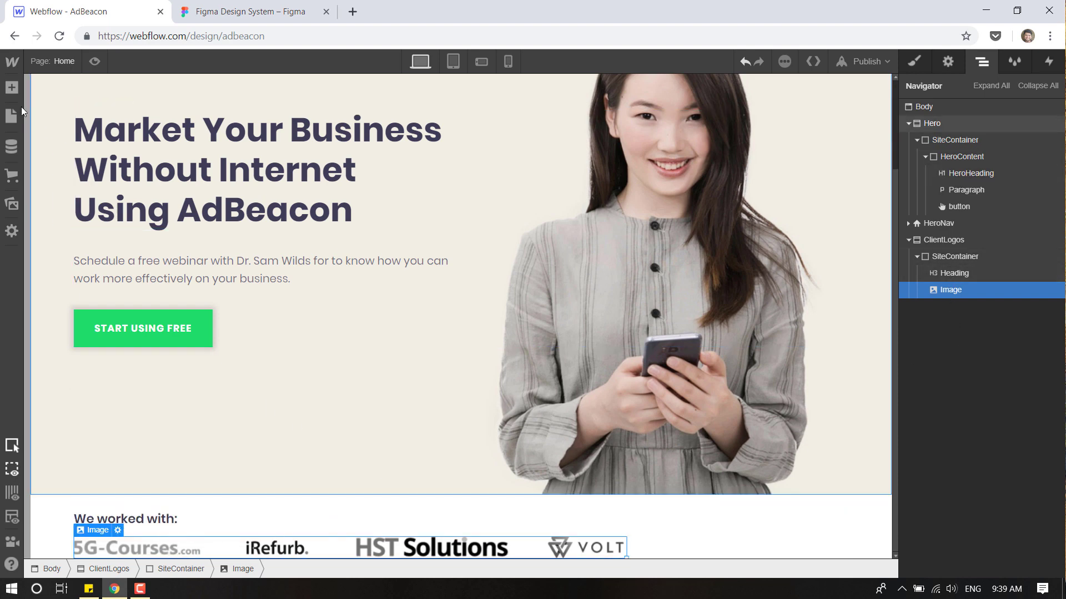
pyautogui.click(13, 90)
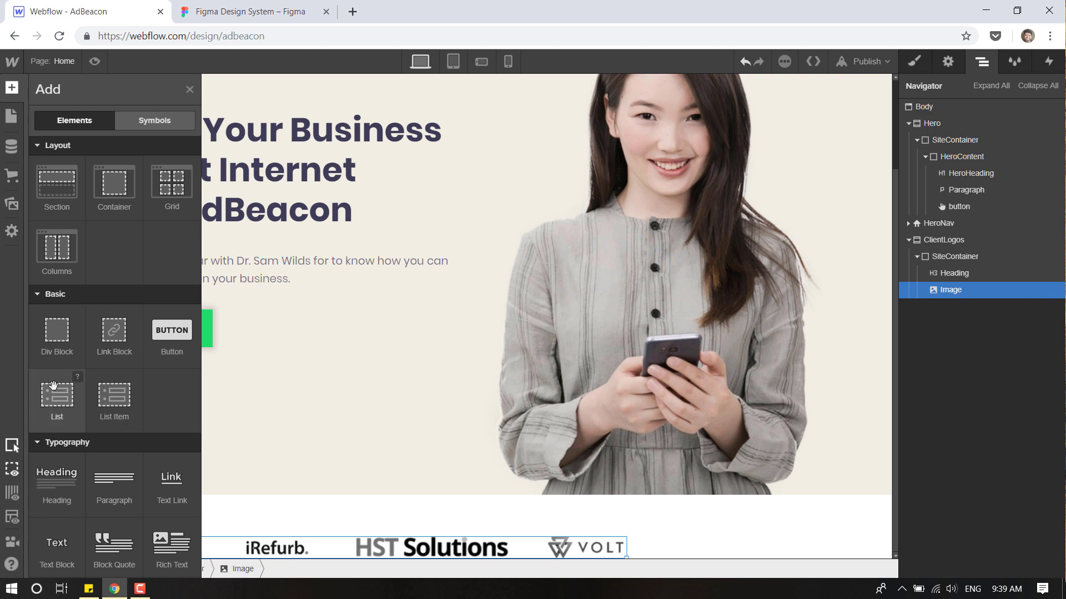
pyautogui.moveTo(51, 332); pyautogui.dragTo(964, 275)
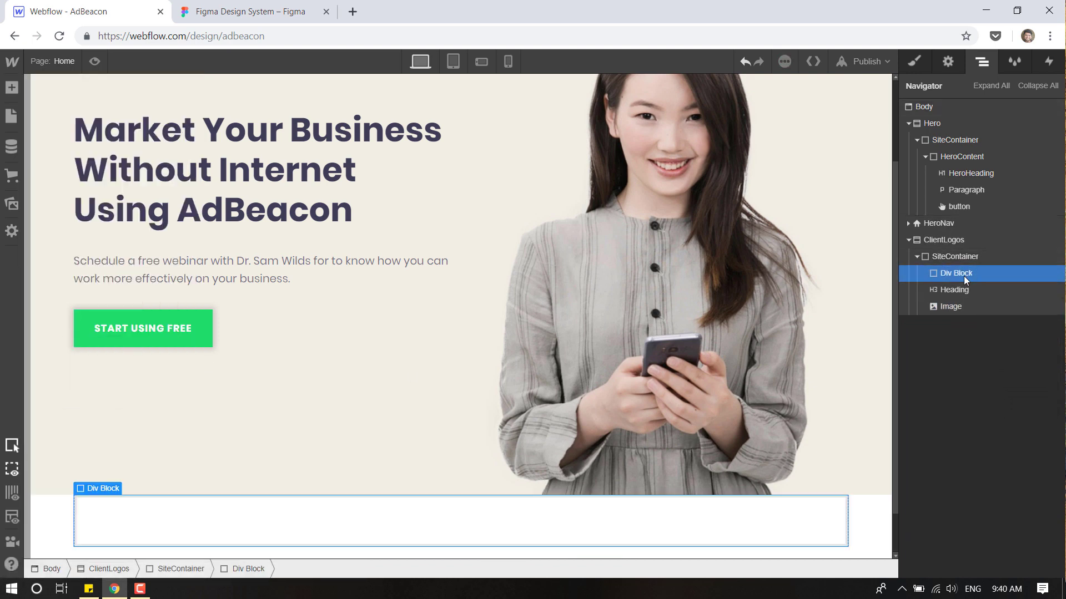
# Give the new div the class ClientLogoFlex and move the heading and logos image into it.
pyautogui.click(915, 61)
pyautogui.click(974, 127)
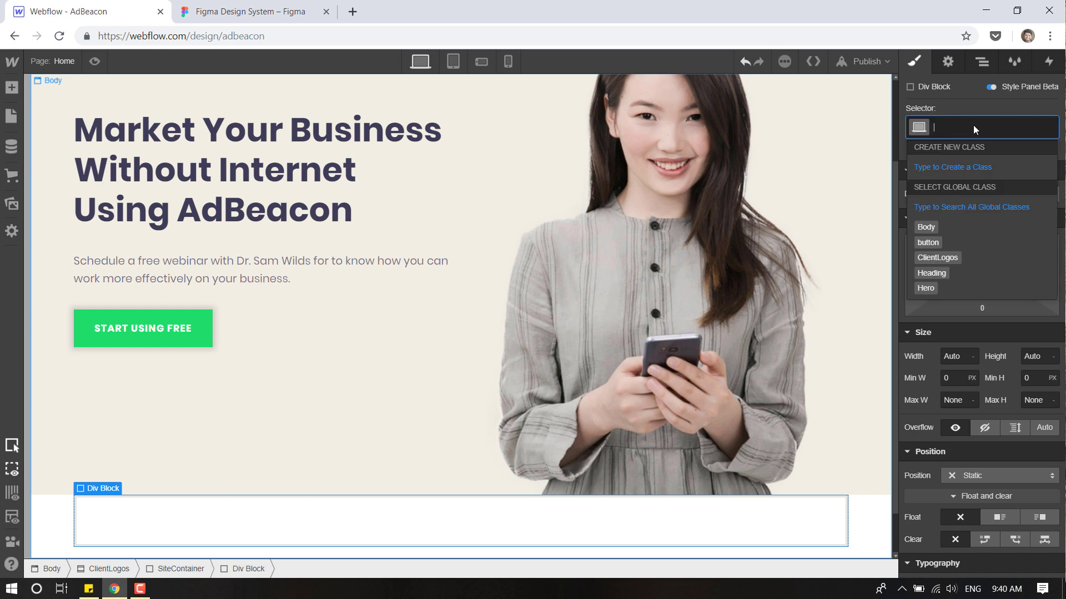
pyautogui.write('ClientLog')
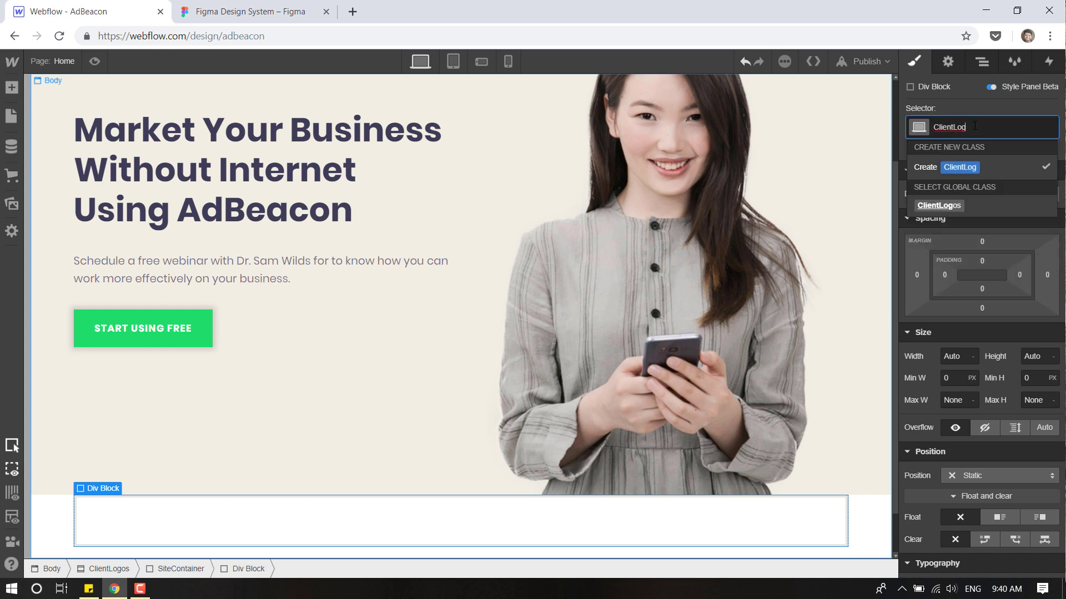
pyautogui.write('oFlex')
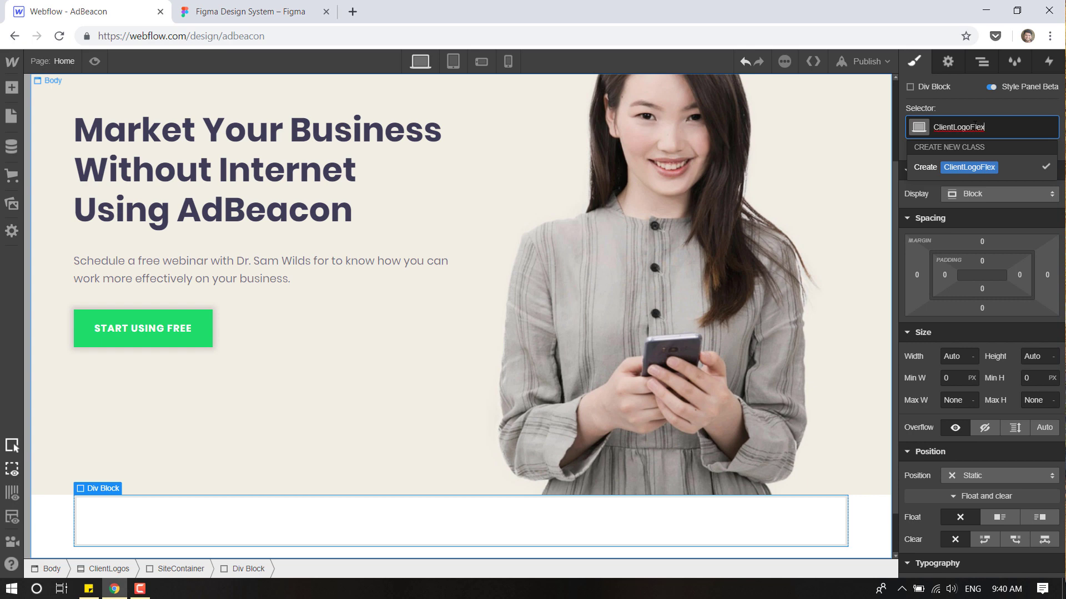
pyautogui.press('Return')
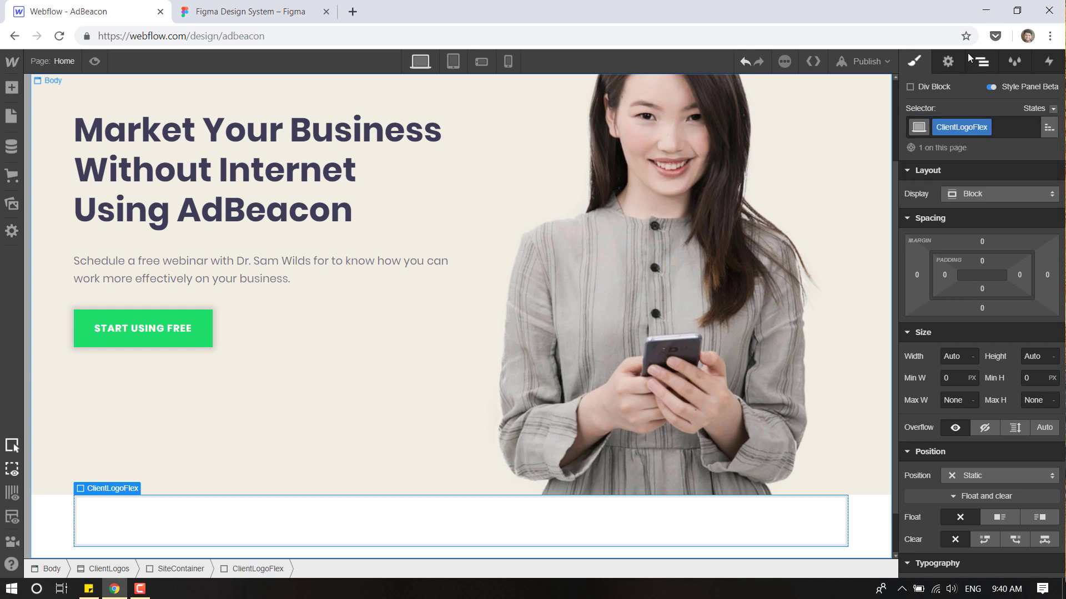
pyautogui.click(982, 61)
pyautogui.moveTo(961, 287); pyautogui.dragTo(969, 315)
pyautogui.click(951, 307)
pyautogui.click(958, 279)
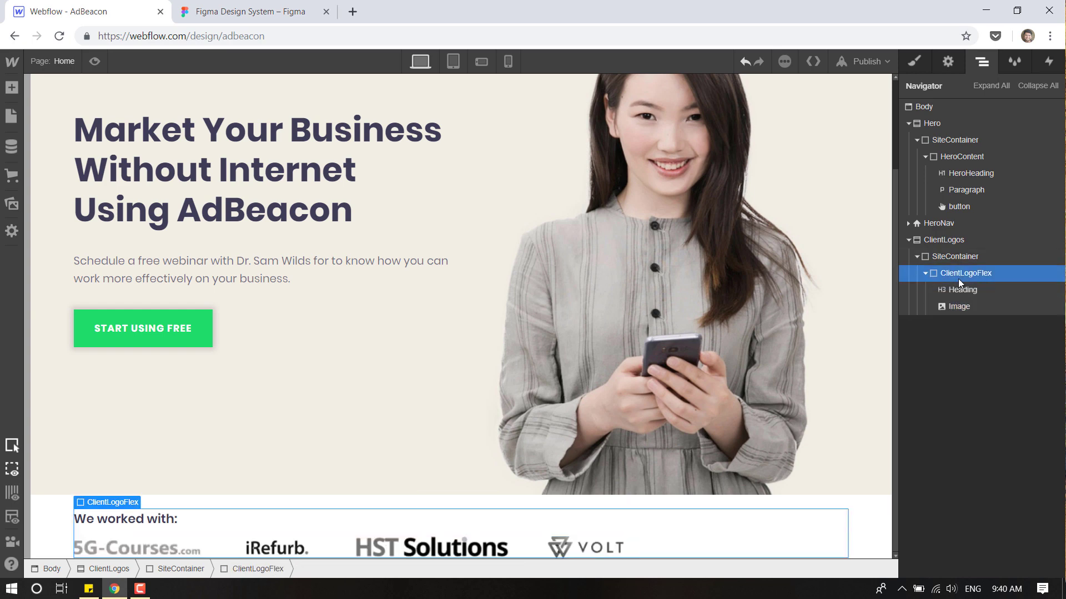
# Make ClientLogoFlex a flex row with items vertically centered and justified to start.
pyautogui.click(914, 61)
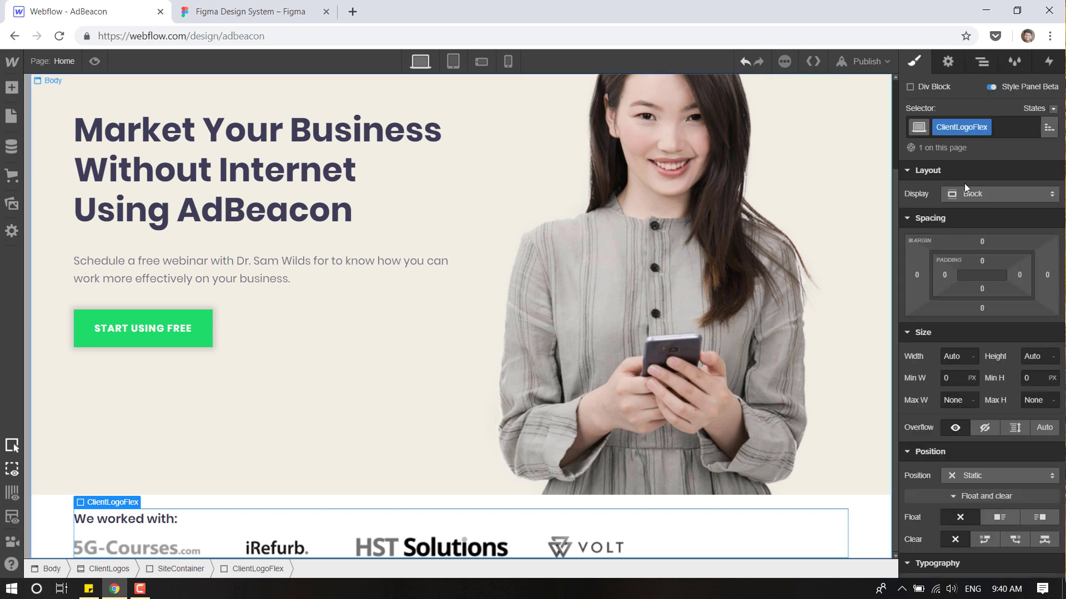
pyautogui.click(993, 191)
pyautogui.click(984, 206)
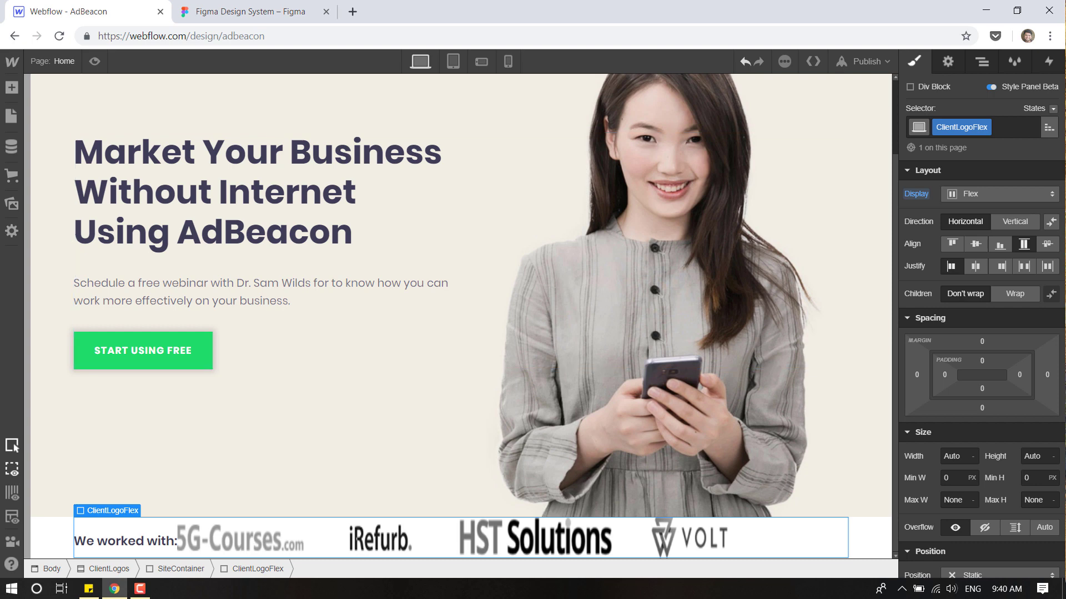
pyautogui.click(976, 245)
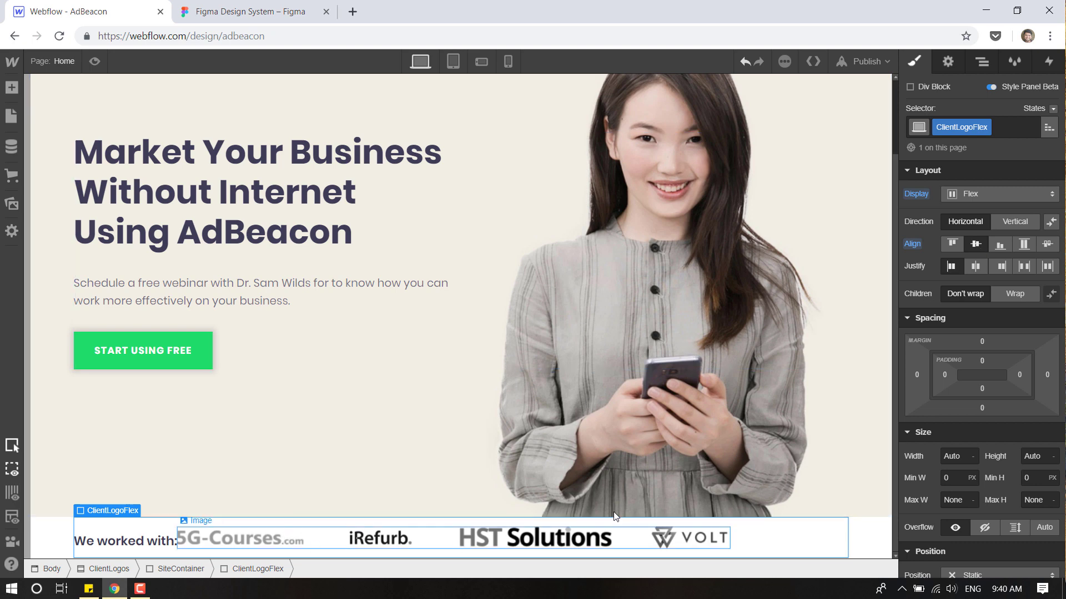
pyautogui.click(975, 269)
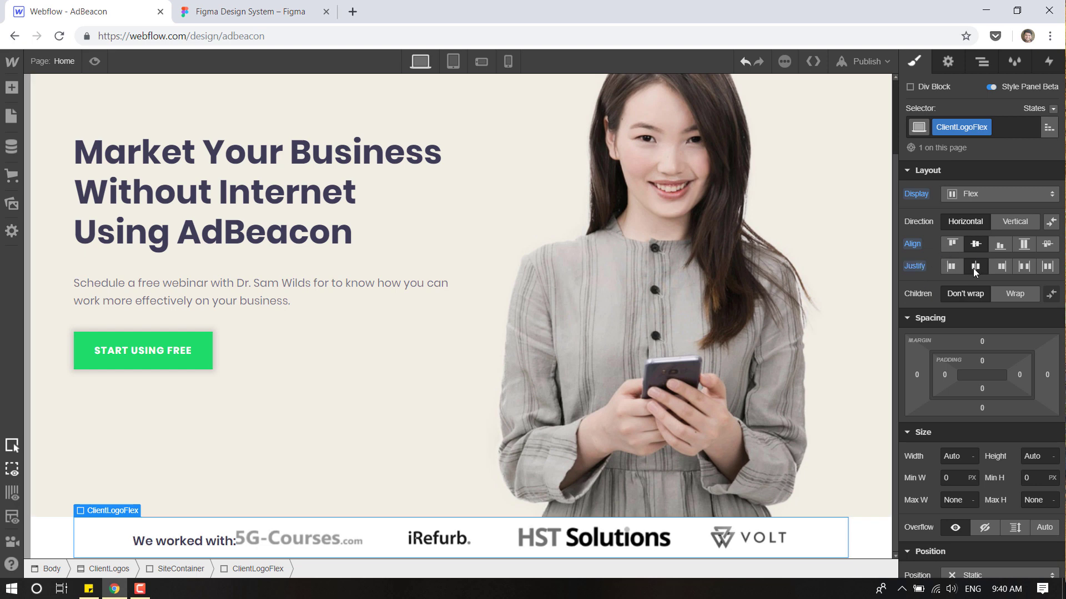
pyautogui.click(954, 270)
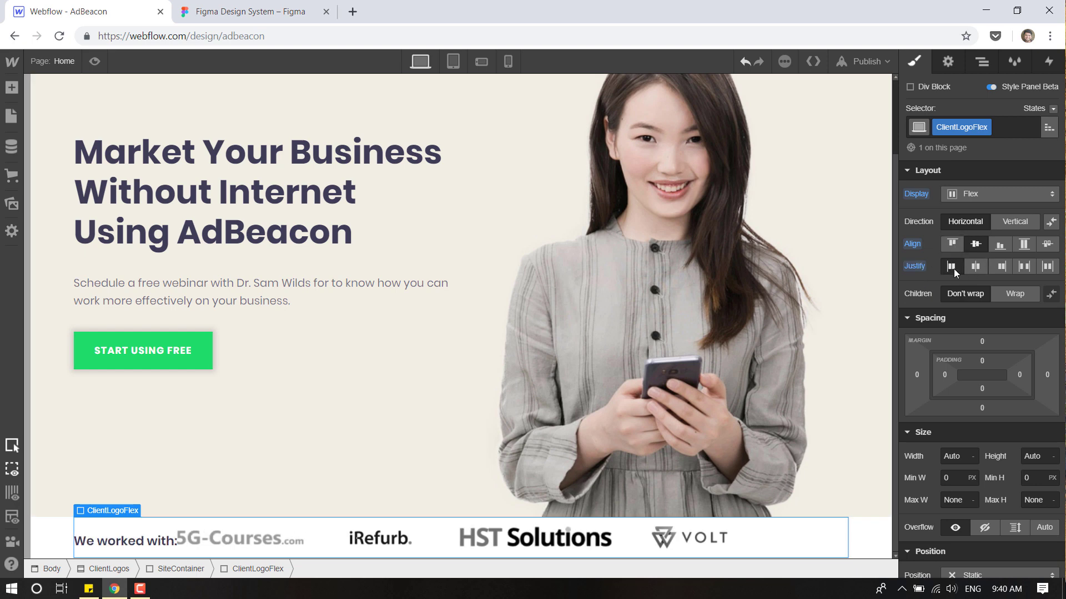
pyautogui.click(567, 534)
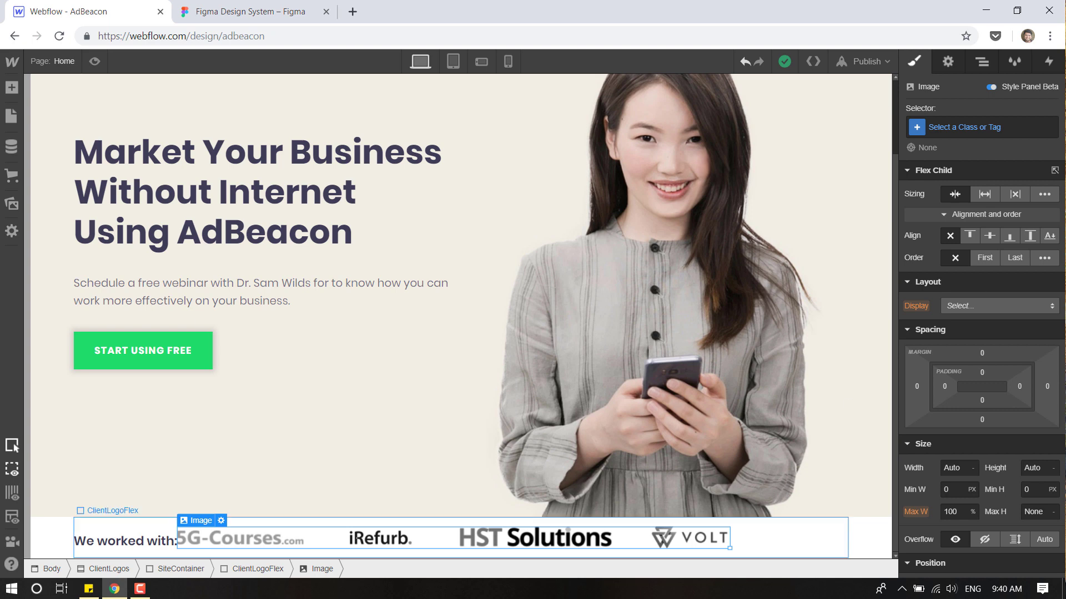
# Give the logos image the class 'logos' and a 46 px left margin, matching the Figma gap.
pyautogui.click(960, 128)
pyautogui.write('logos')
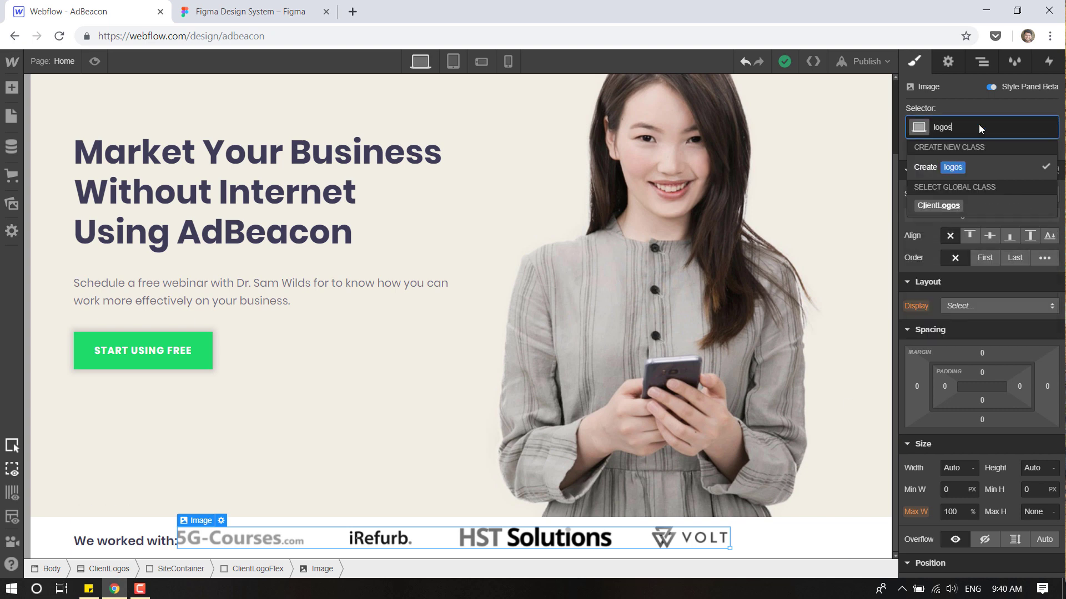
pyautogui.press('Return')
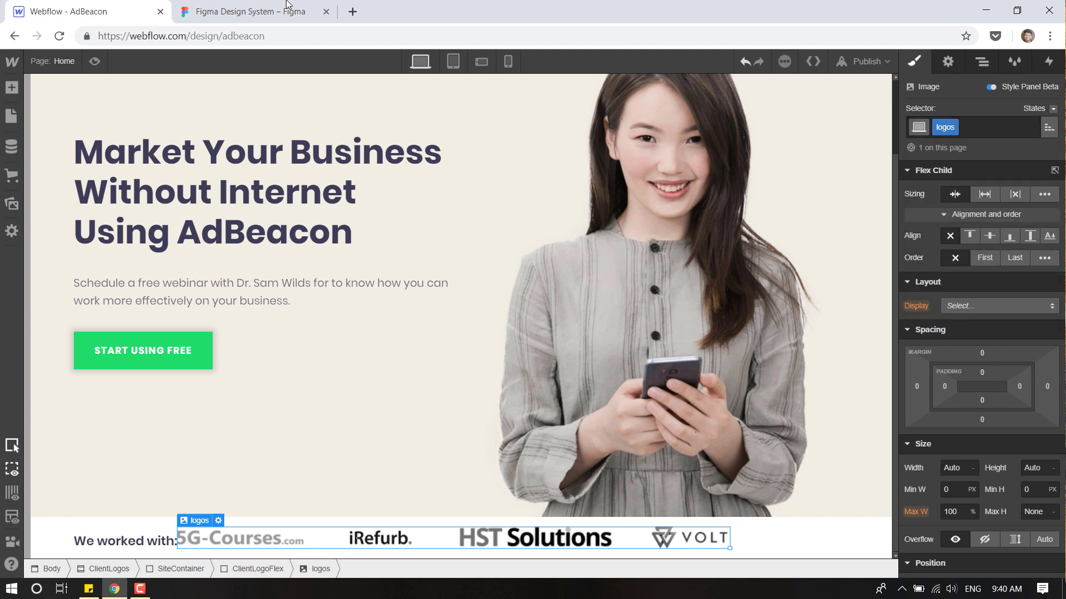
pyautogui.click(286, 8)
pyautogui.click(368, 283)
pyautogui.moveTo(256, 287)
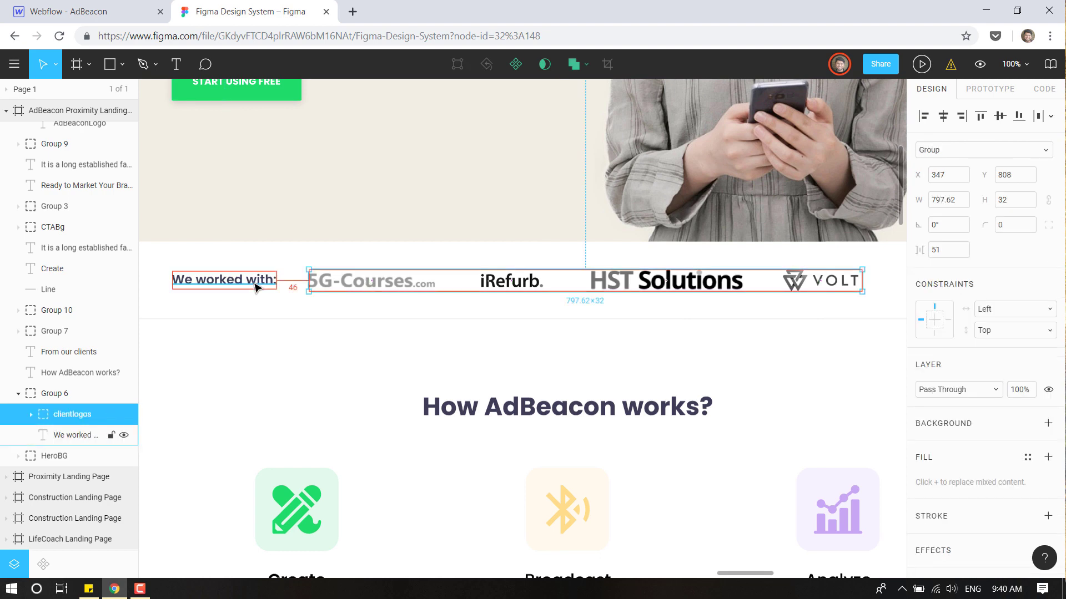
pyautogui.click(83, 10)
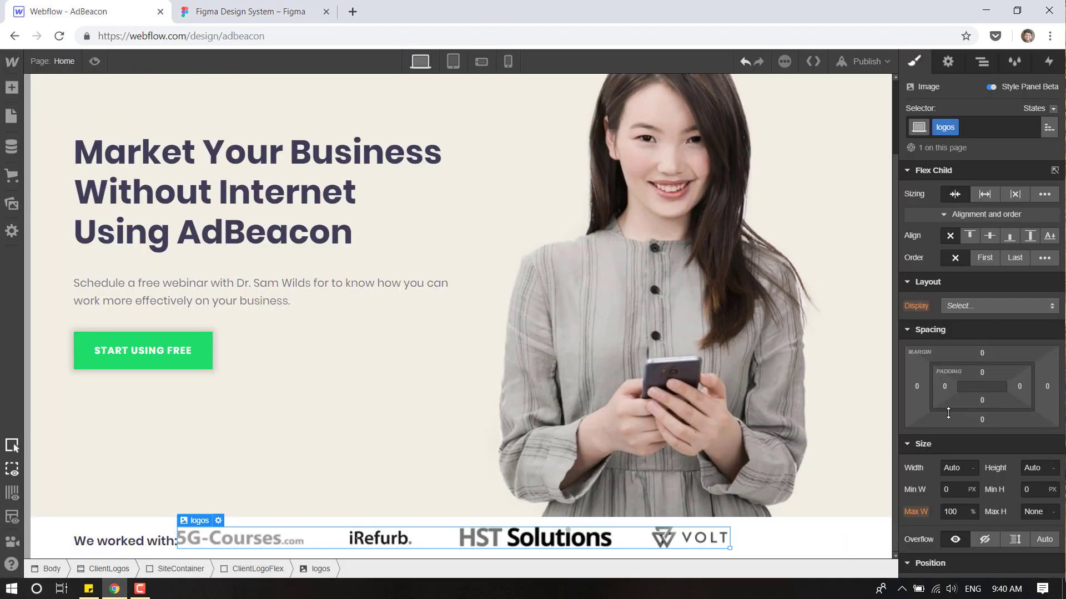
pyautogui.click(917, 386)
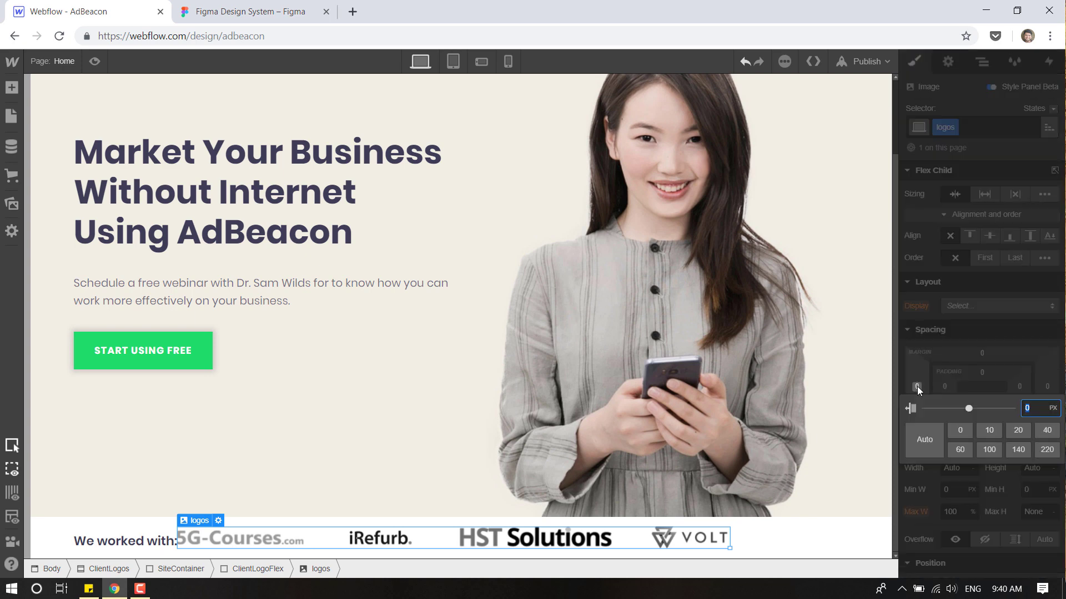
pyautogui.write('46')
pyautogui.press('Return')
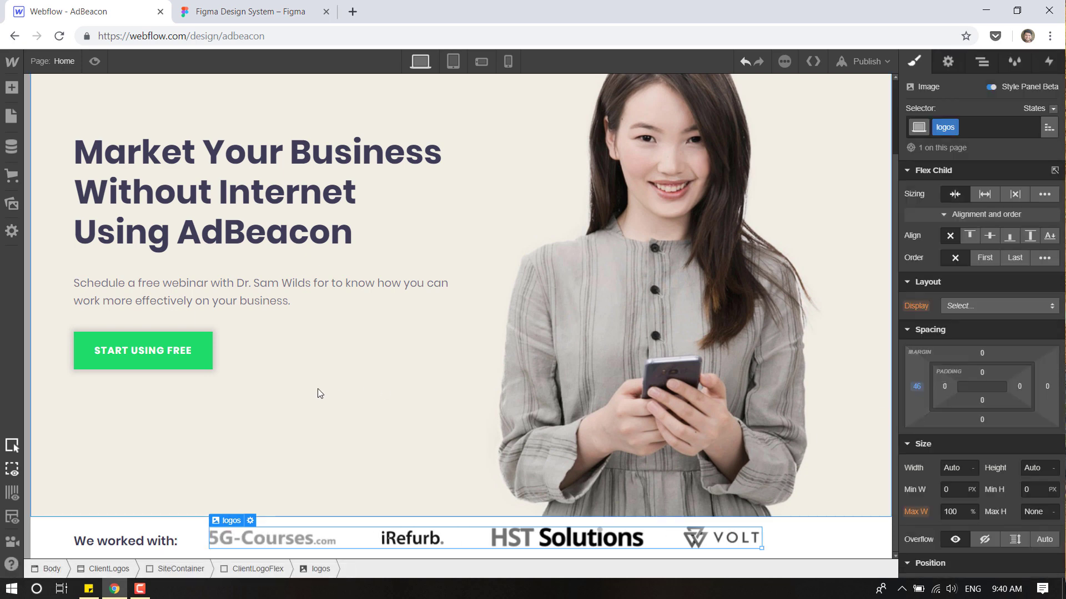
# Set the 'We worked with:' heading's top and bottom margins to 0.
pyautogui.click(156, 542)
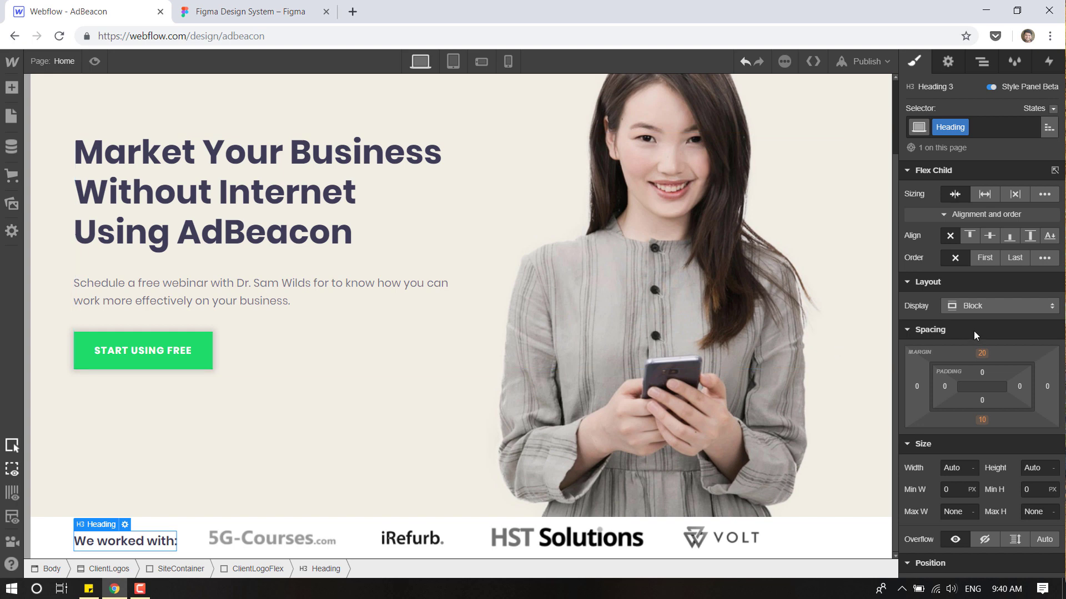
pyautogui.click(987, 358)
pyautogui.click(968, 399)
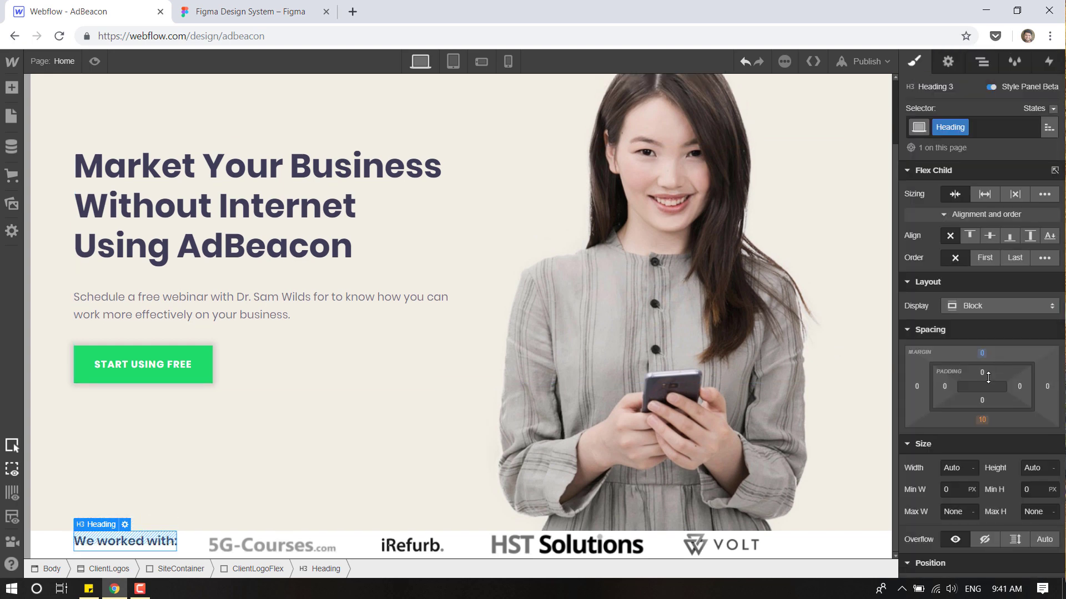
pyautogui.click(978, 422)
pyautogui.click(952, 459)
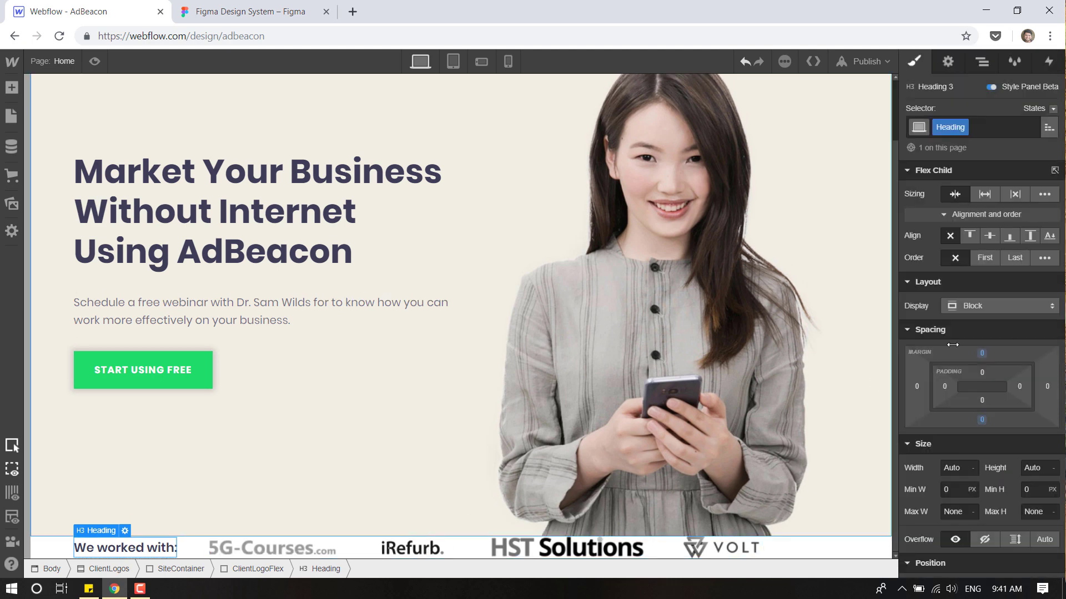
pyautogui.click(982, 61)
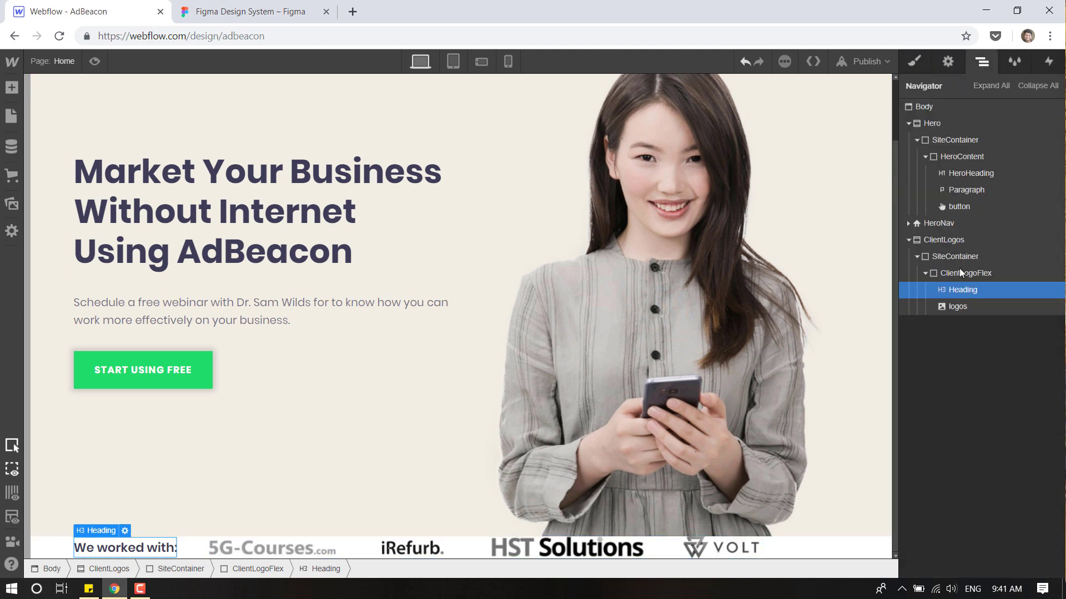
# Measure the logo strip spacing in Figma and give ClientLogos 40 px of top padding.
pyautogui.click(961, 248)
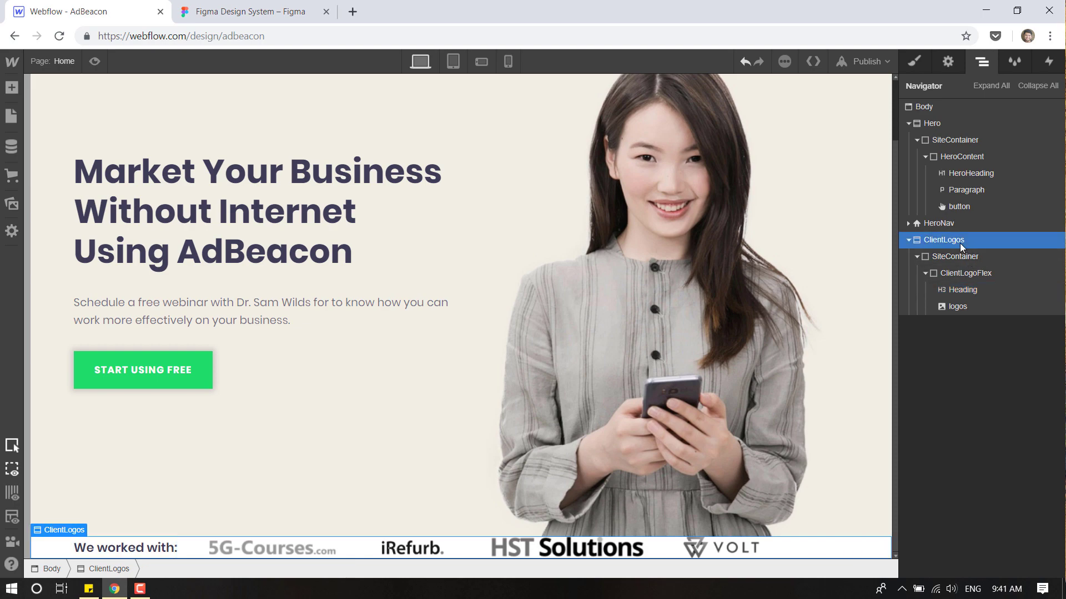
pyautogui.click(187, 11)
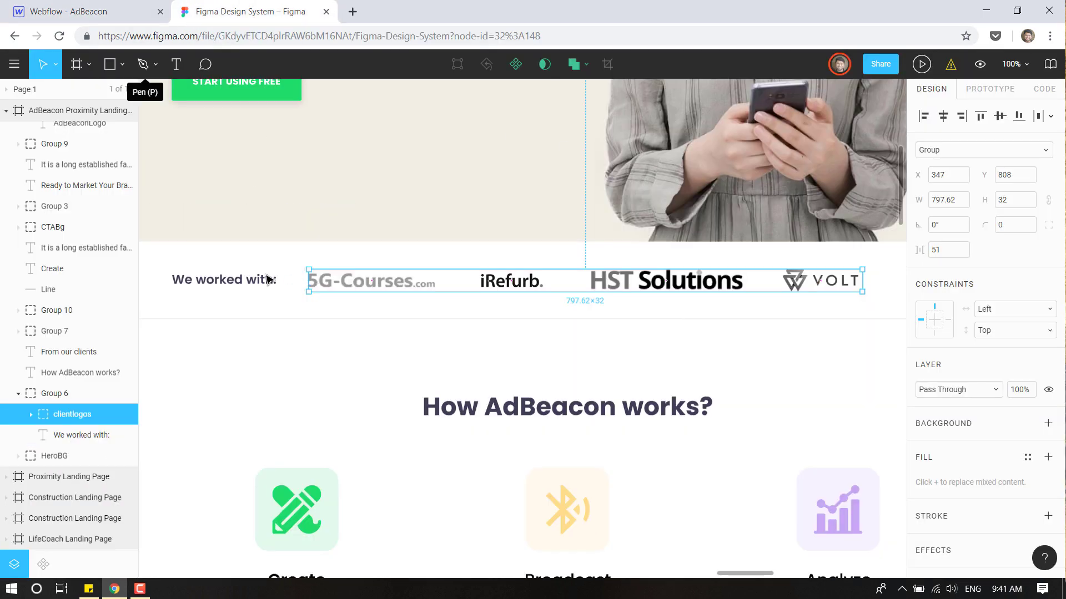
pyautogui.click(238, 278)
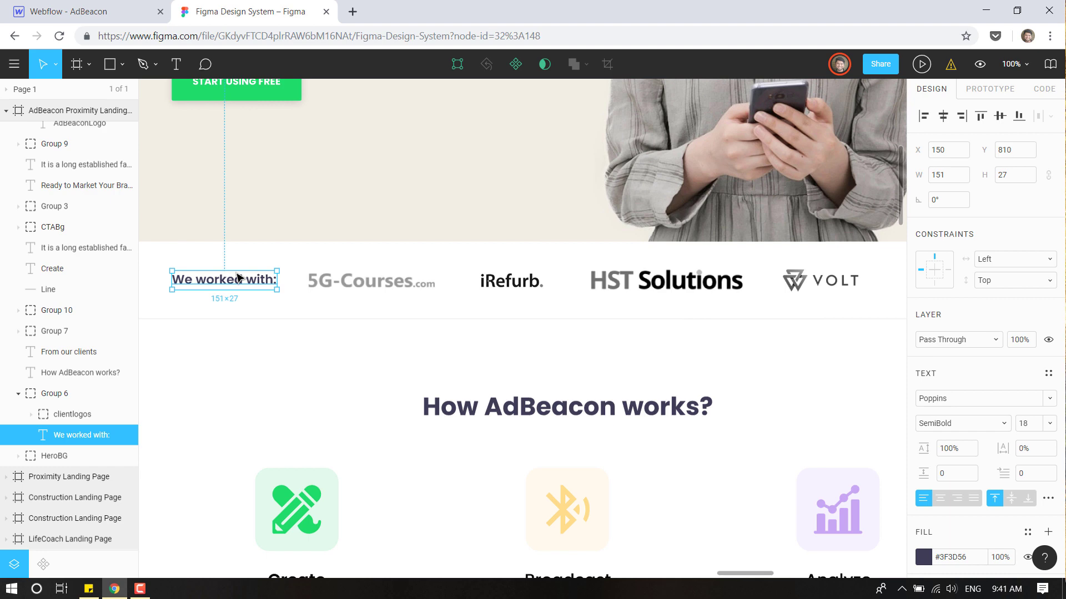
pyautogui.press('alt')
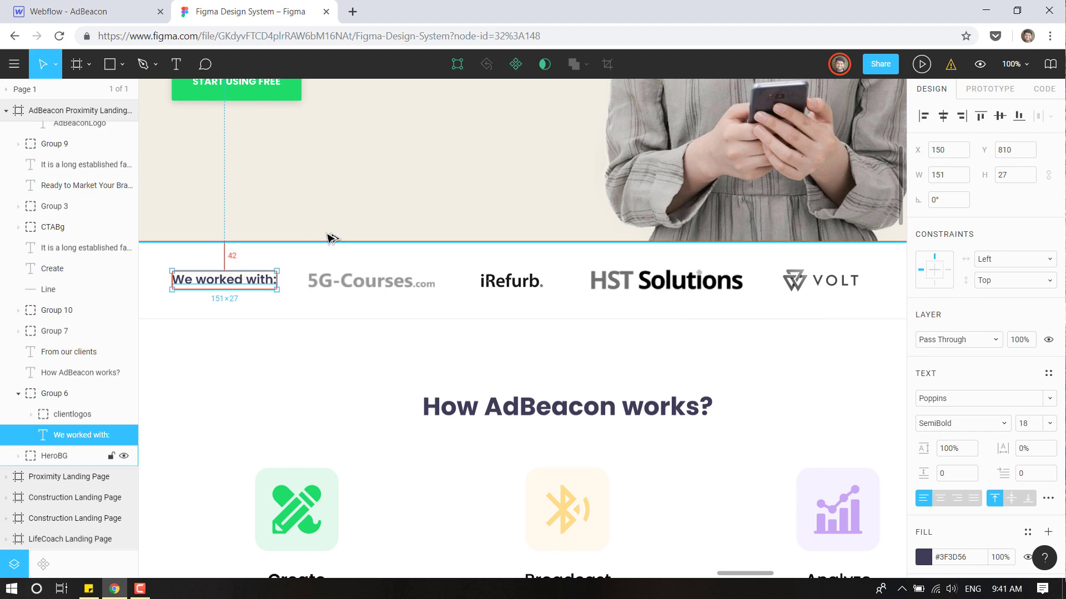
pyautogui.click(392, 286)
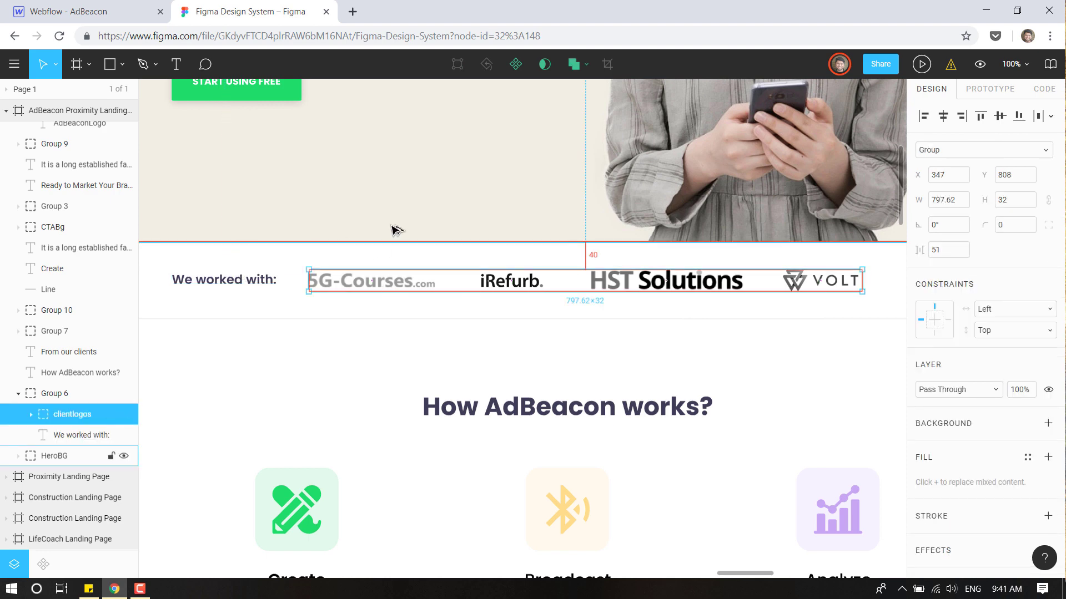
pyautogui.click(109, 11)
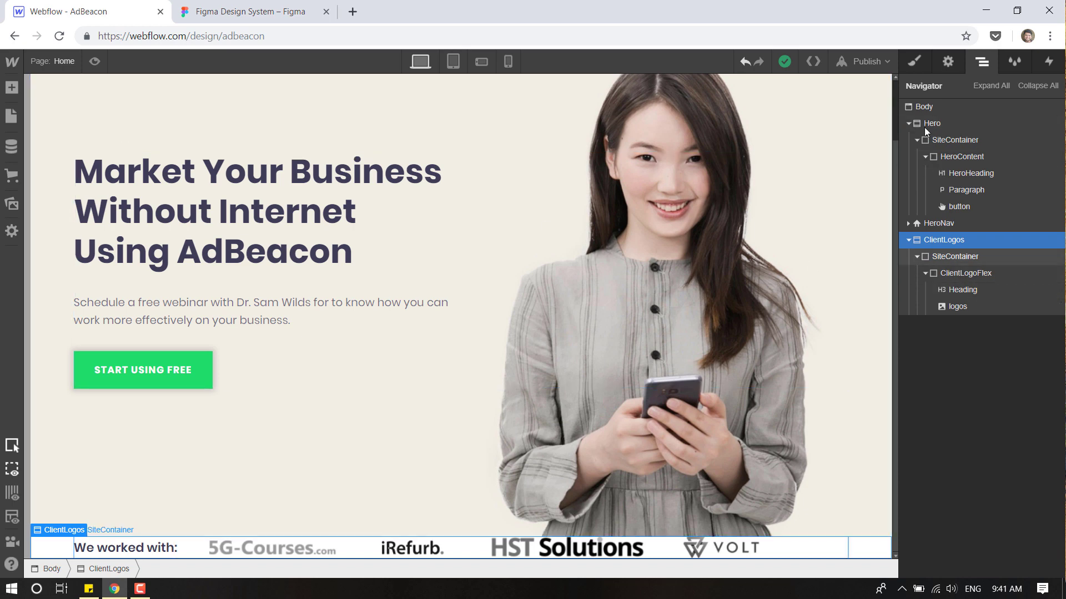
pyautogui.click(914, 61)
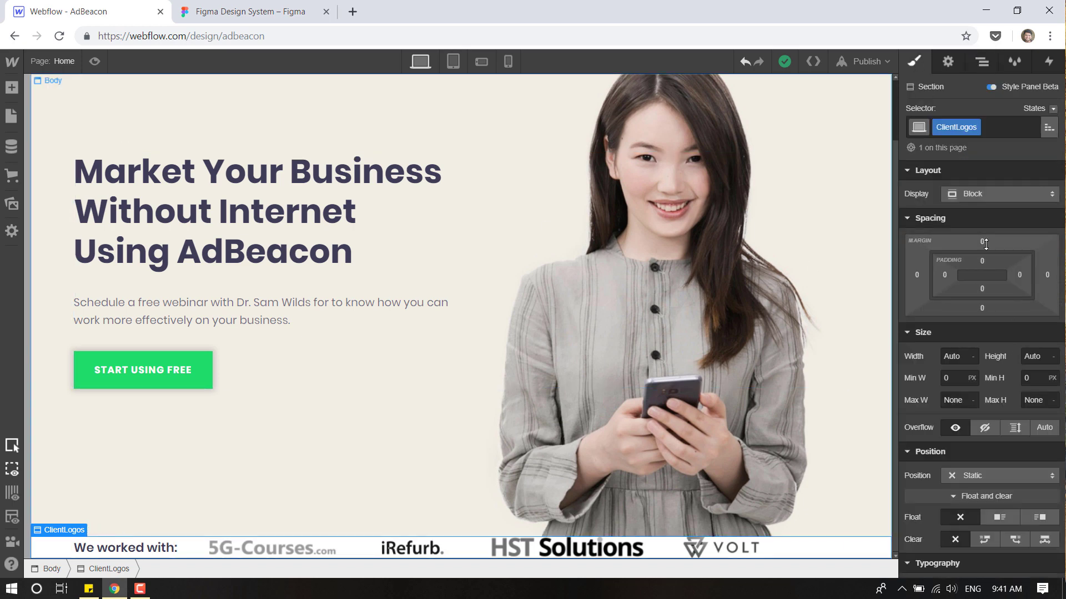
pyautogui.click(981, 261)
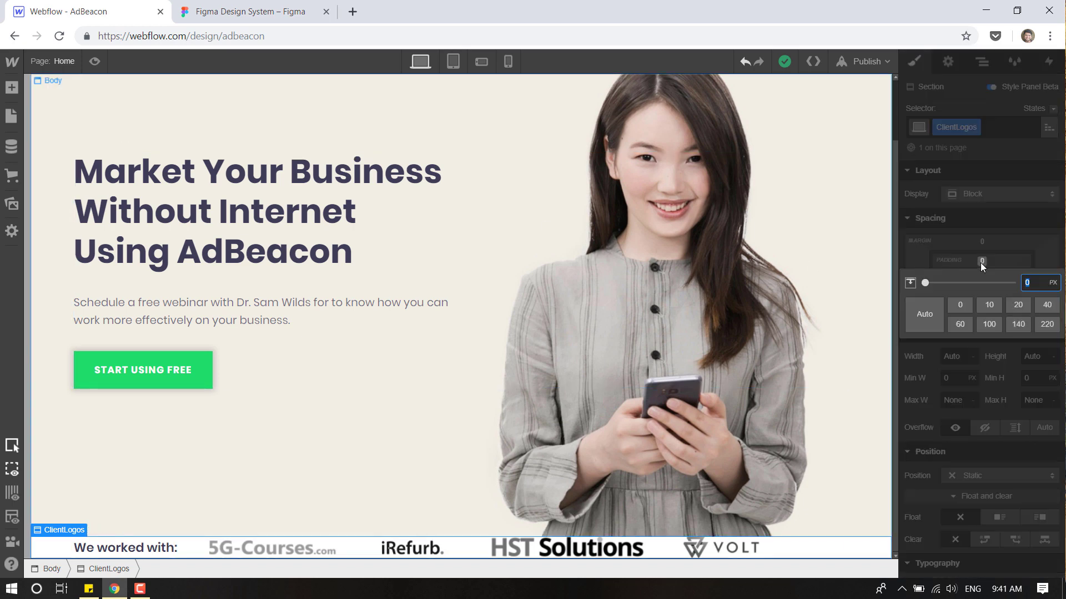
pyautogui.write('40')
pyautogui.press('Return')
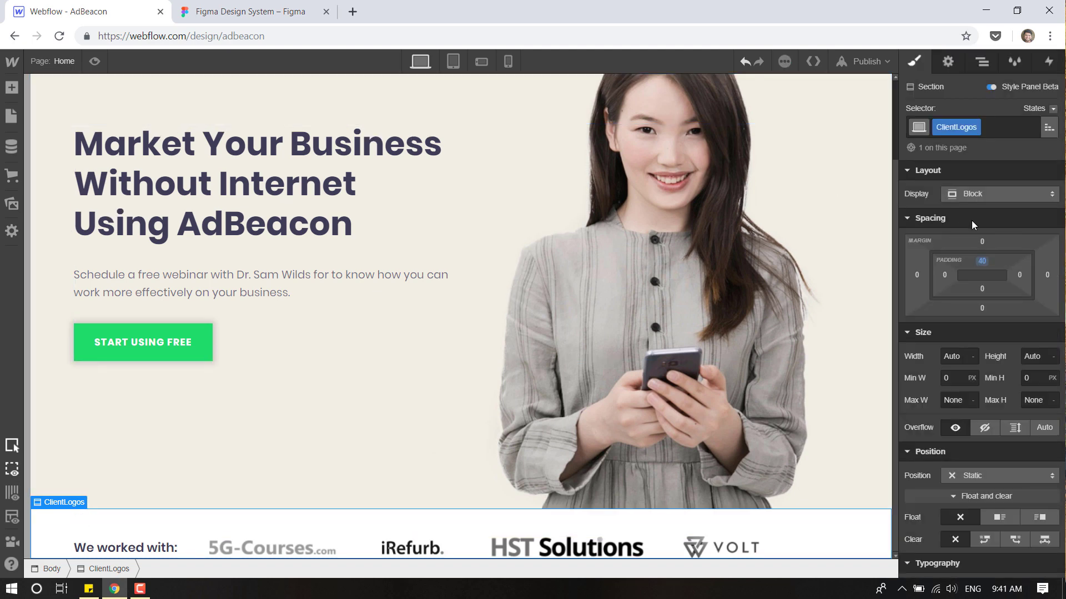
# Collapse the SiteContainer in the Navigator and look over the Figma design again.
pyautogui.click(981, 61)
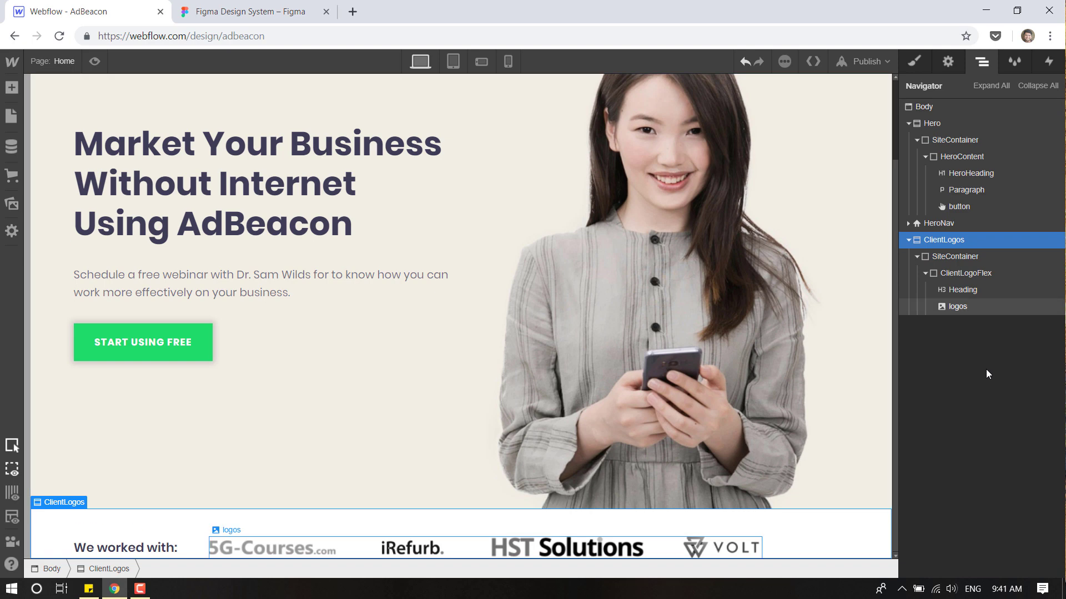
pyautogui.click(917, 257)
pyautogui.click(249, 11)
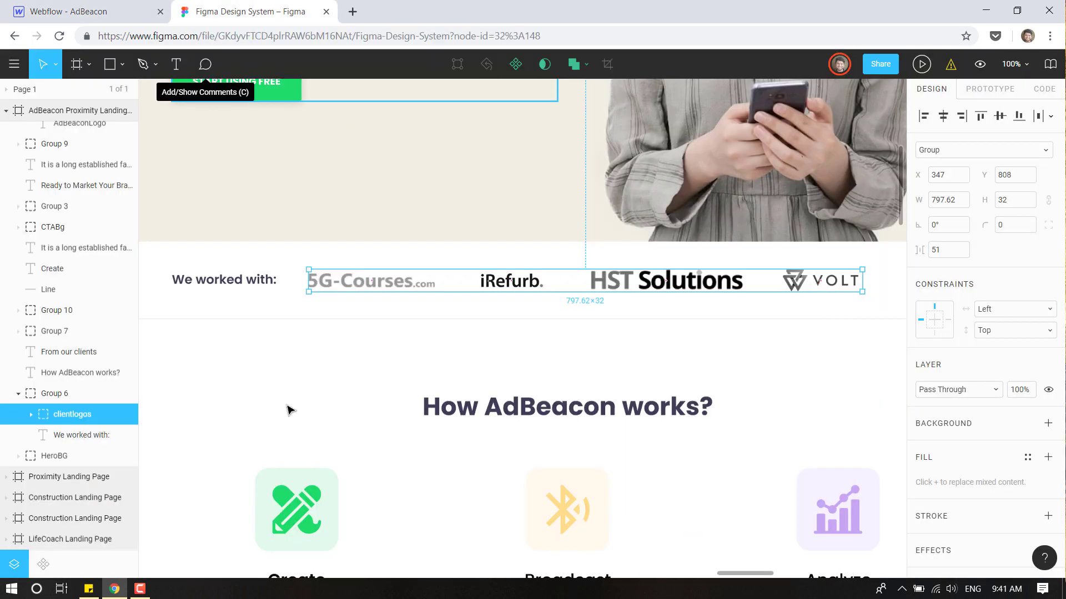
pyautogui.moveTo(486, 334); pyautogui.dragTo(685, 345)
pyautogui.hscroll(-5, 506, 335)
pyautogui.hscroll(10, 333, 339)
pyautogui.hscroll(-4, 546, 346)
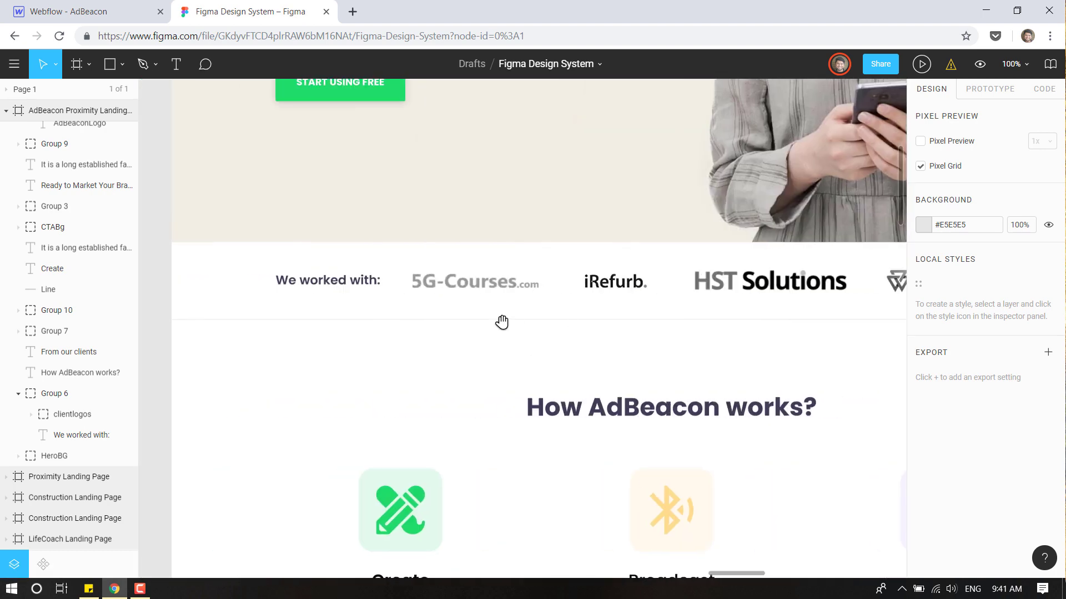
pyautogui.click(86, 6)
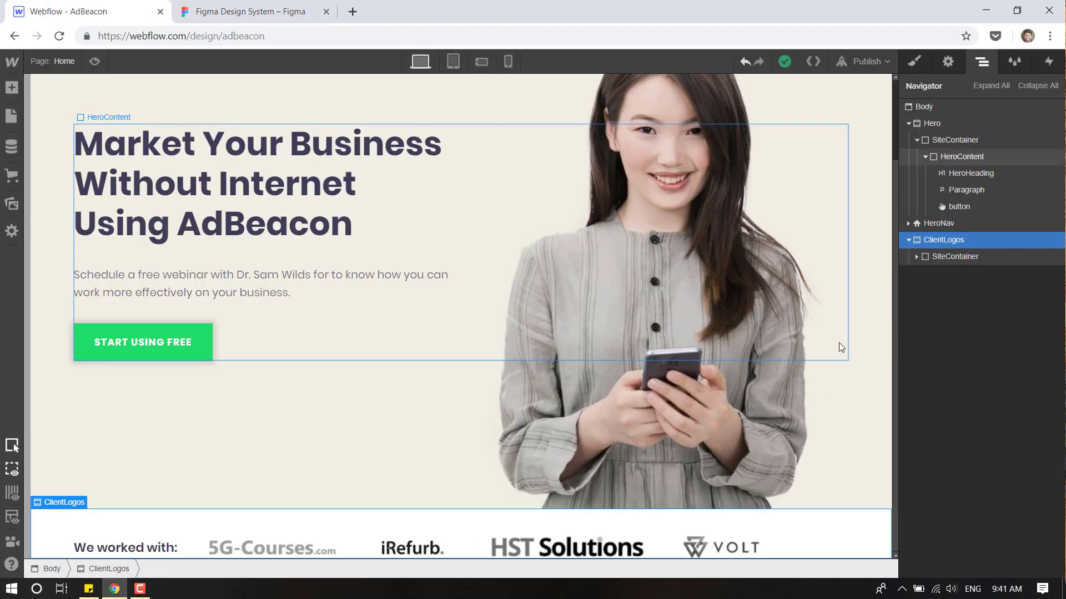
# Add a Div Block inside ClientLogos and give it the class ClientLogoLine.
pyautogui.click(11, 87)
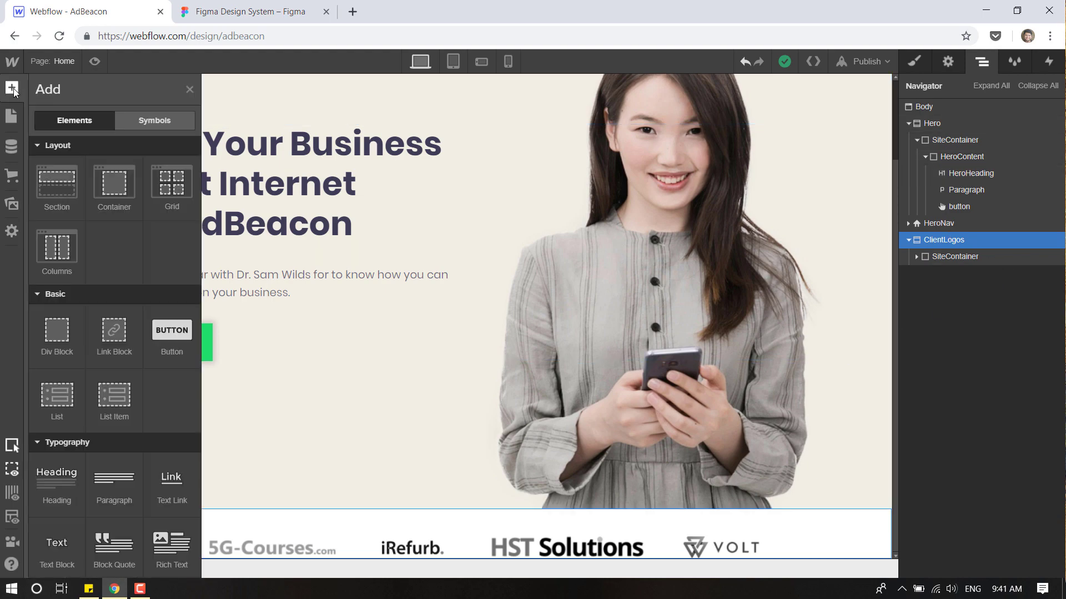
pyautogui.moveTo(57, 338); pyautogui.dragTo(966, 314)
pyautogui.click(914, 61)
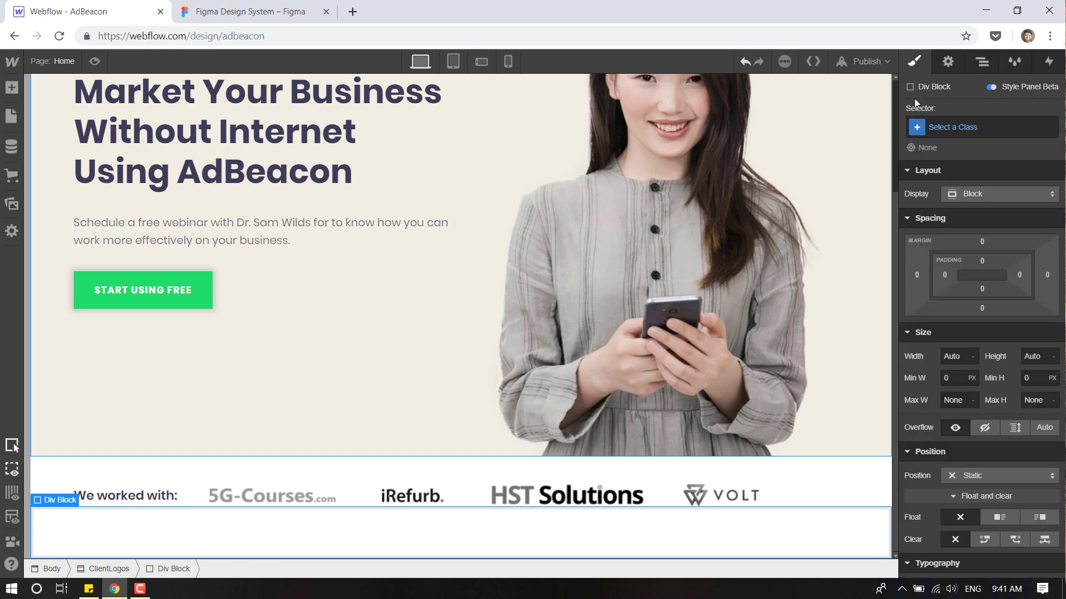
pyautogui.click(978, 129)
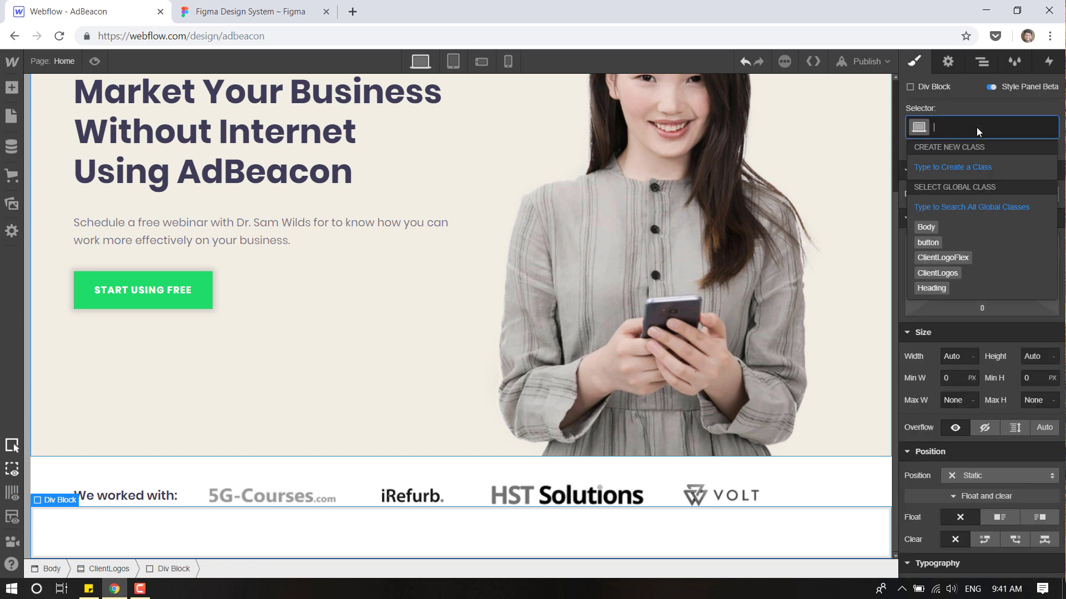
pyautogui.write('Client')
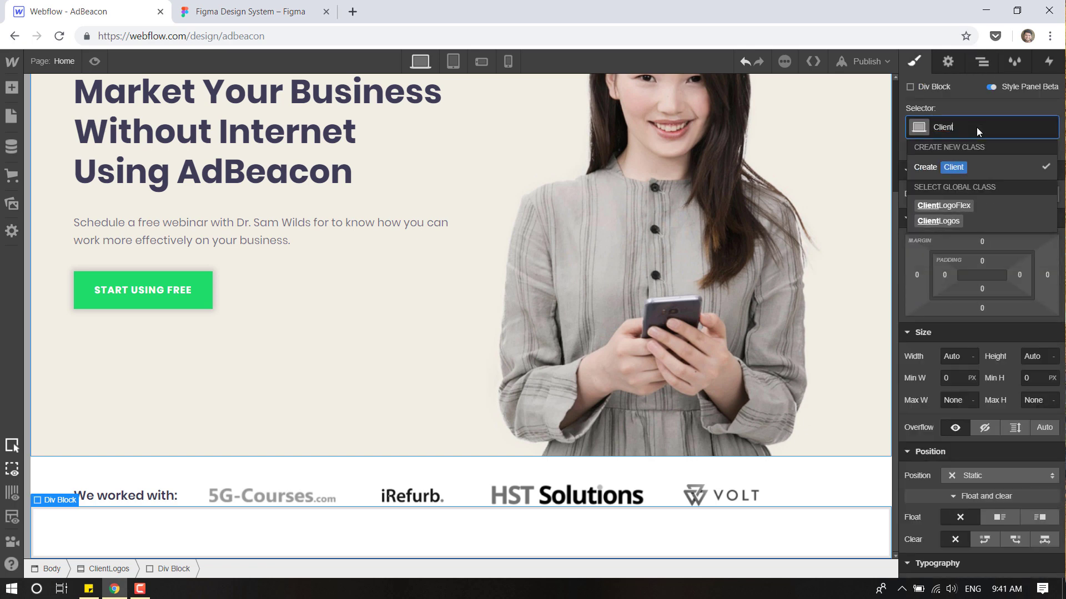
pyautogui.write('LogoLine')
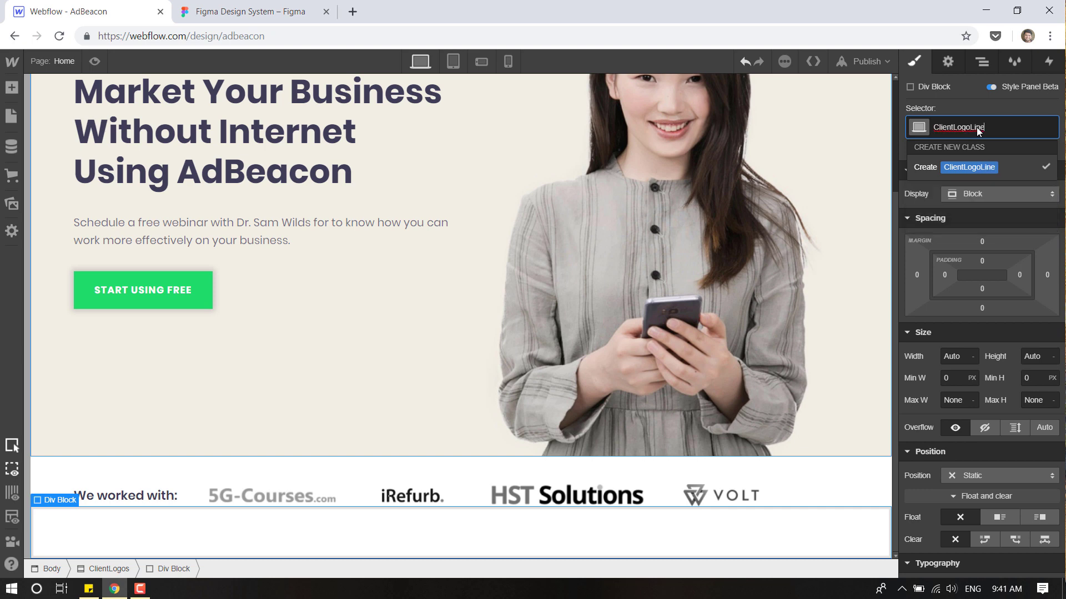
pyautogui.press('Return')
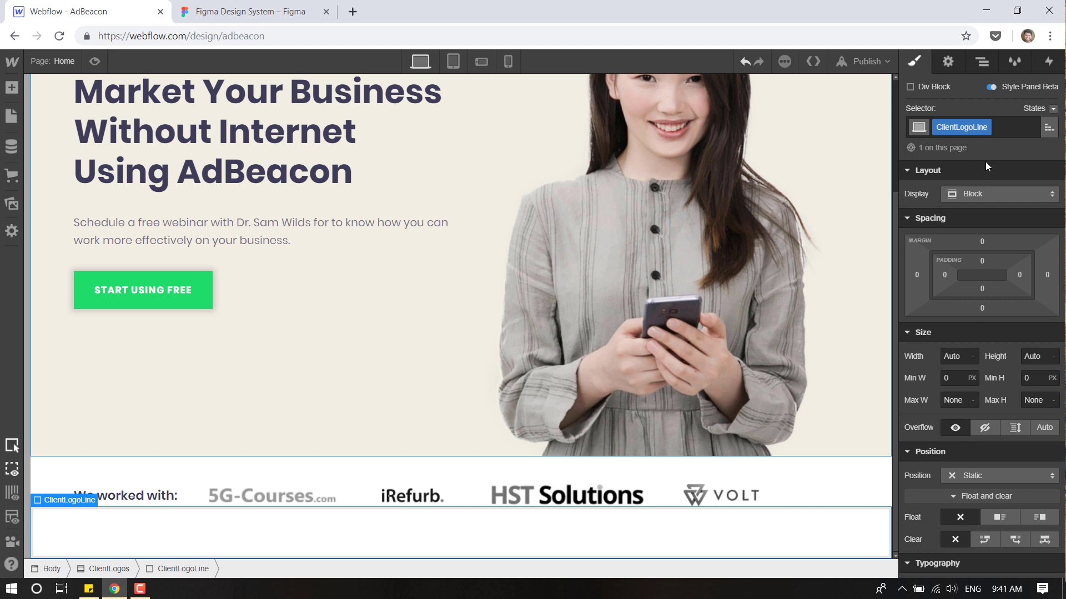
# Inspect the divider line's size and stroke in the Figma design.
pyautogui.click(982, 61)
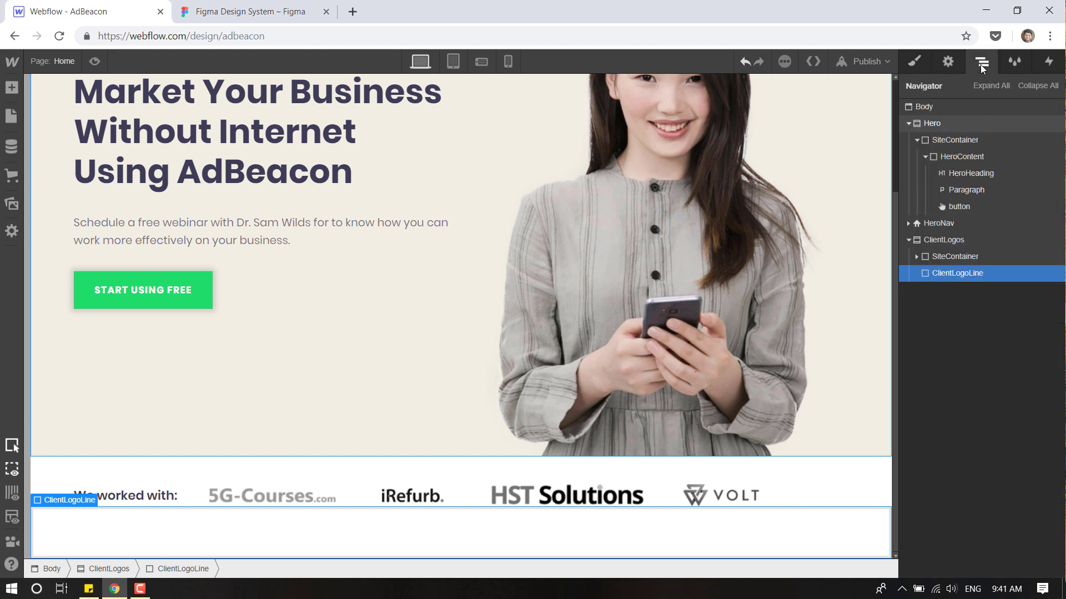
pyautogui.click(916, 61)
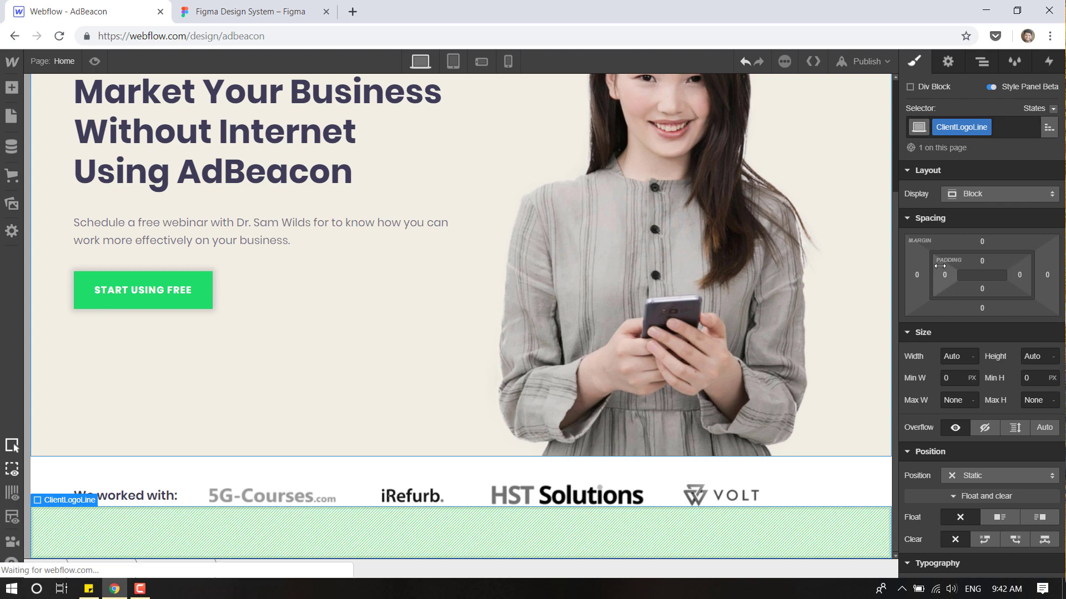
pyautogui.click(250, 11)
pyautogui.click(396, 321)
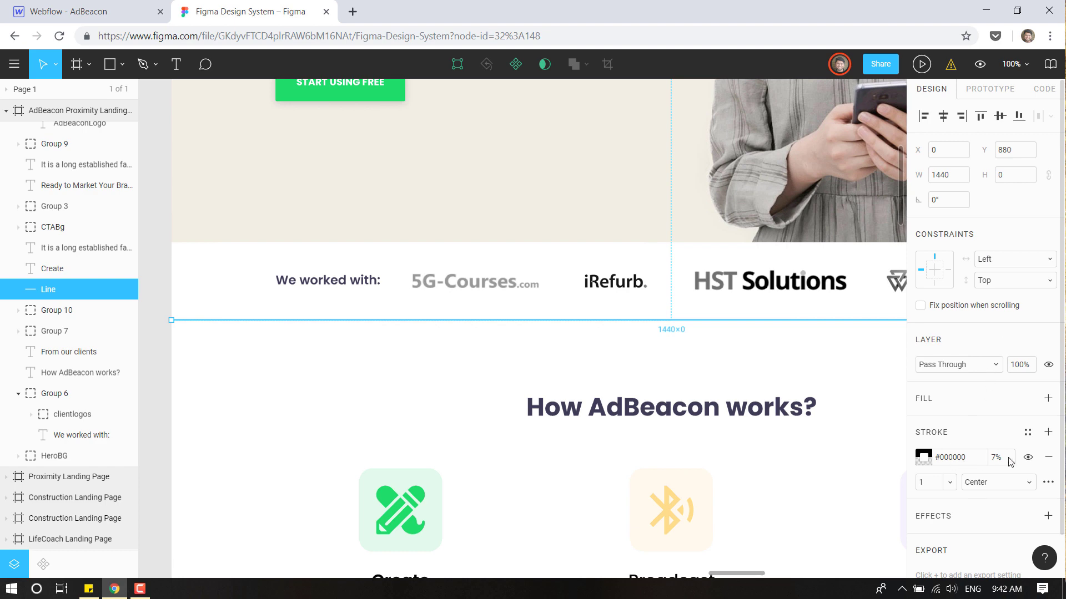
pyautogui.click(78, 12)
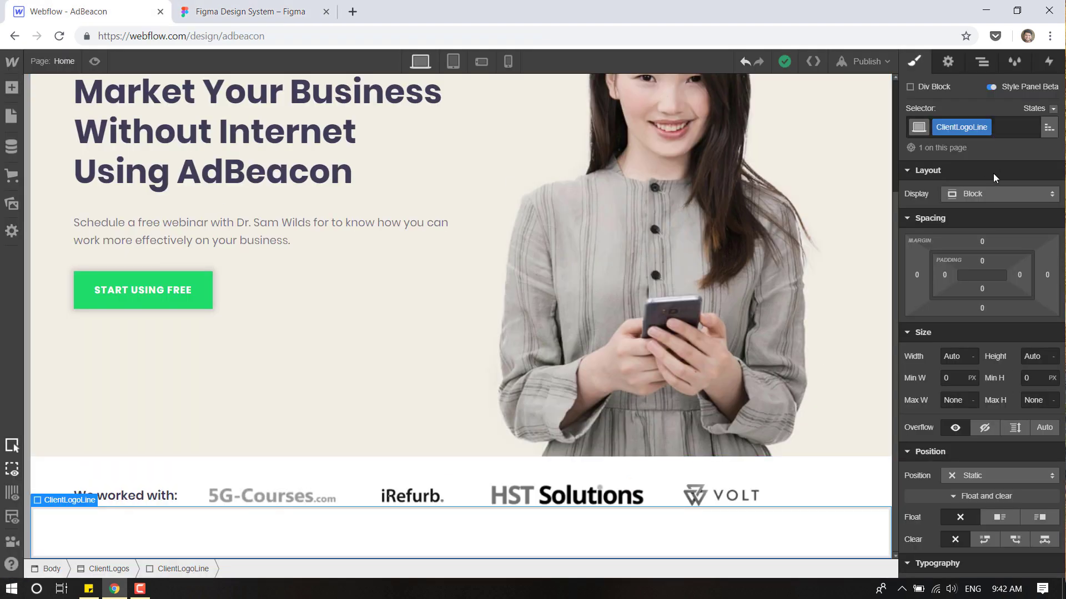
# Set ClientLogoLine's height to 1 px and width to 100vw.
pyautogui.click(1041, 359)
pyautogui.write('1')
pyautogui.press('Return')
pyautogui.click(956, 357)
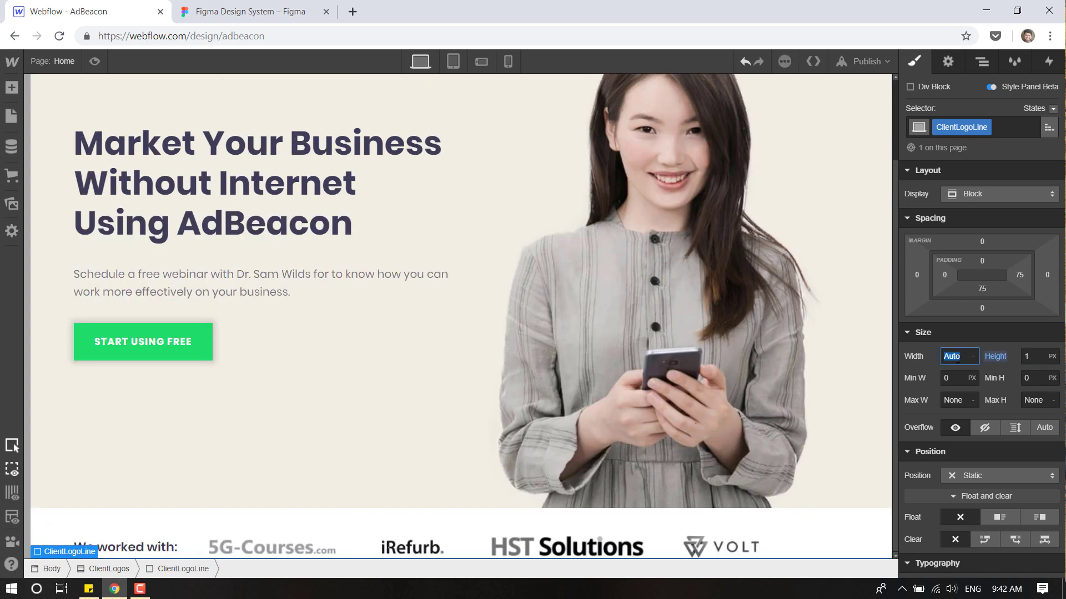
pyautogui.write('100vw')
pyautogui.press('Return')
# Fill ClientLogoLine's background with black at 7% opacity.
pyautogui.scroll(-10, 957, 358)
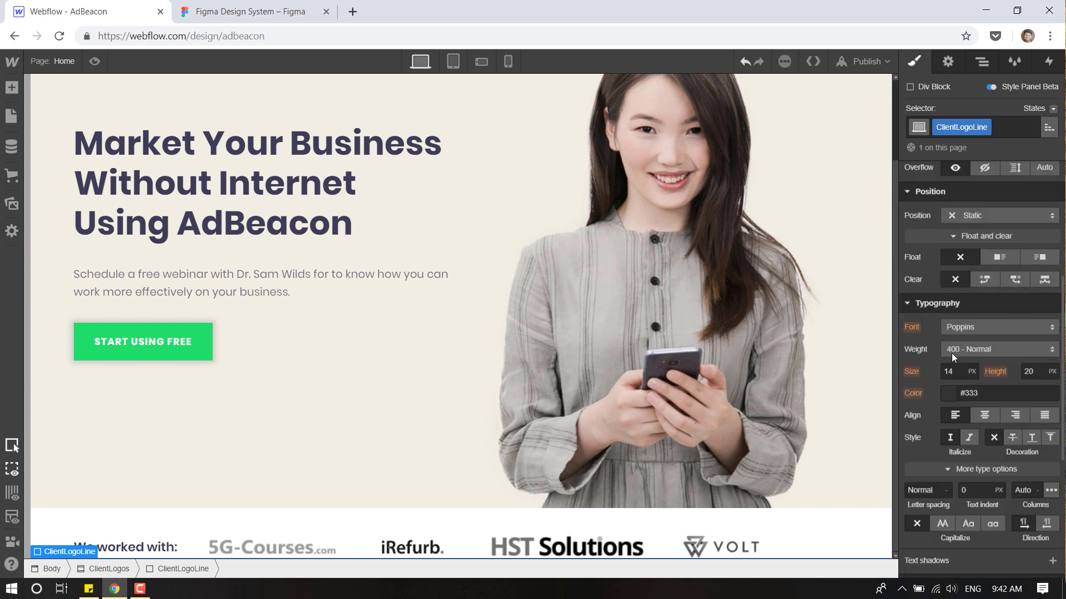
pyautogui.click(948, 458)
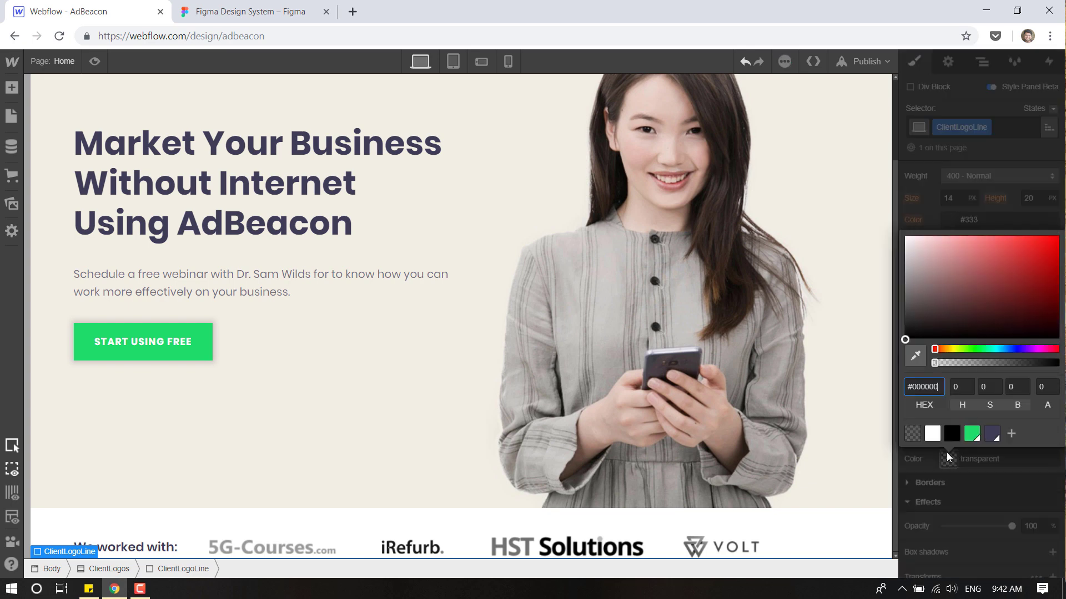
pyautogui.click(953, 434)
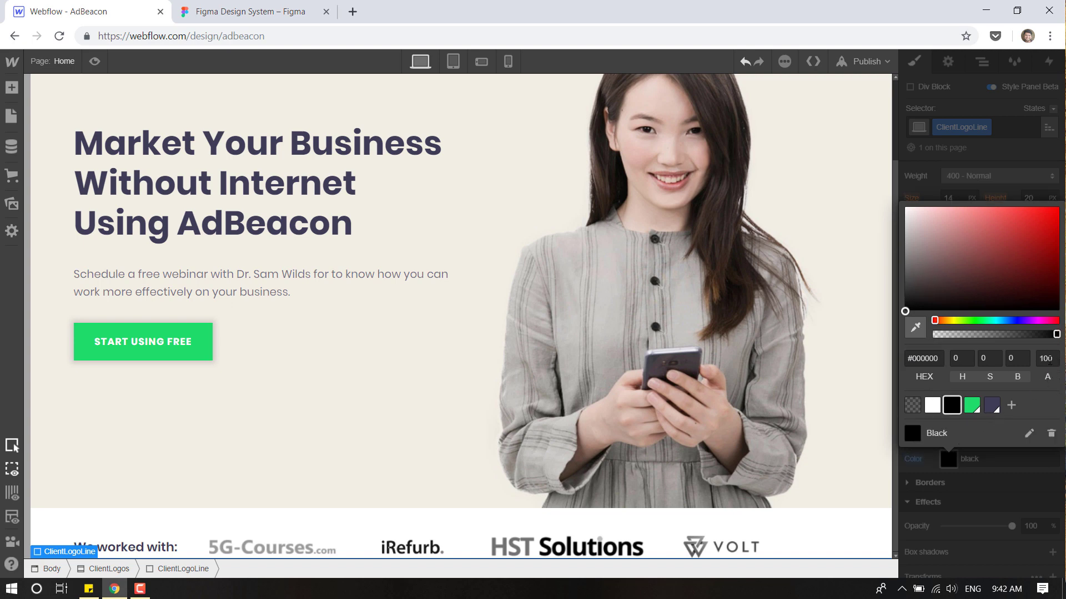
pyautogui.click(1046, 359)
pyautogui.click(1019, 500)
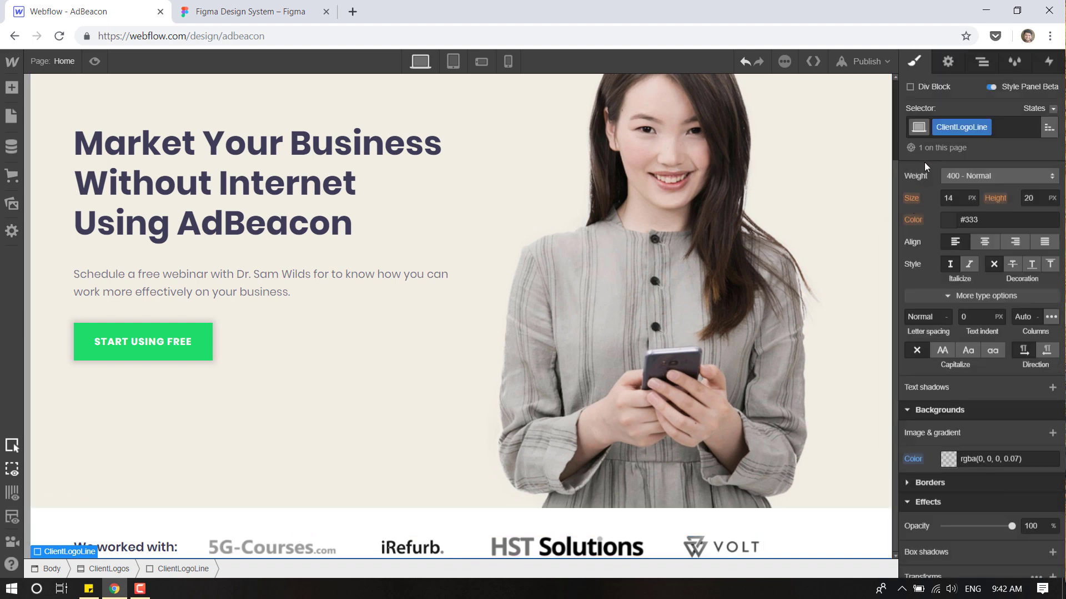
pyautogui.click(980, 61)
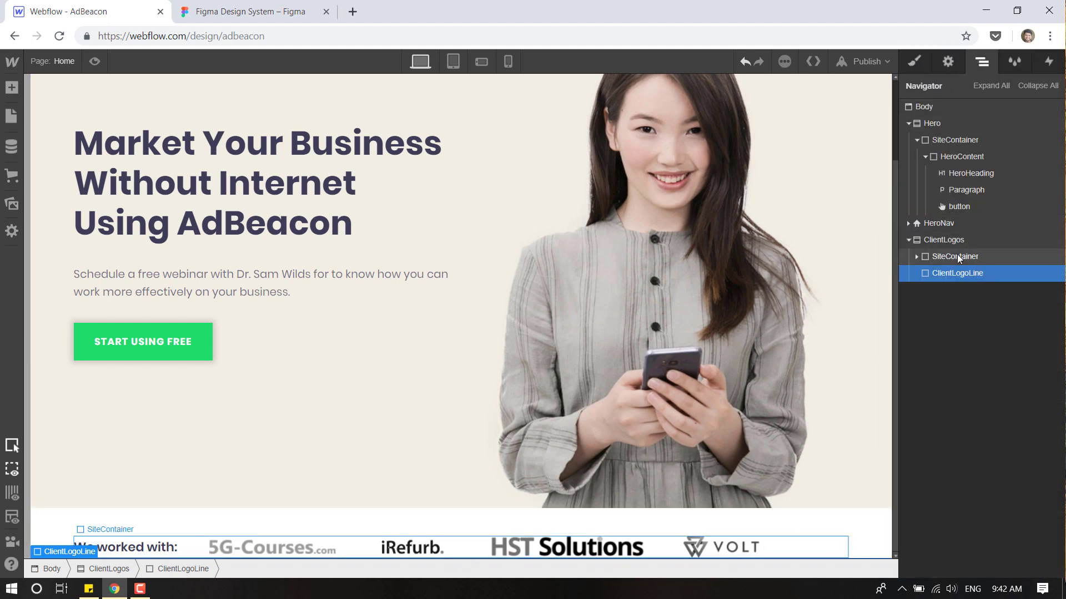
# Give the ClientLogoFlex row 40 px of bottom padding and preview the page.
pyautogui.keyDown('alt'); pyautogui.click(916, 257); pyautogui.keyUp('alt')
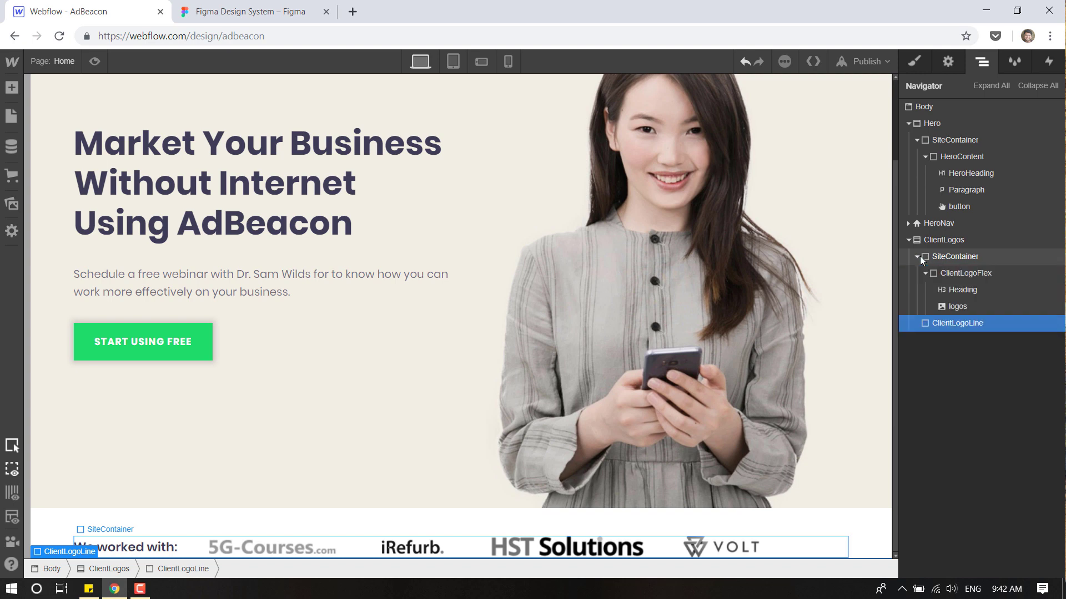
pyautogui.click(954, 274)
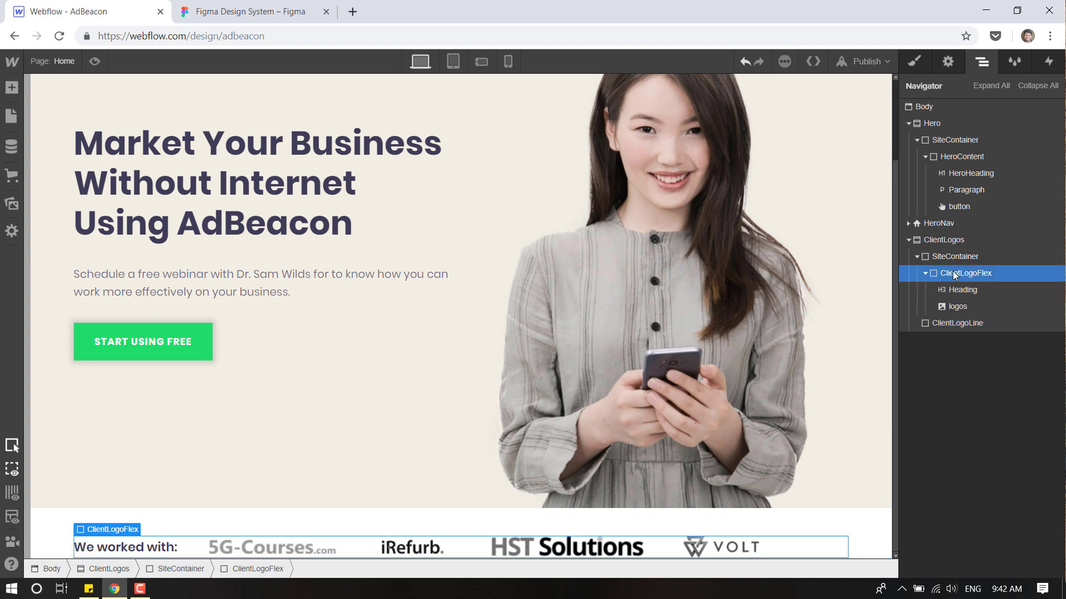
pyautogui.click(914, 61)
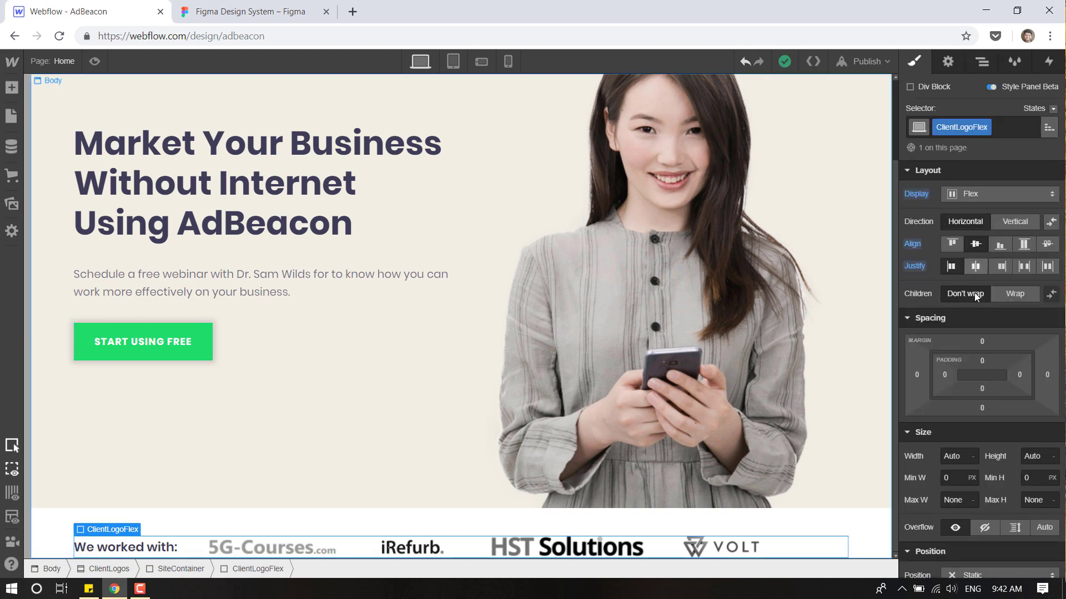
pyautogui.click(982, 390)
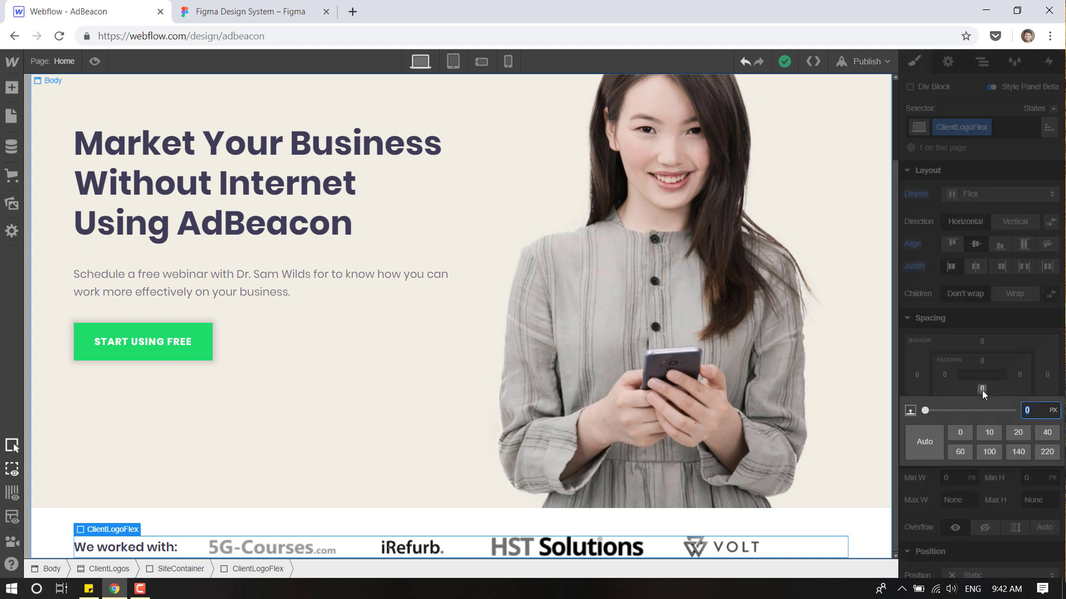
pyautogui.press('Return')
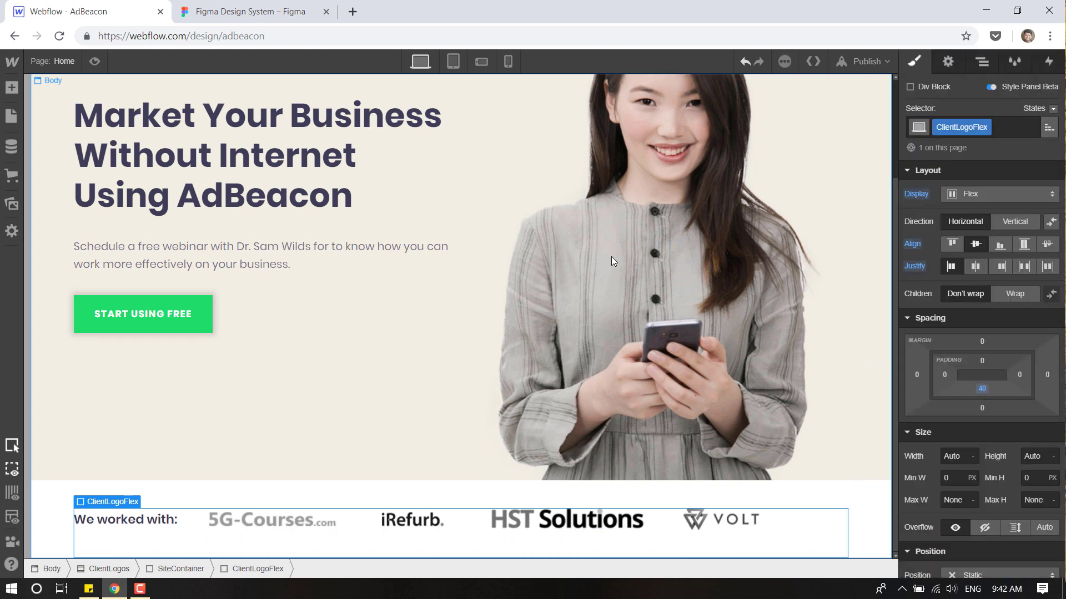
pyautogui.click(86, 67)
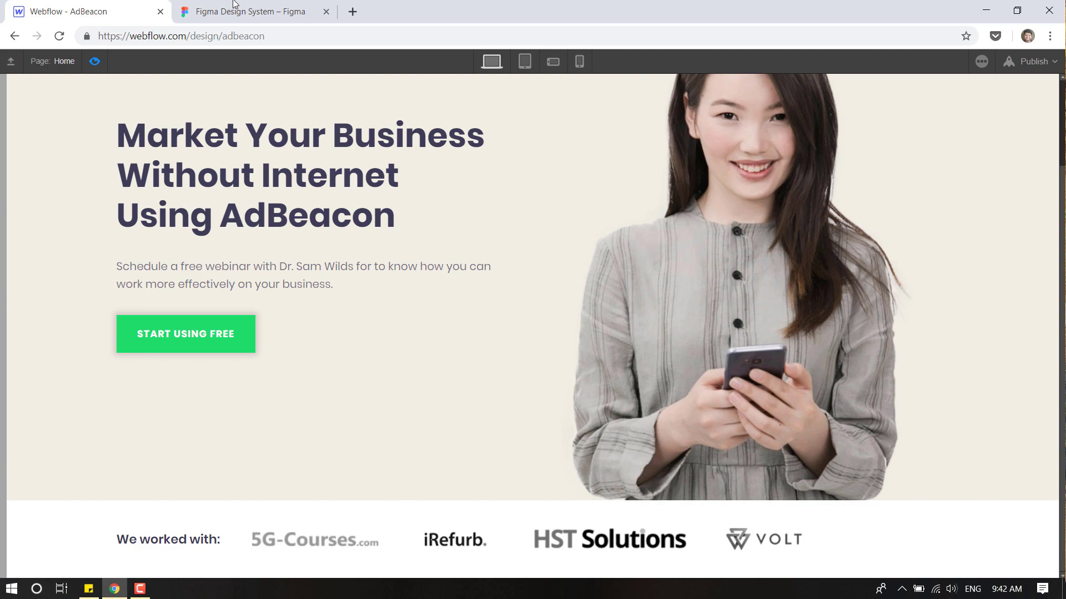
# Scroll through the Webflow preview and compare it against the Figma design.
pyautogui.click(234, 5)
pyautogui.click(97, 5)
pyautogui.scroll(2, 528, 335)
pyautogui.scroll(-2, 528, 335)
pyautogui.scroll(2, 528, 333)
pyautogui.scroll(-2, 446, 316)
pyautogui.scroll(2, 361, 294)
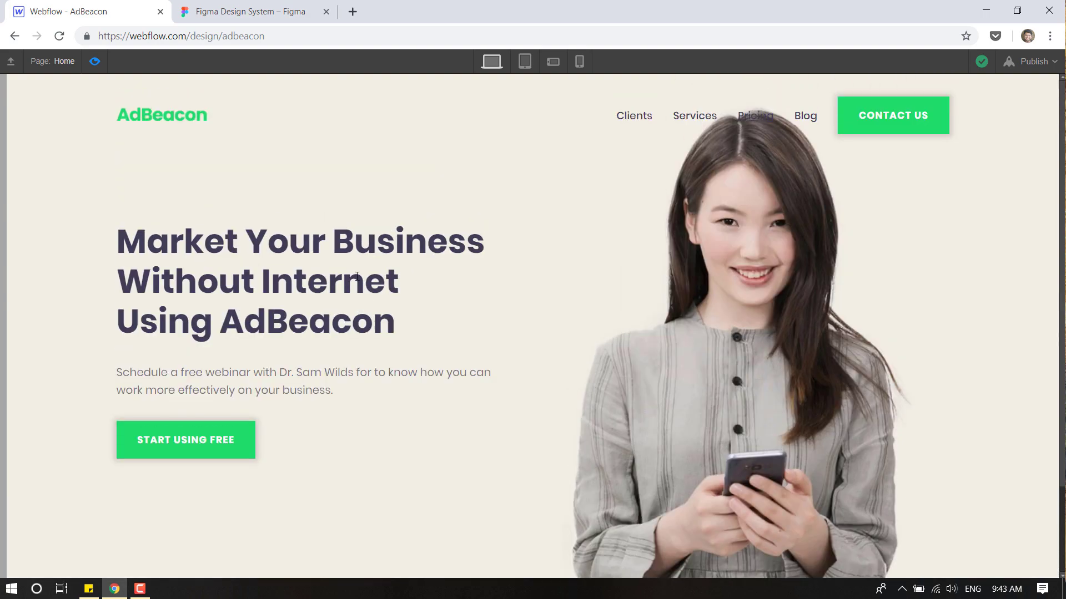
pyautogui.click(247, 10)
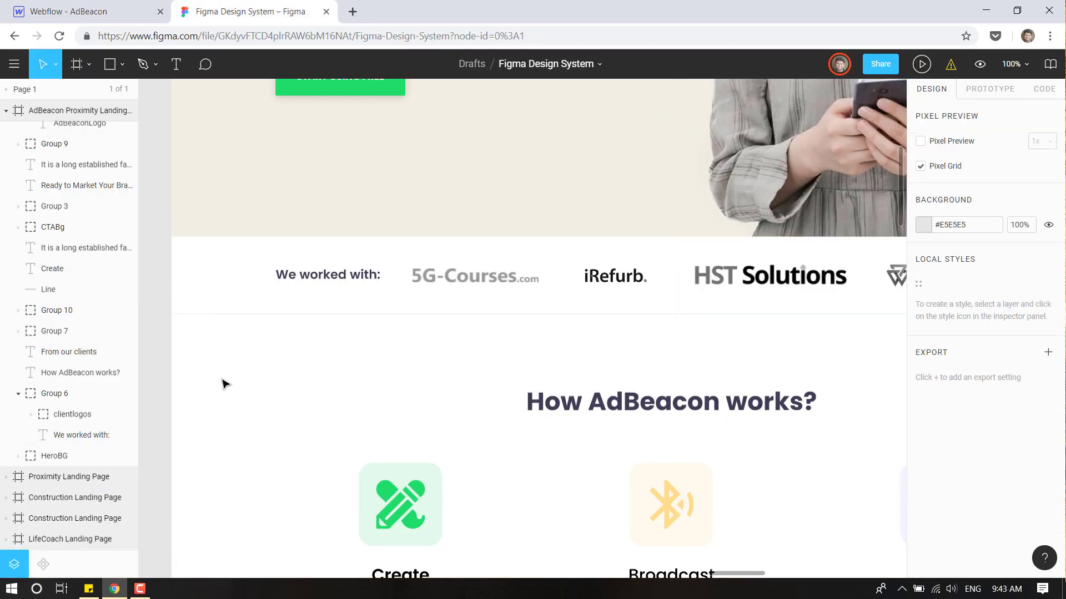
# Measure the 100 px gap between the 'How AdBeacon works' heading and the logos line in Figma.
pyautogui.scroll(-5, 225, 384)
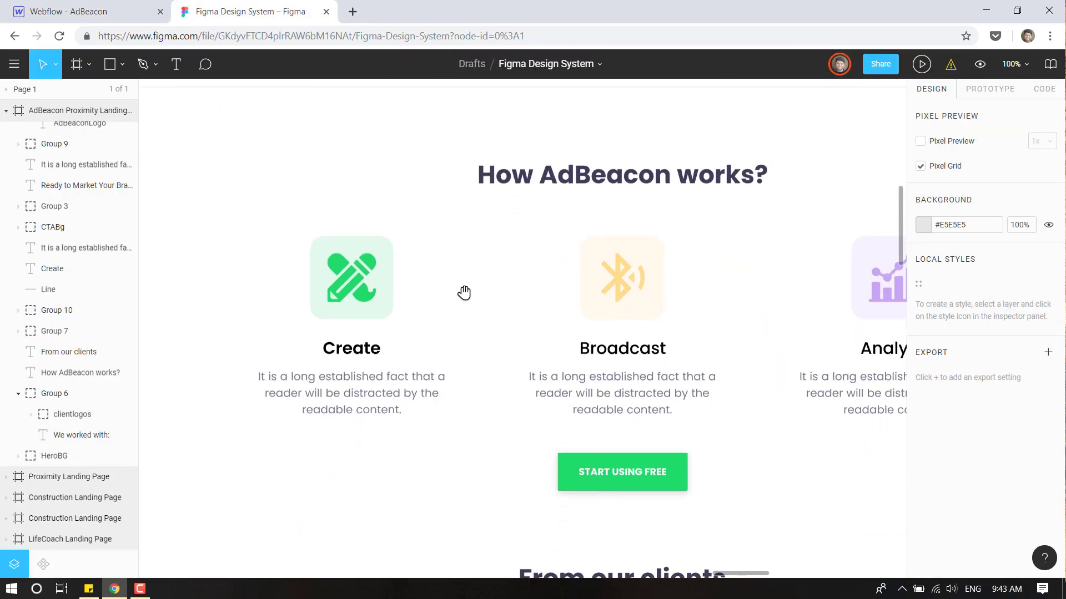
pyautogui.click(67, 11)
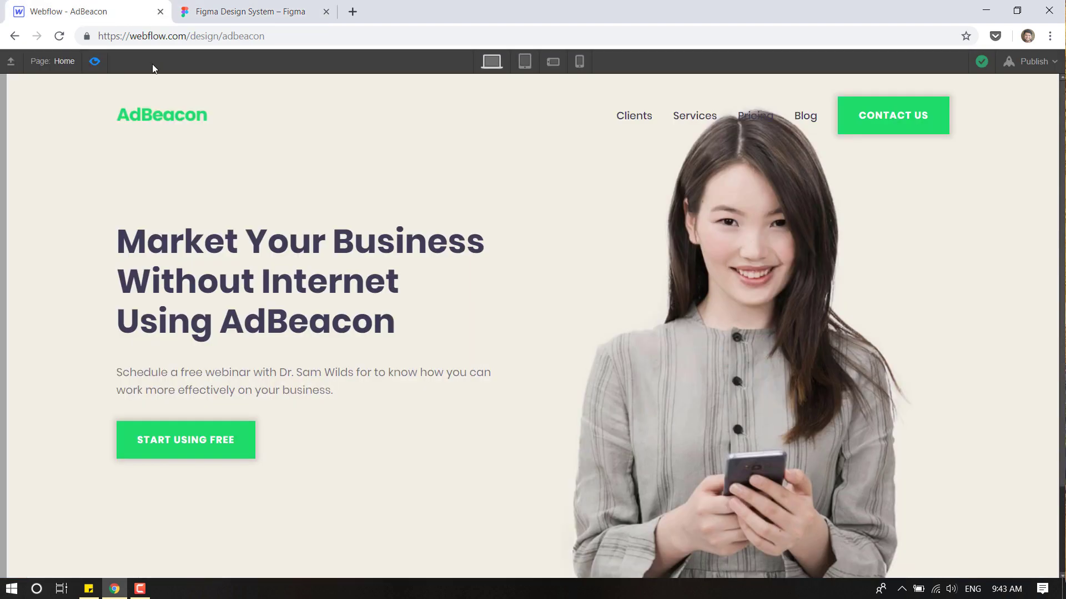
pyautogui.scroll(-2, 516, 254)
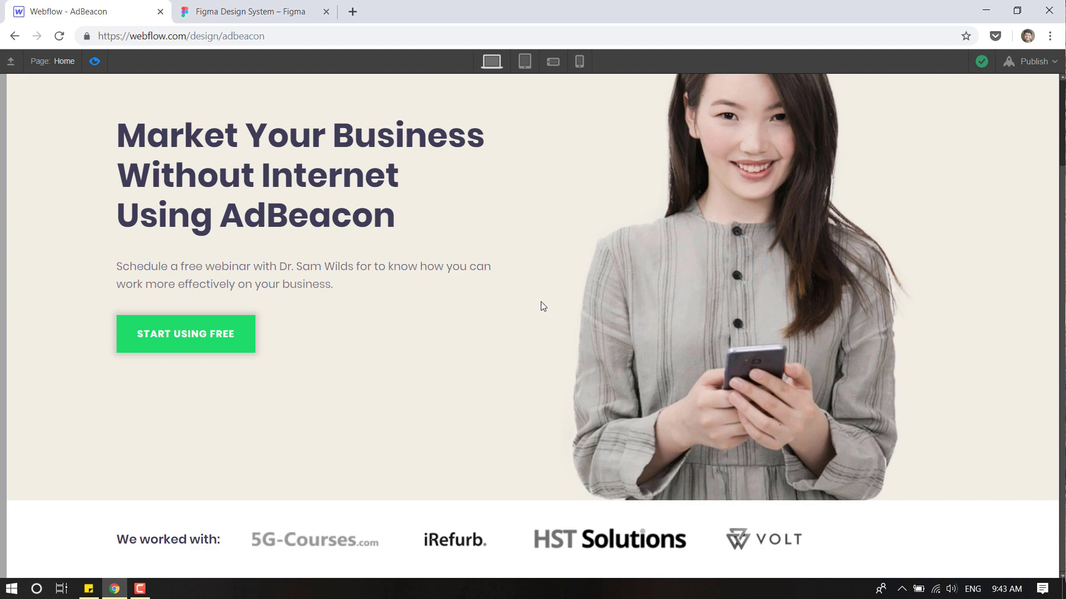
pyautogui.click(236, 9)
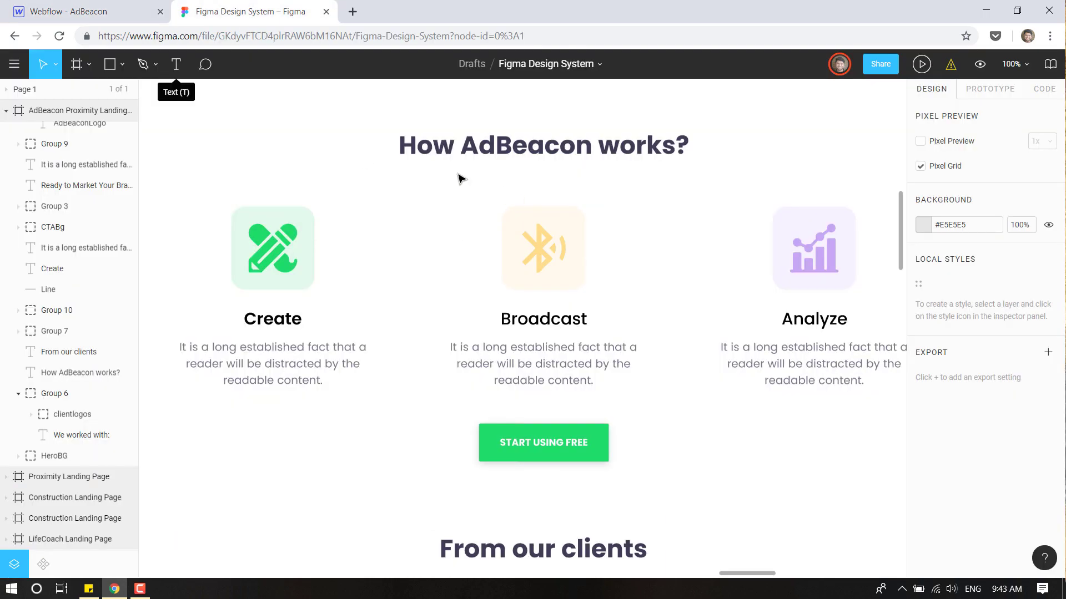
pyautogui.click(475, 147)
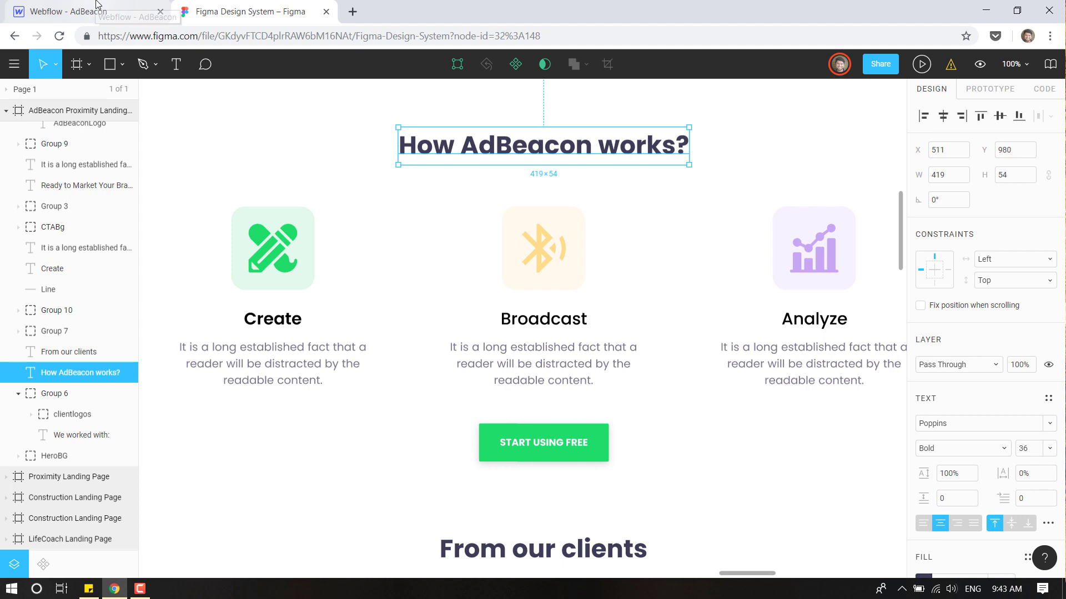
pyautogui.click(396, 144)
pyautogui.scroll(3, 404, 167)
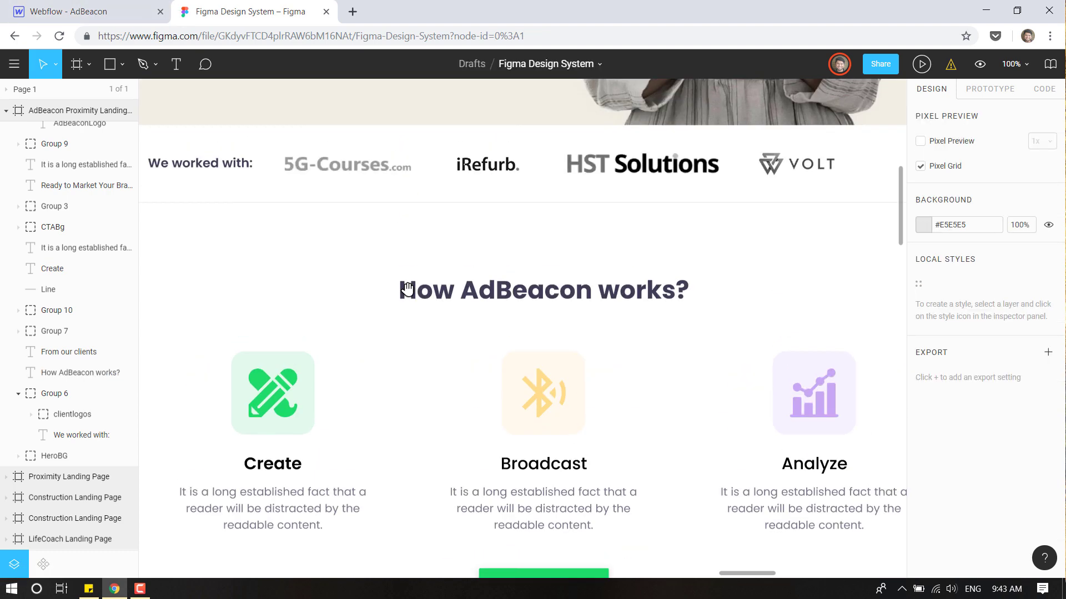
pyautogui.click(516, 296)
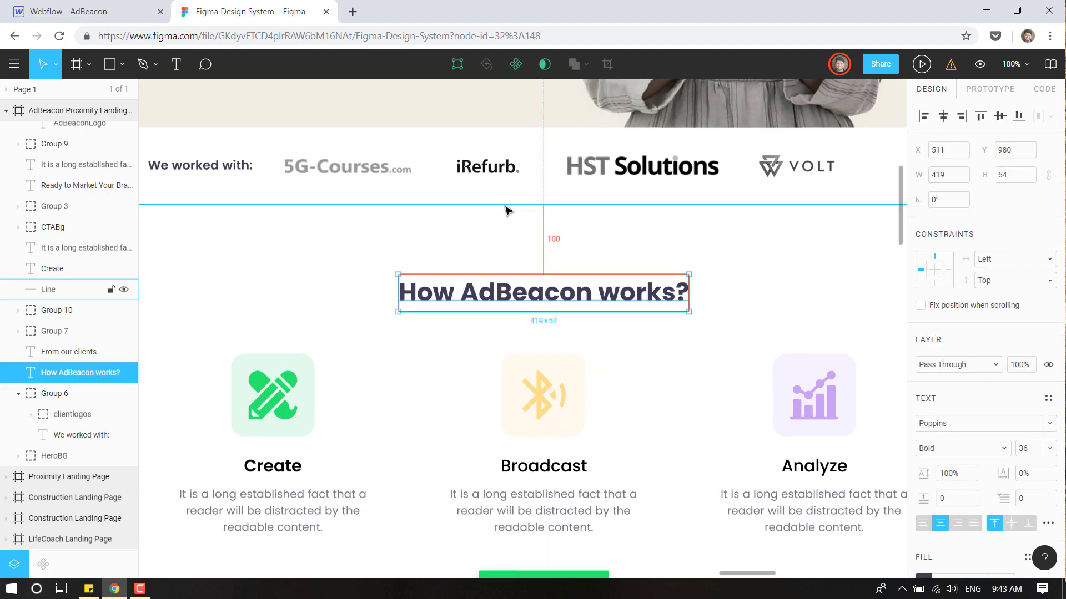
pyautogui.click(113, 7)
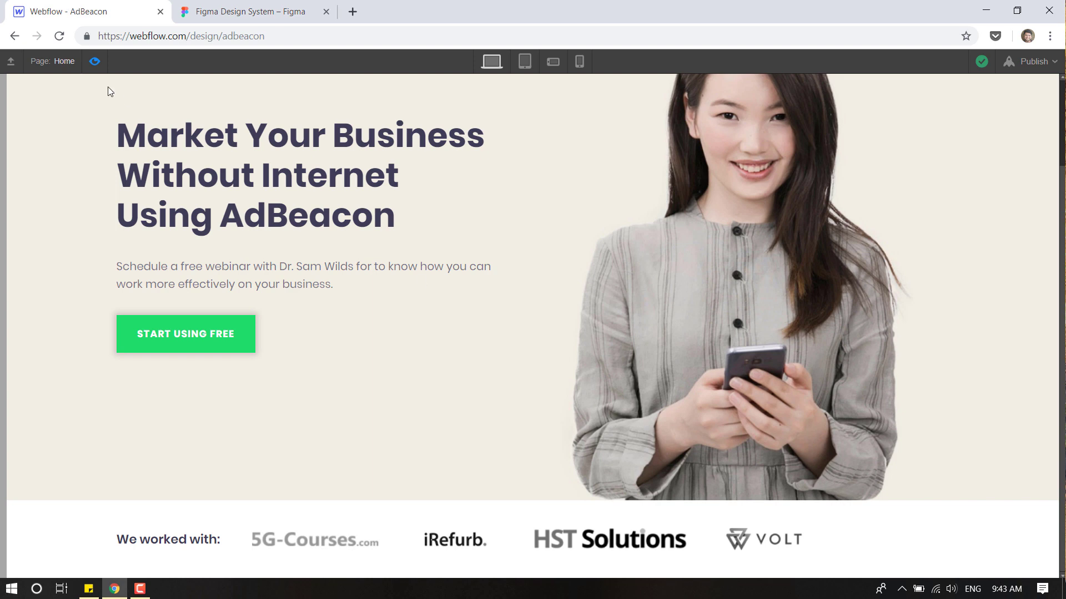
# Exit preview and add a new Section below ClientLogos.
pyautogui.click(94, 61)
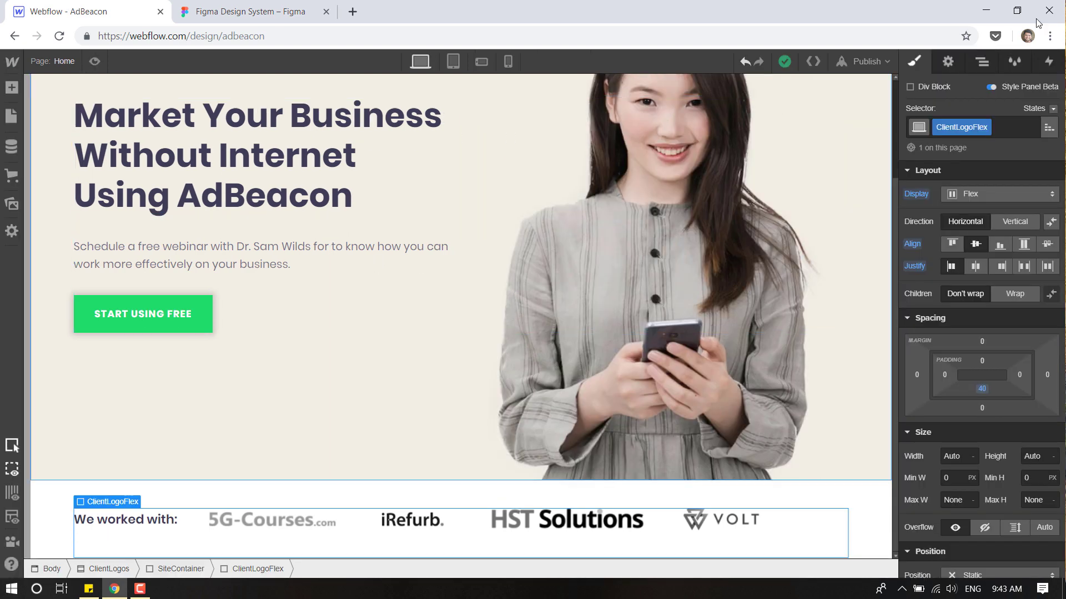
pyautogui.click(982, 61)
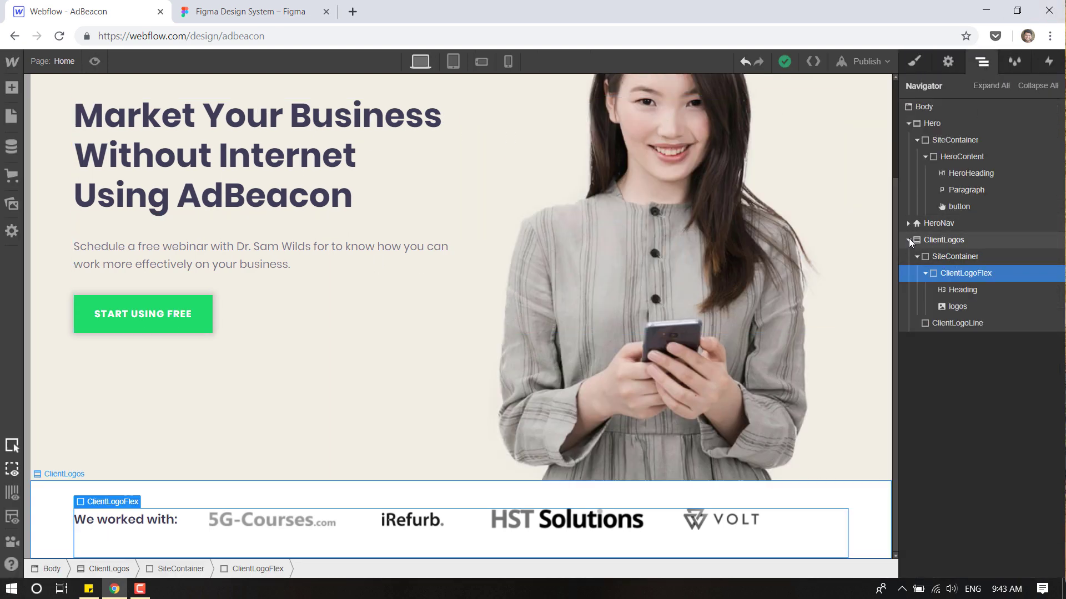
pyautogui.click(909, 240)
pyautogui.click(908, 123)
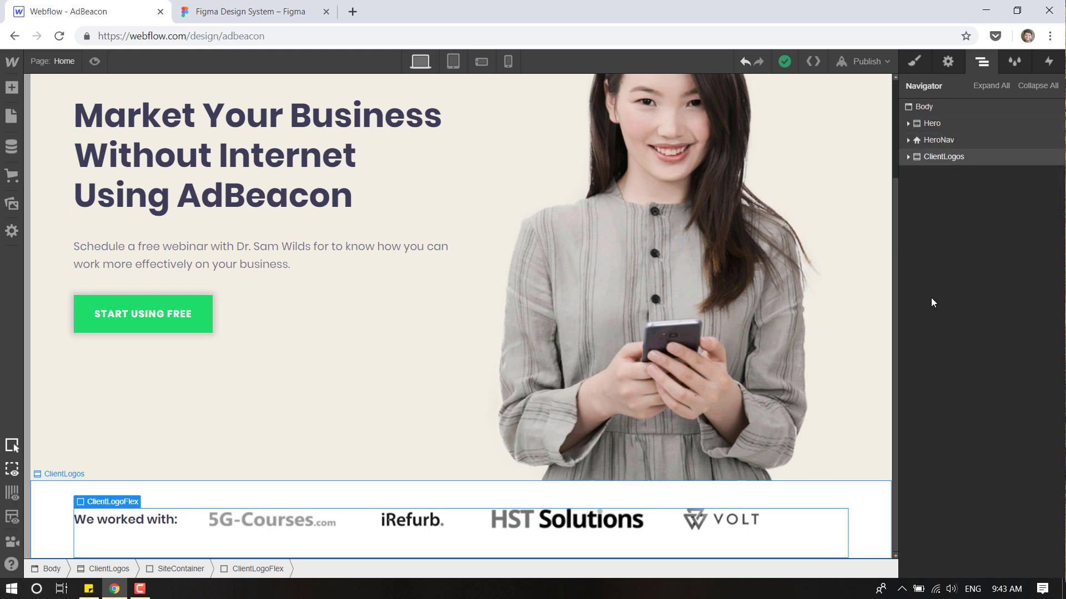
pyautogui.click(11, 87)
pyautogui.moveTo(53, 192); pyautogui.dragTo(988, 477)
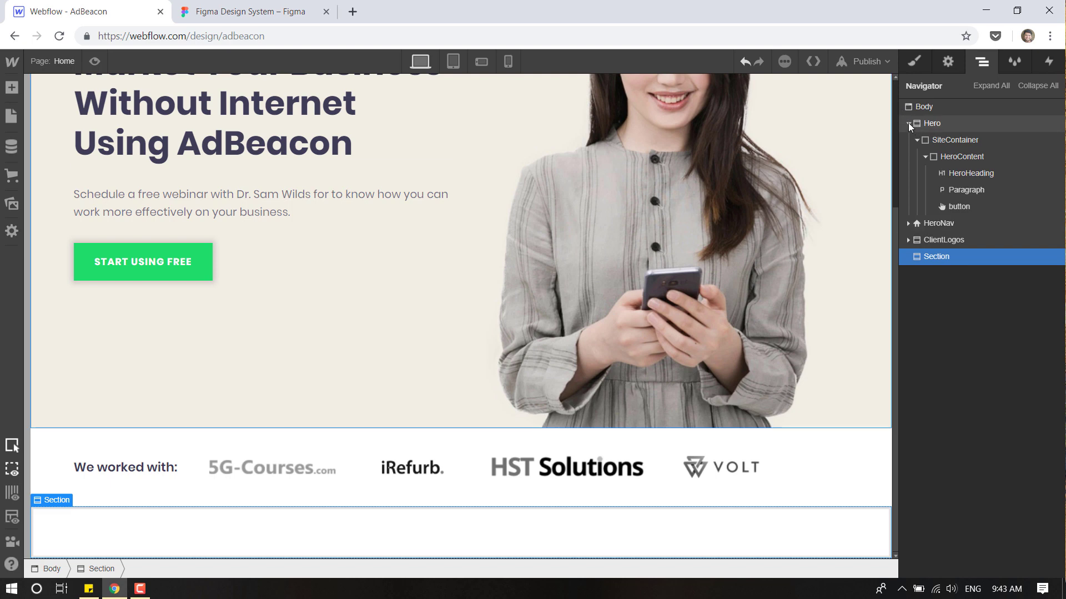
pyautogui.click(909, 124)
# Give the new section the class HowItWorks.
pyautogui.click(914, 61)
pyautogui.click(974, 127)
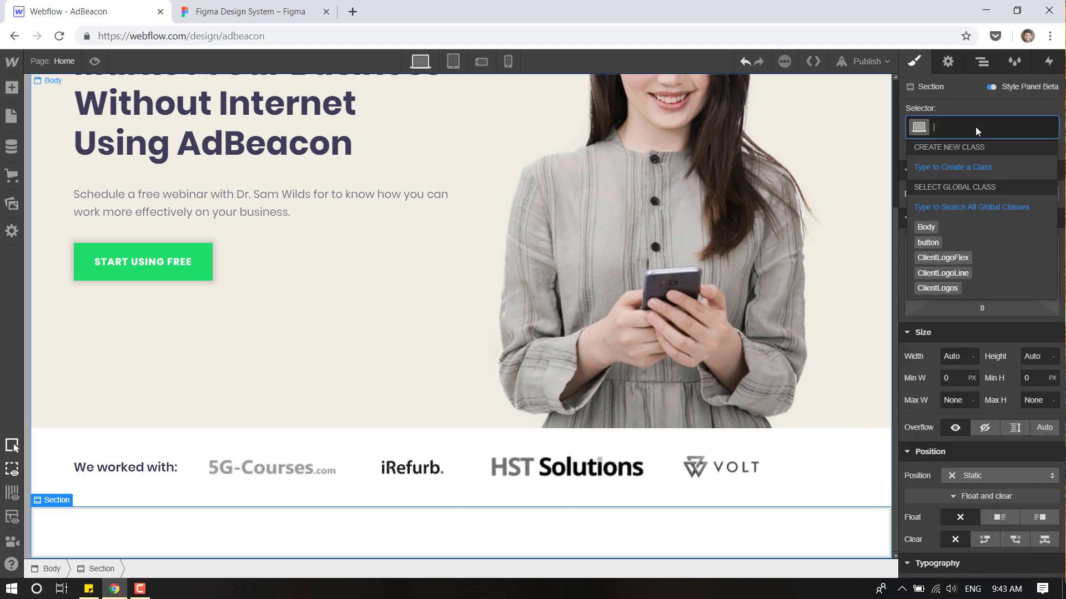
pyautogui.write('HowI')
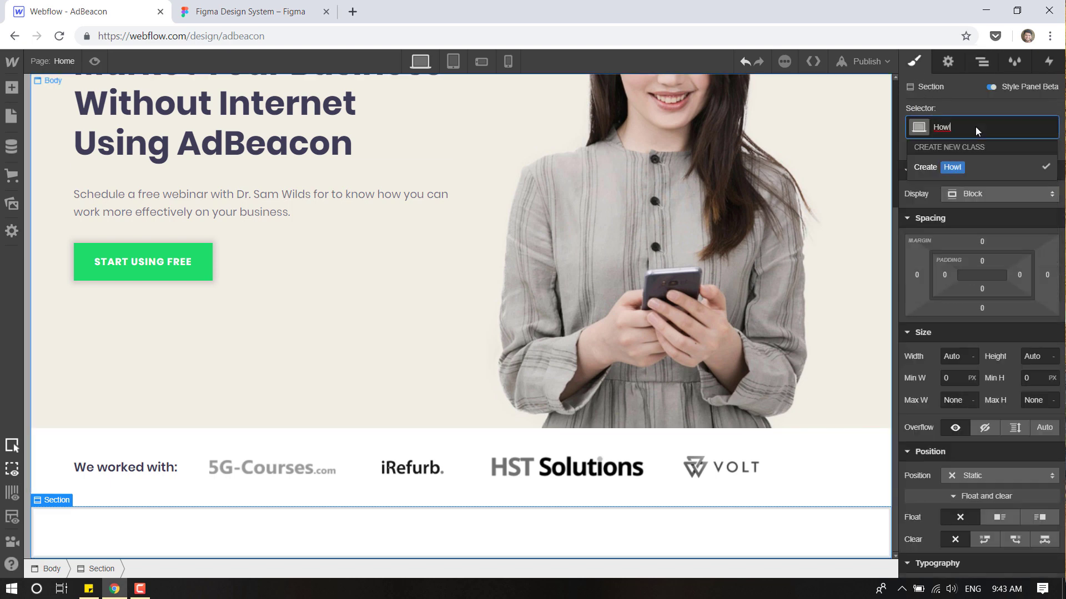
pyautogui.write('tWorks')
pyautogui.press('Return')
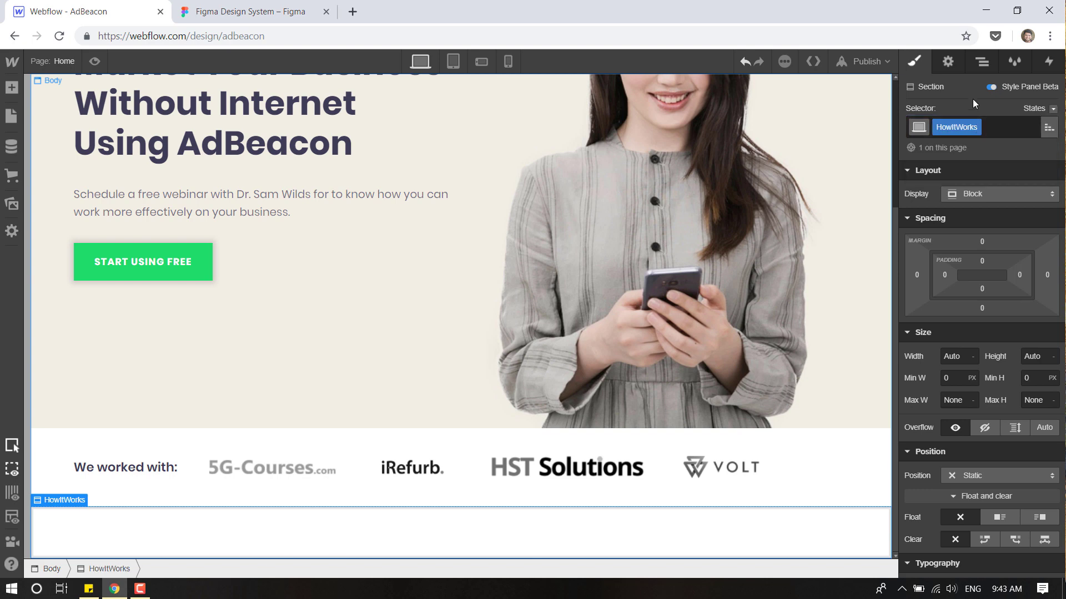
pyautogui.click(982, 63)
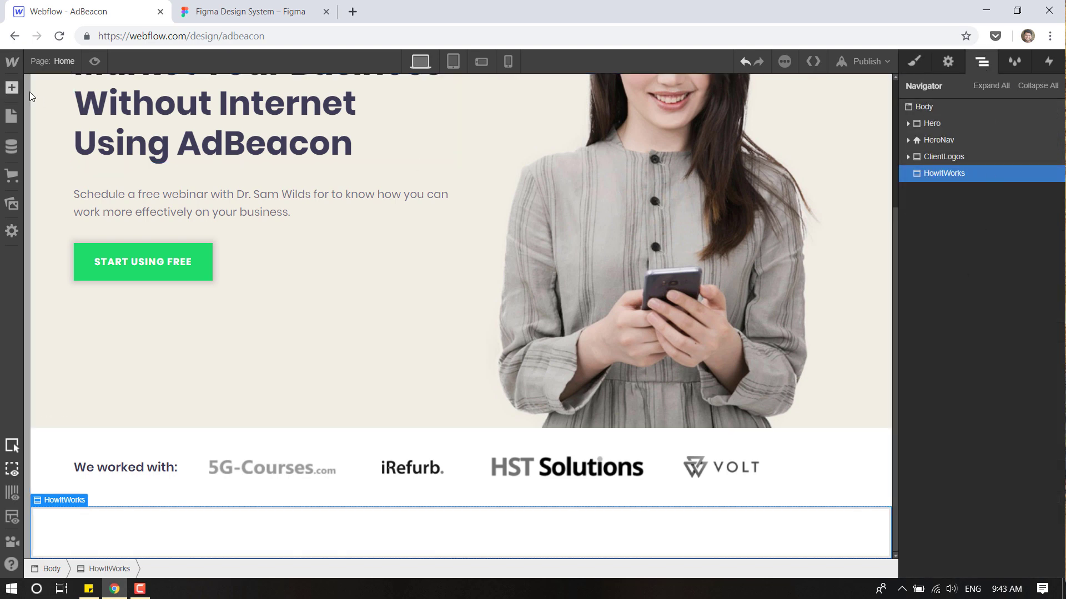
pyautogui.click(10, 87)
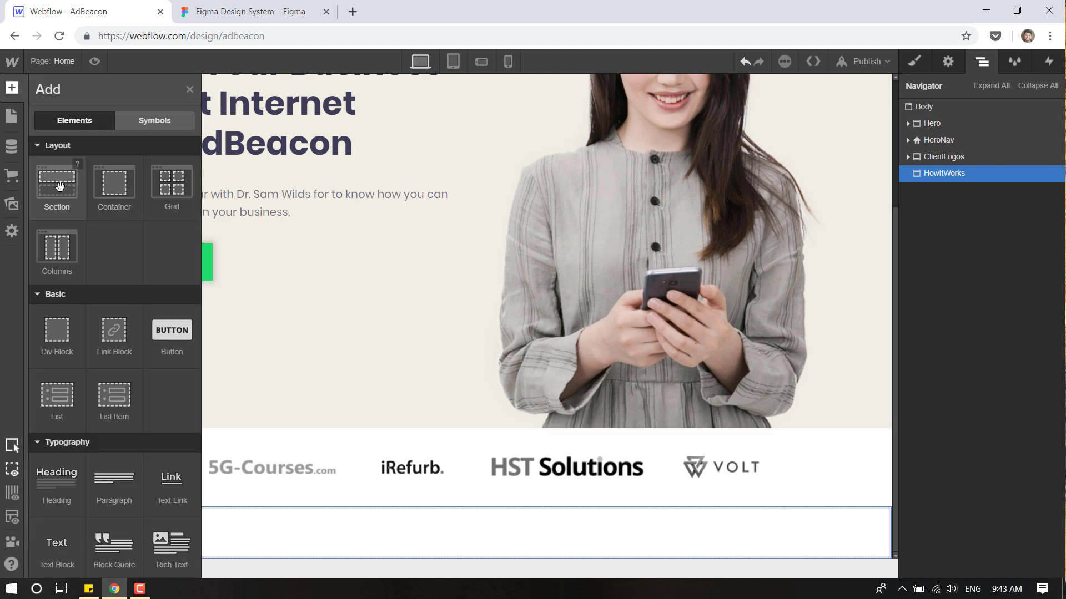
# Add a div block inside HowItWorks and give it the existing SiteContainer class.
pyautogui.moveTo(55, 333); pyautogui.dragTo(946, 298)
pyautogui.moveTo(947, 259); pyautogui.dragTo(947, 259)
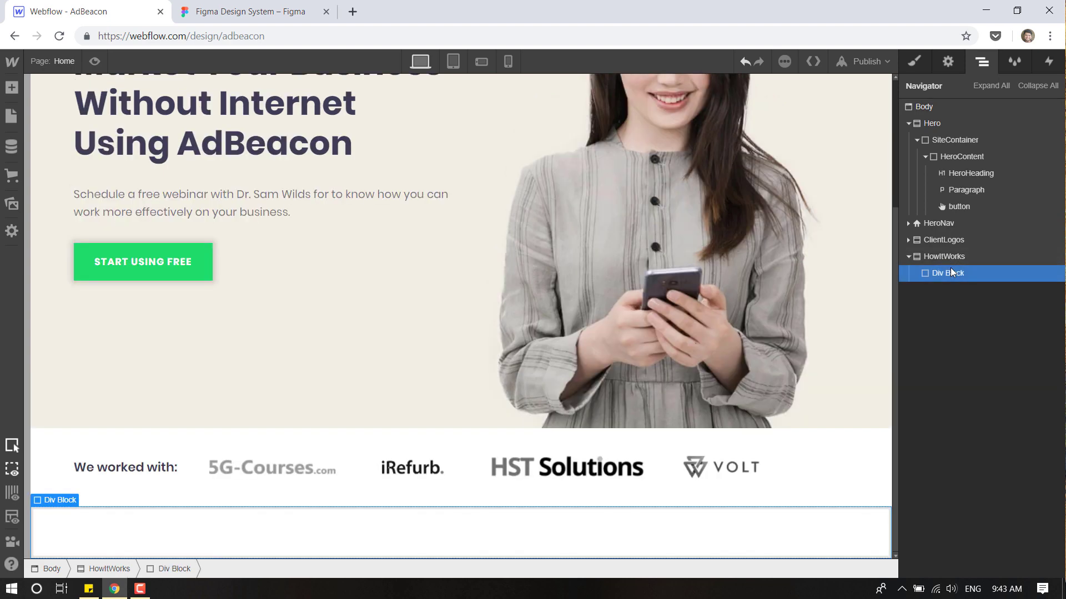
pyautogui.click(915, 61)
pyautogui.click(965, 127)
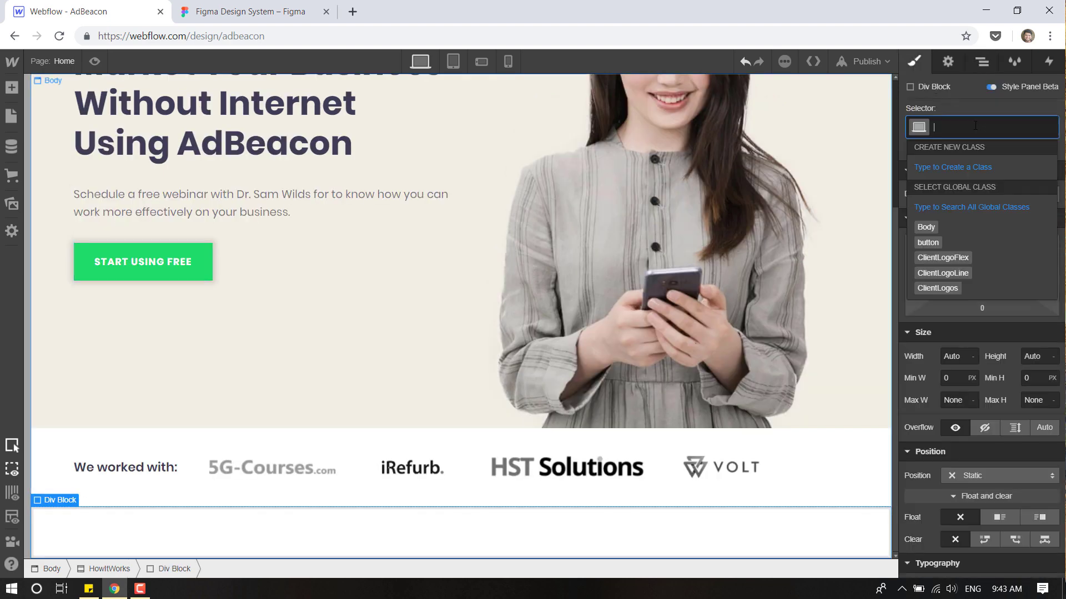
pyautogui.write('site')
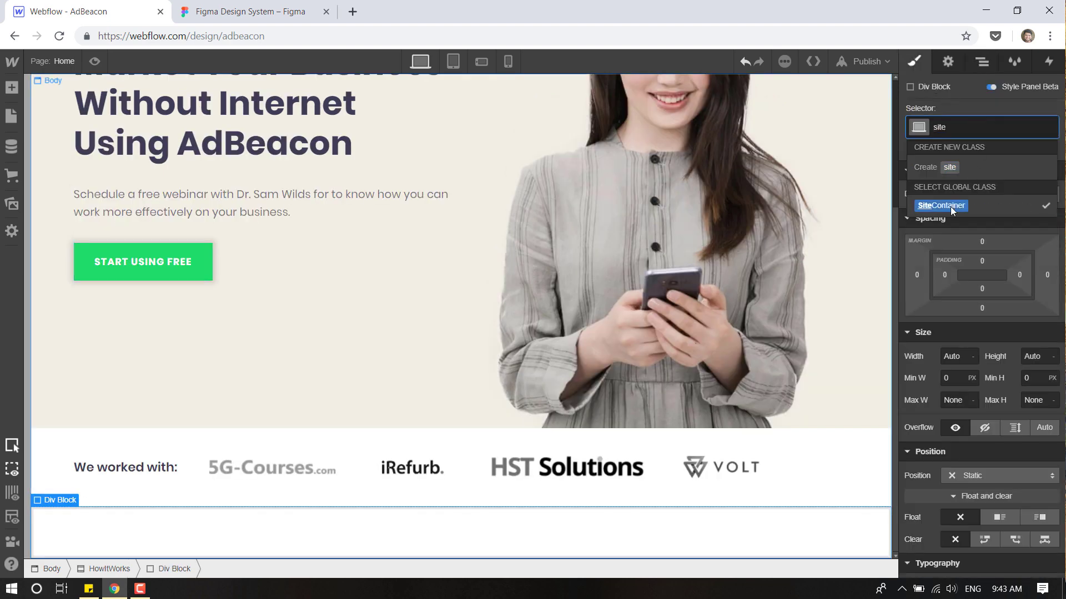
pyautogui.click(951, 209)
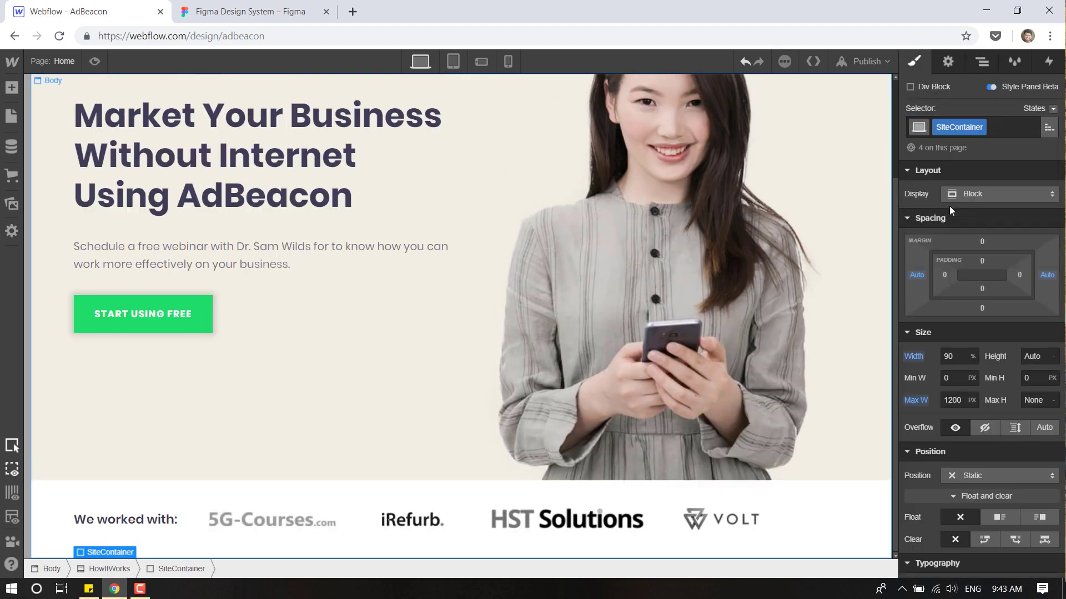
# Set the HowItWorks section's padding-top and padding-bottom to 100px.
pyautogui.click(982, 61)
pyautogui.click(944, 257)
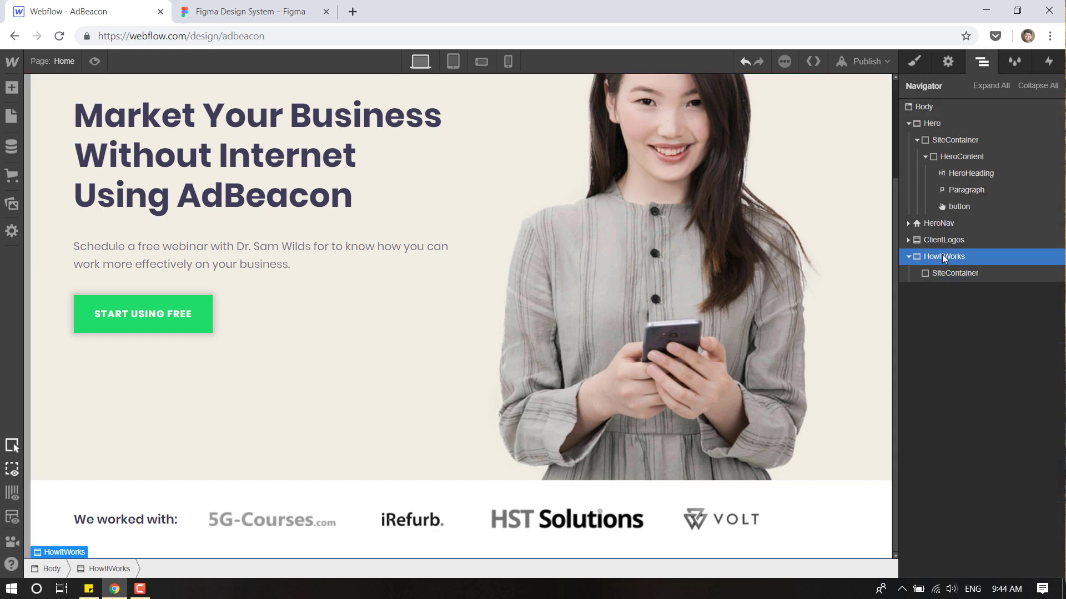
pyautogui.click(915, 61)
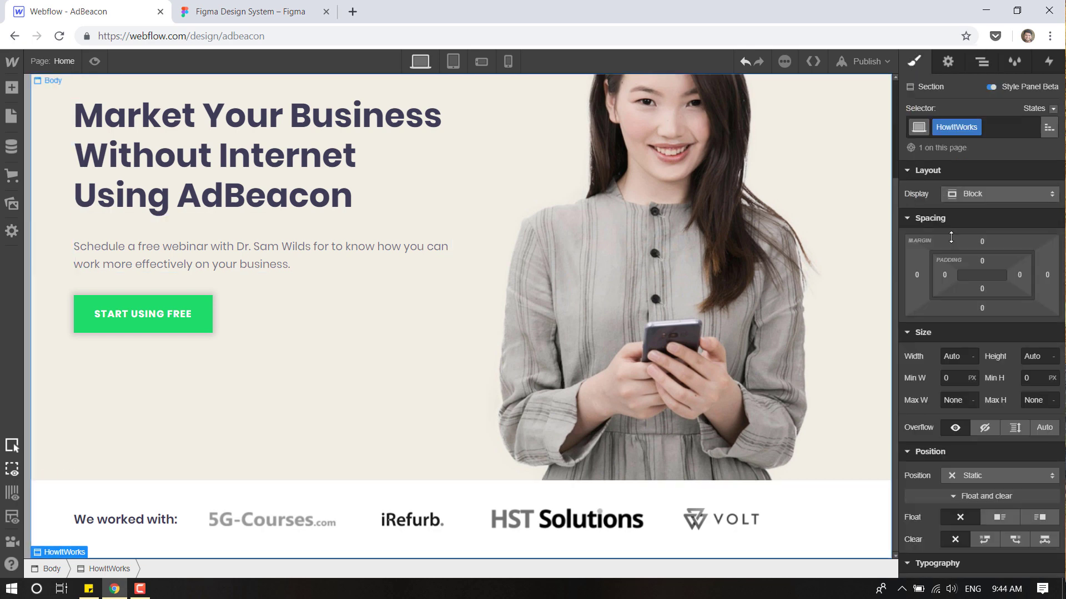
pyautogui.click(981, 260)
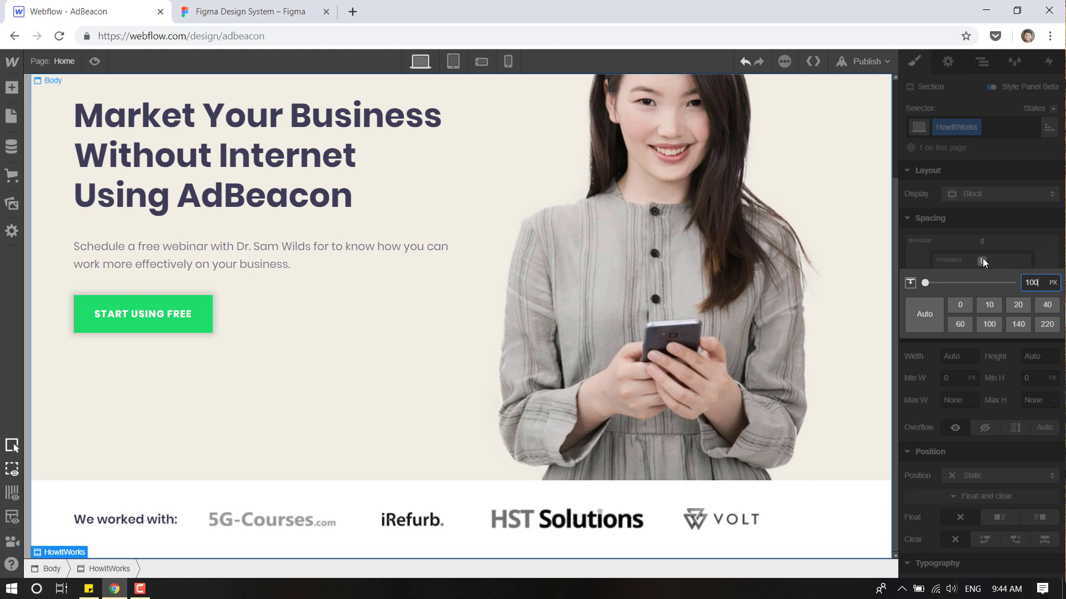
pyautogui.write('100px')
pyautogui.press('Return')
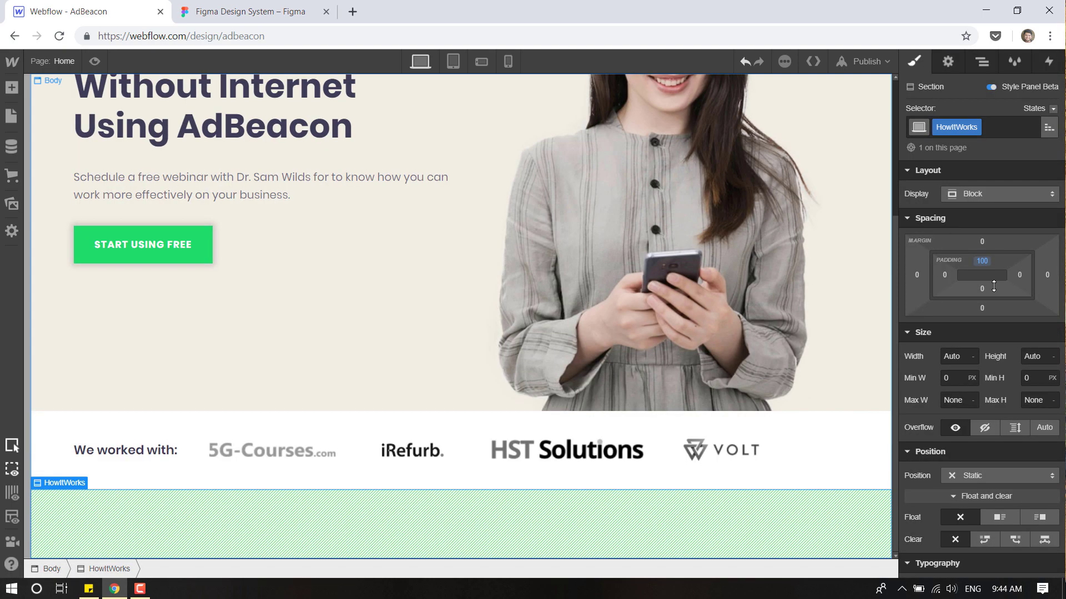
pyautogui.click(982, 289)
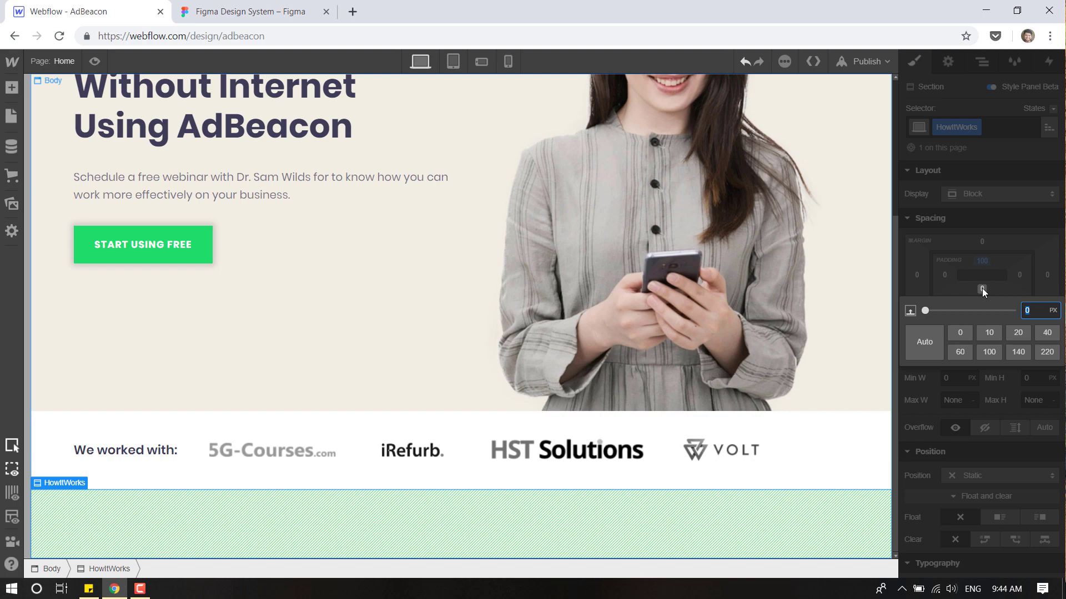
pyautogui.press('Return')
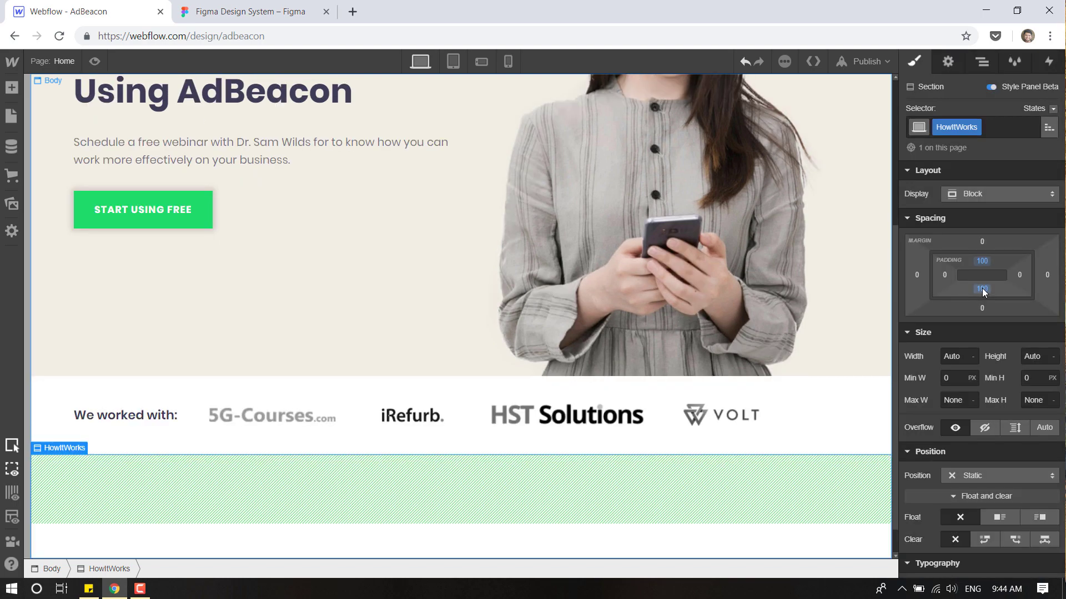
# Select the SiteContainer, then check the 'How AdBeacon works?' heading in the Figma design.
pyautogui.scroll(-1, 483, 485)
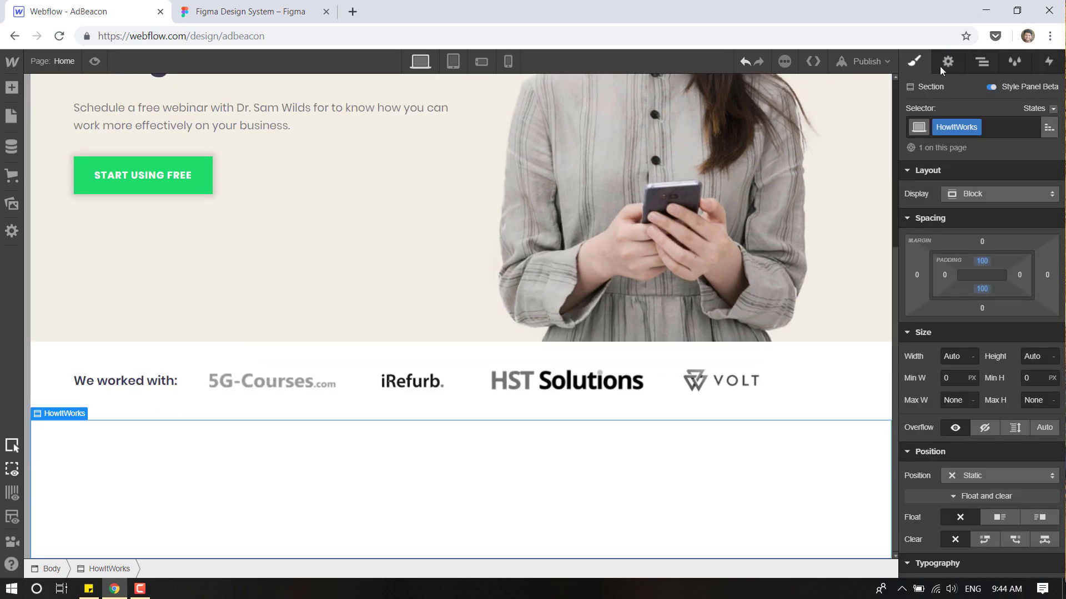
pyautogui.click(980, 63)
pyautogui.click(981, 272)
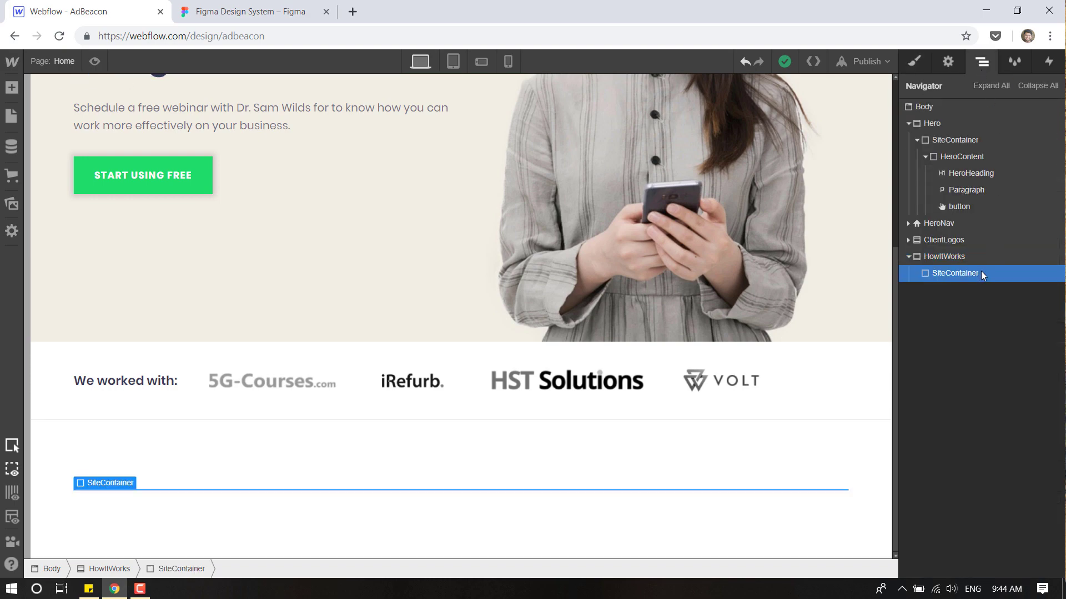
pyautogui.click(255, 10)
pyautogui.scroll(-3, 290, 196)
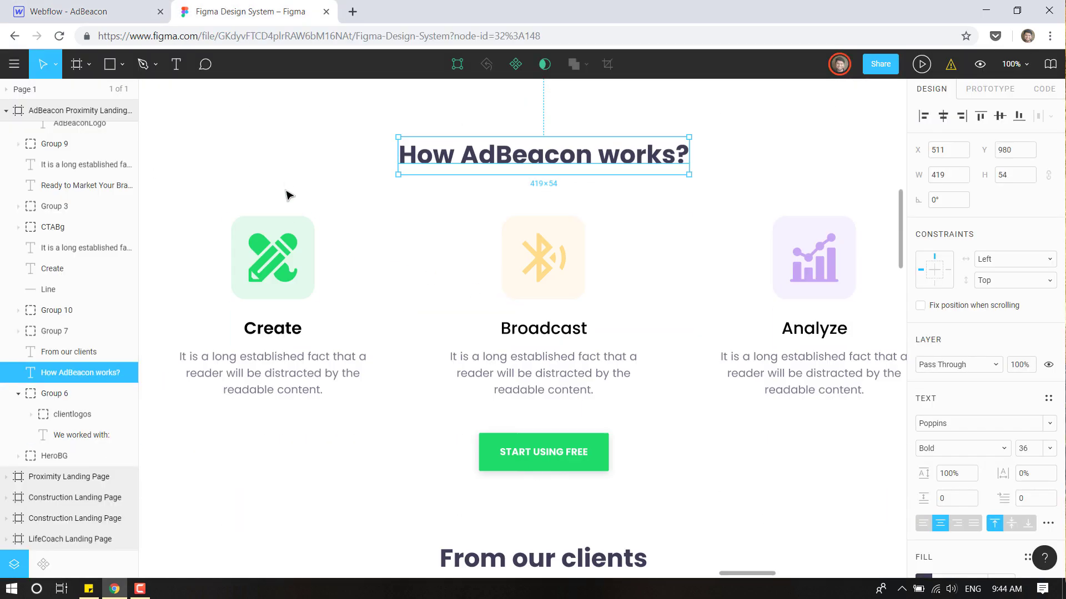
pyautogui.click(287, 178)
pyautogui.scroll(3, 361, 175)
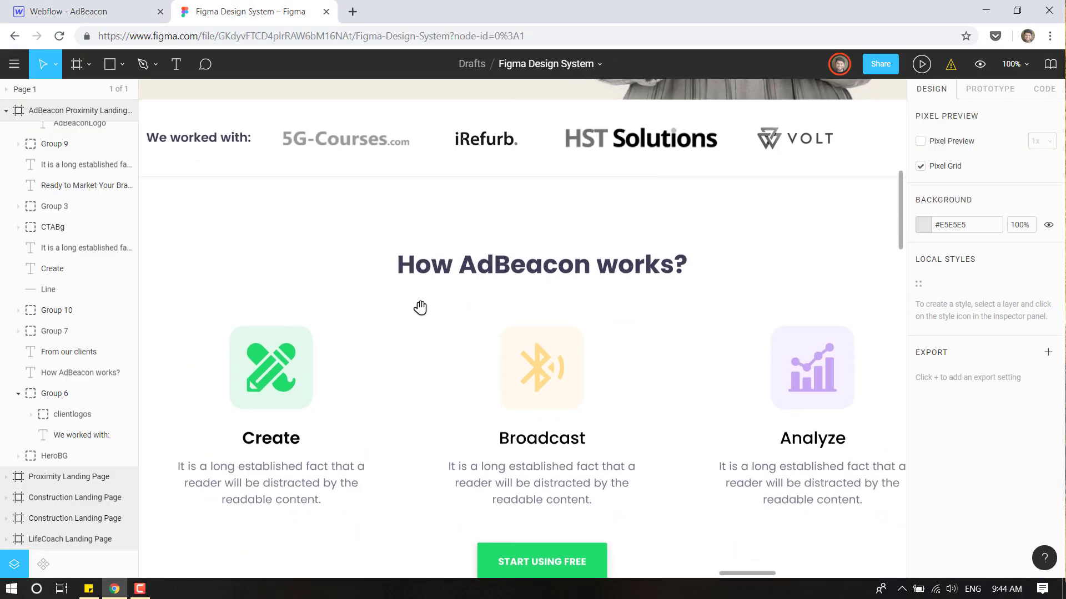
pyautogui.click(435, 230)
pyautogui.click(89, 12)
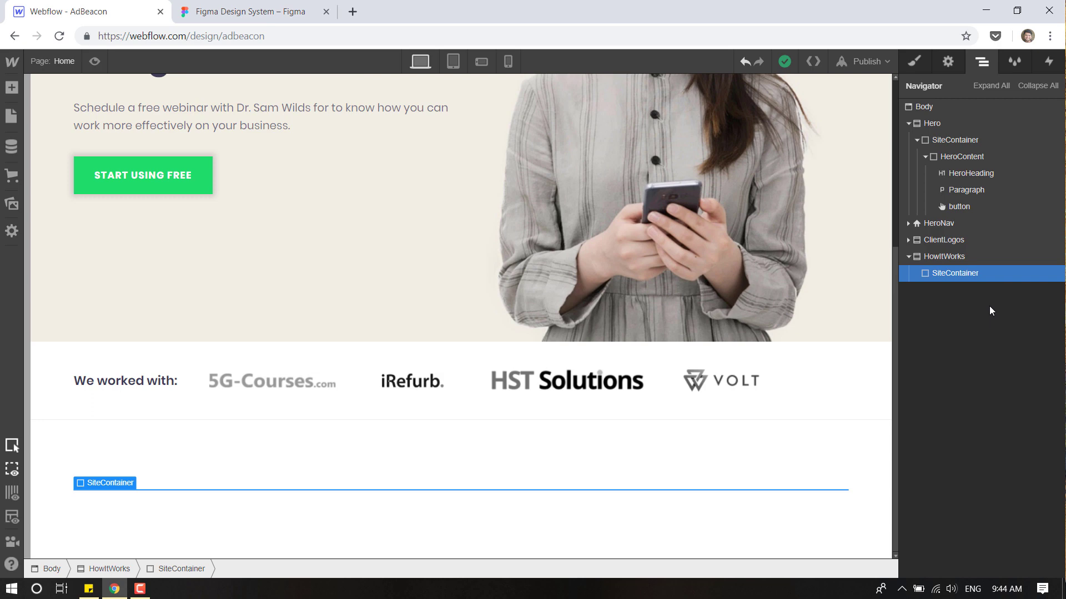
# Add a heading nested inside SiteContainer and centre-align its text.
pyautogui.click(12, 88)
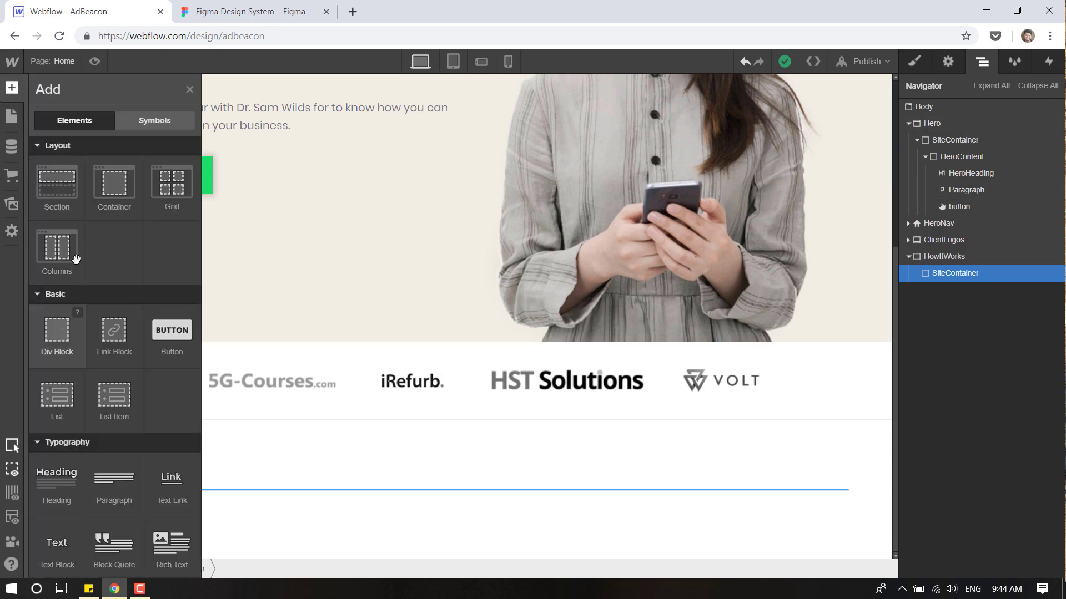
pyautogui.moveTo(53, 485)
pyautogui.mouseDown()
pyautogui.moveTo(858, 362)
pyautogui.moveTo(918, 412)
pyautogui.moveTo(913, 369)
pyautogui.moveTo(976, 357)
pyautogui.moveTo(979, 379)
pyautogui.moveTo(926, 374)
pyautogui.moveTo(987, 373)
pyautogui.mouseUp()
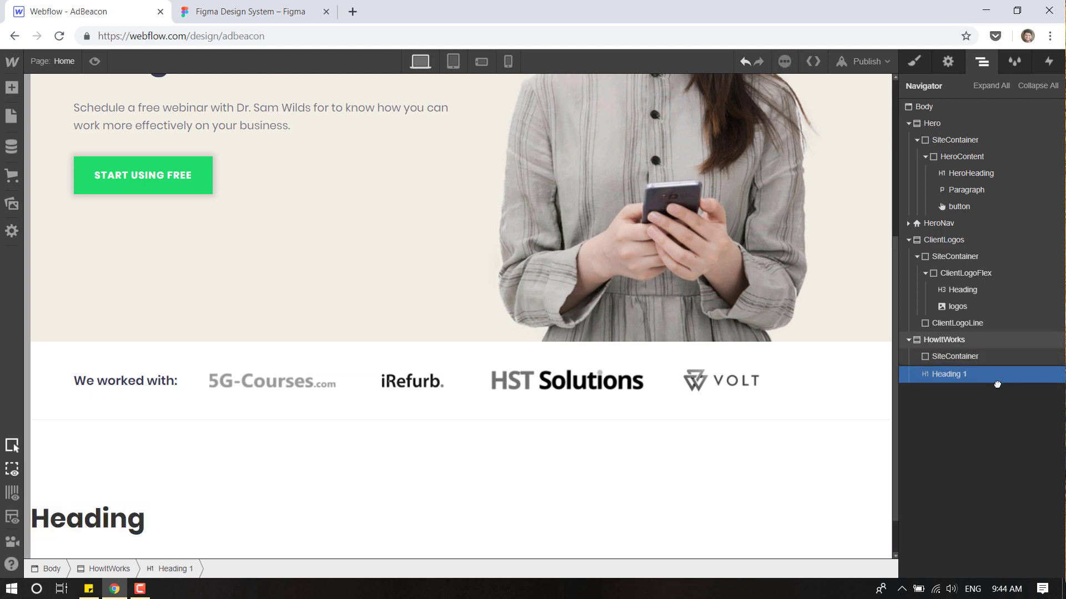
pyautogui.moveTo(978, 364); pyautogui.dragTo(974, 377)
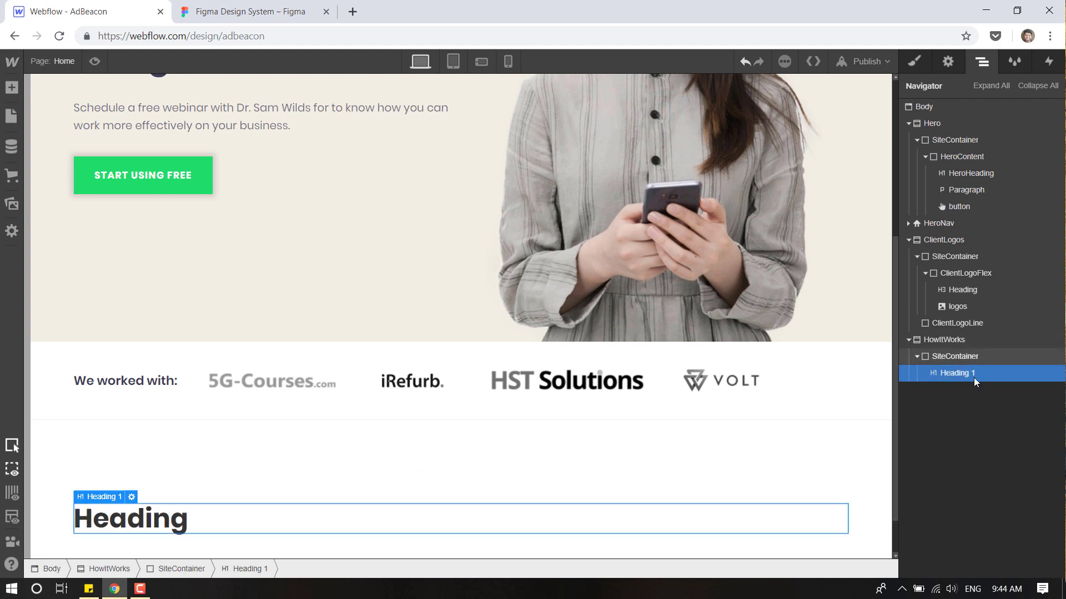
pyautogui.click(914, 62)
pyautogui.scroll(-3, 934, 381)
pyautogui.scroll(-3, 944, 386)
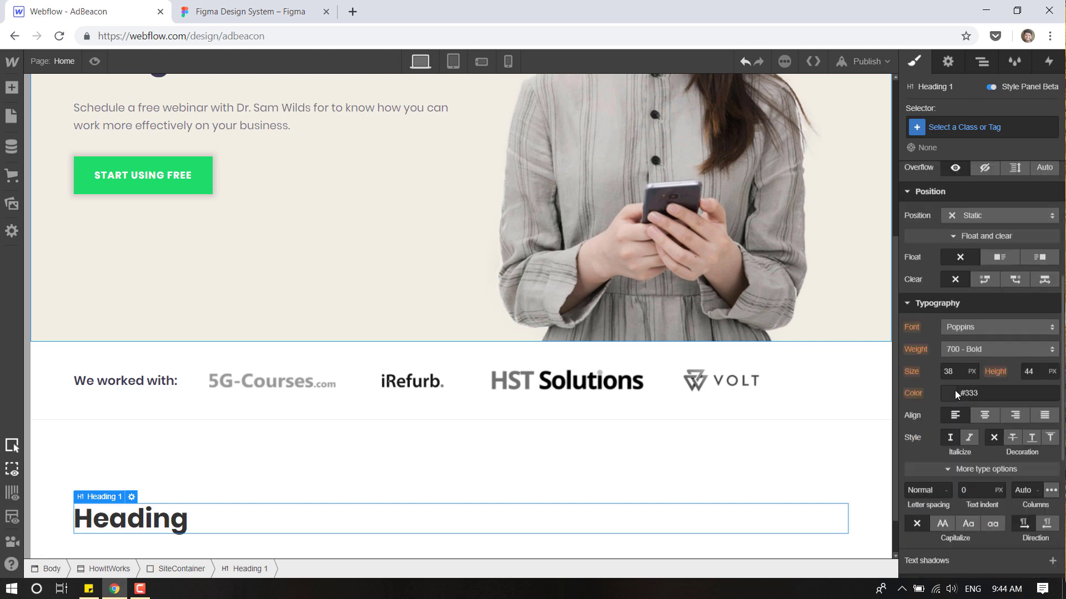
pyautogui.click(983, 415)
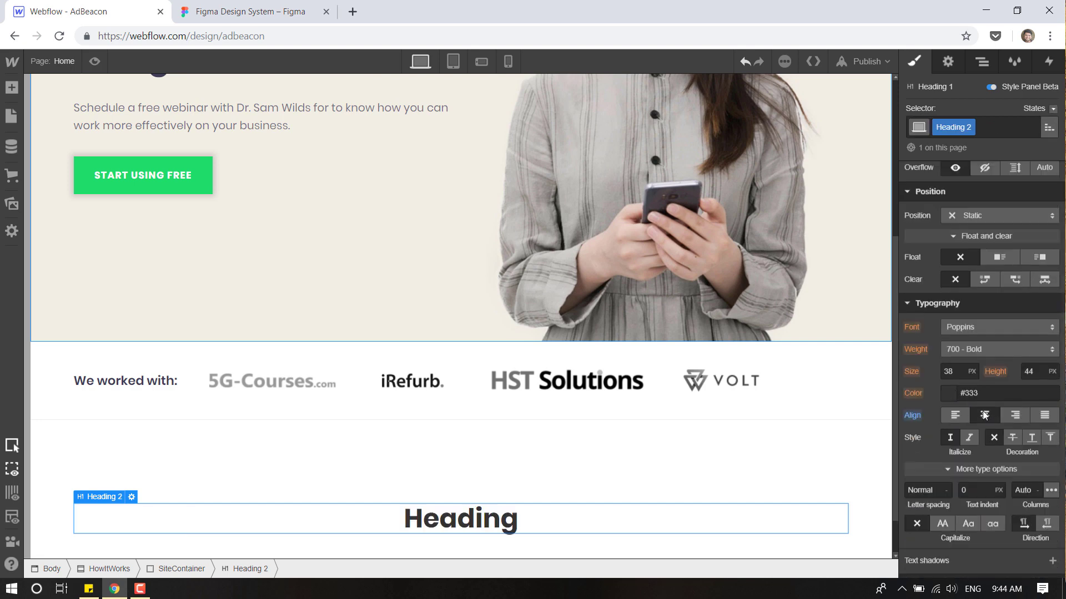
# Colour the heading Dark State Blue and set its font size to 36.
pyautogui.click(954, 395)
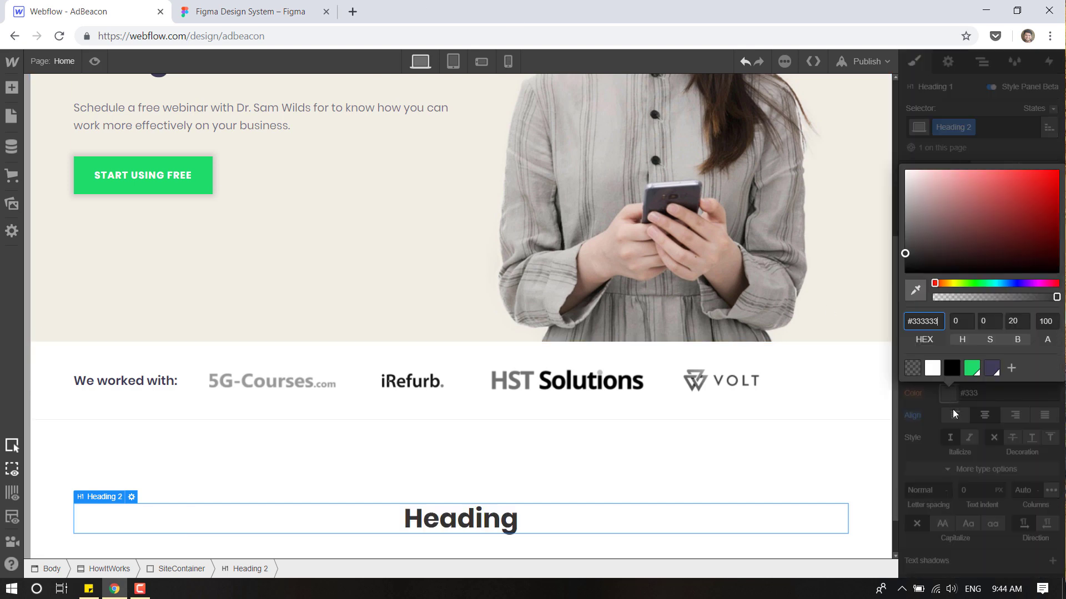
pyautogui.click(981, 391)
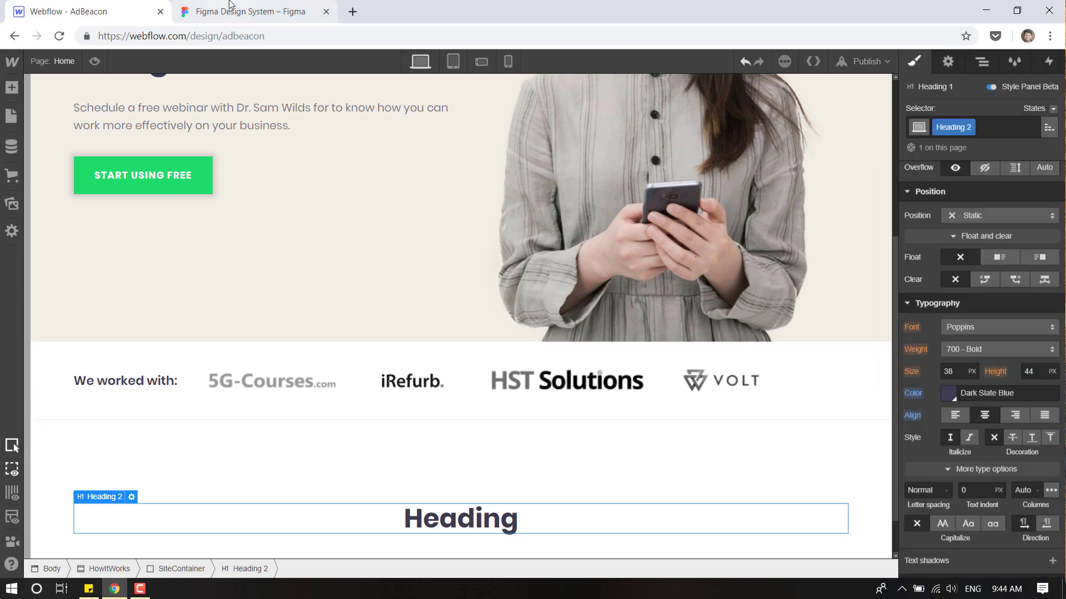
pyautogui.click(249, 11)
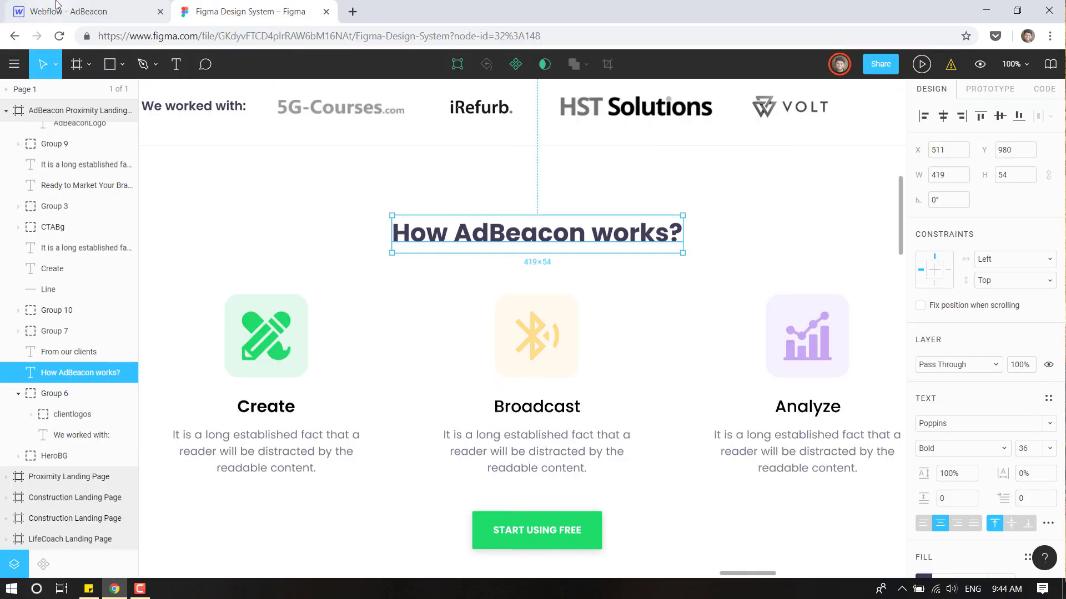
pyautogui.click(72, 11)
pyautogui.click(959, 367)
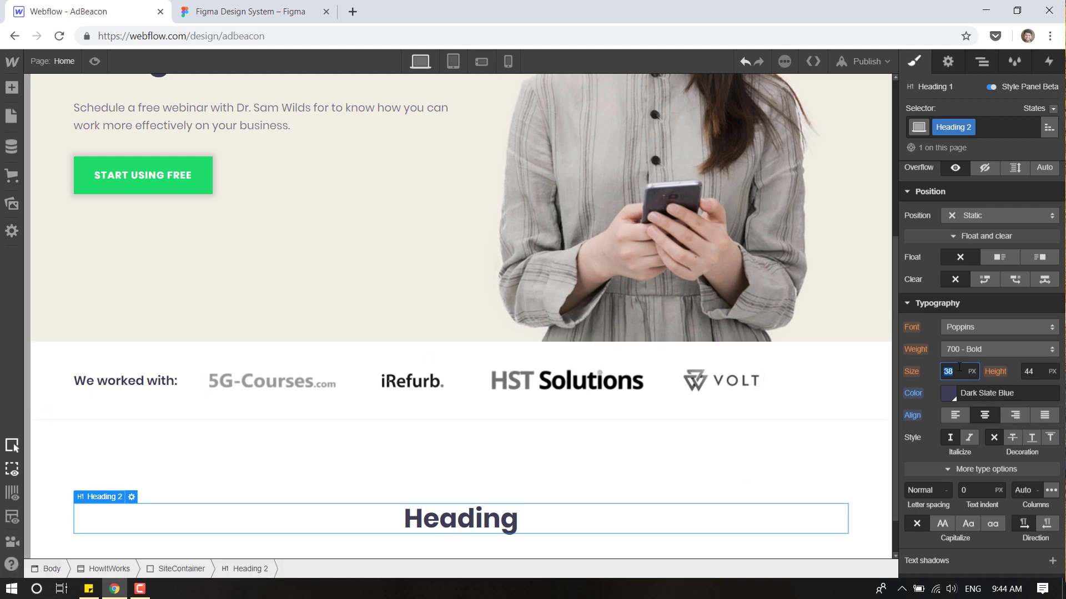
pyautogui.press('Down')
pyautogui.press('Down')
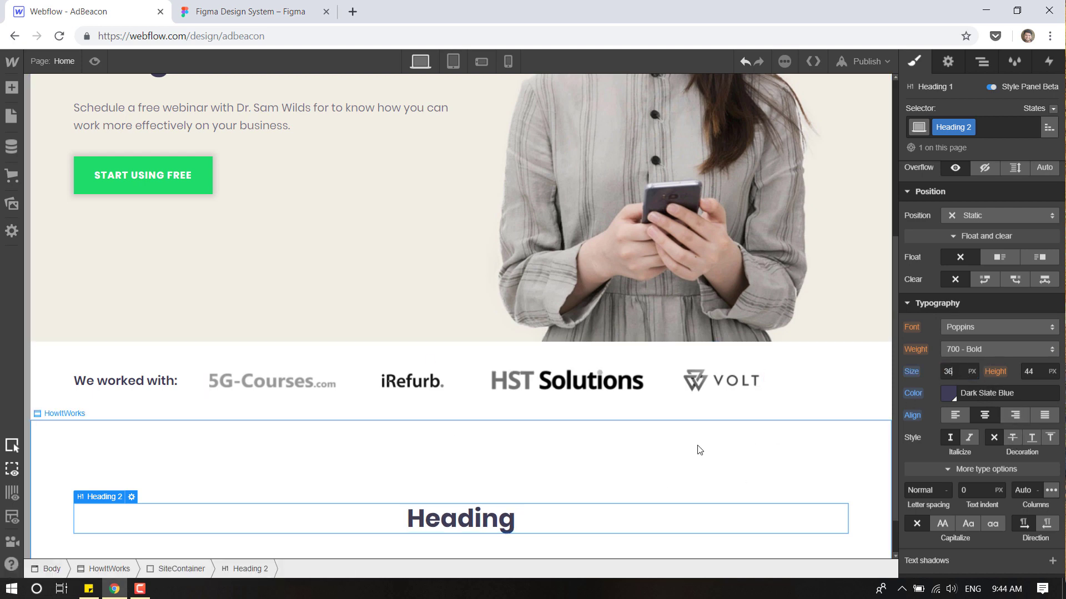
# Copy 'How AdBeacon works?' from Figma and paste it as the heading text.
pyautogui.click(250, 11)
pyautogui.doubleClick(481, 239)
pyautogui.hotkey('ctrl', 'c')
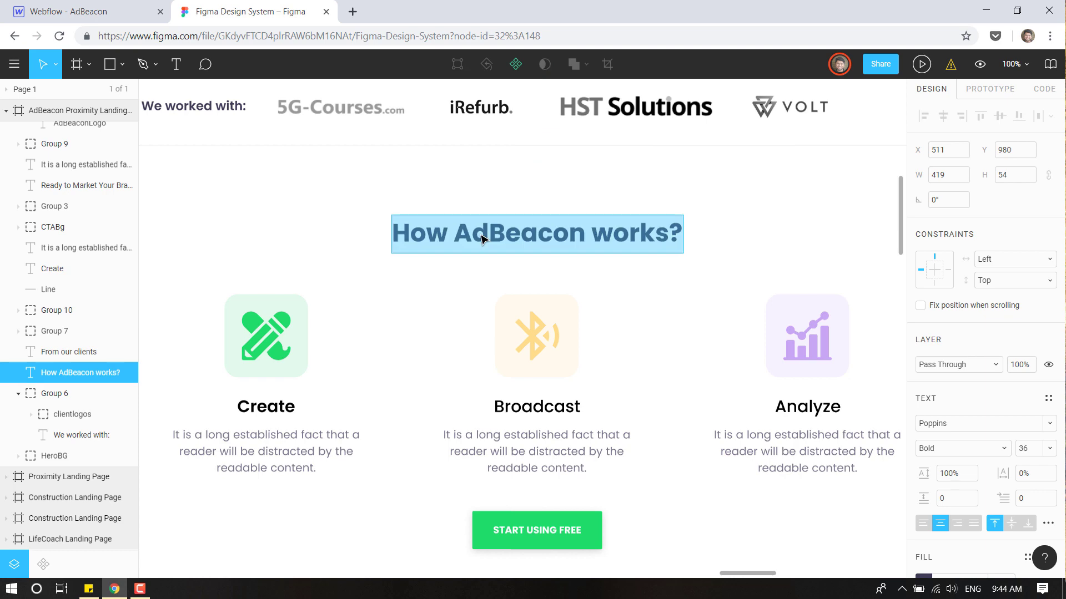
pyautogui.click(72, 11)
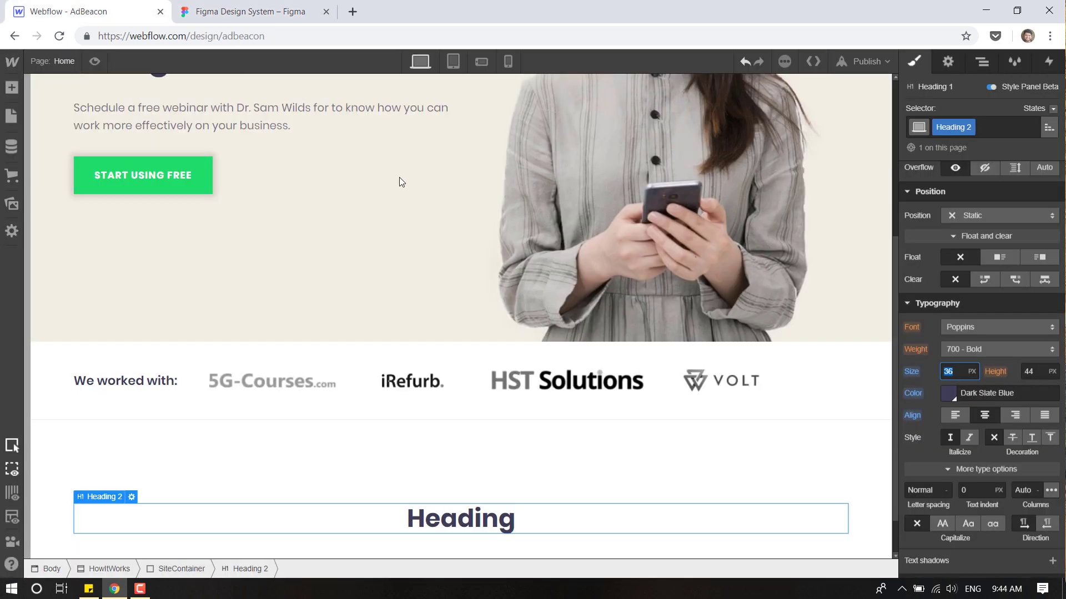
pyautogui.doubleClick(475, 518)
pyautogui.hotkey('ctrl', 'a')
pyautogui.hotkey('ctrl', 'v')
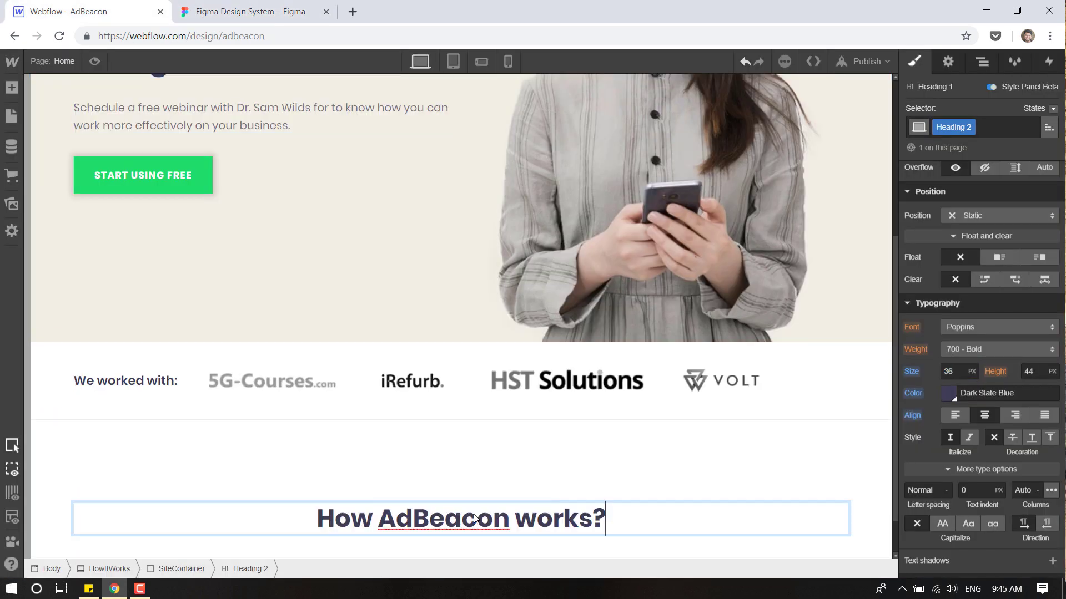
pyautogui.click(454, 455)
pyautogui.scroll(-1, 567, 469)
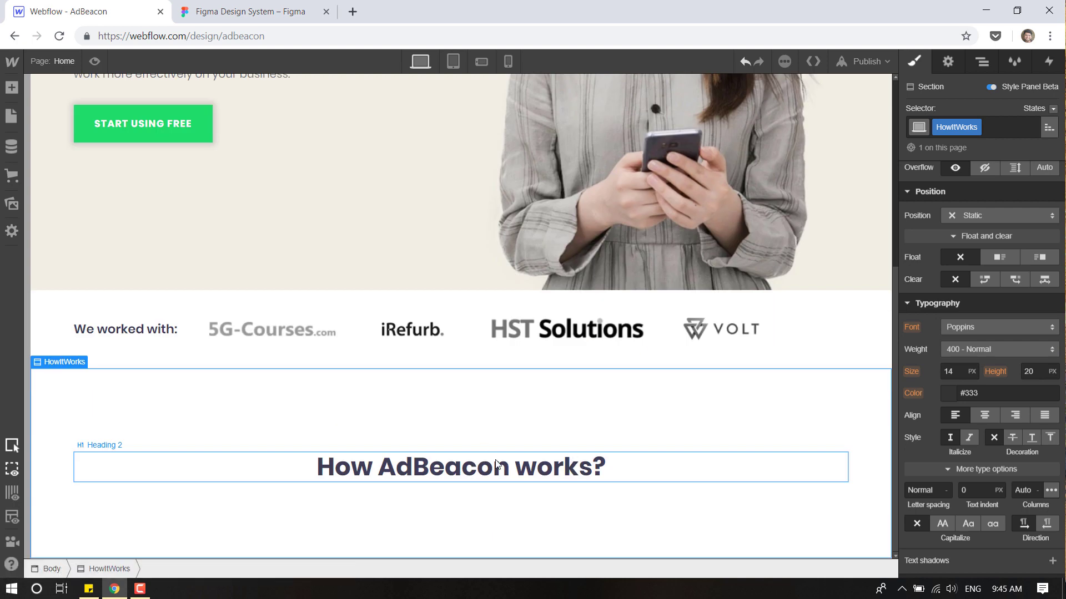
# In Figma, measure the gap between the heading and the Create icon, then select the heading.
pyautogui.click(201, 6)
pyautogui.press('Escape')
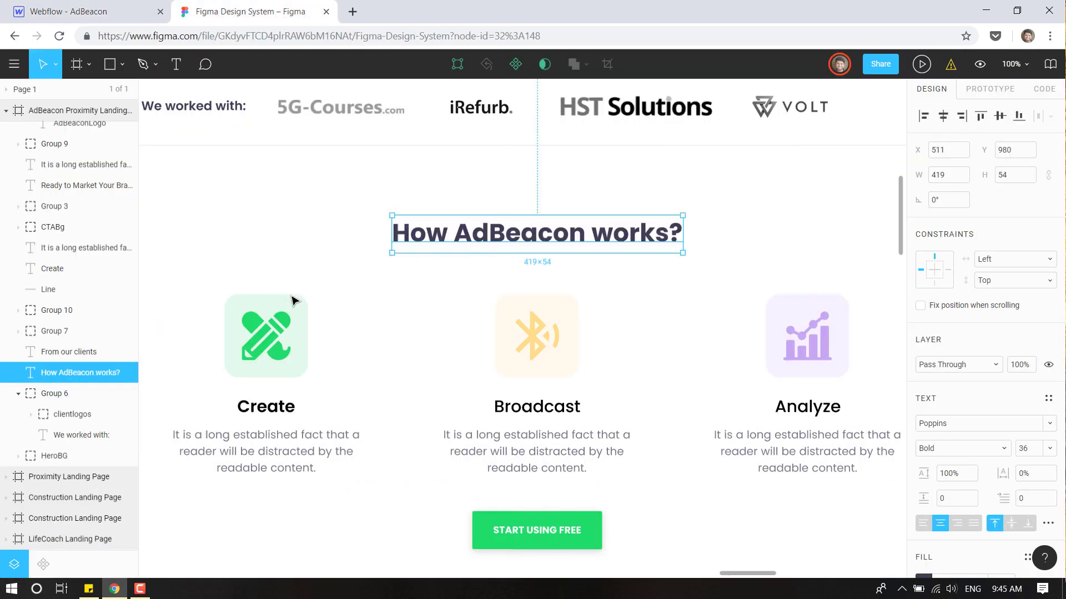
pyautogui.press('alt')
pyautogui.hotkey('ctrl', '1')
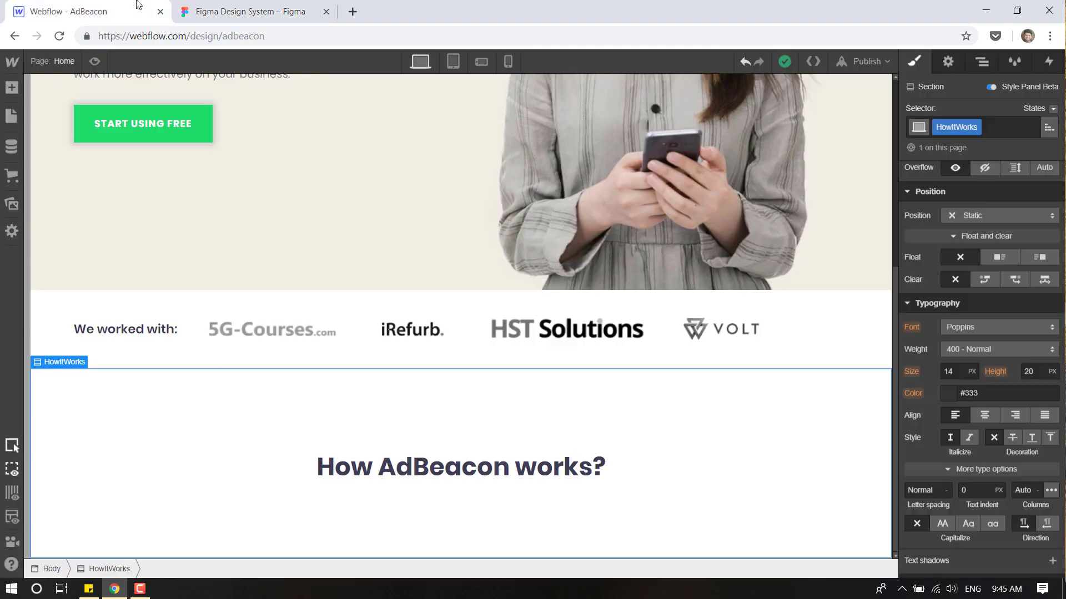
pyautogui.click(480, 470)
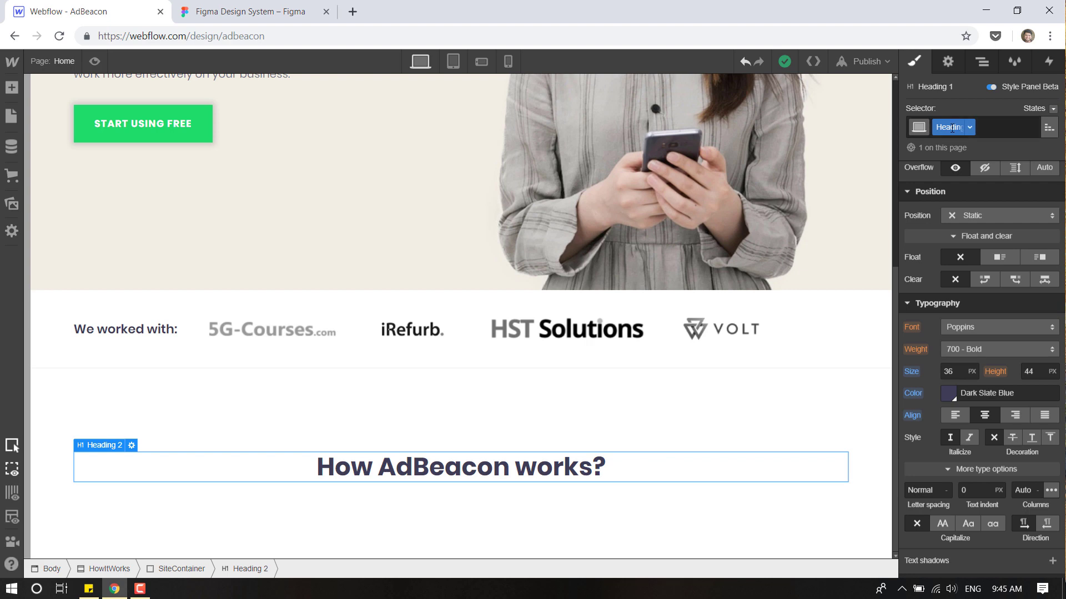
# Set the heading's top and bottom margins to 0 and its bottom padding to 60.
pyautogui.scroll(5, 971, 230)
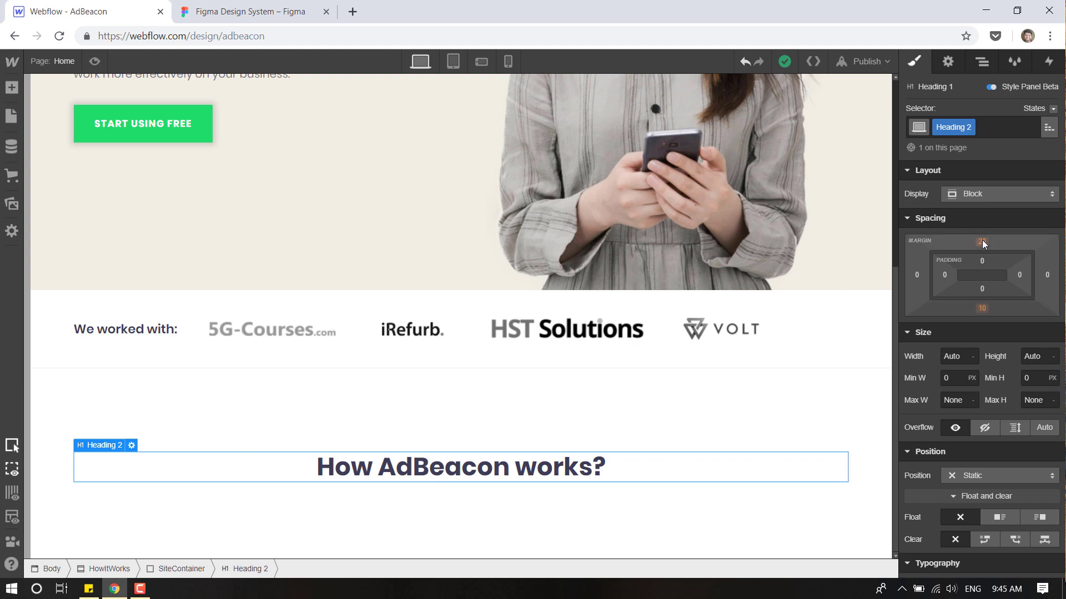
pyautogui.click(982, 242)
pyautogui.click(950, 282)
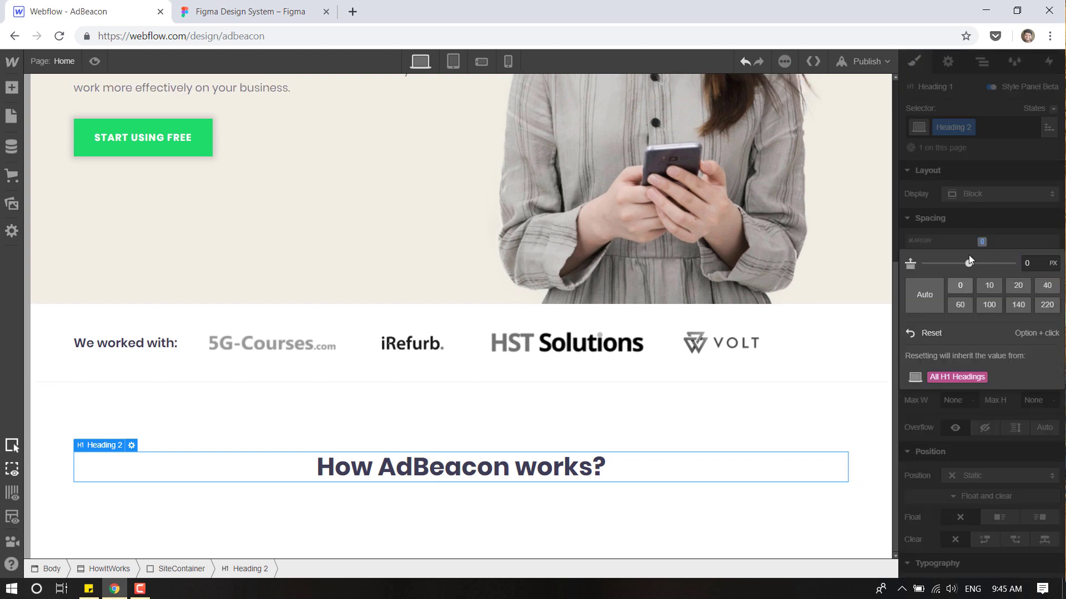
pyautogui.click(987, 221)
pyautogui.click(982, 308)
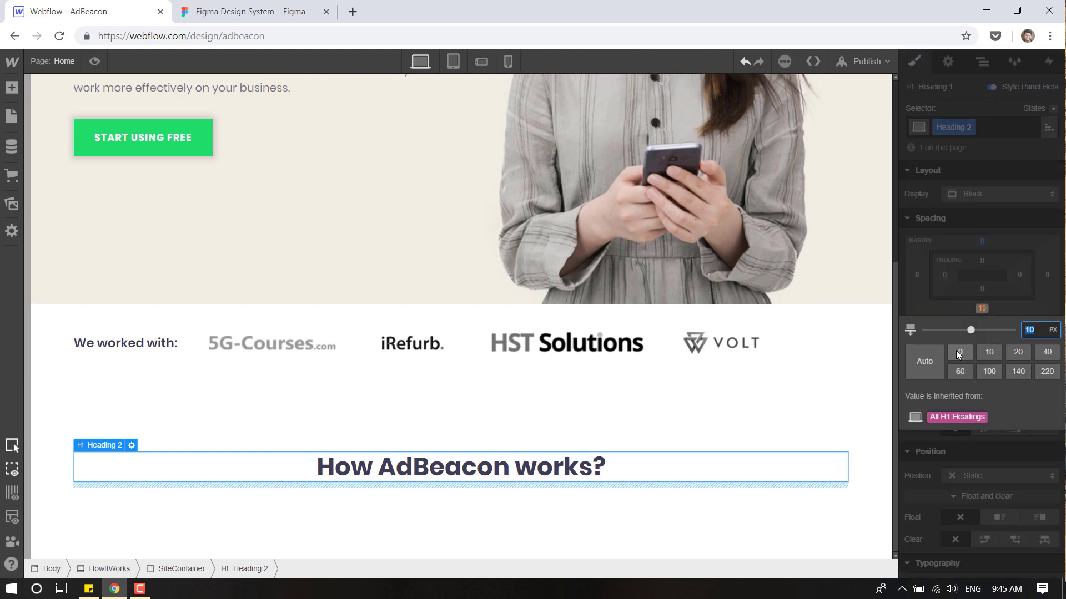
pyautogui.click(956, 353)
pyautogui.click(980, 286)
pyautogui.click(982, 289)
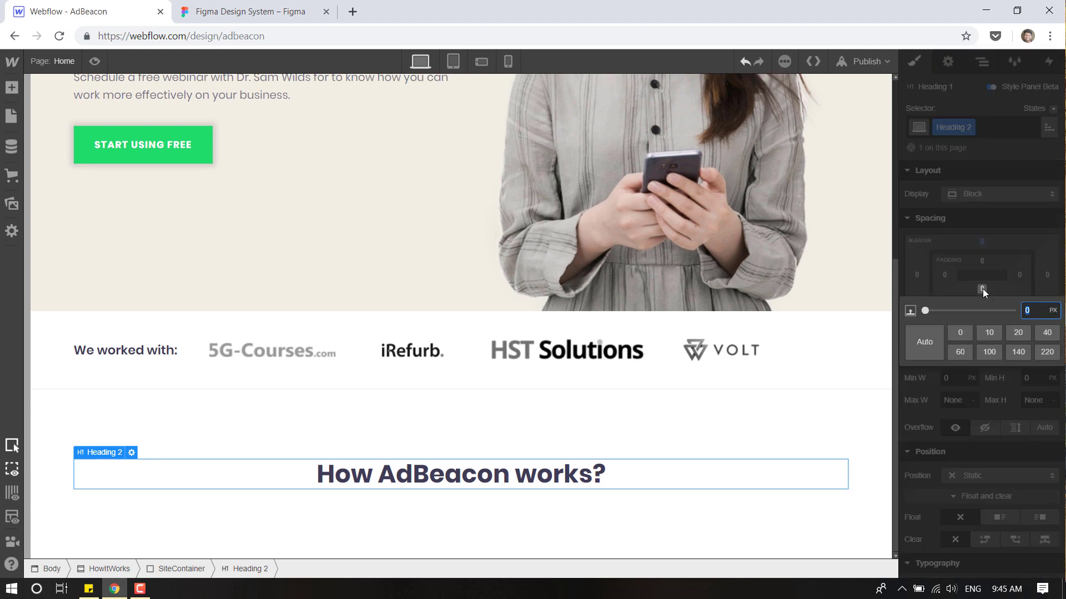
pyautogui.write('60')
pyautogui.press('Return')
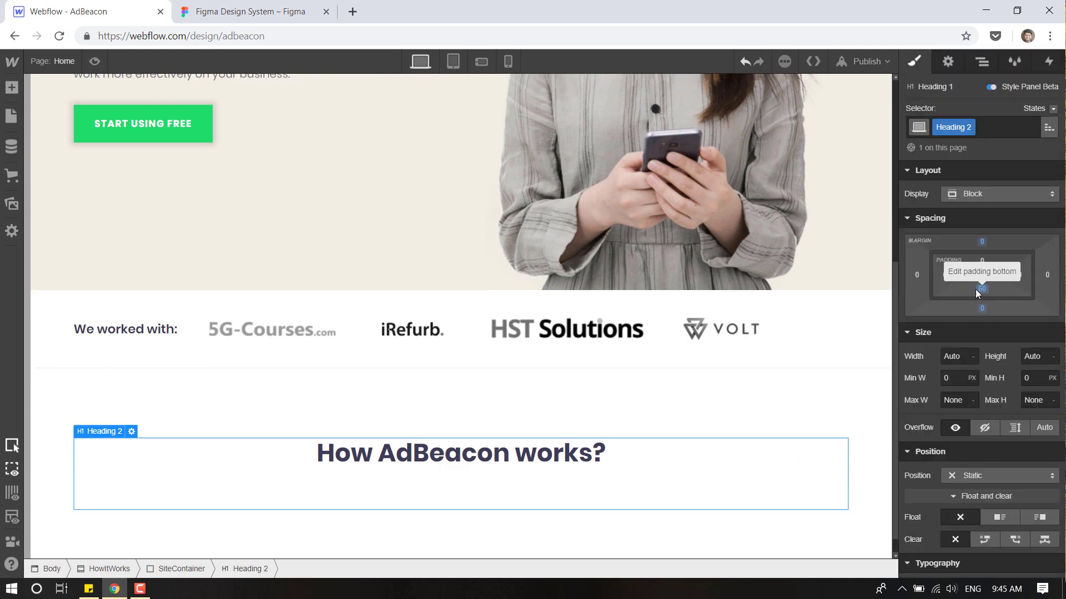
pyautogui.click(982, 62)
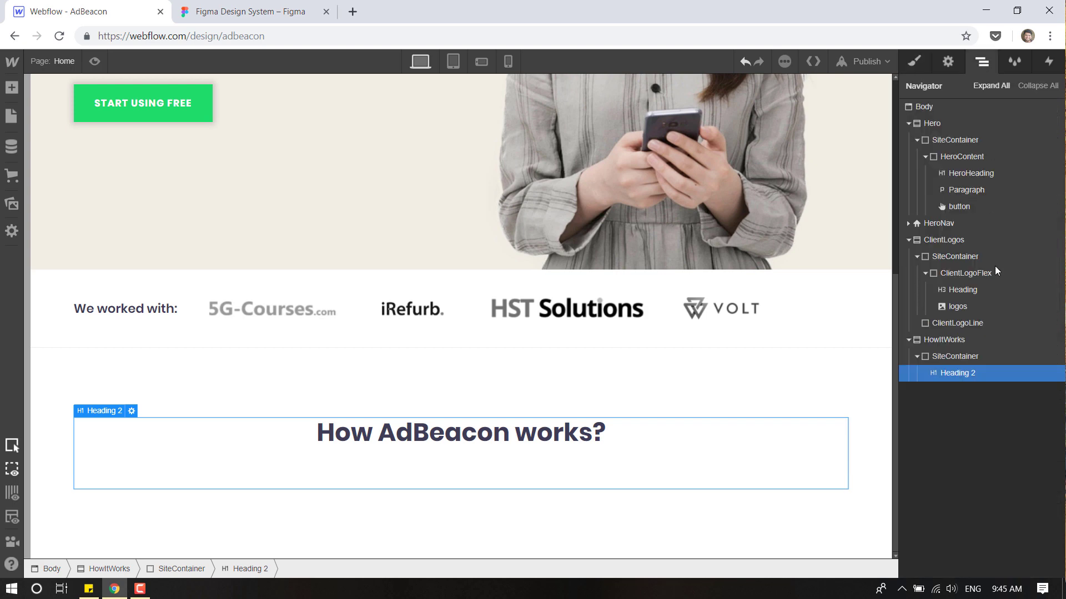
# Scroll through the three How AdBeacon works? cards in Figma, then bring up Webflow's Add panel.
pyautogui.click(244, 11)
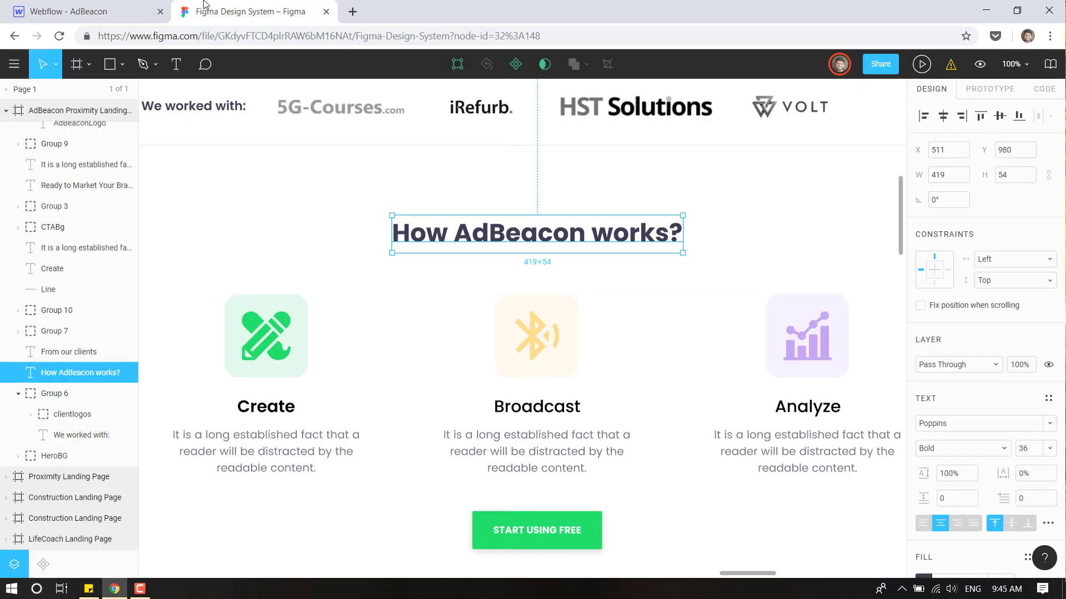
pyautogui.scroll(-2, 397, 250)
pyautogui.click(331, 178)
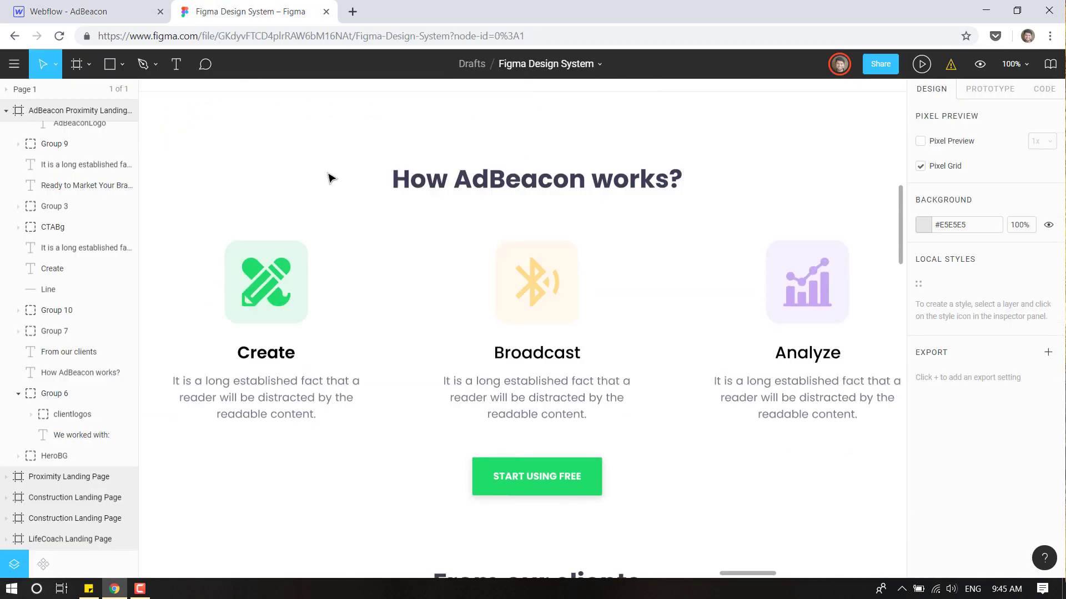
pyautogui.scroll(-2, 450, 220)
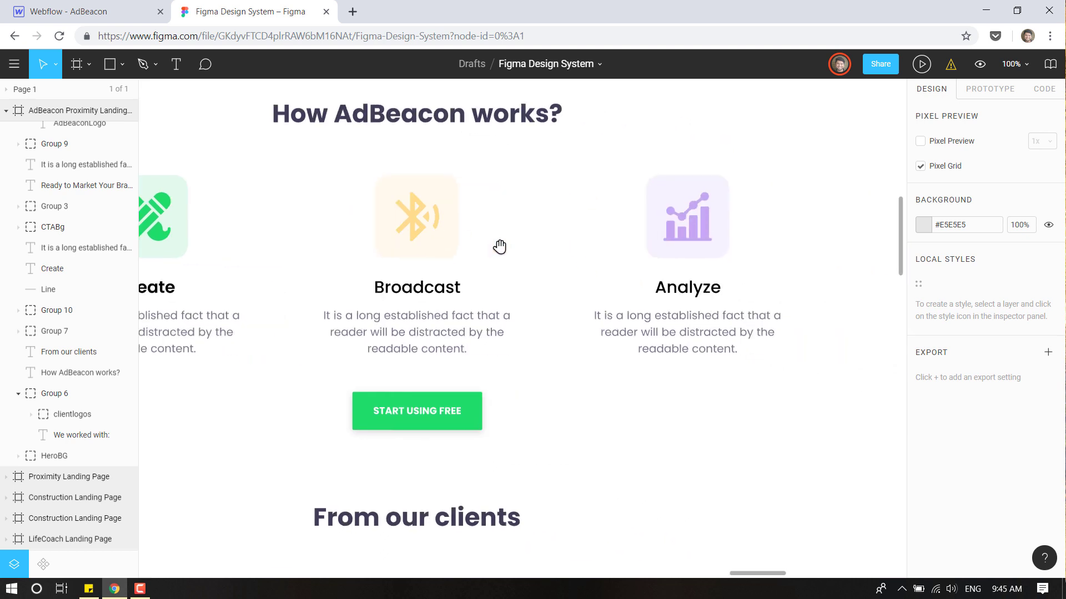
pyautogui.scroll(-2, 433, 221)
pyautogui.scroll(3, 440, 266)
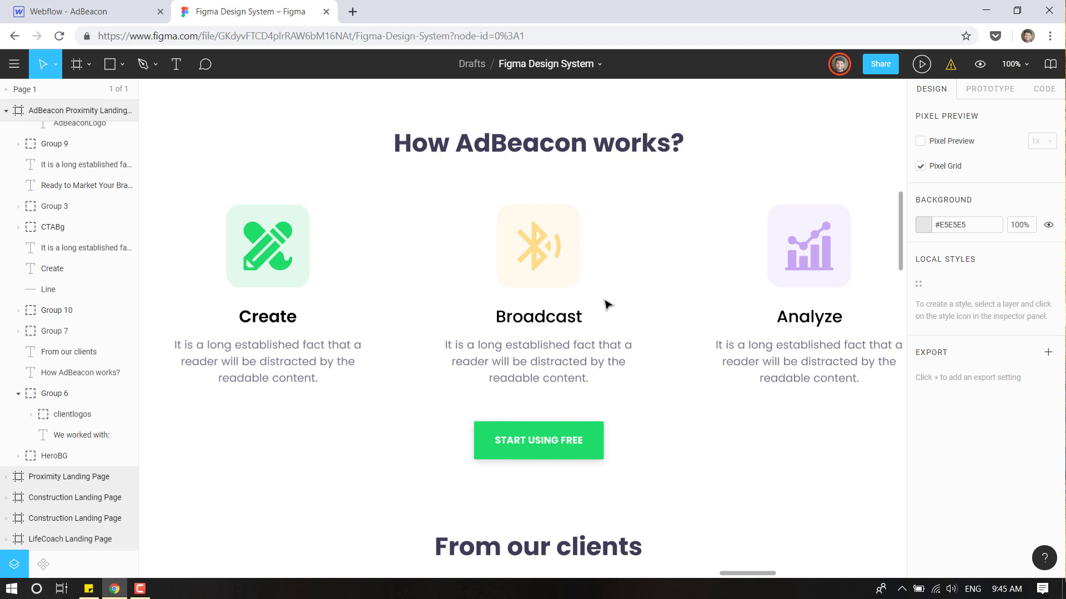
pyautogui.click(111, 13)
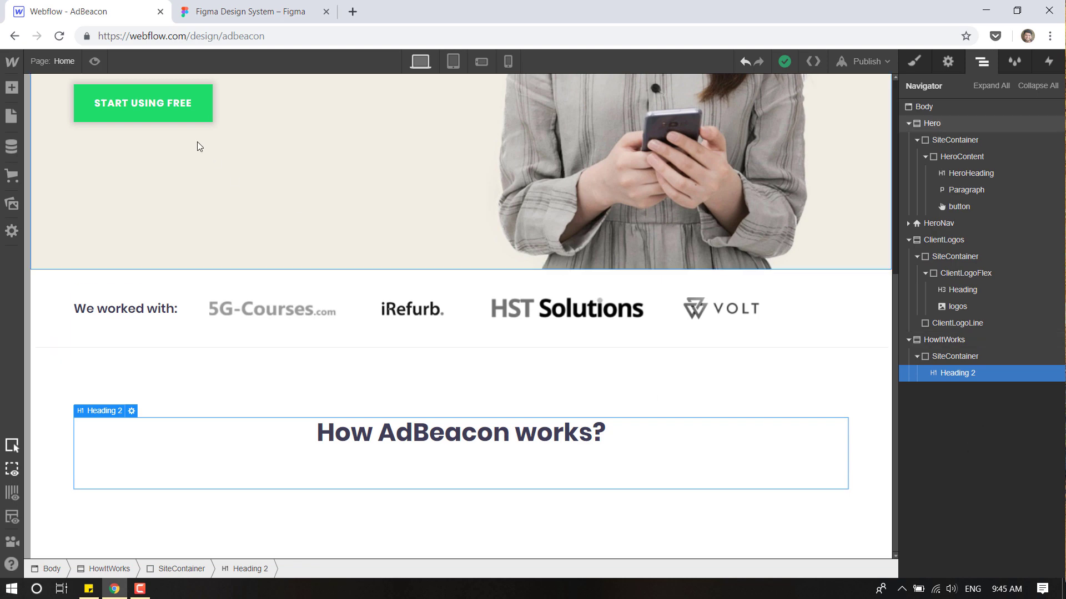
pyautogui.click(12, 92)
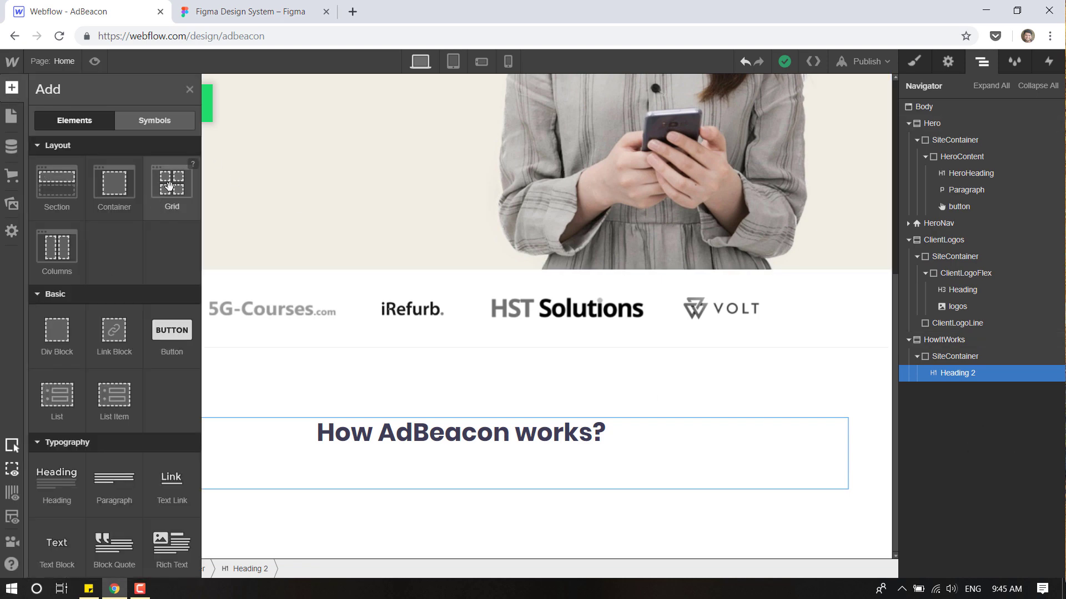
# Place a grid under the heading, delete its second row and add a third column.
pyautogui.moveTo(171, 183); pyautogui.dragTo(949, 416)
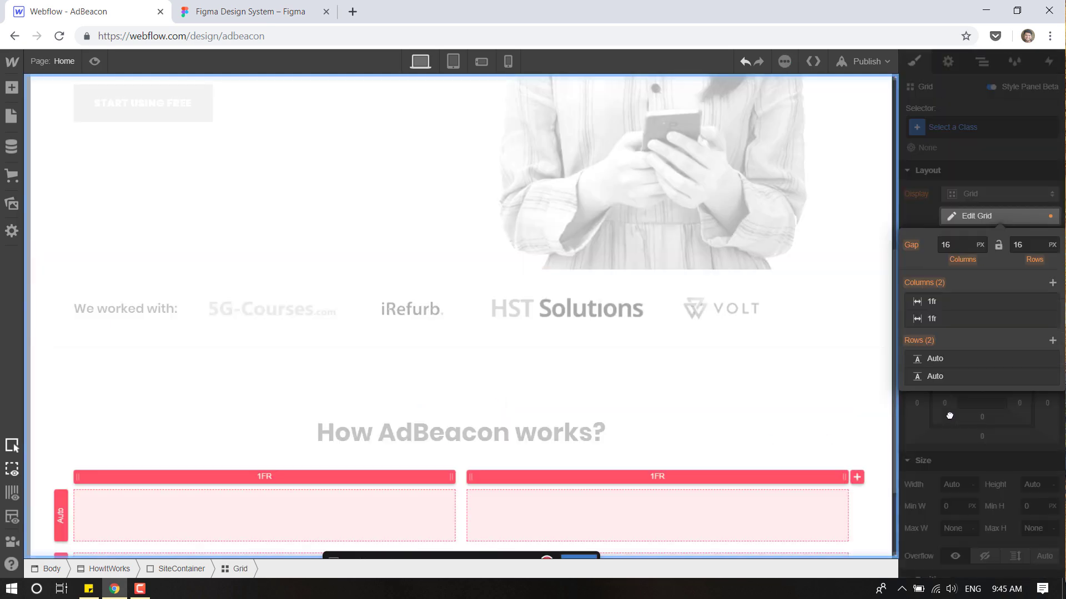
pyautogui.scroll(-2, 610, 394)
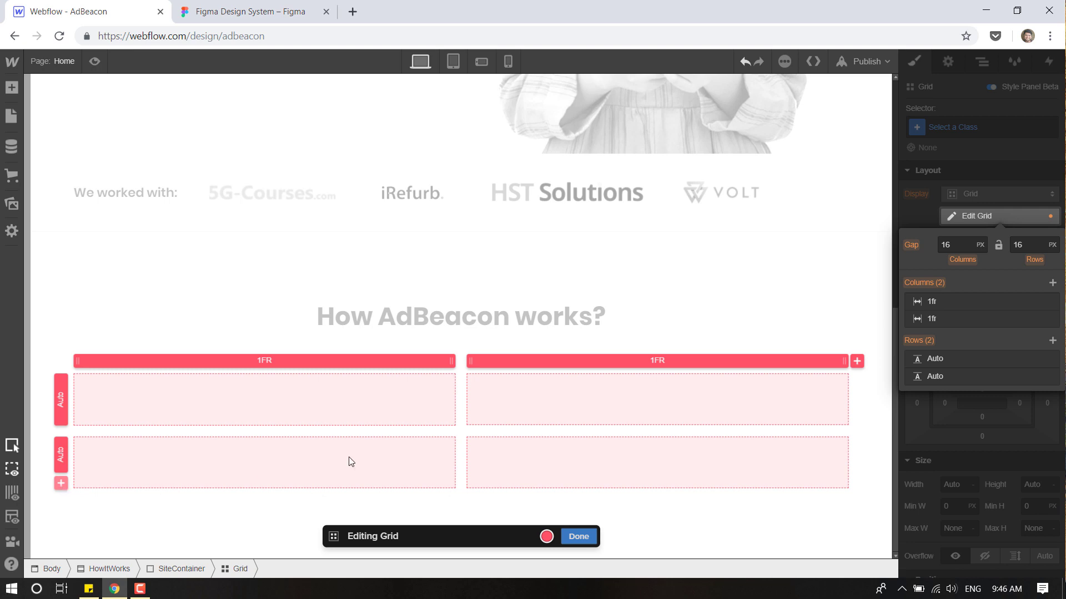
pyautogui.click(1051, 376)
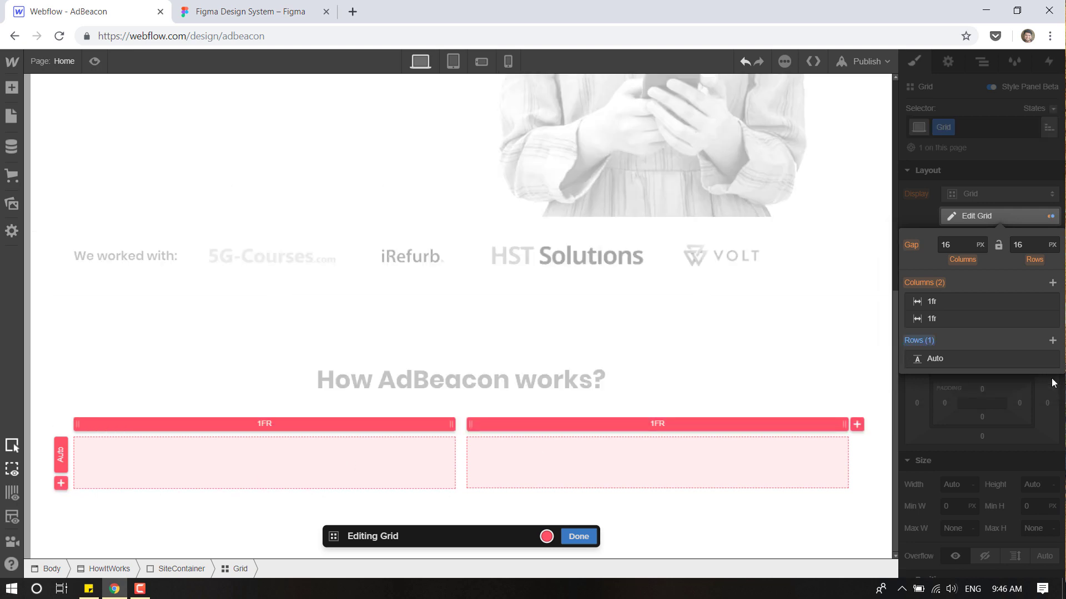
pyautogui.click(857, 425)
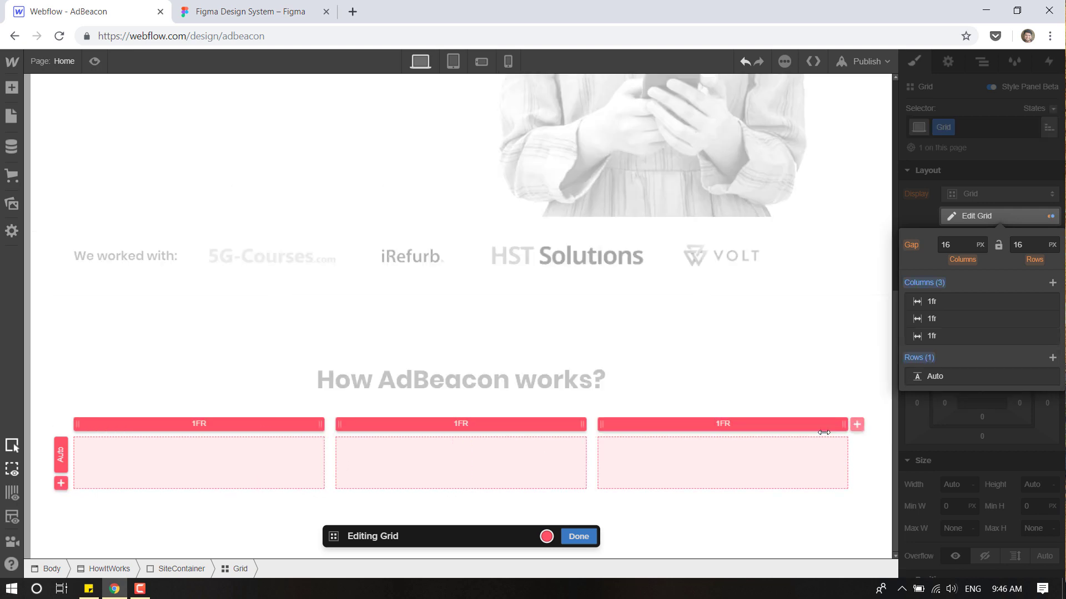
pyautogui.click(276, 6)
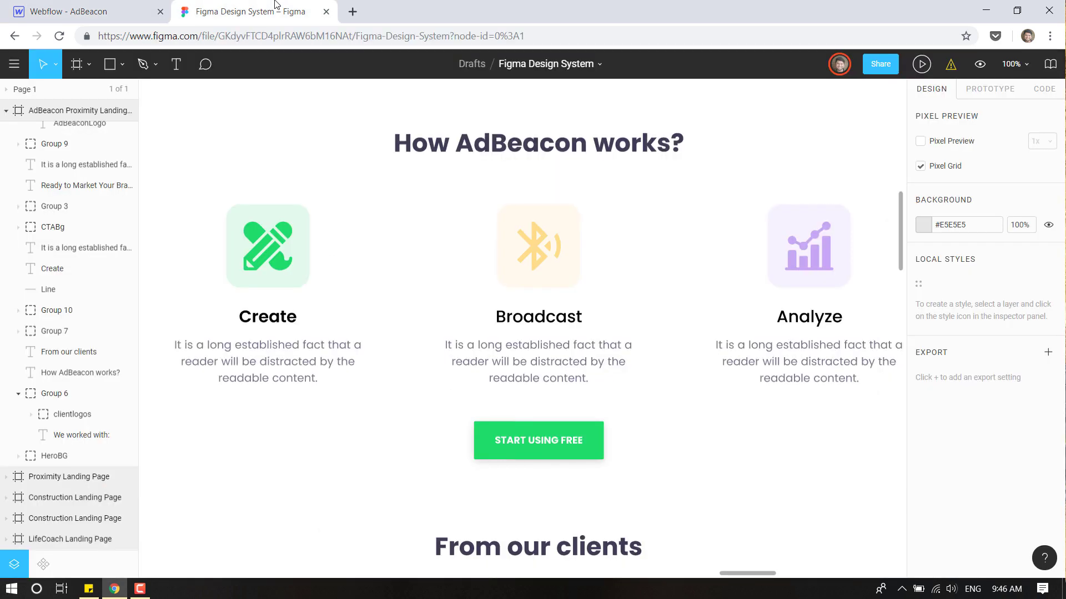
pyautogui.click(70, 8)
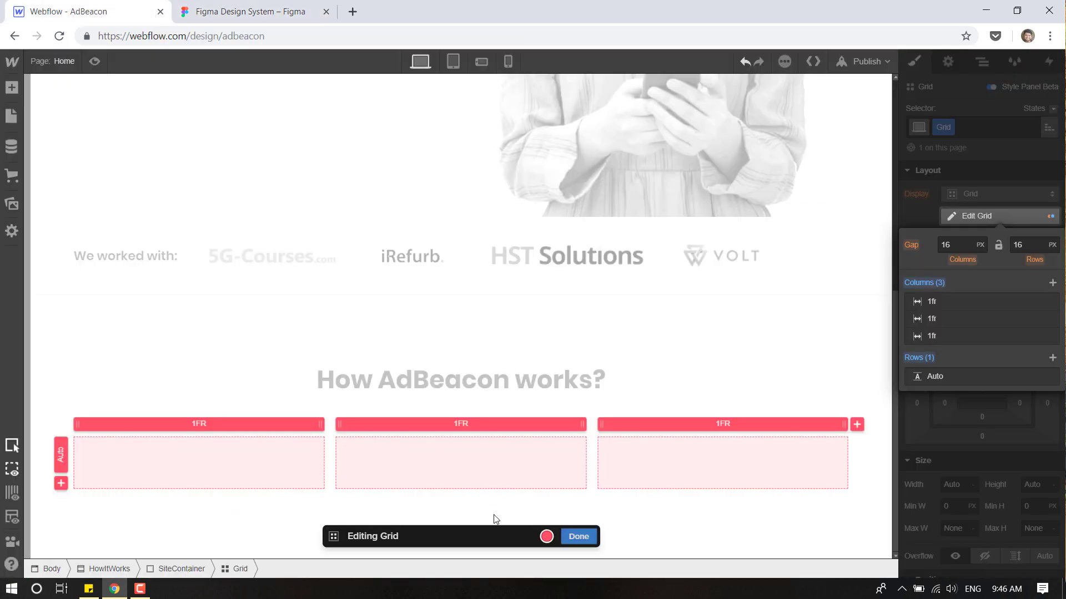
pyautogui.click(578, 537)
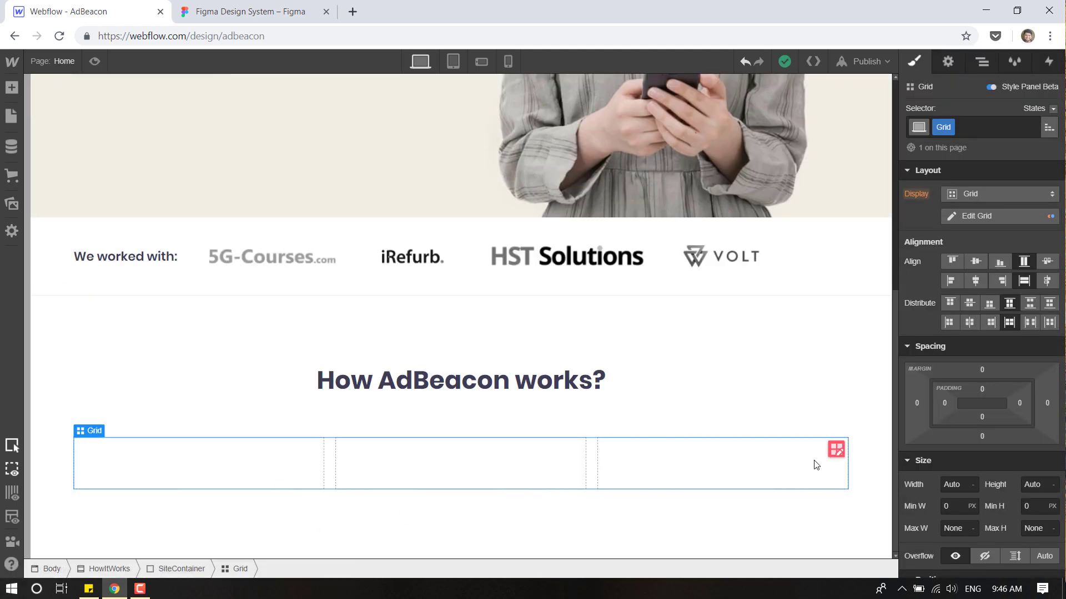
# Set the grid's column gap to 30 px.
pyautogui.click(835, 450)
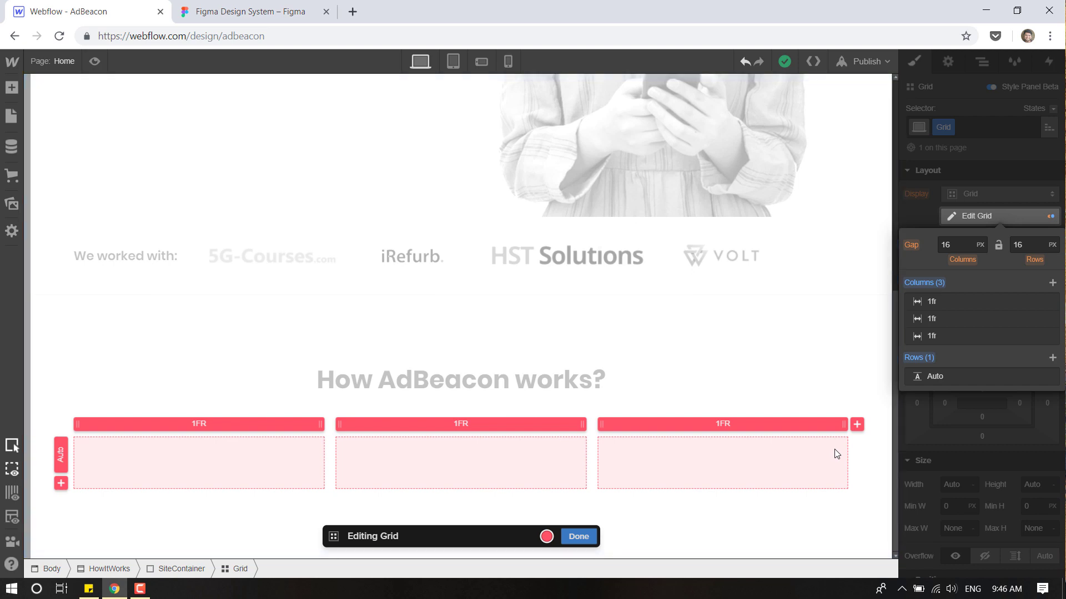
pyautogui.click(250, 7)
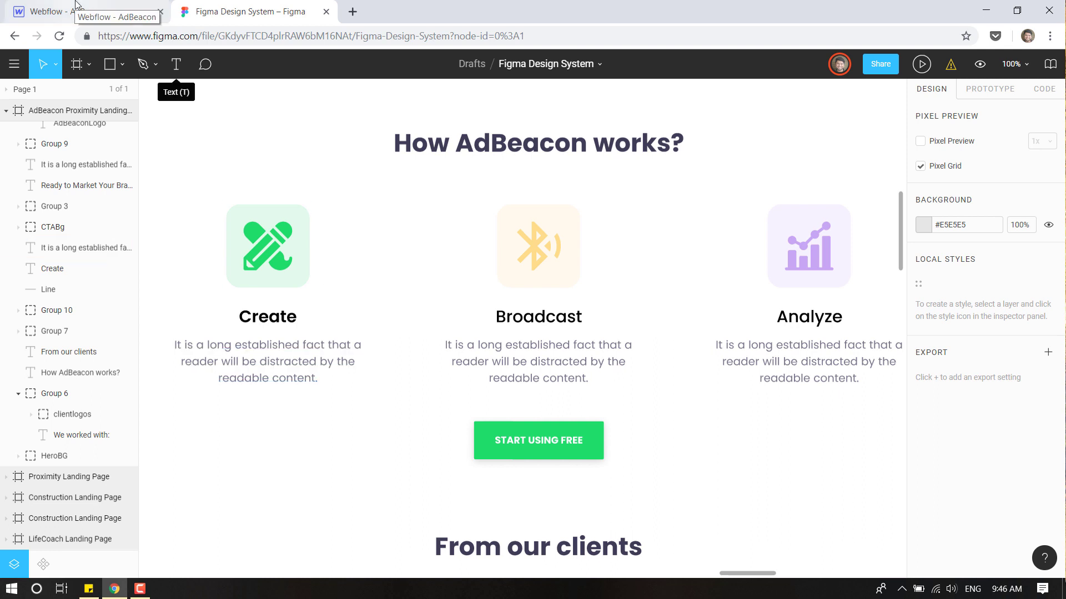
pyautogui.click(76, 7)
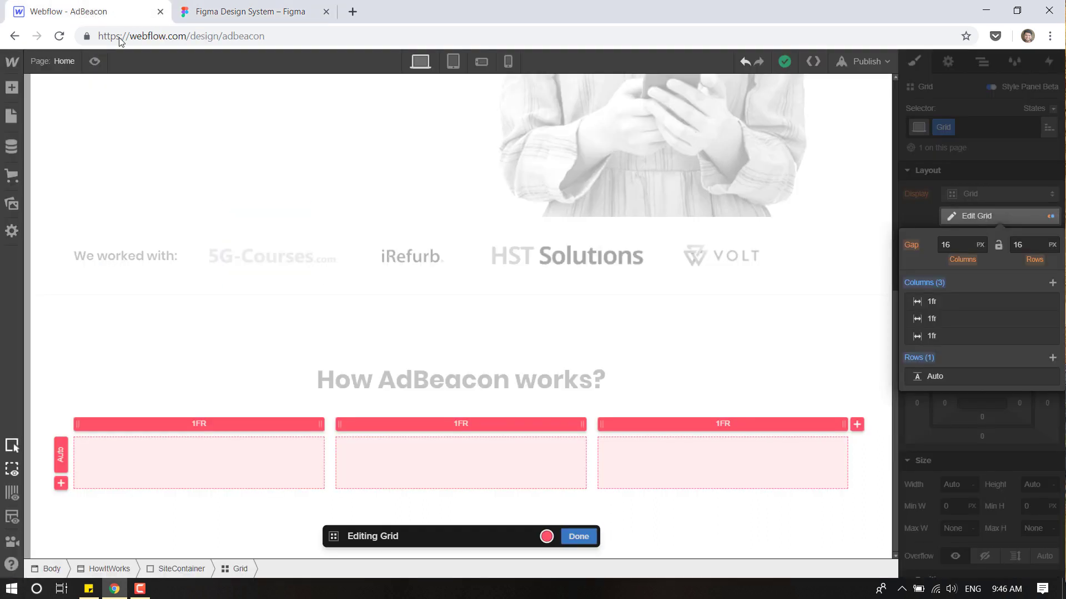
pyautogui.click(954, 244)
pyautogui.press('Return')
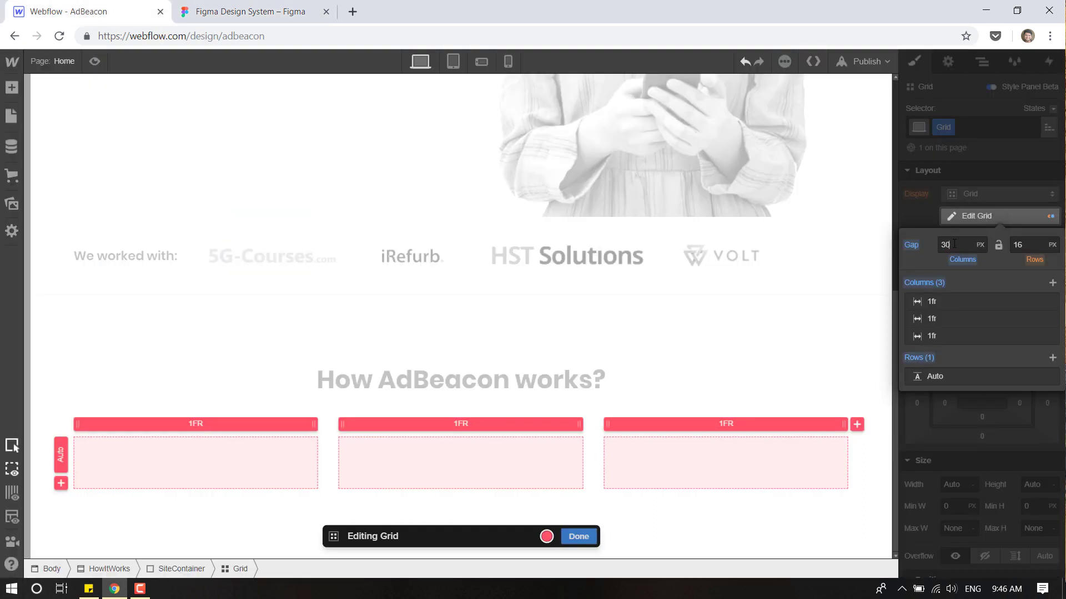
pyautogui.click(270, 6)
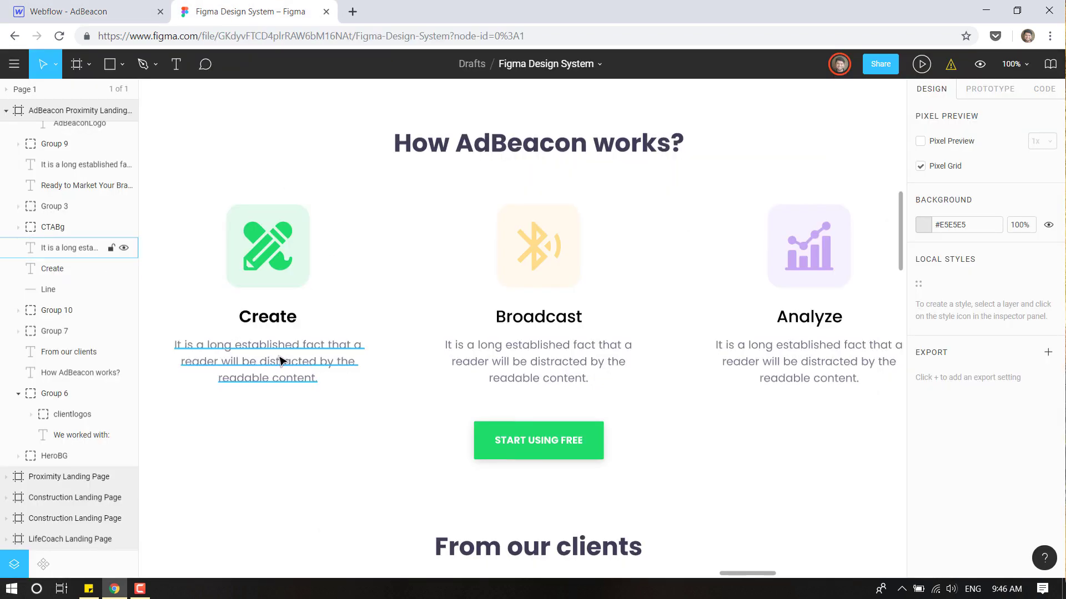
# Show and hide the landing page frame's 12-column layout grid in Figma.
pyautogui.hscroll(-2, 345, 404)
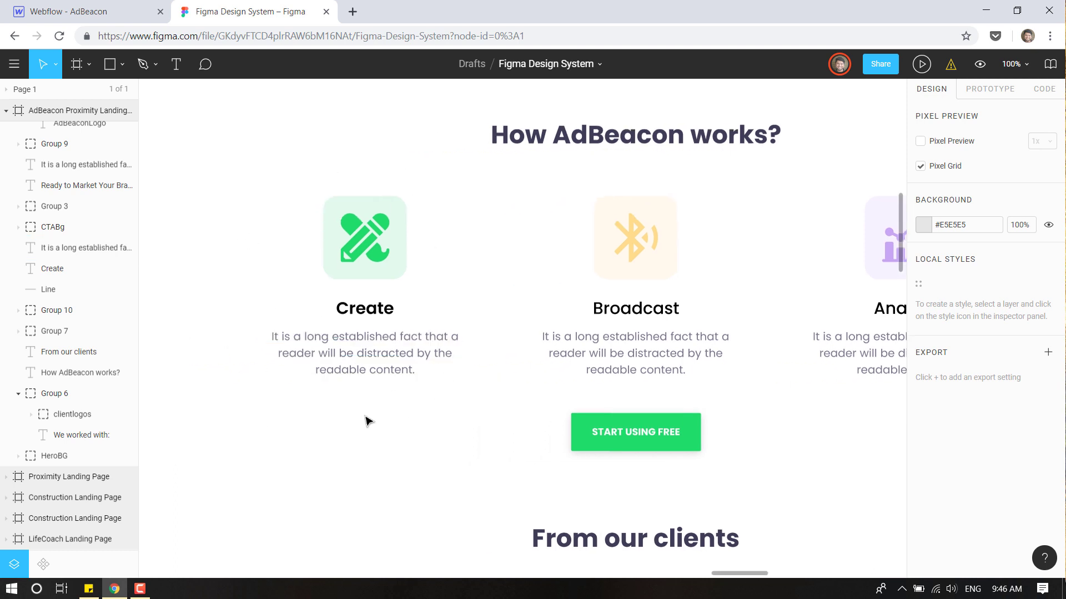
pyautogui.click(49, 111)
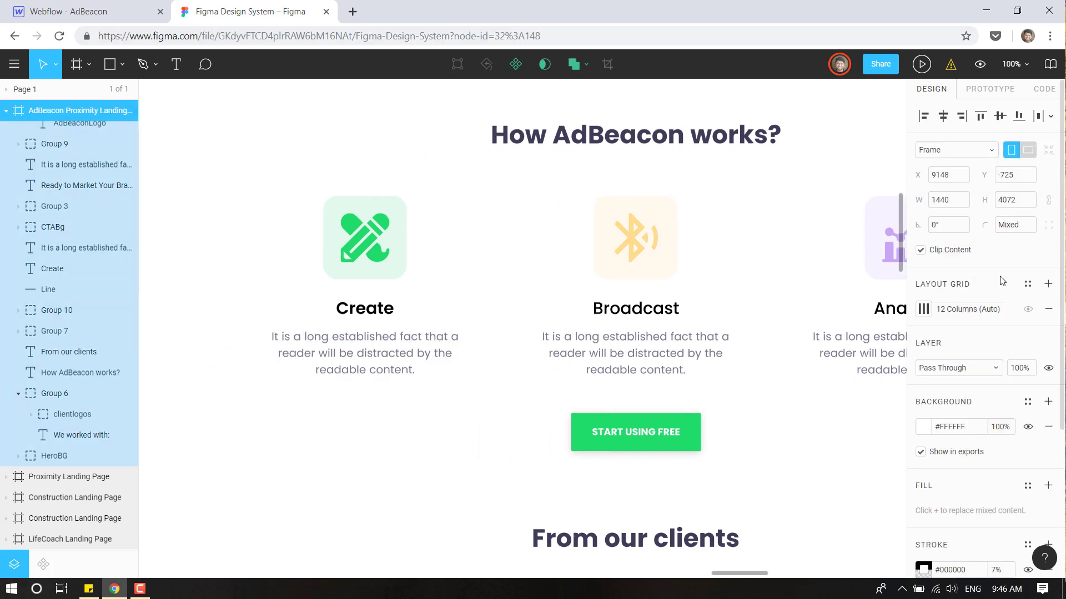
pyautogui.click(1027, 309)
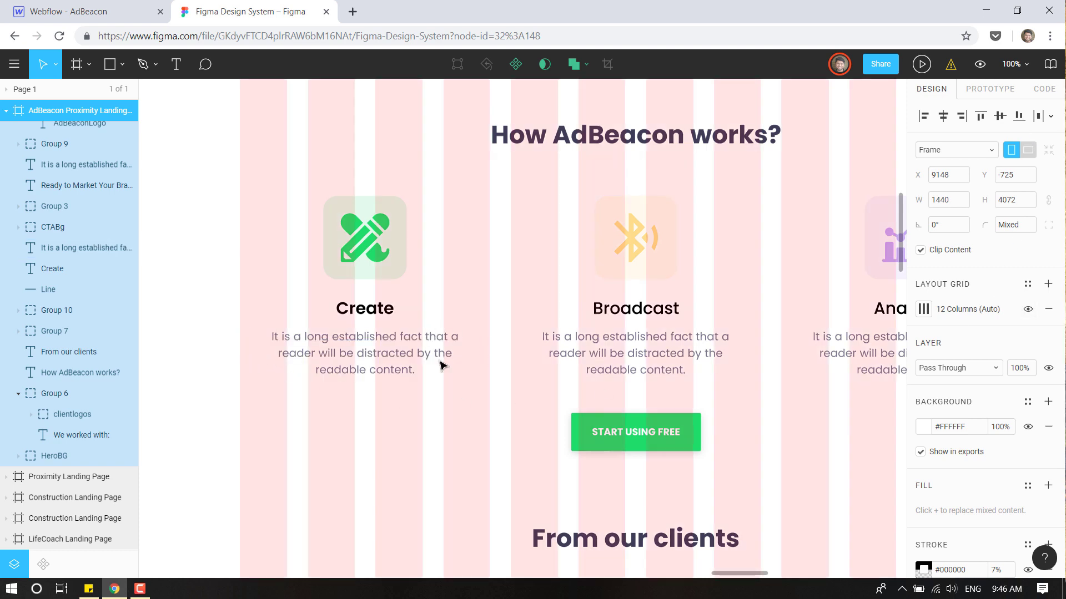
pyautogui.click(1028, 309)
pyautogui.press('Escape')
pyautogui.hscroll(1, 324, 316)
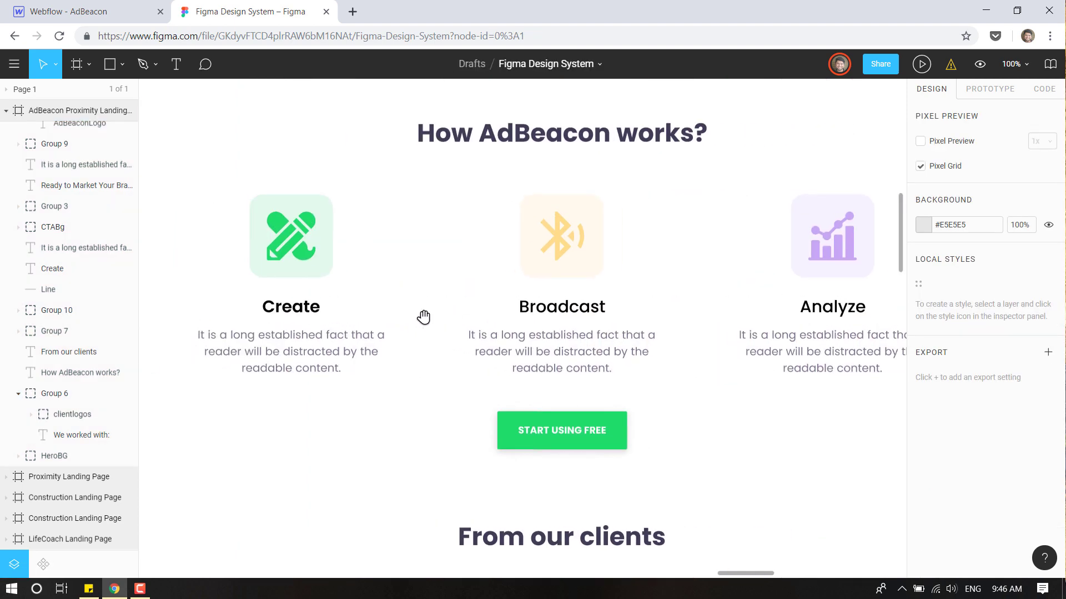
pyautogui.click(156, 4)
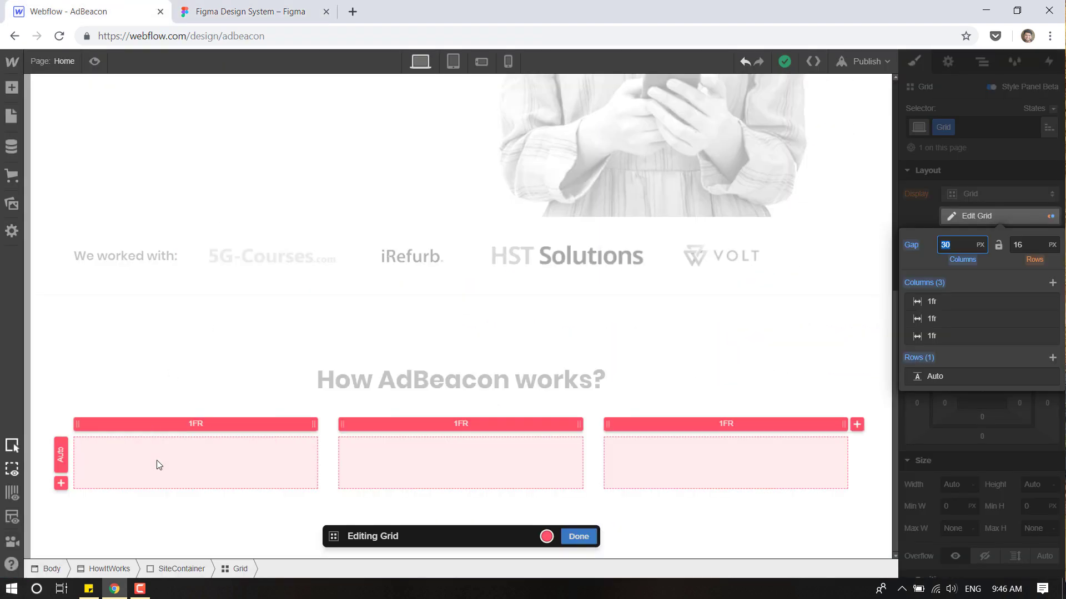
# Place a div block in the grid's first cell.
pyautogui.click(580, 537)
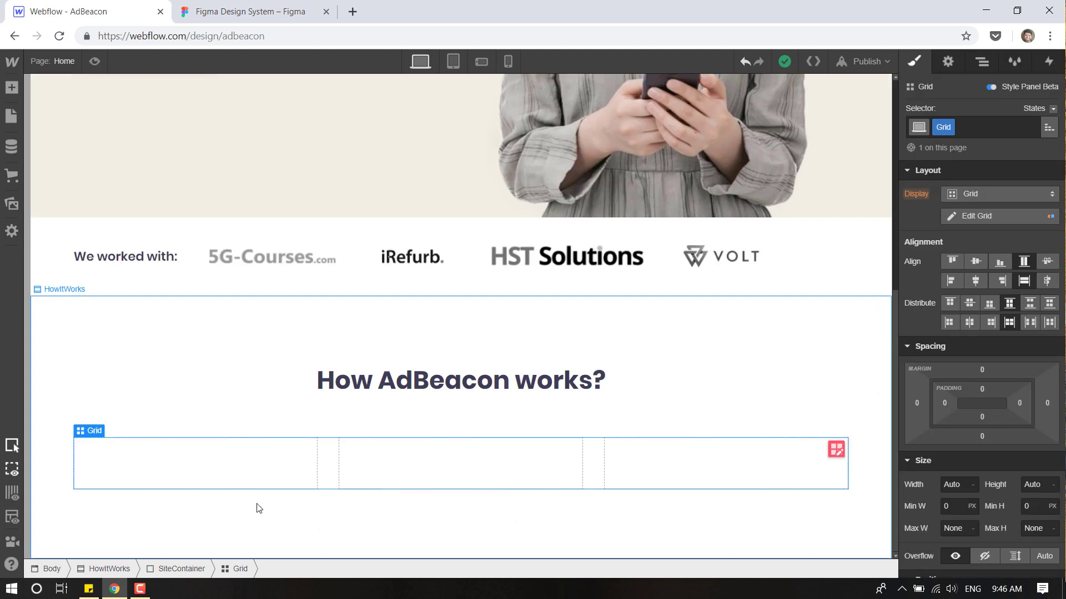
pyautogui.click(17, 94)
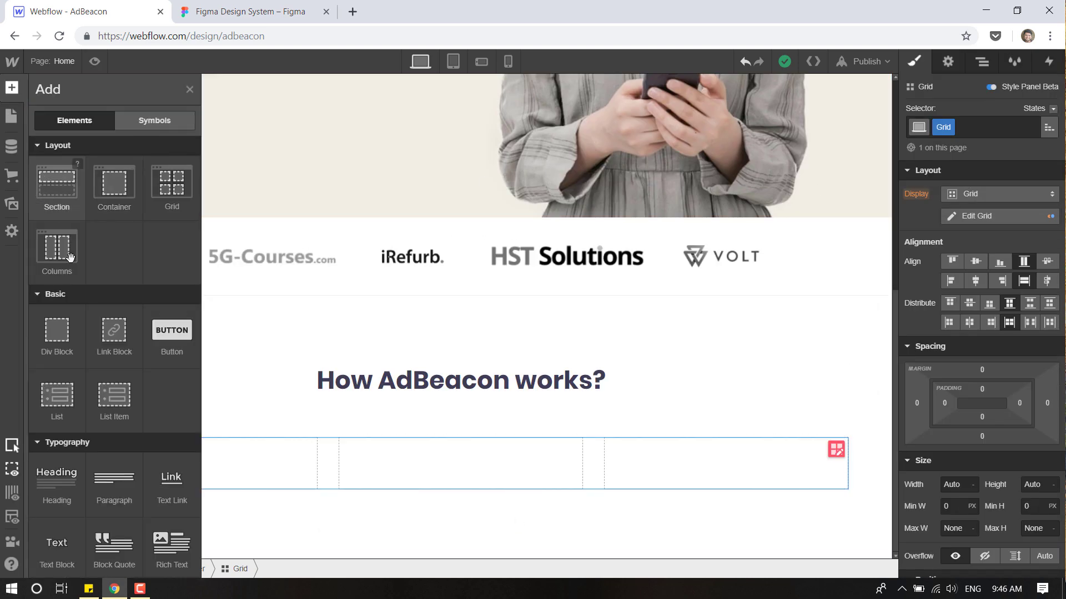
pyautogui.moveTo(54, 339); pyautogui.dragTo(202, 456)
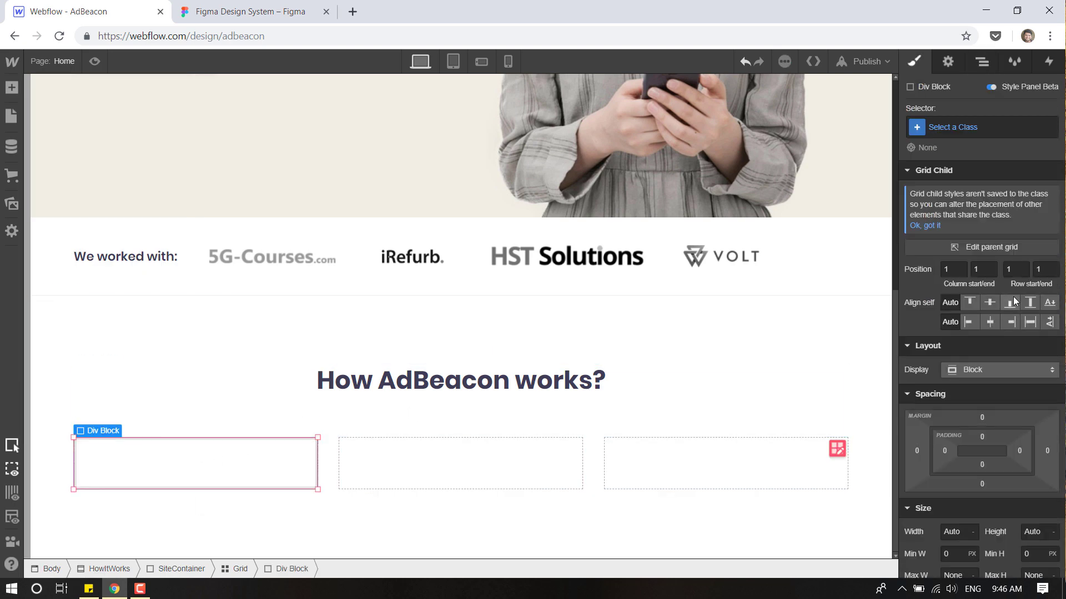
pyautogui.scroll(-2, 1013, 296)
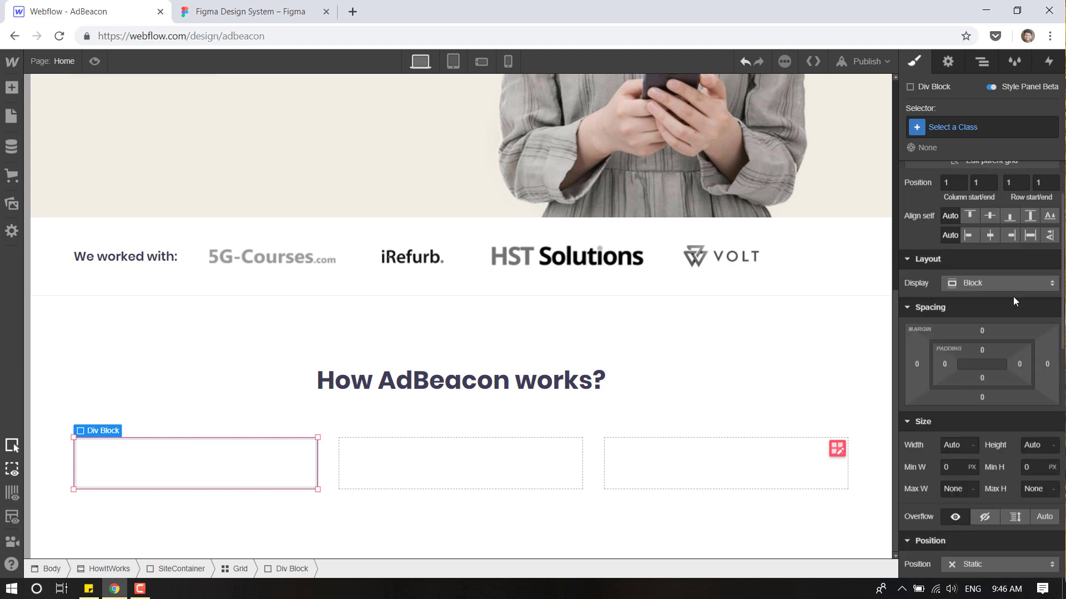
pyautogui.click(235, 5)
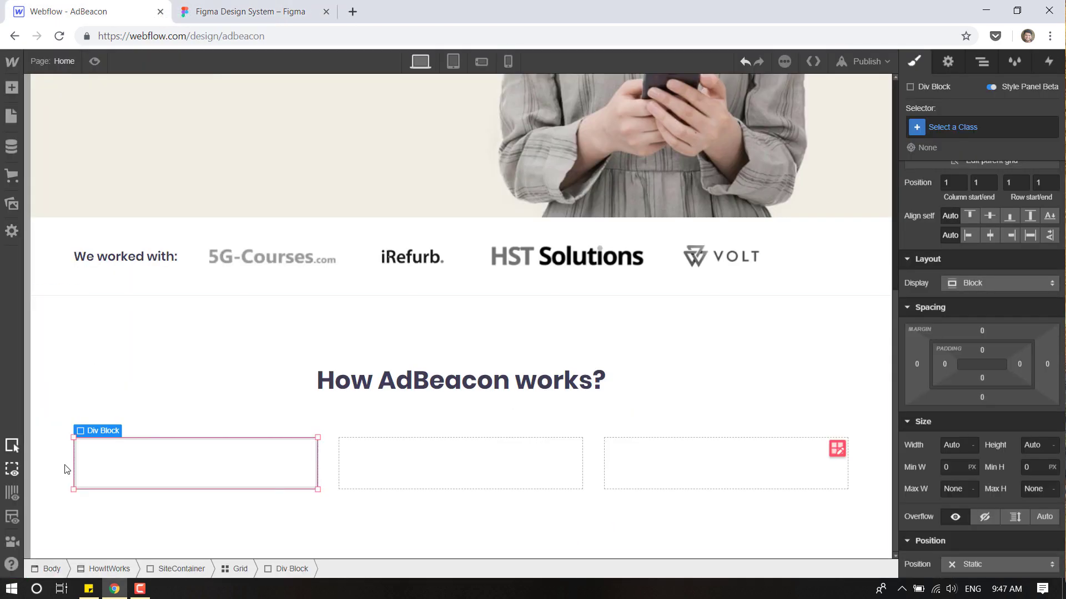
pyautogui.click(117, 10)
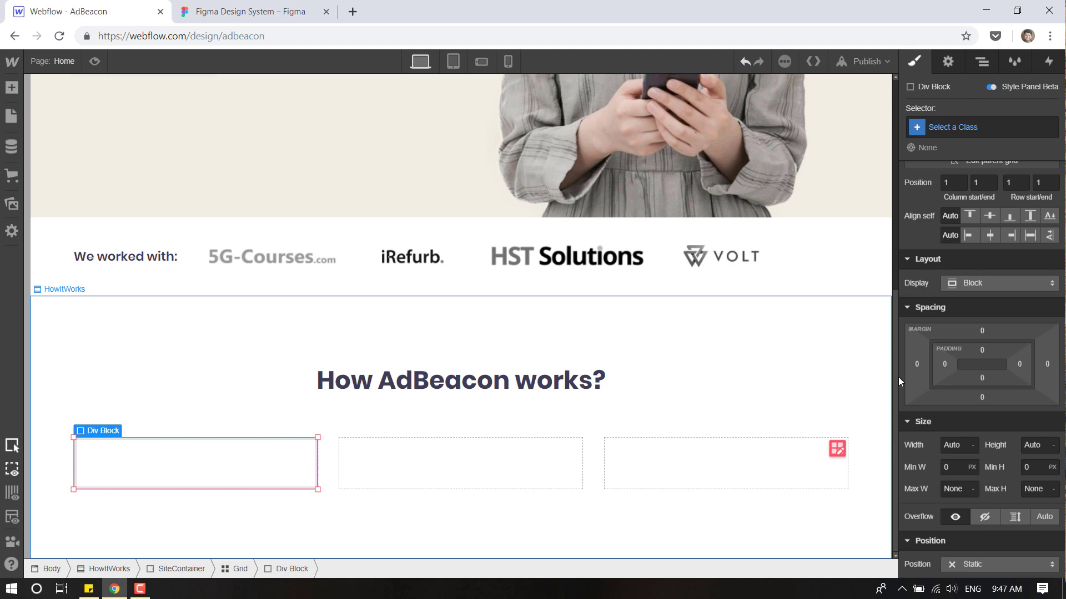
# Give the div block 30 px left and right padding.
pyautogui.click(945, 365)
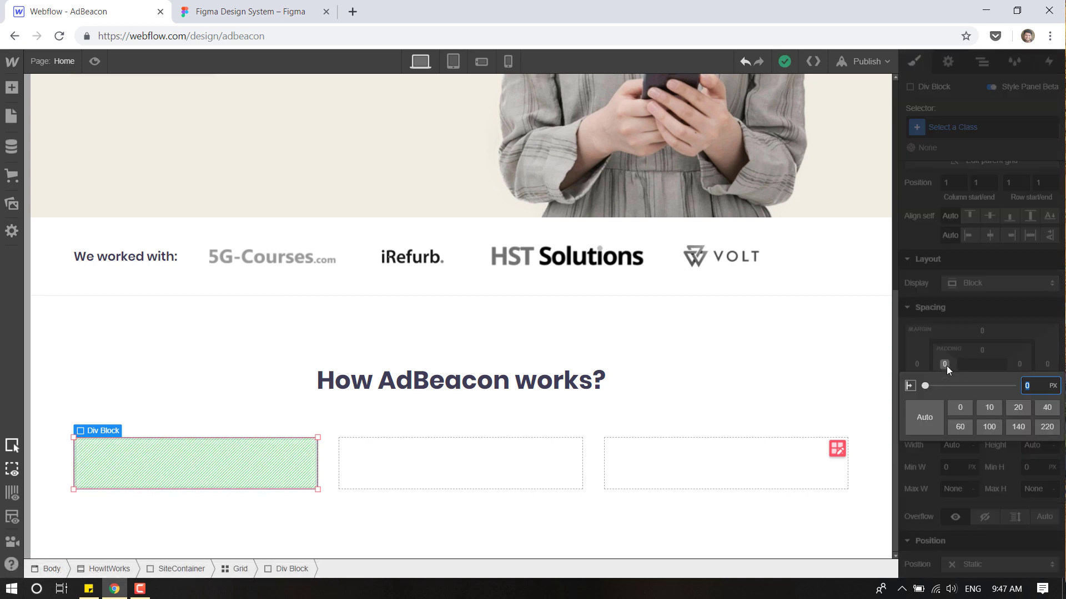
pyautogui.write('30')
pyautogui.press('Return')
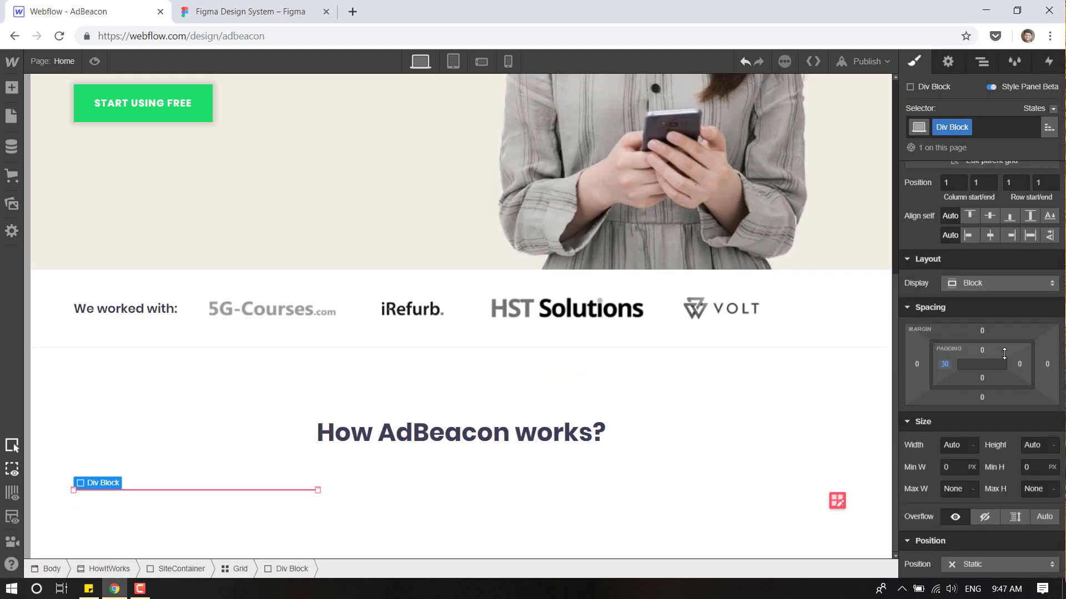
pyautogui.click(1019, 365)
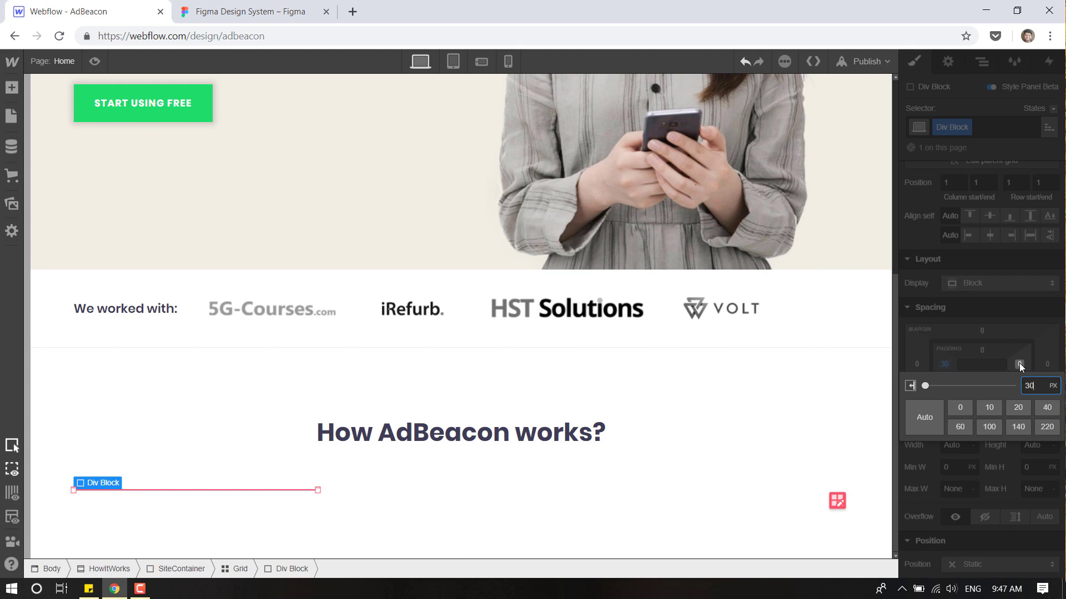
pyautogui.write('30')
pyautogui.press('Return')
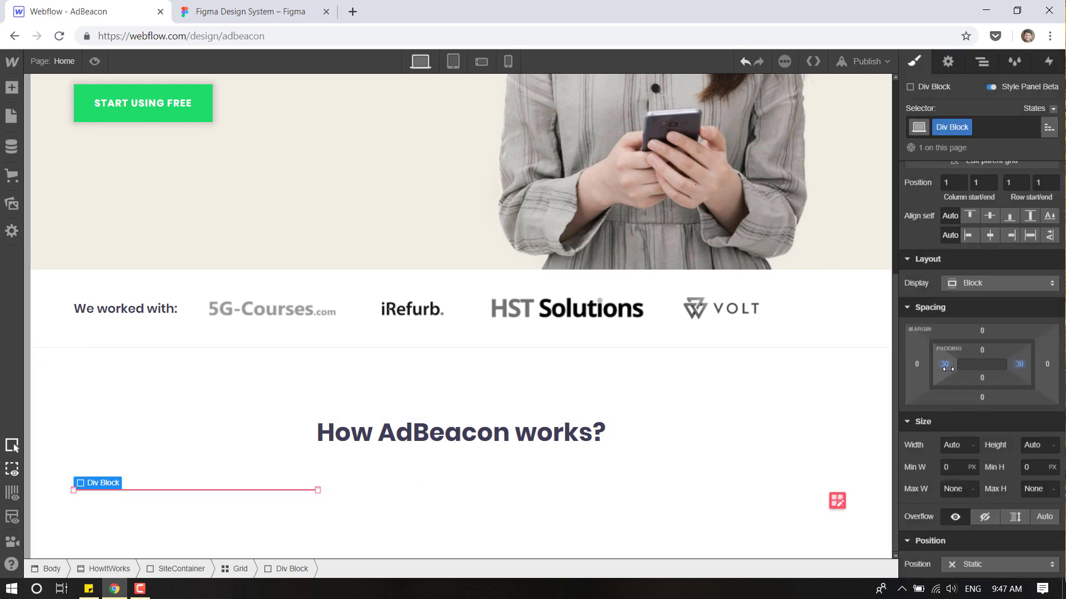
# Rename the div block's class to item1.
pyautogui.click(982, 62)
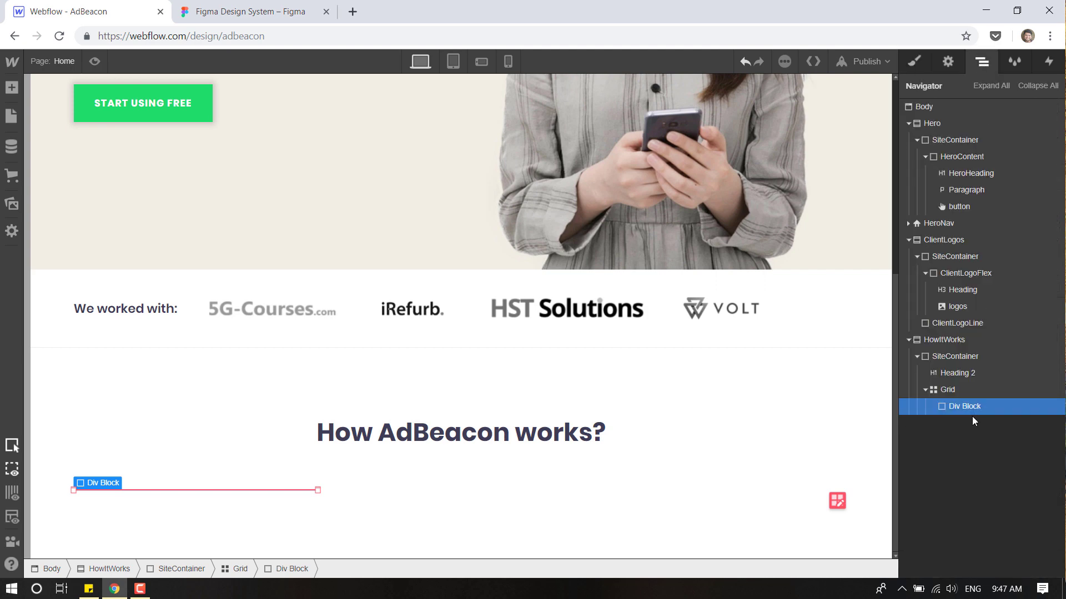
pyautogui.click(914, 61)
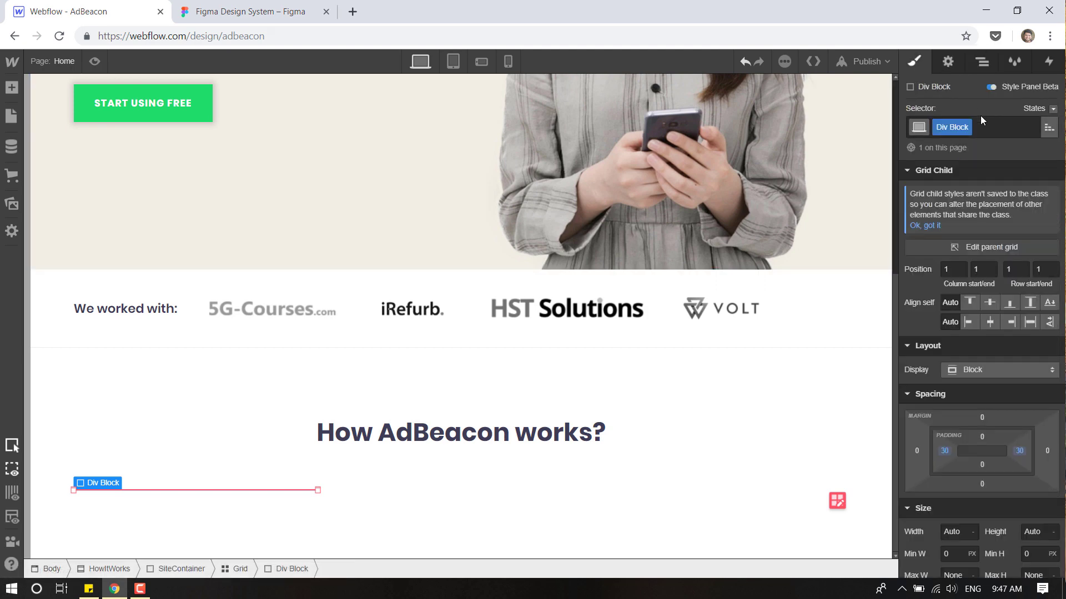
pyautogui.doubleClick(951, 130)
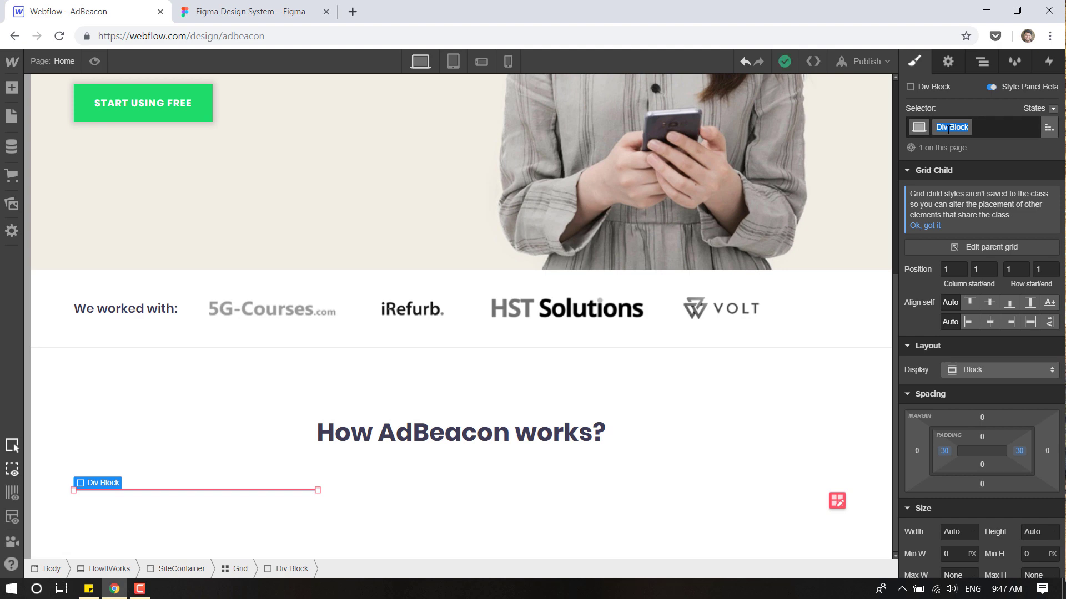
pyautogui.write('item1')
pyautogui.press('Return')
pyautogui.click(222, 11)
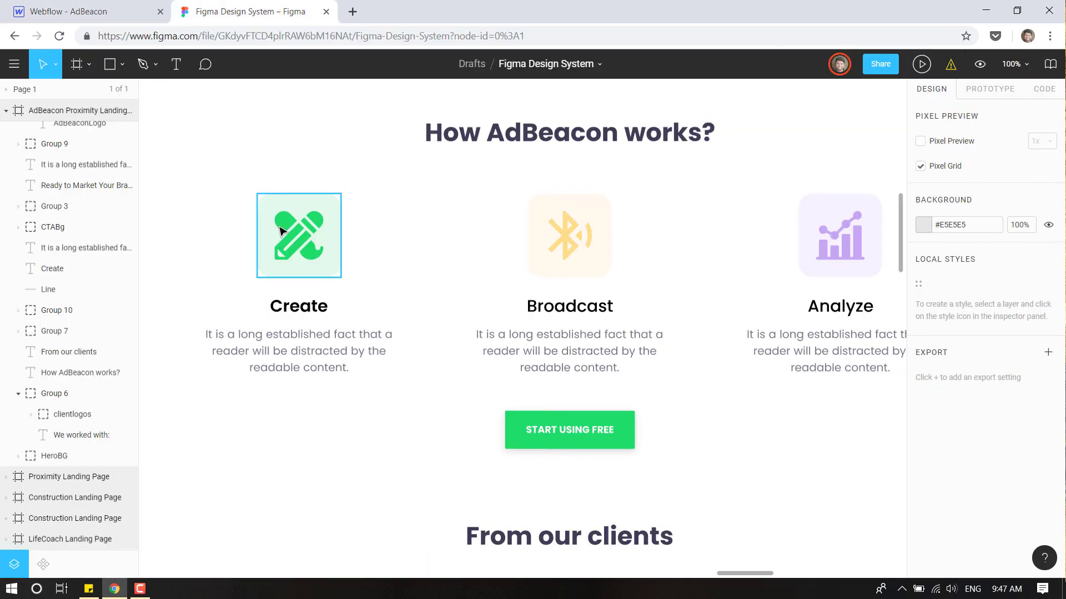
# Place the create.png icon from Assets inside item1.
pyautogui.click(83, 11)
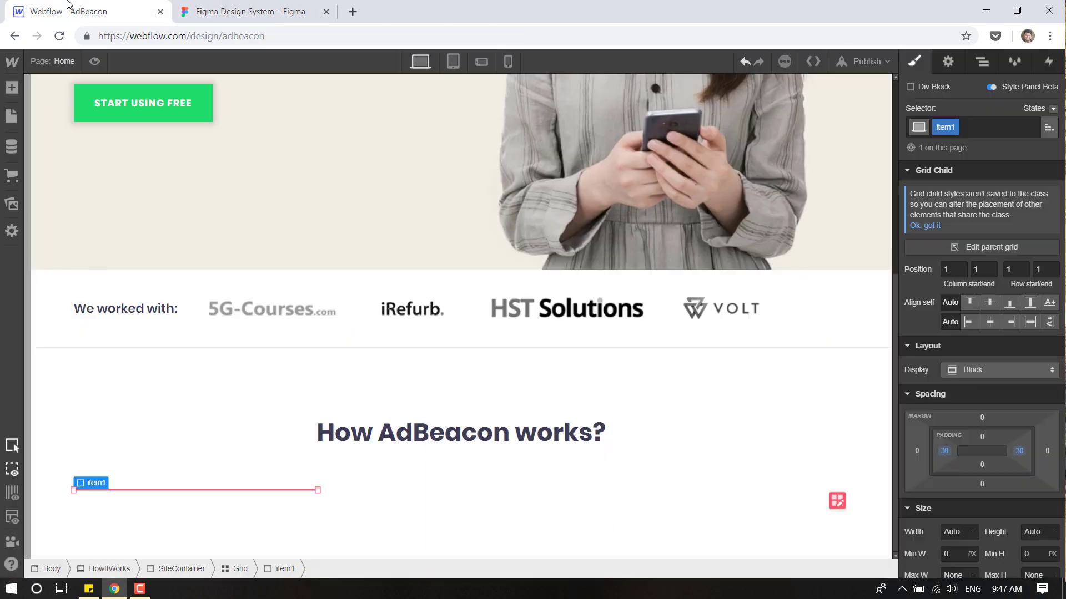
pyautogui.scroll(-5, 979, 361)
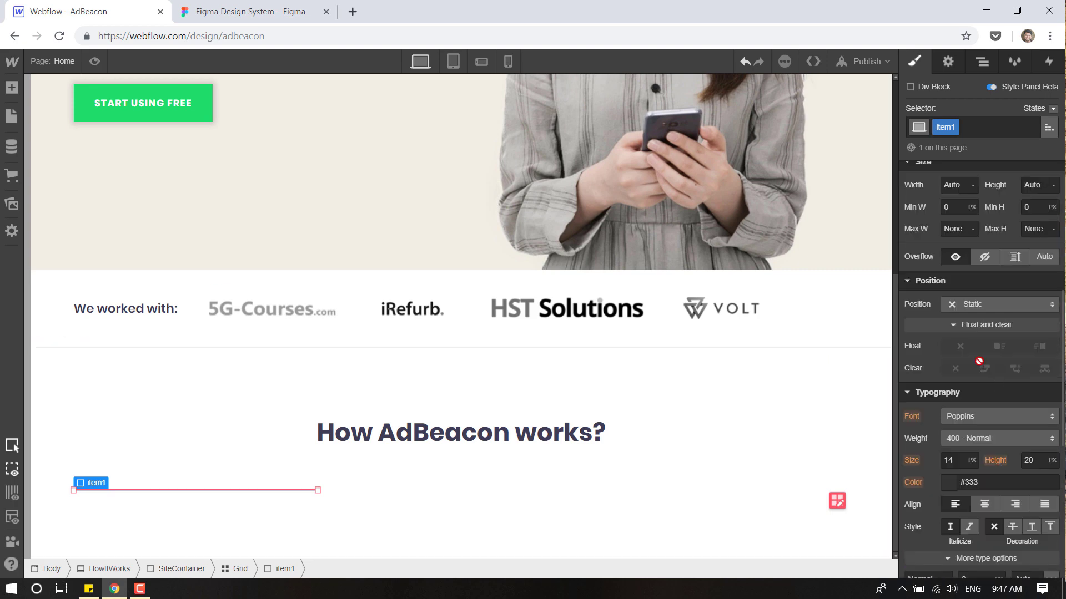
pyautogui.click(979, 66)
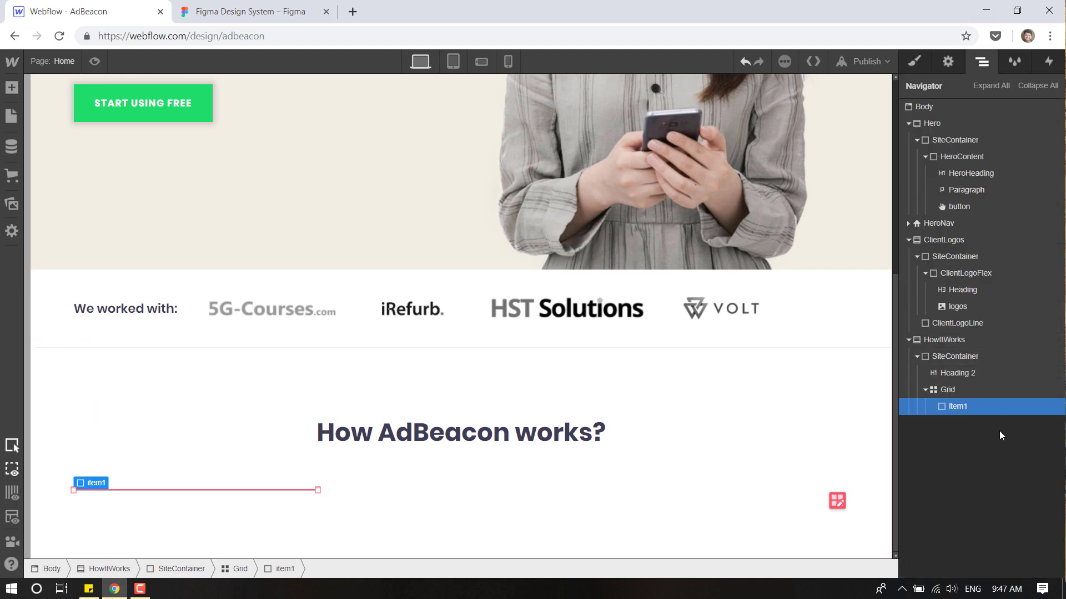
pyautogui.click(11, 88)
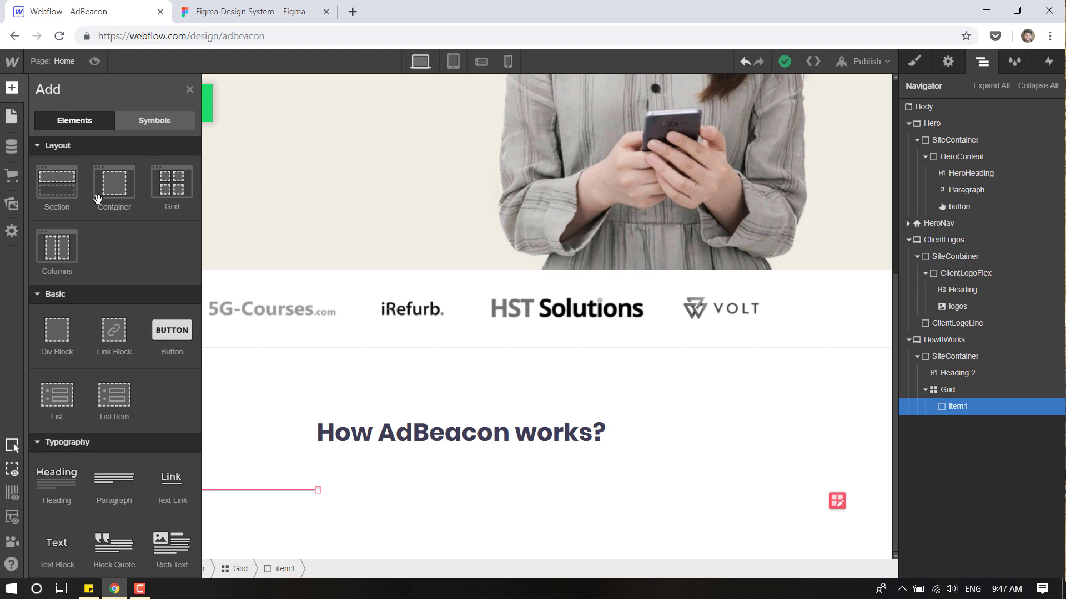
pyautogui.click(12, 203)
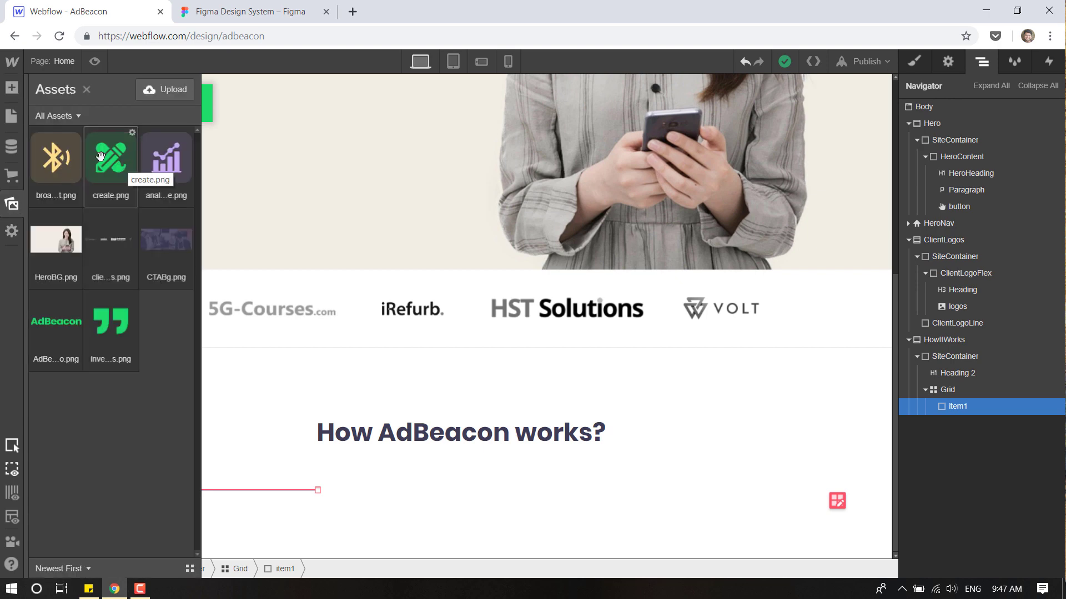
pyautogui.moveTo(109, 159); pyautogui.dragTo(964, 412)
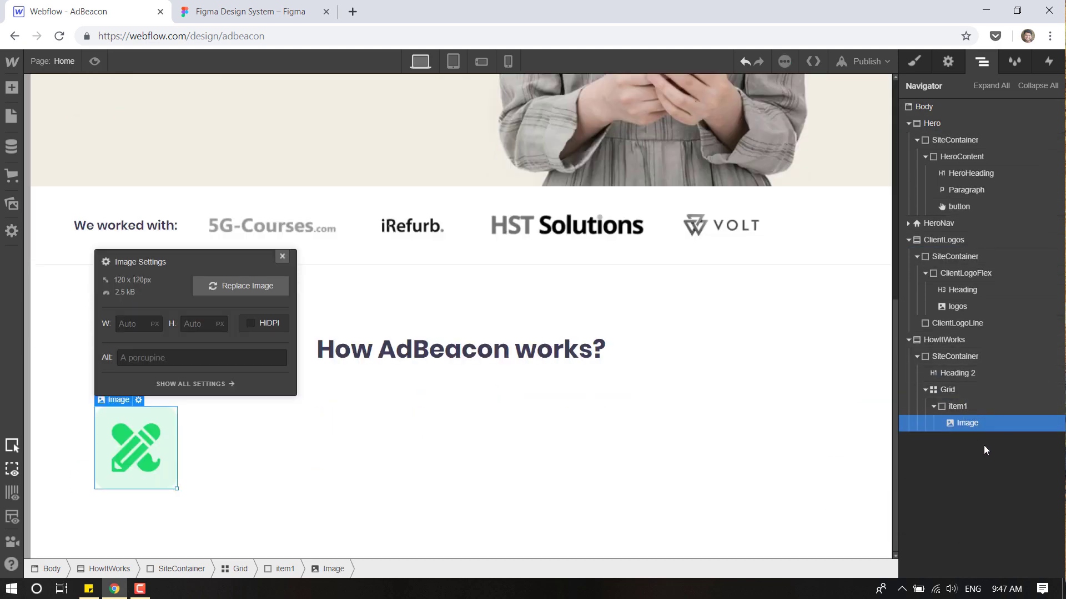
# Add a heading and a paragraph beneath the icon in item1.
pyautogui.click(12, 87)
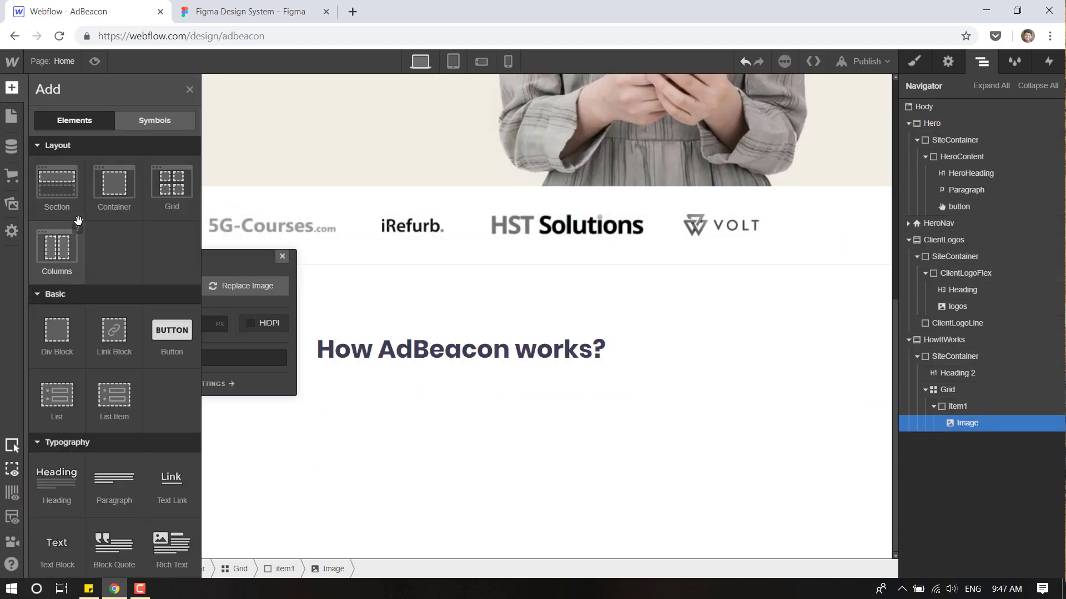
pyautogui.moveTo(56, 482); pyautogui.dragTo(992, 448)
pyautogui.press('a')
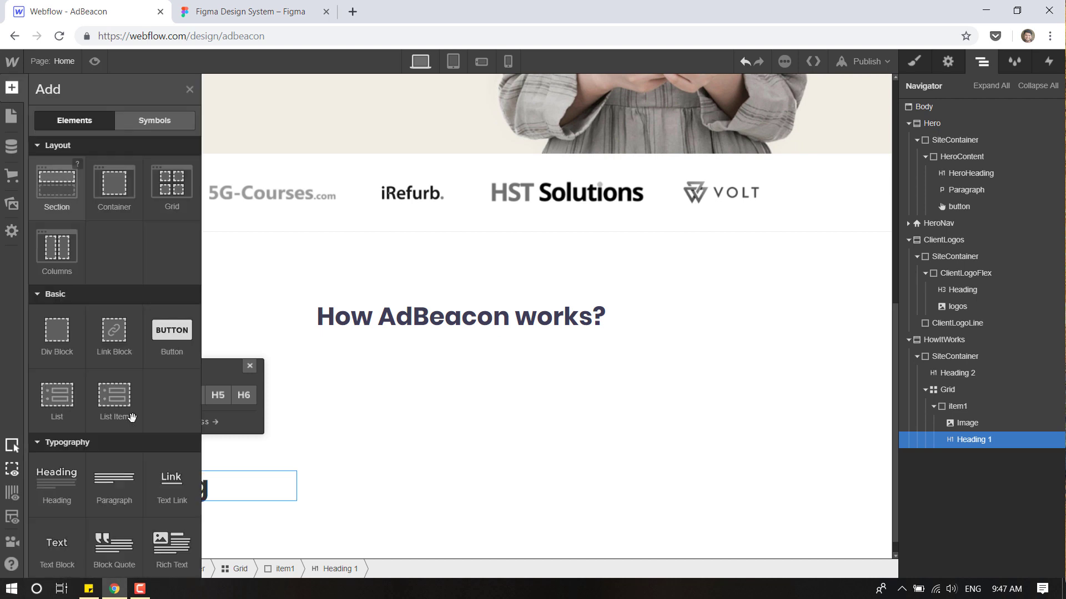
pyautogui.moveTo(114, 484); pyautogui.dragTo(952, 459)
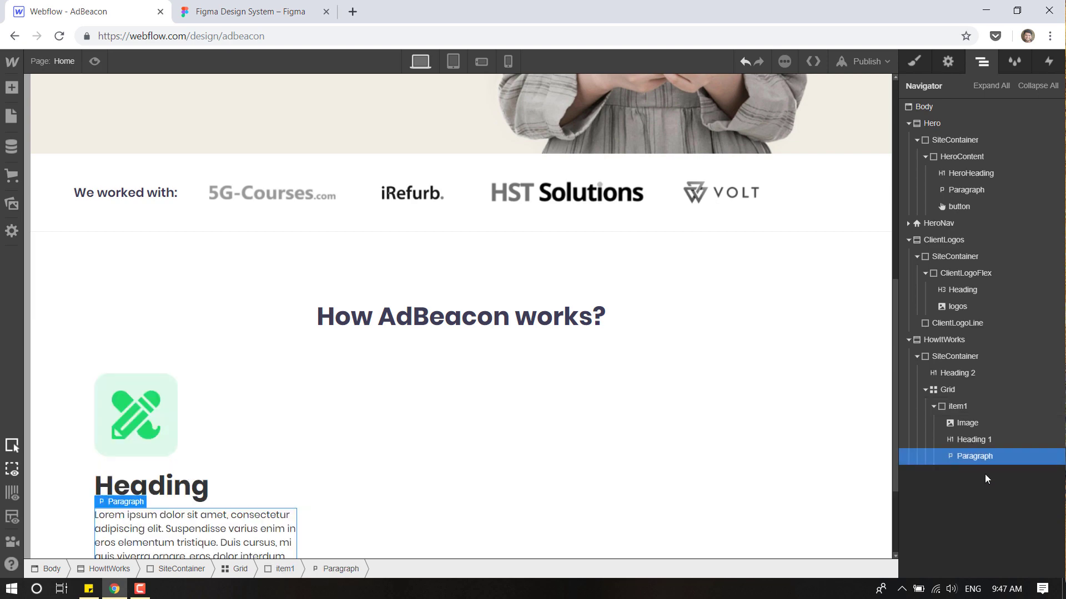
pyautogui.scroll(-3, 454, 446)
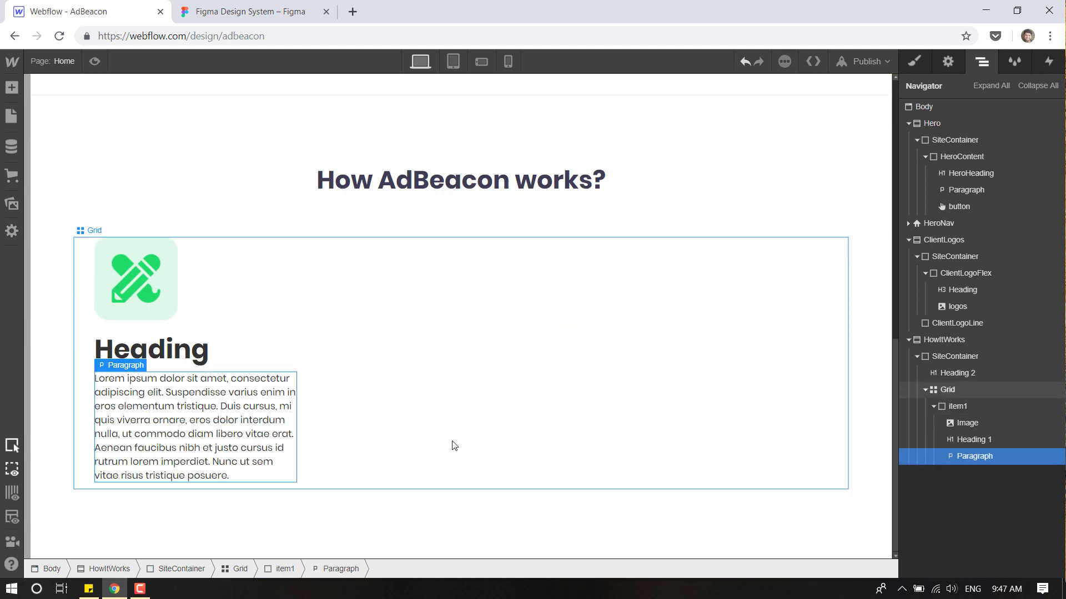
# Centre item1 in its grid cell and make it a vertical flex column with centred contents.
pyautogui.click(961, 408)
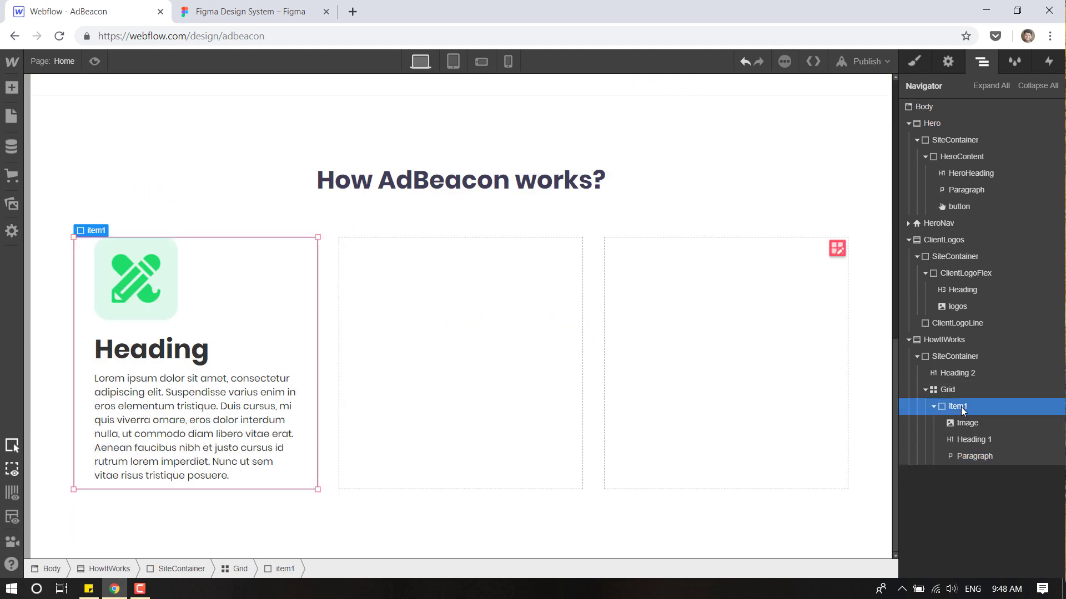
pyautogui.click(916, 61)
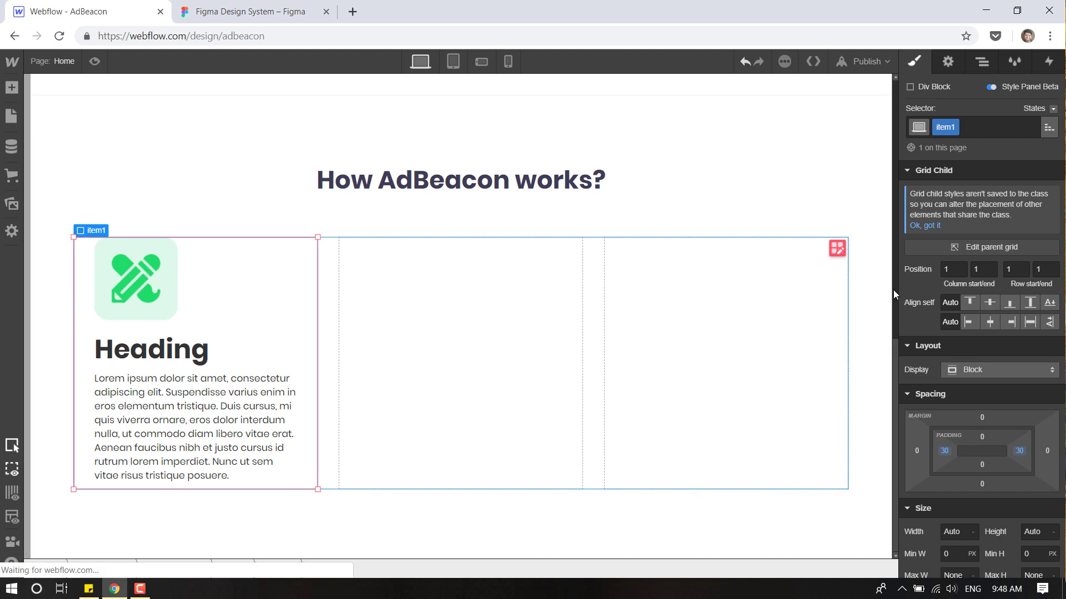
pyautogui.click(991, 303)
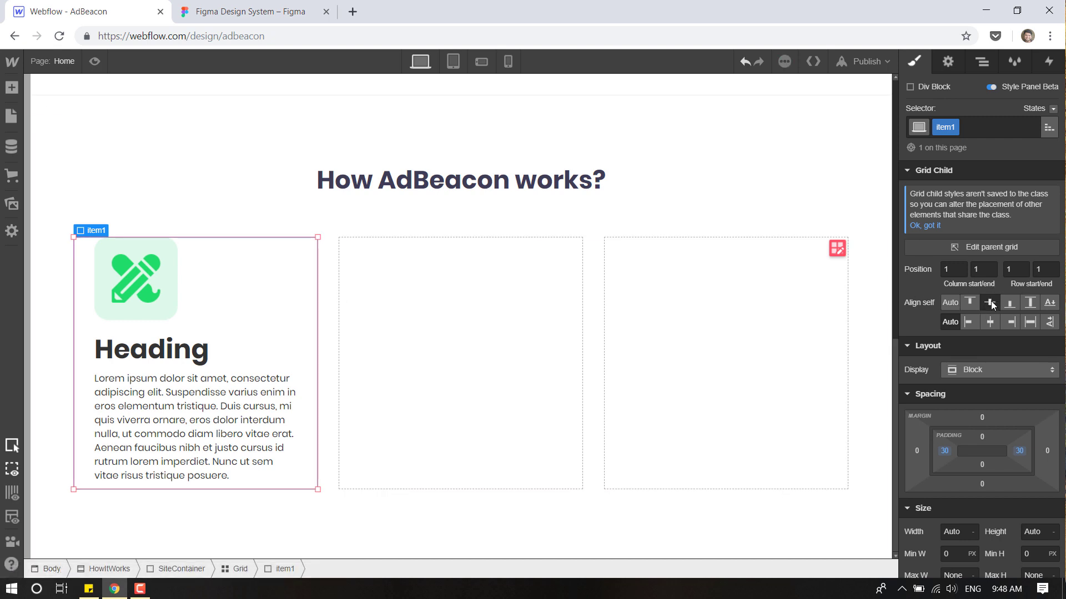
pyautogui.click(989, 322)
pyautogui.click(972, 371)
pyautogui.click(985, 384)
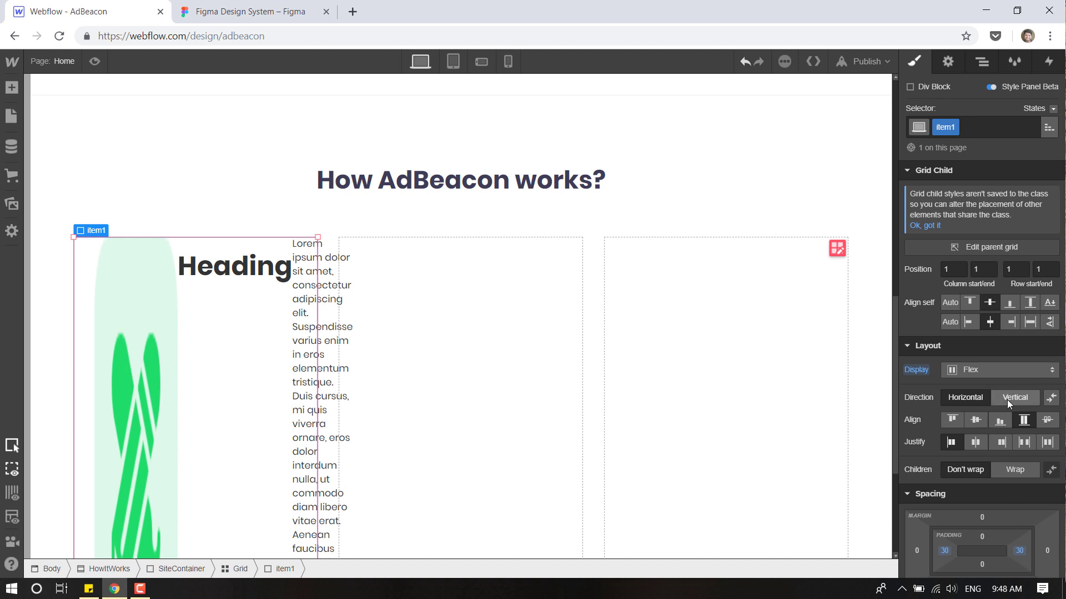
pyautogui.click(1007, 399)
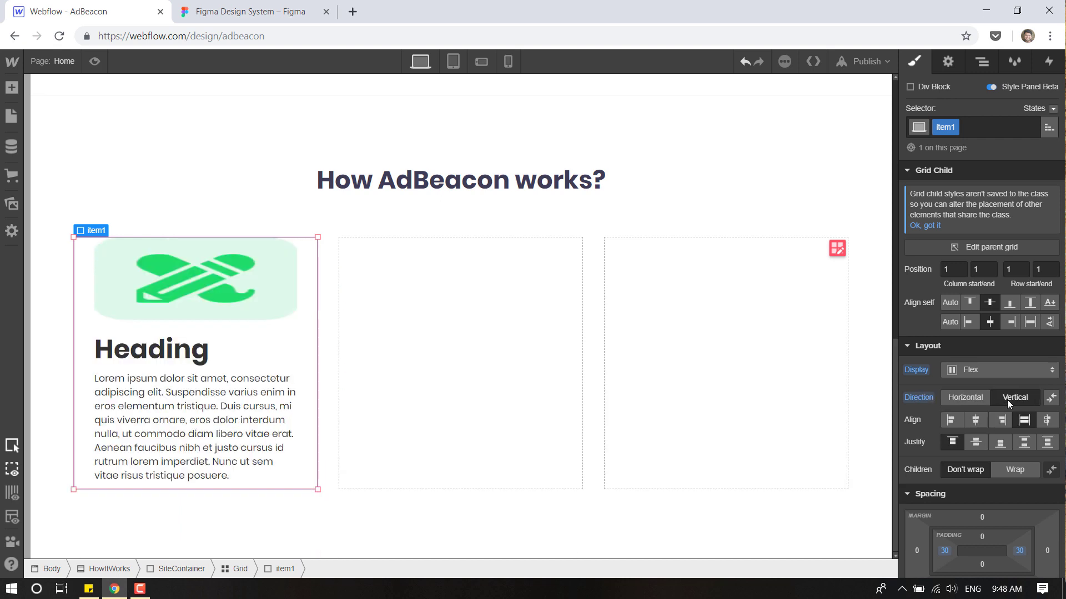
pyautogui.click(980, 419)
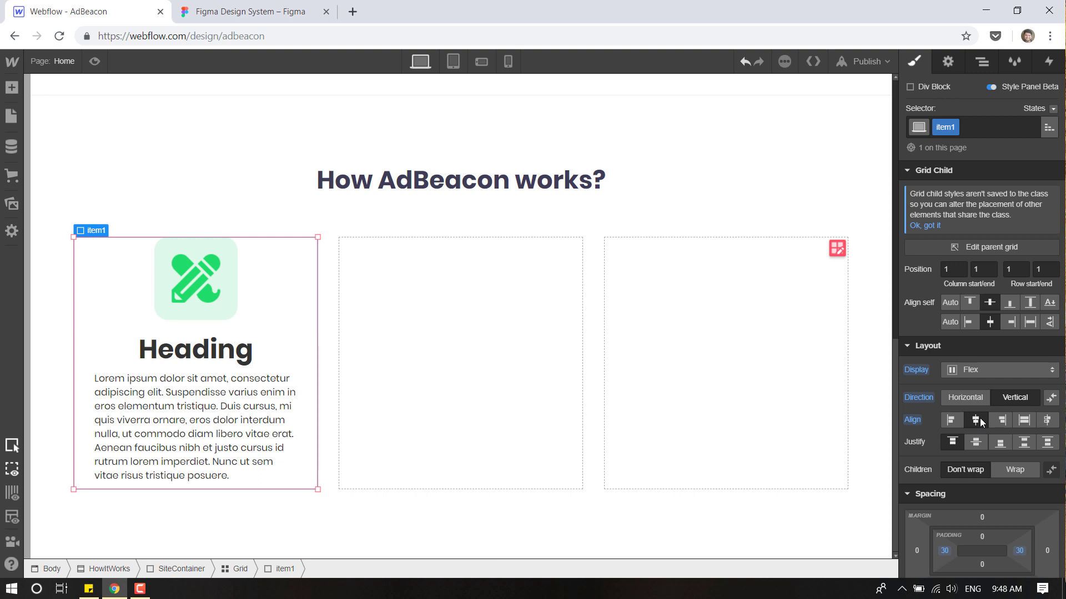
pyautogui.click(976, 443)
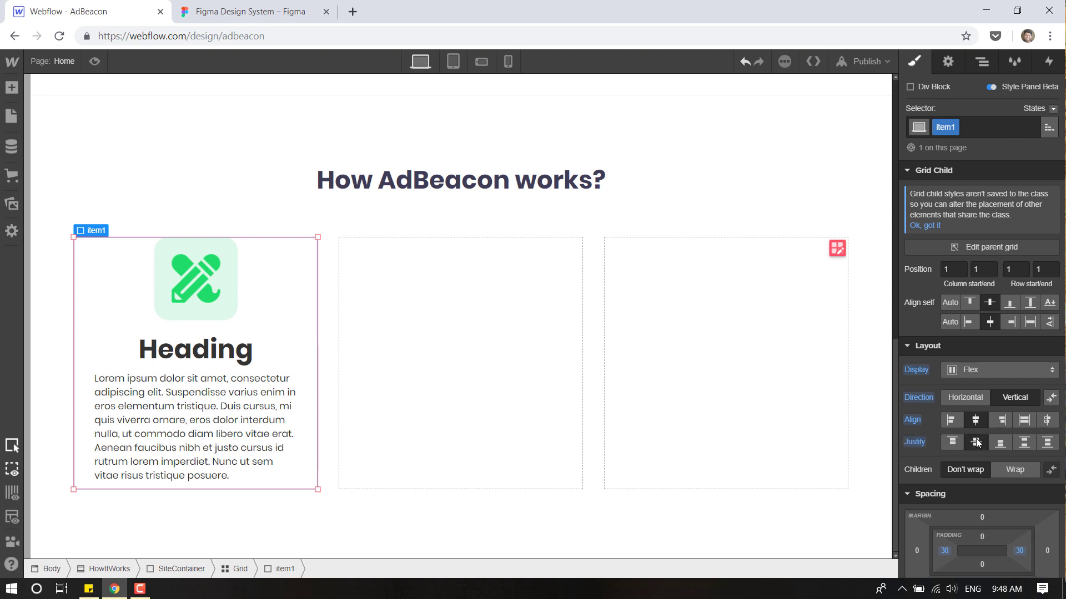
# Centre-align the card's paragraph and heading text.
pyautogui.click(250, 427)
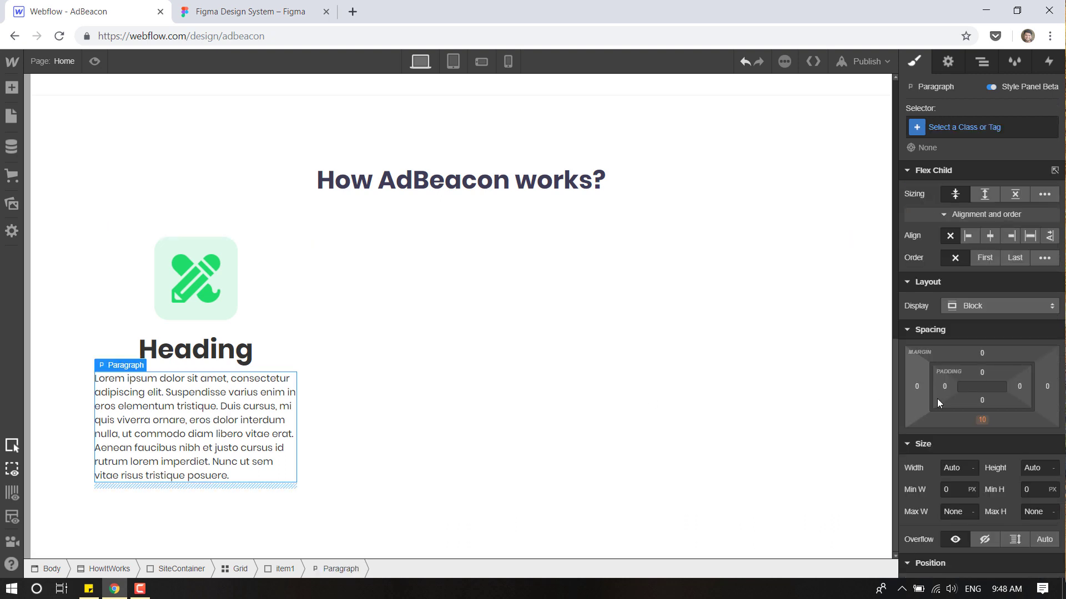
pyautogui.scroll(-5, 975, 393)
pyautogui.scroll(-5, 975, 393)
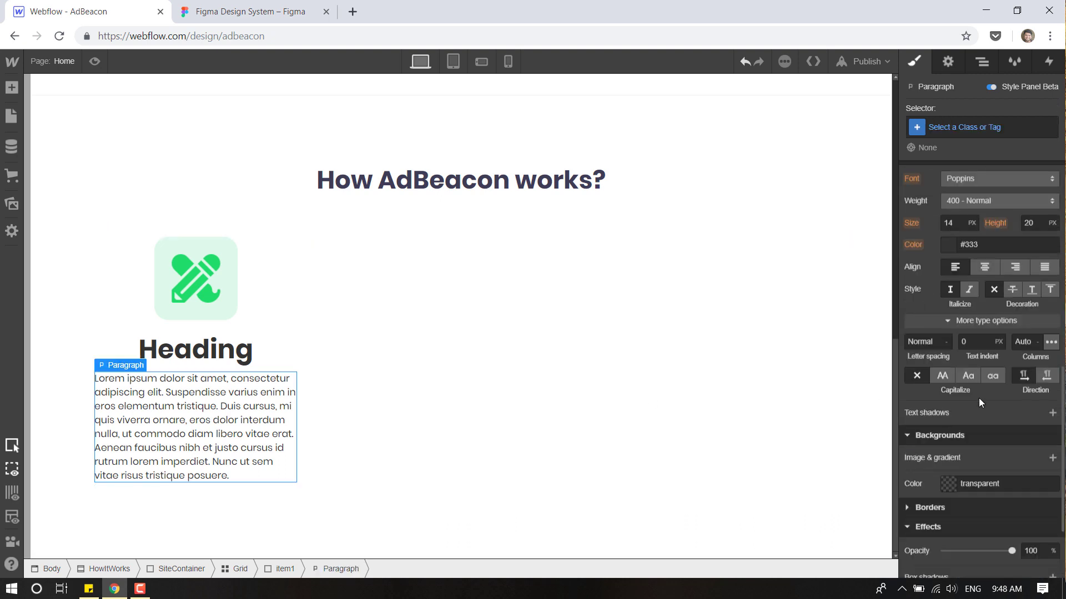
pyautogui.click(980, 267)
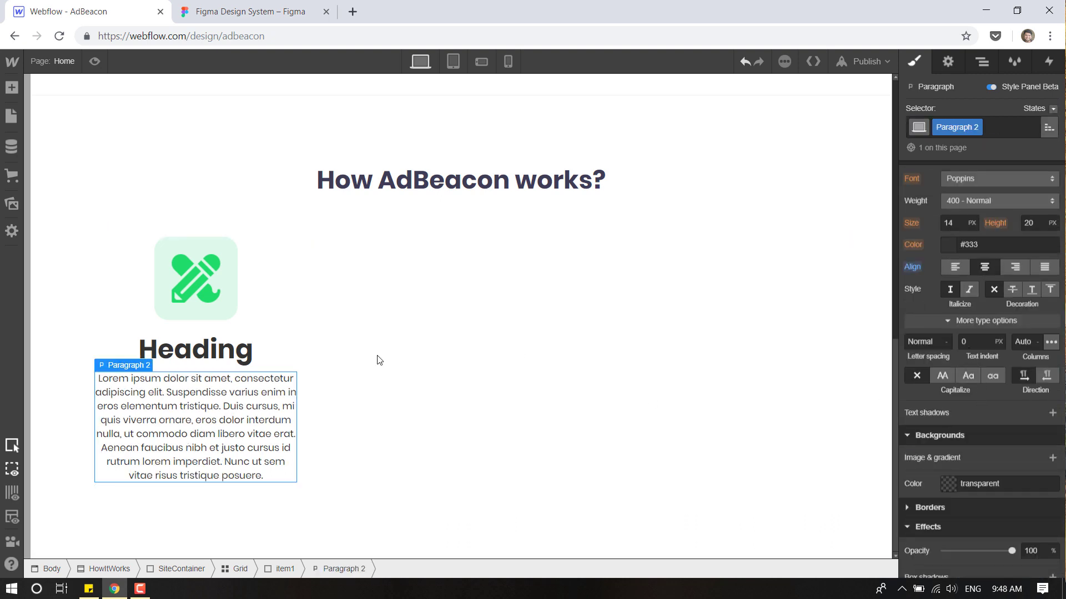
pyautogui.click(195, 350)
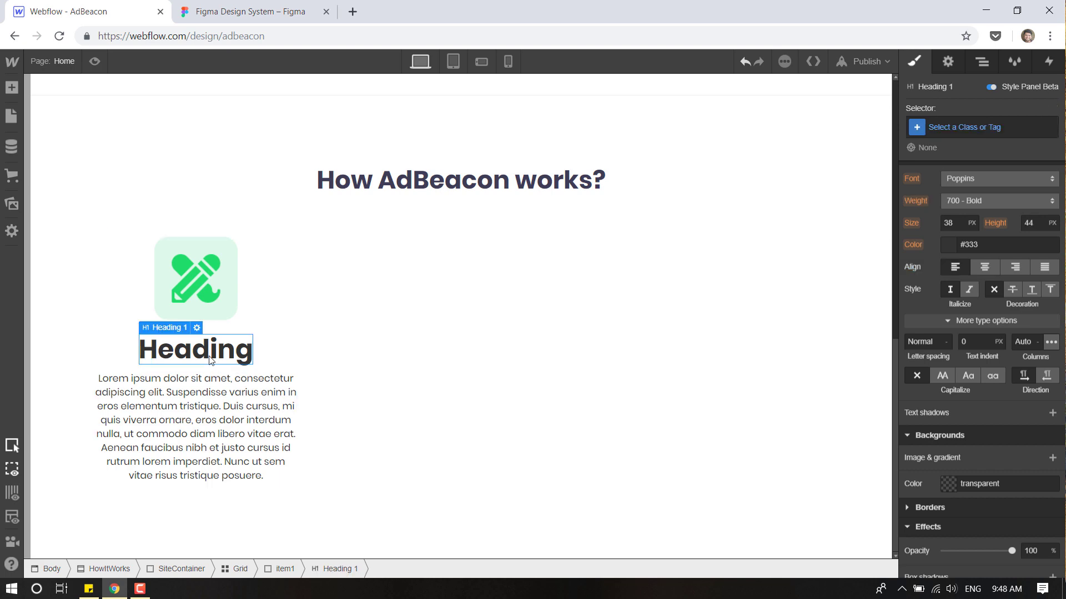
pyautogui.click(985, 273)
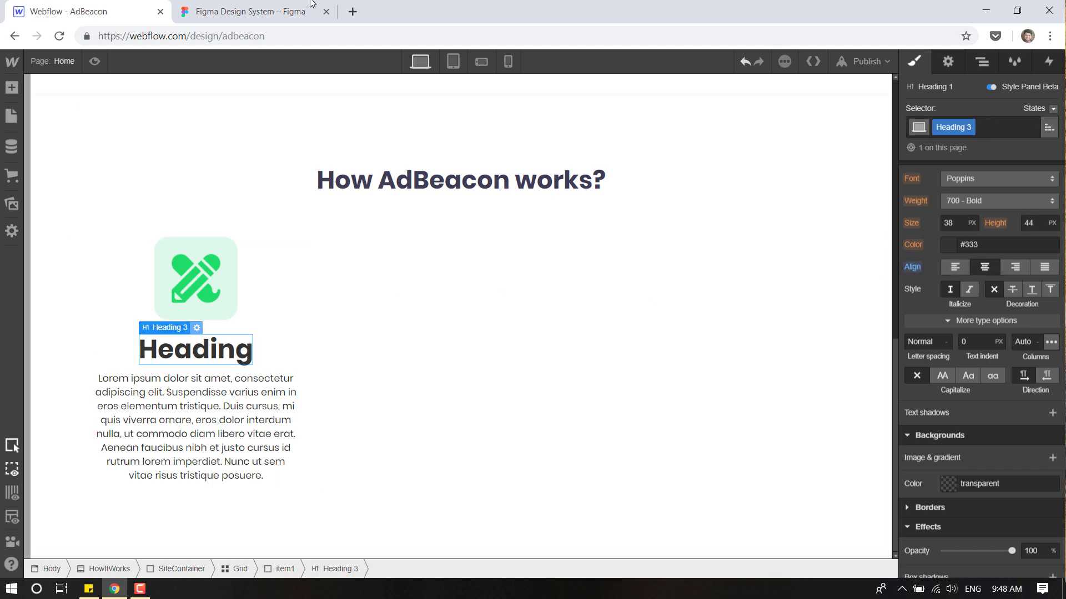
pyautogui.click(290, 8)
# Check the design's Create heading style and make the Webflow card heading black.
pyautogui.click(303, 316)
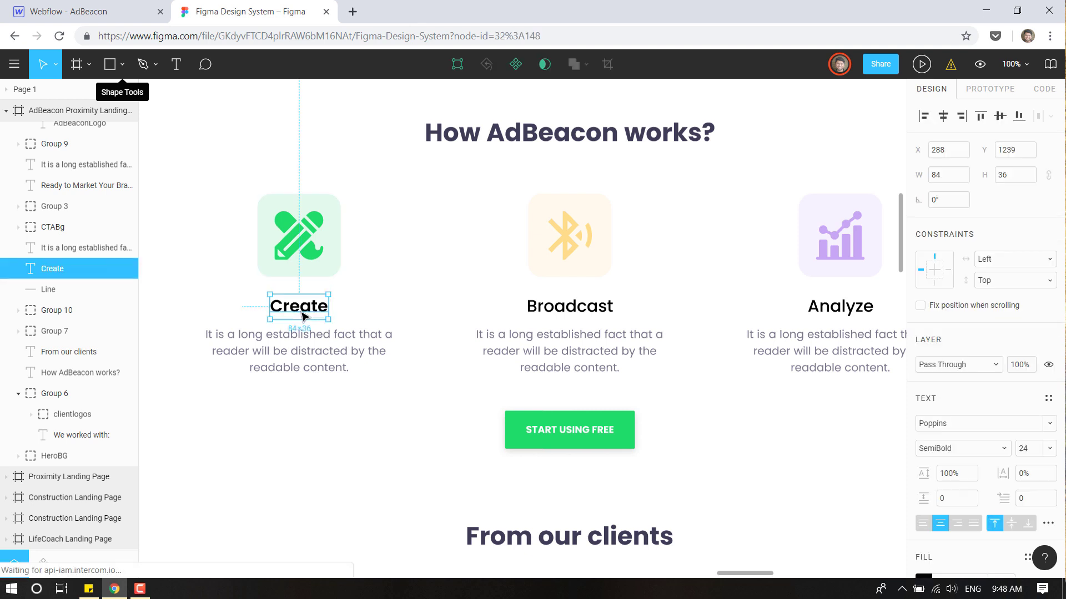
pyautogui.scroll(-5, 962, 462)
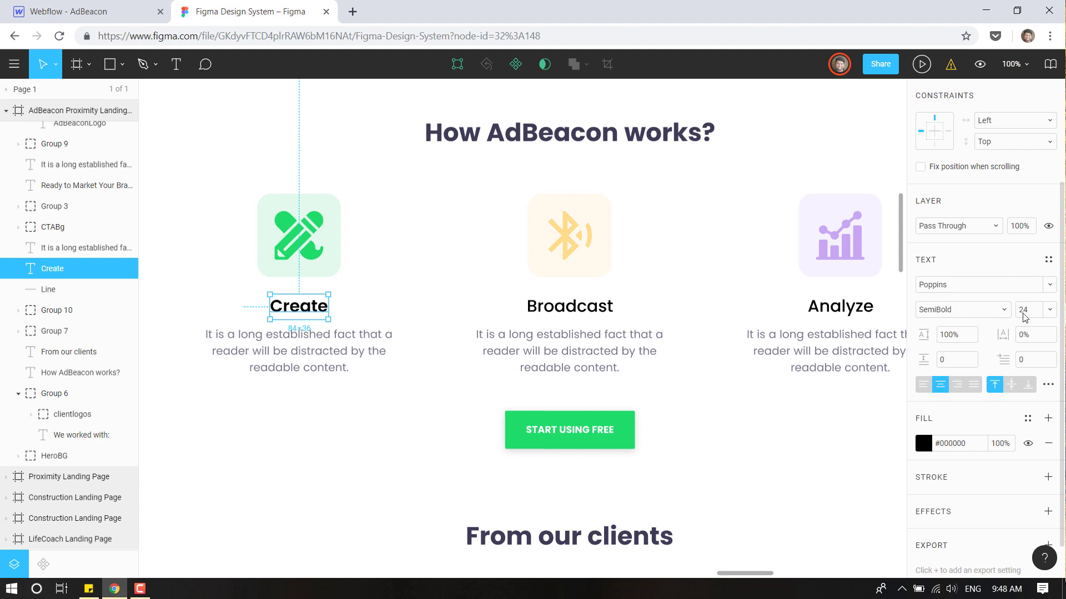
pyautogui.click(108, 10)
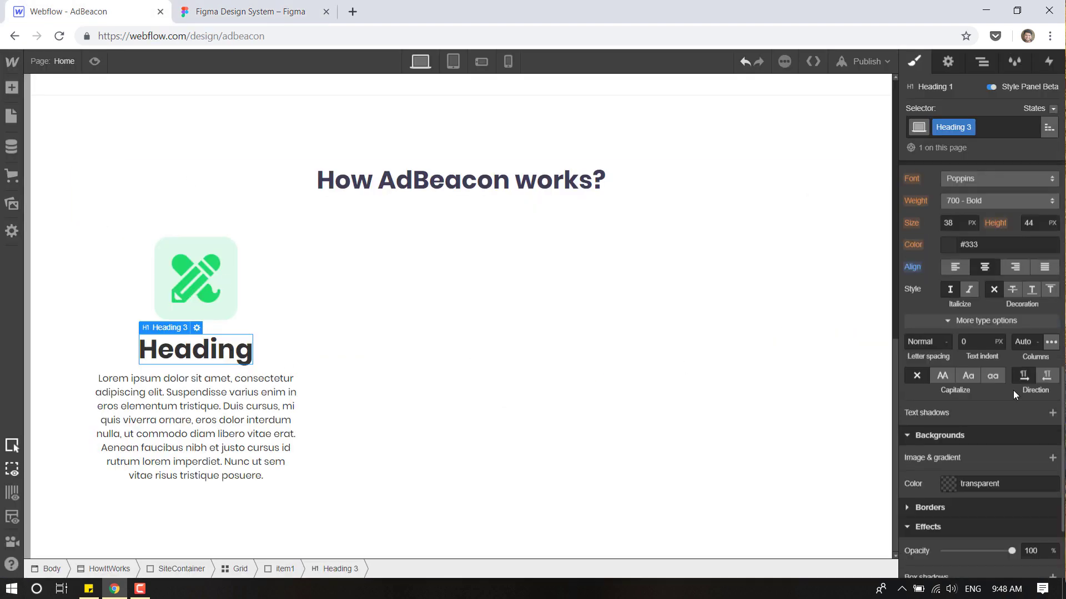
pyautogui.scroll(2, 961, 312)
pyautogui.click(949, 331)
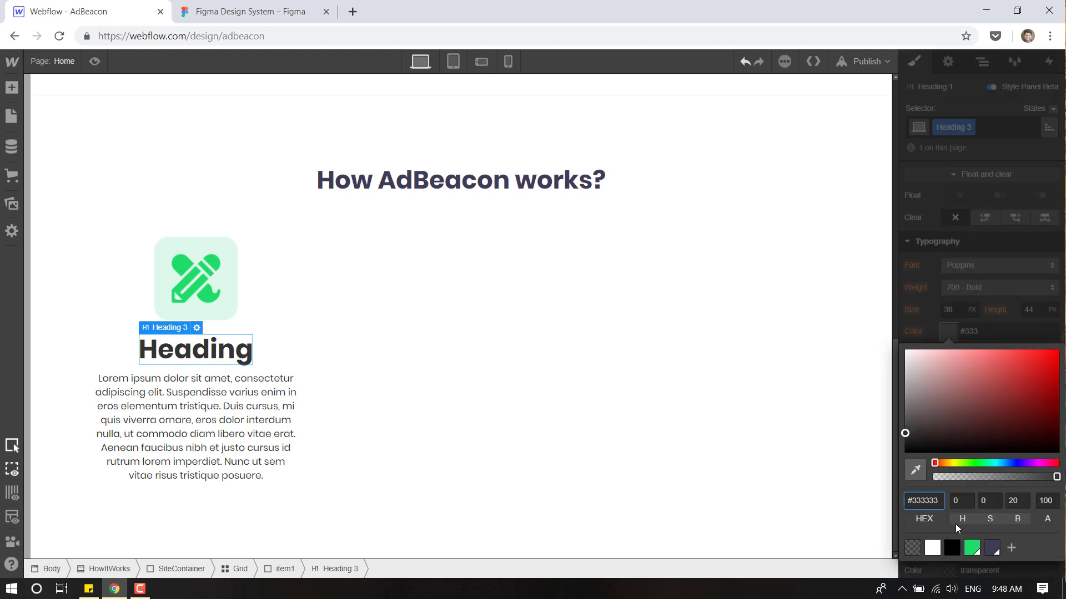
pyautogui.click(952, 546)
pyautogui.click(979, 356)
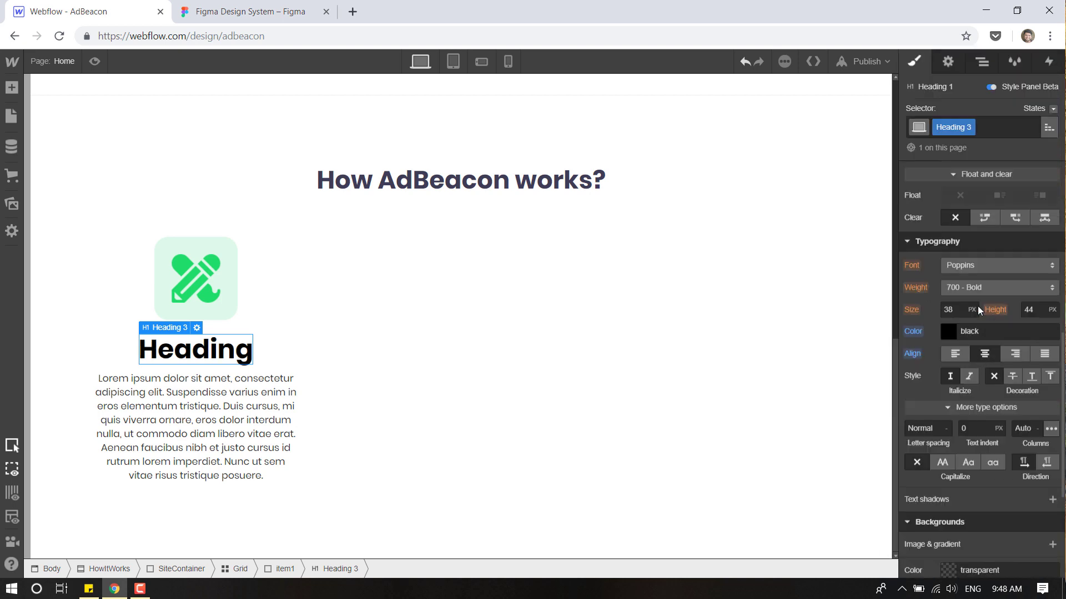
# Set the heading to 24 px Semi Bold (600), then select the design's description text.
pyautogui.click(953, 309)
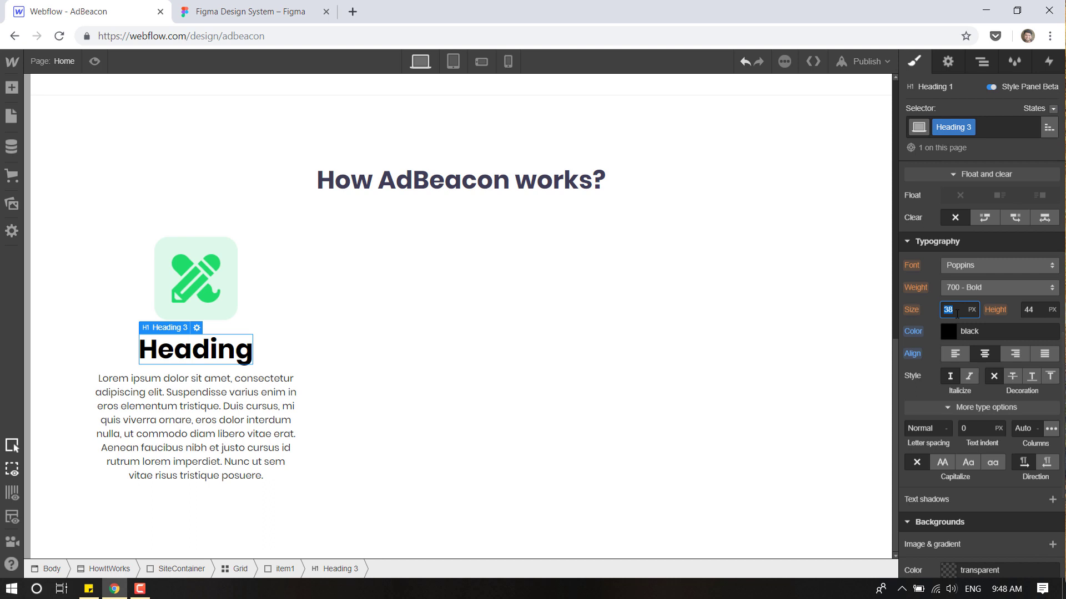
pyautogui.press('Return')
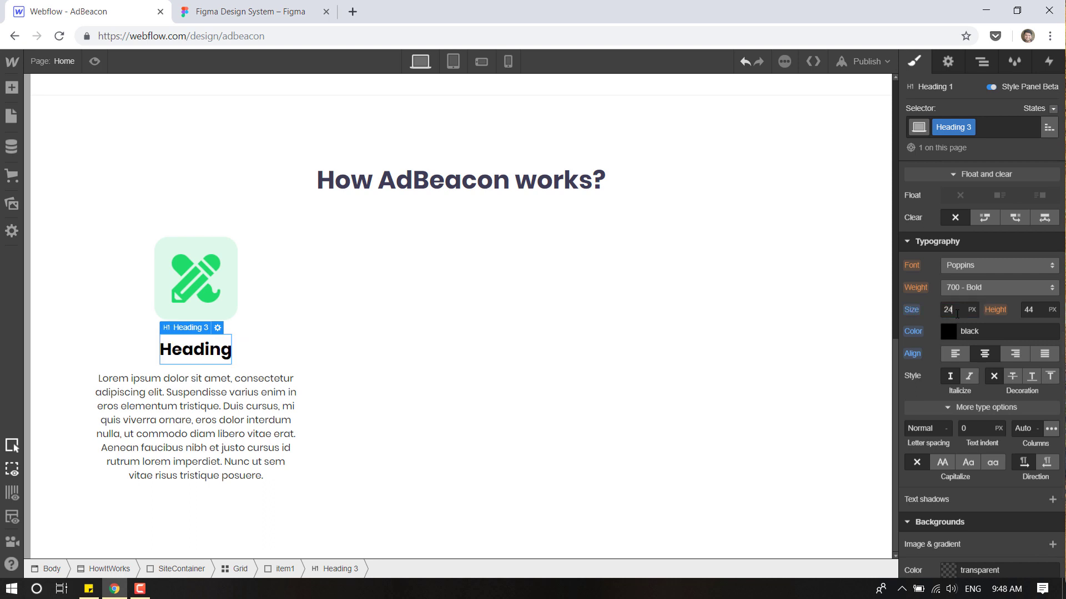
pyautogui.click(1016, 289)
pyautogui.click(984, 276)
pyautogui.click(982, 285)
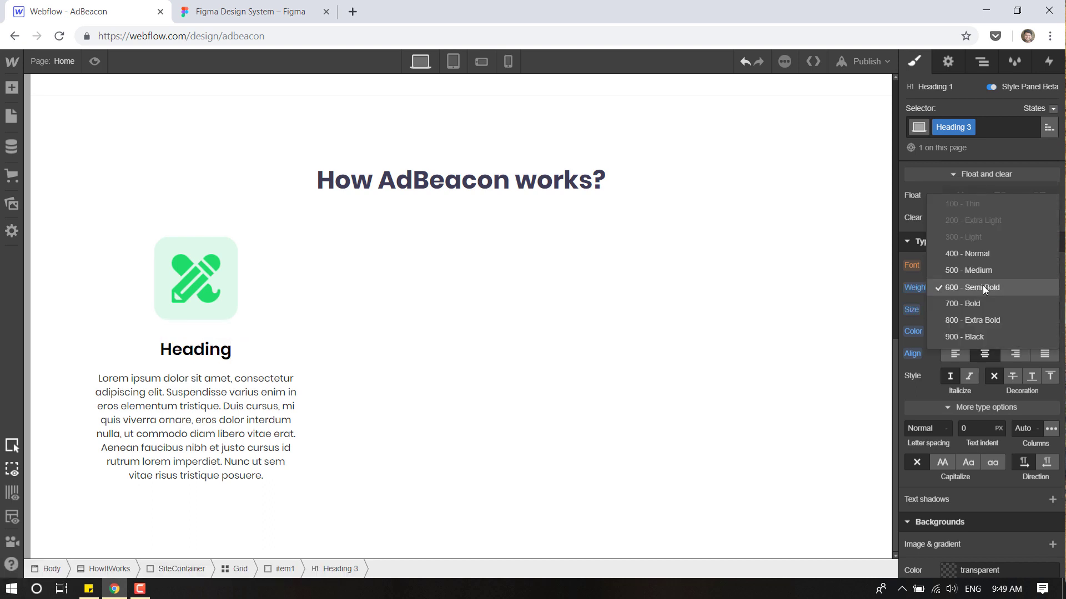
pyautogui.click(982, 285)
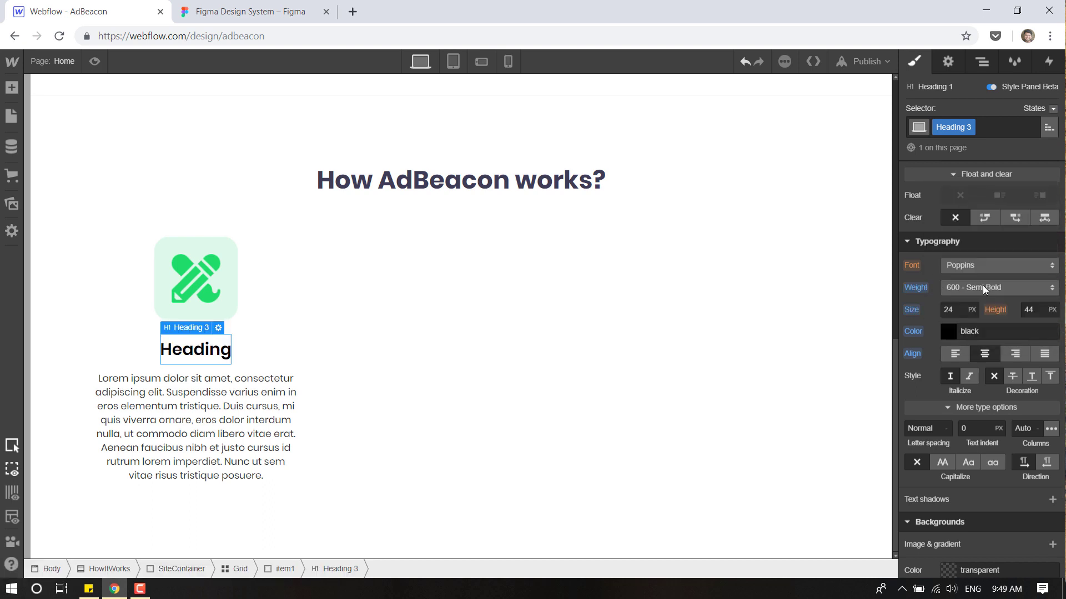
pyautogui.click(286, 11)
pyautogui.click(304, 368)
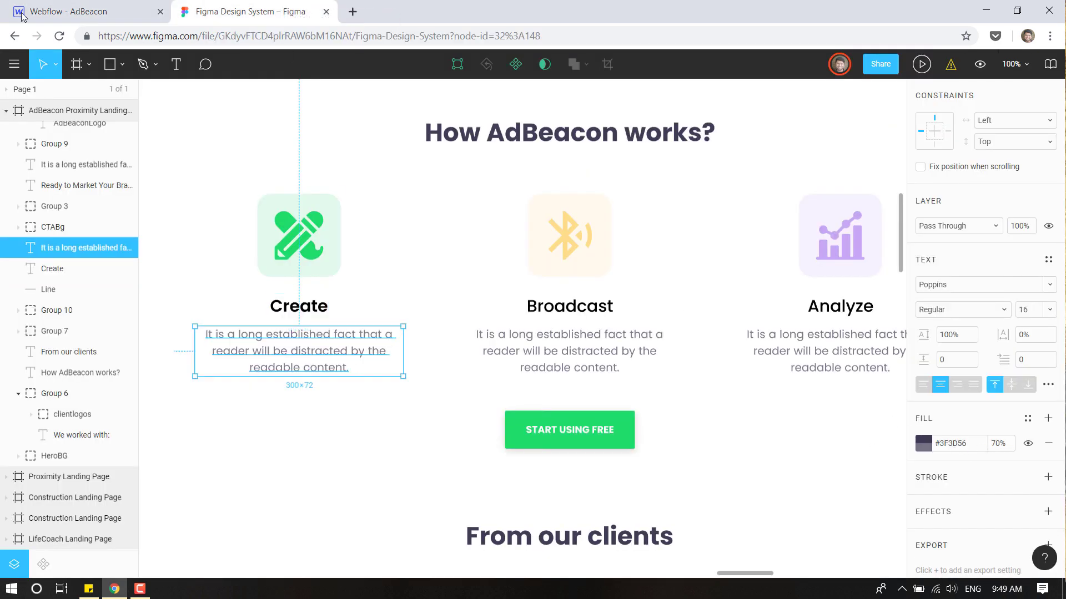
# Select the card's lorem paragraph and set its font size to 16 px.
pyautogui.click(50, 9)
pyautogui.click(255, 408)
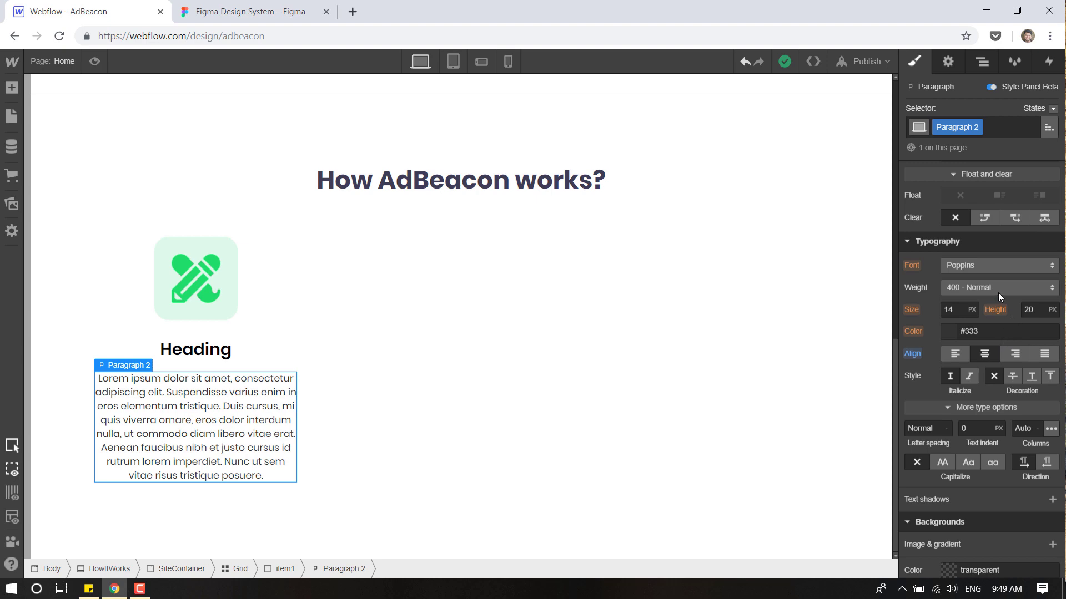
pyautogui.click(957, 312)
pyautogui.click(242, 12)
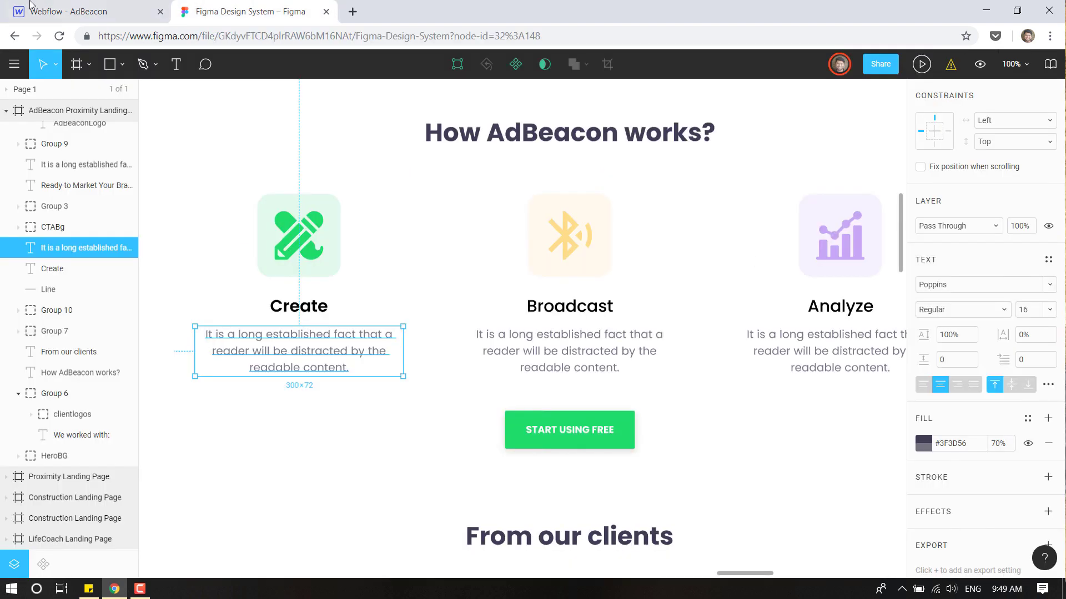
pyautogui.click(33, 10)
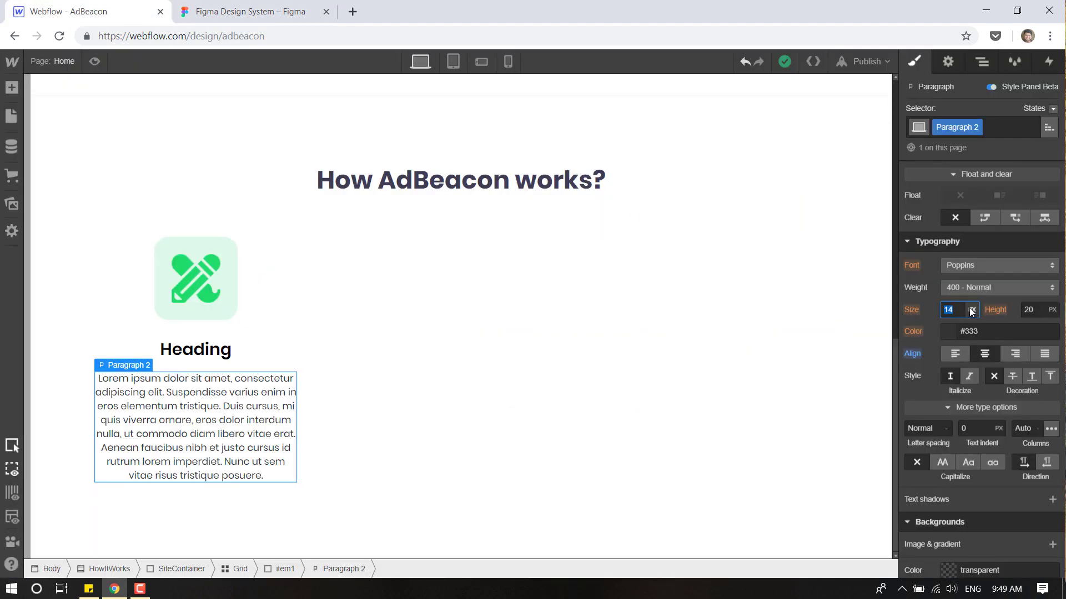
pyautogui.write('16')
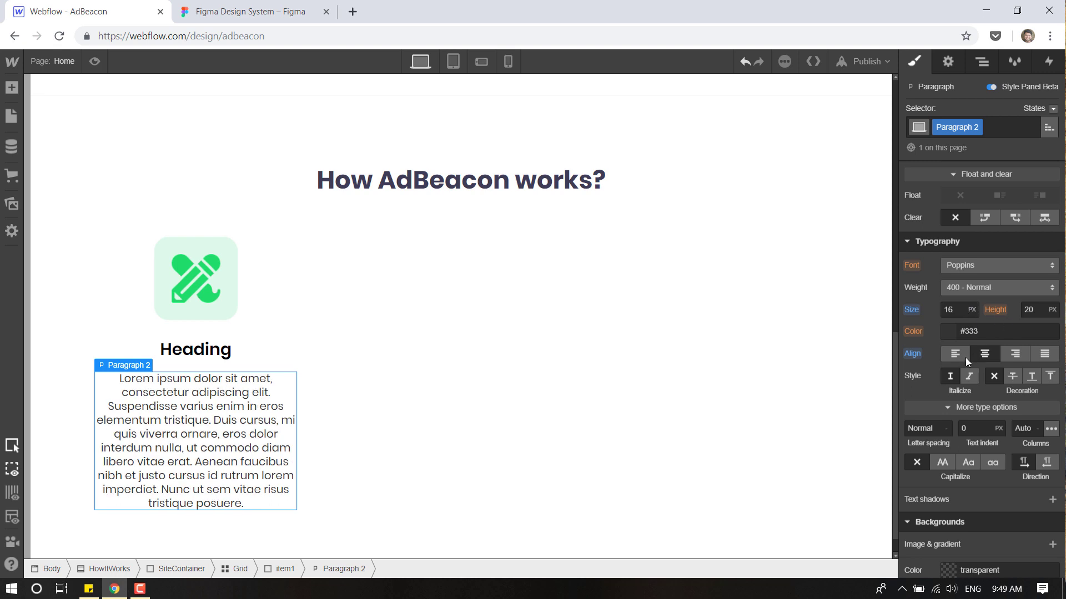
# Colour the paragraph Dark Slate Blue at 70% opacity.
pyautogui.click(947, 331)
pyautogui.click(994, 553)
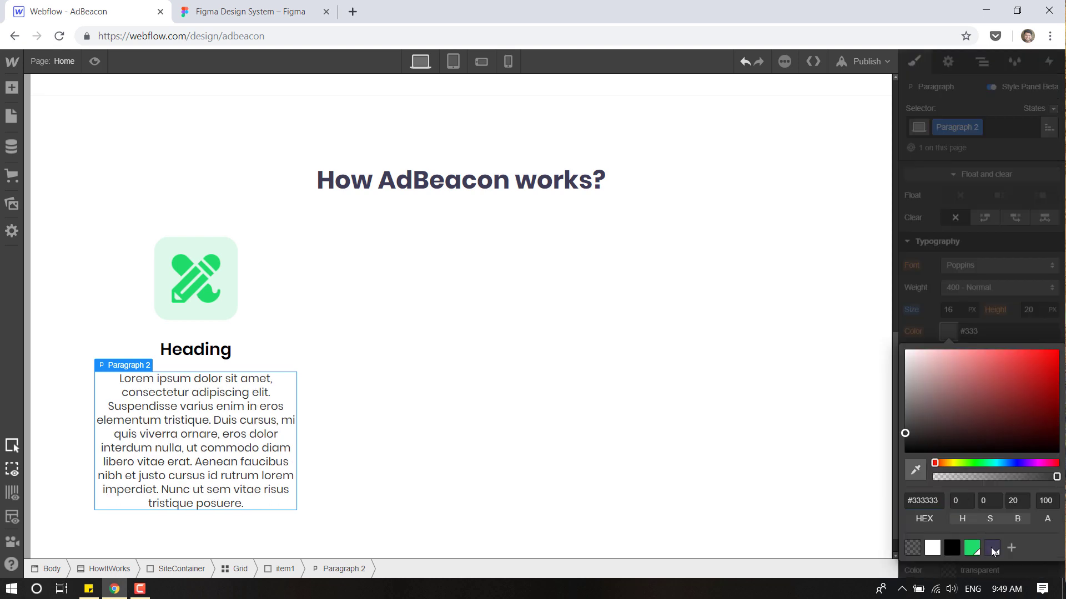
pyautogui.click(1044, 232)
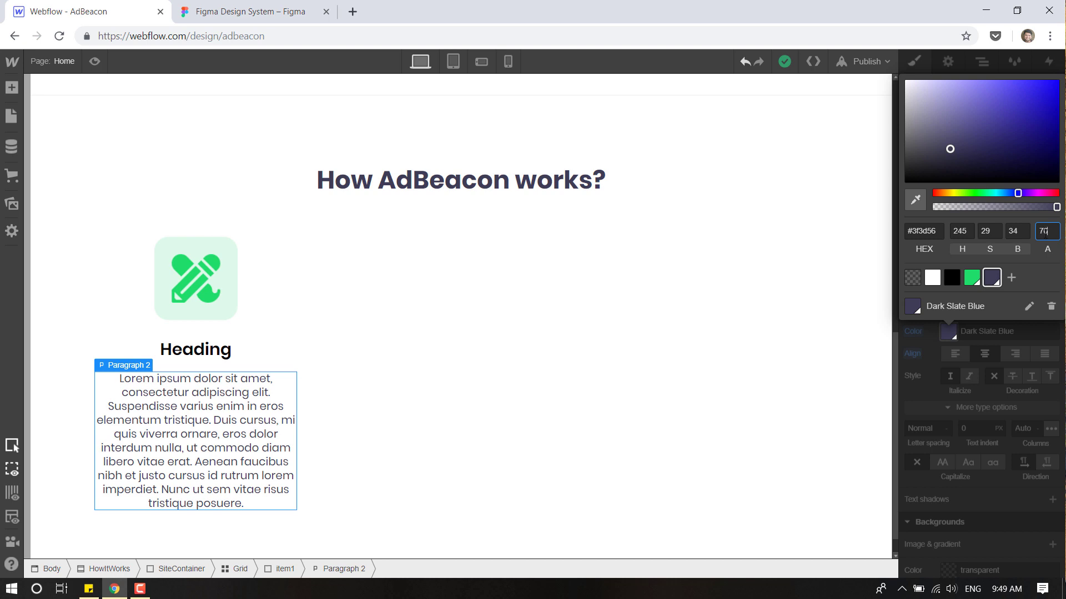
pyautogui.press('BackSpace')
pyautogui.press('BackSpace')
pyautogui.press('BackSpace')
pyautogui.write('70')
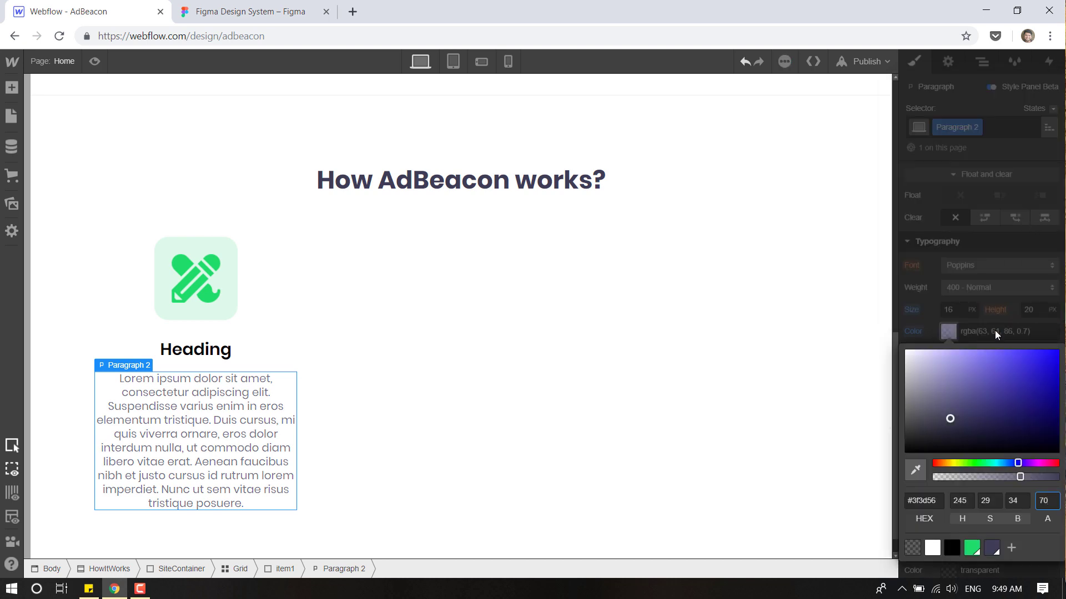
pyautogui.click(1028, 337)
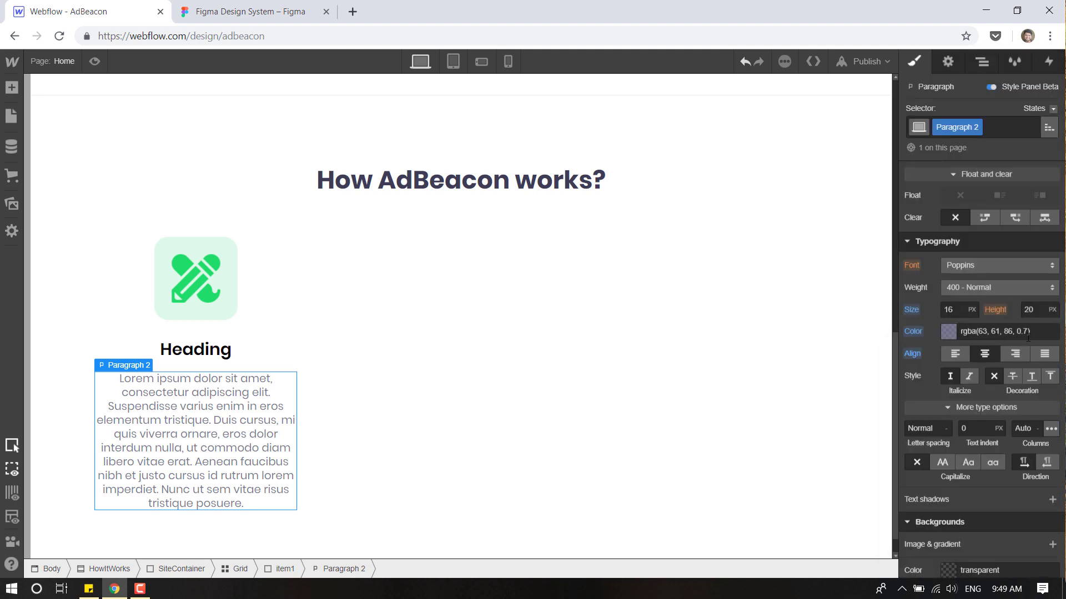
# Set the paragraph's line height to 24 px.
pyautogui.click(1038, 314)
pyautogui.press('Up')
pyautogui.press('Up')
pyautogui.press('Up')
pyautogui.press('Up')
pyautogui.press('Up')
pyautogui.press('Up')
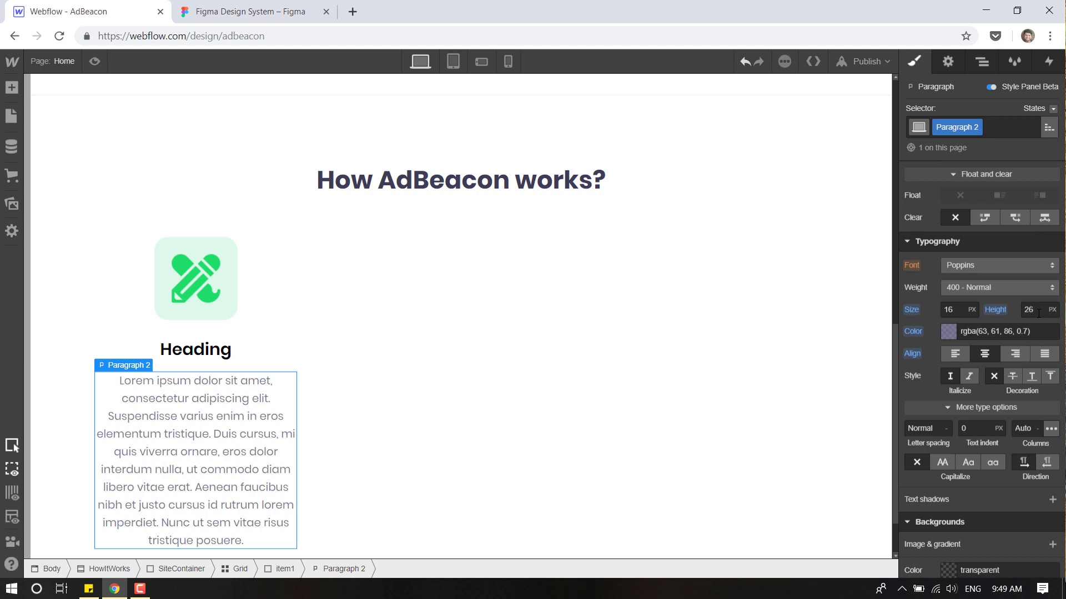
pyautogui.press('Down')
pyautogui.press('Down')
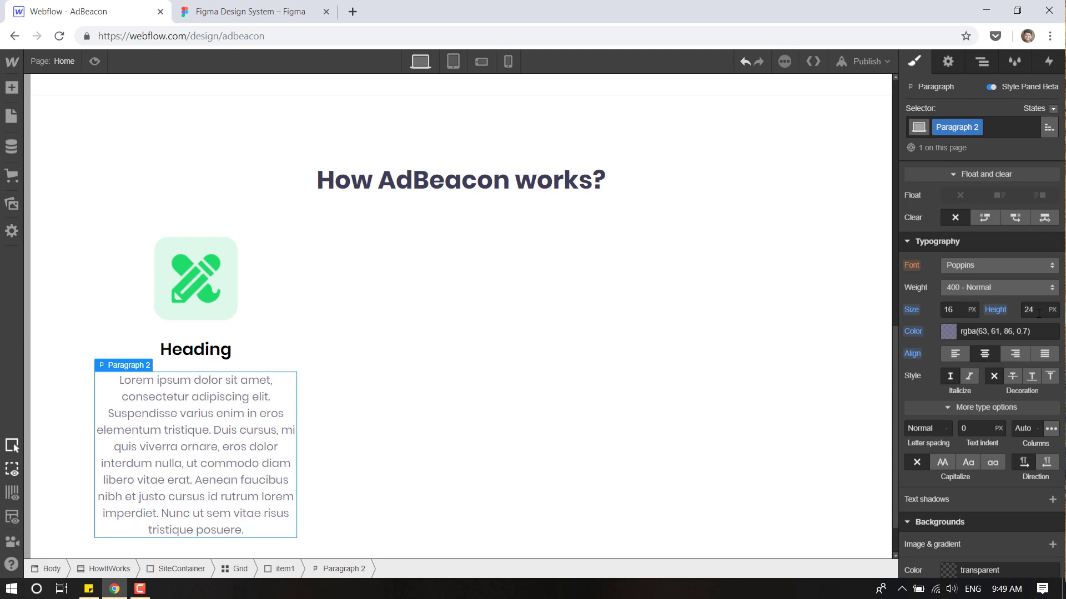
# Replace the card's lorem ipsum paragraph with the description text copied from Figma.
pyautogui.click(249, 11)
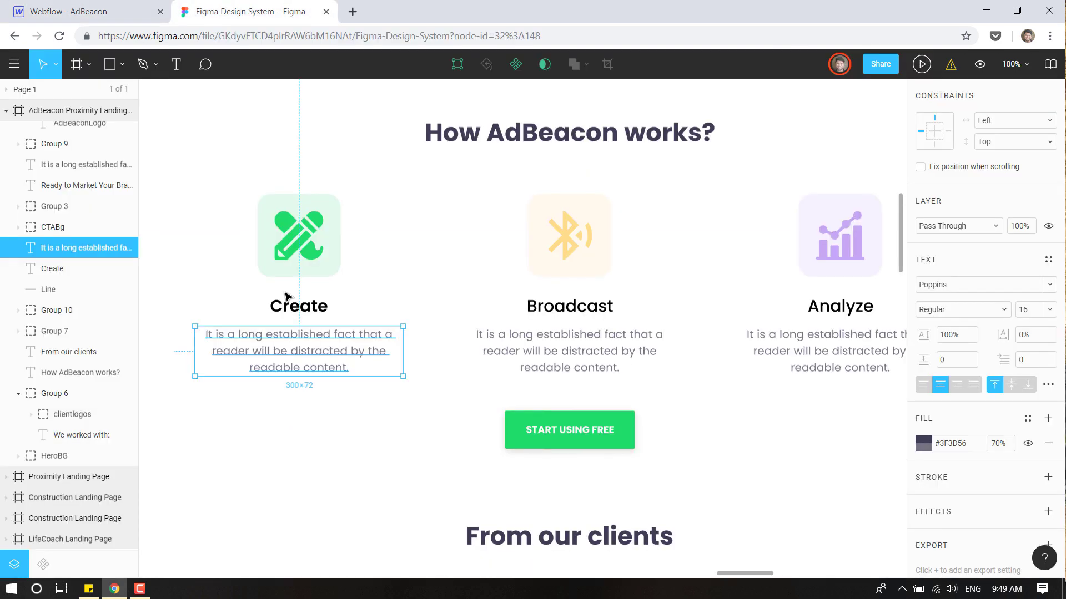
pyautogui.doubleClick(271, 350)
pyautogui.hotkey('ctrl', 'c')
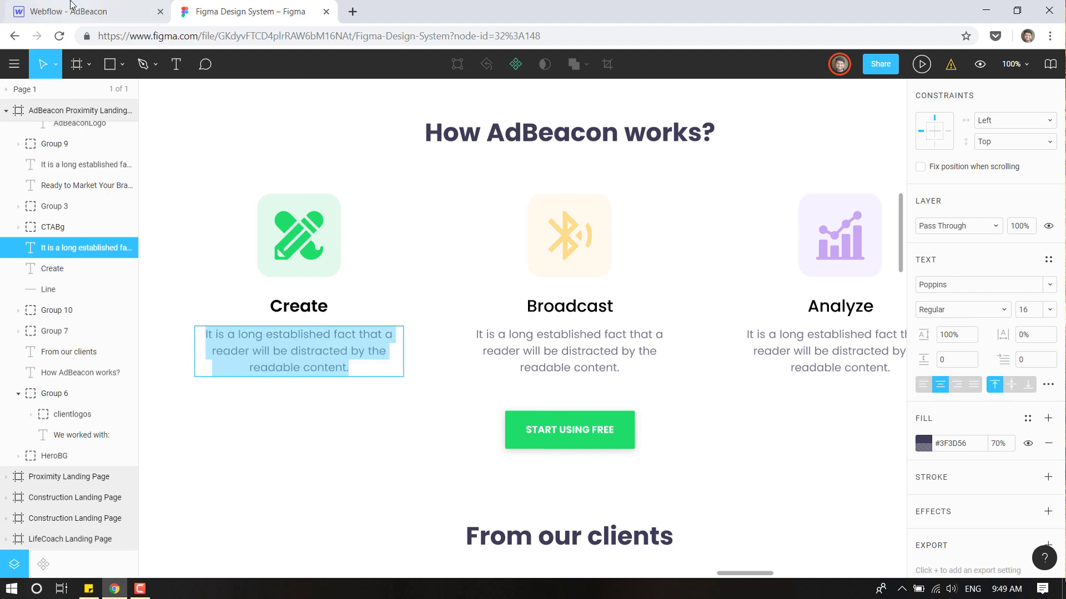
pyautogui.click(72, 10)
pyautogui.doubleClick(204, 437)
pyautogui.hotkey('ctrl', 'a')
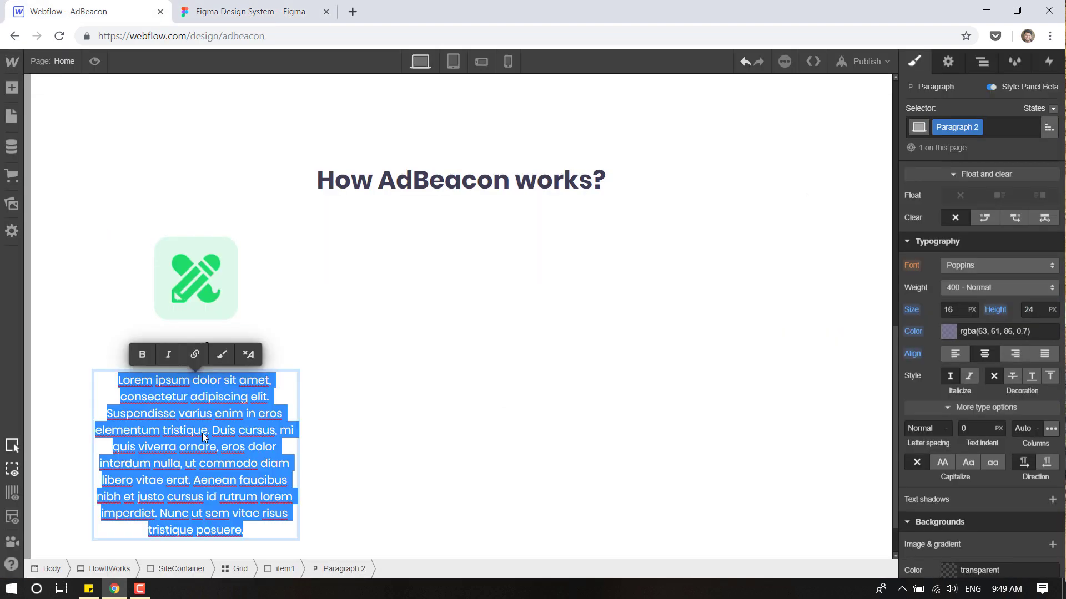
pyautogui.hotkey('ctrl', 'v')
pyautogui.click(374, 420)
# Copy 'Create' from the Figma layer and paste it over the card's placeholder 'Heading'.
pyautogui.click(185, 2)
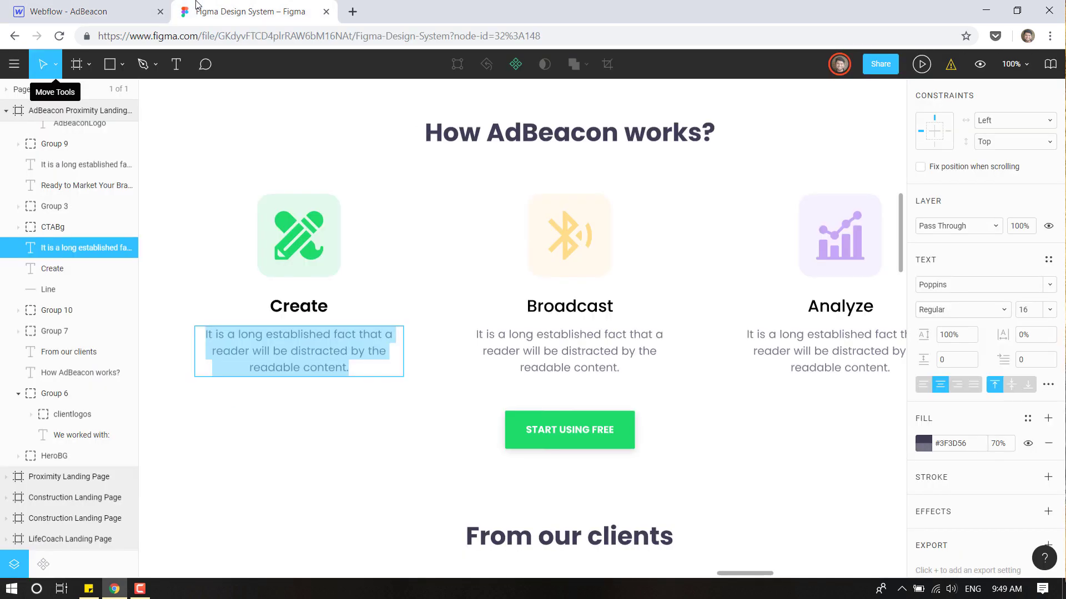
pyautogui.press('Escape')
pyautogui.click(314, 313)
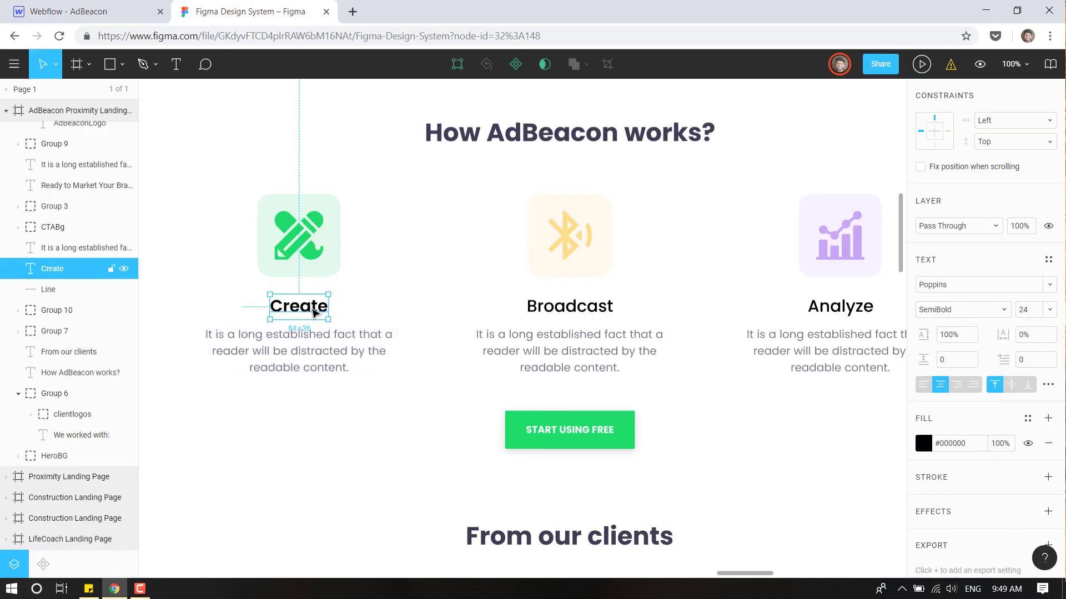
pyautogui.doubleClick(314, 313)
pyautogui.hotkey('ctrl', 'c')
pyautogui.click(91, 6)
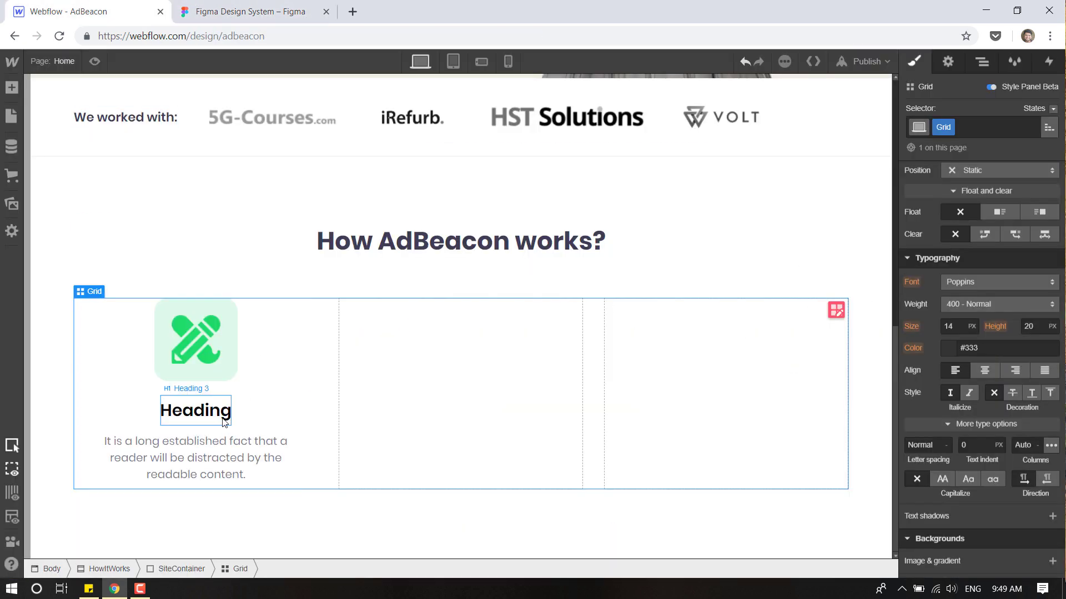
pyautogui.doubleClick(198, 413)
pyautogui.doubleClick(198, 413)
pyautogui.hotkey('ctrl', 'v')
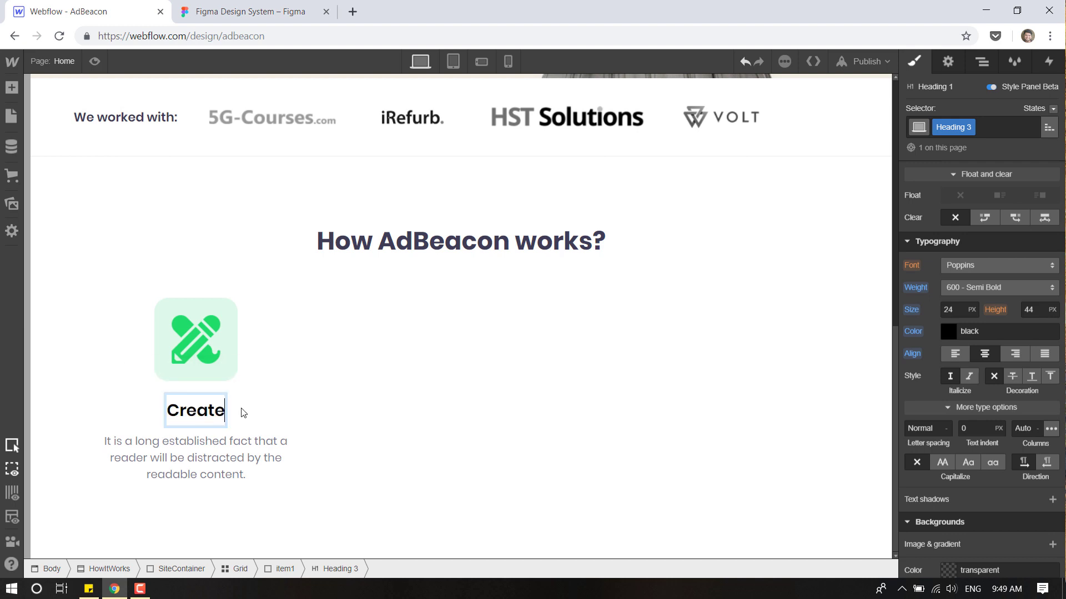
pyautogui.click(240, 412)
pyautogui.click(195, 415)
# Inspect the Create layer spacing in Figma and give the heading a 25 px top margin.
pyautogui.scroll(5, 1003, 294)
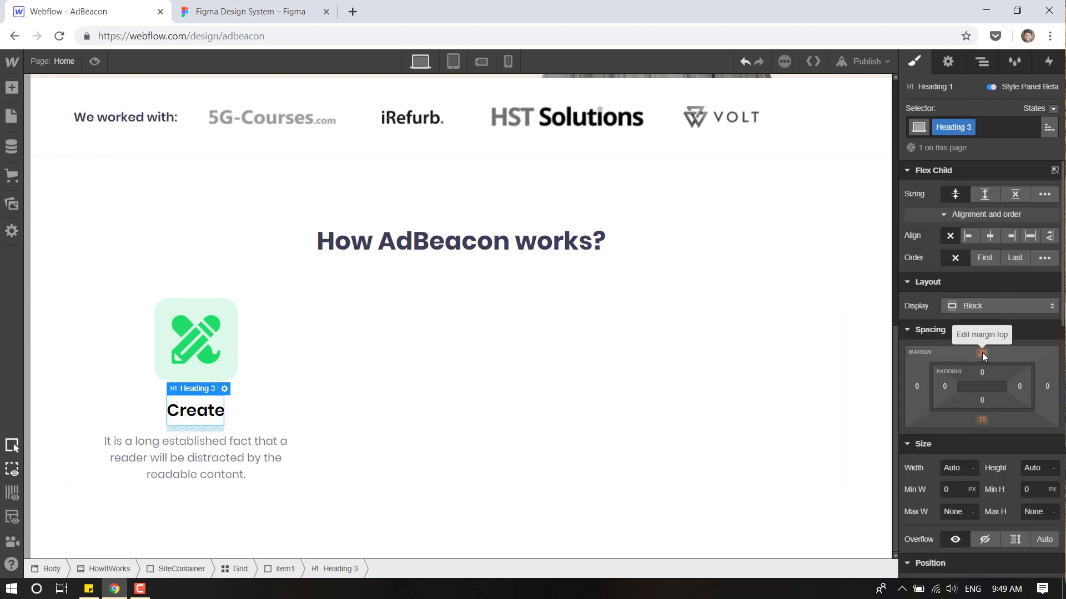
pyautogui.click(244, 11)
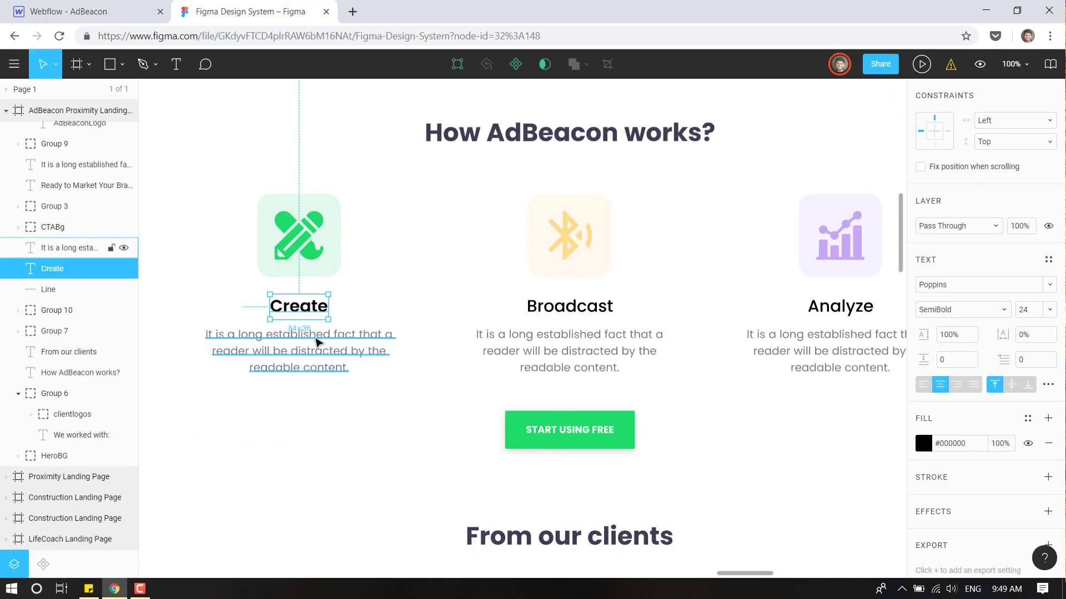
pyautogui.press('Escape')
pyautogui.click(318, 308)
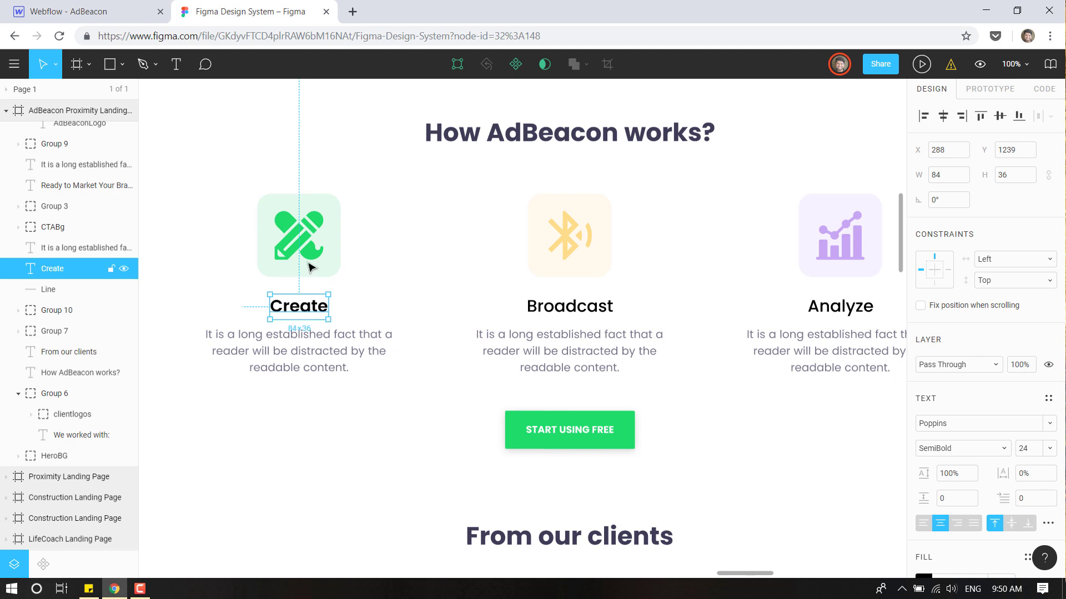
pyautogui.hotkey('ctrl', 'Tab')
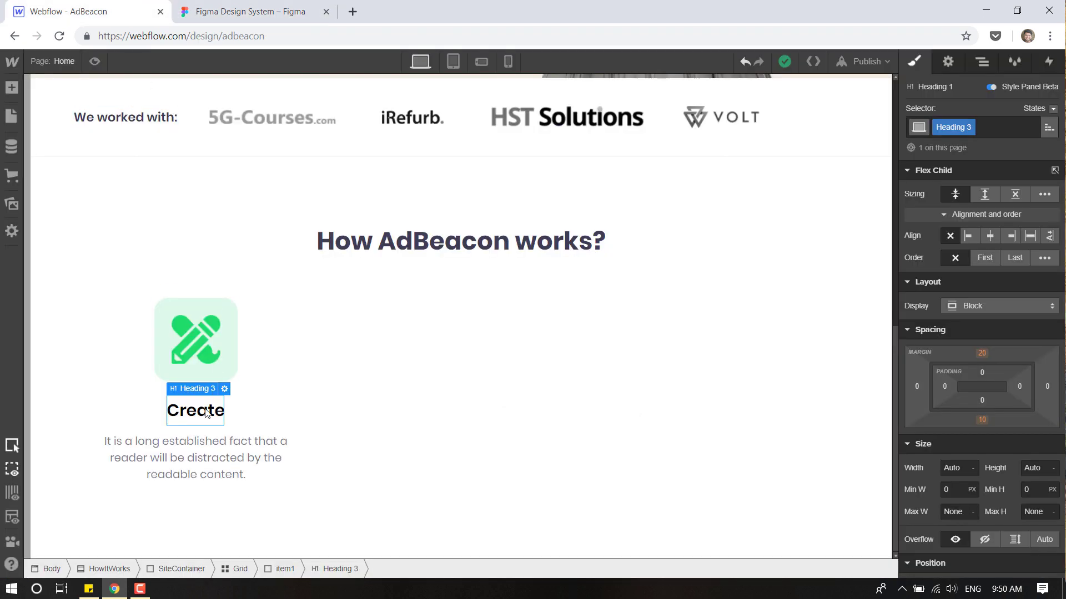
pyautogui.click(983, 354)
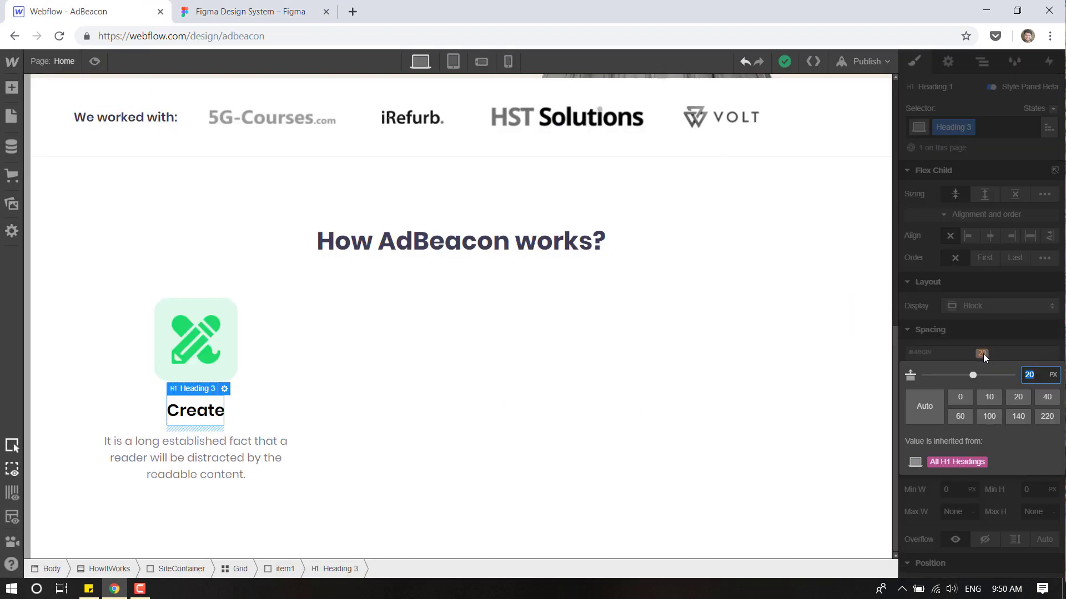
pyautogui.write('25')
pyautogui.press('Return')
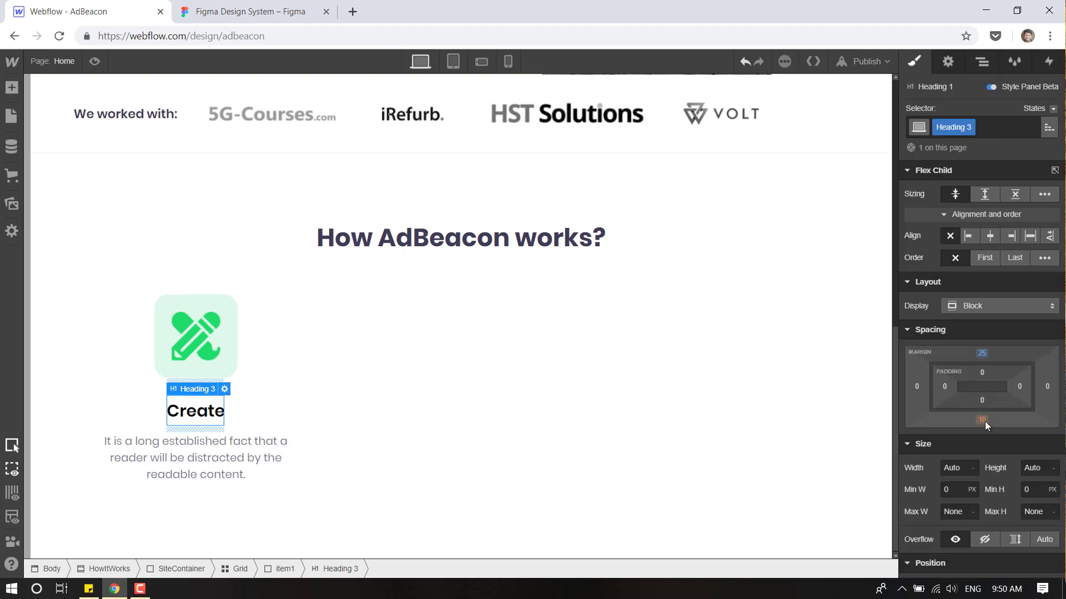
# Preview against the Figma design, then reduce the heading's top margin to the 20 preset.
pyautogui.click(100, 66)
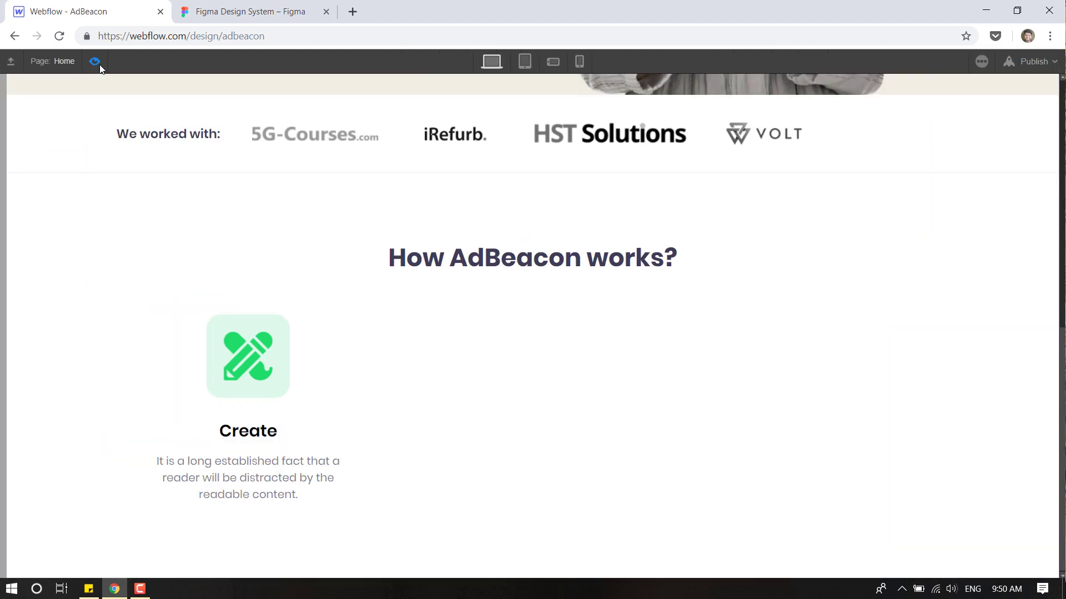
pyautogui.click(241, 7)
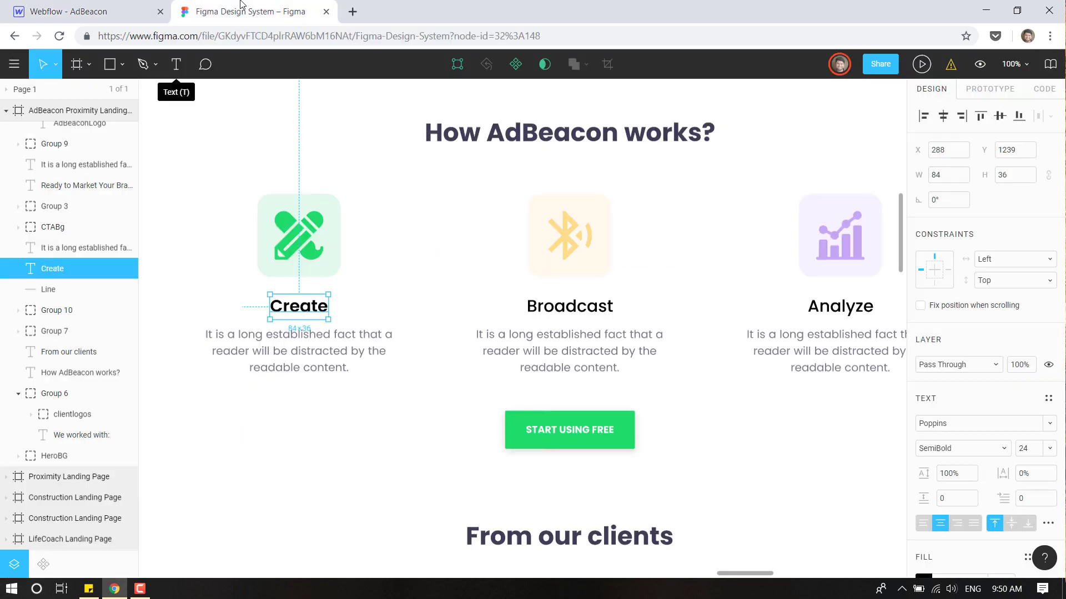
pyautogui.click(383, 210)
pyautogui.click(128, 6)
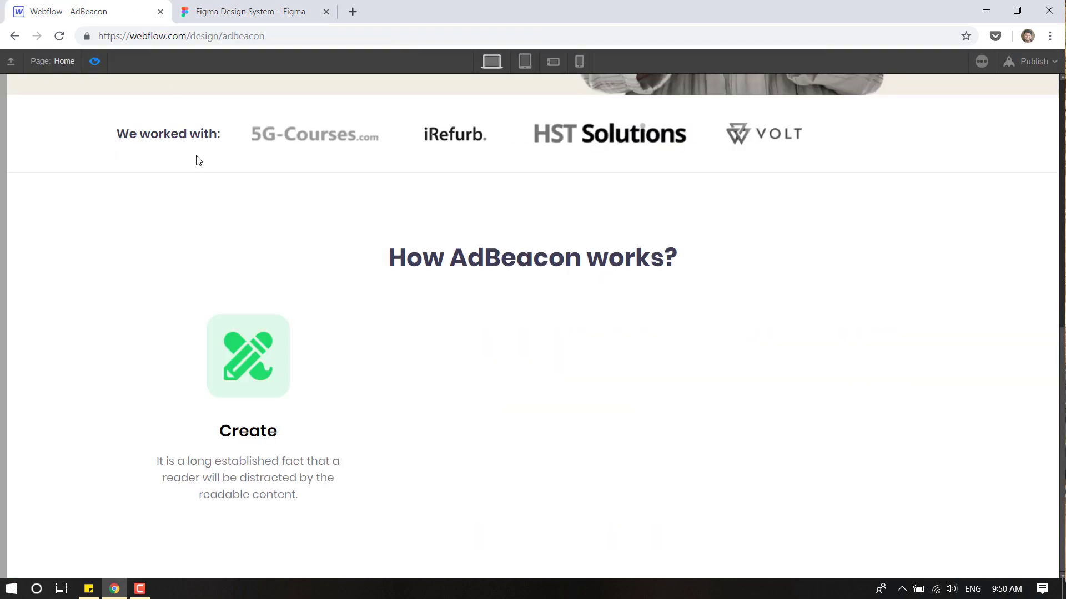
pyautogui.click(98, 61)
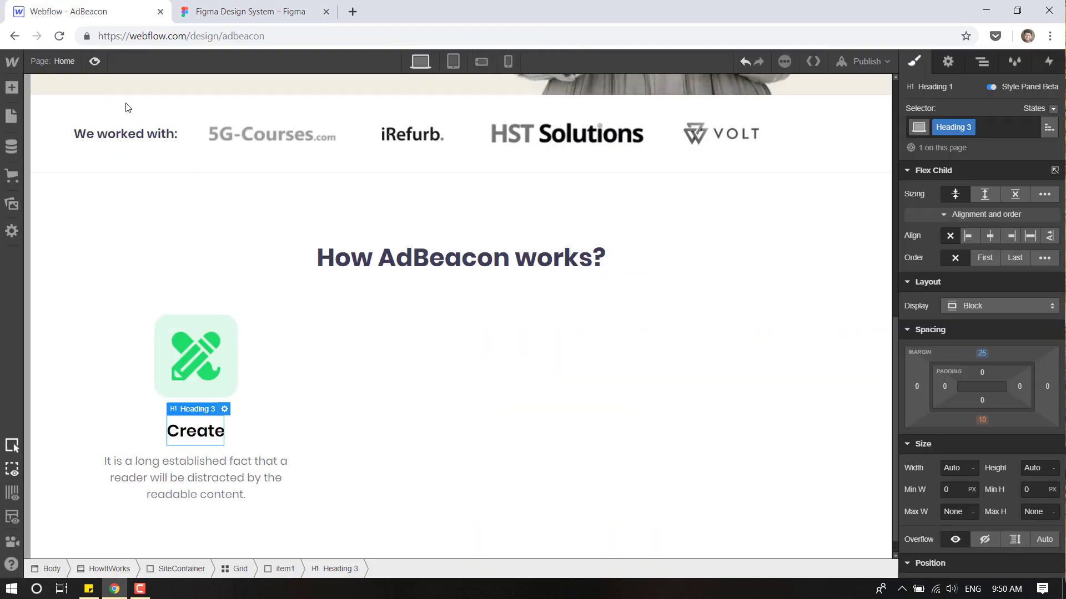
pyautogui.click(981, 353)
pyautogui.click(1017, 397)
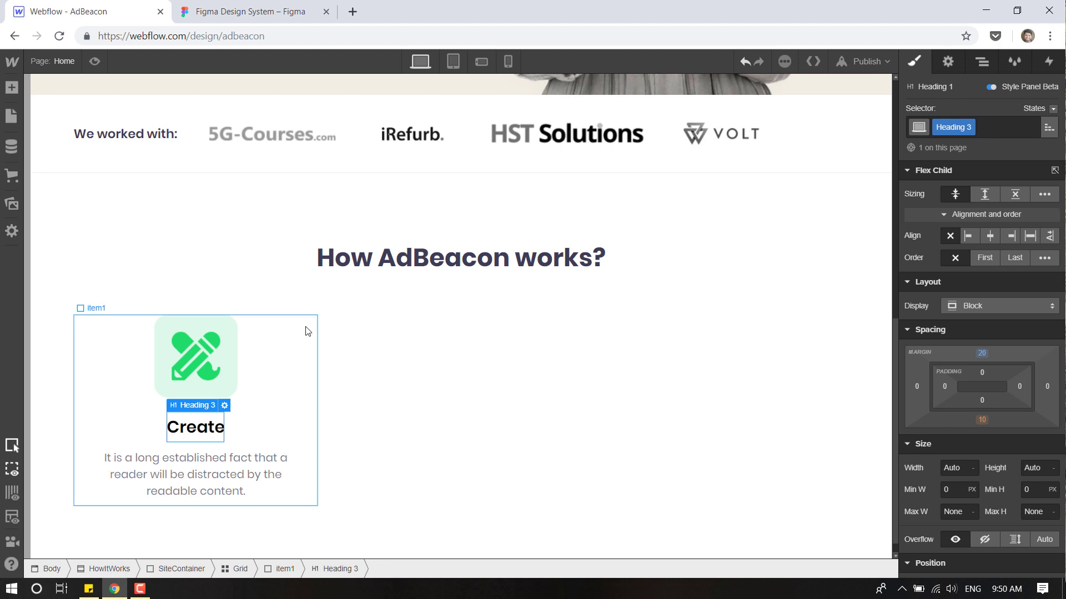
pyautogui.click(238, 4)
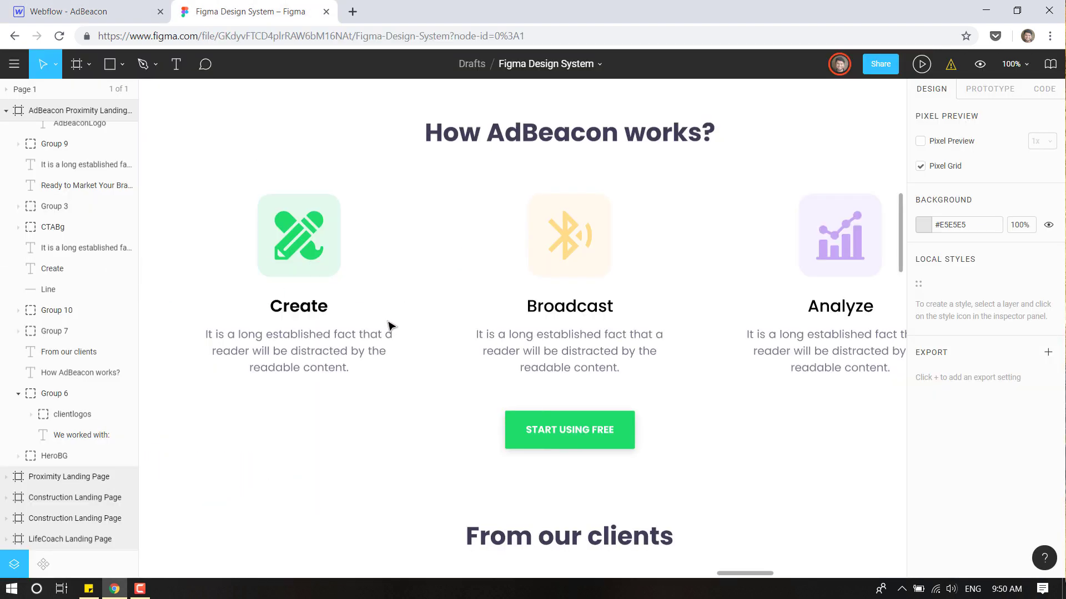
# Select the first card and grid, try spanning item1 across two columns, then undo.
pyautogui.click(127, 5)
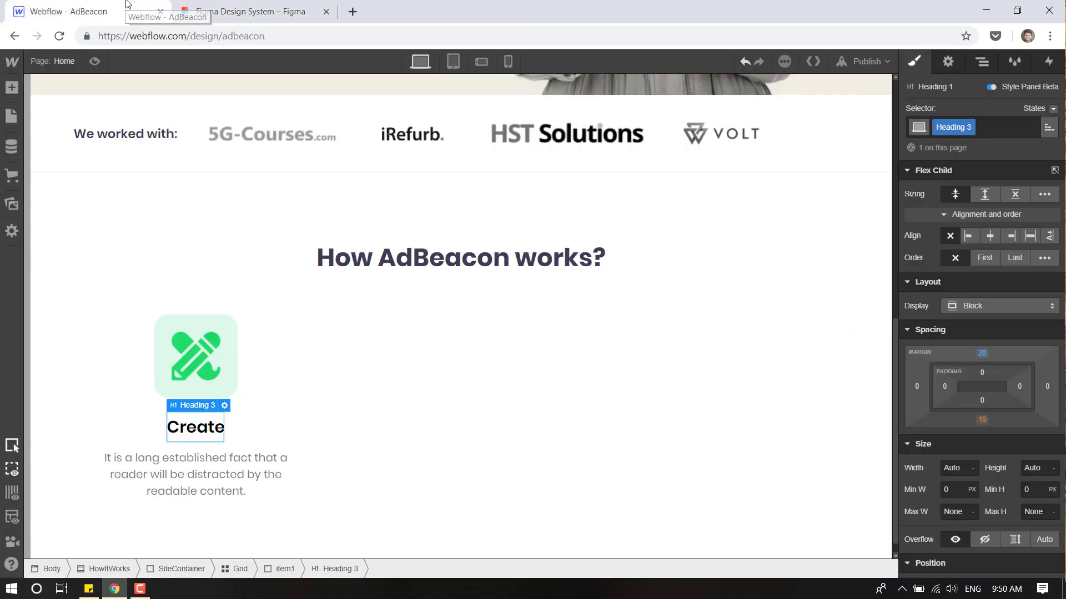
pyautogui.click(275, 476)
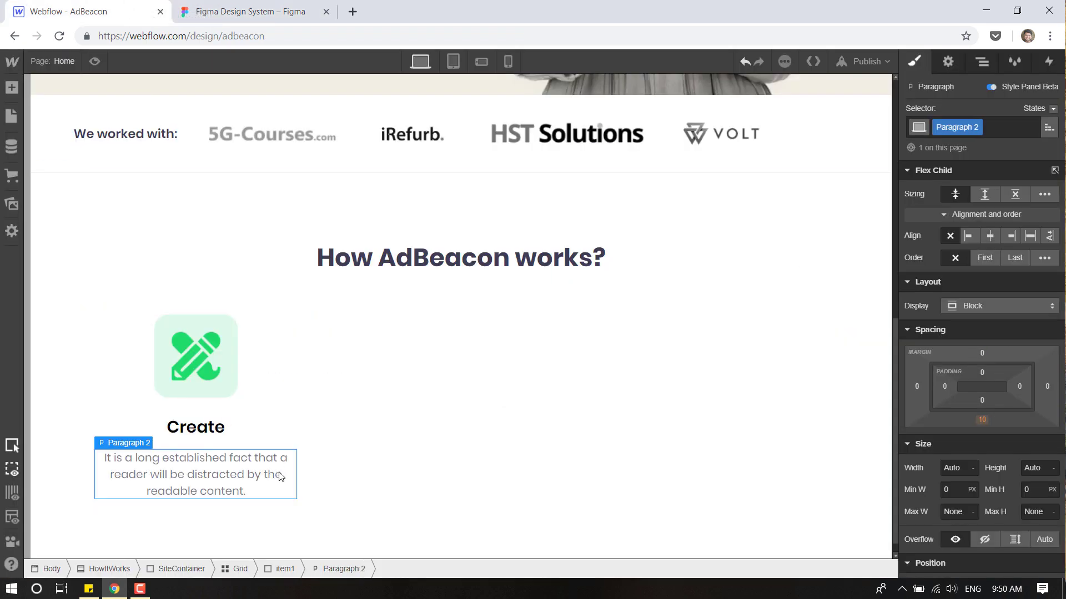
pyautogui.click(277, 571)
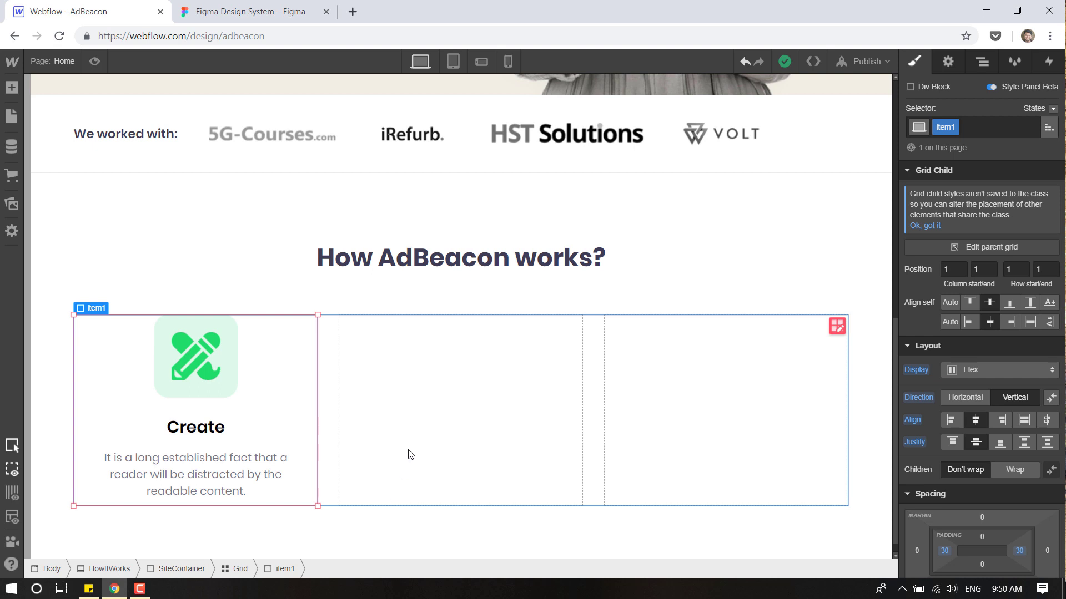
pyautogui.click(426, 419)
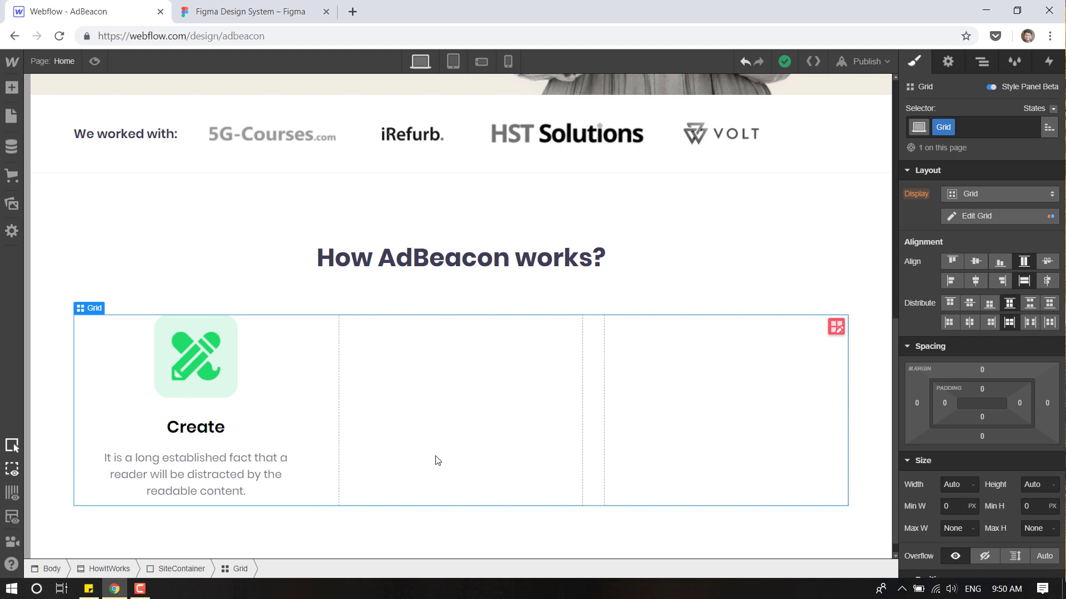
pyautogui.click(269, 473)
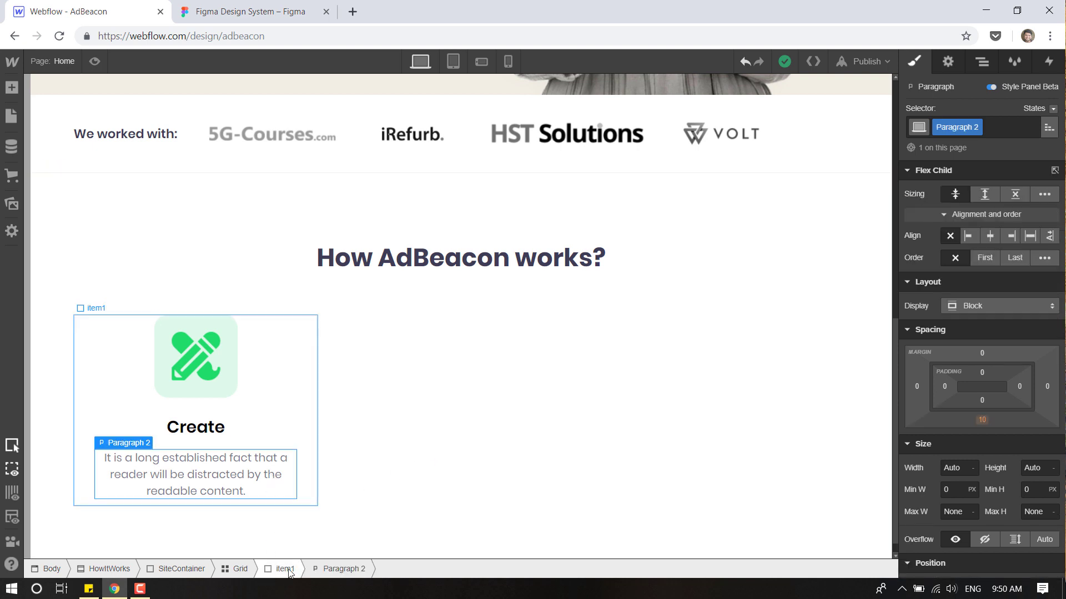
pyautogui.click(299, 504)
pyautogui.moveTo(317, 504); pyautogui.dragTo(559, 496)
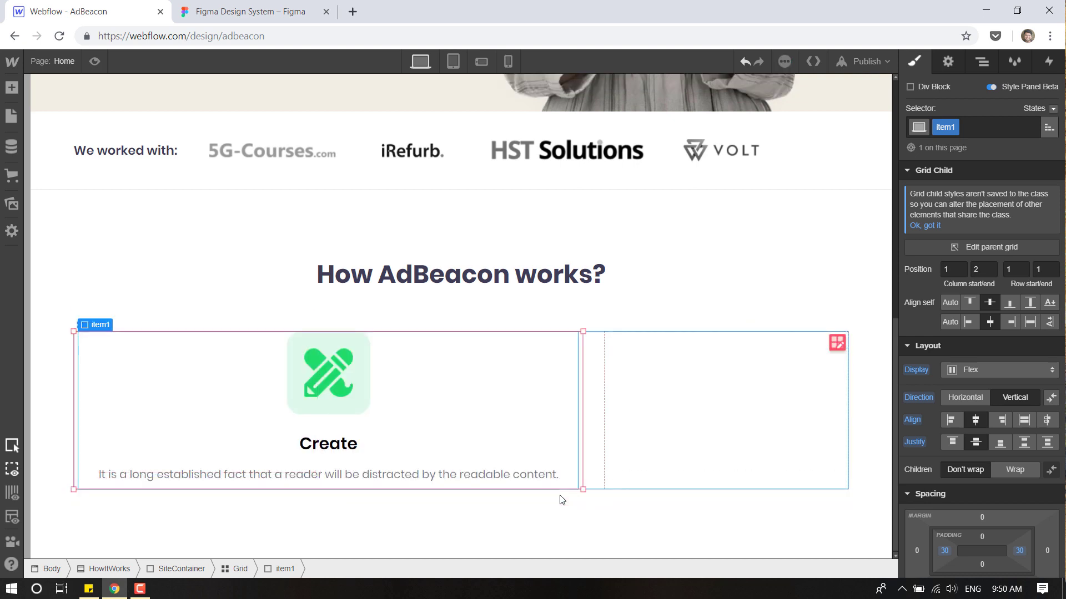
pyautogui.hotkey('ctrl', 'z')
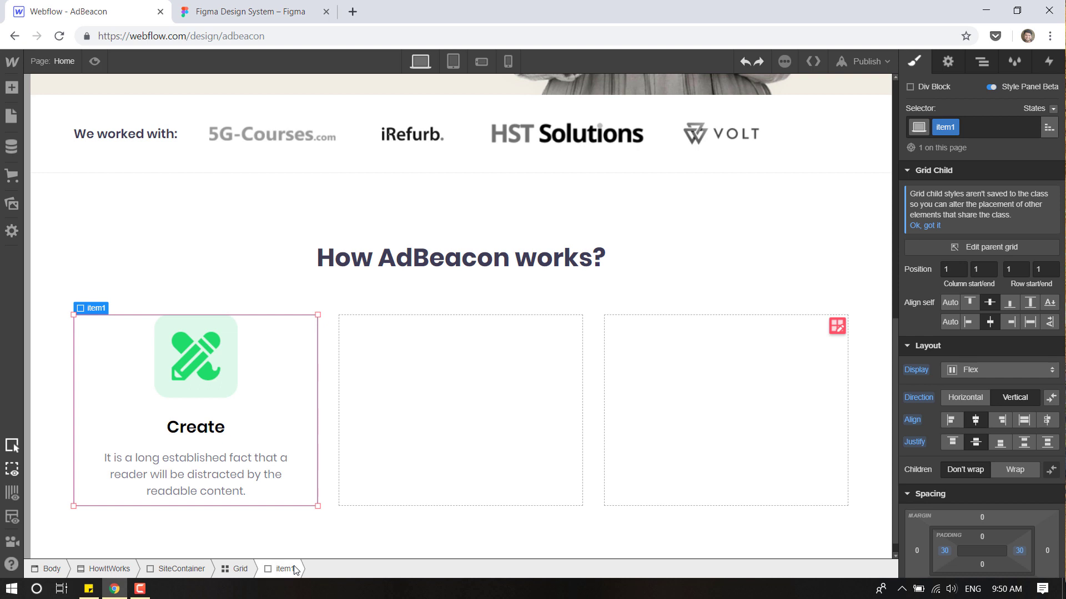
# Open and close the grid's Edit Grid editor, then show the Navigator element tree.
pyautogui.click(240, 569)
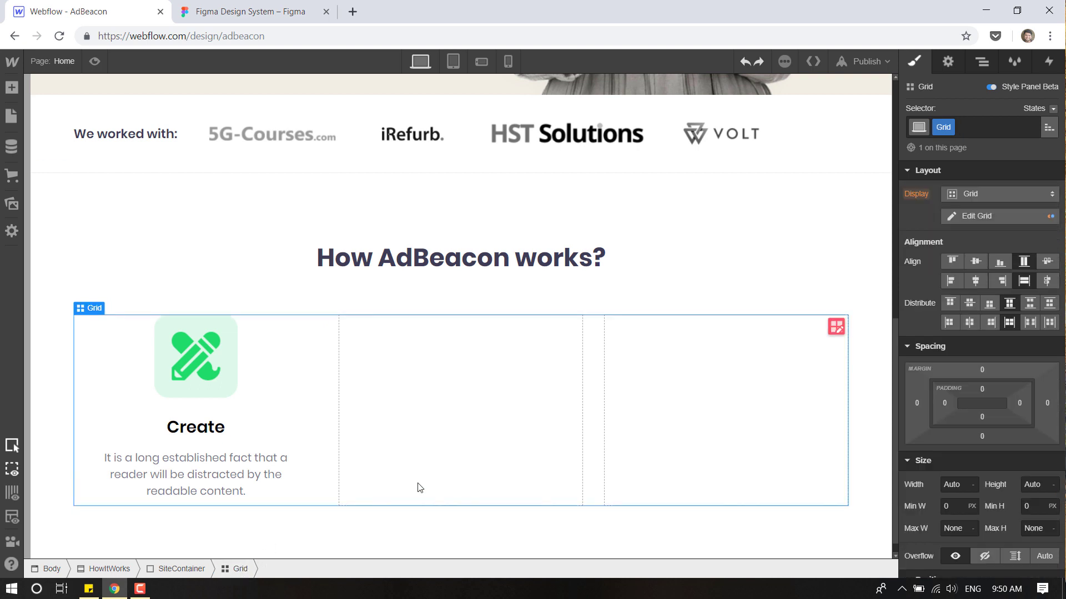
pyautogui.doubleClick(545, 376)
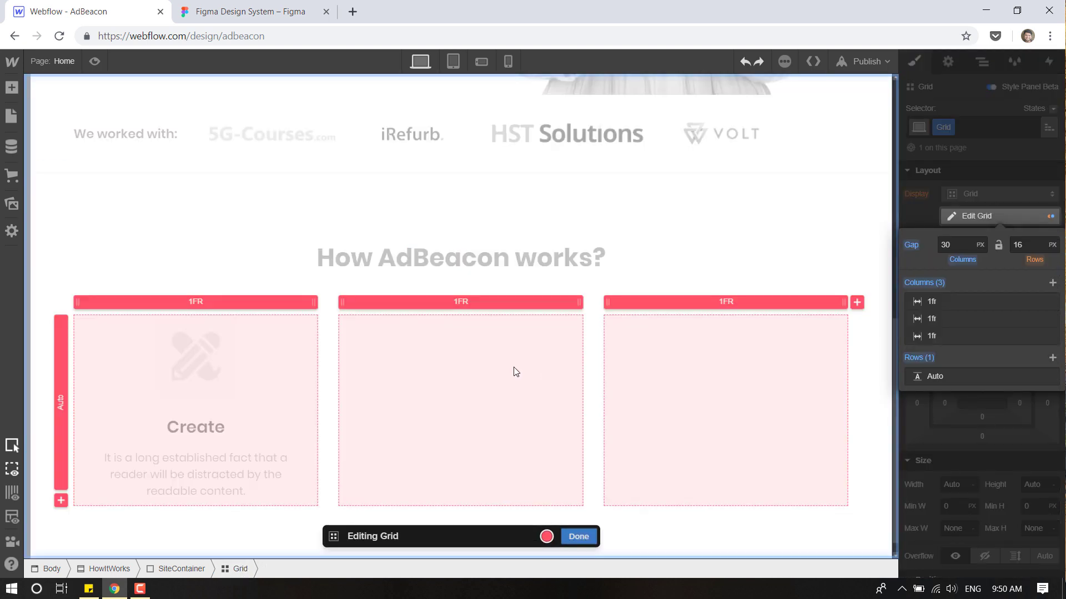
pyautogui.click(579, 537)
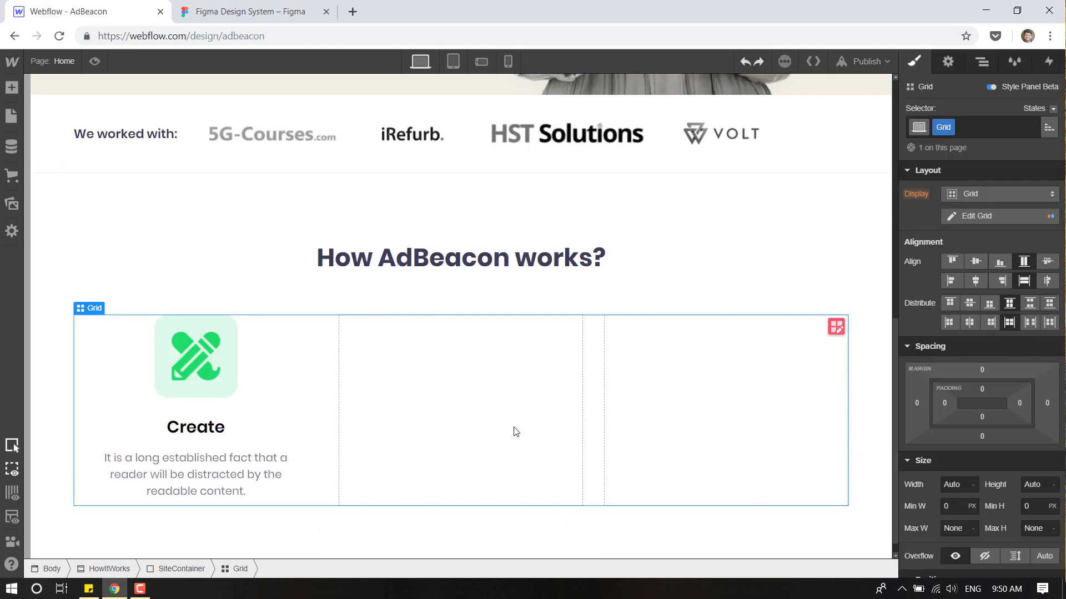
pyautogui.click(982, 61)
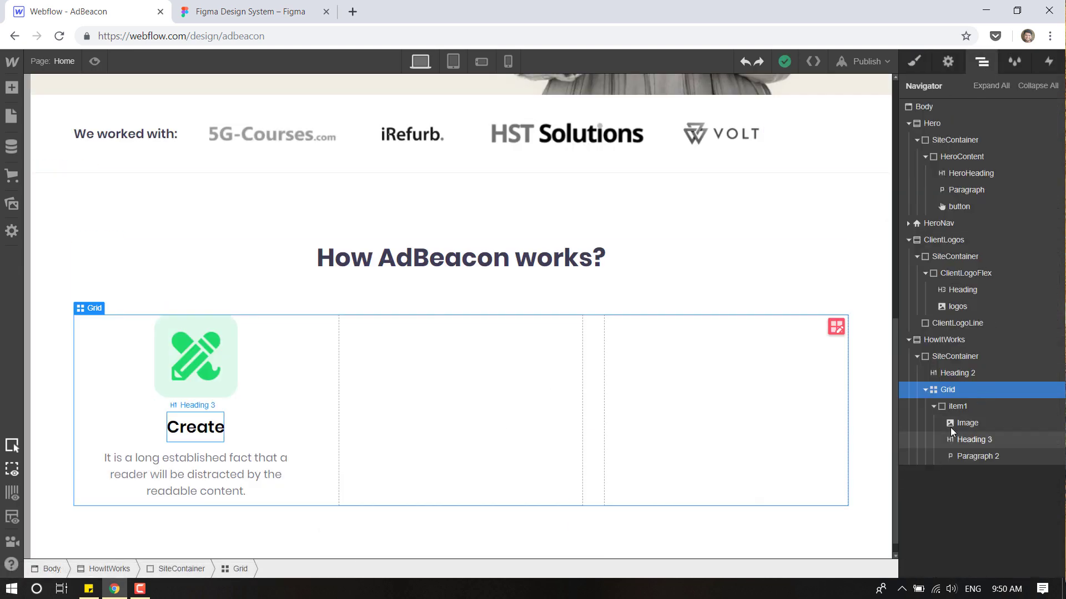
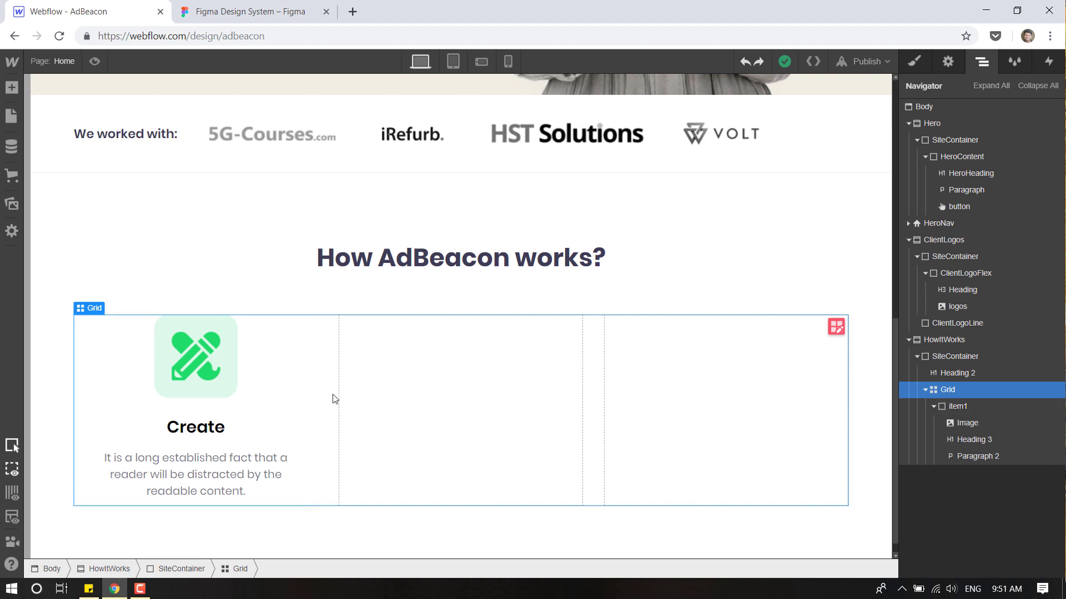
# Duplicate the first Create card and place the copy in the second grid column.
pyautogui.hotkey('ctrl', 'v')
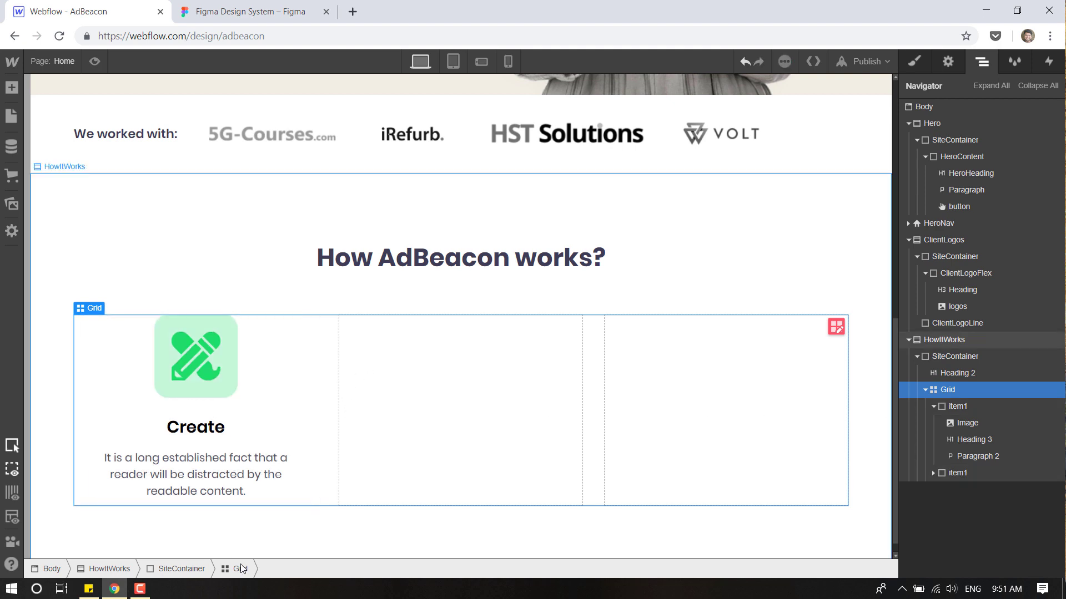
pyautogui.click(934, 406)
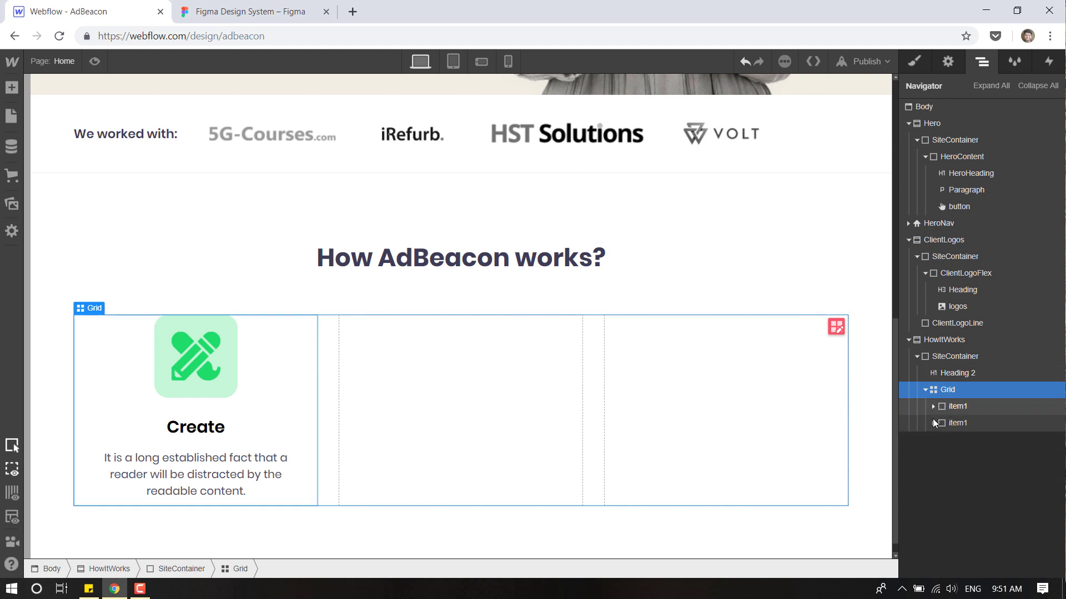
pyautogui.click(964, 425)
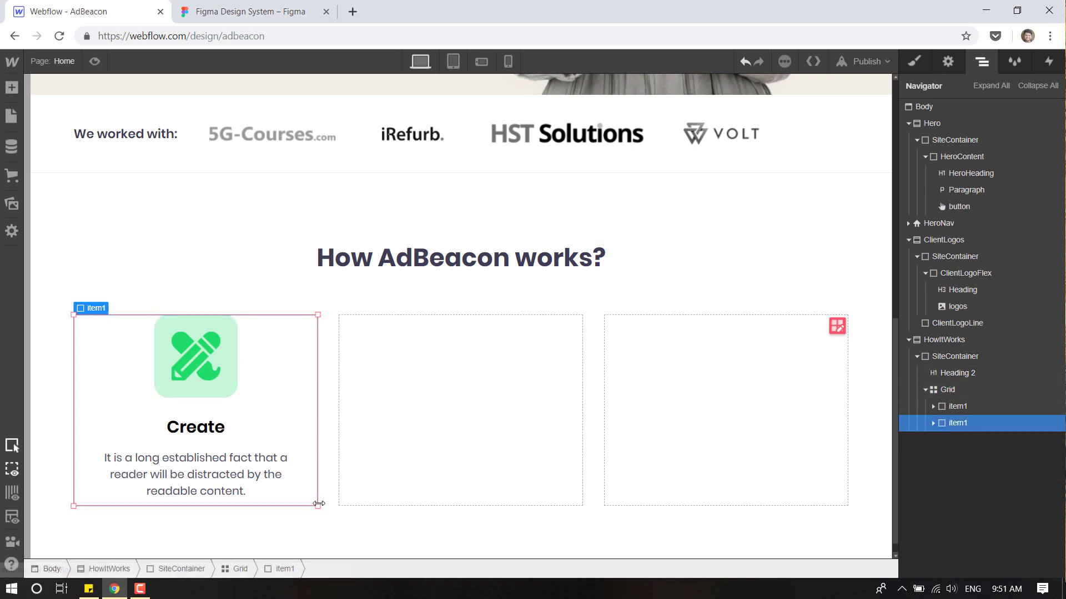
pyautogui.moveTo(317, 506); pyautogui.dragTo(544, 492)
pyautogui.moveTo(74, 314); pyautogui.dragTo(364, 318)
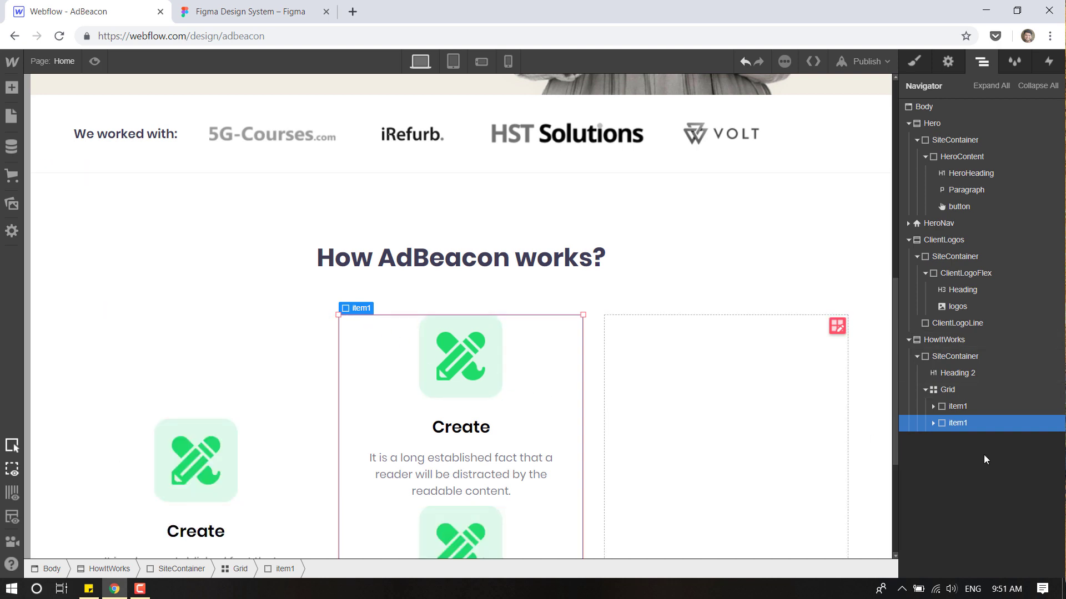
pyautogui.scroll(-4, 746, 424)
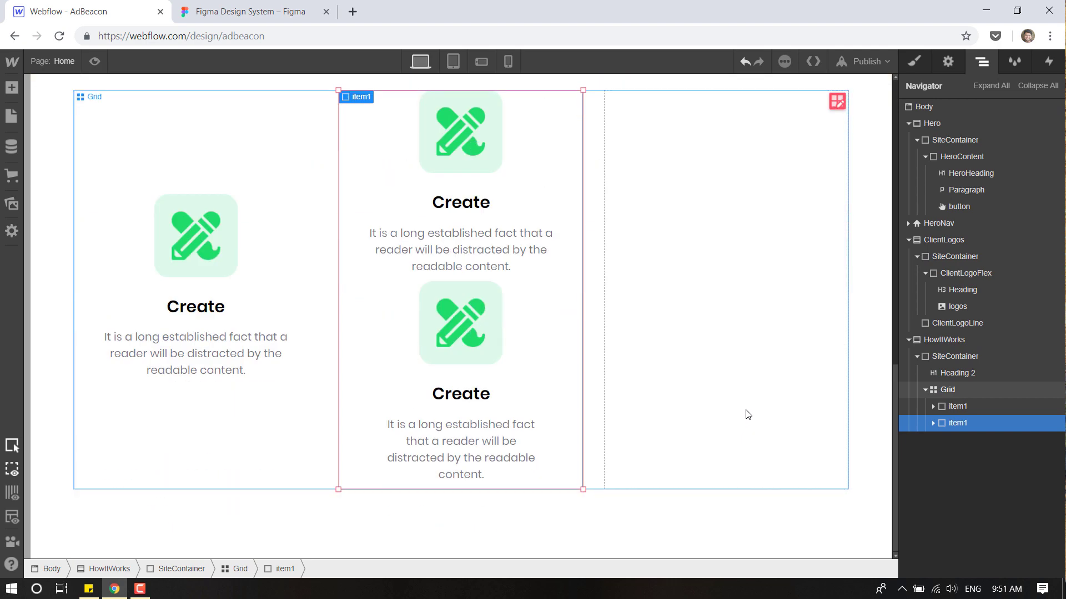
pyautogui.scroll(2, 683, 420)
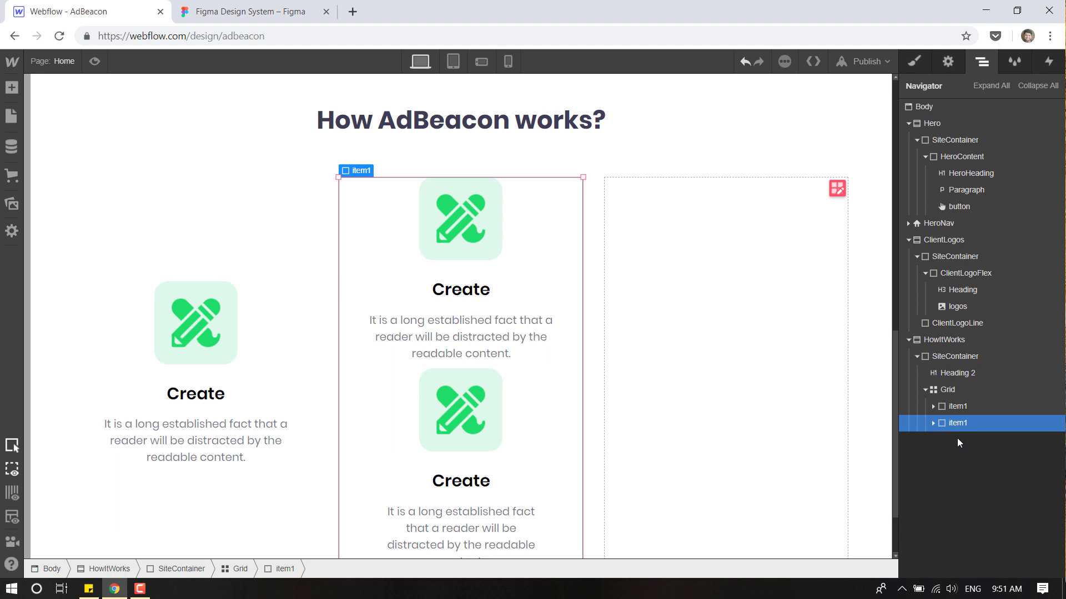
# Move the nested third card copy out into the grid and place it in the third column.
pyautogui.click(933, 423)
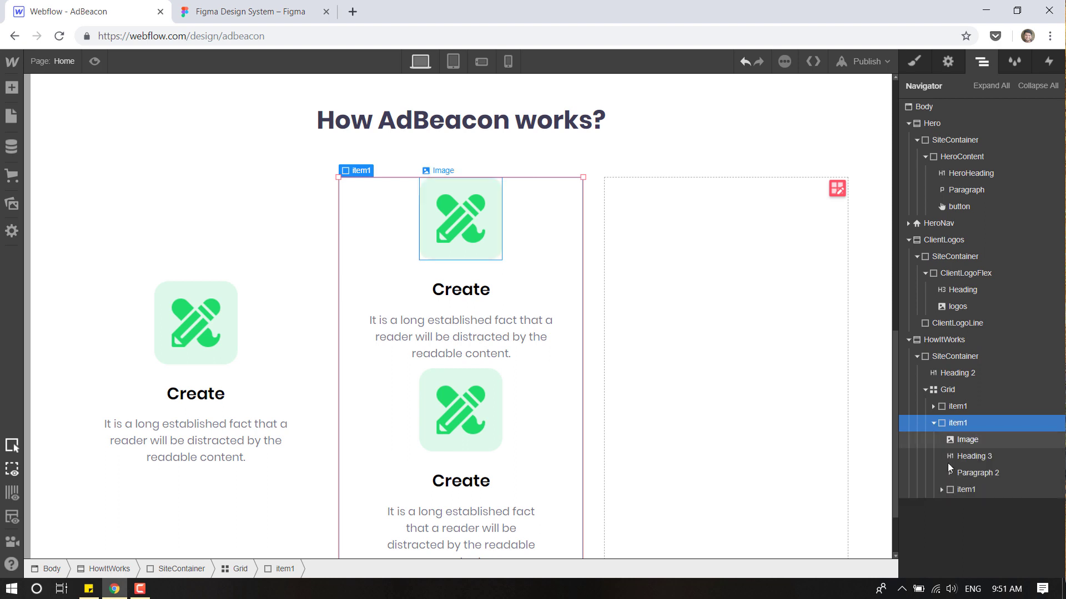
pyautogui.click(966, 490)
pyautogui.moveTo(969, 490); pyautogui.dragTo(937, 420)
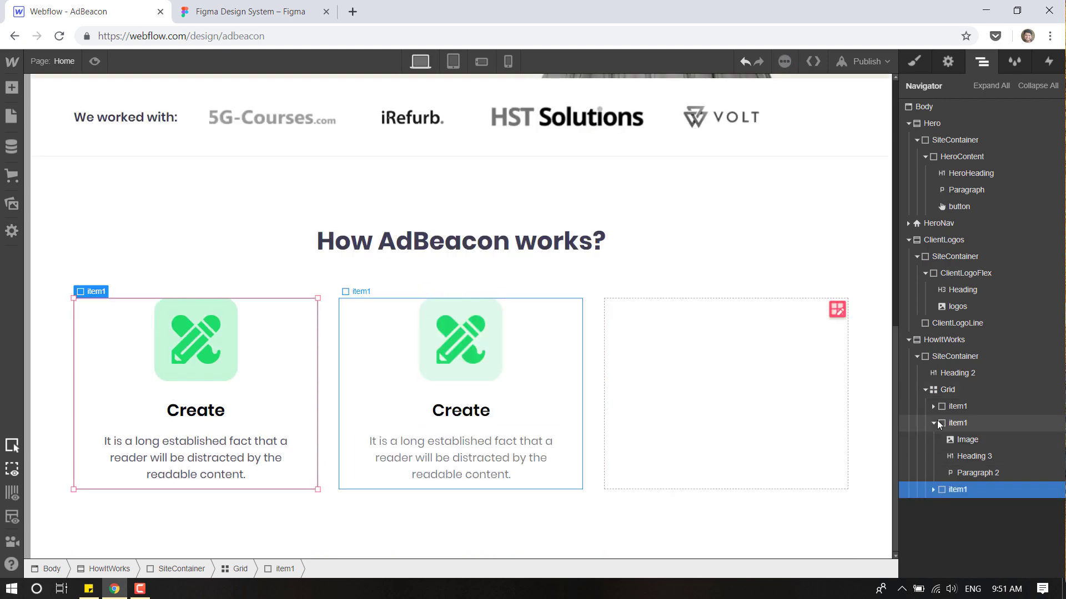
pyautogui.click(934, 423)
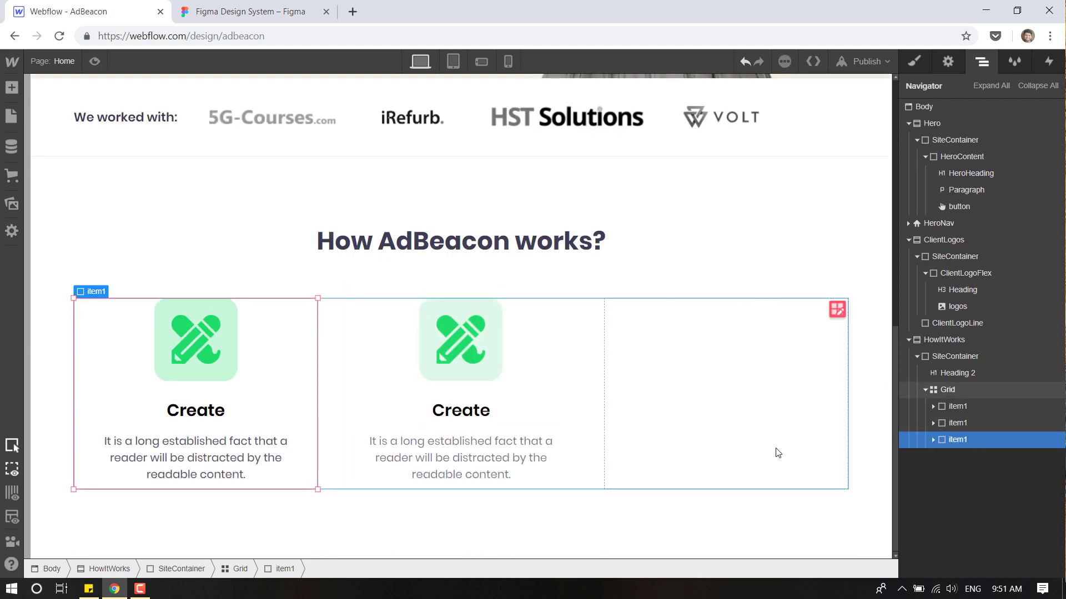
pyautogui.moveTo(318, 489); pyautogui.dragTo(838, 481)
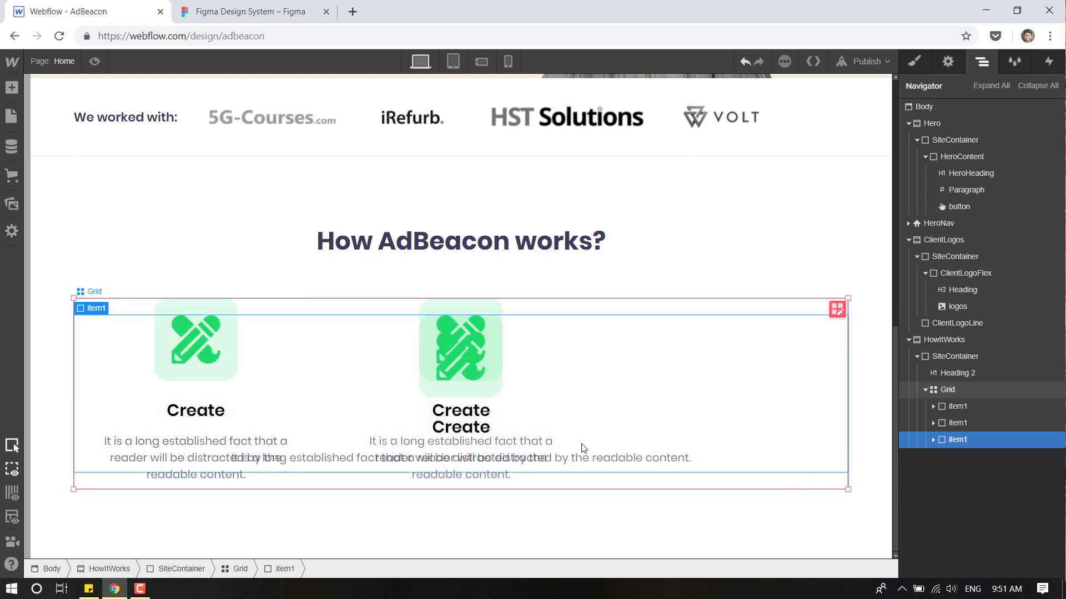
pyautogui.moveTo(70, 296); pyautogui.dragTo(638, 311)
pyautogui.click(814, 234)
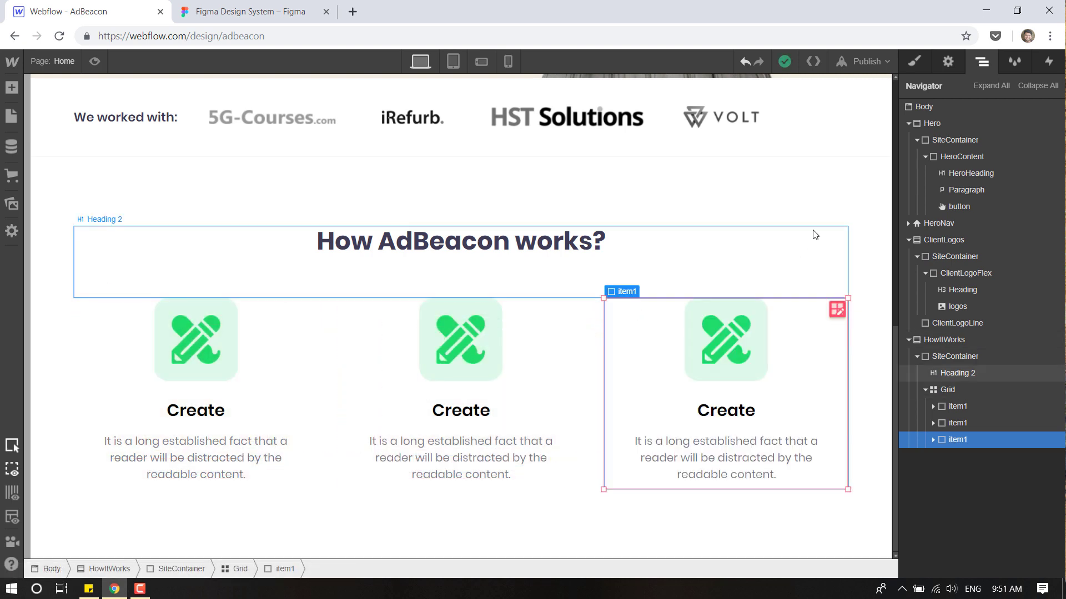
# Preview the page with its three Create cards, then return to editing.
pyautogui.click(95, 62)
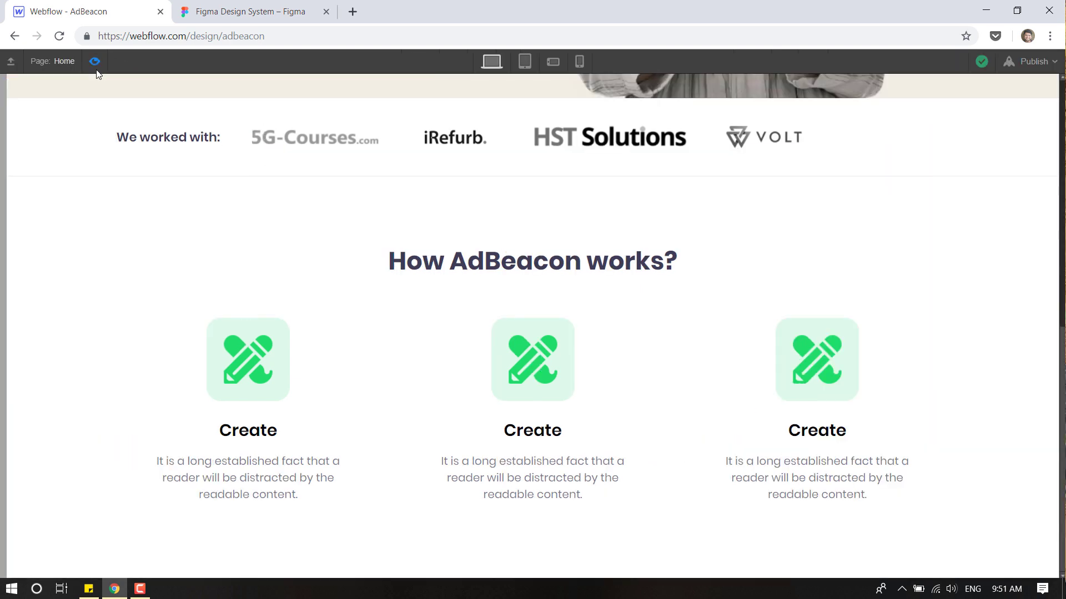
pyautogui.scroll(7, 866, 262)
pyautogui.scroll(-7, 871, 264)
pyautogui.click(95, 62)
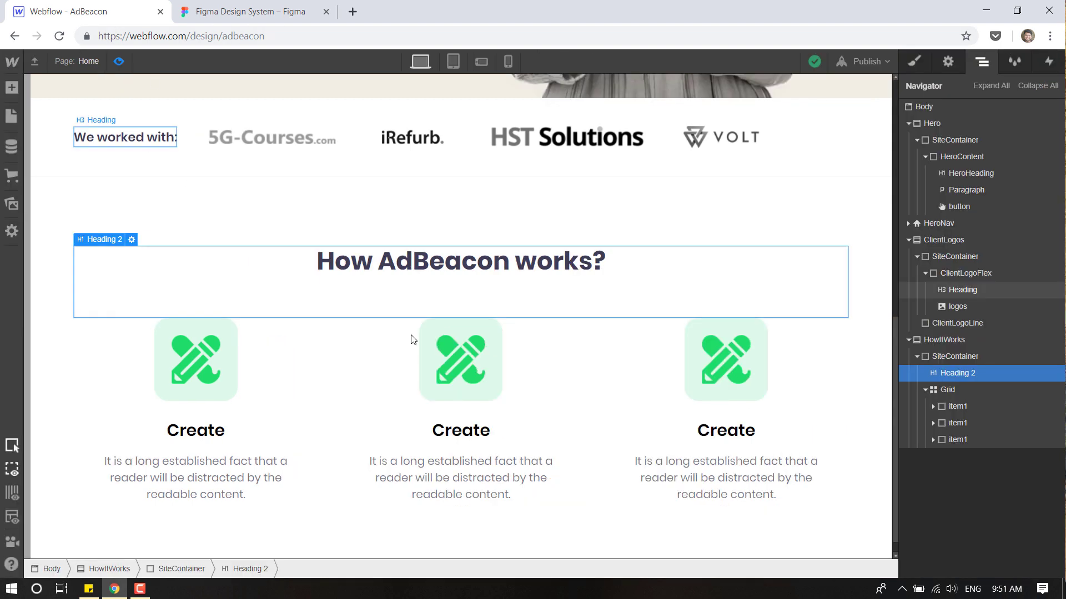
# Select the middle card's pencil icon image and inspect its style settings.
pyautogui.click(473, 358)
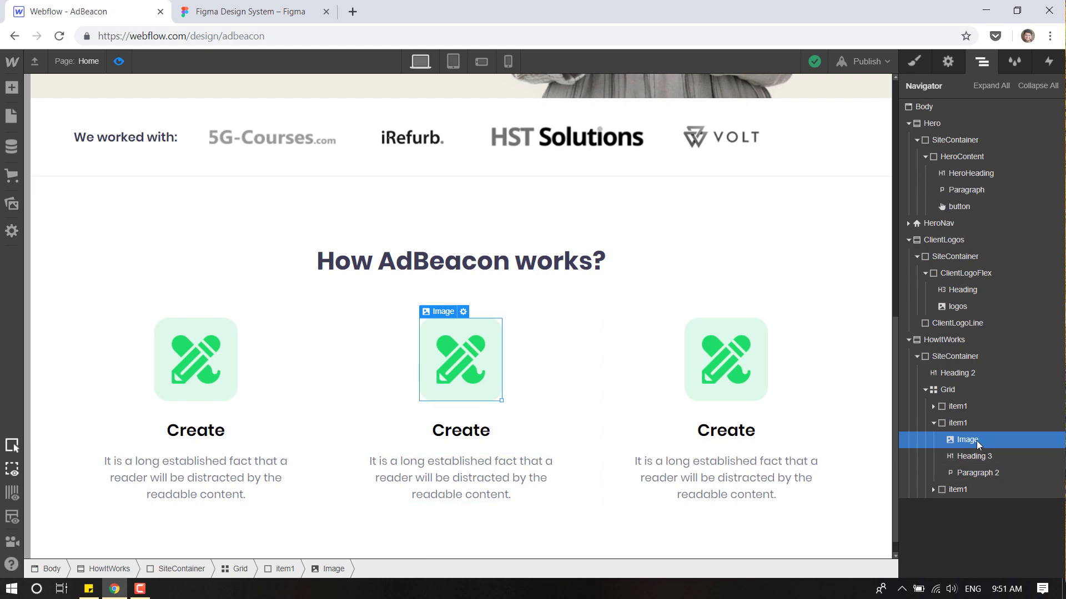
pyautogui.click(915, 63)
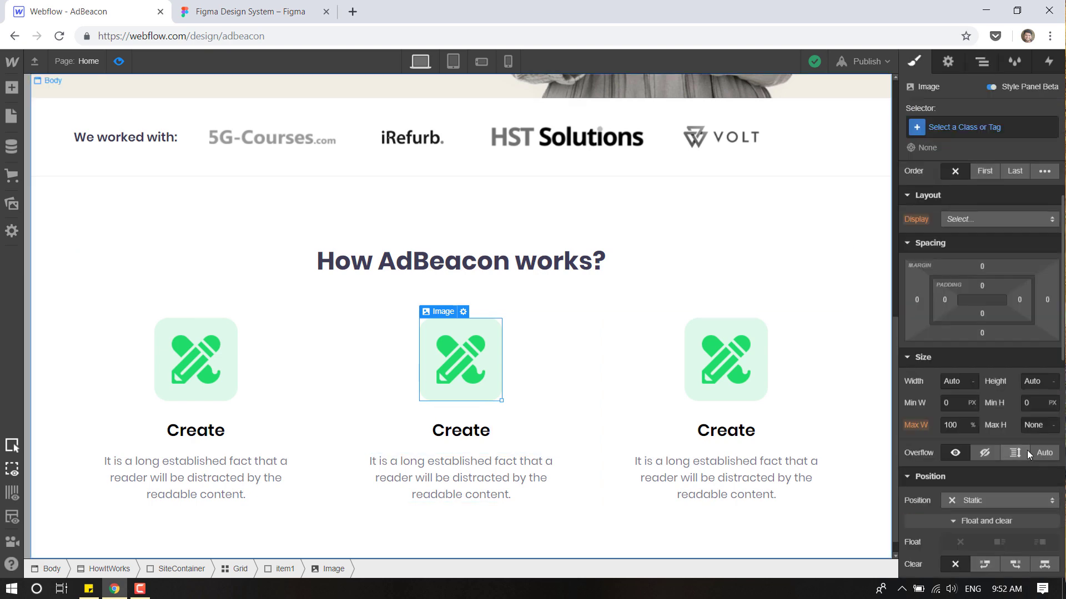
pyautogui.scroll(-10, 1026, 451)
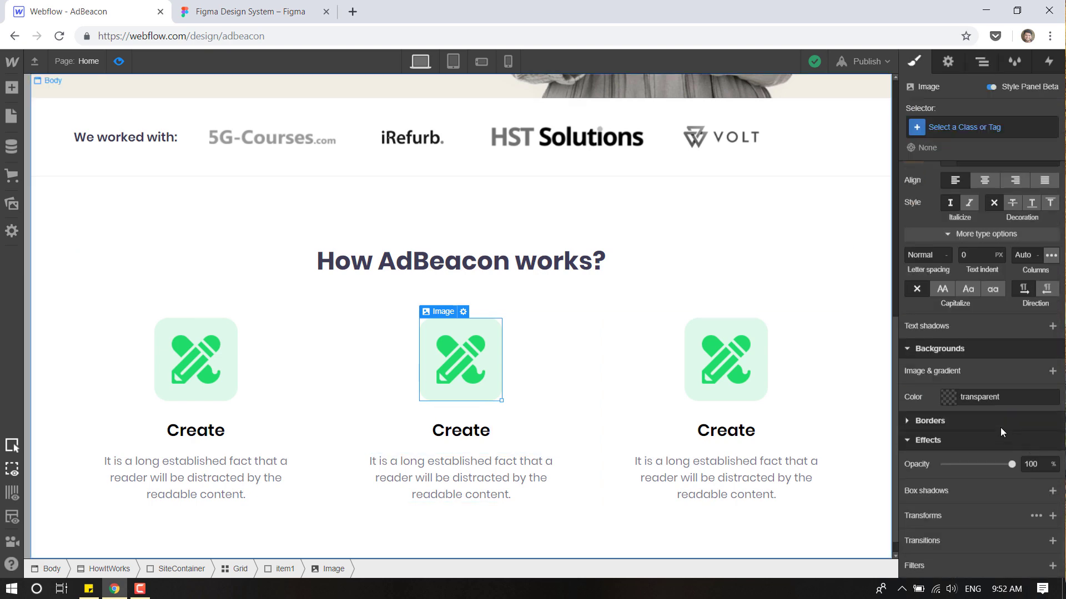
pyautogui.scroll(10, 1000, 427)
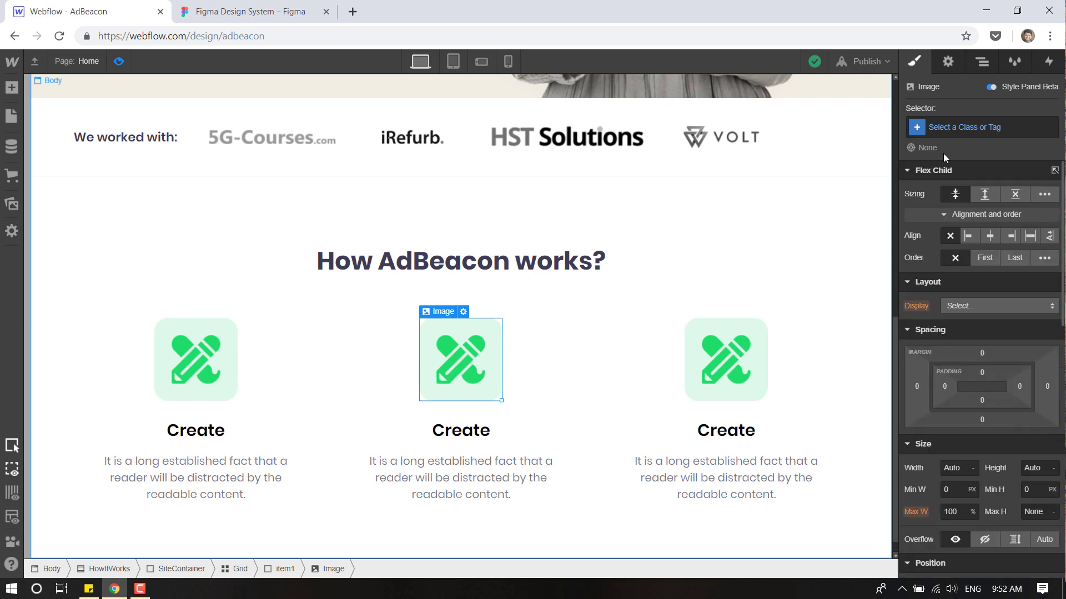
pyautogui.click(981, 63)
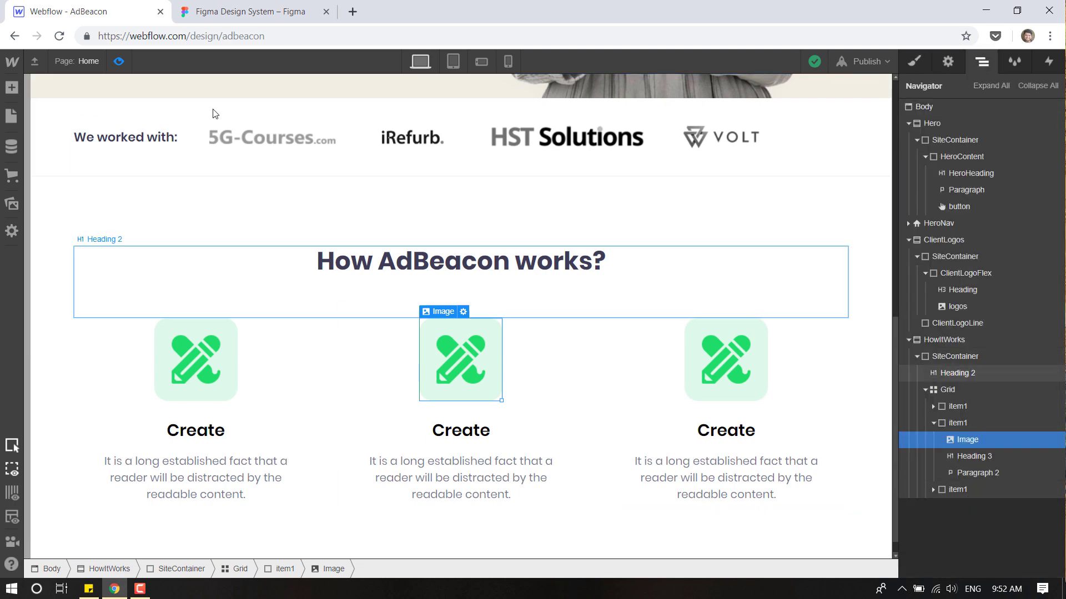
# Insert broadcast.png into the middle card and delete the old pencil image.
pyautogui.click(12, 87)
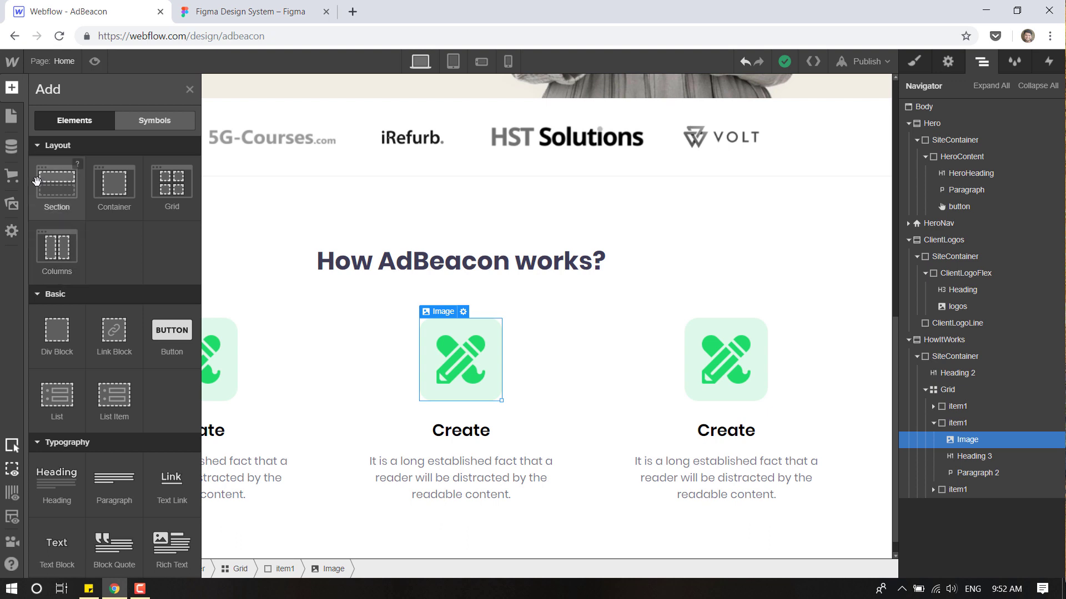
pyautogui.click(11, 206)
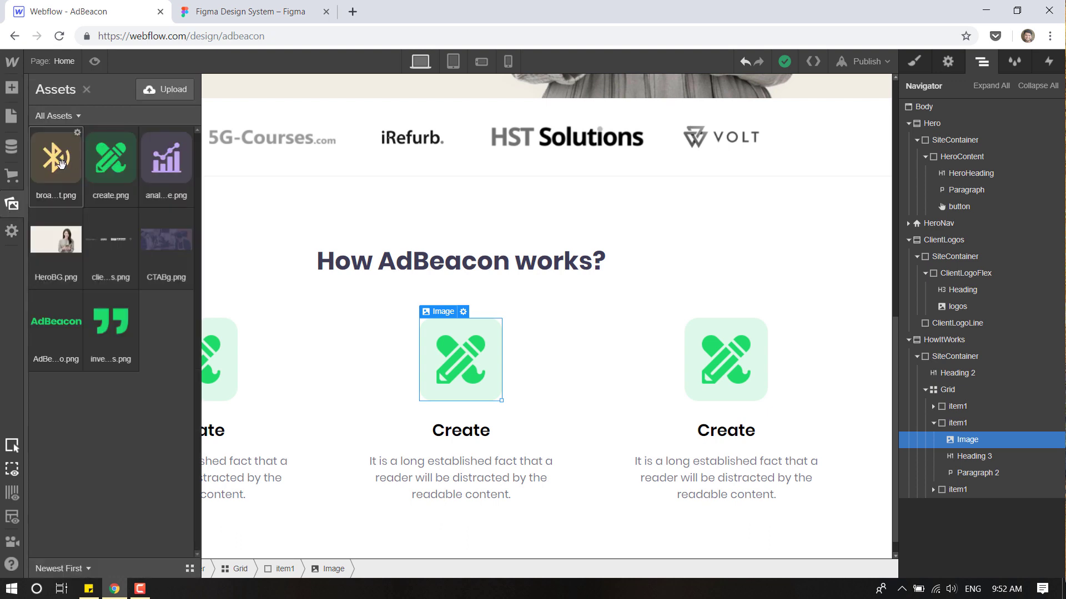
pyautogui.moveTo(49, 160); pyautogui.dragTo(968, 445)
pyautogui.click(971, 455)
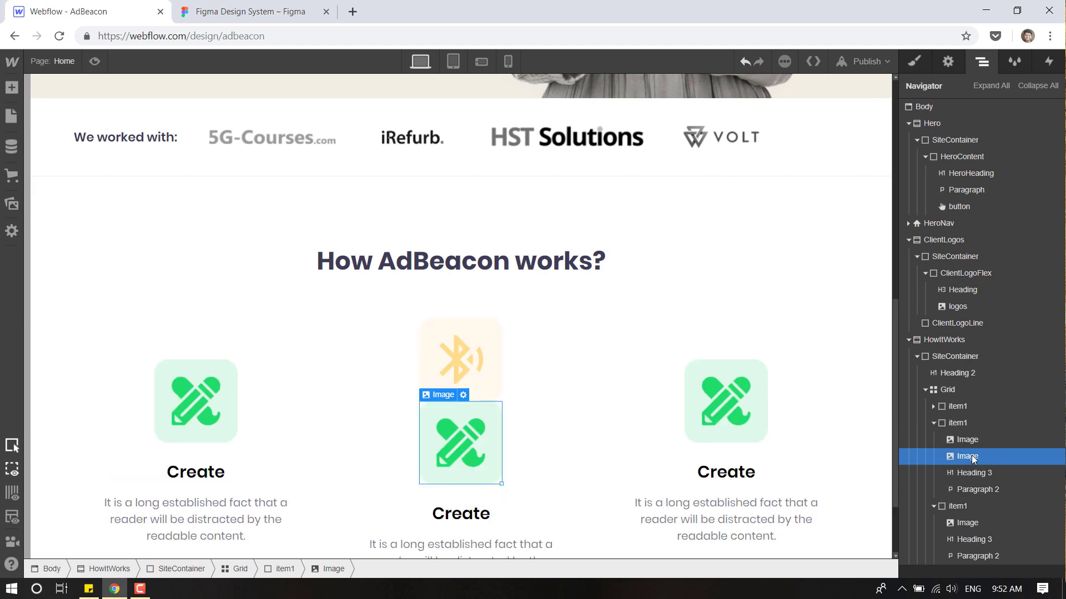
pyautogui.press('Delete')
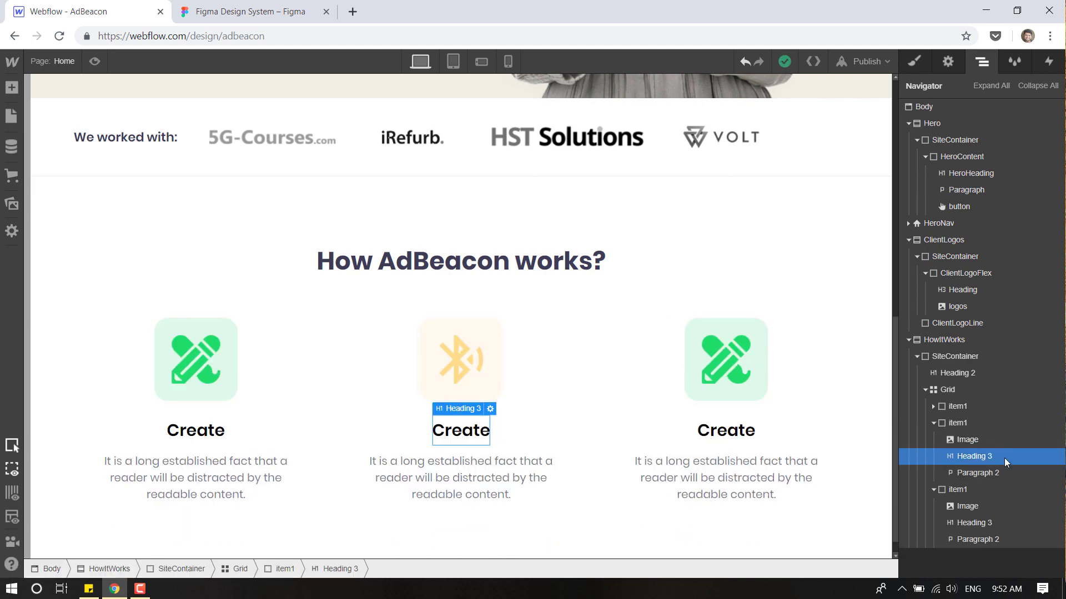
# Rename the middle card's heading to Broadcast, matching the Figma design.
pyautogui.click(274, 6)
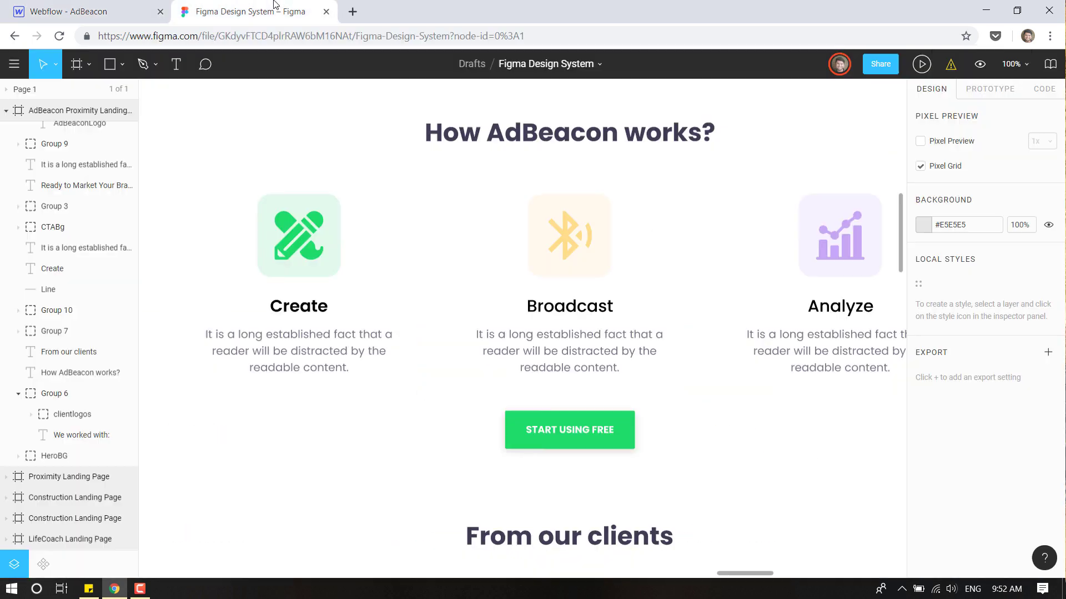
pyautogui.click(579, 312)
pyautogui.click(72, 7)
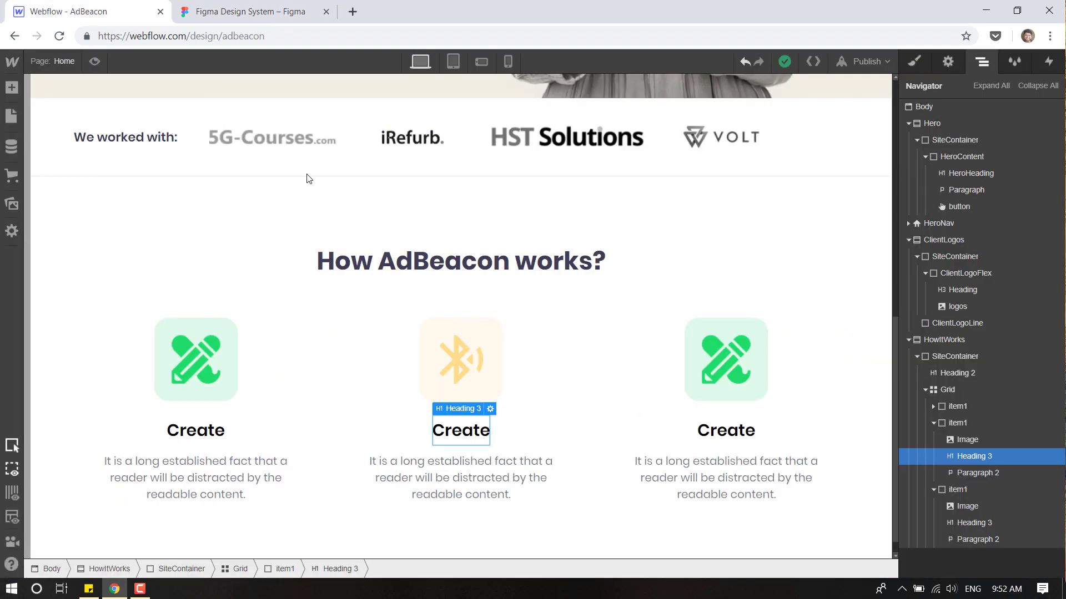
pyautogui.doubleClick(479, 442)
pyautogui.write('Broadcast')
pyautogui.click(590, 423)
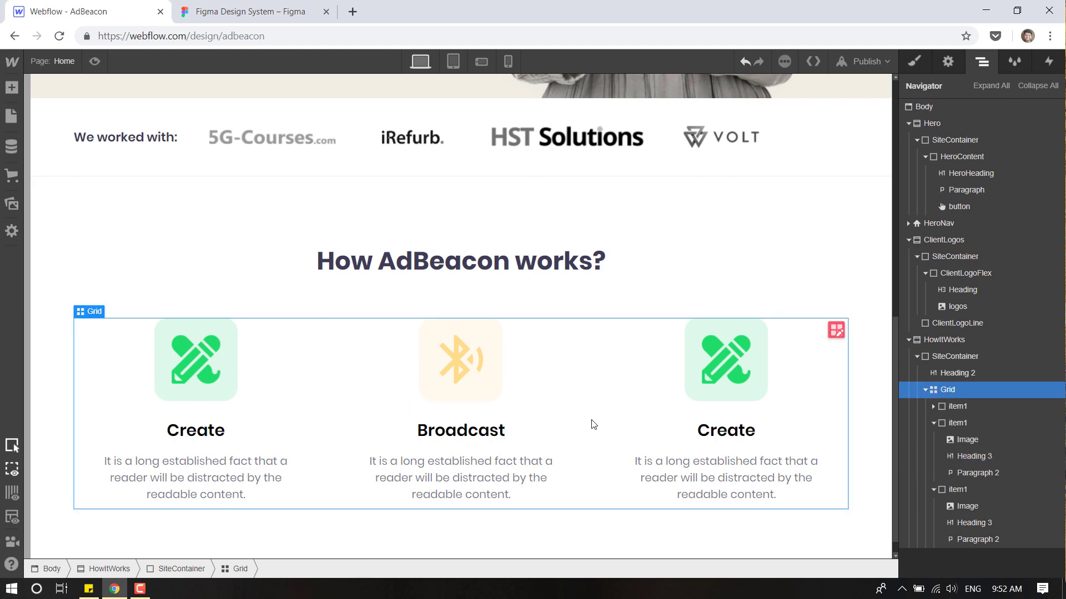
# Rename the third card's heading to Analyze, matching the Figma design.
pyautogui.click(311, 11)
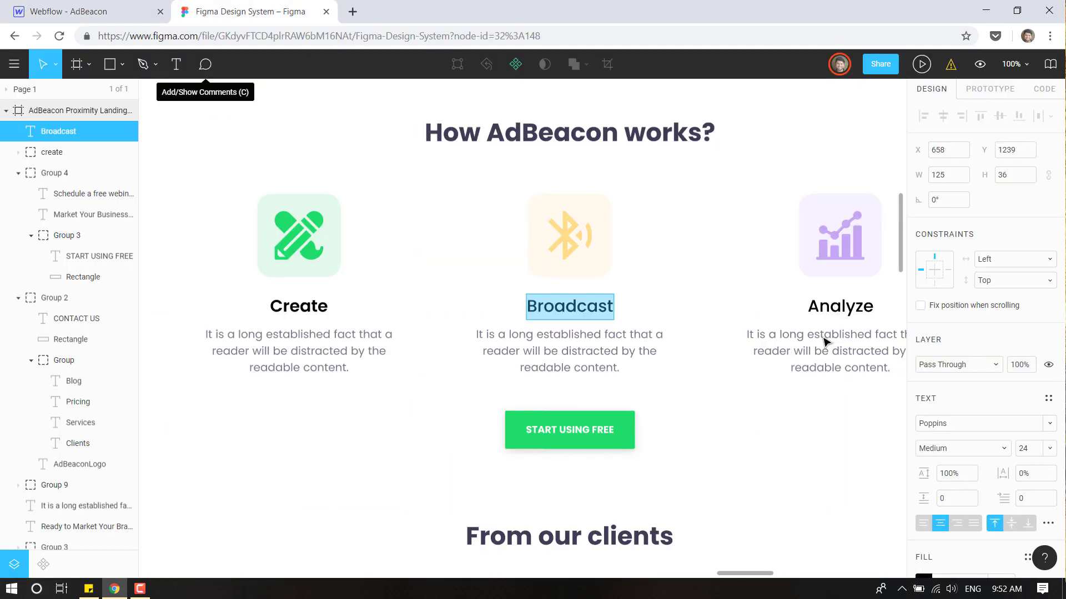
pyautogui.click(840, 310)
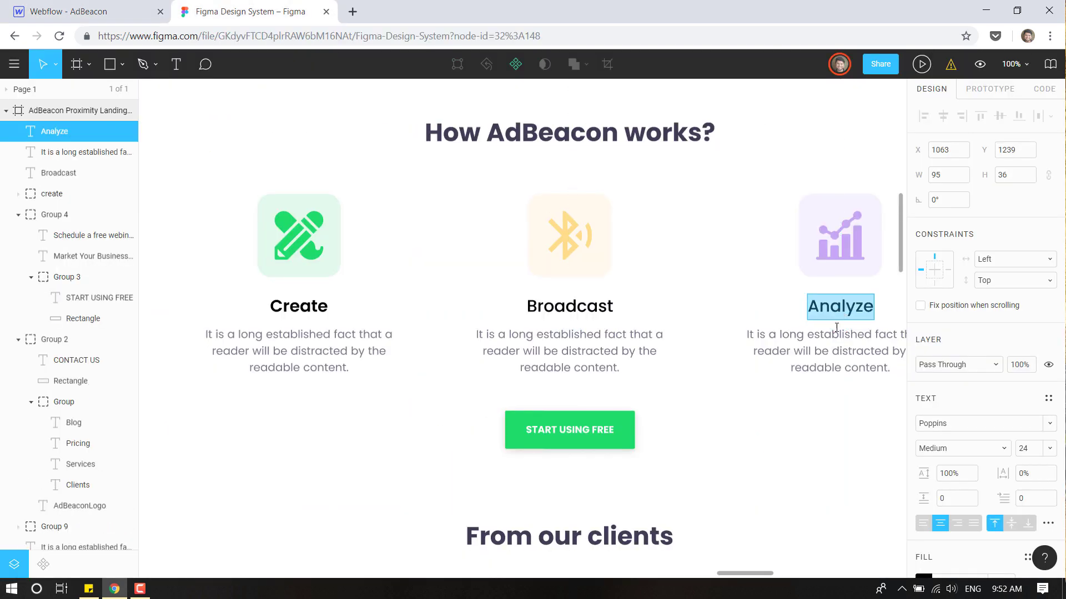
pyautogui.click(69, 11)
pyautogui.doubleClick(731, 432)
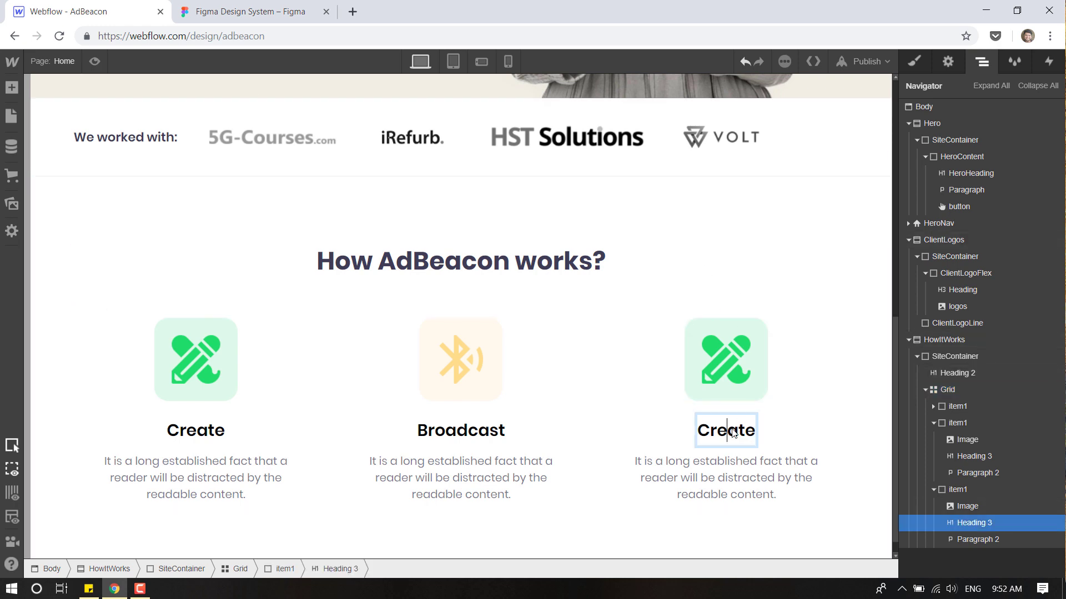
pyautogui.write('Analyze')
pyautogui.click(842, 368)
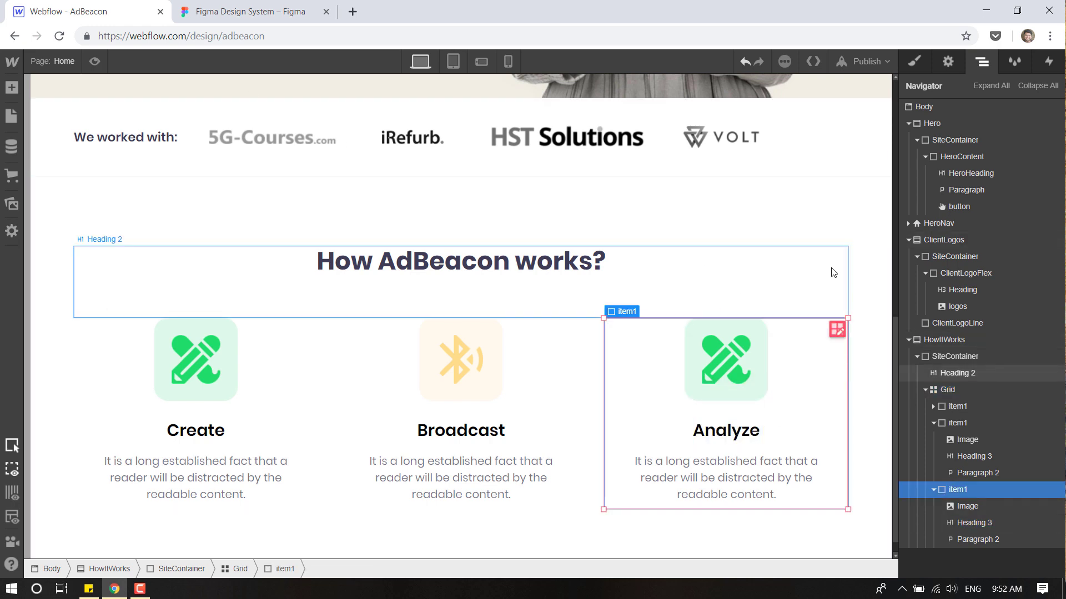
# Put the purple analytics chart image into the Analyze card and delete the green pencil image.
pyautogui.click(692, 361)
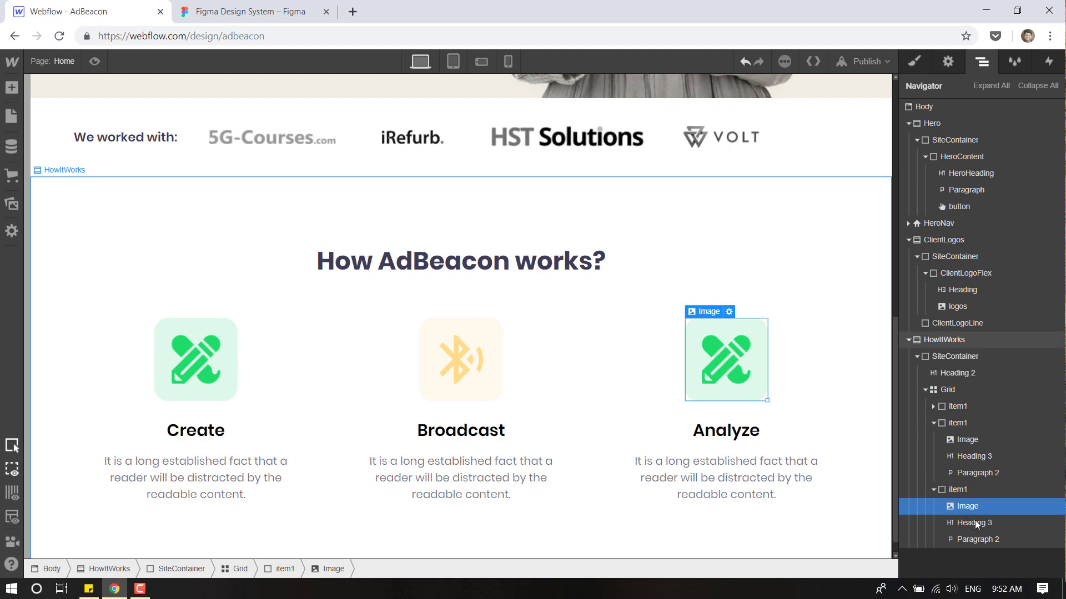
pyautogui.click(22, 208)
pyautogui.moveTo(167, 169); pyautogui.dragTo(967, 524)
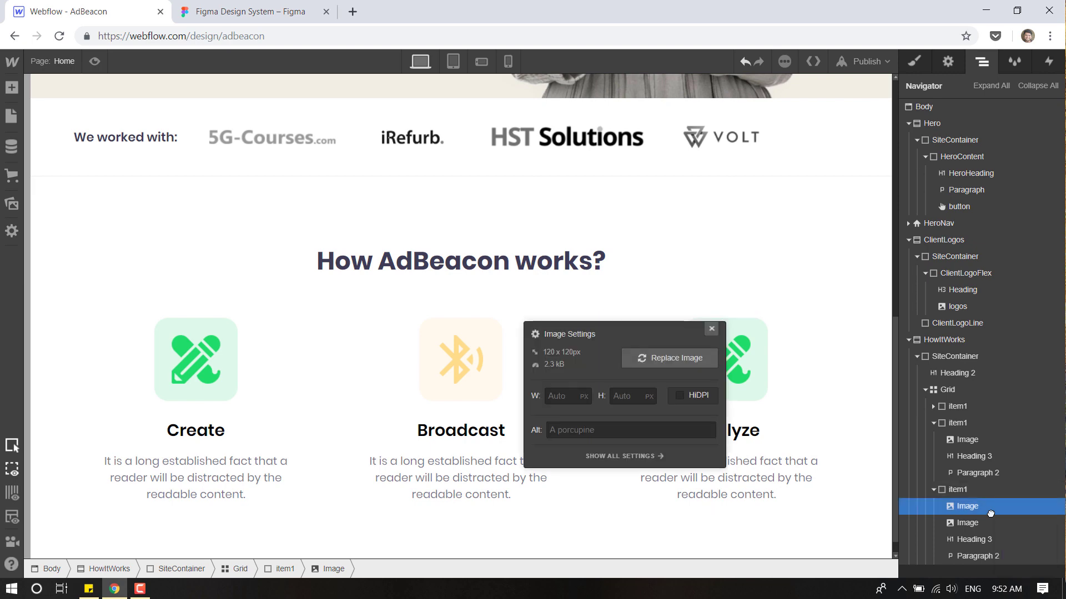
pyautogui.click(967, 524)
pyautogui.press('Delete')
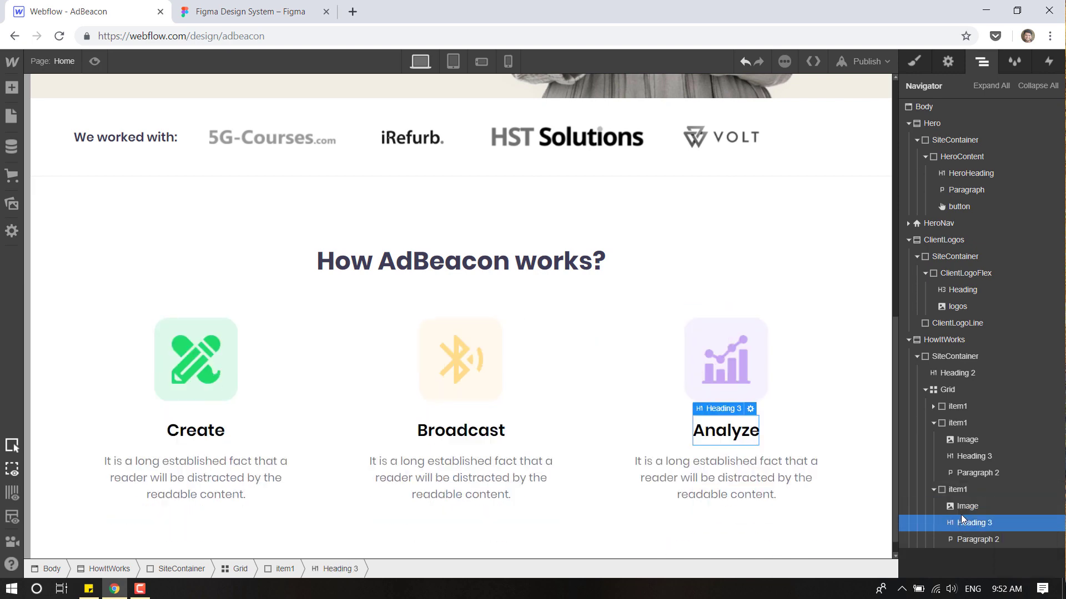
# Preview the page and compare the Create, Broadcast and Analyze cards against the Figma design.
pyautogui.click(94, 62)
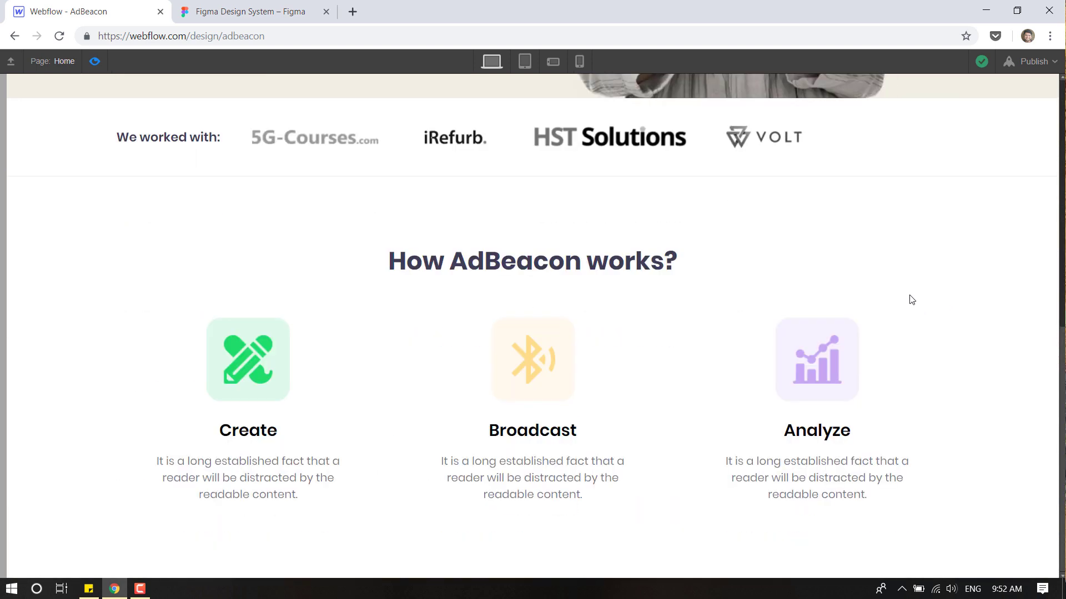
pyautogui.click(216, 8)
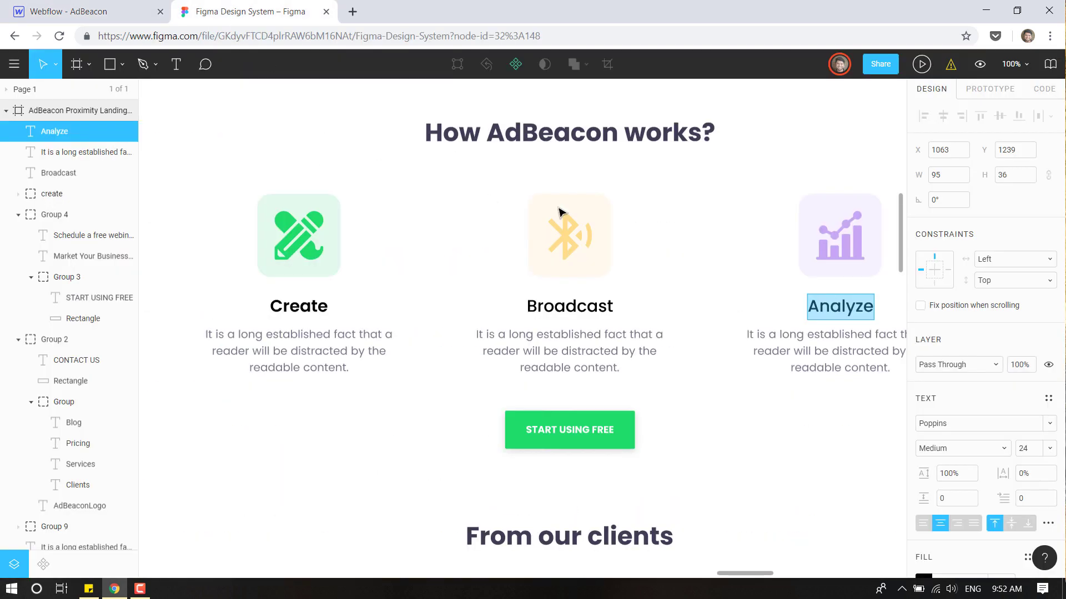
pyautogui.click(67, 4)
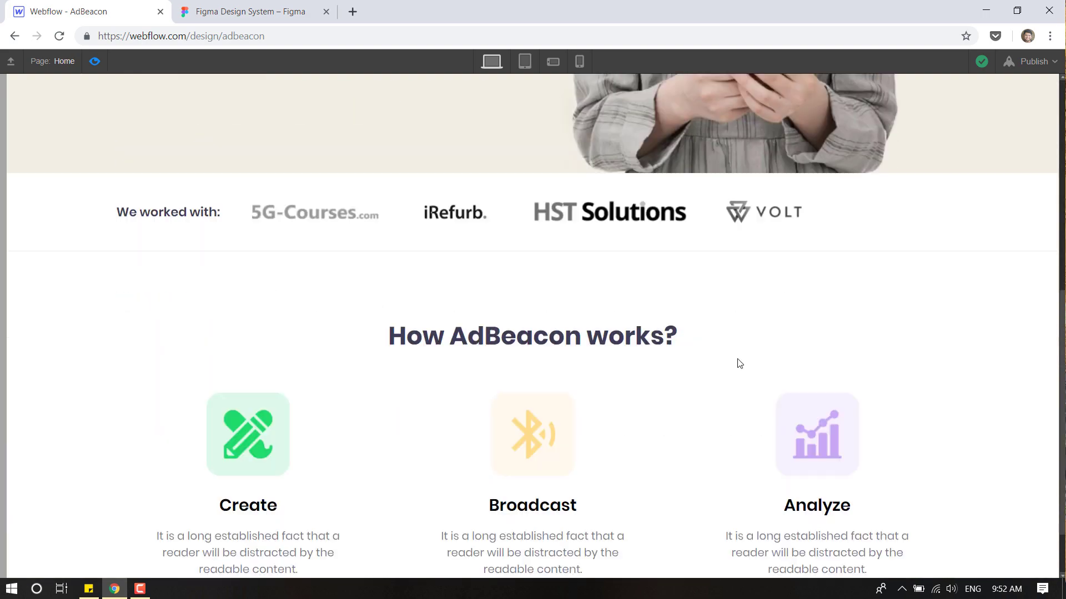
pyautogui.scroll(-1, 739, 364)
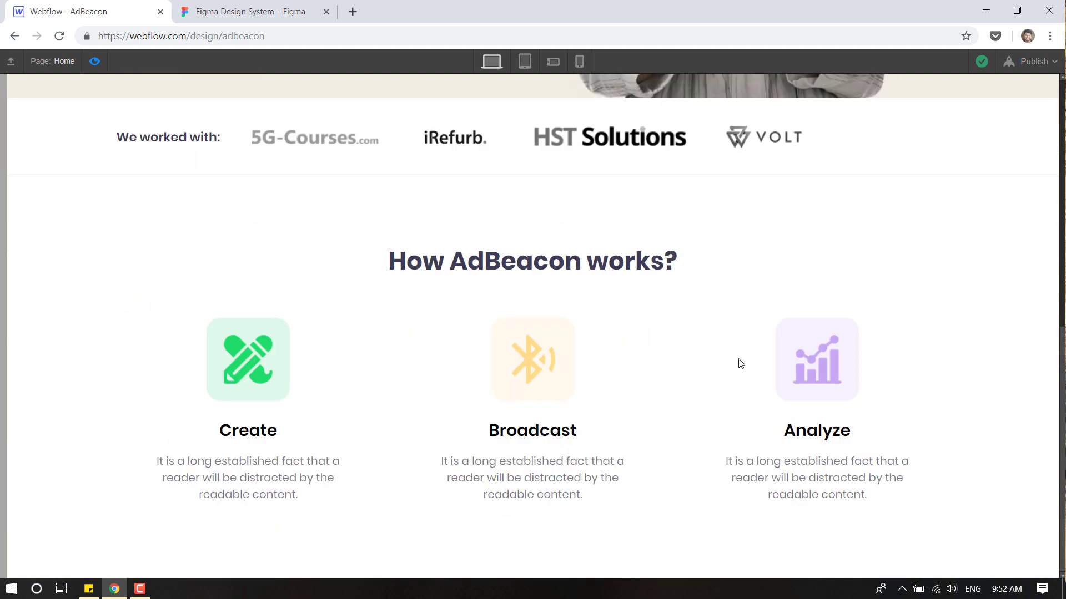
pyautogui.click(258, 8)
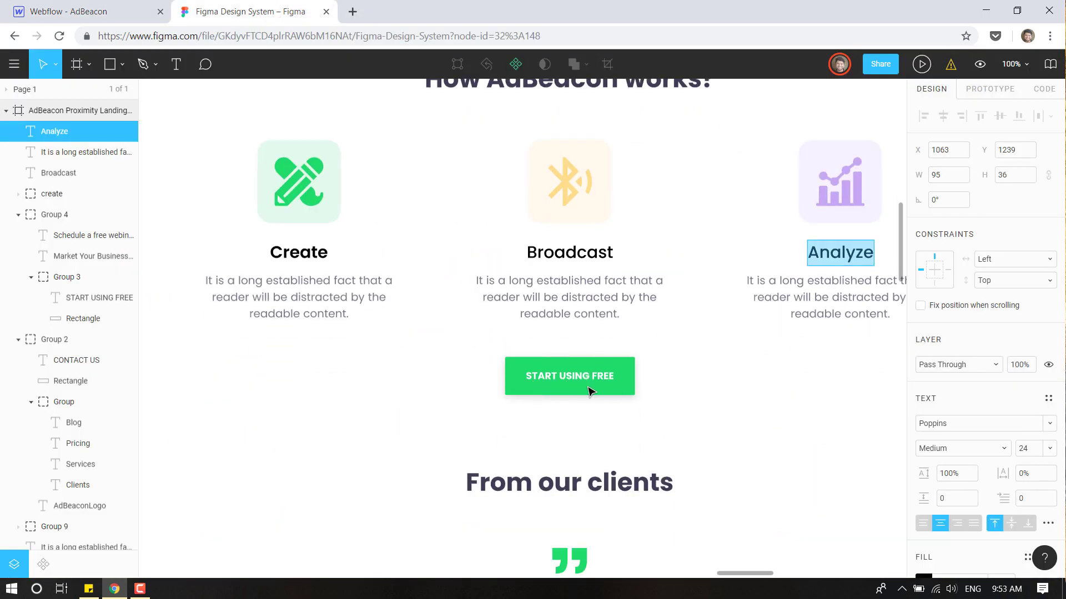
pyautogui.scroll(5, 589, 390)
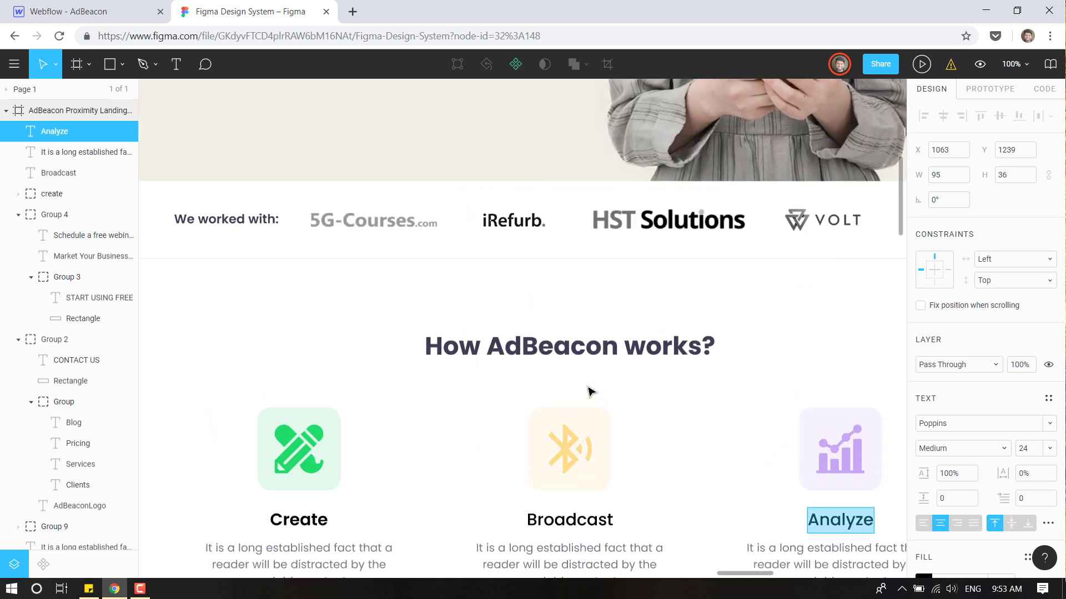
pyautogui.scroll(-5, 586, 391)
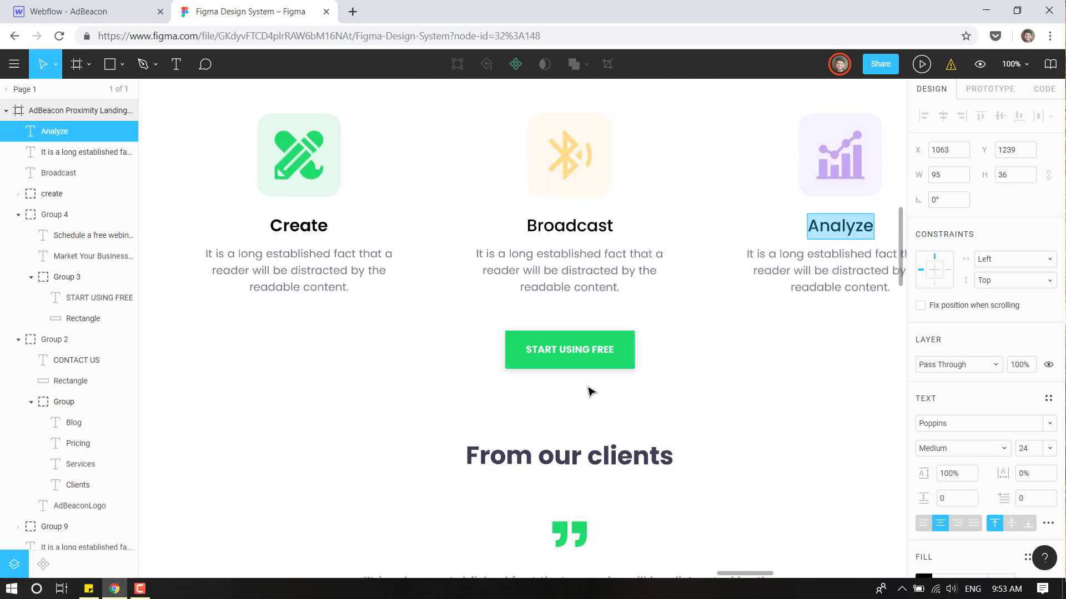
pyautogui.click(78, 11)
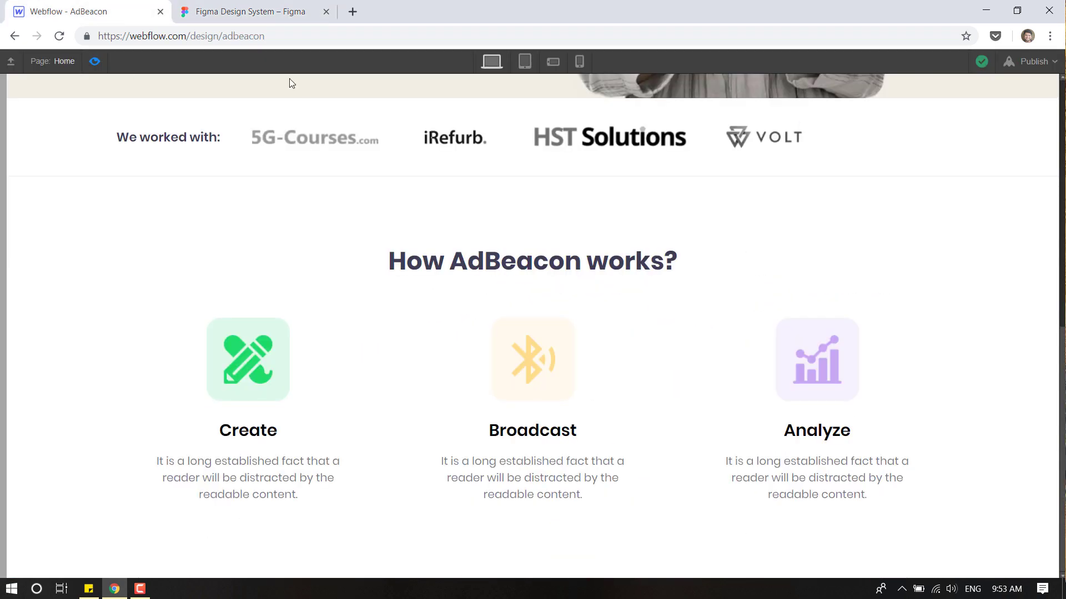
# Exit preview and add a Button to the HowItWorks container, positioned below the card Grid.
pyautogui.click(95, 61)
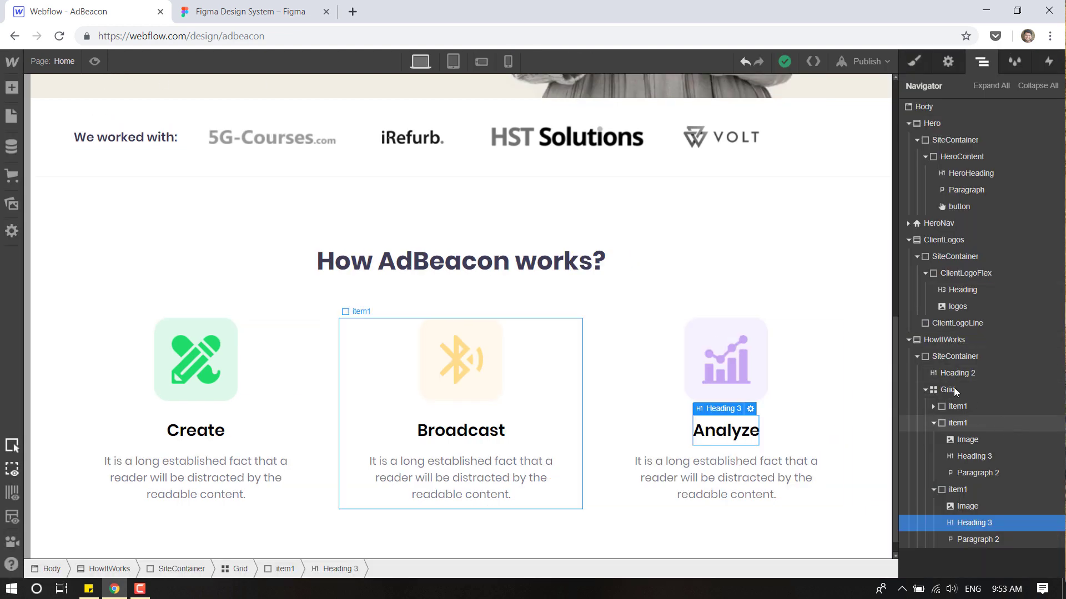
pyautogui.click(926, 390)
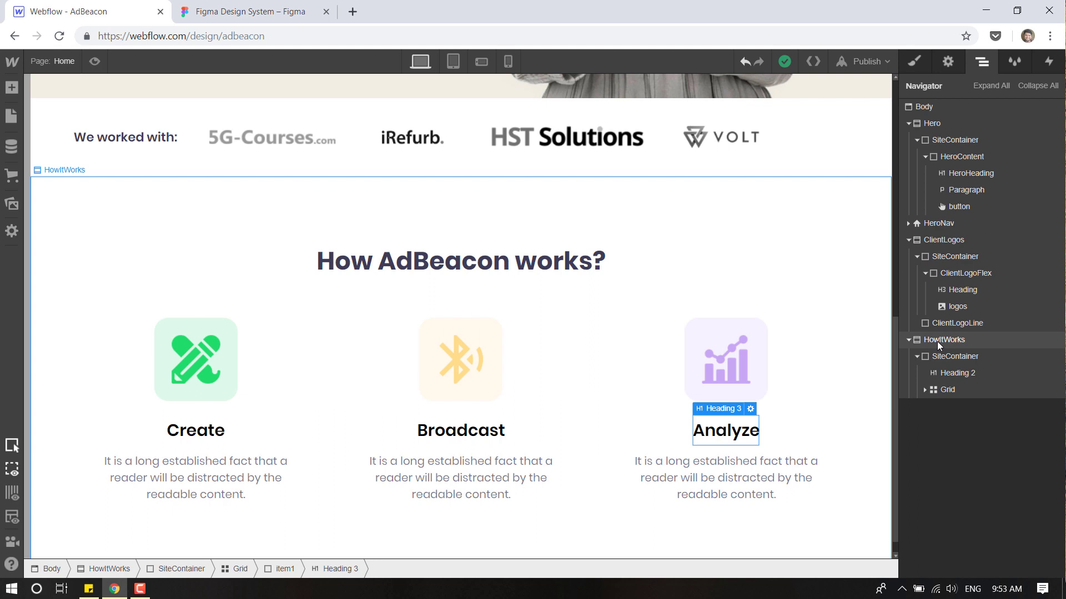
pyautogui.click(950, 353)
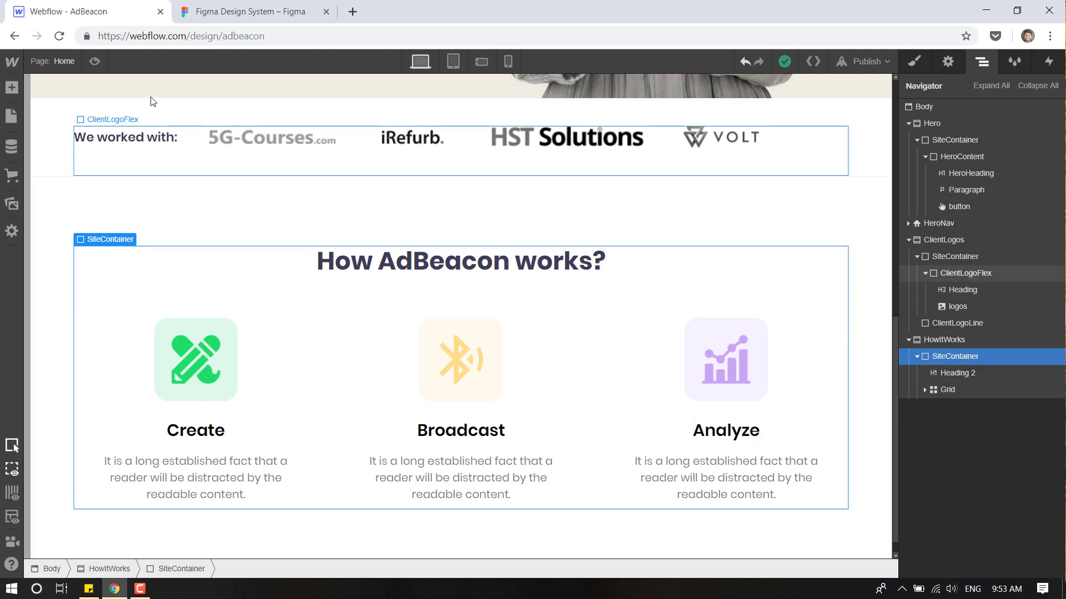
pyautogui.click(12, 88)
pyautogui.moveTo(173, 334); pyautogui.dragTo(521, 460)
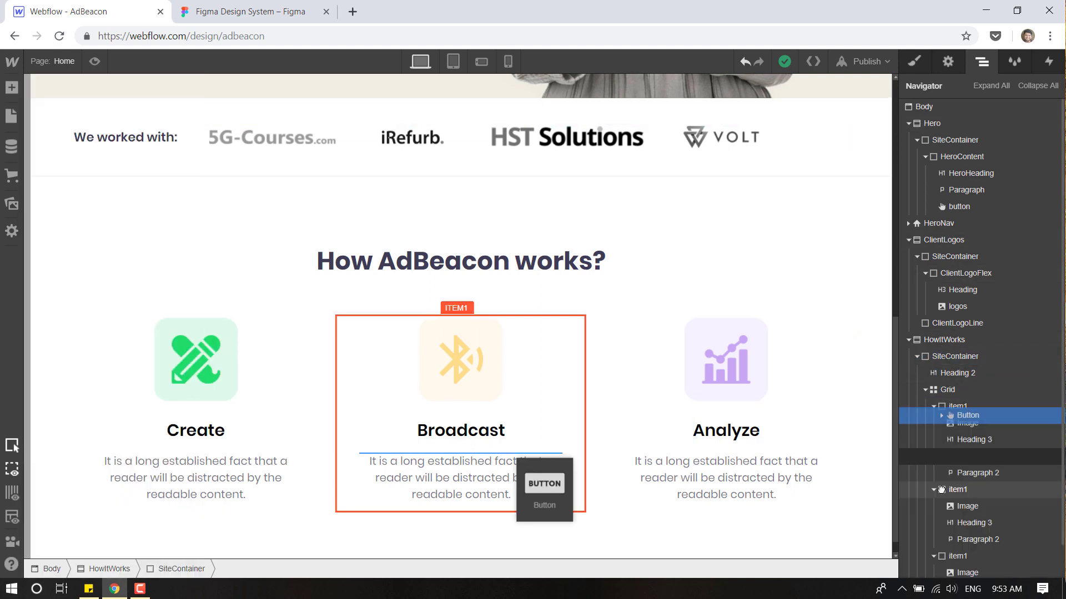
pyautogui.moveTo(941, 489); pyautogui.dragTo(956, 372)
pyautogui.click(928, 370)
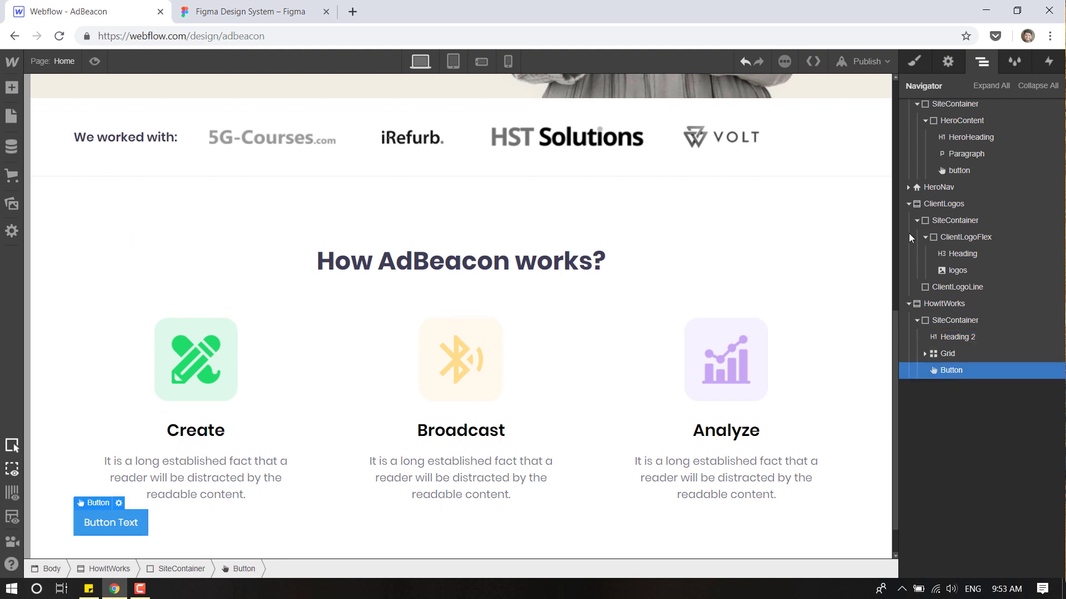
# Apply the global 'button' class to the new button and test its text alignment.
pyautogui.click(918, 56)
pyautogui.click(981, 127)
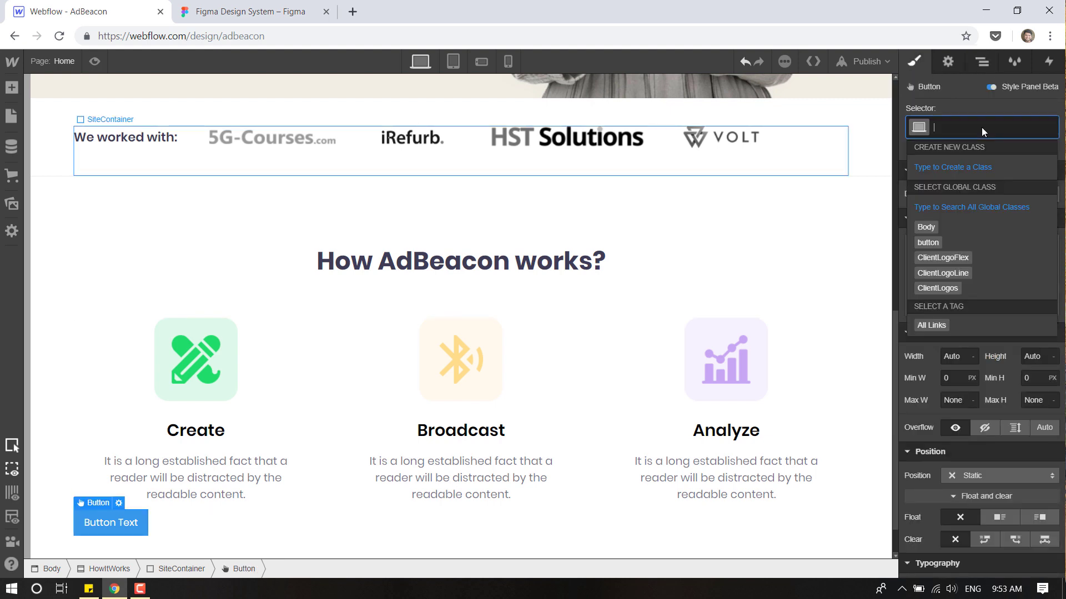
pyautogui.click(927, 243)
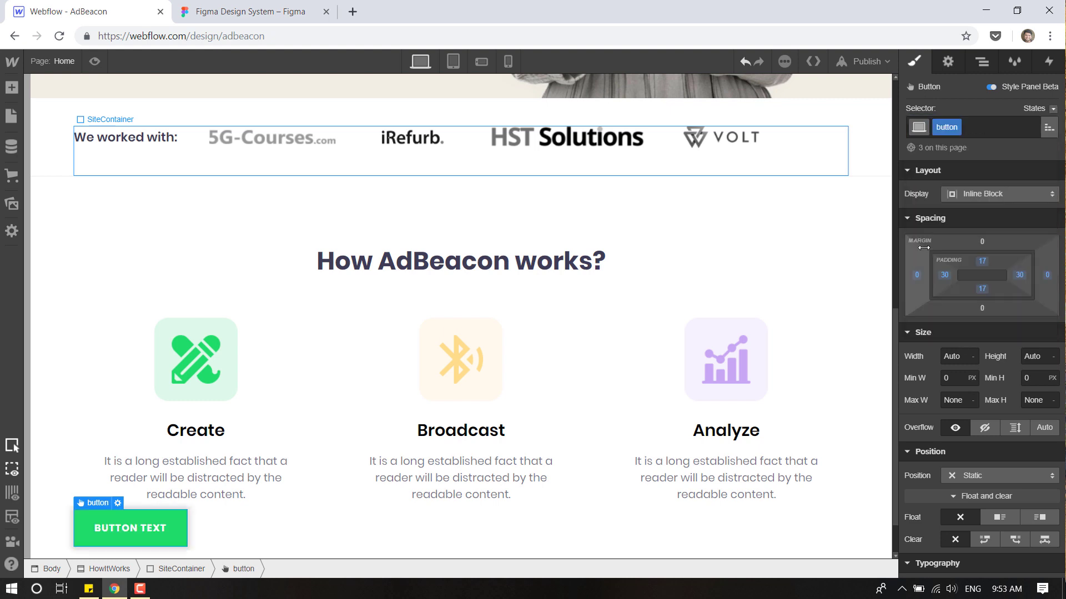
pyautogui.click(993, 165)
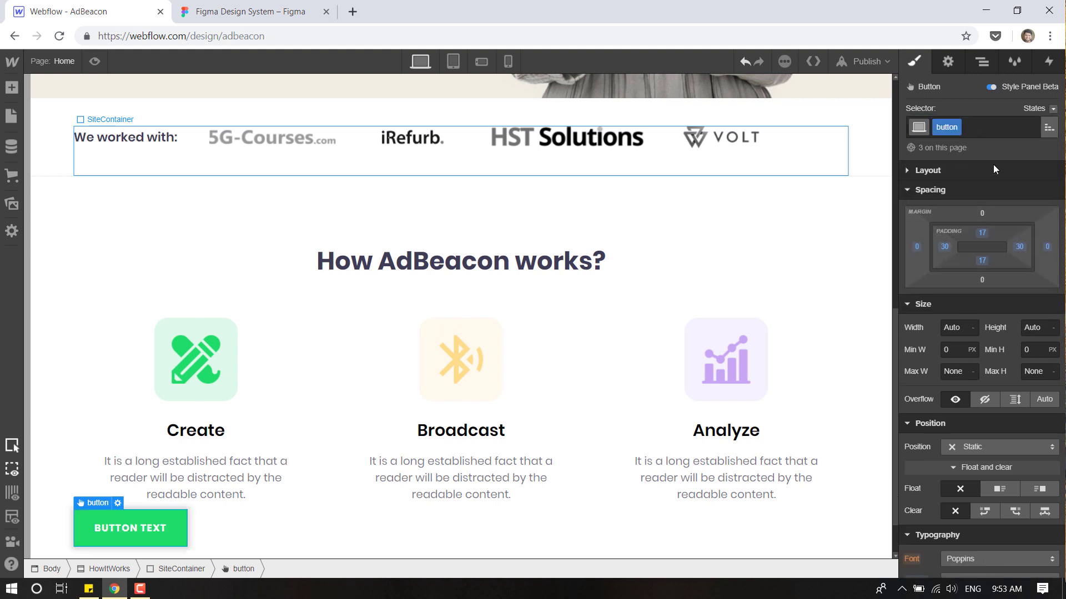
pyautogui.click(993, 170)
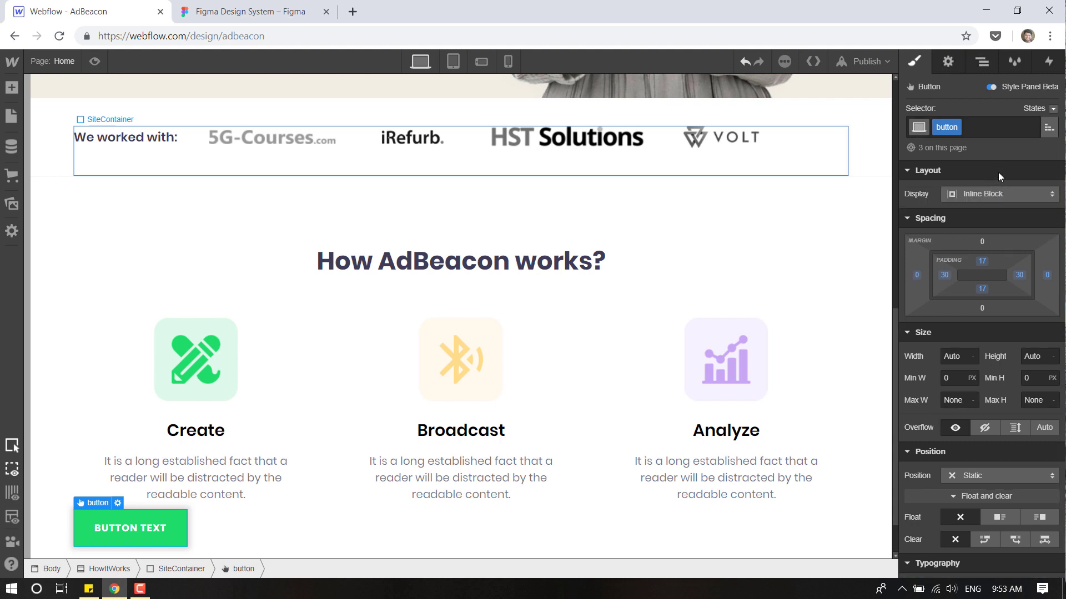
pyautogui.click(976, 69)
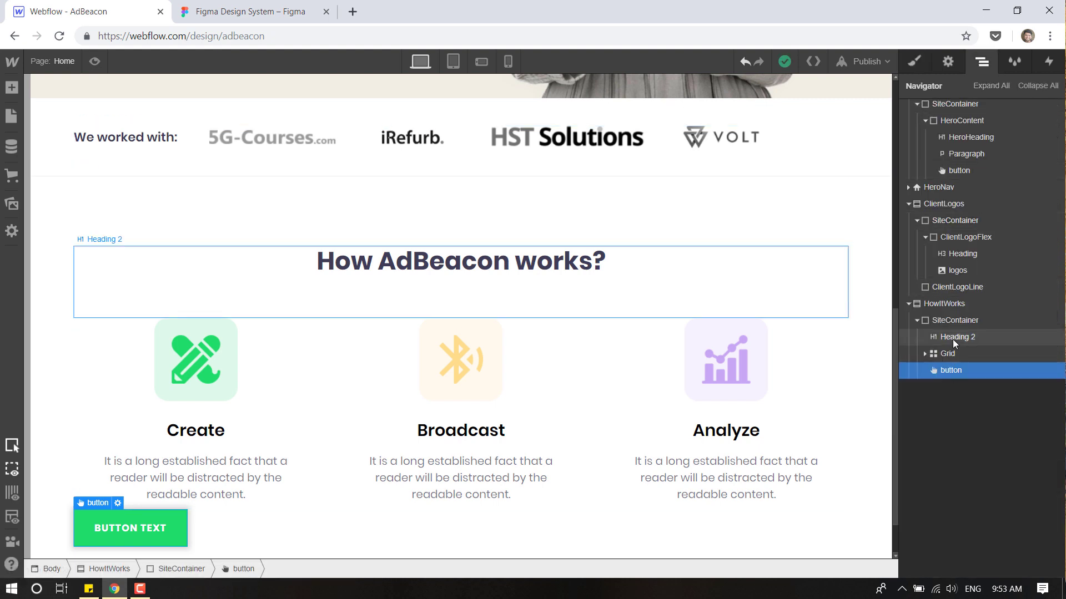
pyautogui.click(915, 64)
pyautogui.scroll(-3, 1011, 426)
pyautogui.click(980, 325)
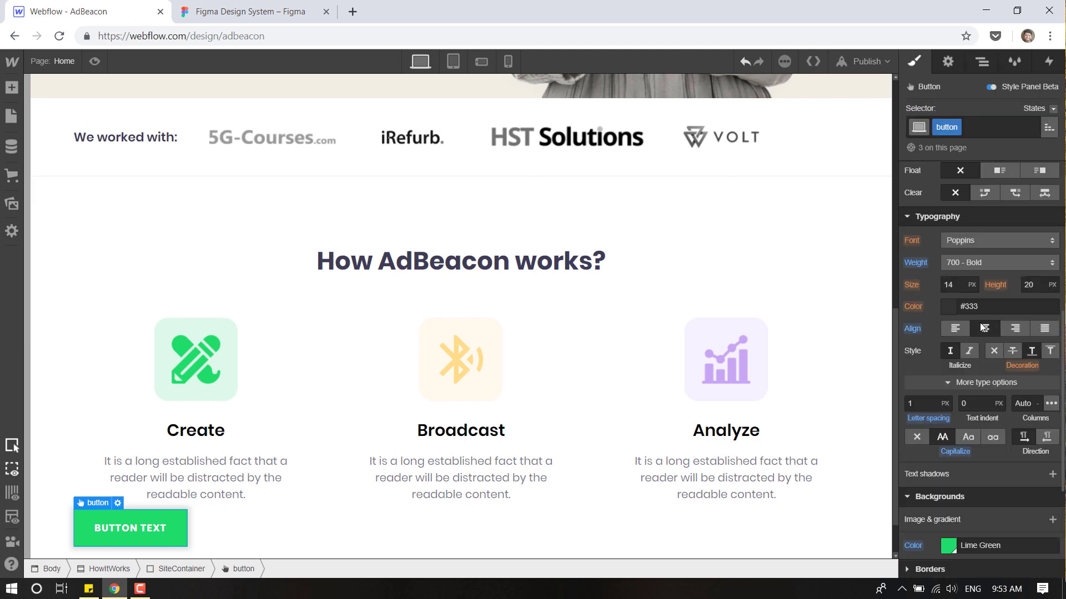
pyautogui.click(958, 328)
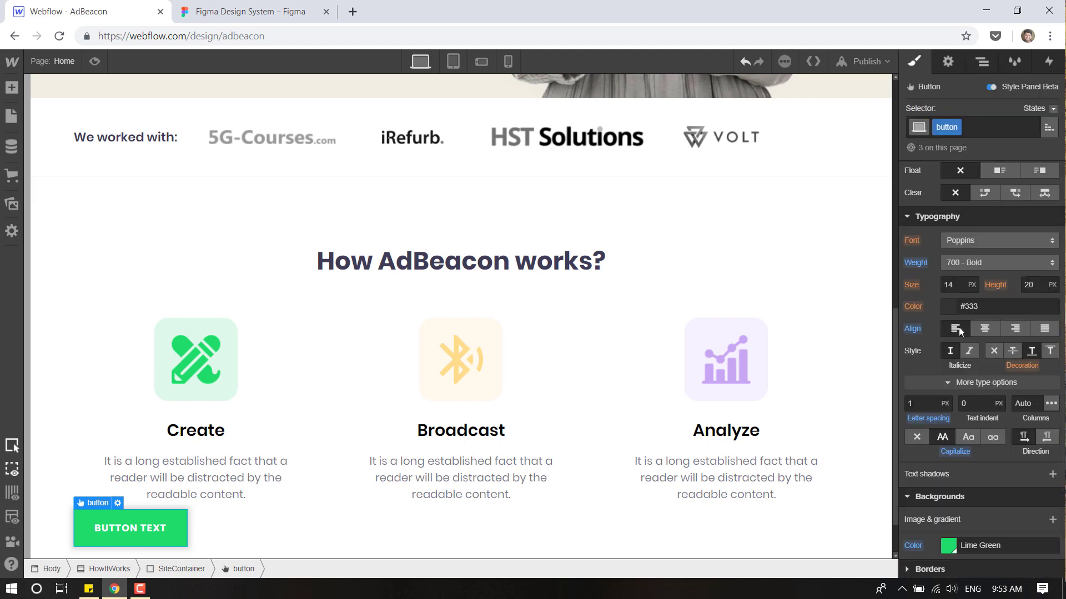
pyautogui.scroll(6, 958, 328)
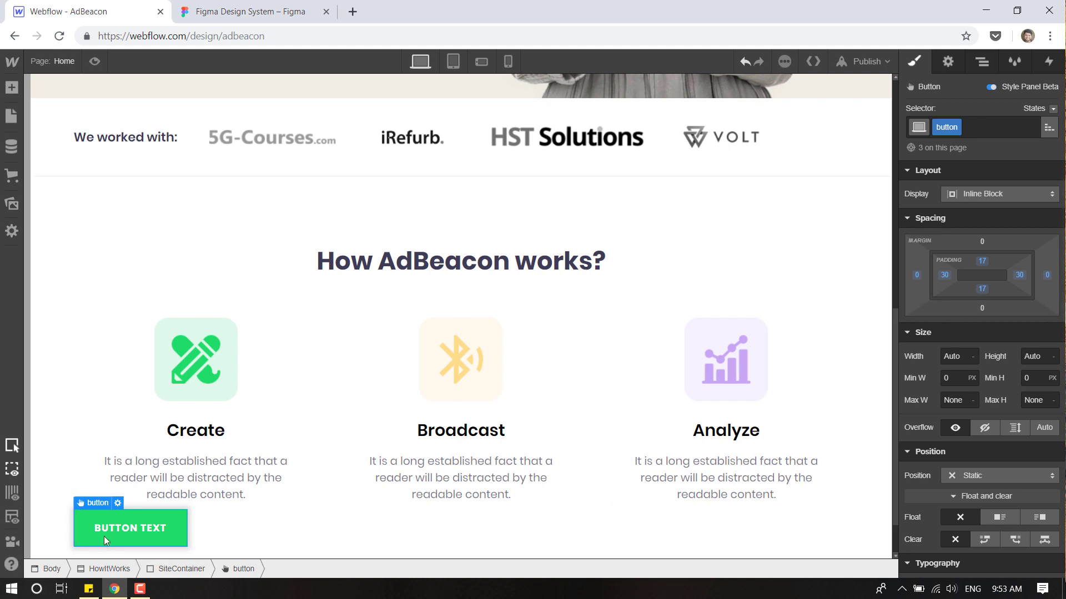
# Try Flex and Block display on the button, then reset Display to its default Inline Block.
pyautogui.click(1005, 195)
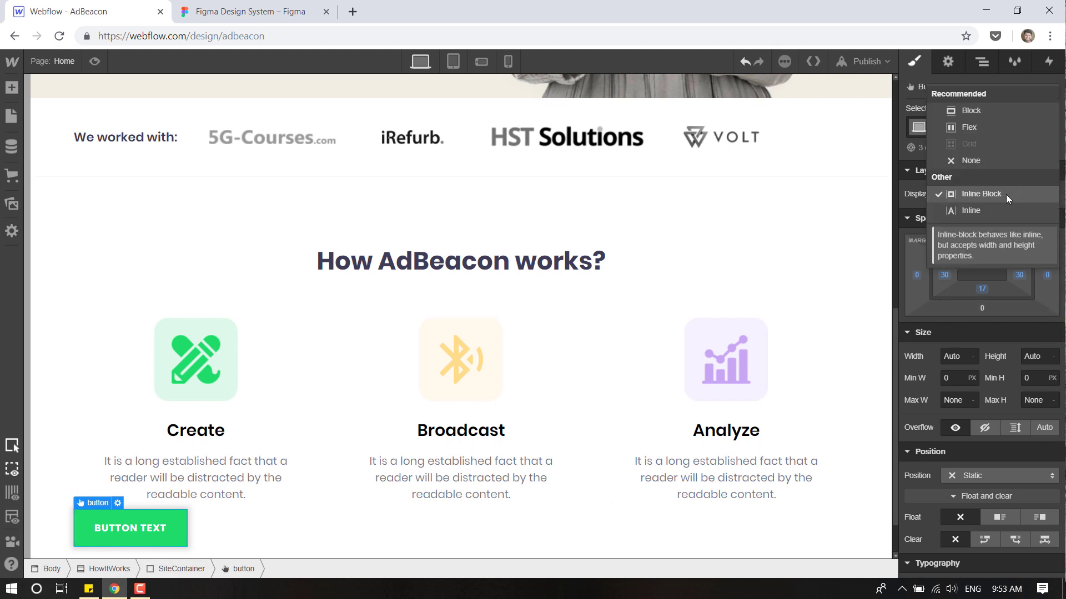
pyautogui.click(988, 122)
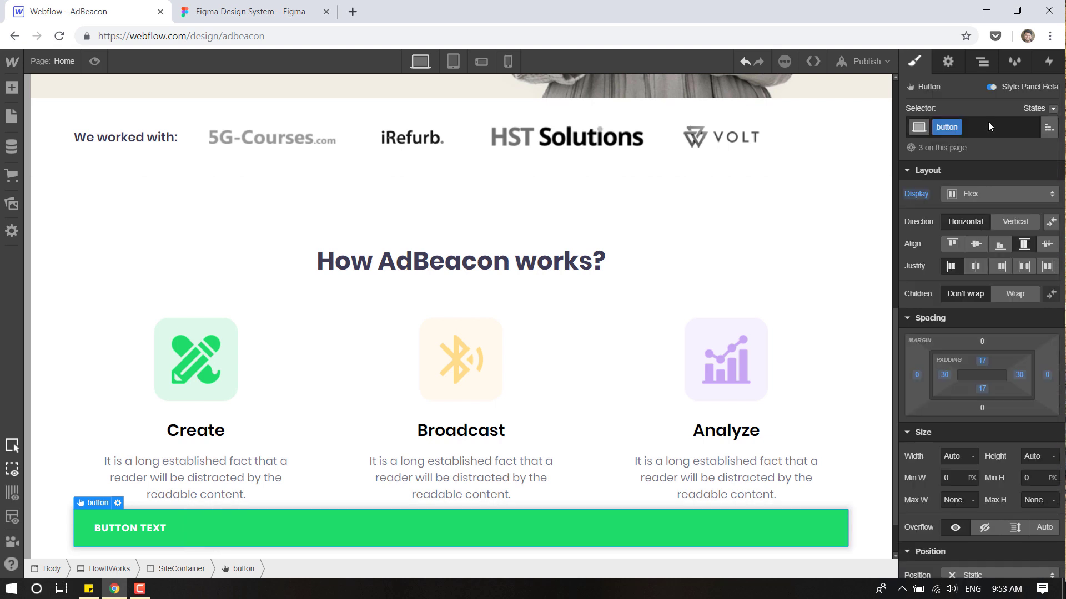
pyautogui.click(974, 267)
pyautogui.click(976, 247)
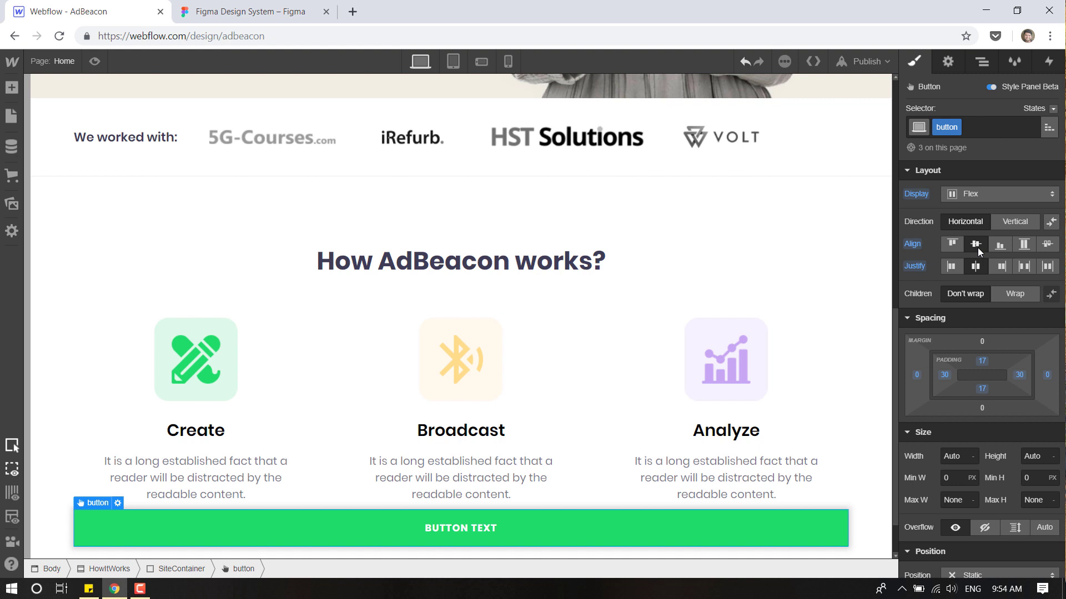
pyautogui.click(977, 197)
pyautogui.click(975, 178)
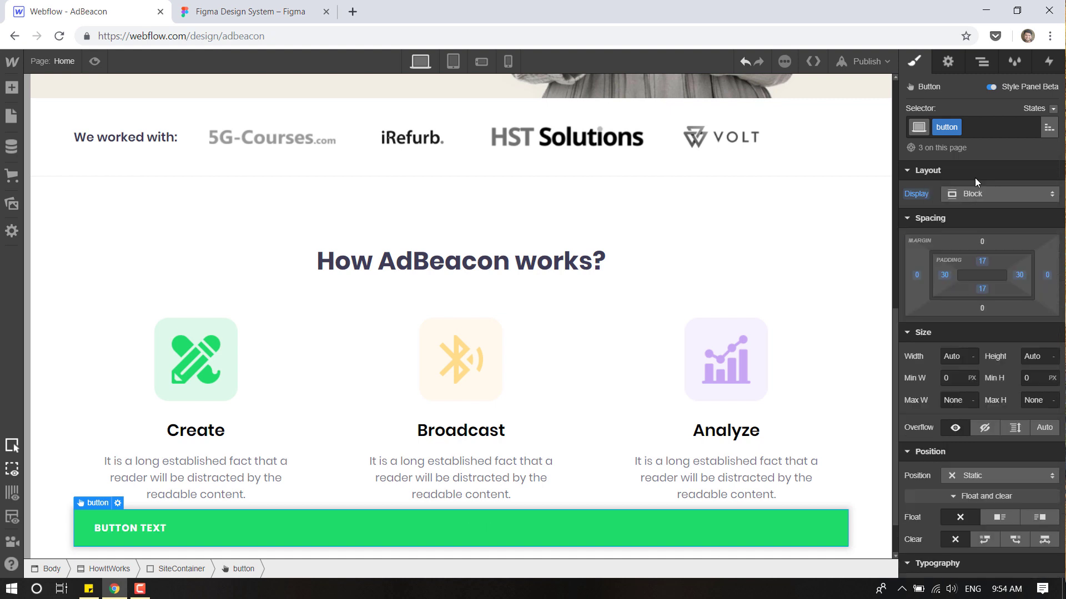
pyautogui.click(908, 193)
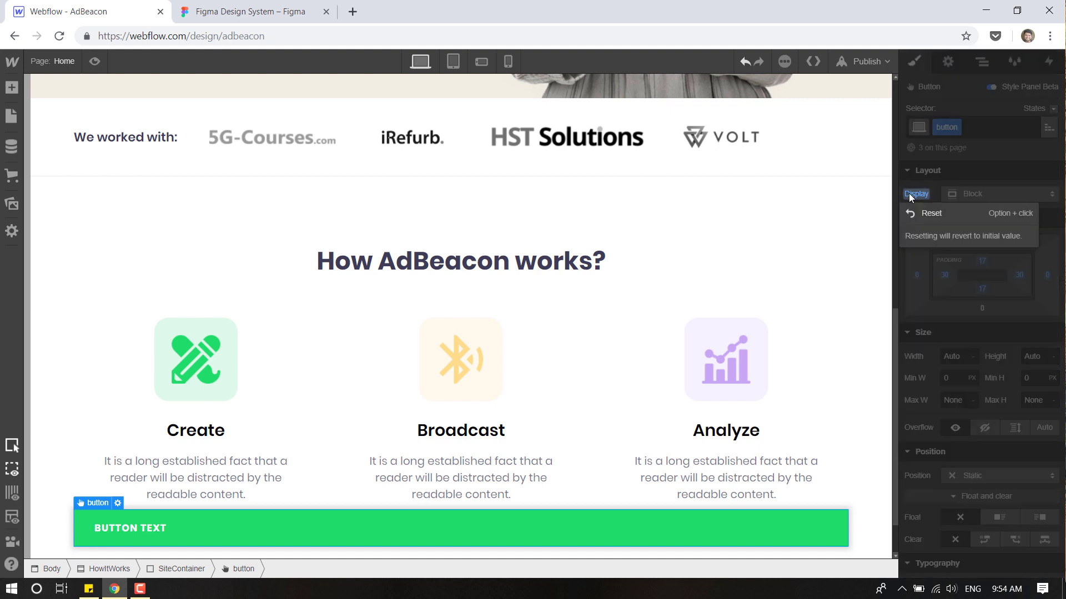
pyautogui.click(931, 215)
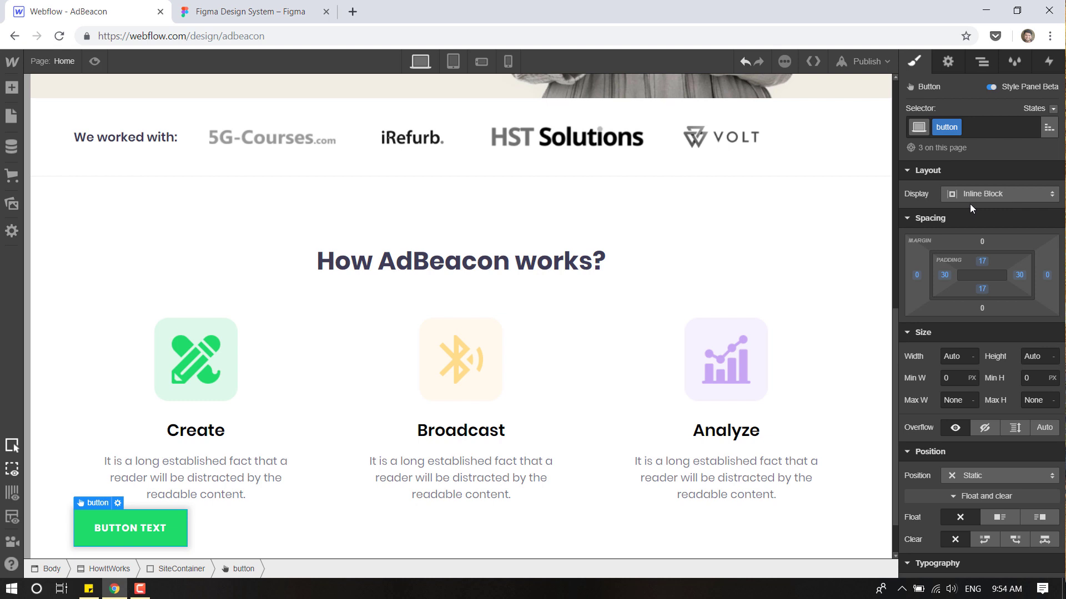
pyautogui.click(984, 65)
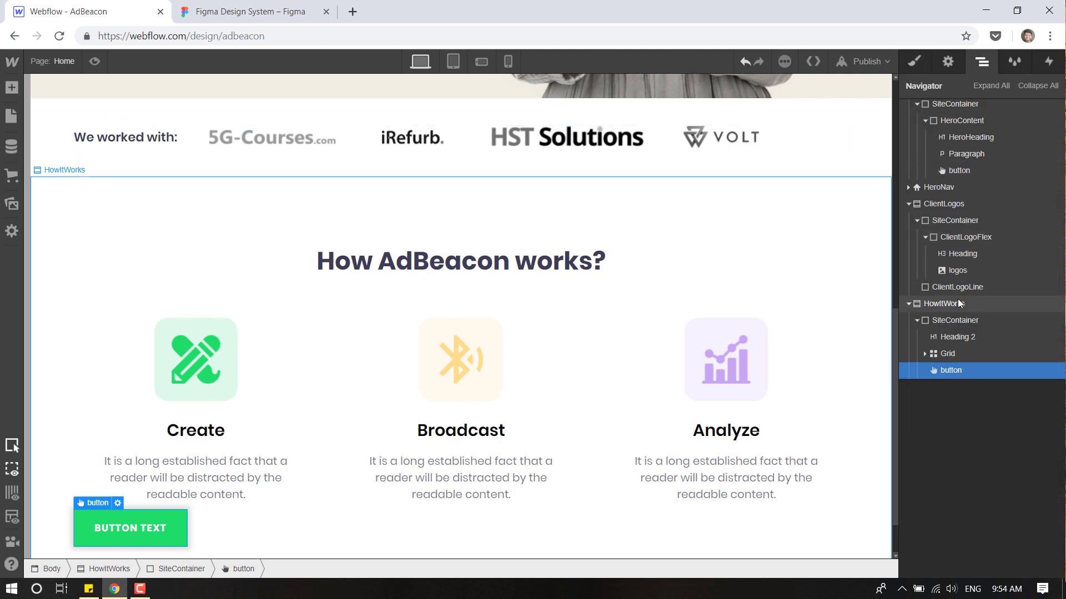
pyautogui.click(944, 303)
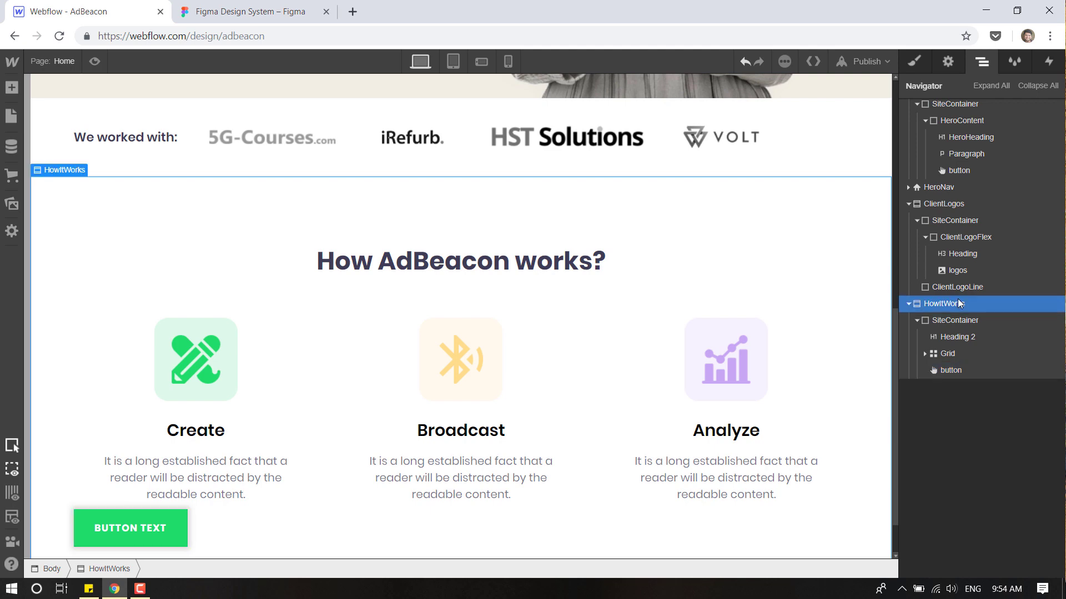
# Centre-align all text in the HowItWorks section.
pyautogui.click(913, 62)
pyautogui.scroll(-6, 1017, 395)
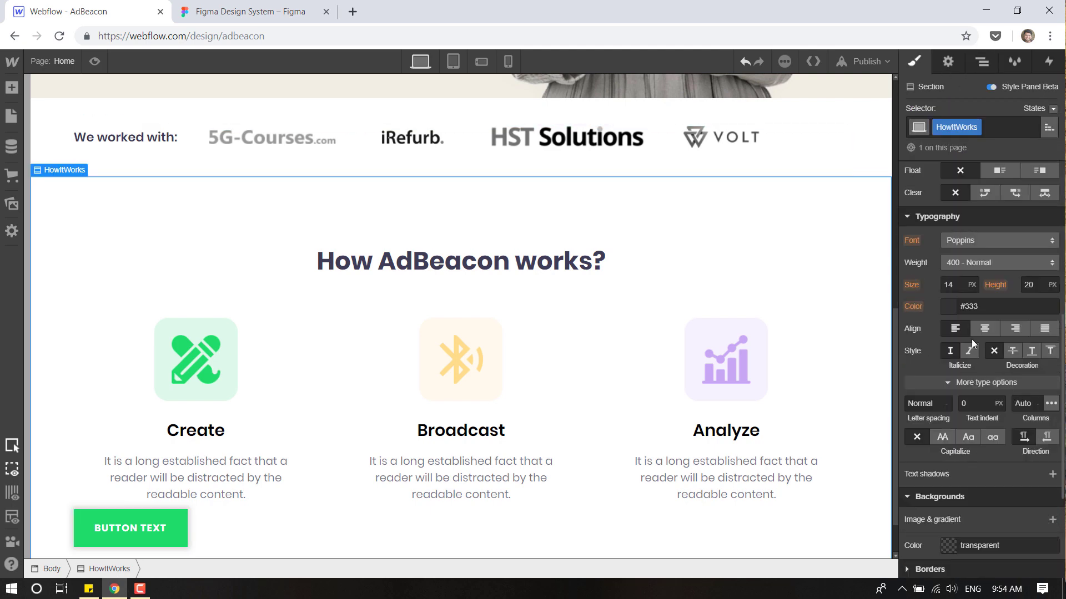
pyautogui.click(981, 328)
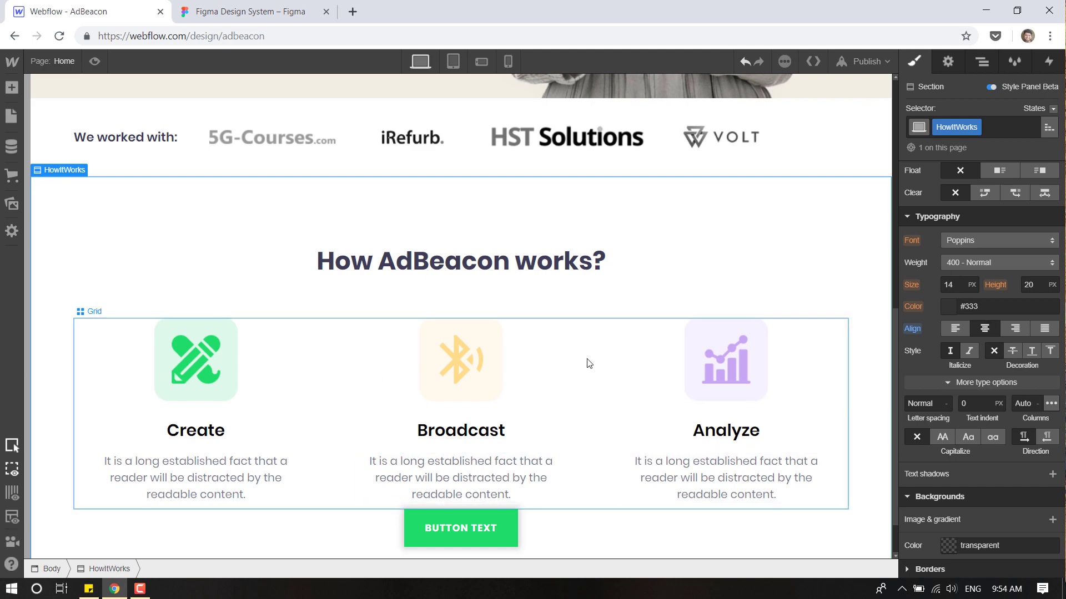
pyautogui.click(218, 6)
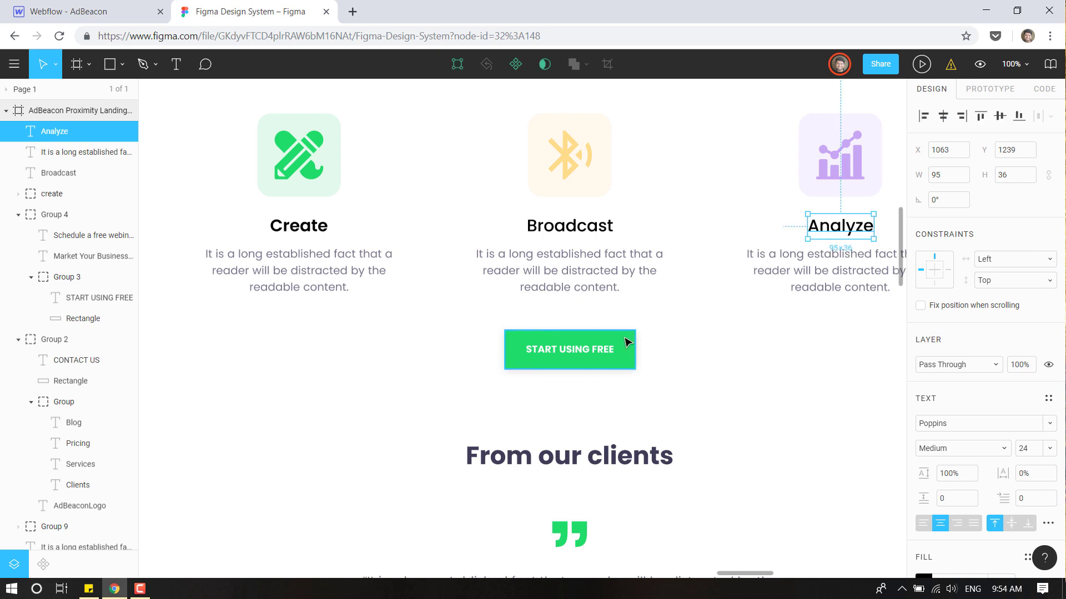
pyautogui.click(580, 287)
pyautogui.click(111, 7)
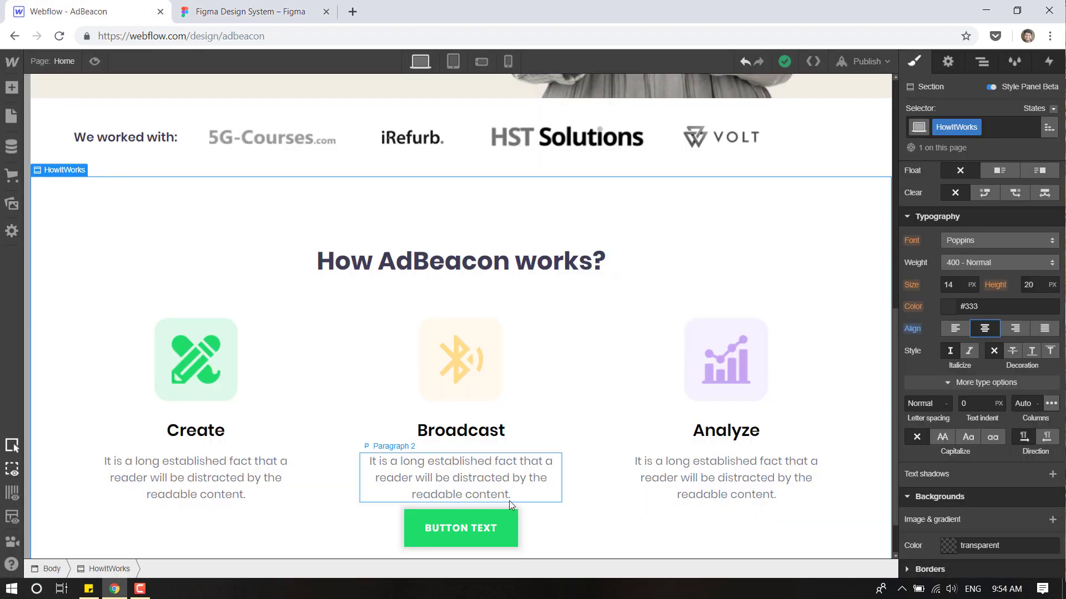
# Set the card paragraphs' bottom margin to 0.
pyautogui.click(505, 518)
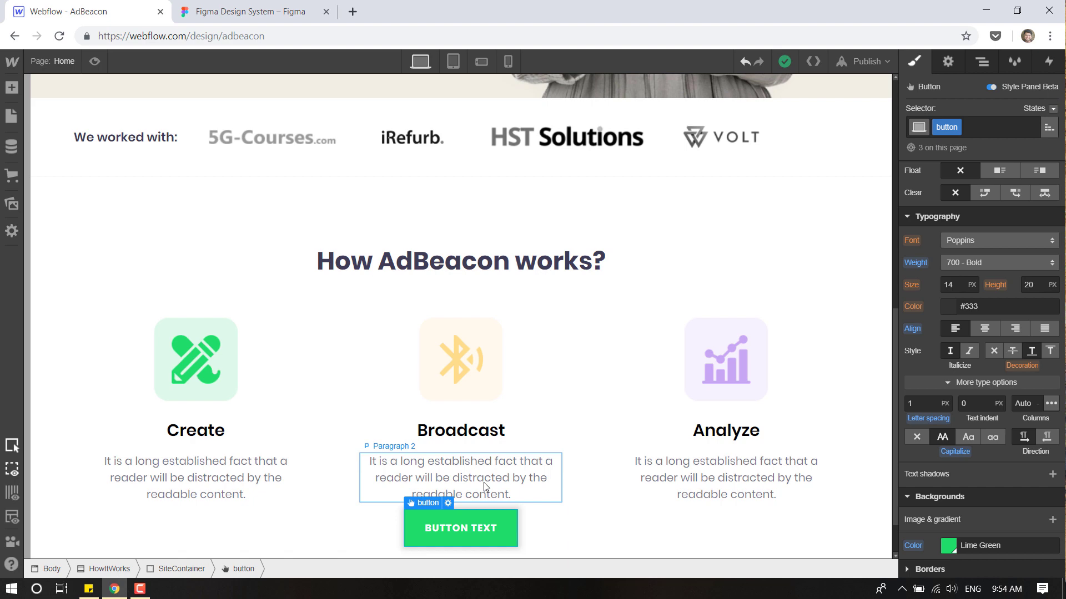
pyautogui.click(484, 482)
pyautogui.scroll(5, 971, 343)
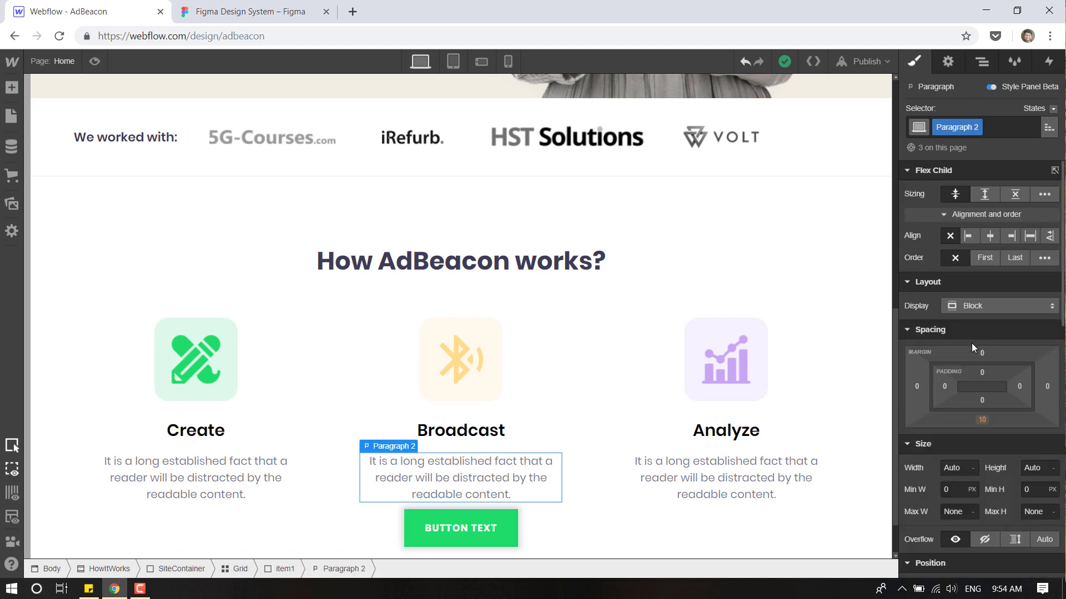
pyautogui.click(982, 421)
pyautogui.click(961, 461)
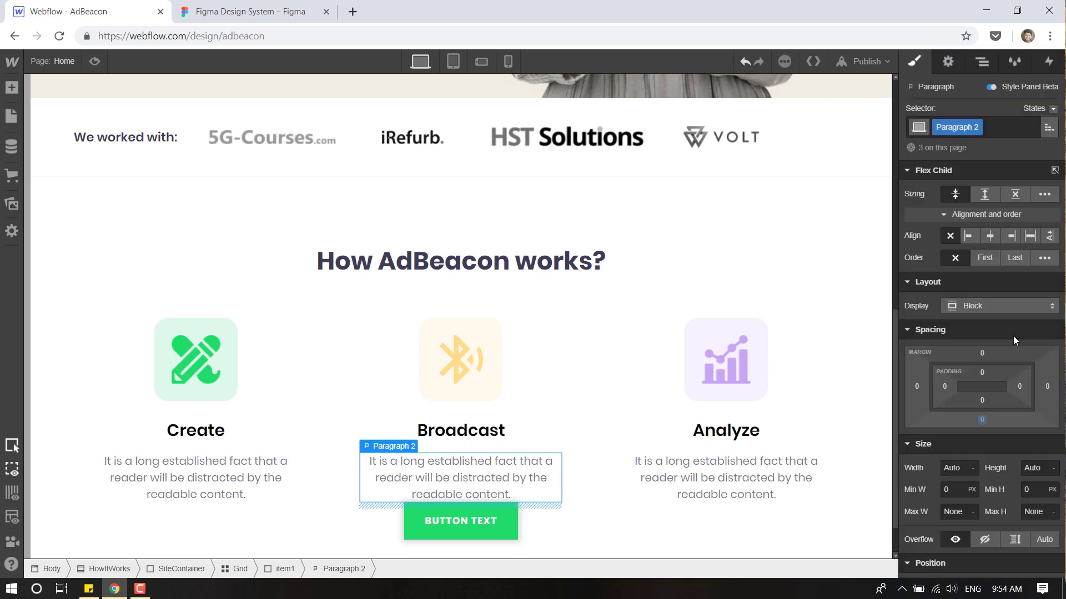
# Add a btnHowItWorks combo class to the button with a 60 top margin.
pyautogui.click(506, 536)
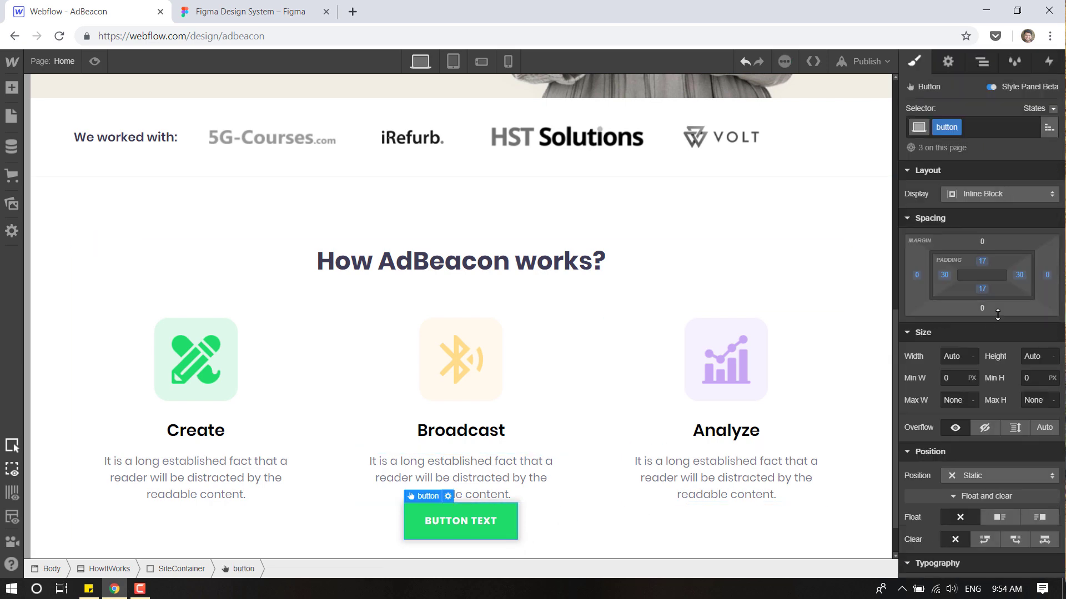
pyautogui.click(990, 125)
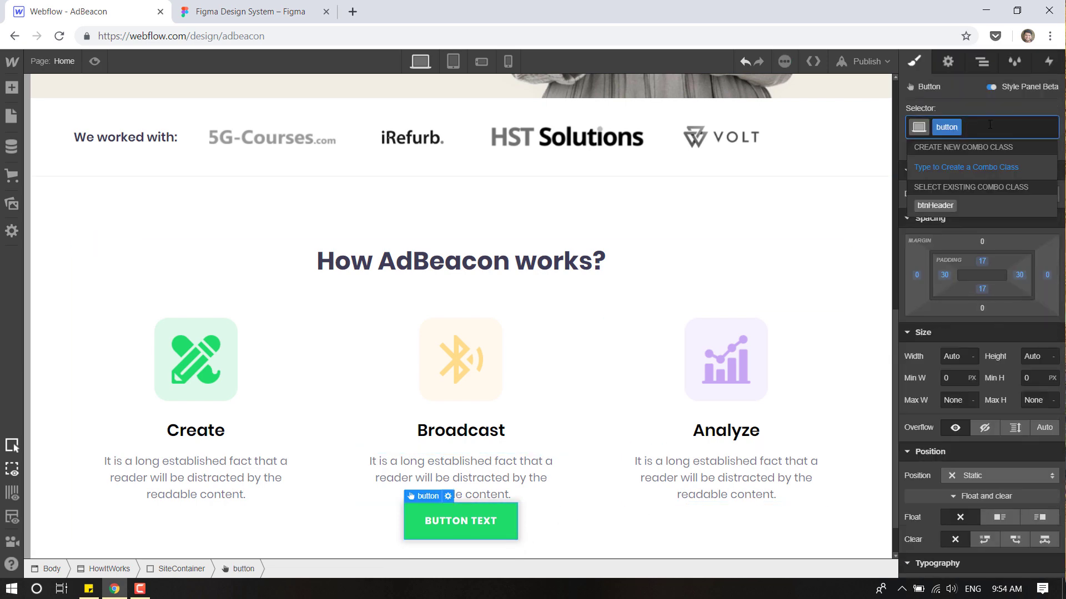
pyautogui.write('btn')
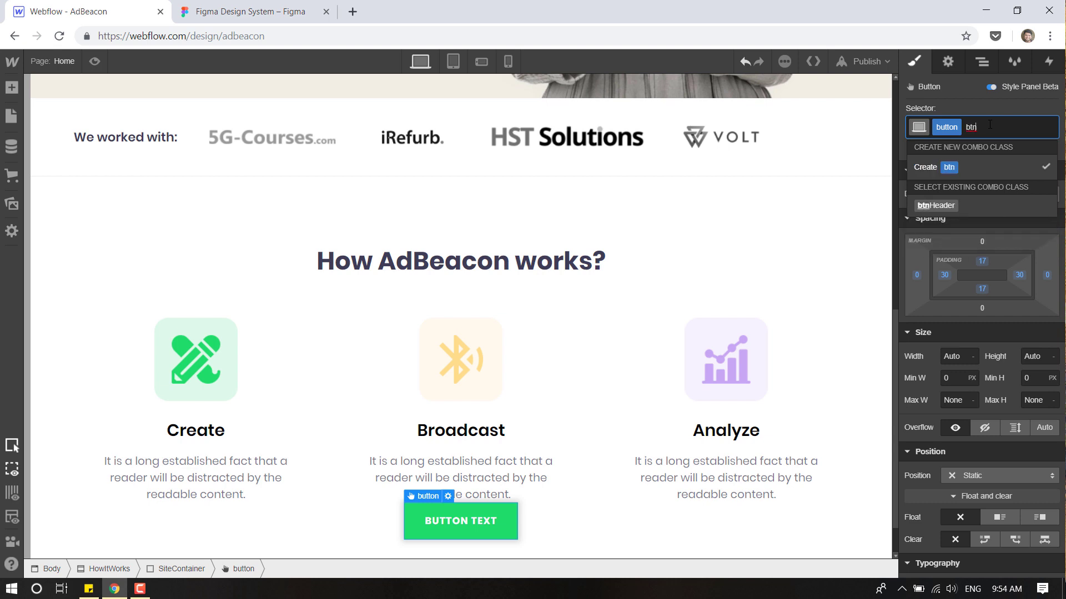
pyautogui.write('HowIt')
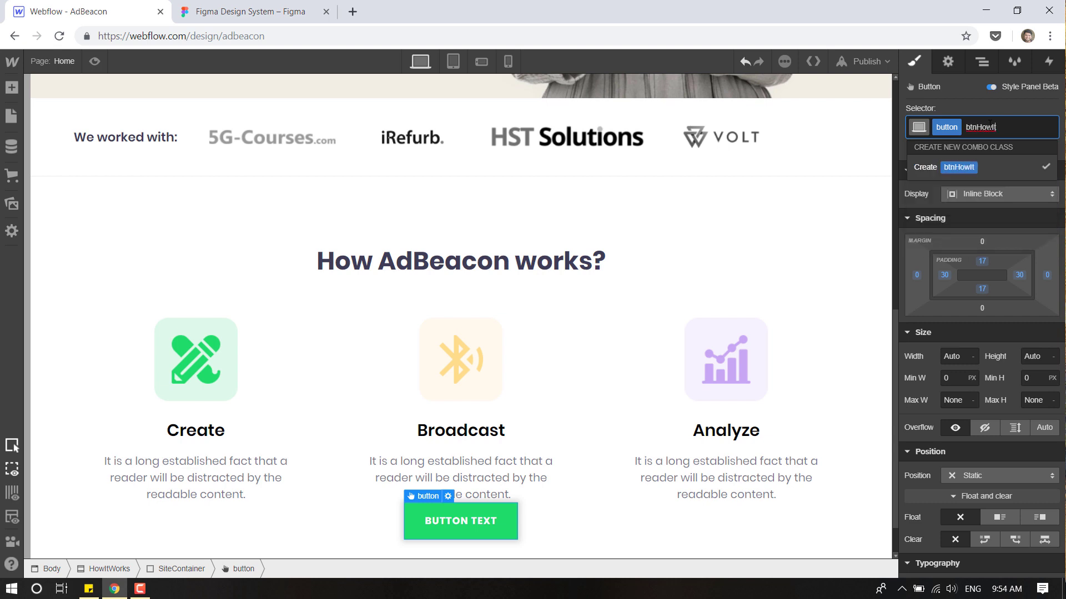
pyautogui.write('Works')
pyautogui.press('Return')
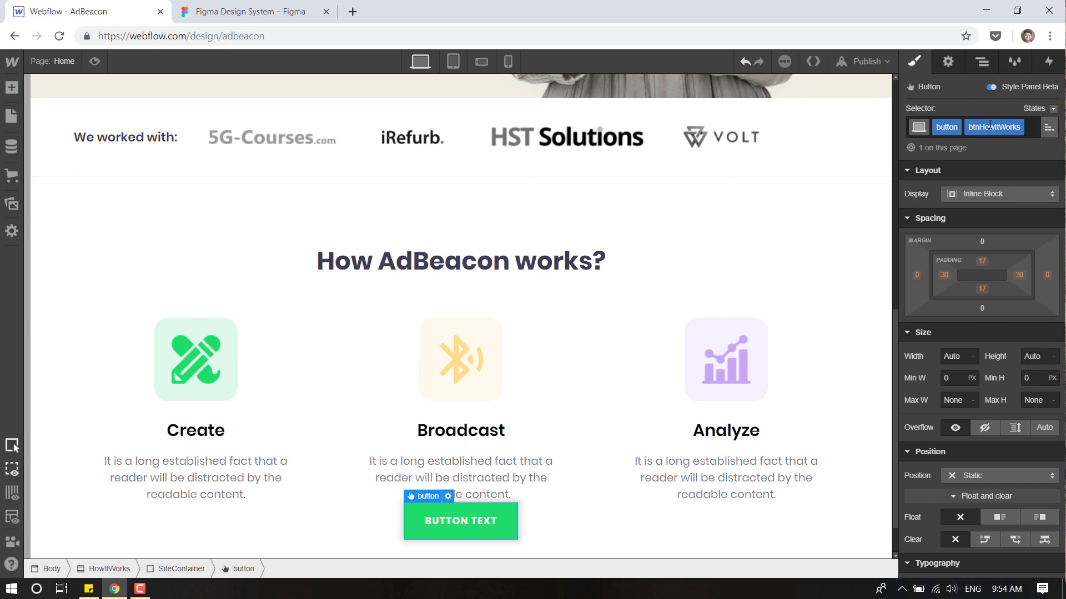
pyautogui.click(980, 241)
pyautogui.write('60')
pyautogui.press('Return')
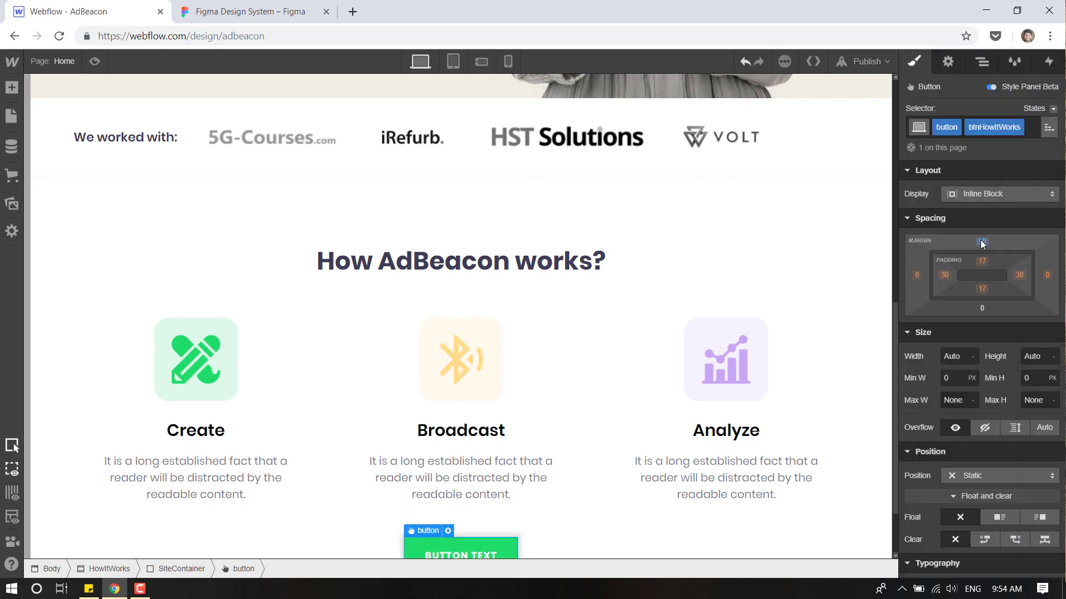
pyautogui.scroll(-6, 706, 273)
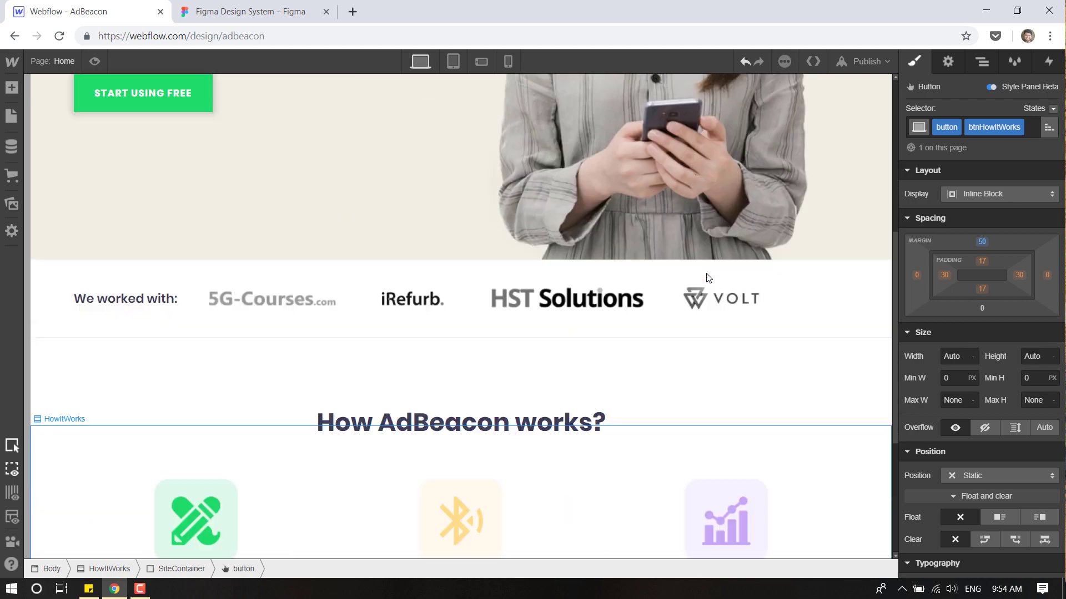
pyautogui.scroll(-4, 706, 277)
# Preview the centred How AdBeacon works section, then view the Figma design's START USING FREE button.
pyautogui.click(94, 61)
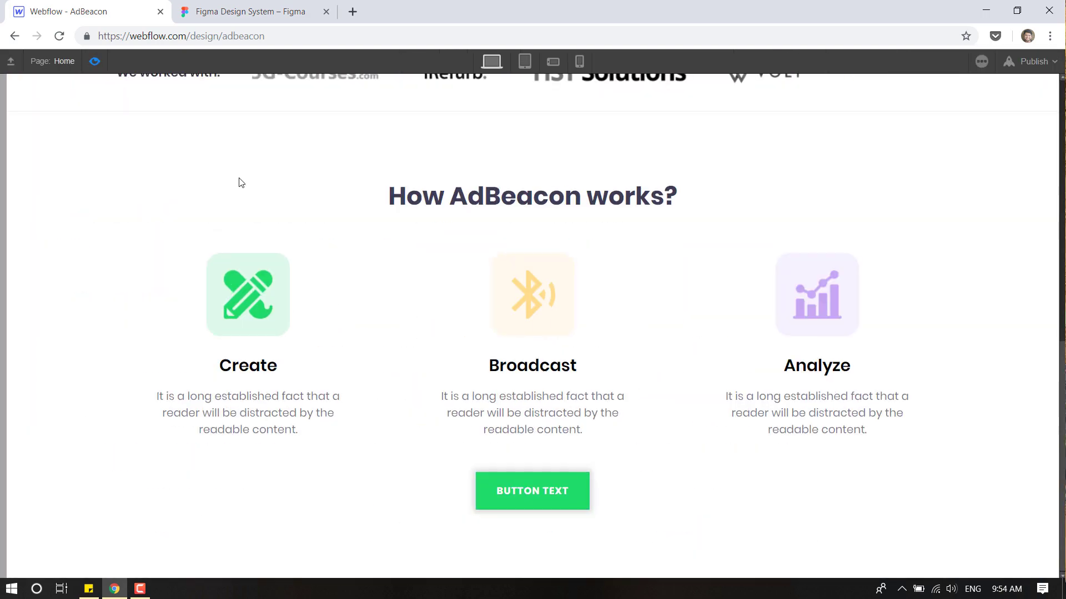
pyautogui.scroll(9, 777, 285)
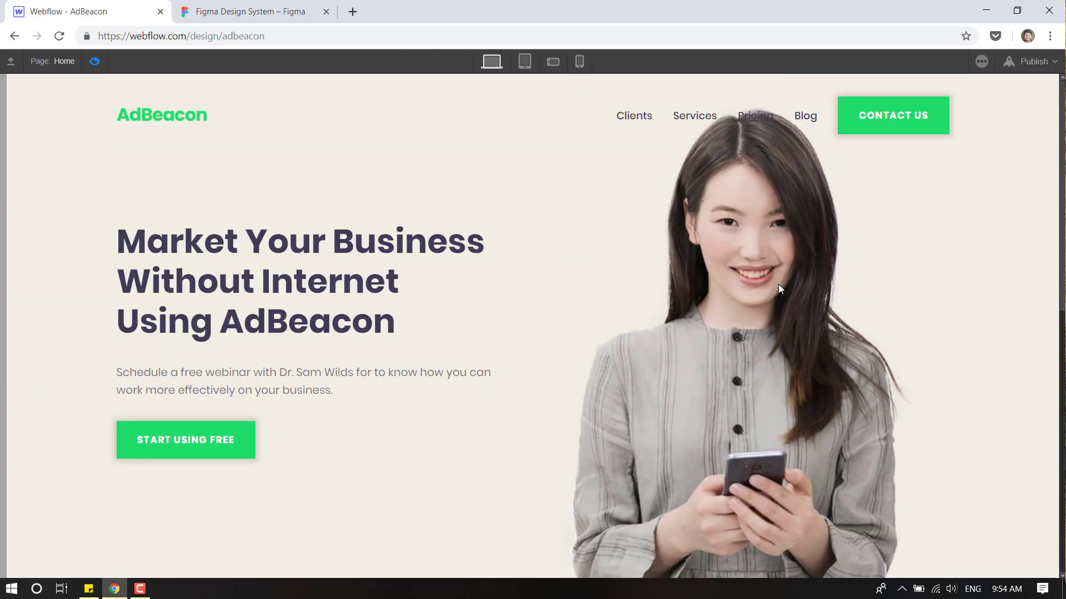
pyautogui.scroll(-5, 778, 284)
pyautogui.scroll(-4, 778, 284)
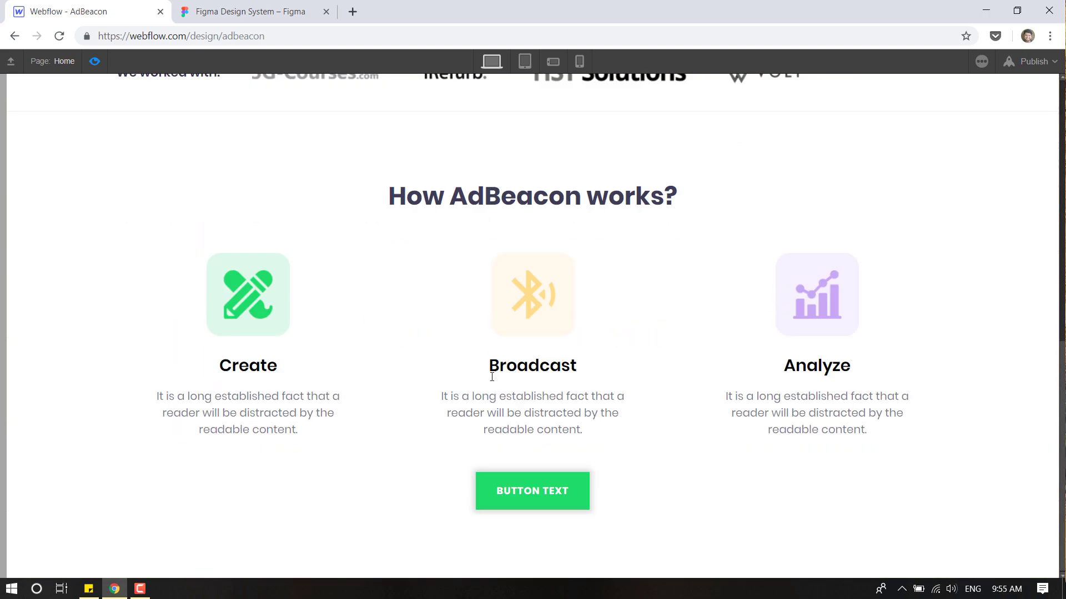
pyautogui.scroll(9, 719, 486)
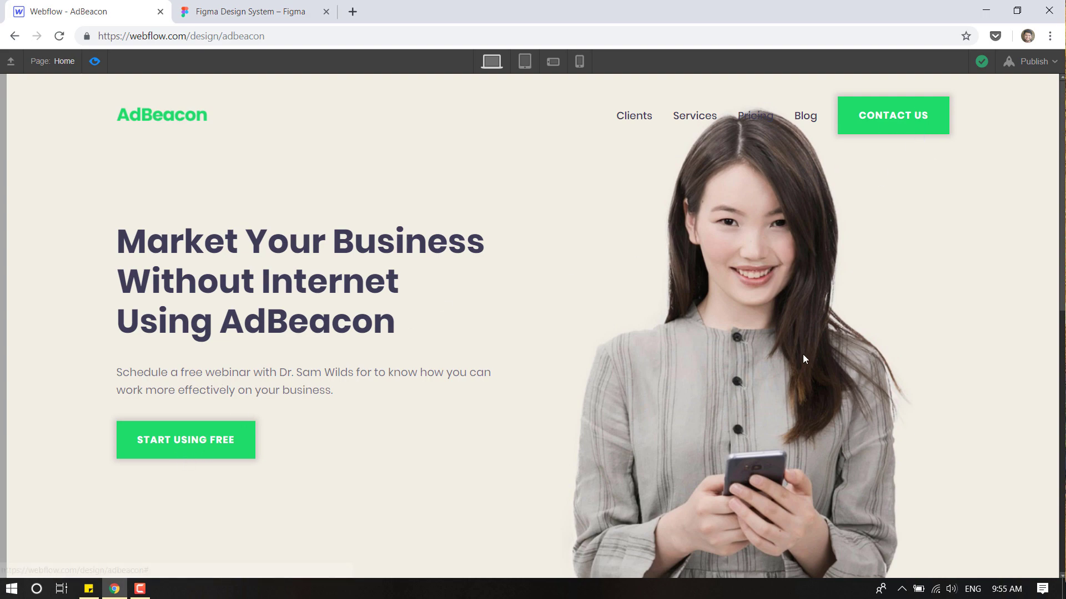
pyautogui.scroll(-10, 800, 352)
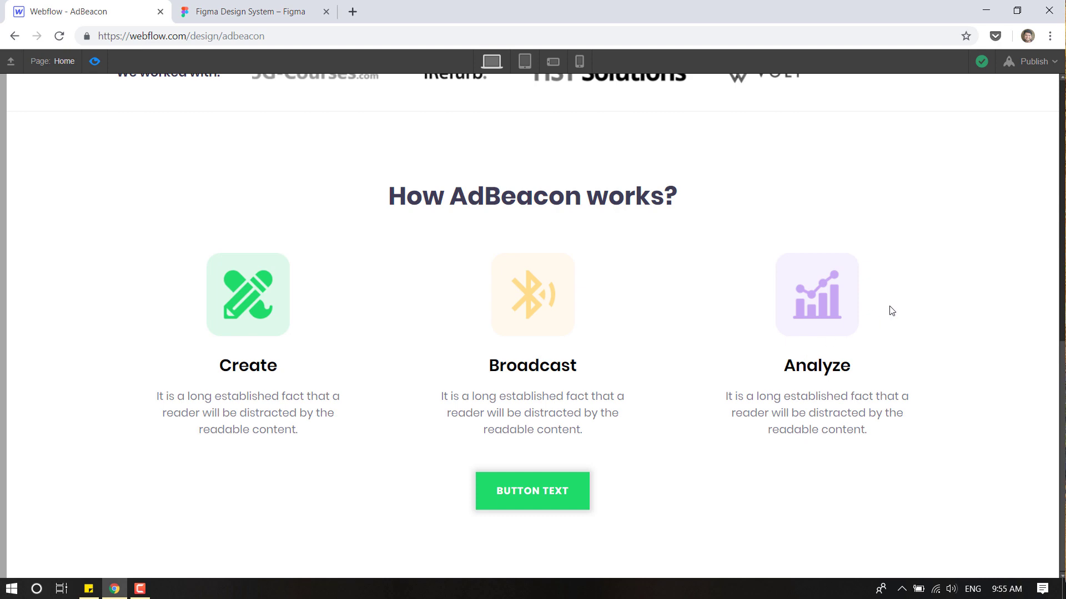
pyautogui.click(244, 9)
pyautogui.click(752, 338)
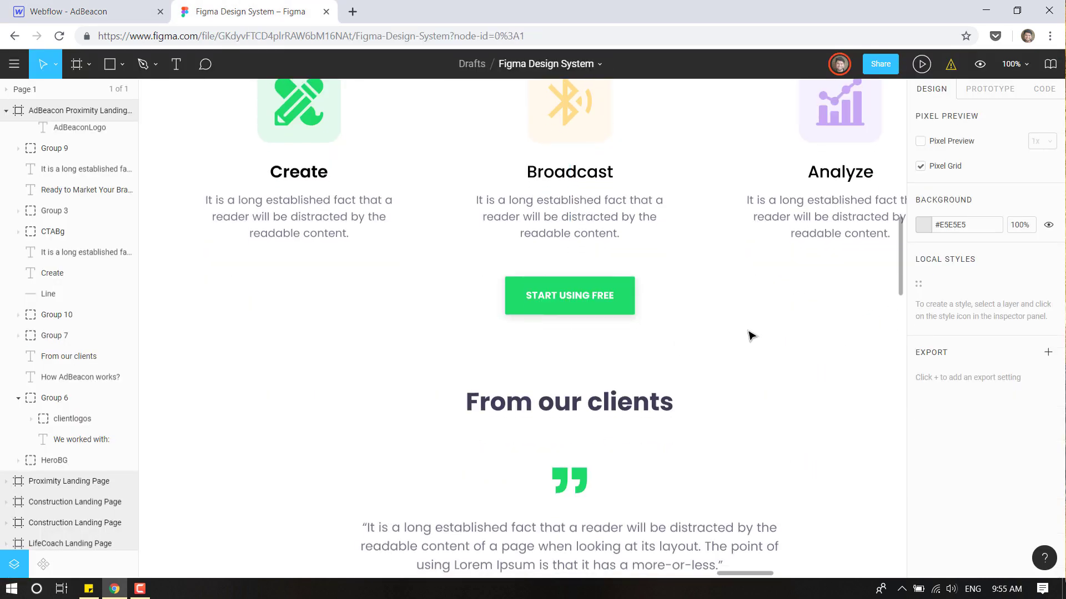
# Review the From our clients testimonial in Figma, then exit Webflow preview and select the HowItWorks section.
pyautogui.scroll(-3, 751, 335)
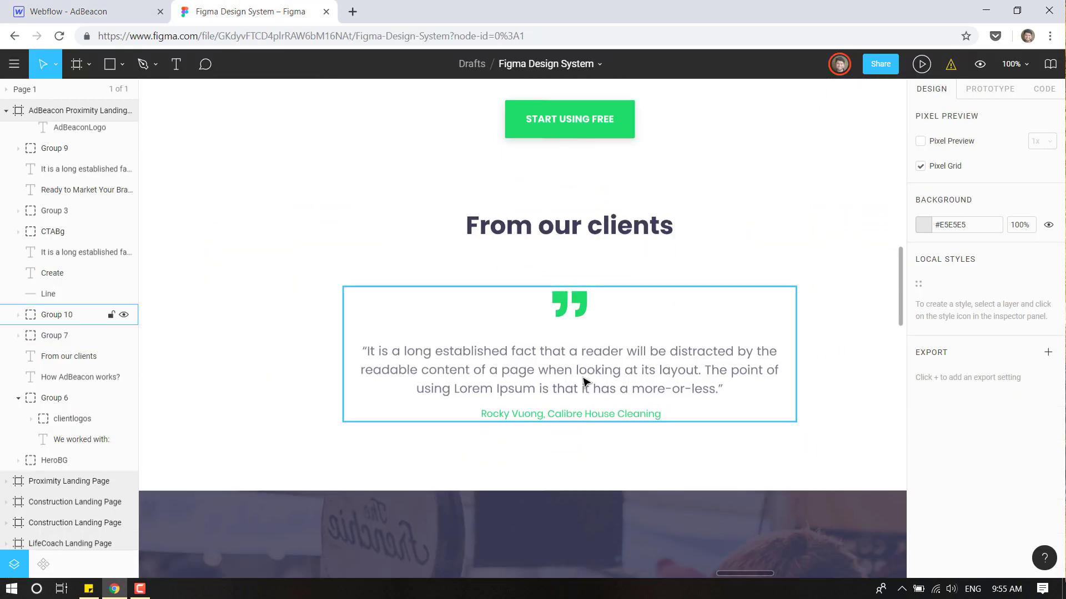
pyautogui.hotkey('ctrl', 'Tab')
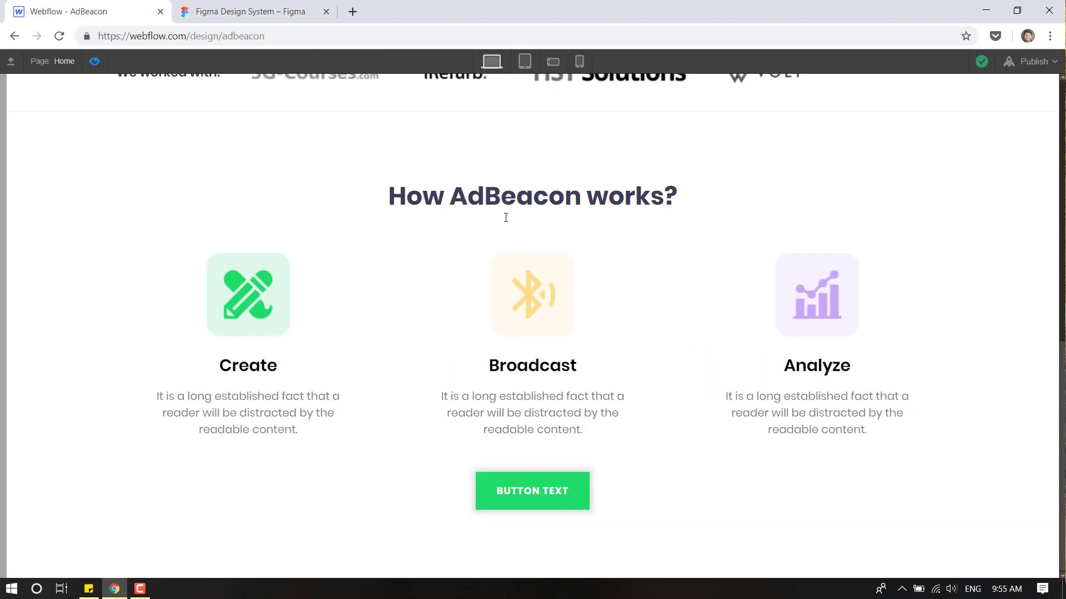
pyautogui.click(94, 61)
pyautogui.click(179, 8)
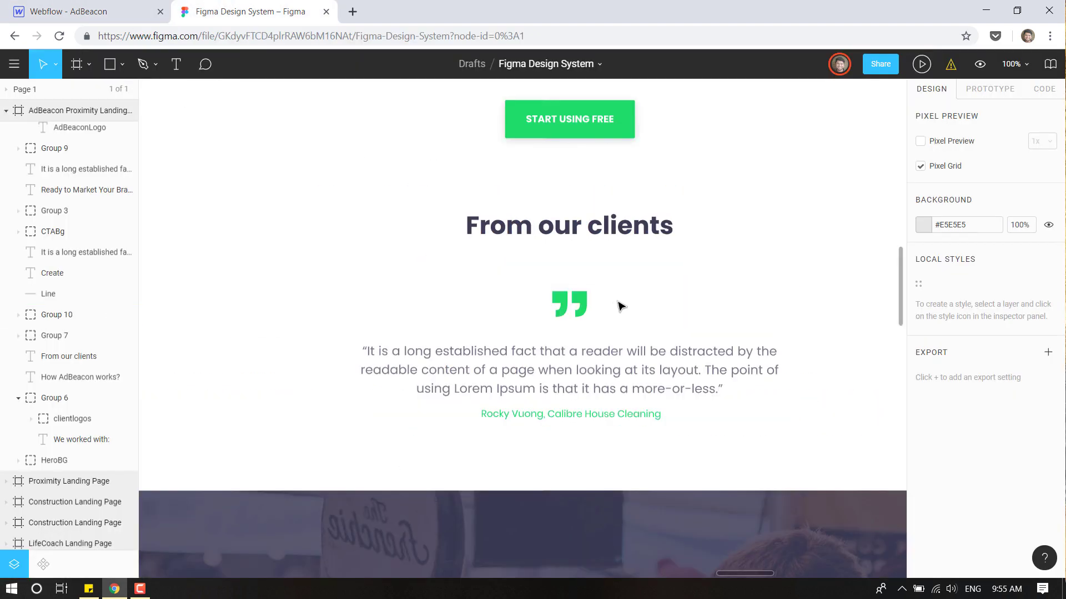
pyautogui.scroll(-1, 747, 237)
pyautogui.click(108, 7)
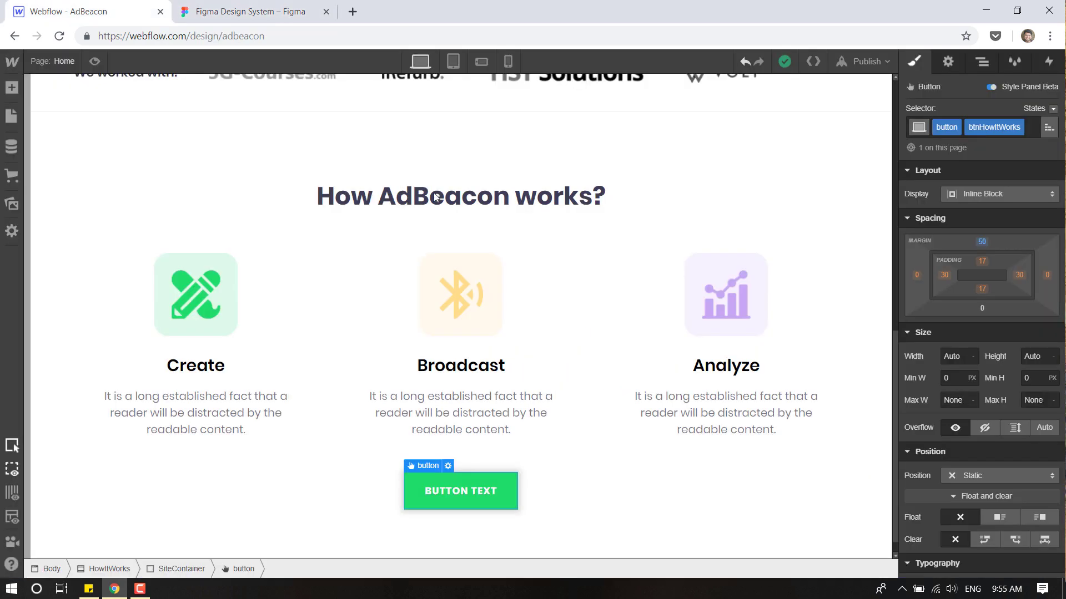
pyautogui.scroll(-1, 721, 391)
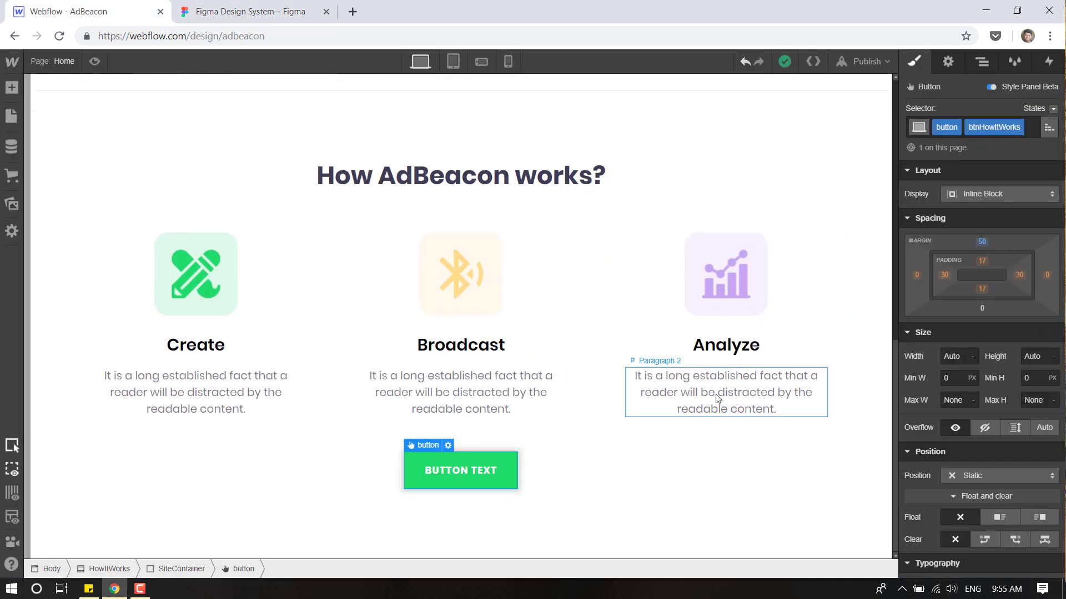
pyautogui.click(700, 478)
pyautogui.click(711, 516)
# Collapse the HowItWorks, ClientLogos, SiteContainer and Hero branches to show the page outline.
pyautogui.click(981, 61)
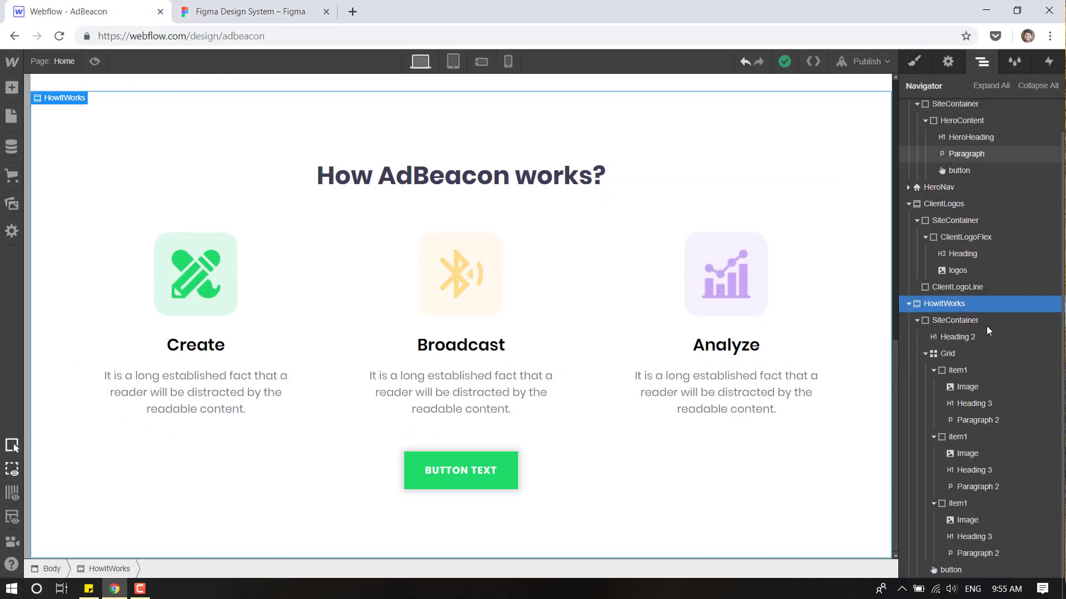
pyautogui.click(909, 304)
pyautogui.click(909, 204)
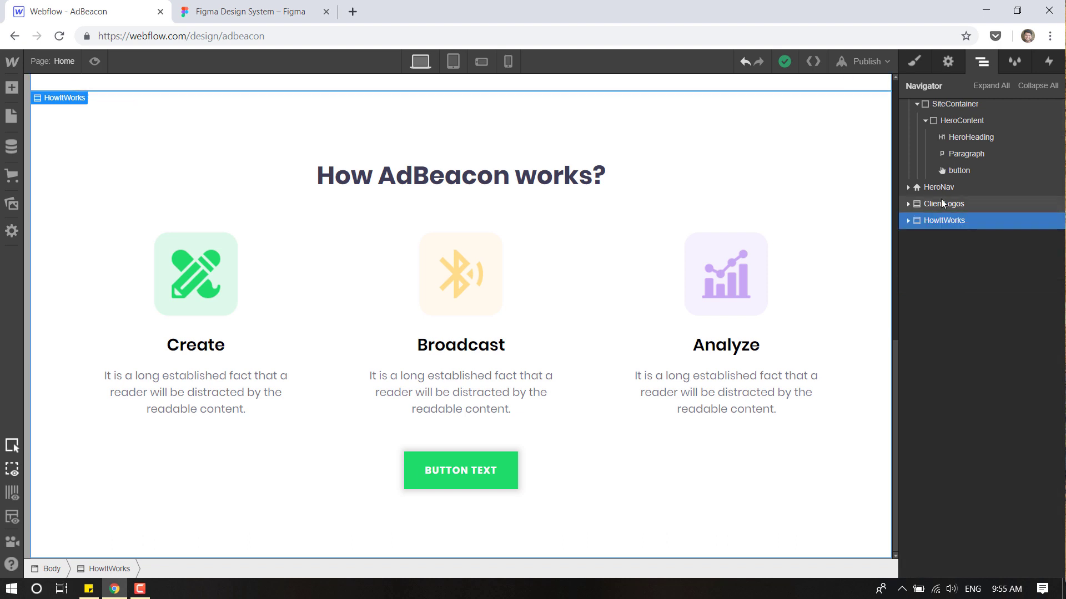
pyautogui.click(917, 103)
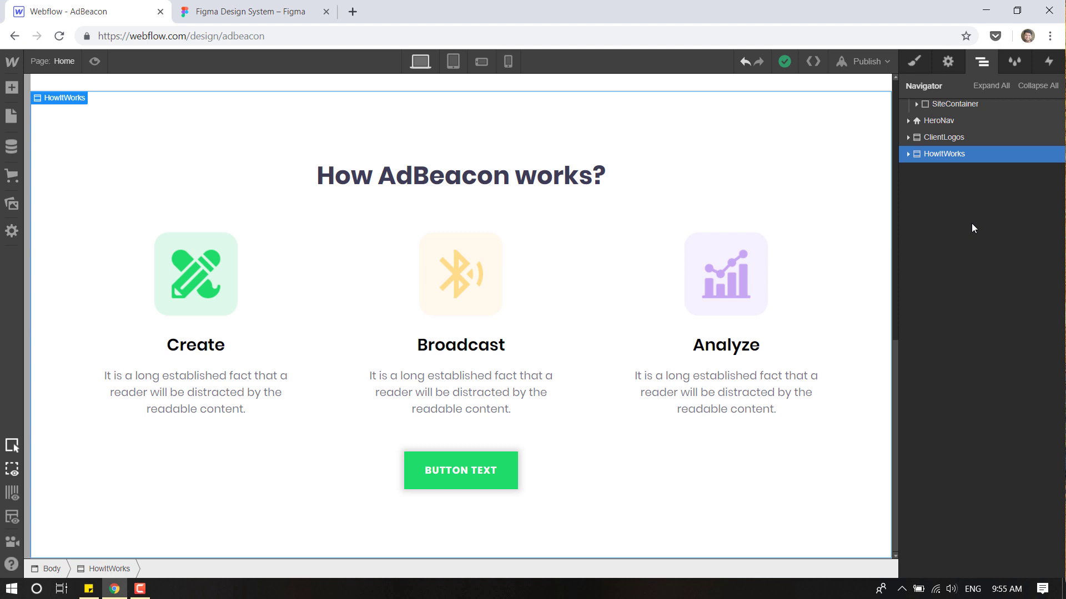
pyautogui.click(950, 70)
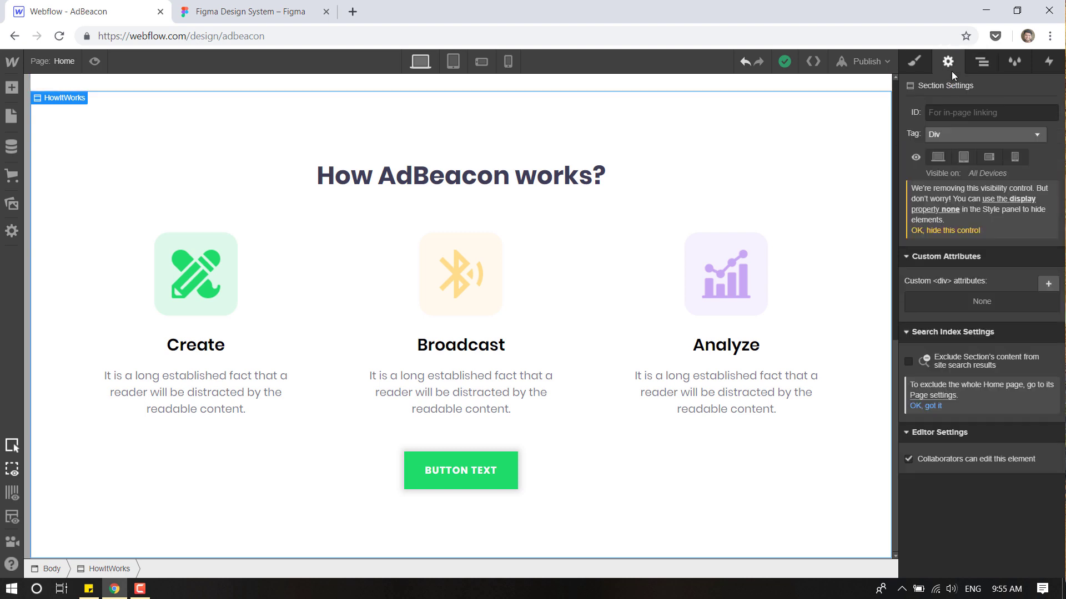
pyautogui.click(976, 64)
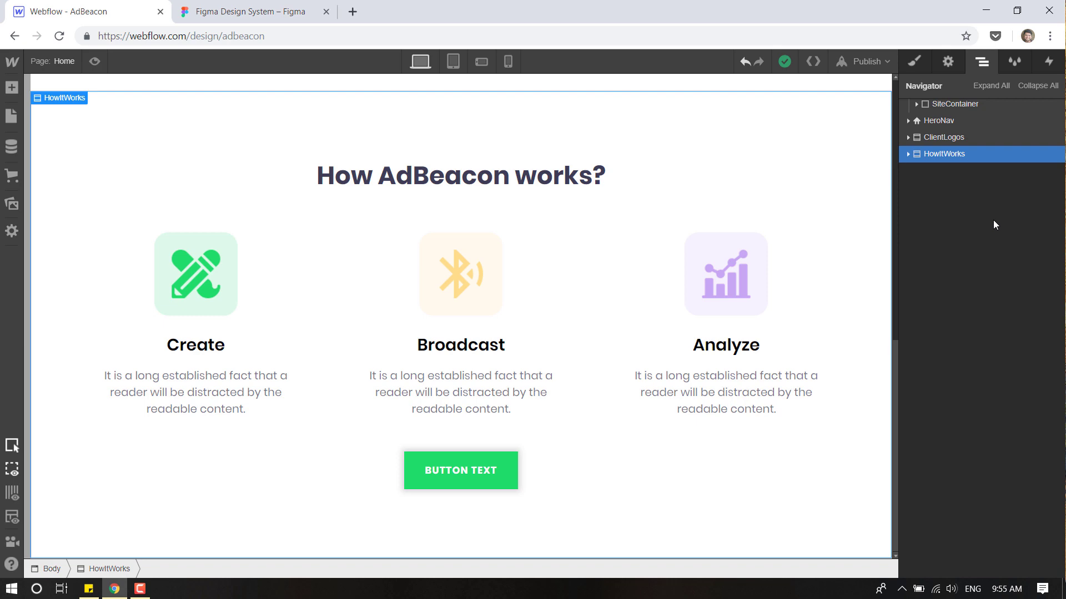
pyautogui.click(928, 104)
pyautogui.scroll(4, 692, 319)
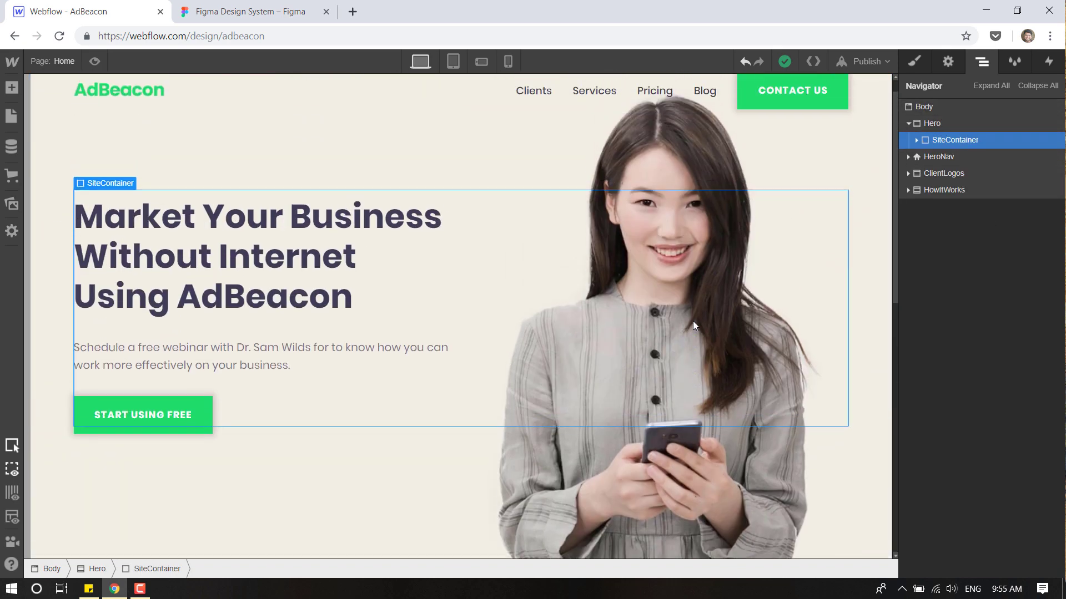
pyautogui.click(909, 123)
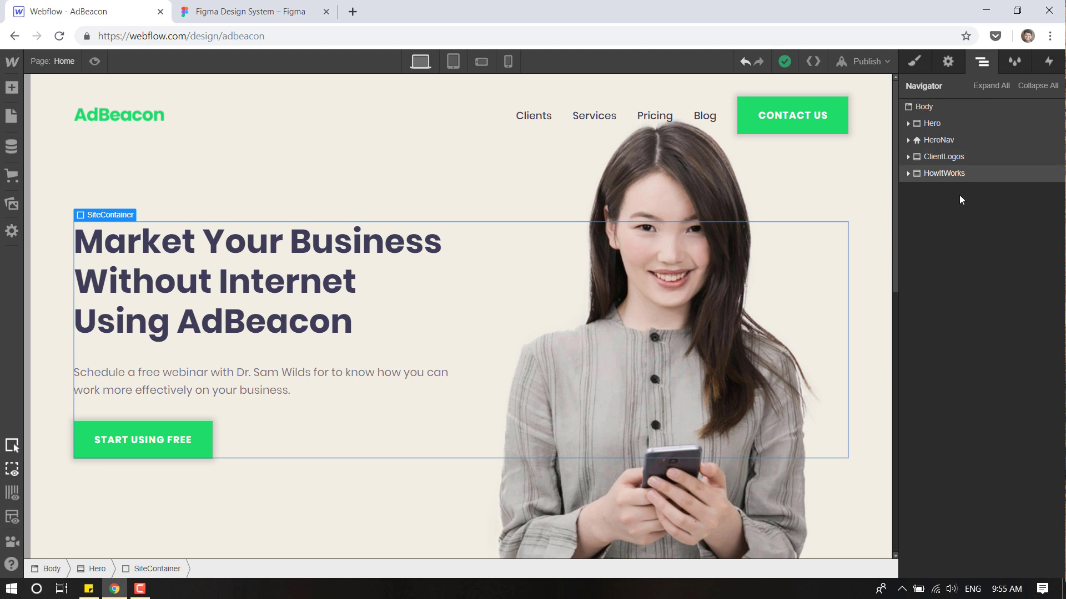
# Drop a new Section below HowItWorks and create the class 'Testimonial' on it.
pyautogui.click(12, 88)
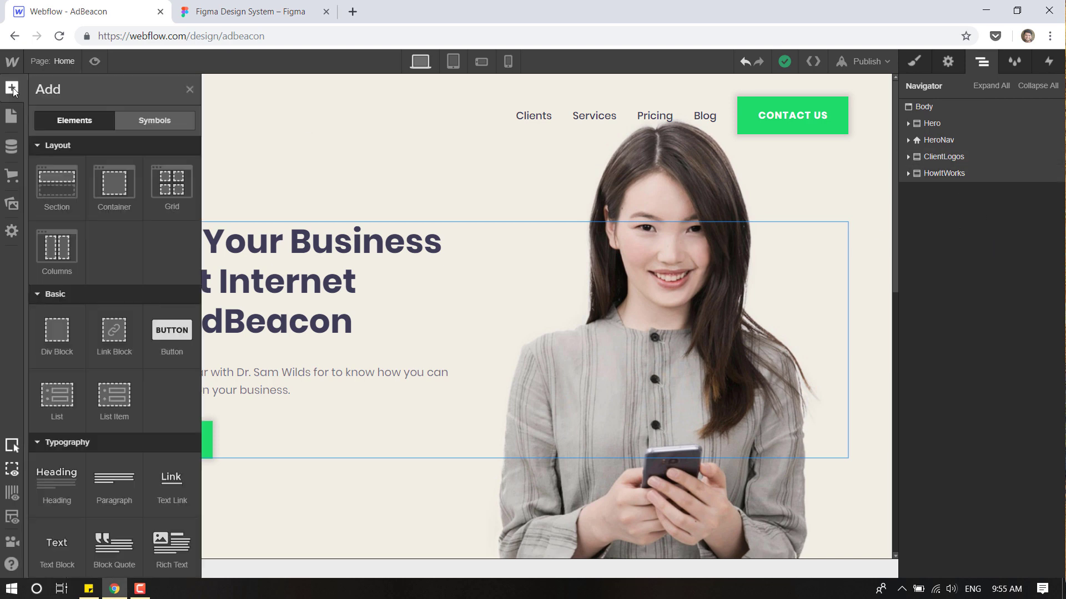
pyautogui.moveTo(52, 181); pyautogui.dragTo(966, 483)
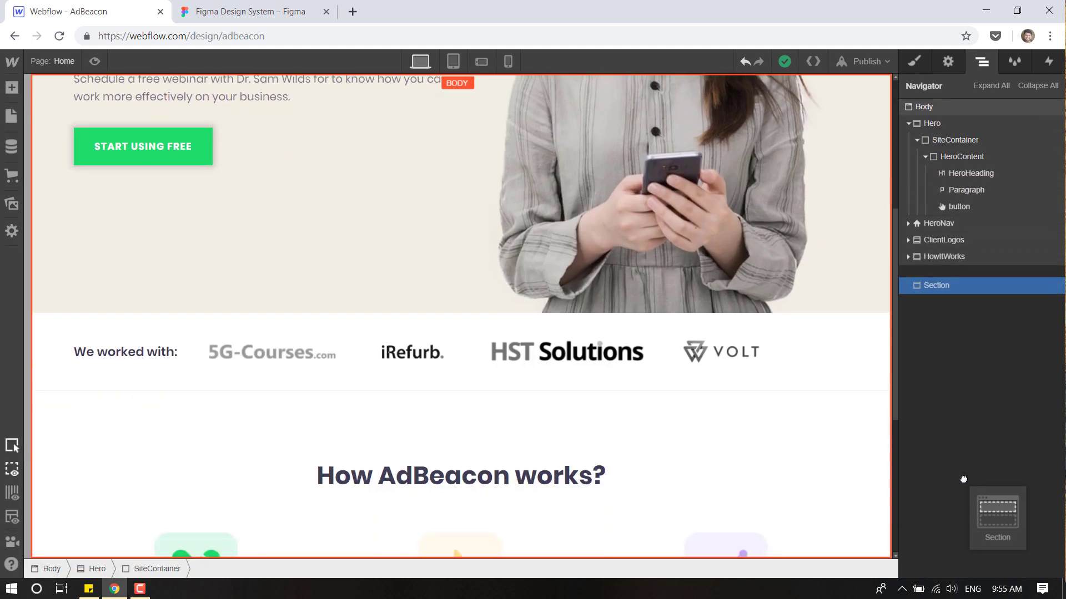
pyautogui.click(908, 124)
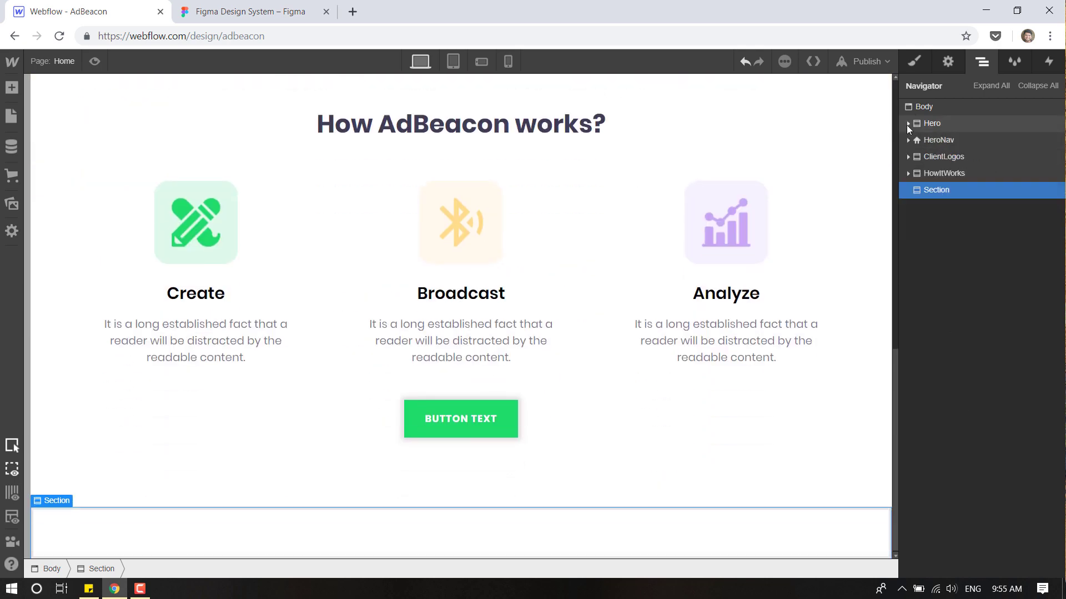
pyautogui.click(915, 61)
pyautogui.click(965, 126)
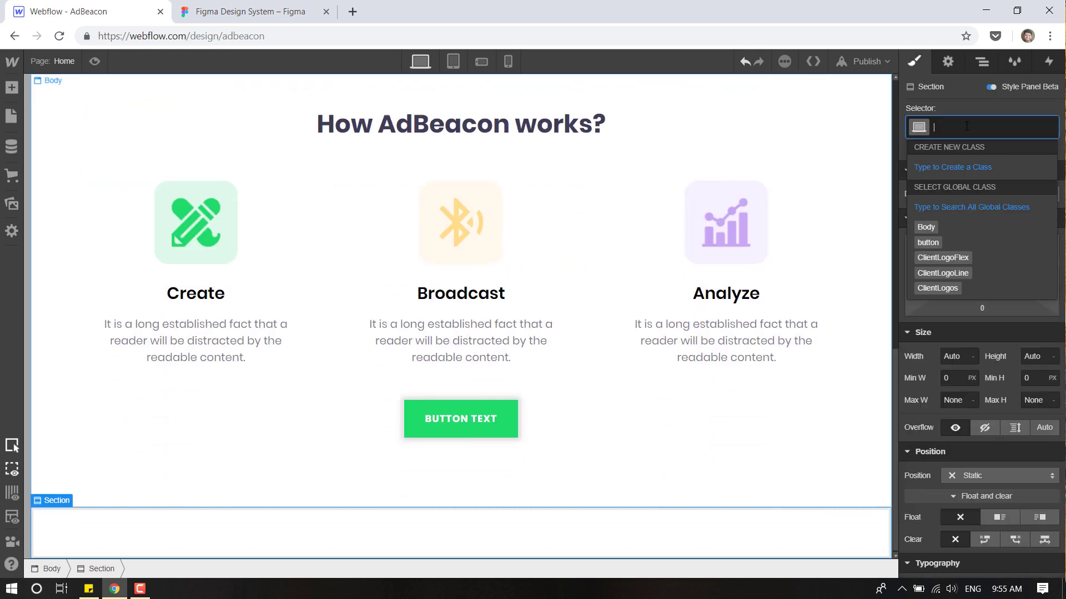
pyautogui.write('Testimonial')
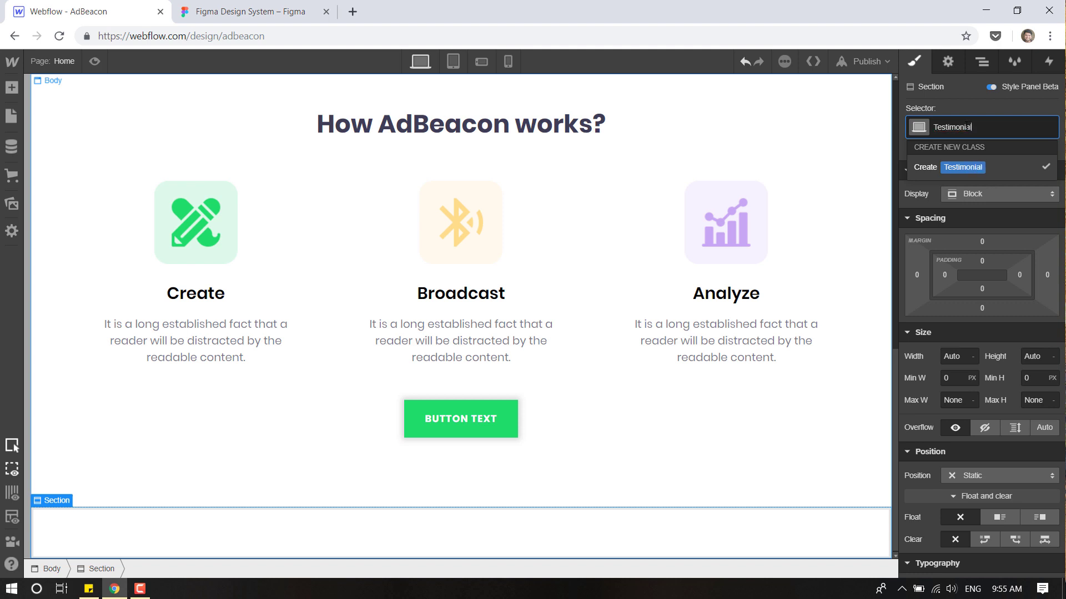
pyautogui.press('Return')
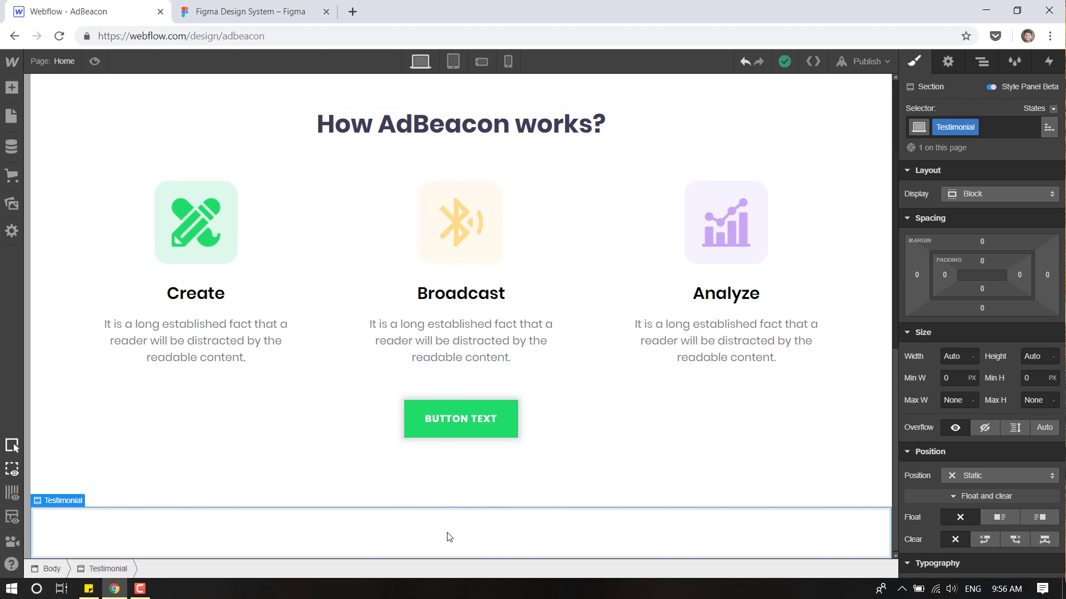
# Set the Testimonial section's bottom padding to 100 px, comparing against the Figma design.
pyautogui.click(192, 7)
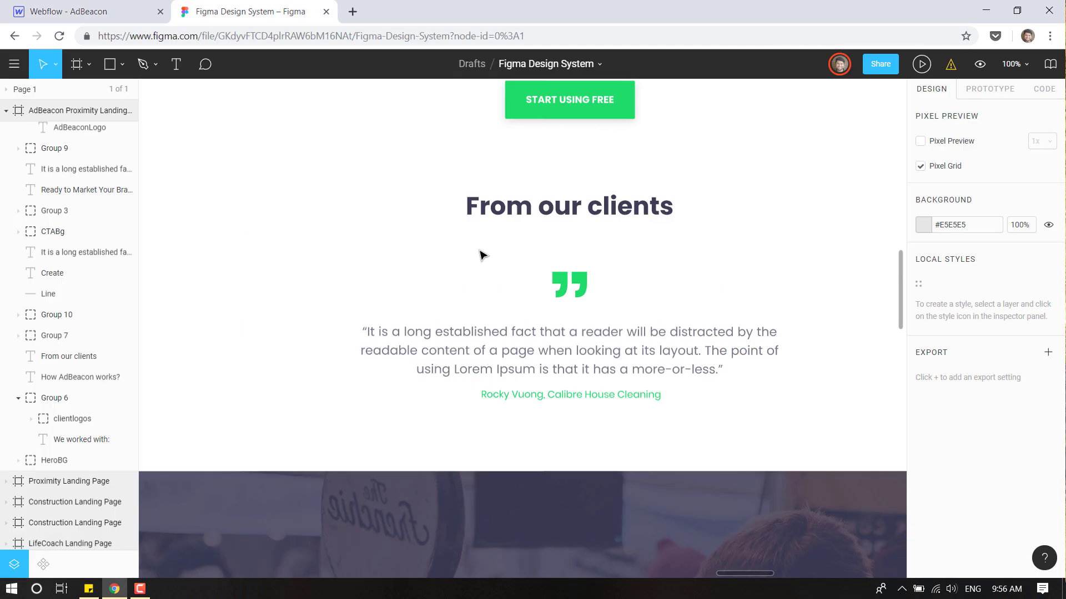
pyautogui.scroll(-1, 483, 256)
pyautogui.hotkey('ctrl', '1')
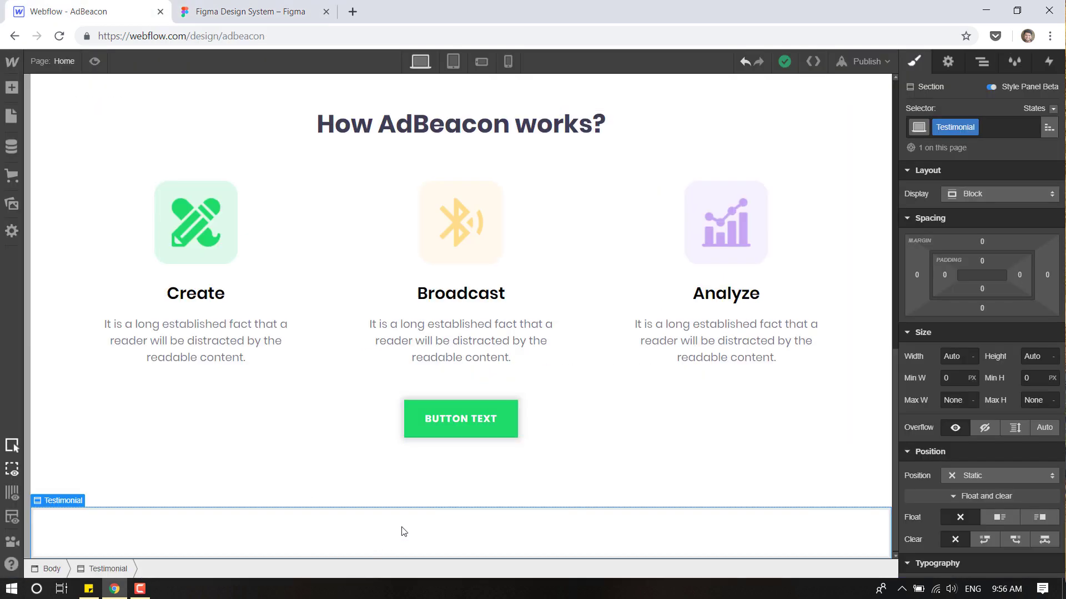
pyautogui.click(983, 289)
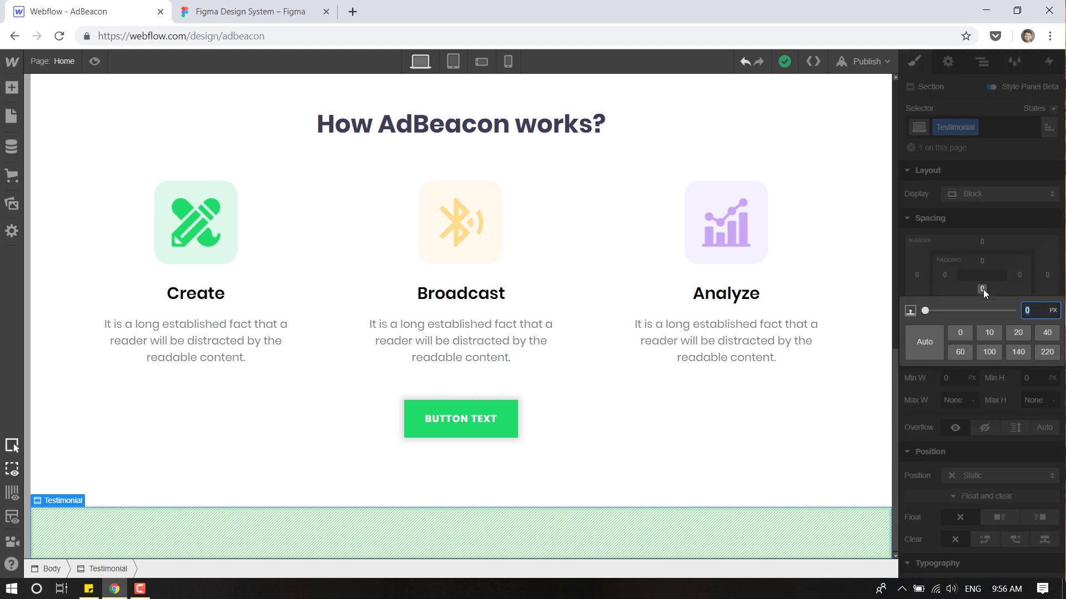
pyautogui.write('100')
pyautogui.press('Return')
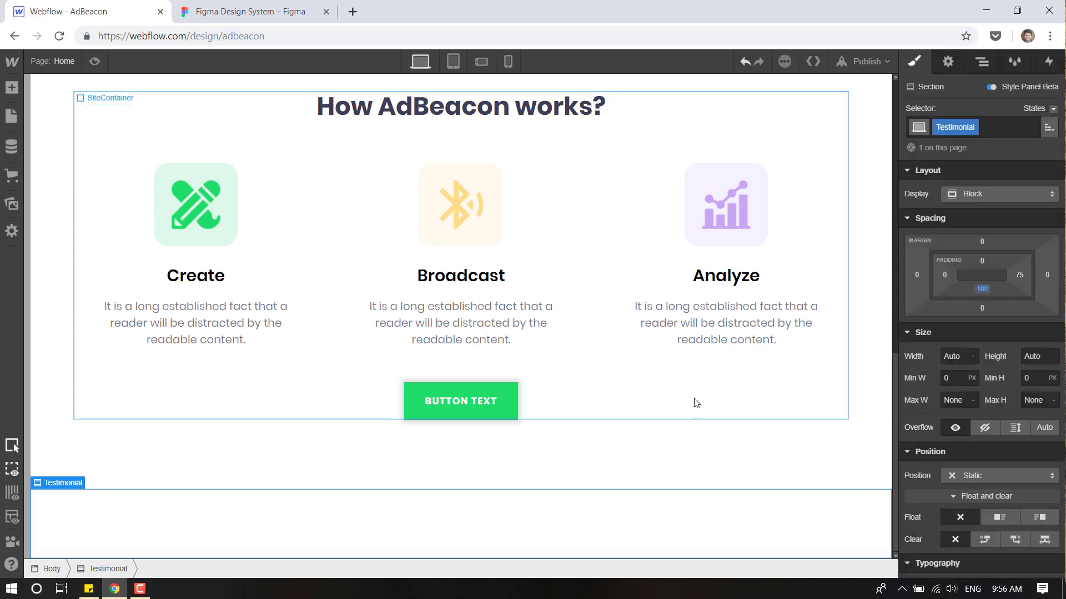
pyautogui.click(209, 5)
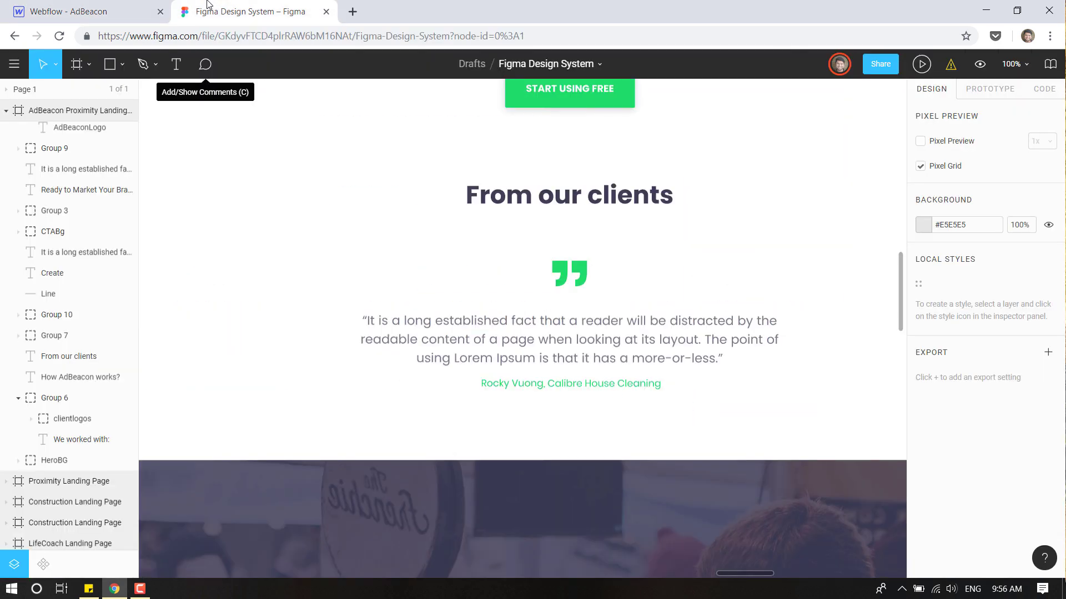
pyautogui.hotkey('ctrl', 'Tab')
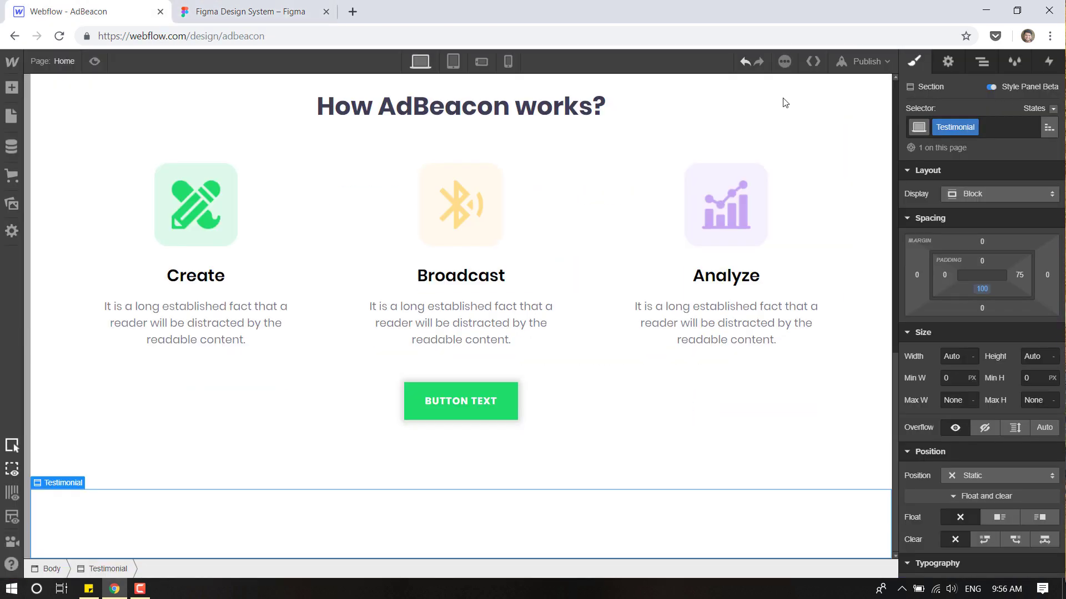
pyautogui.click(987, 61)
pyautogui.click(236, 4)
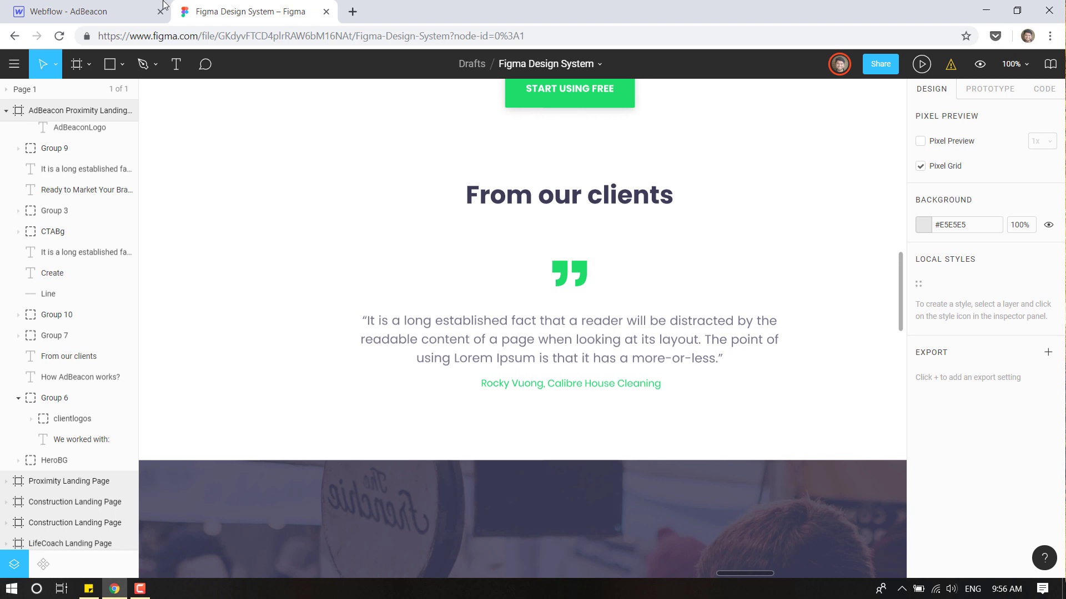
pyautogui.click(111, 11)
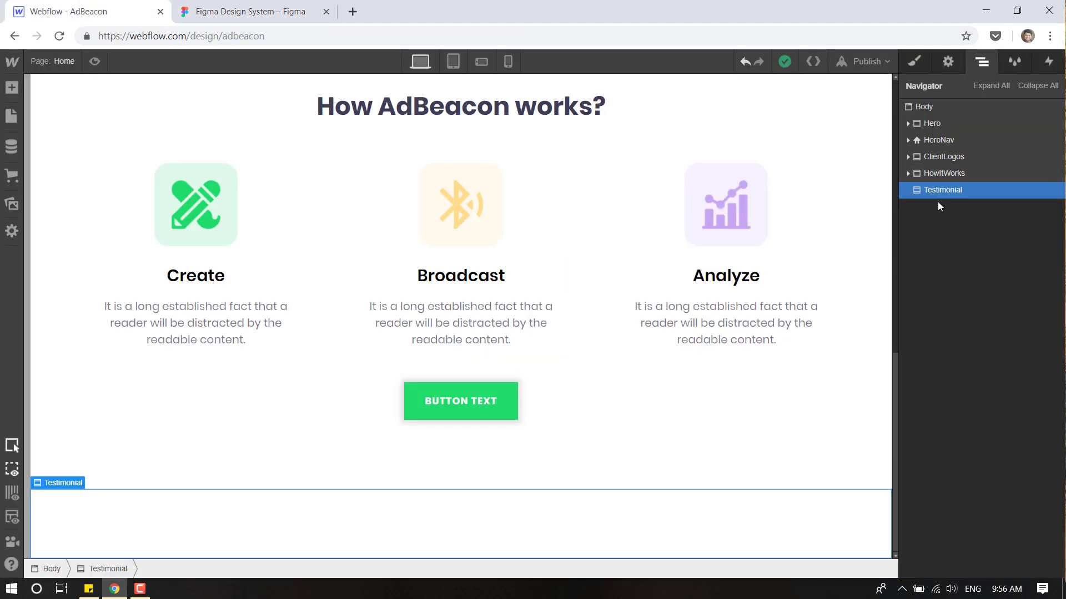
# Place a Div Block inside Testimonial and apply the existing SiteContainer class.
pyautogui.click(11, 90)
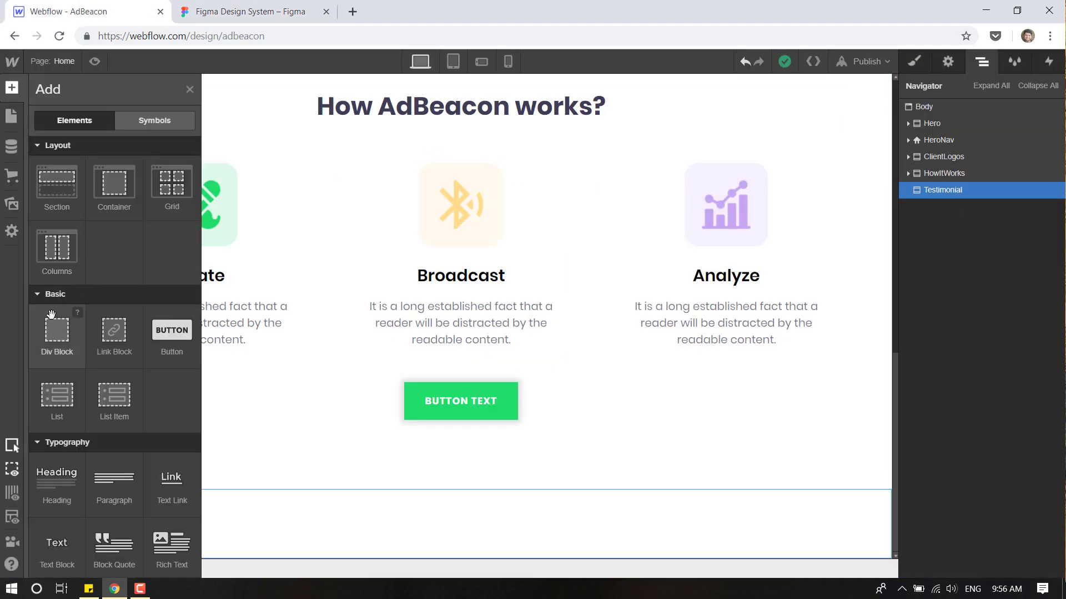
pyautogui.moveTo(56, 330); pyautogui.dragTo(446, 360)
pyautogui.moveTo(898, 325); pyautogui.dragTo(975, 459)
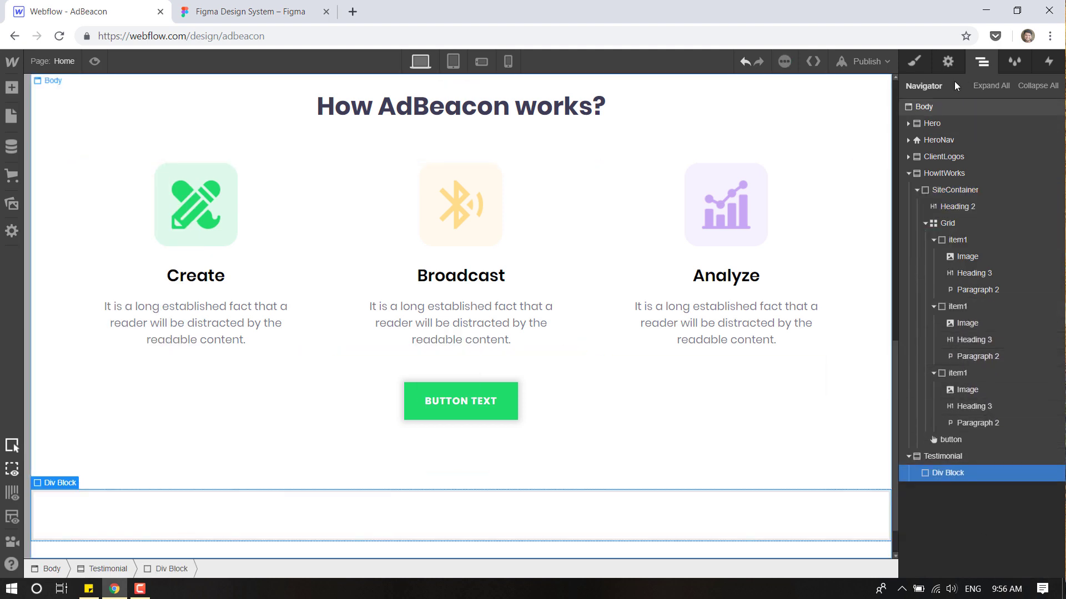
pyautogui.click(920, 68)
pyautogui.click(987, 129)
pyautogui.write('si')
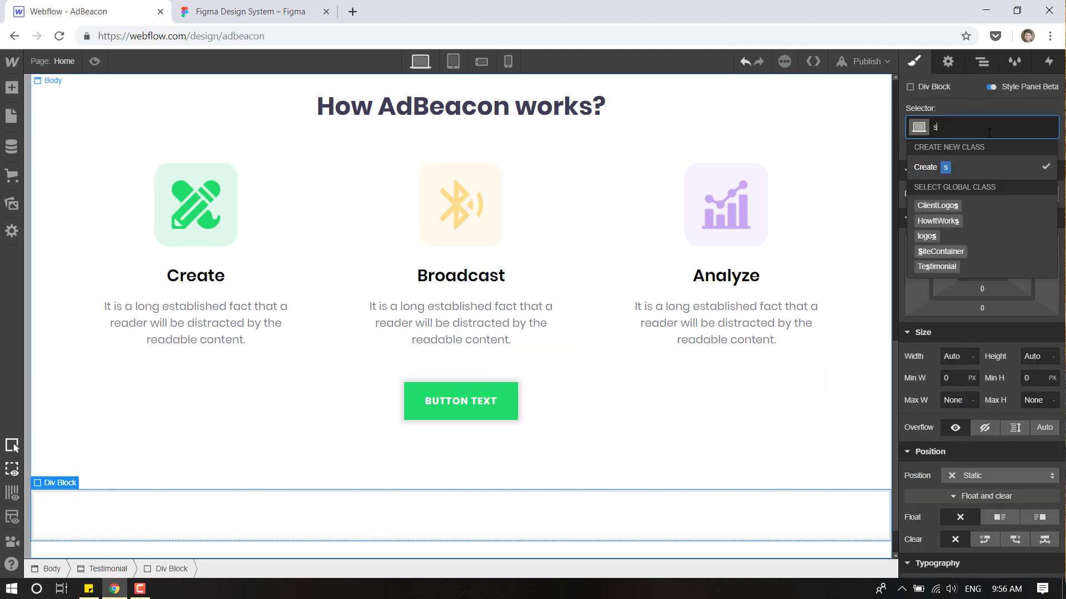
pyautogui.click(941, 204)
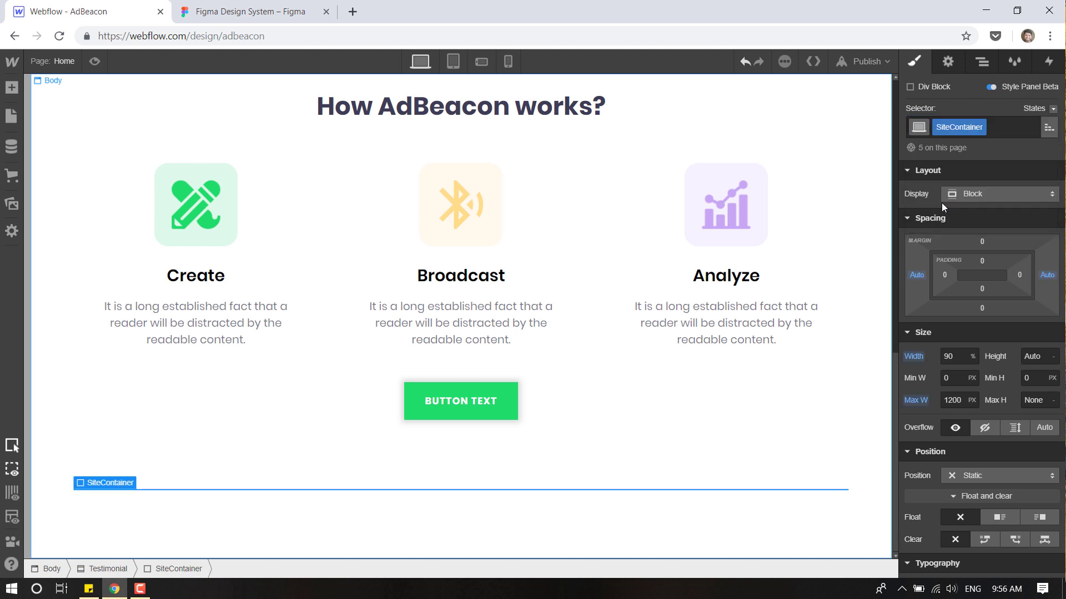
# Collapse HowItWorks in the Navigator and select the Testimonial section.
pyautogui.click(981, 69)
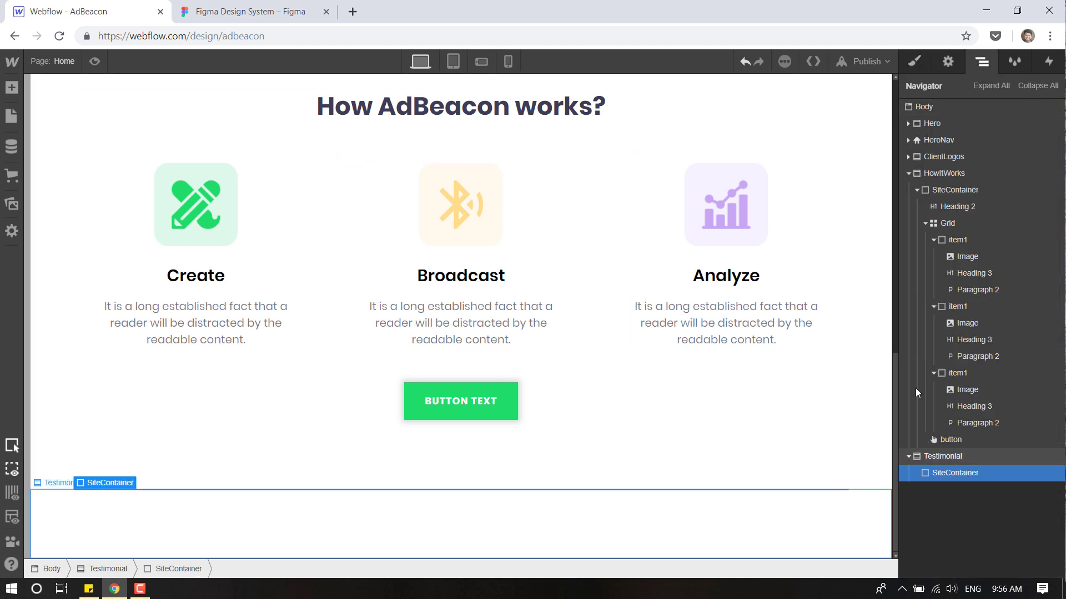
pyautogui.click(909, 173)
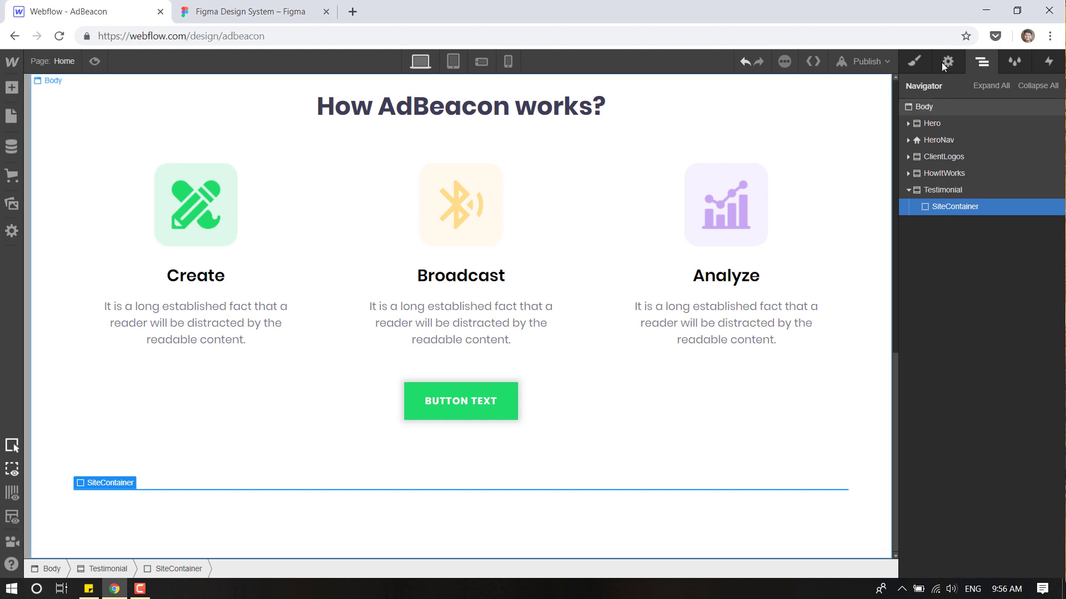
pyautogui.click(943, 189)
# Centre-align the text of the Testimonial section.
pyautogui.click(914, 61)
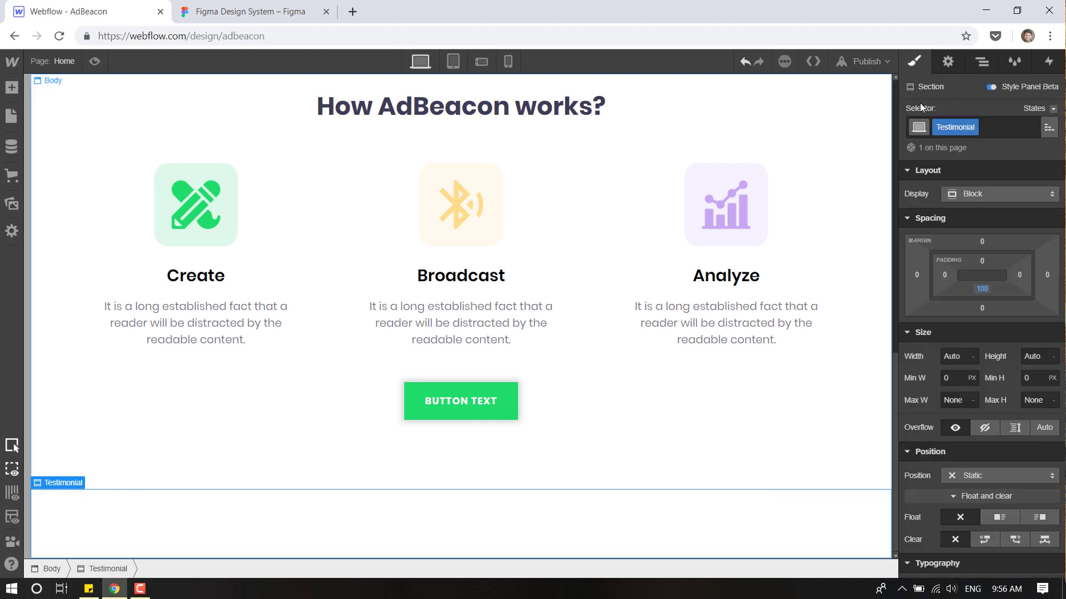
pyautogui.scroll(-6, 949, 360)
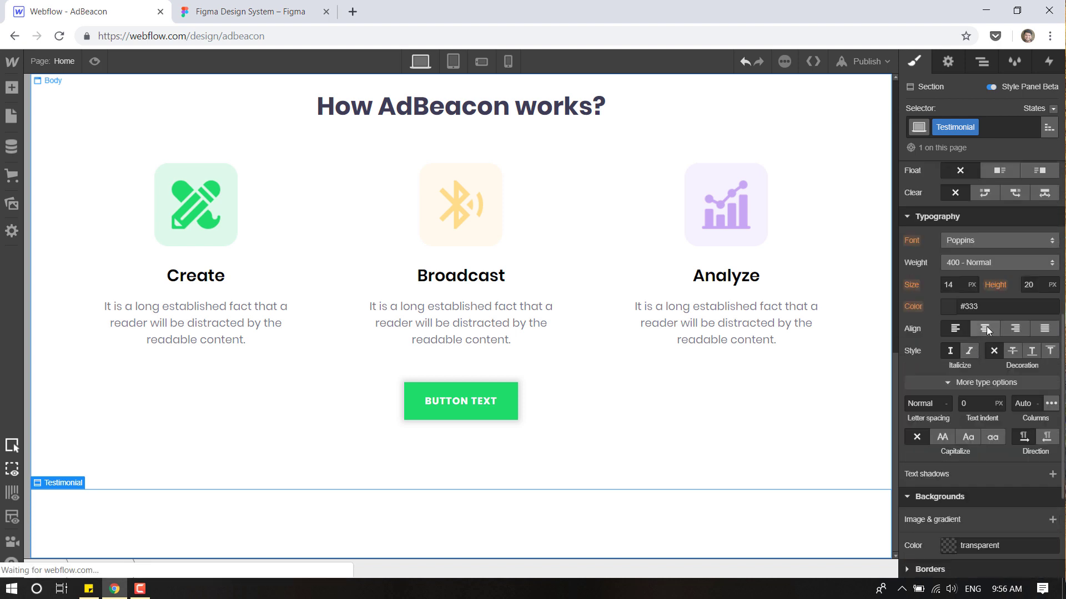
pyautogui.click(986, 328)
# Paste a copy of the 'How AdBeacon works?' heading into the Testimonial container.
pyautogui.click(982, 61)
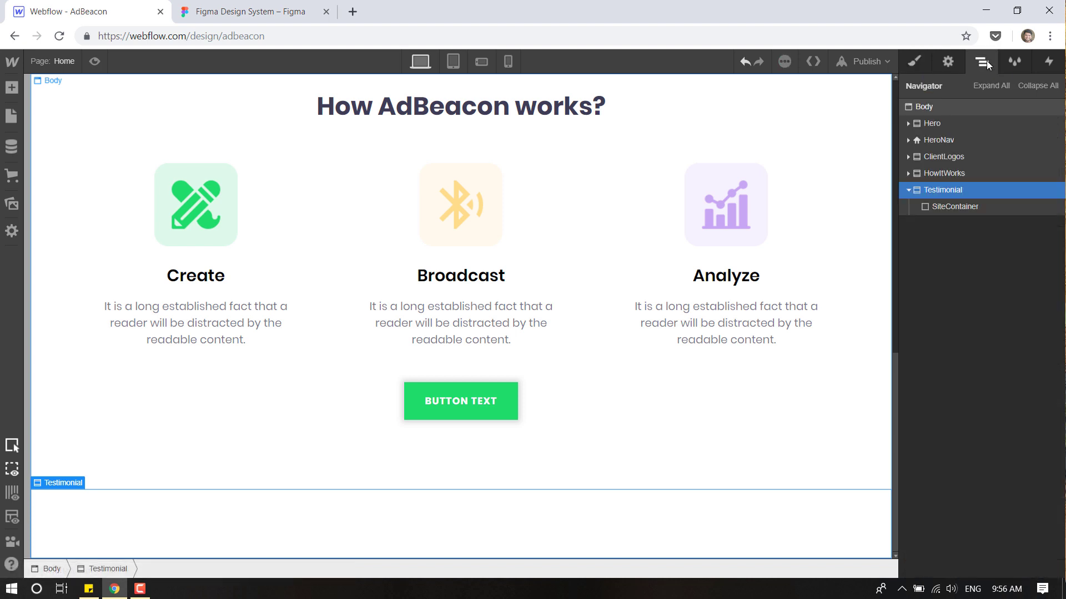
pyautogui.click(977, 207)
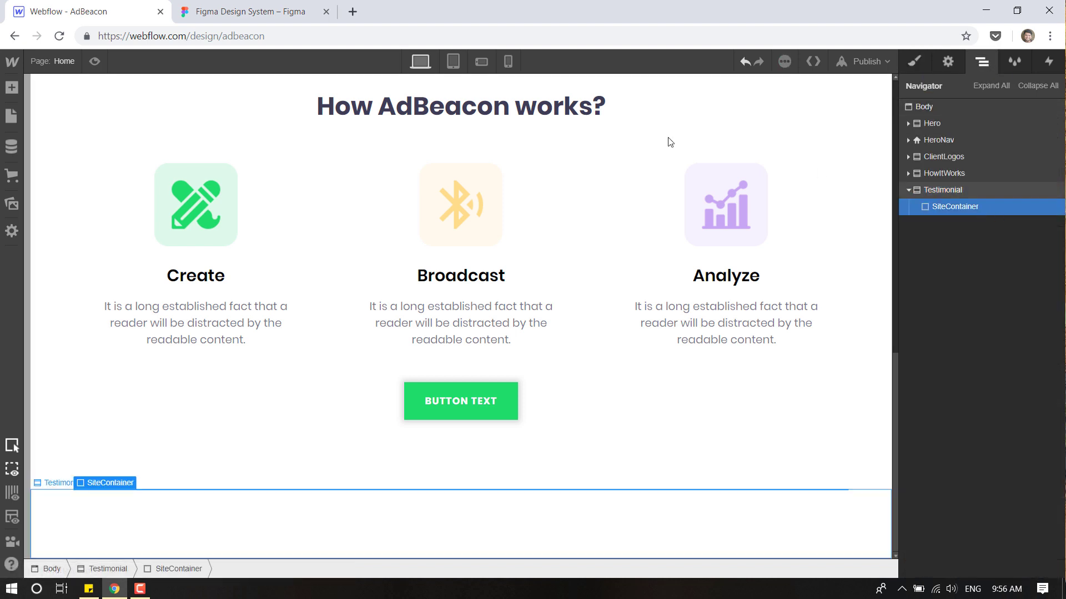
pyautogui.click(550, 115)
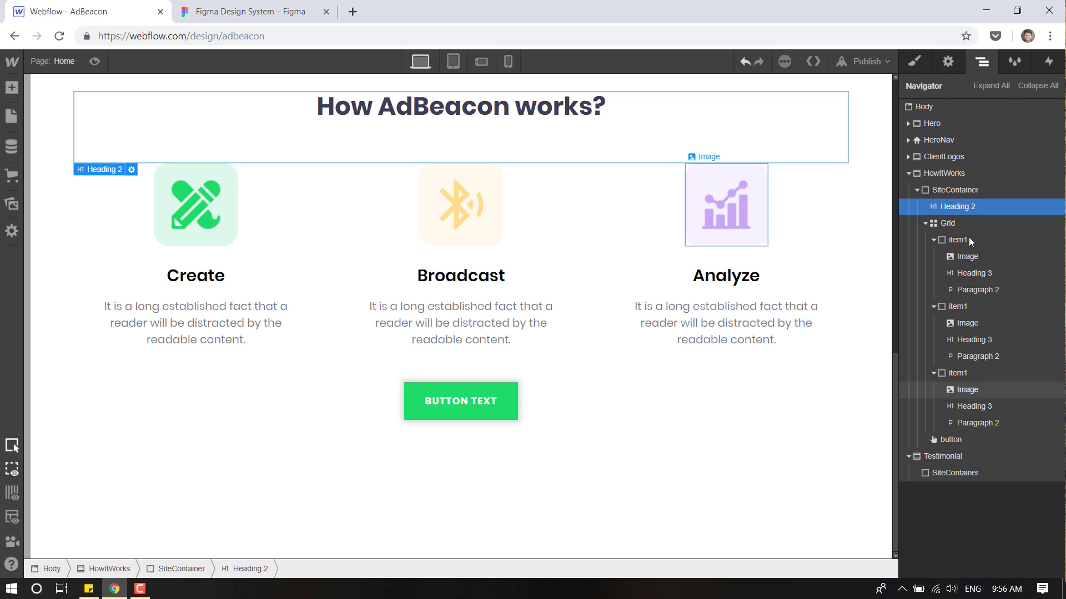
pyautogui.click(968, 472)
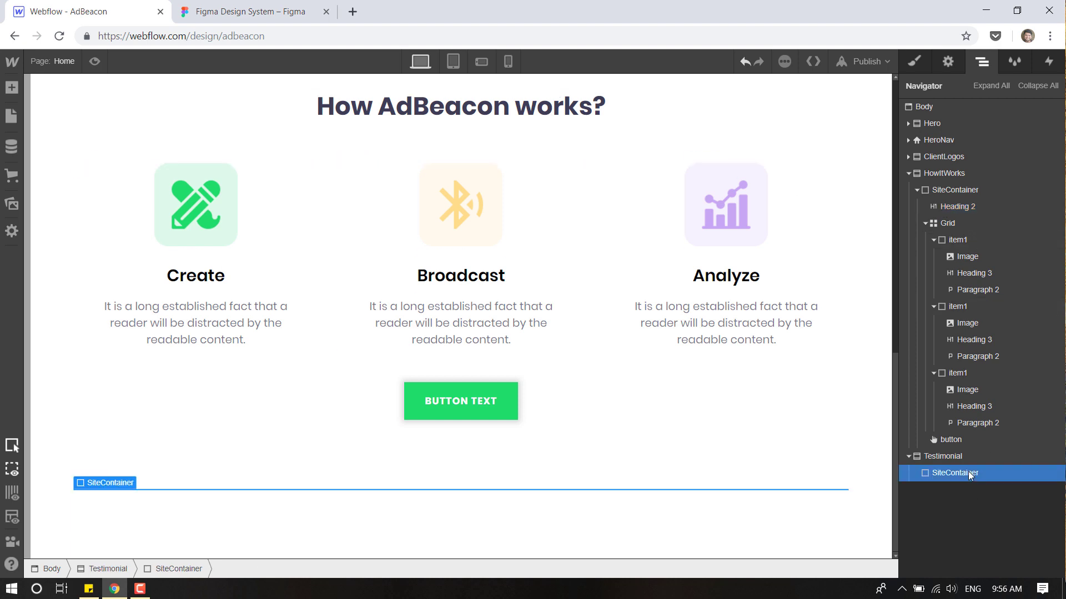
pyautogui.hotkey('ctrl', 'v')
pyautogui.click(916, 473)
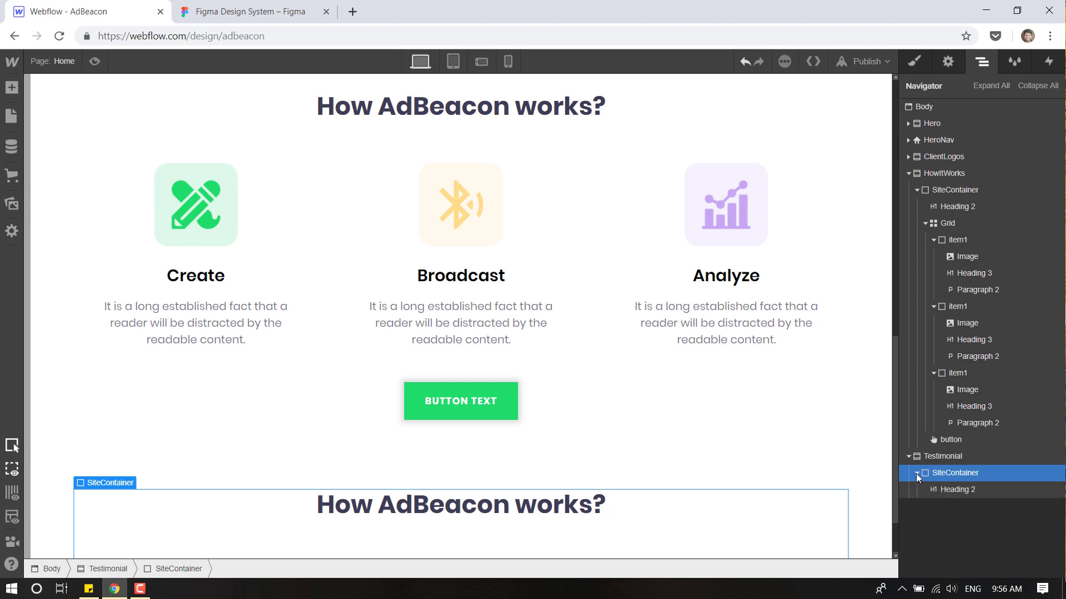
pyautogui.click(951, 489)
# Replace the pasted heading's text with 'From our clients' copied from Figma.
pyautogui.click(299, 12)
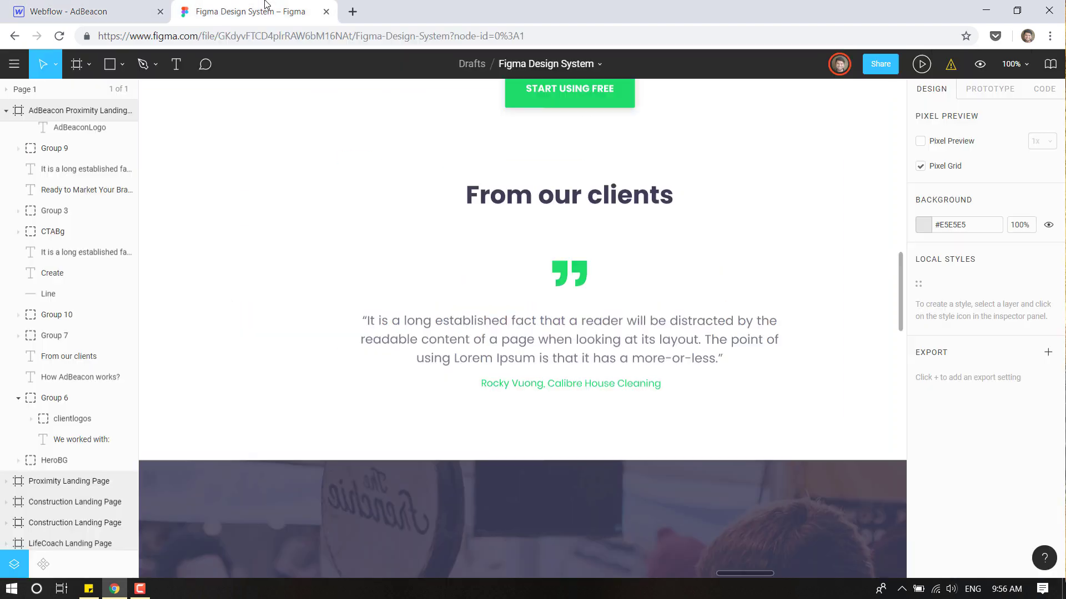
pyautogui.doubleClick(531, 203)
pyautogui.hotkey('ctrl', 'c')
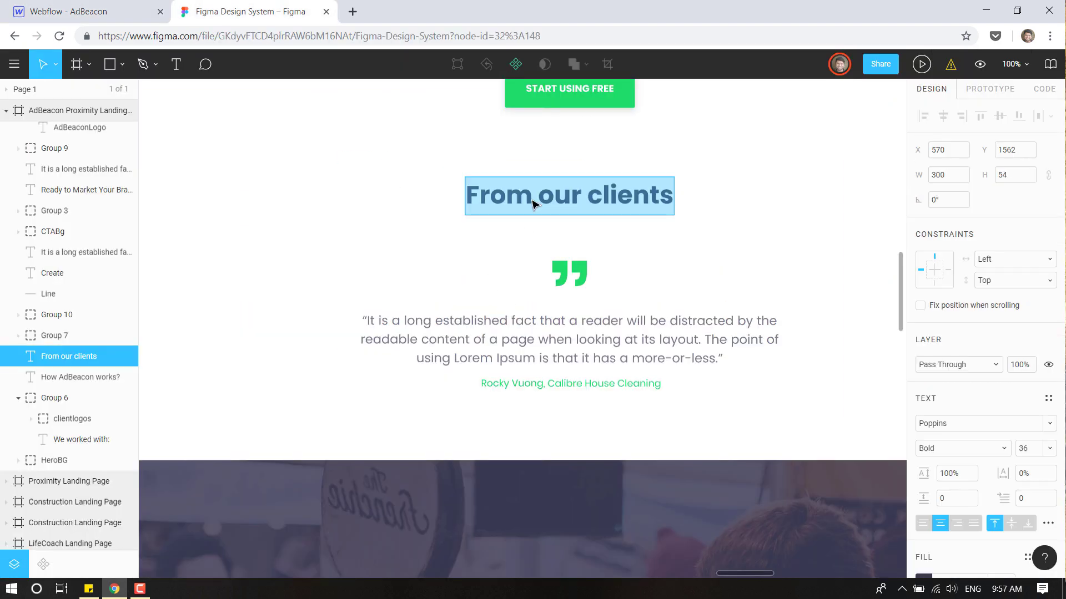
pyautogui.click(122, 8)
pyautogui.doubleClick(483, 515)
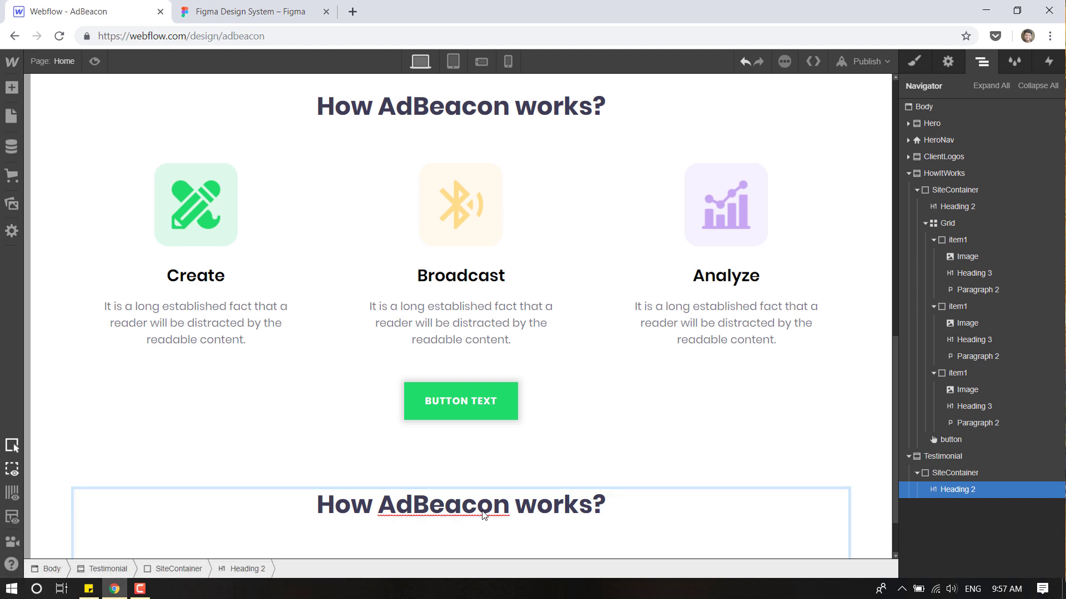
pyautogui.hotkey('ctrl', 'a')
pyautogui.hotkey('ctrl', 'v')
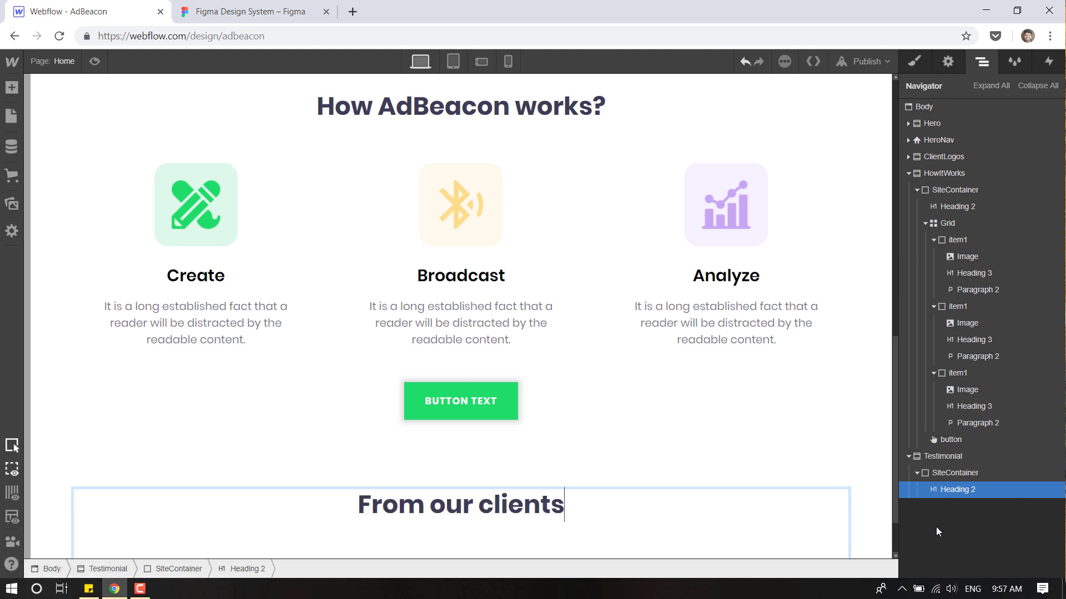
pyautogui.press('Escape')
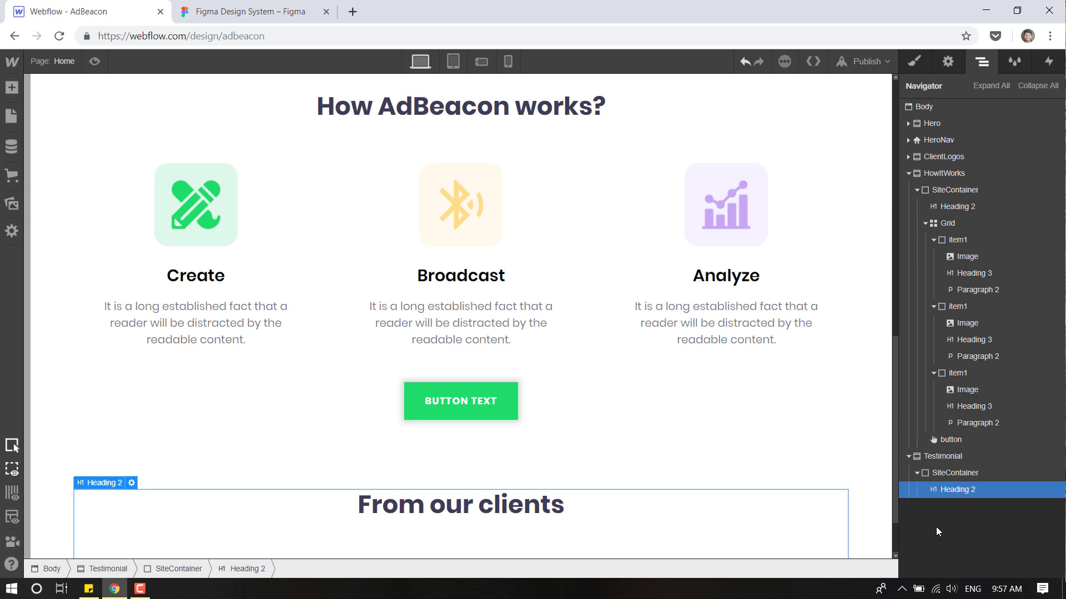
pyautogui.scroll(-1, 709, 449)
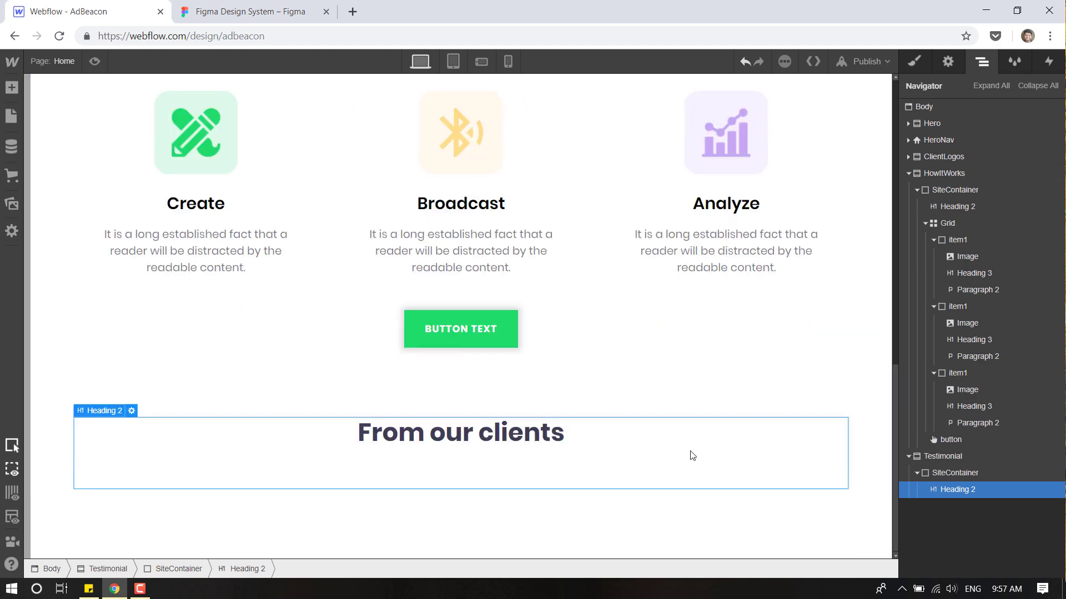
pyautogui.click(219, 7)
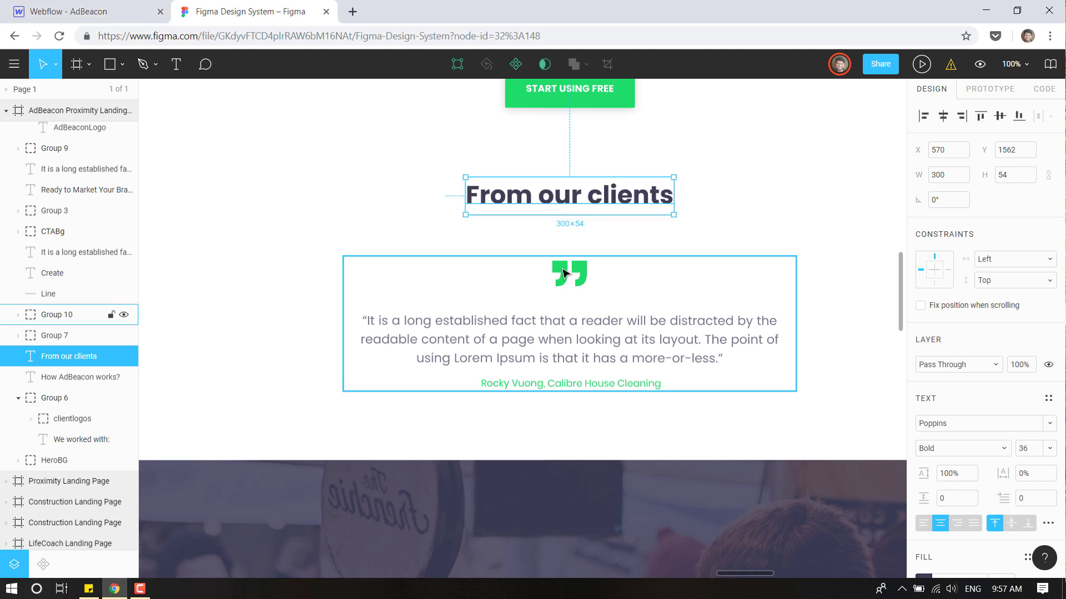
pyautogui.click(83, 11)
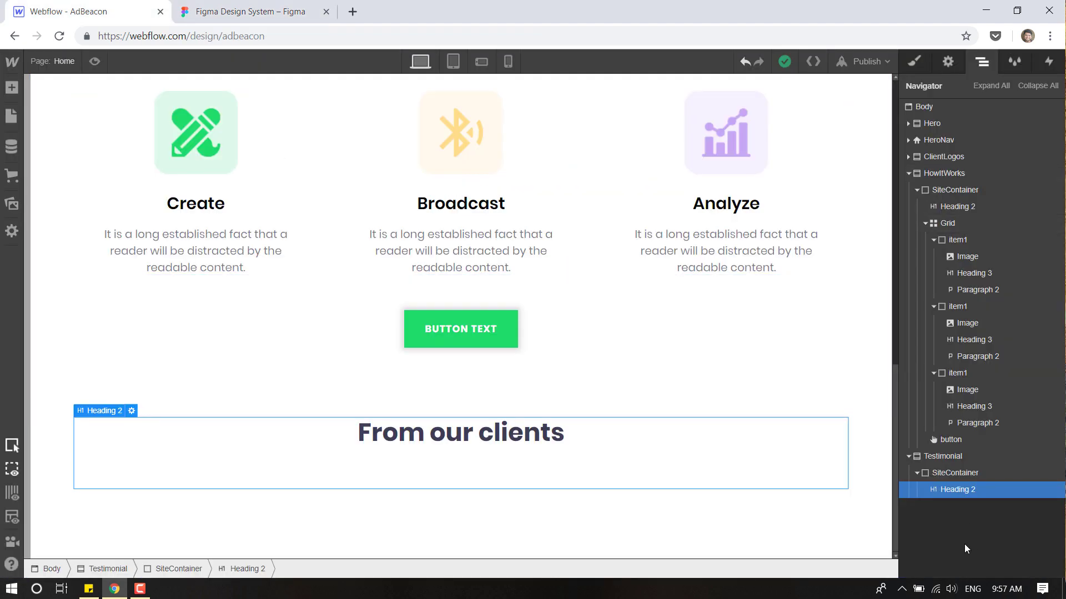
# Add a Div Block below the heading and create the class 'TestimonialContetn' on it.
pyautogui.click(12, 87)
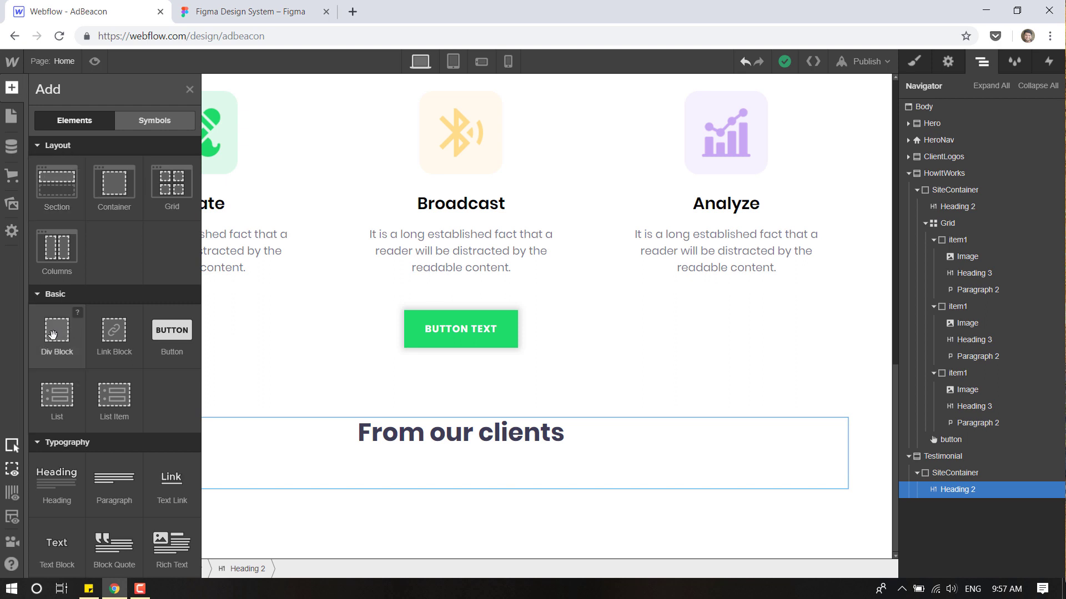
pyautogui.moveTo(52, 335); pyautogui.dragTo(966, 525)
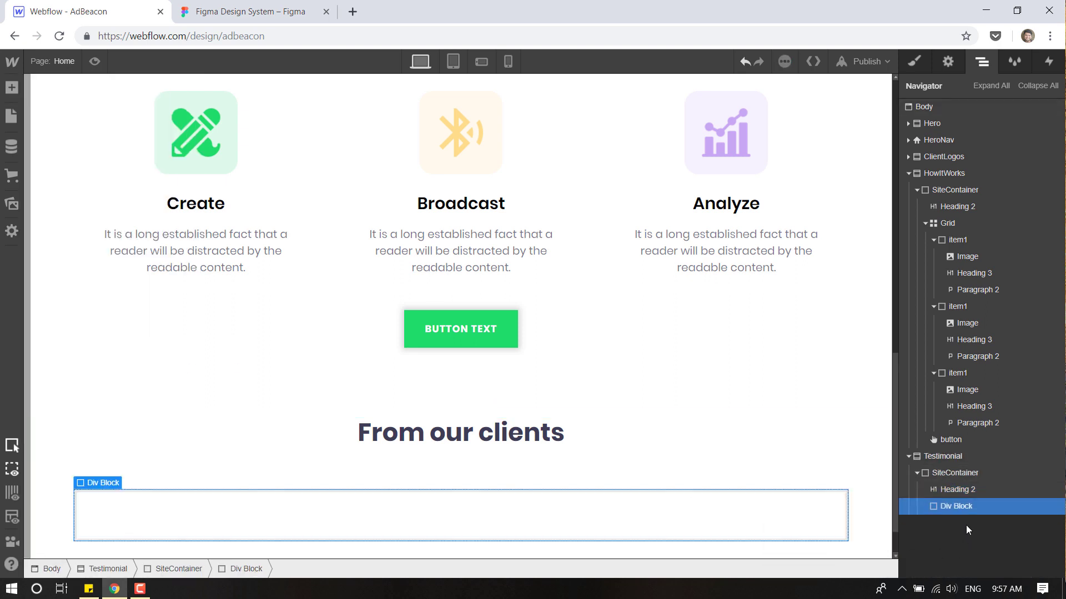
pyautogui.click(915, 61)
pyautogui.click(980, 118)
pyautogui.write('Te')
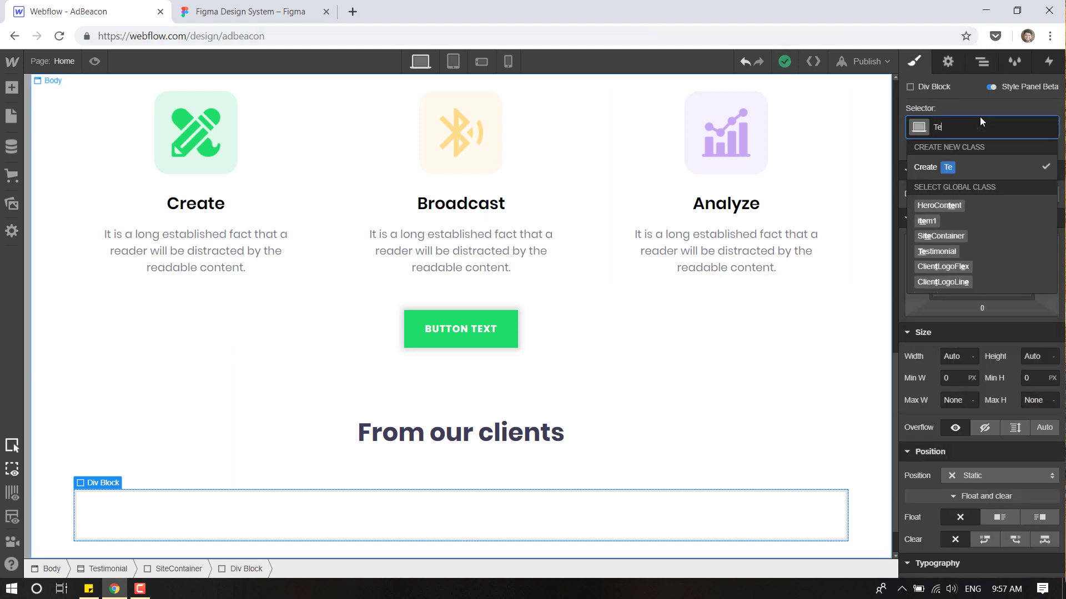
pyautogui.write('stimoni')
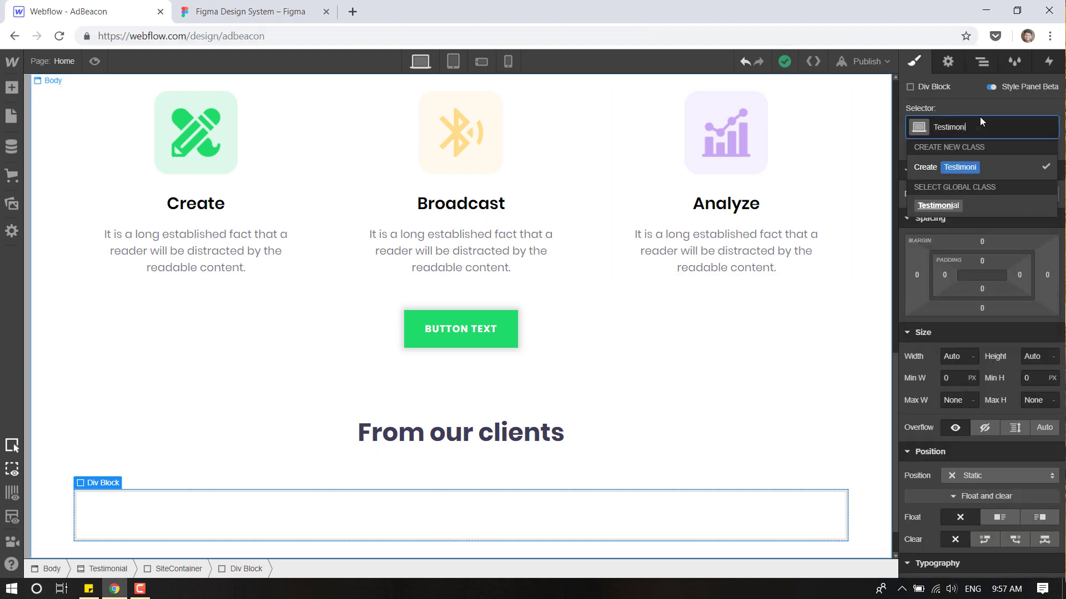
pyautogui.write('alContetn')
pyautogui.press('Return')
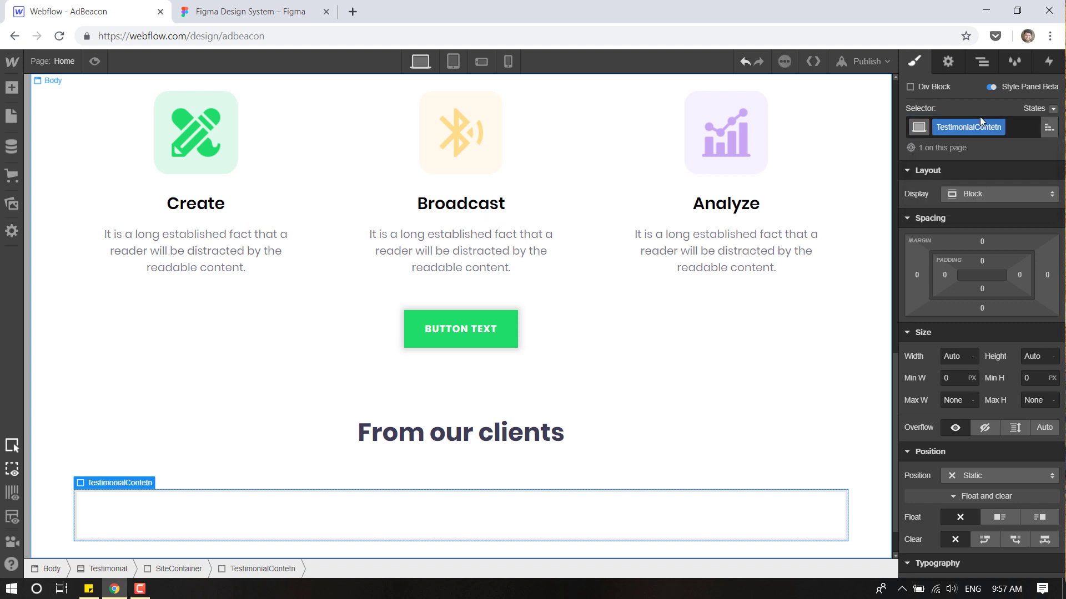
# Correct the misspelled class name to 'TestimonialContent'.
pyautogui.doubleClick(990, 127)
pyautogui.press('End')
pyautogui.press('BackSpace')
pyautogui.press('BackSpace')
pyautogui.write('nt')
pyautogui.press('Return')
pyautogui.scroll(-1, 685, 402)
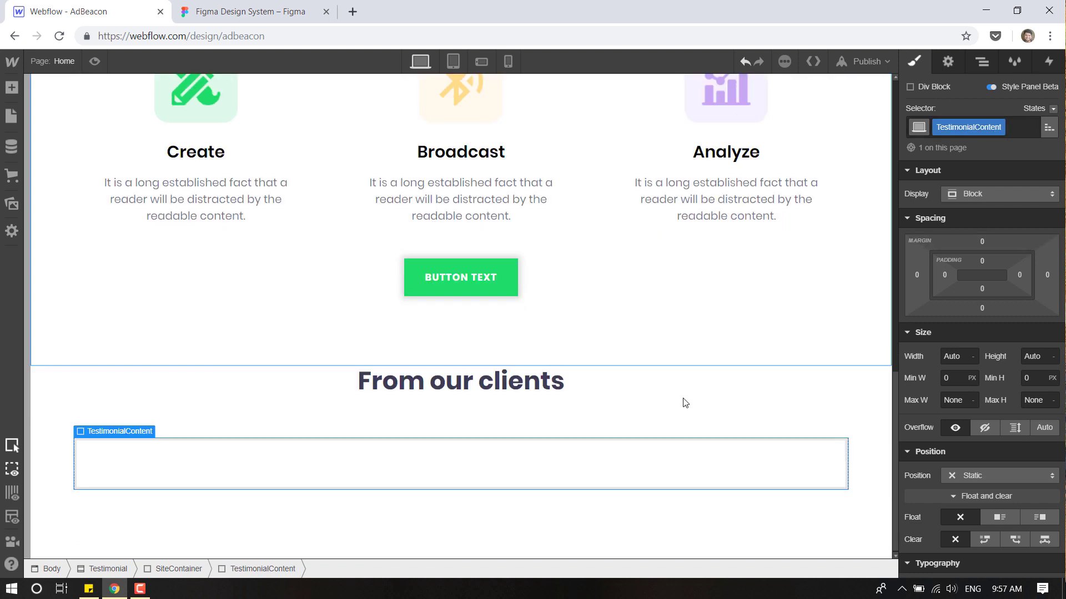
pyautogui.click(982, 61)
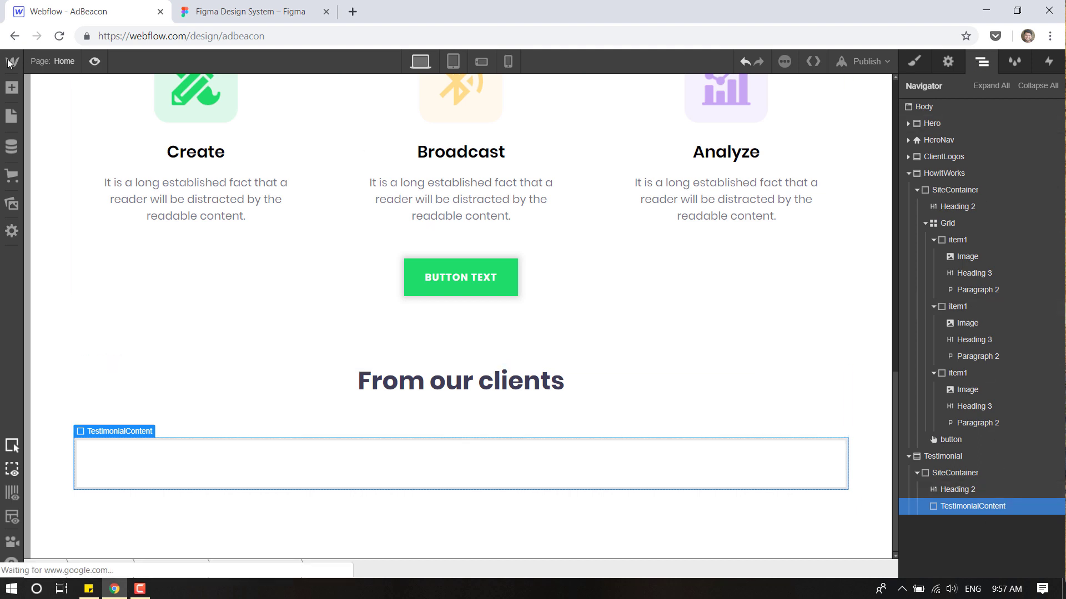
# Insert the green quote-mark image from Assets into TestimonialContent.
pyautogui.moveTo(11, 205)
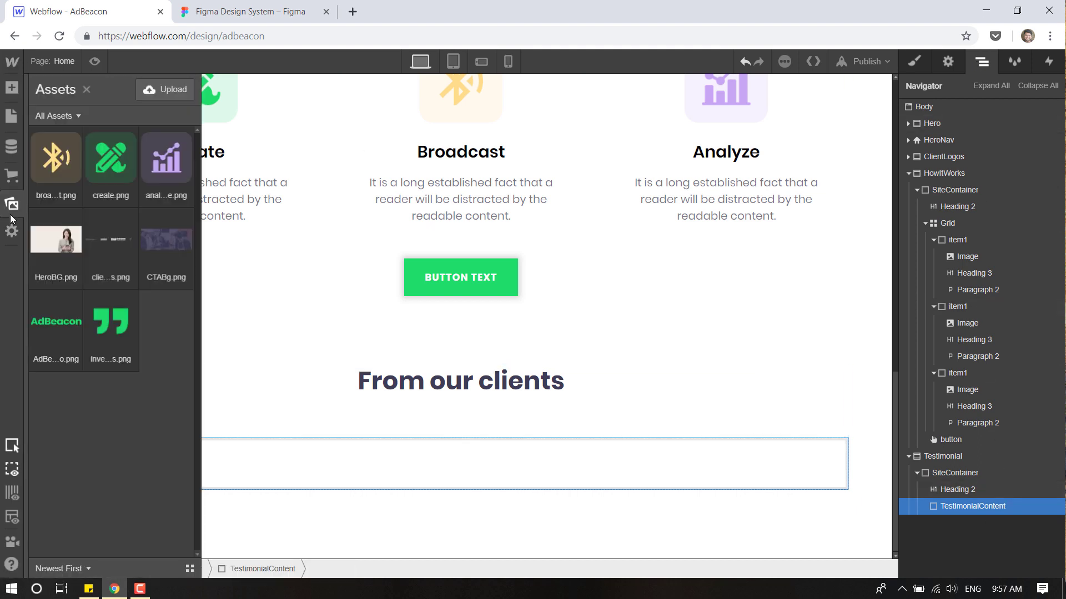
pyautogui.moveTo(125, 327); pyautogui.dragTo(982, 524)
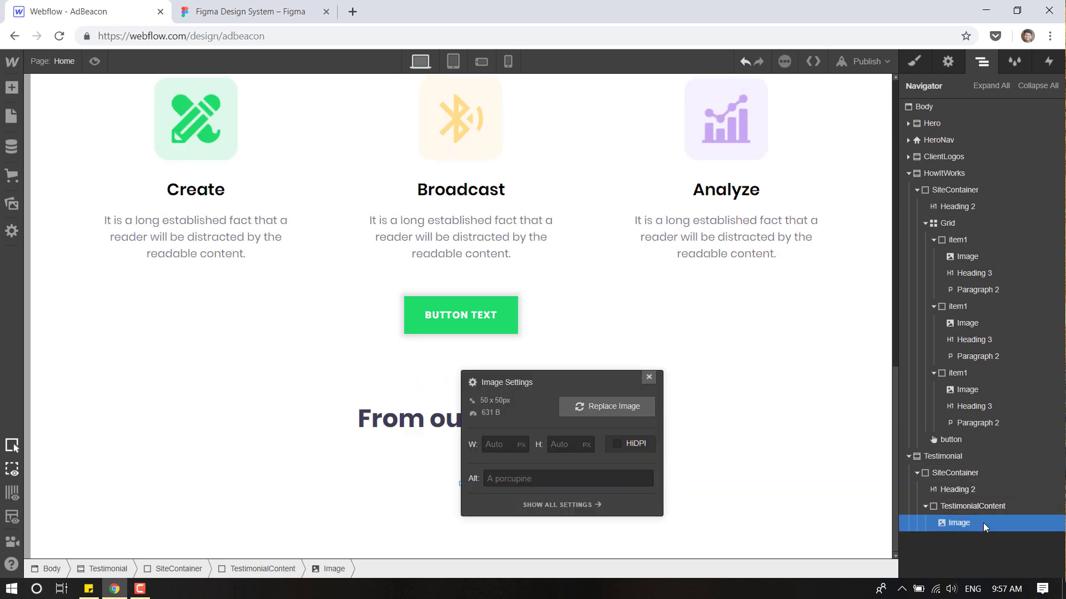
pyautogui.click(647, 359)
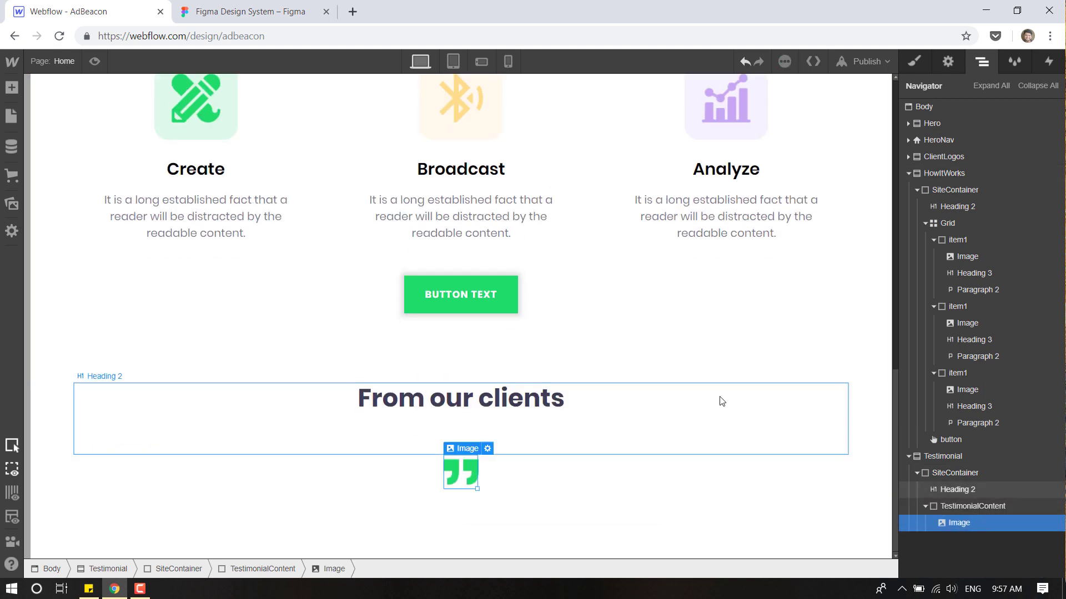
# Add a placeholder Paragraph beneath the quote image, checking the Figma layout.
pyautogui.click(231, 11)
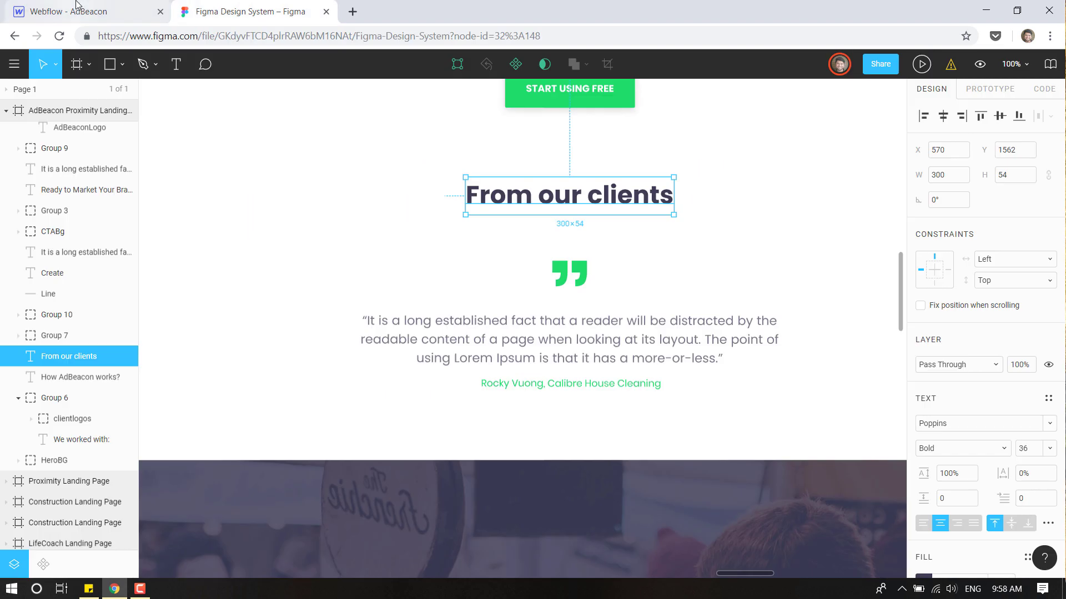
pyautogui.click(77, 7)
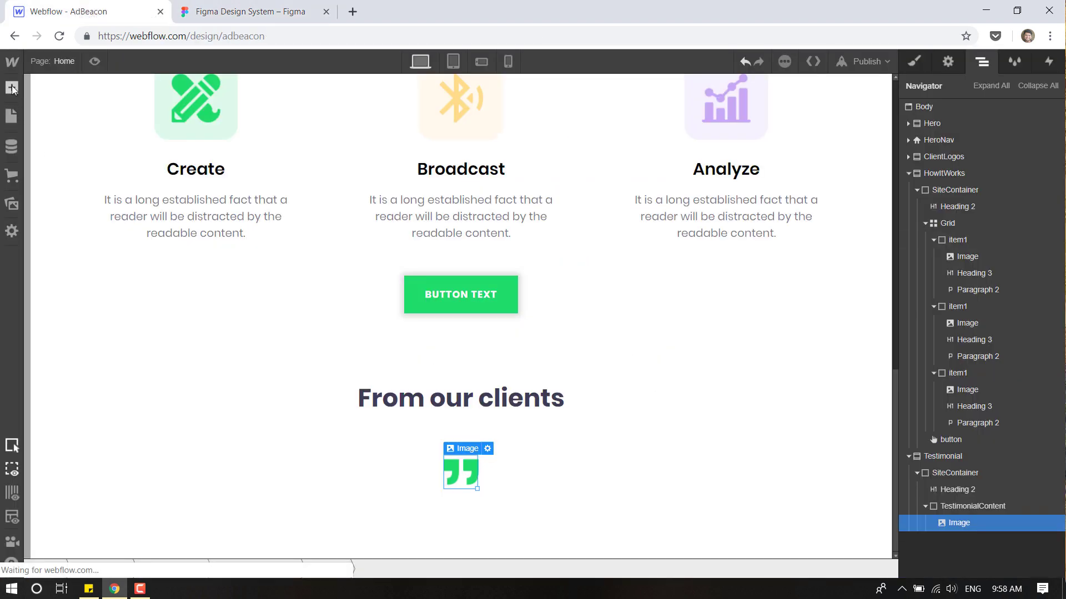
pyautogui.click(246, 7)
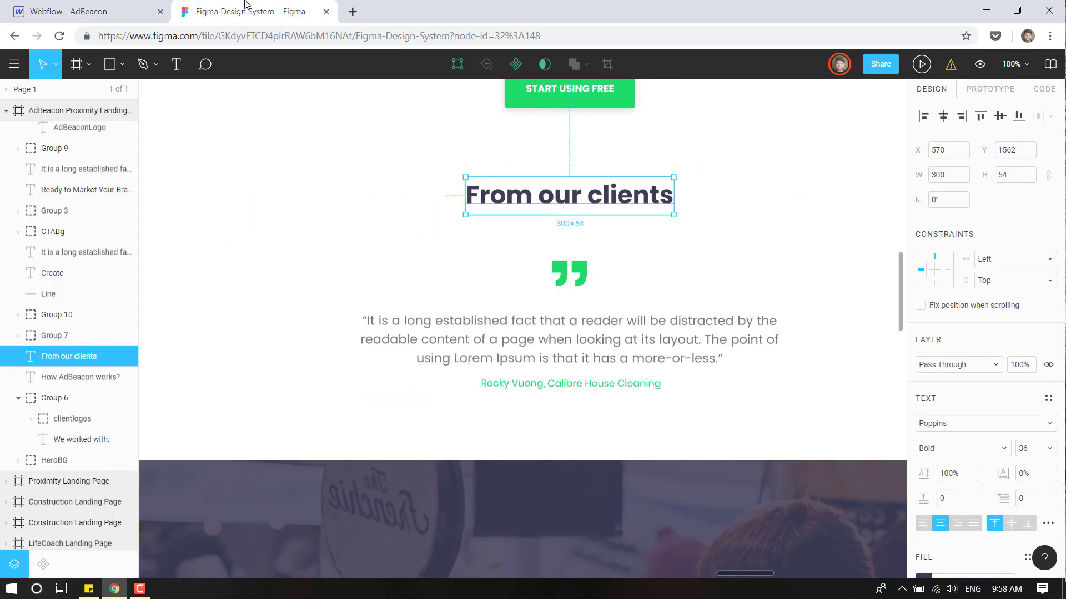
pyautogui.click(94, 6)
pyautogui.click(13, 87)
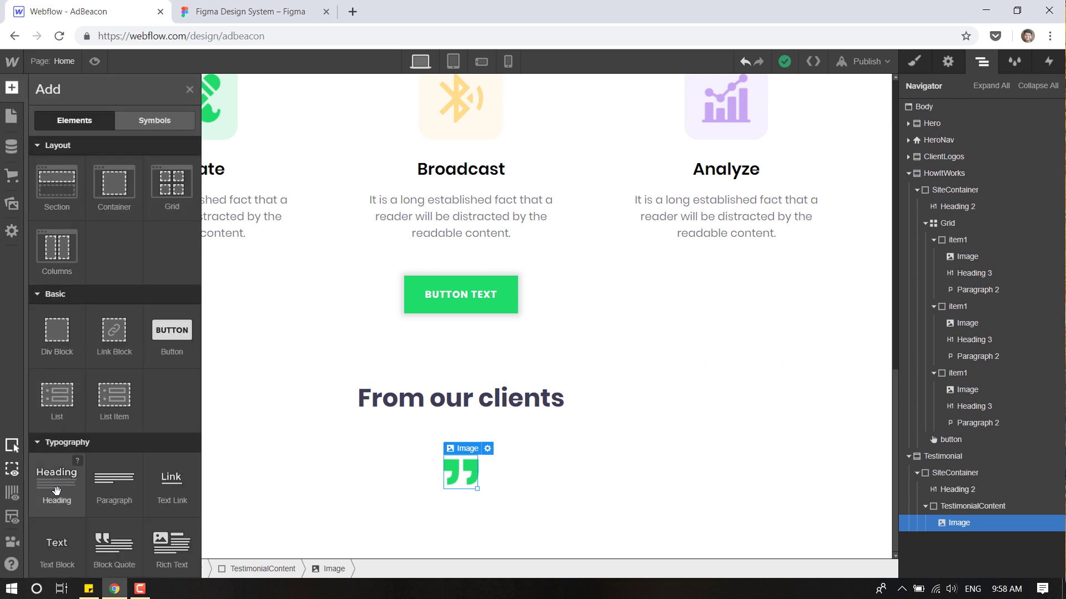
pyautogui.moveTo(113, 483); pyautogui.dragTo(974, 548)
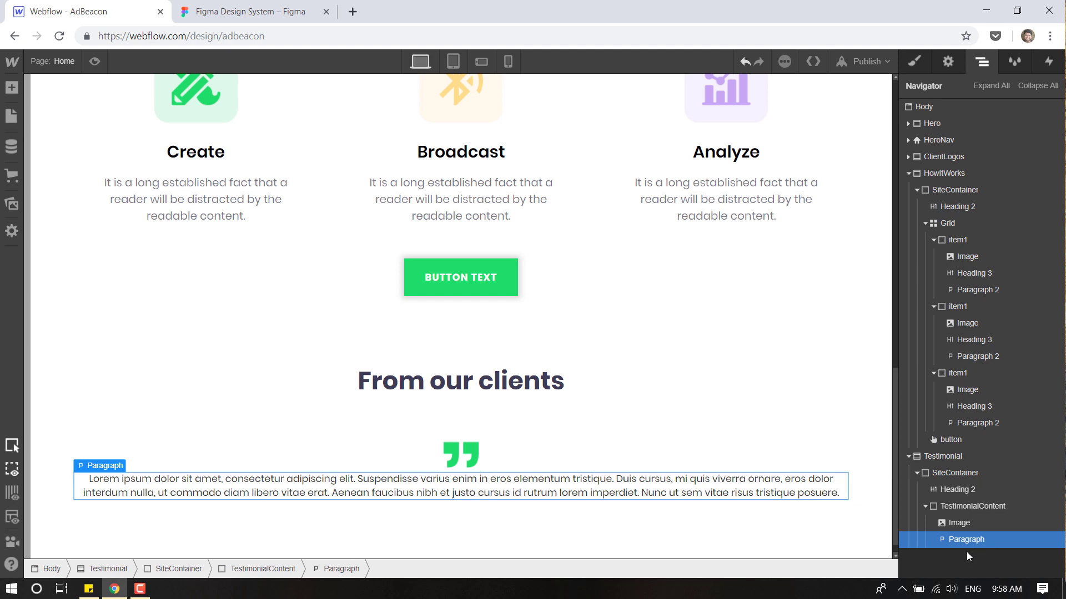
pyautogui.click(253, 11)
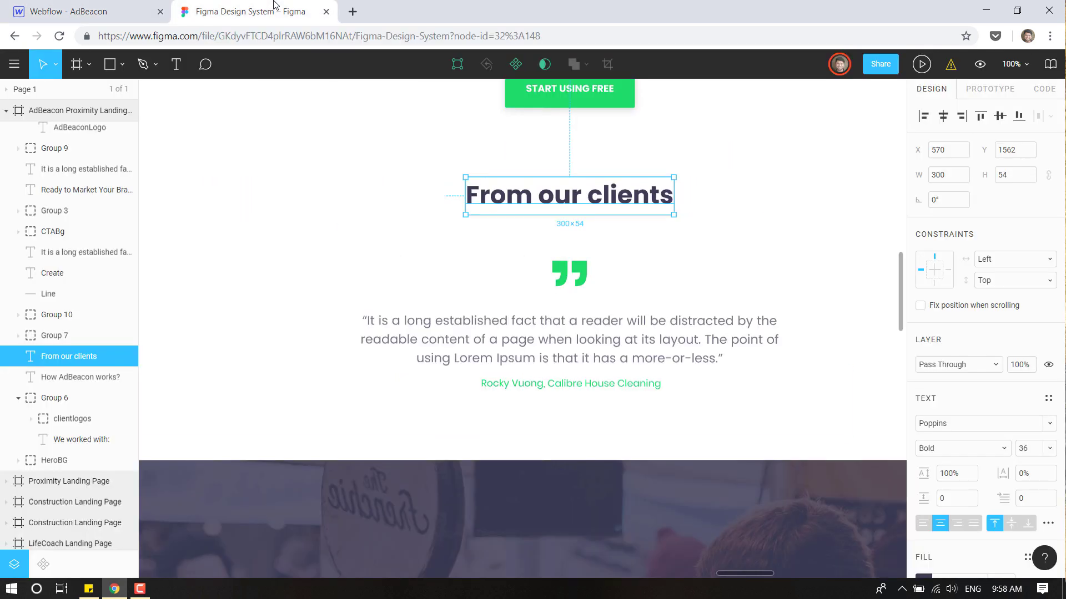
pyautogui.click(745, 327)
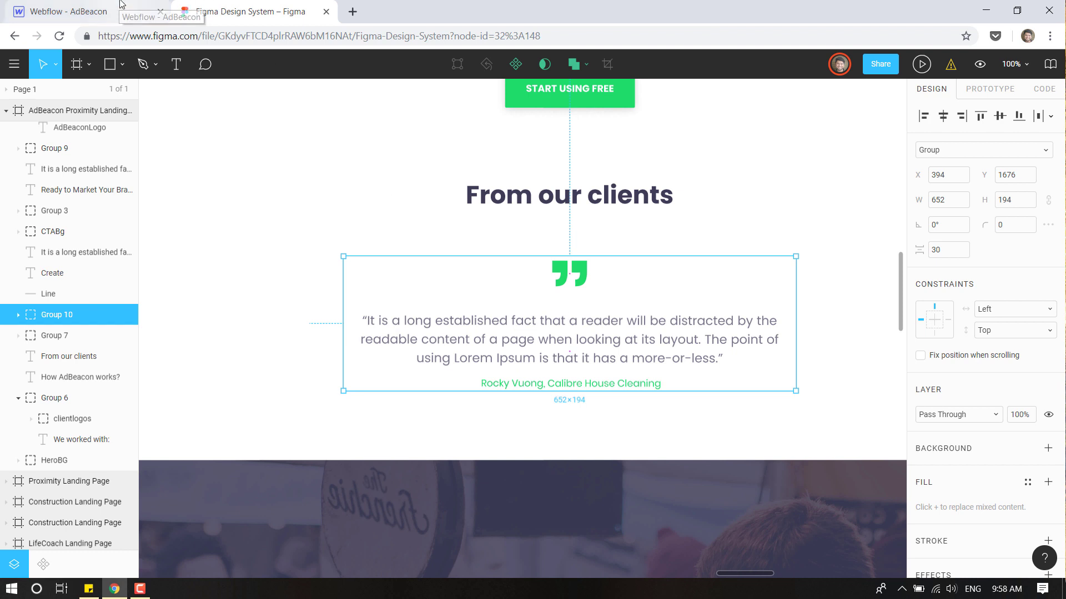
pyautogui.doubleClick(585, 340)
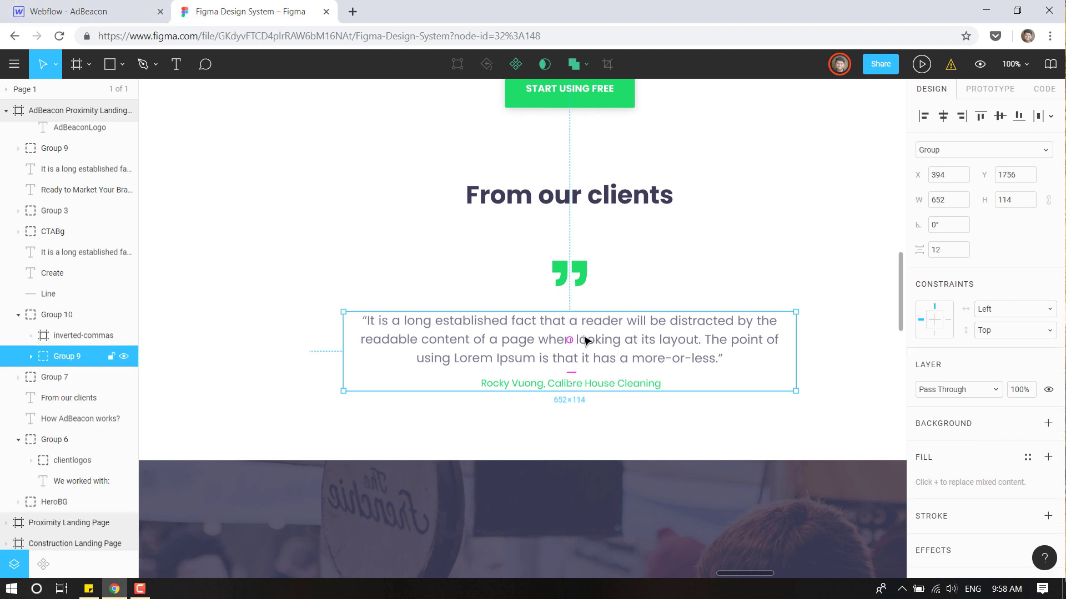
pyautogui.hotkey('ctrl', 'Tab')
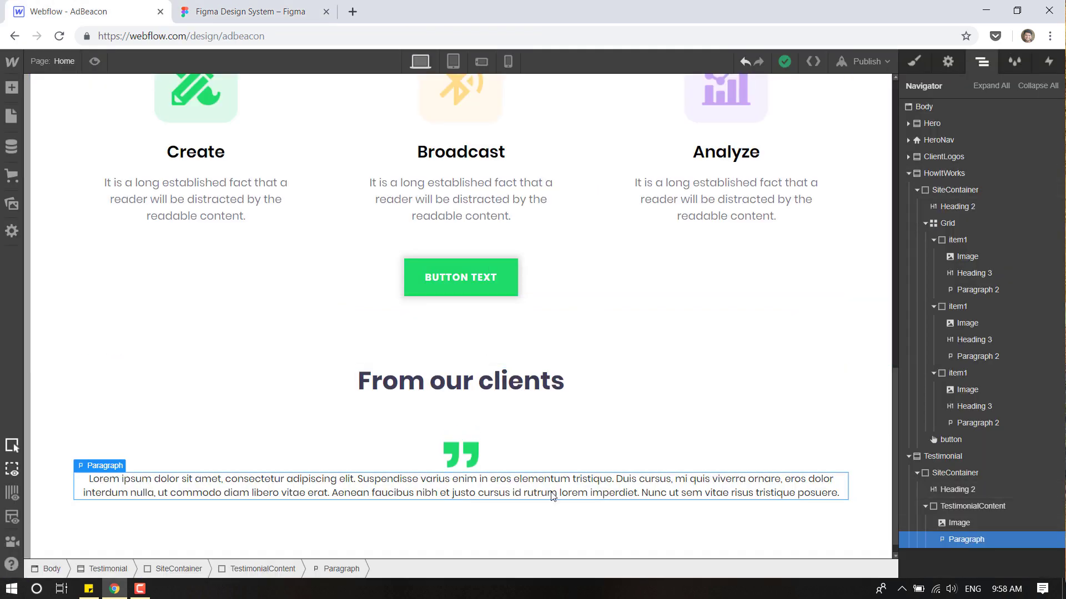
pyautogui.click(913, 62)
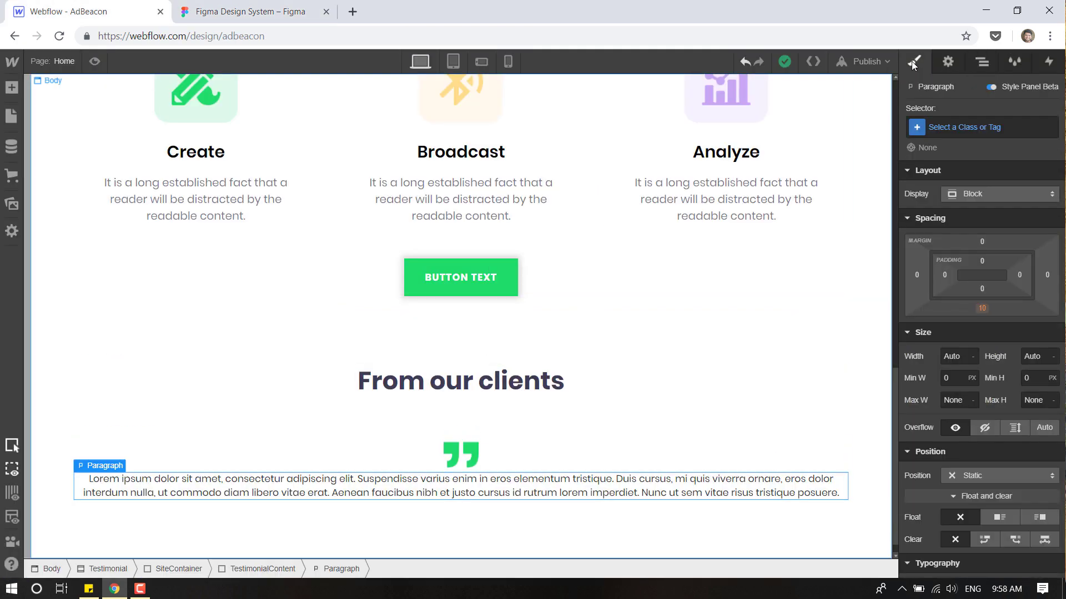
pyautogui.click(961, 124)
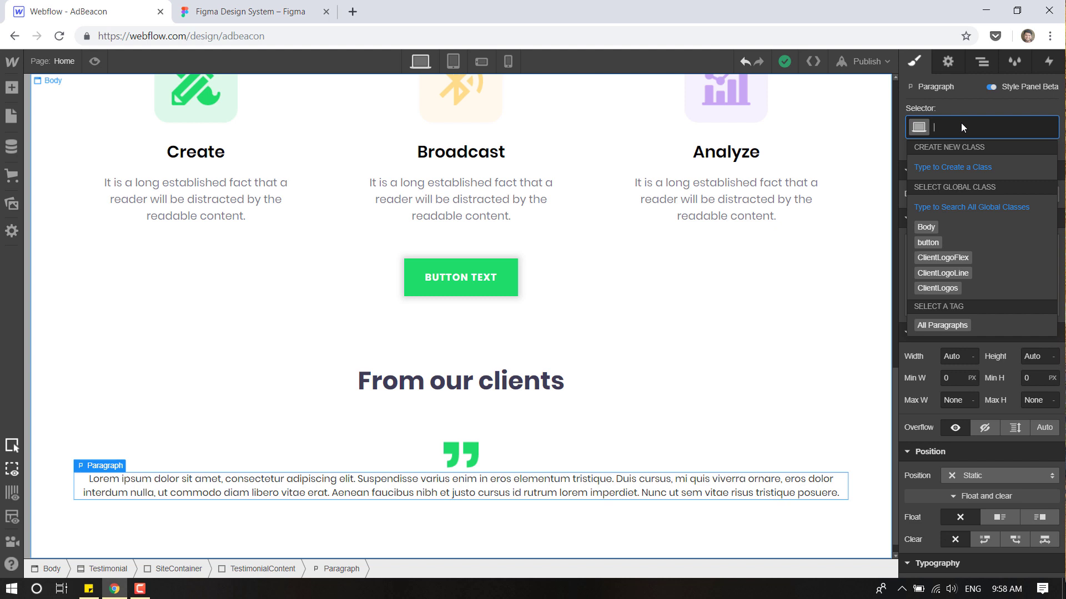
pyautogui.write('Testi')
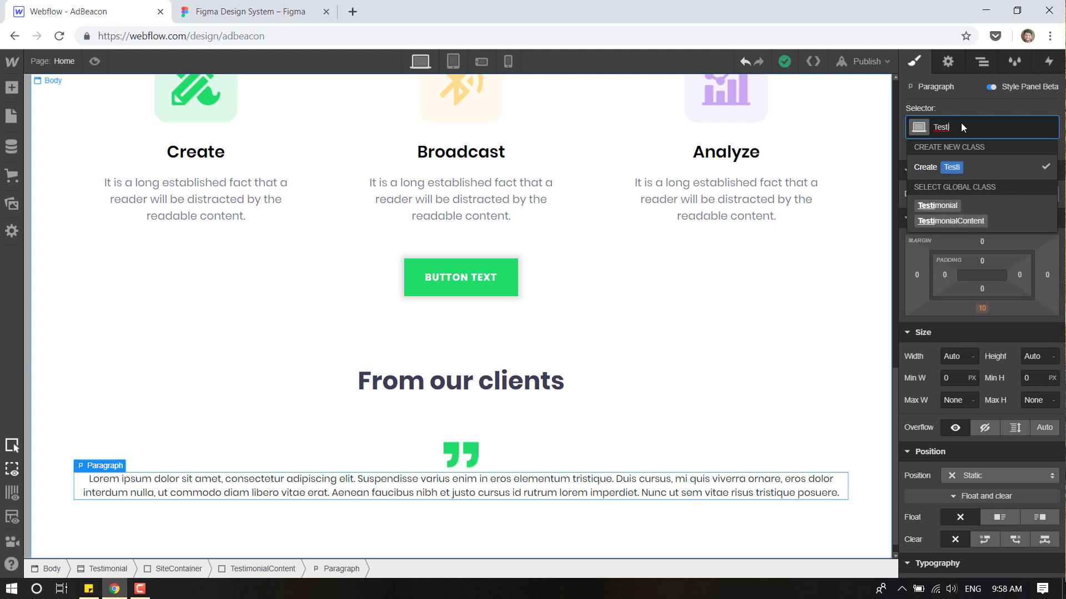
pyautogui.write('monialParagrapj')
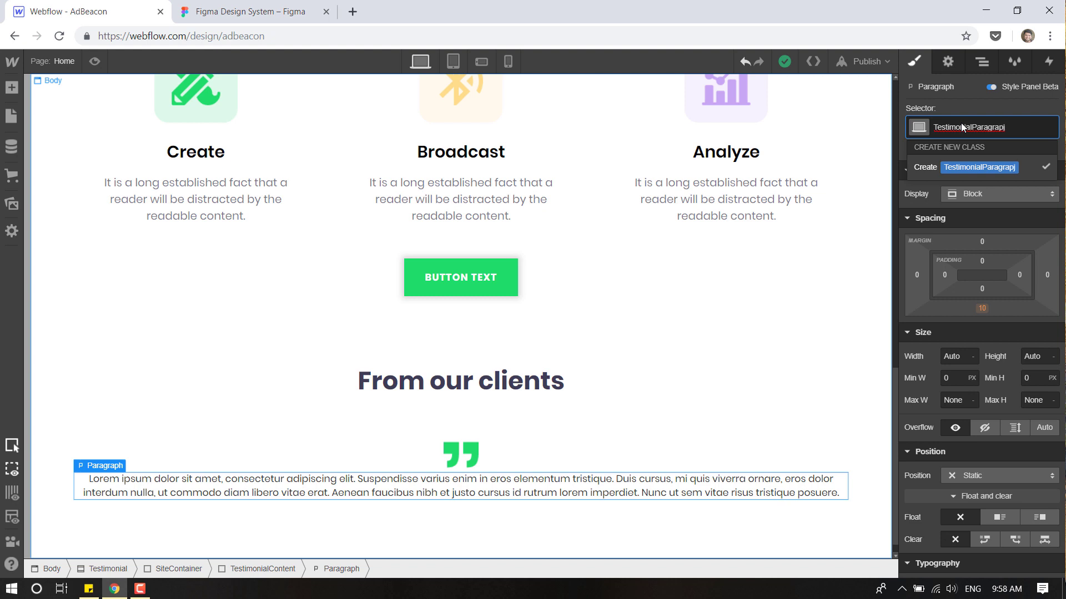
pyautogui.press('BackSpace')
pyautogui.write('h')
pyautogui.press('Return')
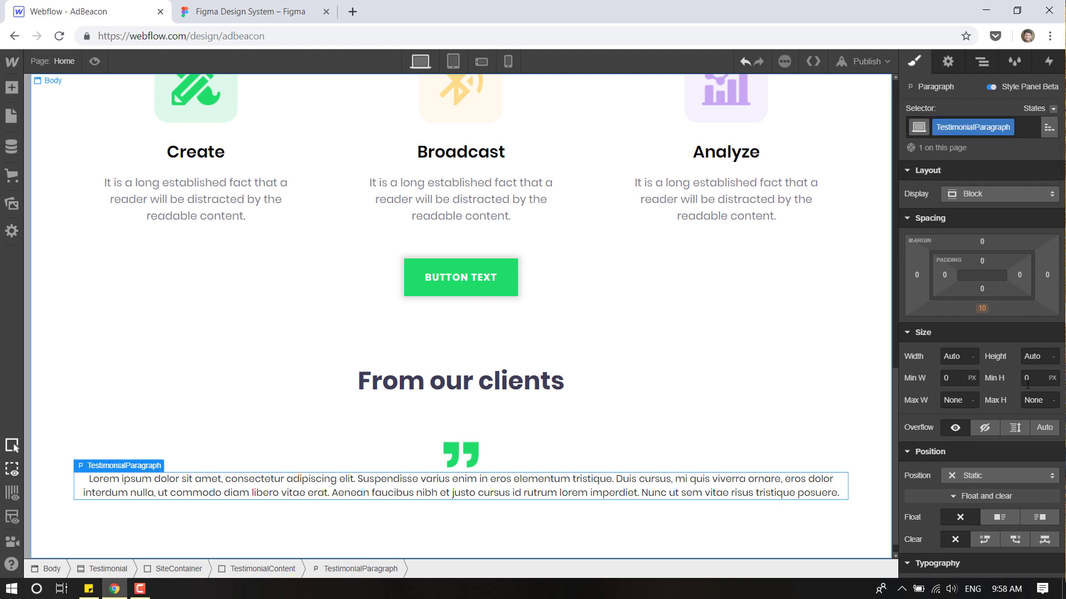
pyautogui.click(966, 399)
pyautogui.write('652')
pyautogui.press('Return')
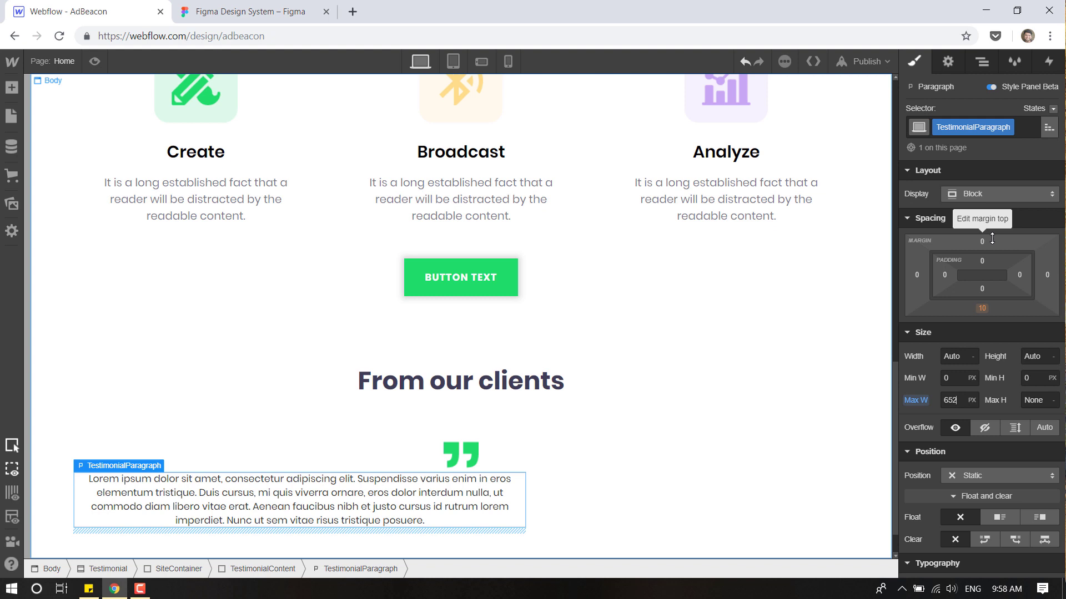
pyautogui.scroll(-3, 992, 239)
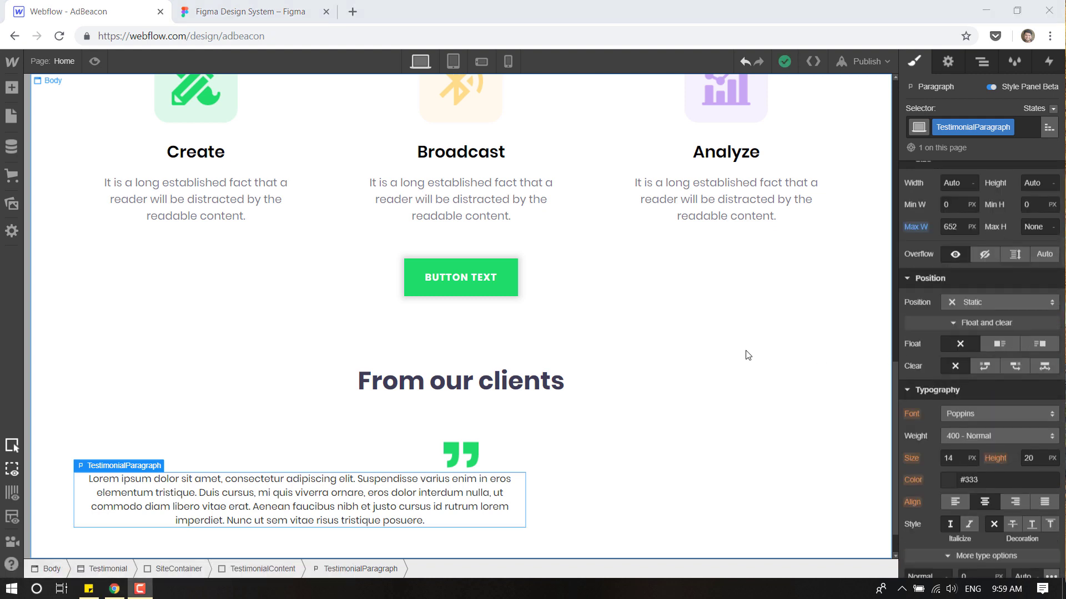
pyautogui.scroll(-1, 688, 414)
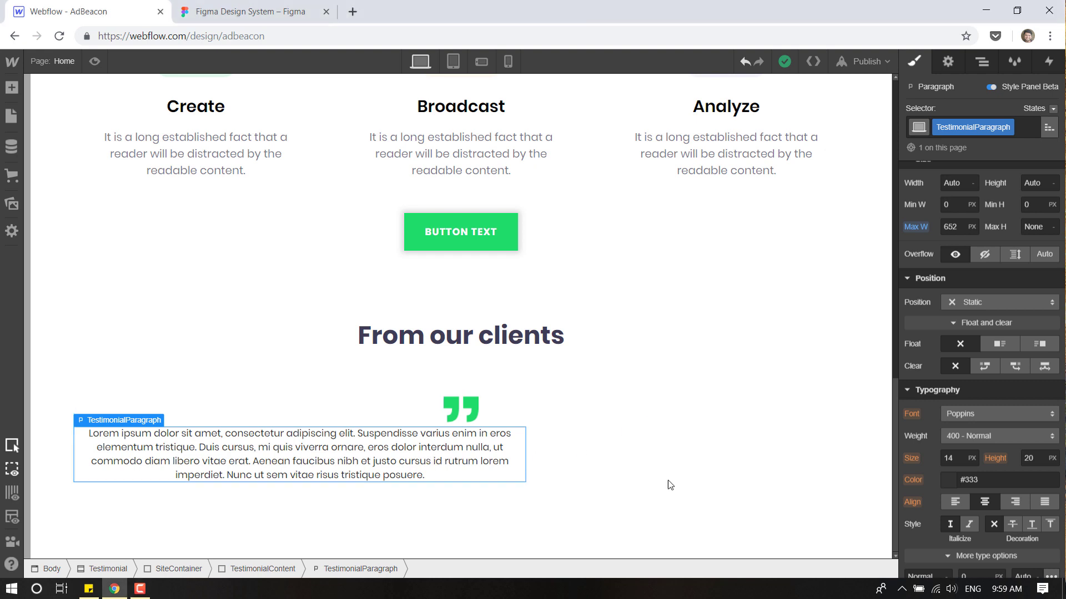
pyautogui.scroll(-4, 954, 467)
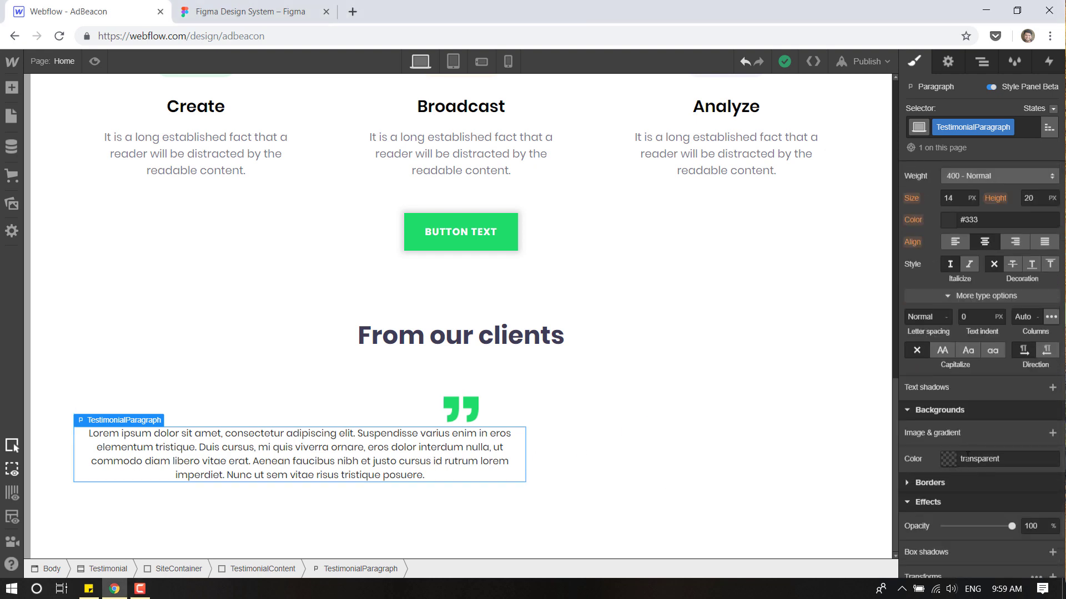
pyautogui.scroll(1, 957, 466)
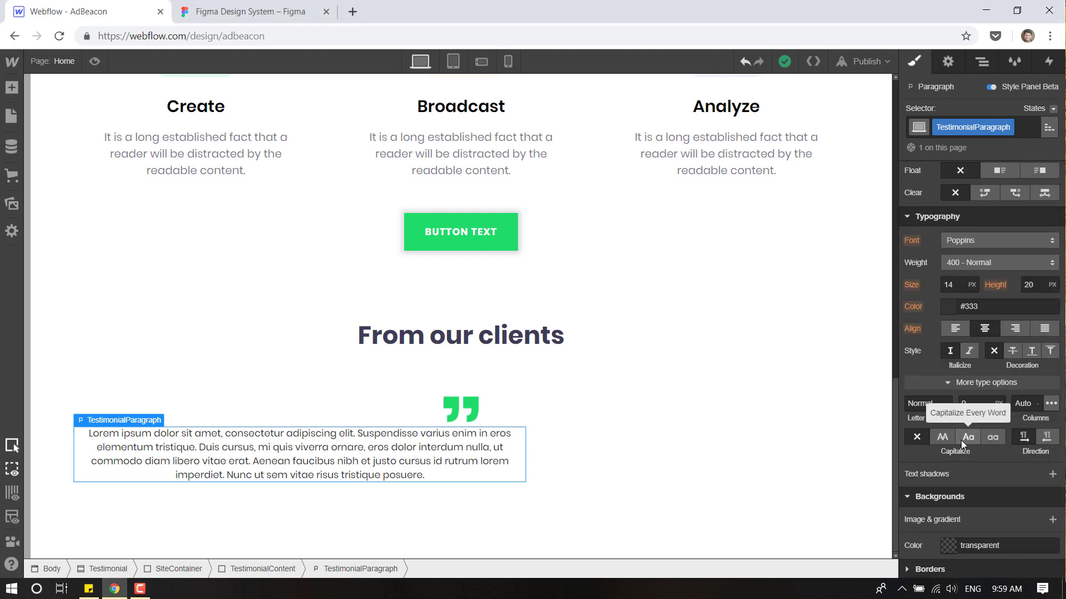
# Set TestimonialContent to Display Flex, vertical direction, centre alignment.
pyautogui.click(981, 66)
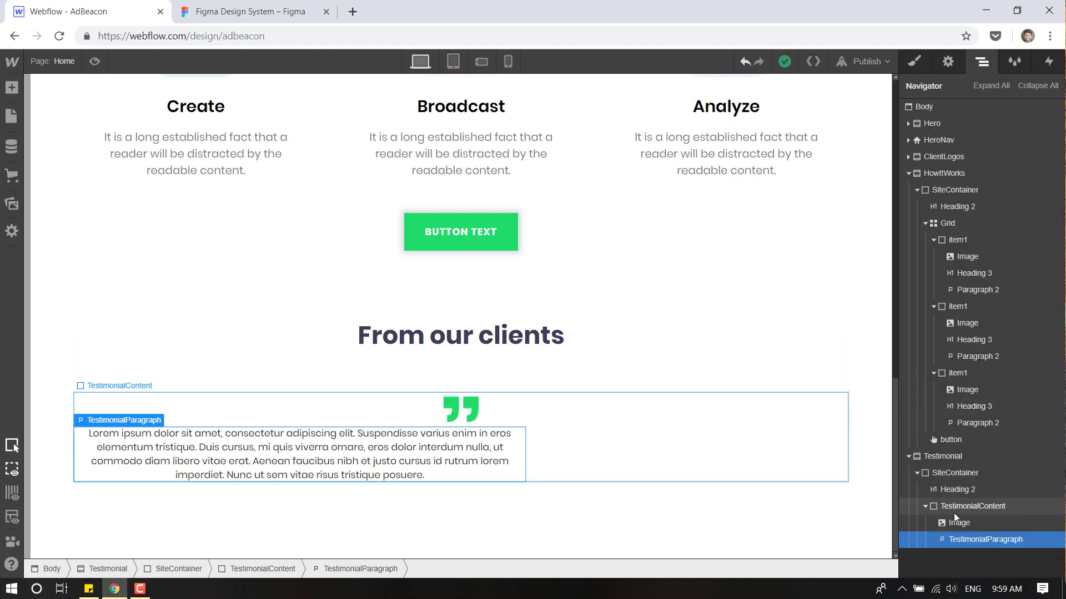
pyautogui.click(970, 512)
pyautogui.click(912, 62)
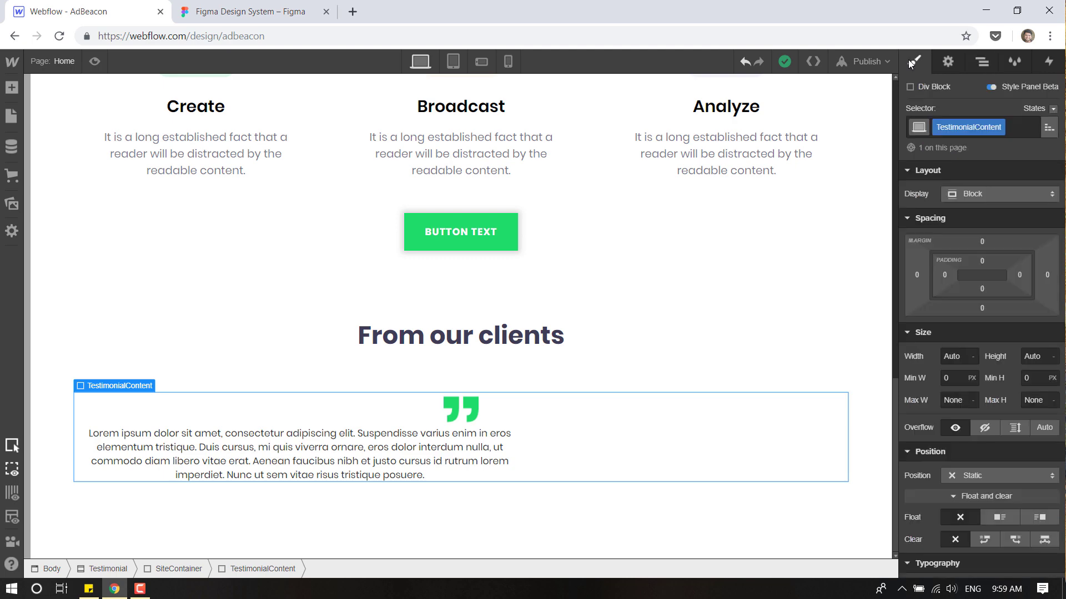
pyautogui.click(994, 192)
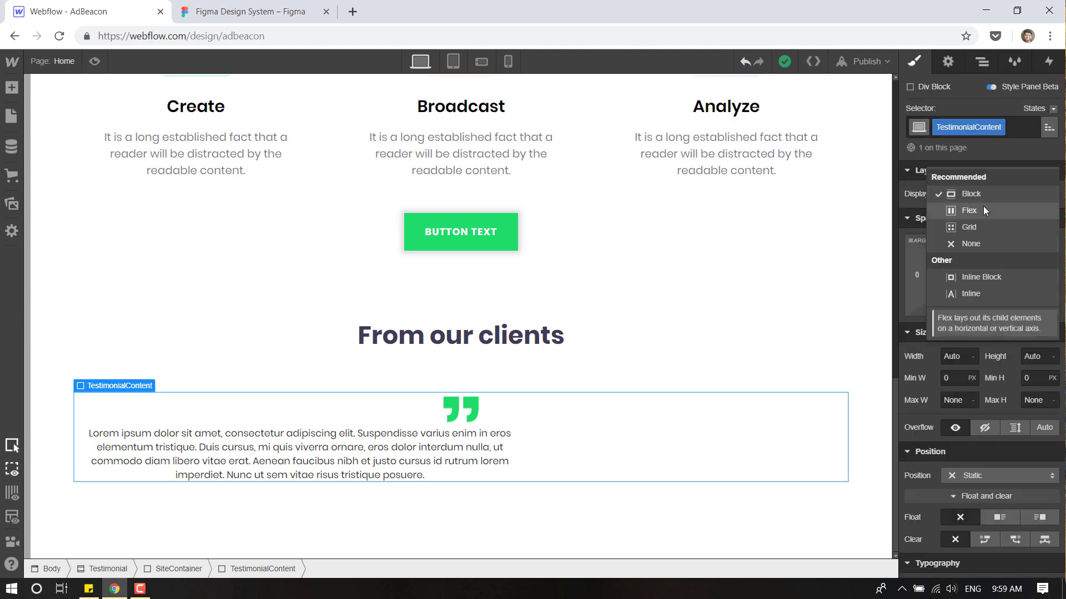
pyautogui.click(984, 205)
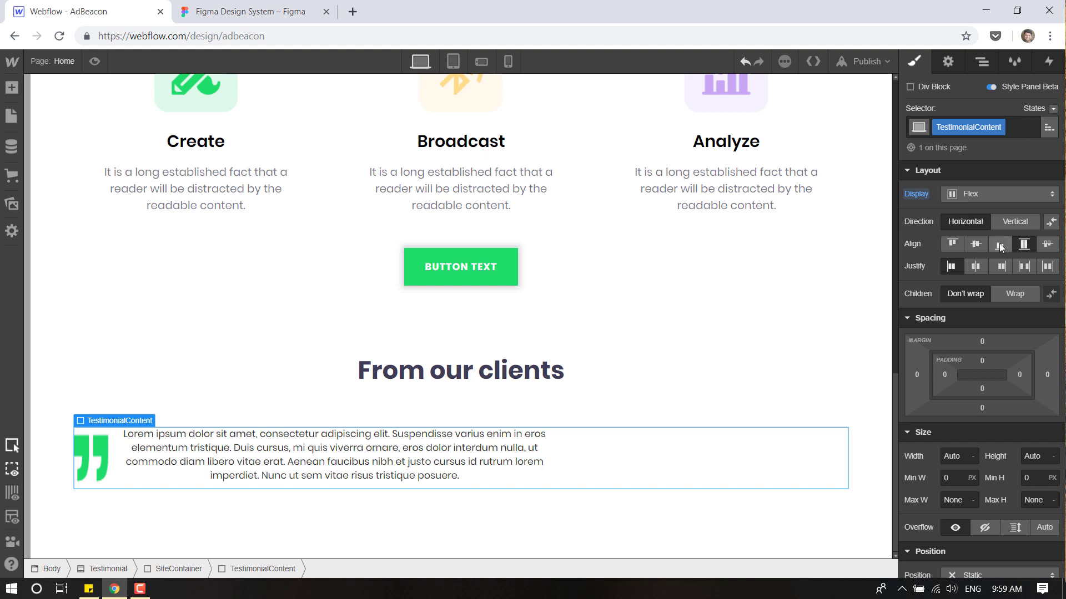
pyautogui.click(1015, 222)
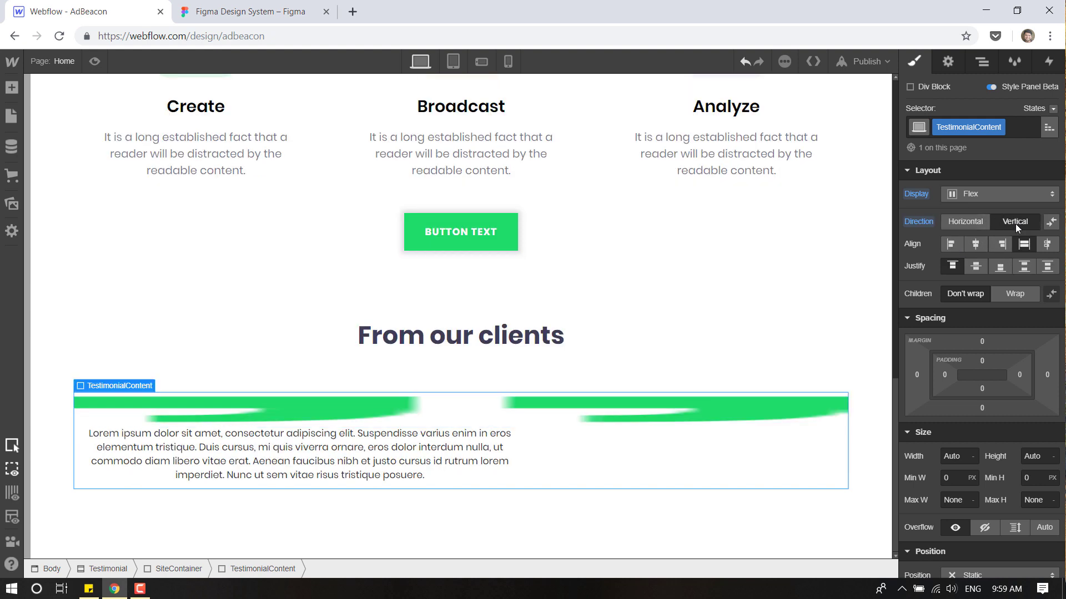
pyautogui.click(977, 245)
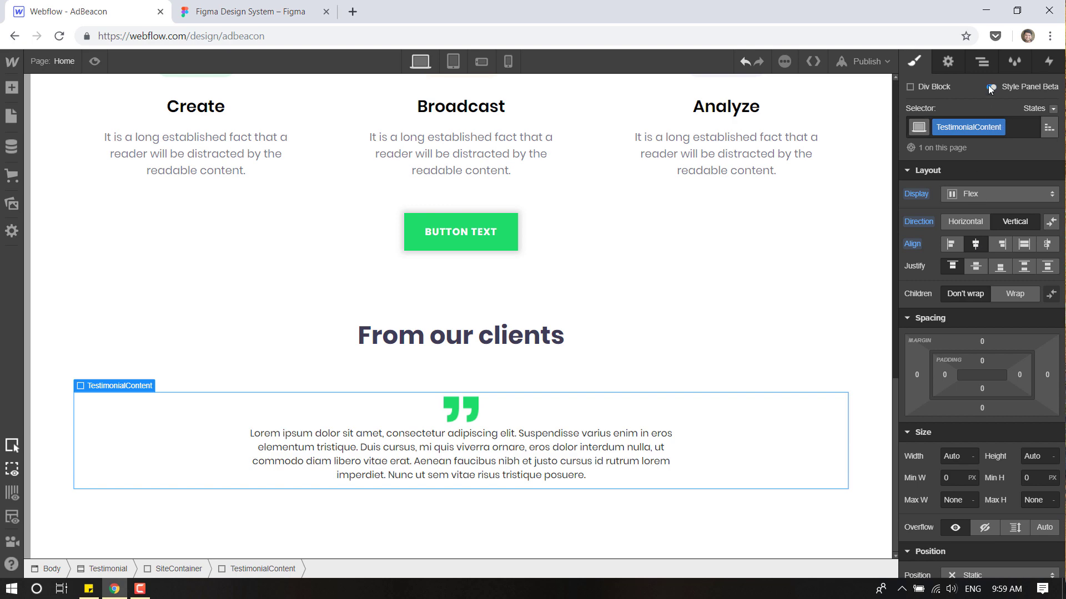
# Give the TestimonialParagraph 30 px of top padding.
pyautogui.click(981, 61)
pyautogui.click(969, 537)
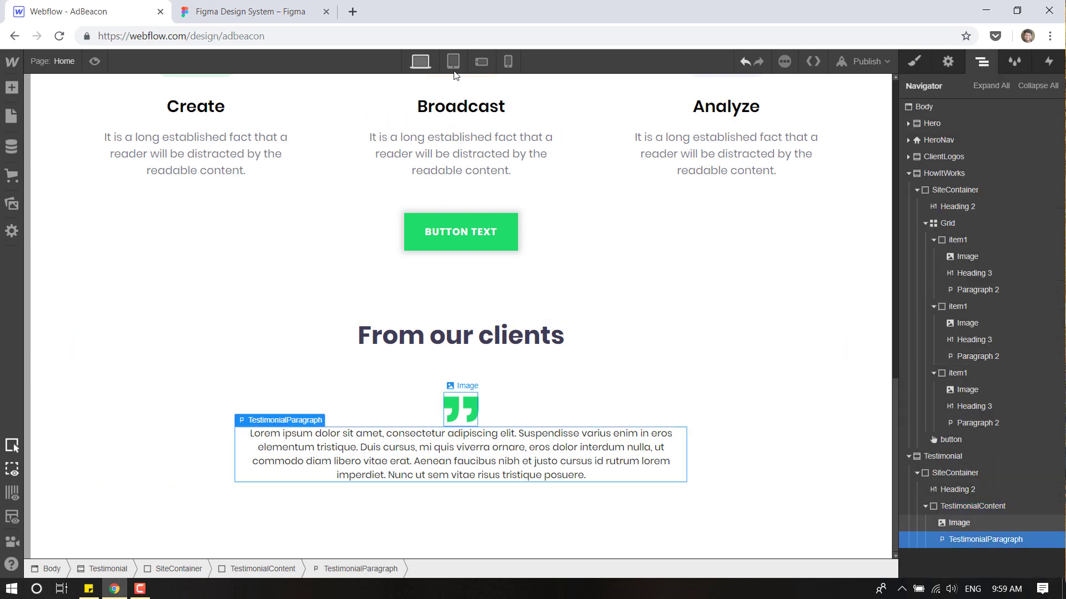
pyautogui.click(250, 11)
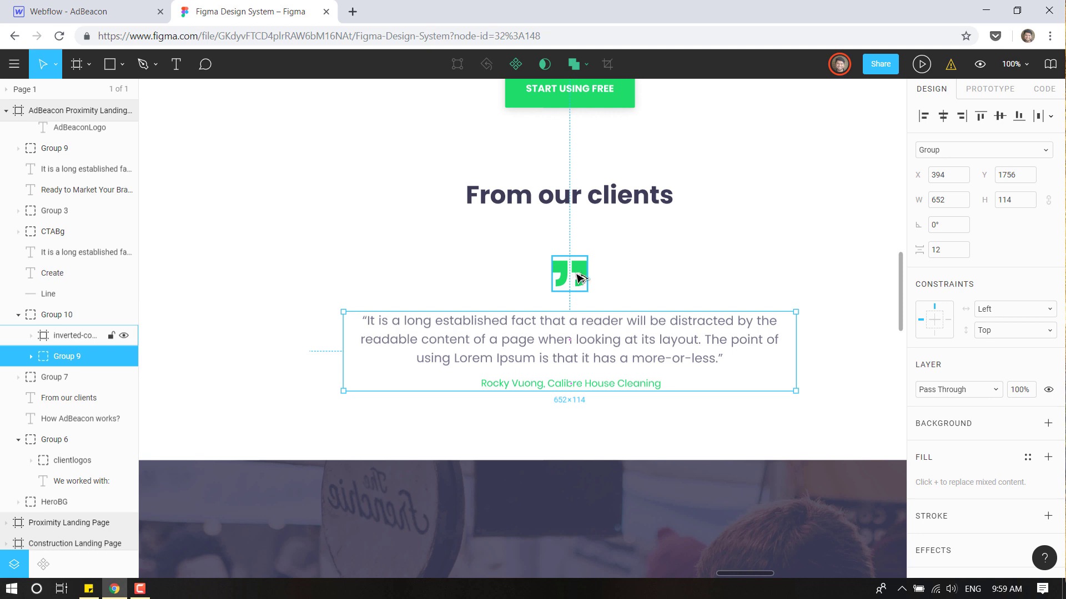
pyautogui.click(155, 21)
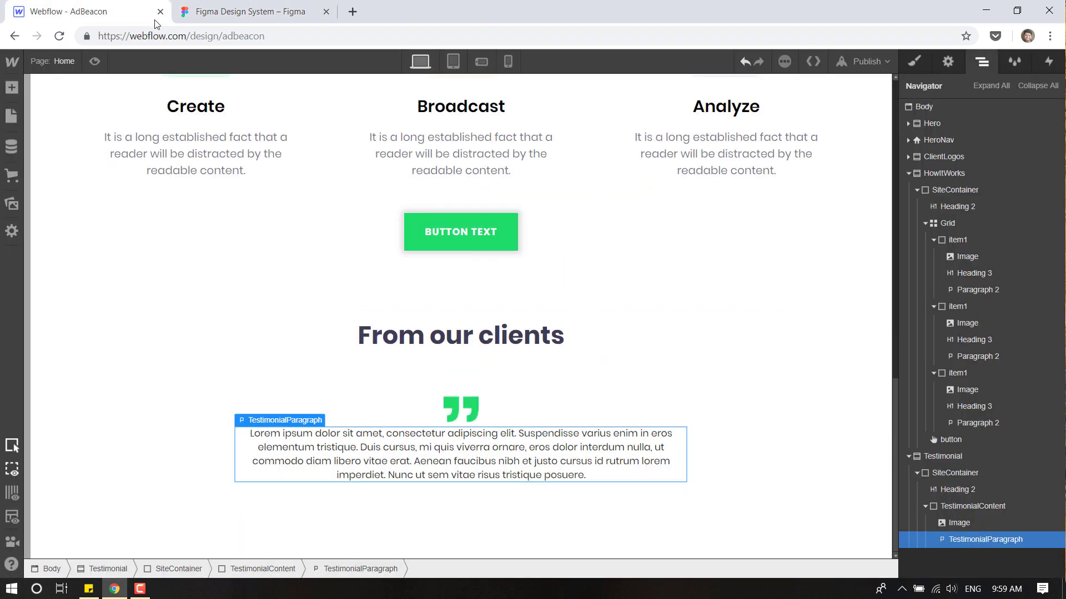
pyautogui.click(915, 61)
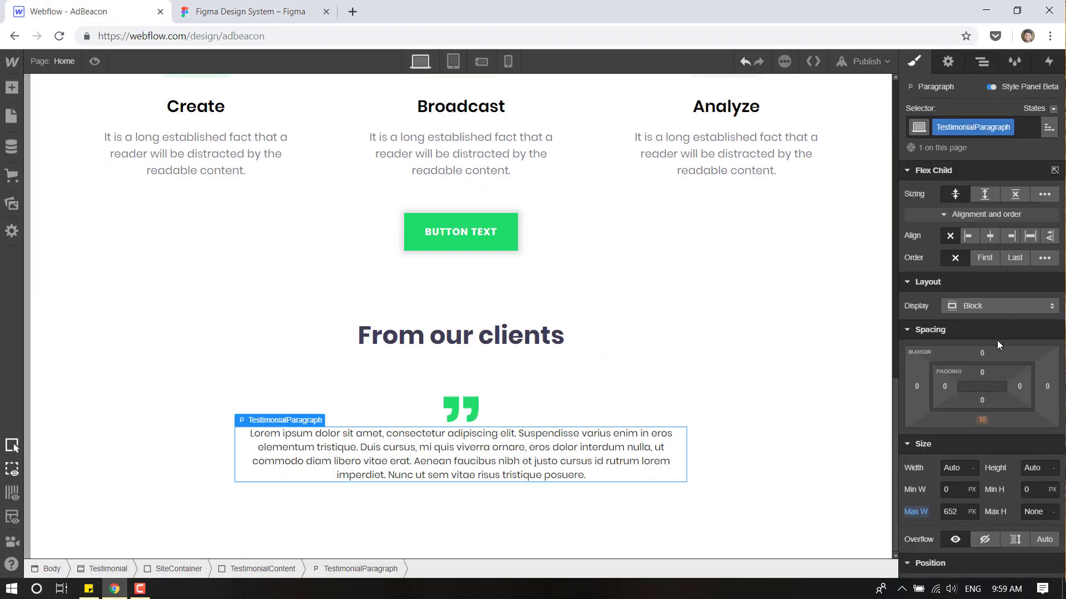
pyautogui.click(983, 372)
pyautogui.write('30')
pyautogui.press('Return')
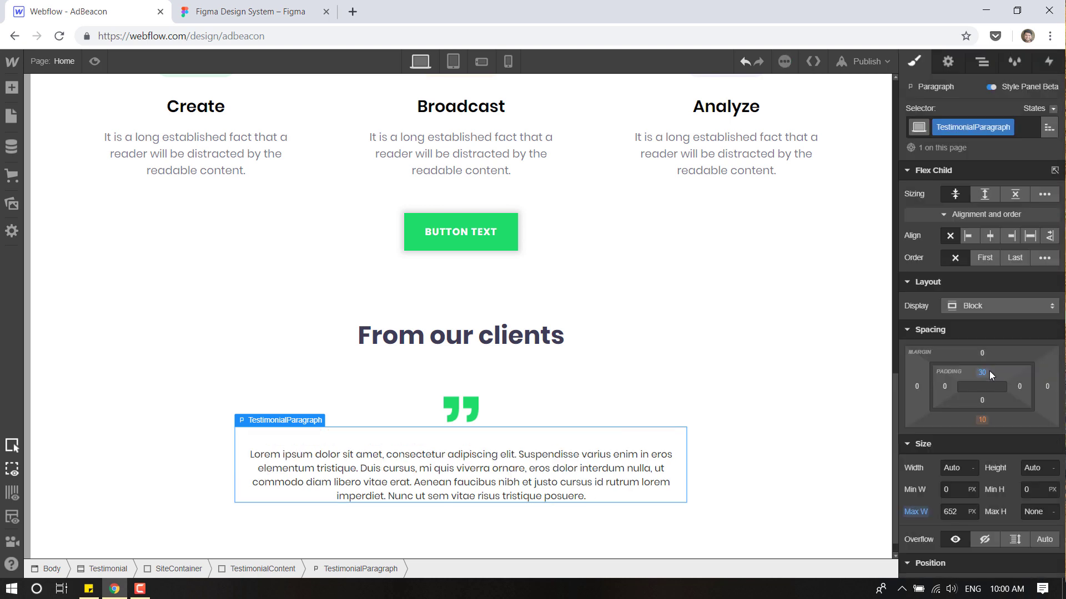
# Set the paragraph's bottom margin to 0, then check the quote's font settings in Figma.
pyautogui.click(980, 421)
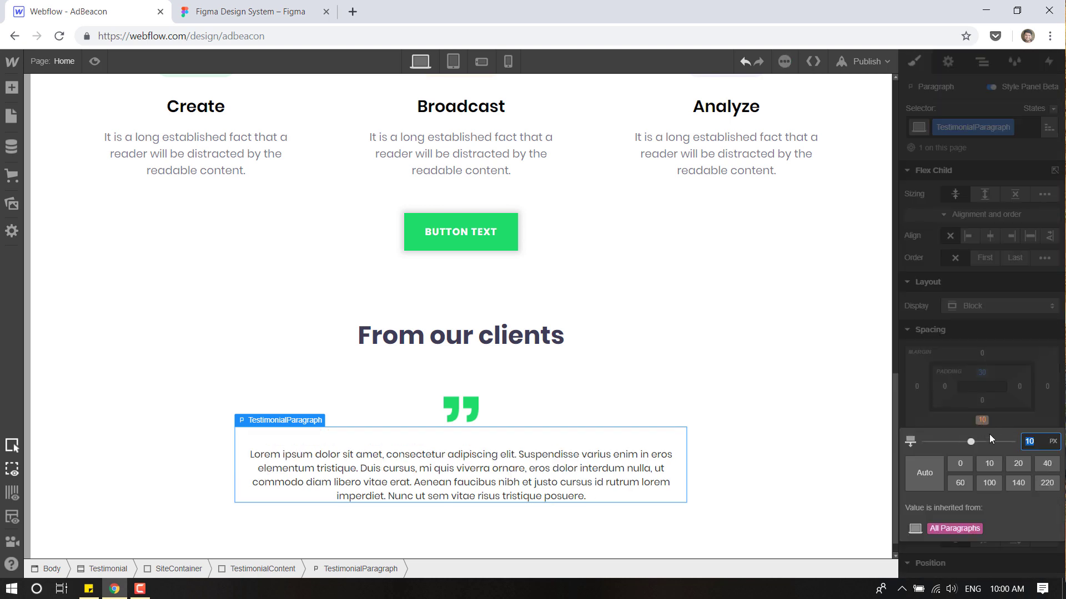
pyautogui.click(968, 465)
pyautogui.click(1017, 335)
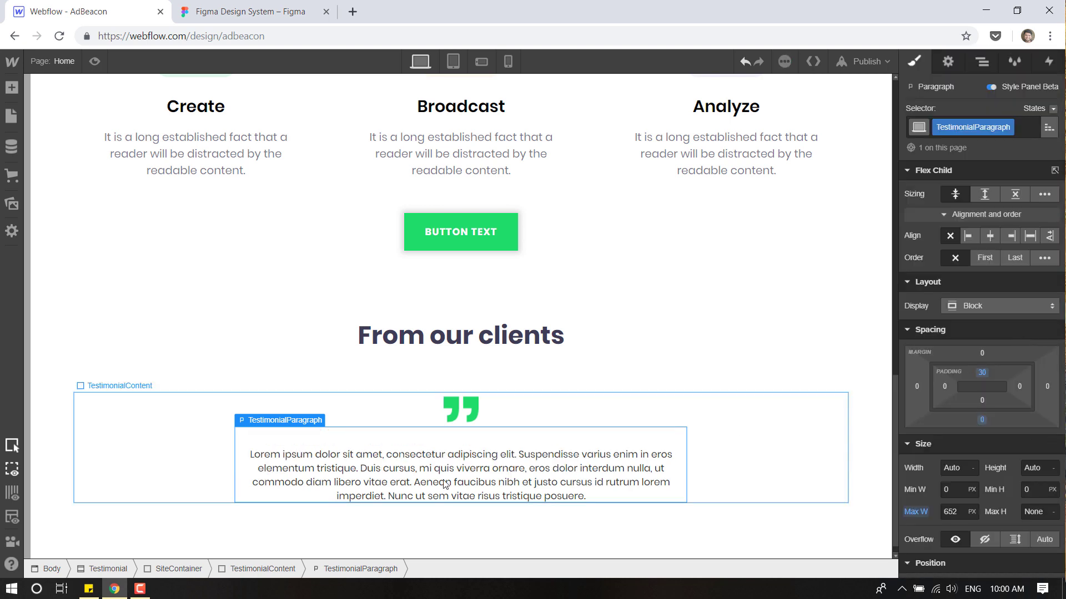
pyautogui.click(250, 11)
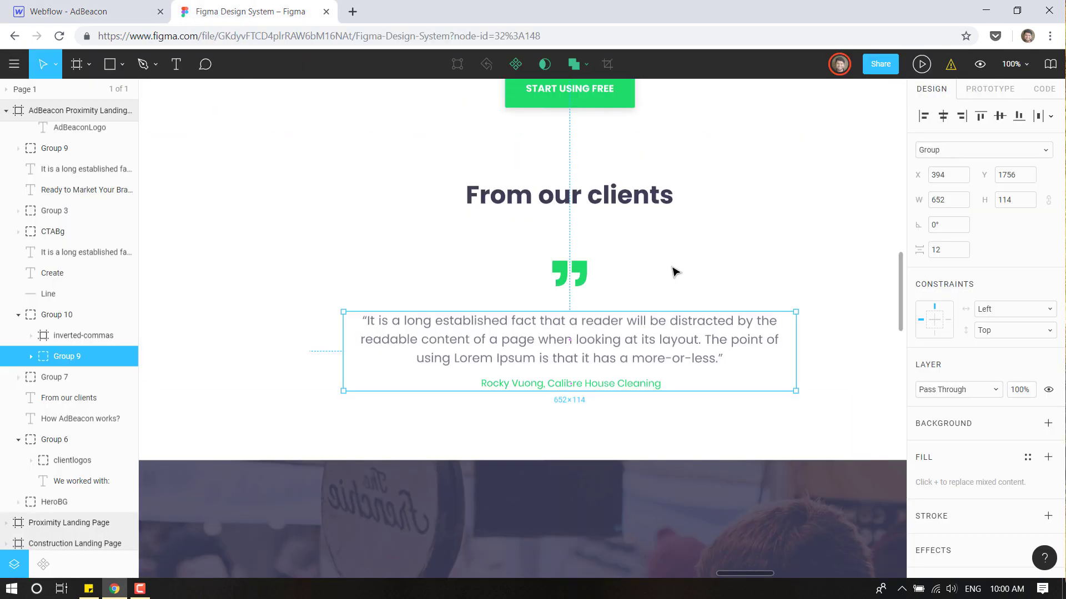
pyautogui.doubleClick(630, 353)
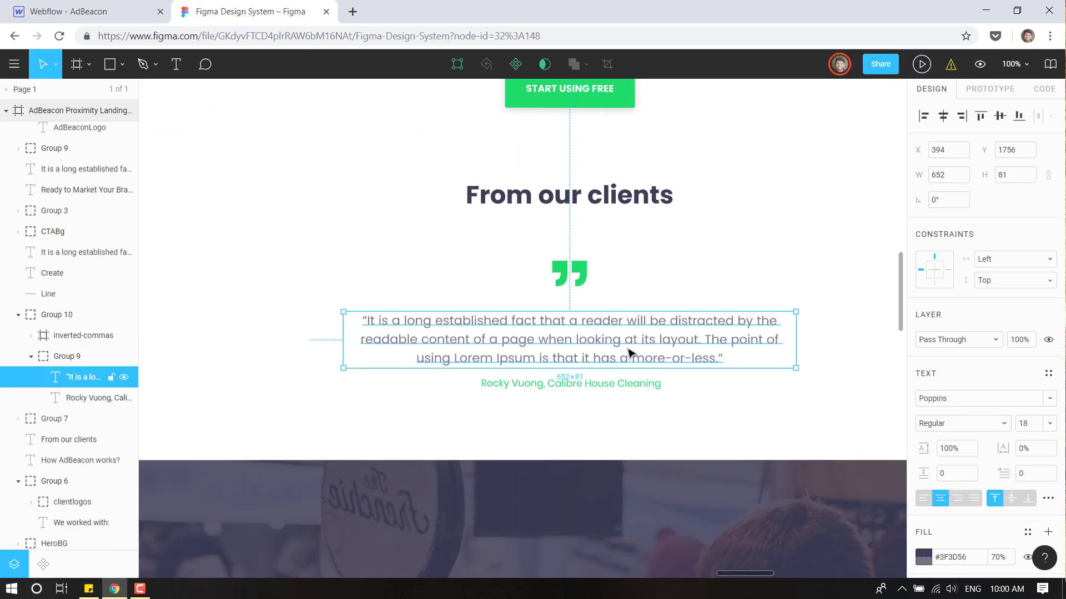
pyautogui.click(133, 12)
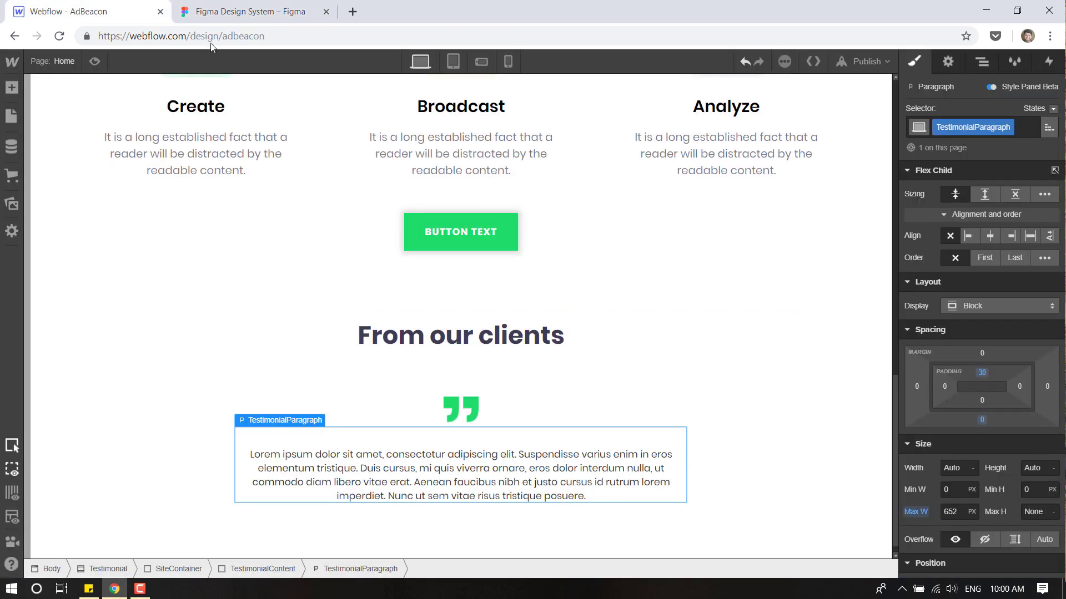
# Raise the paragraph's font size to 18 and colour it Dark Slate Blue.
pyautogui.scroll(-6, 978, 421)
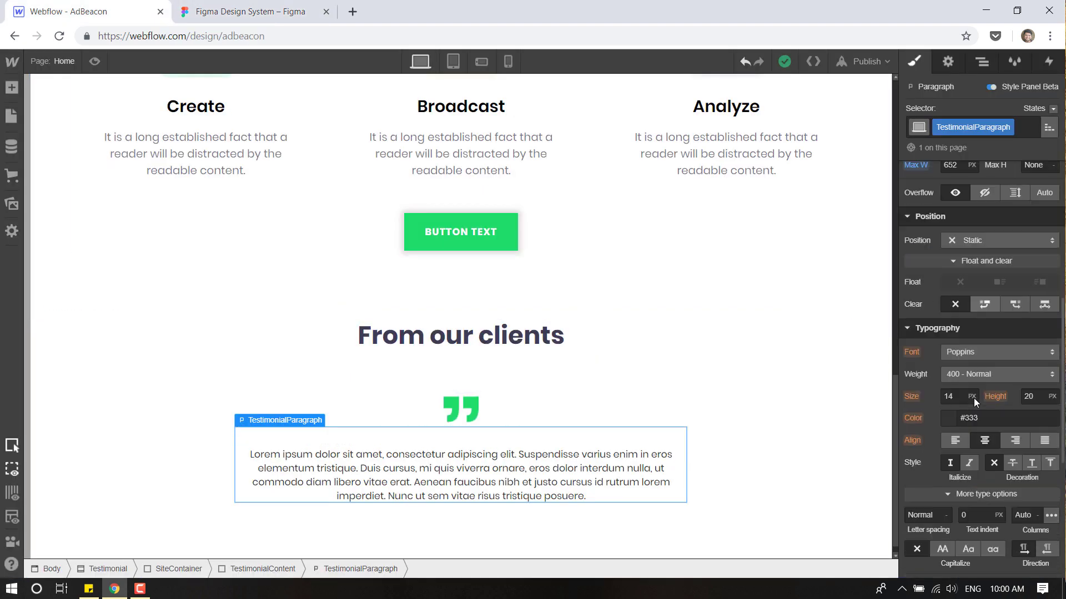
pyautogui.click(958, 399)
pyautogui.press('Up')
pyautogui.press('Up')
pyautogui.press('Up')
pyautogui.press('Up')
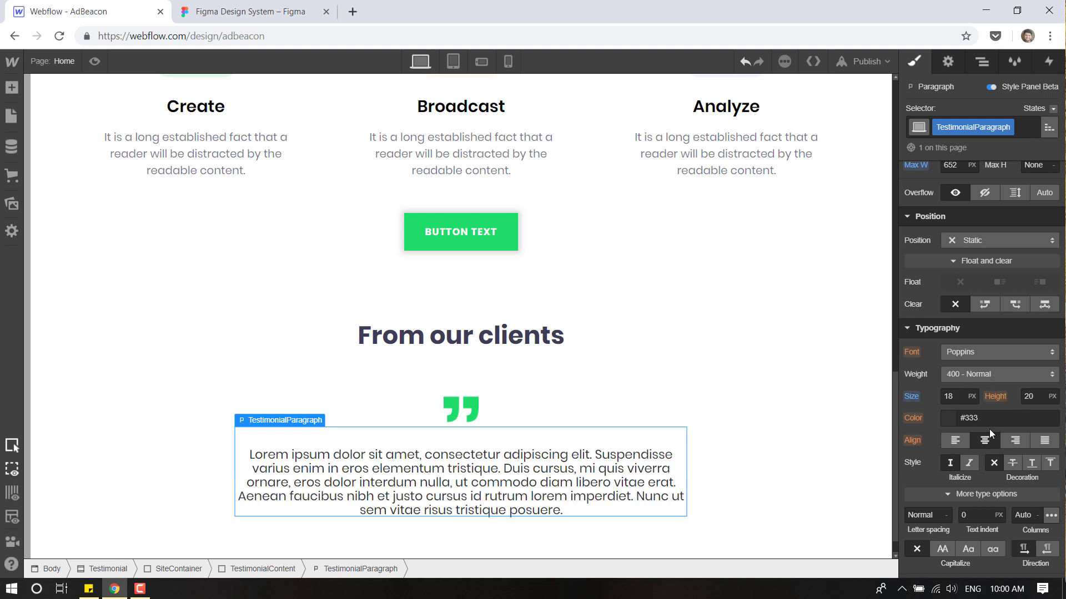
pyautogui.click(945, 421)
pyautogui.click(992, 364)
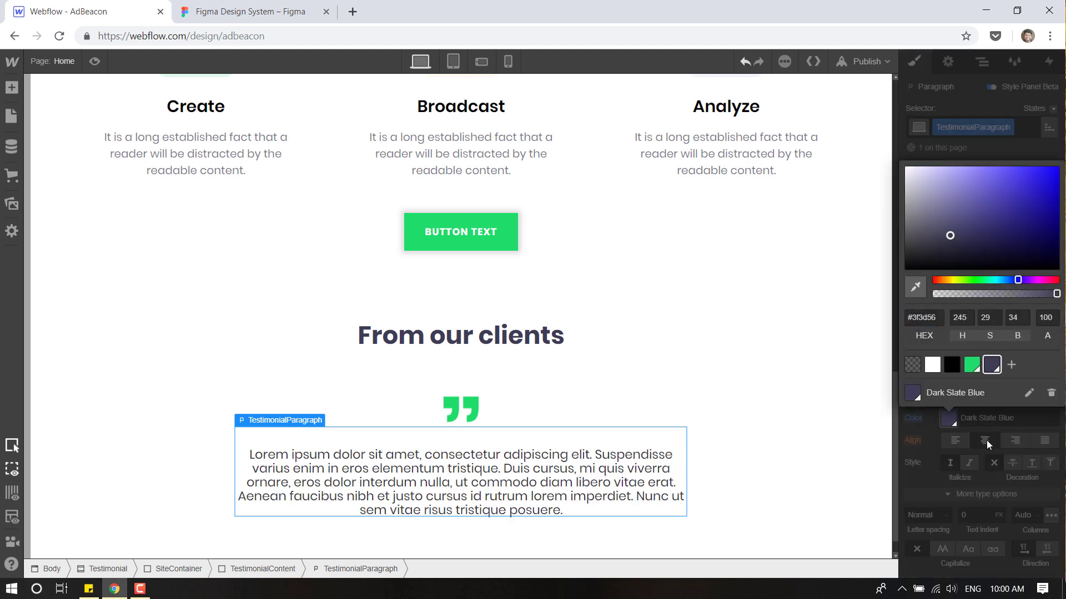
pyautogui.click(1014, 420)
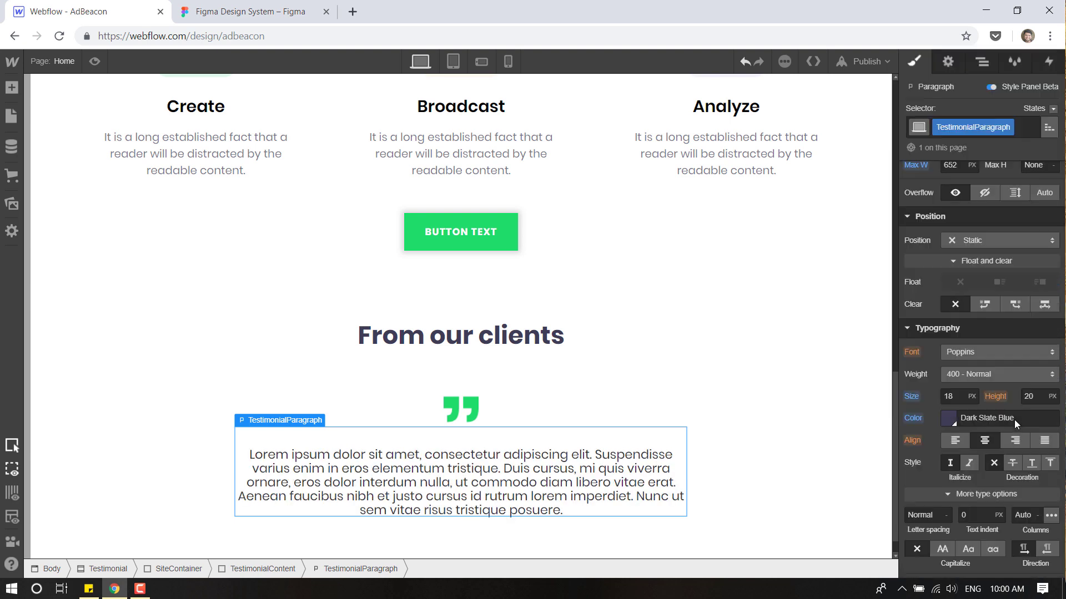
# Set the text colour's opacity to 70% to match the Figma design.
pyautogui.click(198, 4)
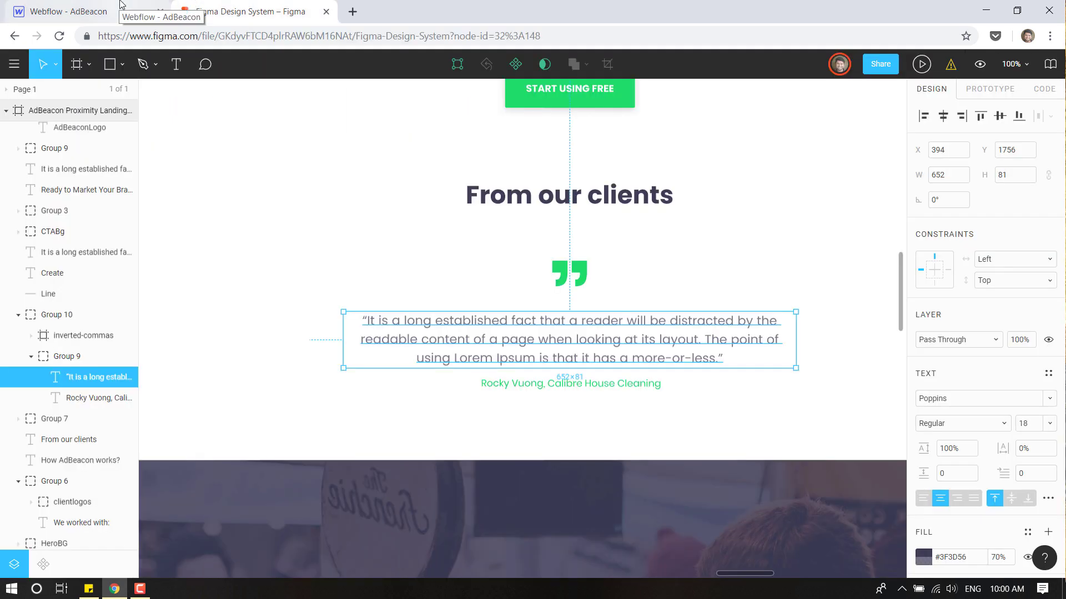
pyautogui.click(123, 10)
pyautogui.click(273, 5)
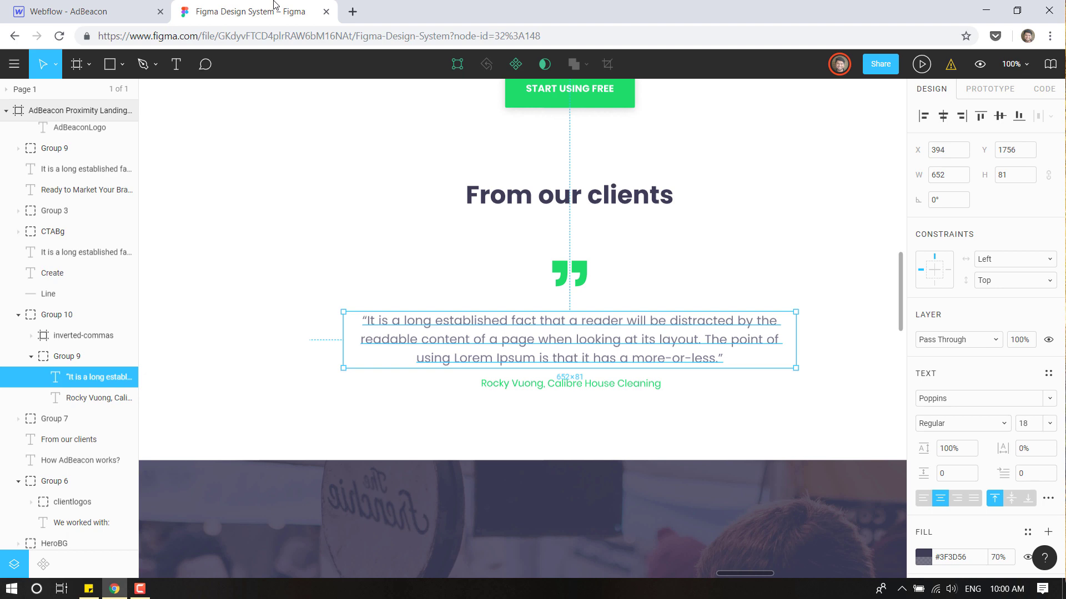
pyautogui.click(107, 8)
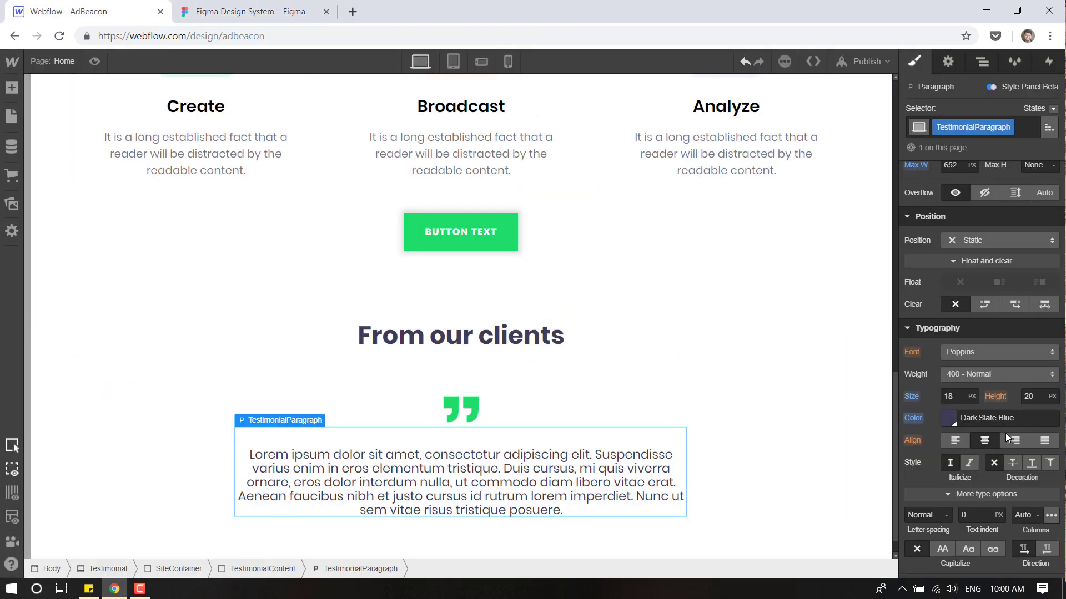
pyautogui.click(946, 420)
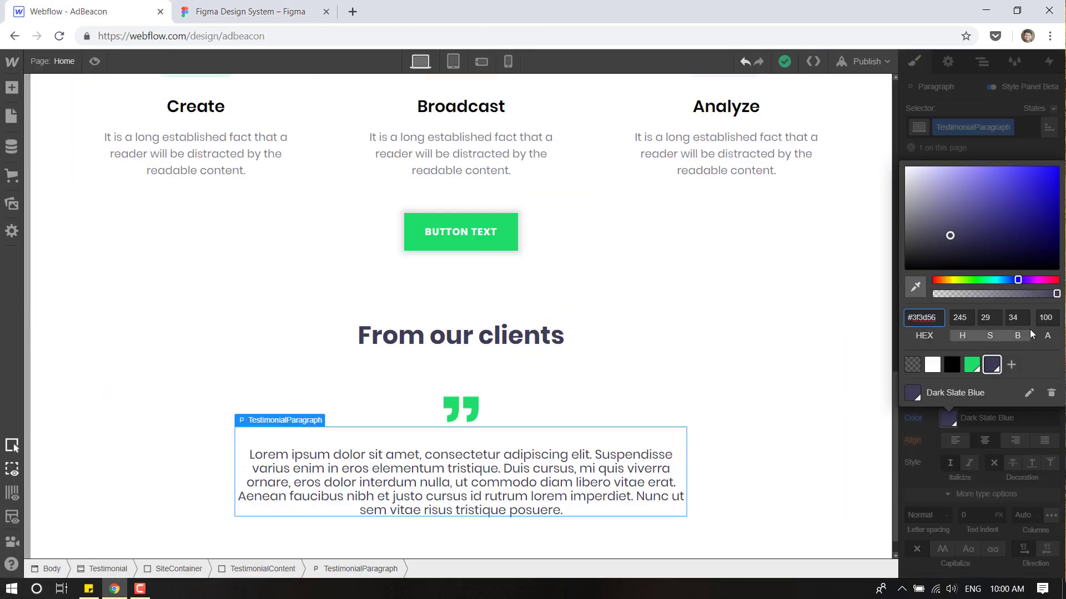
pyautogui.click(1042, 318)
pyautogui.doubleClick(1042, 318)
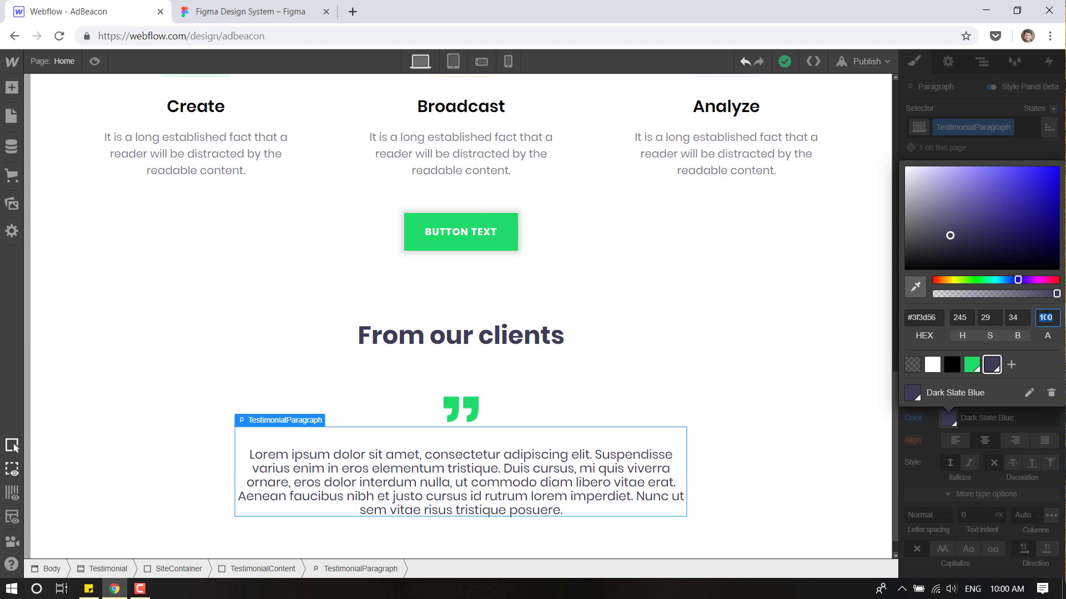
pyautogui.write('70')
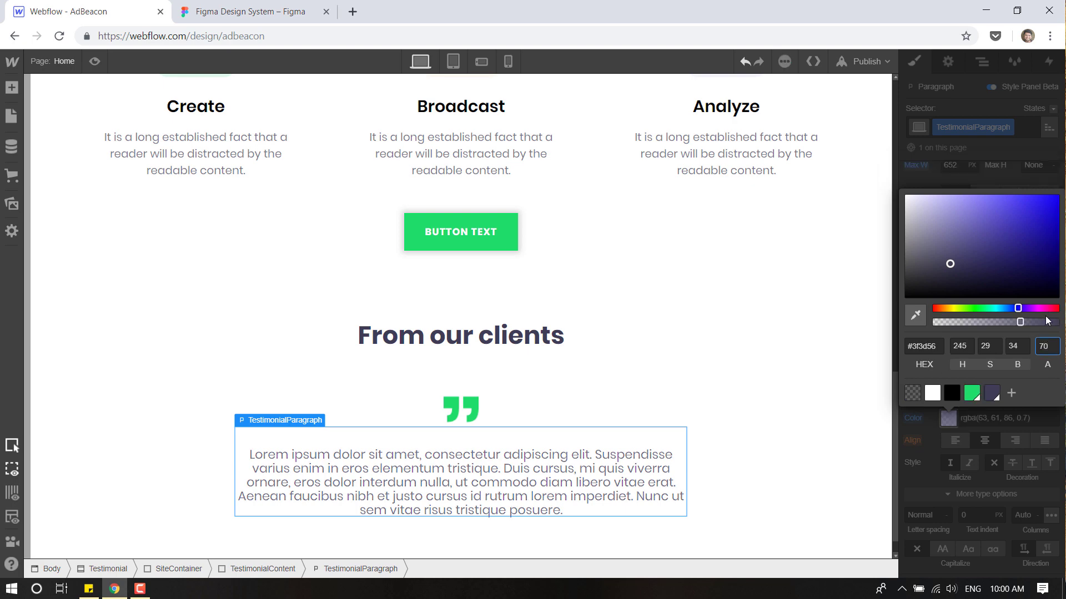
pyautogui.click(1011, 421)
# Set the paragraph's line height to 26.
pyautogui.click(1036, 396)
pyautogui.press('Up')
pyautogui.press('Up')
pyautogui.press('Up')
pyautogui.press('Up')
pyautogui.press('Up')
pyautogui.press('Up')
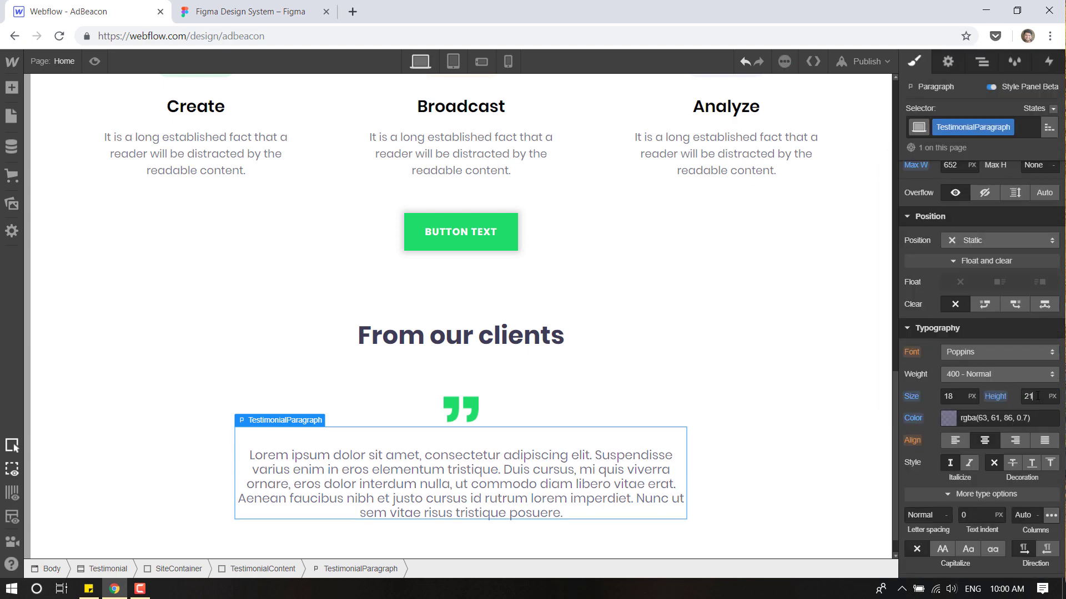
pyautogui.press('Up')
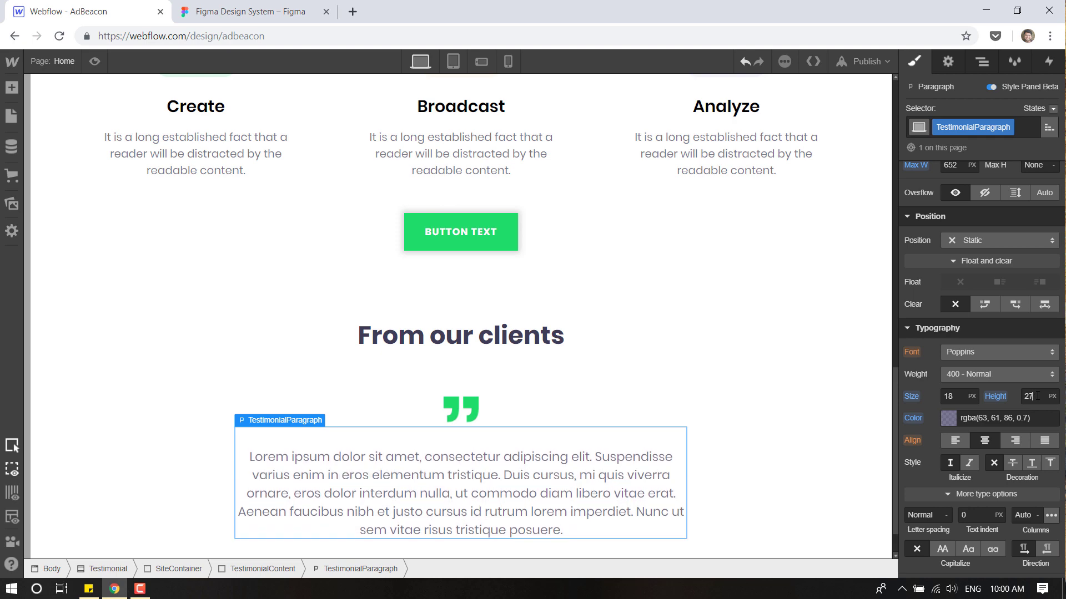
pyautogui.press('Down')
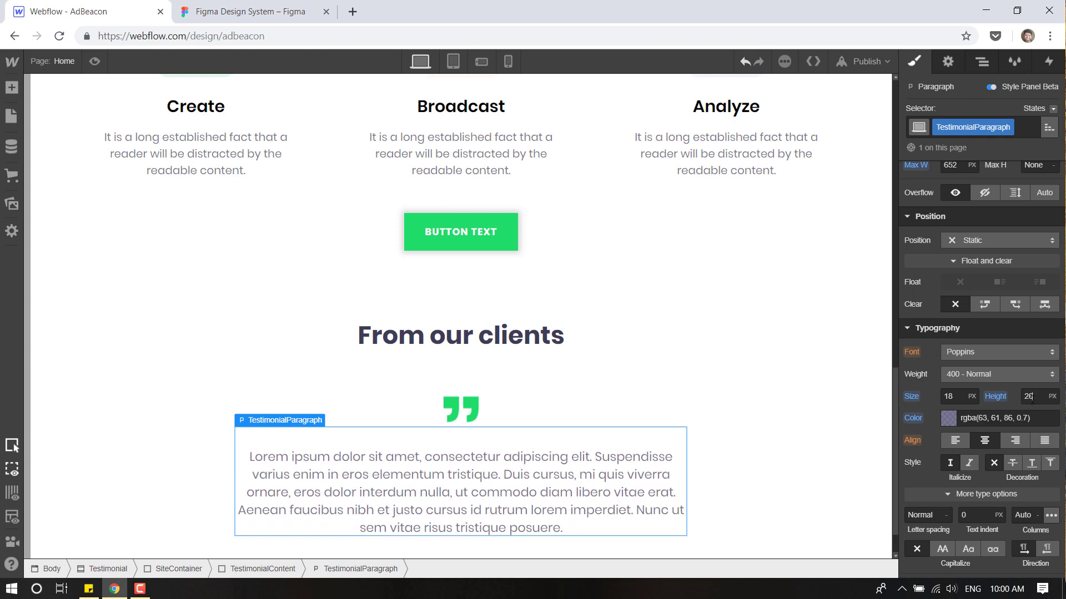
# Copy the quote text from Figma and paste it over the paragraph's Lorem ipsum.
pyautogui.click(333, 11)
pyautogui.click(549, 347)
pyautogui.press('Return')
pyautogui.hotkey('ctrl', 'c')
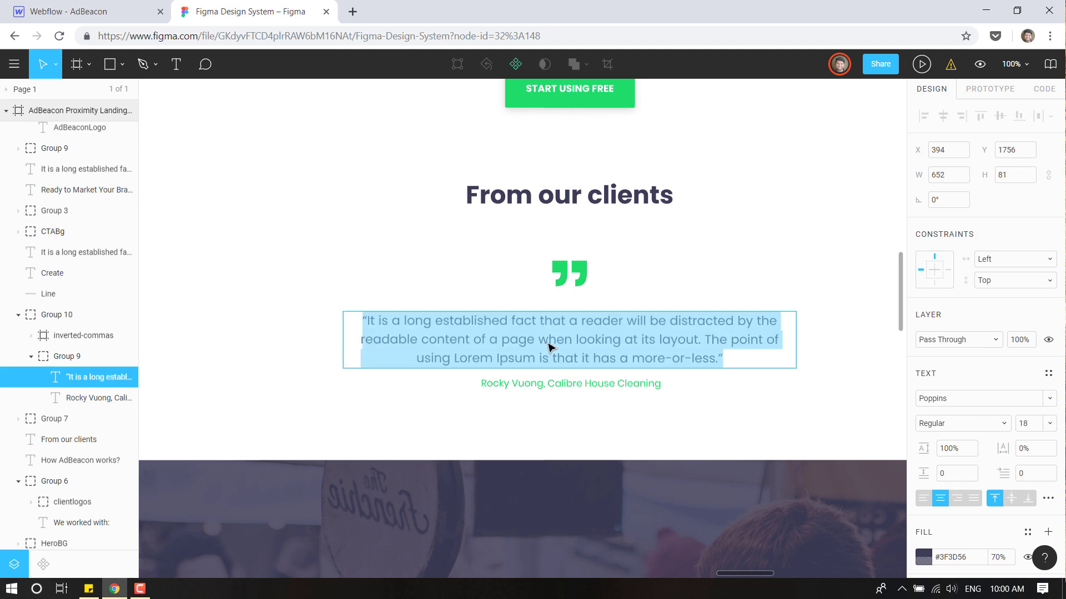
pyautogui.click(32, 4)
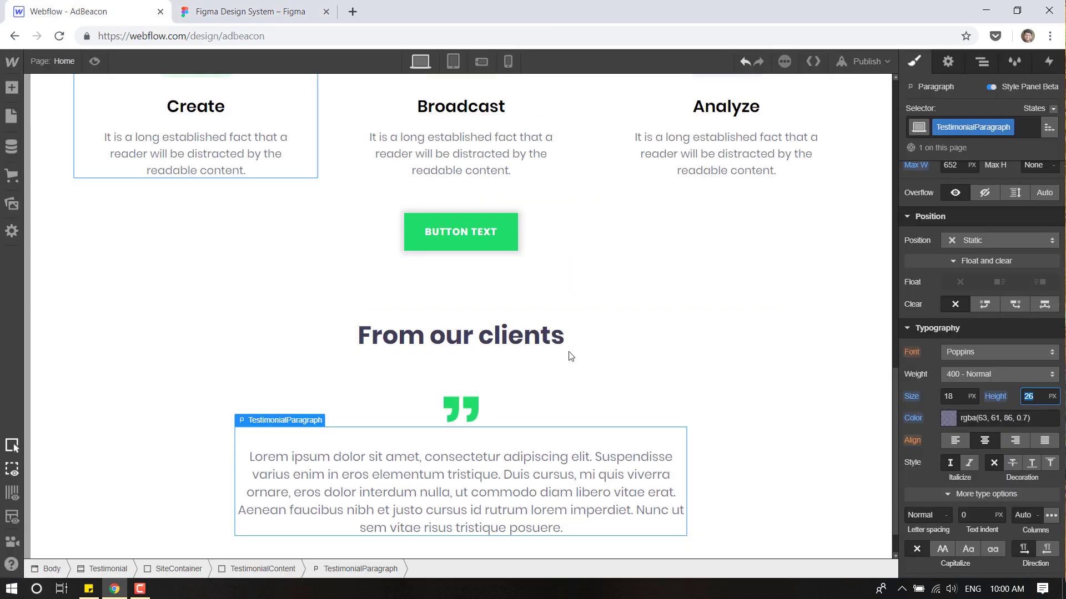
pyautogui.doubleClick(521, 486)
pyautogui.hotkey('ctrl', 'a')
pyautogui.hotkey('ctrl', 'v')
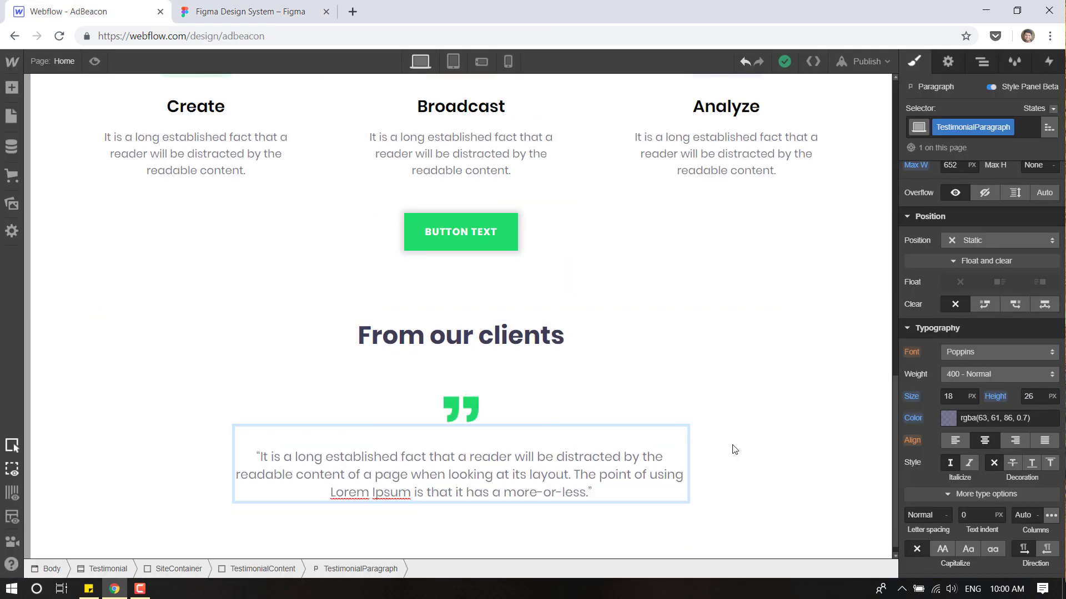
# Copy the client's name and company line from the Figma design.
pyautogui.click(604, 525)
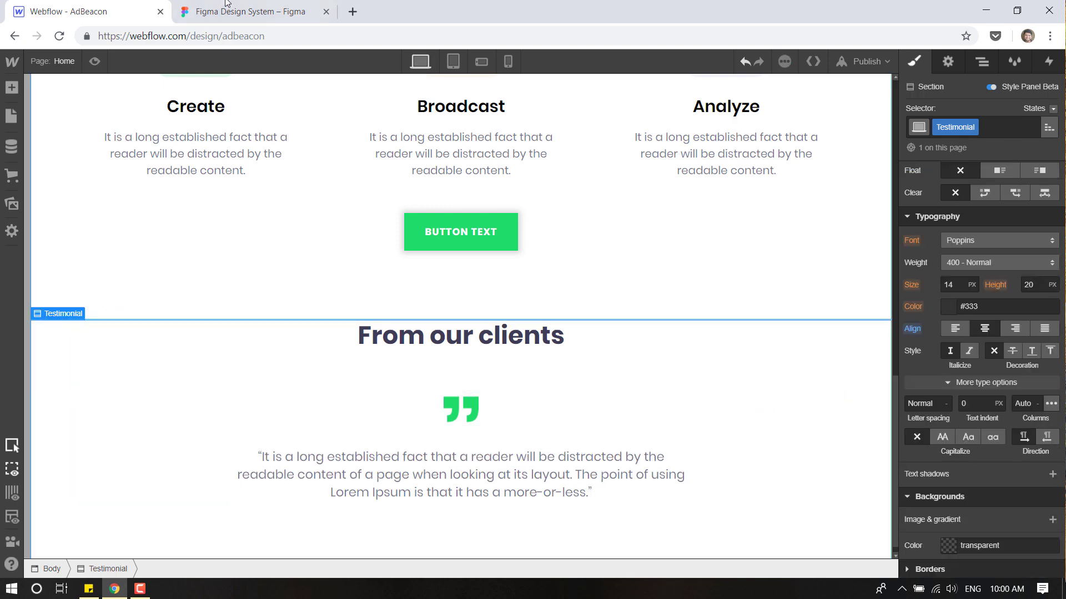
pyautogui.click(247, 11)
pyautogui.press('Escape')
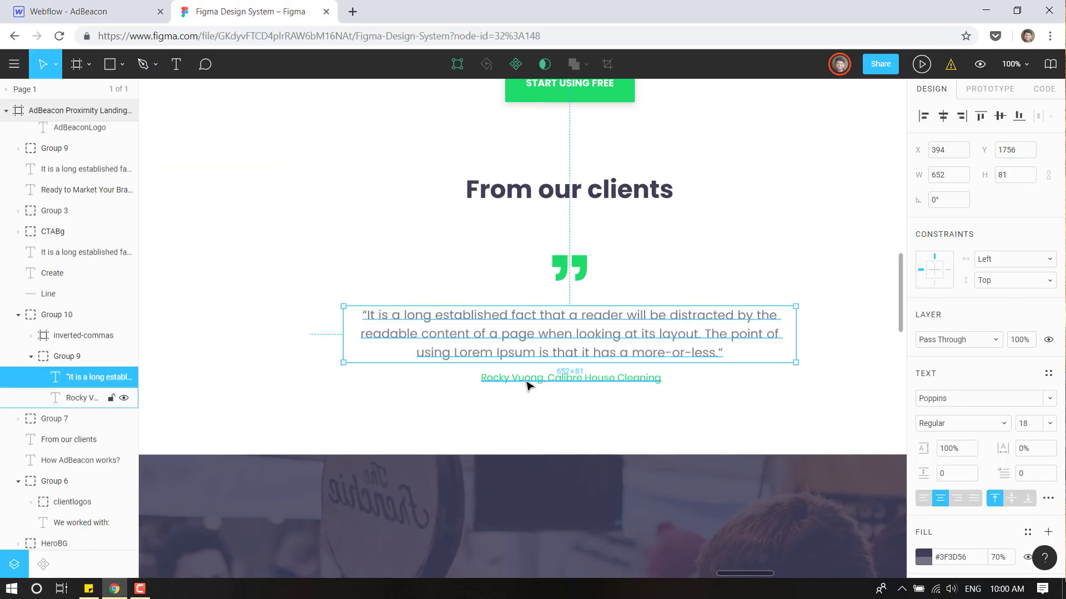
pyautogui.click(527, 384)
pyautogui.doubleClick(527, 384)
pyautogui.hotkey('ctrl', 'c')
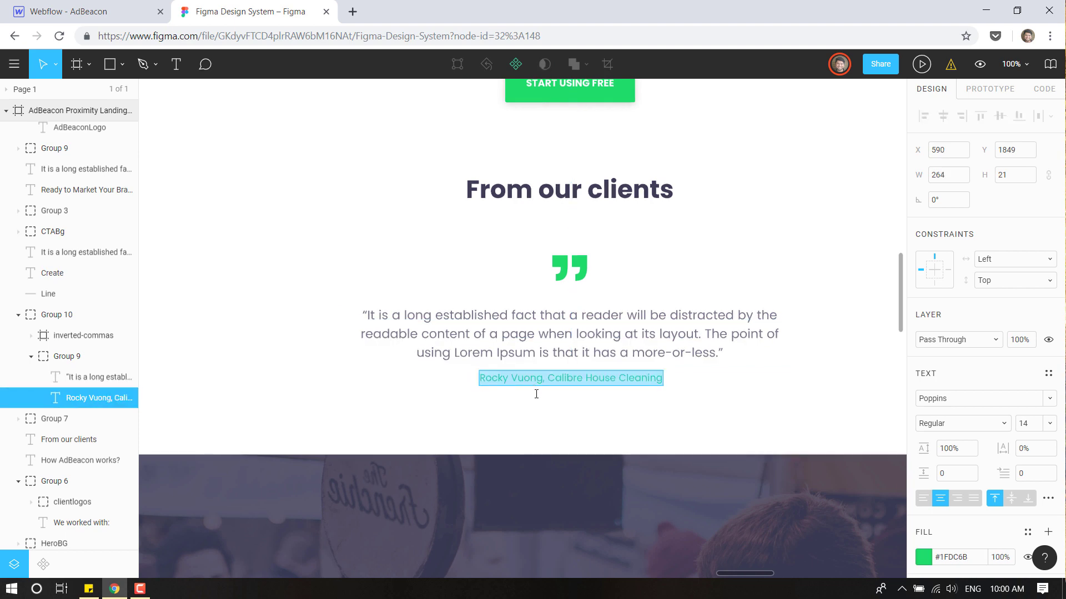
pyautogui.click(100, 11)
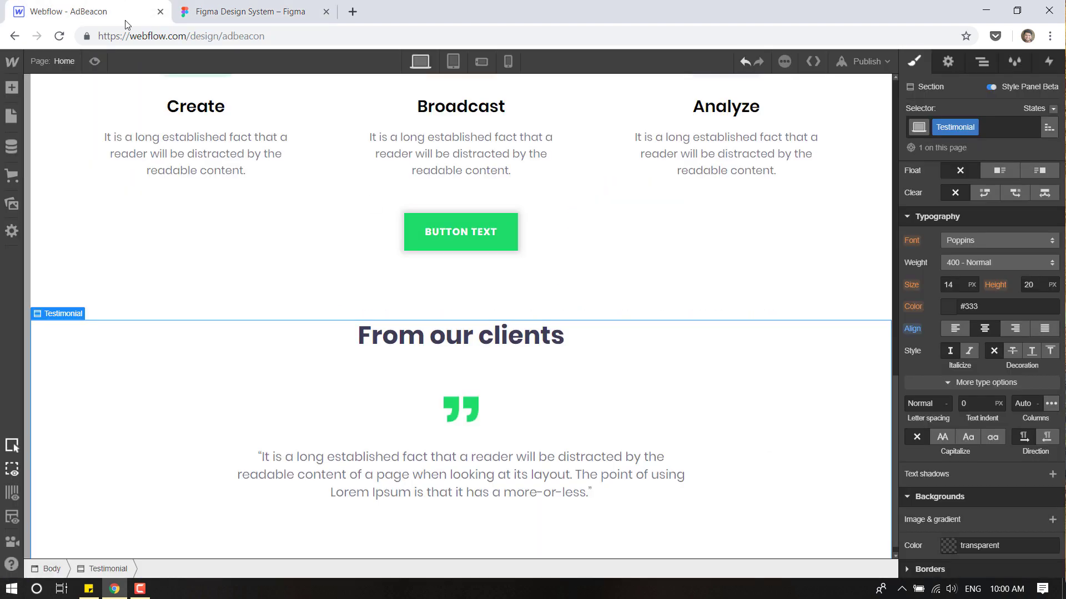
# Add a Text Block below TestimonialParagraph and paste the client attribution into it.
pyautogui.click(981, 62)
pyautogui.click(981, 540)
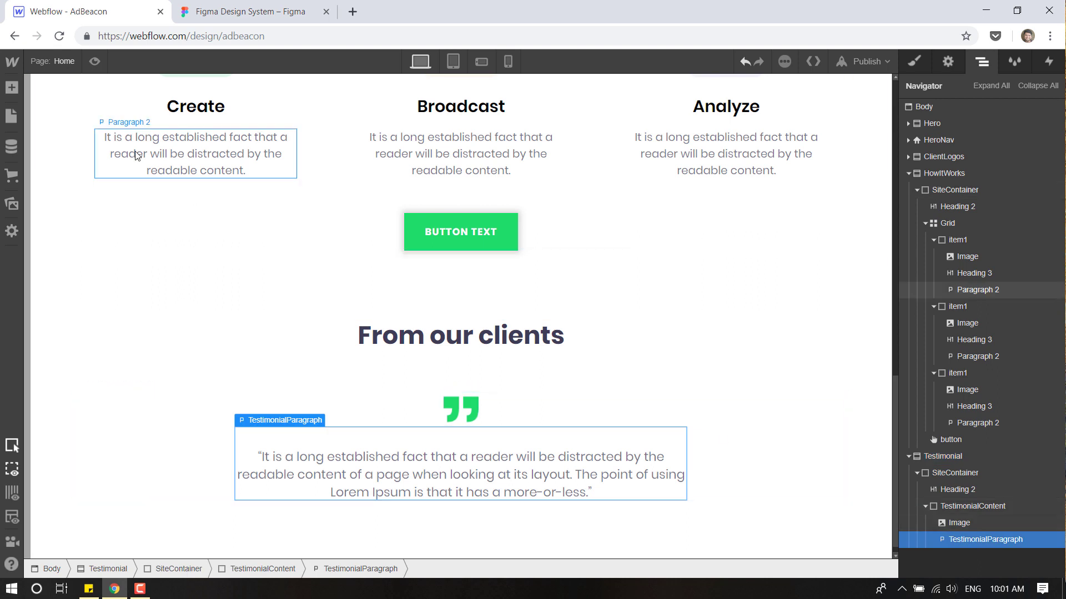
pyautogui.click(11, 89)
pyautogui.scroll(-3, 134, 449)
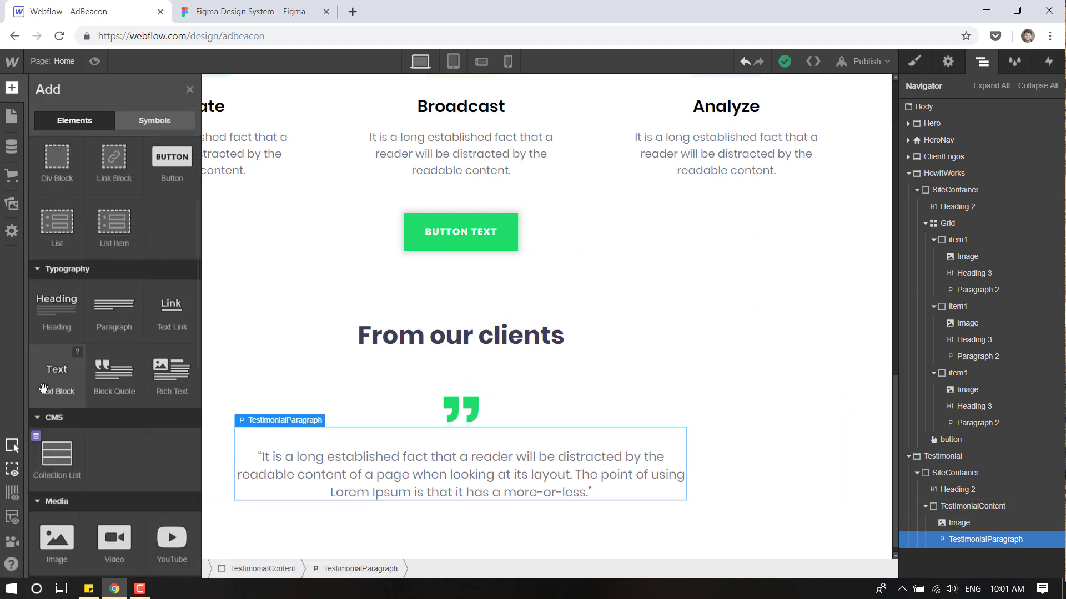
pyautogui.moveTo(57, 370); pyautogui.dragTo(987, 539)
pyautogui.moveTo(990, 546); pyautogui.dragTo(978, 562)
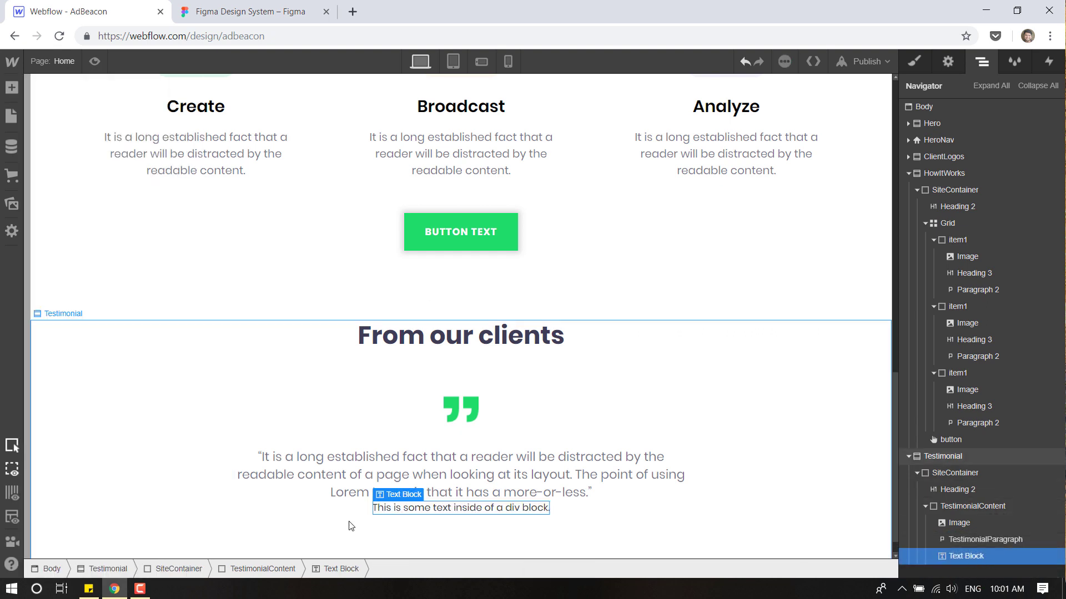
pyautogui.doubleClick(423, 509)
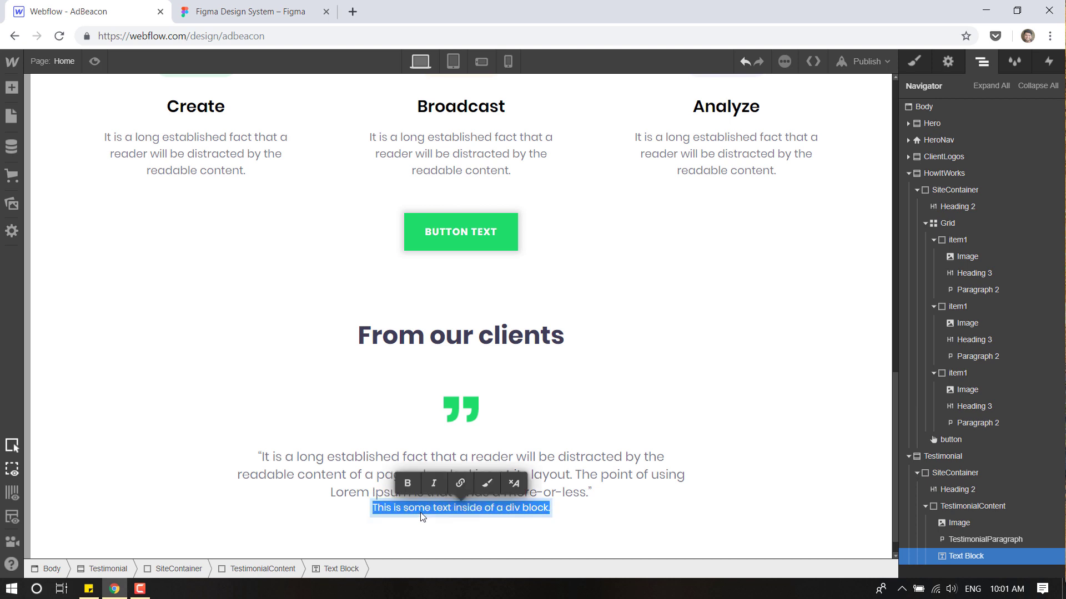
pyautogui.hotkey('ctrl', 'v')
pyautogui.click(964, 555)
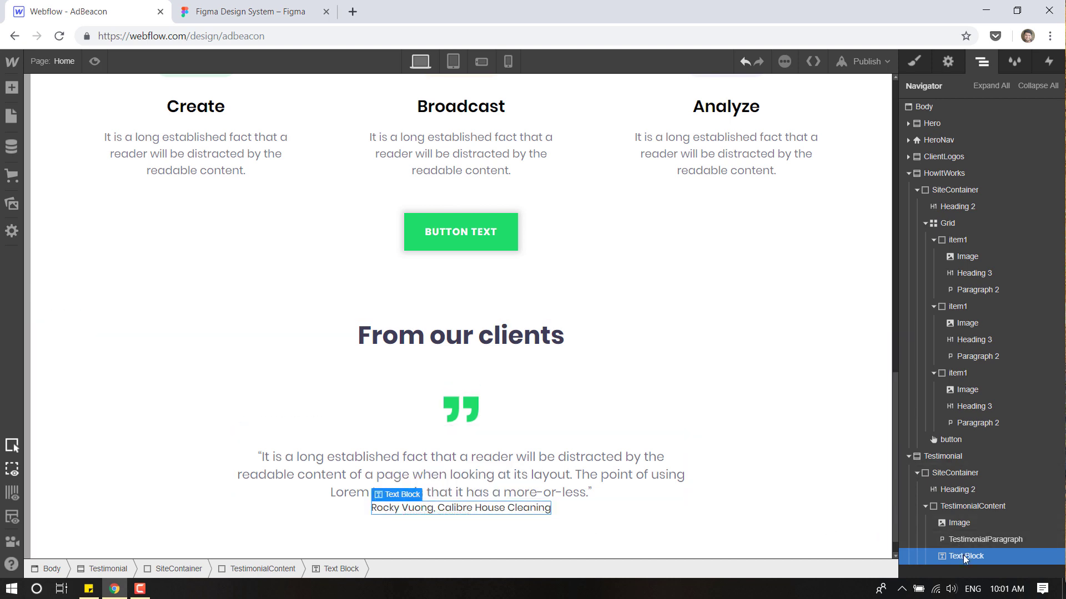
# Colour the attribution text Lime Green, checking it against Figma.
pyautogui.click(915, 64)
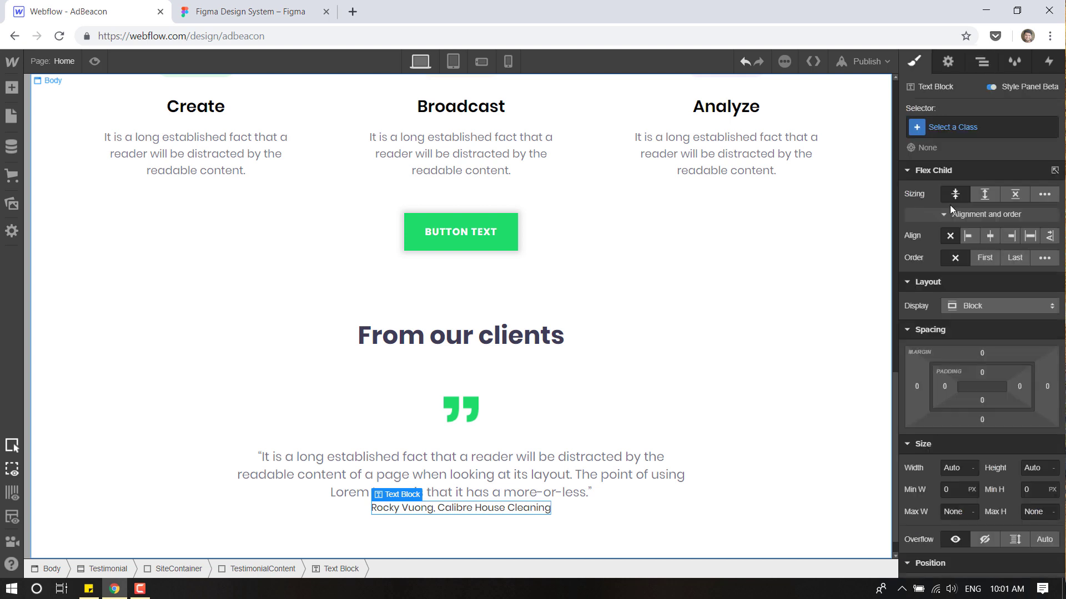
pyautogui.scroll(-3, 1004, 414)
pyautogui.scroll(-6, 1003, 414)
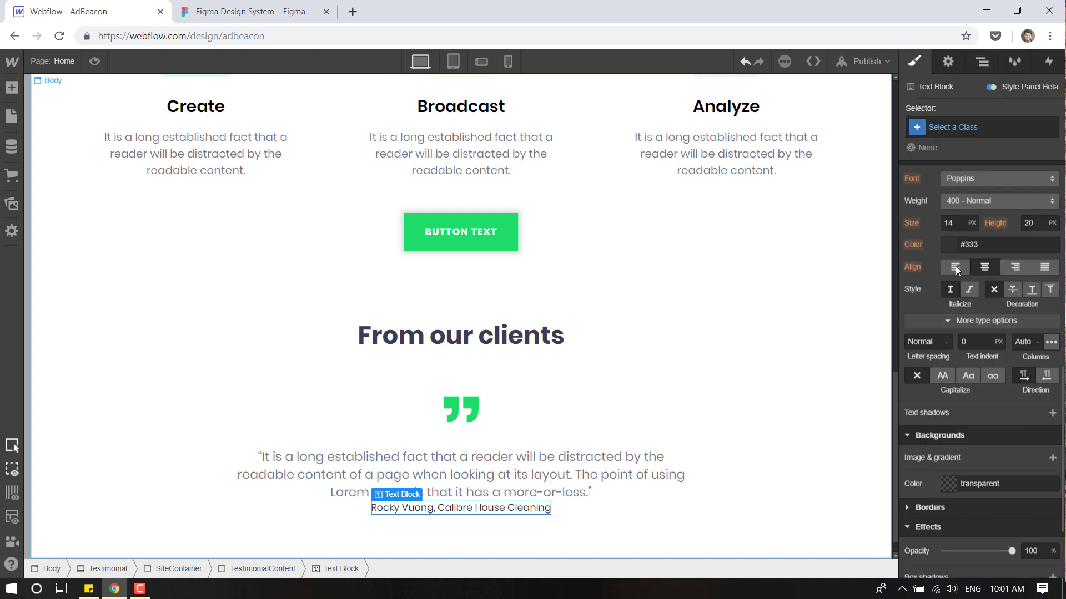
pyautogui.click(946, 242)
pyautogui.click(972, 461)
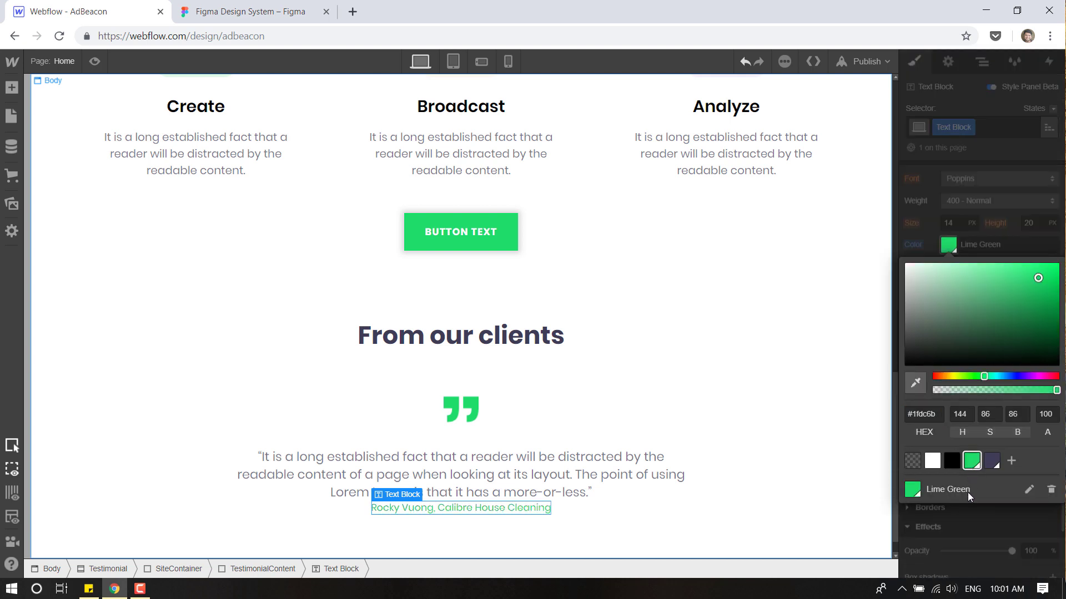
pyautogui.click(250, 11)
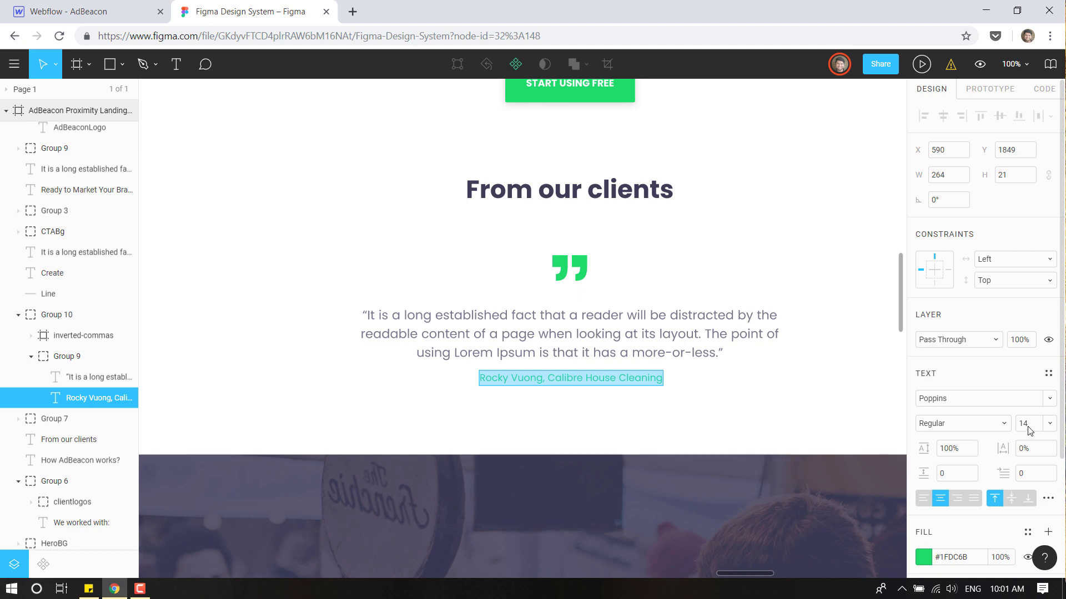
pyautogui.click(76, 6)
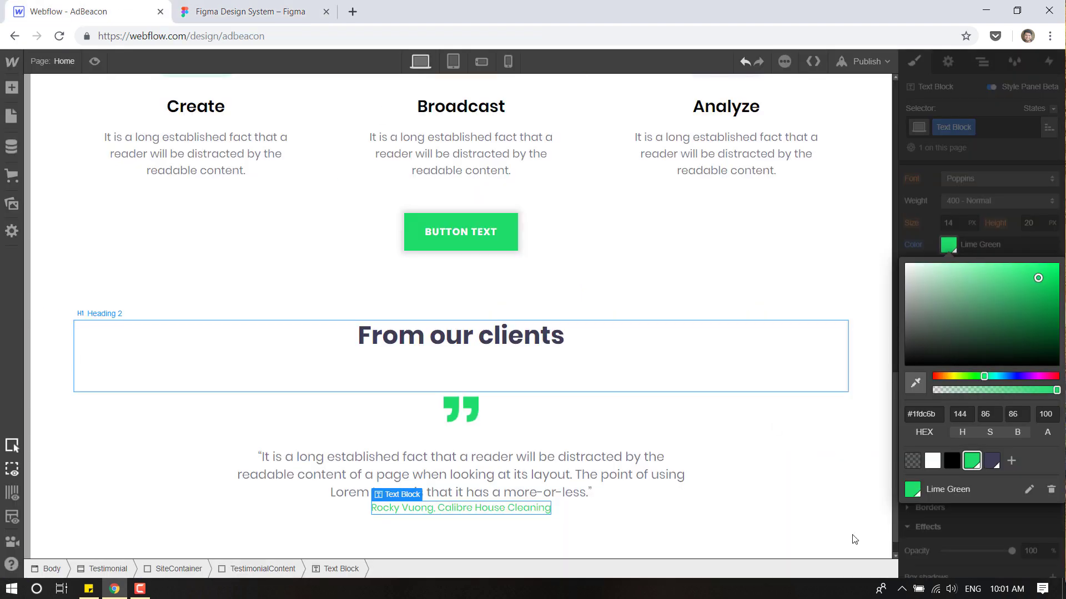
pyautogui.click(977, 531)
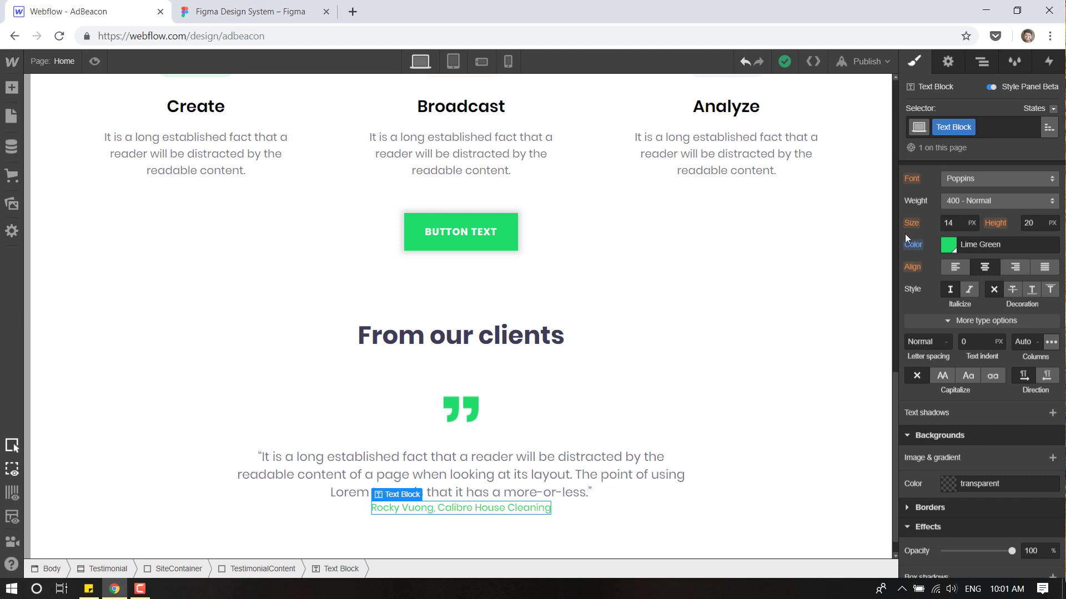
# Compare the quote and attribution spacing against the Figma design, then return to Webflow.
pyautogui.click(190, 5)
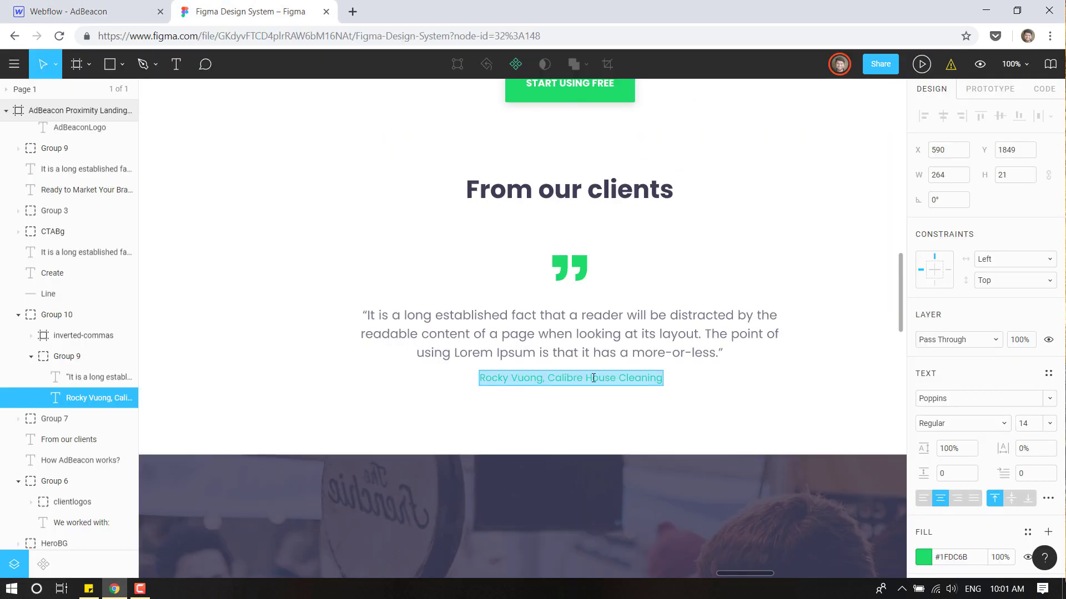
pyautogui.press('Escape')
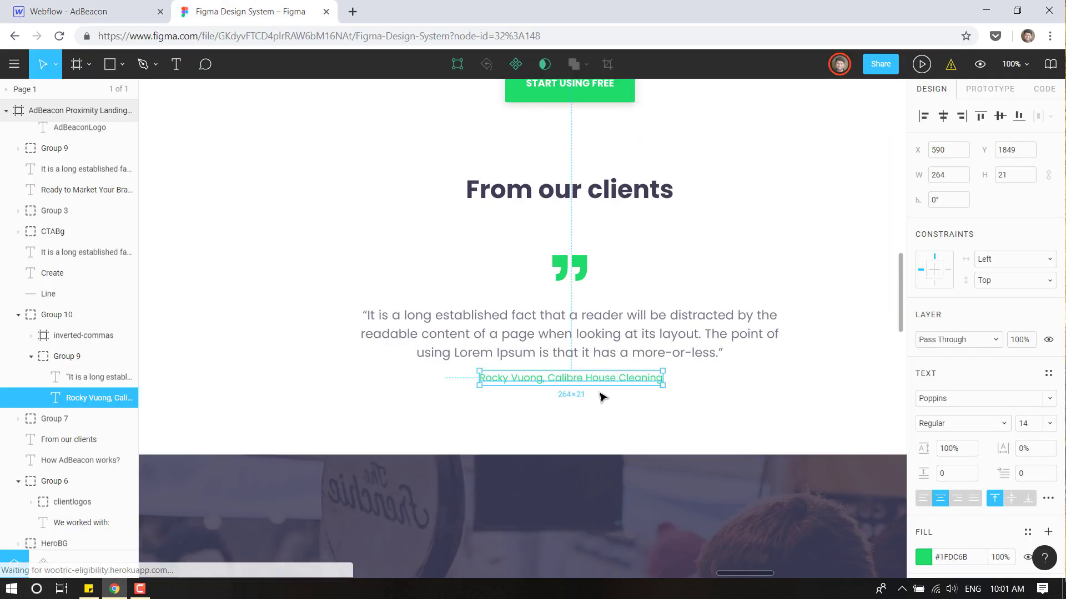
pyautogui.click(110, 5)
pyautogui.scroll(5, 950, 244)
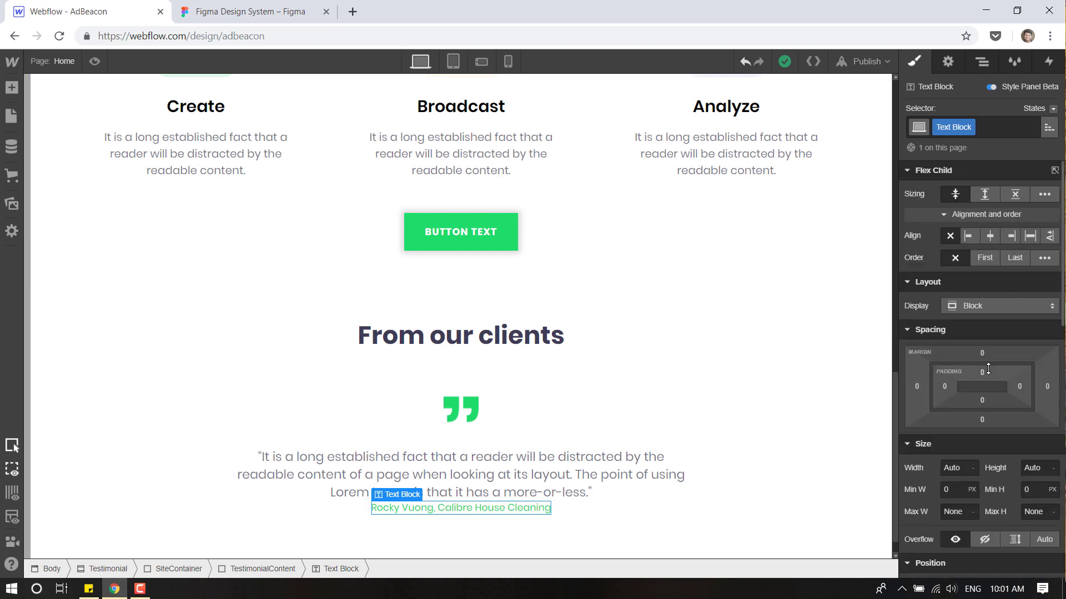
# Give TestimonialParagraph 12 px bottom padding and preview the page.
pyautogui.click(611, 475)
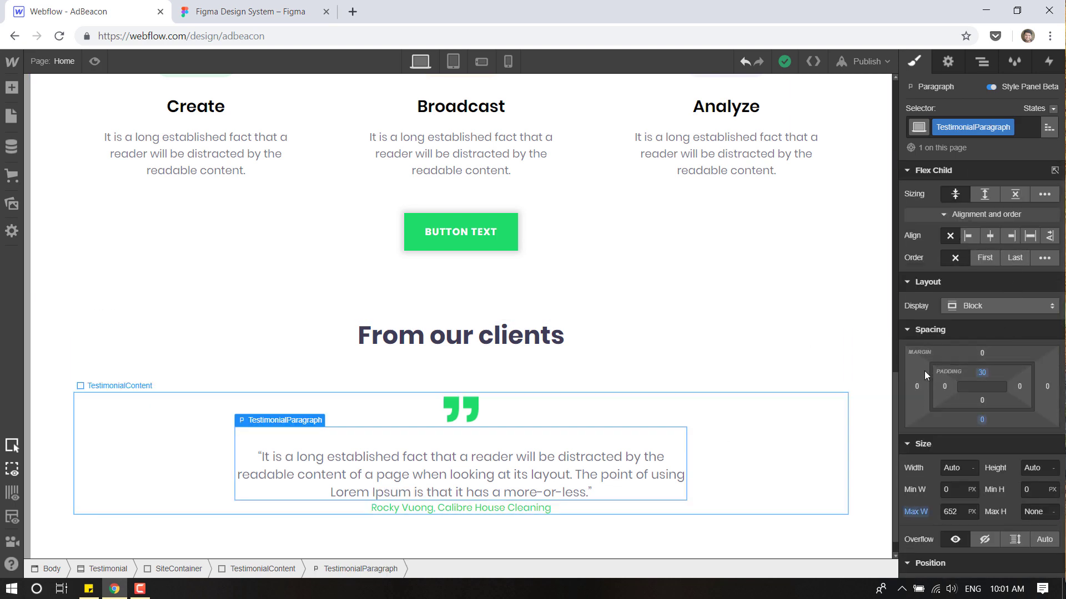
pyautogui.click(981, 400)
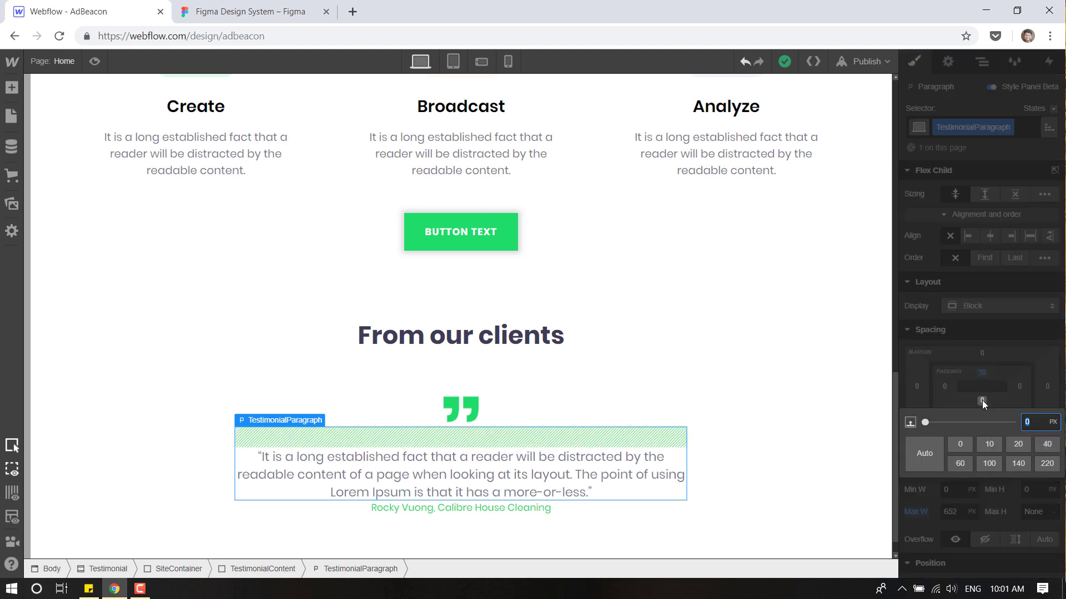
pyautogui.write('12')
pyautogui.press('Return')
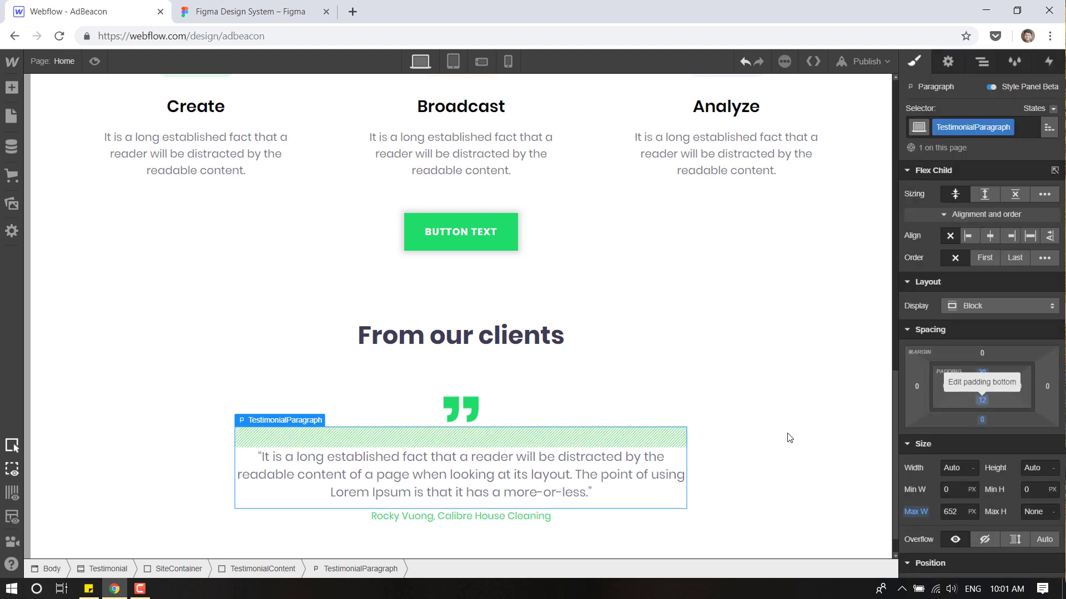
pyautogui.click(753, 351)
pyautogui.click(95, 62)
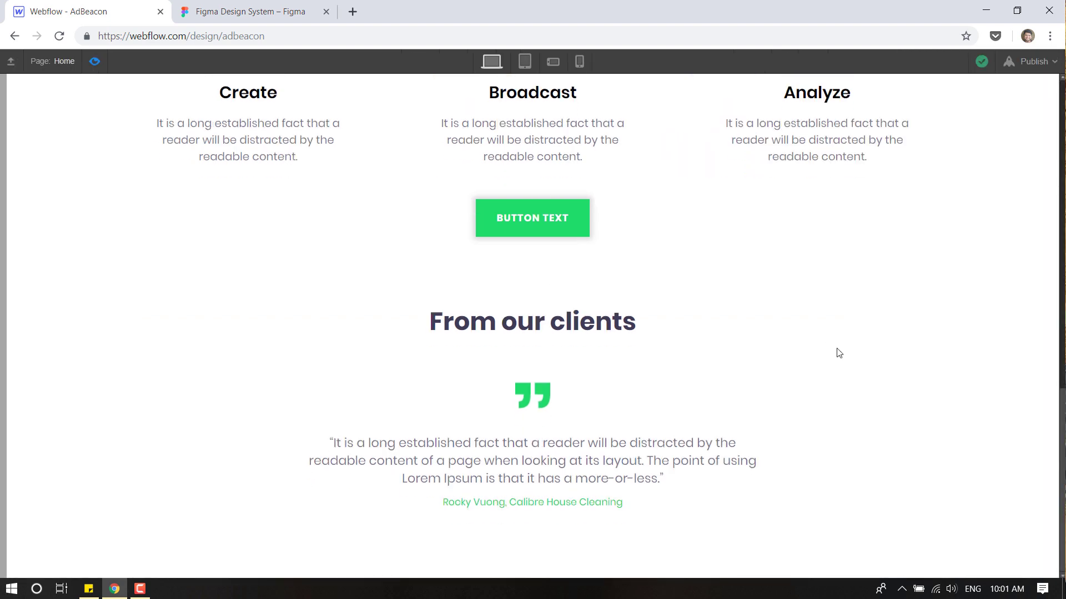
# Scroll through the Figma design and the Webflow preview to compare them.
pyautogui.click(249, 11)
pyautogui.scroll(-1, 434, 226)
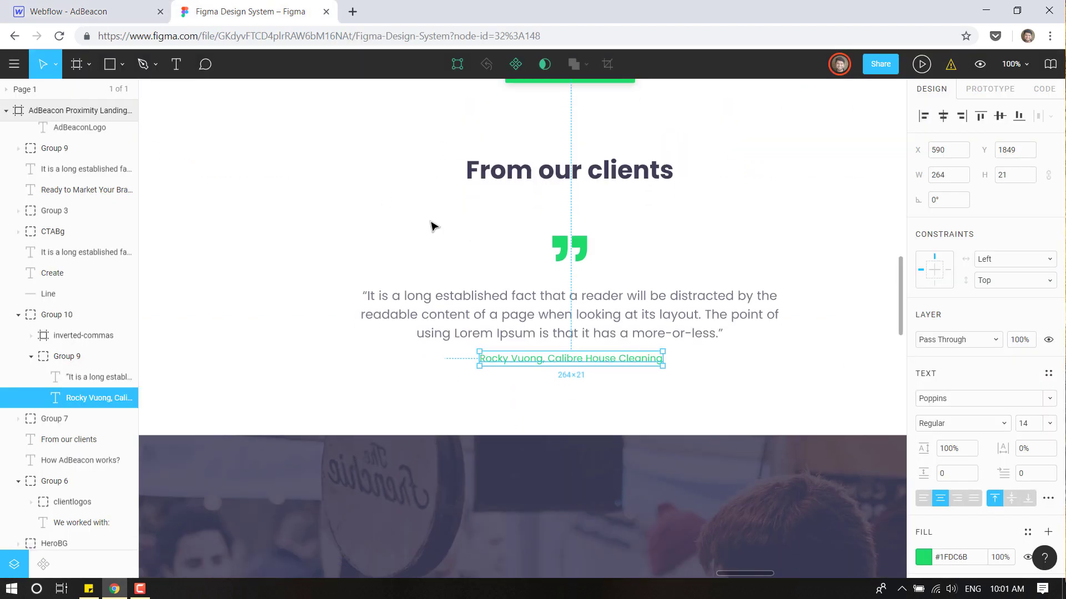
pyautogui.scroll(-5, 229, 223)
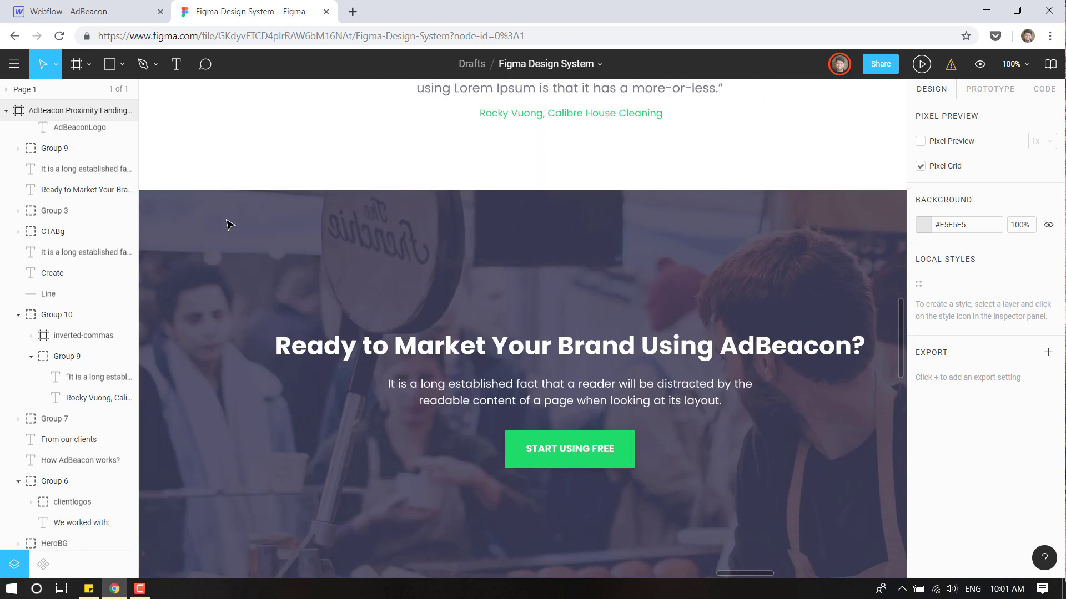
pyautogui.scroll(-1, 267, 161)
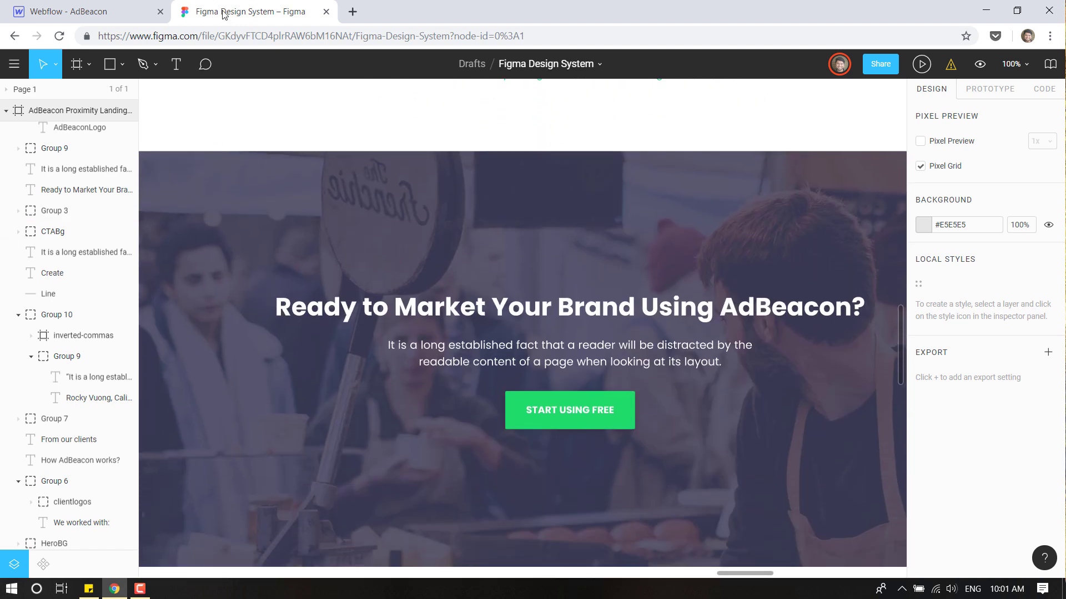
pyautogui.click(60, 5)
pyautogui.scroll(14, 761, 290)
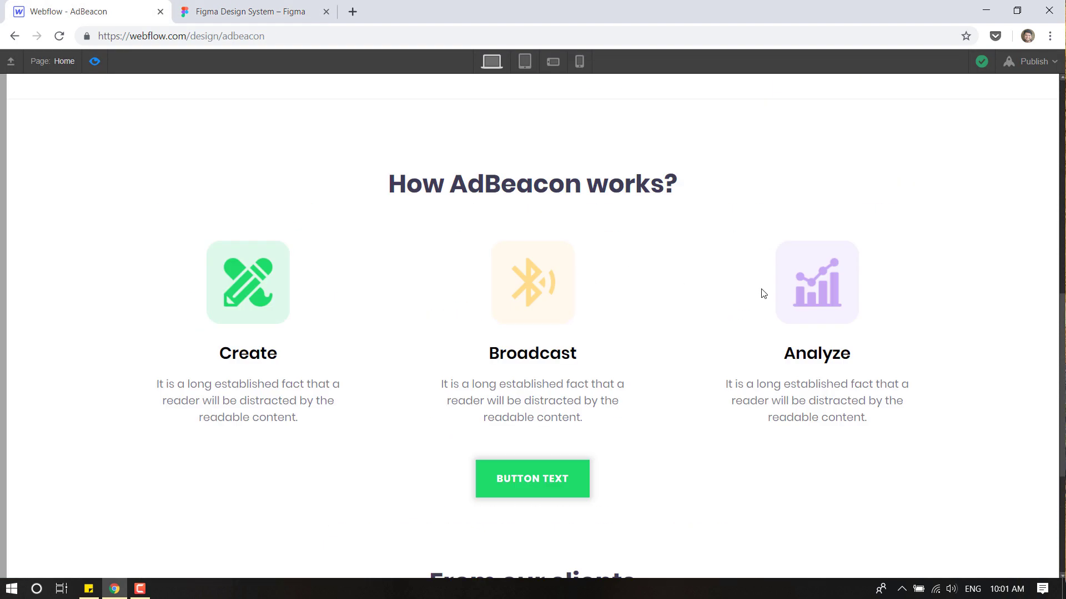
pyautogui.scroll(-7, 764, 292)
pyautogui.scroll(-7, 770, 297)
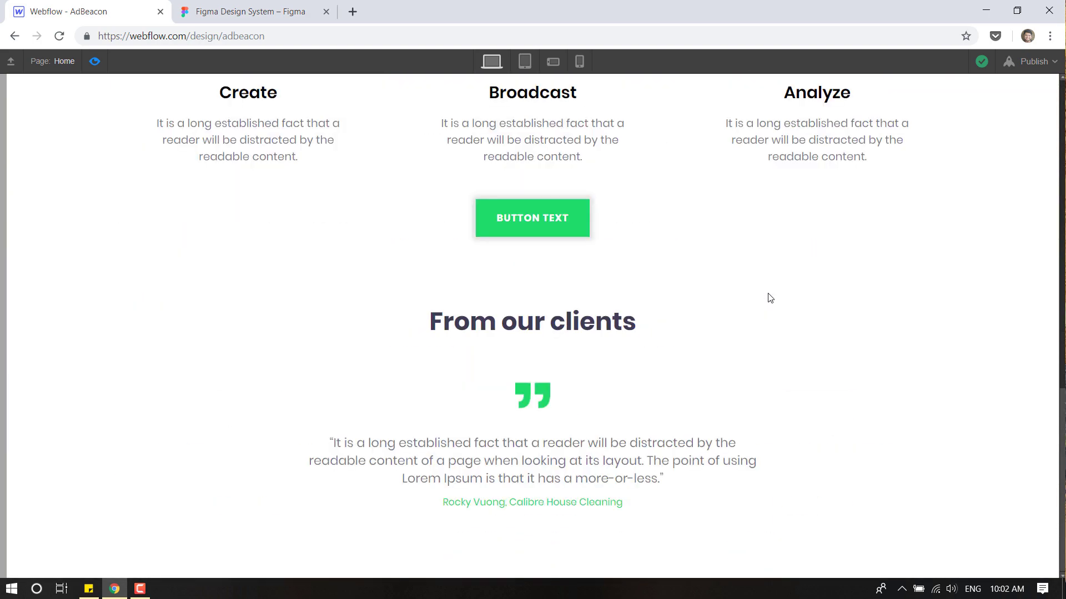
# Check the Figma CTA section design, then exit preview back to the designer.
pyautogui.click(265, 8)
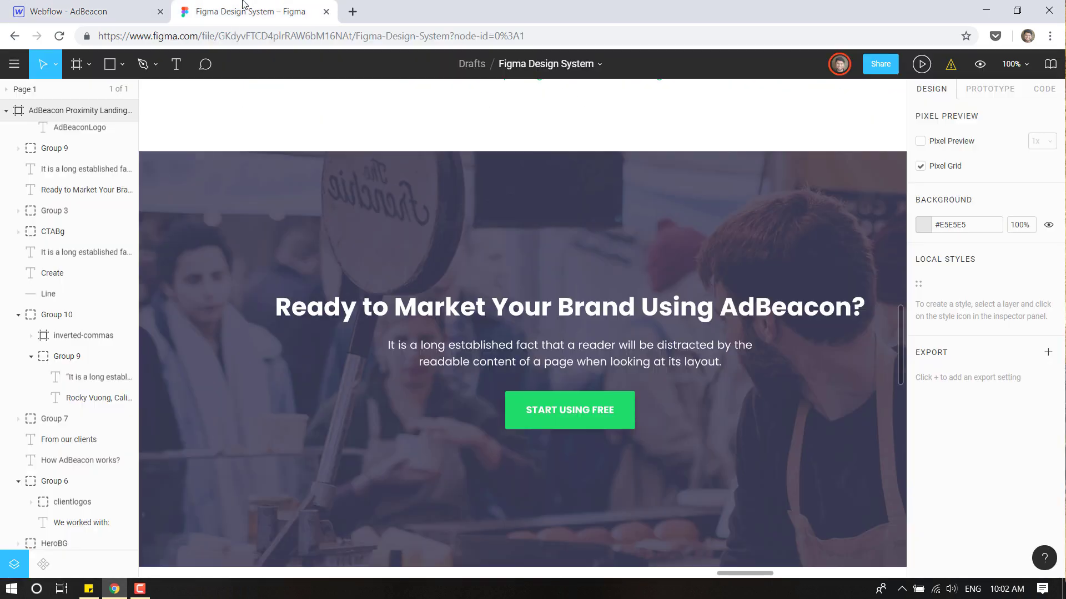
pyautogui.scroll(2, 482, 212)
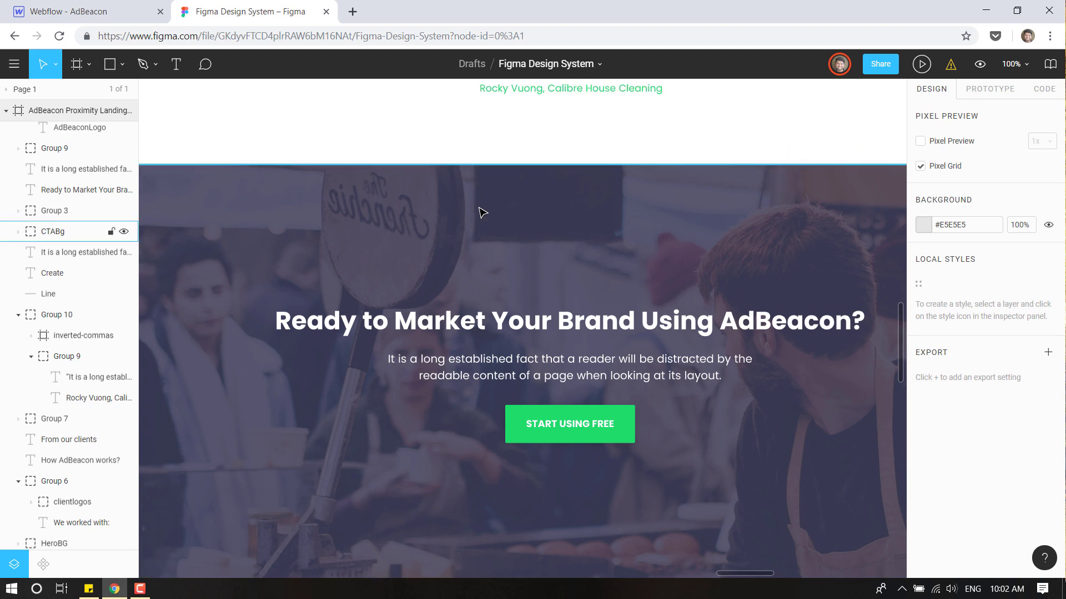
pyautogui.click(43, 5)
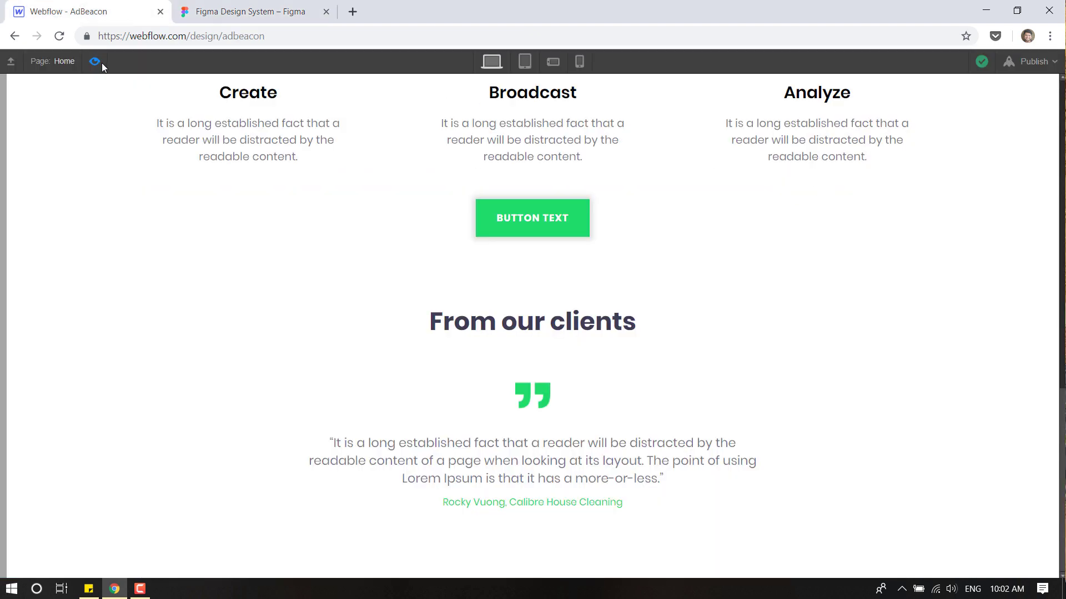
pyautogui.click(101, 65)
# Collapse the Testimonial and HowItWorks trees and drop a new Section below Testimonial.
pyautogui.click(981, 64)
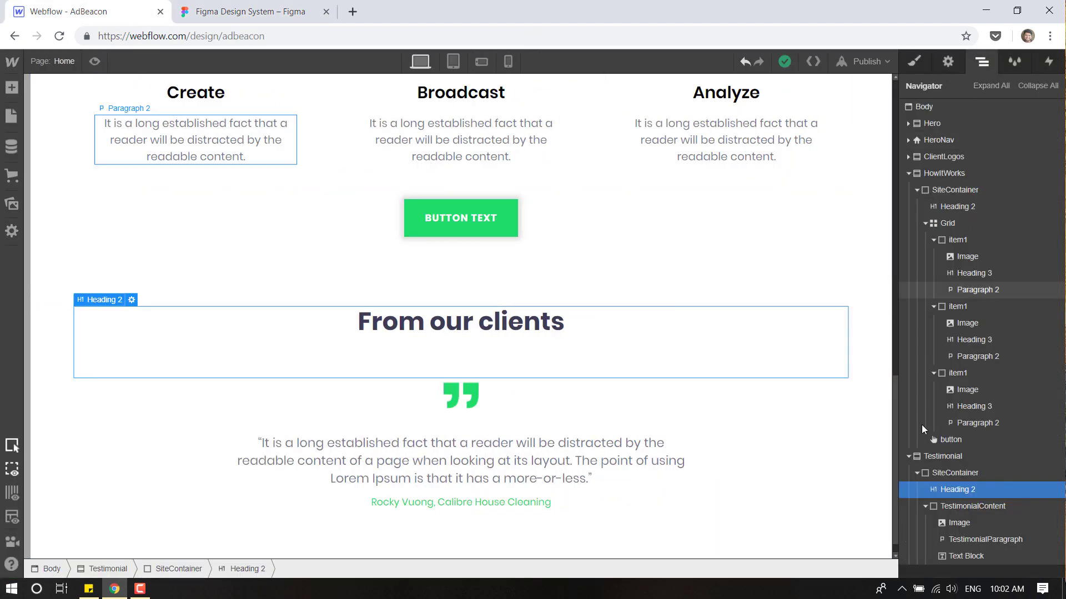
pyautogui.click(908, 456)
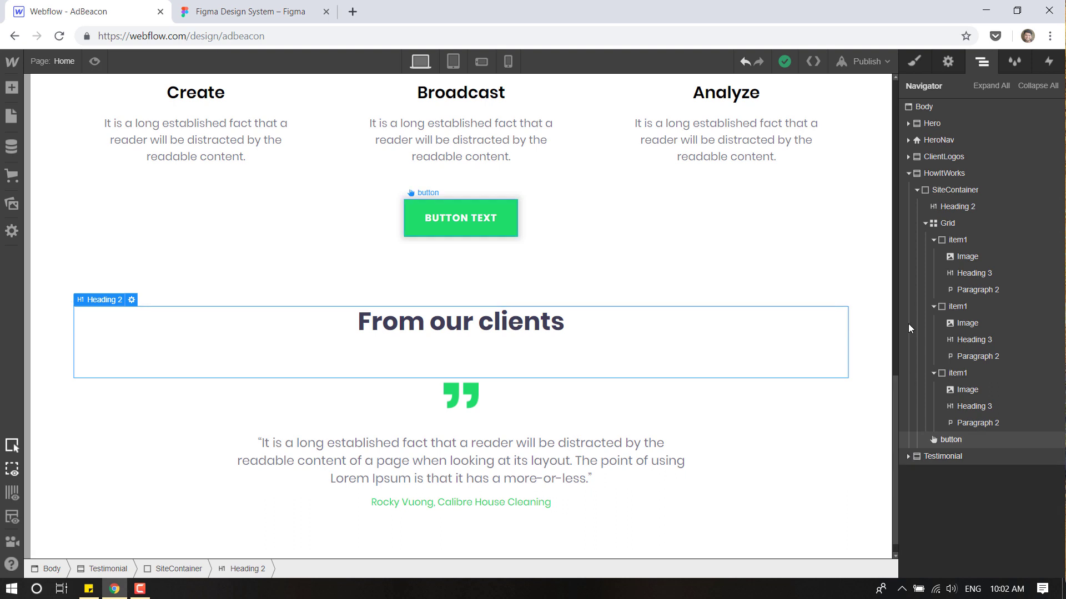
pyautogui.click(908, 174)
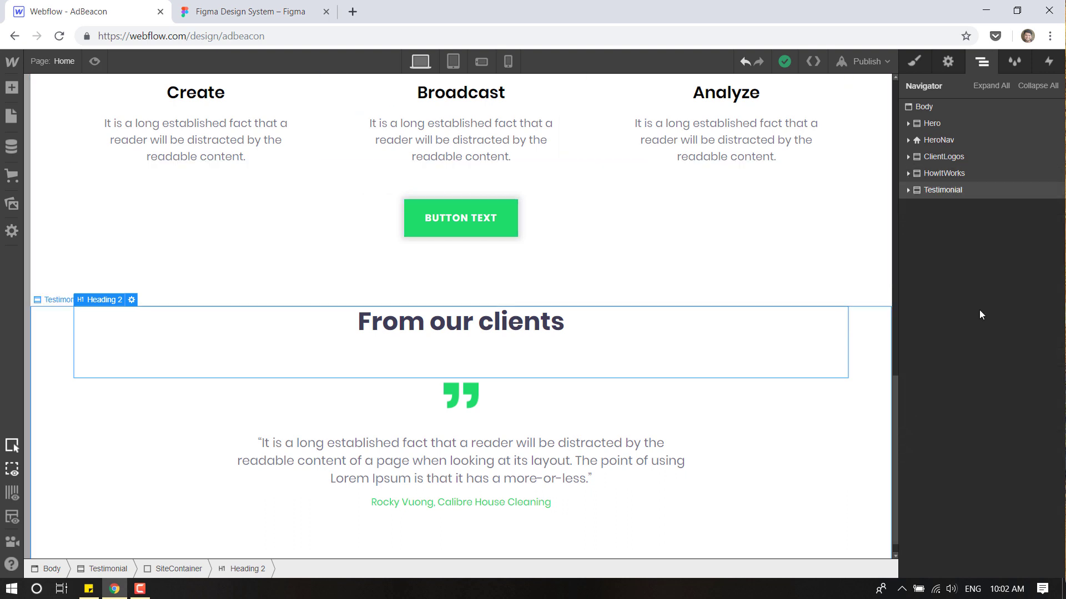
pyautogui.click(15, 87)
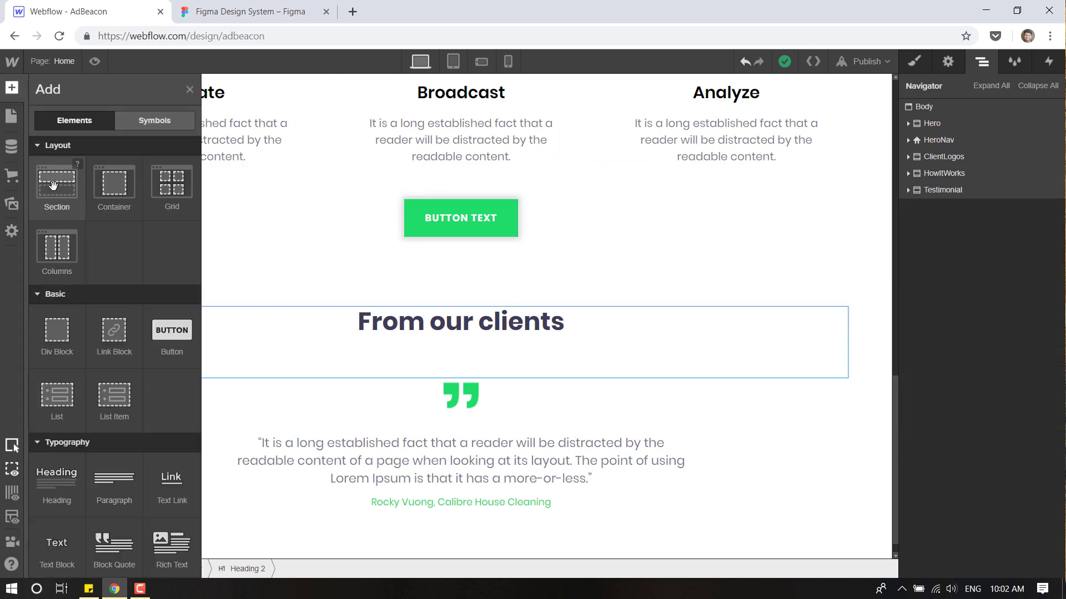
pyautogui.moveTo(53, 184); pyautogui.dragTo(947, 472)
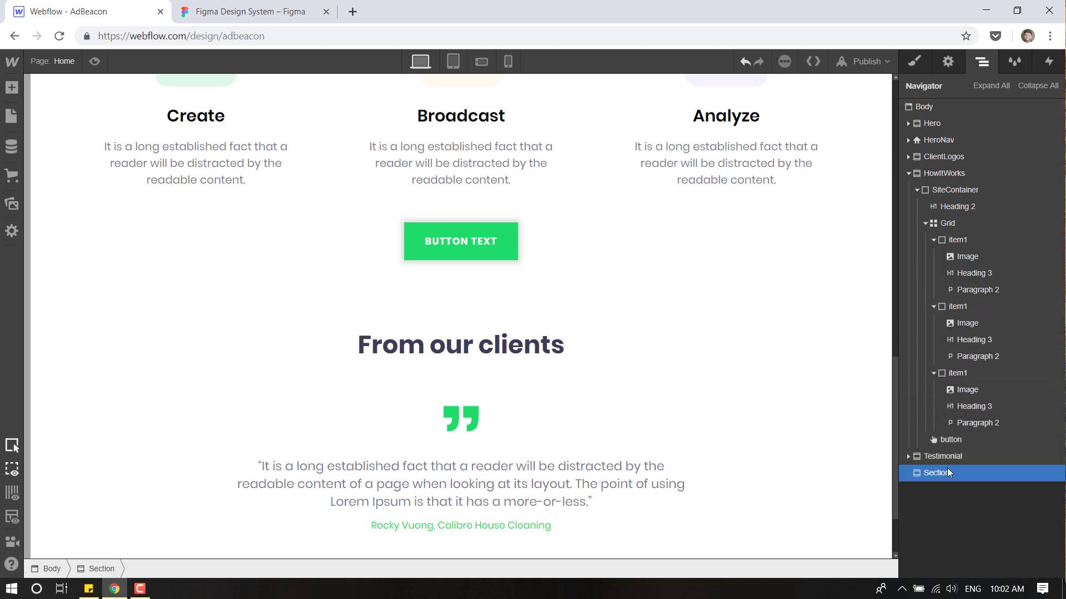
# Give the new section a newly created class named CTA.
pyautogui.click(909, 172)
pyautogui.click(913, 62)
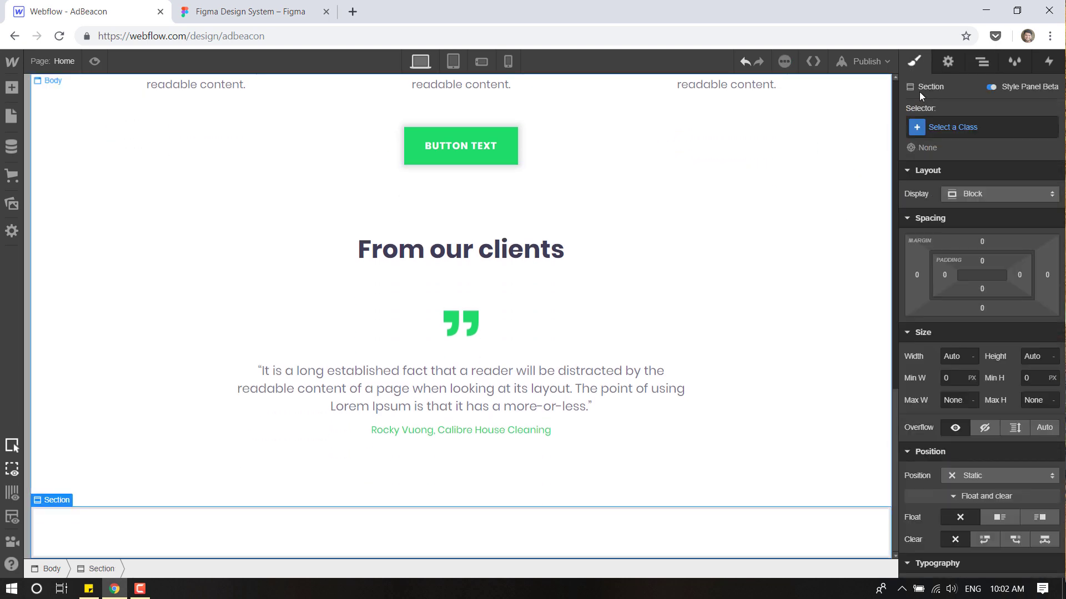
pyautogui.click(959, 128)
pyautogui.write('CTA')
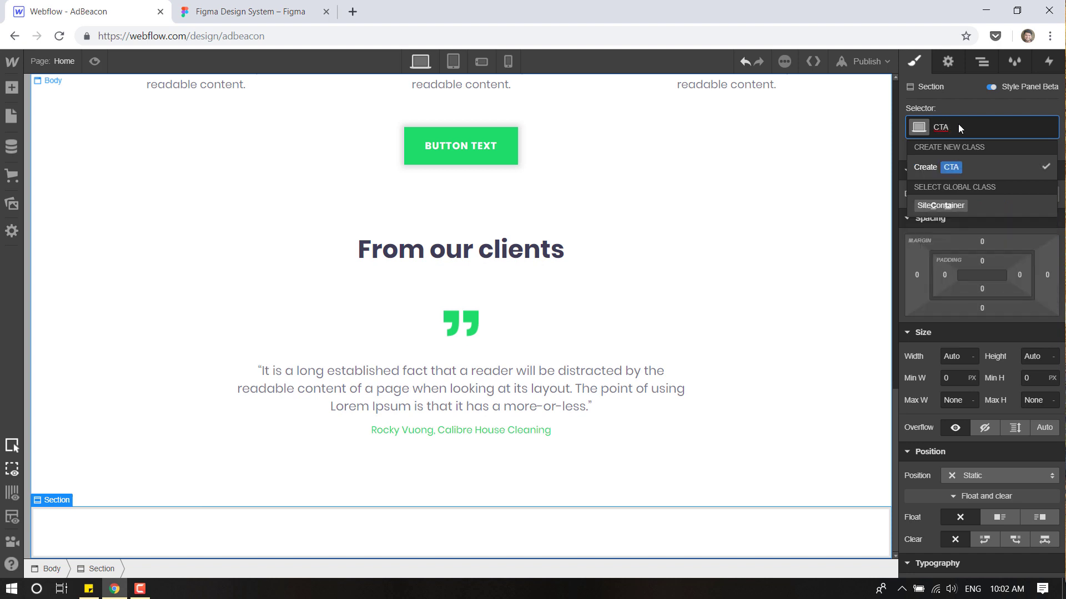
pyautogui.press('Return')
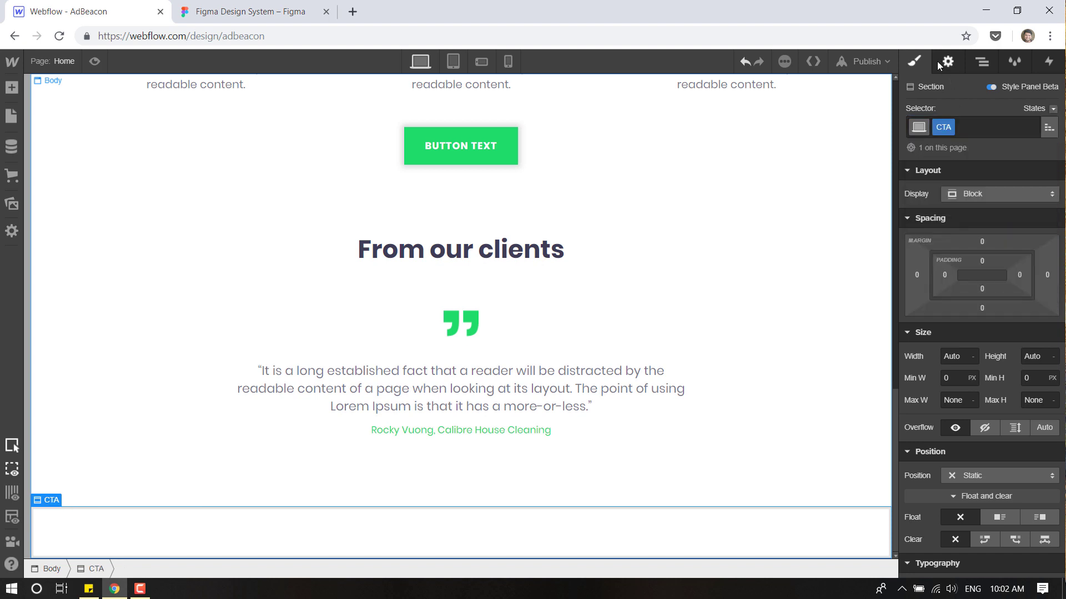
pyautogui.scroll(-10, 1008, 346)
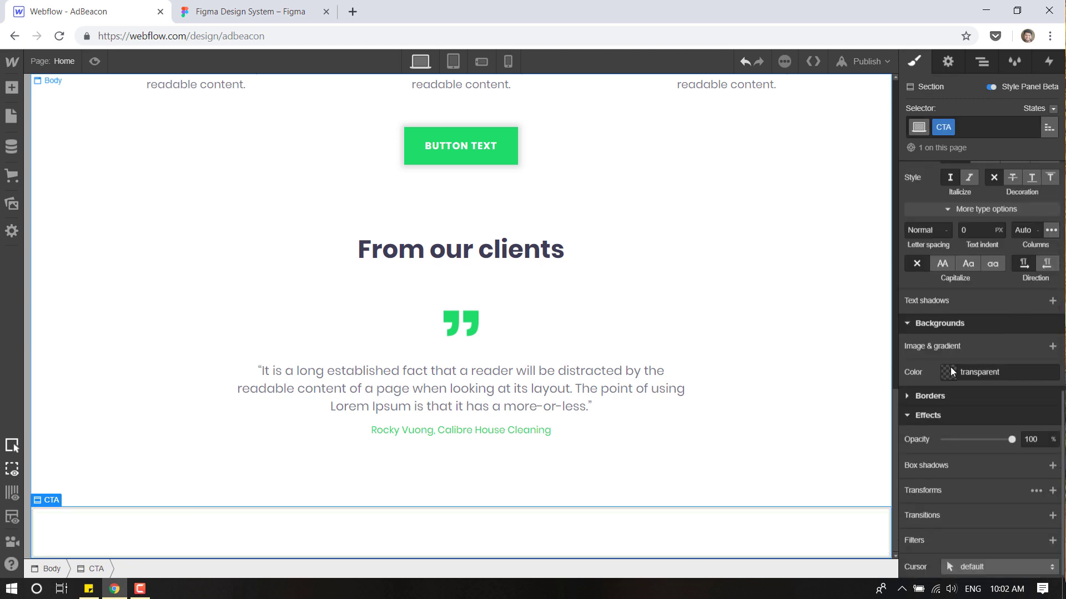
# Set CTABg.png as the CTA background, centred, Cover size, no tiling, without 2x scaling.
pyautogui.click(1052, 346)
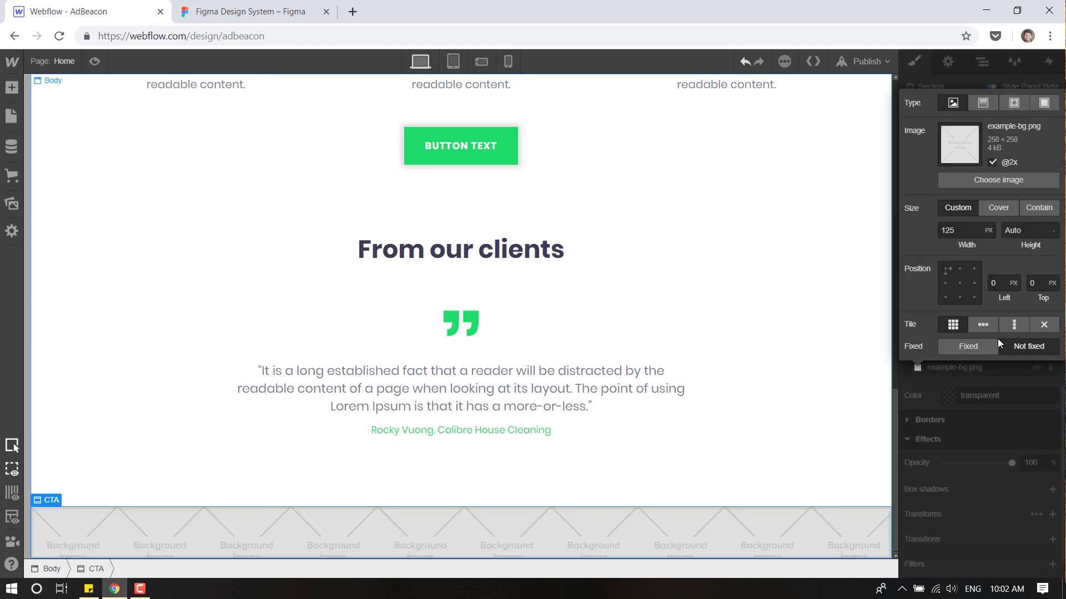
pyautogui.click(991, 163)
pyautogui.click(994, 178)
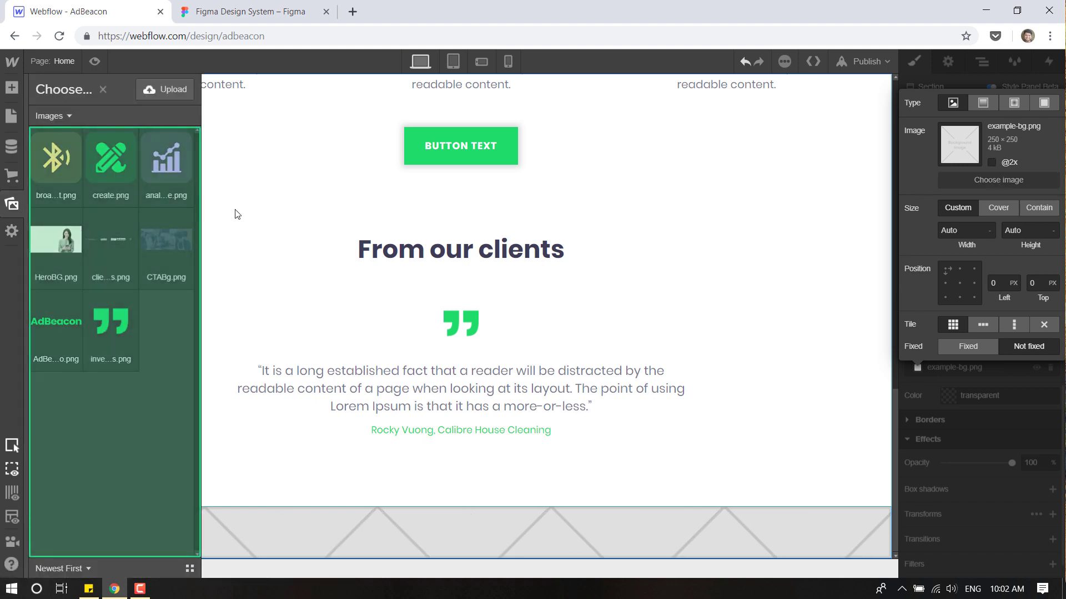
pyautogui.click(166, 242)
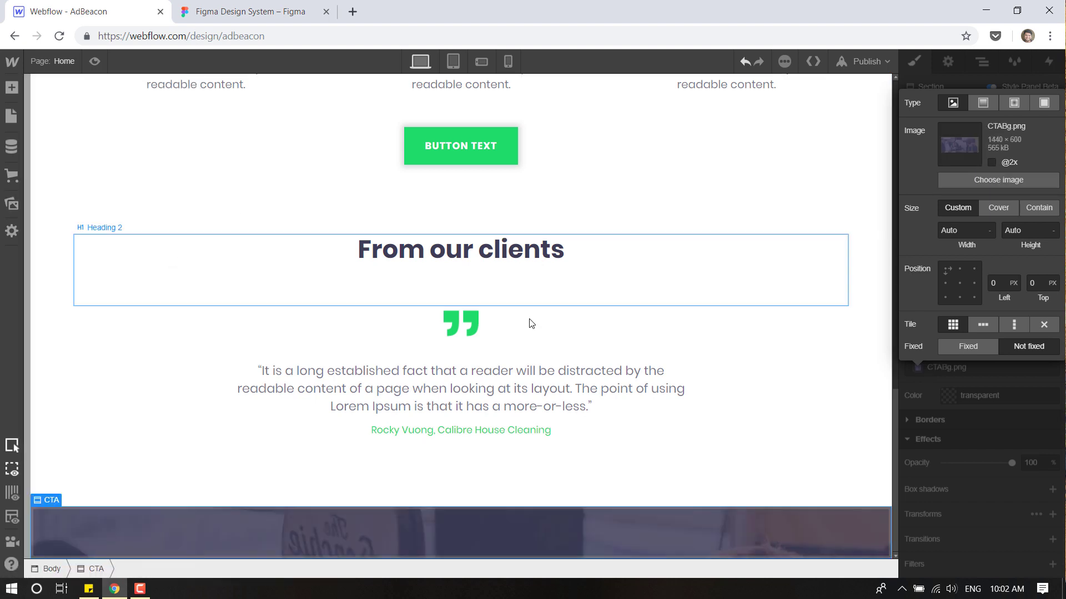
pyautogui.click(959, 283)
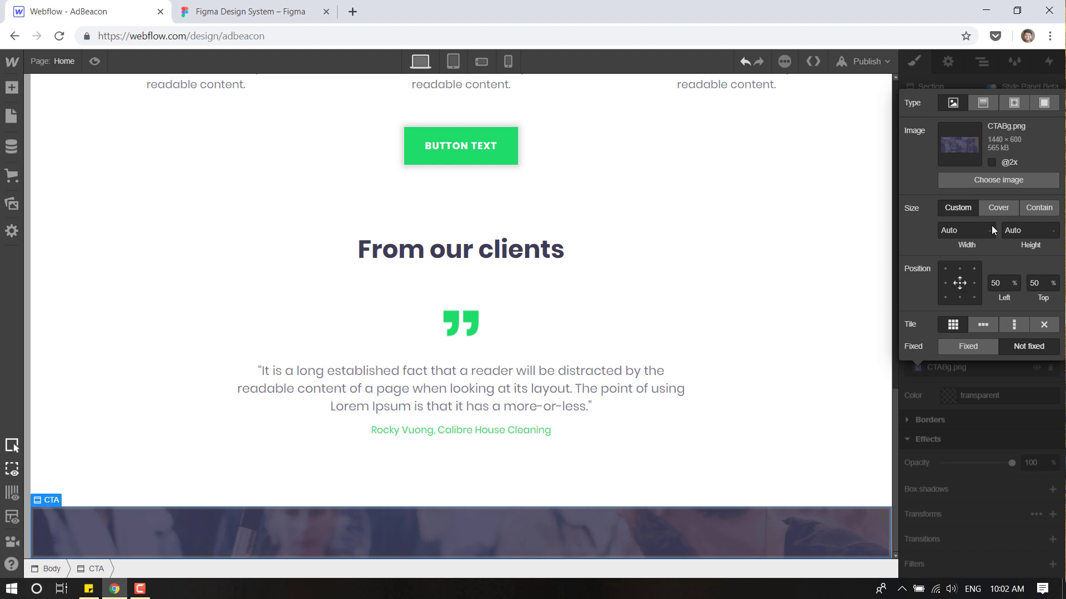
pyautogui.click(997, 208)
pyautogui.click(1036, 327)
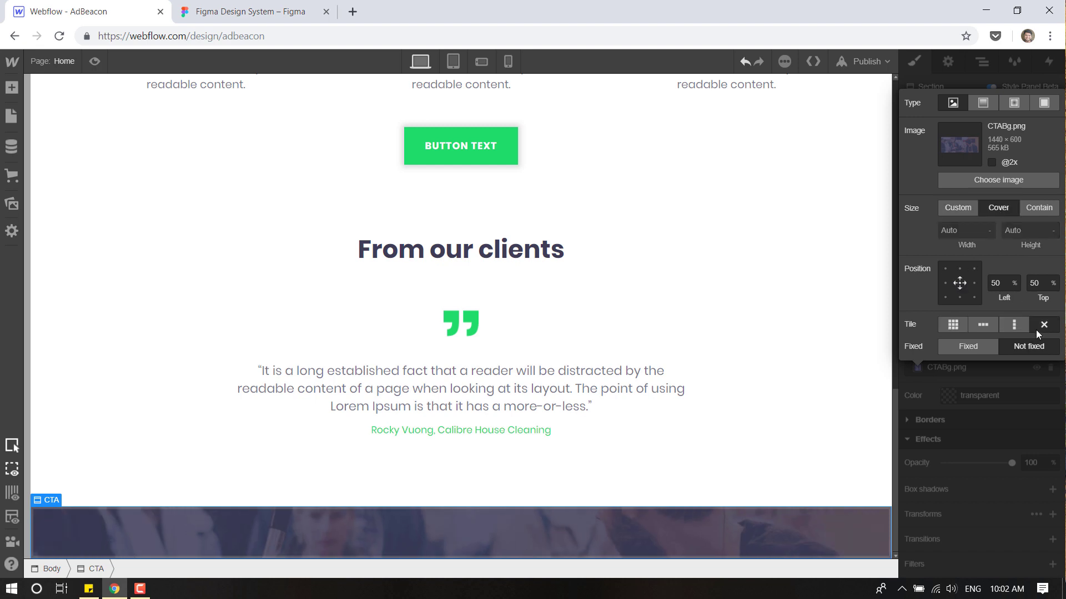
pyautogui.click(981, 486)
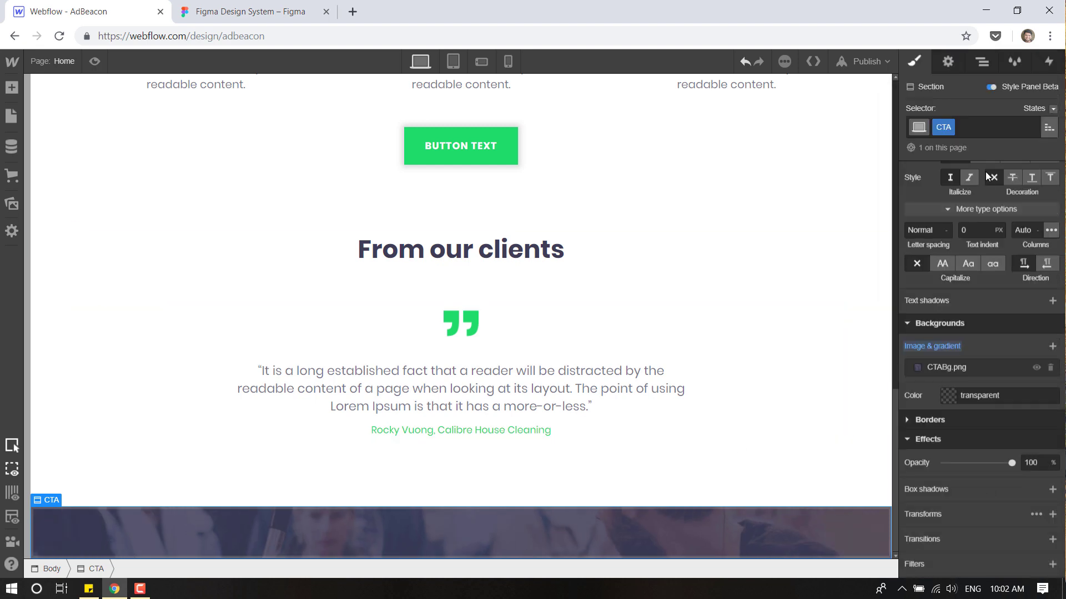
pyautogui.click(981, 62)
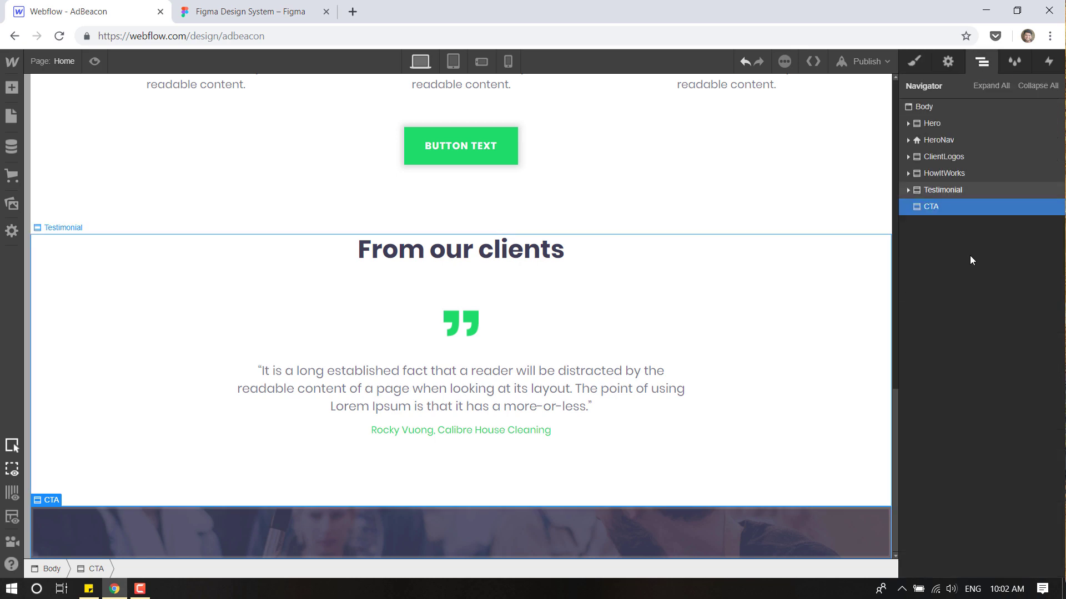
# Check the CTA heading and paragraph text in the Figma design.
pyautogui.click(252, 5)
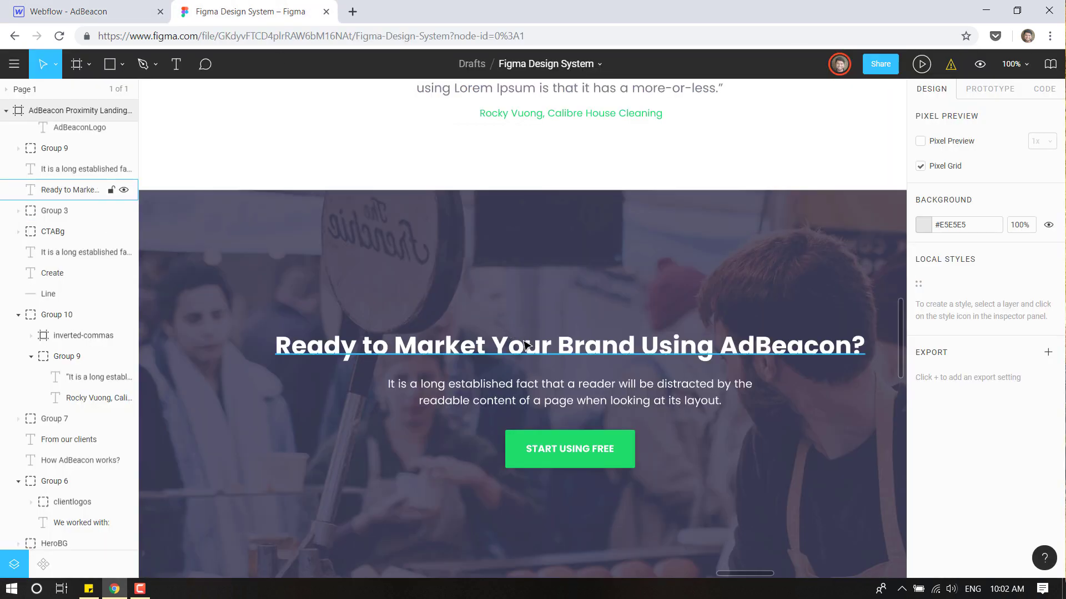
pyautogui.click(522, 342)
pyautogui.click(525, 385)
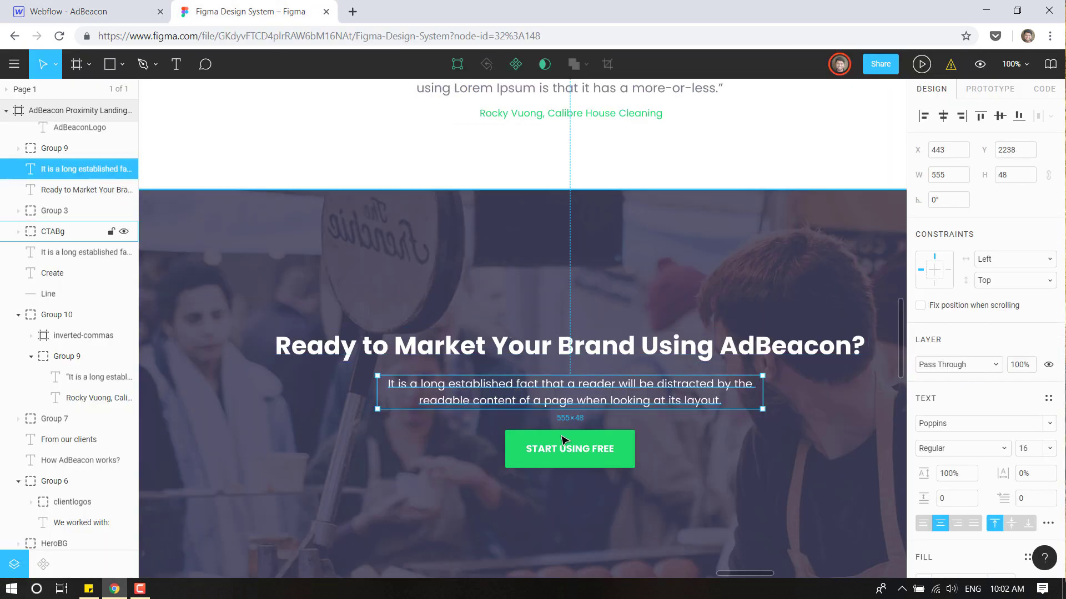
pyautogui.click(72, 11)
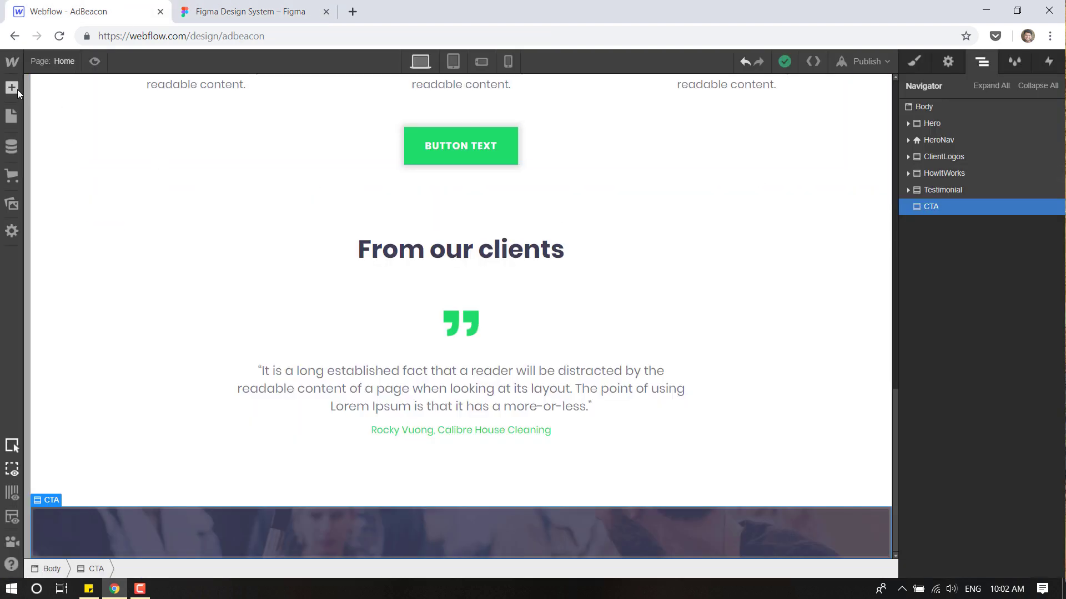
# Add a Heading, a Paragraph and a Button inside the CTA section.
pyautogui.click(12, 88)
pyautogui.moveTo(53, 465); pyautogui.dragTo(967, 312)
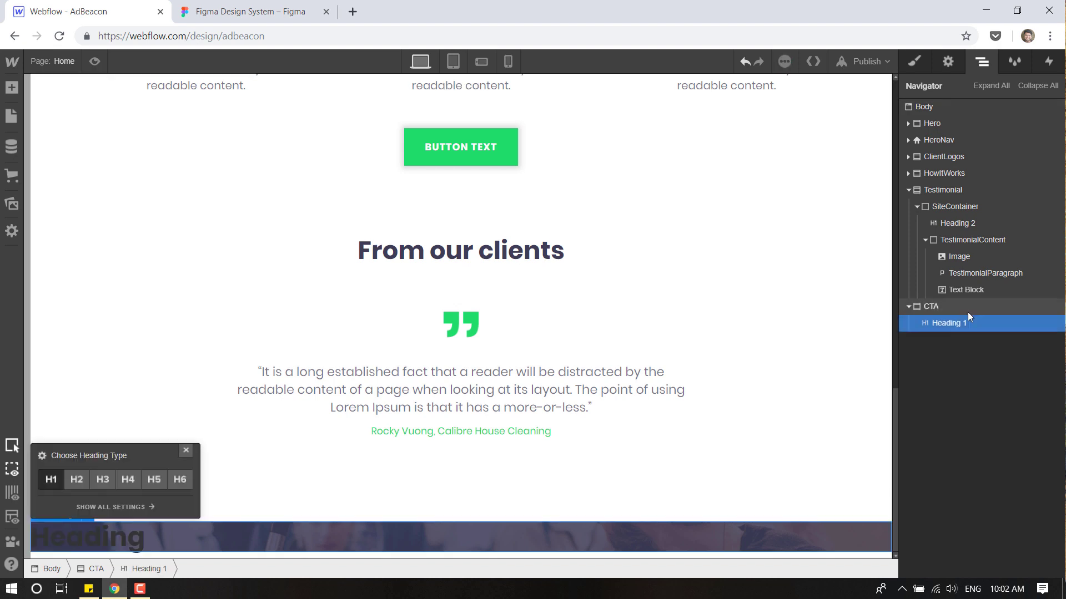
pyautogui.click(14, 95)
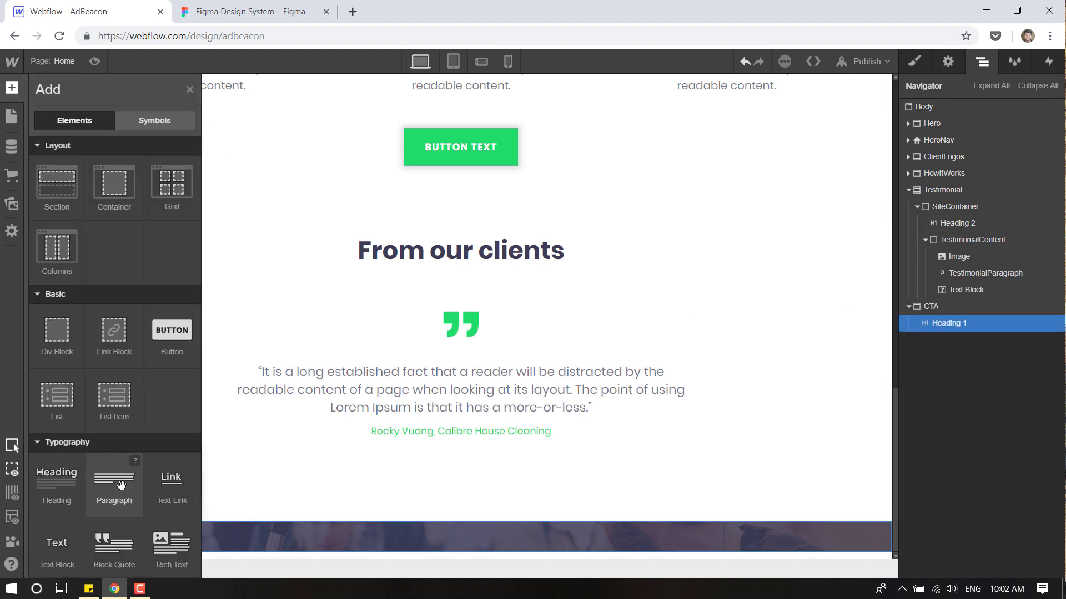
pyautogui.moveTo(114, 486); pyautogui.dragTo(997, 345)
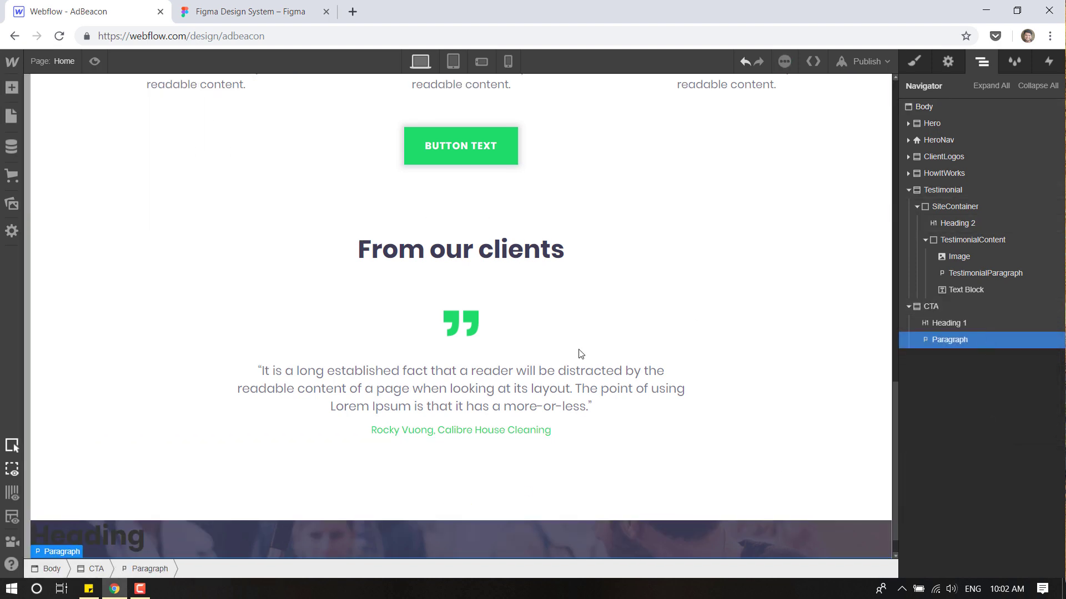
pyautogui.click(14, 96)
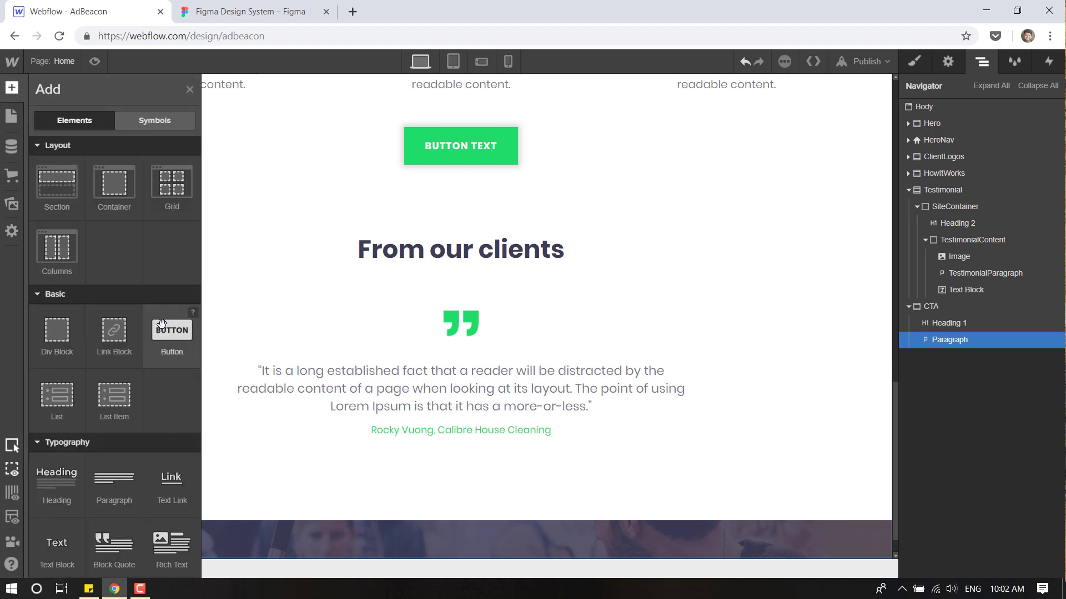
pyautogui.moveTo(169, 330); pyautogui.dragTo(989, 361)
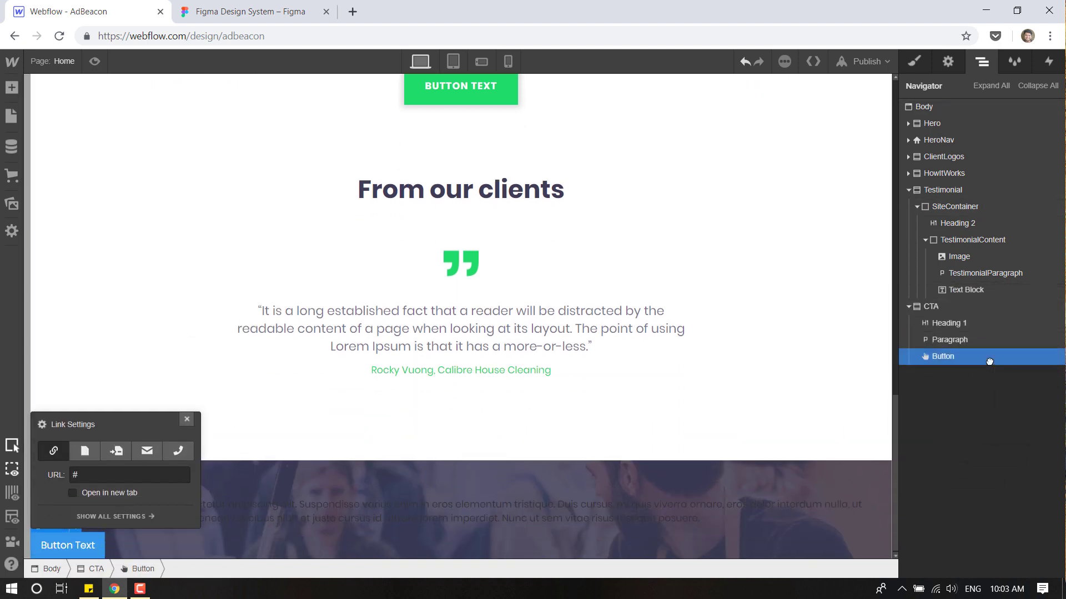
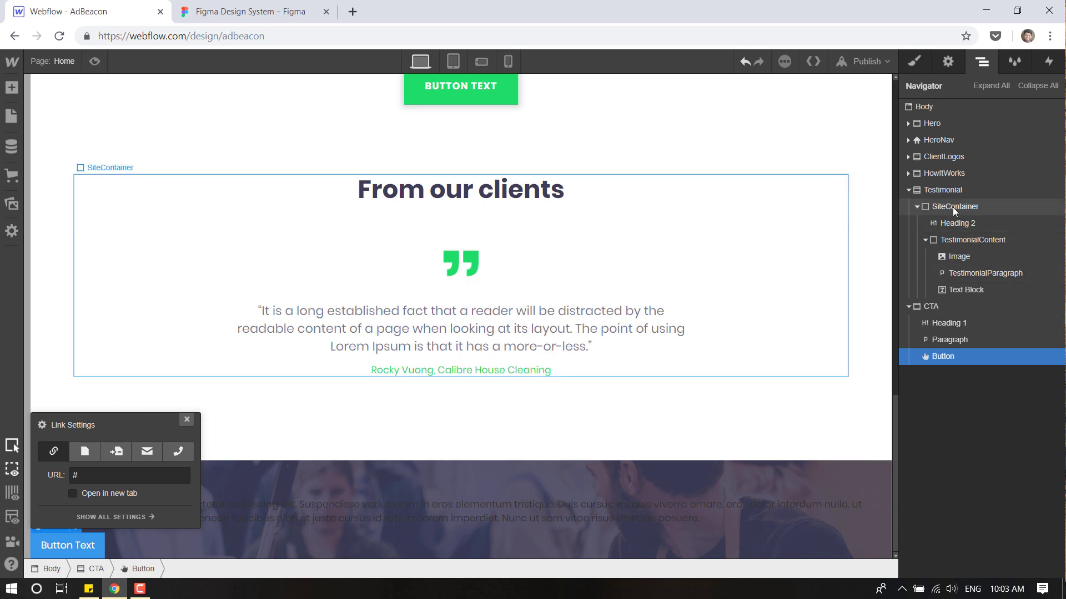
# Add a Div Block inside the CTA section and give it the existing SiteContainer class.
pyautogui.click(954, 323)
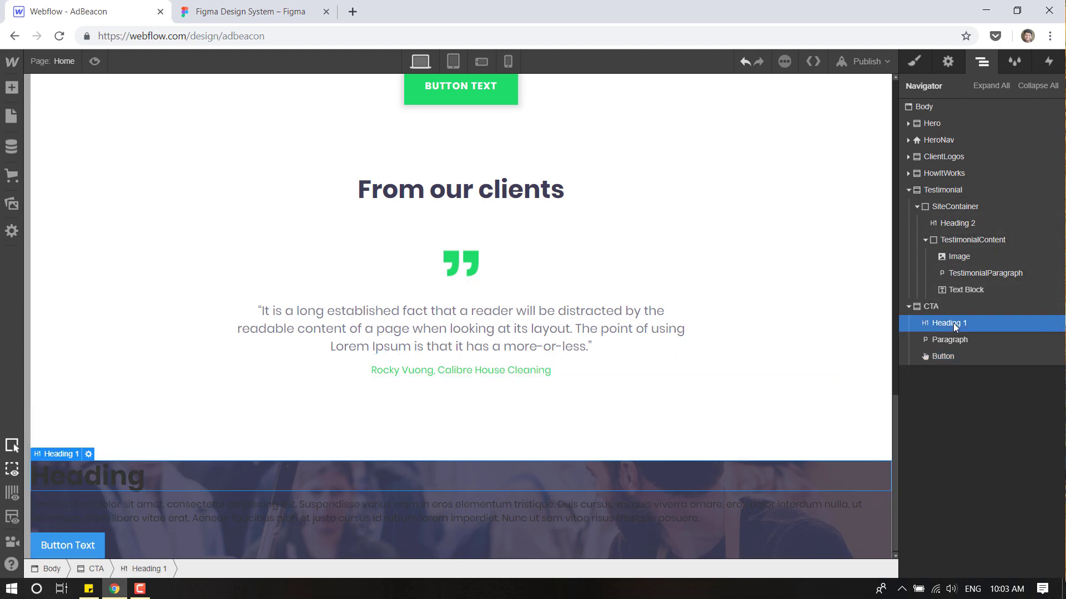
pyautogui.click(11, 88)
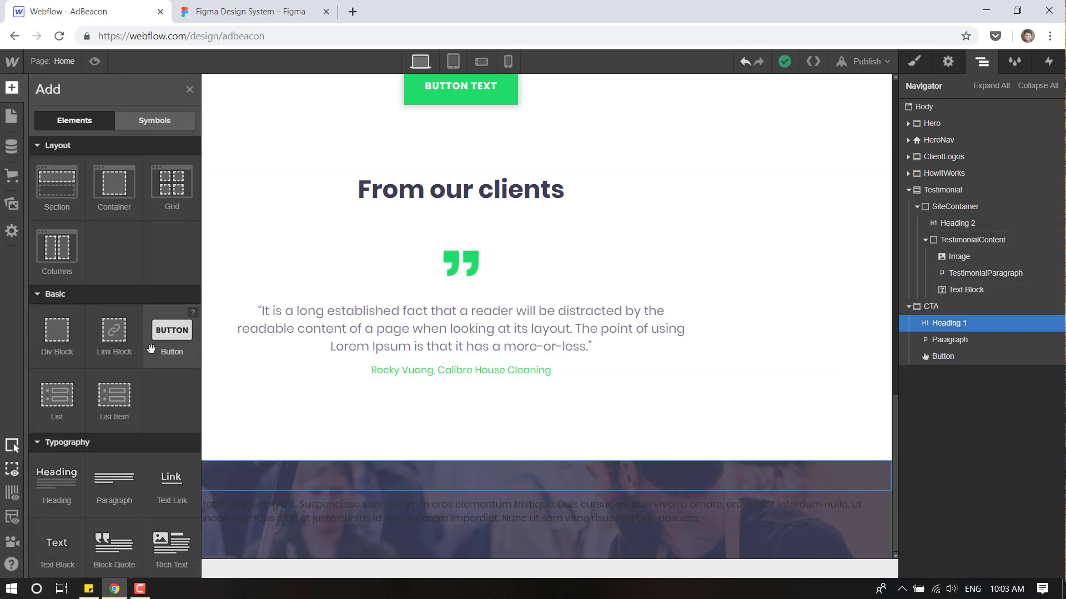
pyautogui.moveTo(82, 345); pyautogui.dragTo(954, 321)
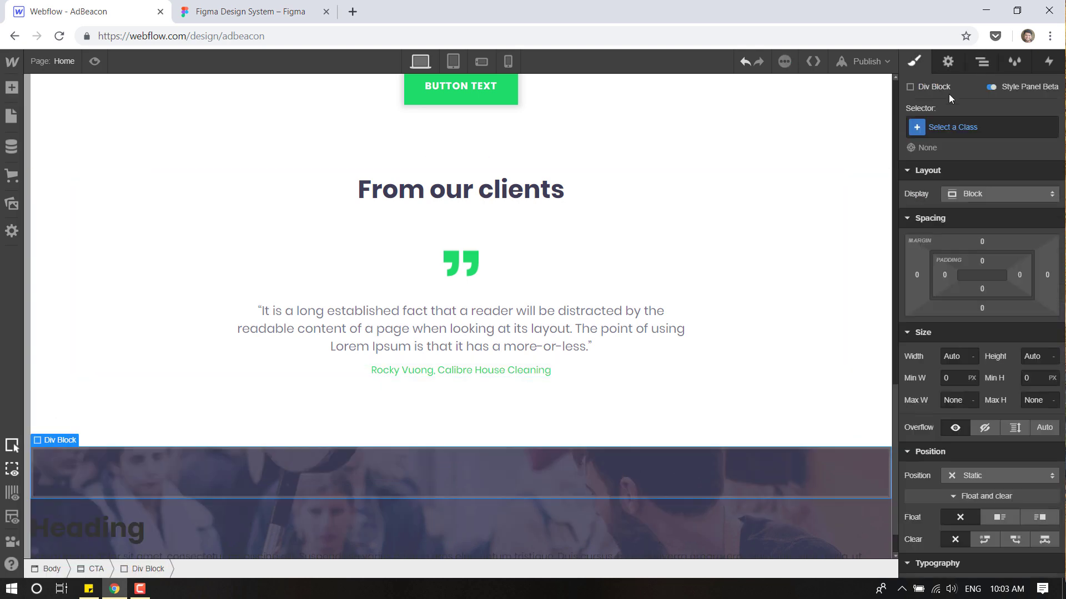
pyautogui.click(976, 128)
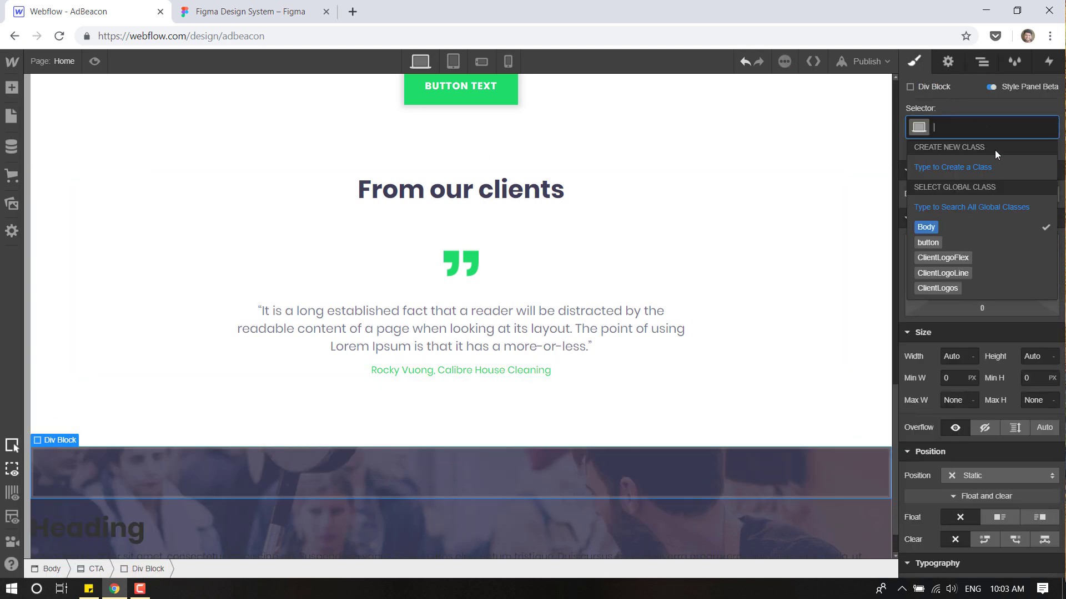
pyautogui.write('site')
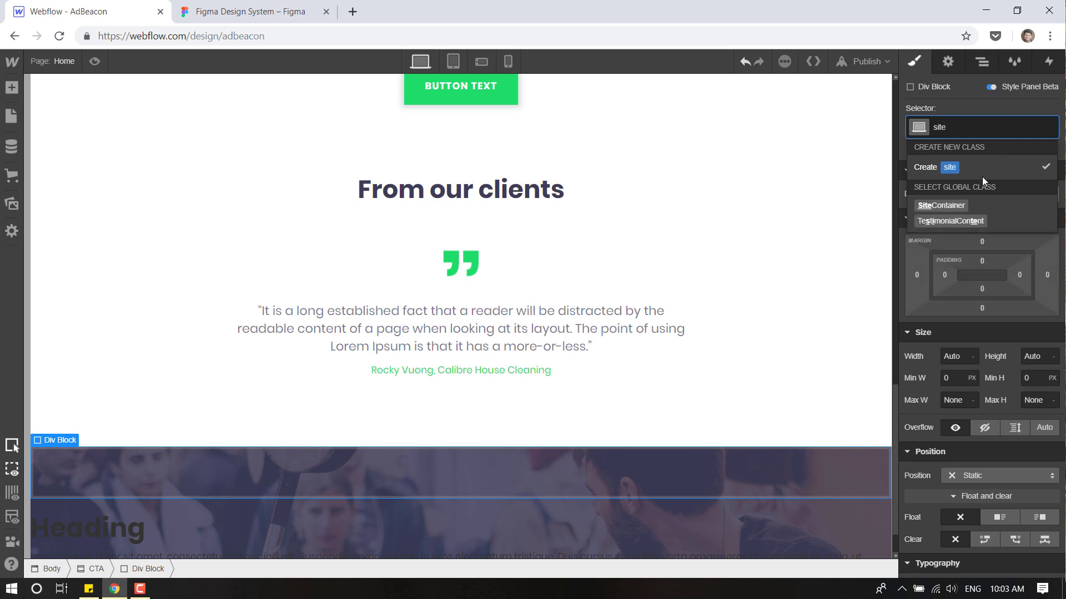
pyautogui.click(957, 205)
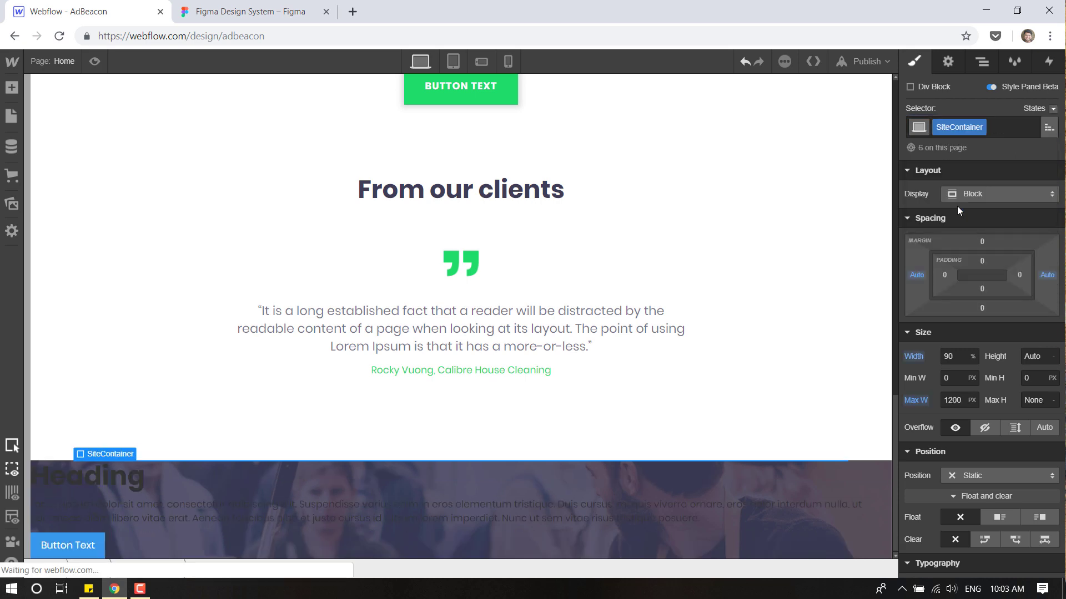
# Nest the CTA heading inside the new SiteContainer div in the Navigator.
pyautogui.press('z')
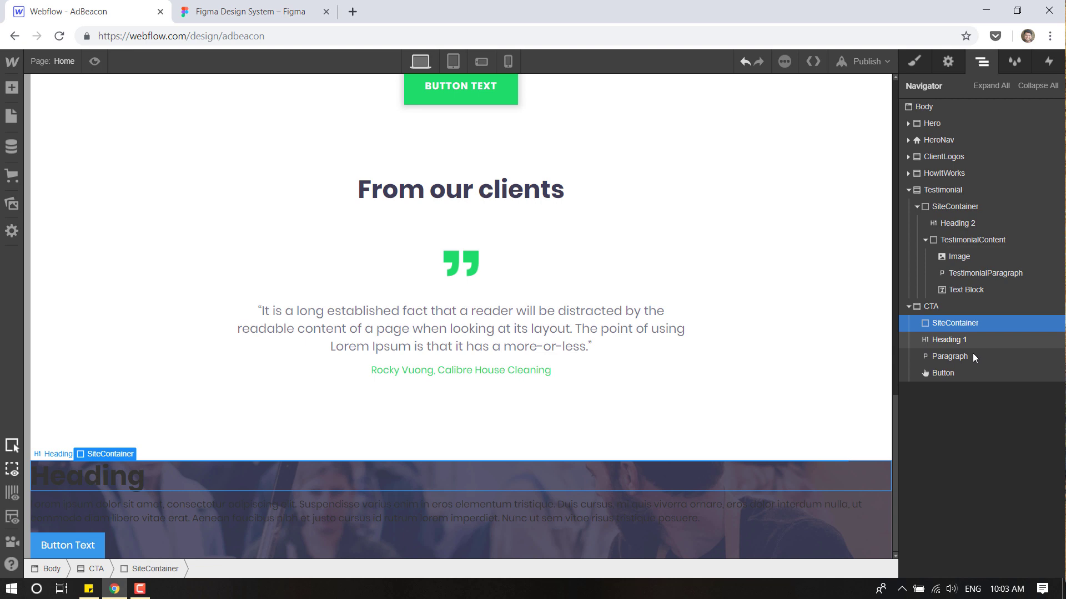
pyautogui.click(945, 337)
pyautogui.moveTo(944, 337); pyautogui.dragTo(977, 373)
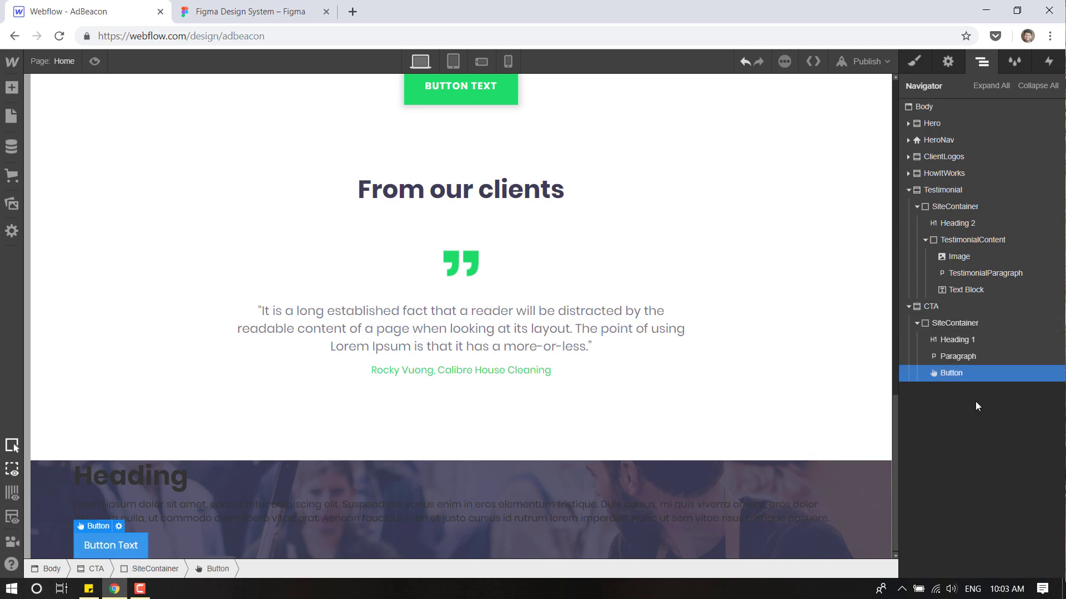
pyautogui.scroll(10, 454, 373)
pyautogui.scroll(-10, 454, 373)
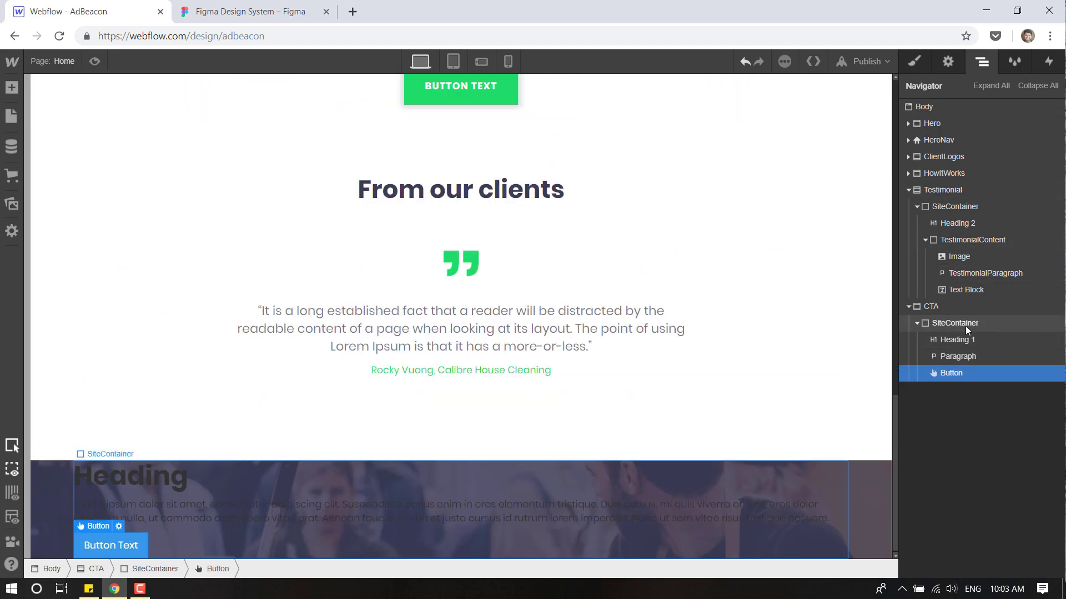
# Set the CTA section's typography alignment to center.
pyautogui.click(938, 306)
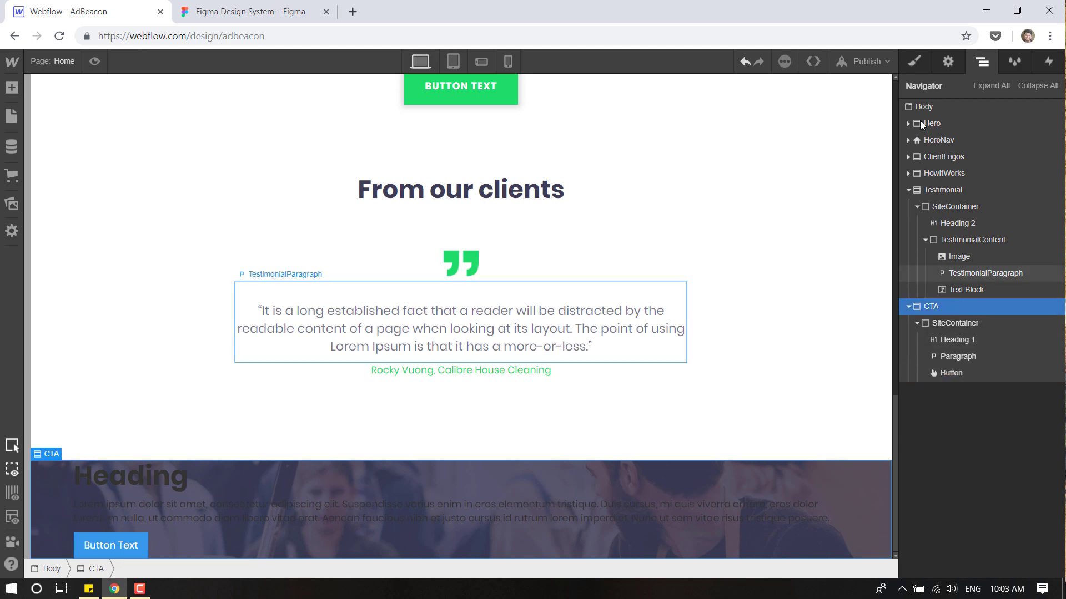
pyautogui.click(914, 59)
pyautogui.scroll(-5, 984, 327)
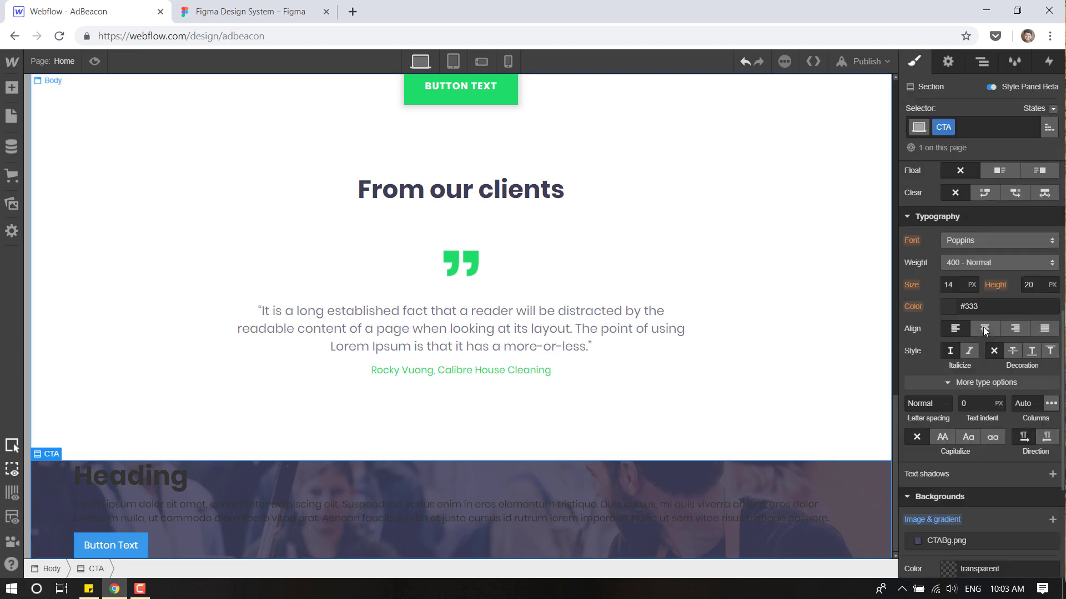
pyautogui.scroll(-2, 983, 327)
pyautogui.click(984, 241)
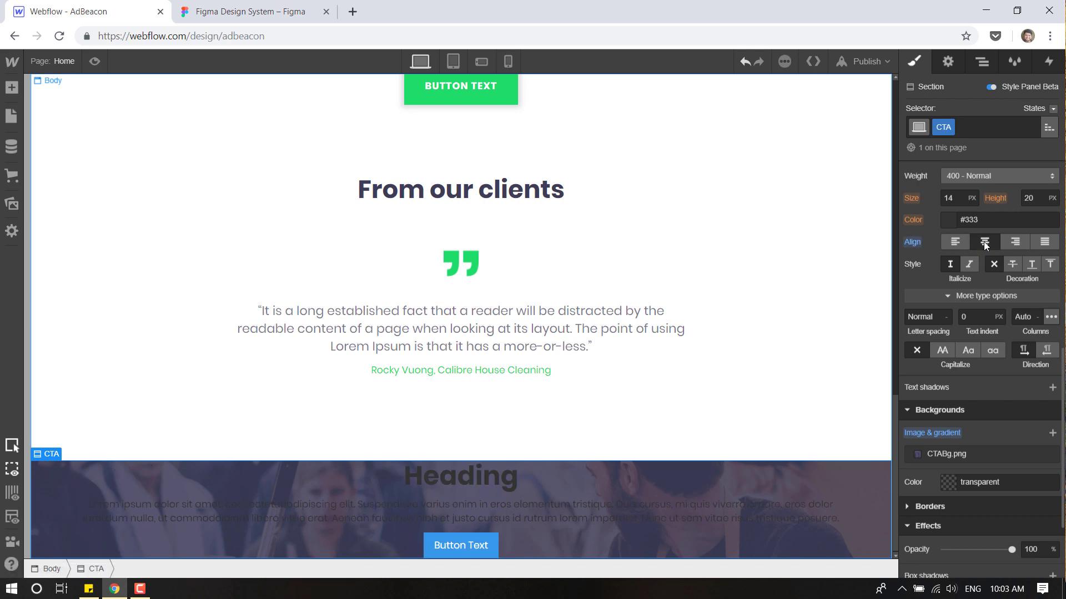
pyautogui.click(987, 62)
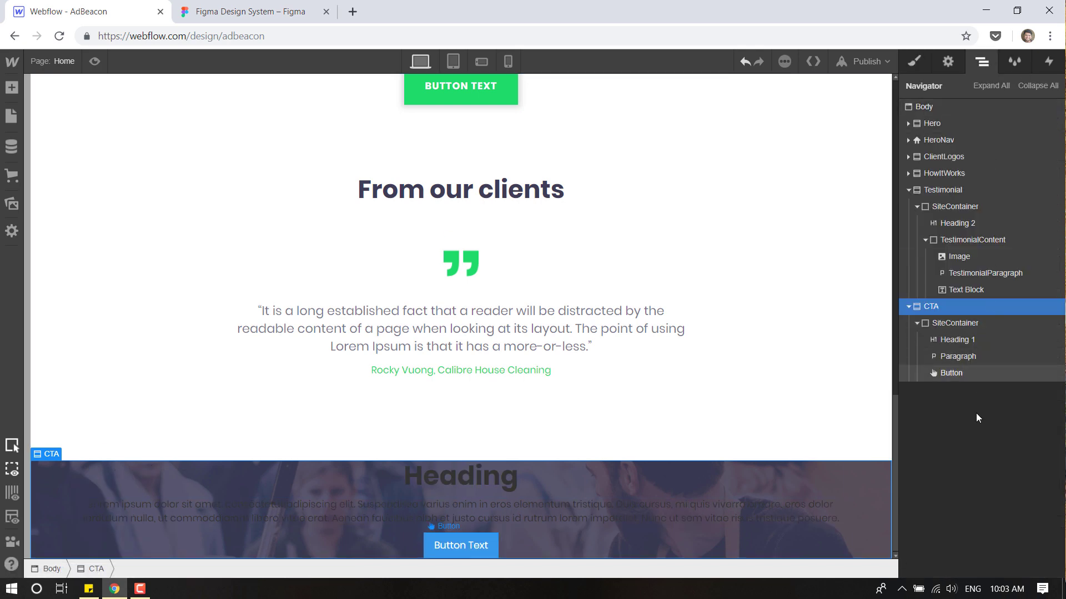
# Add a Div Block in SiteContainer with a new CTAContent class set to Display Flex.
pyautogui.click(10, 90)
pyautogui.moveTo(53, 339); pyautogui.dragTo(971, 341)
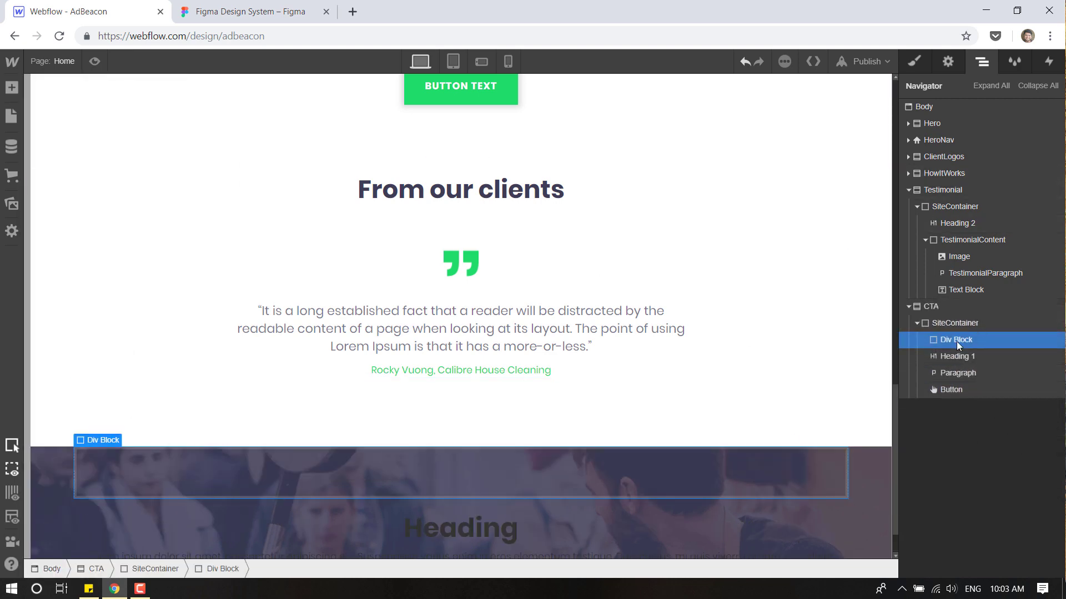
pyautogui.click(910, 58)
pyautogui.click(959, 130)
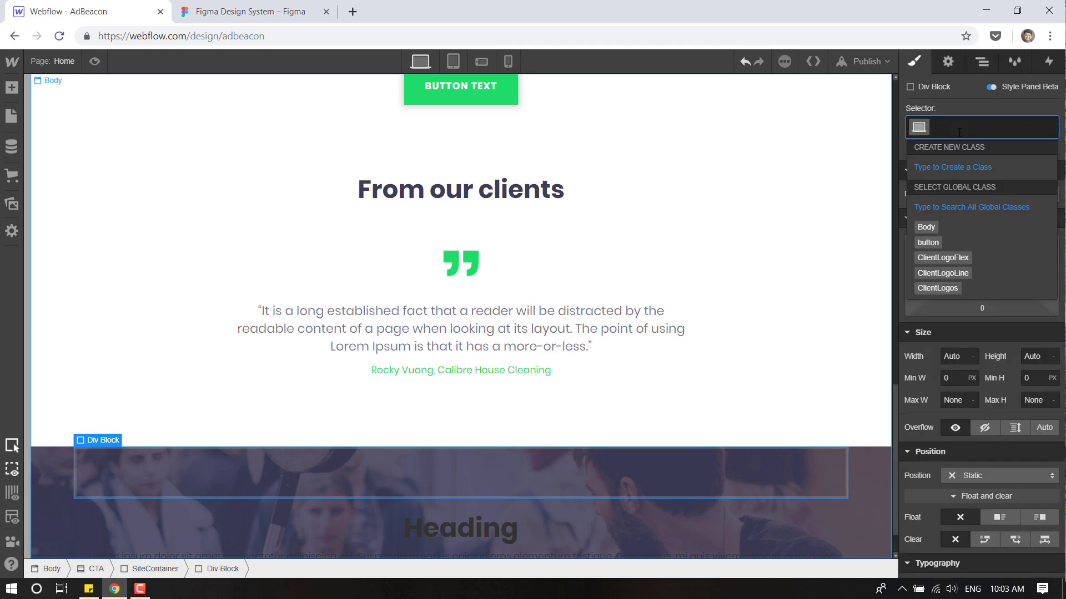
pyautogui.write('CTACont')
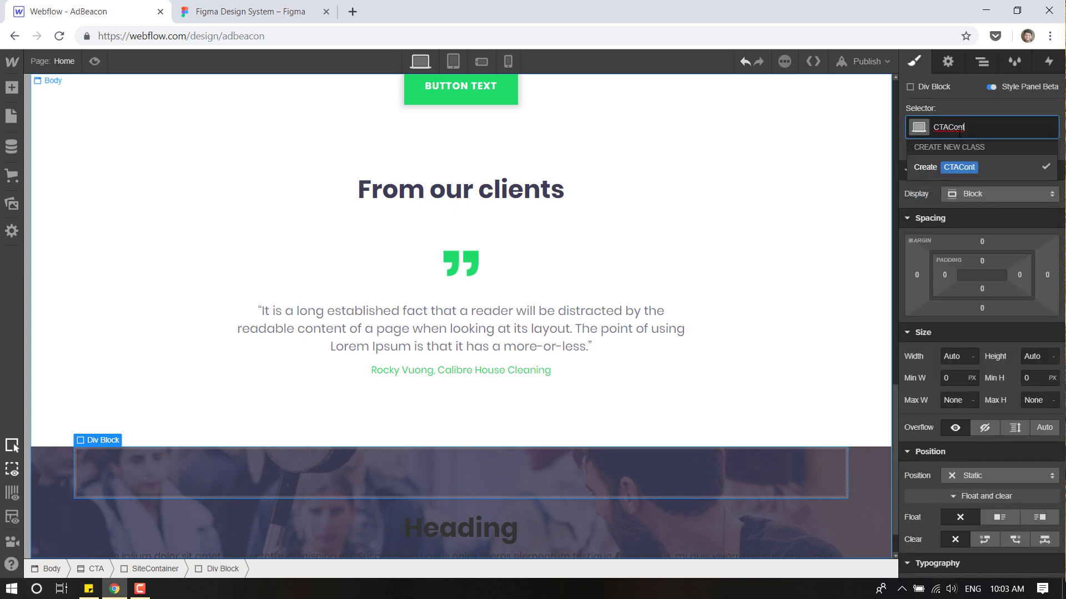
pyautogui.write('ent')
pyautogui.press('Return')
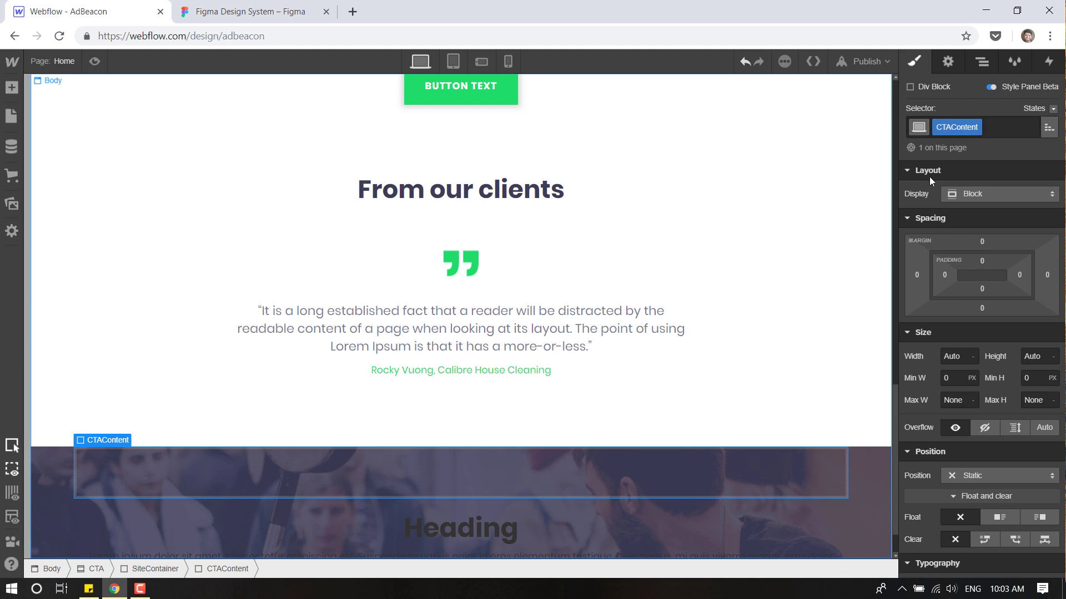
pyautogui.scroll(-2, 945, 195)
pyautogui.scroll(2, 945, 195)
pyautogui.click(977, 193)
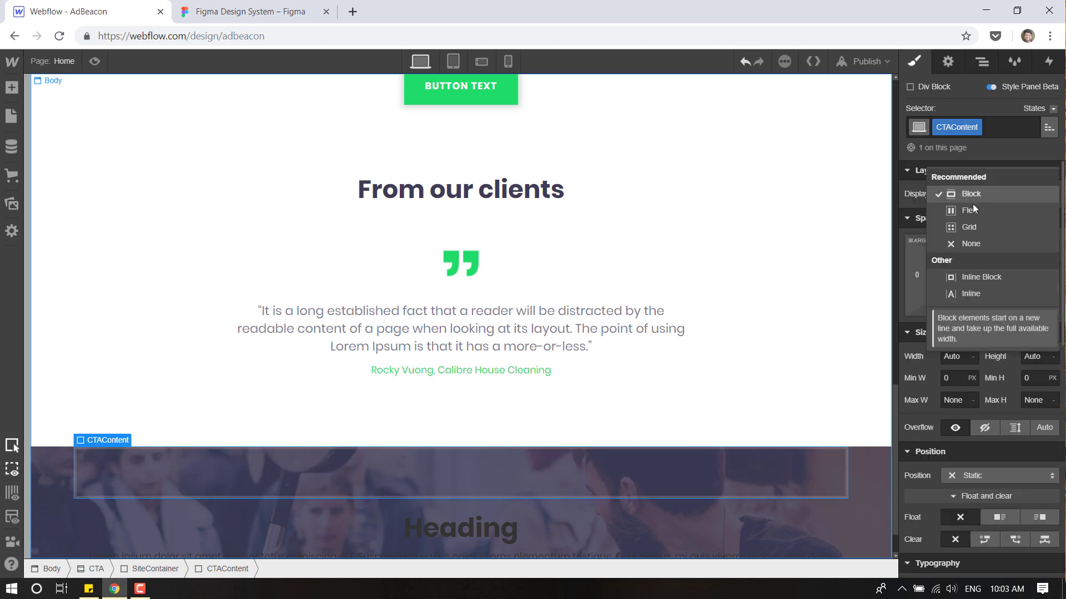
pyautogui.click(969, 214)
# Move the heading and button into CTAContent, then set its direction Vertical and alignment Center.
pyautogui.click(982, 61)
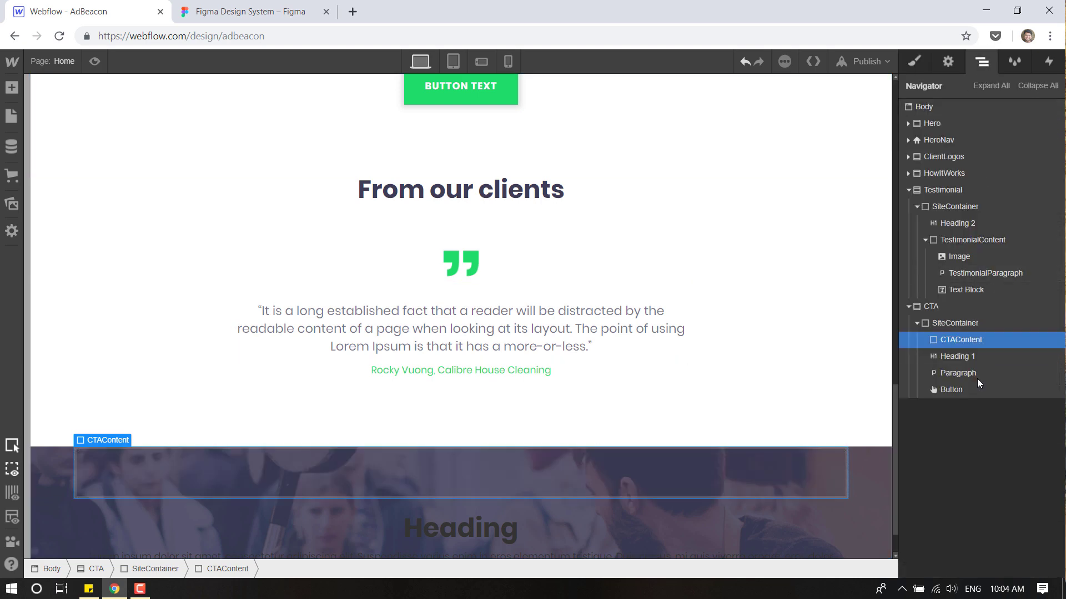
pyautogui.click(944, 358)
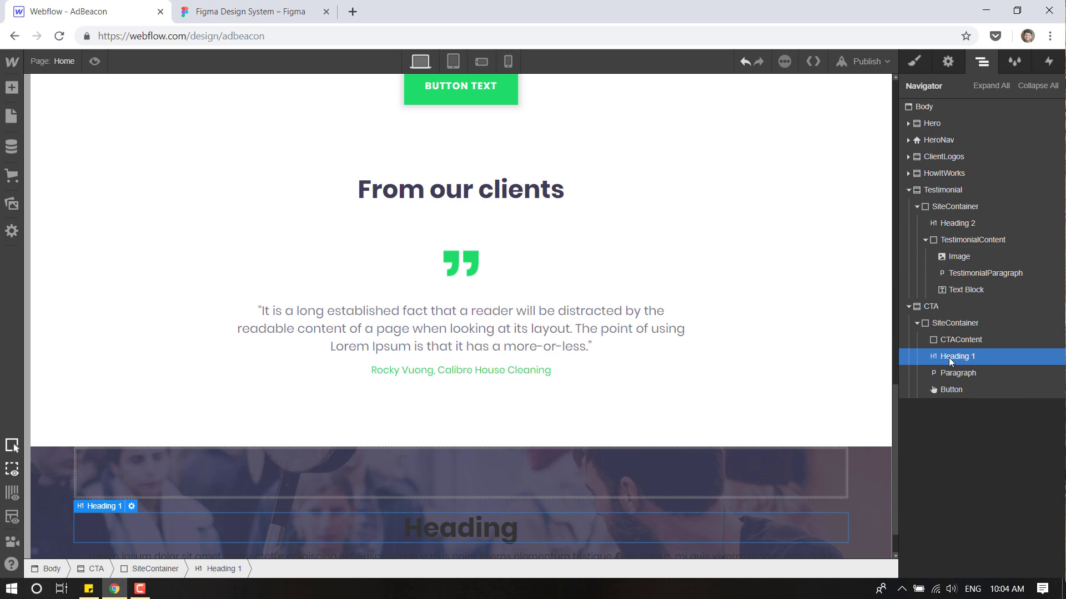
pyautogui.moveTo(948, 357); pyautogui.dragTo(970, 338)
pyautogui.click(967, 334)
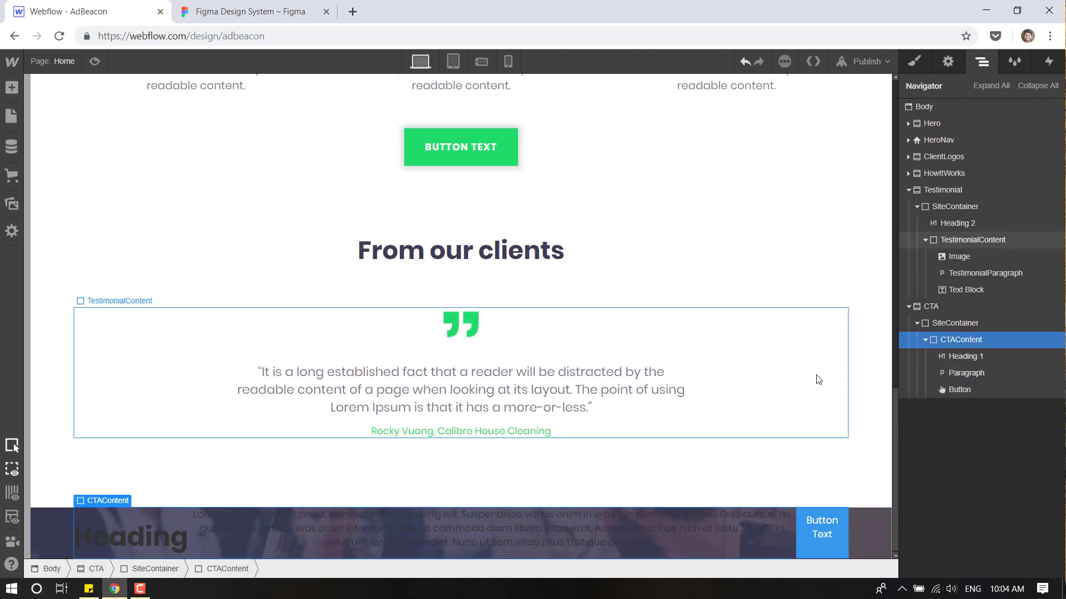
pyautogui.click(915, 62)
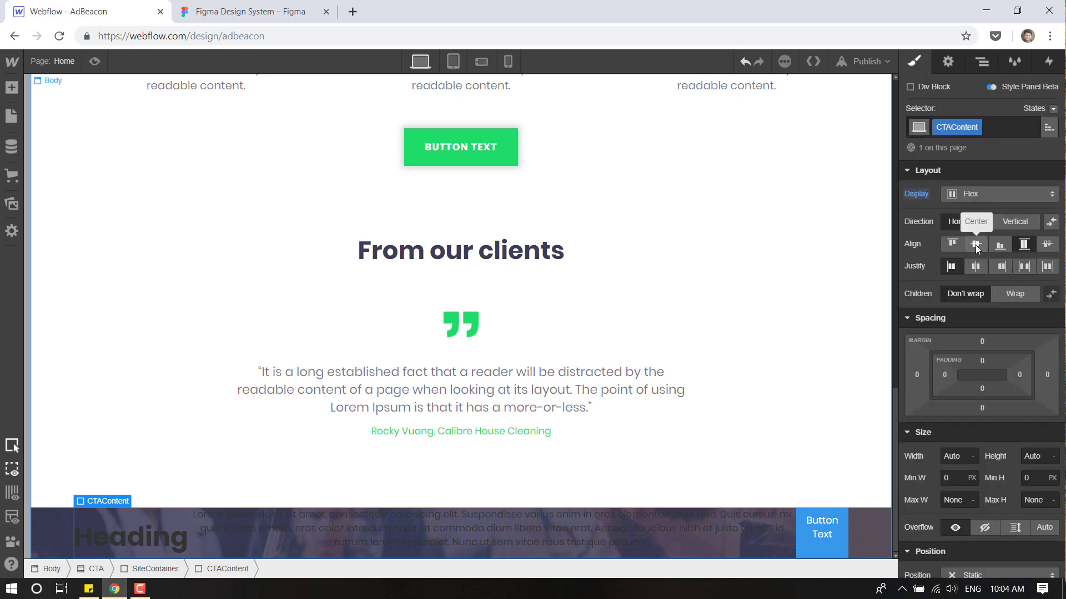
pyautogui.click(1023, 222)
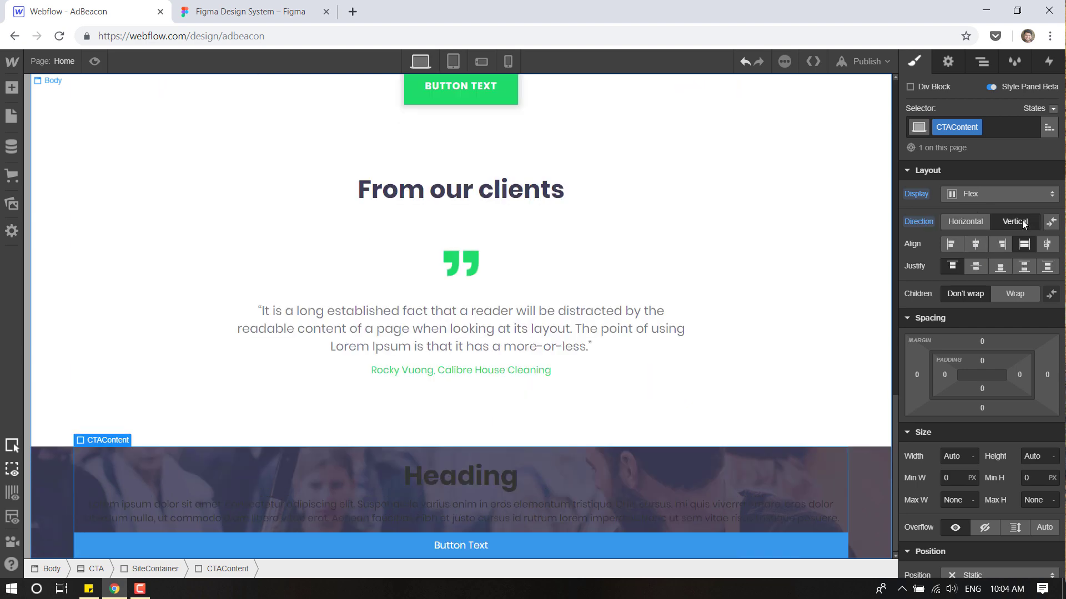
pyautogui.click(977, 245)
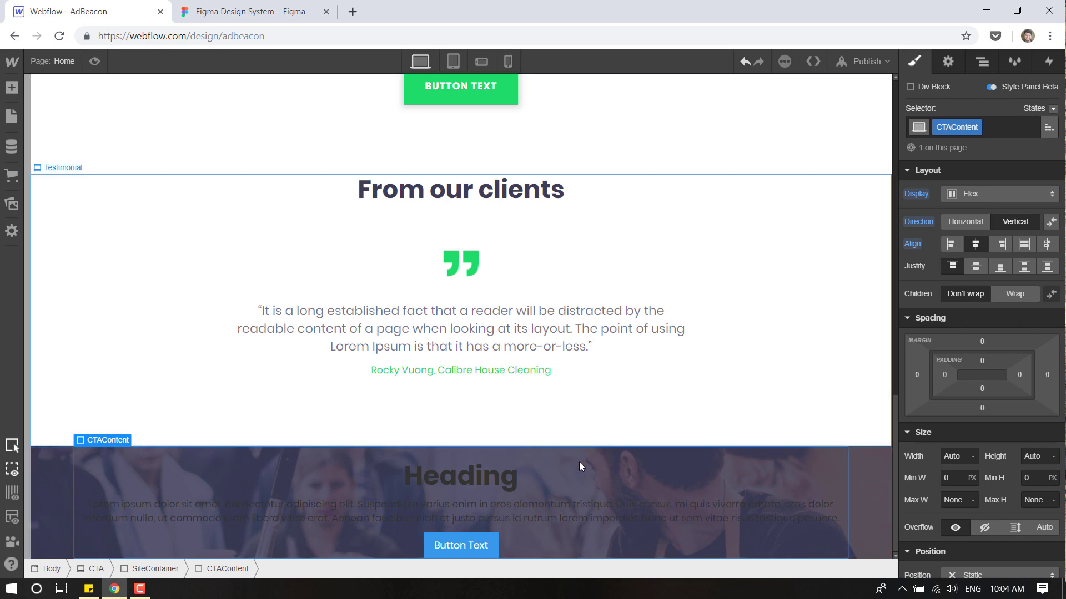
pyautogui.click(504, 478)
pyautogui.click(282, 3)
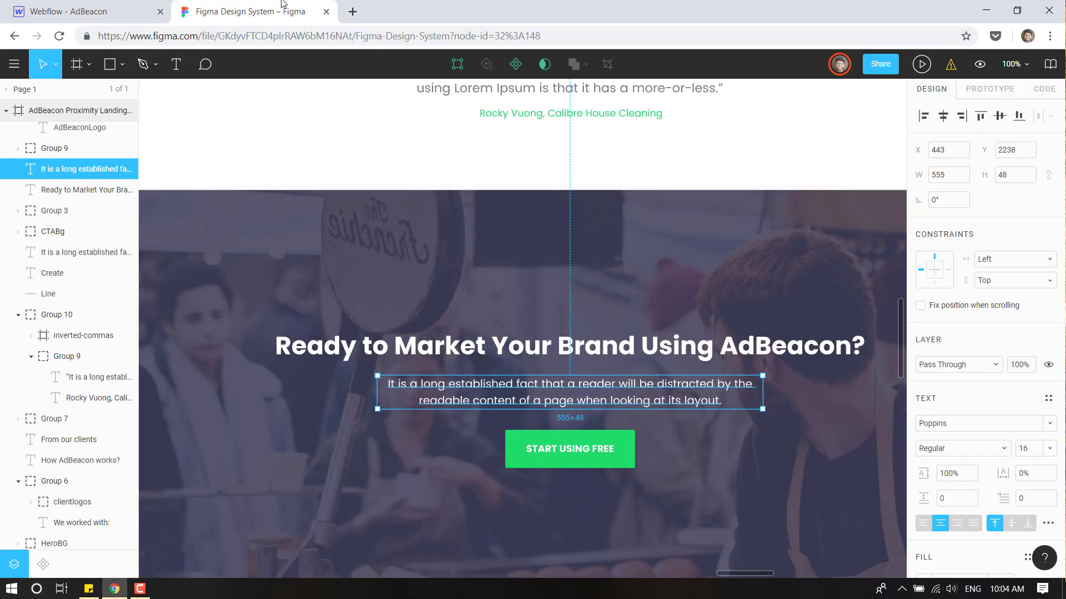
pyautogui.click(506, 342)
pyautogui.scroll(-3, 563, 239)
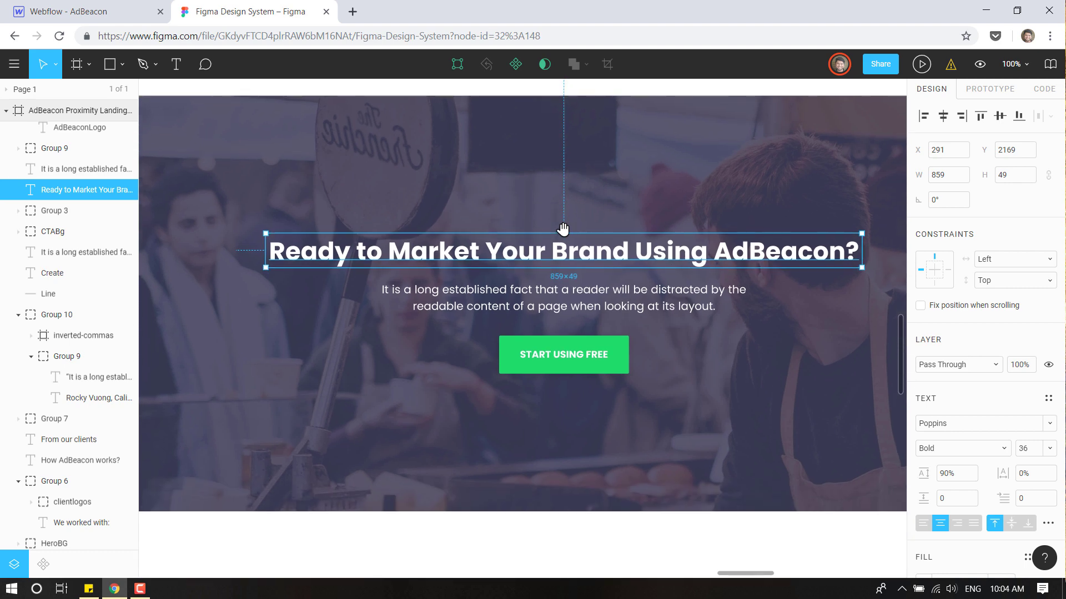
pyautogui.scroll(2, 564, 229)
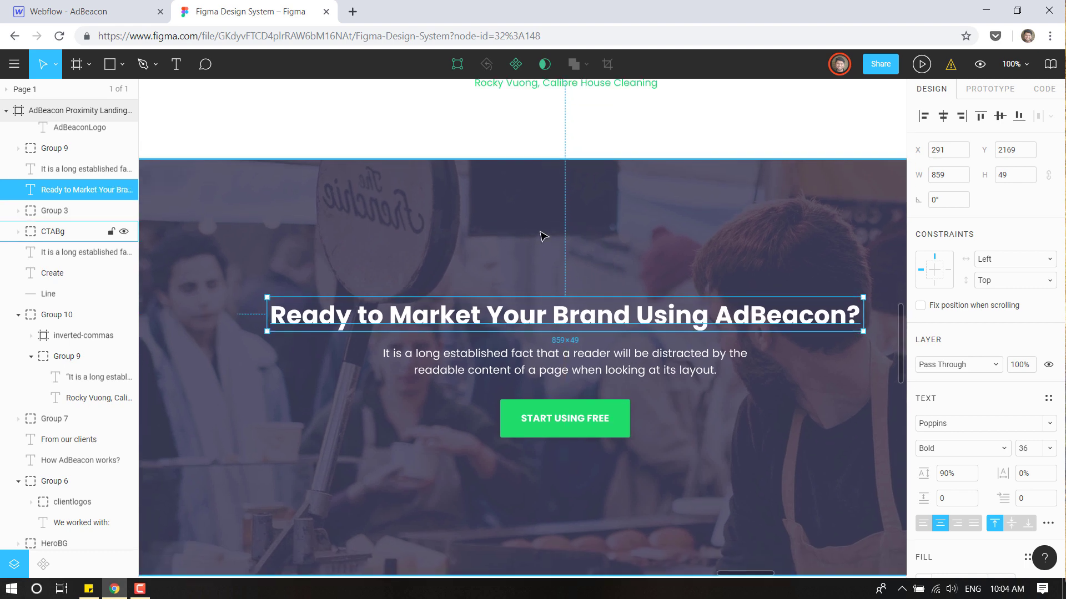
pyautogui.scroll(-2, 555, 234)
pyautogui.click(561, 346)
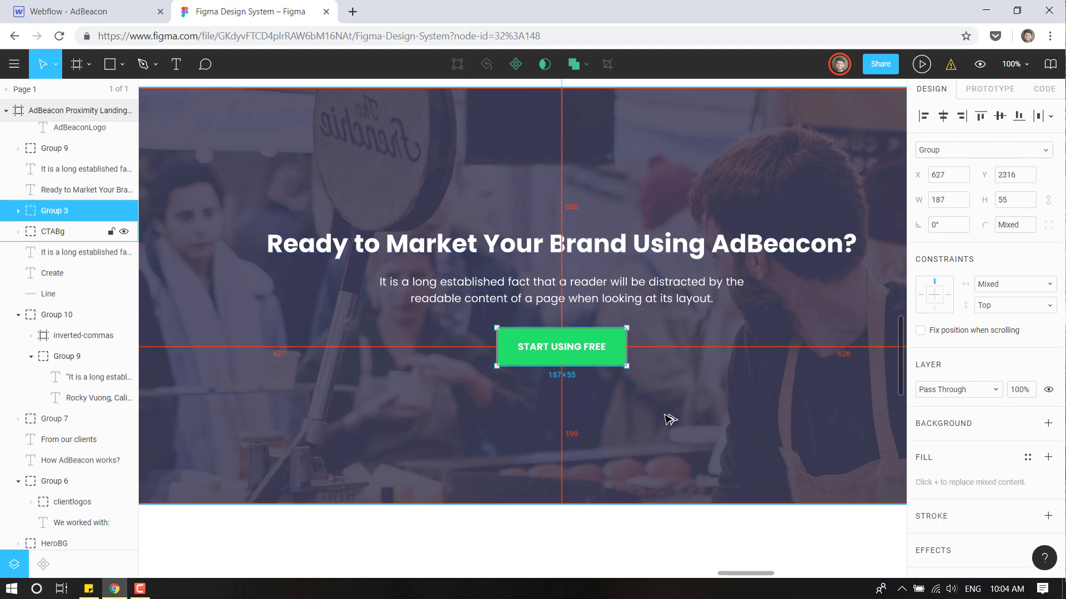
pyautogui.scroll(1, 618, 297)
pyautogui.click(147, 10)
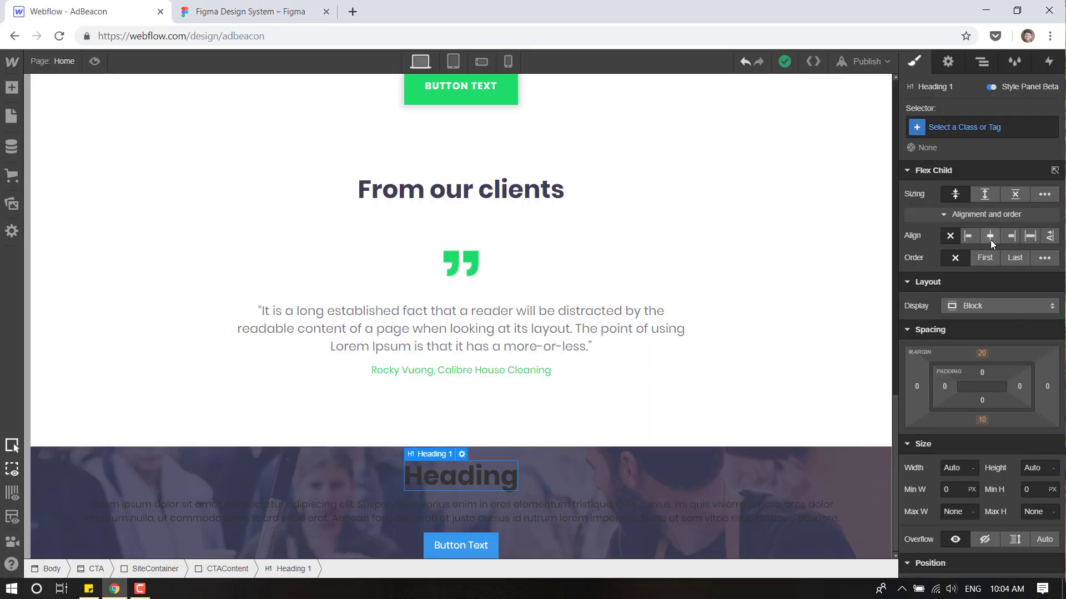
# Set the CTA section's top and bottom padding to 200px, then compare with the Figma design.
pyautogui.click(695, 457)
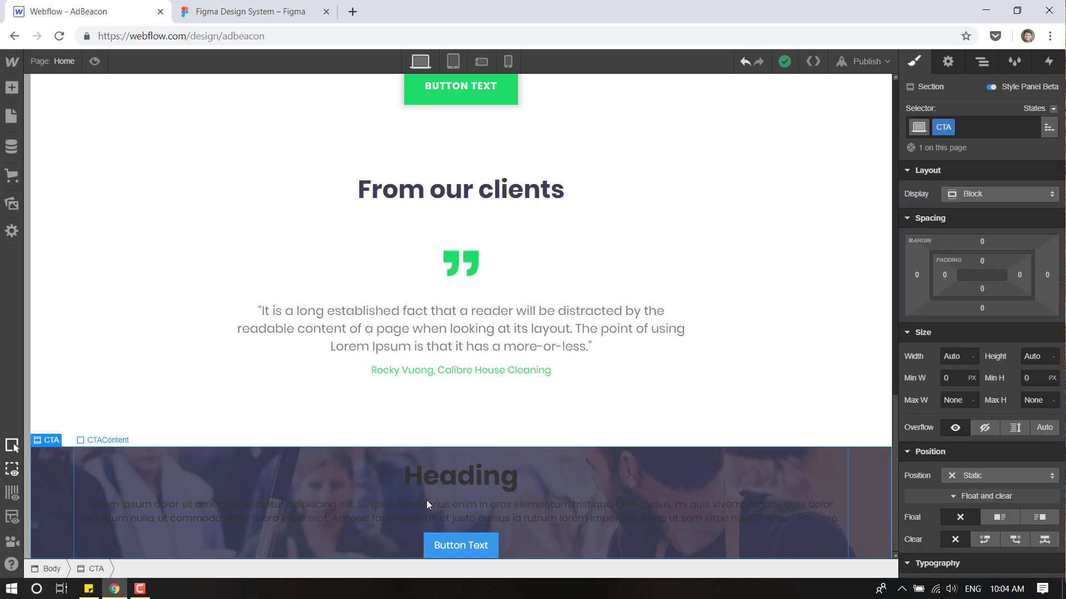
pyautogui.click(981, 261)
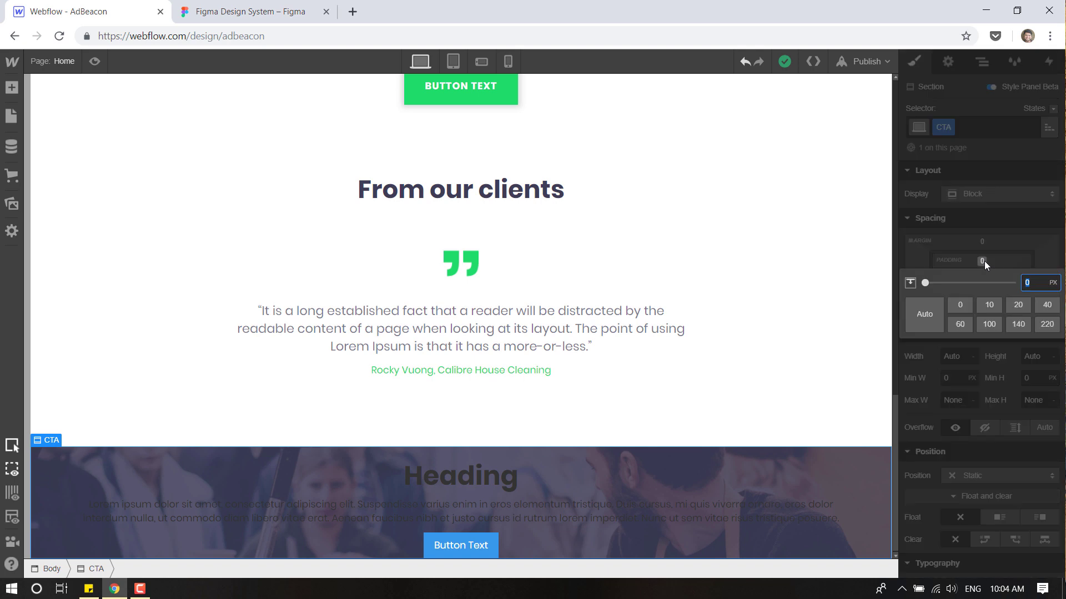
pyautogui.write('200px')
pyautogui.press('Return')
pyautogui.scroll(-2, 742, 321)
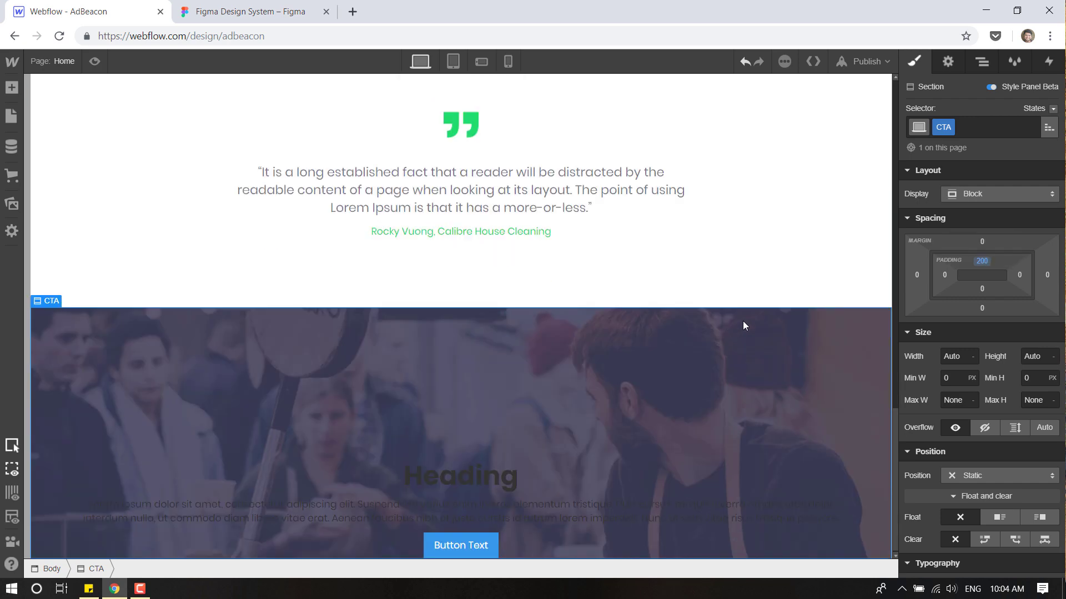
pyautogui.click(982, 289)
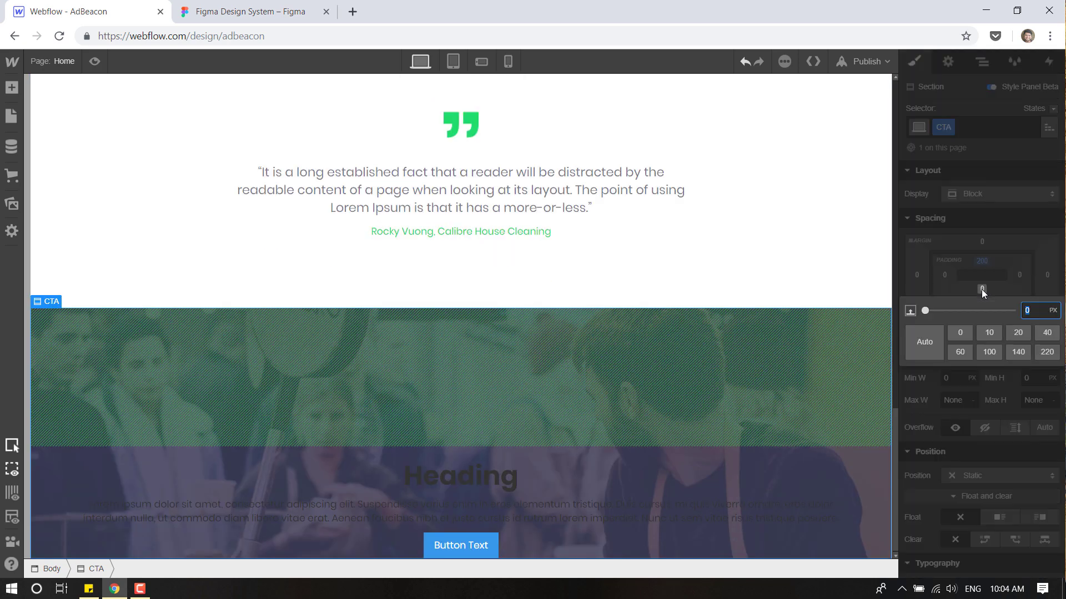
pyautogui.write('200px')
pyautogui.press('Return')
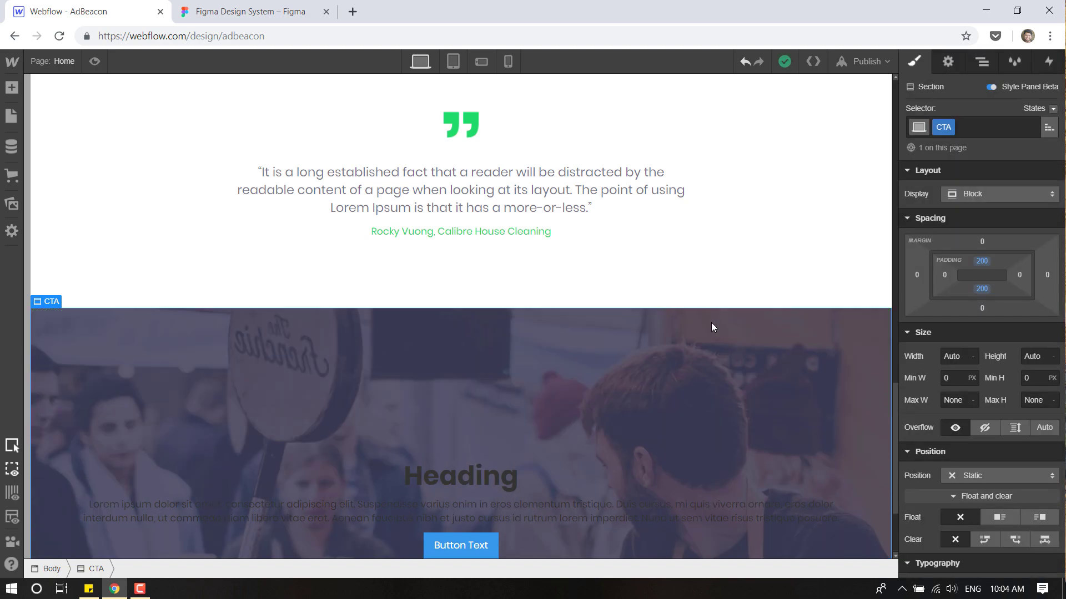
pyautogui.scroll(-2, 711, 321)
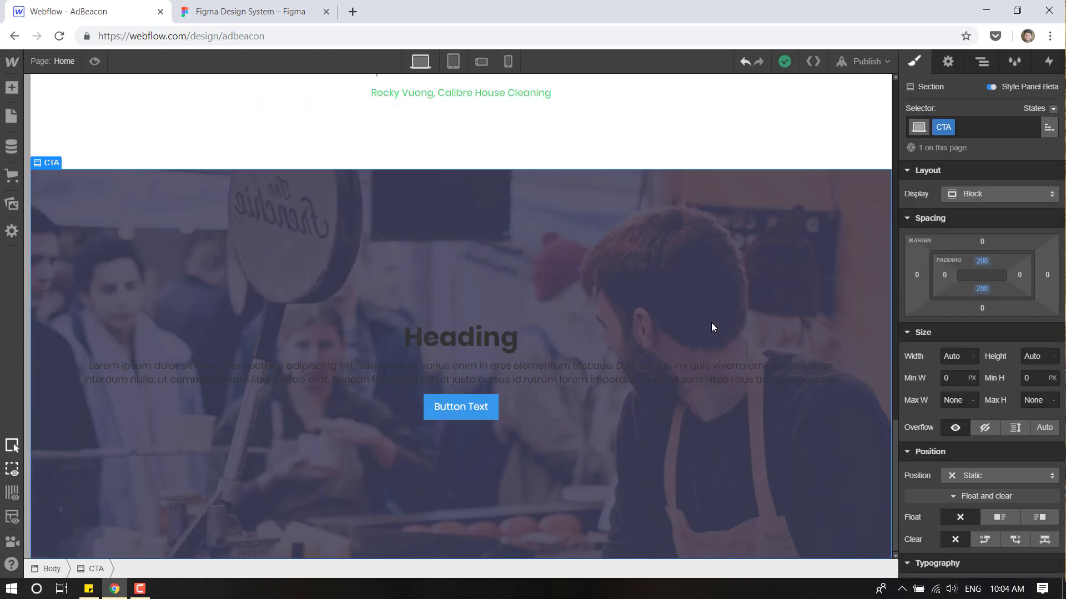
pyautogui.click(452, 340)
pyautogui.click(249, 11)
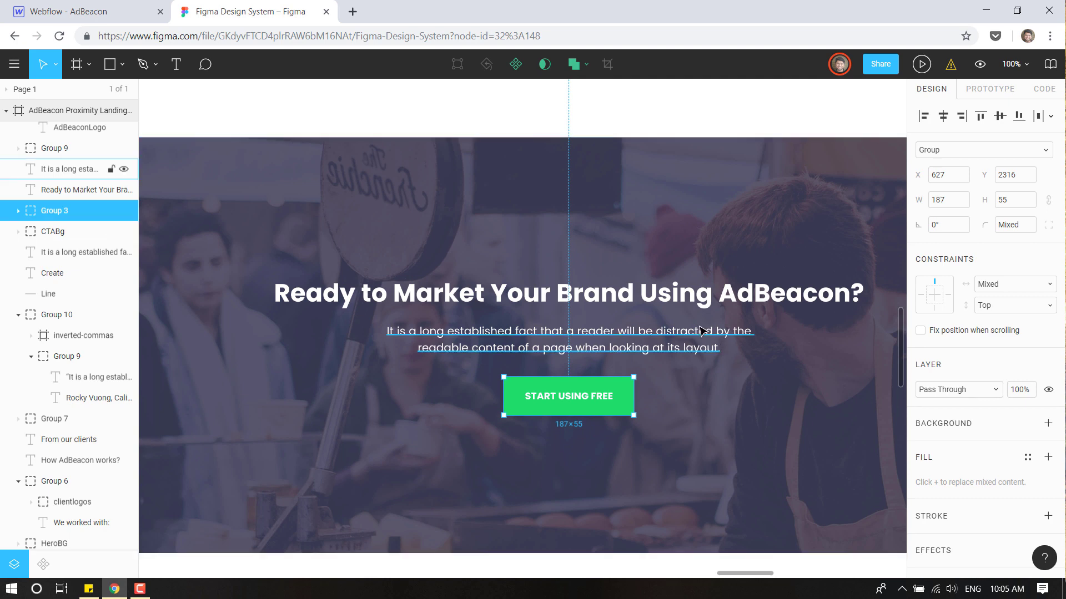
# Make the CTA heading 35 px and white.
pyautogui.click(616, 297)
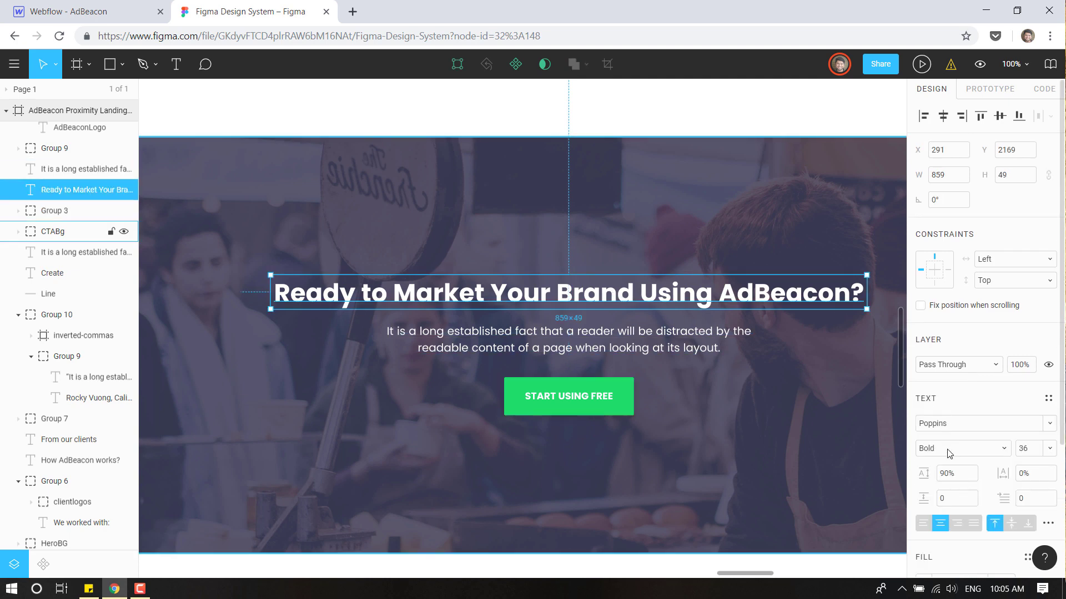
pyautogui.click(112, 13)
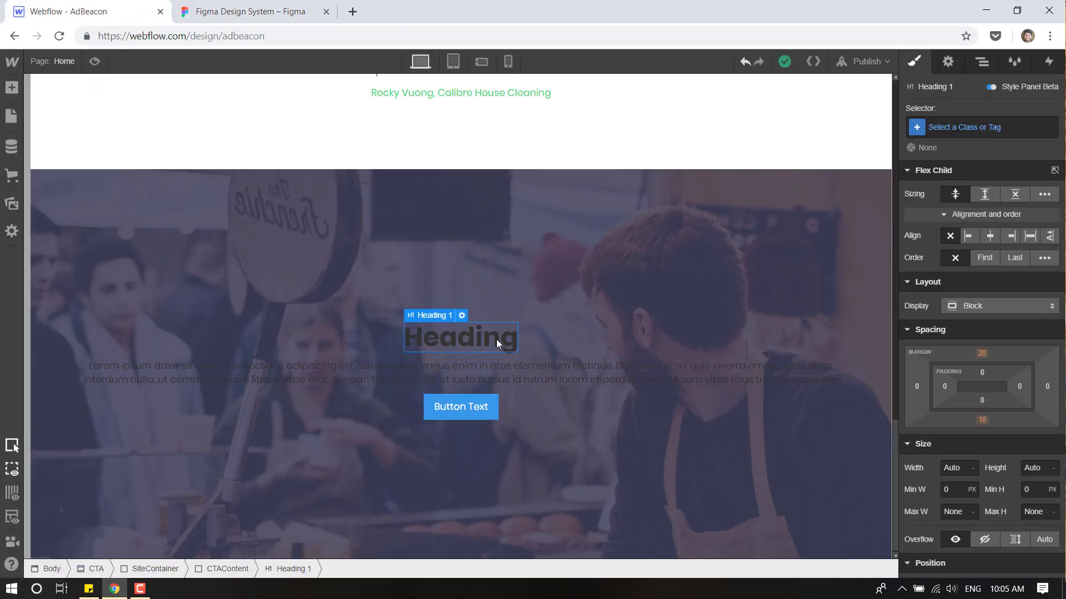
pyautogui.scroll(-6, 982, 288)
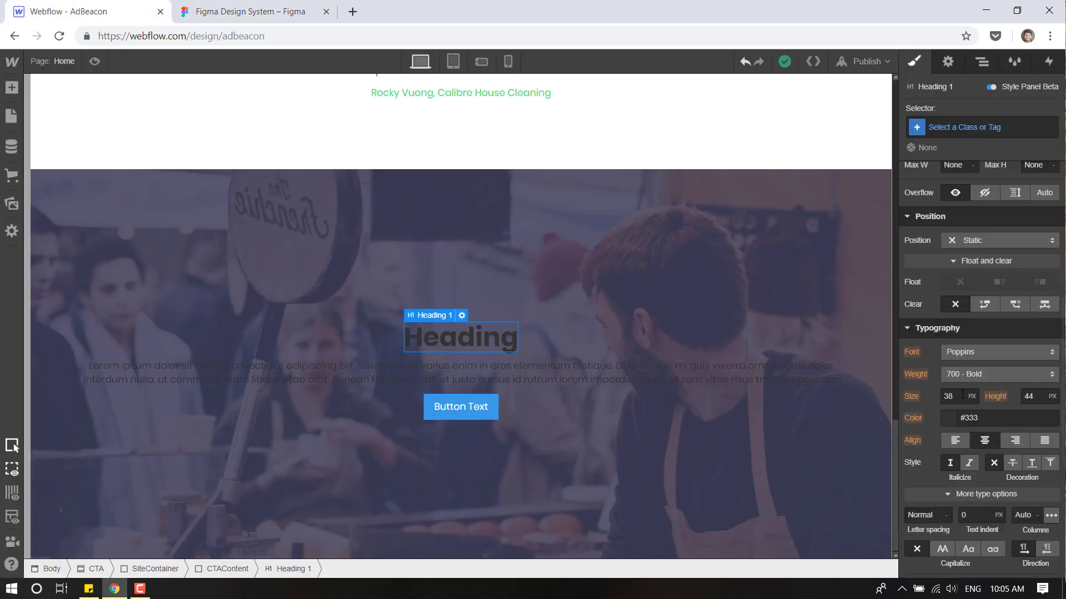
pyautogui.click(962, 397)
pyautogui.write('35')
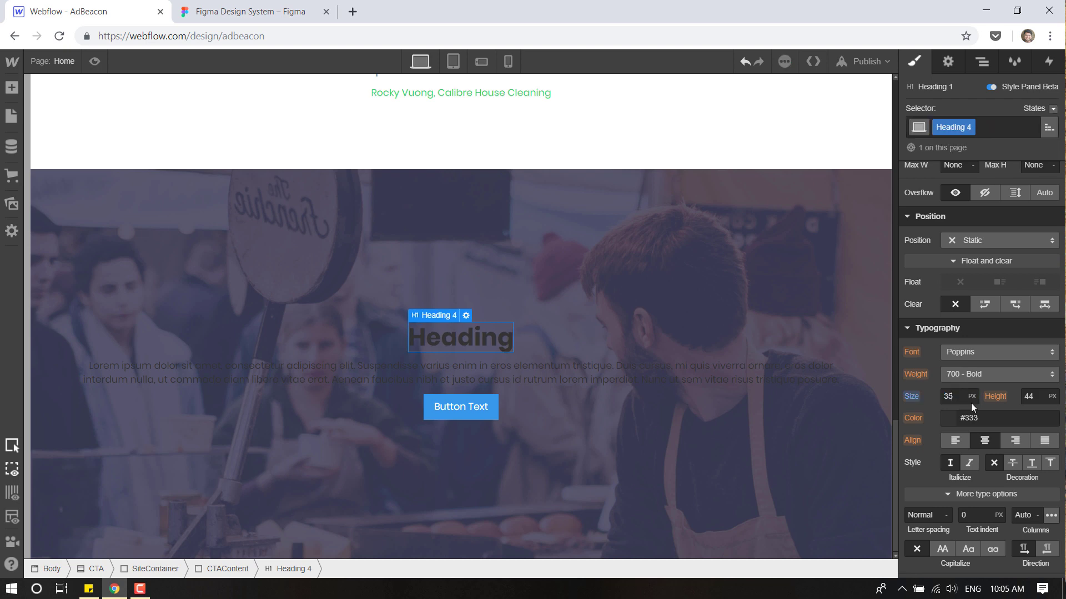
pyautogui.click(951, 415)
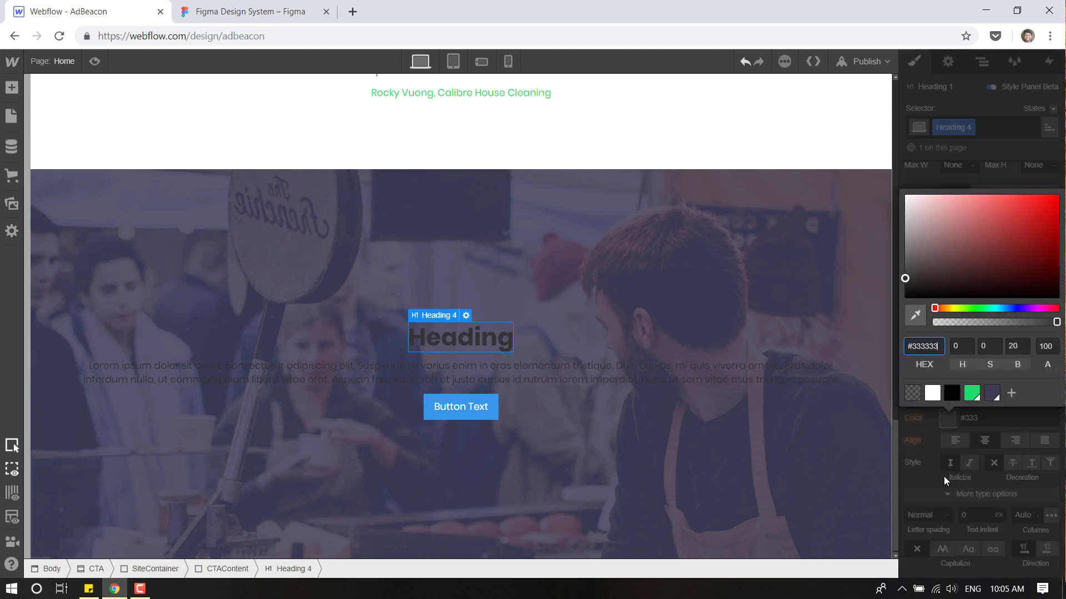
pyautogui.click(932, 393)
# Replace the heading text with 'Ready to Market Your Brand Using AdBeacon?' copied from Figma.
pyautogui.click(930, 450)
pyautogui.click(210, 11)
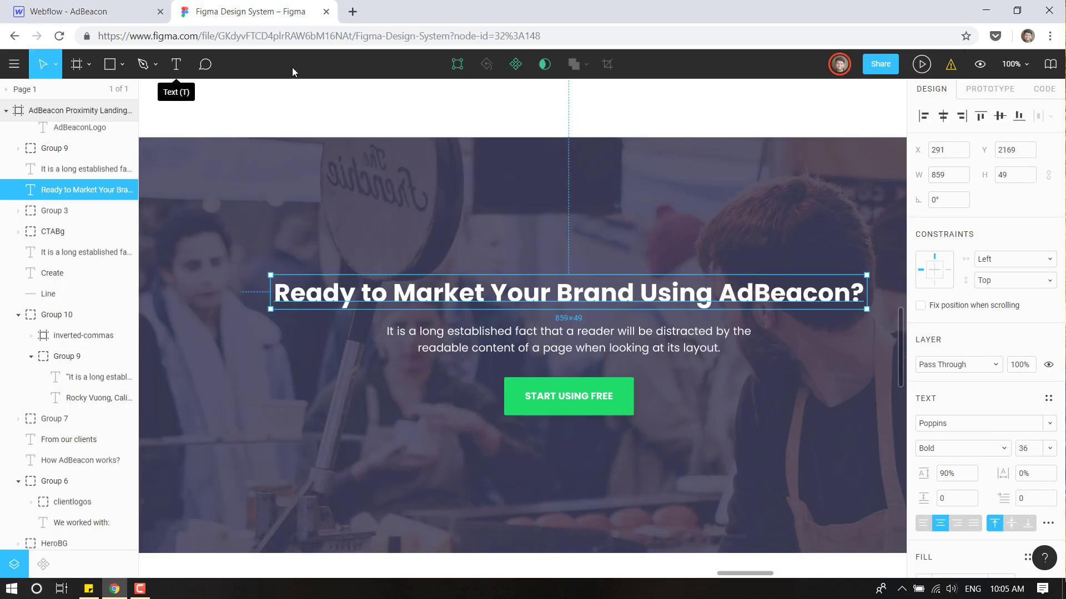
pyautogui.doubleClick(485, 296)
pyautogui.hotkey('ctrl', 'c')
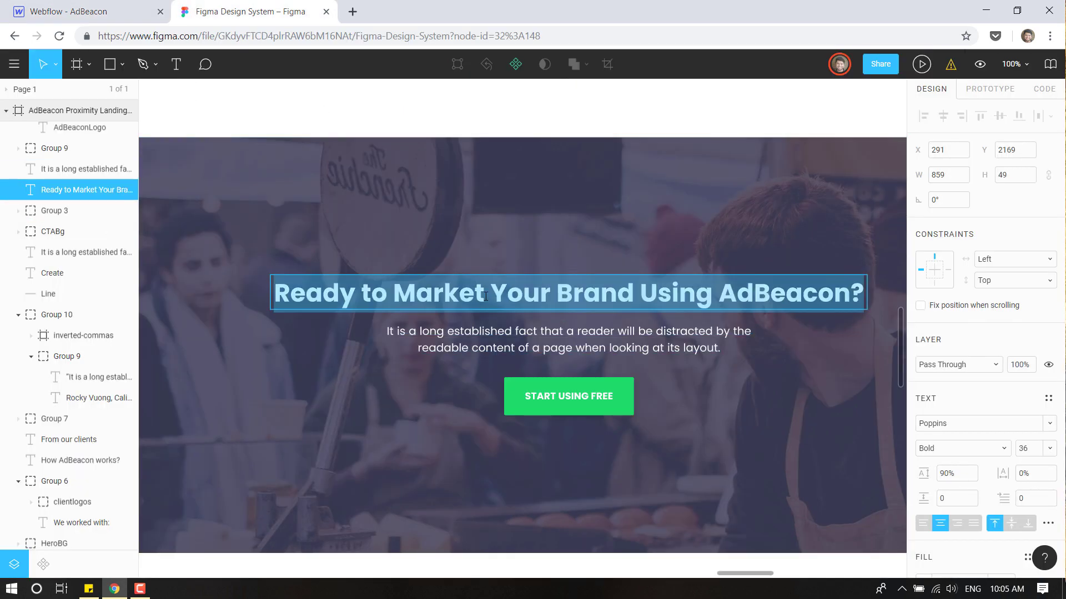
pyautogui.click(98, 11)
pyautogui.doubleClick(463, 339)
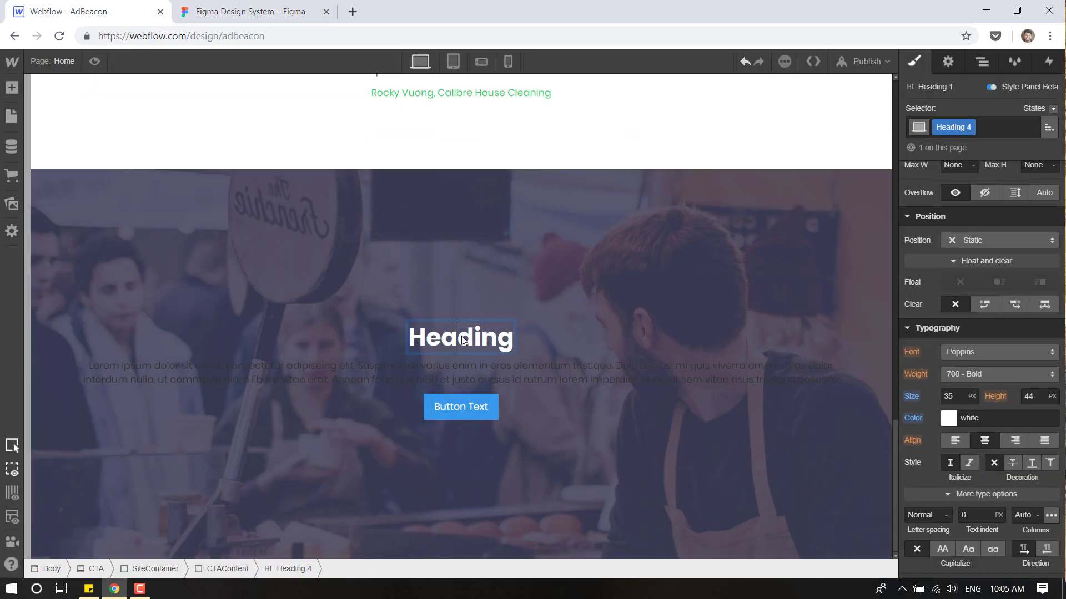
pyautogui.hotkey('ctrl', 'a')
pyautogui.hotkey('ctrl', 'v')
pyautogui.click(435, 155)
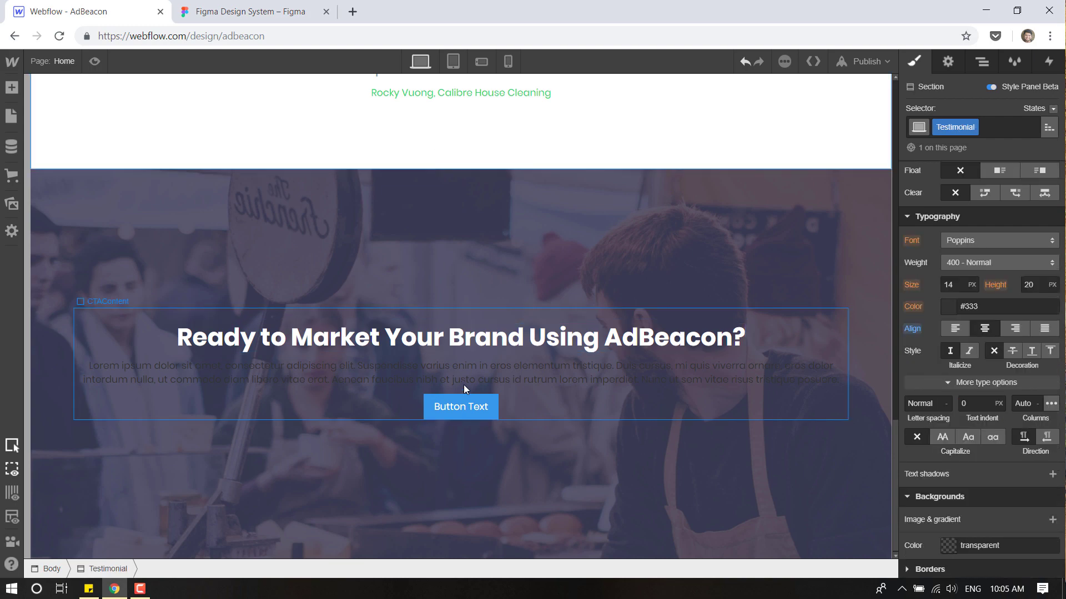
# Turn the CTA paragraph text white.
pyautogui.click(455, 372)
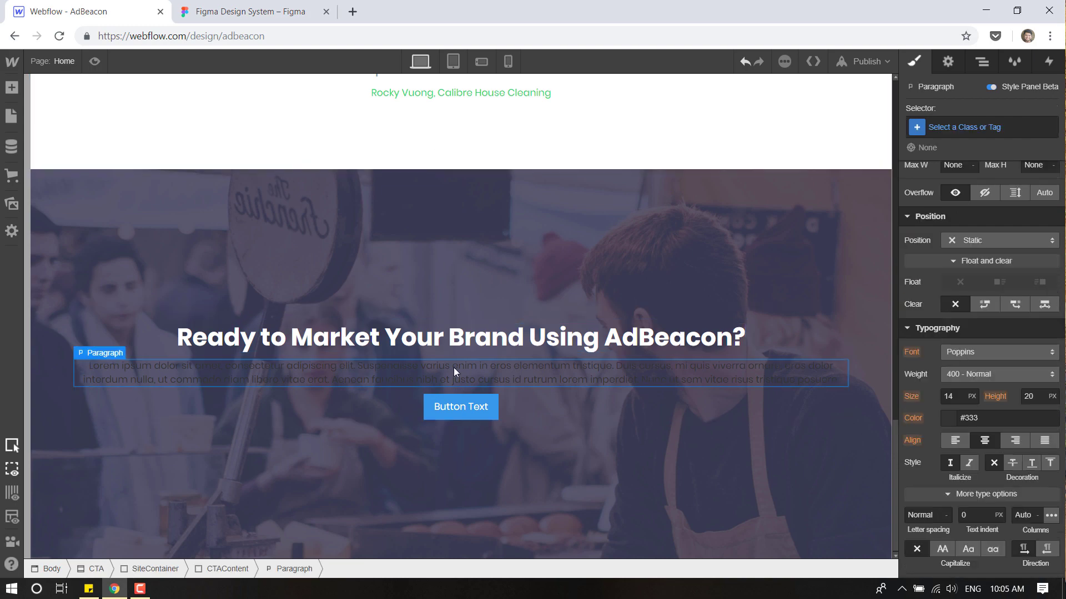
pyautogui.click(950, 421)
pyautogui.click(932, 365)
# Raise the CTA paragraph font size to 16 to match the Figma spec.
pyautogui.click(186, 10)
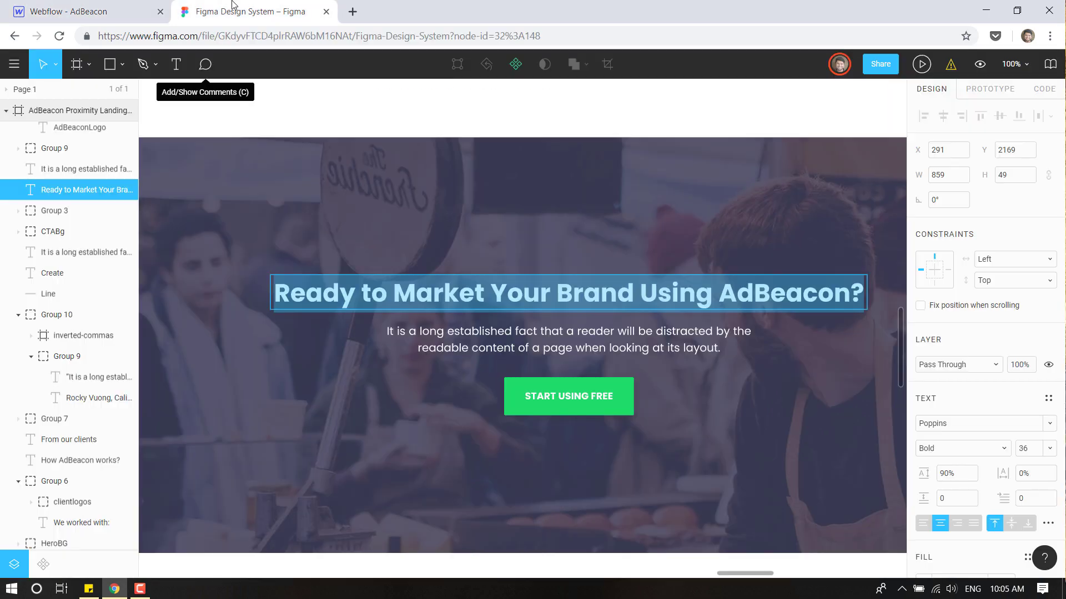
pyautogui.click(505, 350)
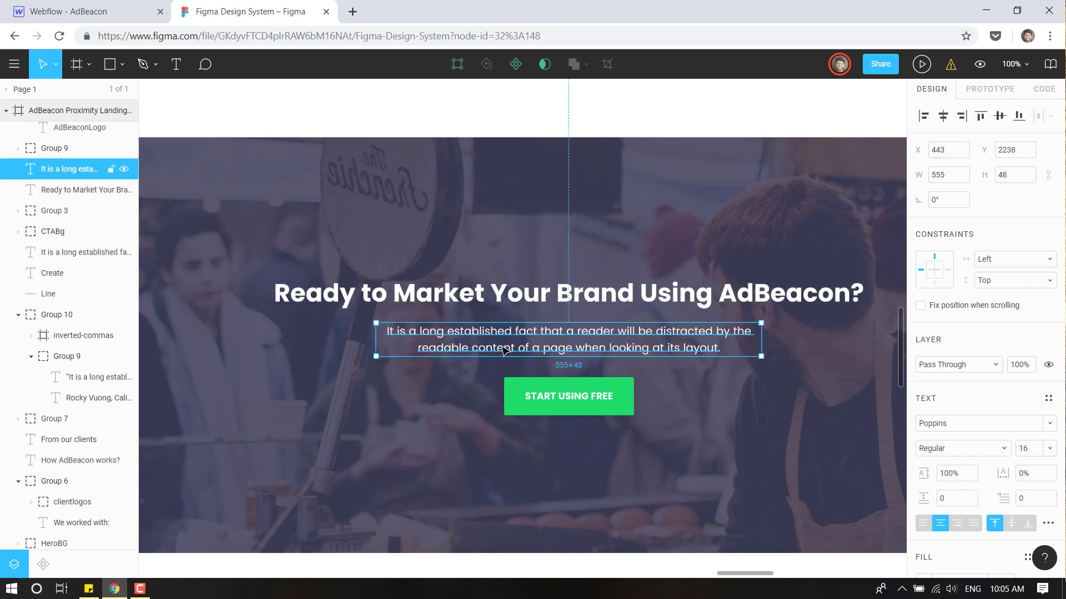
pyautogui.click(83, 11)
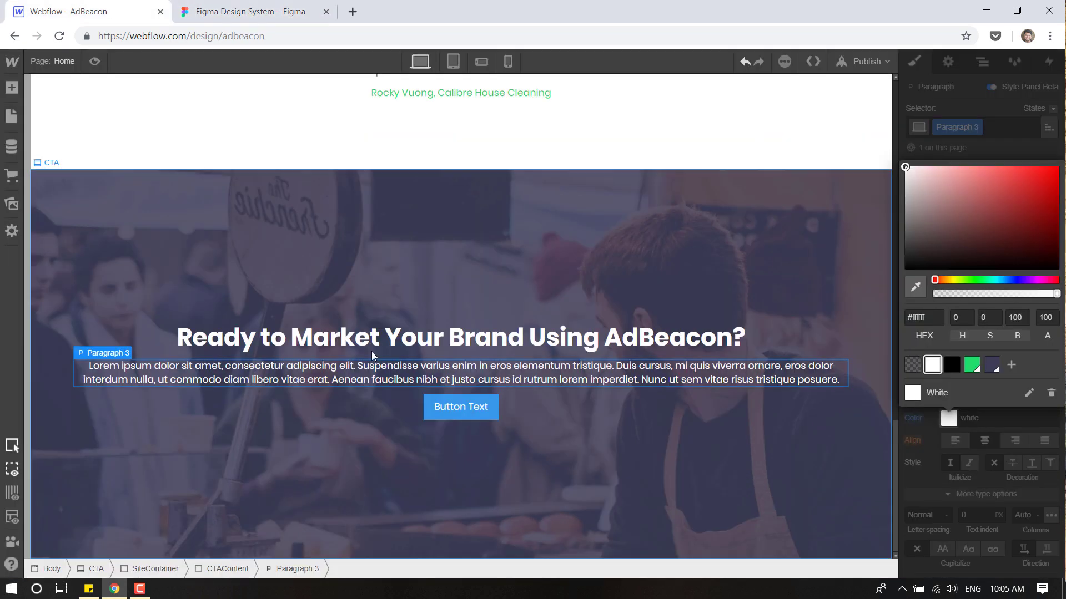
pyautogui.click(990, 435)
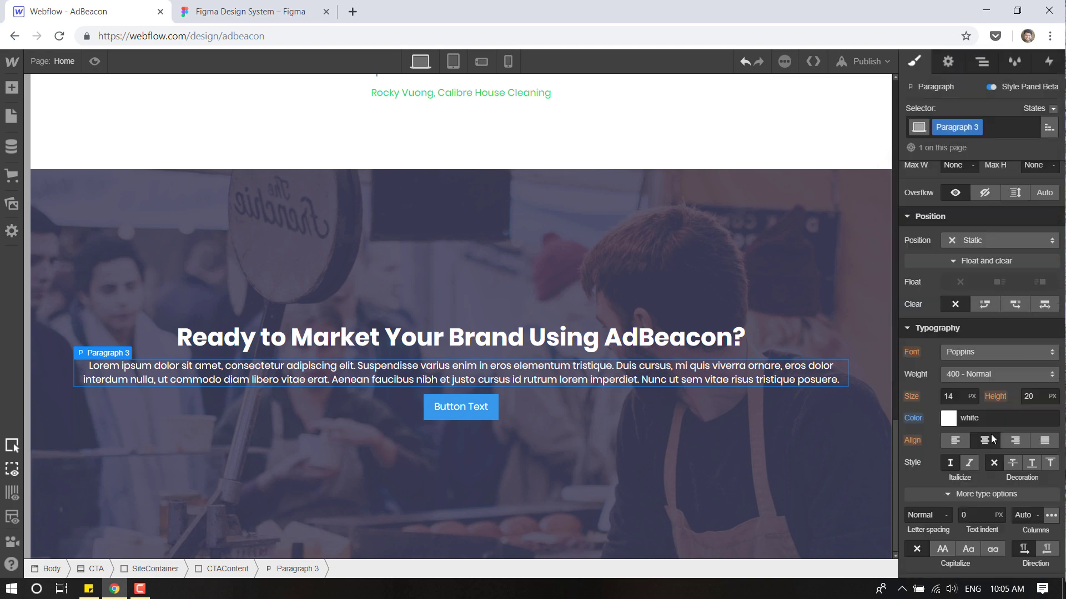
pyautogui.click(956, 399)
pyautogui.press('Up')
pyautogui.press('Up')
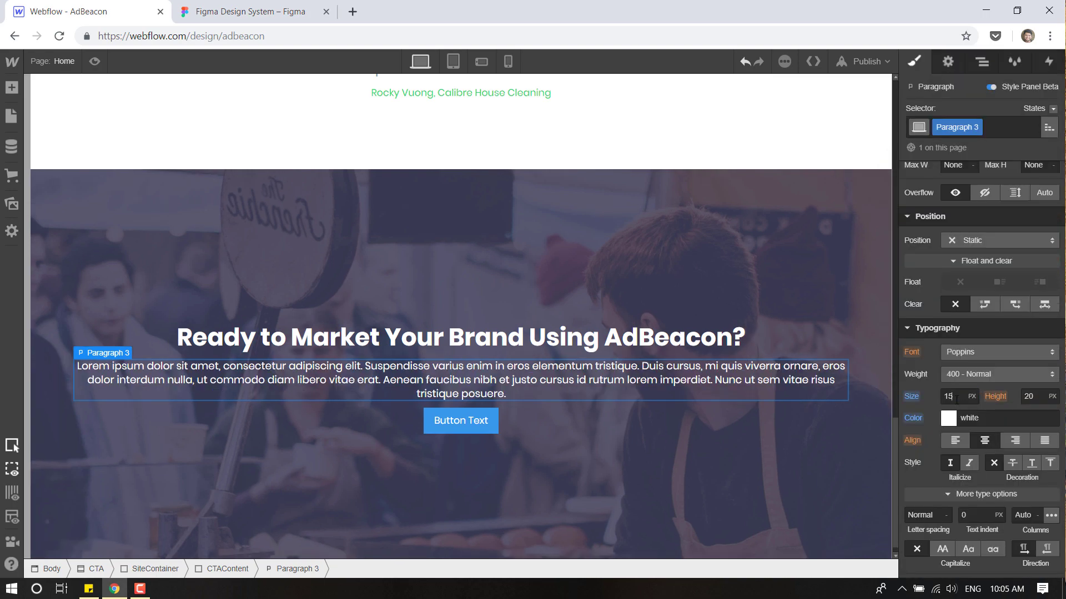
# Replace the CTA paragraph text with the sentence copied from the Figma design.
pyautogui.click(275, 6)
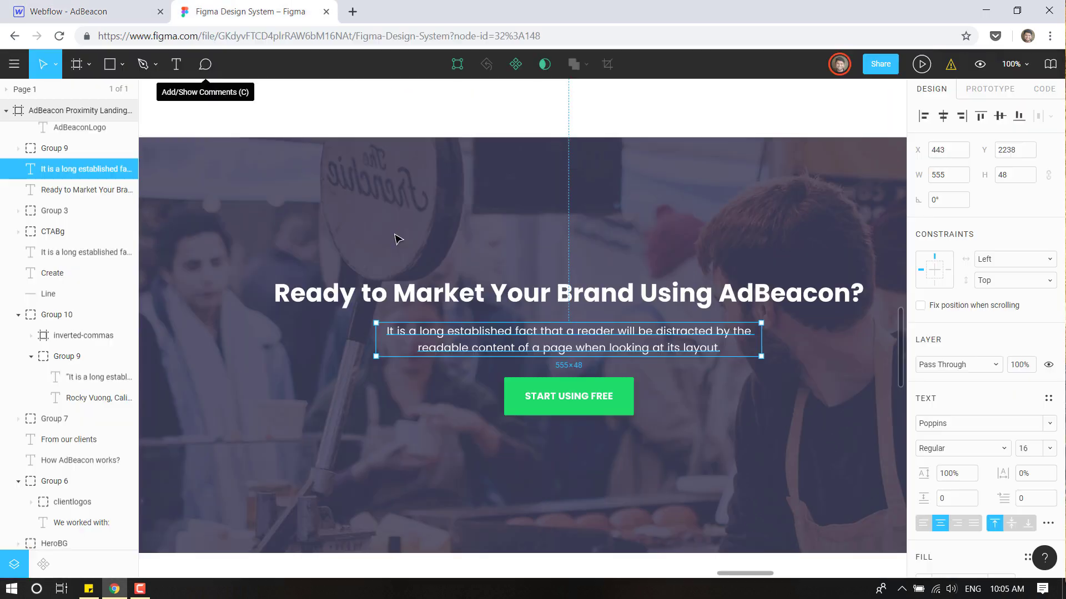
pyautogui.doubleClick(454, 336)
pyautogui.hotkey('ctrl', 'c')
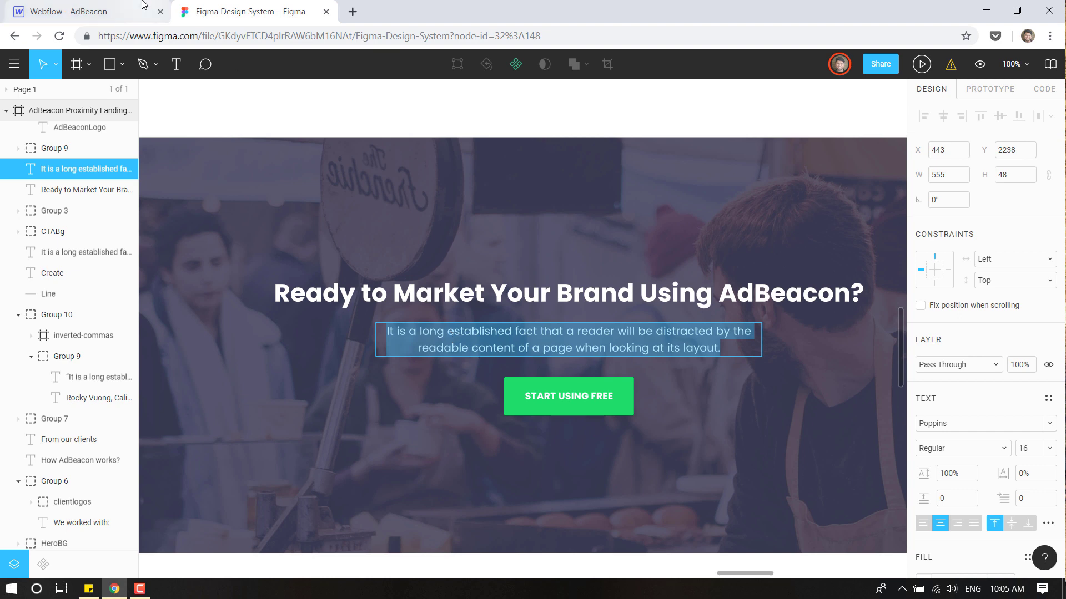
pyautogui.click(83, 10)
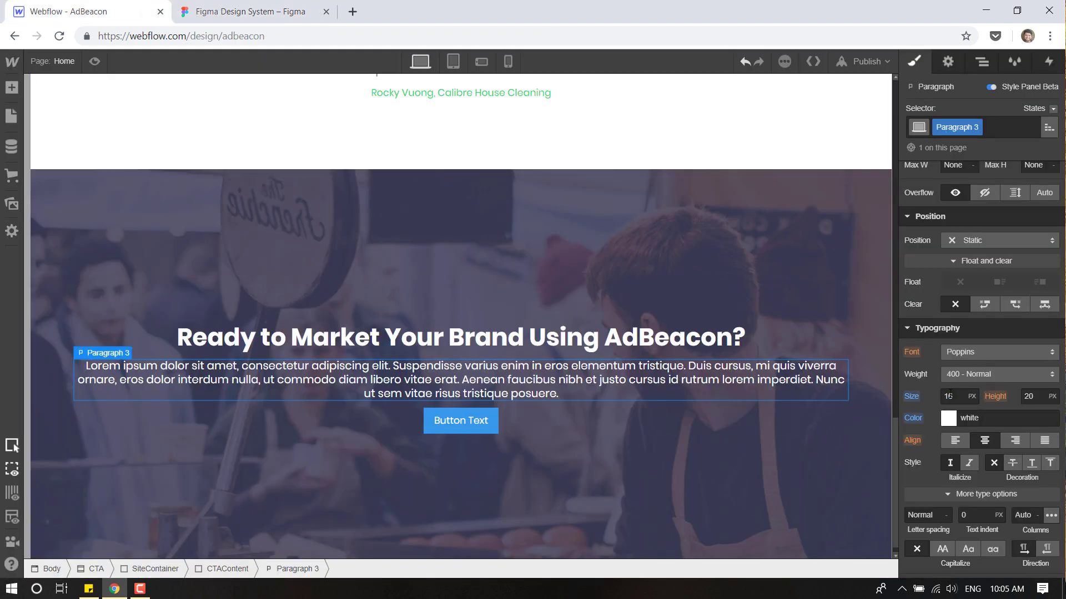
pyautogui.doubleClick(469, 372)
pyautogui.hotkey('ctrl', 'a')
pyautogui.hotkey('ctrl', 'v')
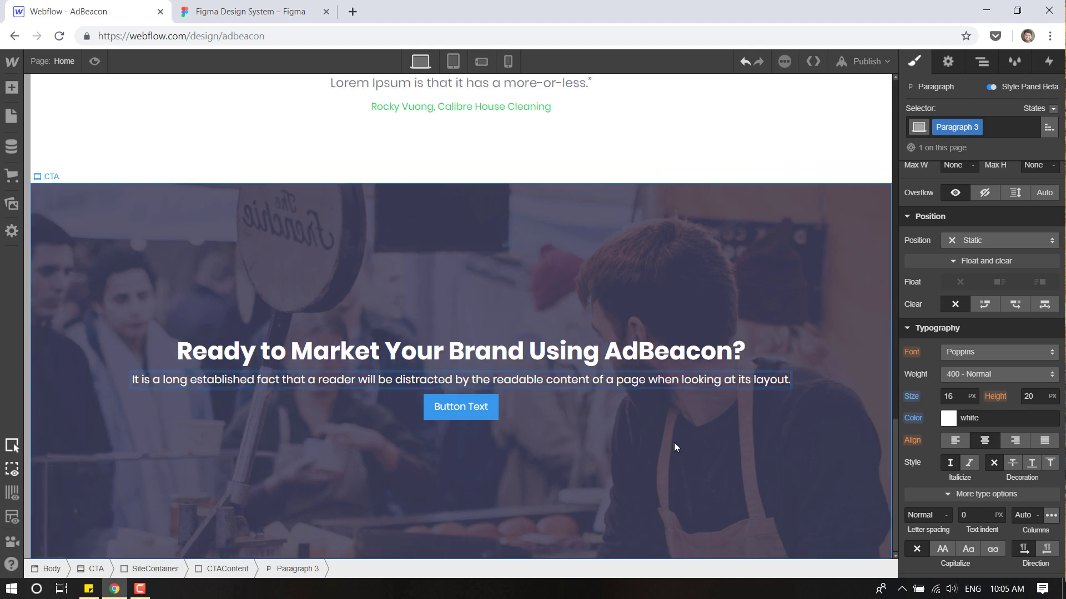
pyautogui.click(650, 149)
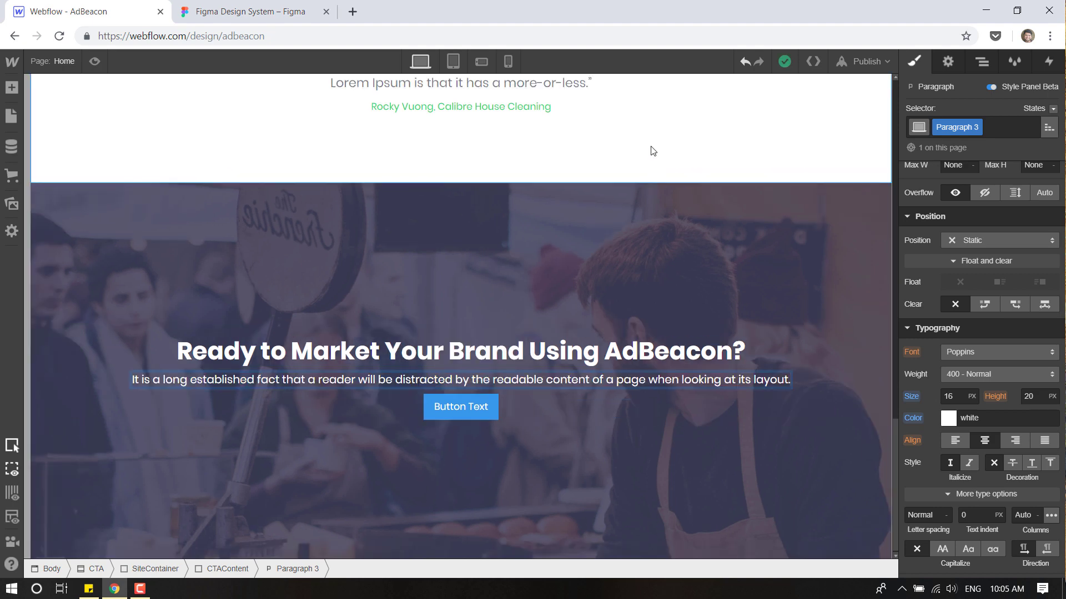
# Select Paragraph 3 inside CTAContent in the Navigator and compare it with Figma.
pyautogui.click(571, 377)
pyautogui.click(577, 355)
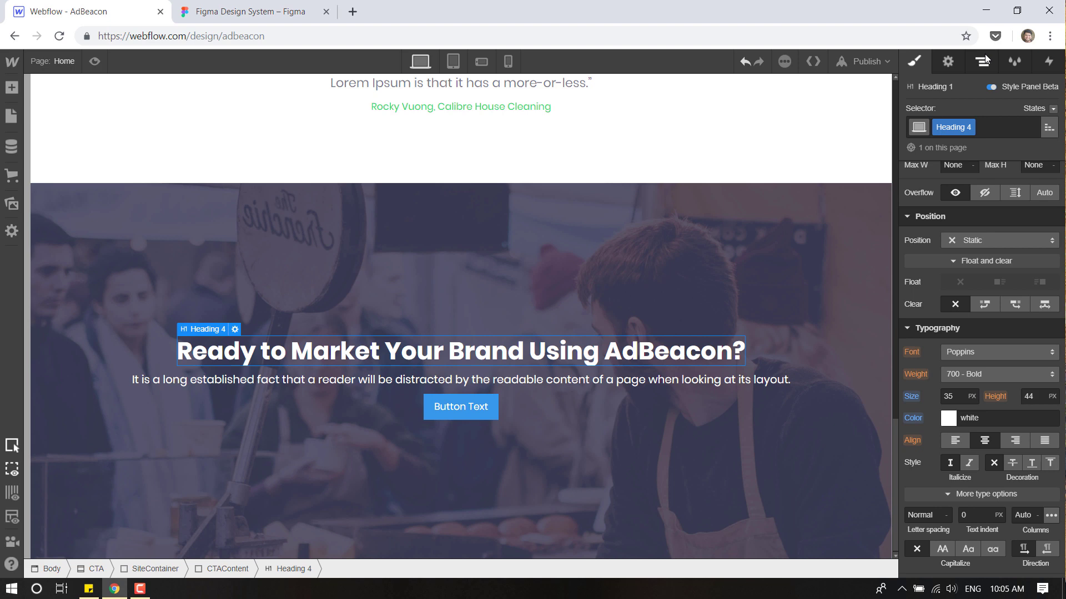
pyautogui.click(984, 60)
pyautogui.click(954, 341)
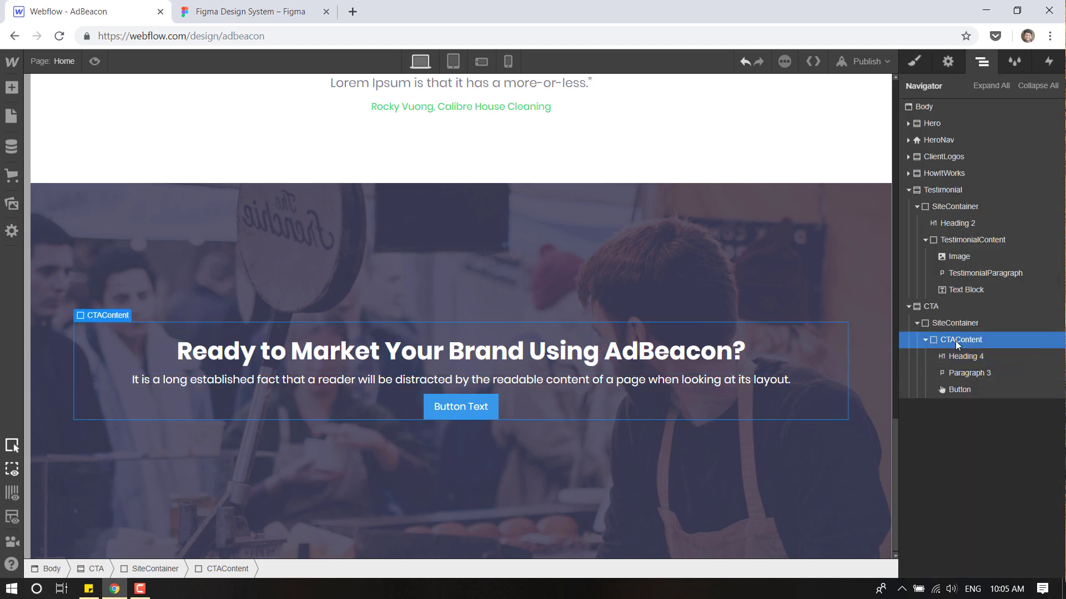
pyautogui.click(966, 374)
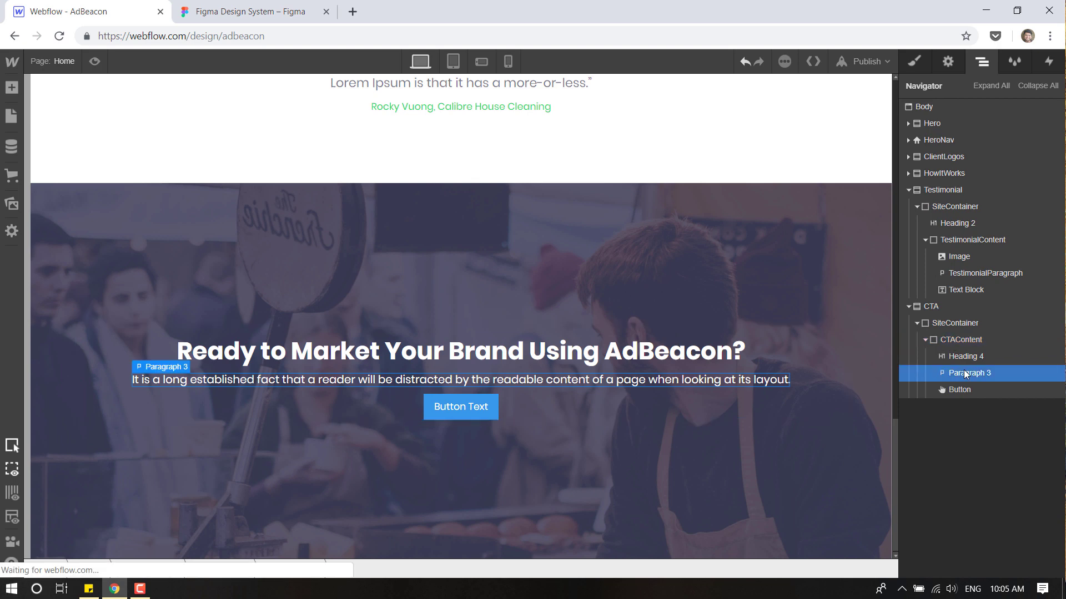
pyautogui.click(250, 12)
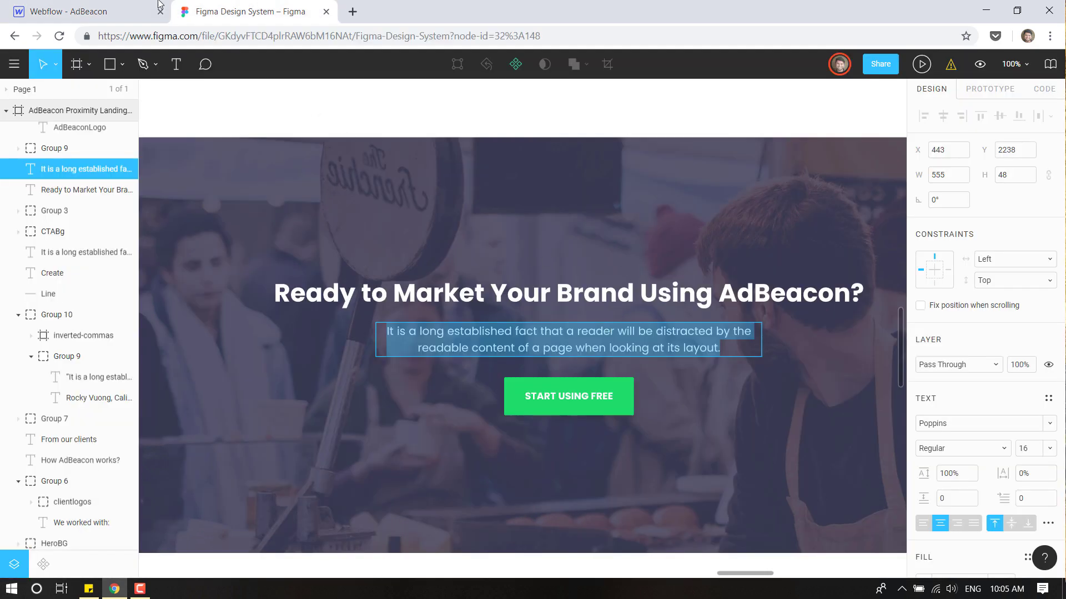
pyautogui.click(83, 11)
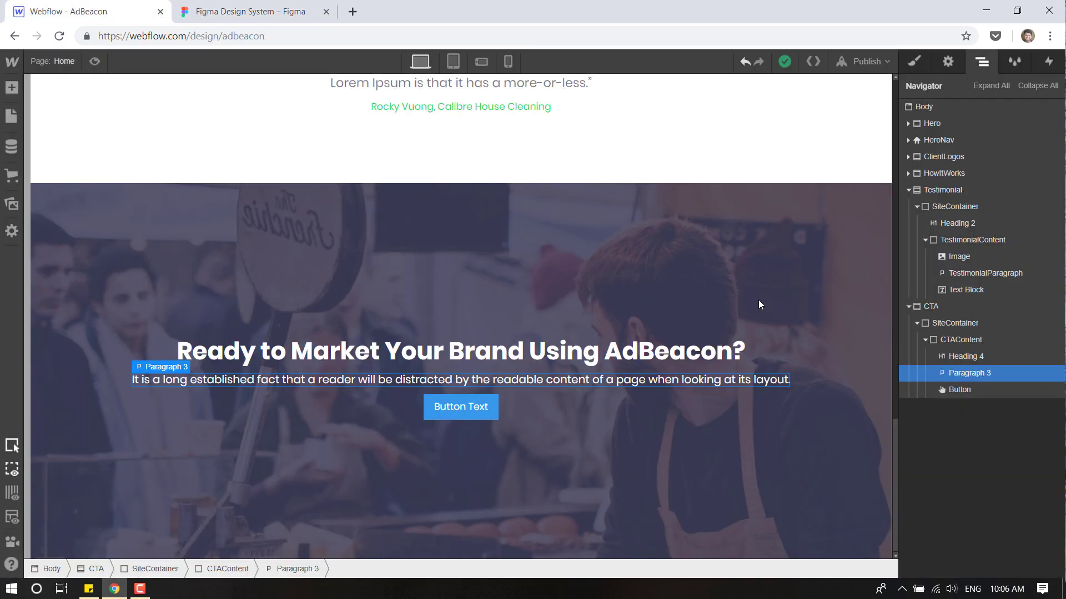
# Give the CTA paragraph a 555 px max width and 24 px line height.
pyautogui.click(915, 62)
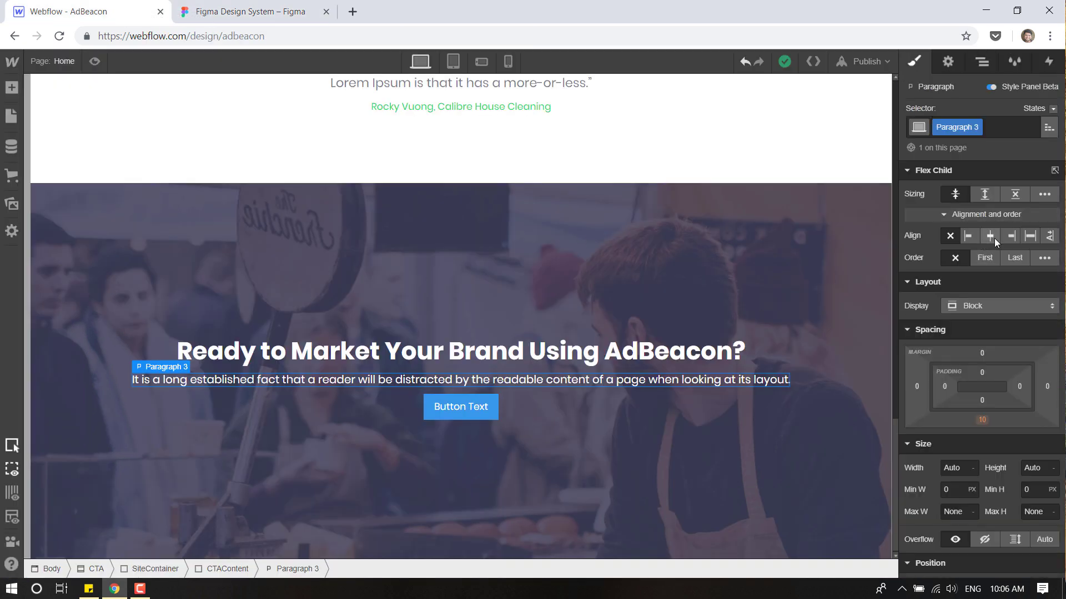
pyautogui.click(951, 513)
pyautogui.write('555')
pyautogui.press('Return')
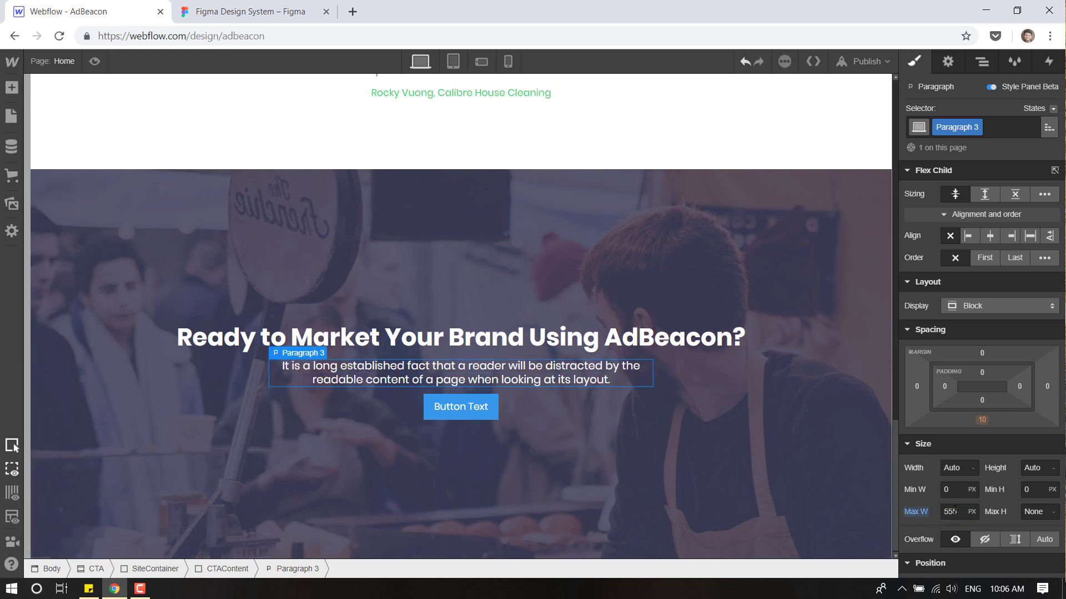
pyautogui.scroll(-6, 1010, 457)
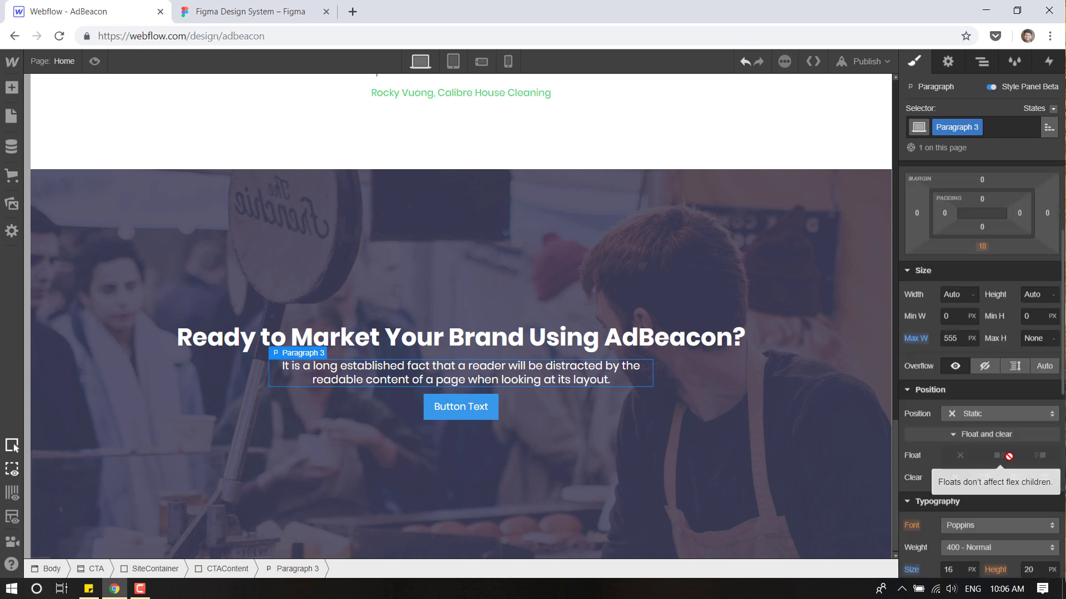
pyautogui.scroll(-2, 998, 466)
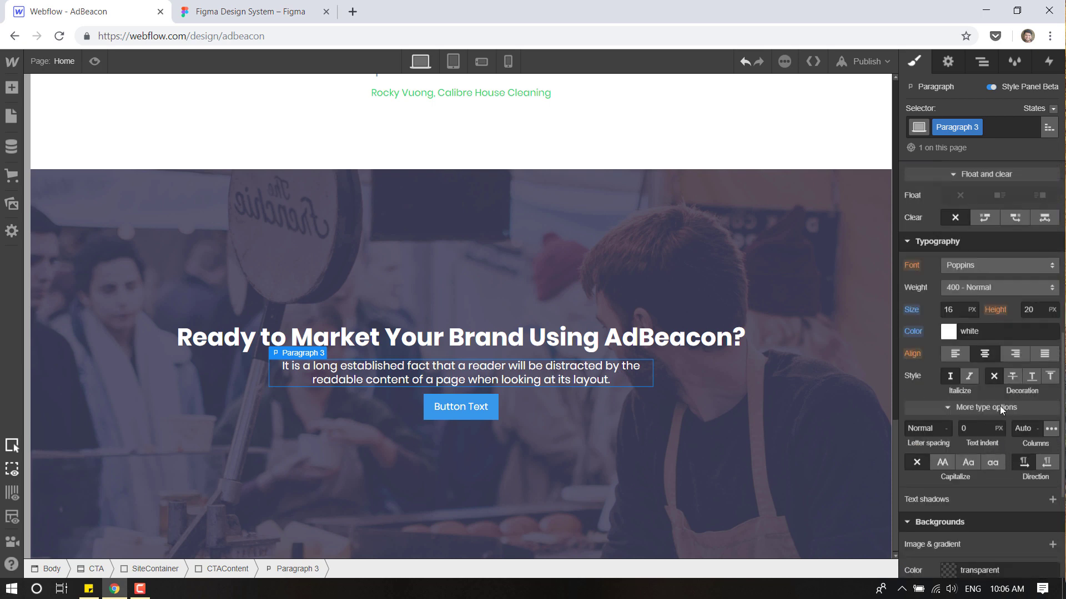
pyautogui.click(1030, 309)
pyautogui.press('Up')
pyautogui.press('Up')
pyautogui.press('Up')
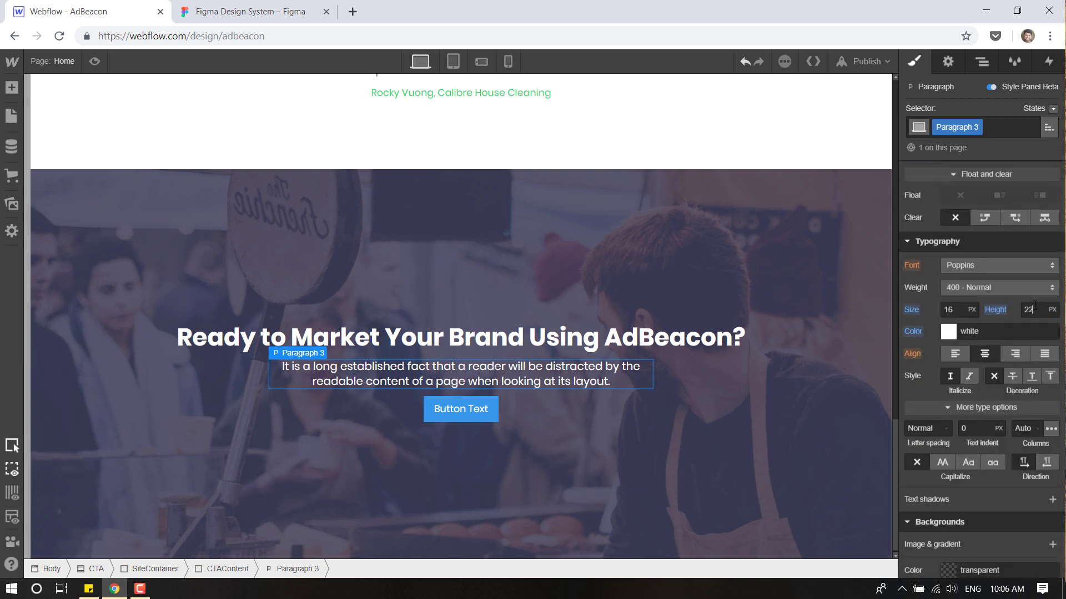
pyautogui.press('Up')
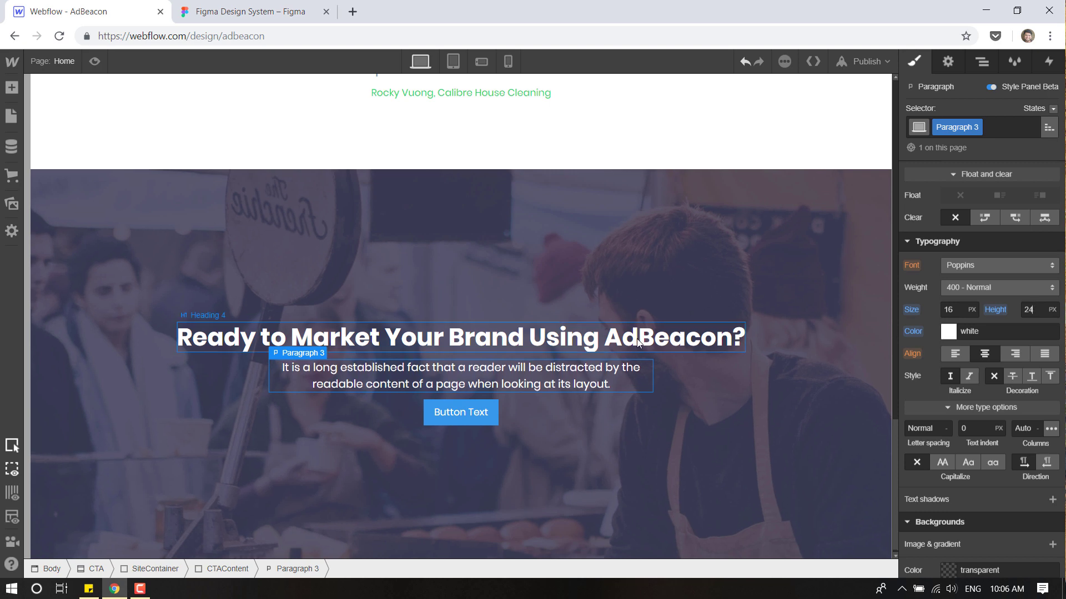
# Inspect the heading, paragraph and START USING FREE button specs in the Figma design.
pyautogui.click(555, 337)
pyautogui.click(250, 11)
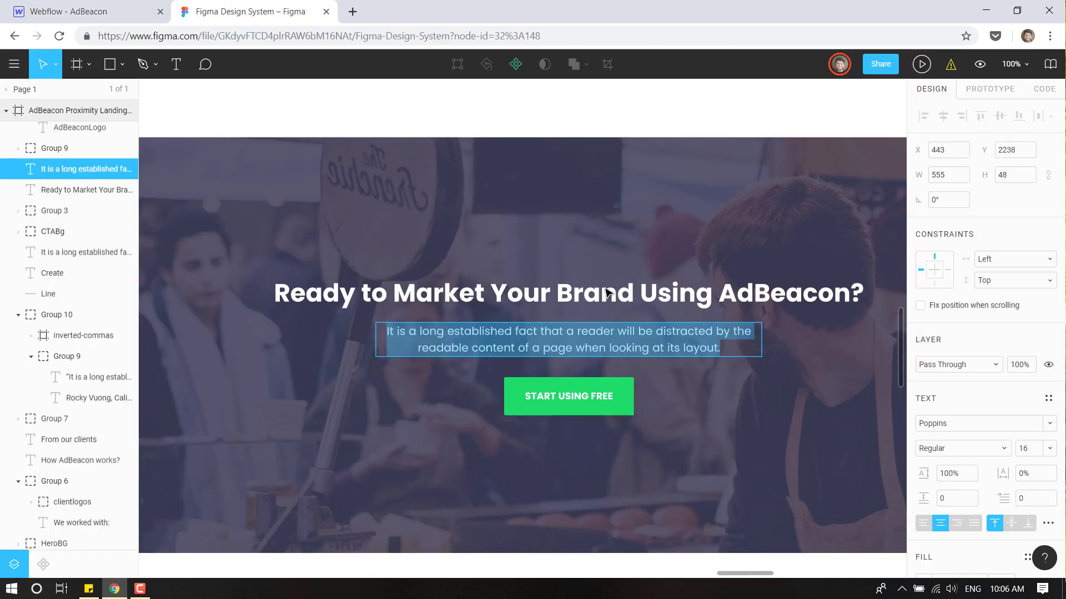
pyautogui.click(554, 300)
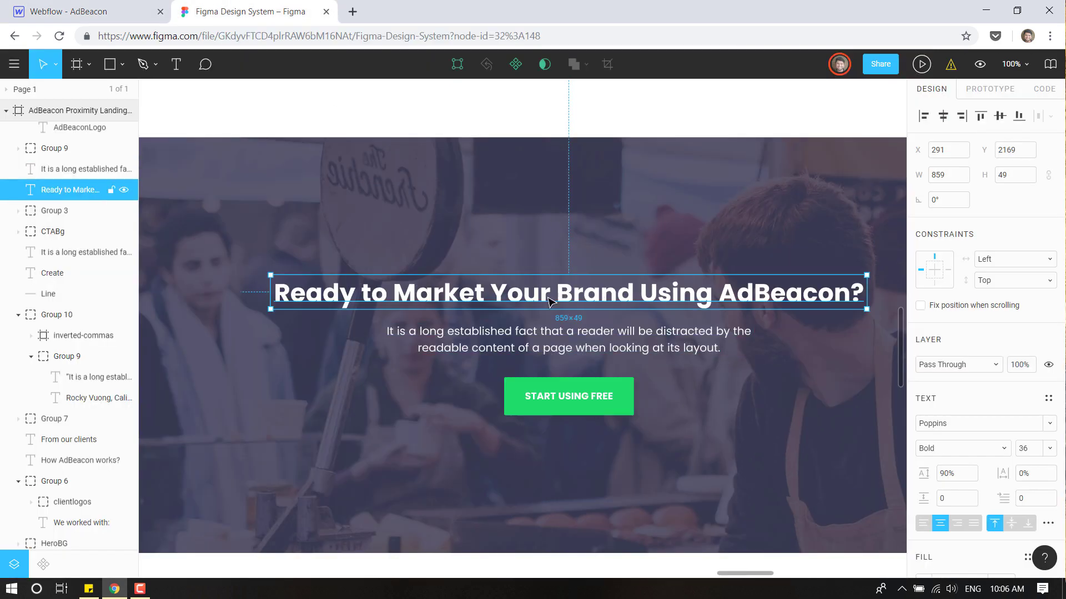
pyautogui.click(555, 336)
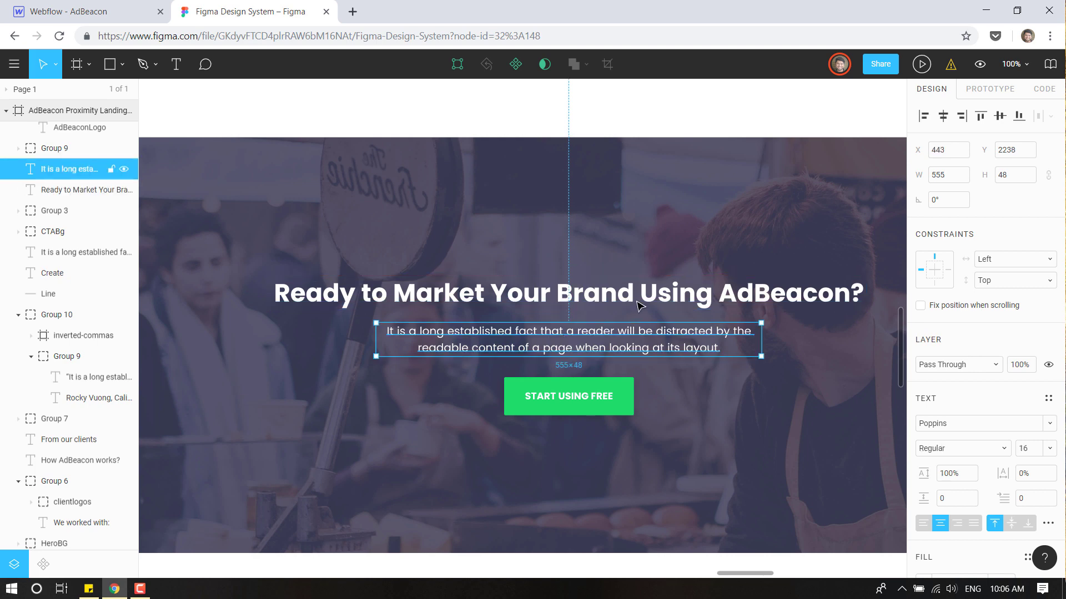
pyautogui.click(610, 390)
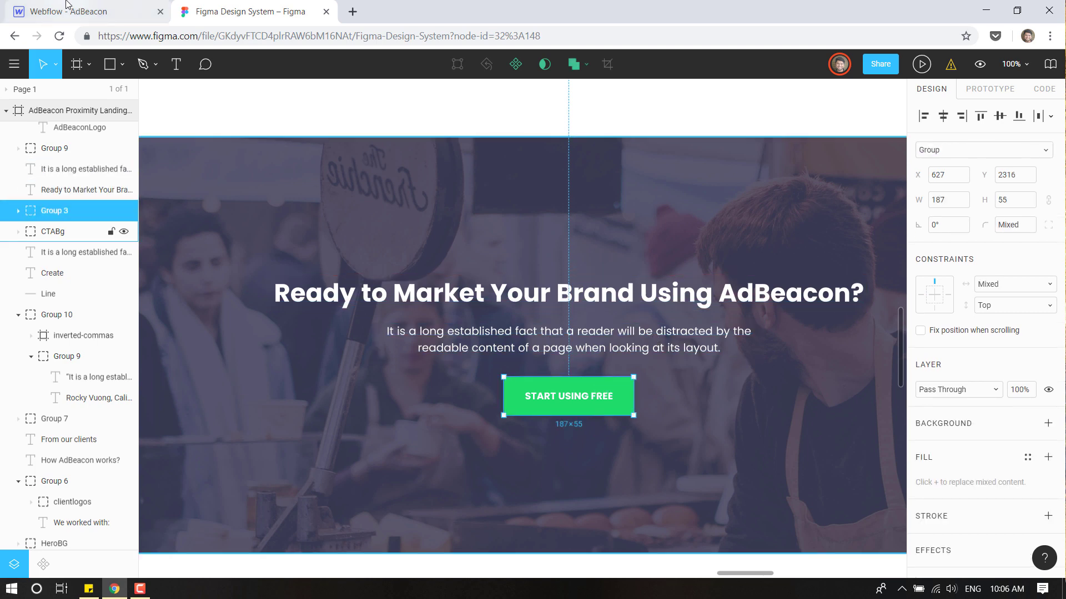
pyautogui.click(83, 11)
# Set the paragraph's padding to 20 px top and 30 px bottom, with 0 bottom margin.
pyautogui.click(482, 376)
pyautogui.scroll(6, 971, 338)
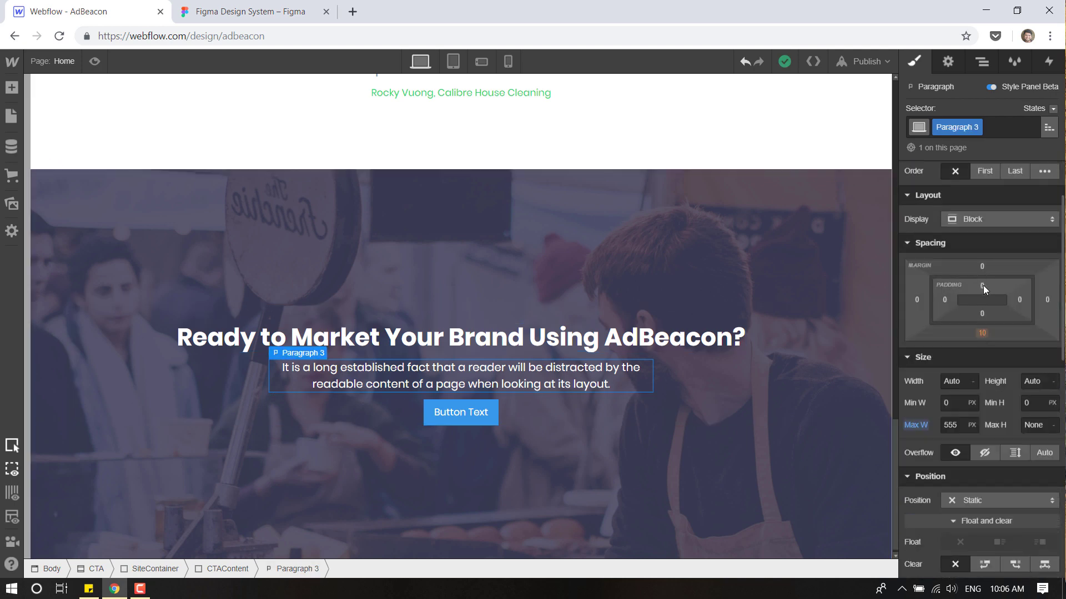
pyautogui.click(982, 285)
pyautogui.write('20')
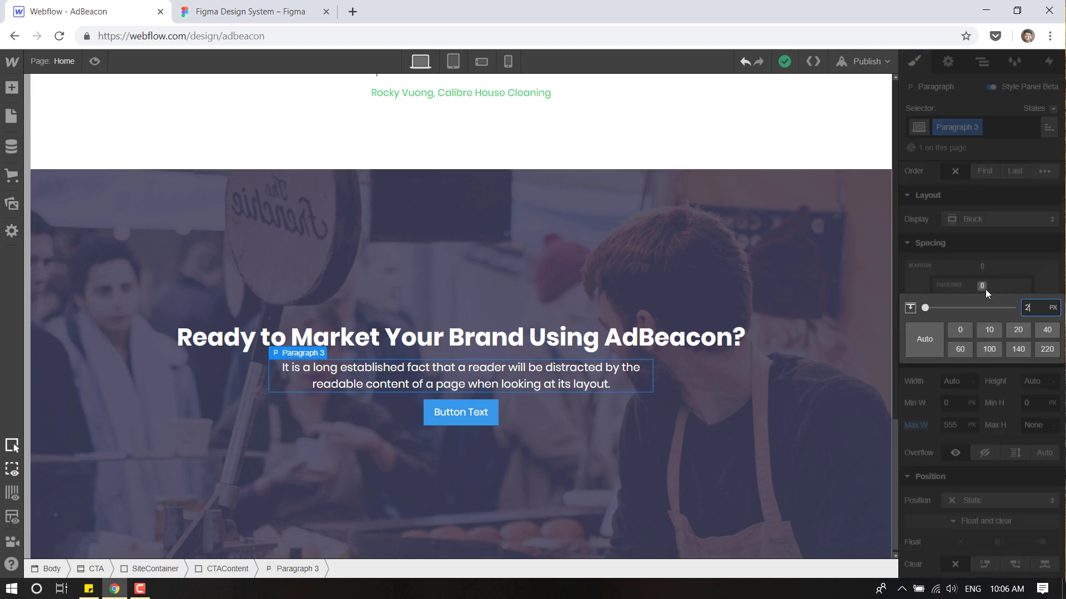
pyautogui.press('Return')
pyautogui.click(982, 314)
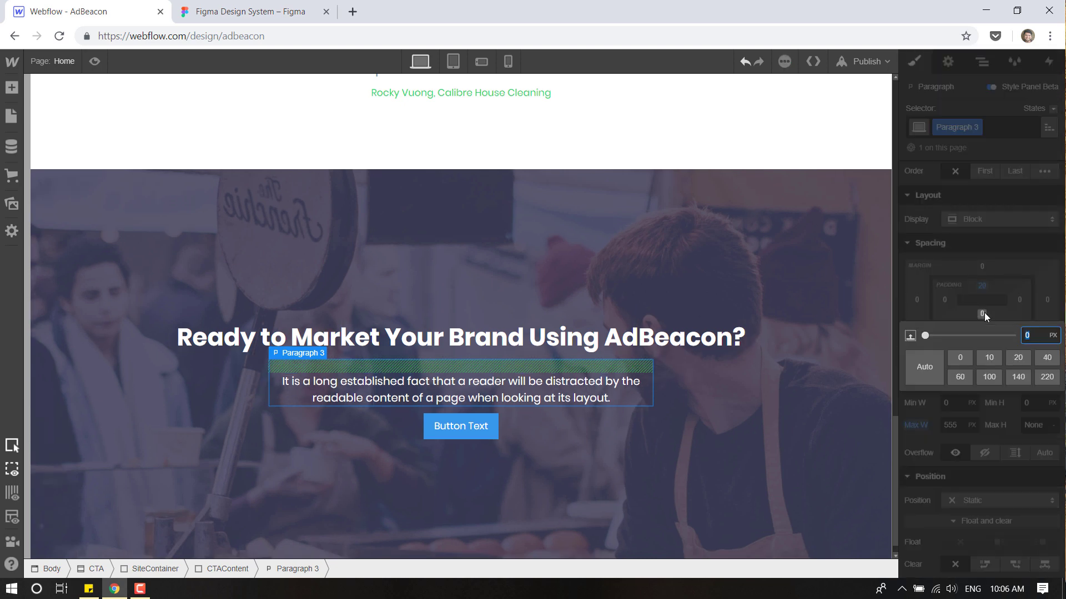
pyautogui.write('30')
pyautogui.press('Return')
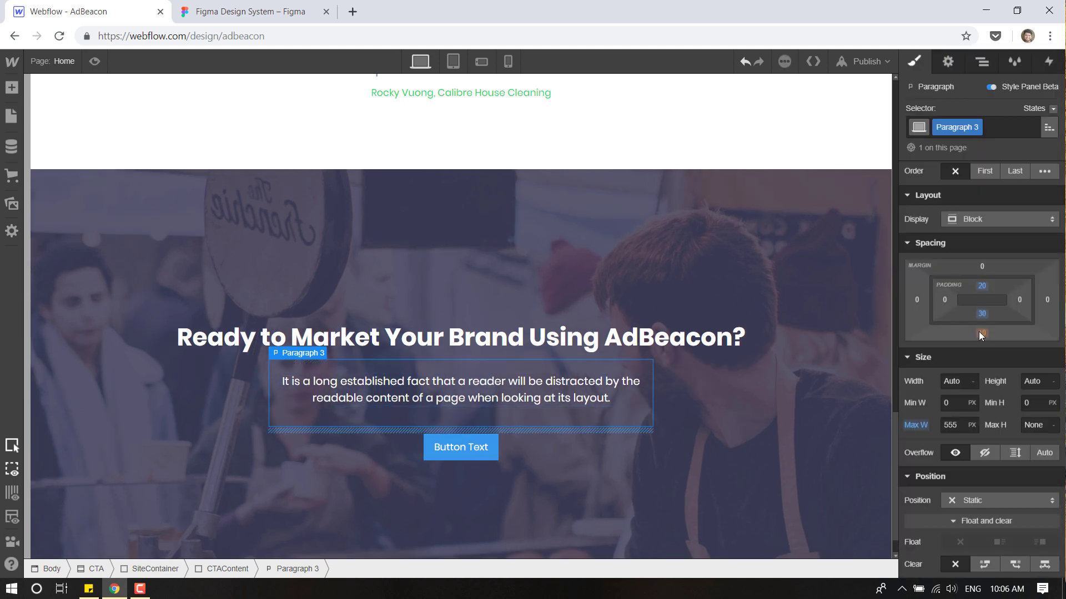
pyautogui.click(982, 333)
pyautogui.click(959, 377)
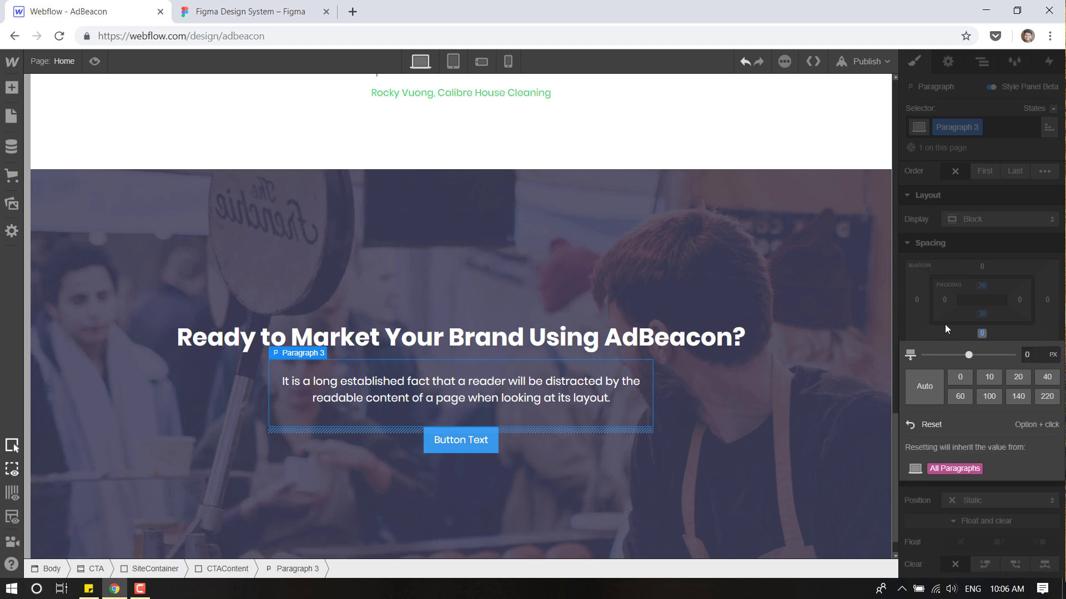
# Set the CTA heading's top and bottom margins to 0.
pyautogui.click(601, 334)
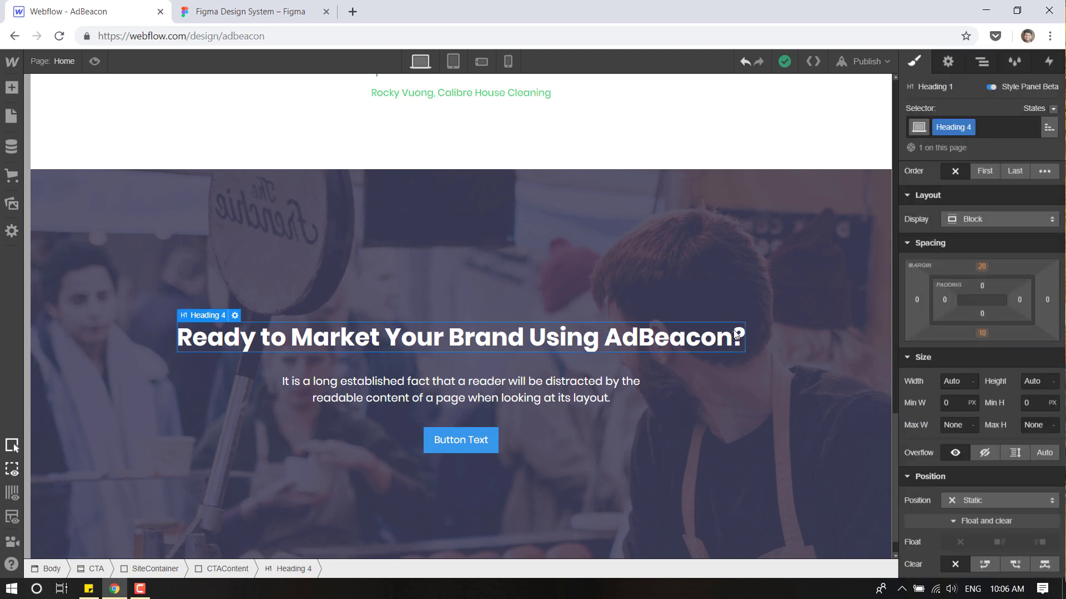
pyautogui.click(981, 333)
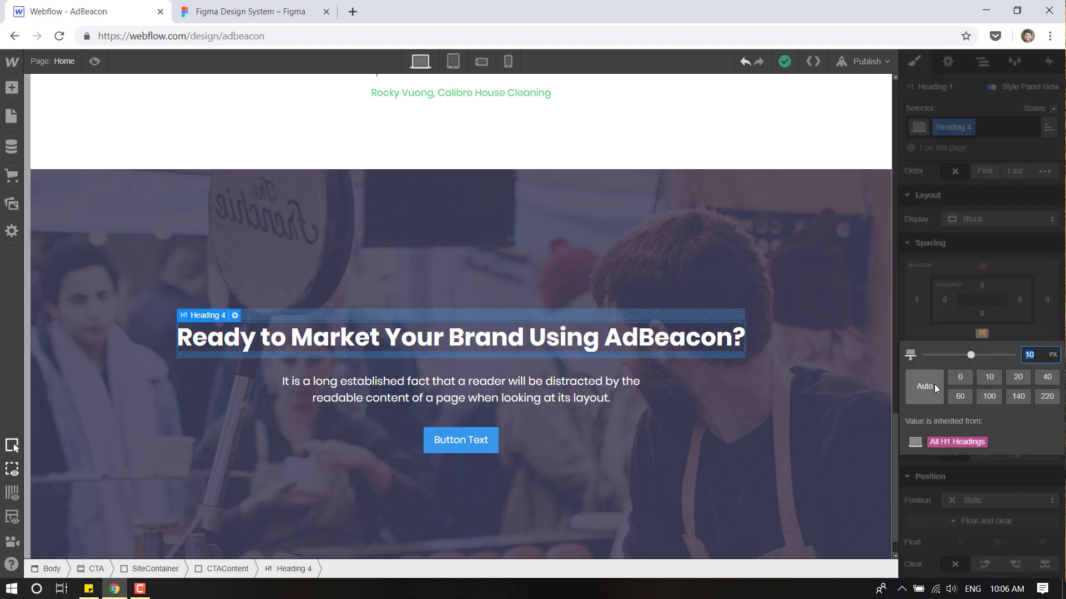
pyautogui.click(956, 376)
pyautogui.click(980, 266)
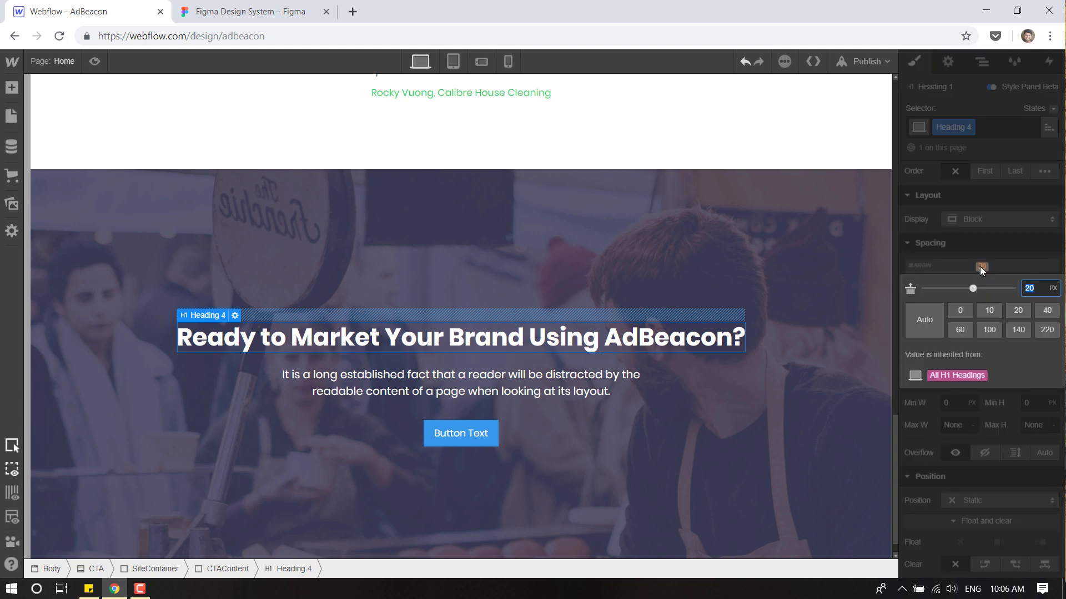
pyautogui.click(955, 307)
pyautogui.click(990, 252)
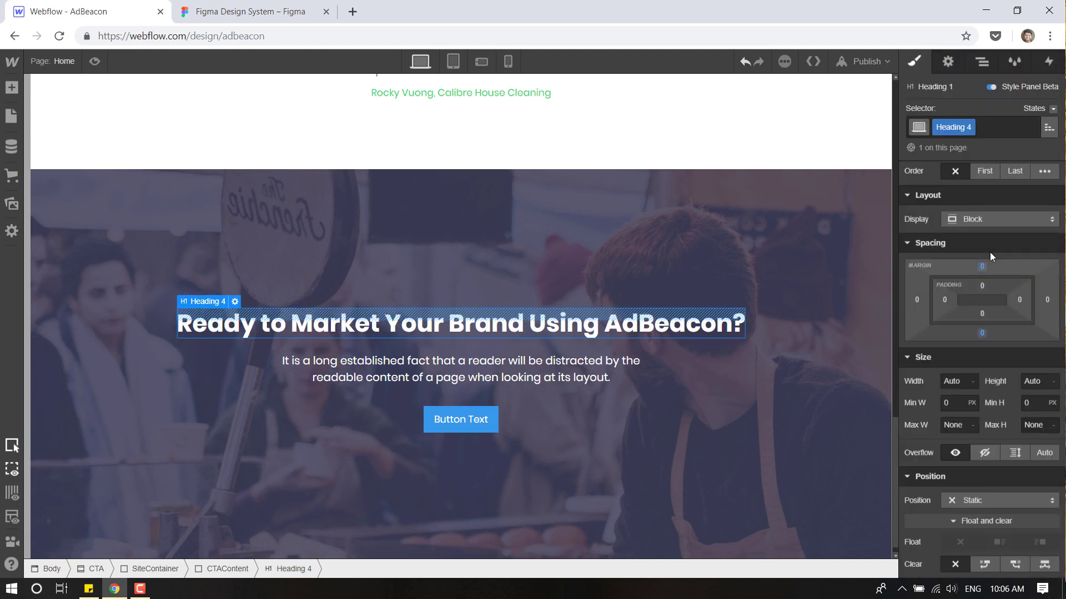
pyautogui.click(482, 414)
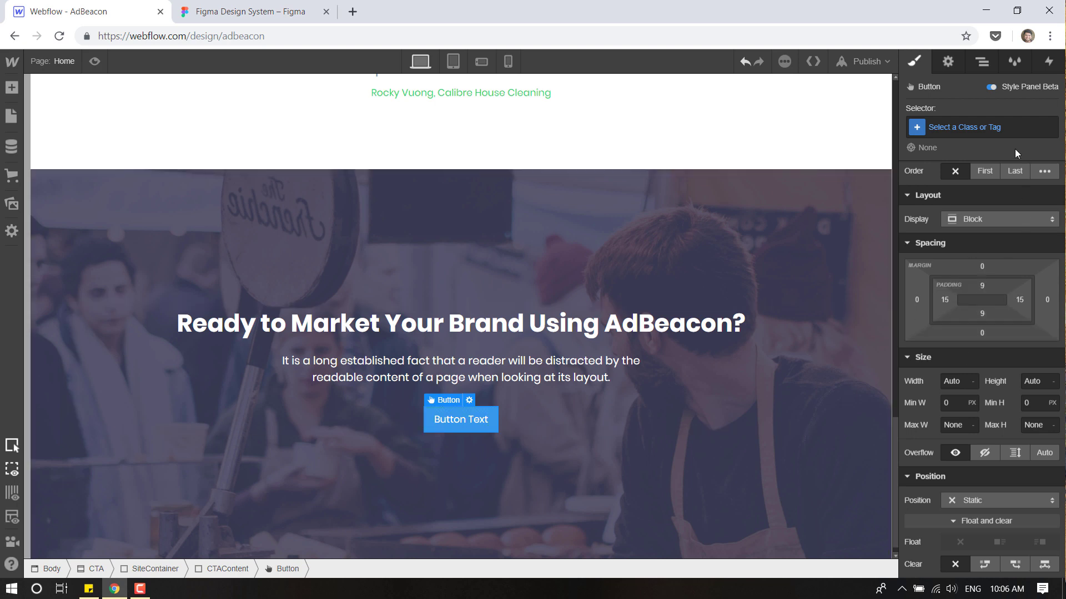
# Apply the shared green 'button' class to the CTA button.
pyautogui.click(986, 127)
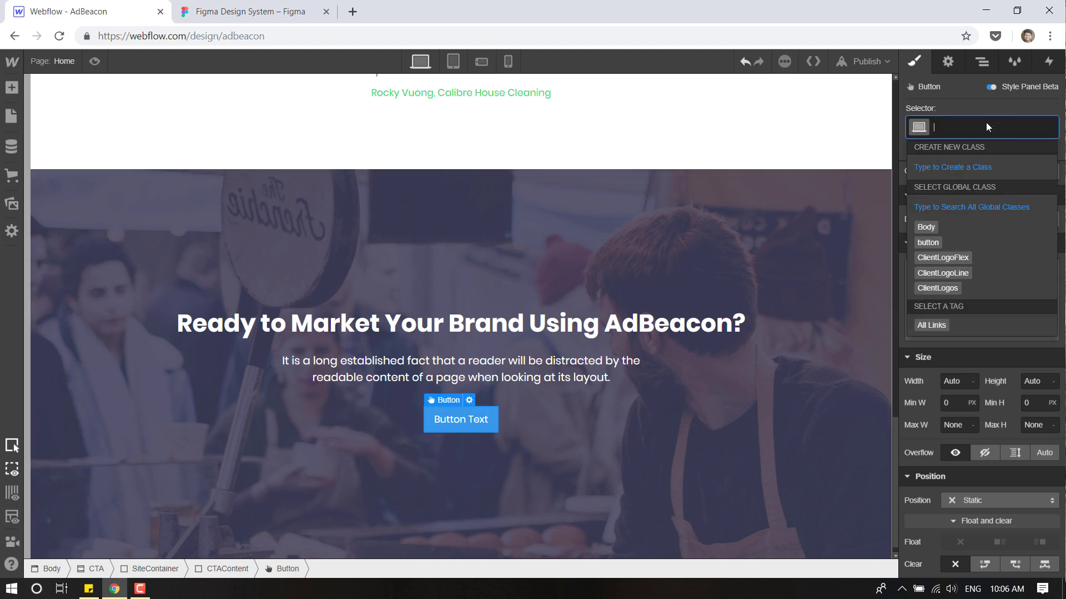
pyautogui.click(927, 242)
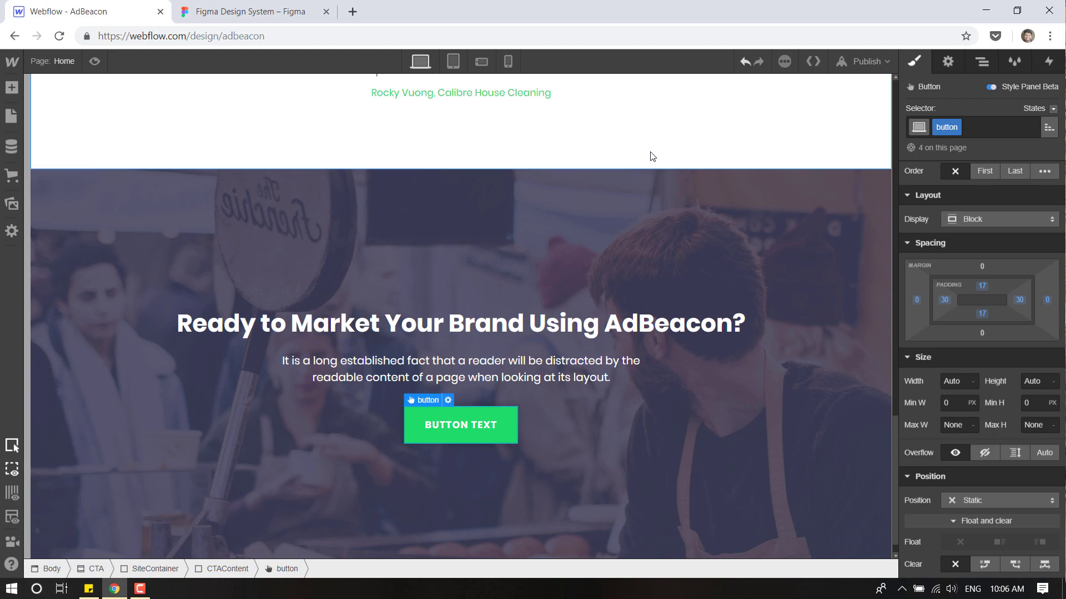
pyautogui.click(635, 149)
# Change the button label to 'START USING FREE' copied from the Figma design.
pyautogui.click(237, 4)
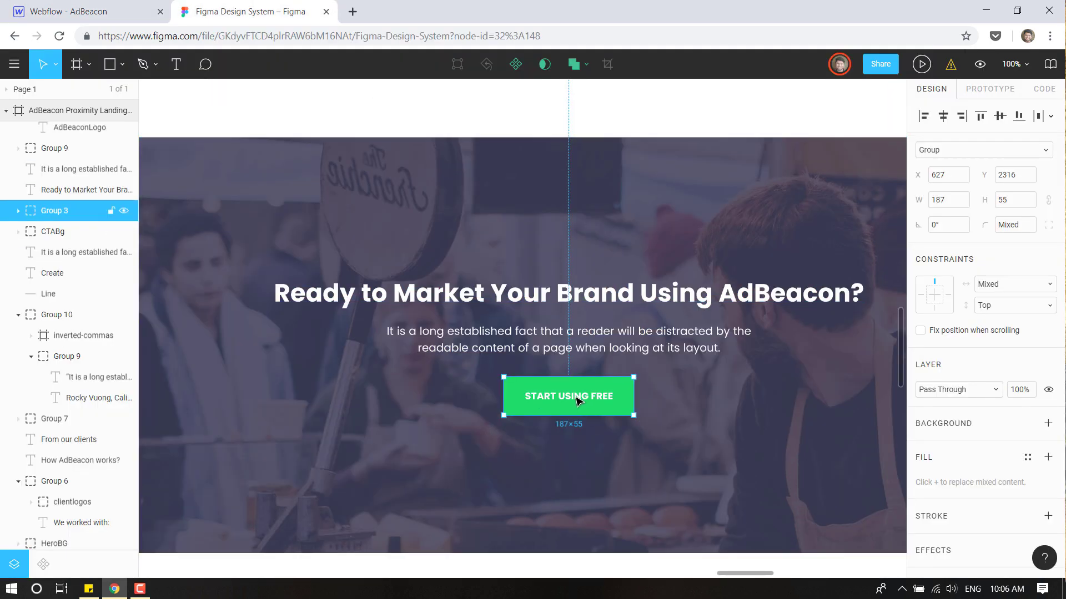
pyautogui.doubleClick(576, 397)
pyautogui.doubleClick(578, 398)
pyautogui.hotkey('ctrl', 'c')
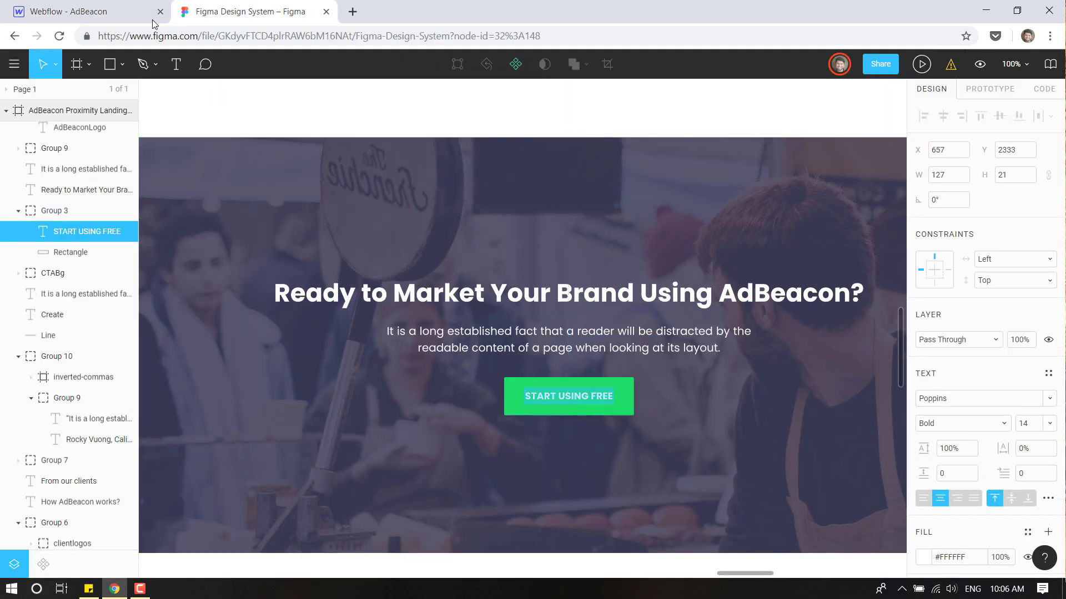
pyautogui.click(89, 11)
pyautogui.click(435, 424)
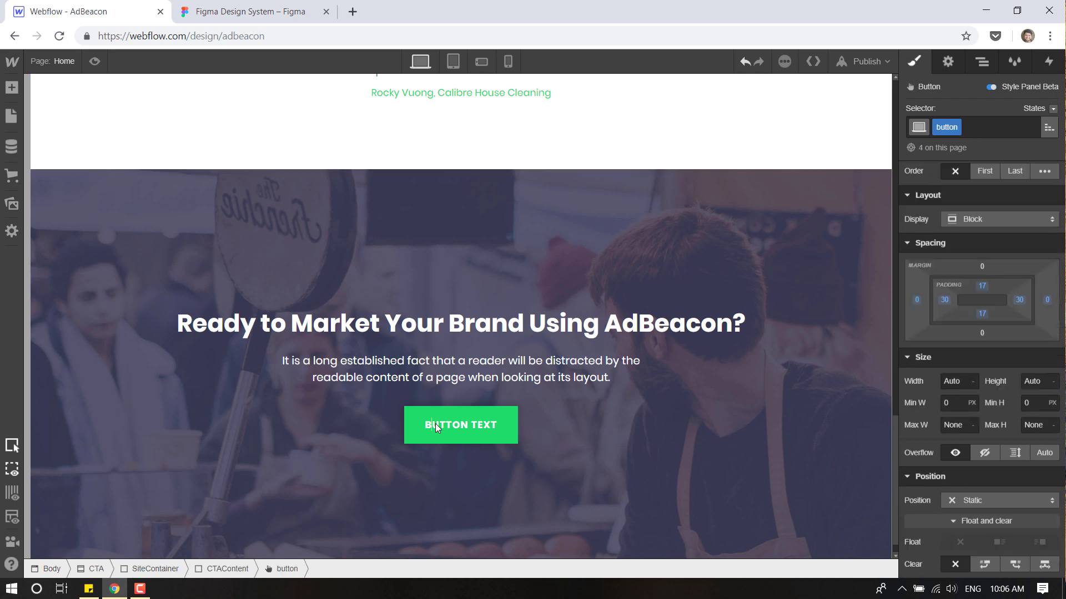
pyautogui.doubleClick(435, 424)
pyautogui.hotkey('ctrl', 'v')
pyautogui.press('Escape')
pyautogui.click(545, 129)
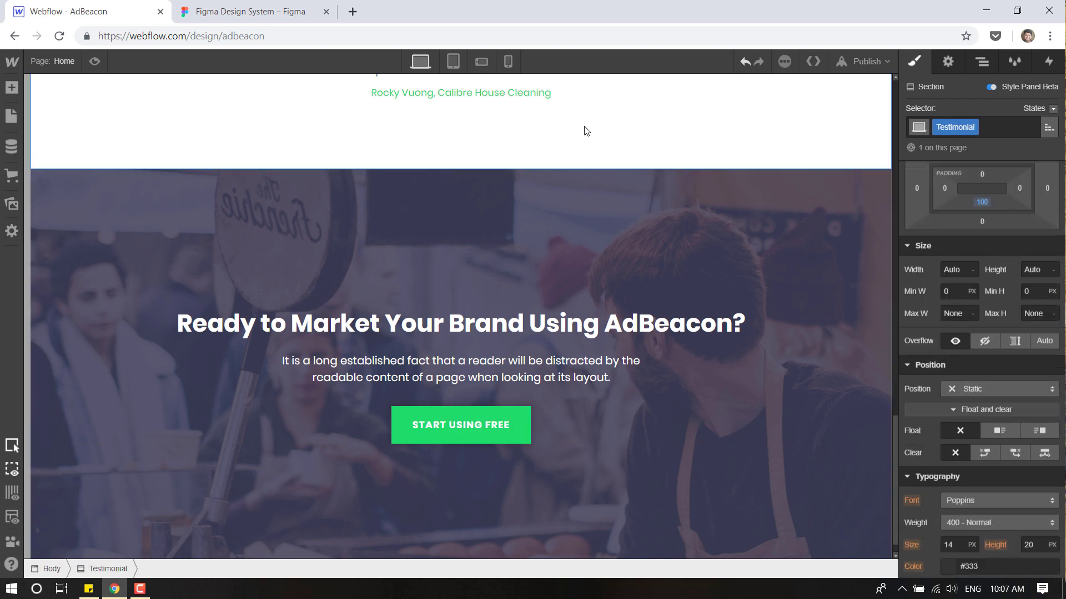
# Preview the finished CTA section without the editor panels.
pyautogui.click(94, 61)
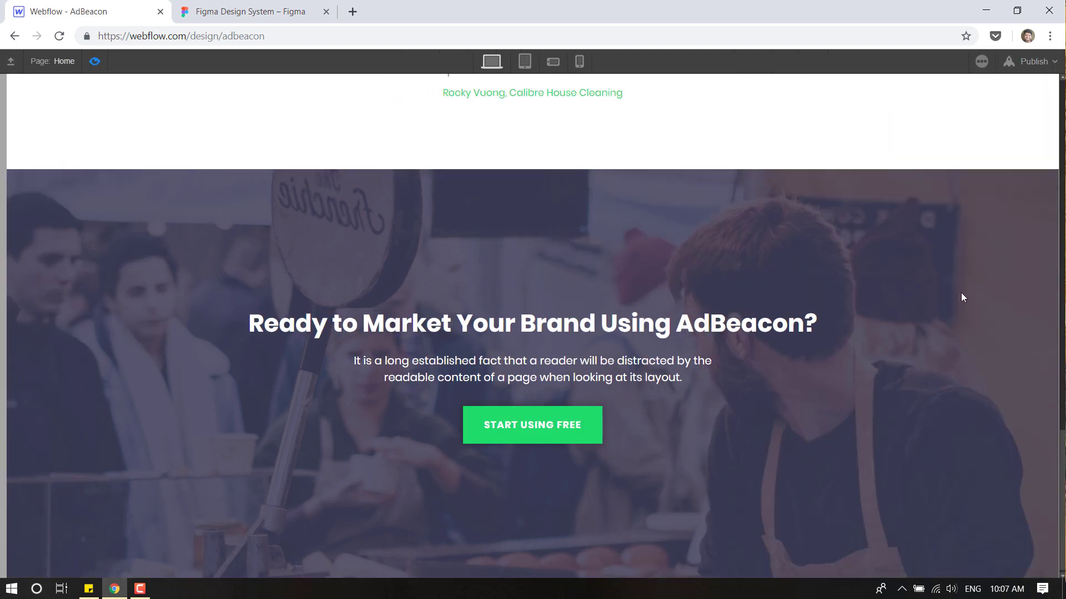
pyautogui.scroll(10, 963, 298)
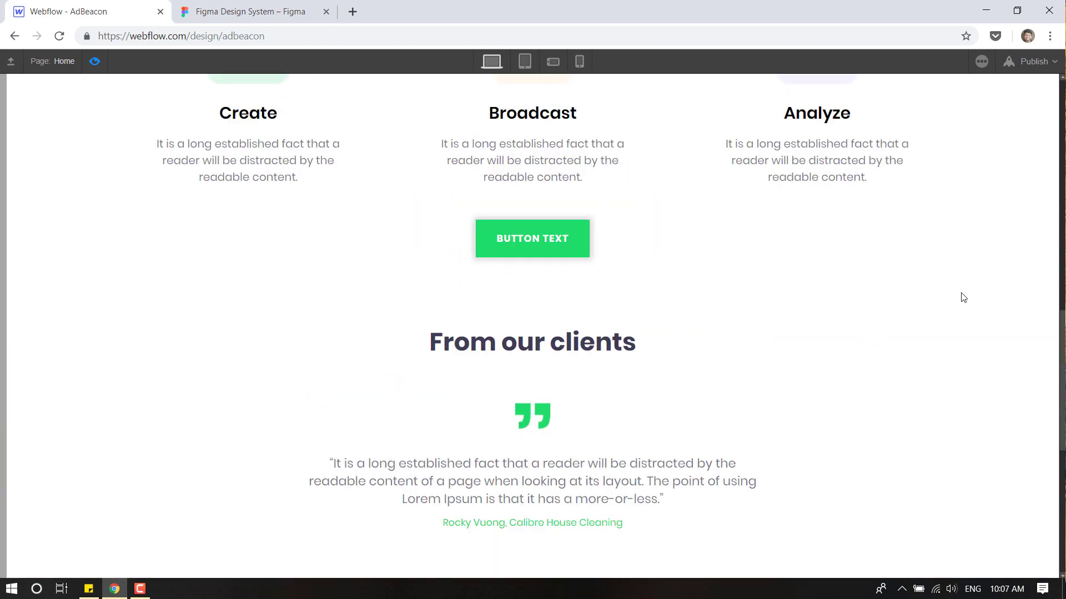
pyautogui.scroll(5, 963, 298)
pyautogui.scroll(-15, 963, 298)
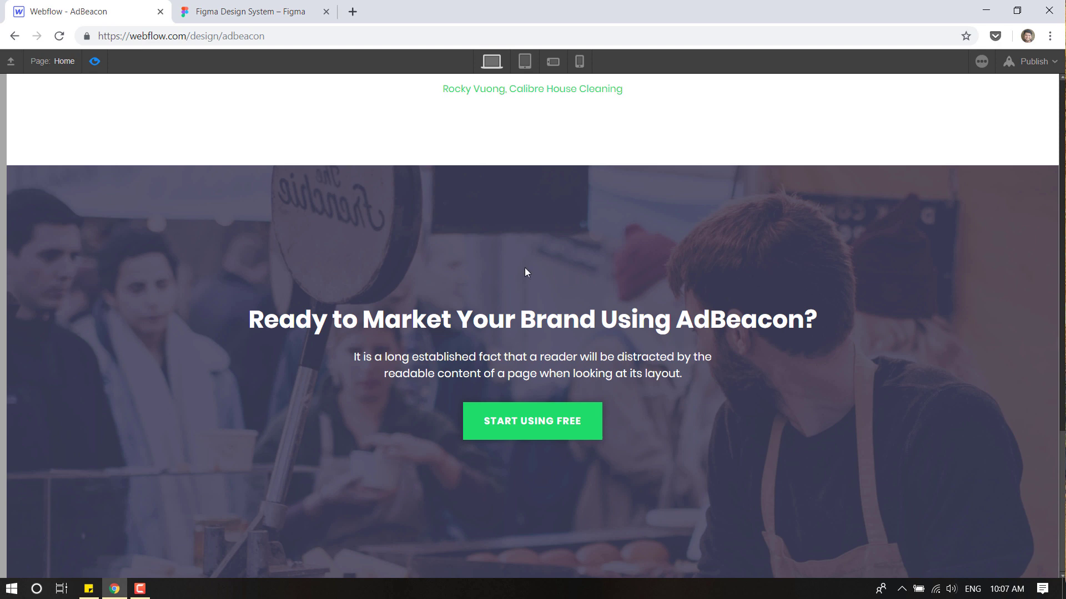
# Review the footer layout in the Figma design, then exit Webflow preview mode.
pyautogui.click(272, 10)
pyautogui.scroll(-3, 591, 283)
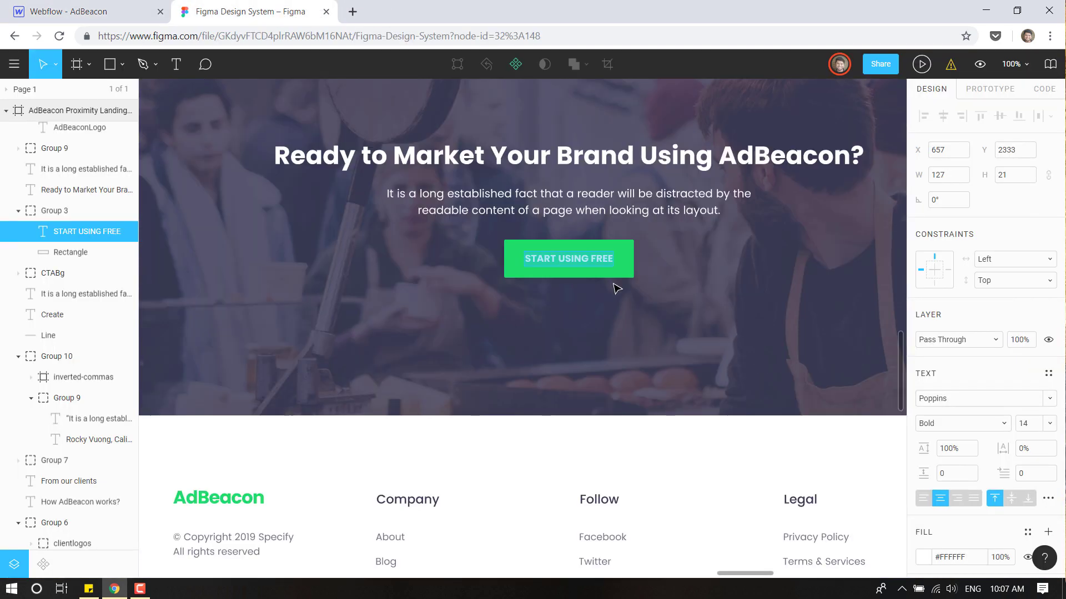
pyautogui.scroll(-3, 615, 302)
pyautogui.scroll(-1, 483, 277)
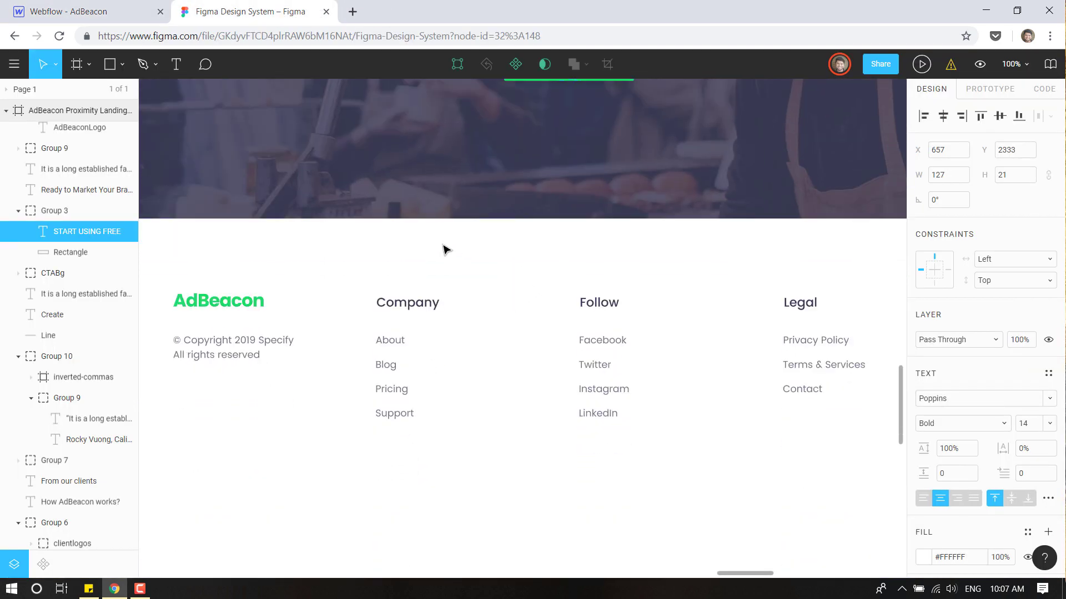
pyautogui.click(445, 249)
pyautogui.click(83, 11)
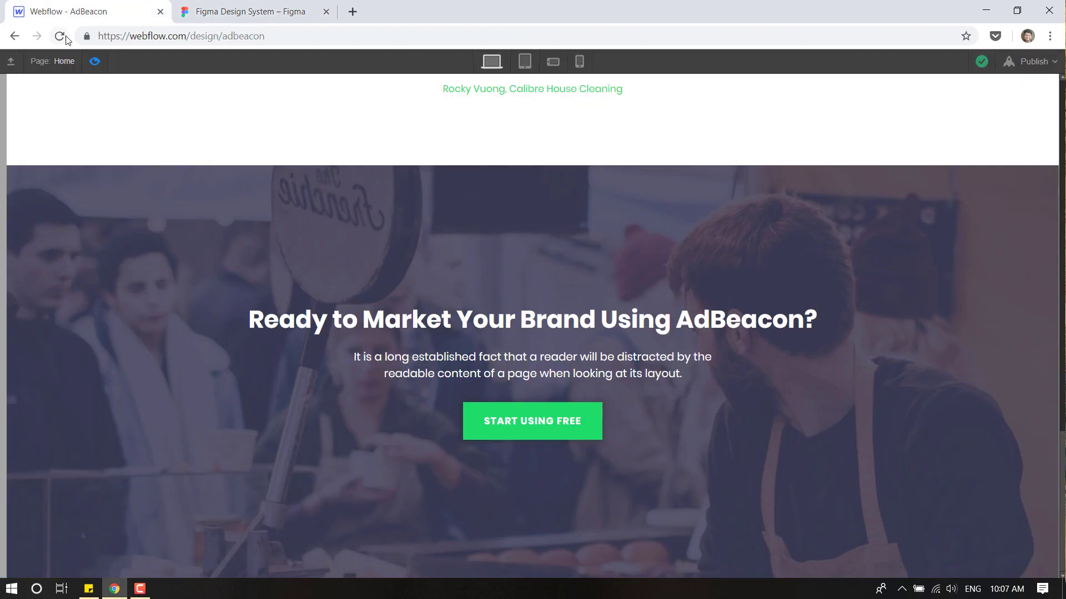
pyautogui.click(94, 61)
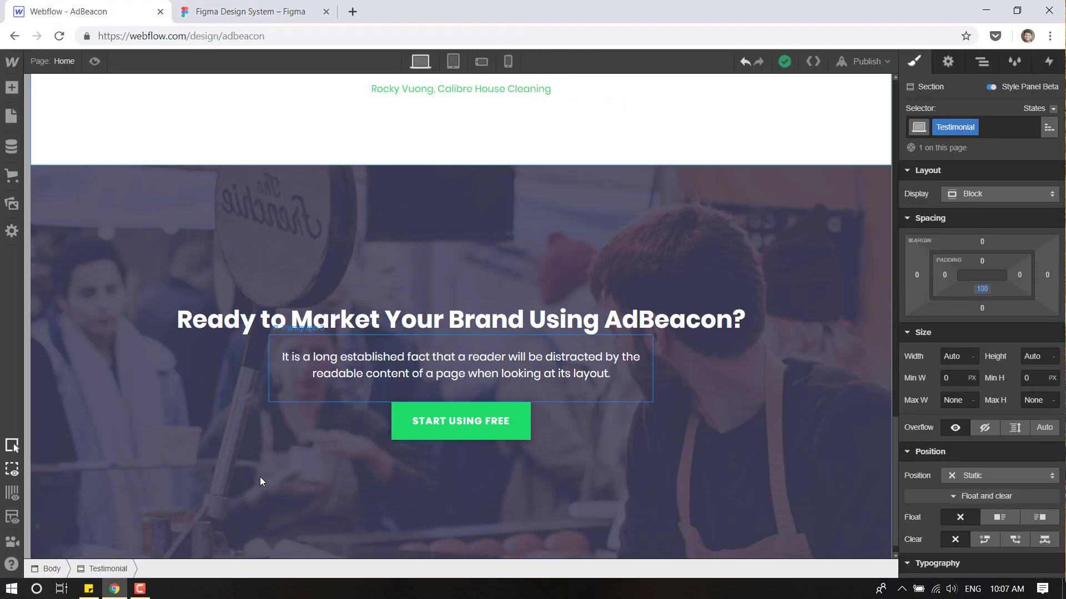
# Select the whole CTA section and give it a 100px bottom margin.
pyautogui.click(163, 392)
pyautogui.click(96, 569)
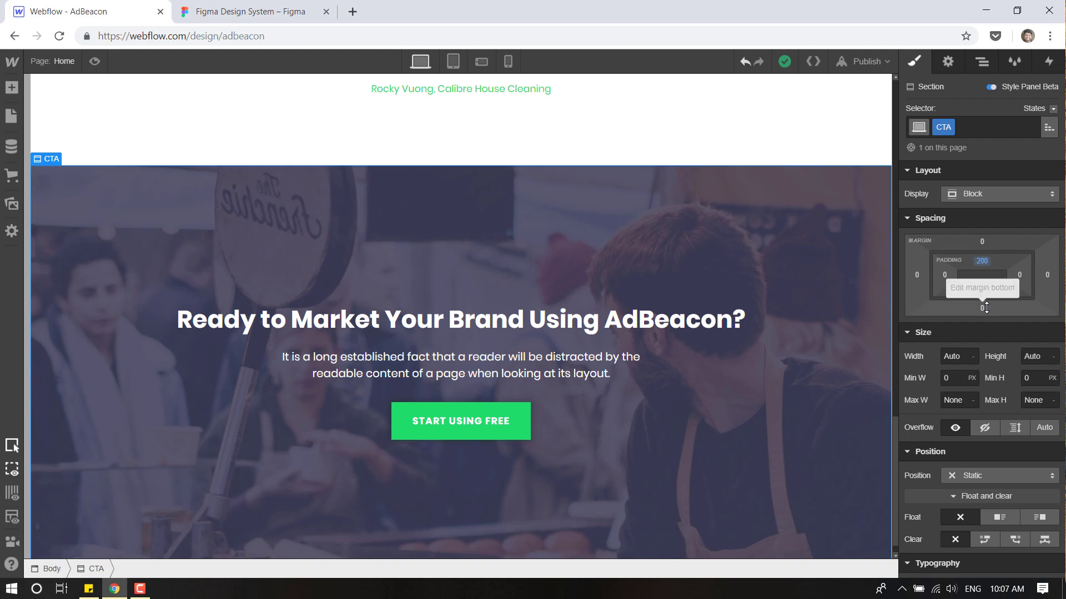
pyautogui.click(982, 309)
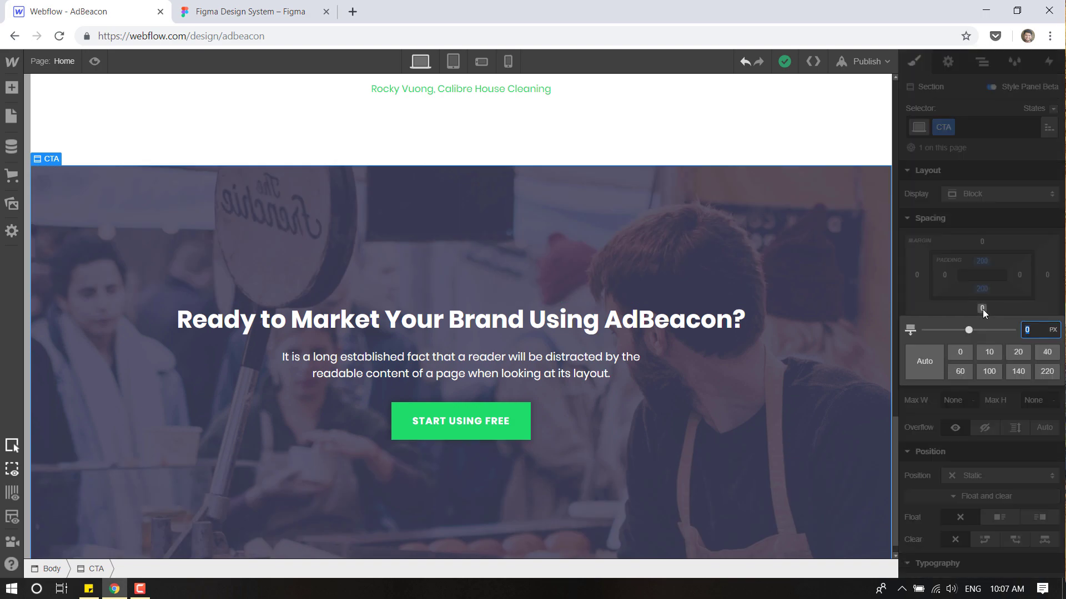
pyautogui.write('100px')
pyautogui.press('Return')
pyautogui.scroll(-2, 627, 349)
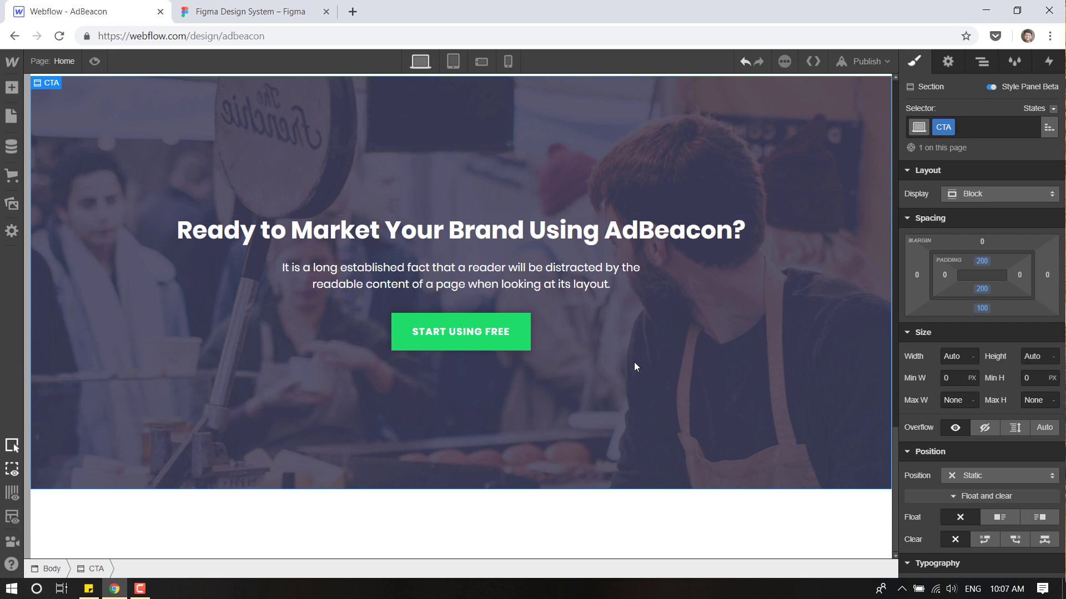
# Collapse the CTA and Testimonial sections in the Navigator after a first try at dropping a section below CTA.
pyautogui.click(982, 61)
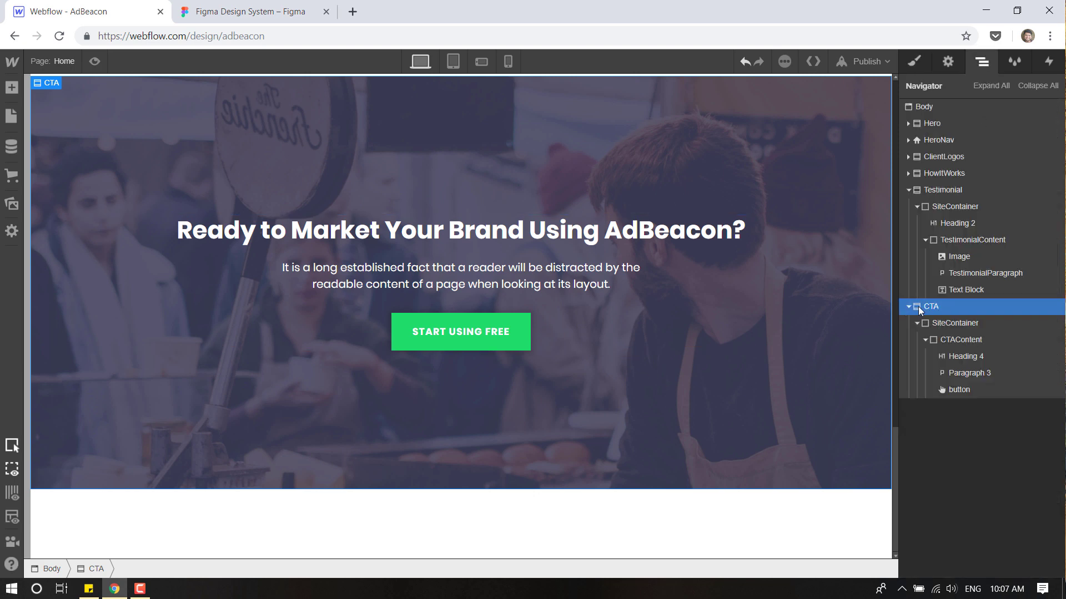
pyautogui.click(908, 308)
pyautogui.click(908, 190)
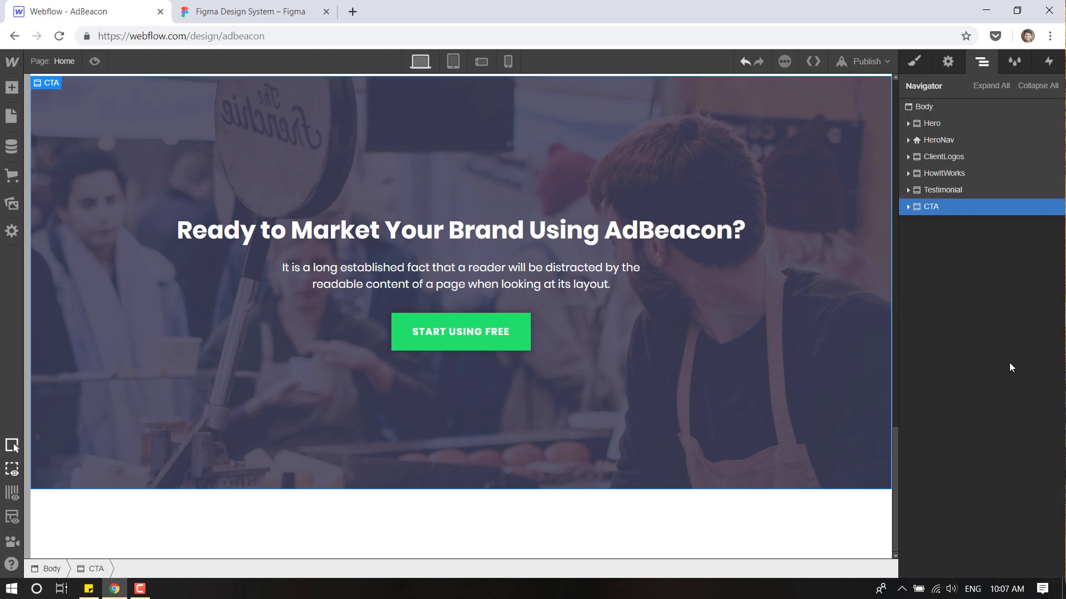
pyautogui.click(11, 88)
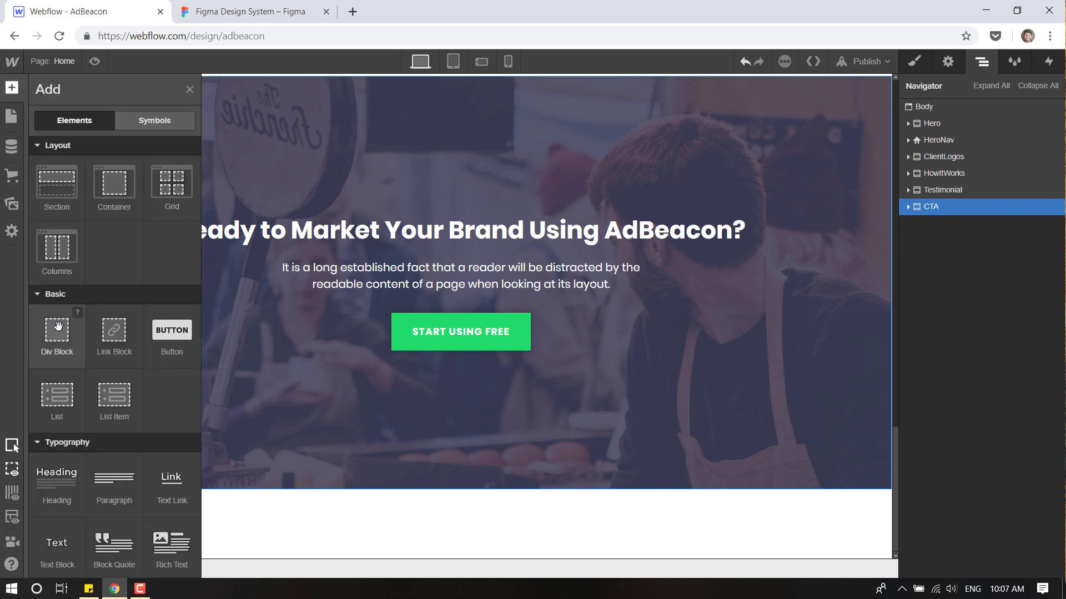
pyautogui.moveTo(50, 187); pyautogui.dragTo(960, 461)
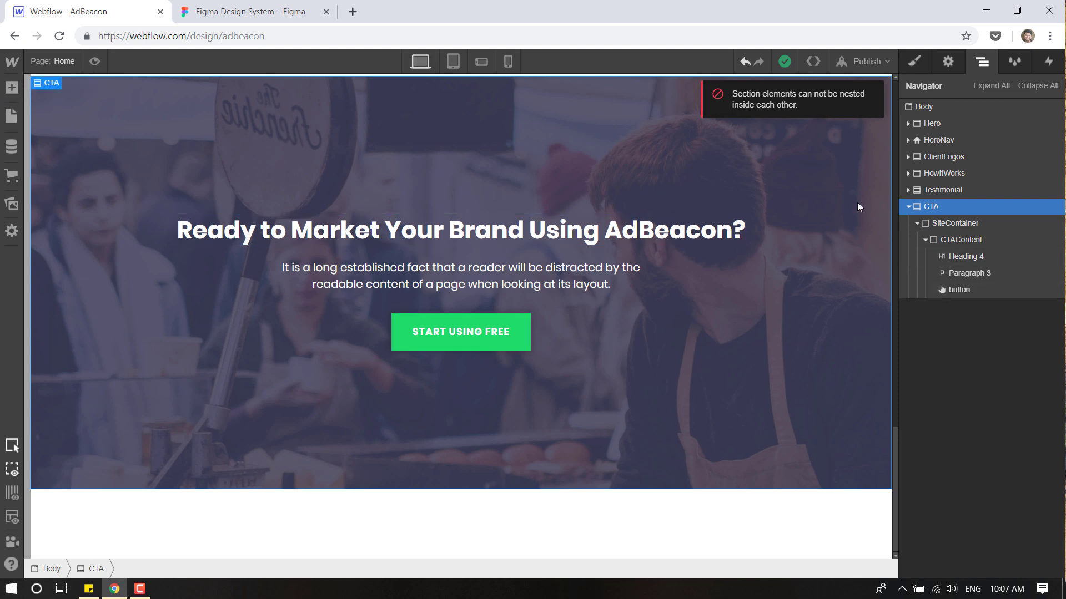
pyautogui.click(909, 206)
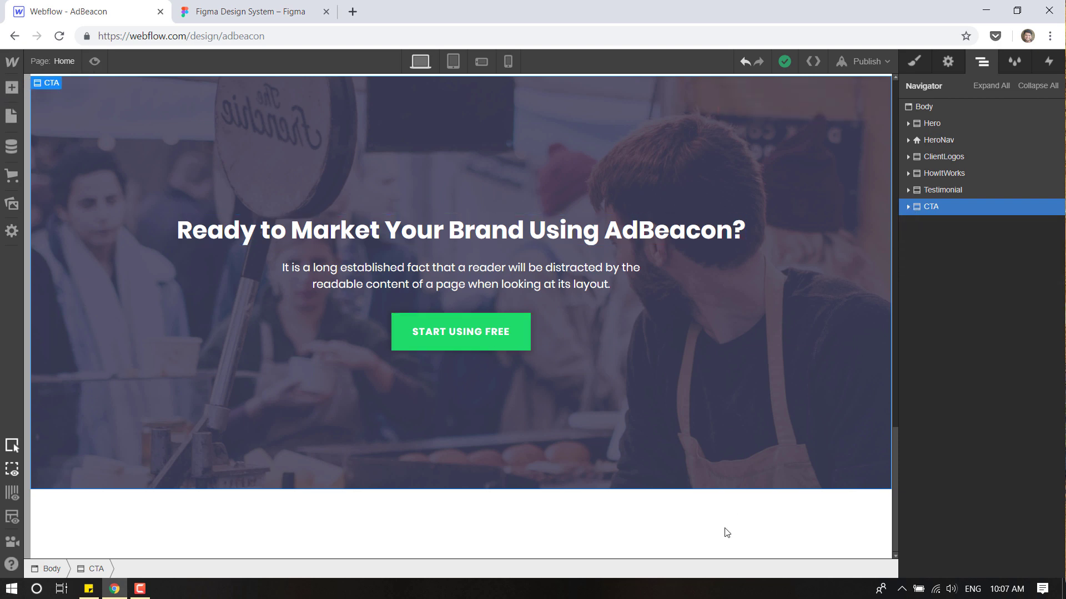
# Drop a new section below CTA and give it the class 'footer'.
pyautogui.click(15, 88)
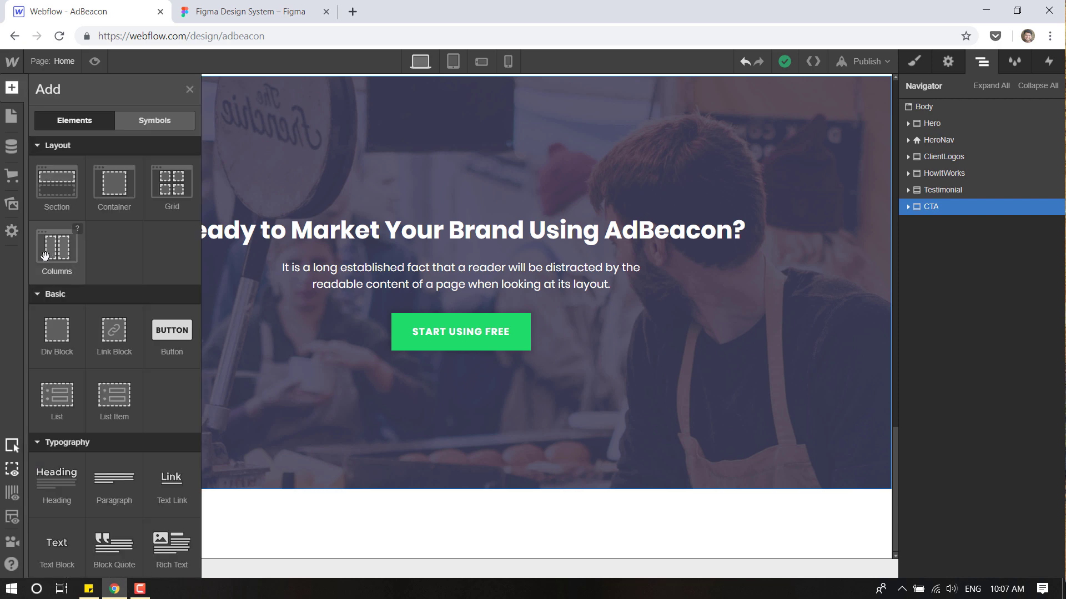
pyautogui.moveTo(186, 253); pyautogui.dragTo(903, 481)
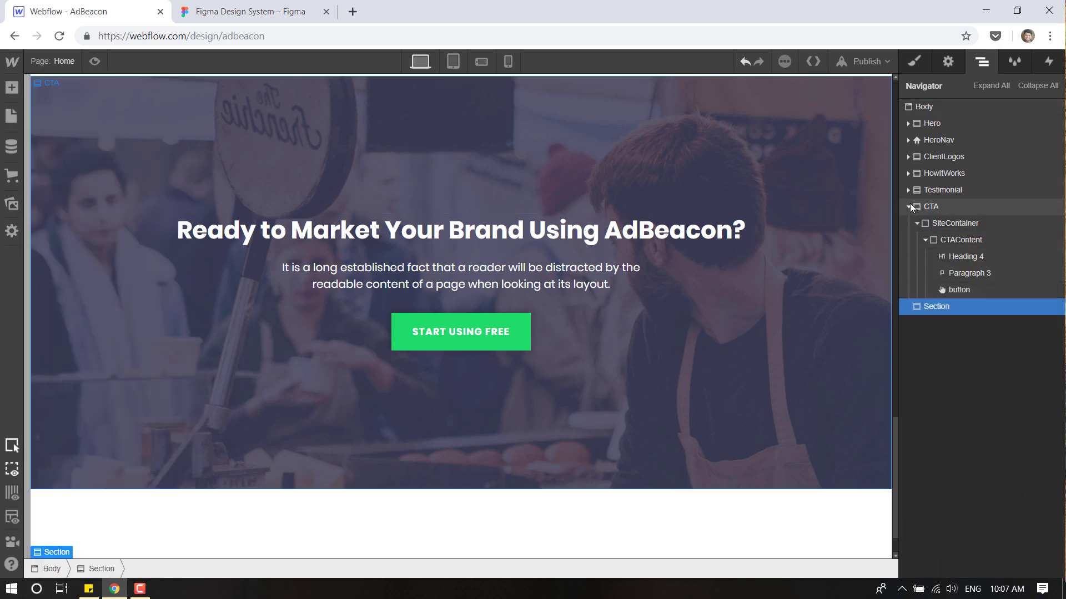
pyautogui.click(908, 204)
pyautogui.click(913, 62)
pyautogui.click(970, 123)
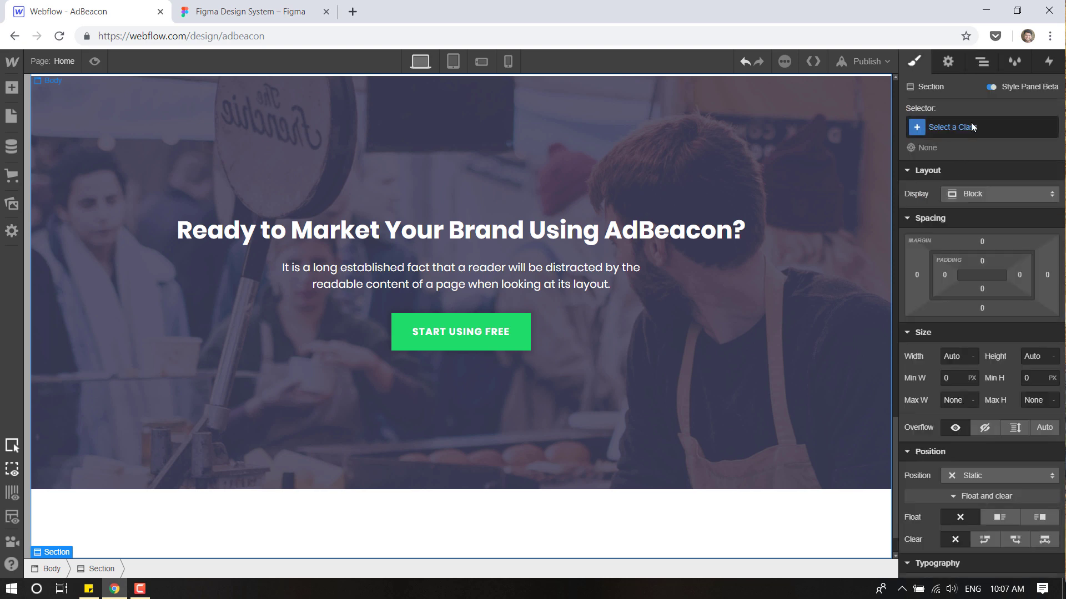
pyautogui.write('foote')
pyautogui.write('r')
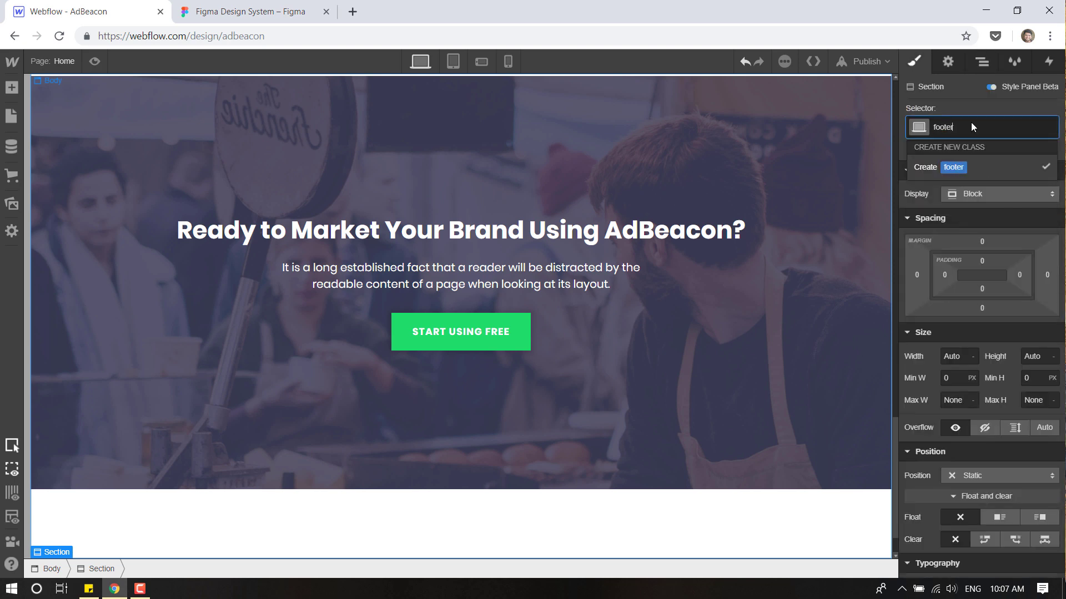
pyautogui.press('Return')
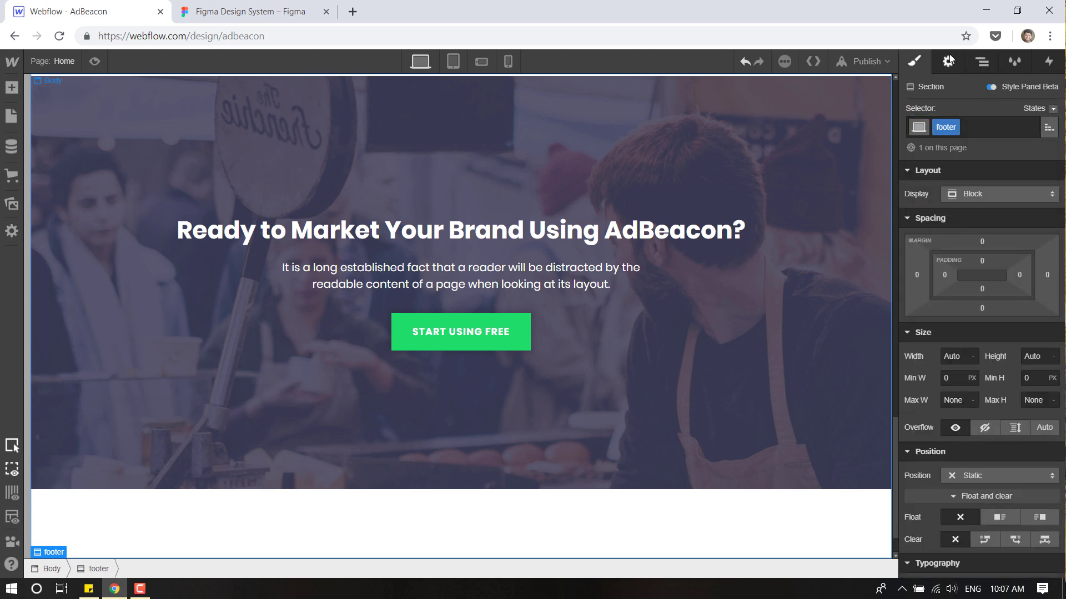
# Set the footer section's HTML tag to Footer, then review the footer design in Figma.
pyautogui.click(948, 61)
pyautogui.click(954, 134)
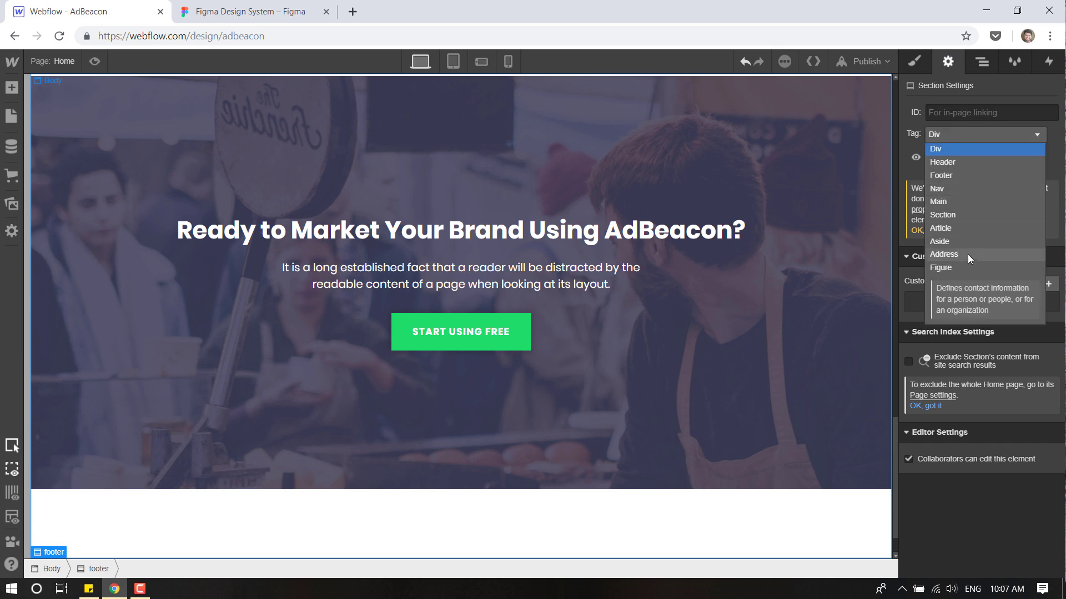
pyautogui.click(940, 176)
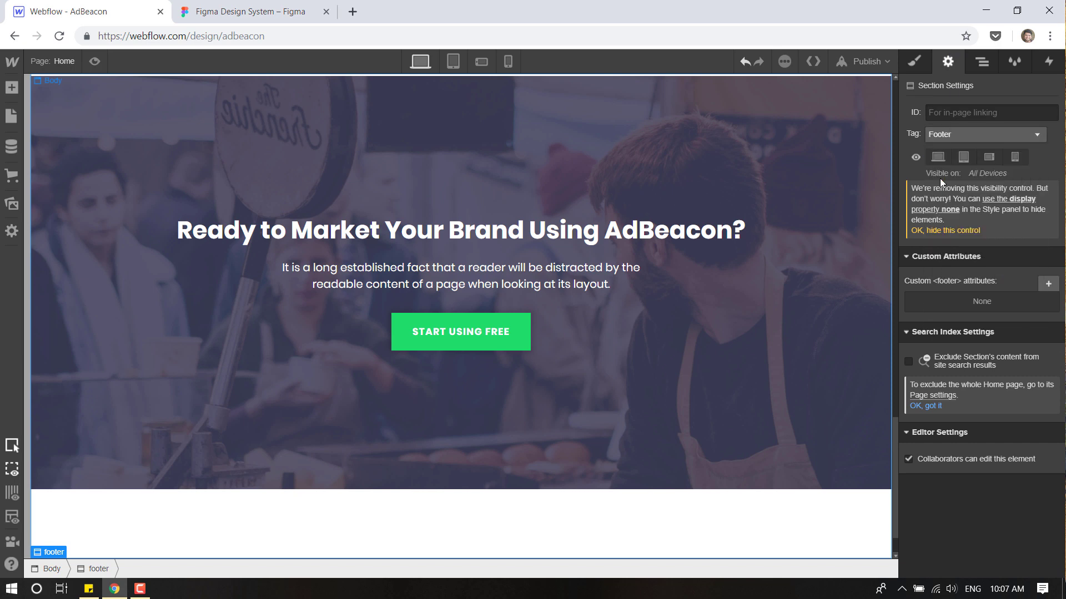
pyautogui.click(915, 61)
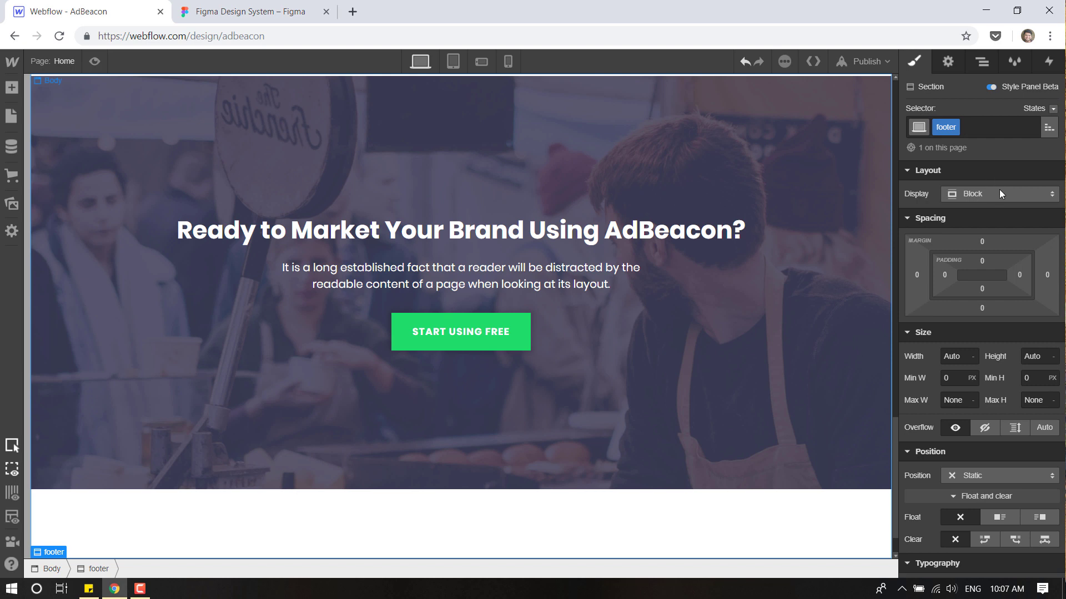
pyautogui.scroll(-3, 1001, 188)
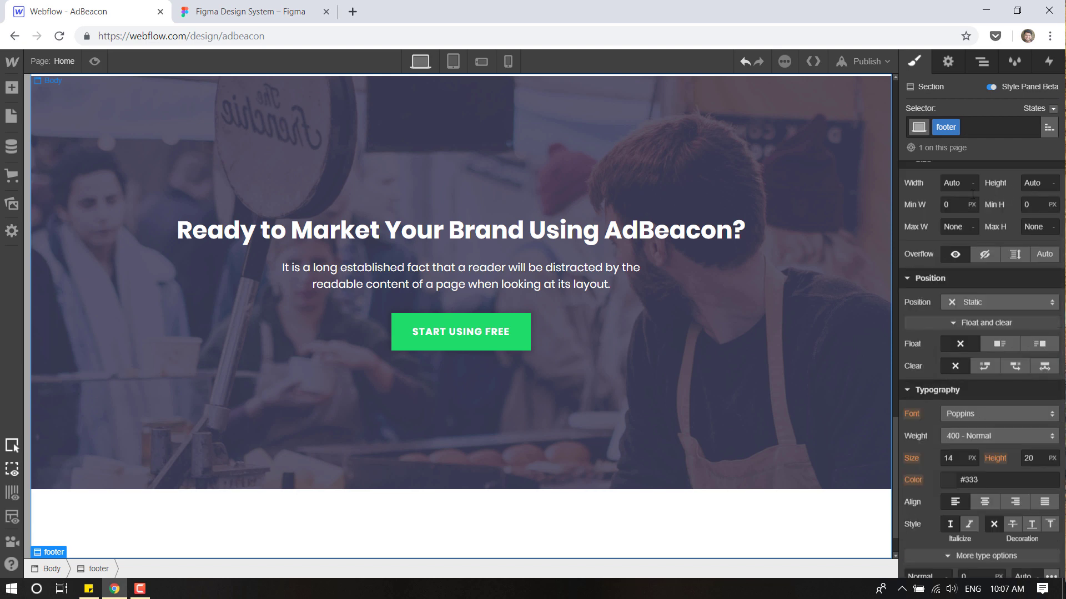
pyautogui.click(214, 10)
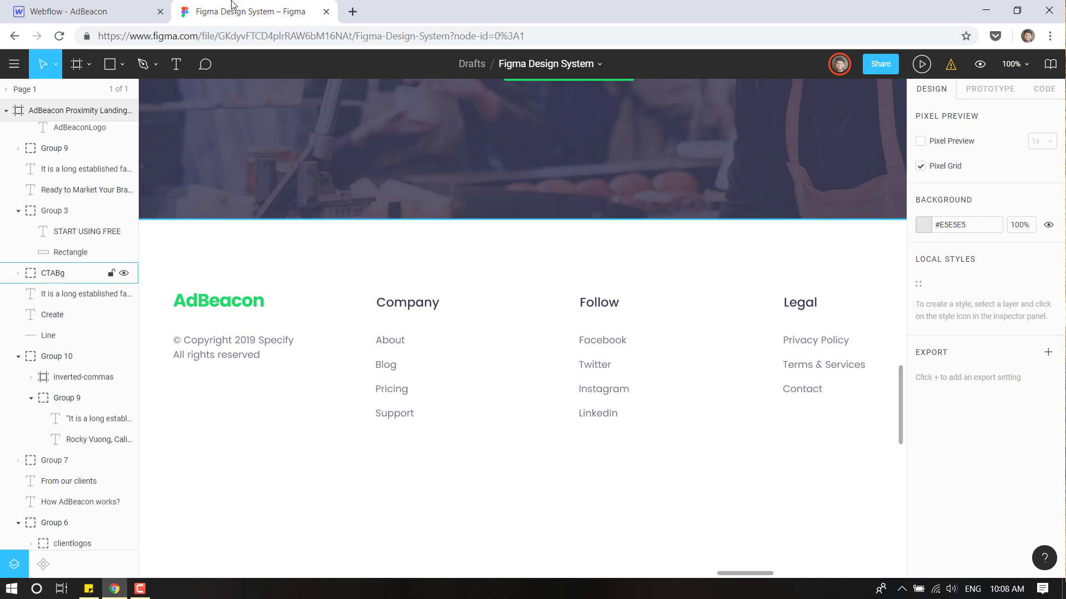
pyautogui.click(84, 4)
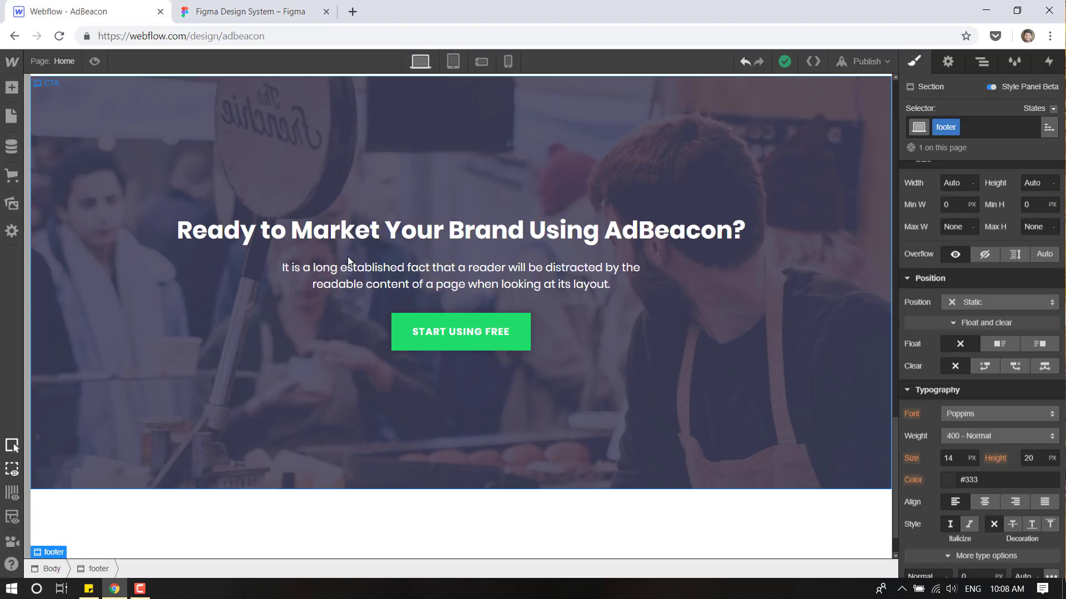
# Add a div block inside the footer and give it the SiteContainer class.
pyautogui.scroll(-1, 484, 260)
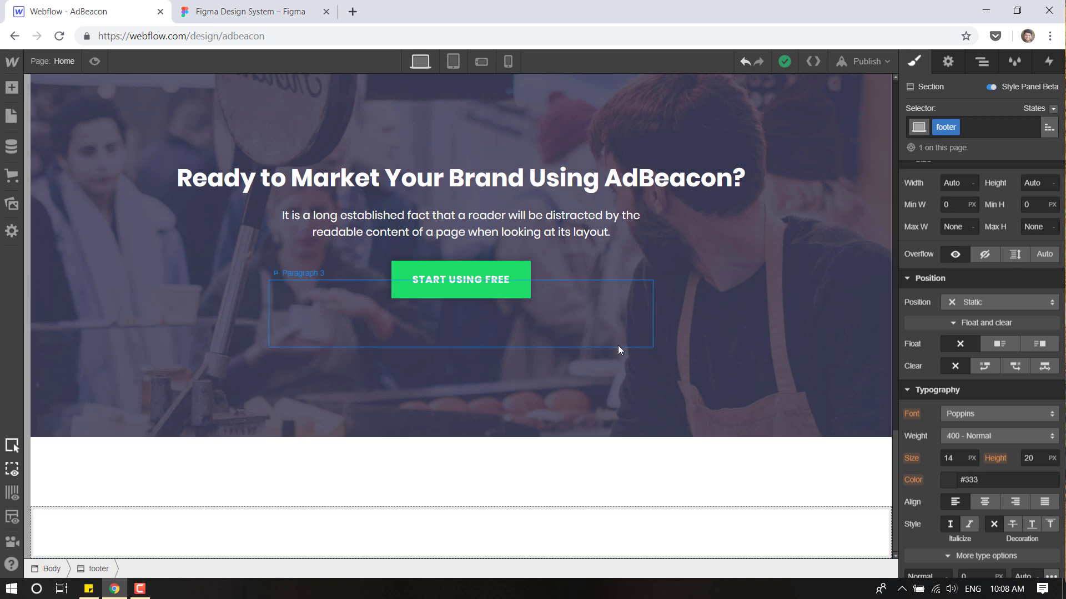
pyautogui.click(982, 62)
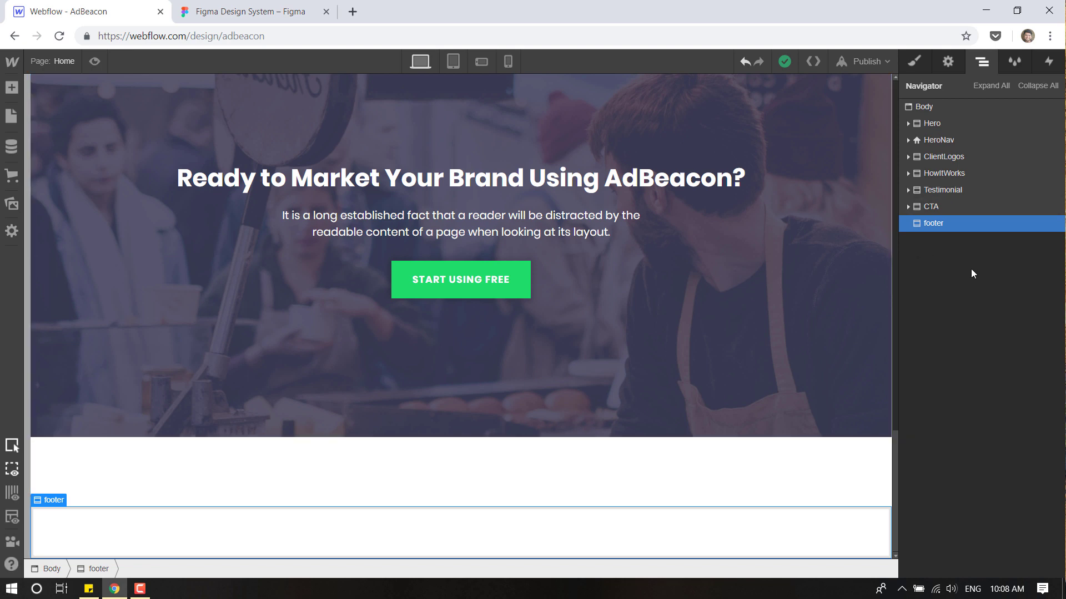
pyautogui.click(13, 87)
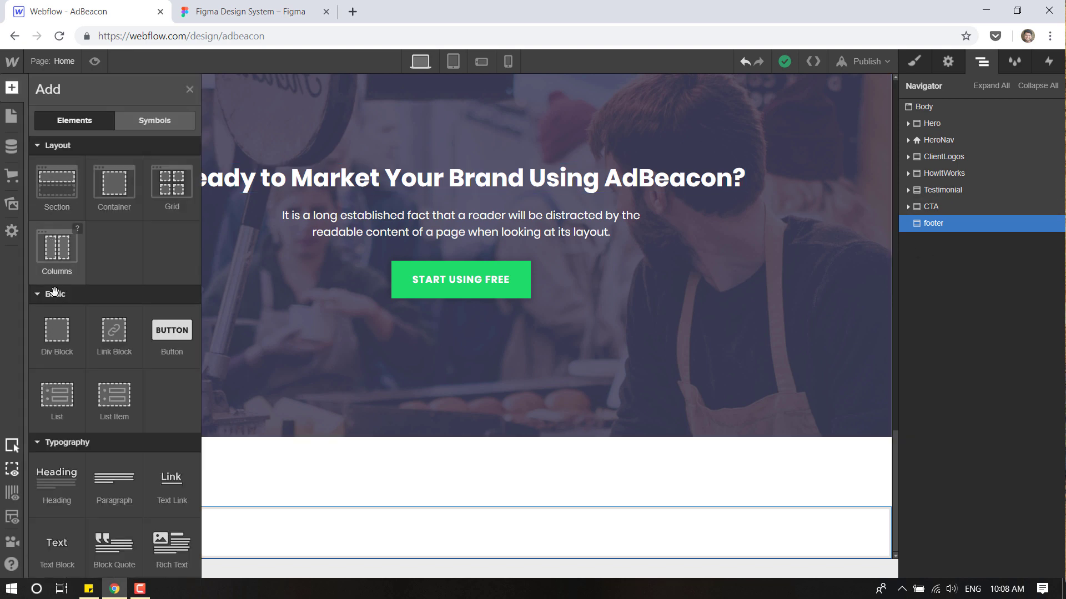
pyautogui.moveTo(56, 333); pyautogui.dragTo(957, 311)
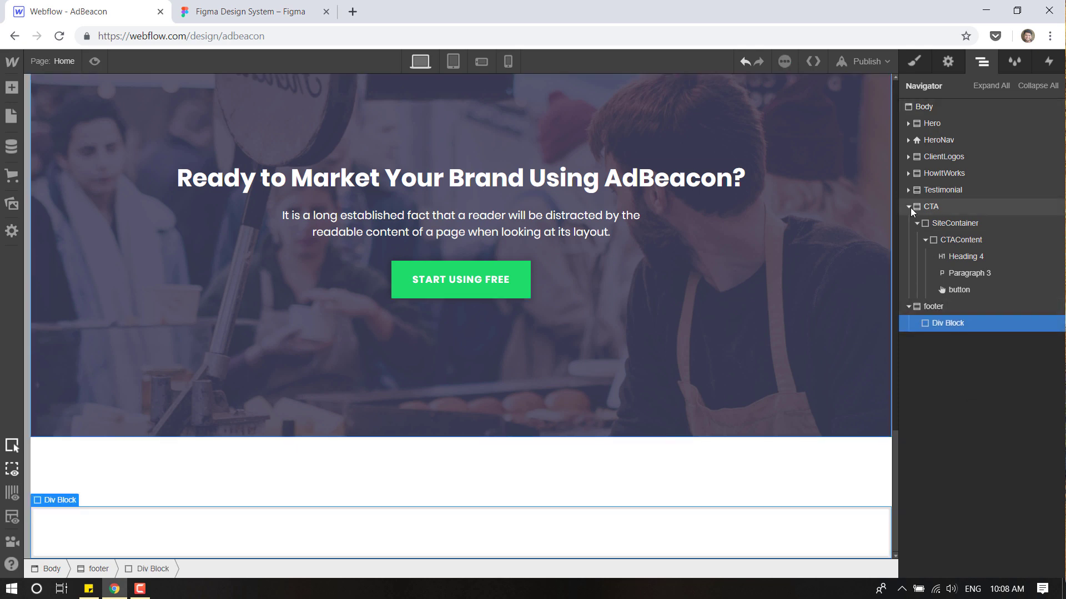
pyautogui.click(908, 206)
pyautogui.click(913, 58)
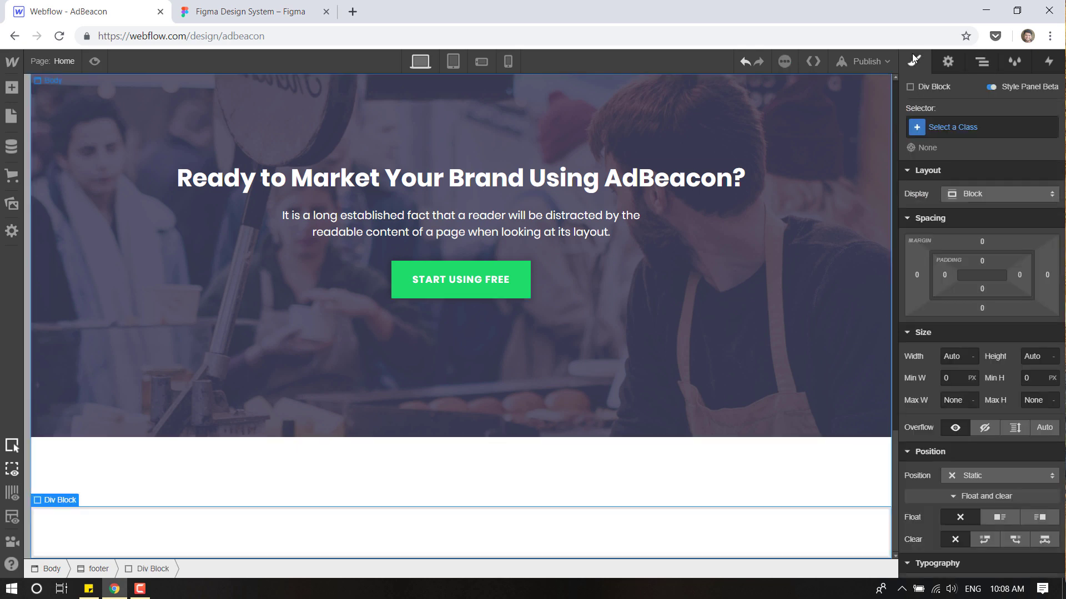
pyautogui.click(977, 129)
pyautogui.write('site')
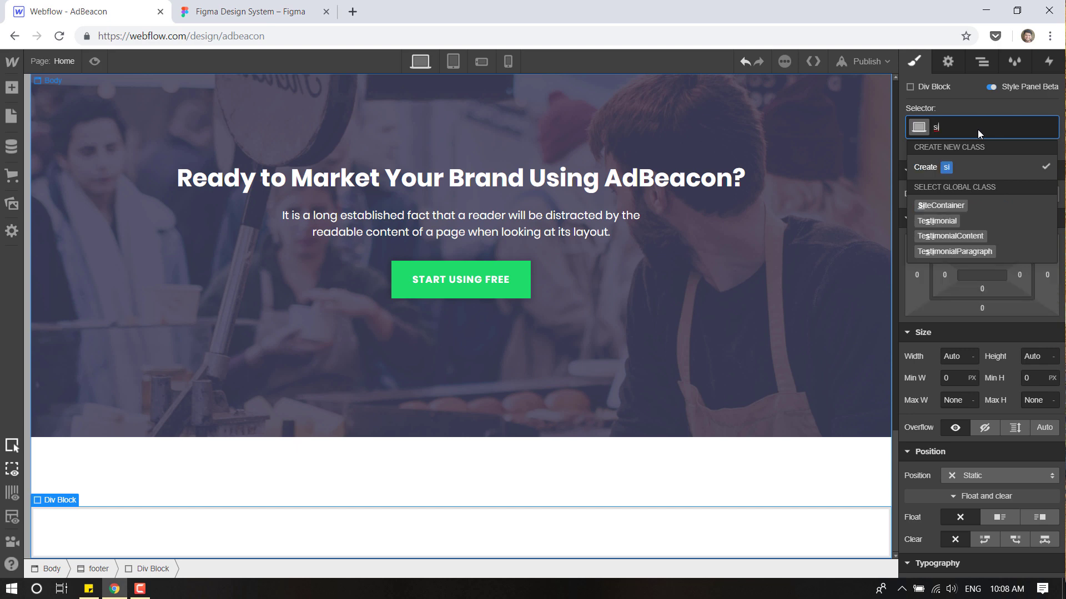
pyautogui.click(951, 205)
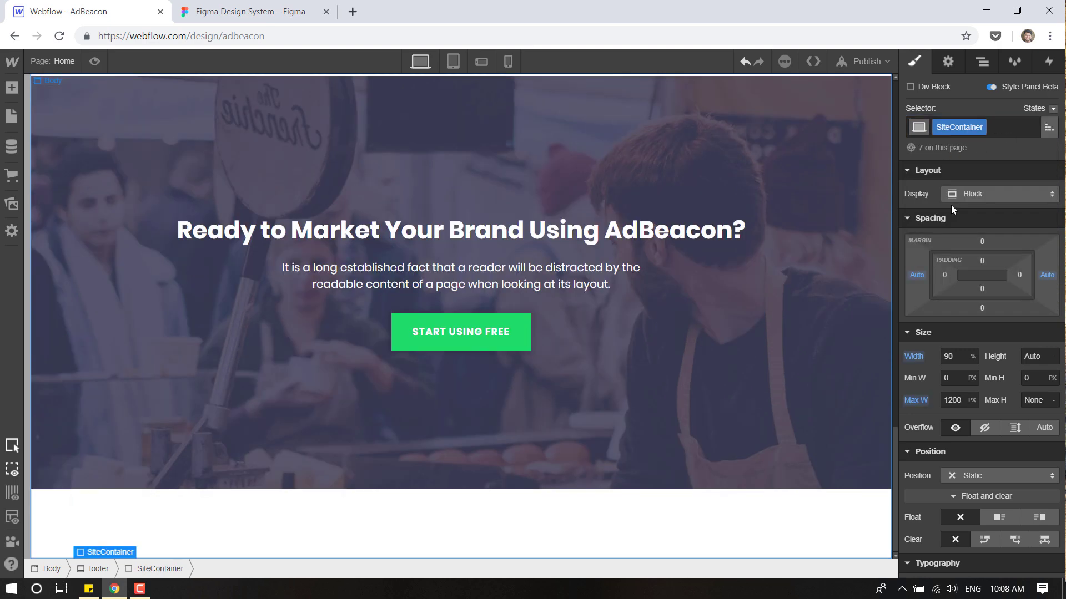
# Expand the HowItWorks section in the Navigator to inspect its grid, then collapse it.
pyautogui.click(982, 61)
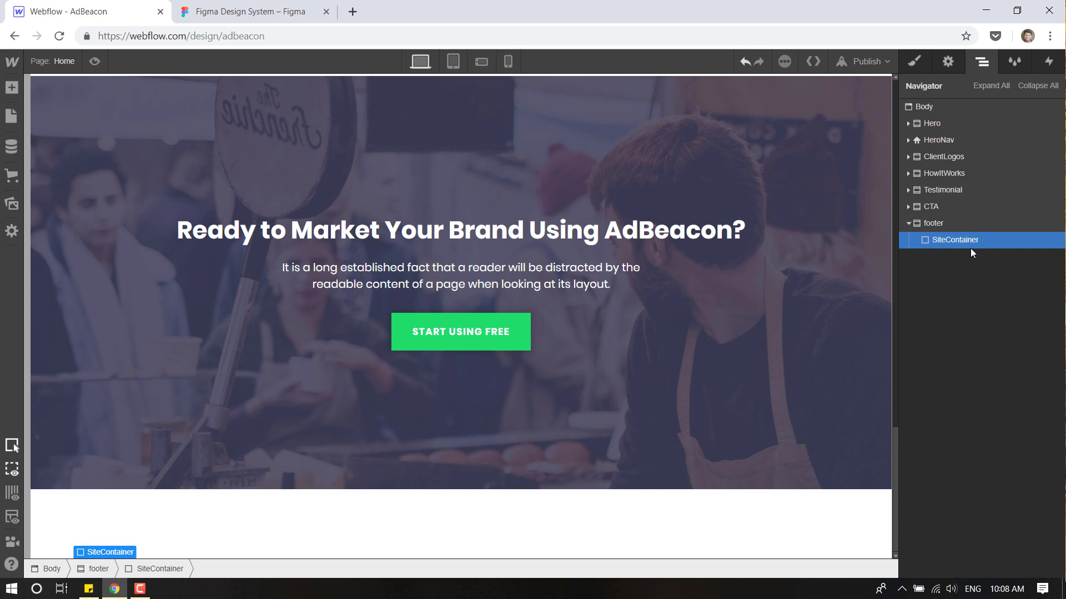
pyautogui.click(907, 173)
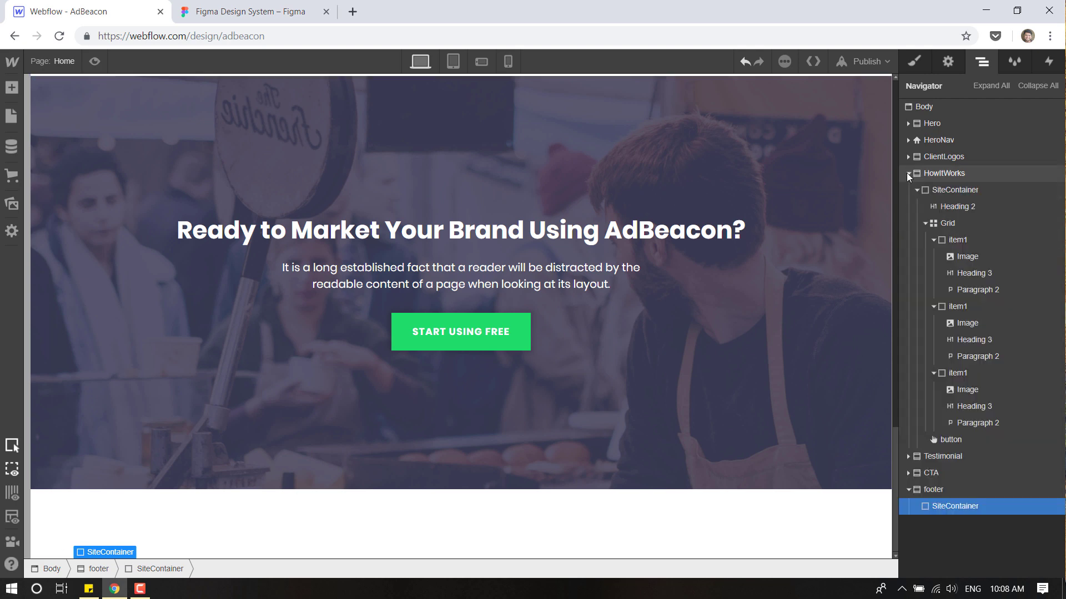
pyautogui.click(925, 222)
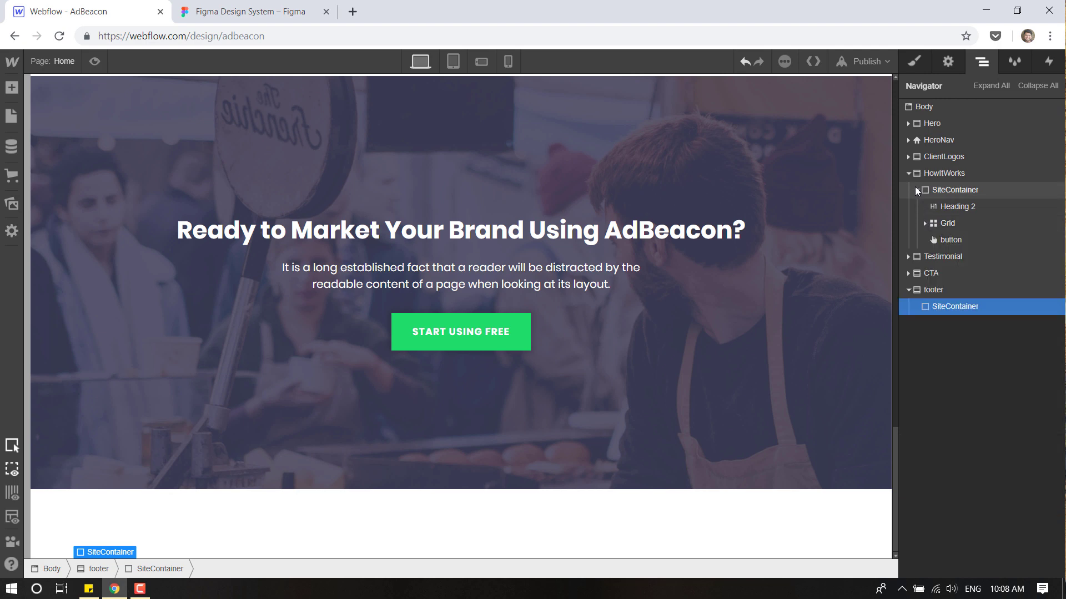
pyautogui.click(915, 189)
pyautogui.click(908, 174)
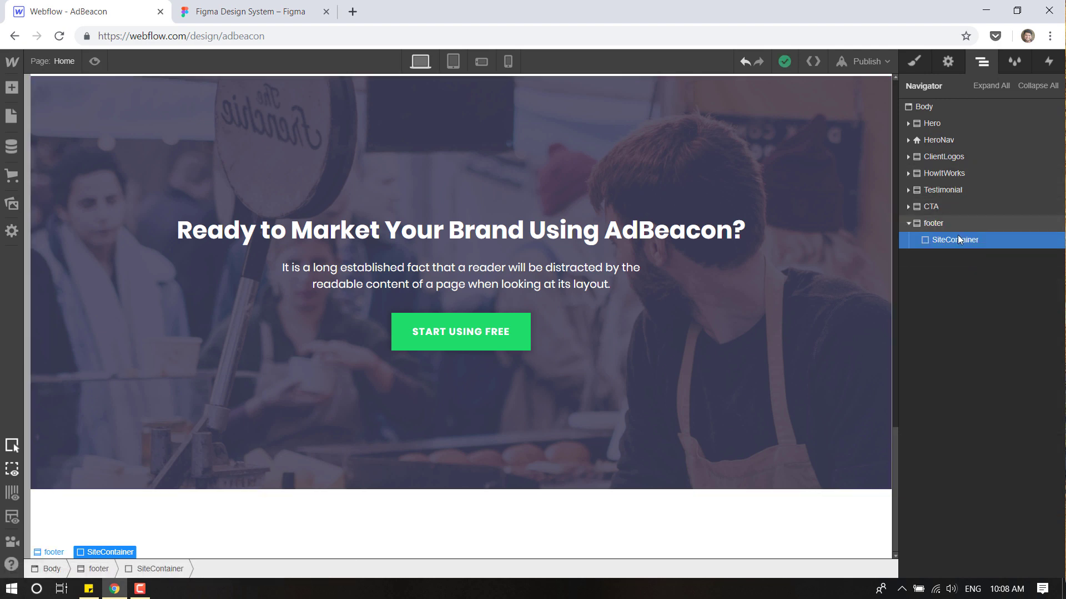
pyautogui.click(12, 88)
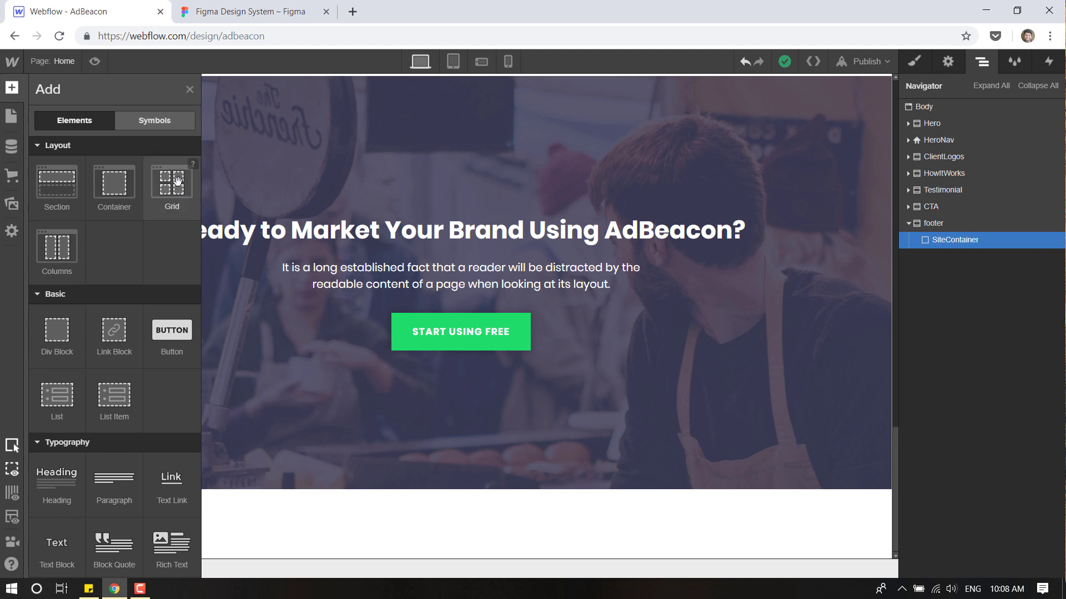
# Drop a grid into the footer container, add columns and set a 30px column gap.
pyautogui.moveTo(178, 181); pyautogui.dragTo(943, 325)
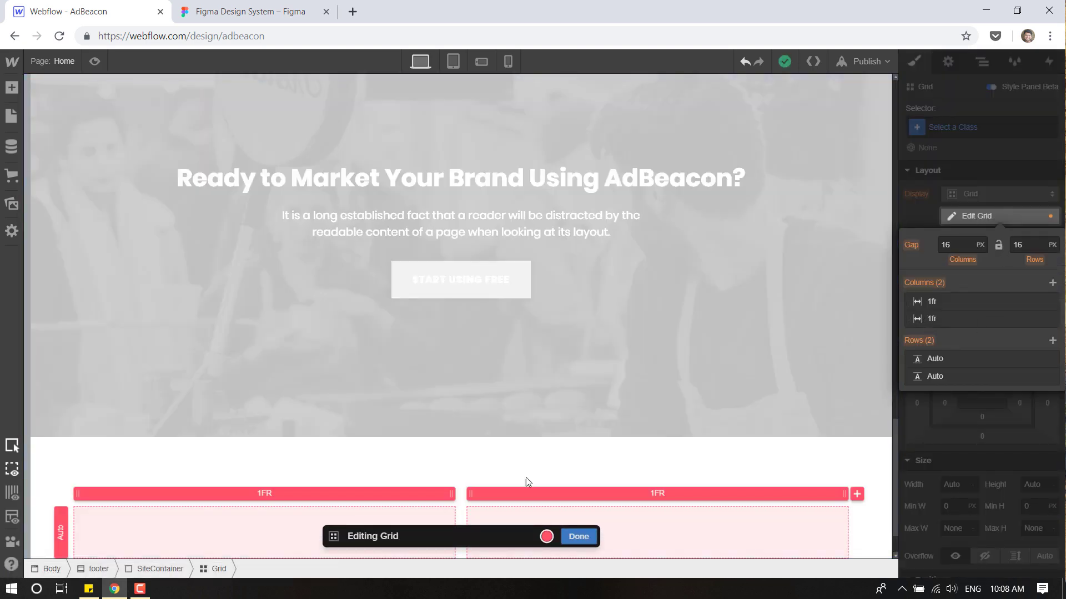
pyautogui.scroll(-1, 525, 477)
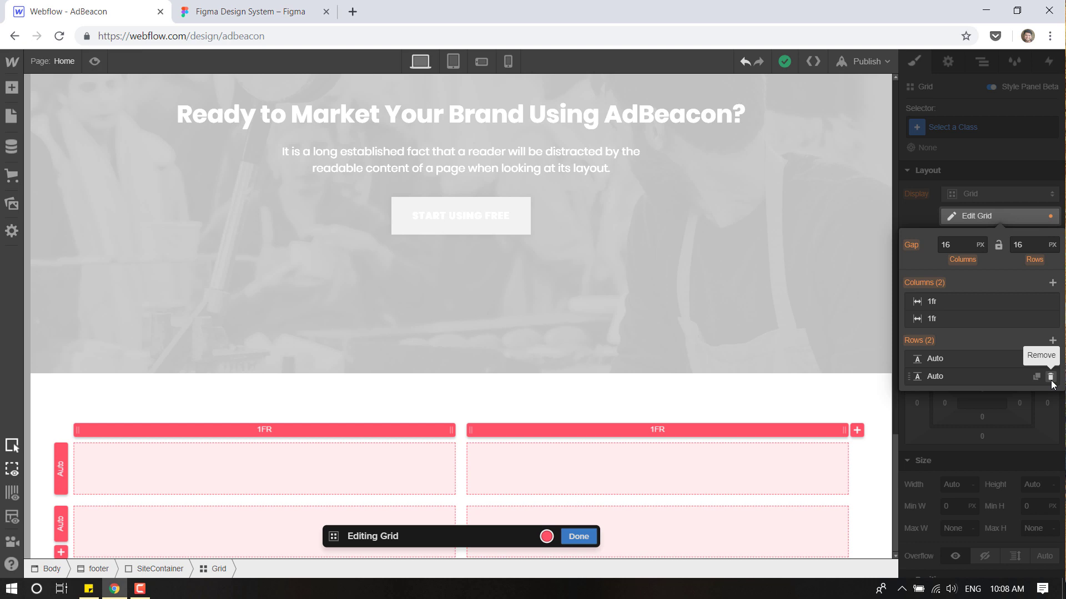
pyautogui.click(858, 430)
pyautogui.click(858, 431)
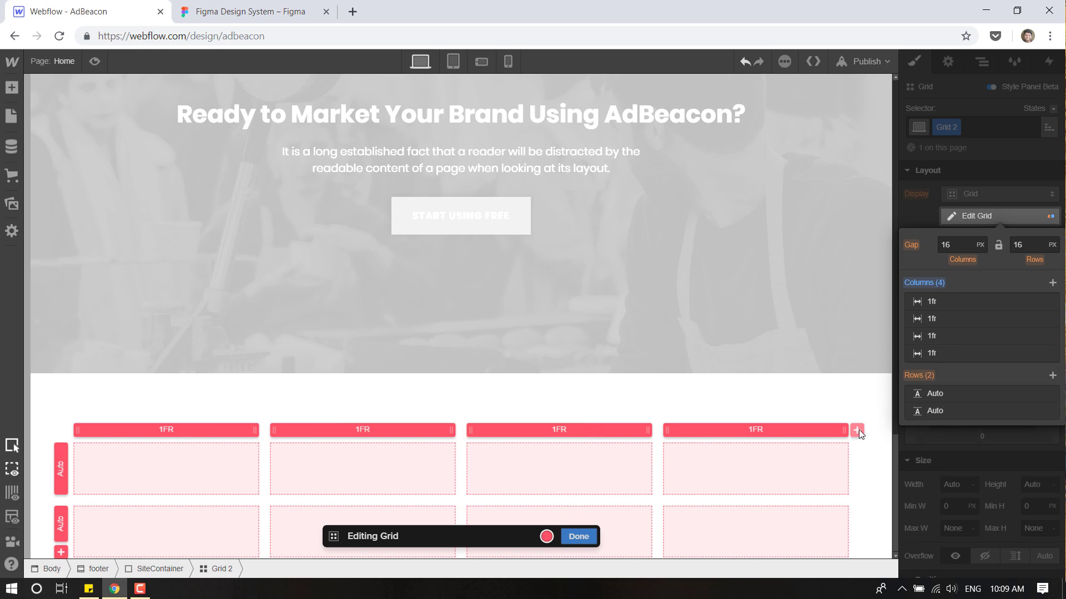
pyautogui.click(858, 431)
pyautogui.click(957, 248)
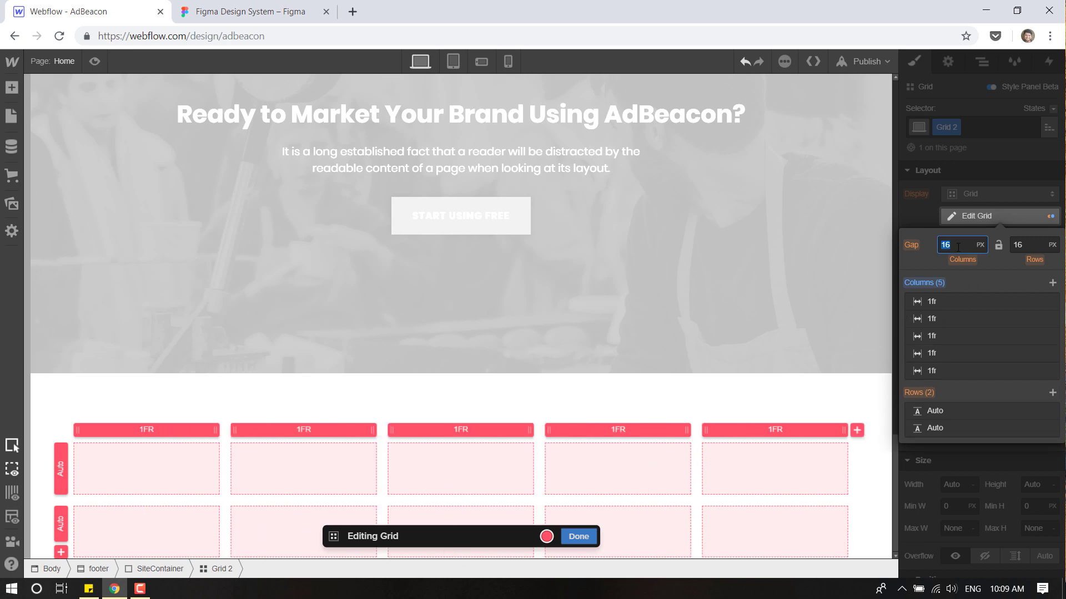
pyautogui.press('Return')
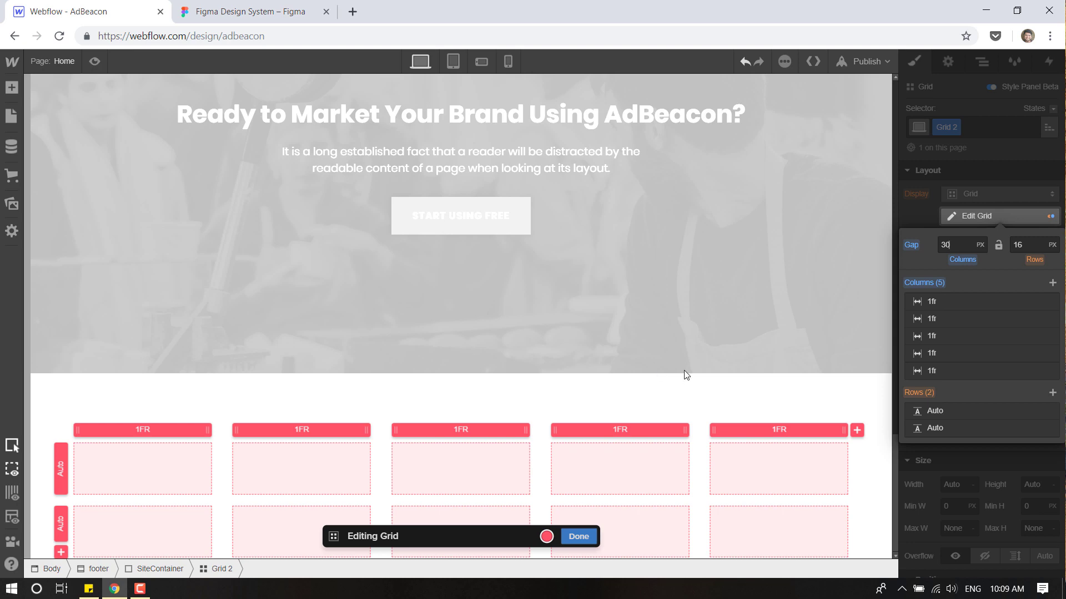
# Compare with the Figma footer and trim the grid back to four columns.
pyautogui.click(257, 11)
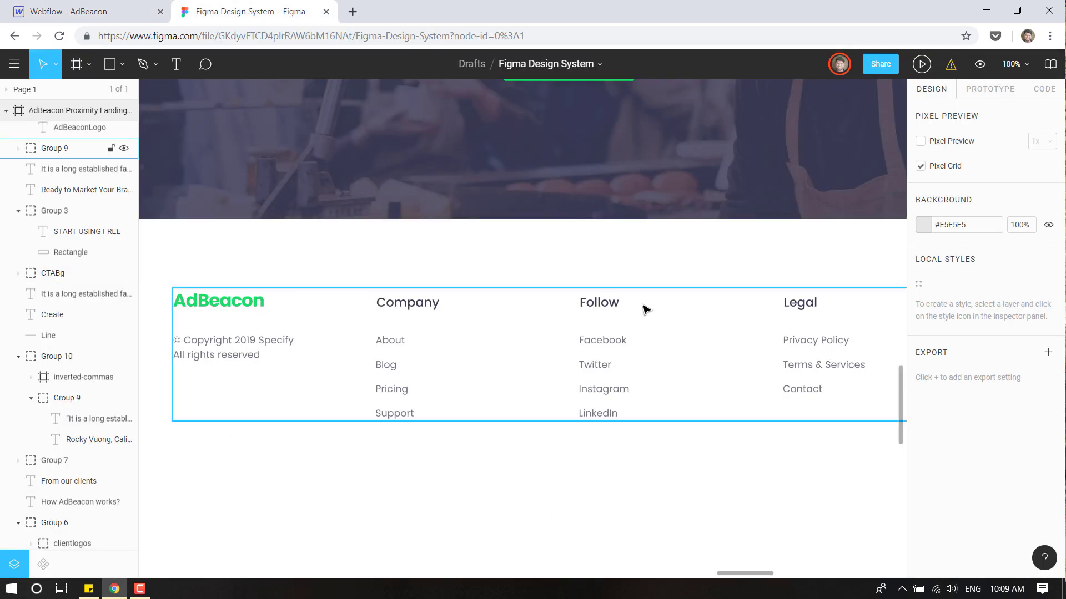
pyautogui.scroll(-1, 607, 360)
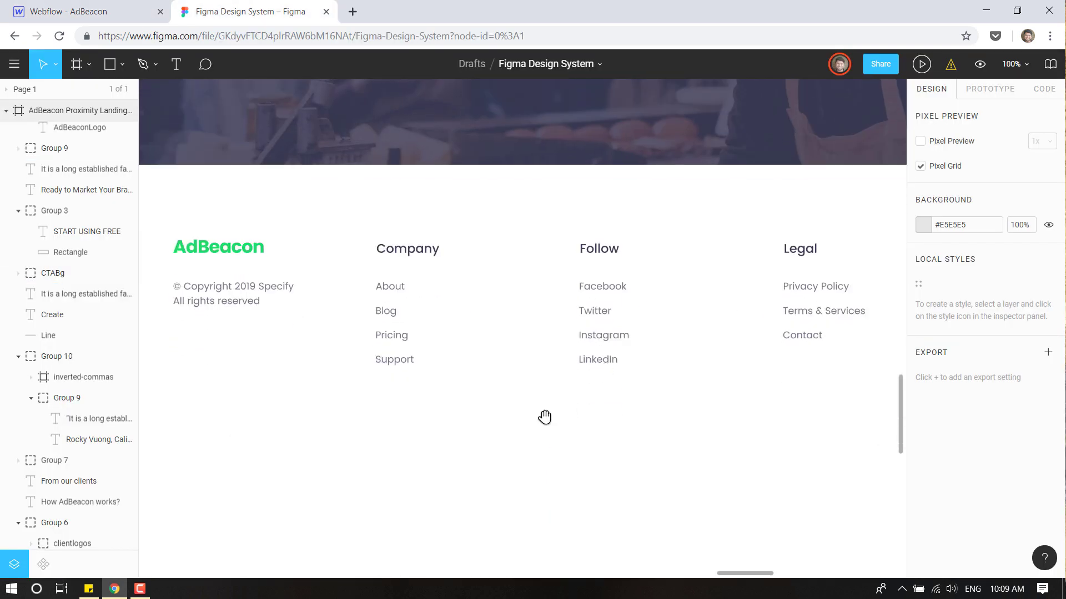
pyautogui.hscroll(1, 545, 419)
pyautogui.click(139, 12)
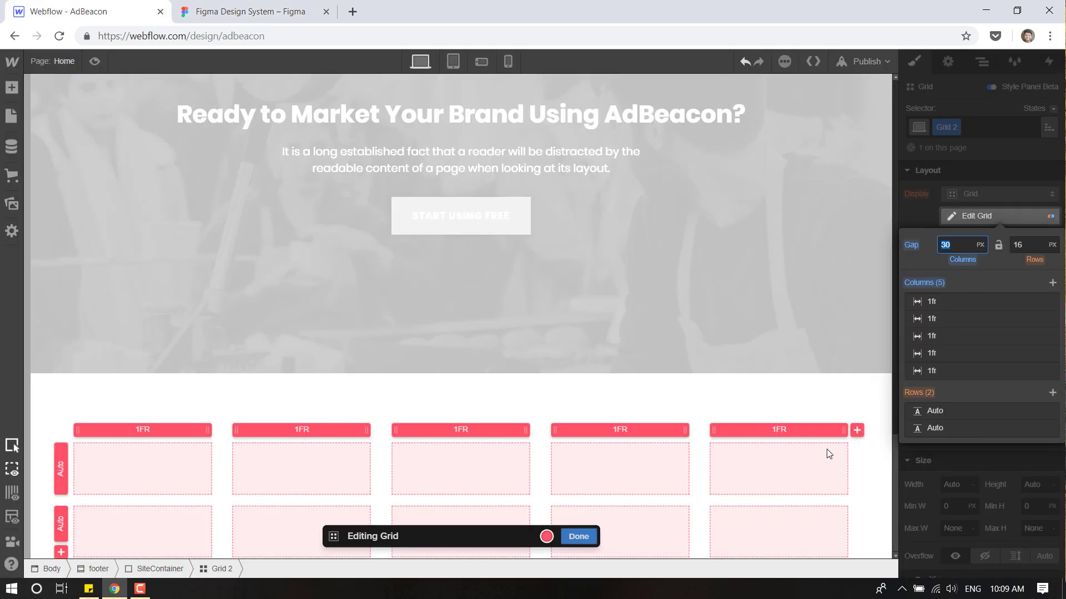
pyautogui.click(1046, 371)
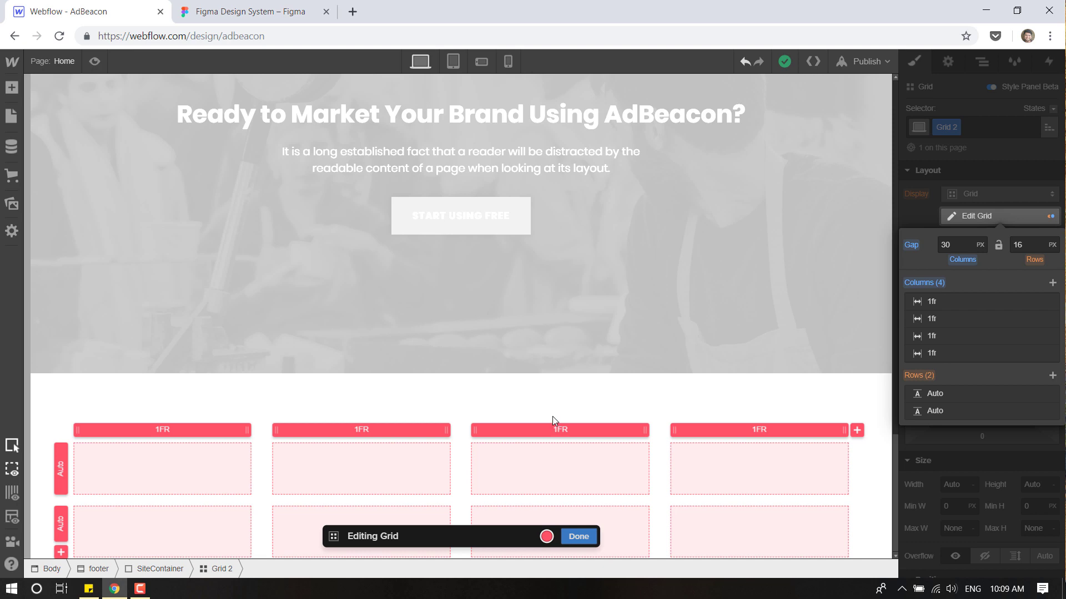
pyautogui.click(578, 537)
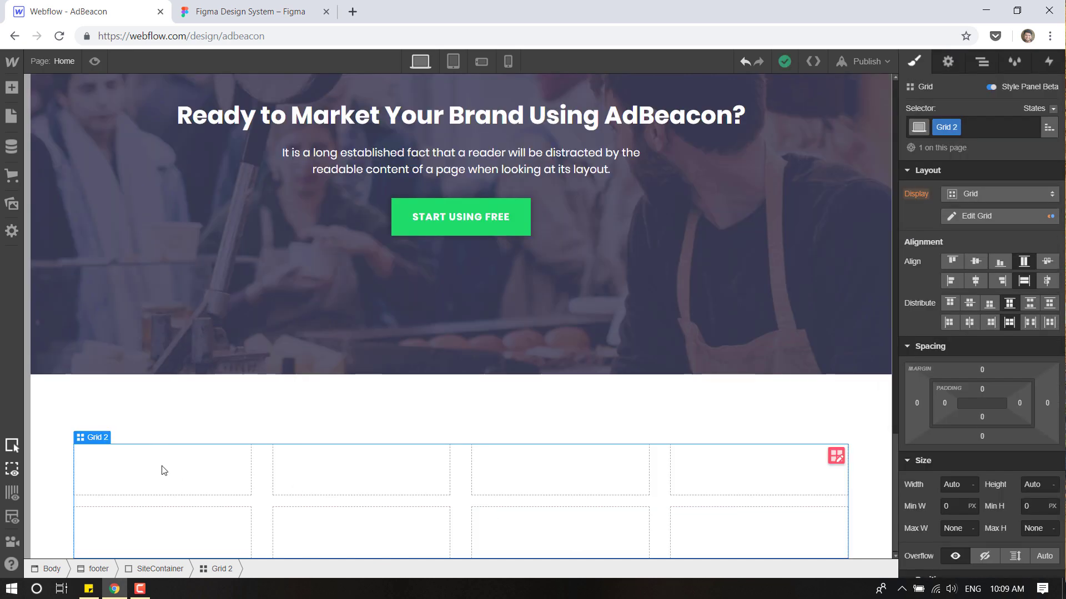
# After checking the Figma footer, drop a div block into the grid's first cell and open Assets.
pyautogui.click(259, 6)
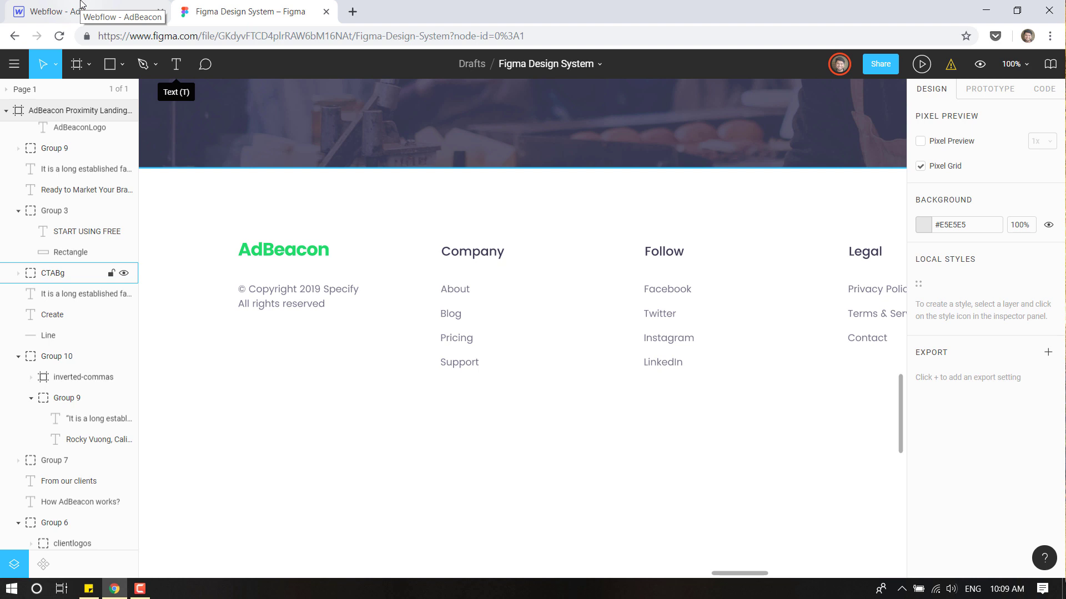
pyautogui.click(81, 5)
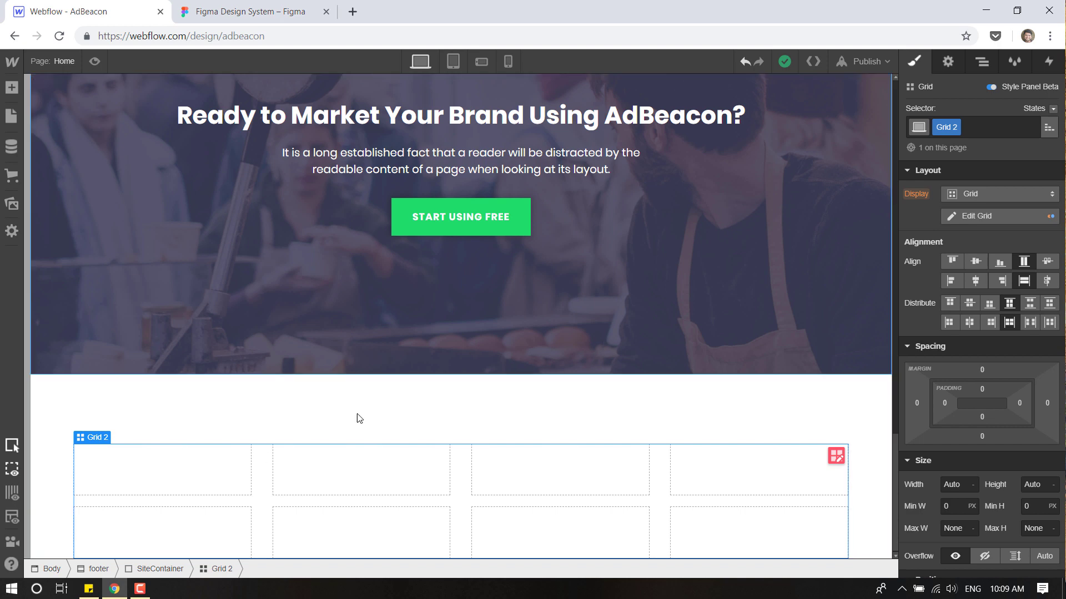
pyautogui.click(11, 88)
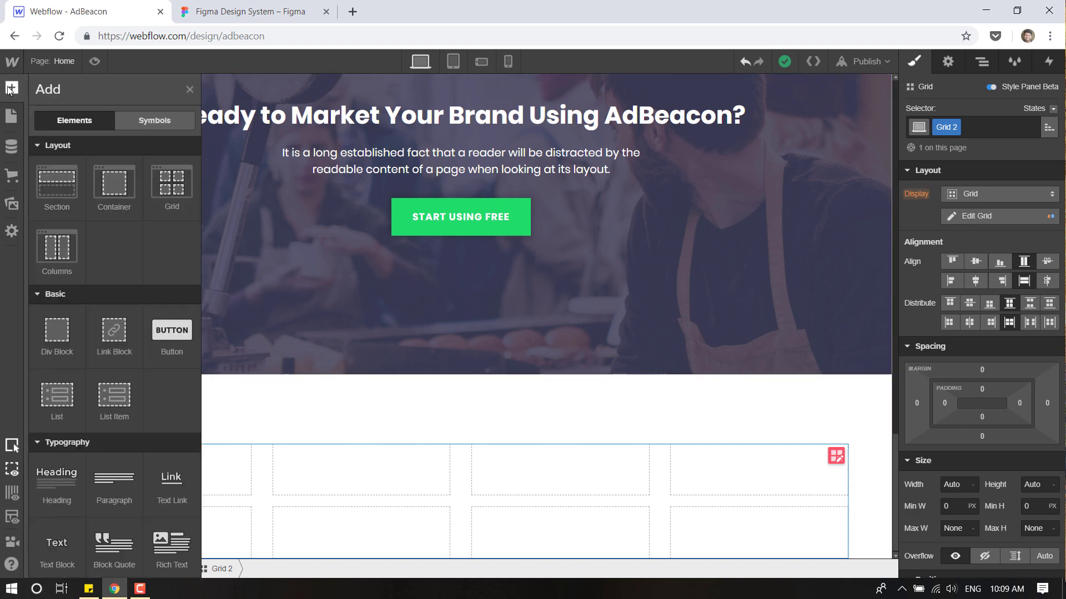
pyautogui.moveTo(55, 334); pyautogui.dragTo(170, 463)
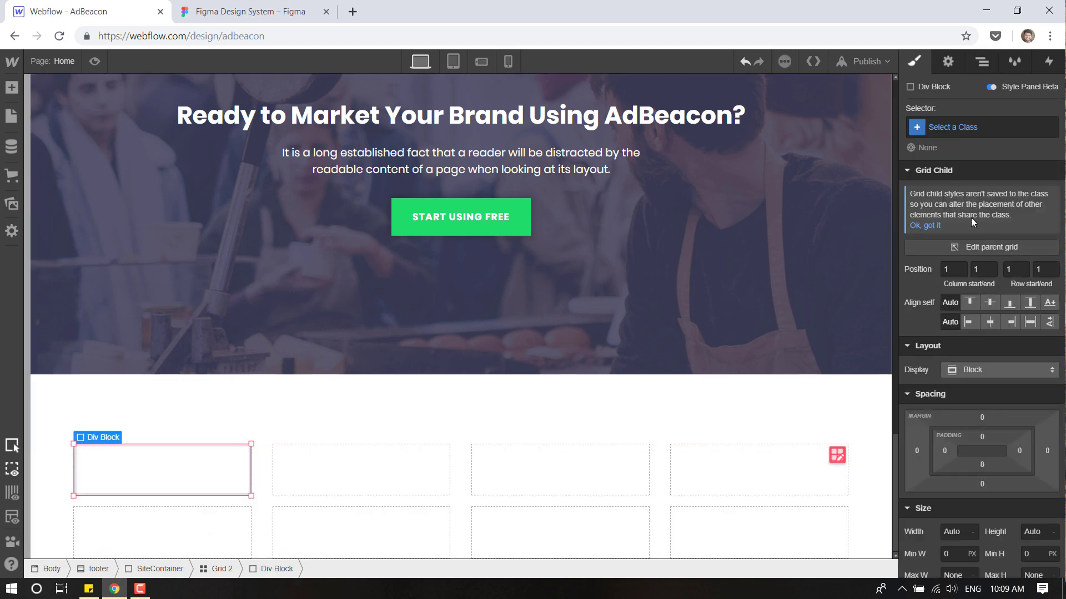
pyautogui.click(984, 64)
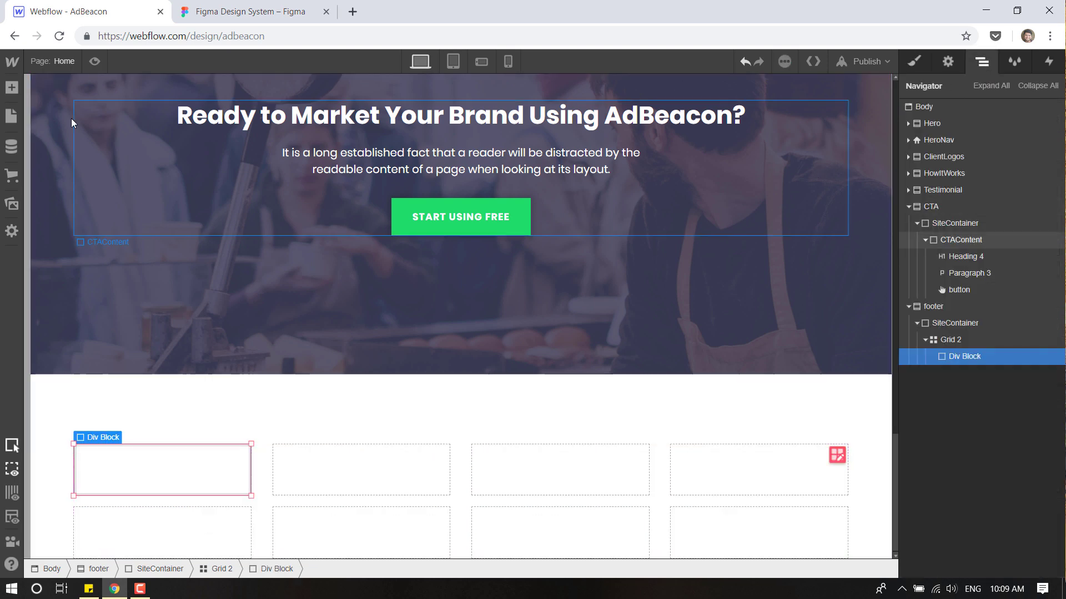
pyautogui.click(15, 208)
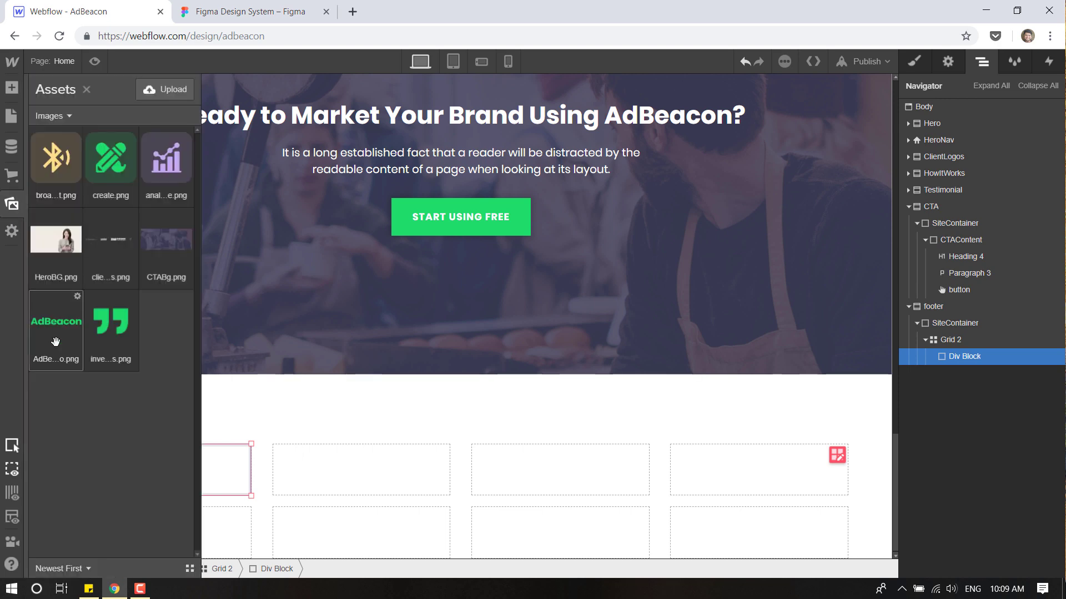
# Place the green AdBeacon logo image into the first-cell div block.
pyautogui.moveTo(53, 329); pyautogui.dragTo(195, 463)
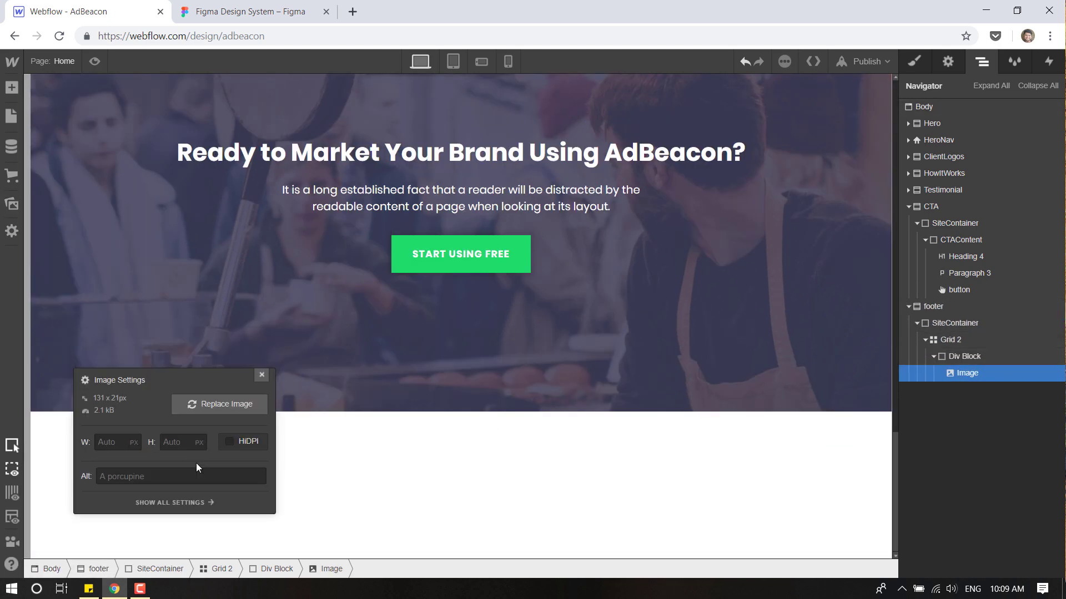
pyautogui.click(264, 373)
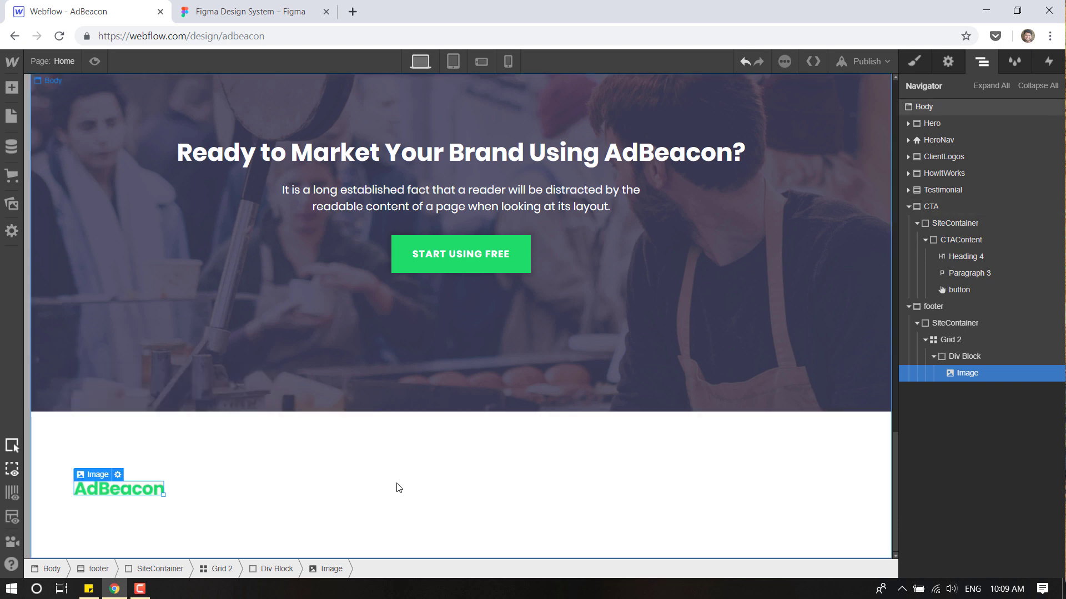
pyautogui.click(227, 6)
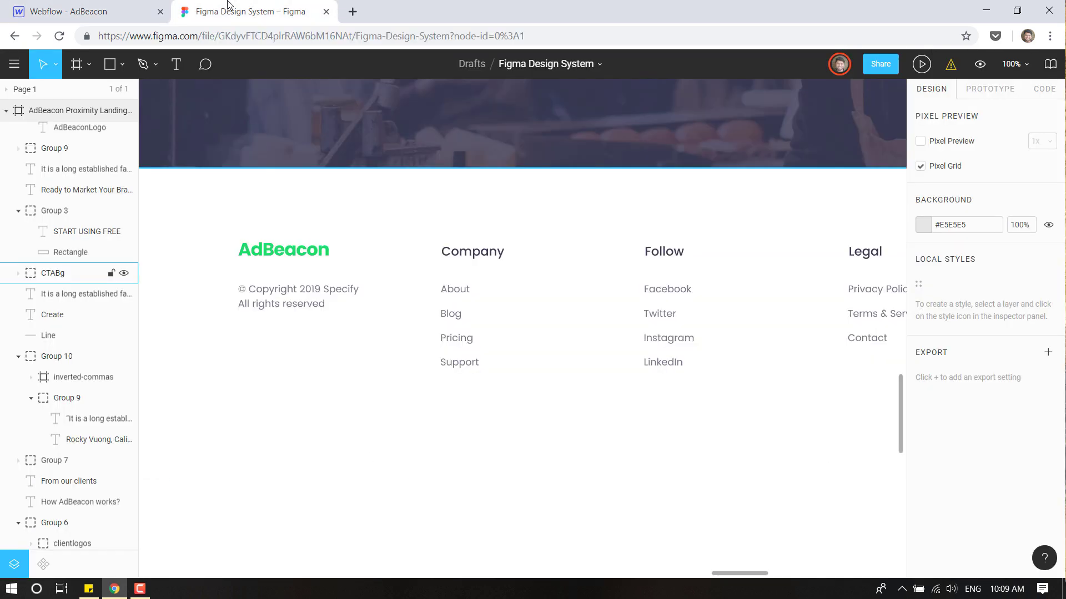
pyautogui.click(136, 6)
pyautogui.click(162, 523)
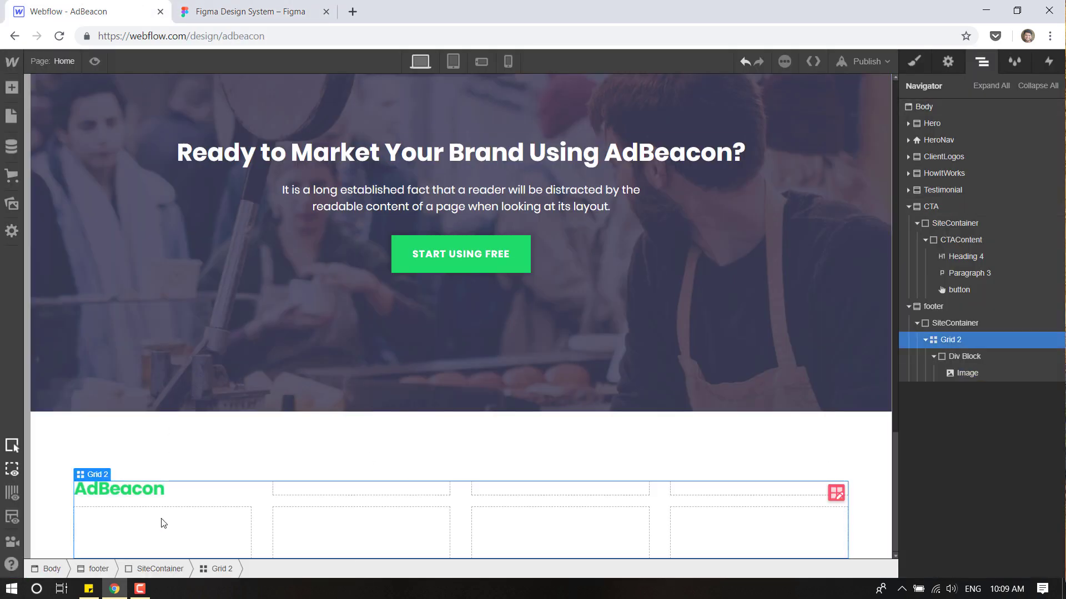
# Copy the copyright text from the Figma footer and reselect the footer grid.
pyautogui.click(212, 7)
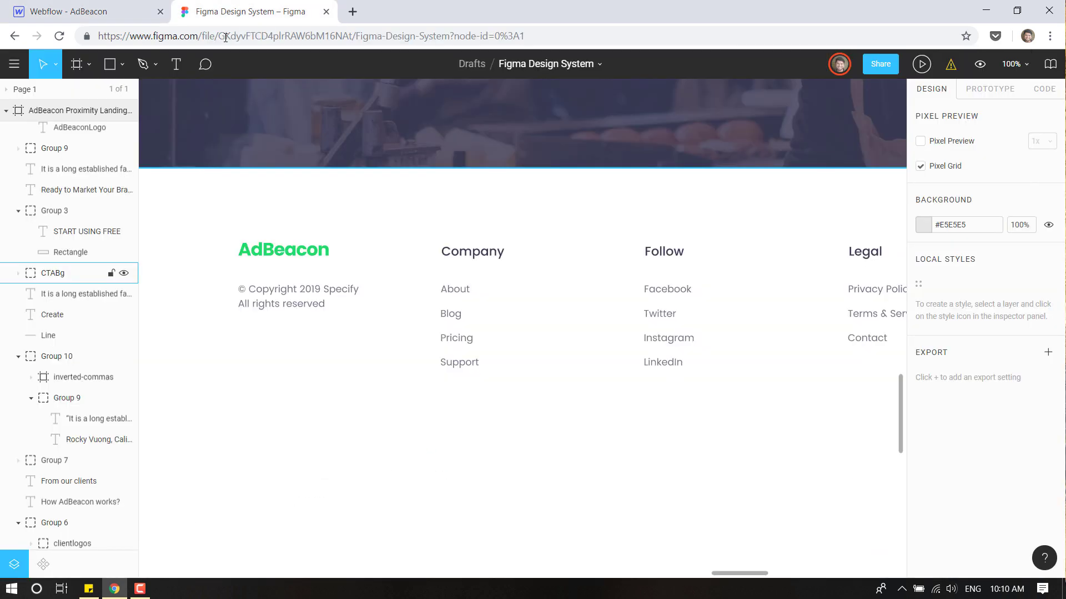
pyautogui.click(272, 291)
pyautogui.click(272, 291)
pyautogui.doubleClick(272, 291)
pyautogui.hotkey('ctrl', 'c')
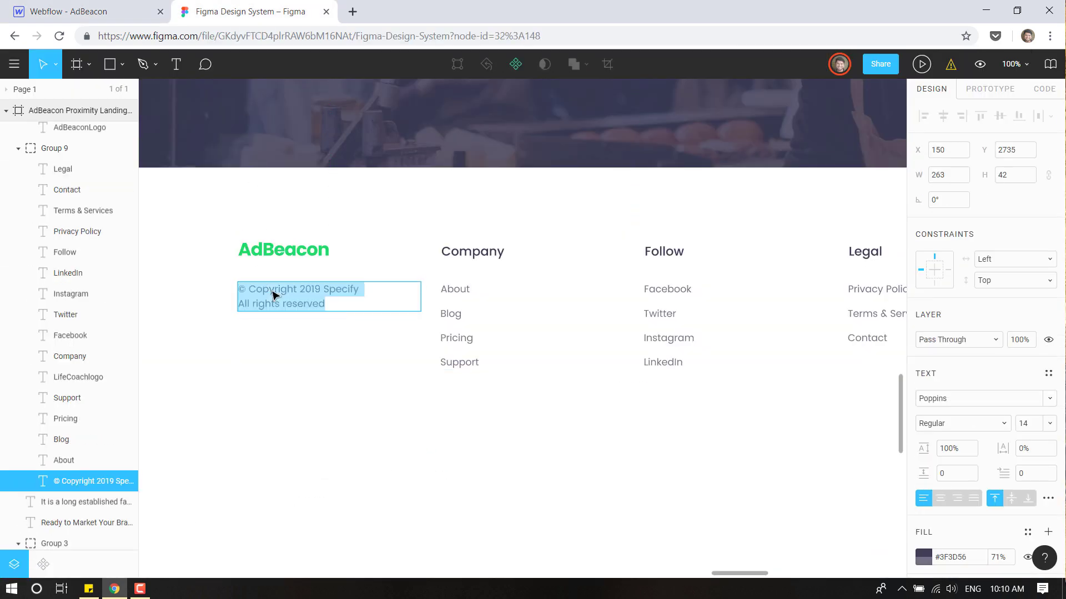
pyautogui.click(122, 6)
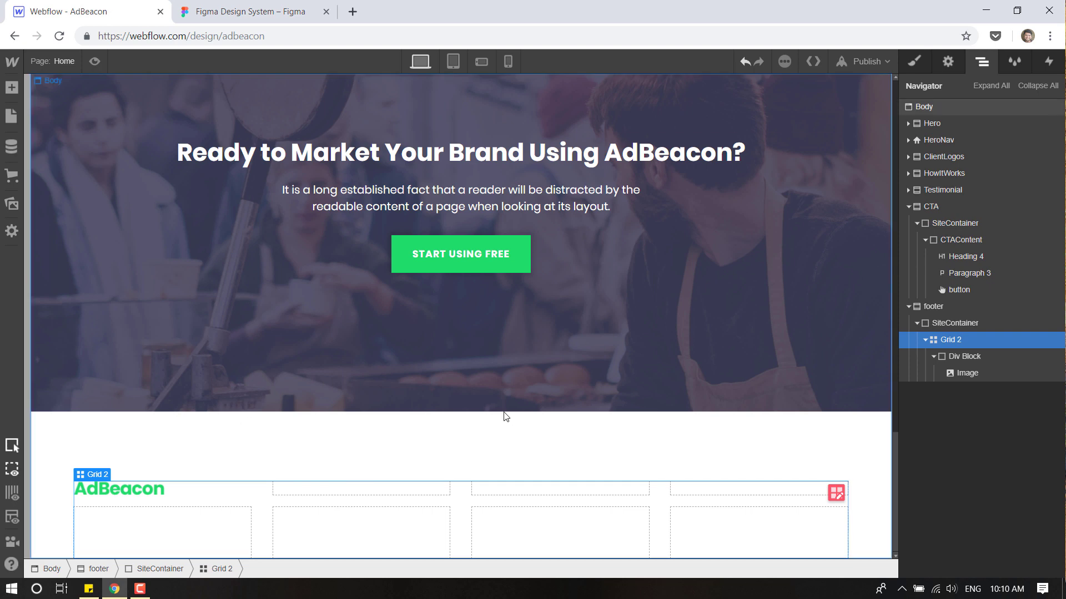
pyautogui.click(967, 361)
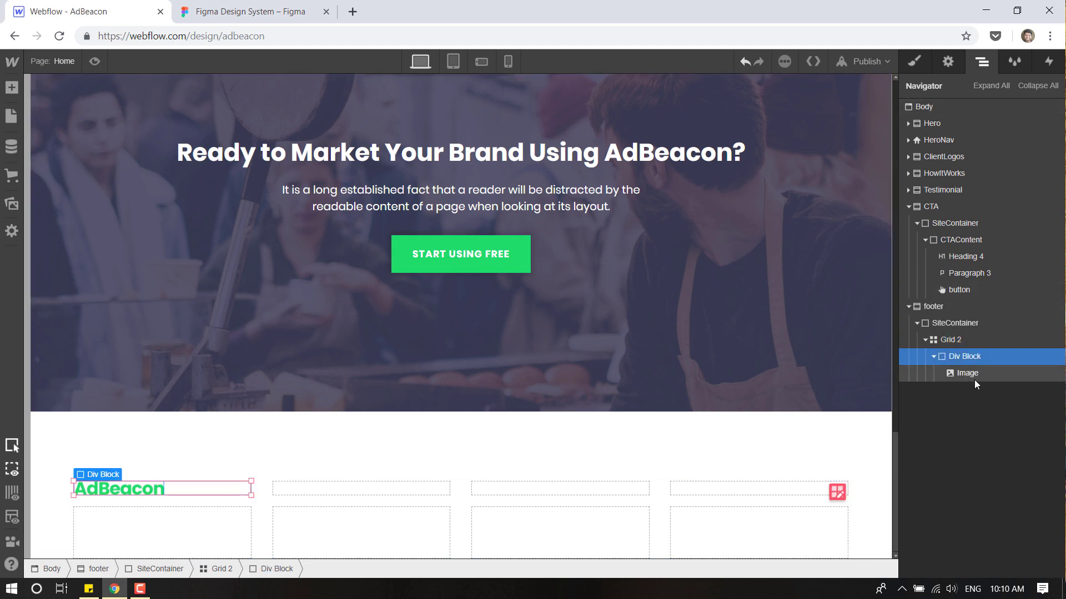
pyautogui.click(201, 519)
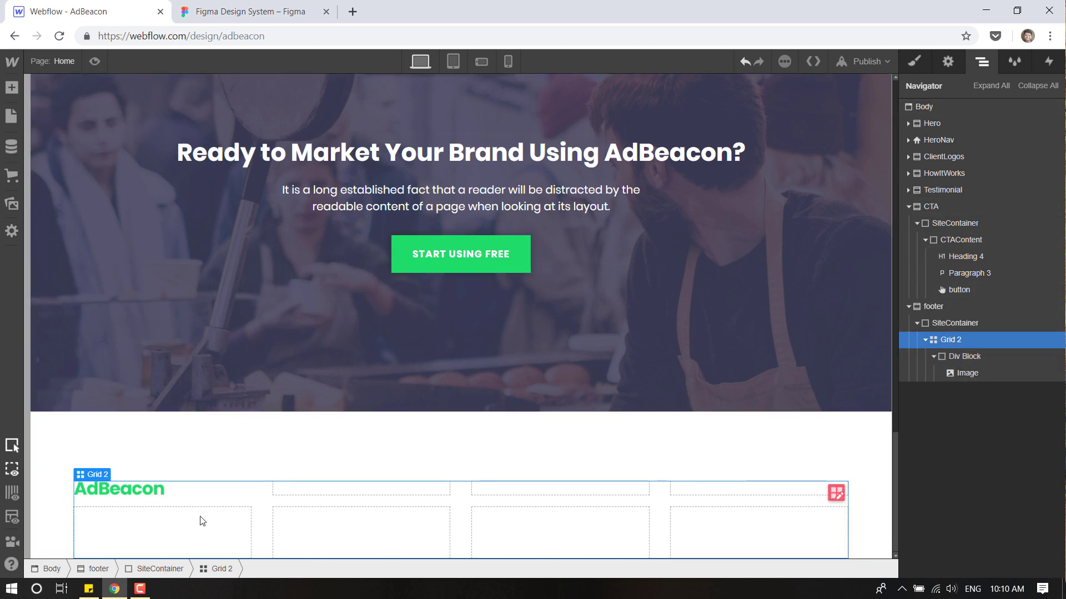
# Add a paragraph under the footer logo and paste the copyright text into it.
pyautogui.click(11, 89)
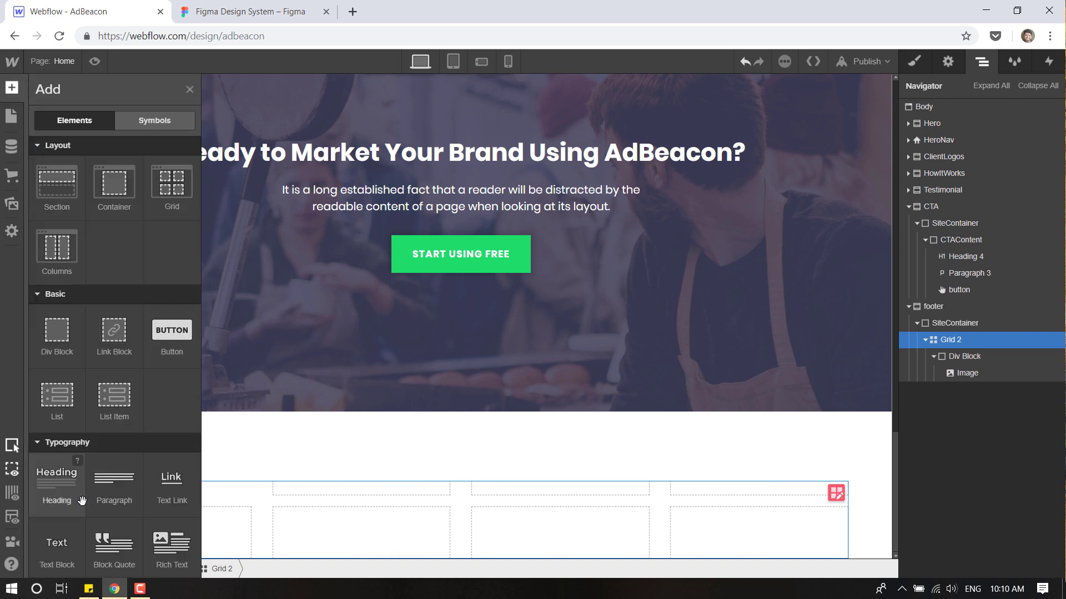
pyautogui.moveTo(113, 486); pyautogui.dragTo(137, 496)
pyautogui.doubleClick(137, 496)
pyautogui.hotkey('ctrl', 'a')
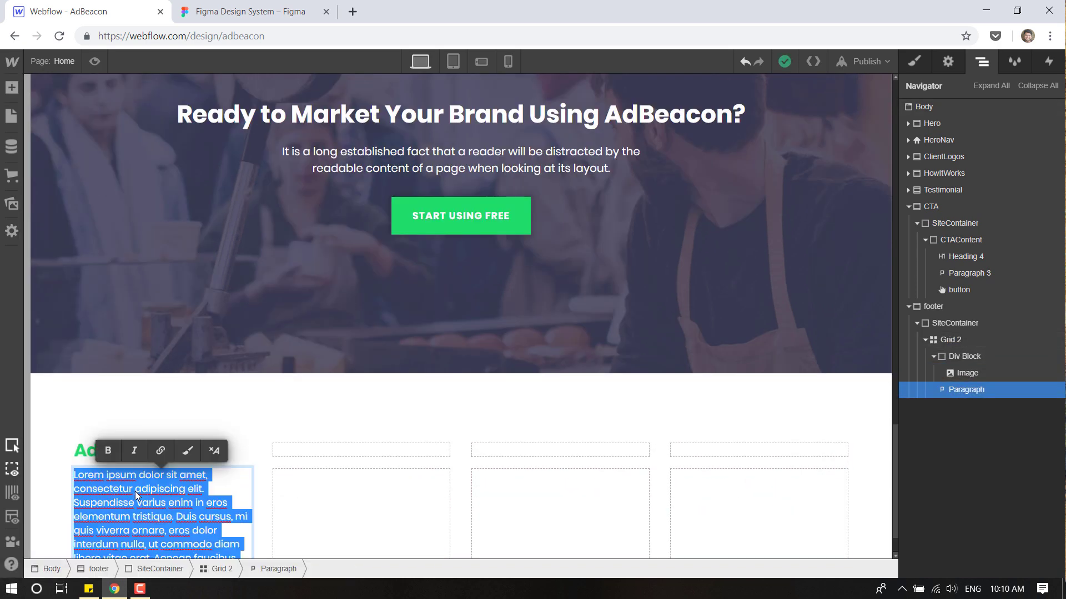
pyautogui.hotkey('ctrl', 'v')
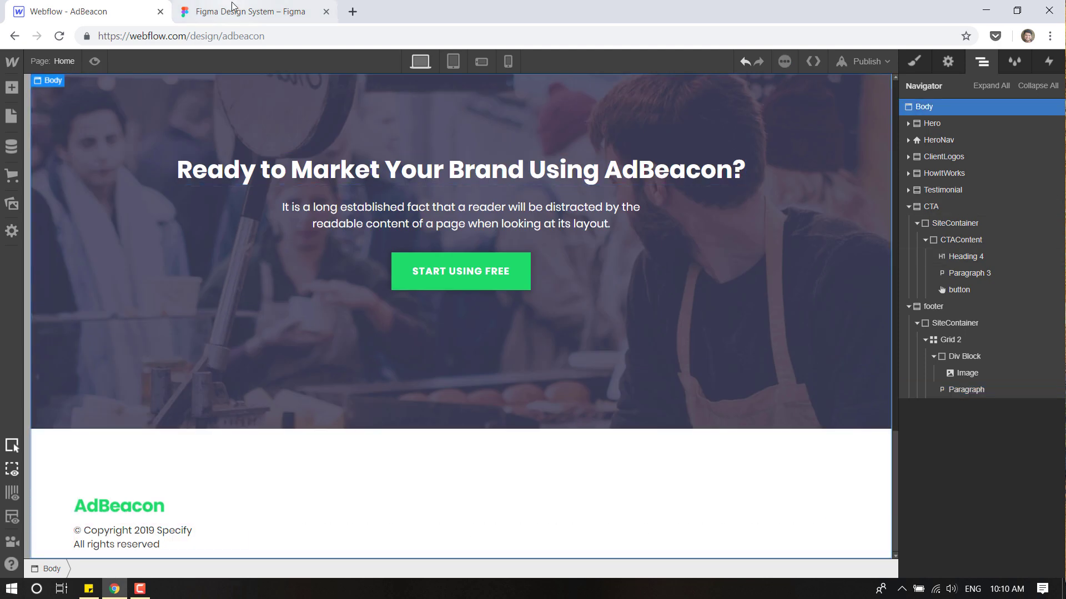
pyautogui.click(249, 11)
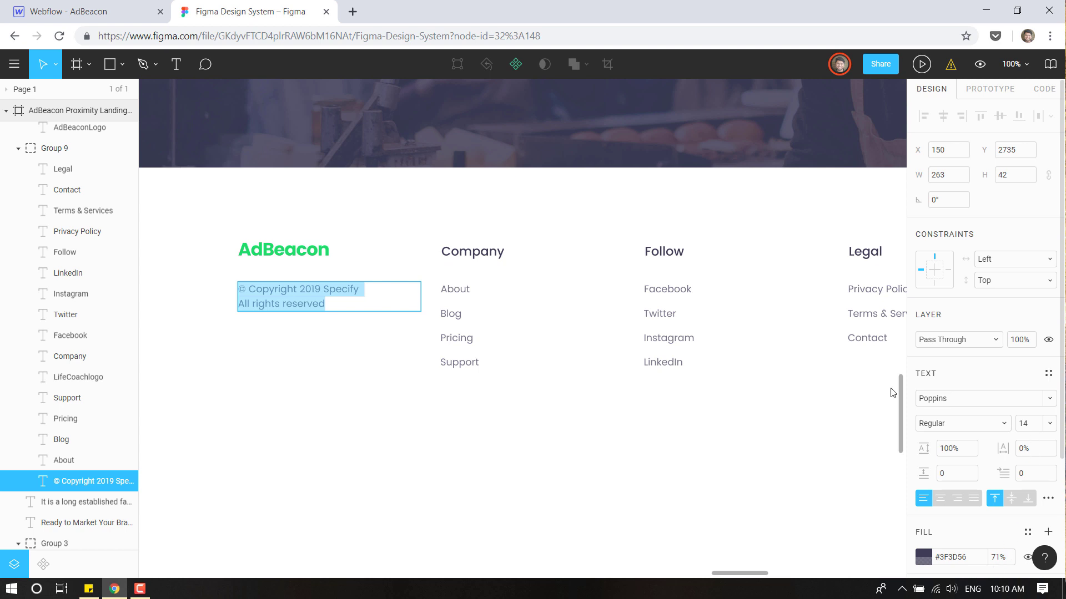
pyautogui.click(81, 7)
# Colour the copyright paragraph Dark Slate Blue at 70% opacity.
pyautogui.click(952, 390)
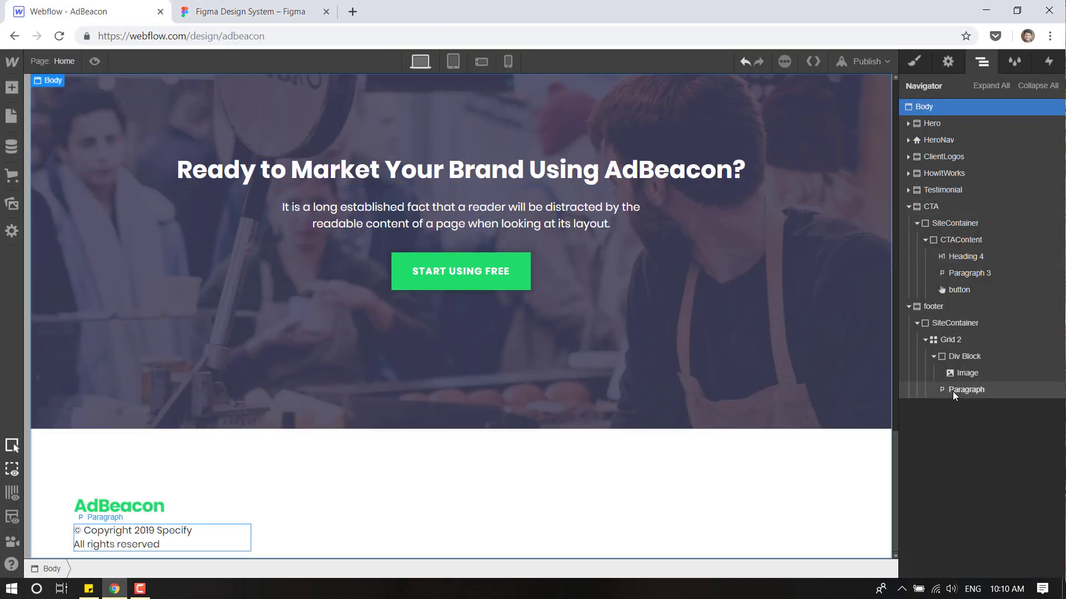
pyautogui.click(914, 61)
pyautogui.scroll(-5, 997, 394)
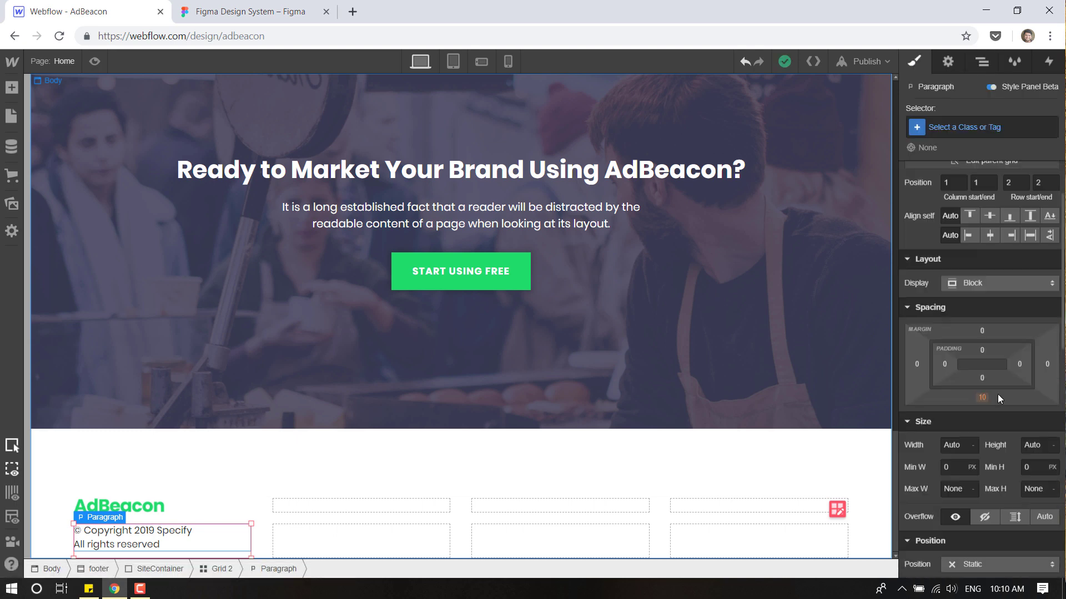
pyautogui.scroll(-3, 998, 394)
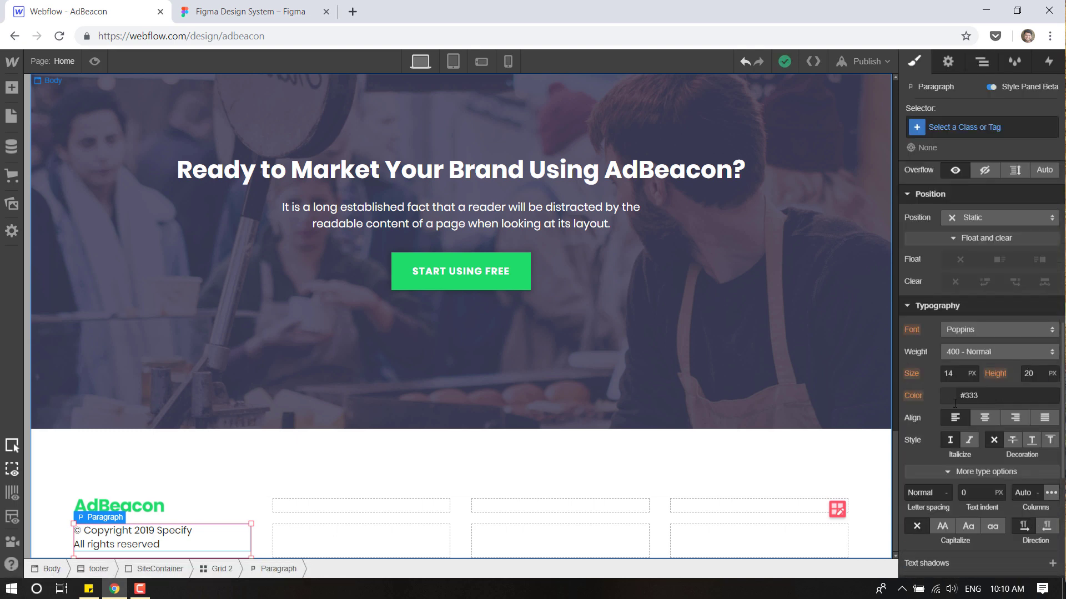
pyautogui.click(949, 398)
pyautogui.click(991, 370)
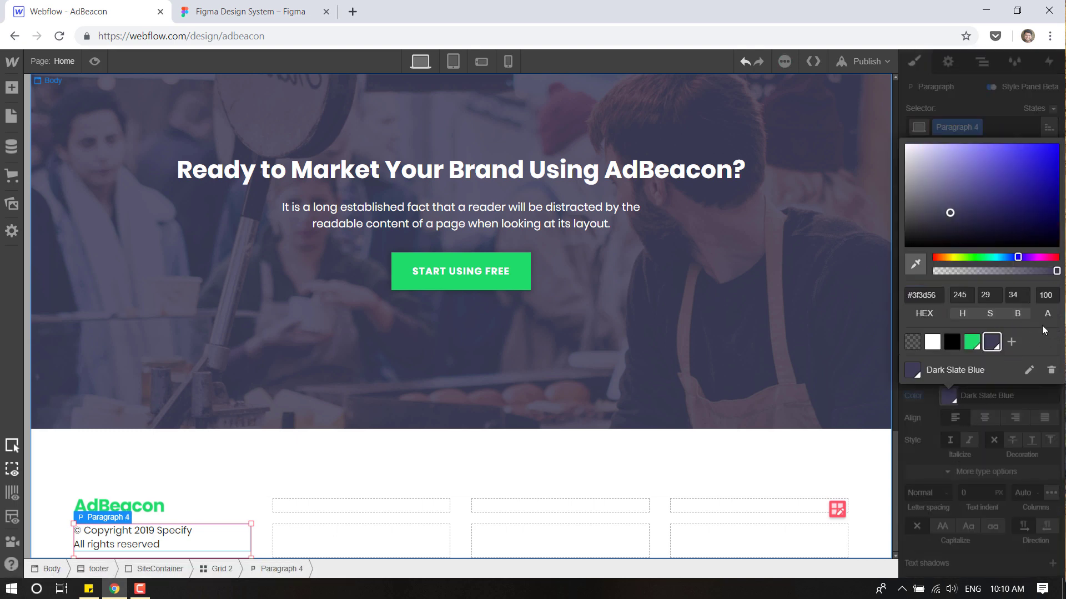
pyautogui.click(1045, 294)
pyautogui.hotkey('ctrl', 'a')
pyautogui.write('70')
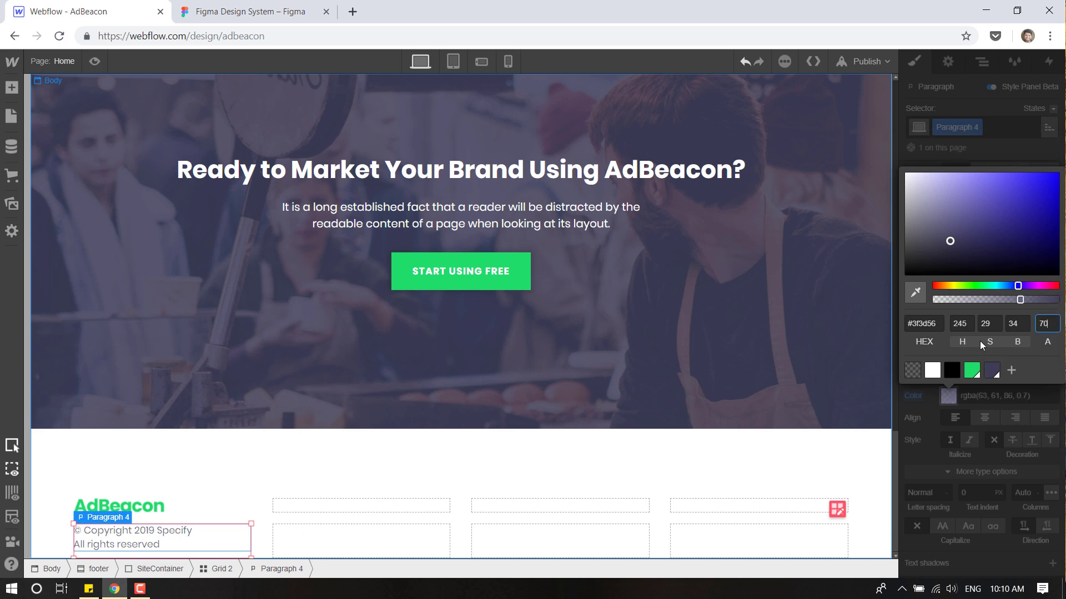
pyautogui.click(232, 485)
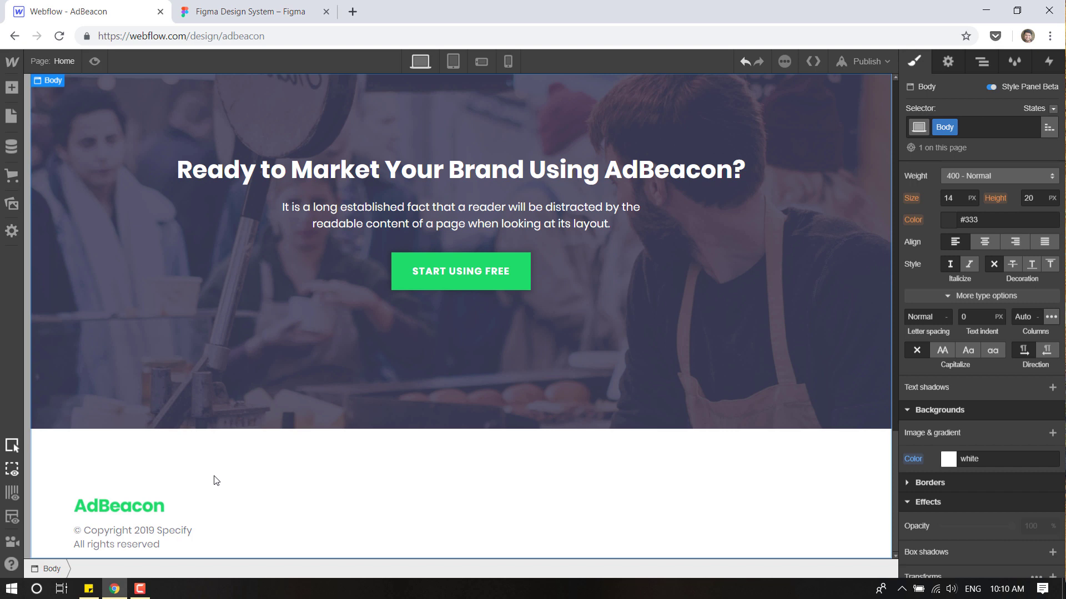
# Add a div block to the footer grid's second cell and put a heading inside it.
pyautogui.click(116, 520)
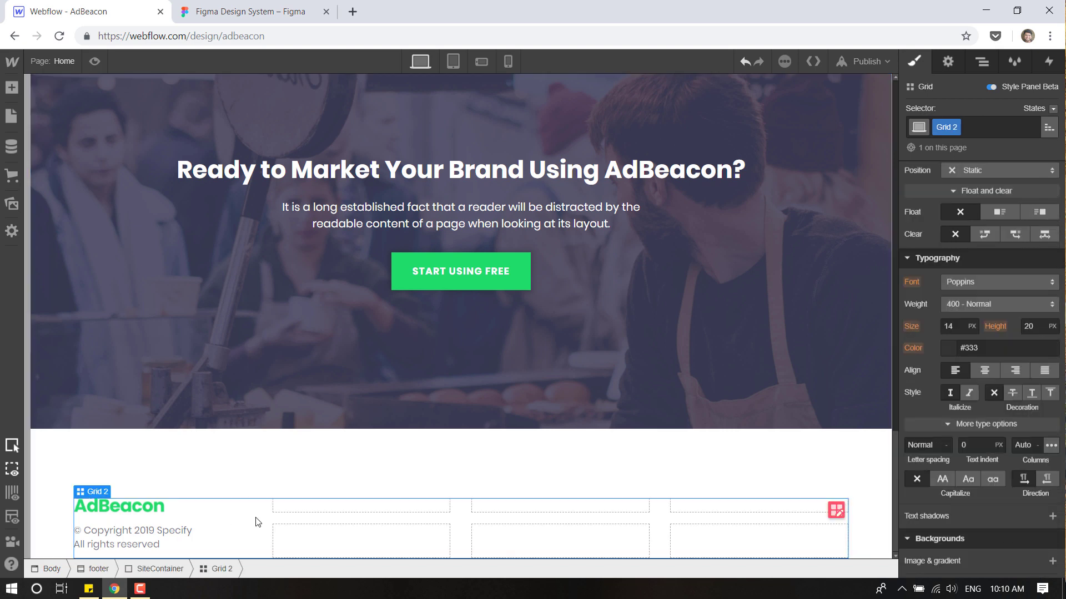
pyautogui.click(11, 89)
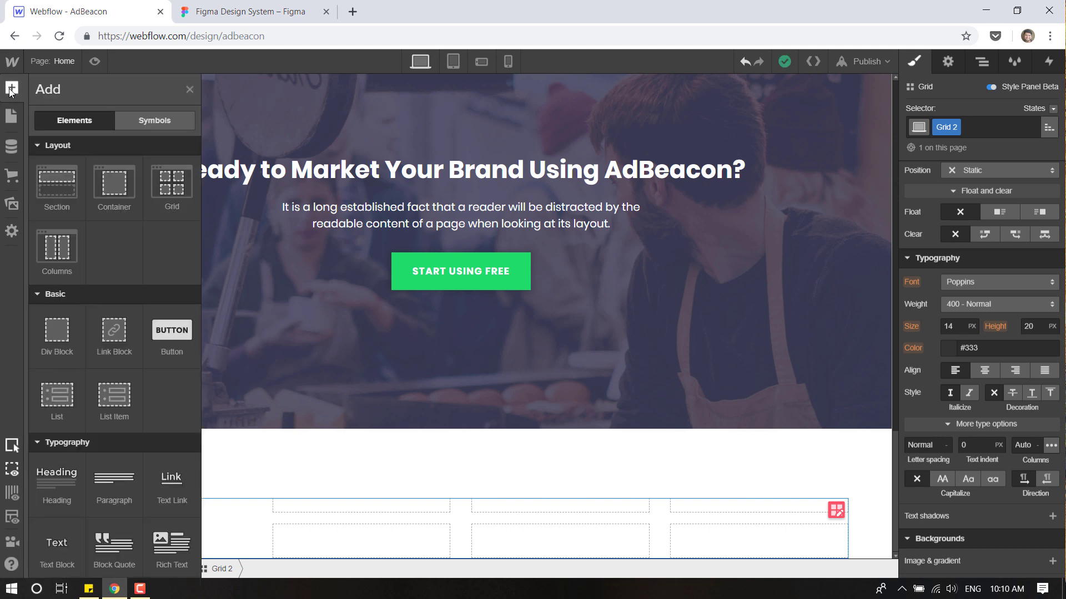
pyautogui.moveTo(58, 347); pyautogui.dragTo(309, 507)
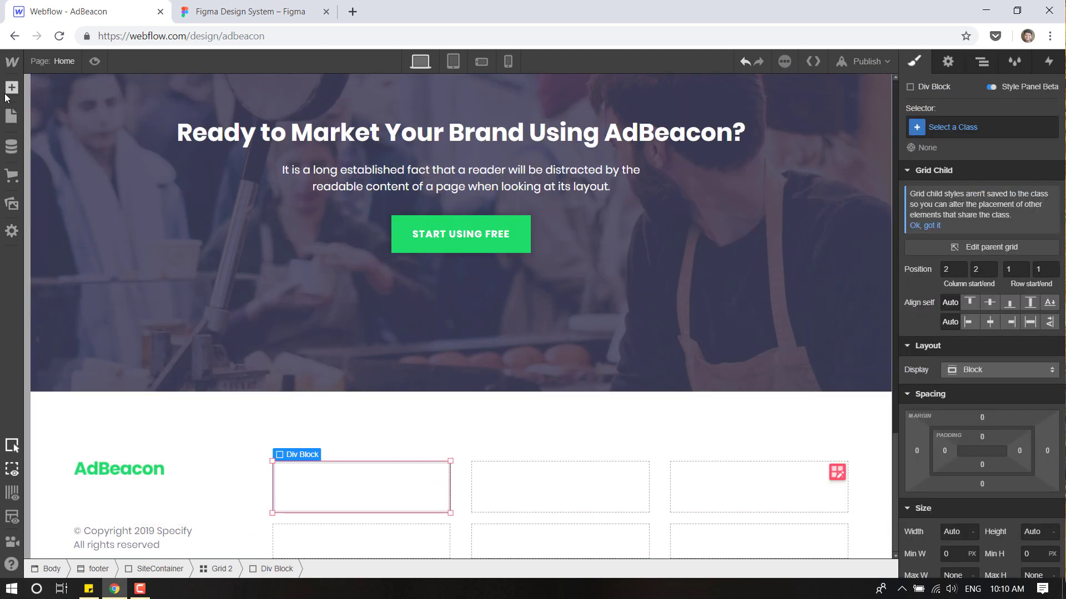
pyautogui.click(185, 14)
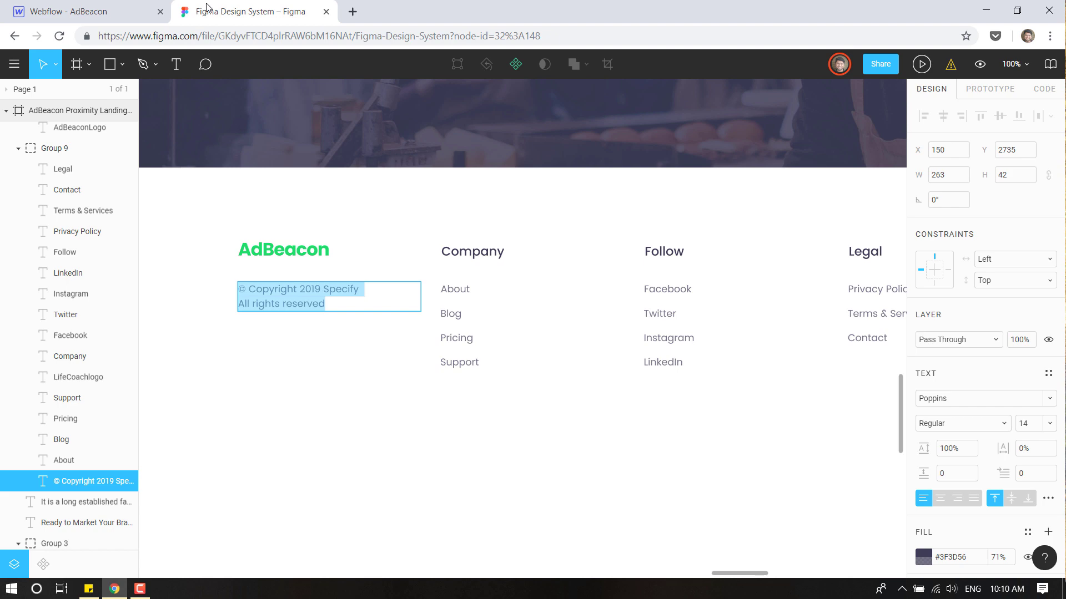
pyautogui.click(126, 7)
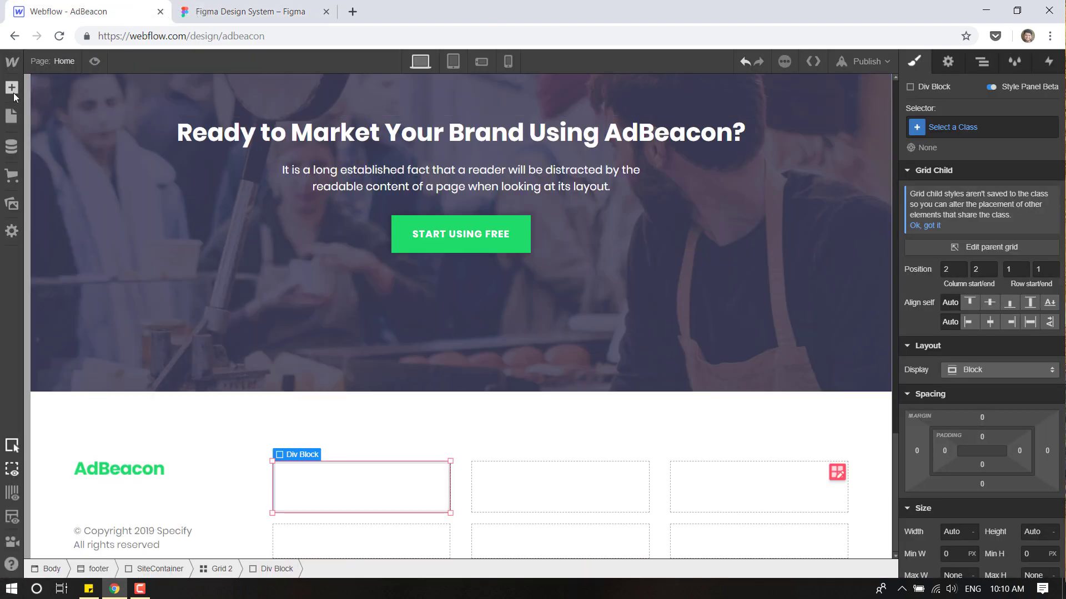
pyautogui.click(12, 88)
pyautogui.moveTo(53, 488); pyautogui.dragTo(349, 487)
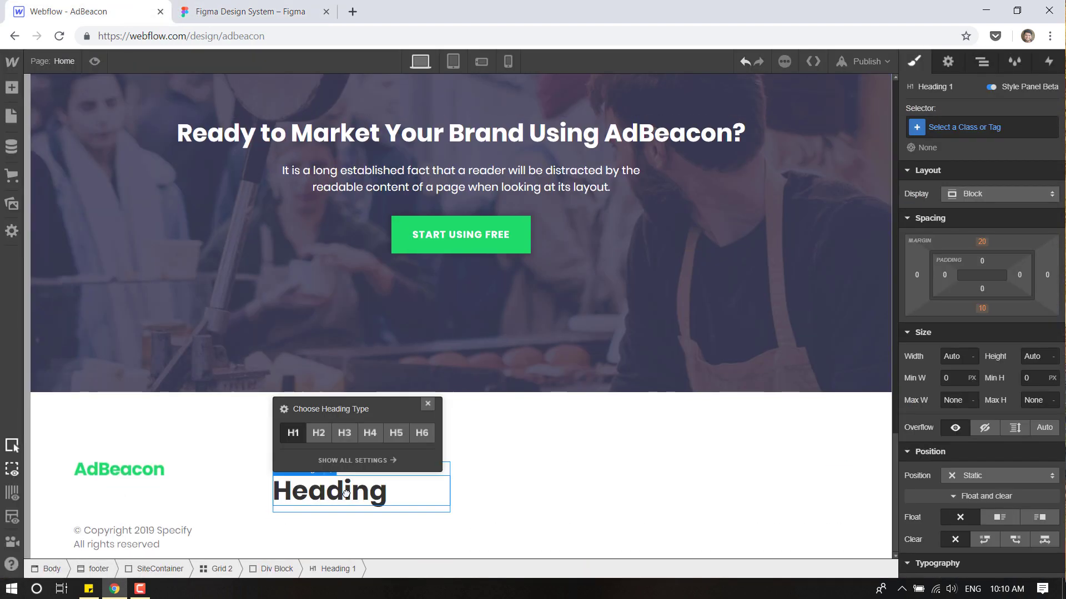
# Change the heading's tag level and remove its top and bottom margins.
pyautogui.click(982, 62)
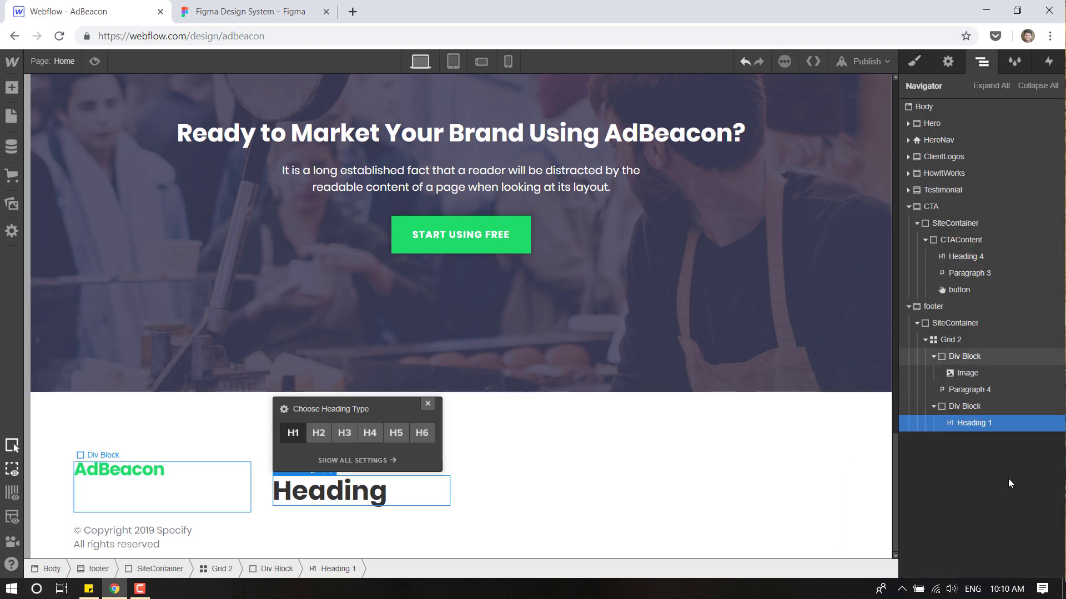
pyautogui.click(913, 62)
pyautogui.click(948, 62)
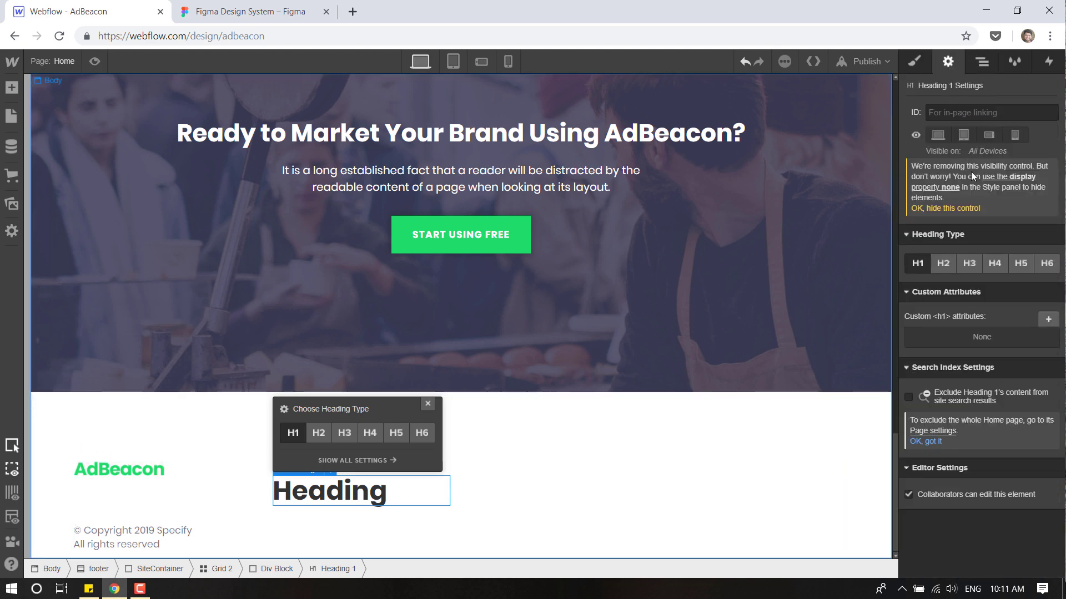
pyautogui.click(994, 264)
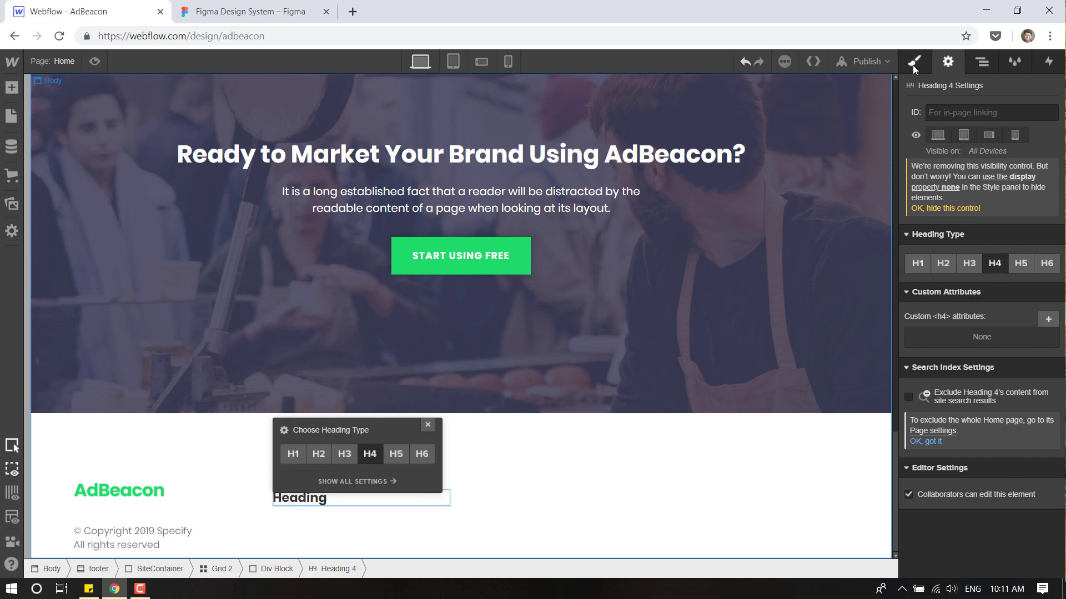
pyautogui.click(913, 65)
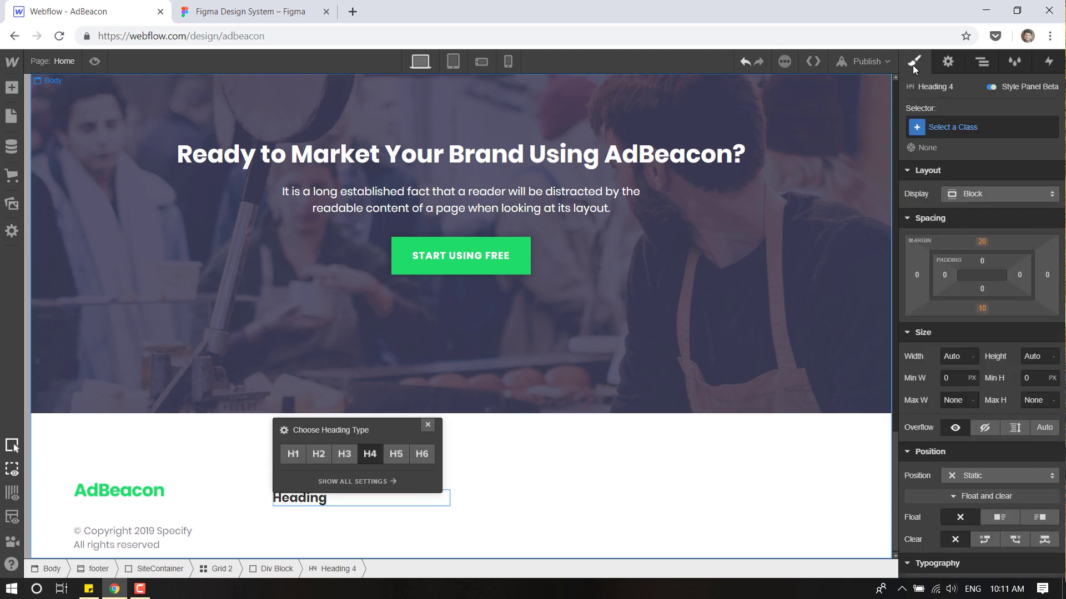
pyautogui.click(982, 243)
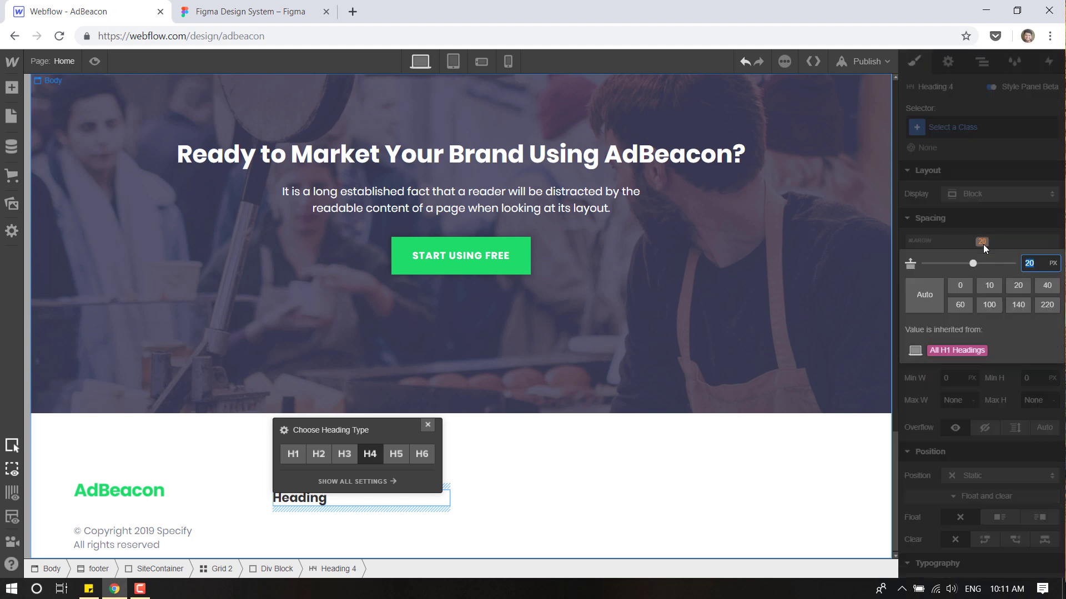
pyautogui.click(960, 286)
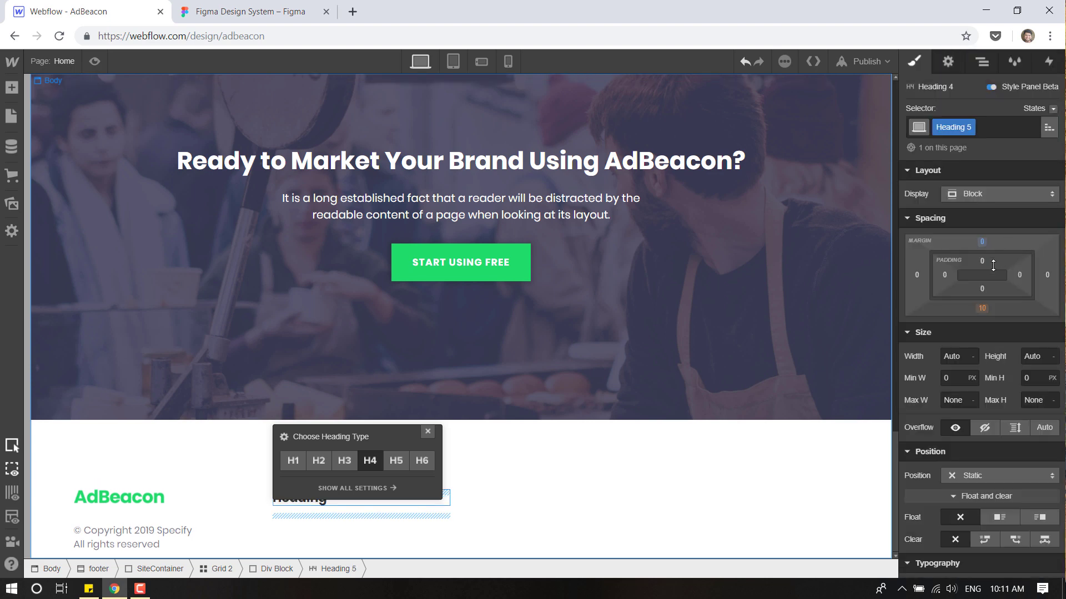
pyautogui.click(981, 308)
pyautogui.click(960, 353)
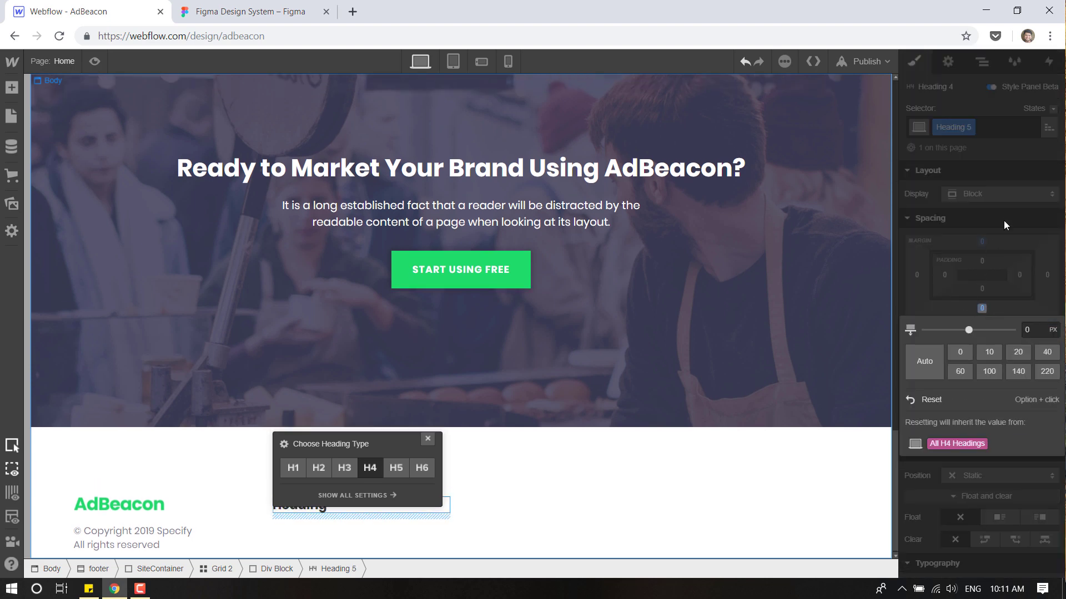
# Check the Figma heading style and colour the footer heading Dark Slate Blue.
pyautogui.click(200, 6)
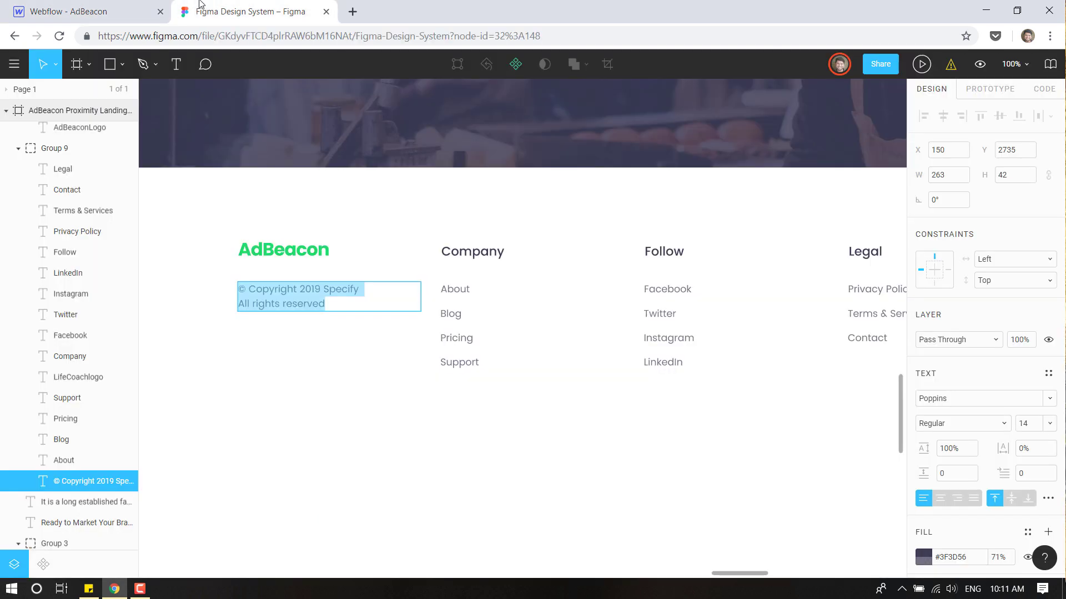
pyautogui.click(480, 252)
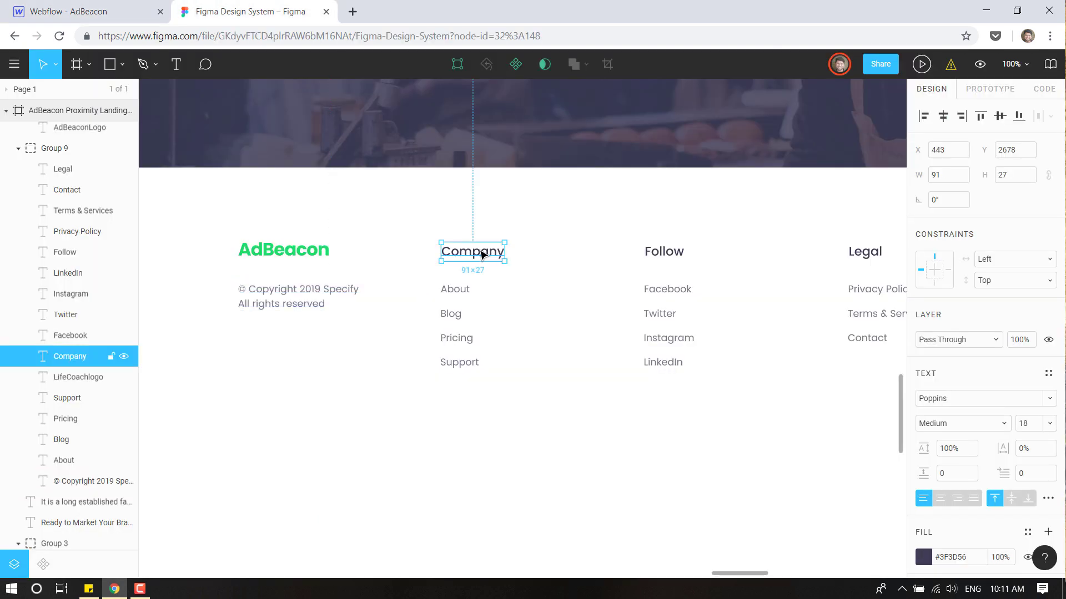
pyautogui.scroll(-3, 982, 389)
pyautogui.click(83, 11)
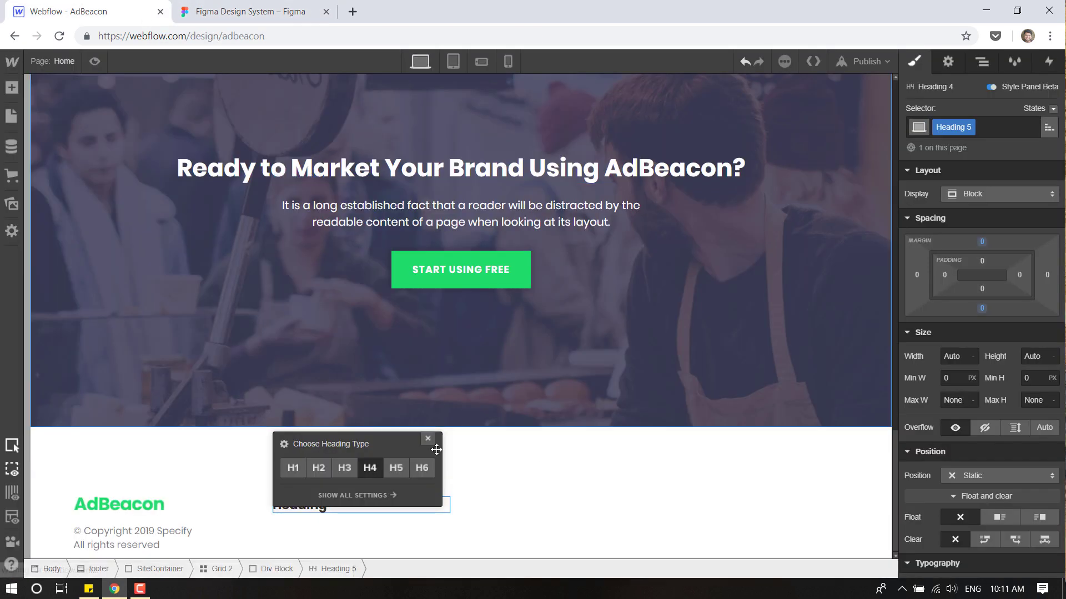
pyautogui.scroll(-8, 974, 463)
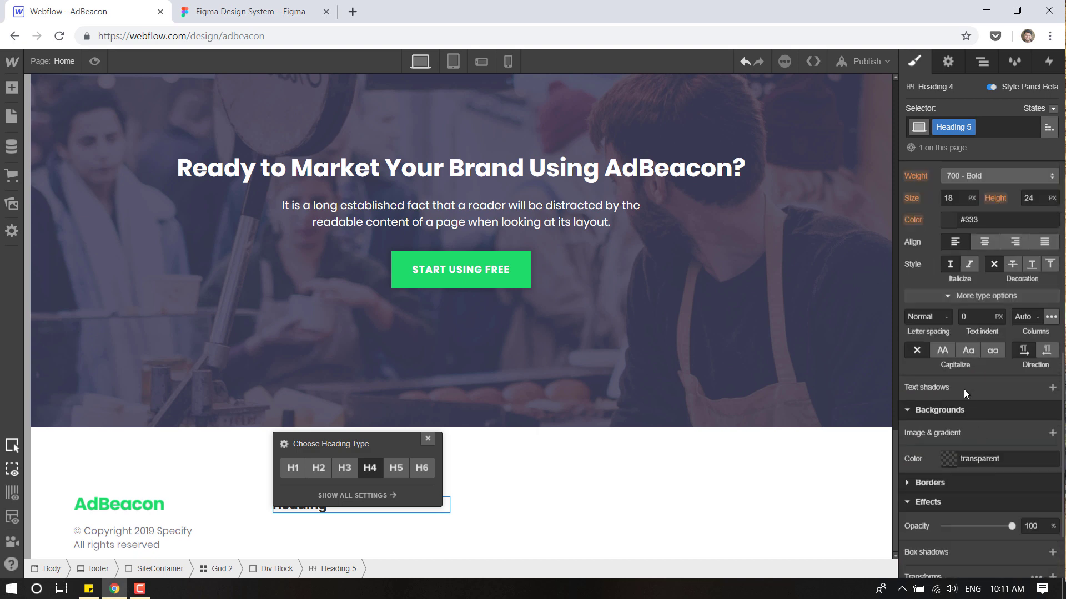
pyautogui.click(946, 222)
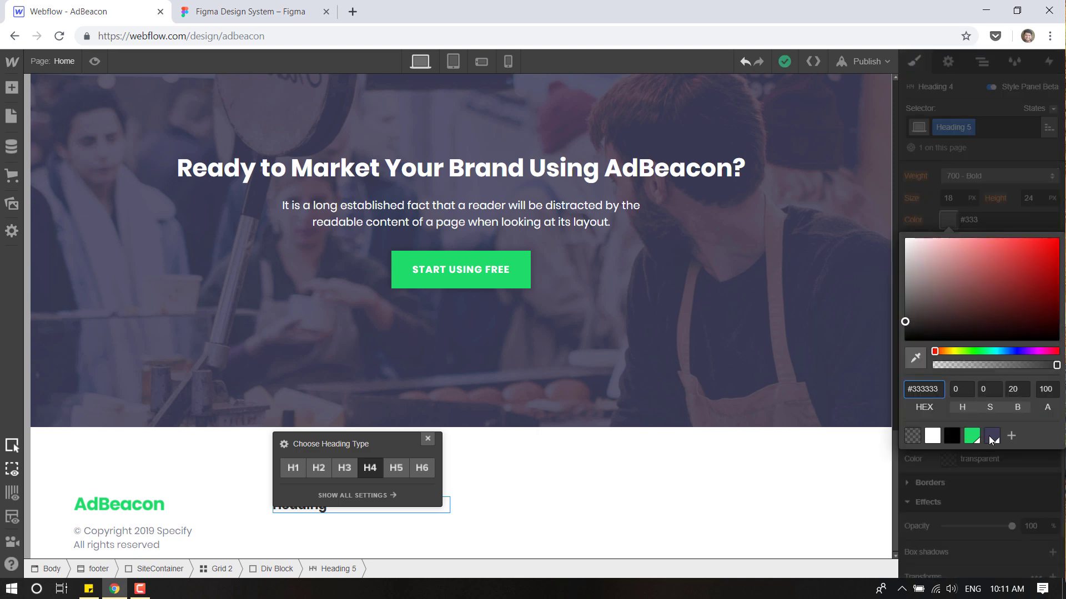
pyautogui.click(991, 436)
pyautogui.click(998, 204)
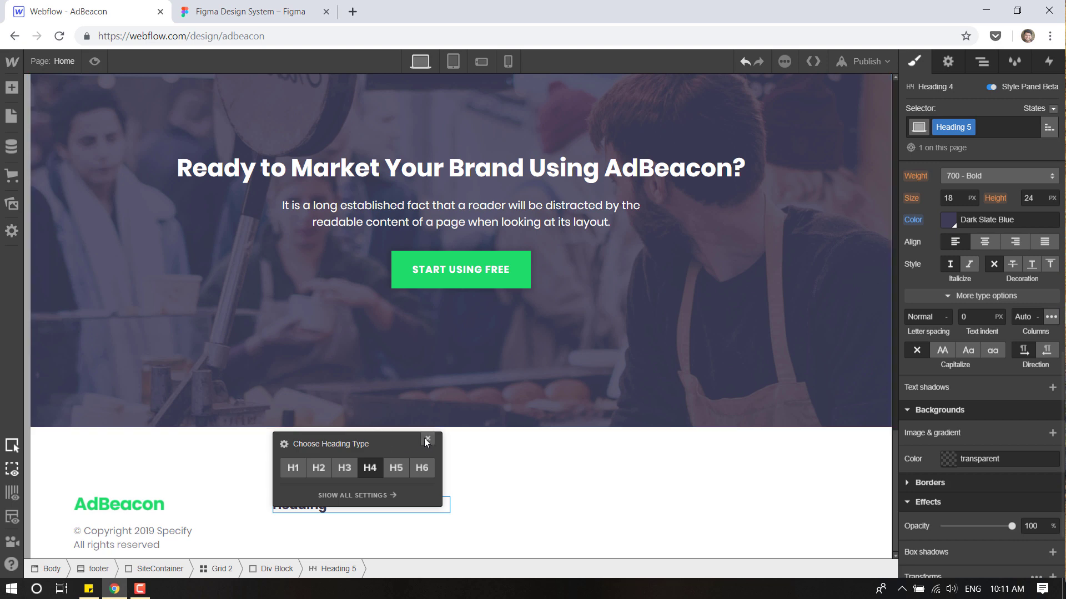
# Copy 'Company' from the Figma design and paste it as the heading text.
pyautogui.click(278, 11)
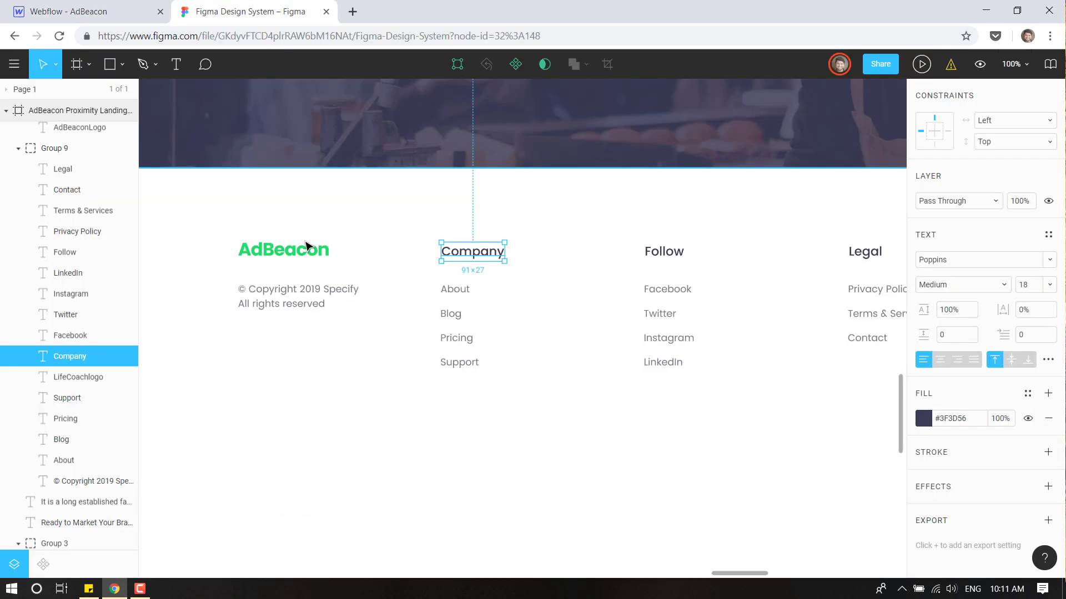
pyautogui.doubleClick(456, 257)
pyautogui.hotkey('ctrl', 'c')
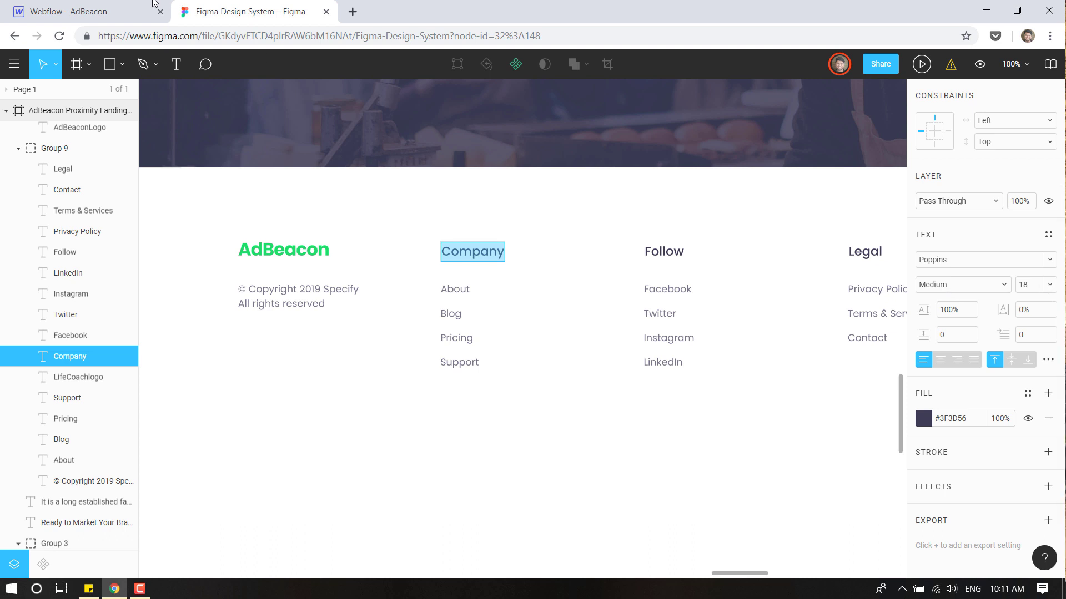
pyautogui.click(154, 4)
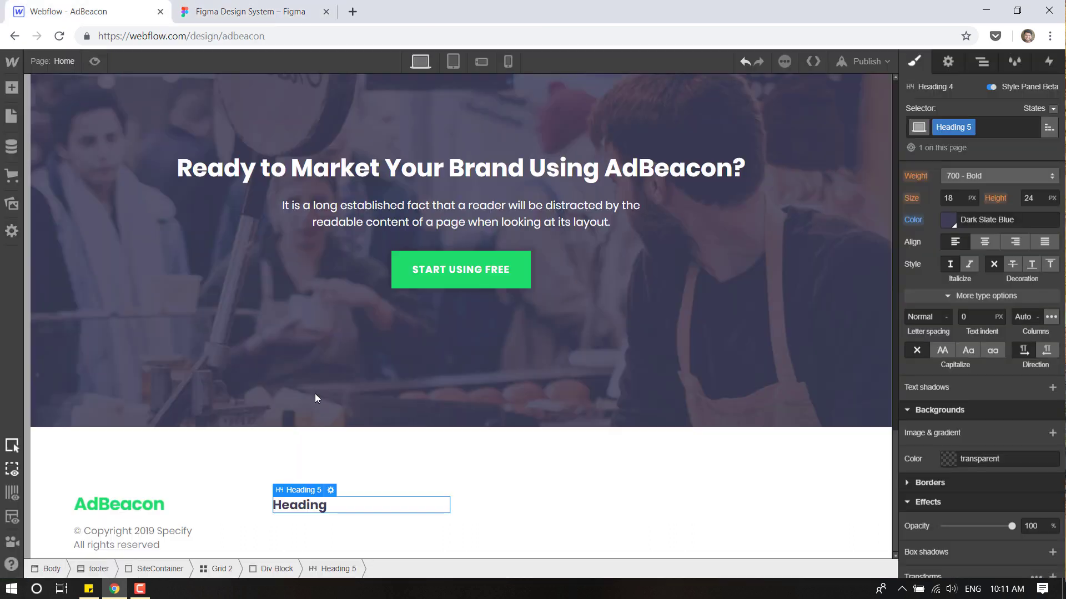
pyautogui.doubleClick(317, 508)
pyautogui.hotkey('ctrl', 'a')
pyautogui.hotkey('ctrl', 'v')
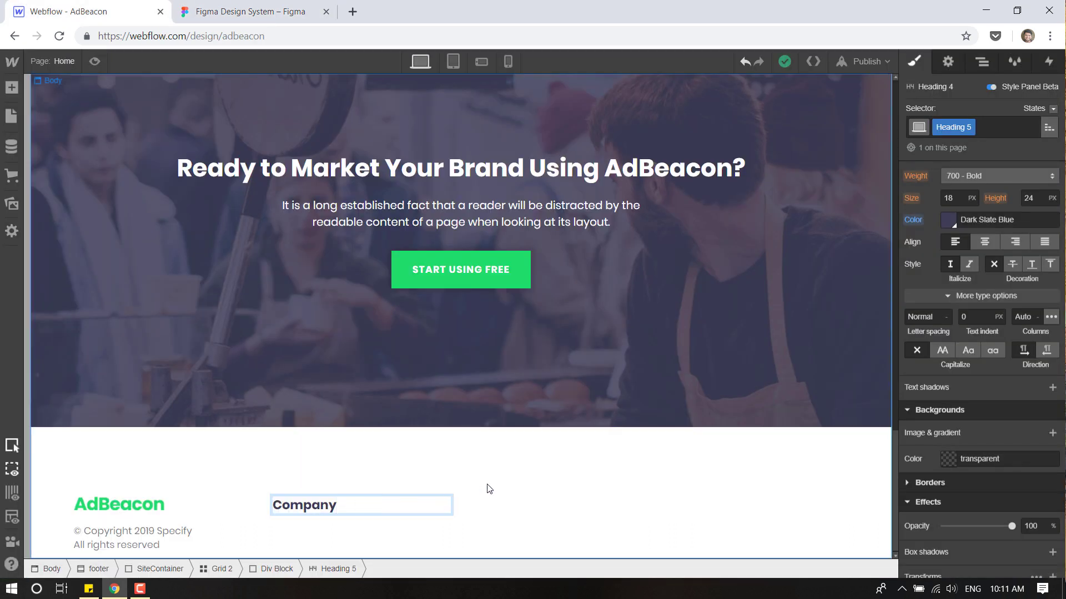
pyautogui.click(488, 488)
# Set the Company heading's weight to 500 - Medium and compare it with Figma.
pyautogui.click(320, 513)
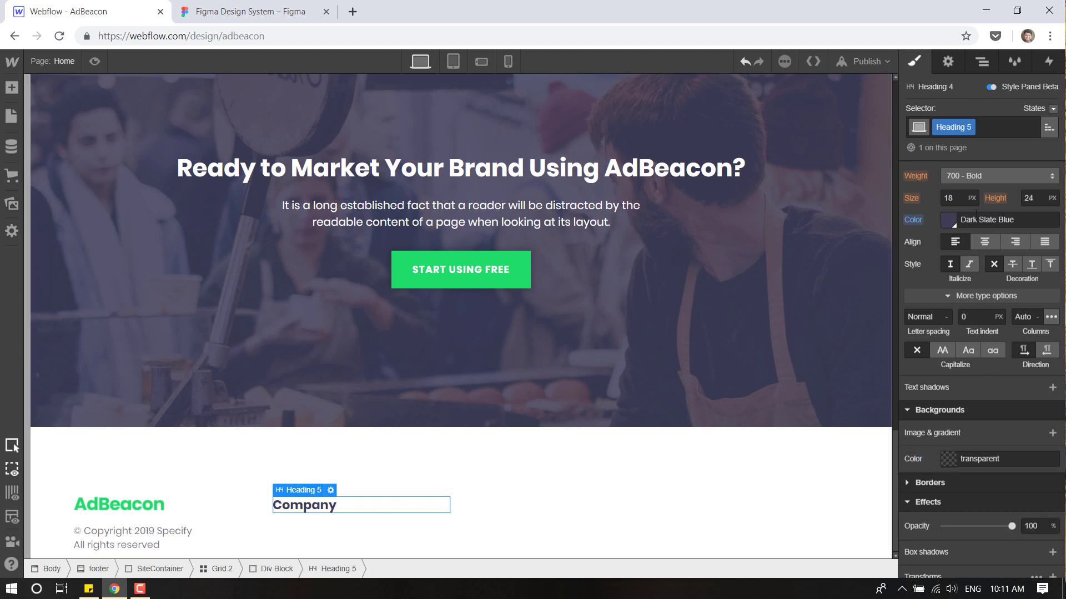
pyautogui.click(976, 173)
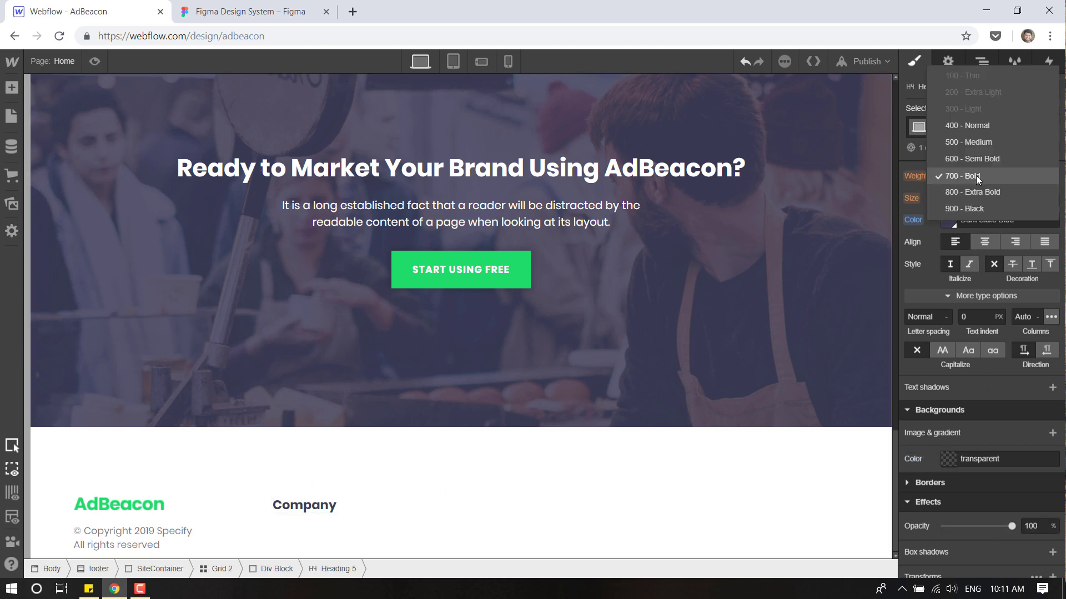
pyautogui.click(980, 145)
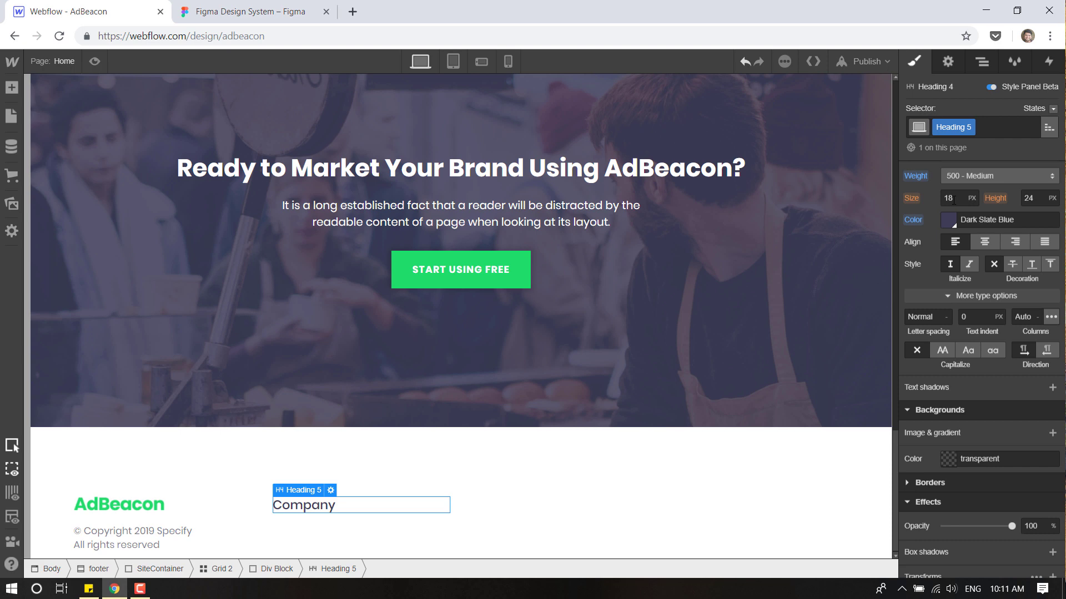
pyautogui.click(562, 473)
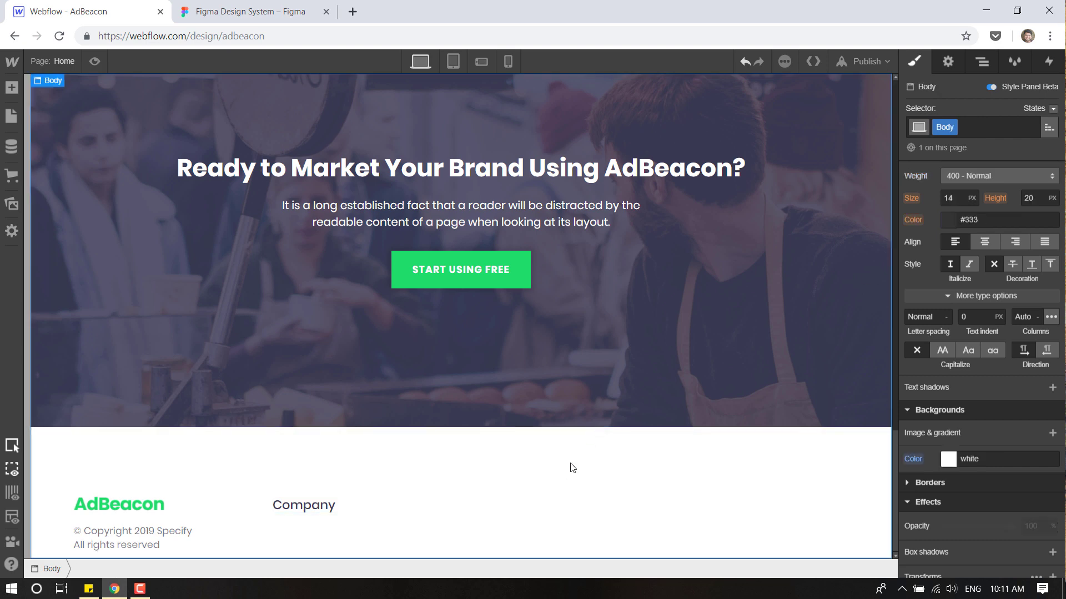
pyautogui.click(304, 511)
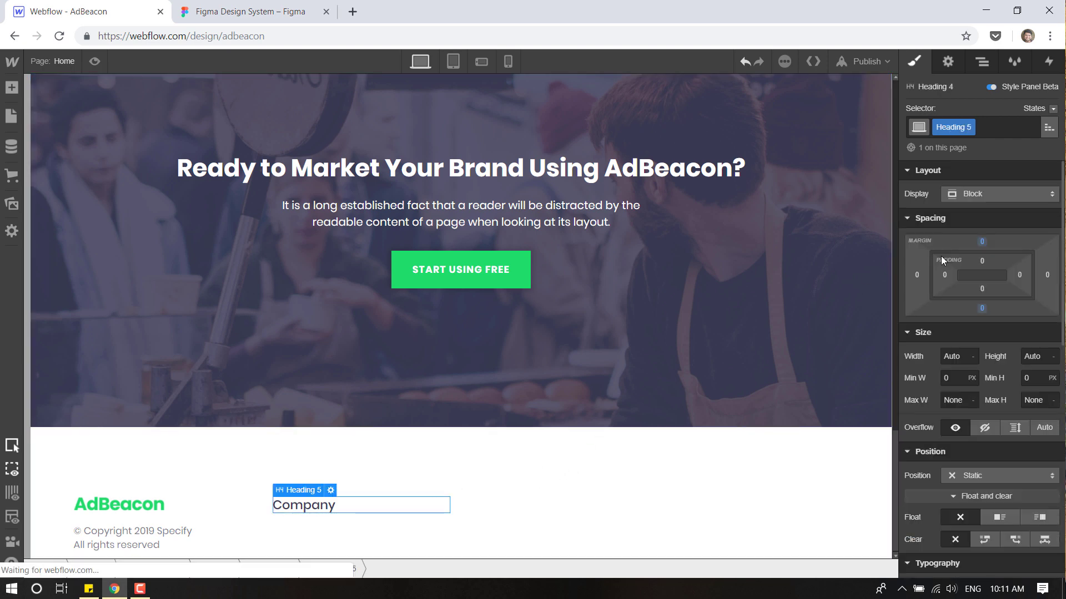
pyautogui.scroll(-2, 944, 257)
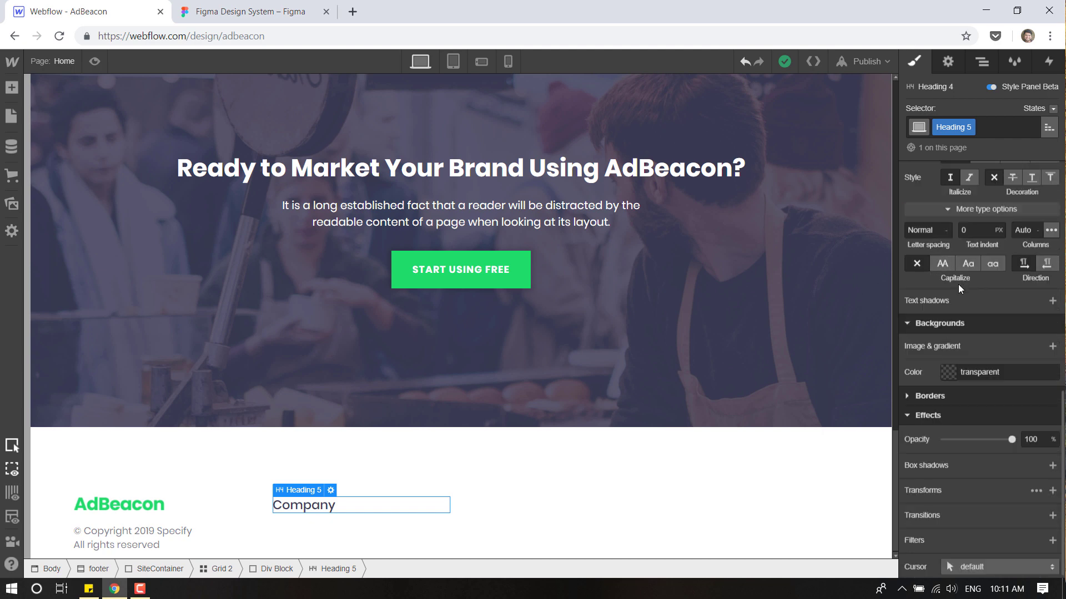
pyautogui.click(276, 3)
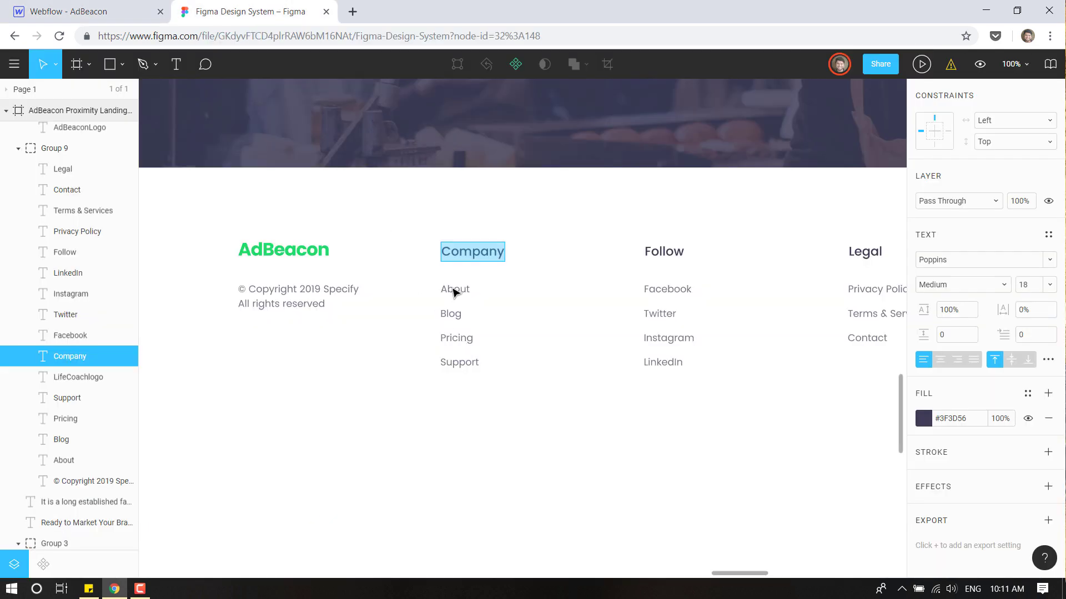
pyautogui.click(88, 11)
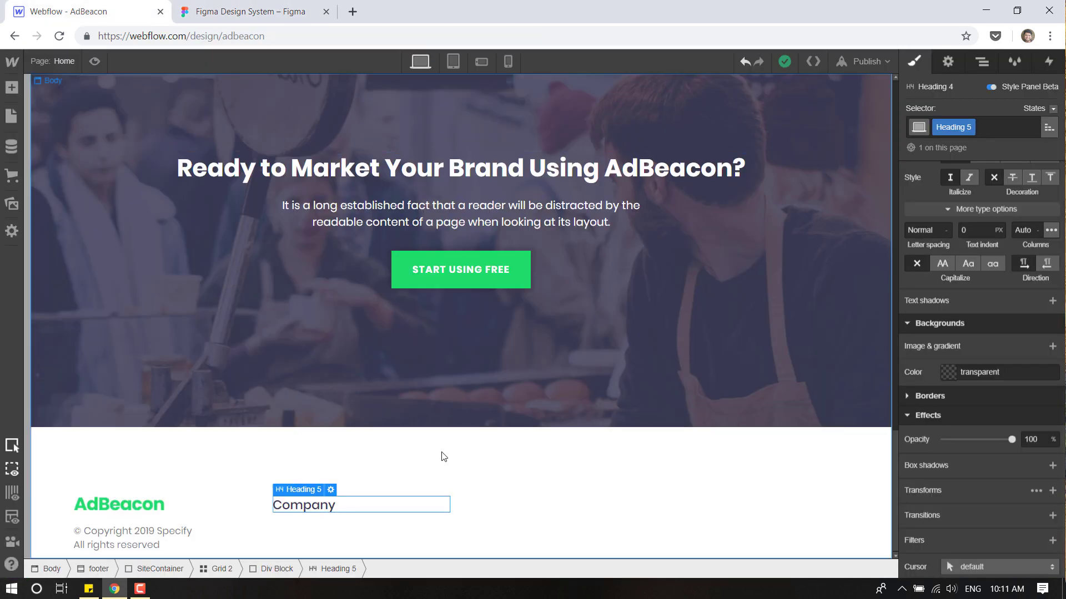
pyautogui.click(310, 546)
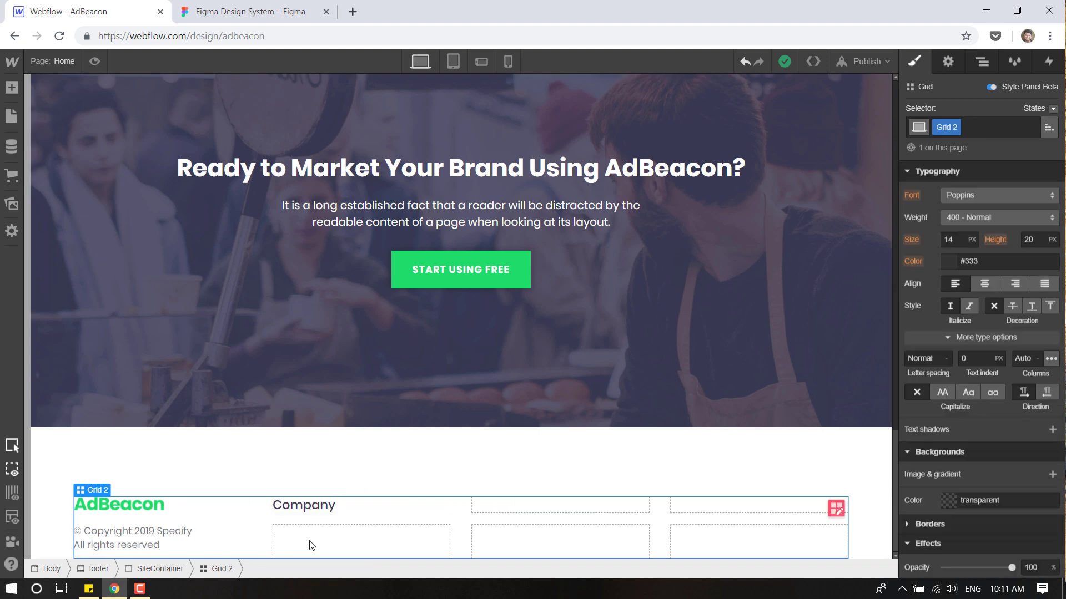
# Add a div block in the cell under Company and place a text link inside it.
pyautogui.click(15, 92)
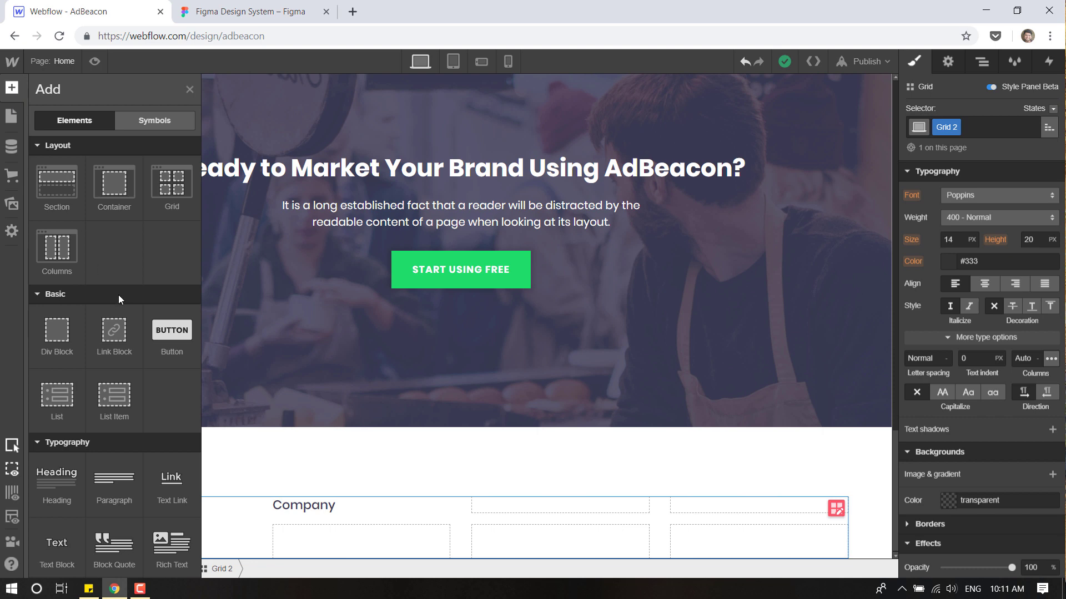
pyautogui.scroll(-2, 119, 295)
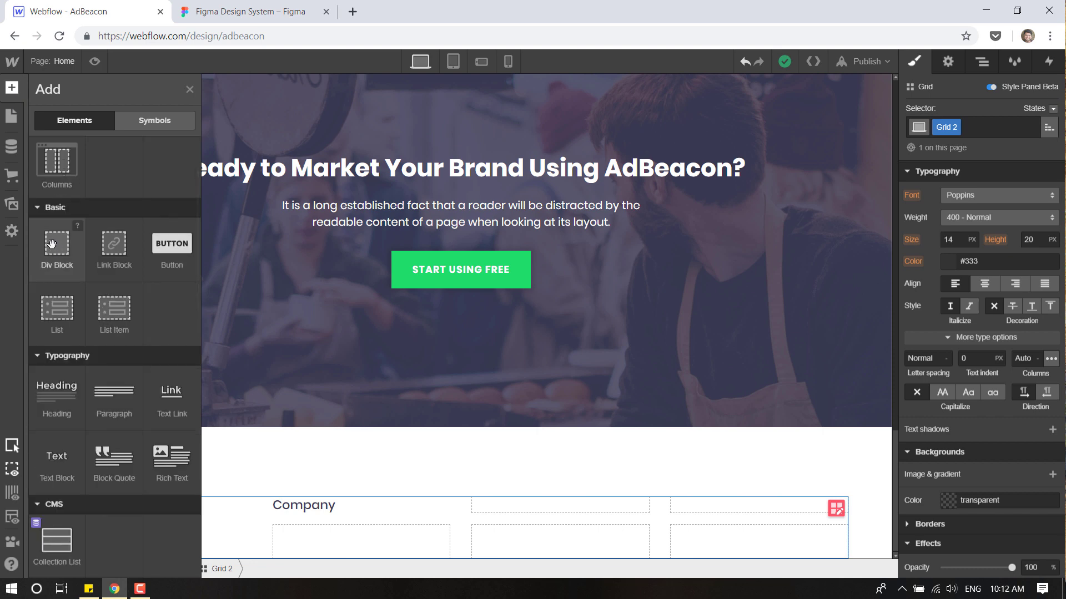
pyautogui.moveTo(51, 244); pyautogui.dragTo(361, 541)
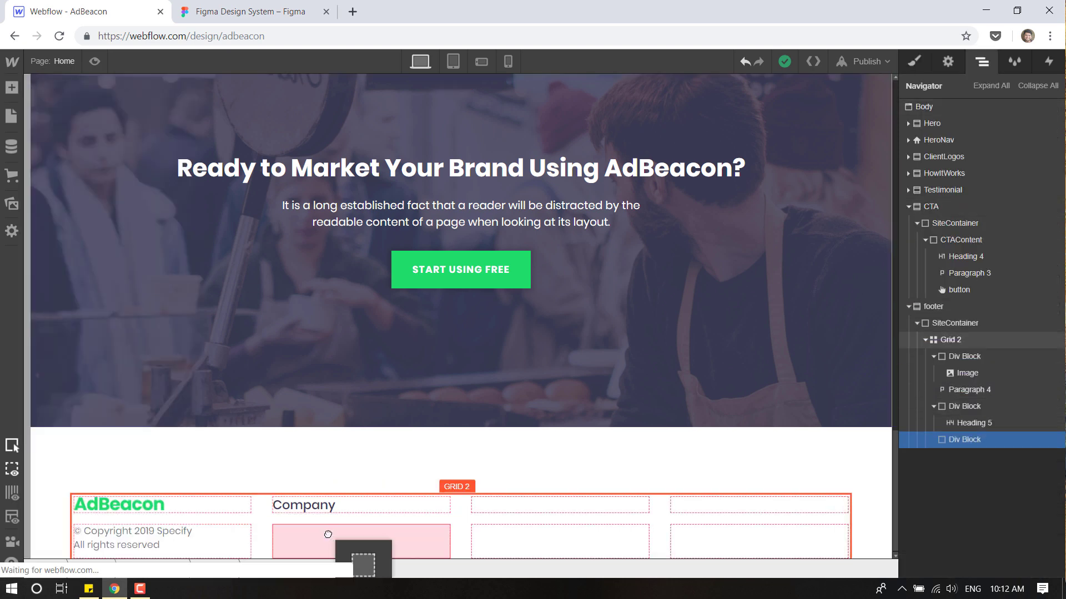
pyautogui.click(11, 87)
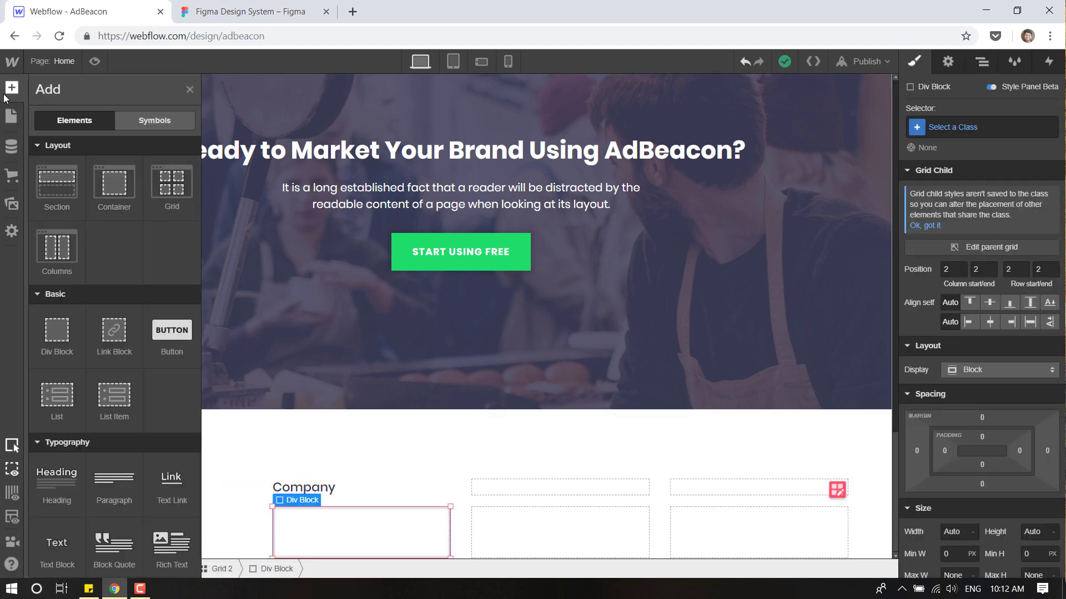
pyautogui.scroll(-5, 90, 384)
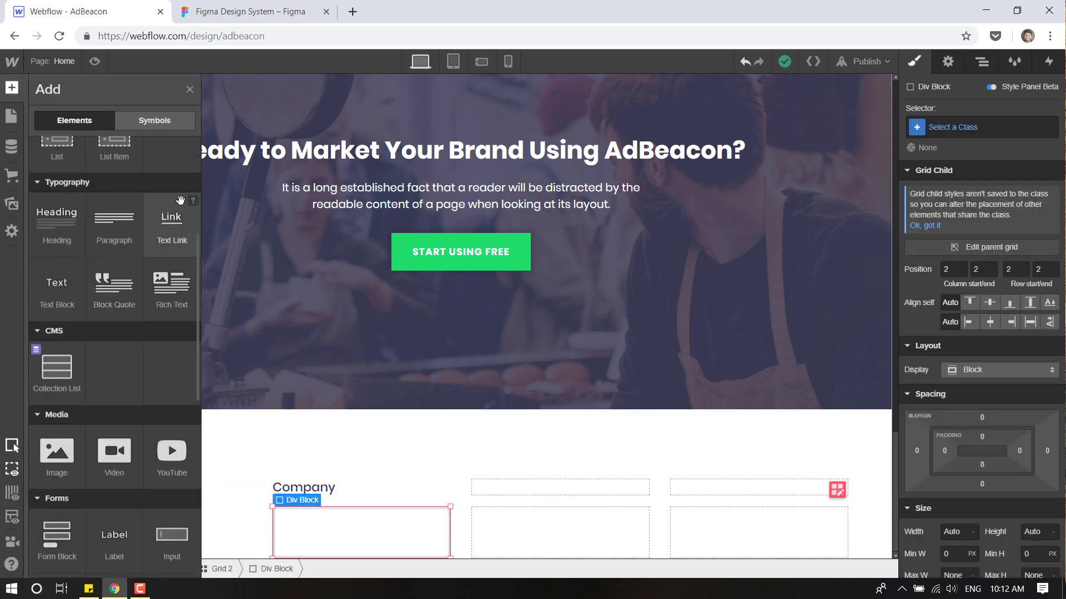
pyautogui.moveTo(167, 227); pyautogui.dragTo(358, 541)
pyautogui.click(428, 429)
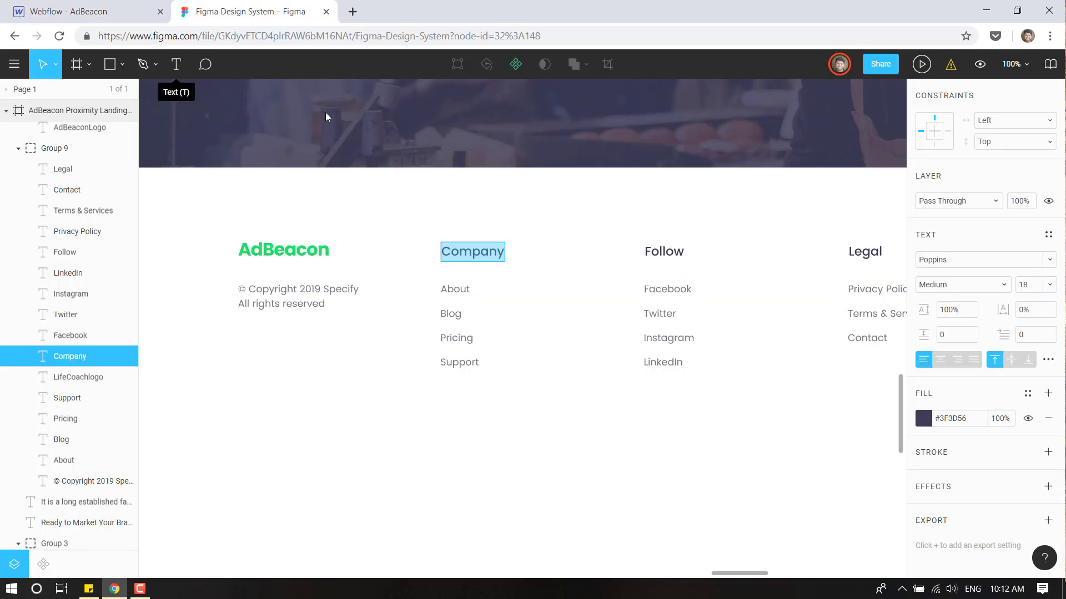
# Check the About styling in Figma and change the new link's text to 'About'.
pyautogui.click(252, 11)
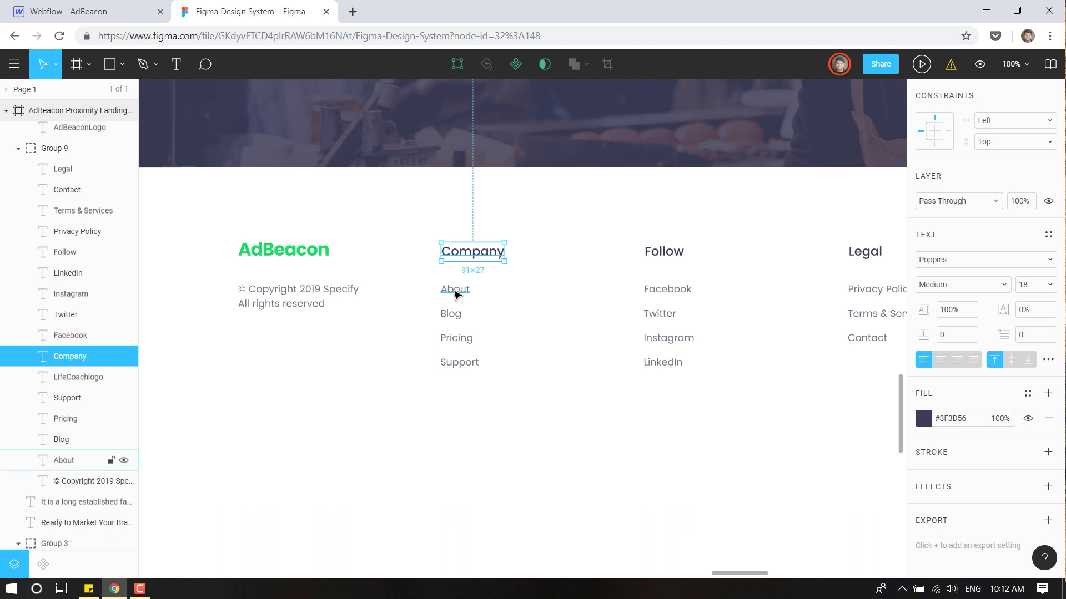
pyautogui.click(454, 293)
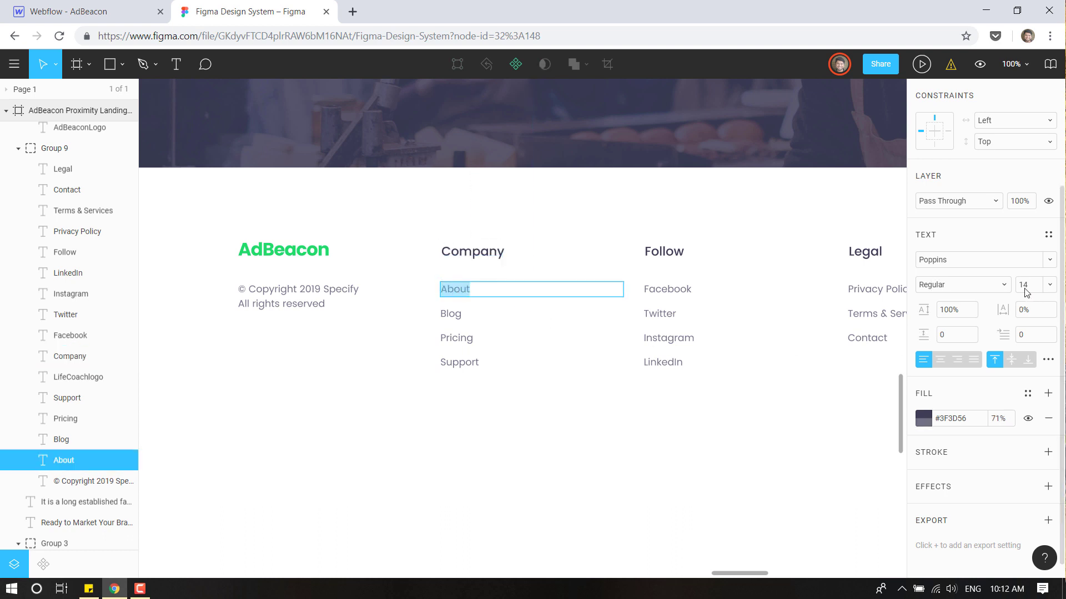
pyautogui.click(93, 11)
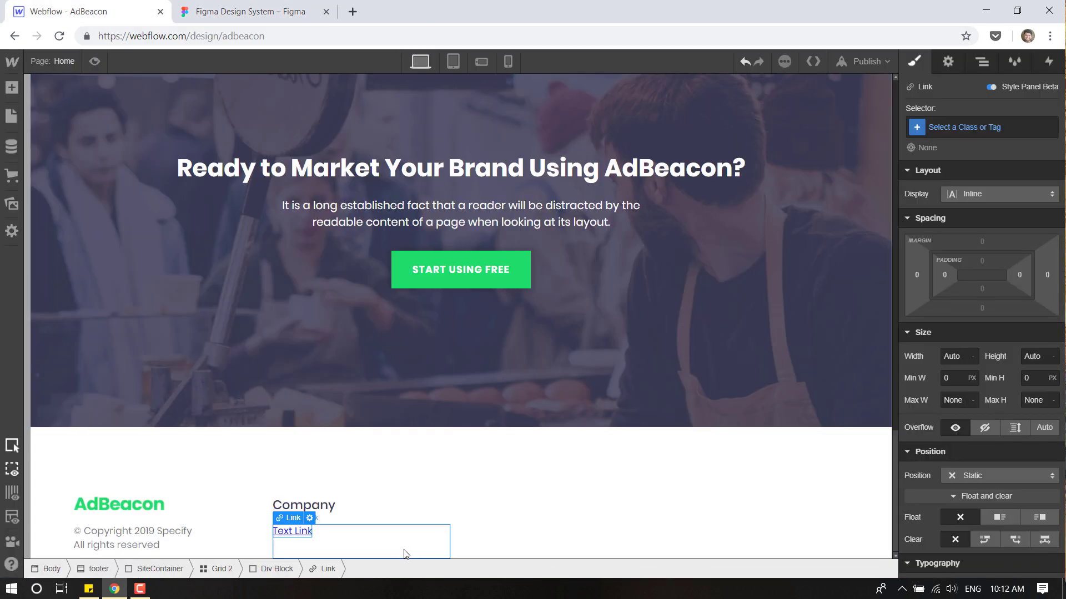
pyautogui.doubleClick(284, 531)
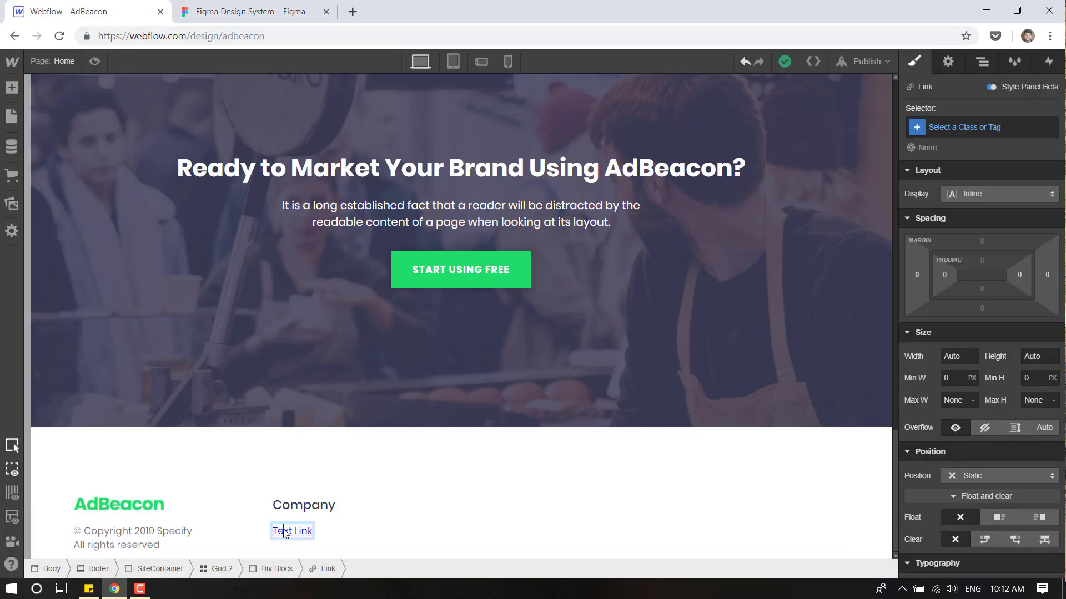
pyautogui.hotkey('ctrl', 'a')
pyautogui.write('About')
pyautogui.press('Escape')
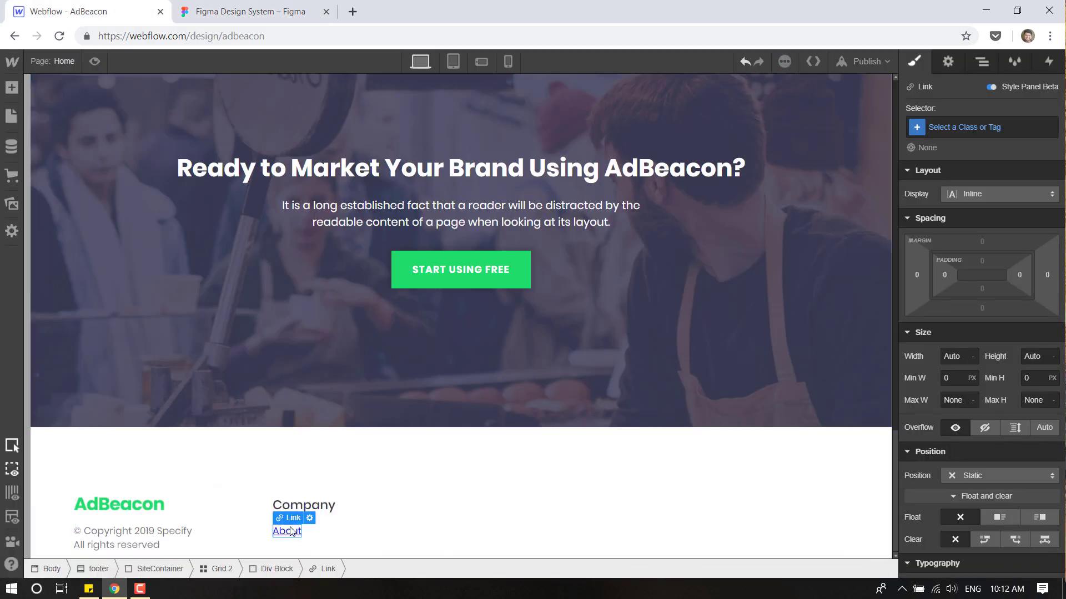
# Make the About link Dark Slate Blue without underline, then duplicate it three times.
pyautogui.scroll(-6, 980, 383)
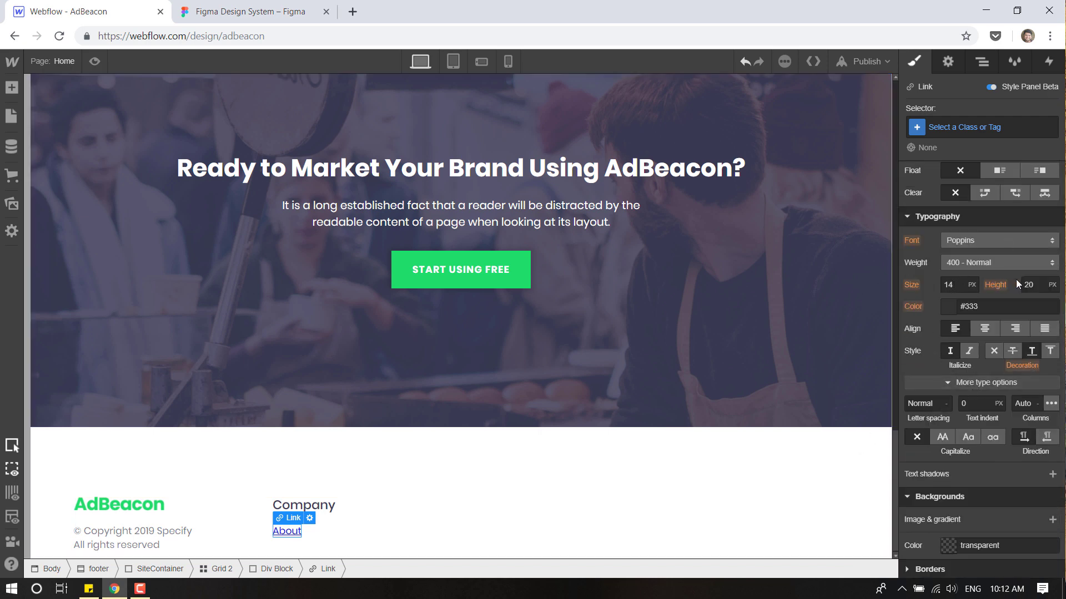
pyautogui.click(949, 307)
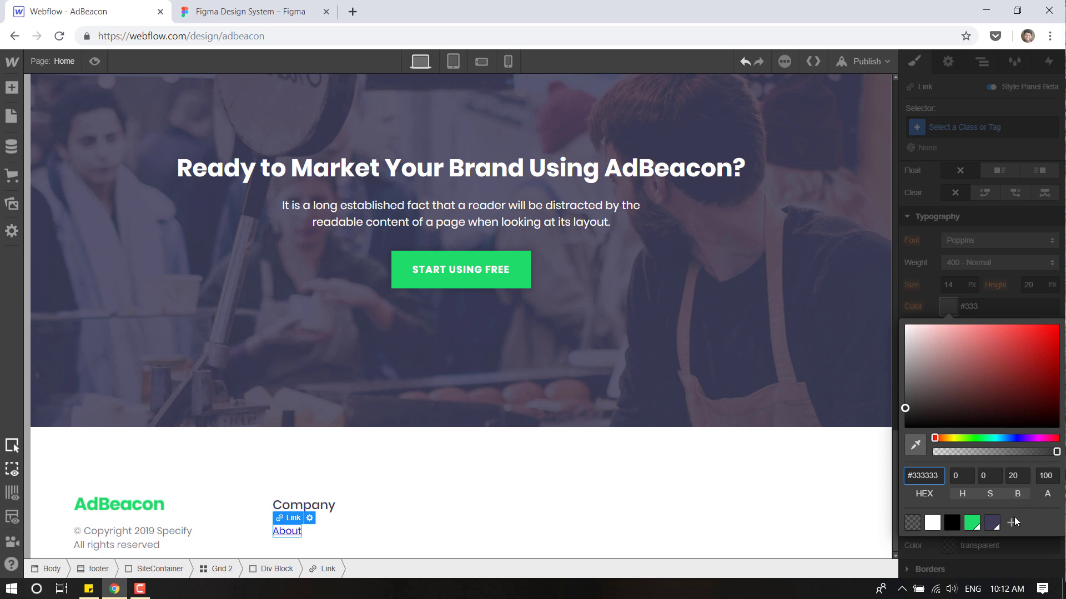
pyautogui.click(992, 522)
pyautogui.click(1007, 312)
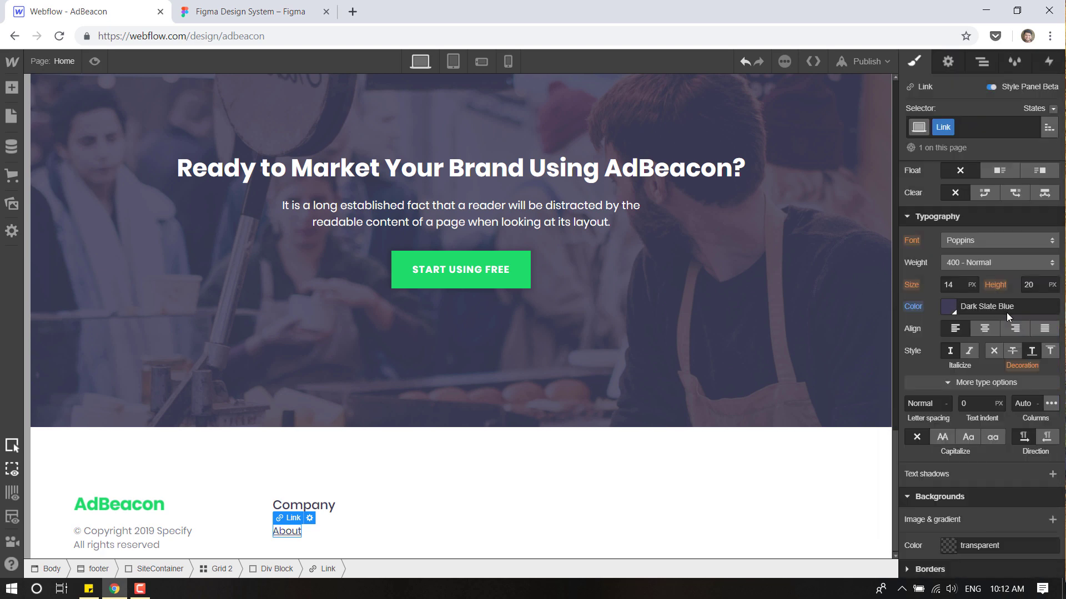
pyautogui.click(1032, 352)
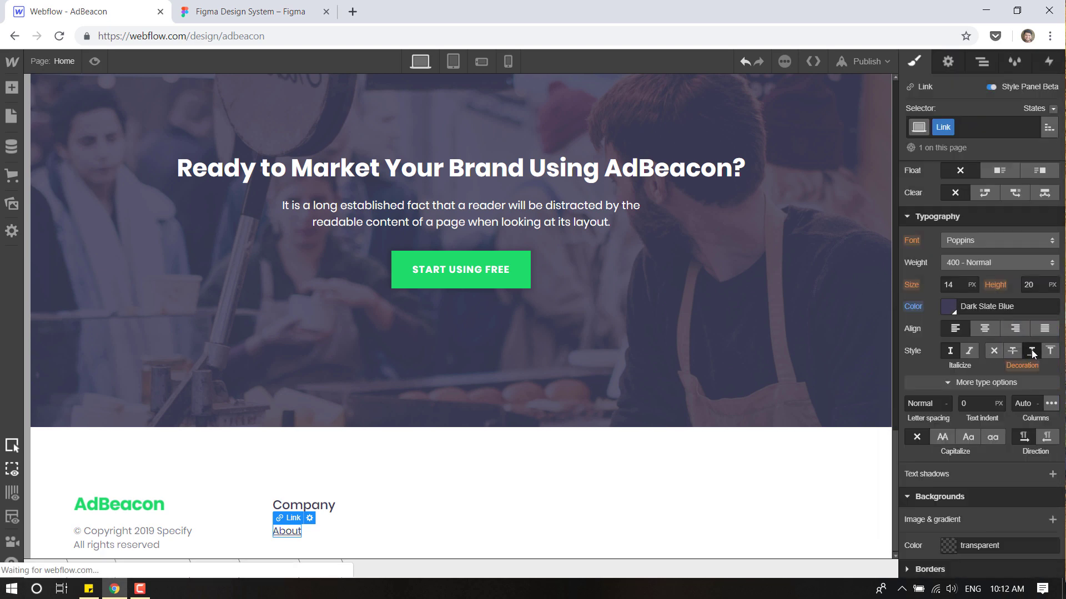
pyautogui.click(986, 356)
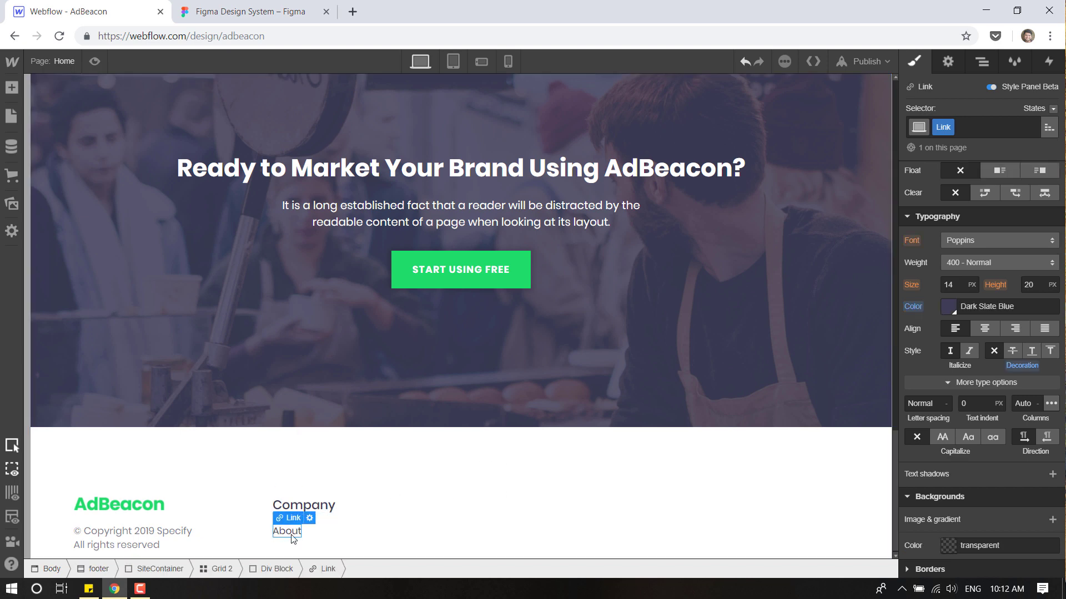
pyautogui.click(251, 7)
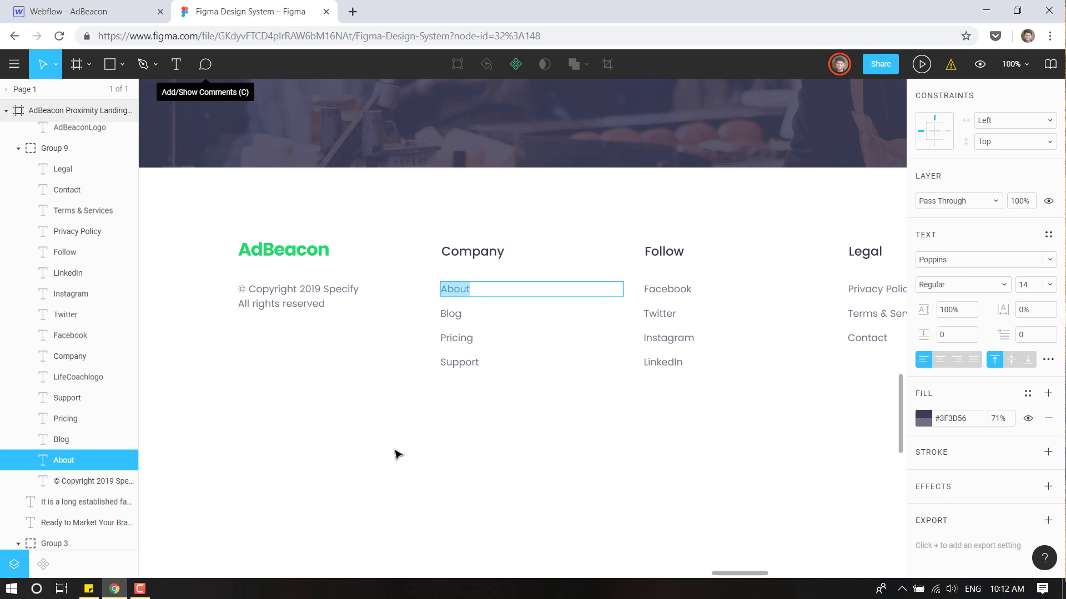
pyautogui.click(66, 11)
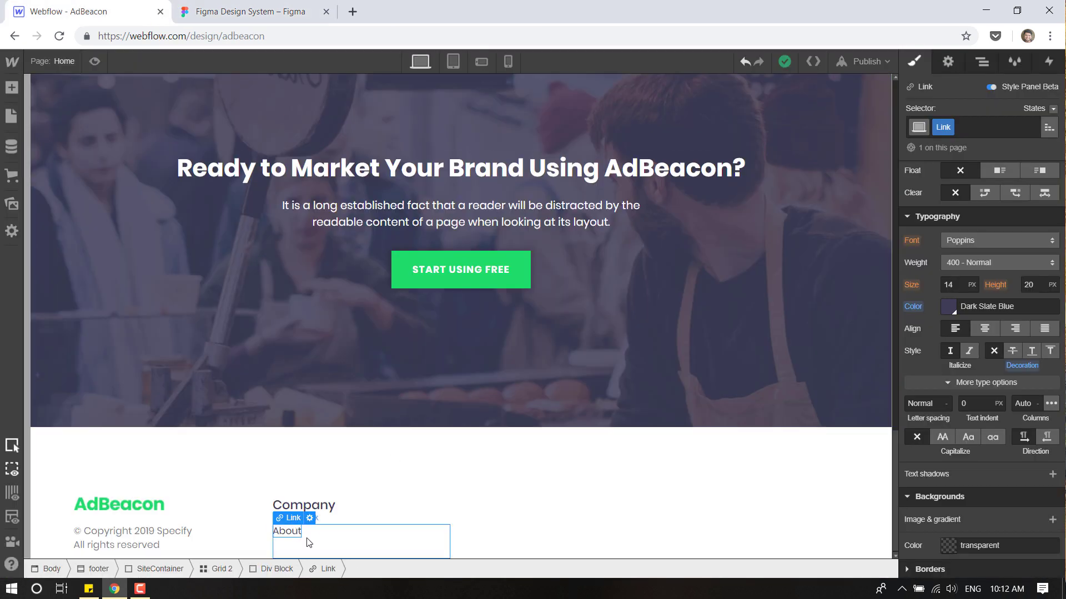
pyautogui.hotkey('ctrl', 'v')
pyautogui.hotkey('ctrl', 'v')
pyautogui.hotkey('ctrl', 'v')
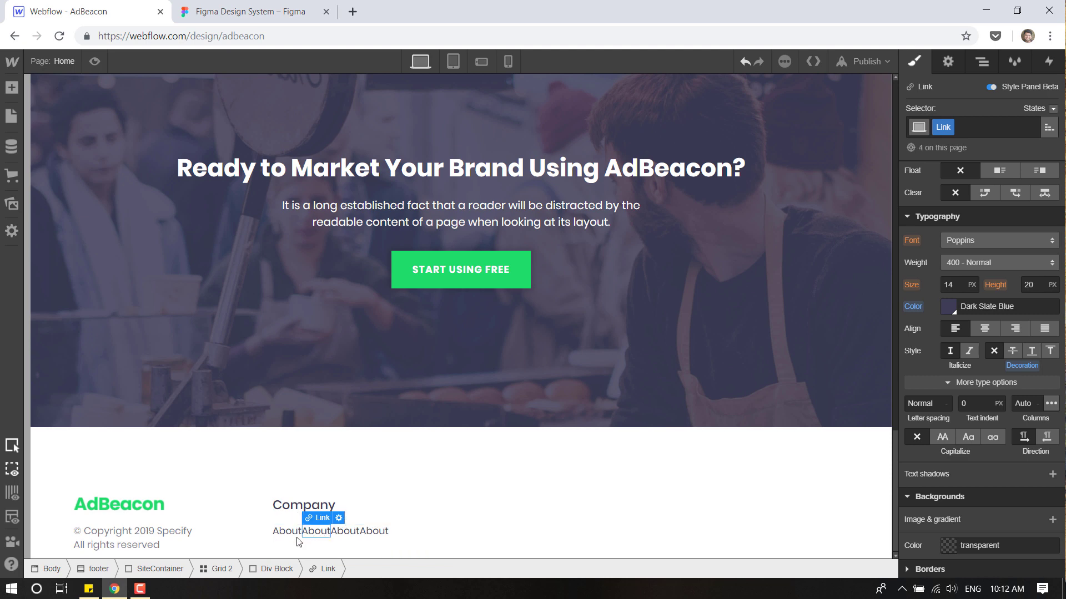
# Select the Company links' div block and give it a new 'footerLinks' class.
pyautogui.click(983, 62)
pyautogui.click(965, 441)
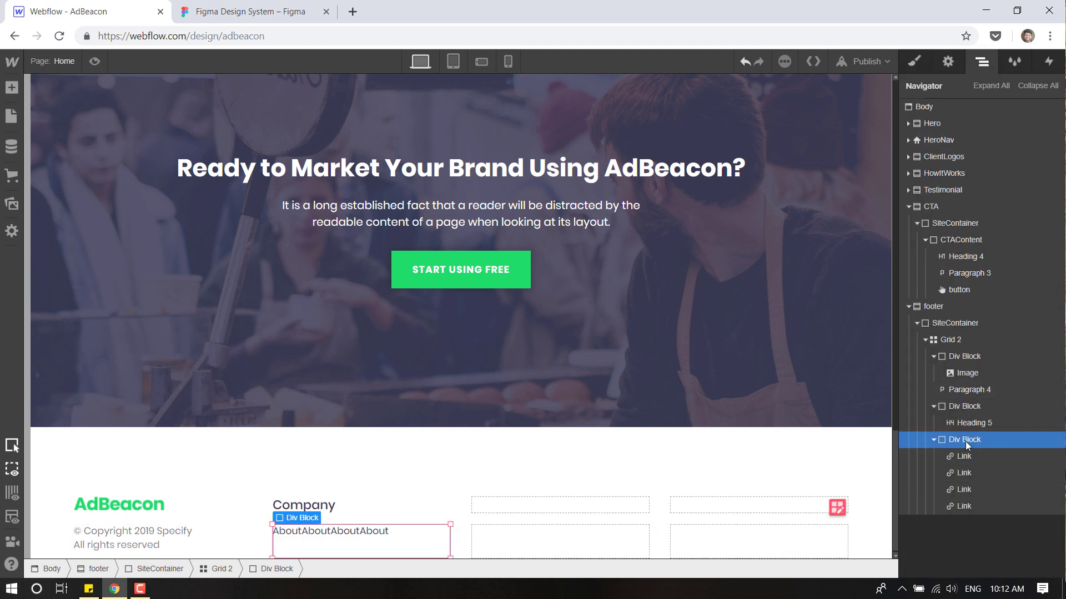
pyautogui.click(923, 68)
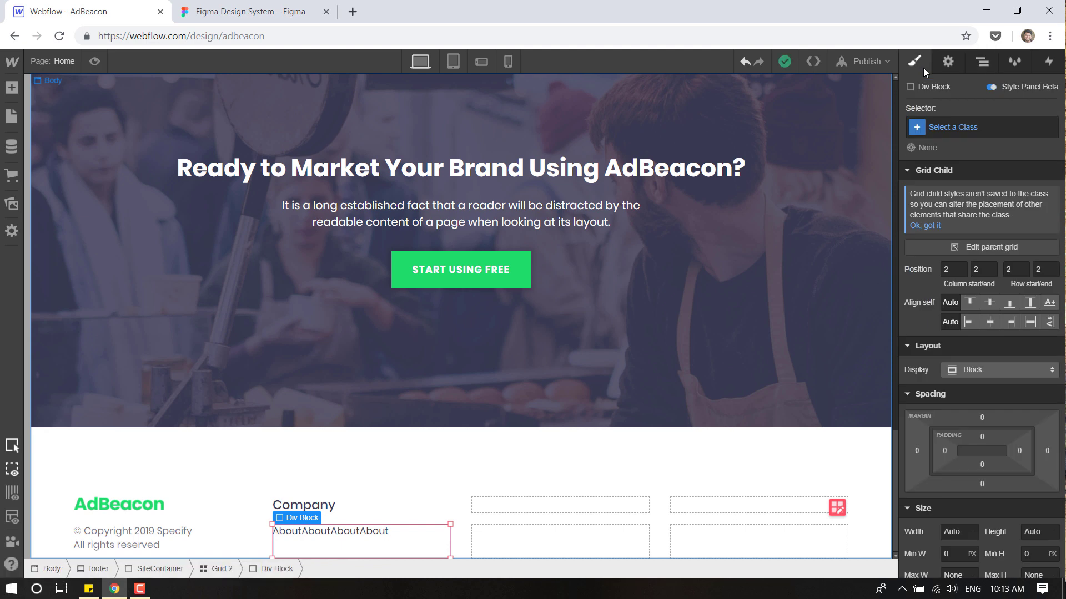
pyautogui.click(968, 130)
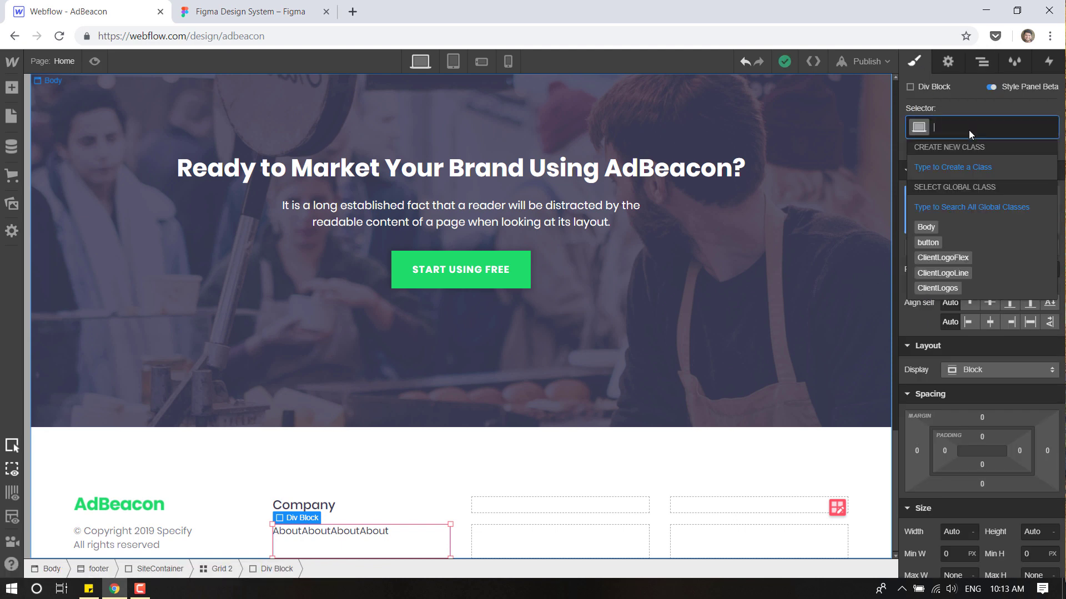
pyautogui.write('footer')
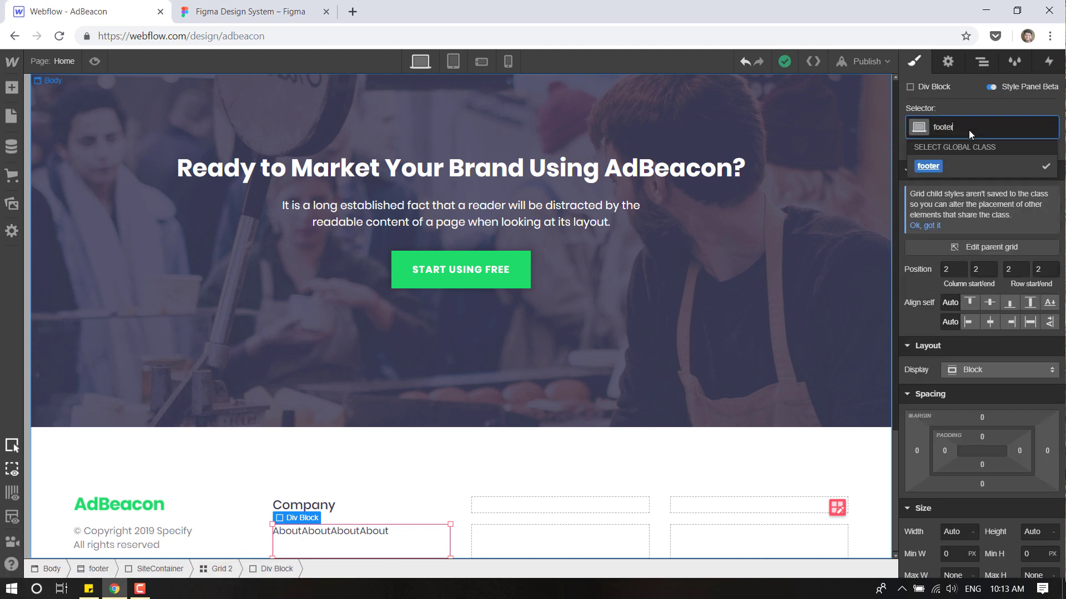
pyautogui.write('Cp')
pyautogui.press('BackSpace')
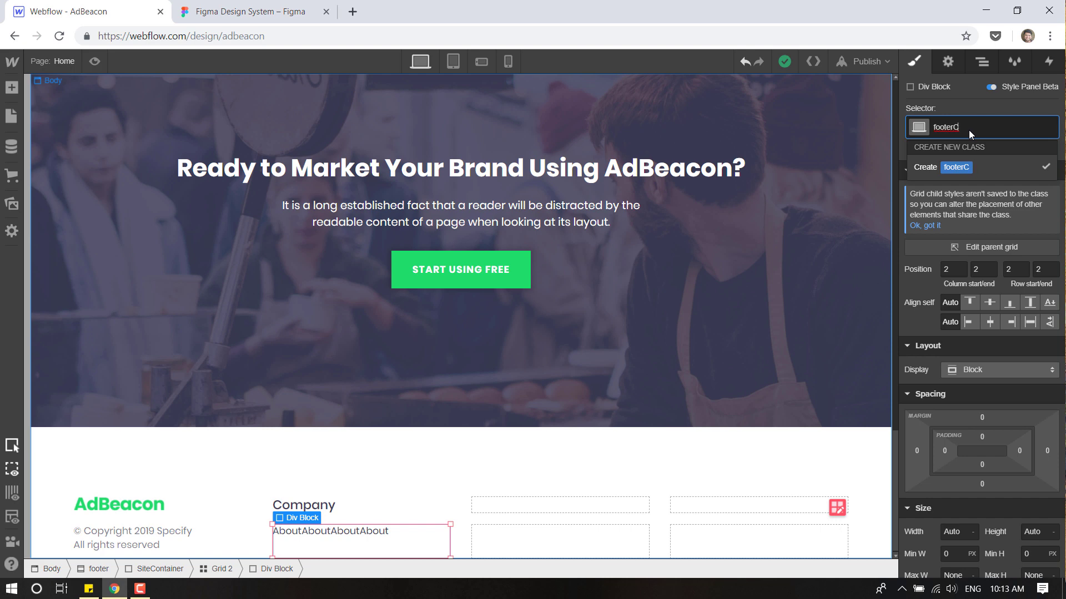
pyautogui.press('BackSpace')
pyautogui.write('Links')
pyautogui.press('Return')
# Set the footerLinks container to Flex display with vertical direction.
pyautogui.scroll(-3, 977, 222)
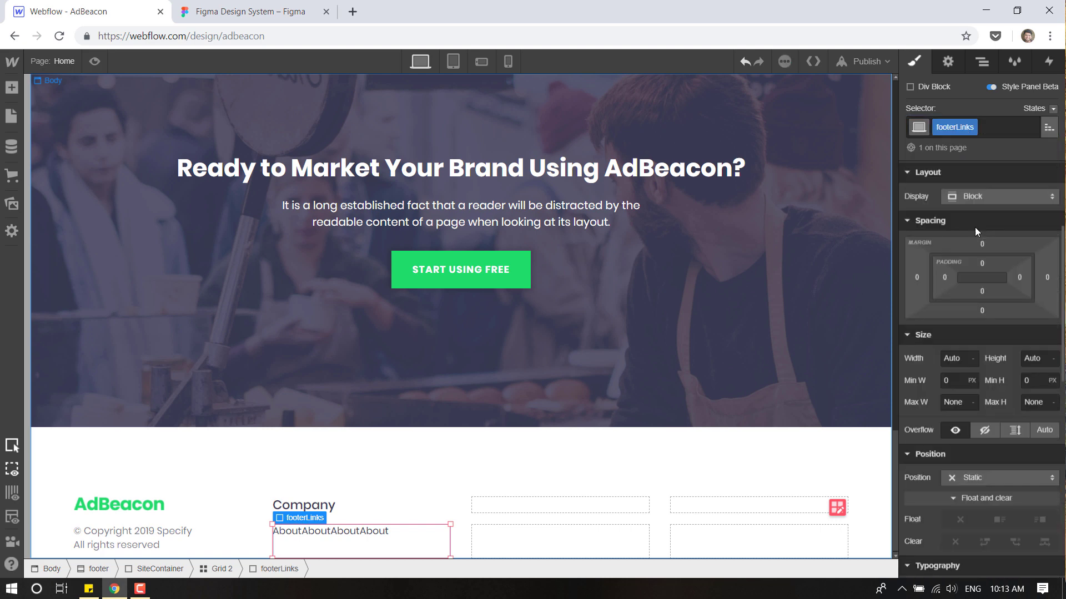
pyautogui.click(981, 196)
pyautogui.click(975, 213)
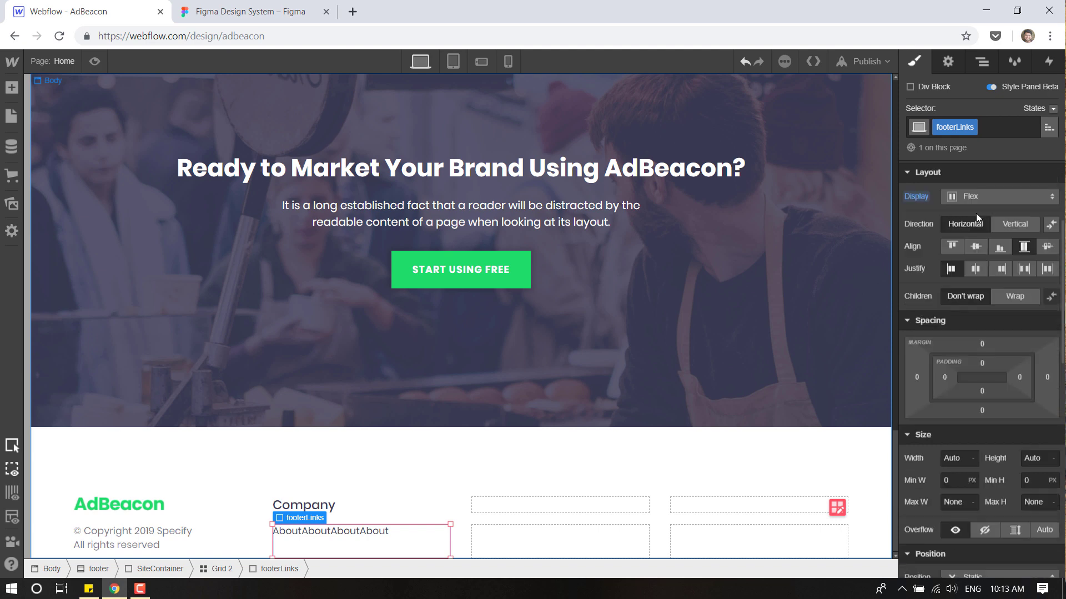
pyautogui.click(1008, 224)
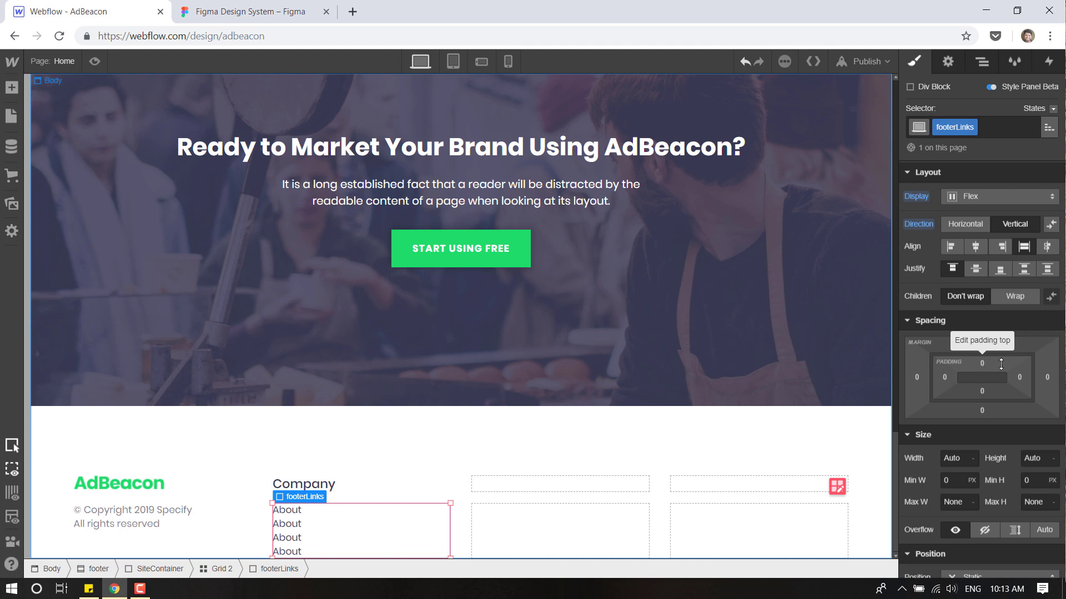
# Measure link spacing in Figma and give the links 14 px bottom padding.
pyautogui.click(292, 515)
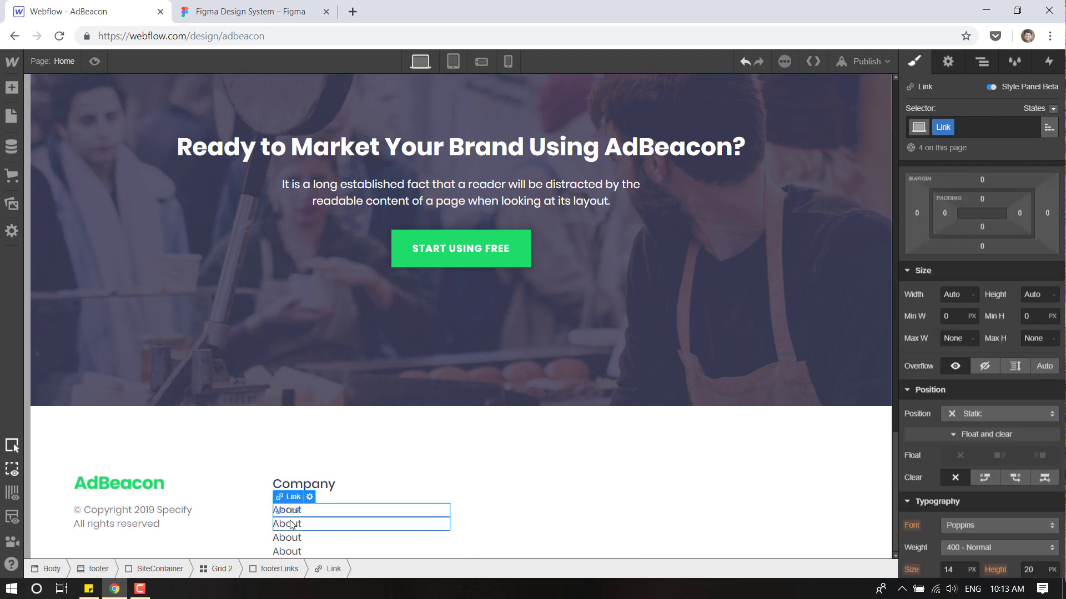
pyautogui.click(251, 6)
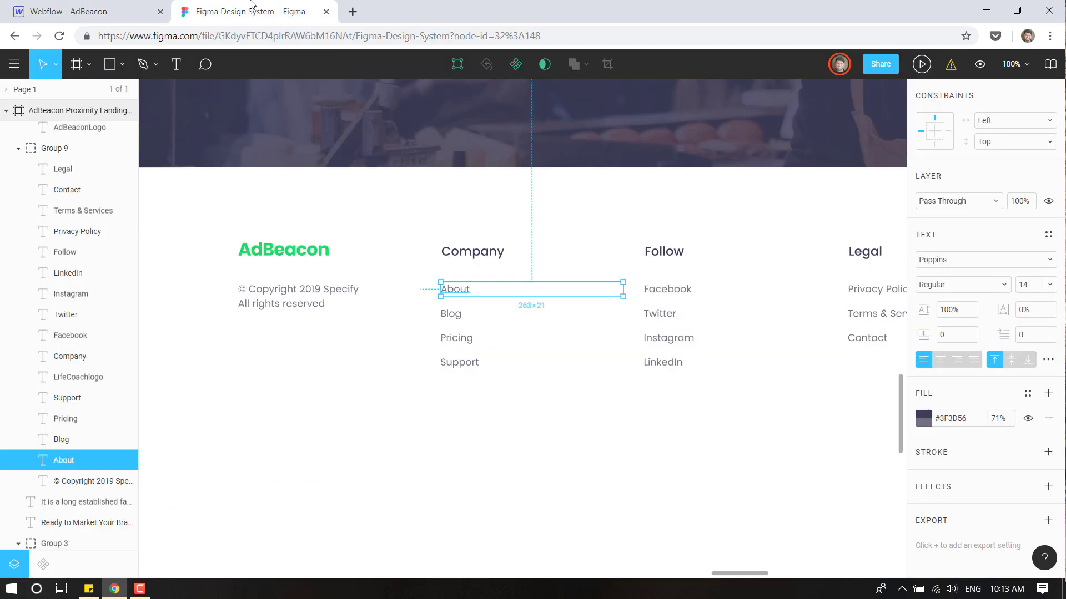
pyautogui.click(456, 315)
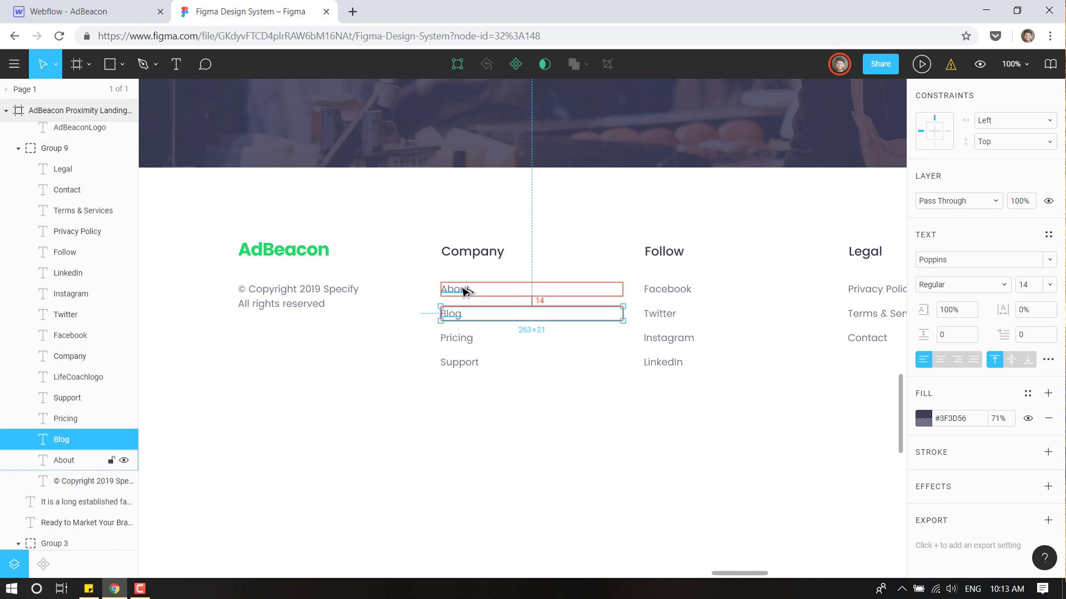
pyautogui.click(100, 11)
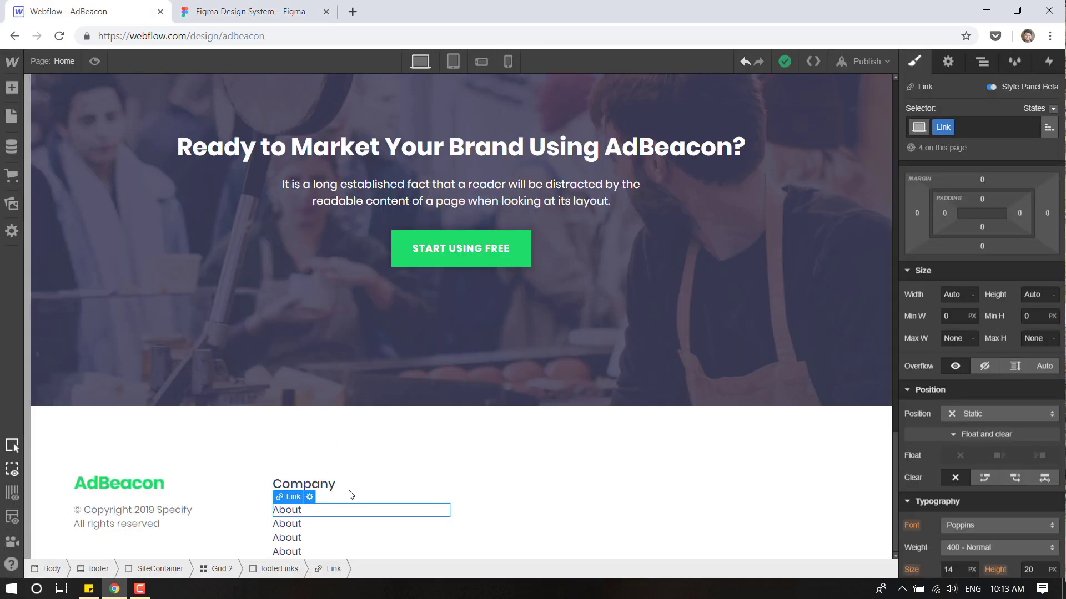
pyautogui.click(981, 226)
pyautogui.write('14')
pyautogui.press('Return')
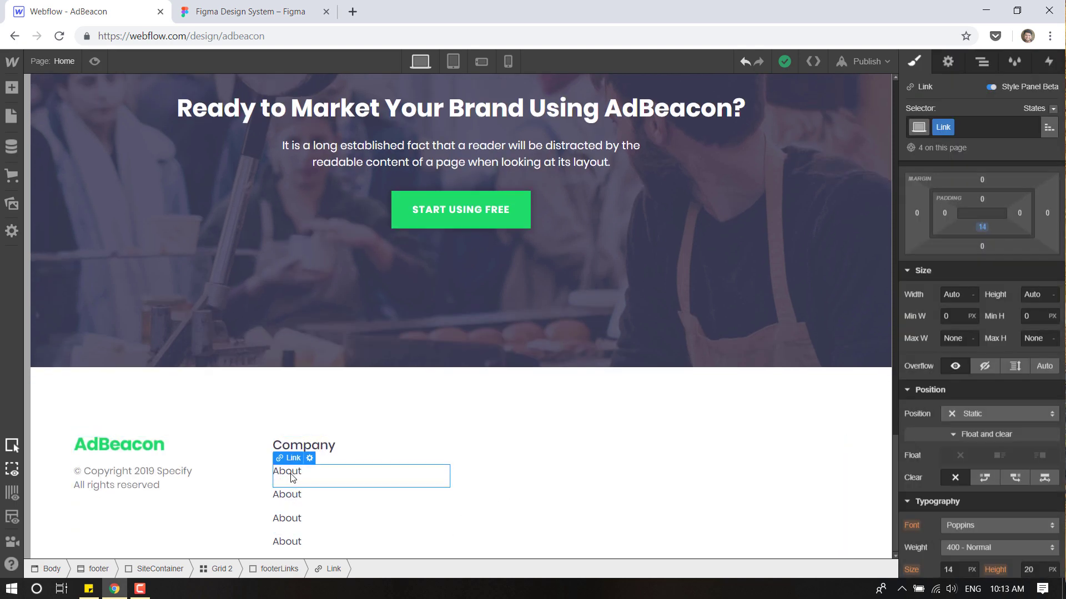
# Rename the second About link to 'Blog'.
pyautogui.click(201, 8)
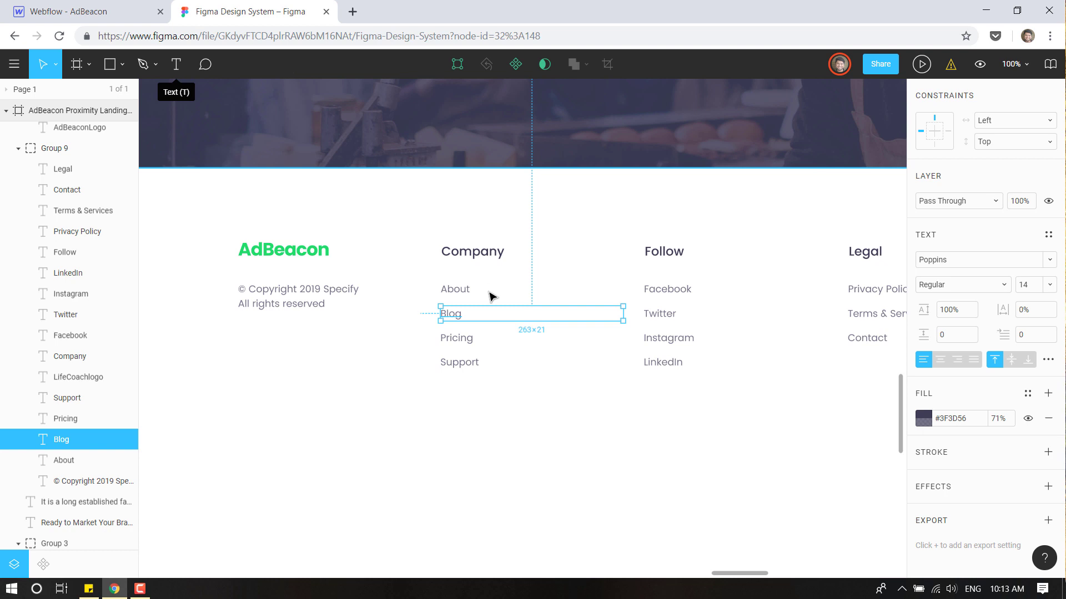
pyautogui.click(70, 7)
pyautogui.click(293, 502)
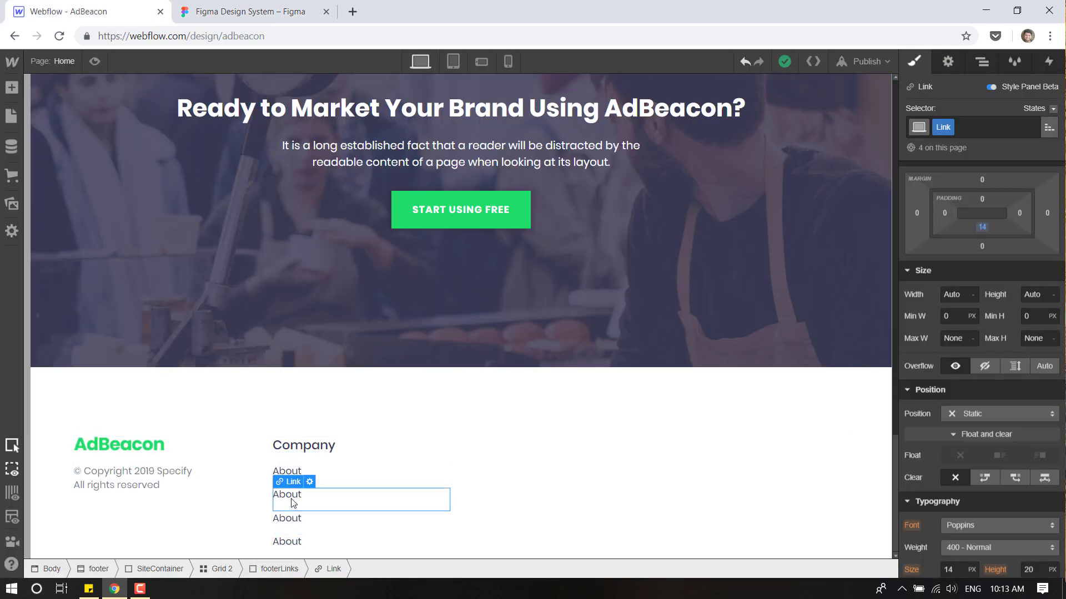
pyautogui.doubleClick(293, 502)
pyautogui.doubleClick(294, 503)
pyautogui.write('Blog')
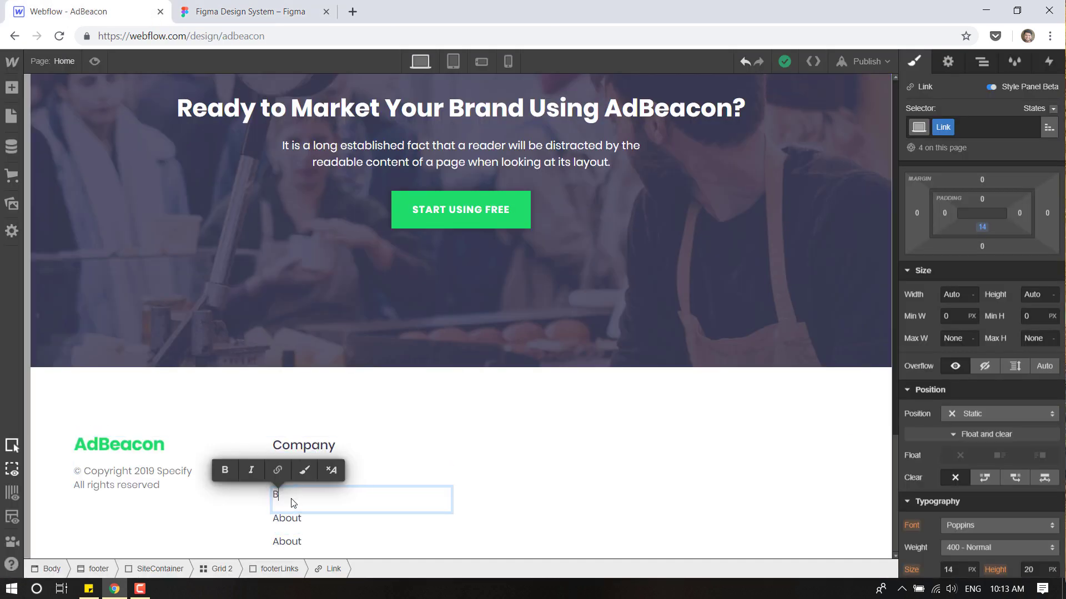
pyautogui.click(226, 518)
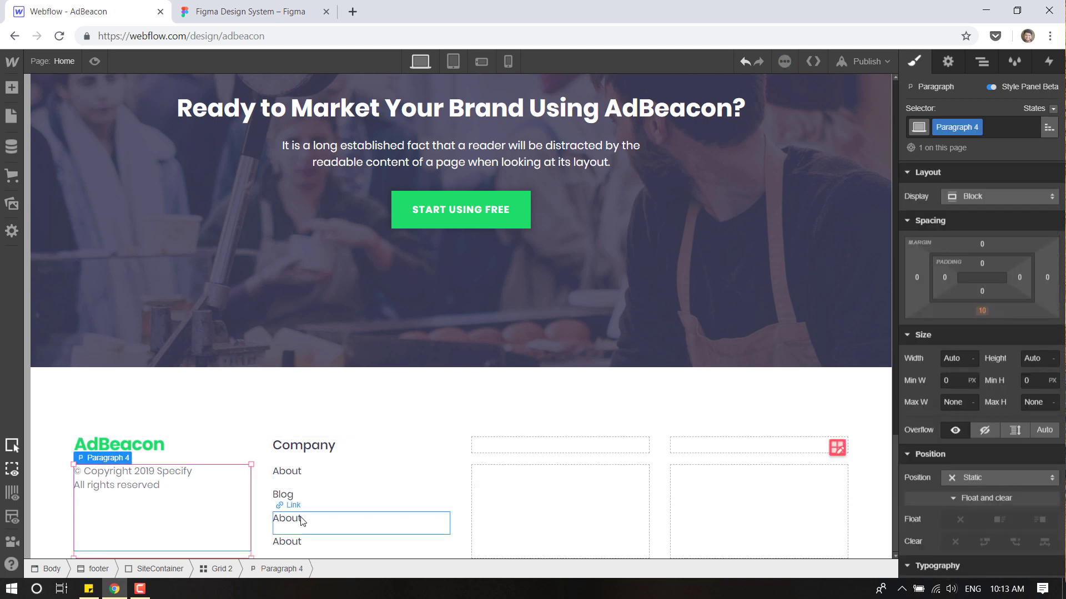
# Rename the third and fourth links to 'Pricing' and 'Support'.
pyautogui.click(302, 518)
pyautogui.doubleClick(301, 519)
pyautogui.write('Pri')
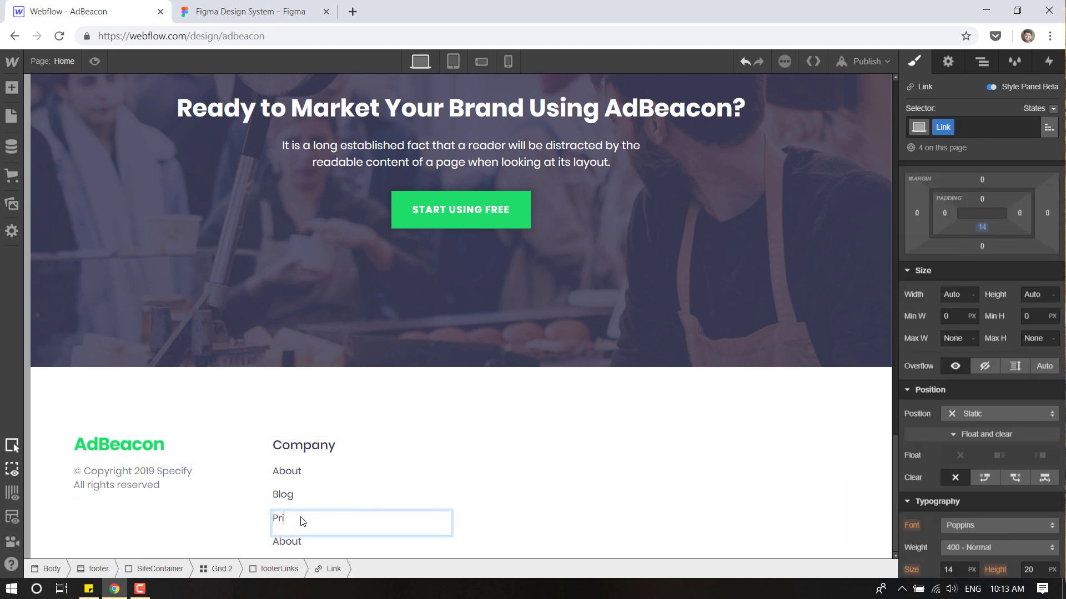
pyautogui.write('cing')
pyautogui.click(252, 543)
pyautogui.click(286, 546)
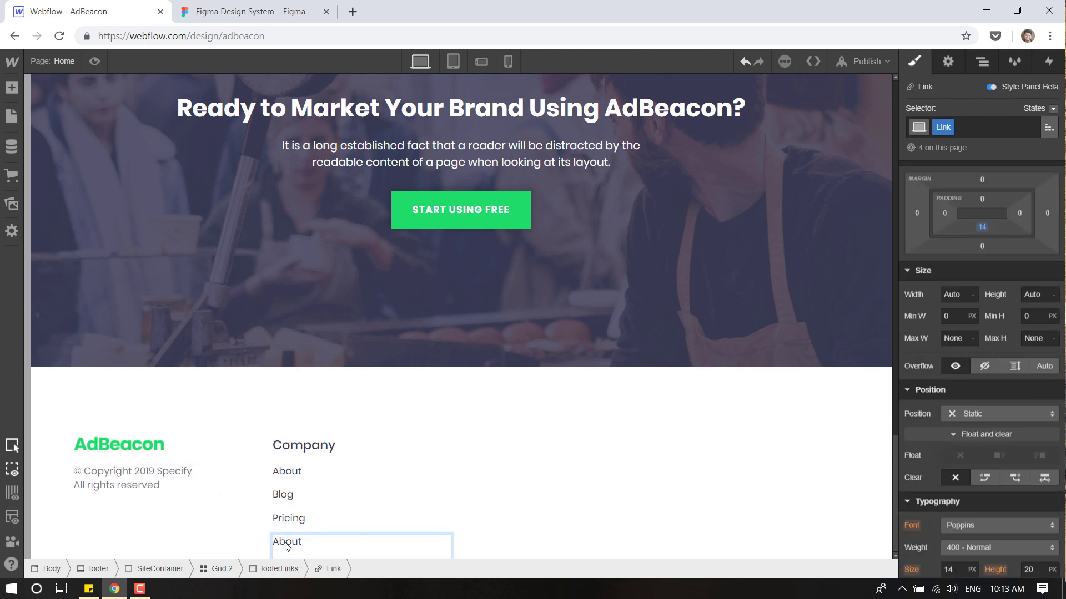
pyautogui.doubleClick(287, 546)
pyautogui.write('Support')
pyautogui.click(245, 540)
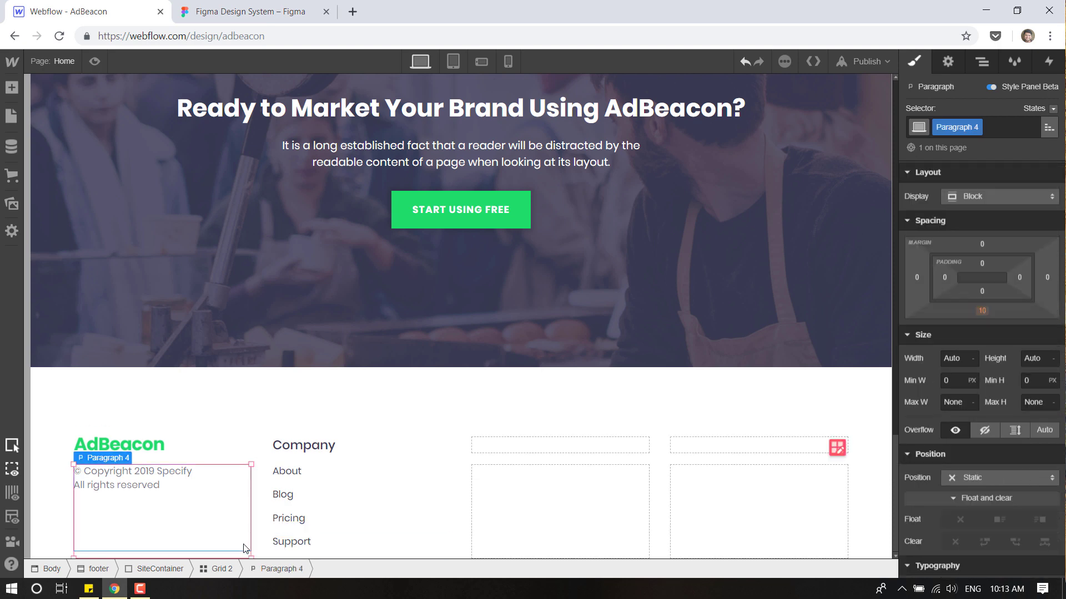
pyautogui.click(342, 445)
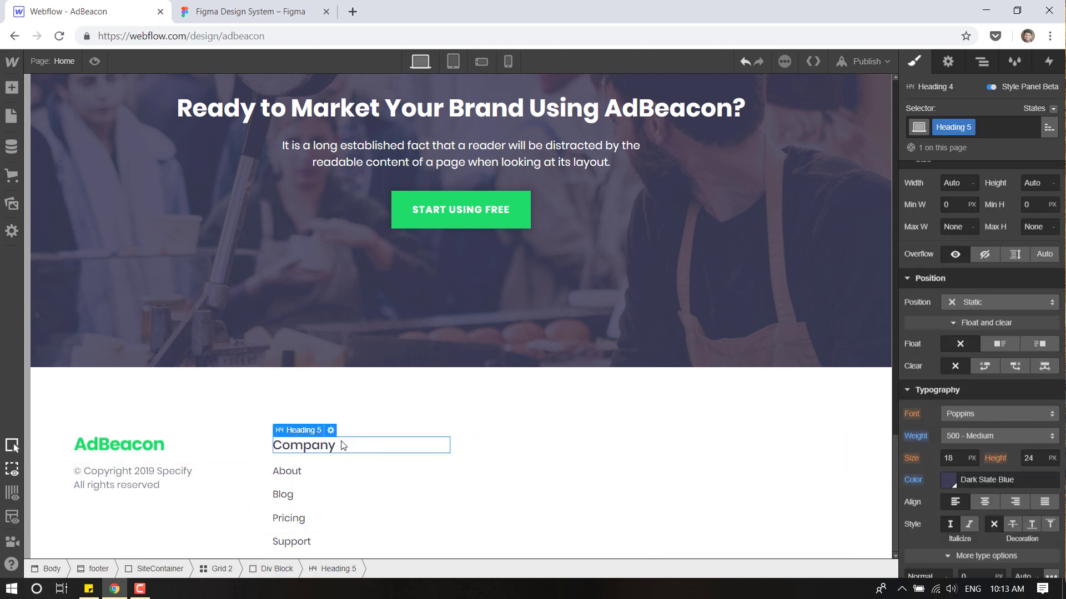
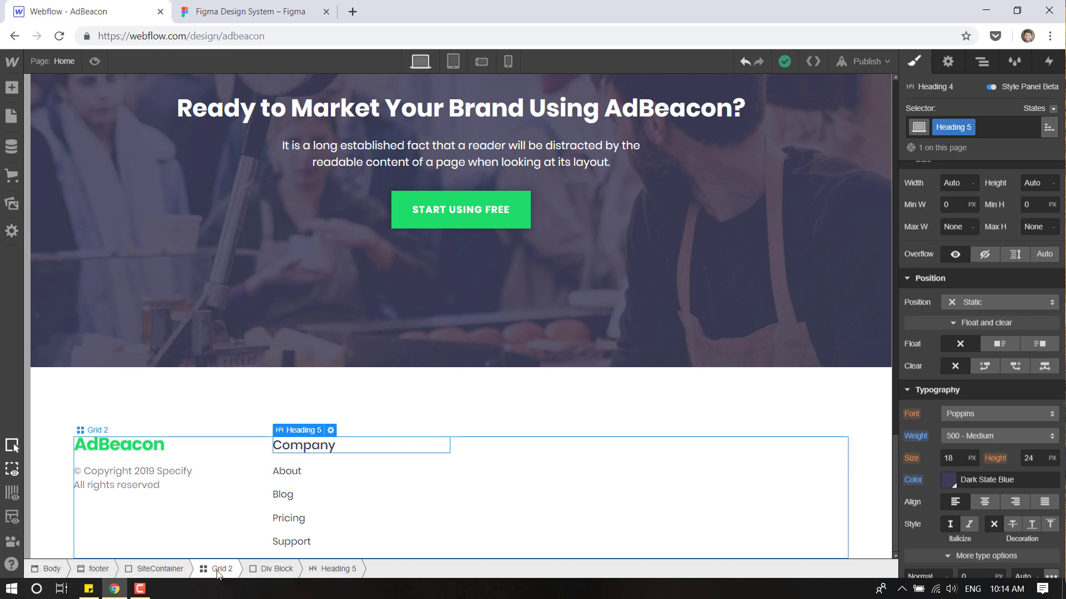
# Move the first duplicated Company block into the footer grid's third column.
pyautogui.click(220, 569)
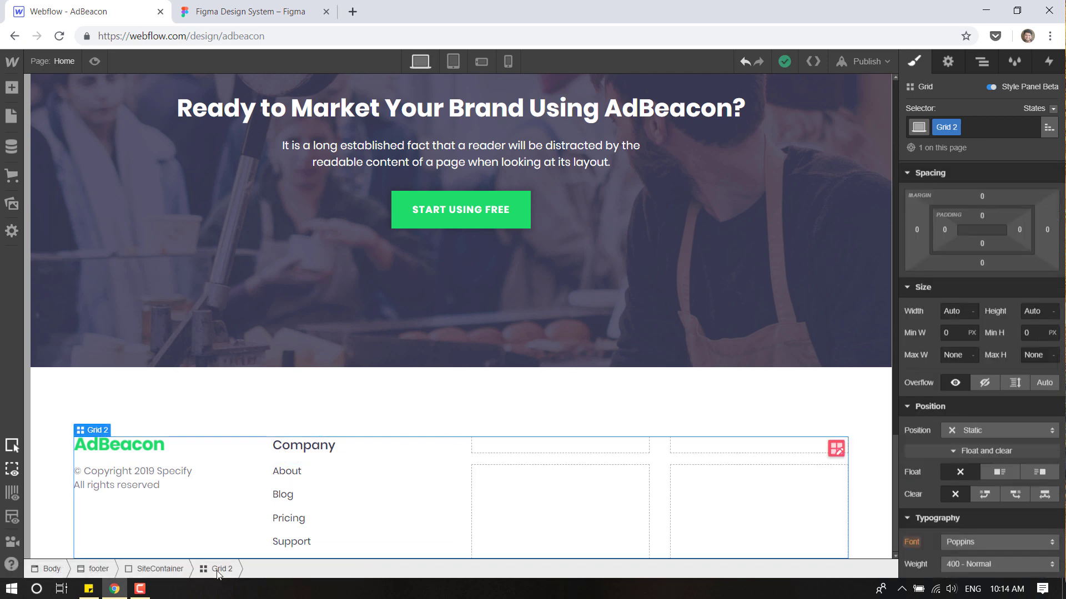
pyautogui.click(312, 451)
pyautogui.click(259, 573)
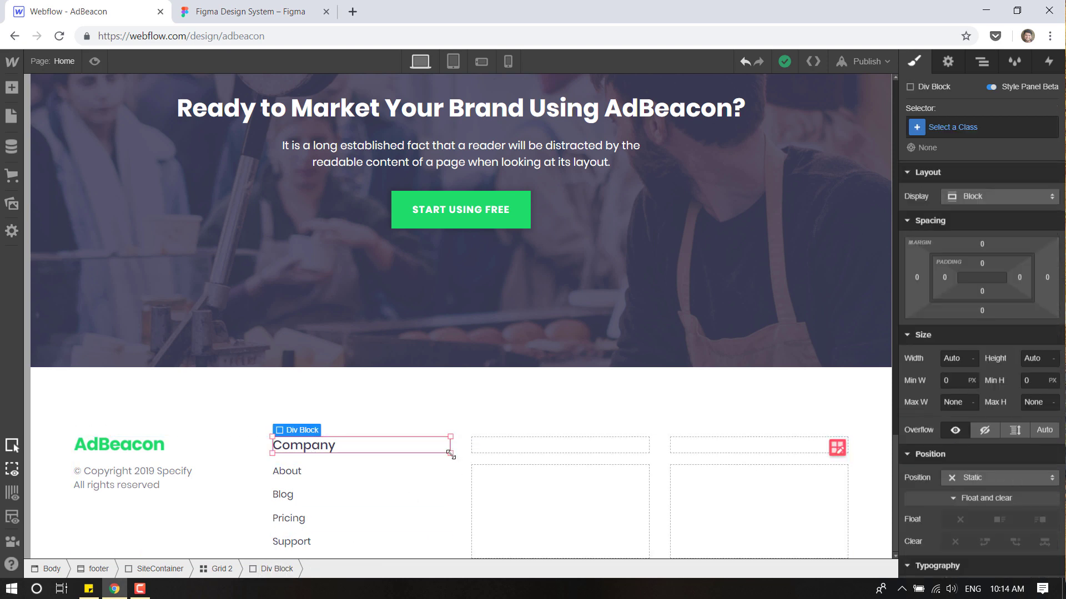
pyautogui.moveTo(451, 454); pyautogui.dragTo(622, 447)
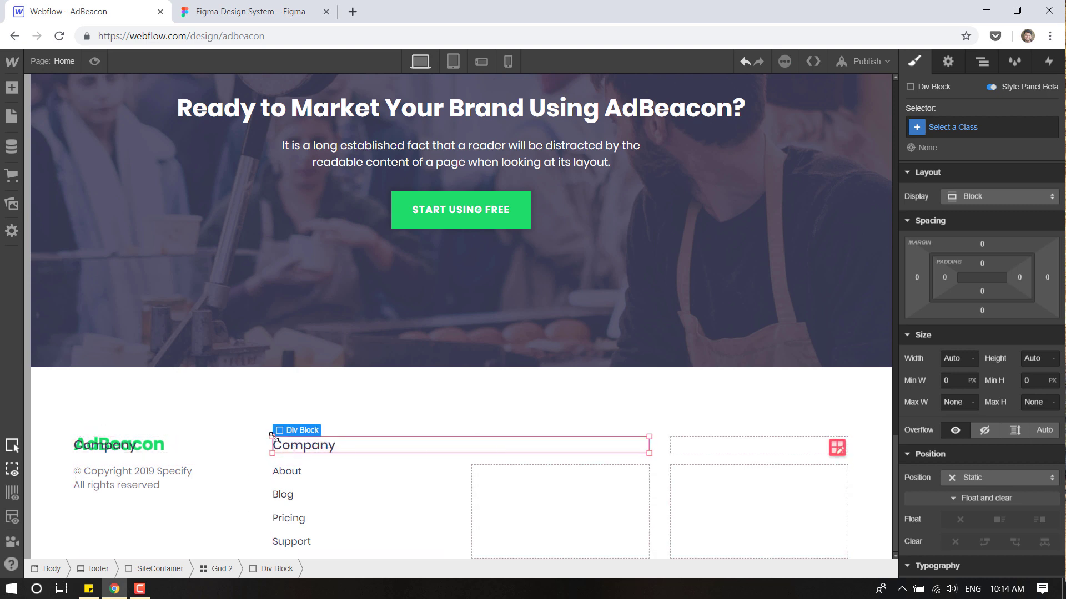
pyautogui.moveTo(272, 436); pyautogui.dragTo(501, 445)
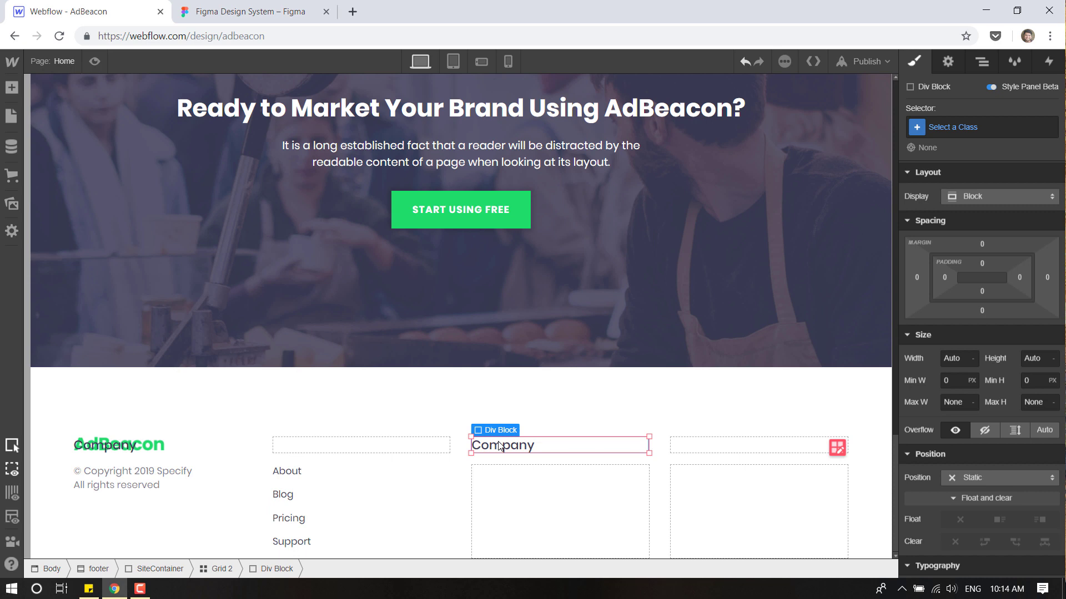
# Extend the column-three Company block back into column two, then shrink it to one column.
pyautogui.click(385, 450)
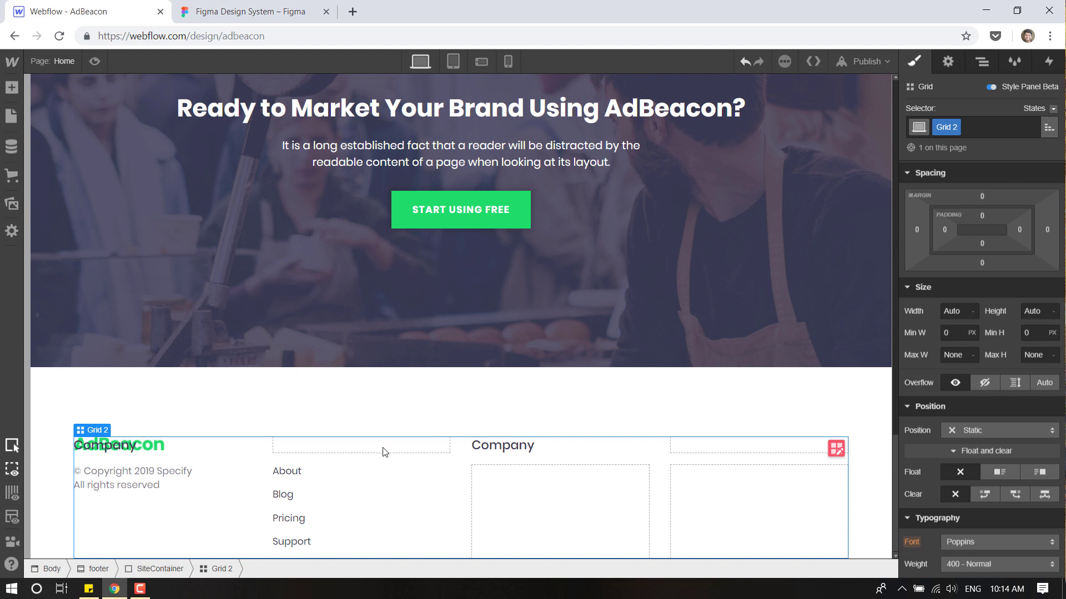
pyautogui.click(496, 453)
pyautogui.click(280, 569)
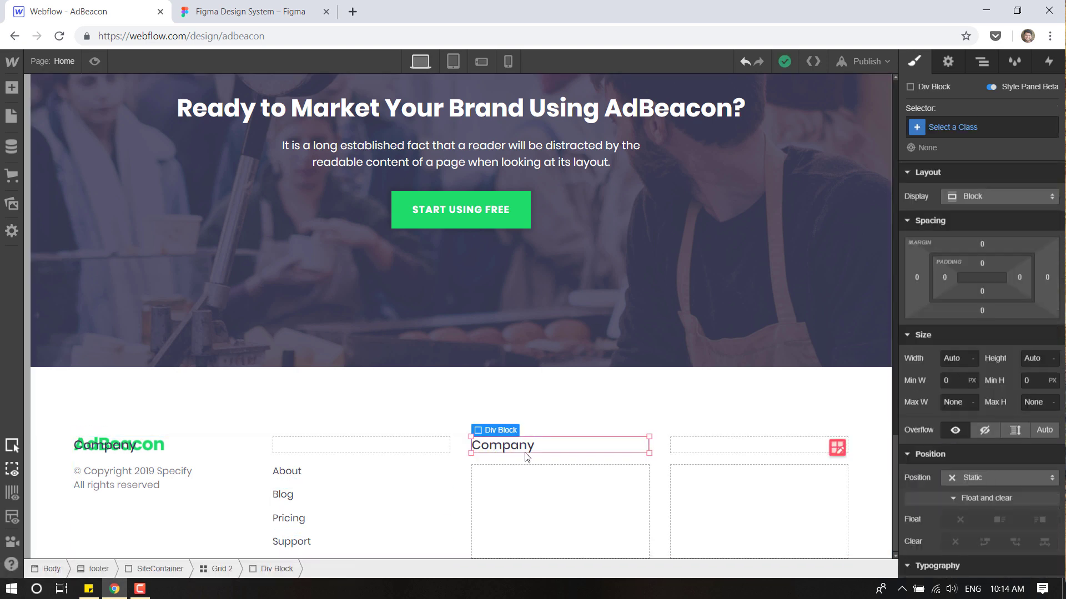
pyautogui.click(977, 62)
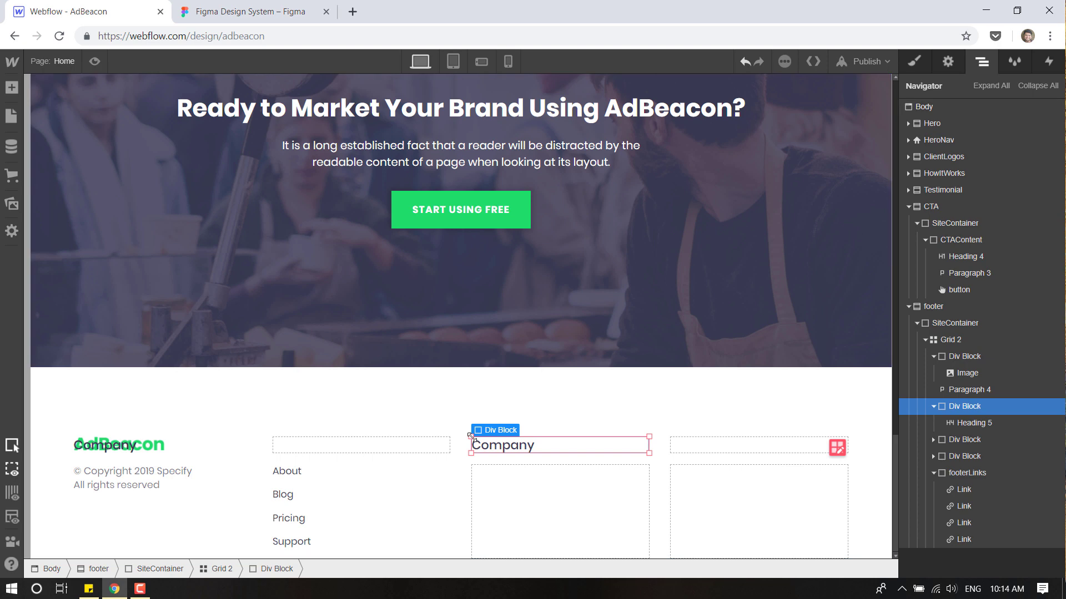
pyautogui.moveTo(477, 444); pyautogui.dragTo(279, 439)
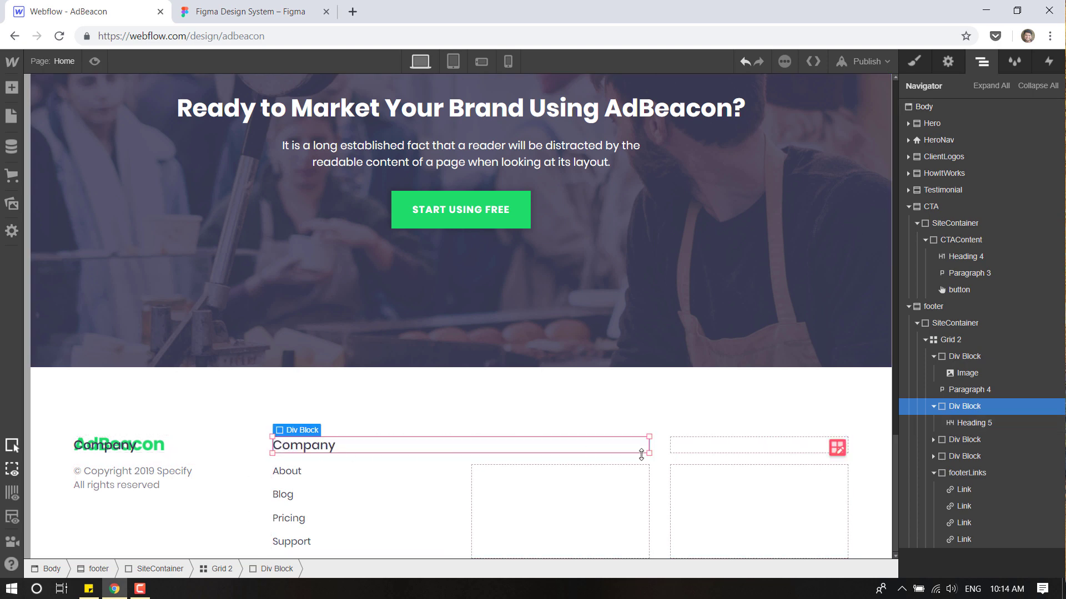
pyautogui.moveTo(647, 456); pyautogui.dragTo(371, 454)
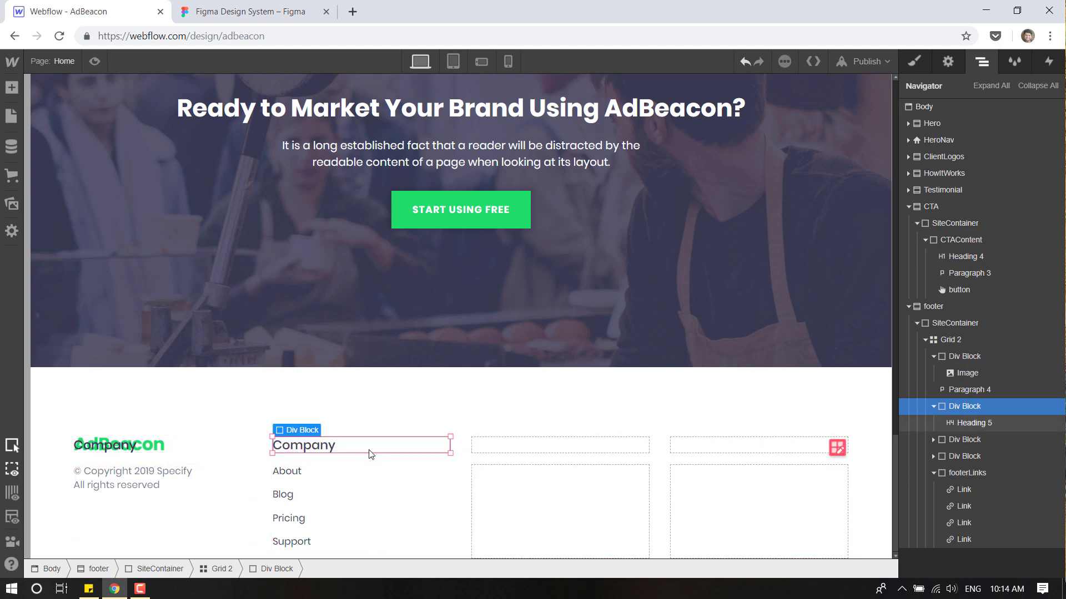
# Move the overlapping column-one Company block into the third column only.
pyautogui.click(122, 449)
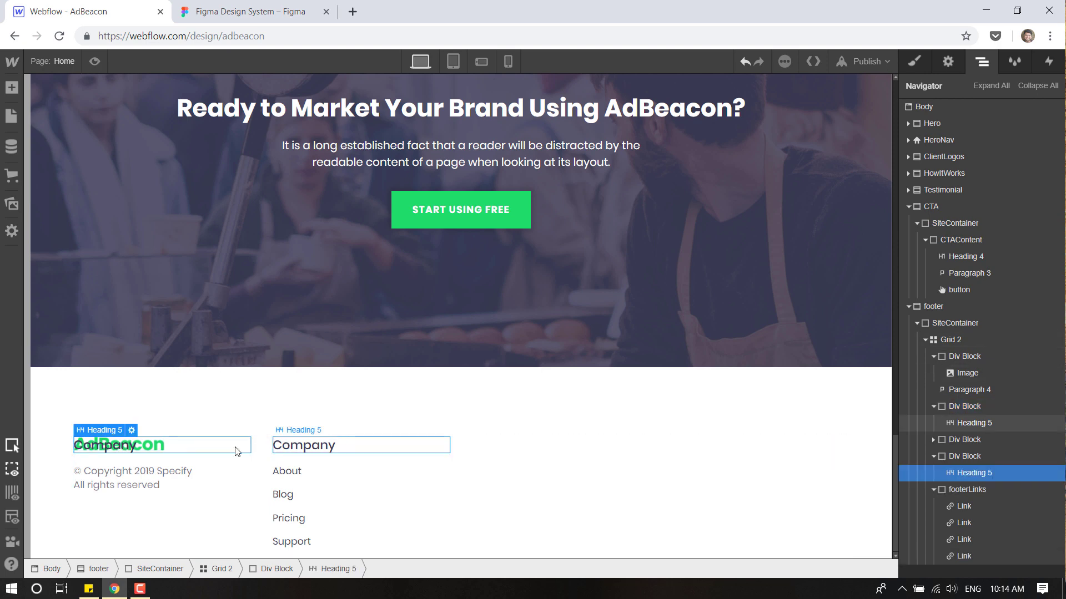
pyautogui.click(274, 572)
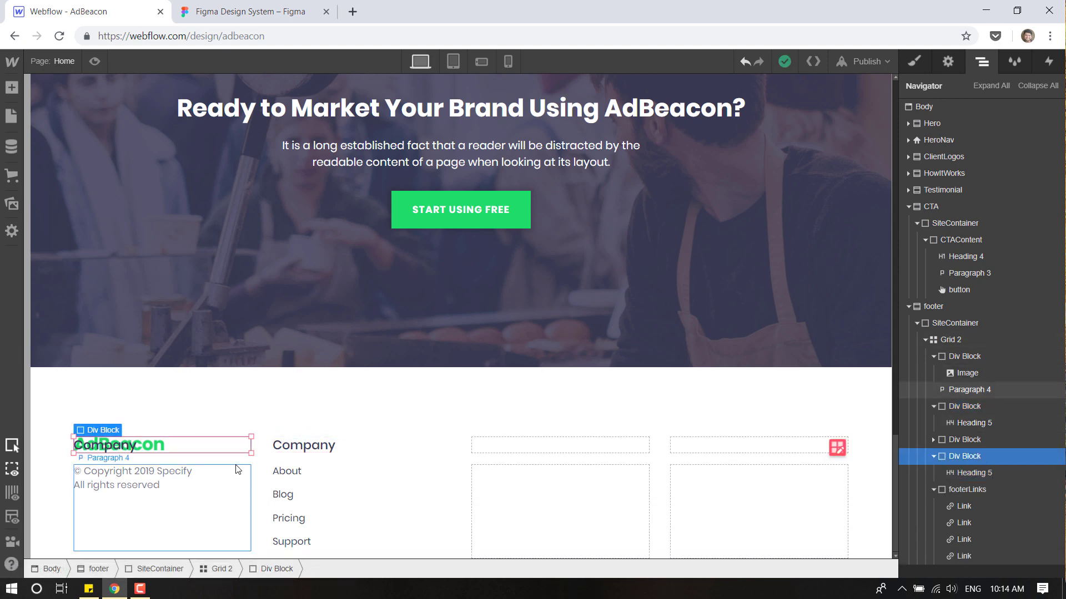
pyautogui.moveTo(301, 458); pyautogui.dragTo(542, 448)
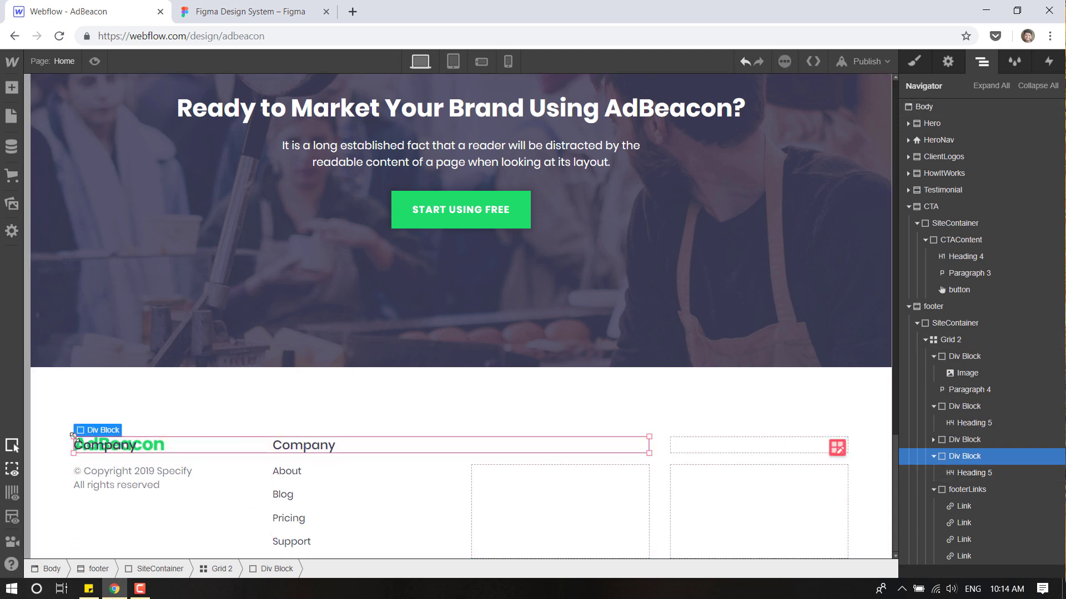
pyautogui.moveTo(71, 435); pyautogui.dragTo(541, 439)
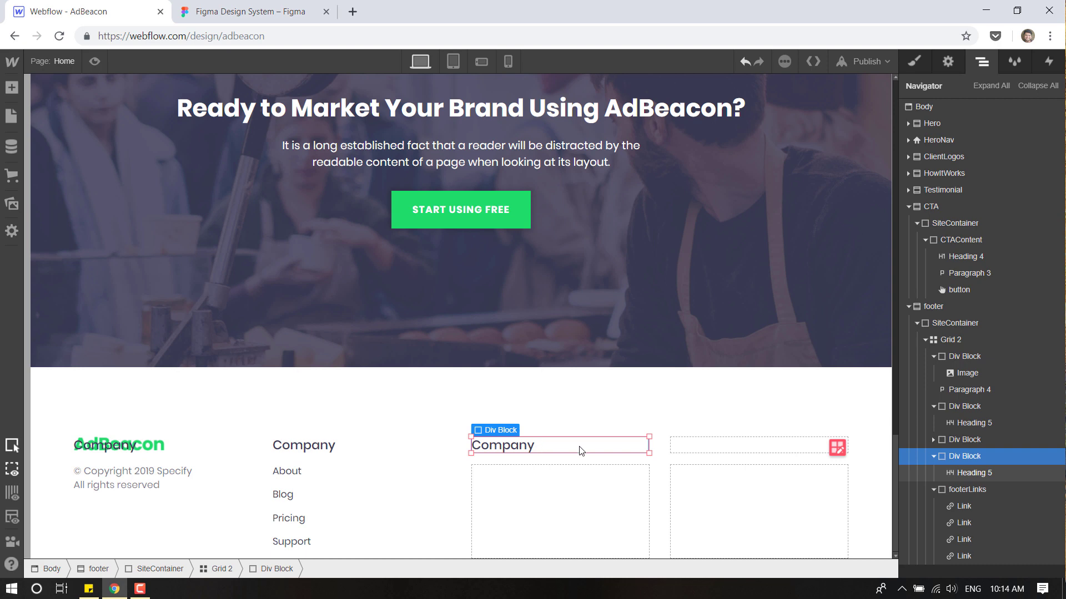
# Move the remaining Company block to the fourth column and compare with the Figma footer.
pyautogui.click(128, 447)
pyautogui.click(272, 569)
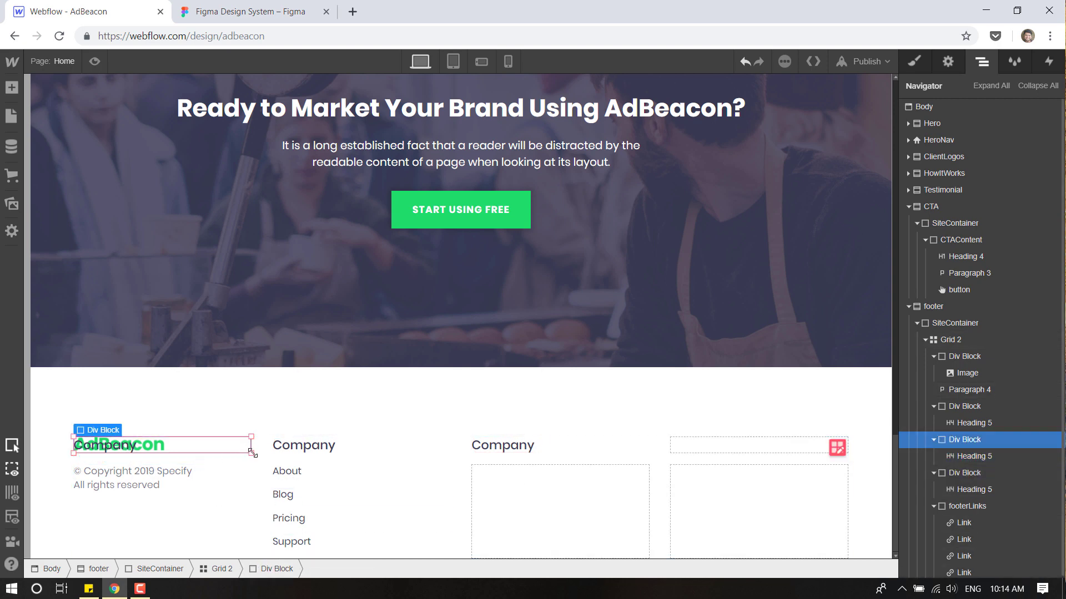
pyautogui.moveTo(252, 453); pyautogui.dragTo(848, 452)
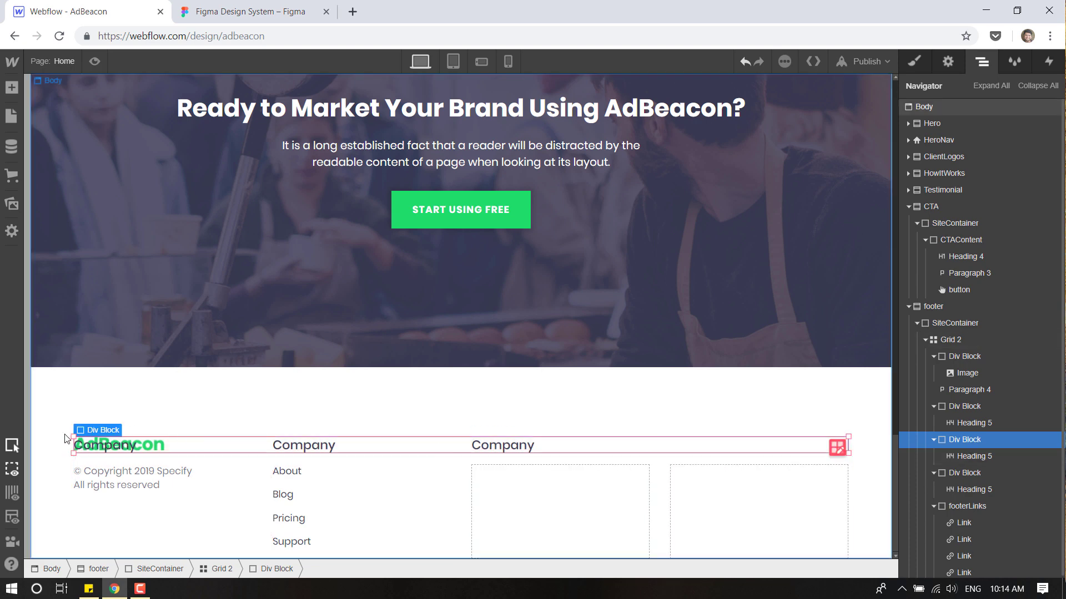
pyautogui.moveTo(65, 438); pyautogui.dragTo(681, 439)
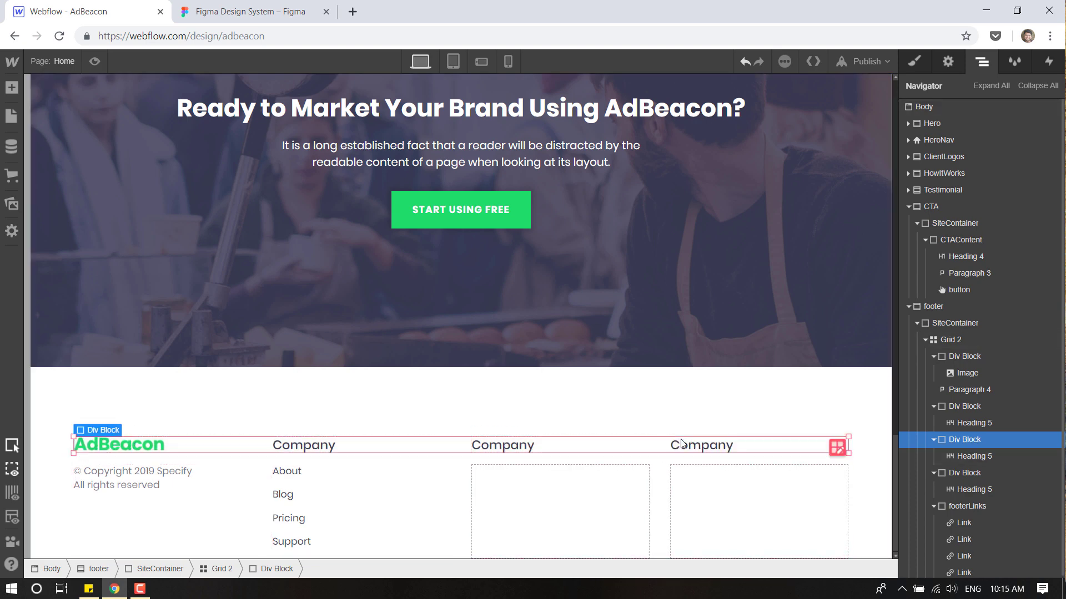
pyautogui.click(492, 448)
pyautogui.click(250, 11)
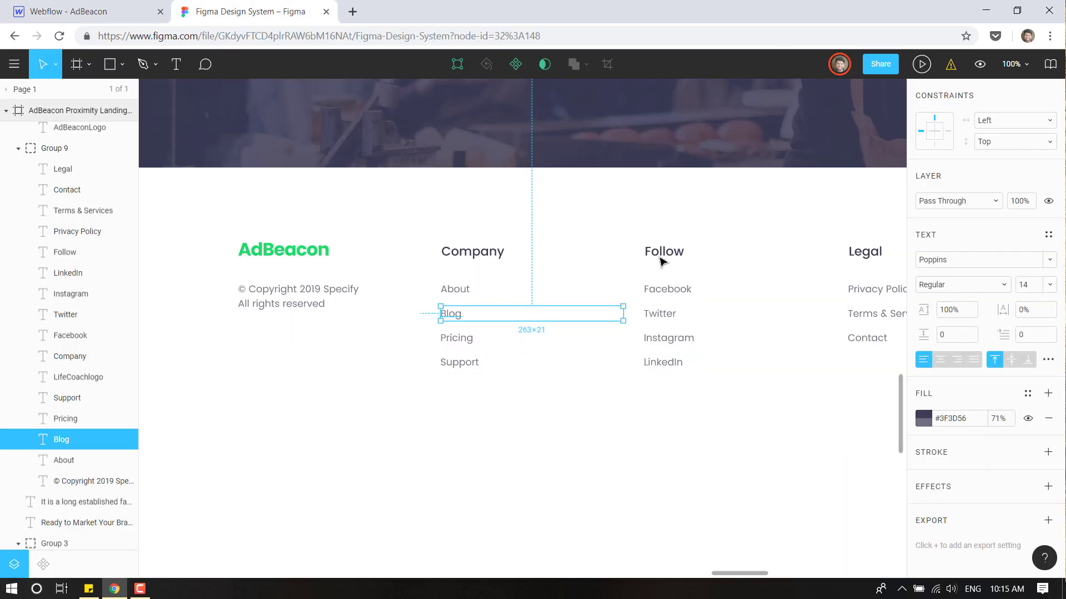
# Rename the third footer column heading to 'Follow'.
pyautogui.click(72, 11)
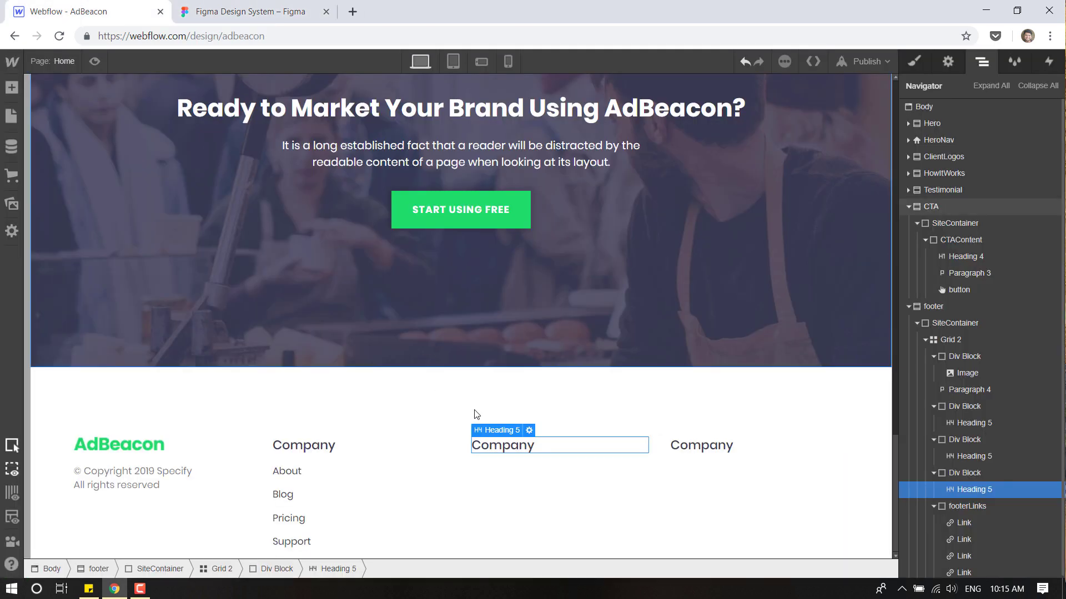
pyautogui.doubleClick(497, 449)
pyautogui.doubleClick(497, 447)
pyautogui.write('Follow')
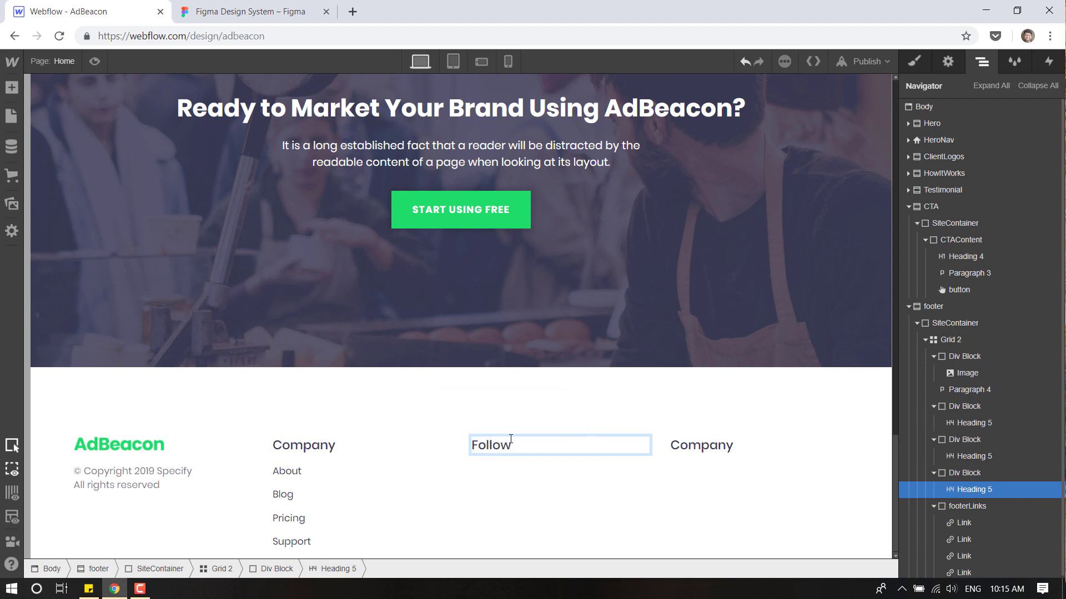
pyautogui.click(725, 478)
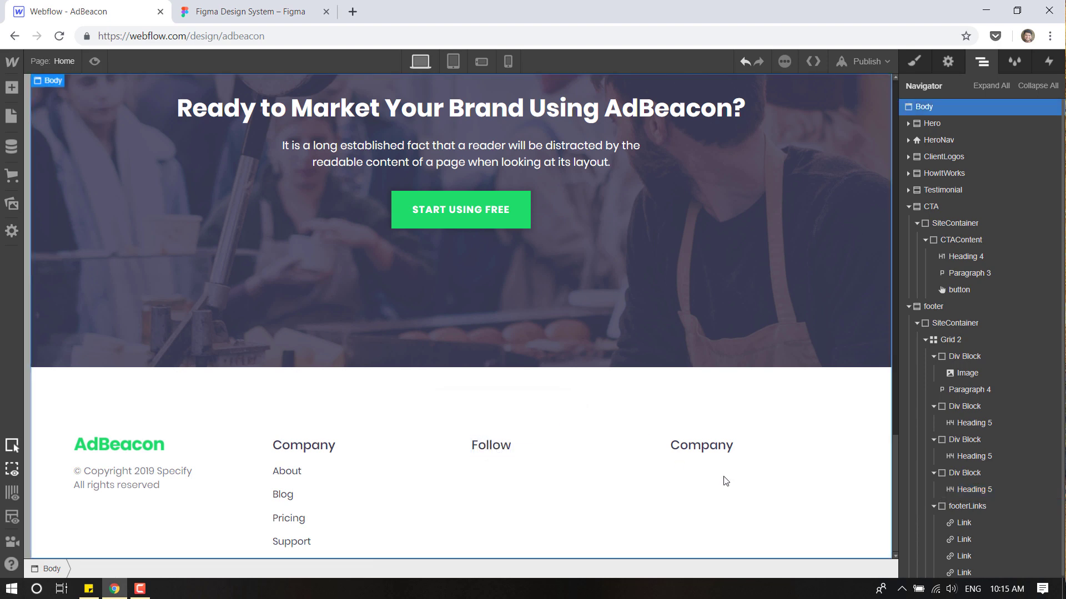
# Rename the fourth footer column heading to 'Legal' and check it against Figma.
pyautogui.doubleClick(701, 447)
pyautogui.doubleClick(702, 448)
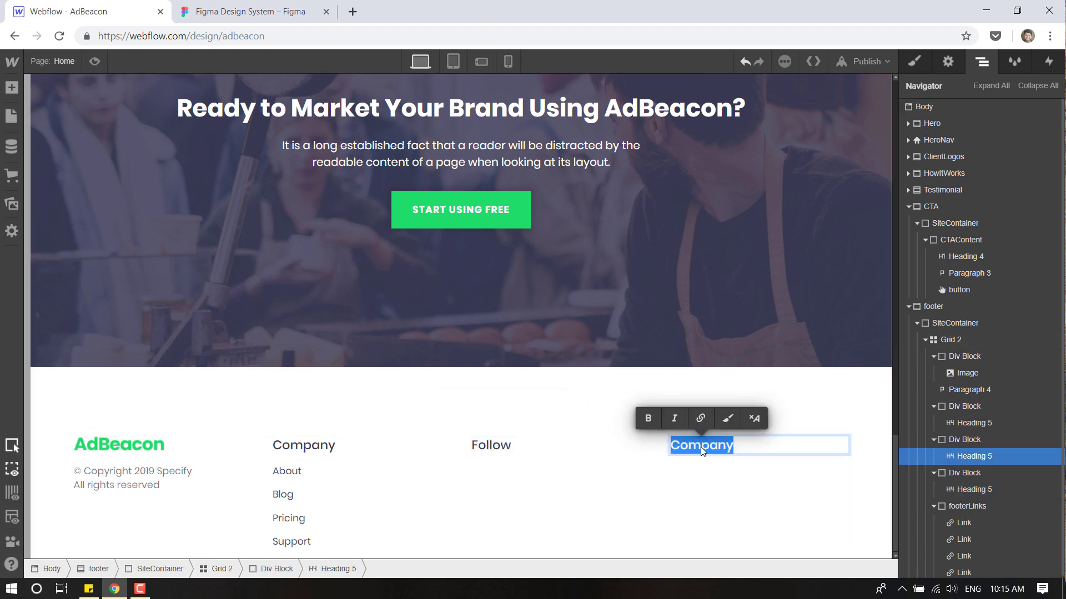
pyautogui.write('Legal')
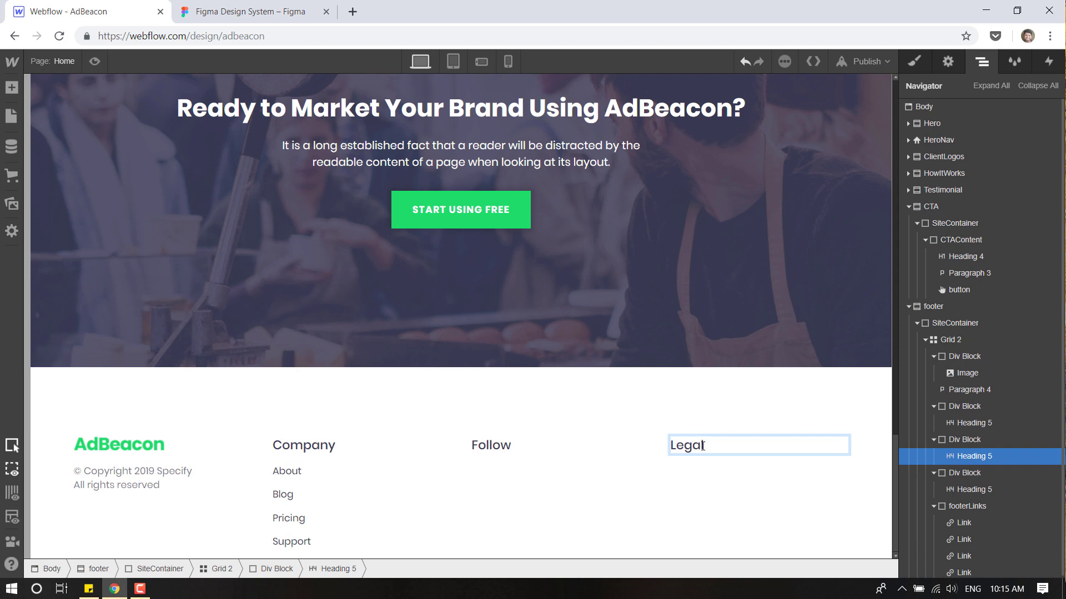
pyautogui.click(633, 414)
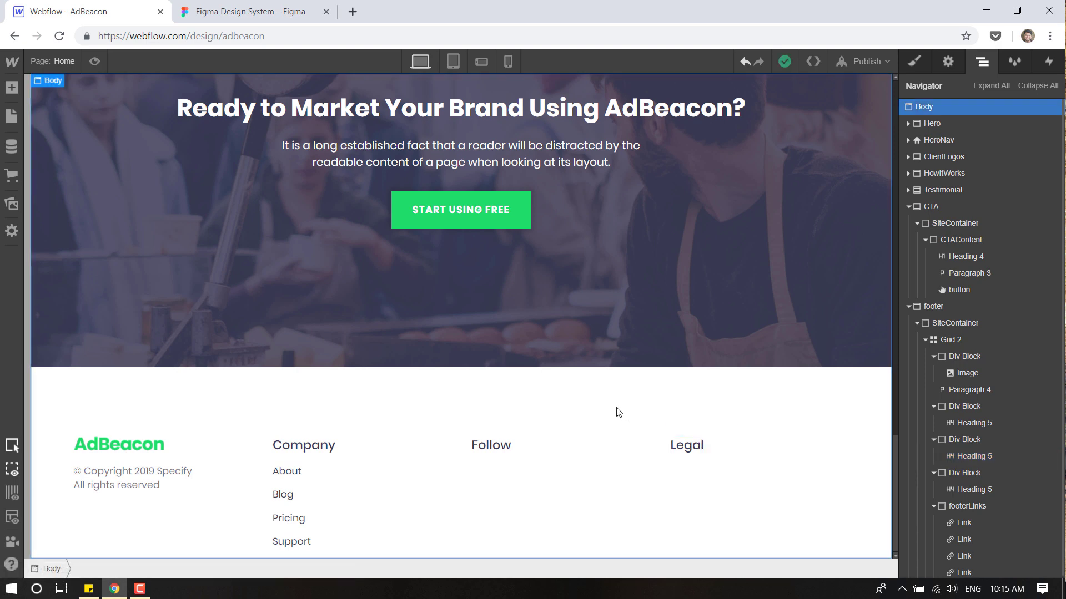
pyautogui.click(288, 12)
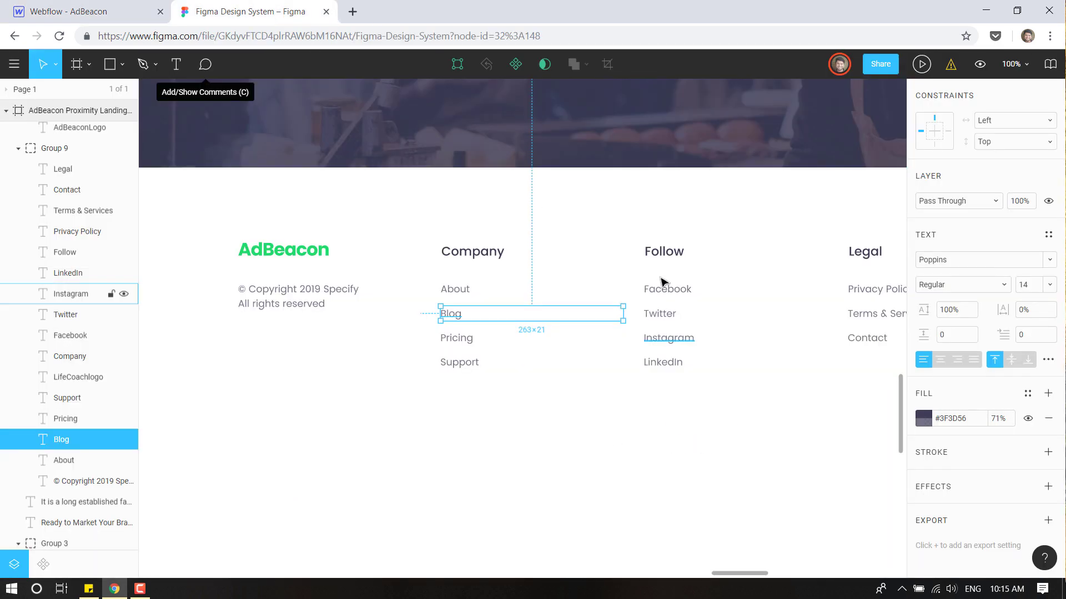
pyautogui.click(606, 438)
pyautogui.click(80, 7)
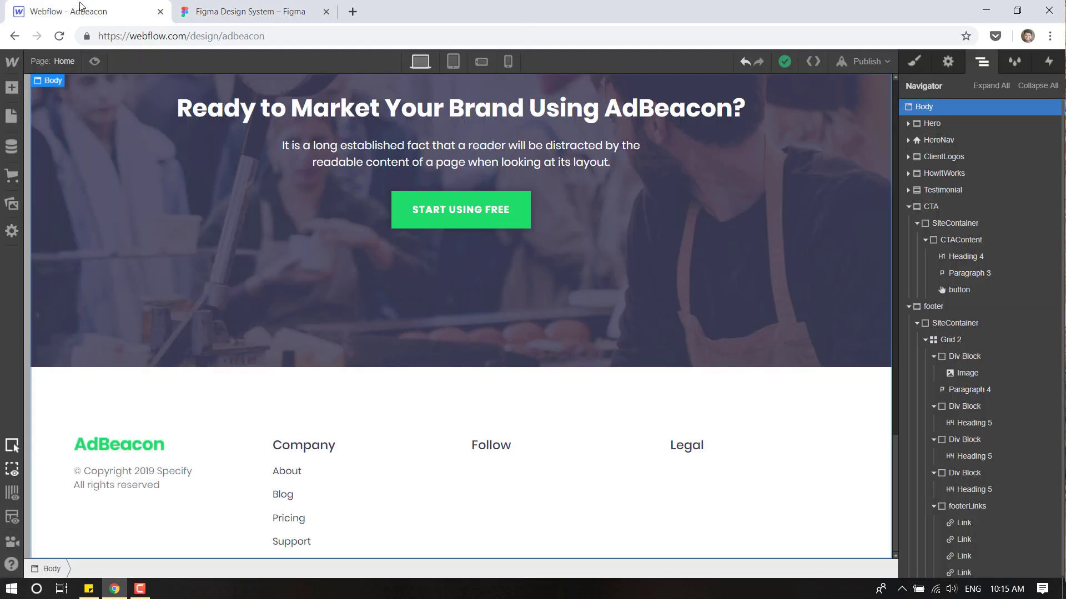
# Duplicate the About link, then undo the duplication.
pyautogui.click(288, 471)
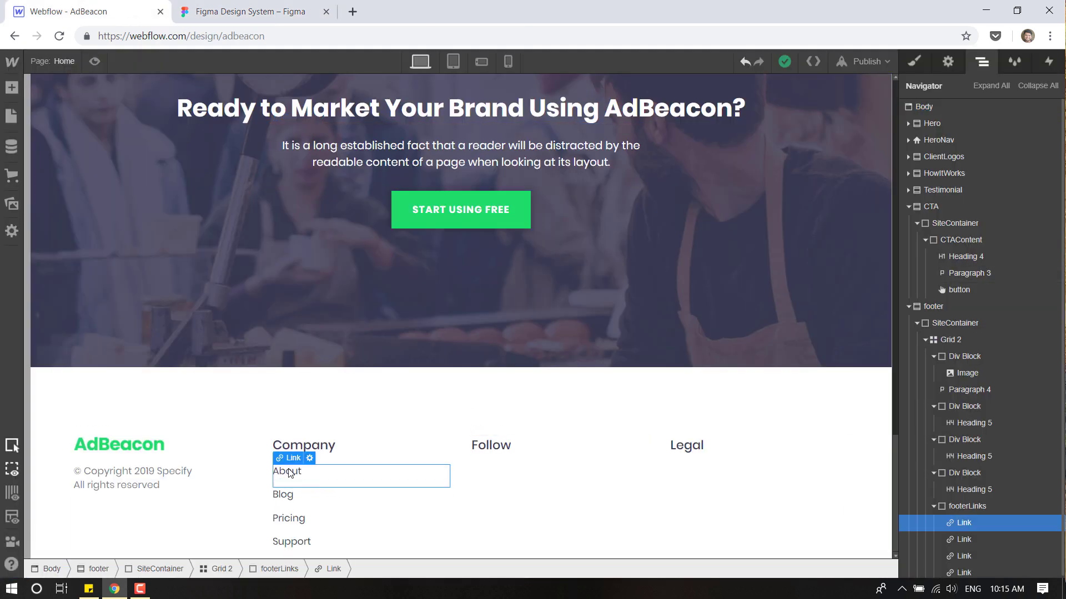
pyautogui.hotkey('ctrl', 'c')
pyautogui.hotkey('ctrl', 'v')
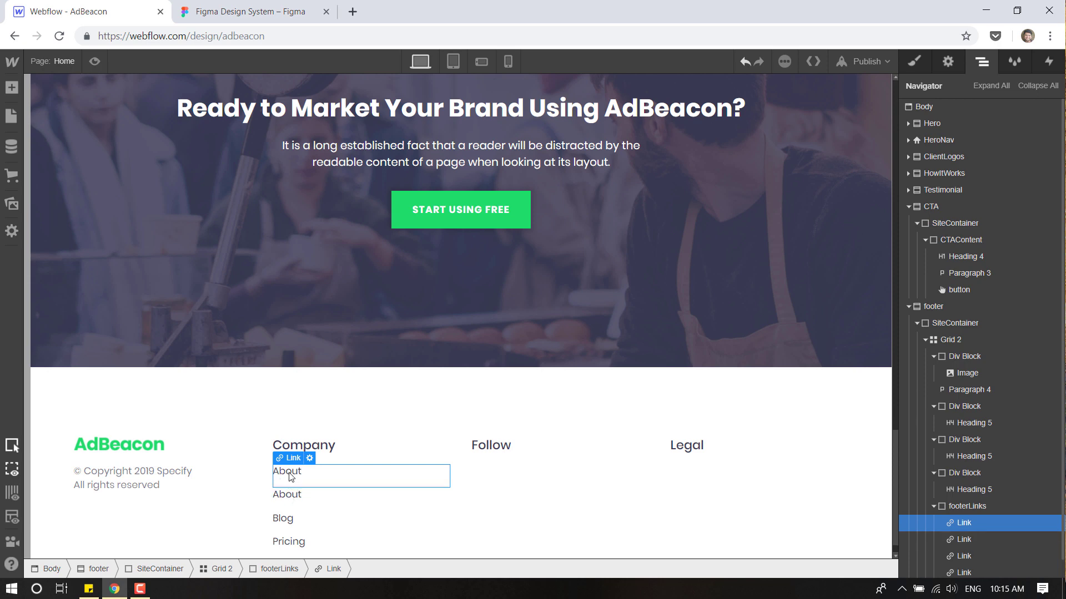
pyautogui.hotkey('ctrl', 'z')
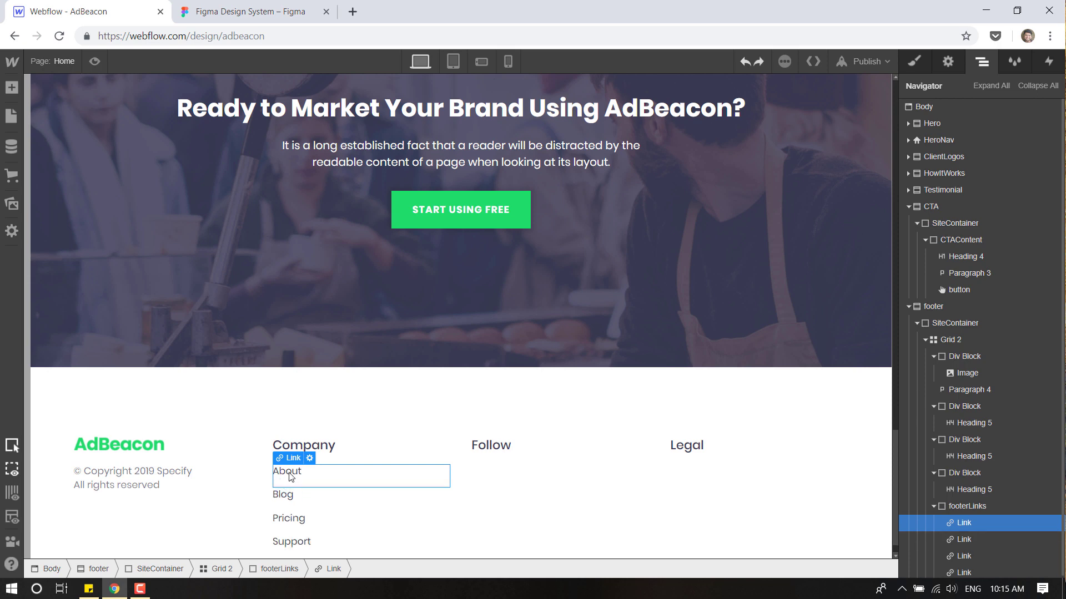
# Copy the footer link list and place it under the Follow heading.
pyautogui.click(279, 569)
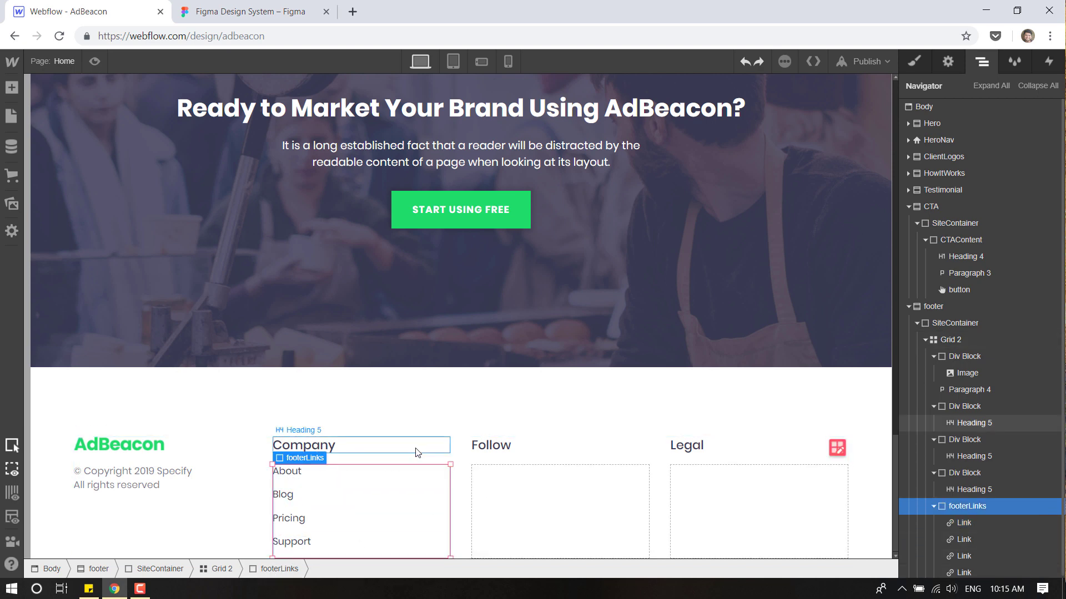
pyautogui.moveTo(417, 453); pyautogui.dragTo(98, 439)
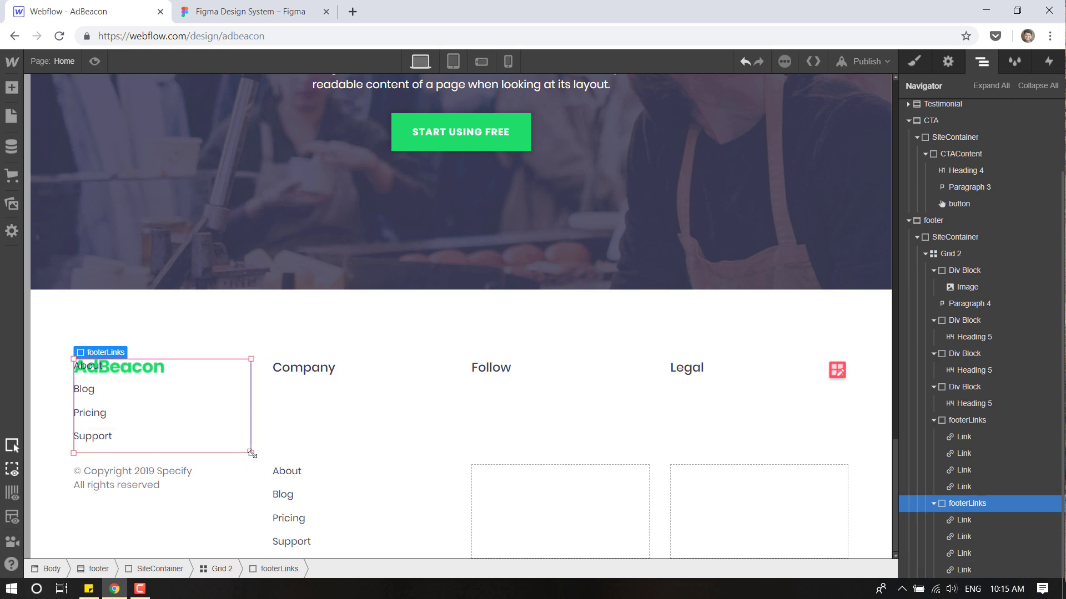
pyautogui.moveTo(252, 453); pyautogui.dragTo(575, 504)
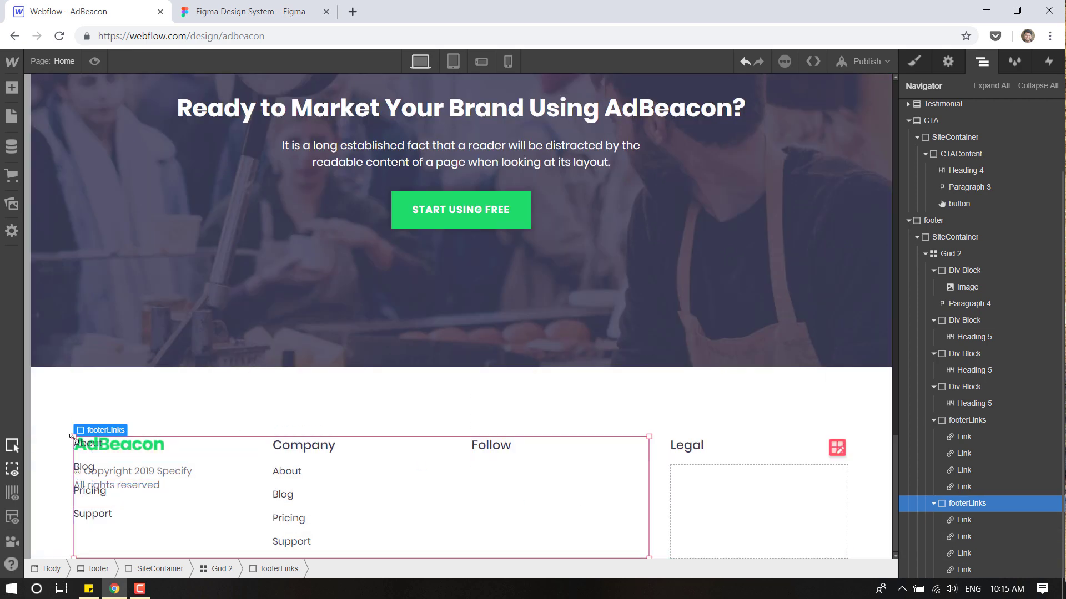
pyautogui.moveTo(242, 435); pyautogui.dragTo(505, 497)
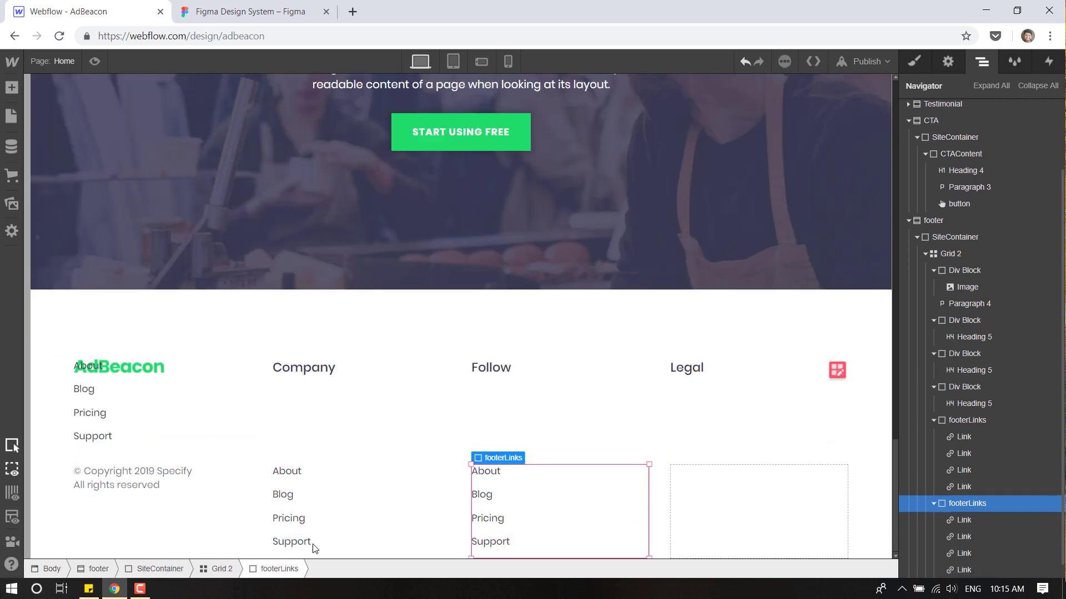
# Move the first-column link list into the grid cell under Legal.
pyautogui.click(87, 417)
pyautogui.click(279, 569)
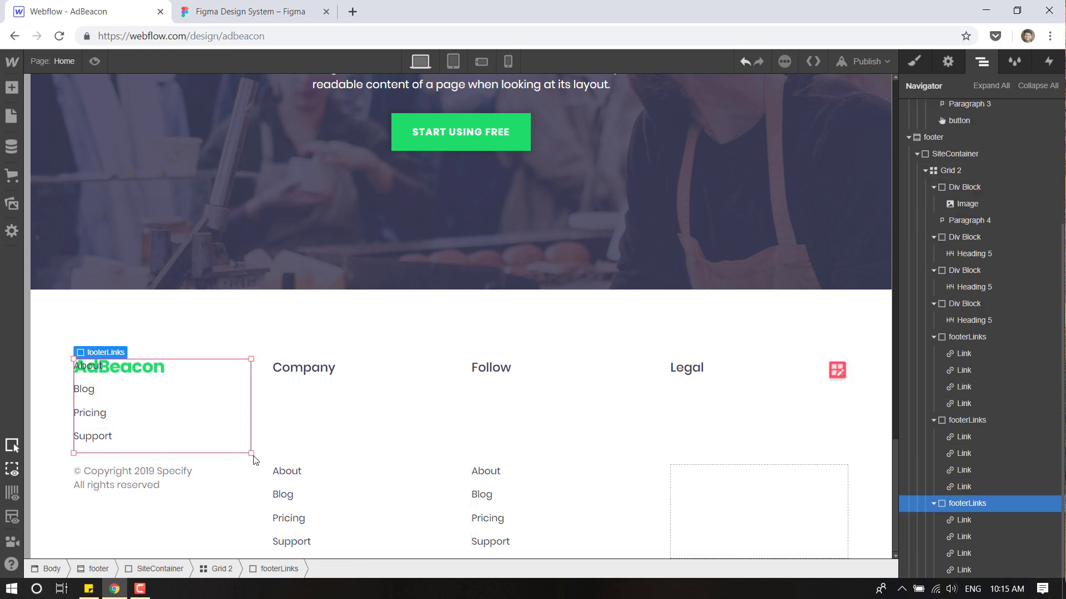
pyautogui.moveTo(253, 459); pyautogui.dragTo(758, 530)
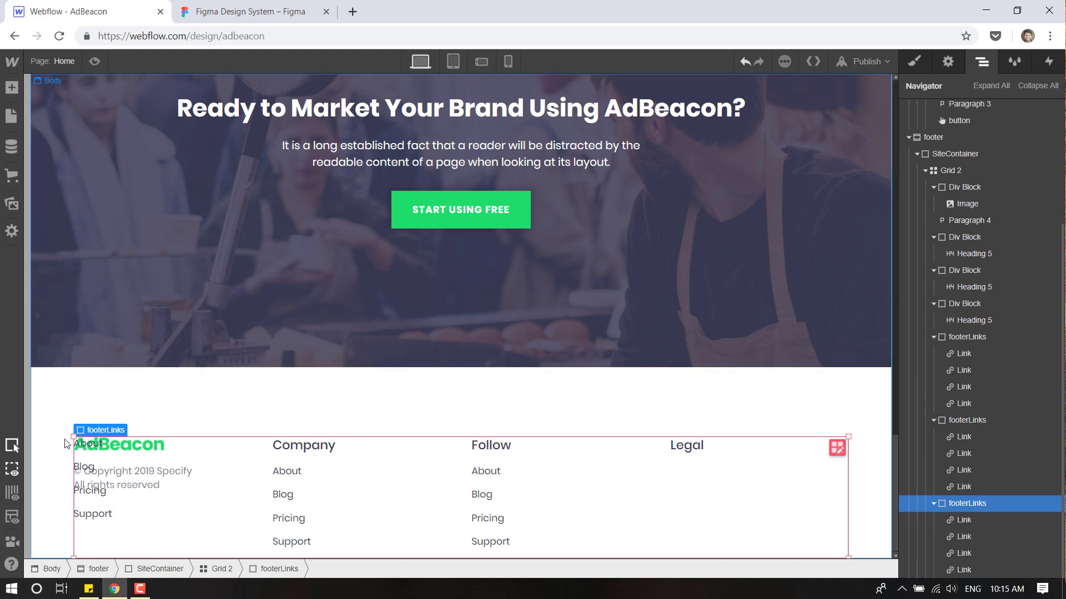
pyautogui.moveTo(73, 438); pyautogui.dragTo(745, 485)
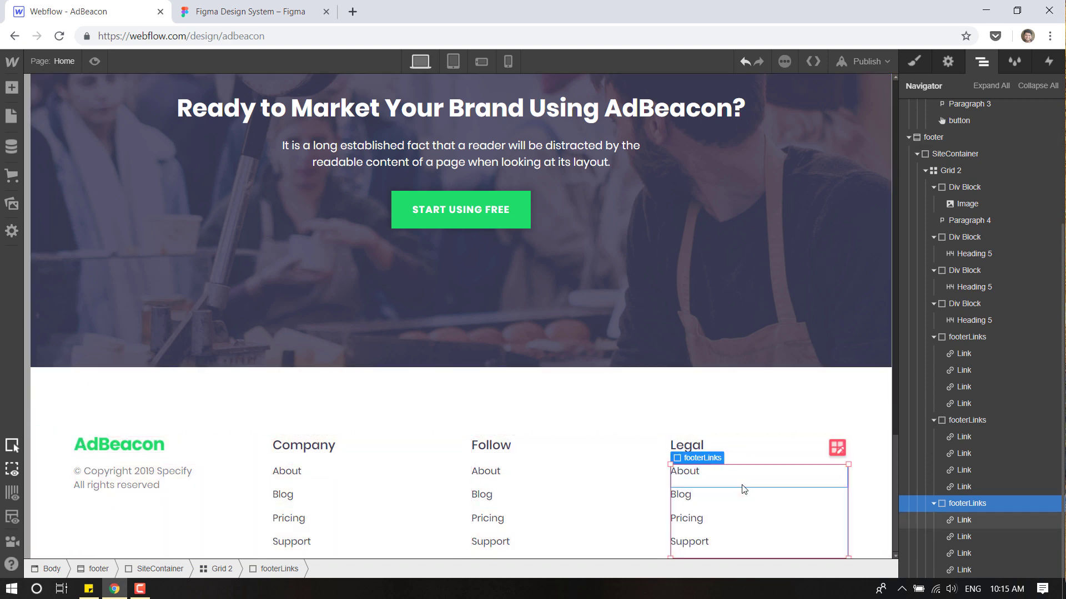
pyautogui.click(655, 401)
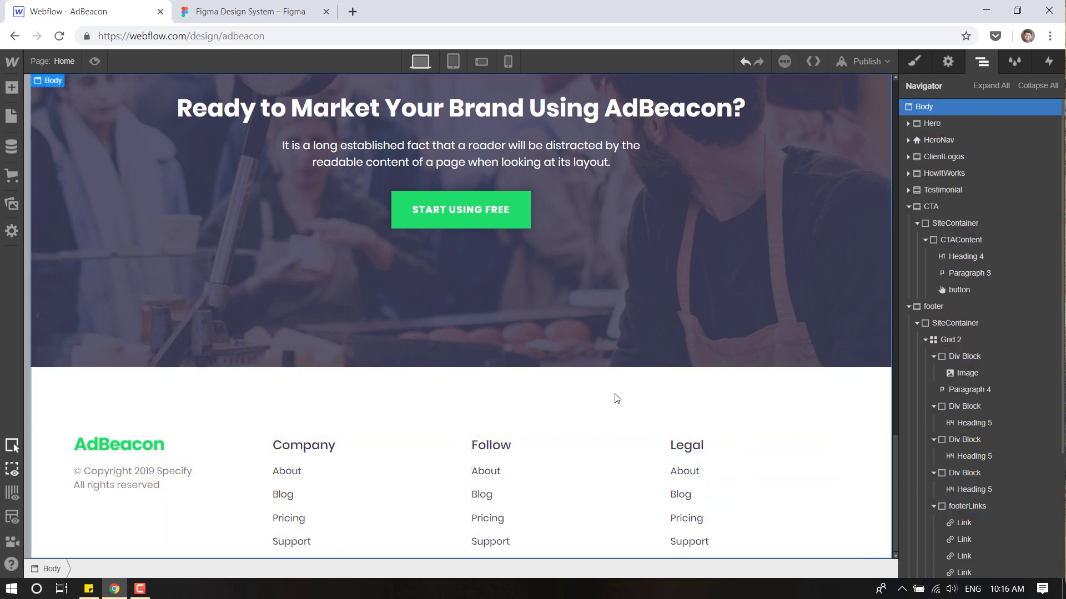
# Rename the Follow column's first two links to Facebook and Twitter.
pyautogui.click(288, 6)
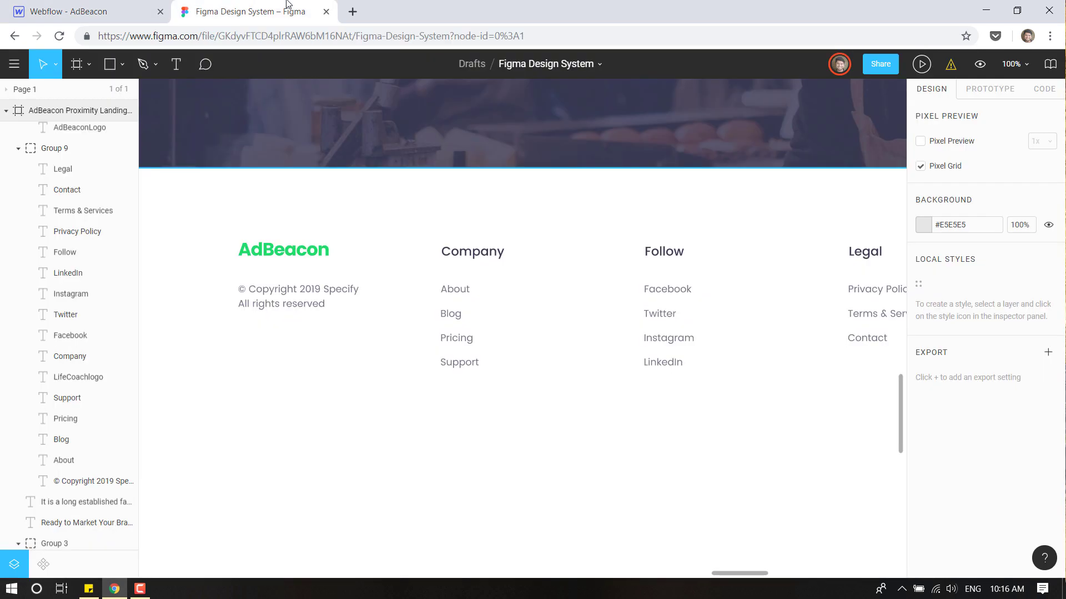
pyautogui.click(131, 6)
pyautogui.doubleClick(489, 476)
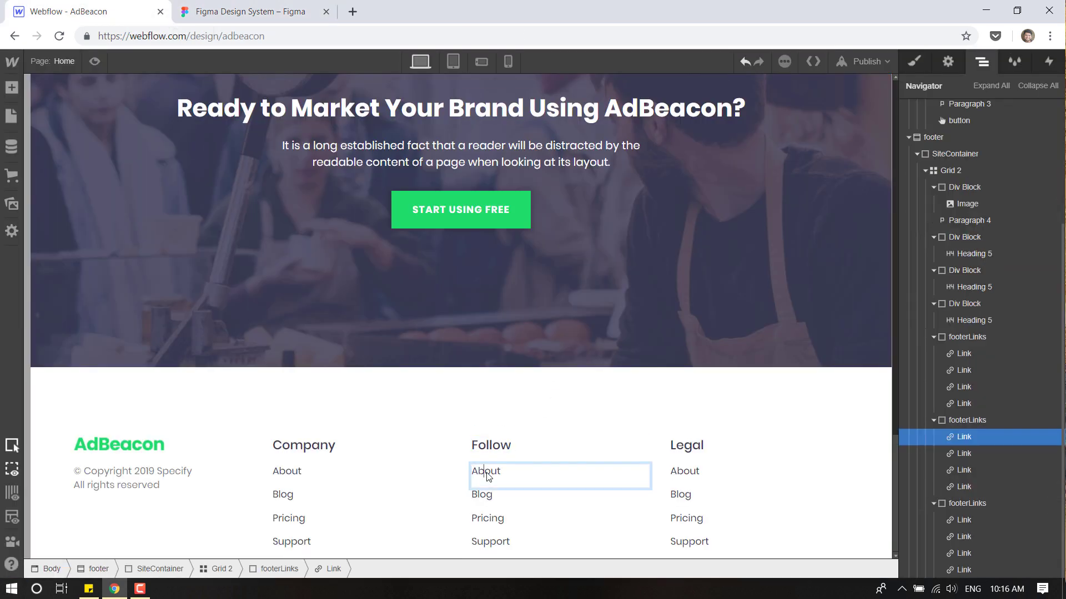
pyautogui.doubleClick(489, 476)
pyautogui.write('Facebook')
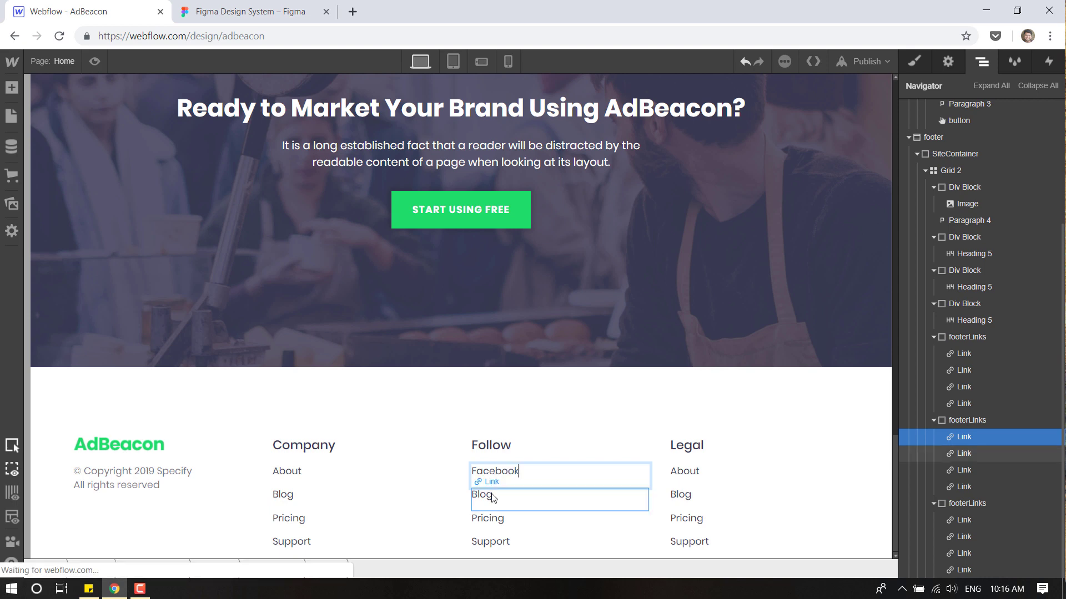
pyautogui.doubleClick(487, 495)
pyautogui.doubleClick(489, 498)
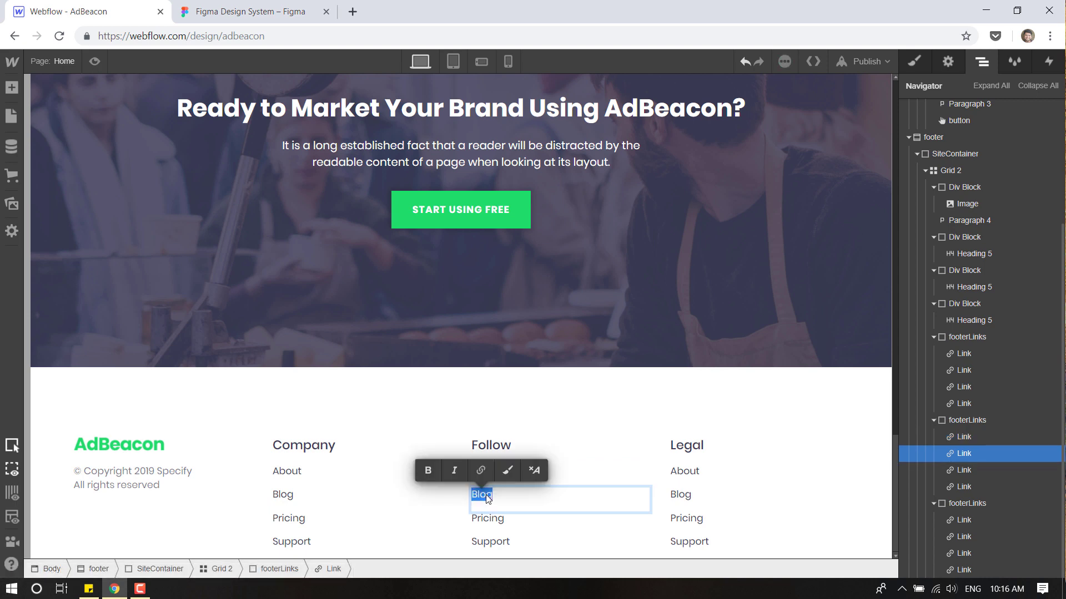
pyautogui.write('TY')
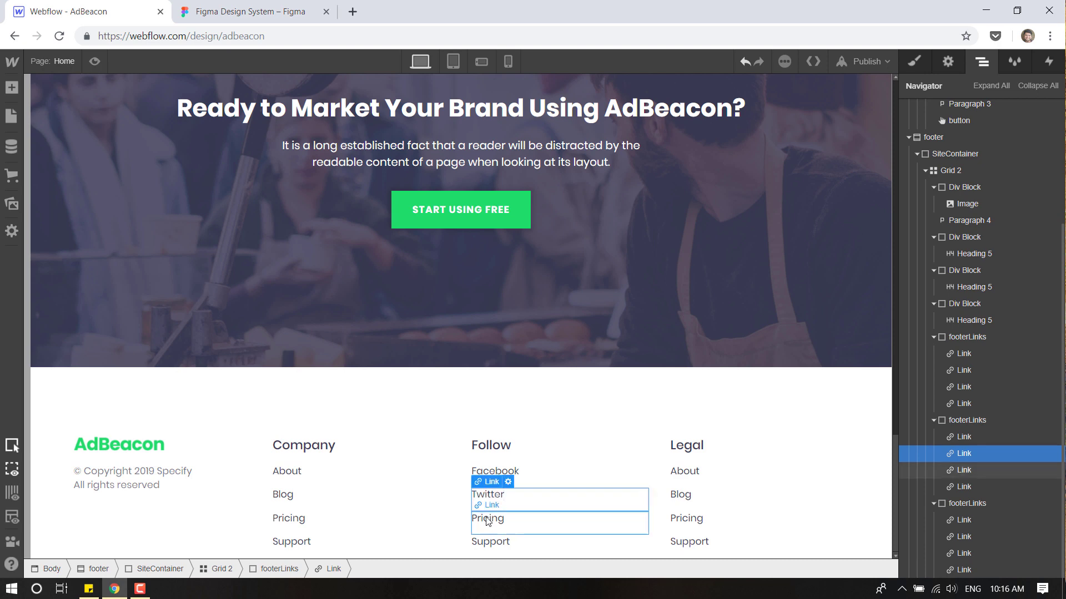
# Rename the third and fourth Follow links to Instagram and LinkedIn.
pyautogui.click(486, 521)
pyautogui.doubleClick(486, 522)
pyautogui.doubleClick(486, 522)
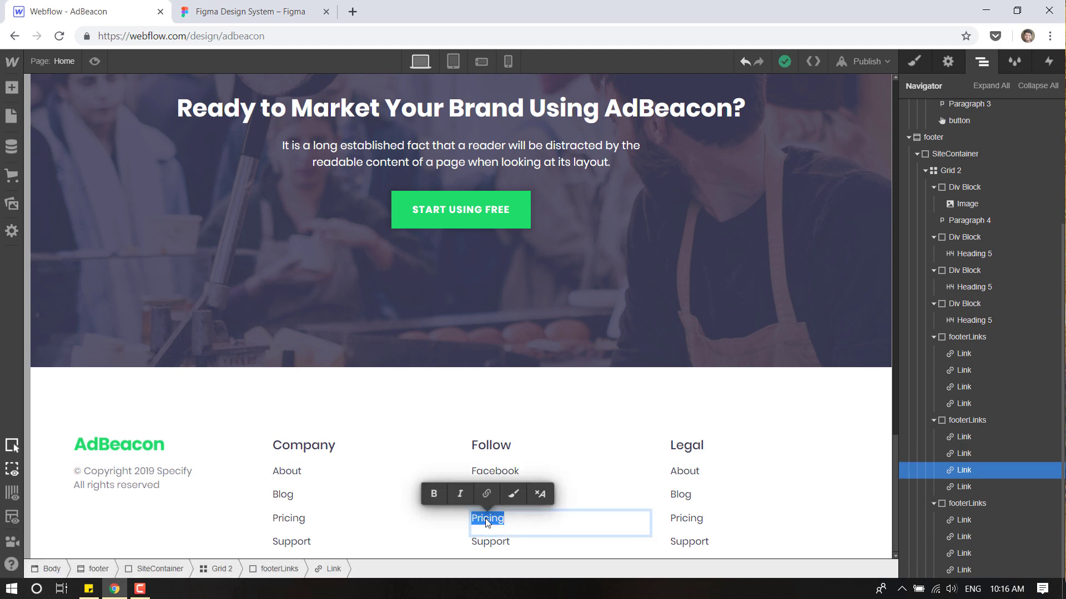
pyautogui.write('Instagram')
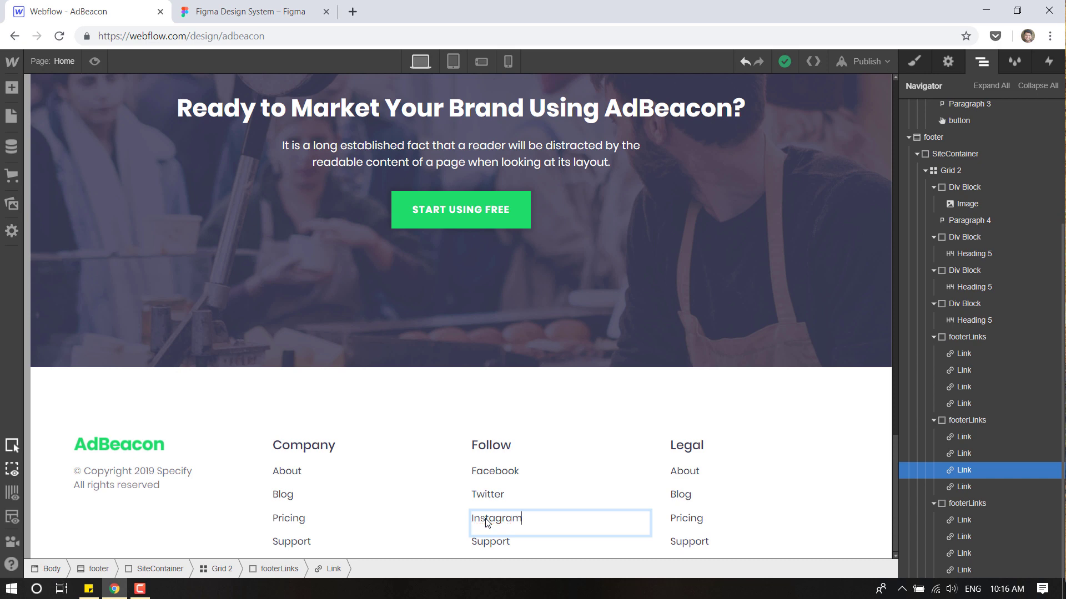
pyautogui.click(487, 546)
pyautogui.doubleClick(490, 544)
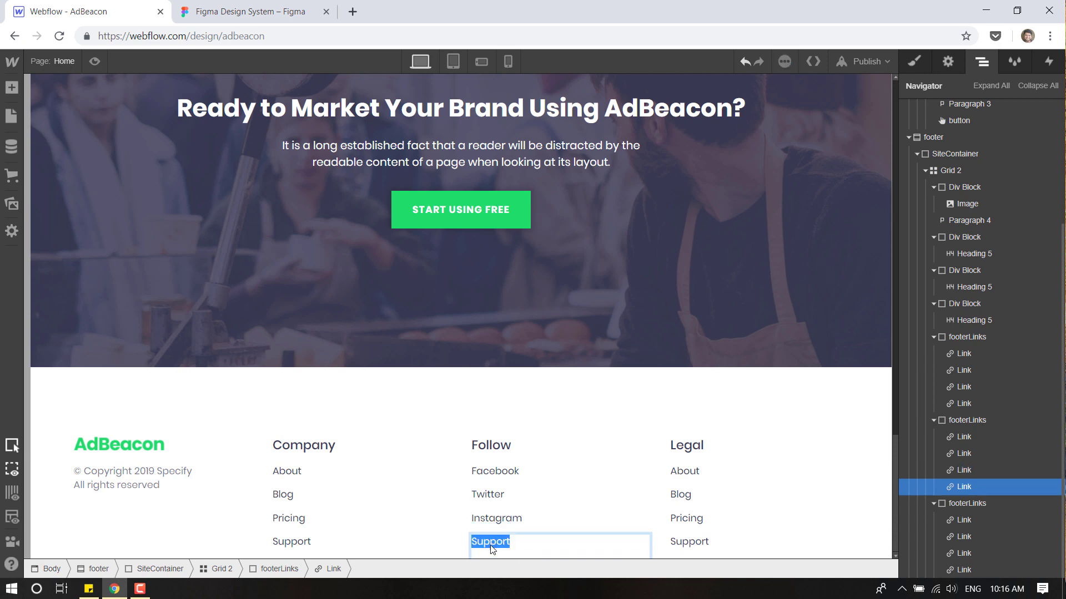
pyautogui.write('LinkedIn')
pyautogui.click(588, 436)
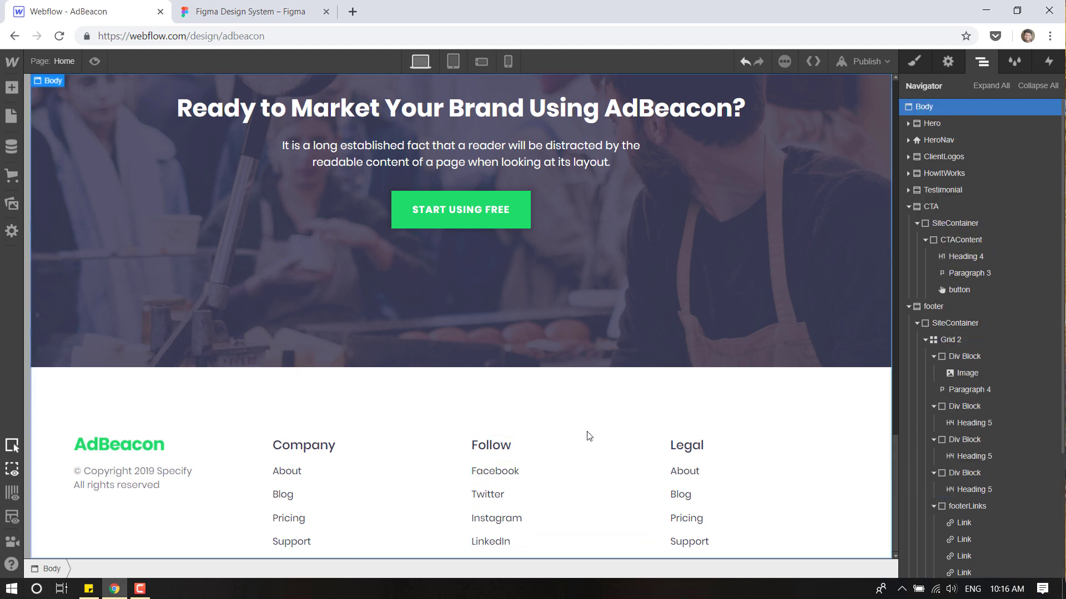
pyautogui.click(688, 472)
# Copy the Privacy Policy label from the Figma footer's Legal column.
pyautogui.click(249, 11)
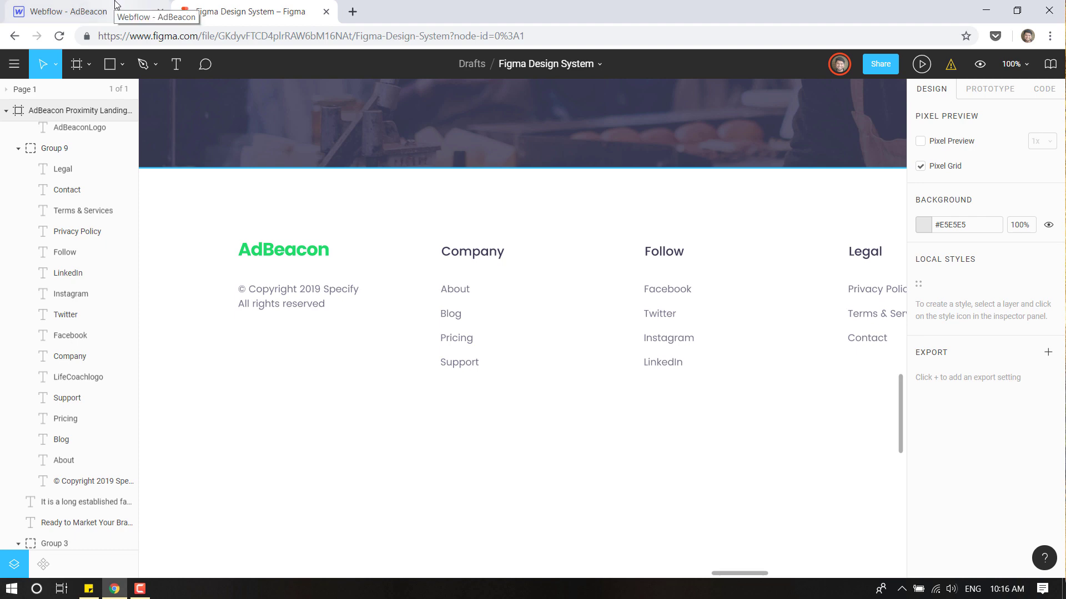
pyautogui.moveTo(628, 429); pyautogui.dragTo(394, 429)
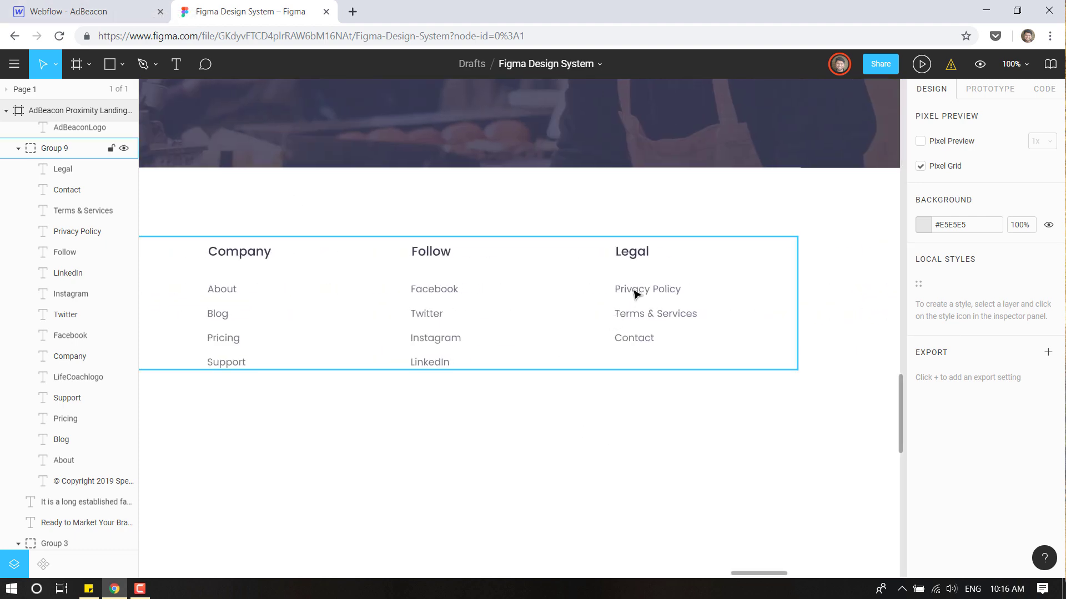
pyautogui.click(638, 289)
pyautogui.doubleClick(635, 290)
pyautogui.hotkey('ctrl', 'c')
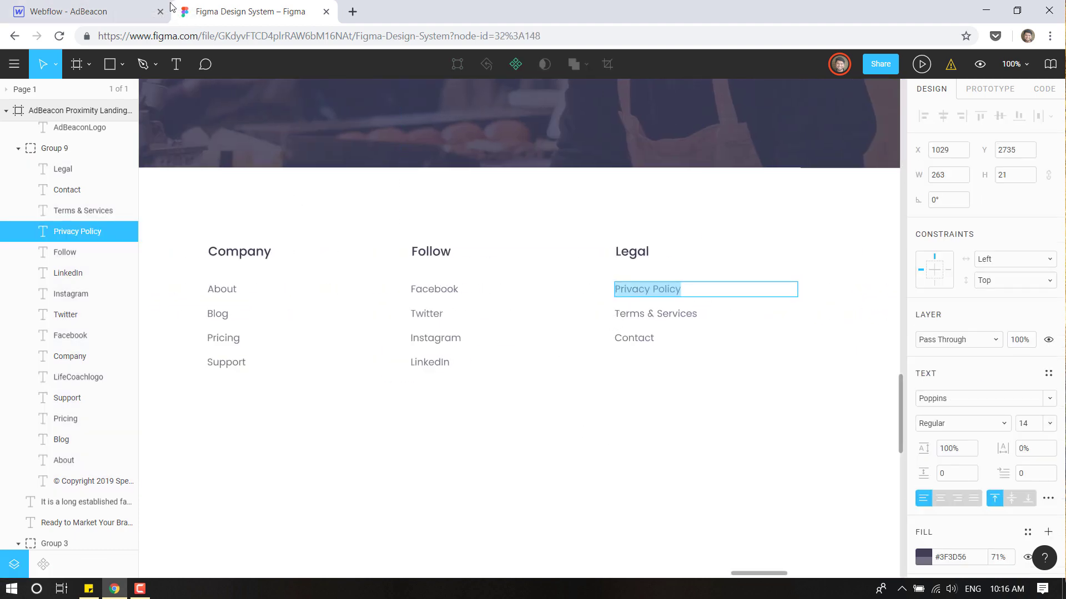
# Replace the Legal column's About link text with Privacy Policy.
pyautogui.click(146, 11)
pyautogui.doubleClick(688, 475)
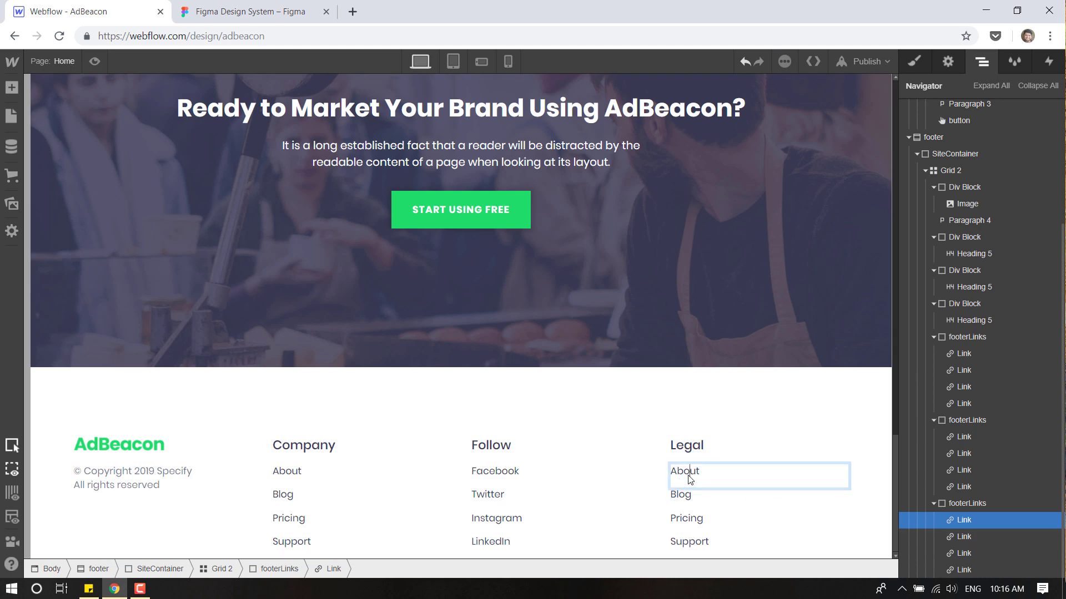
pyautogui.doubleClick(689, 475)
pyautogui.hotkey('ctrl', 'v')
pyautogui.press('Escape')
# Copy the Terms & Services label from the Figma design.
pyautogui.click(244, 11)
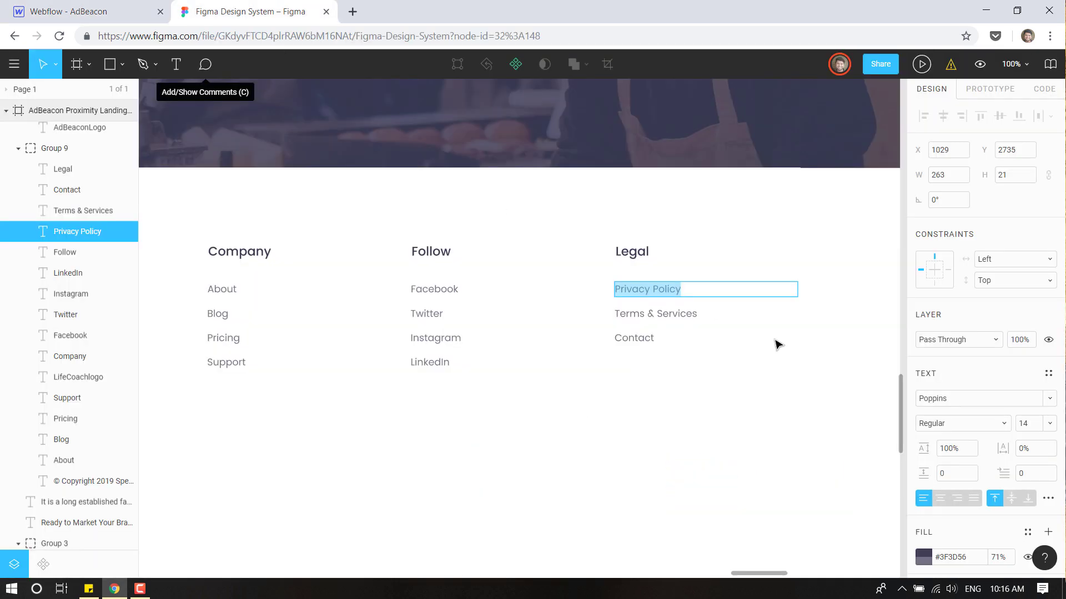
pyautogui.click(661, 314)
pyautogui.doubleClick(661, 317)
pyautogui.hotkey('ctrl', 'c')
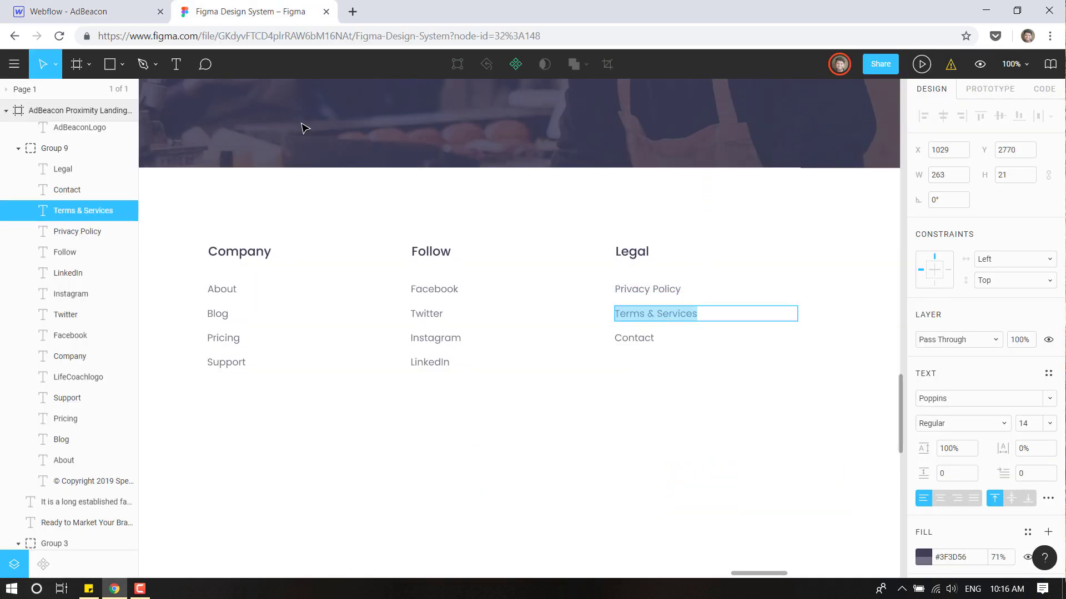
# Replace the Legal column's Blog link text with Terms & Services.
pyautogui.click(88, 11)
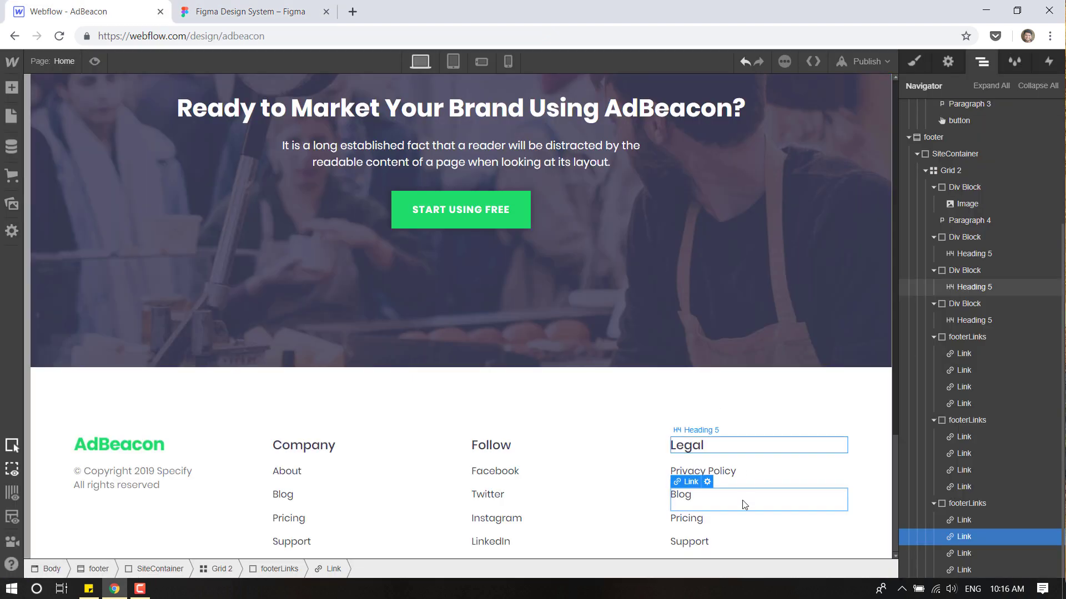
pyautogui.doubleClick(683, 497)
pyautogui.hotkey('ctrl', 'v')
pyautogui.press('Escape')
pyautogui.click(705, 542)
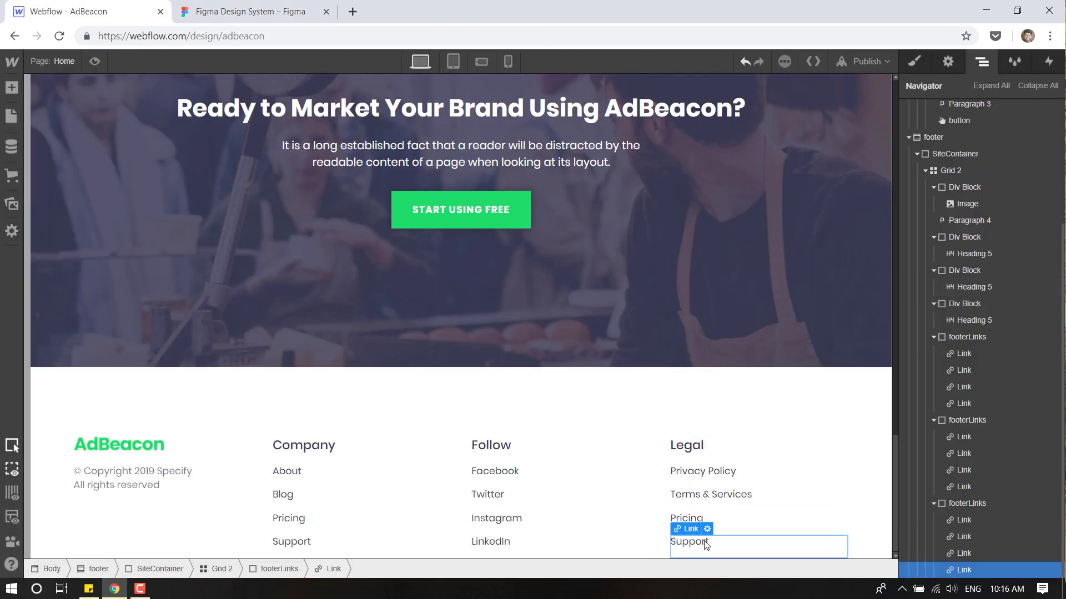
# Copy Contact from Figma and paste it over the Legal Pricing link.
pyautogui.click(249, 11)
pyautogui.press('Escape')
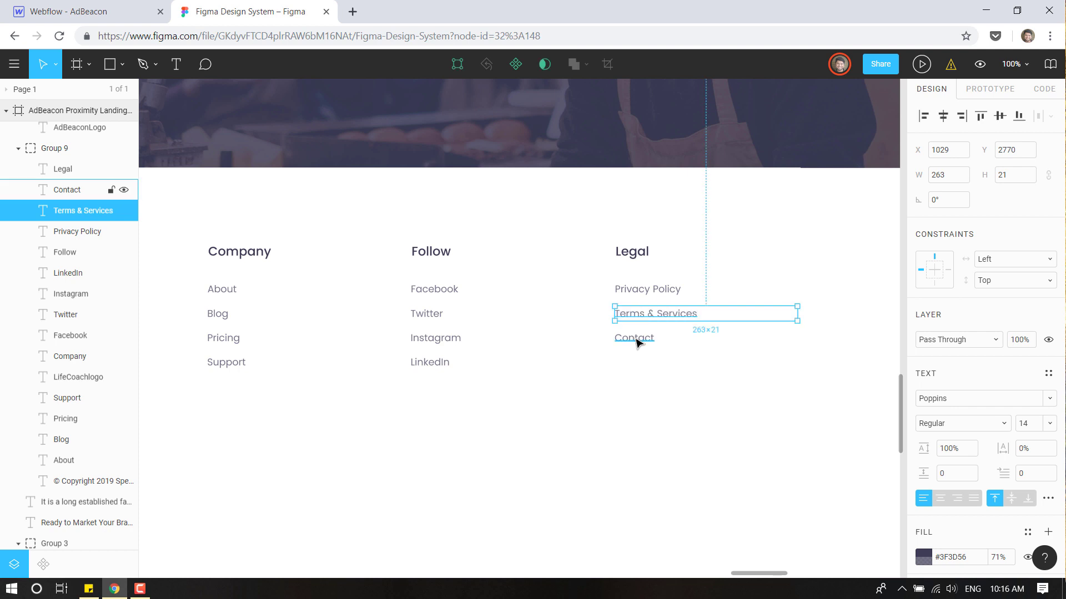
pyautogui.doubleClick(638, 342)
pyautogui.hotkey('ctrl', 'c')
pyautogui.click(61, 11)
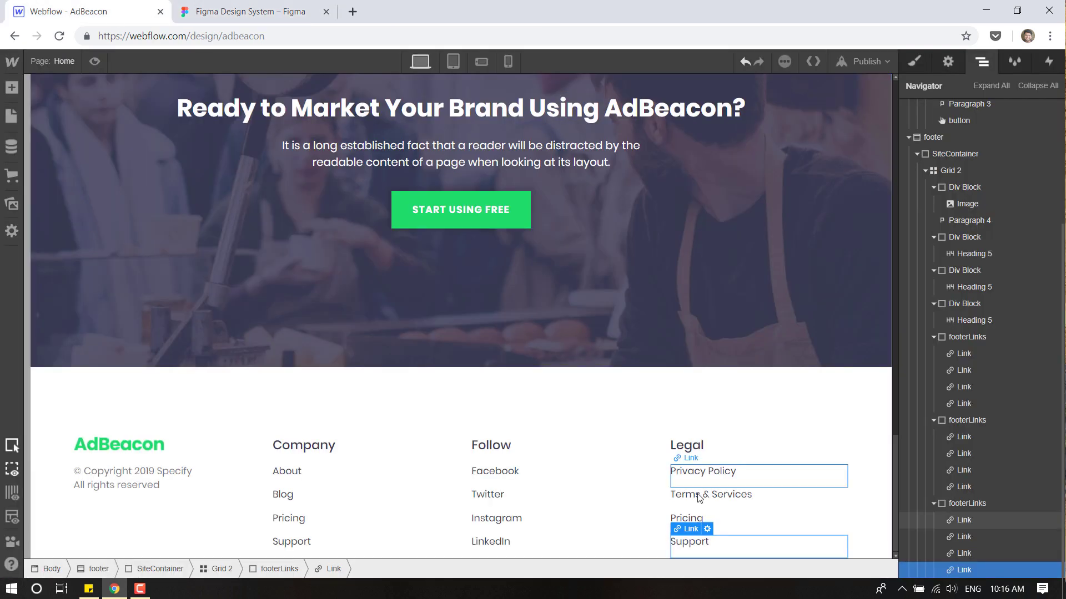
pyautogui.click(698, 522)
pyautogui.doubleClick(698, 521)
pyautogui.hotkey('ctrl', 'v')
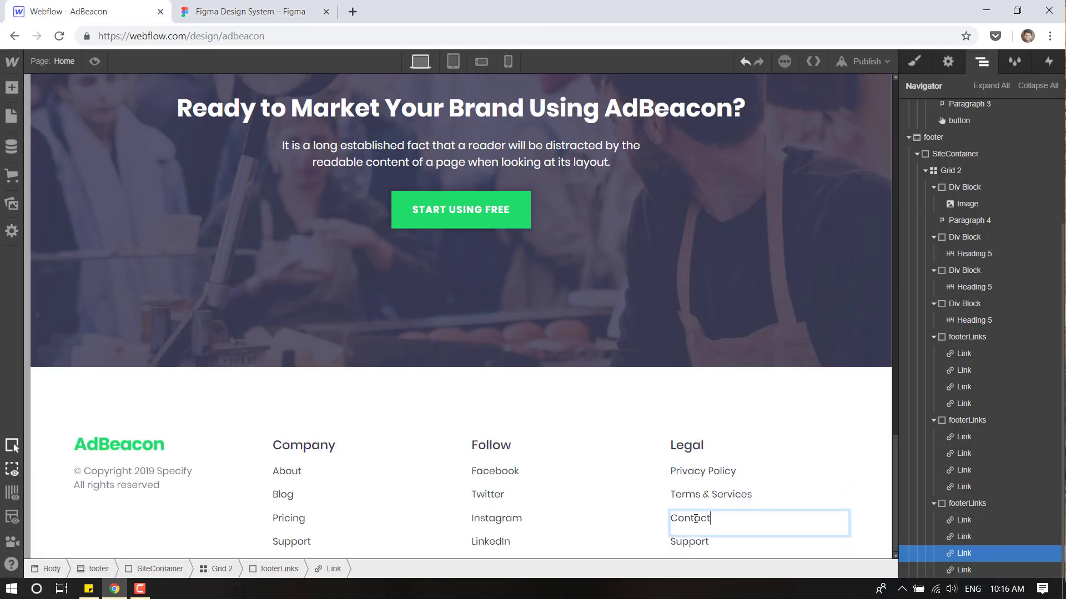
# Delete the leftover Support link from the Legal column.
pyautogui.click(691, 543)
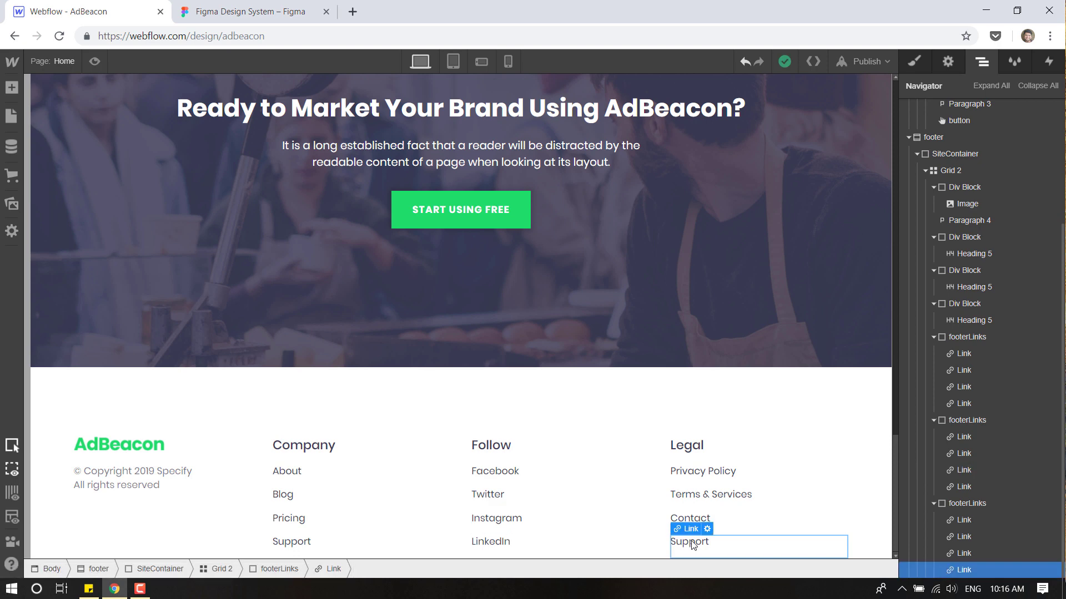
pyautogui.press('Delete')
pyautogui.click(720, 403)
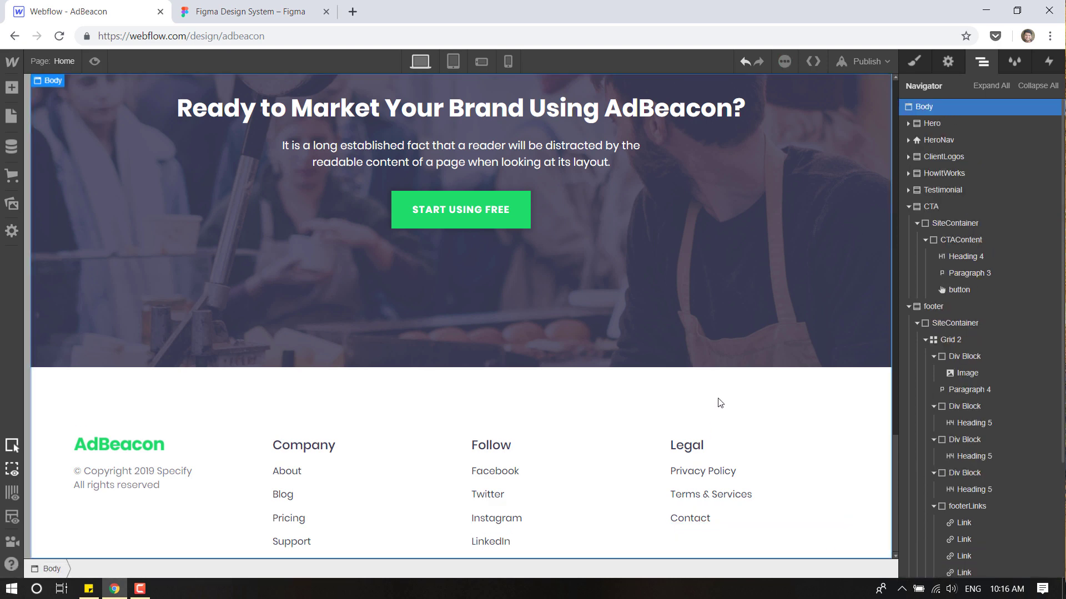
# Set the footer section's bottom margin to 30 px in the Style panel.
pyautogui.click(908, 206)
pyautogui.click(934, 224)
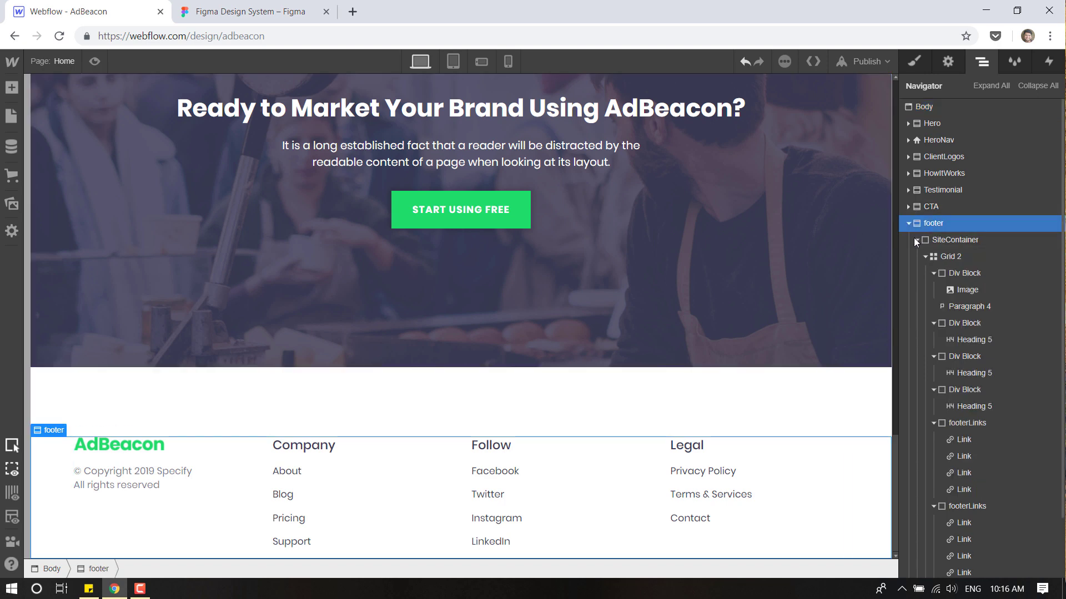
pyautogui.click(916, 240)
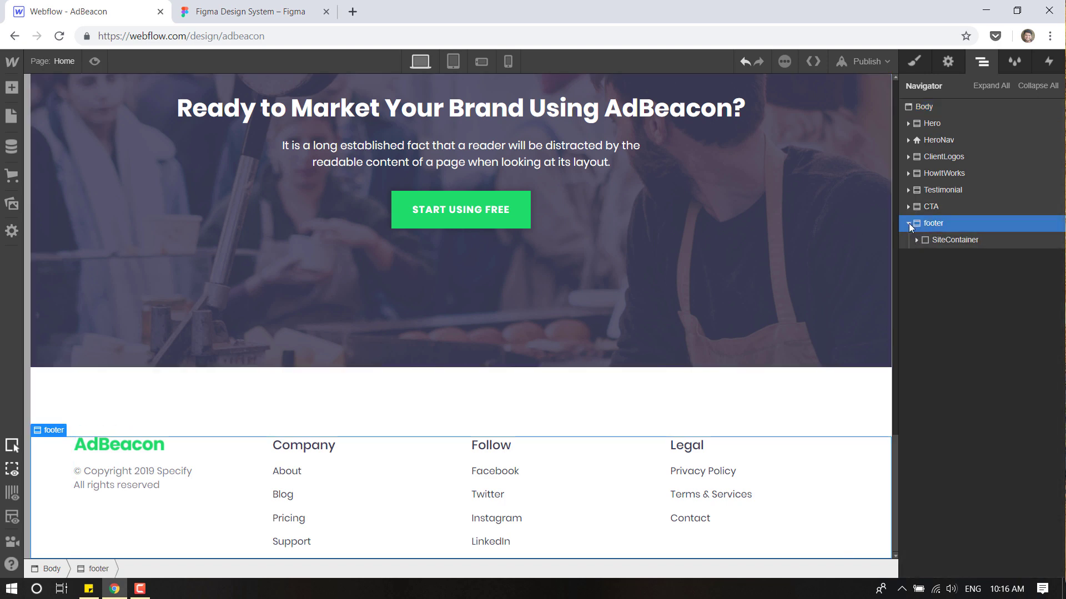
pyautogui.click(908, 223)
pyautogui.click(914, 61)
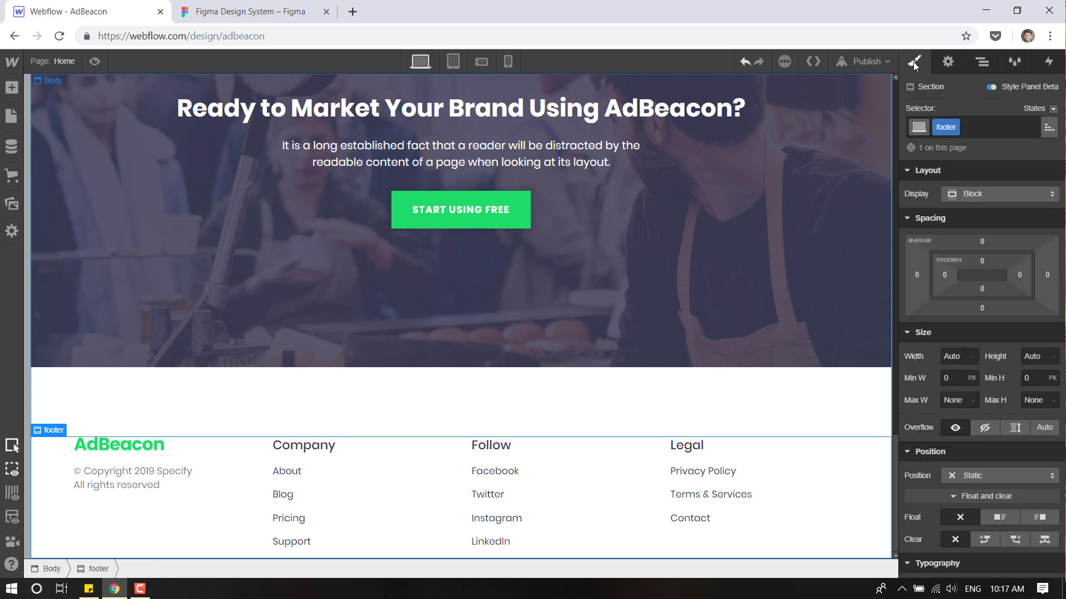
pyautogui.click(982, 308)
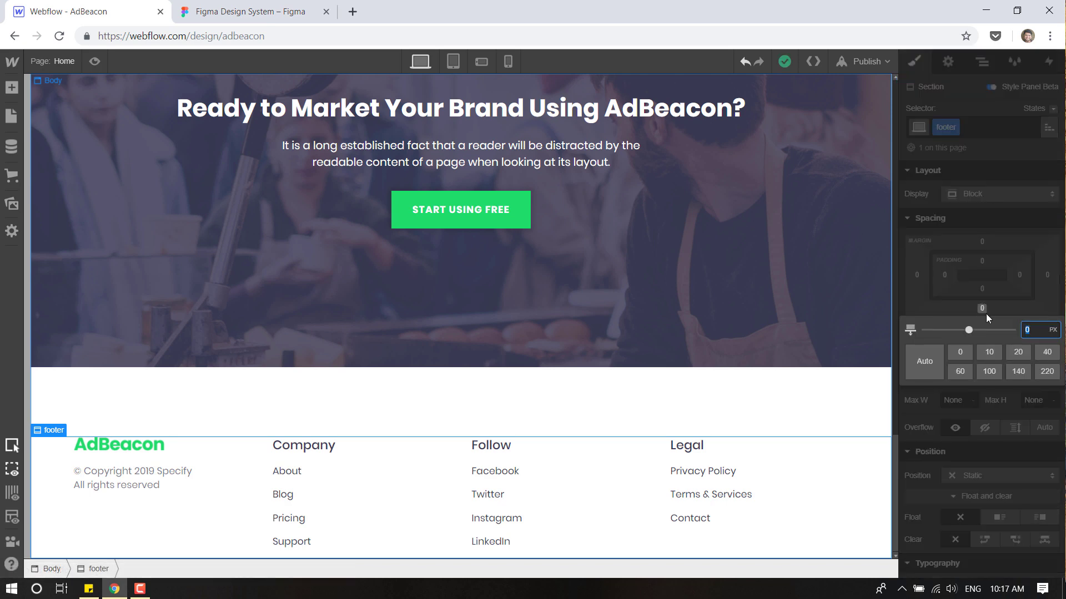
pyautogui.write('30')
pyautogui.press('Return')
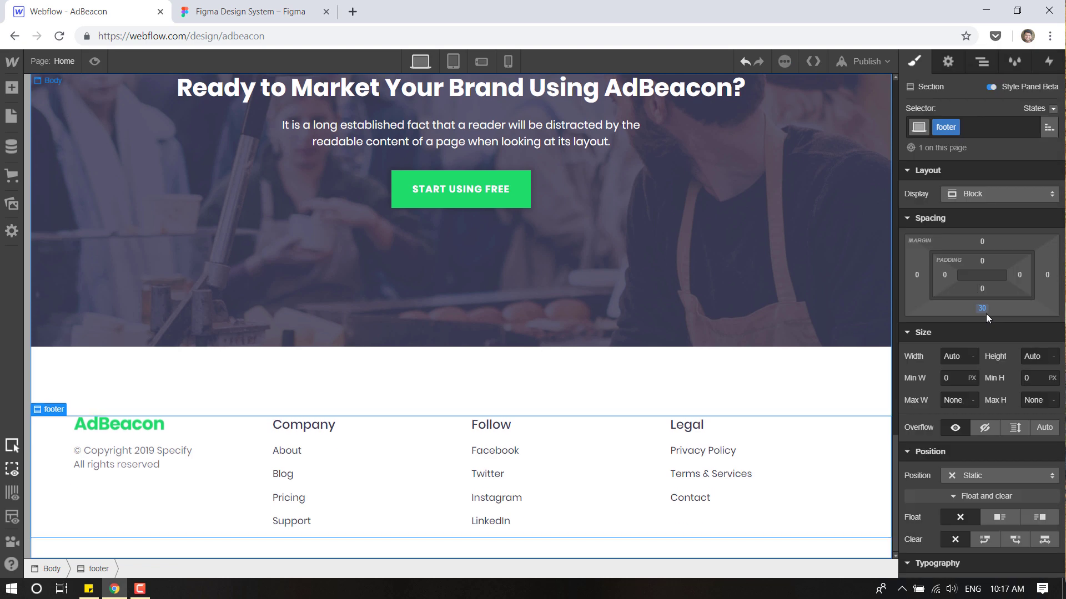
pyautogui.click(666, 368)
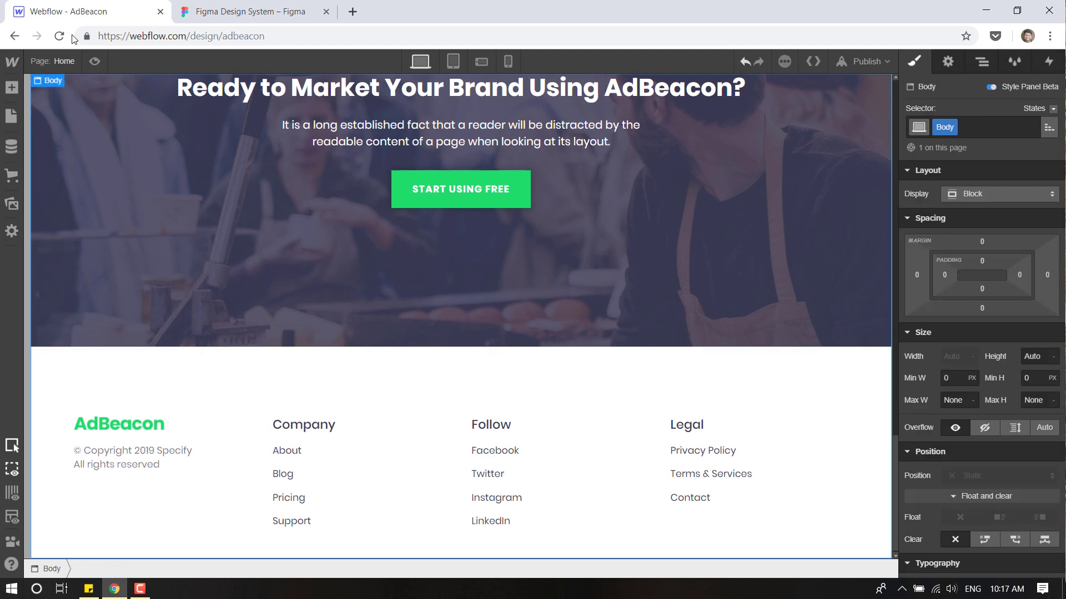
# Preview the AdBeacon page, scrolling from the hero down to the call-to-action section.
pyautogui.click(94, 63)
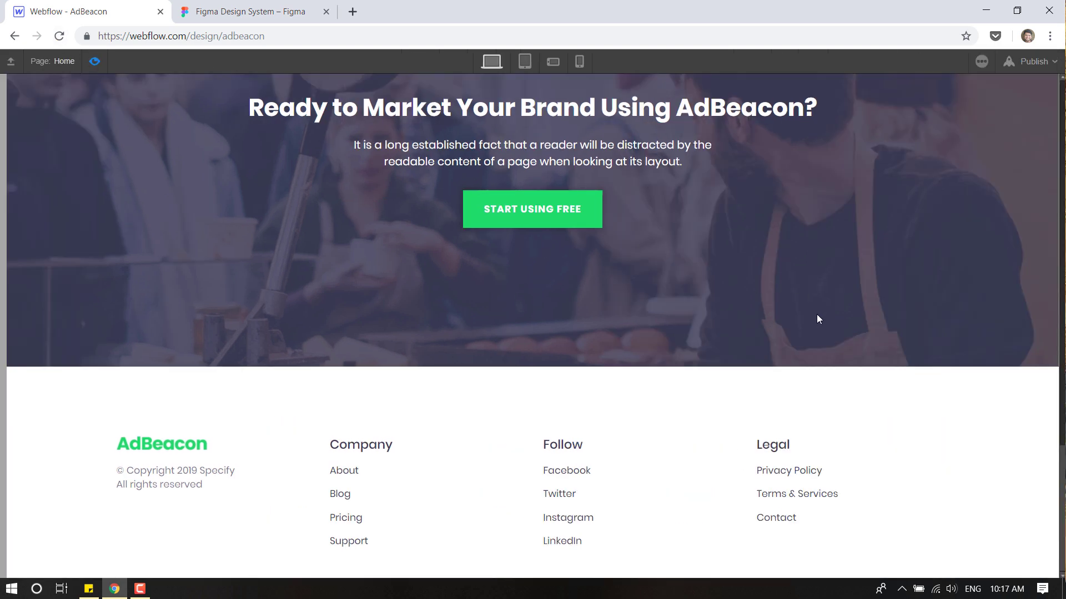
pyautogui.scroll(10, 817, 314)
pyautogui.scroll(10, 818, 316)
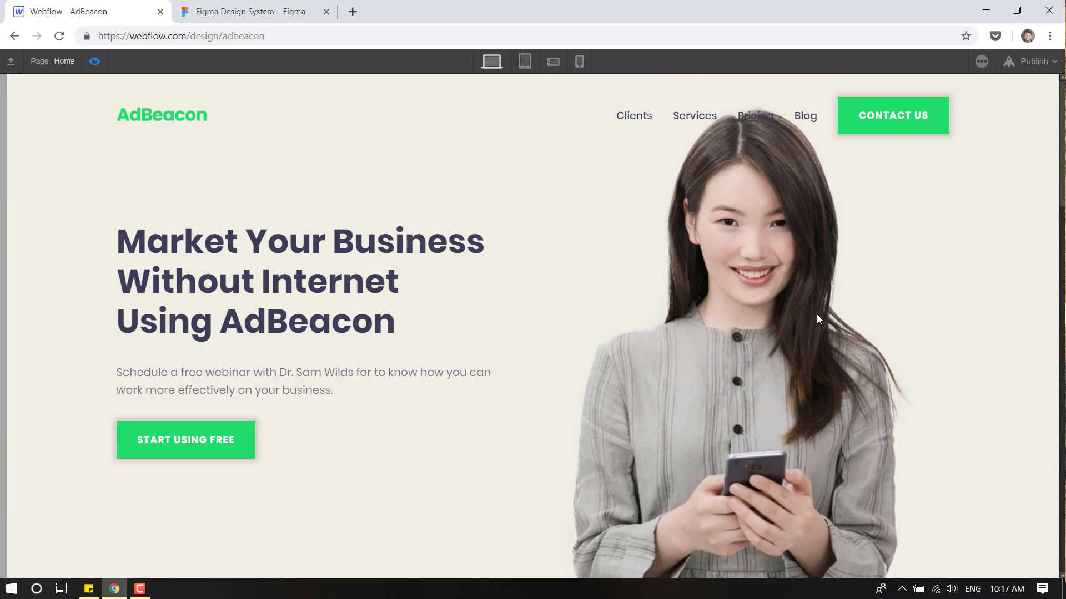
pyautogui.scroll(-14, 818, 315)
pyautogui.scroll(-8, 821, 312)
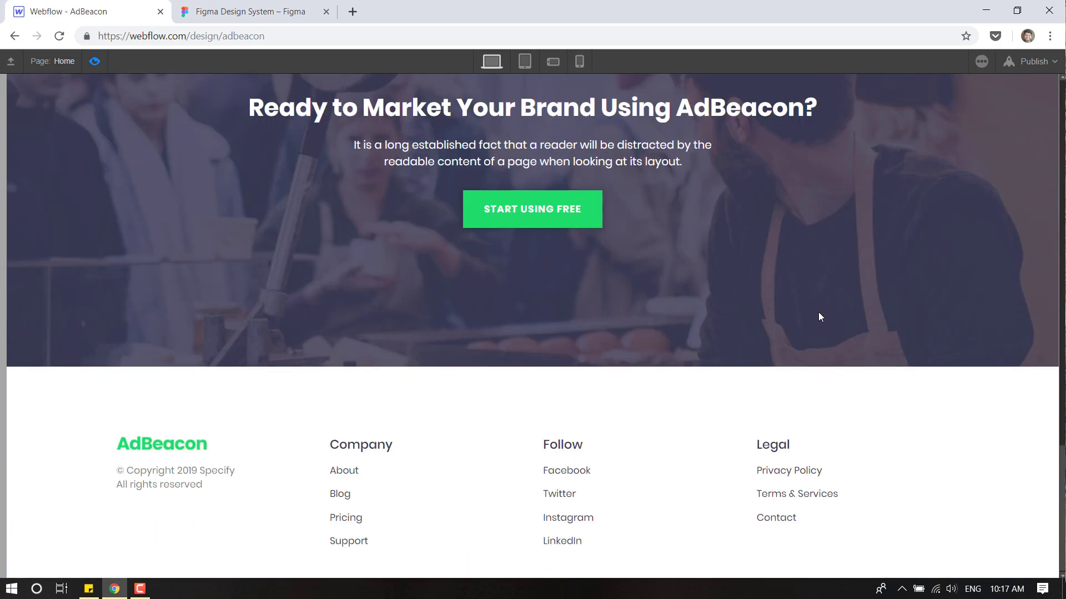
pyautogui.scroll(12, 818, 313)
pyautogui.scroll(10, 820, 315)
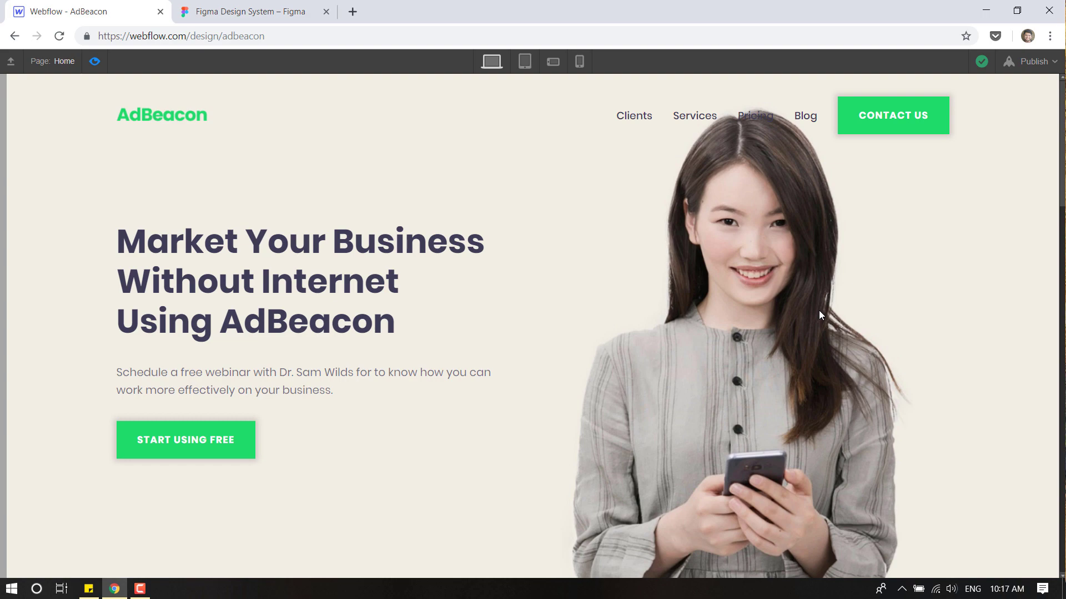
pyautogui.scroll(-3, 819, 315)
pyautogui.scroll(-7, 820, 315)
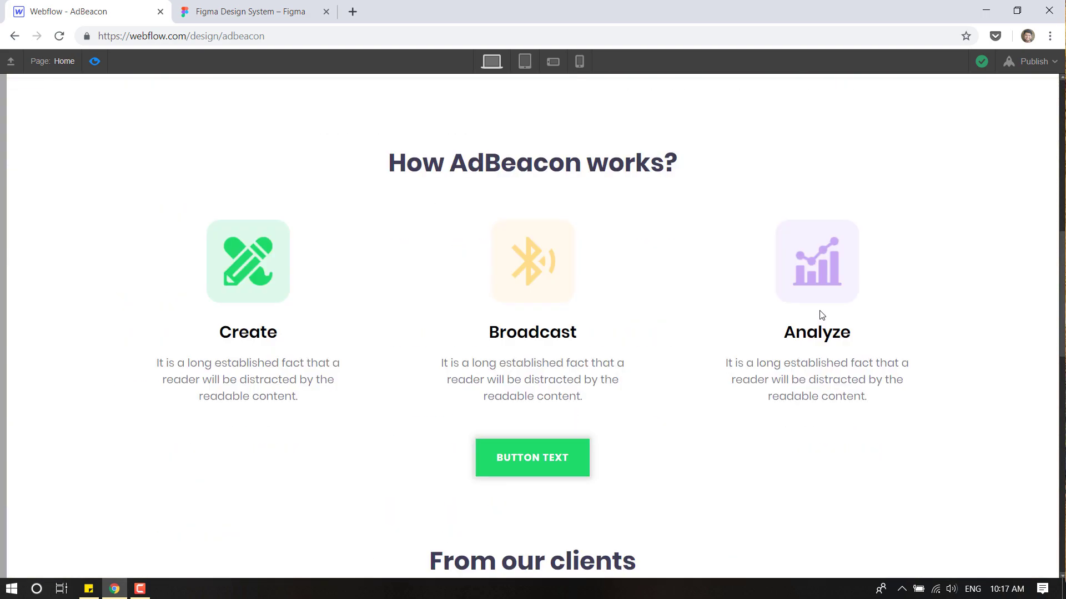
pyautogui.scroll(-12, 821, 313)
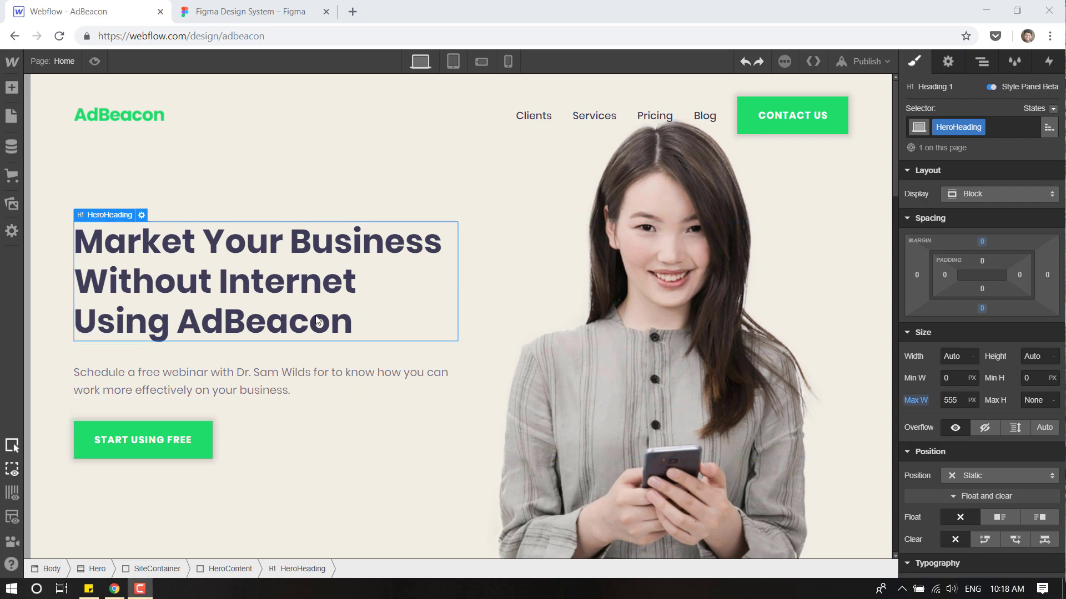
# Wrap the word AdBeacon in the hero heading in its own text span.
pyautogui.hotkey('ctrl', 'Tab')
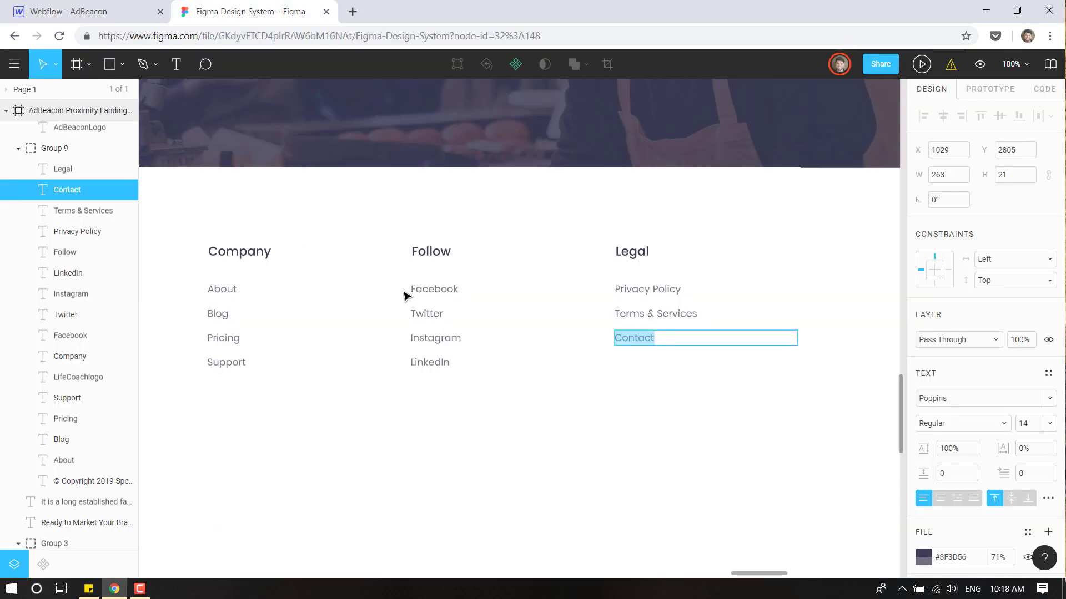
pyautogui.scroll(20, 541, 390)
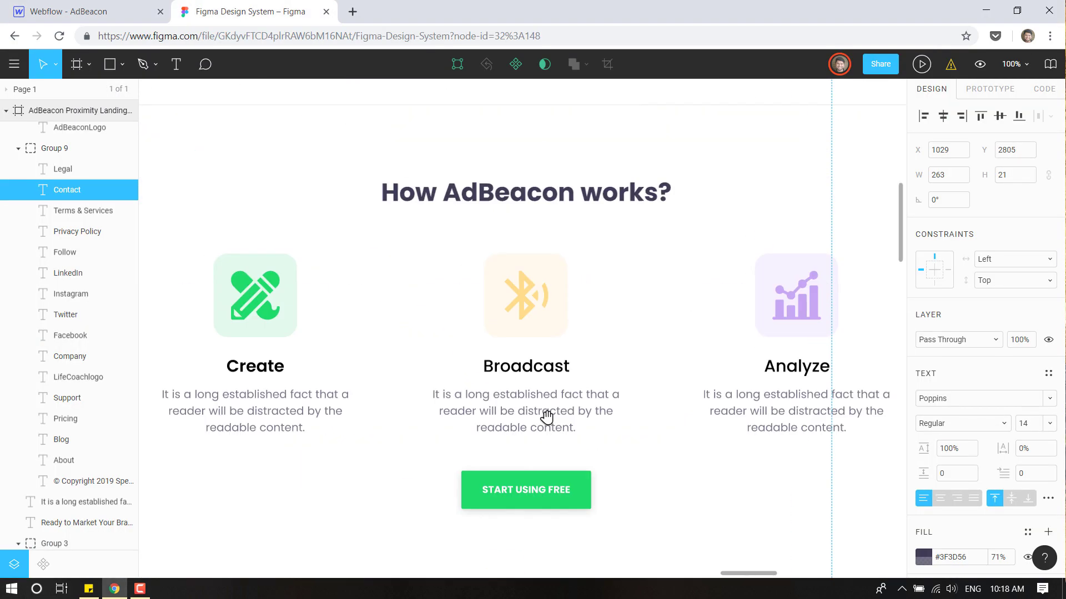
pyautogui.scroll(5, 590, 429)
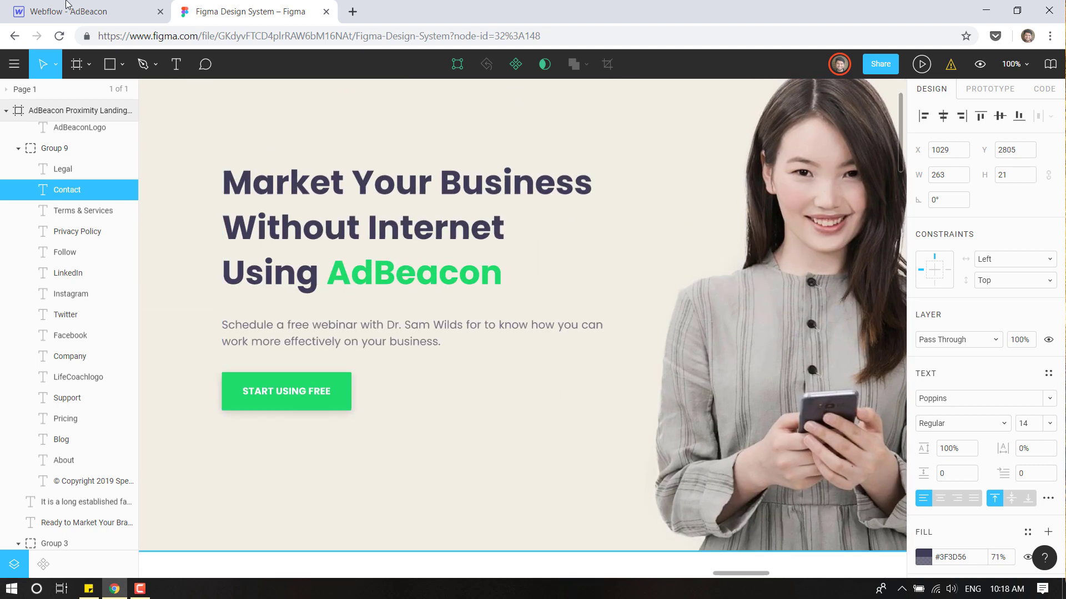
pyautogui.hotkey('ctrl', 'Tab')
pyautogui.doubleClick(228, 324)
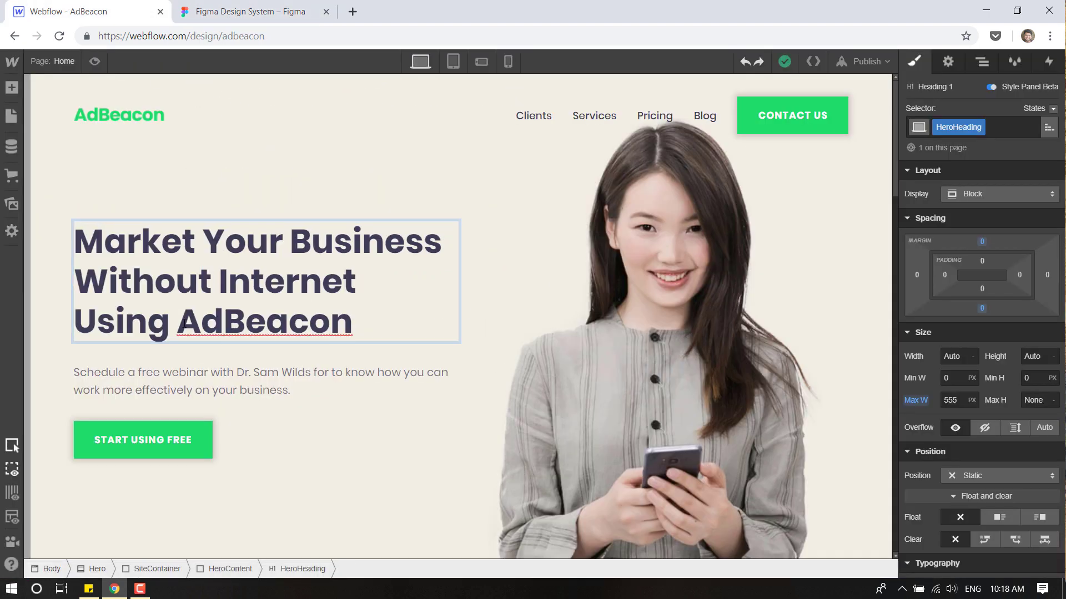
pyautogui.moveTo(178, 324); pyautogui.dragTo(368, 326)
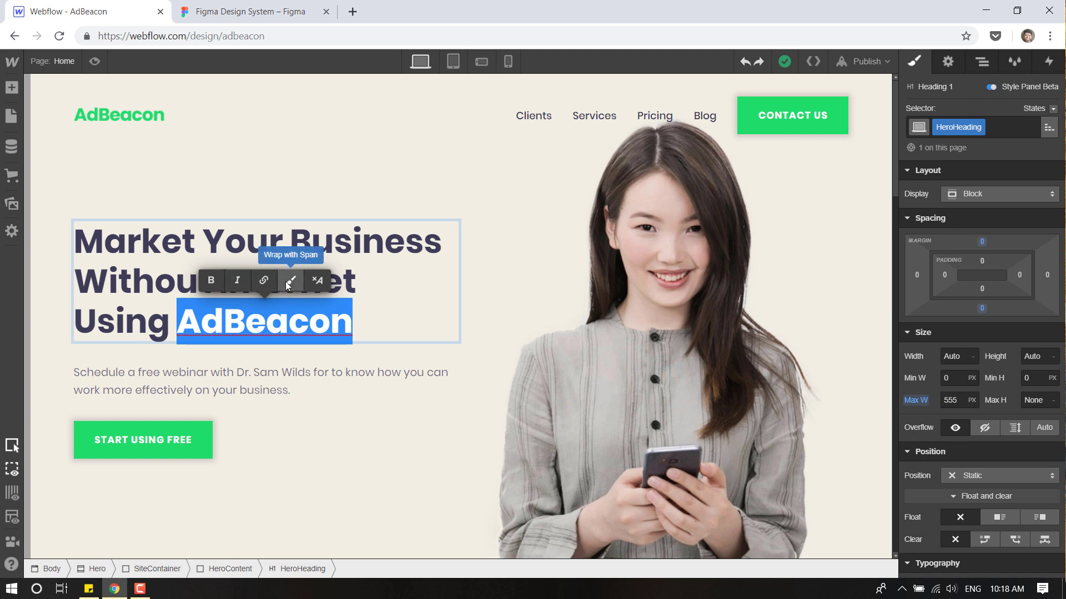
pyautogui.click(289, 282)
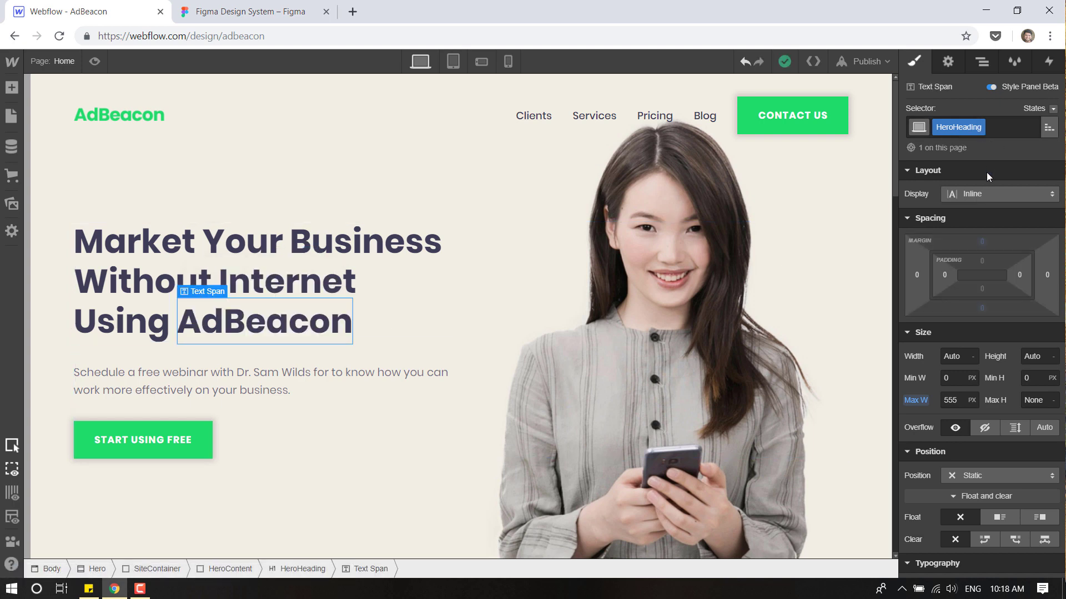
# Give the AdBeacon span a 'TextSpan' combo class.
pyautogui.click(1005, 128)
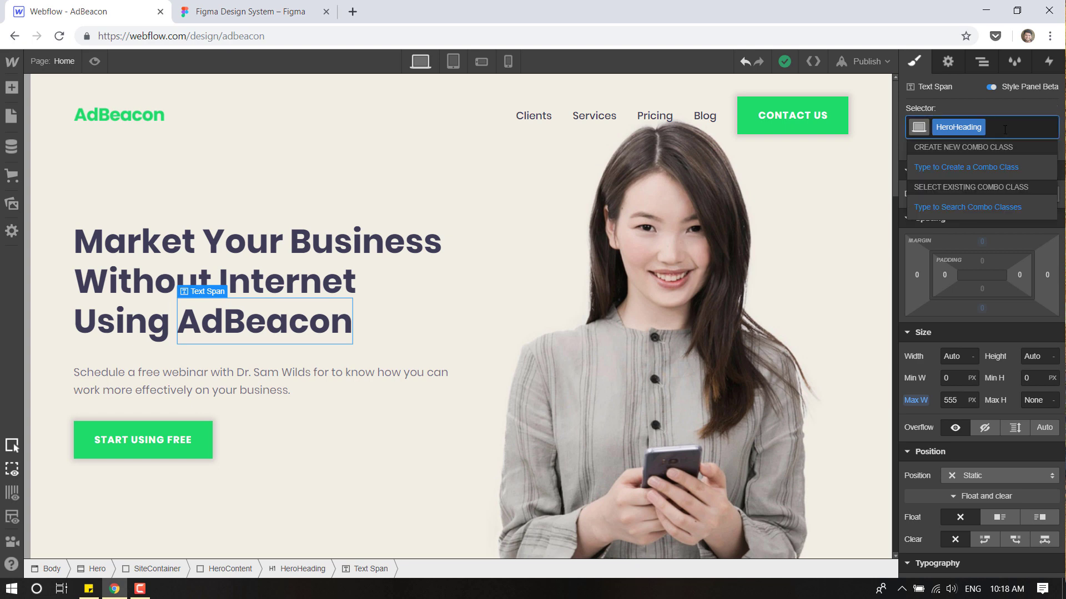
pyautogui.write('TextSpan')
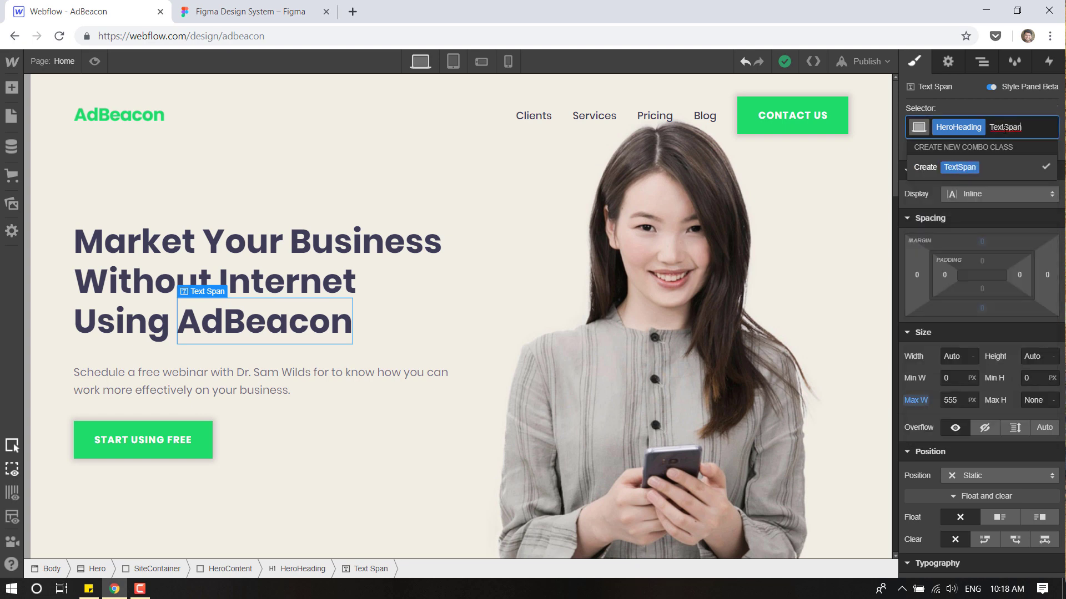
pyautogui.press('Return')
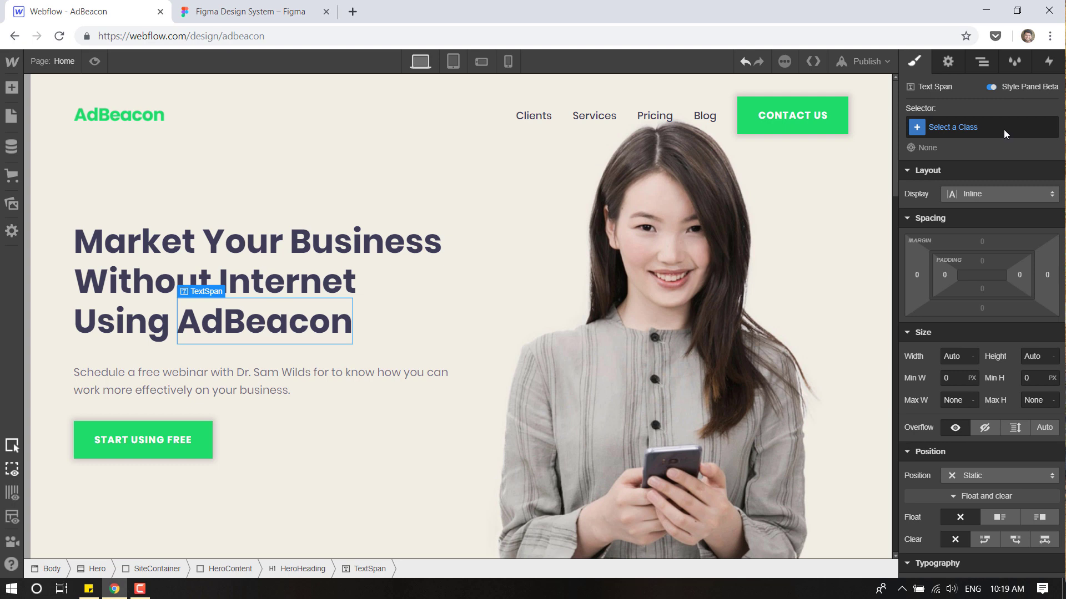
pyautogui.click(1005, 133)
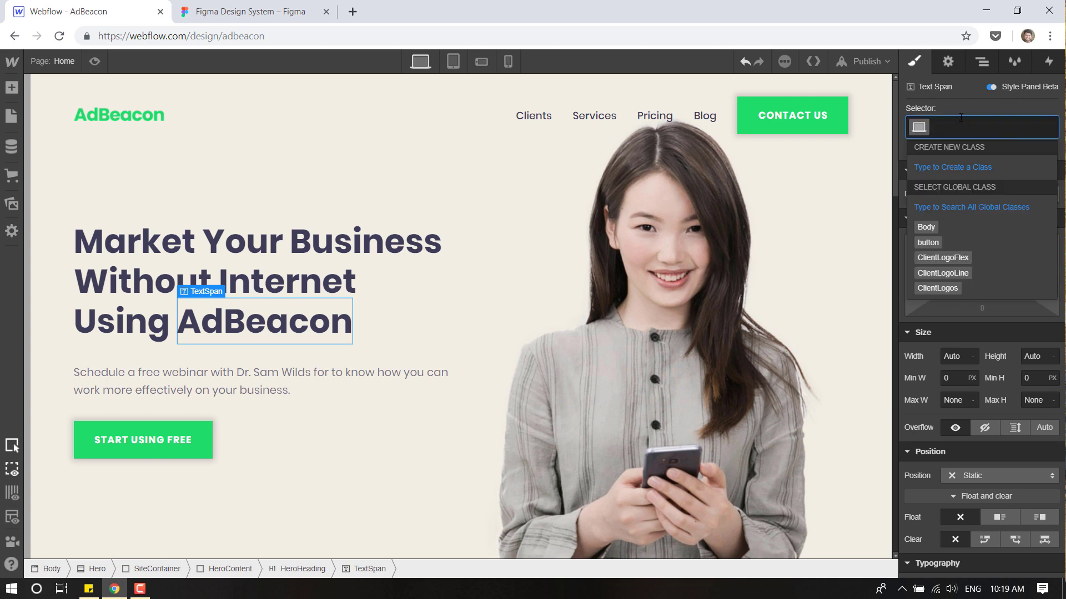
pyautogui.press('Escape')
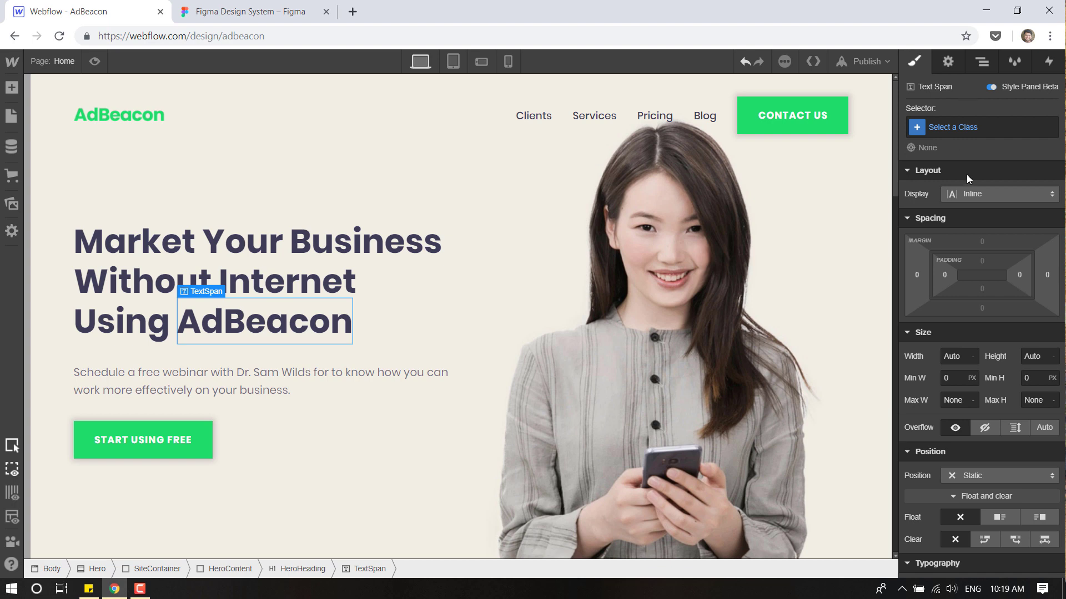
# Set the span's text colour to Lime Green, compare with Figma, and preview.
pyautogui.scroll(-6, 974, 228)
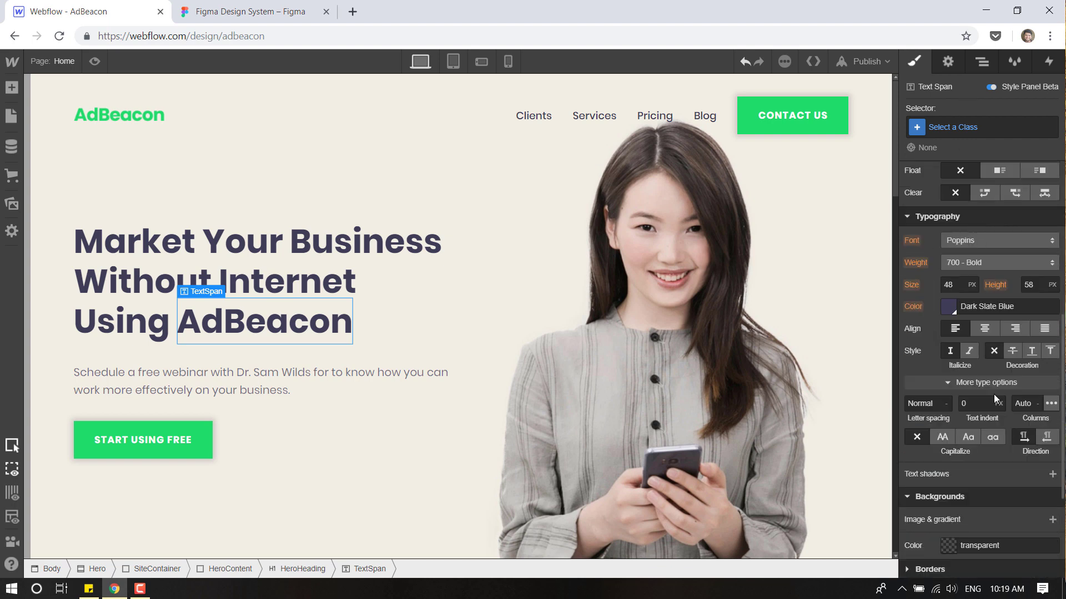
pyautogui.click(950, 308)
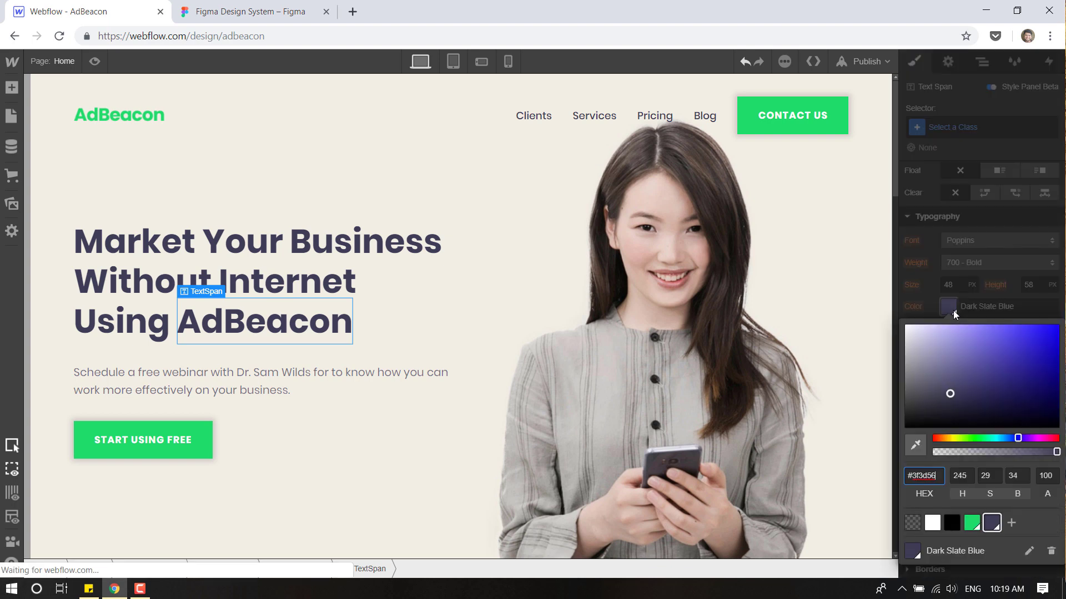
pyautogui.click(972, 526)
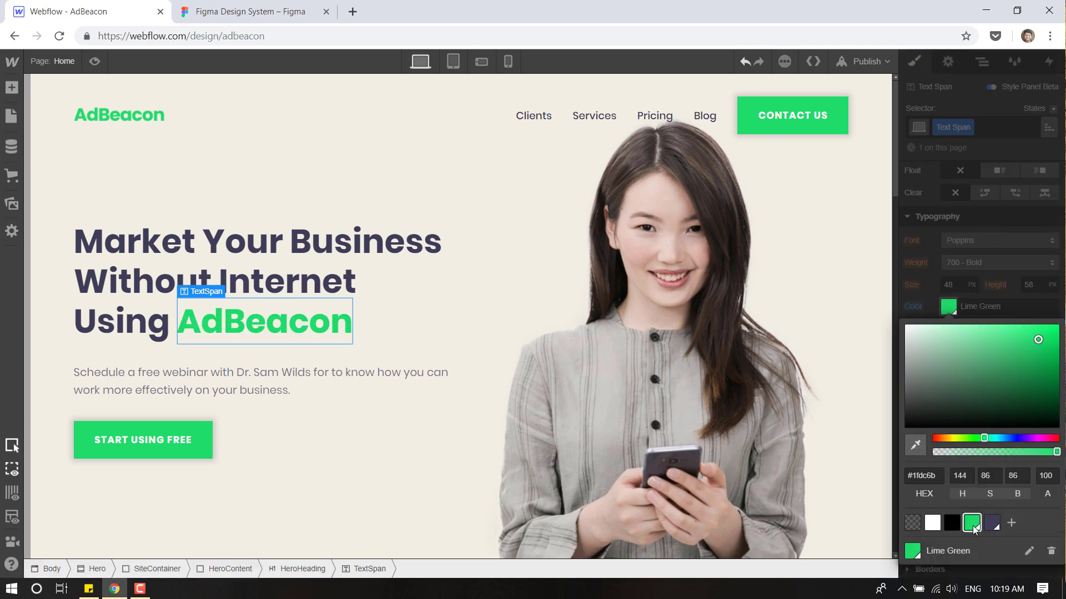
pyautogui.click(474, 264)
pyautogui.click(341, 148)
pyautogui.click(257, 11)
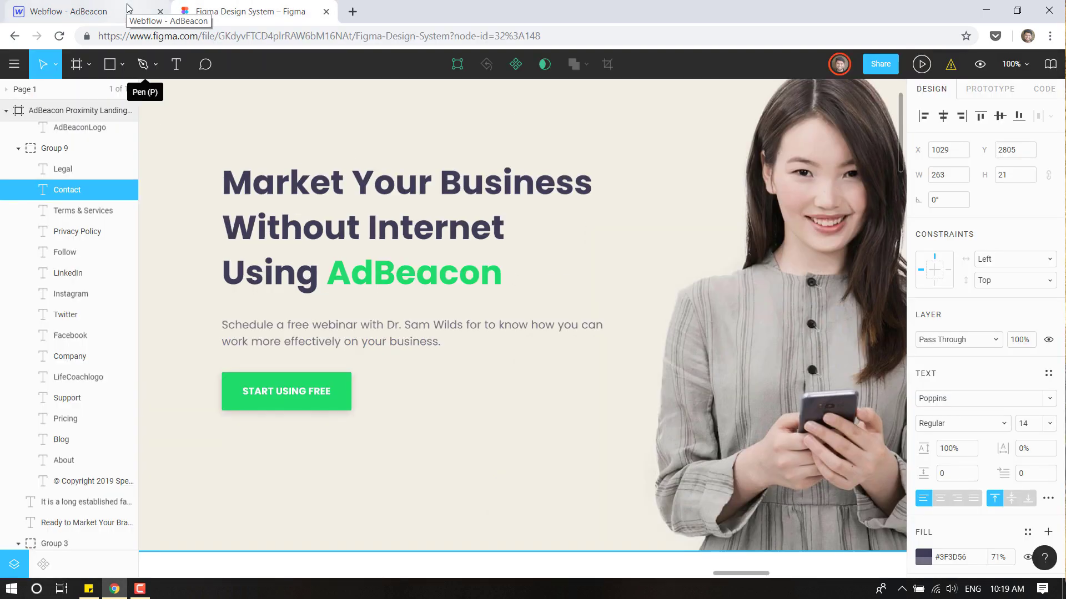
pyautogui.click(128, 8)
pyautogui.click(95, 62)
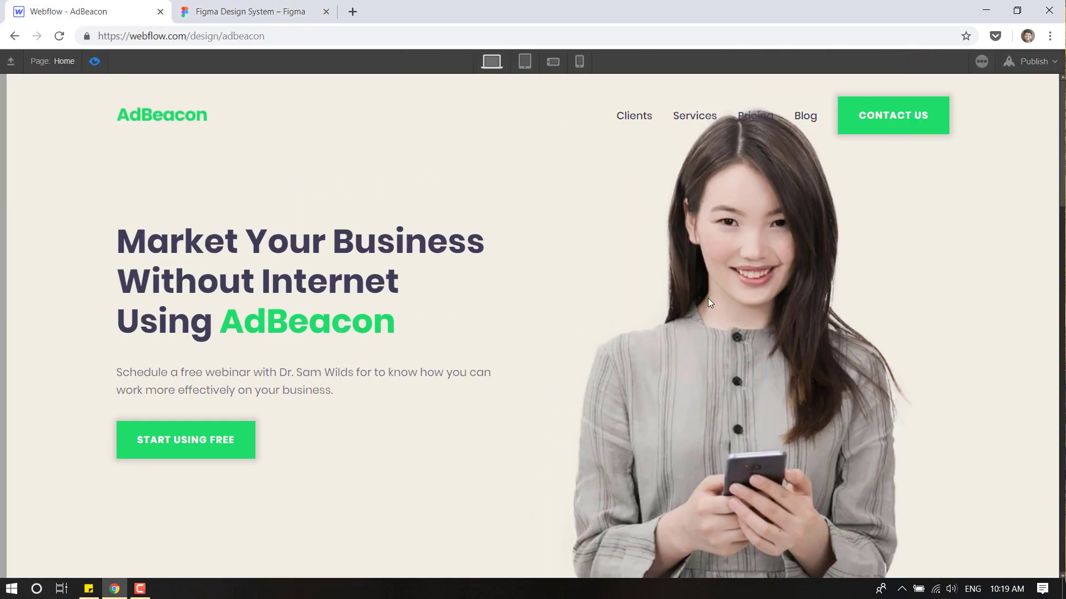
# Scroll up and down through the previewed page.
pyautogui.scroll(-15, 708, 299)
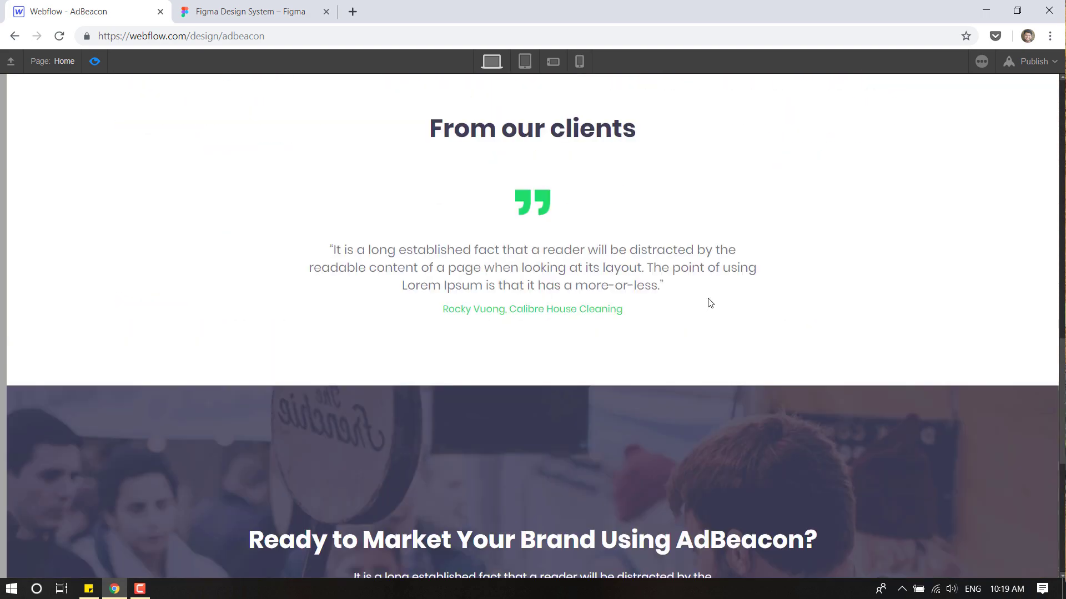
pyautogui.scroll(-5, 709, 302)
pyautogui.scroll(20, 709, 302)
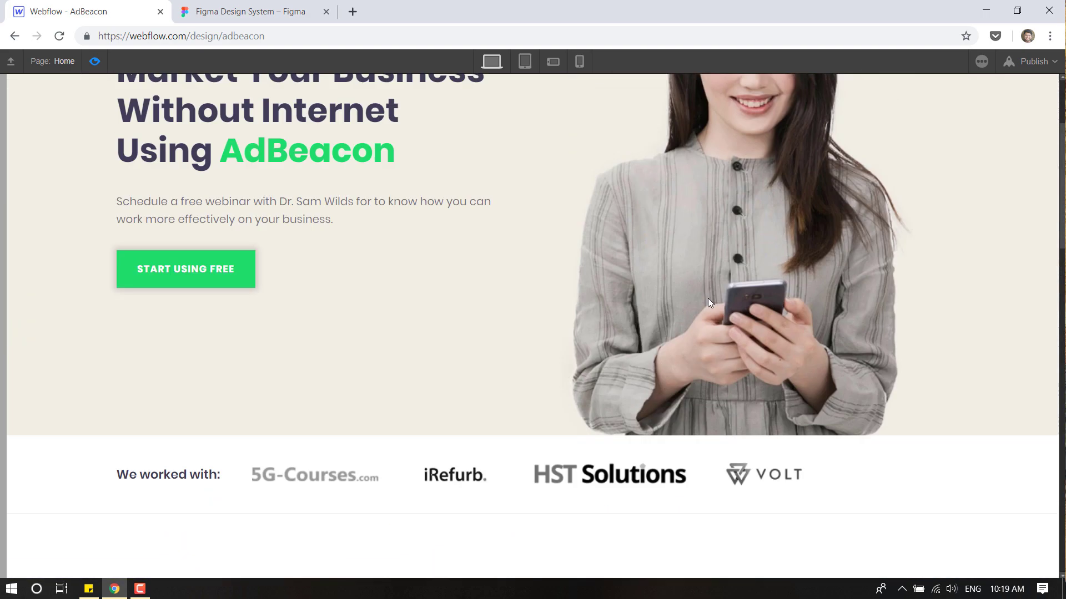
pyautogui.scroll(3, 708, 300)
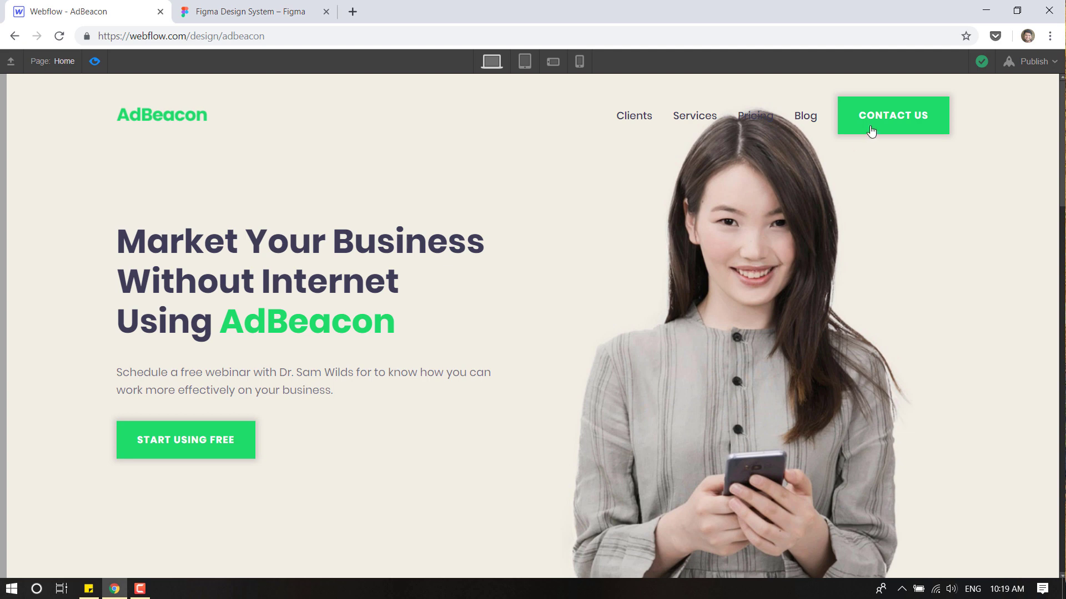
# Inspect the Figma Start Using Free button, then exit Preview mode.
pyautogui.click(248, 7)
pyautogui.click(340, 382)
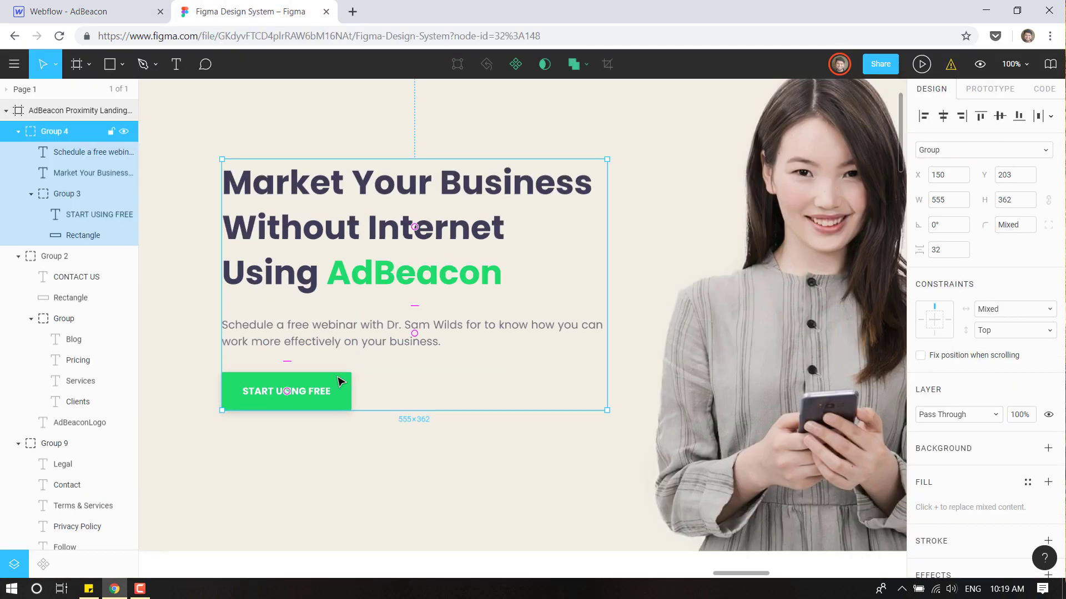
pyautogui.doubleClick(340, 382)
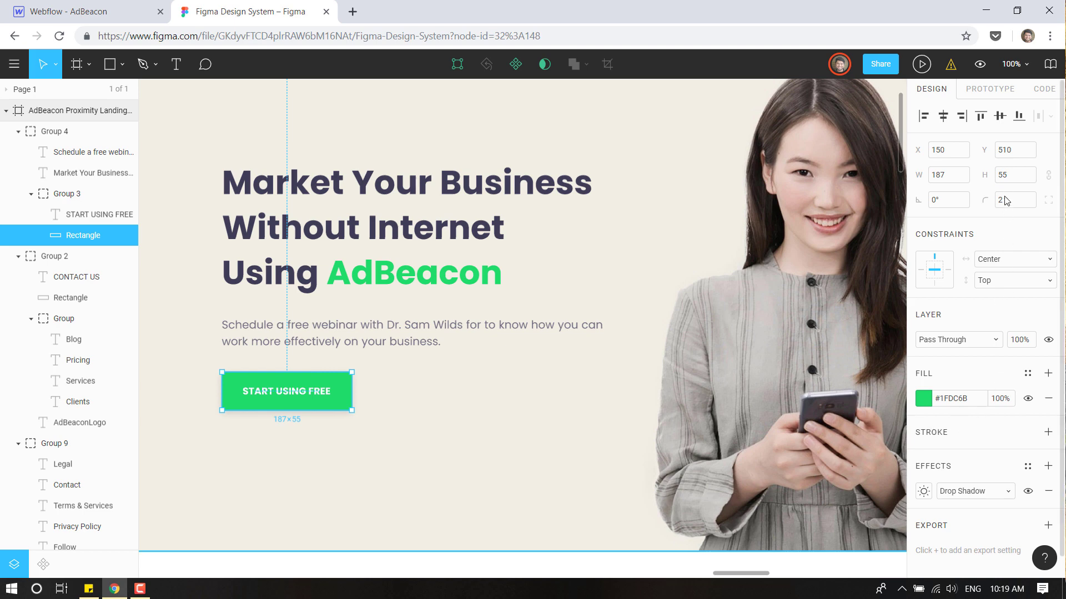
pyautogui.click(106, 8)
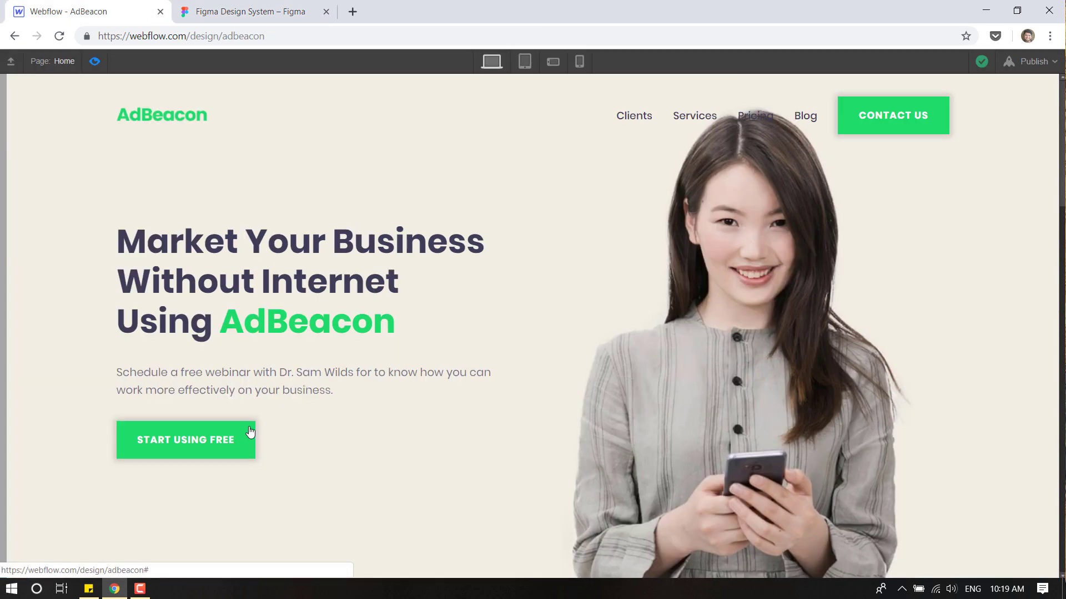
pyautogui.click(94, 61)
# Give the START USING FREE button's shared style a 2 px corner radius under Borders.
pyautogui.click(202, 440)
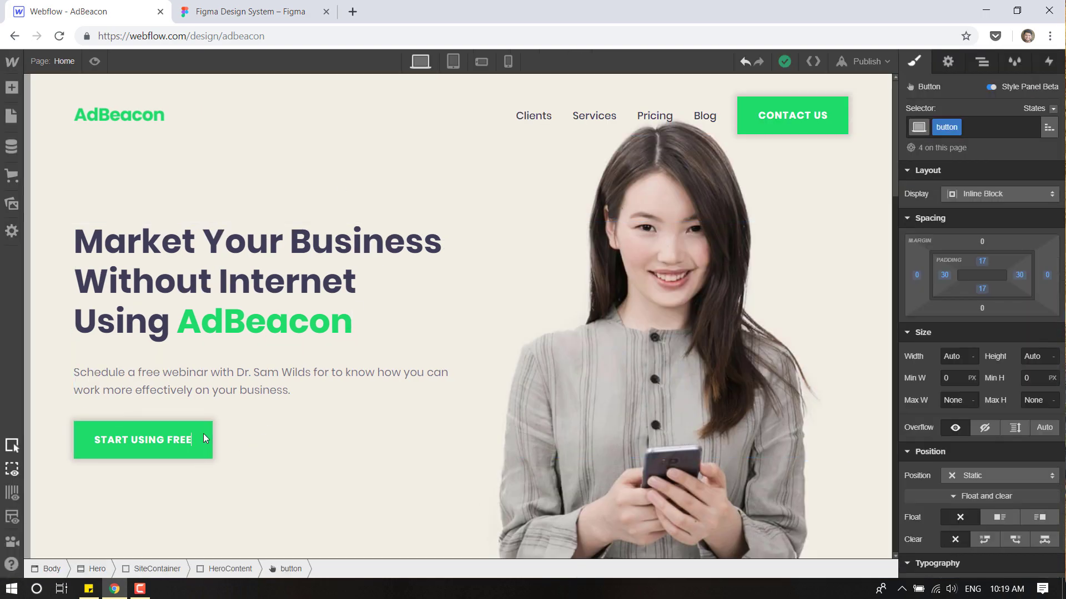
pyautogui.click(226, 452)
pyautogui.click(201, 437)
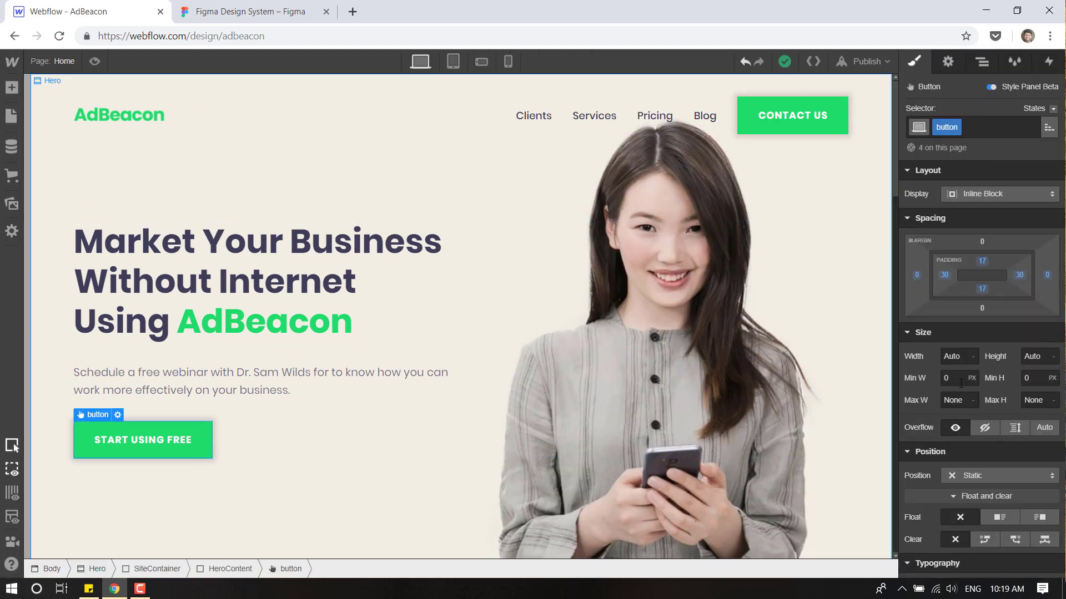
pyautogui.scroll(-3, 991, 370)
pyautogui.scroll(-4, 991, 370)
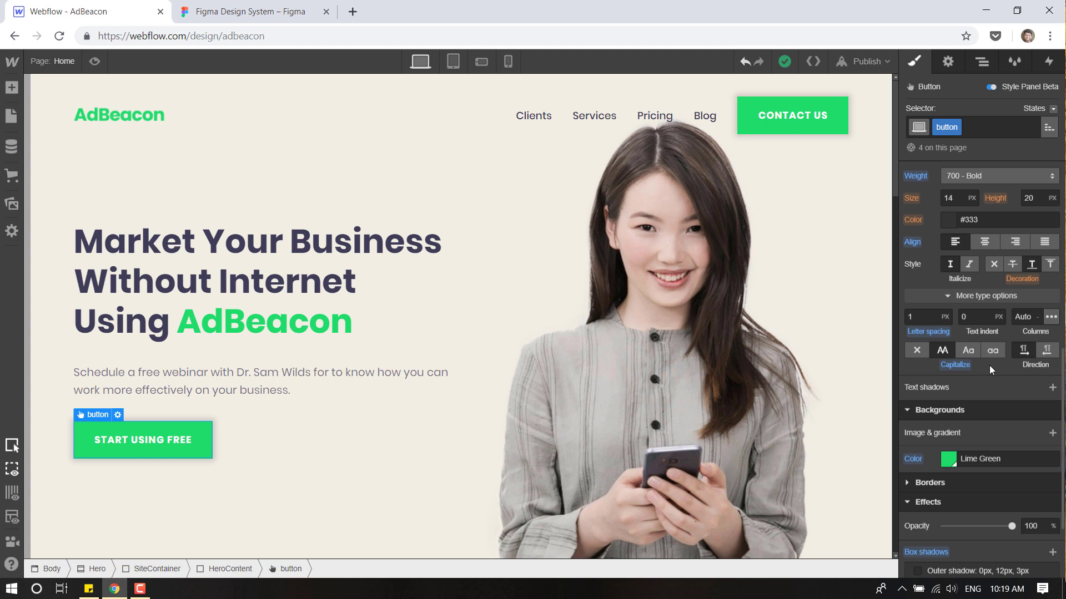
pyautogui.scroll(-4, 956, 451)
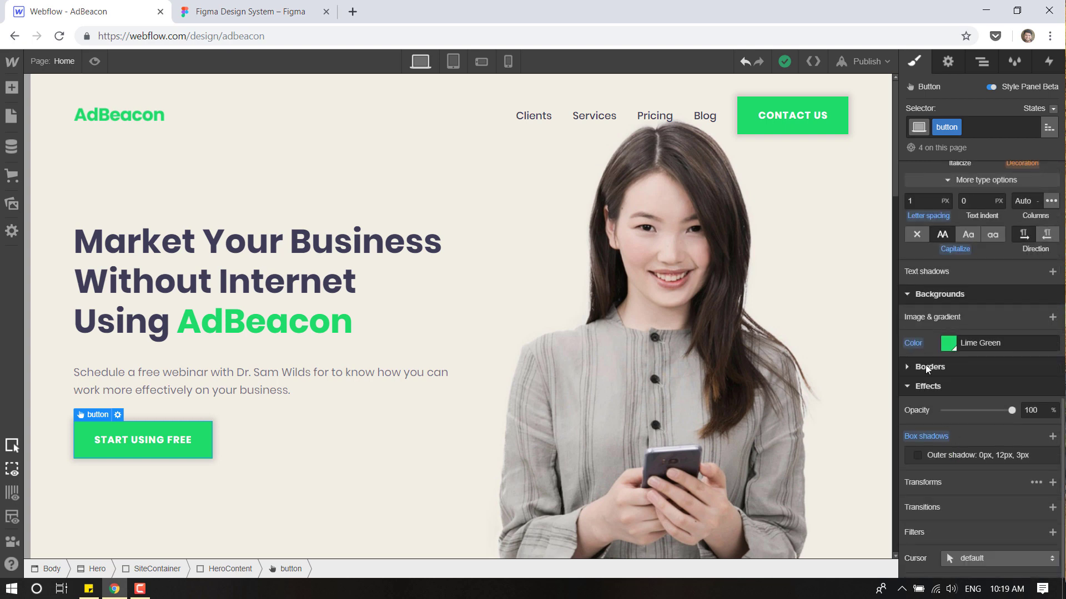
pyautogui.click(927, 367)
pyautogui.click(1031, 392)
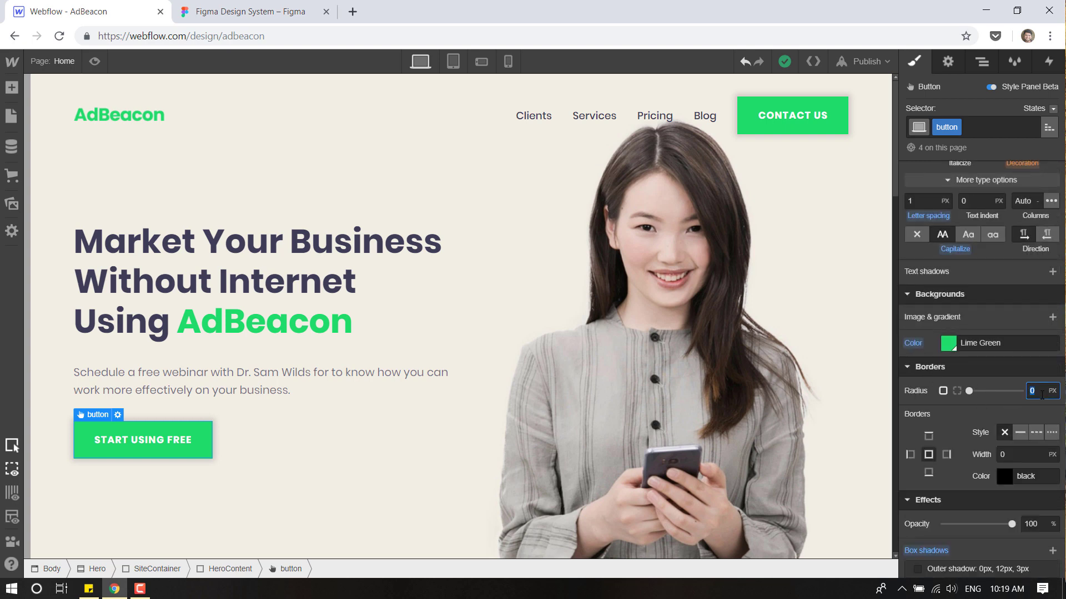
pyautogui.write('2')
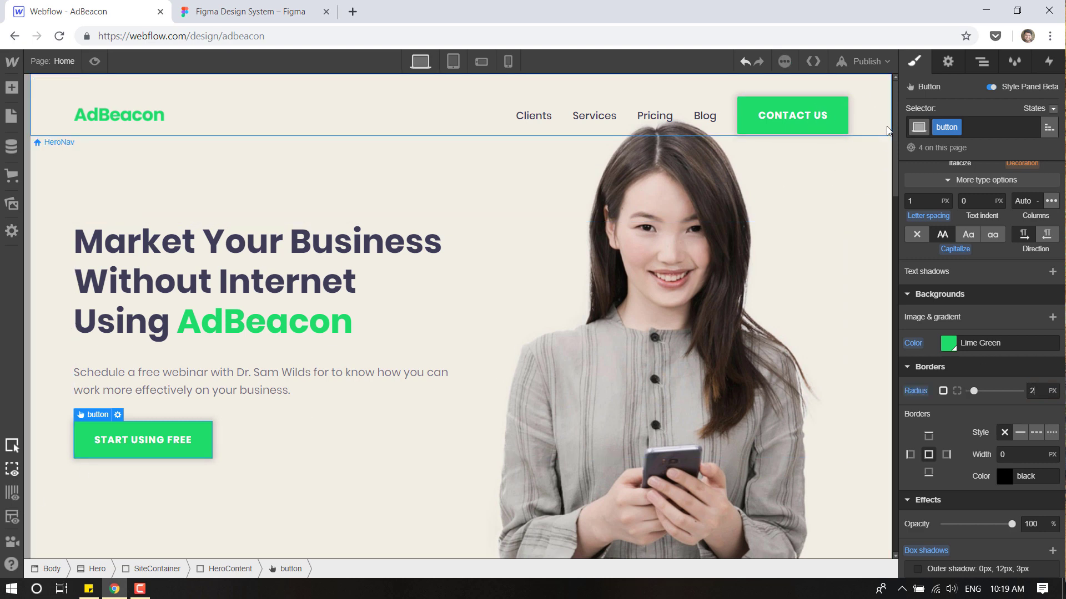
pyautogui.scroll(-15, 886, 373)
pyautogui.moveTo(887, 372); pyautogui.dragTo(892, 86)
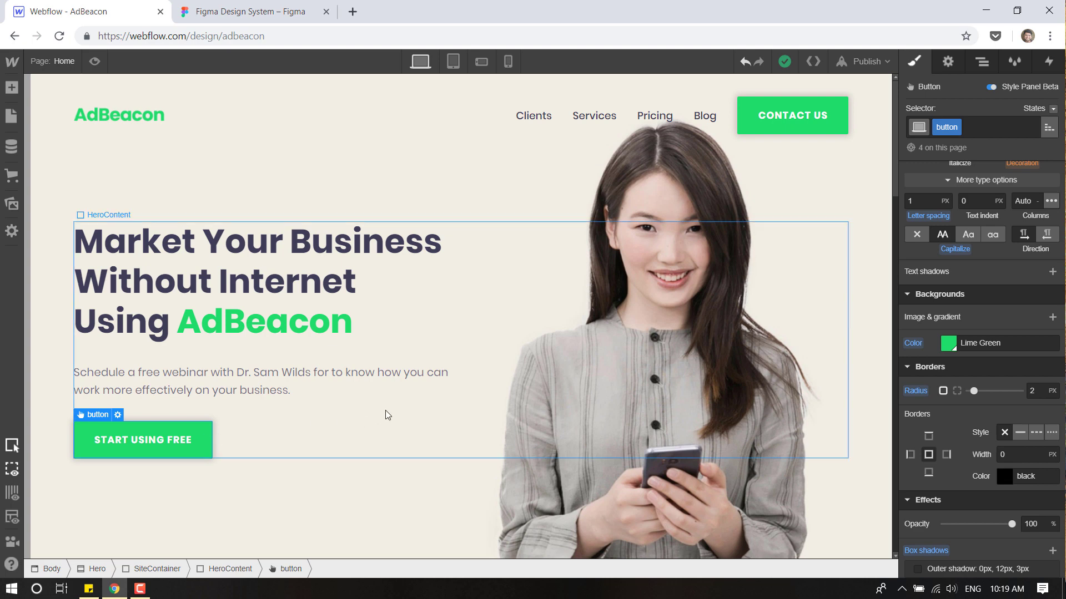
# Set the button's Hover state background to the darker green #12b754.
pyautogui.click(1053, 110)
pyautogui.click(1032, 141)
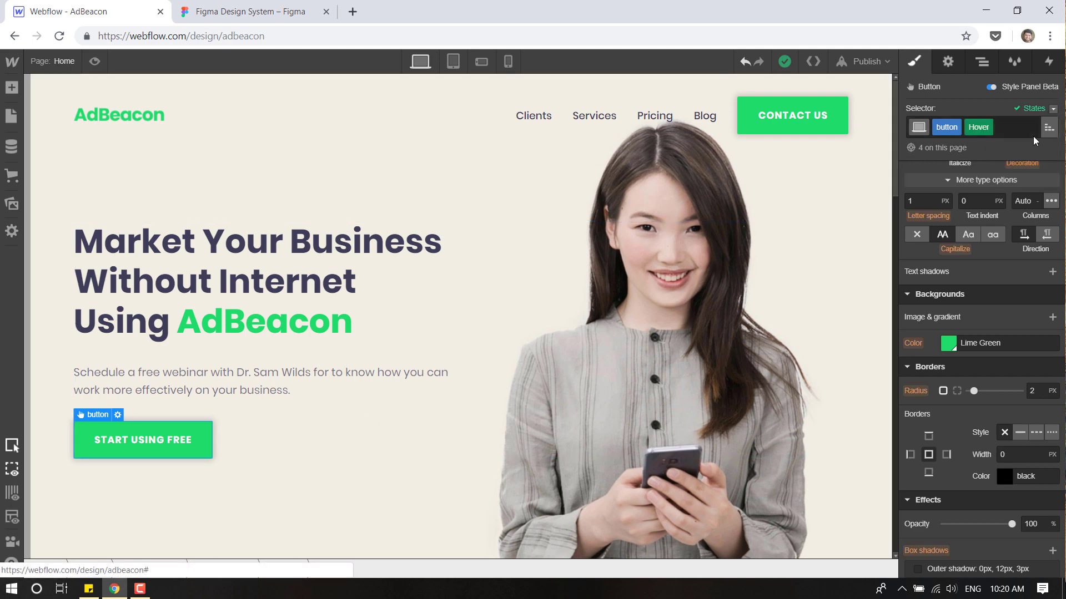
pyautogui.scroll(-2, 978, 324)
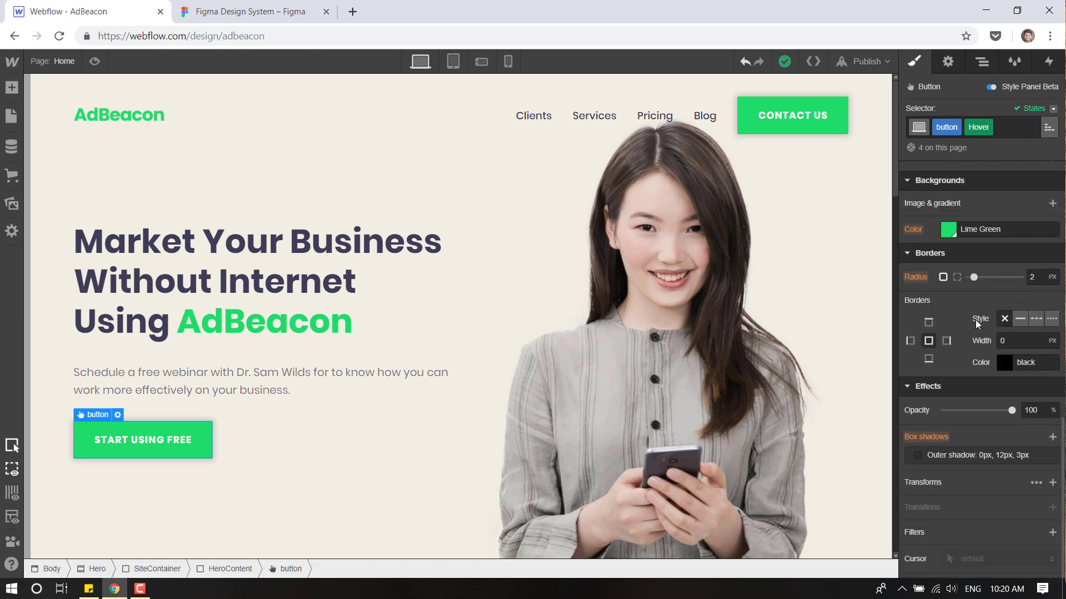
pyautogui.scroll(3, 978, 319)
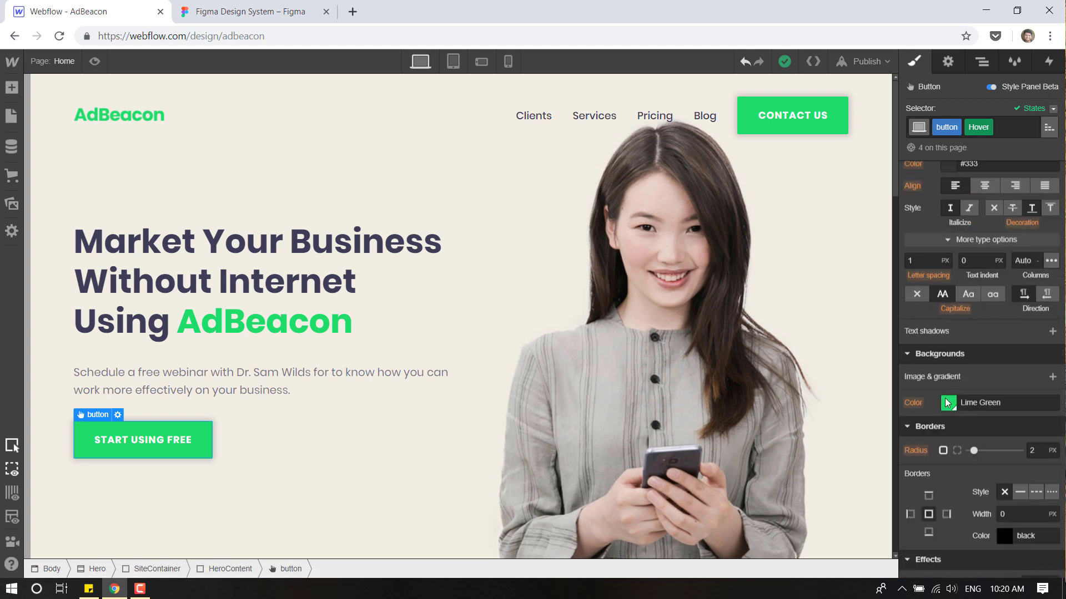
pyautogui.click(947, 403)
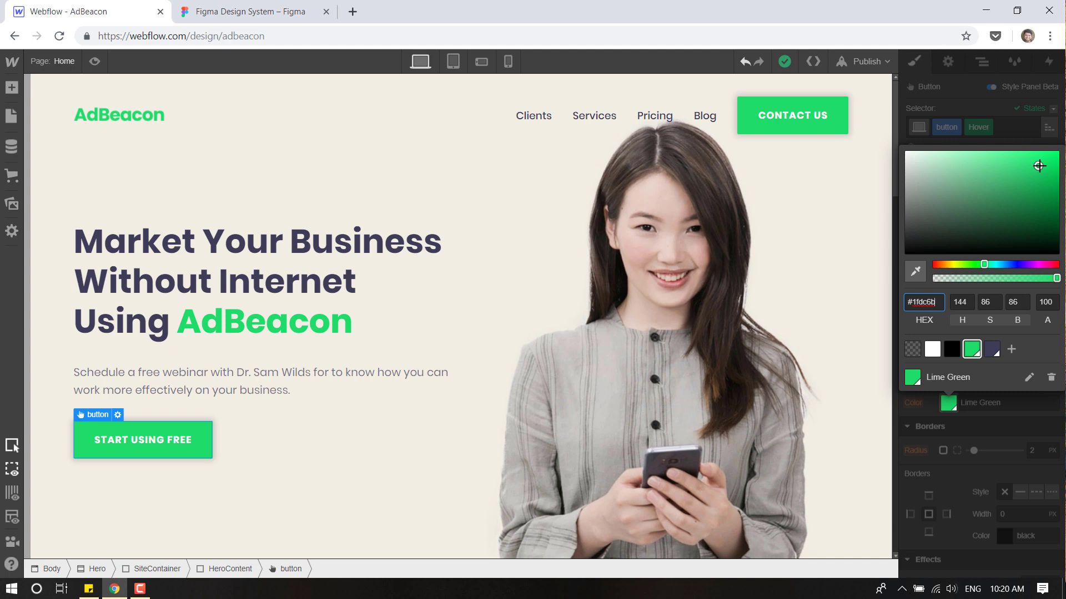
pyautogui.click(1044, 180)
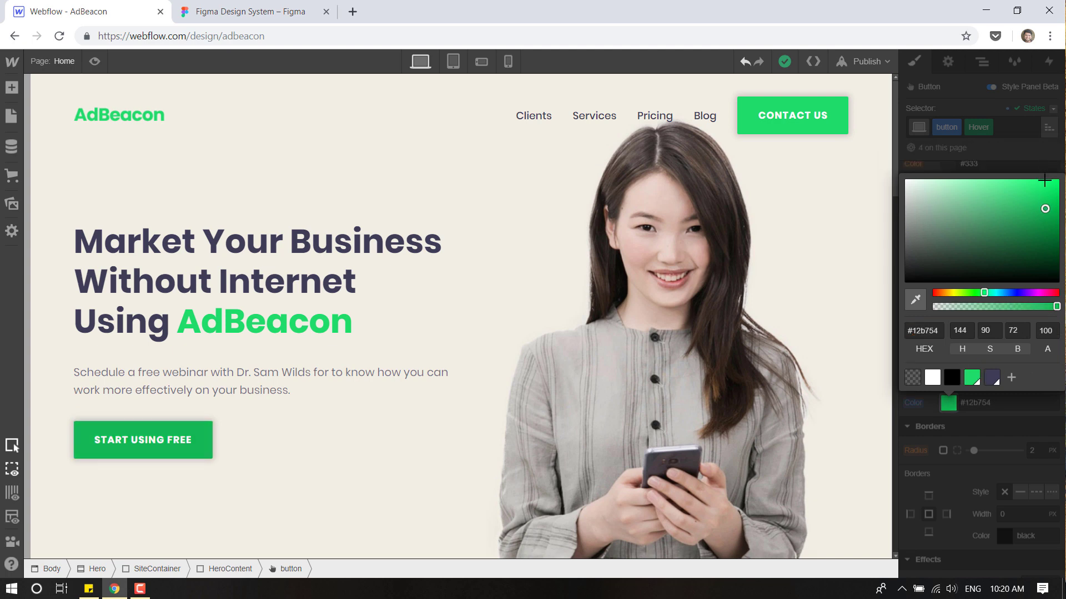
pyautogui.click(475, 191)
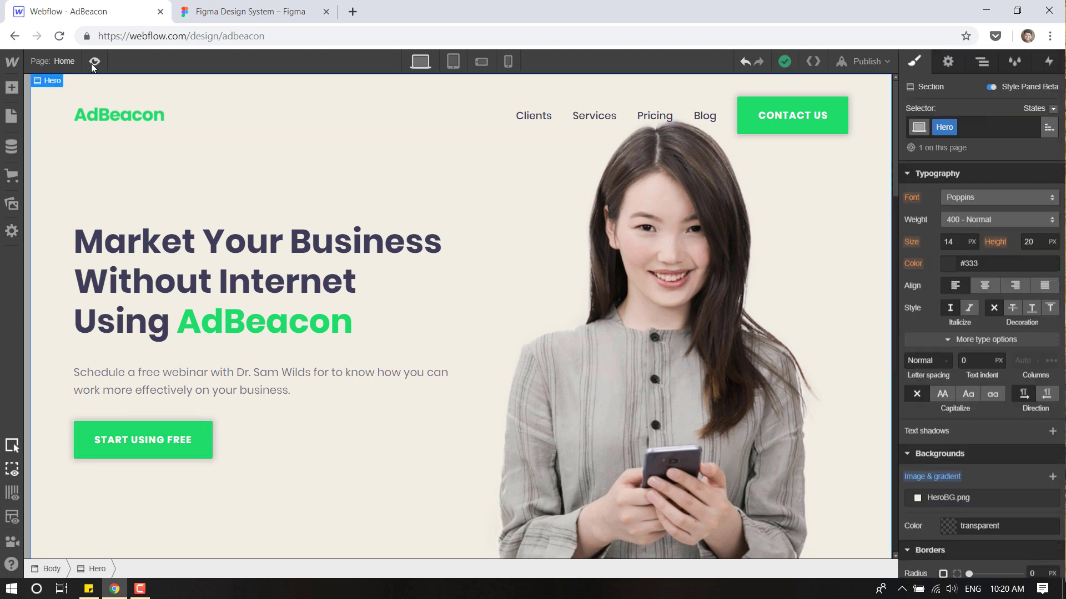
# Preview the landing page and scroll from the hero to the call-to-action section.
pyautogui.click(94, 62)
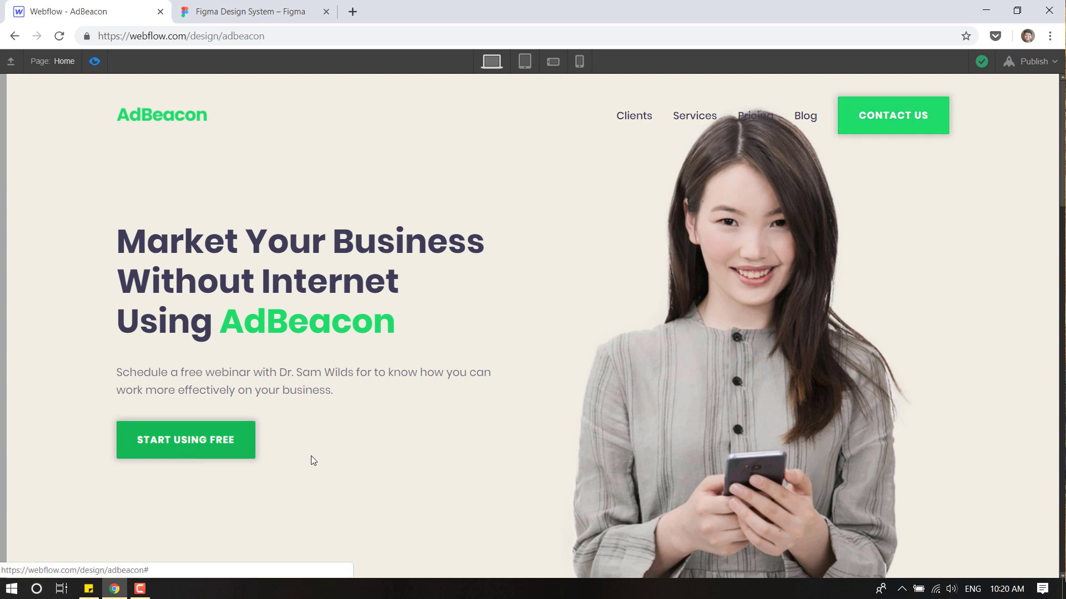
pyautogui.scroll(-15, 364, 459)
pyautogui.scroll(-2, 707, 267)
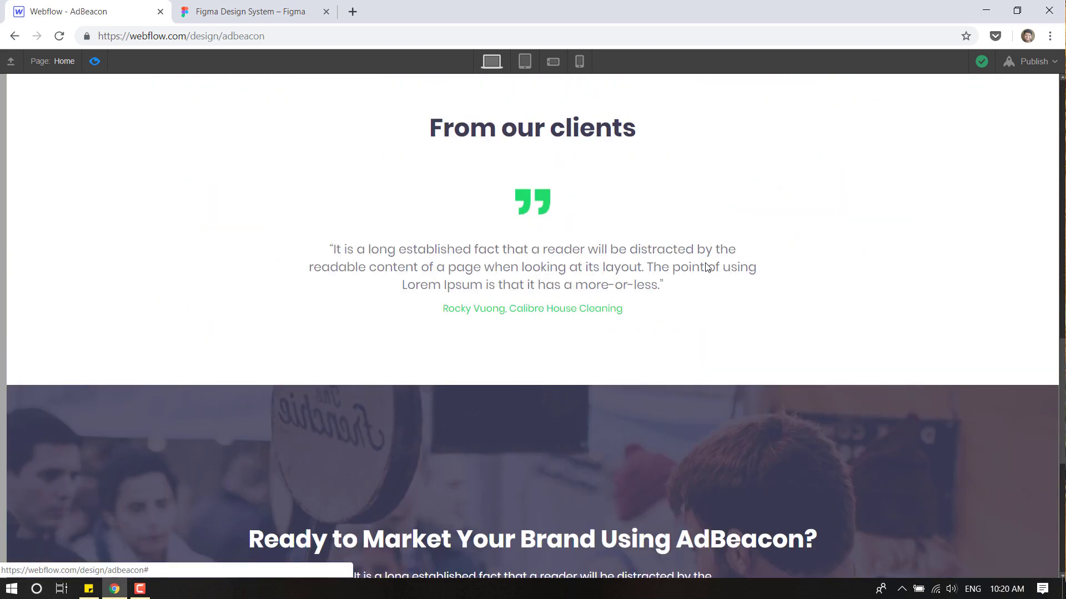
pyautogui.scroll(-6, 707, 268)
pyautogui.scroll(8, 698, 274)
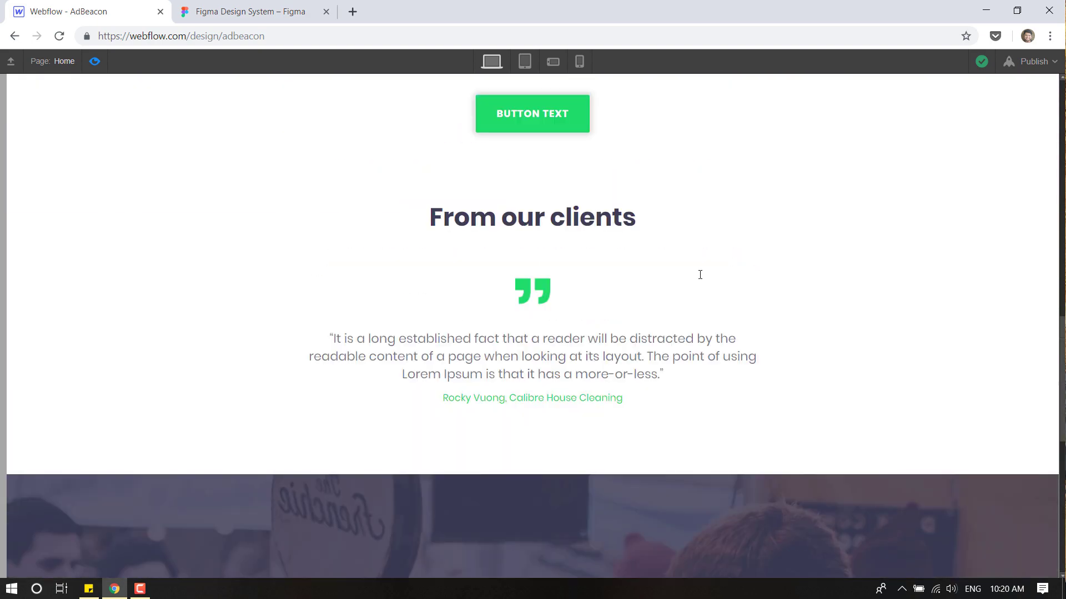
pyautogui.scroll(10, 700, 275)
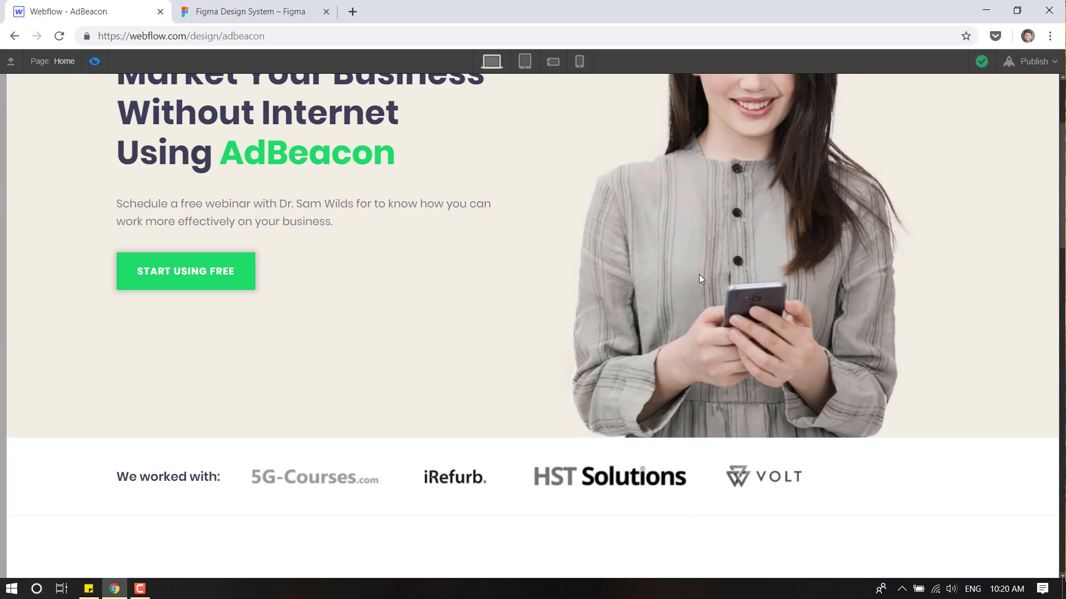
pyautogui.scroll(-20, 629, 238)
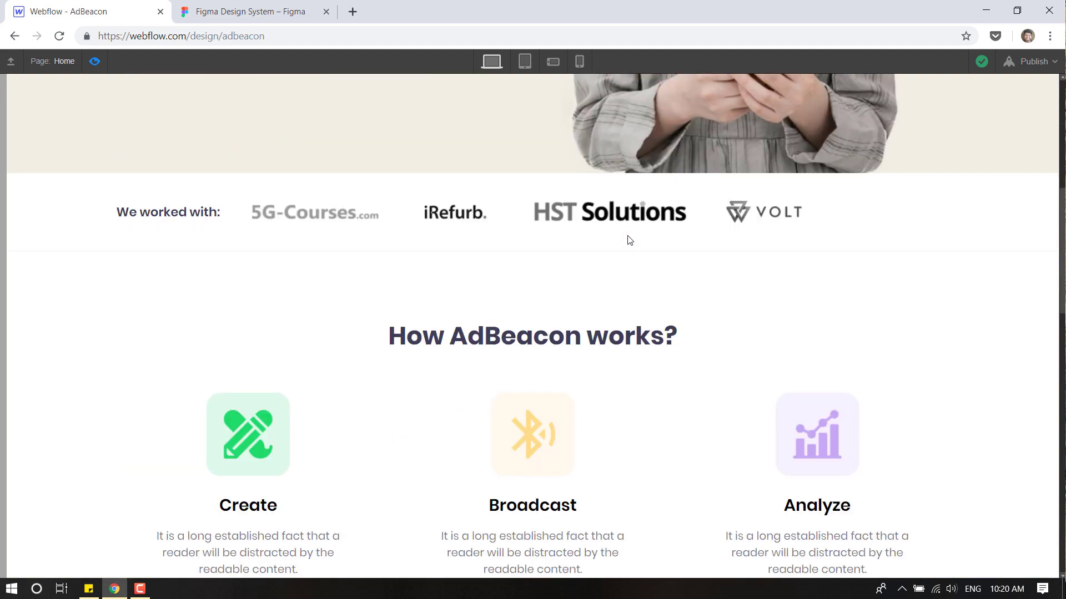
pyautogui.scroll(20, 626, 235)
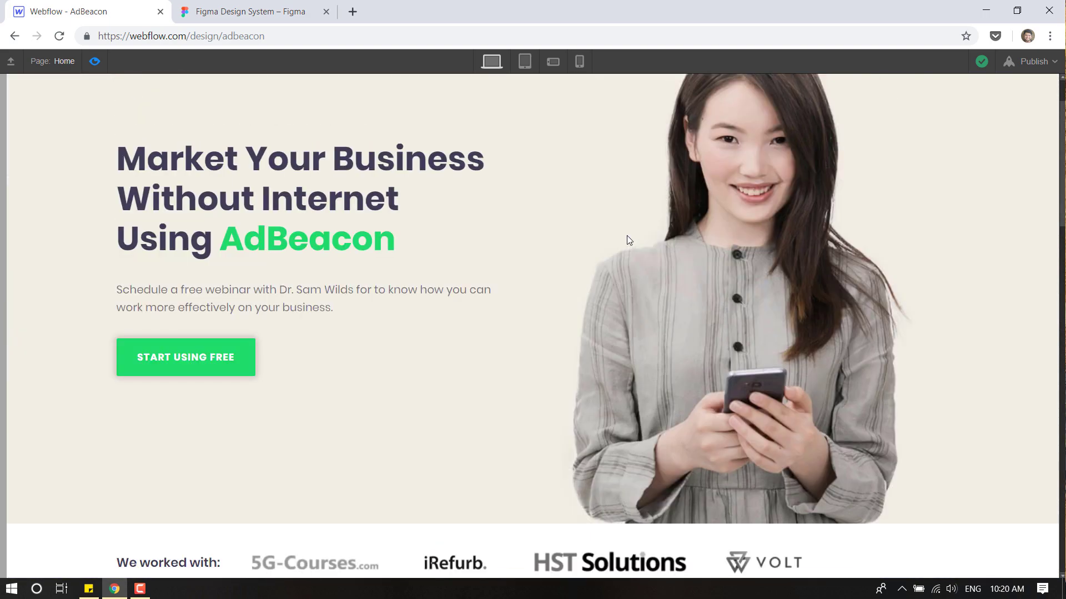
pyautogui.click(524, 61)
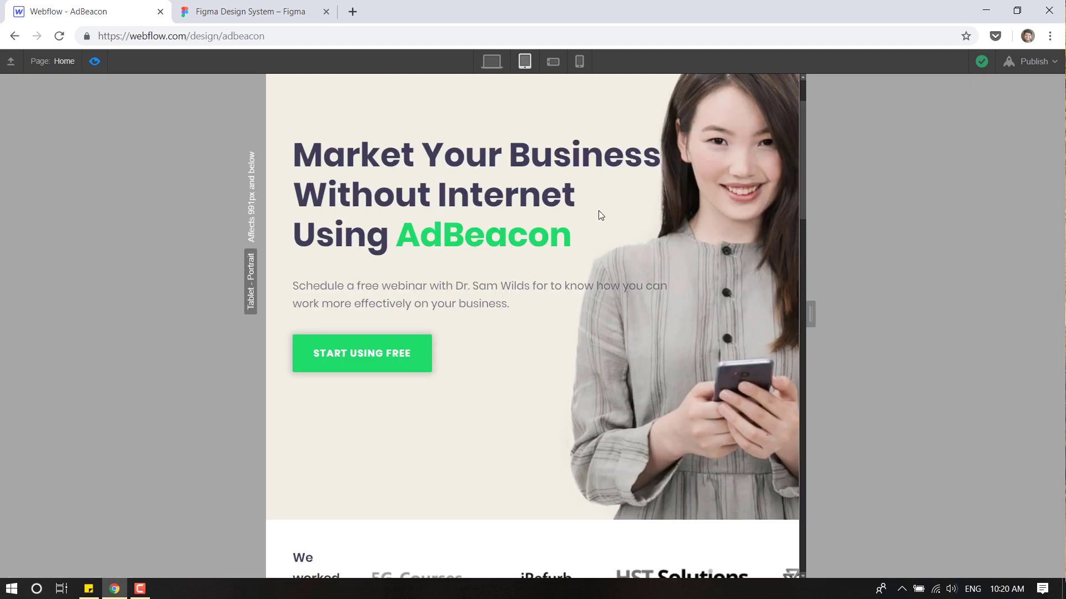
pyautogui.scroll(-20, 599, 215)
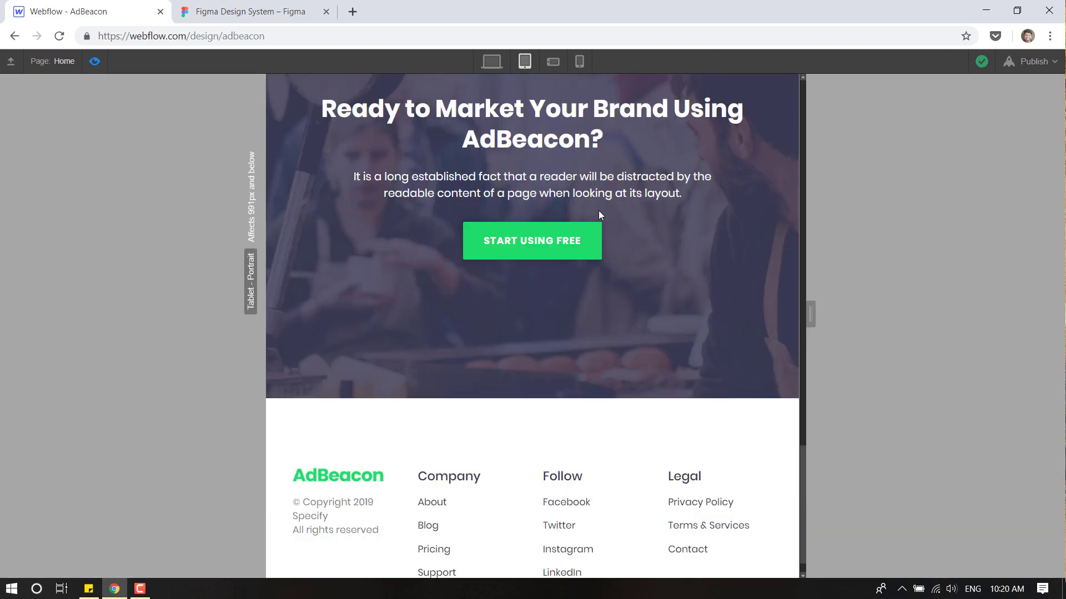
pyautogui.scroll(-1, 599, 216)
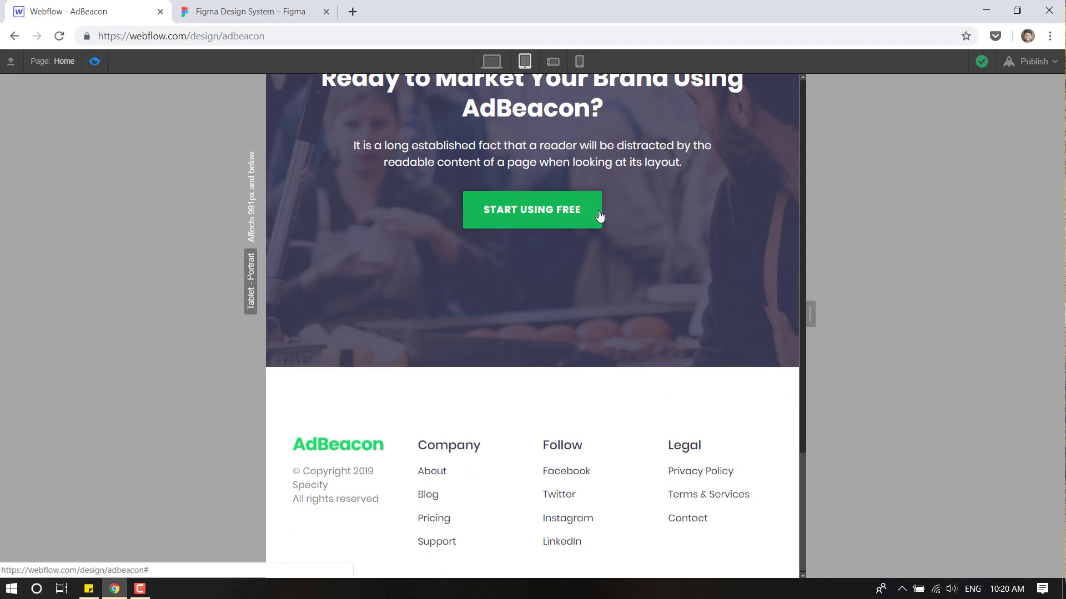
pyautogui.scroll(15, 599, 216)
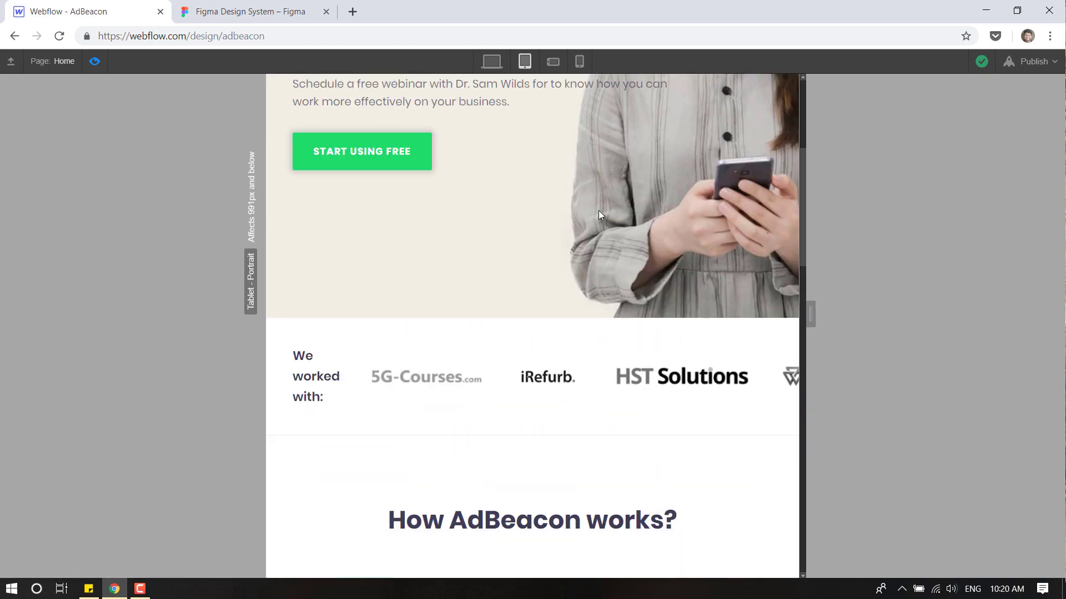
pyautogui.scroll(2, 598, 216)
pyautogui.scroll(-6, 599, 215)
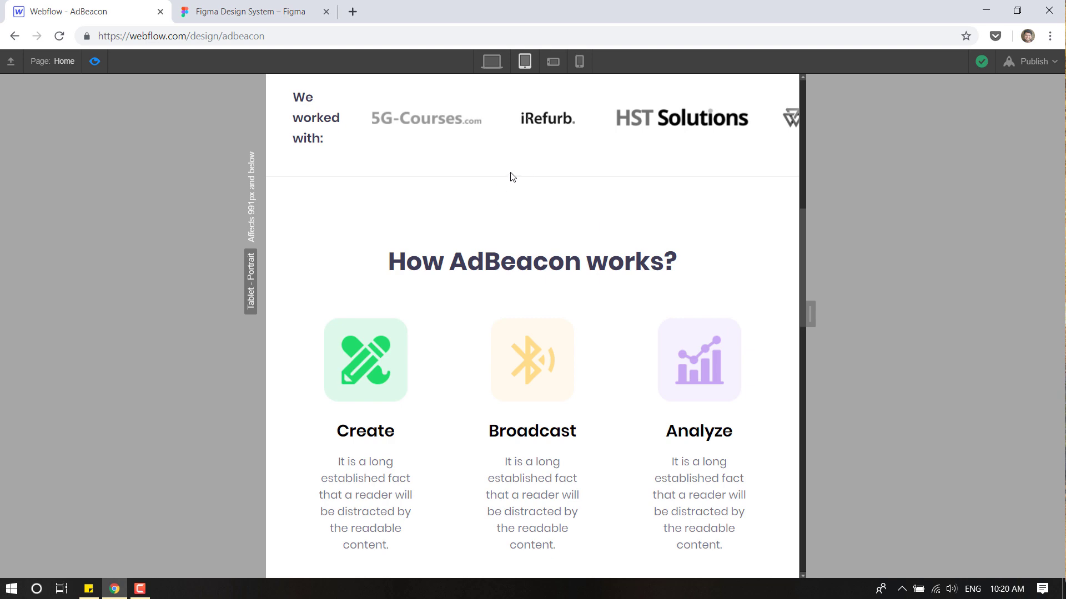
pyautogui.scroll(3, 597, 217)
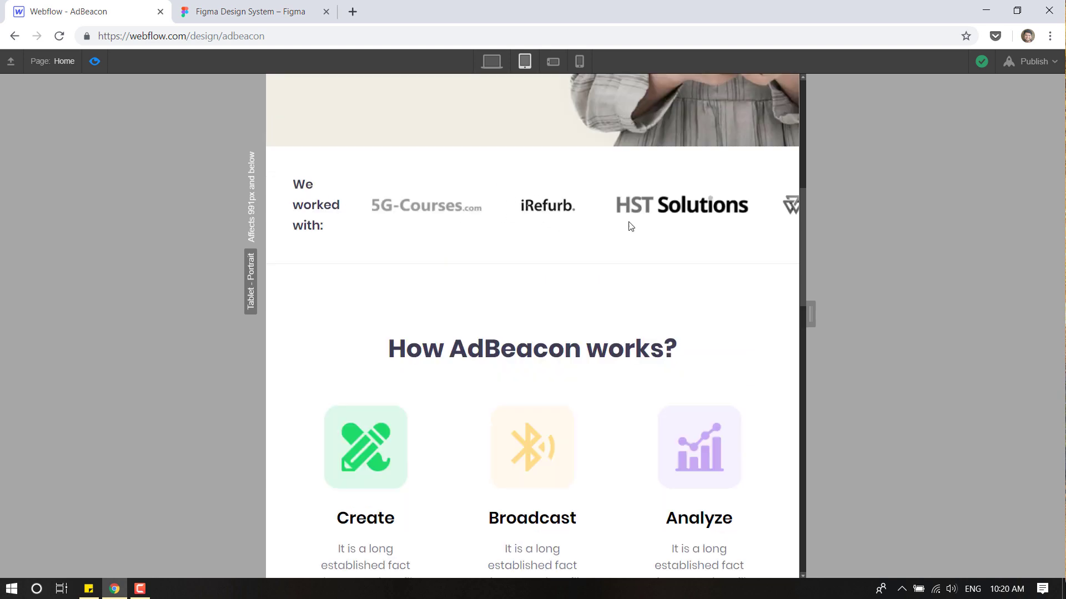
pyautogui.scroll(-20, 710, 270)
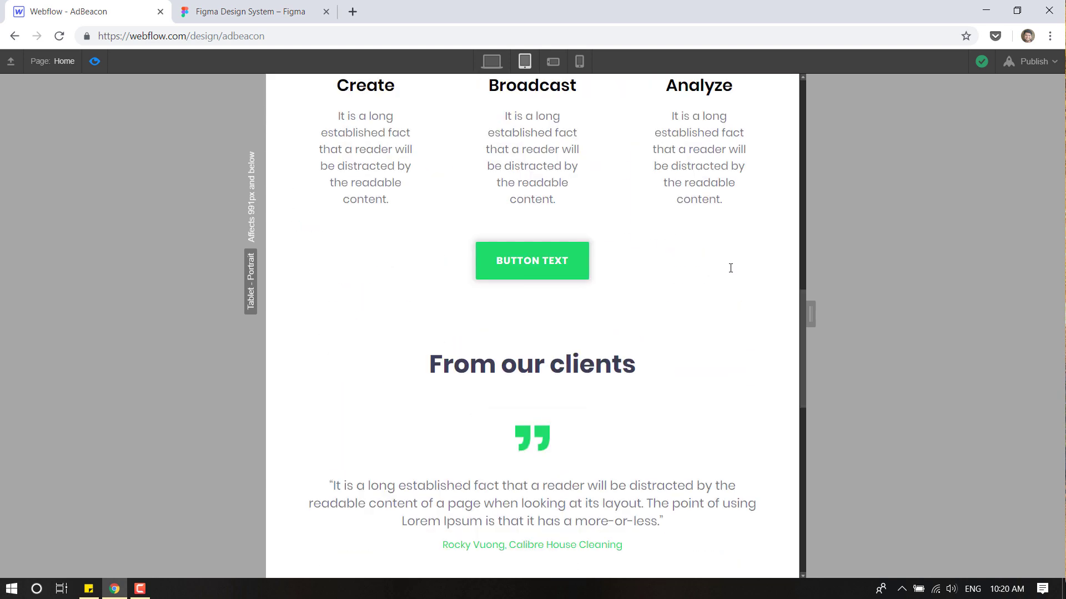
pyautogui.scroll(20, 730, 268)
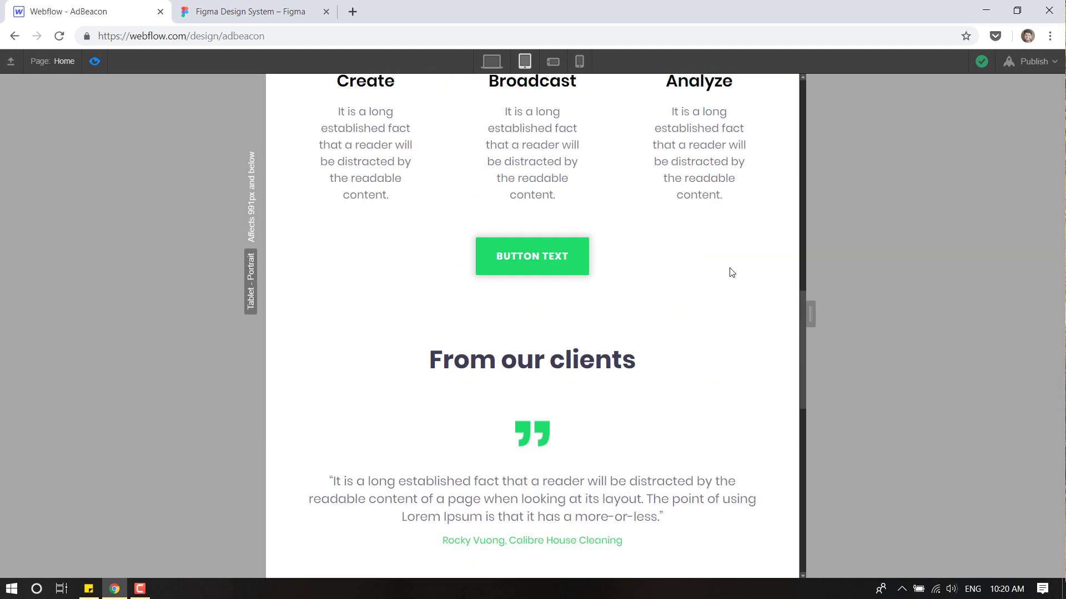
pyautogui.scroll(2, 729, 267)
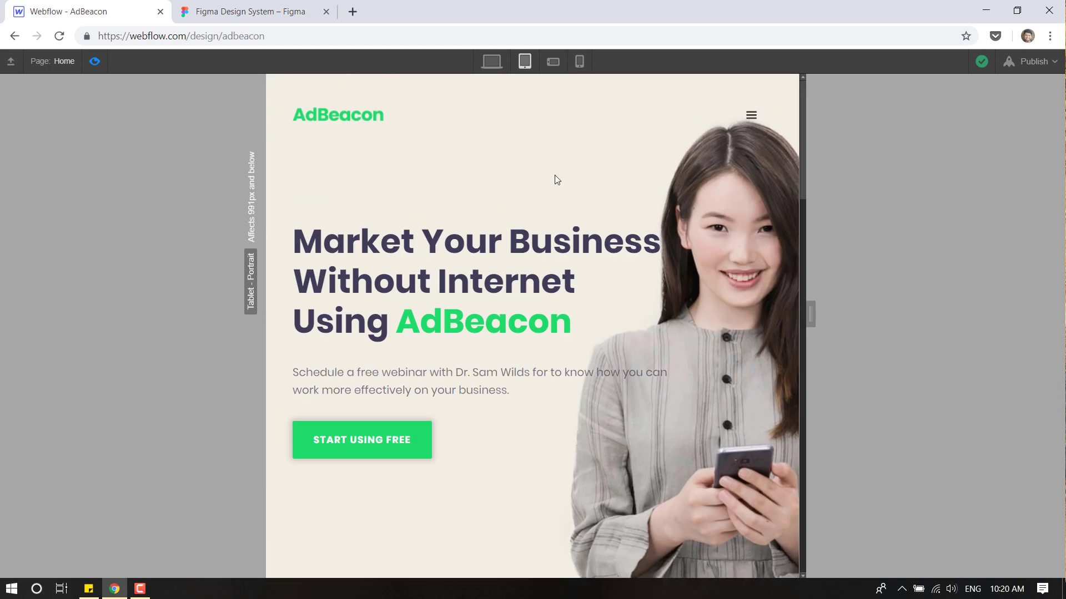
pyautogui.click(580, 62)
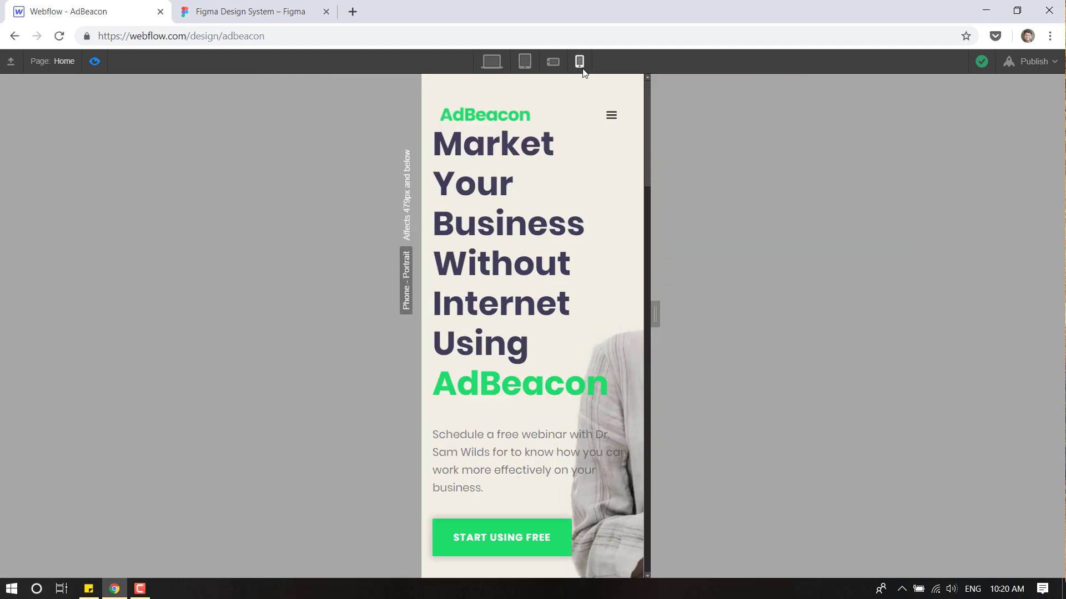
pyautogui.click(491, 62)
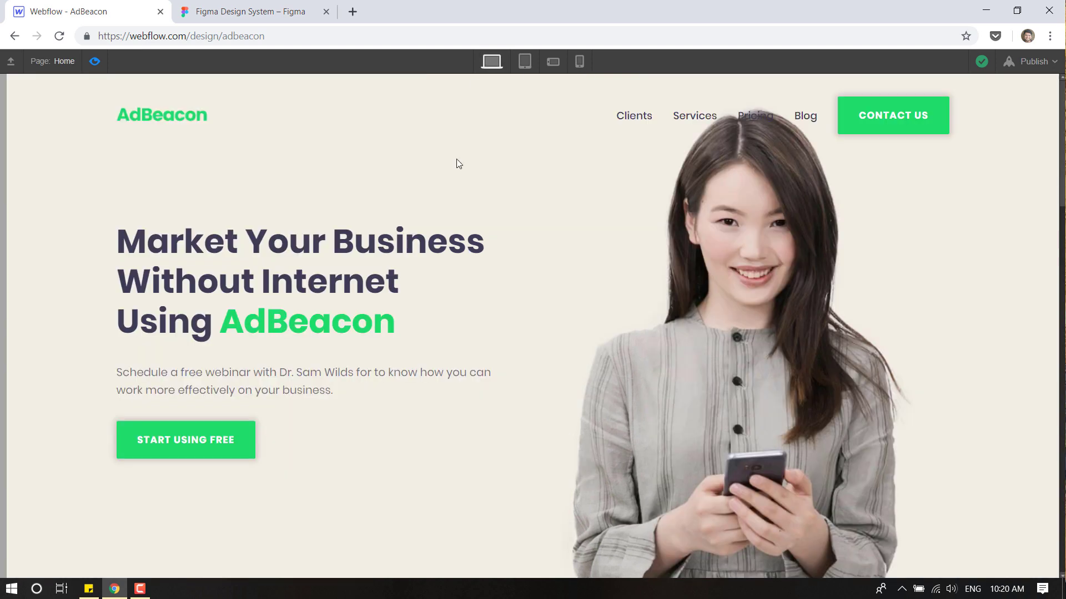